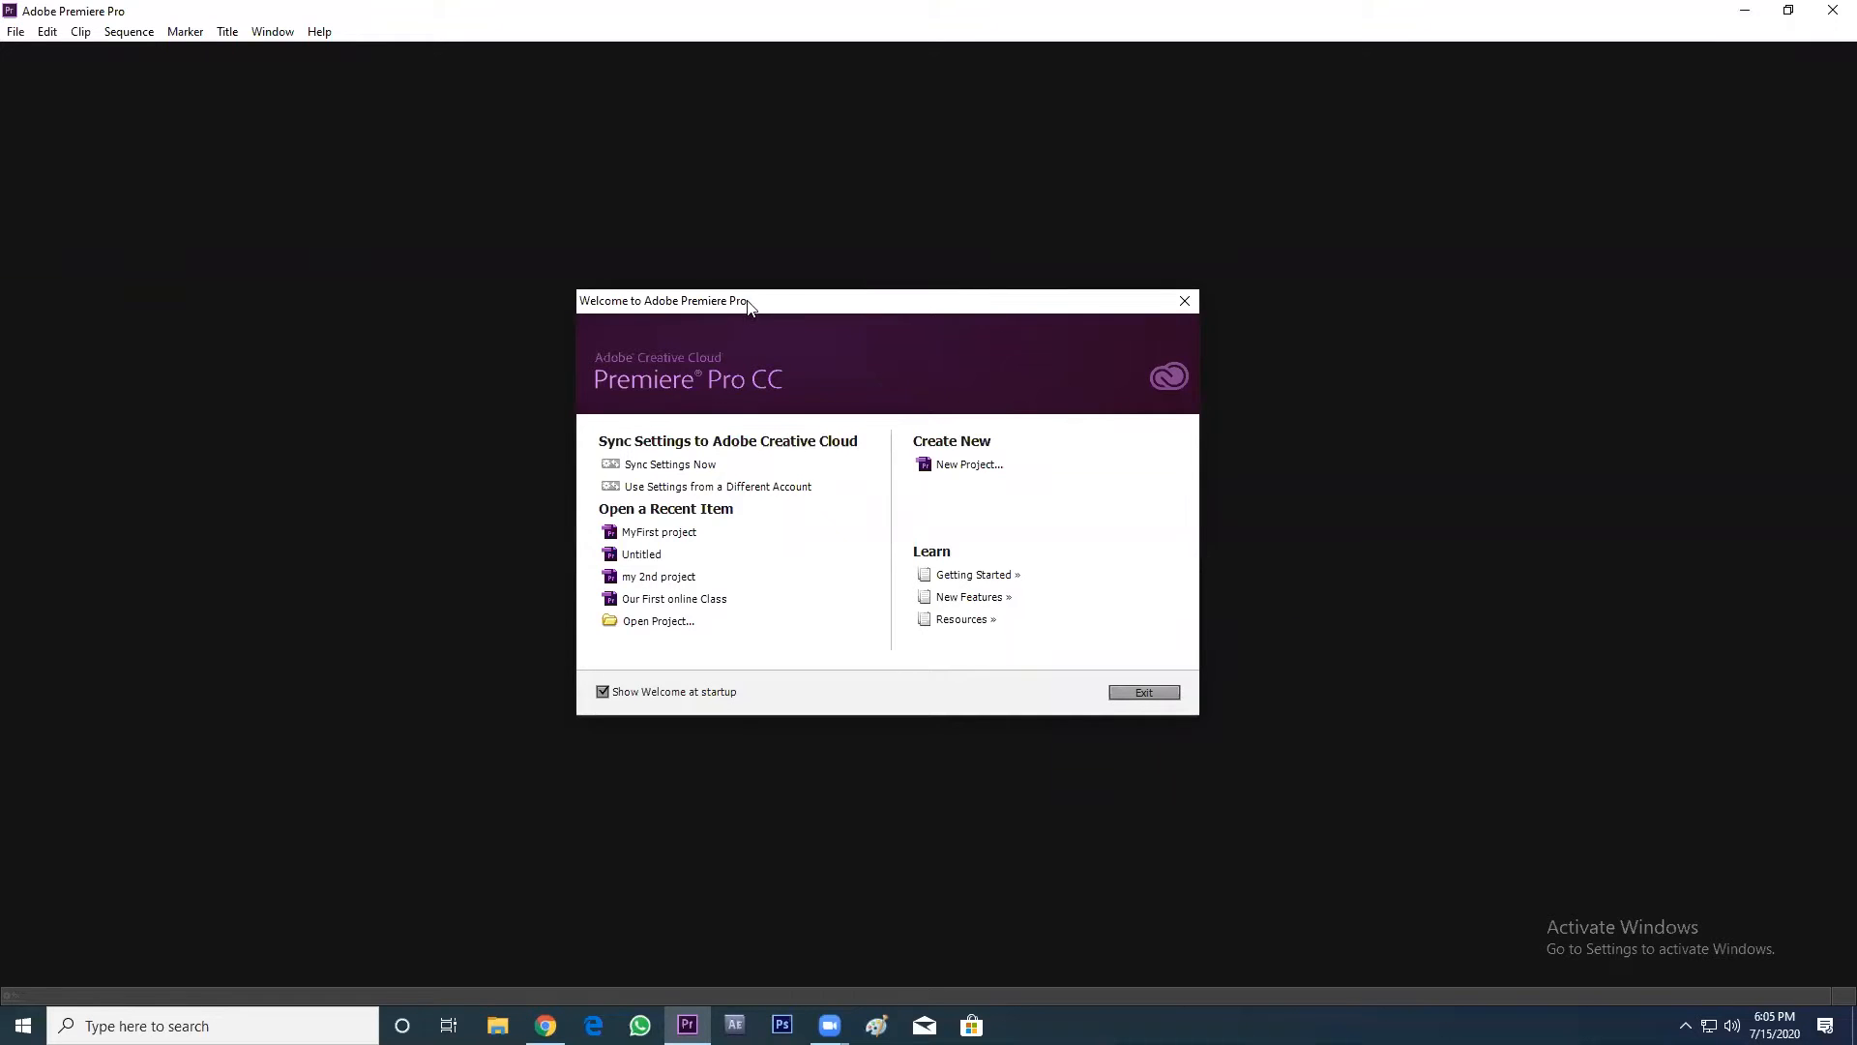
- Open the existing project "Our First online Class" from the Online Class folder on drive E
{"action": "left_click_drag", "start_coordinate": [747, 301], "coordinate": [739, 248]}
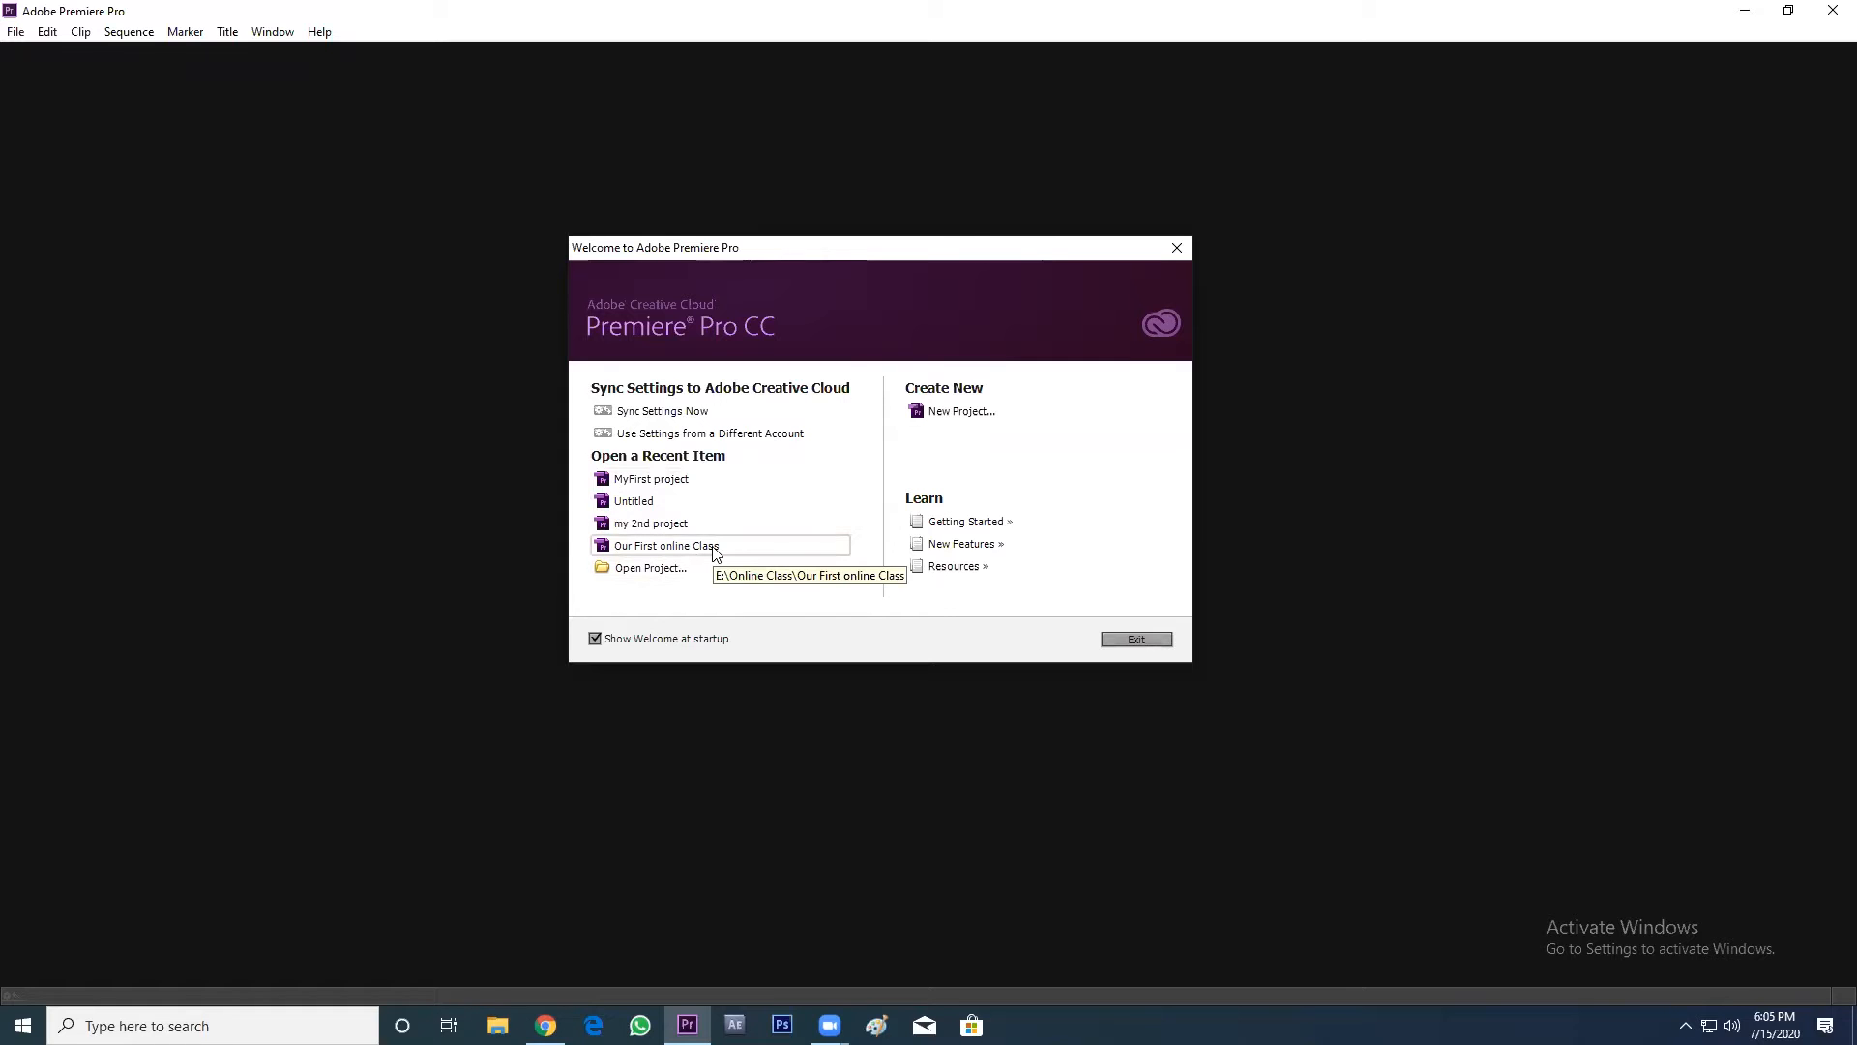
{"action": "left_click", "coordinate": [670, 568]}
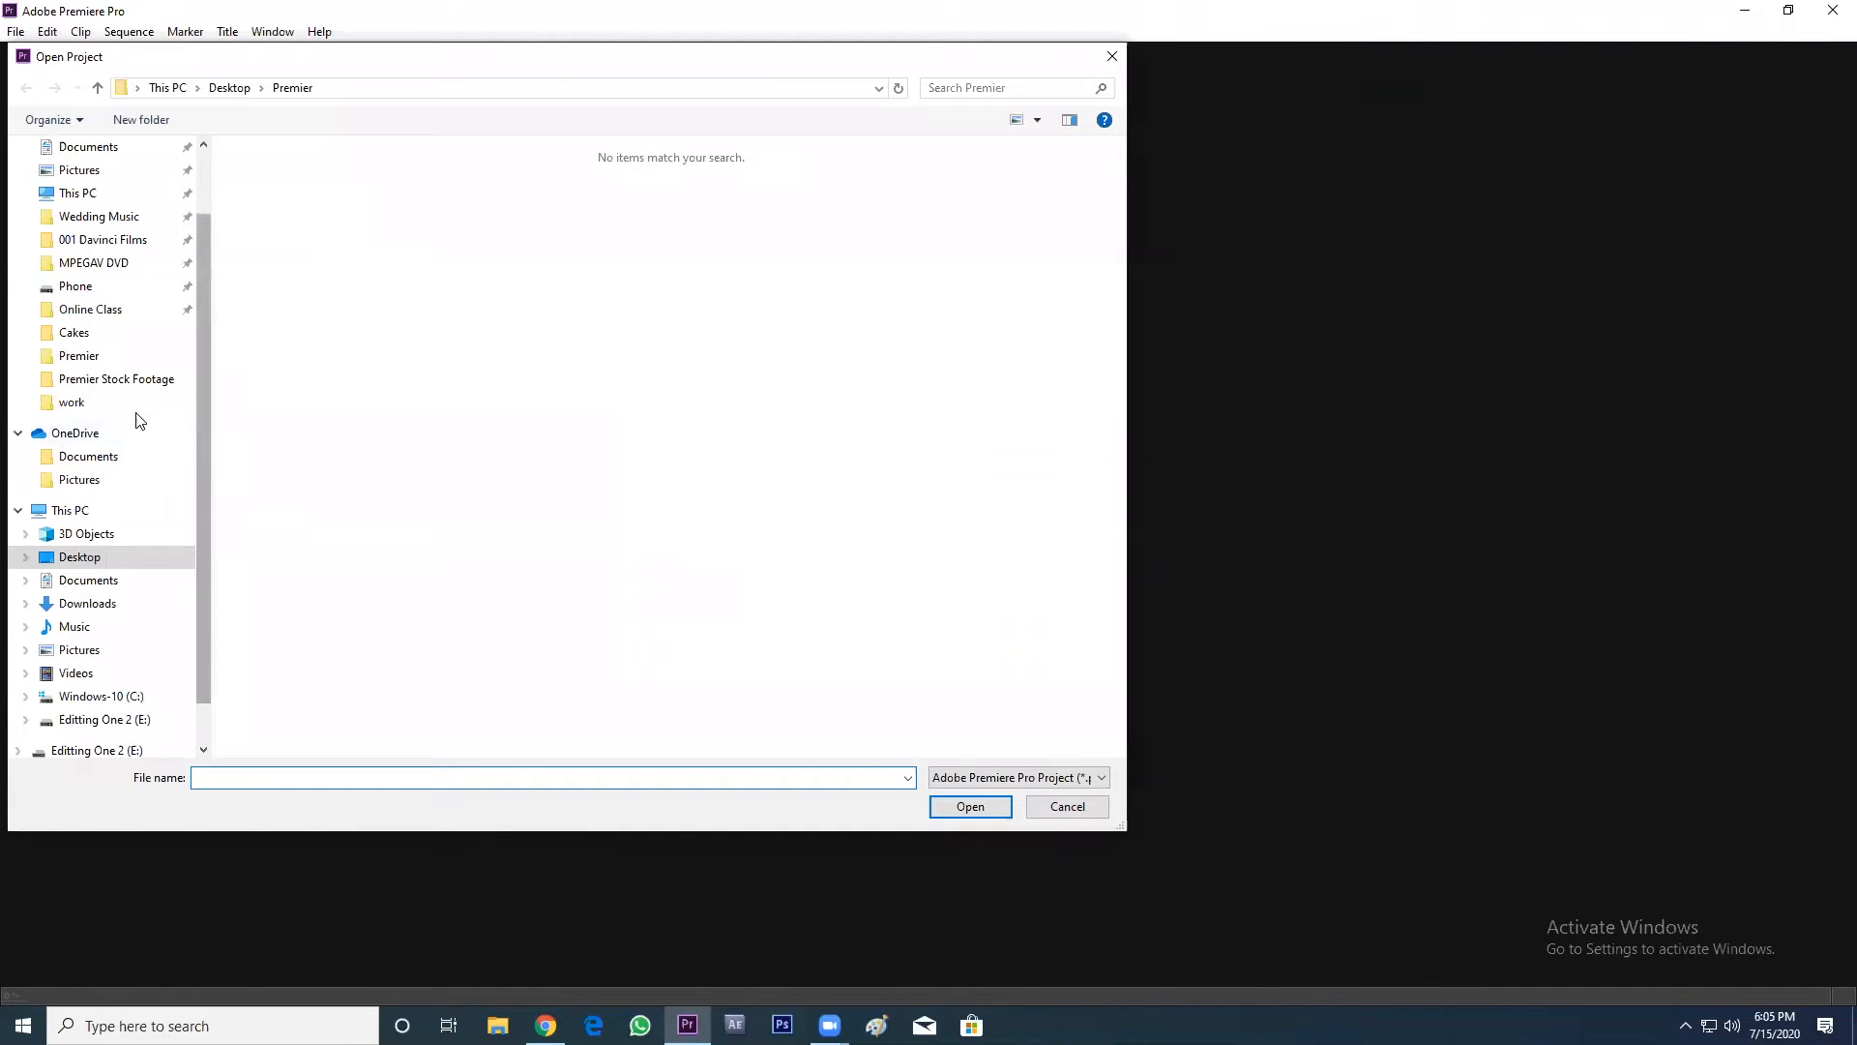
{"action": "scroll", "coordinate": [145, 416], "scroll_direction": "up", "scroll_amount": 2}
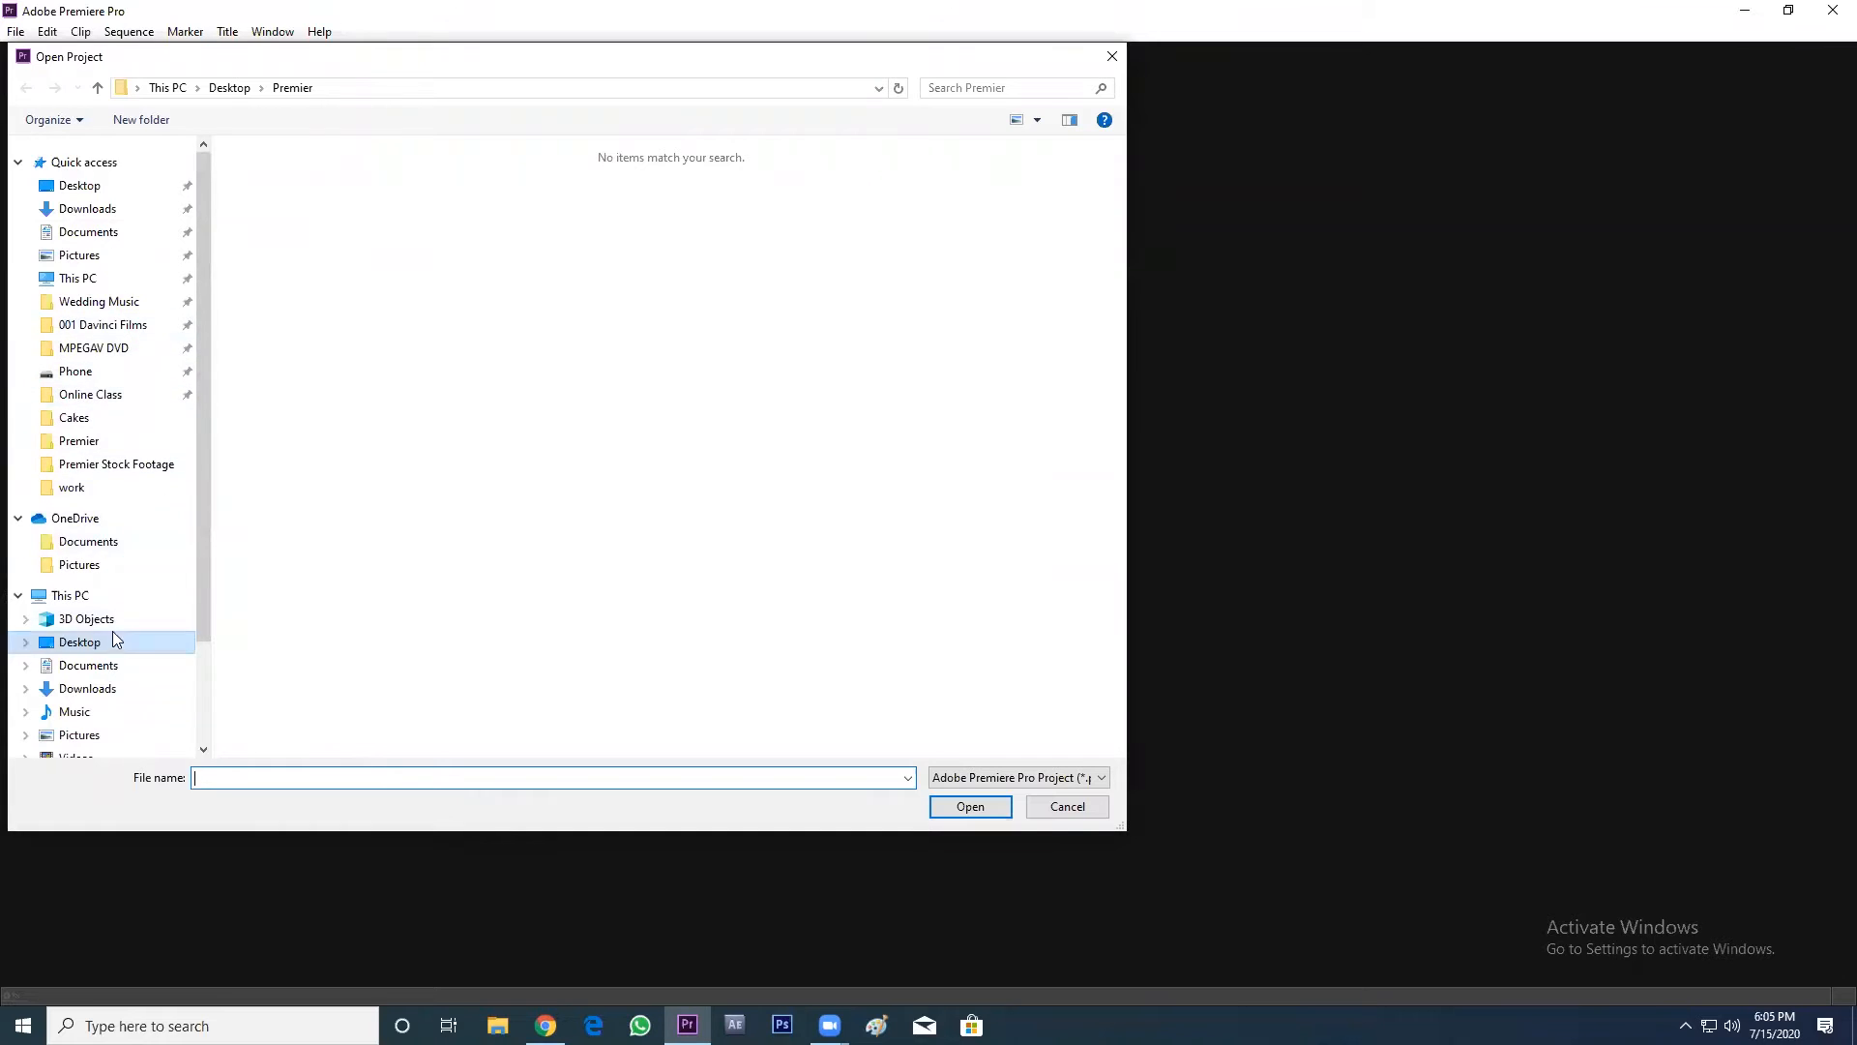
{"action": "scroll", "coordinate": [138, 605], "scroll_direction": "down", "scroll_amount": 2}
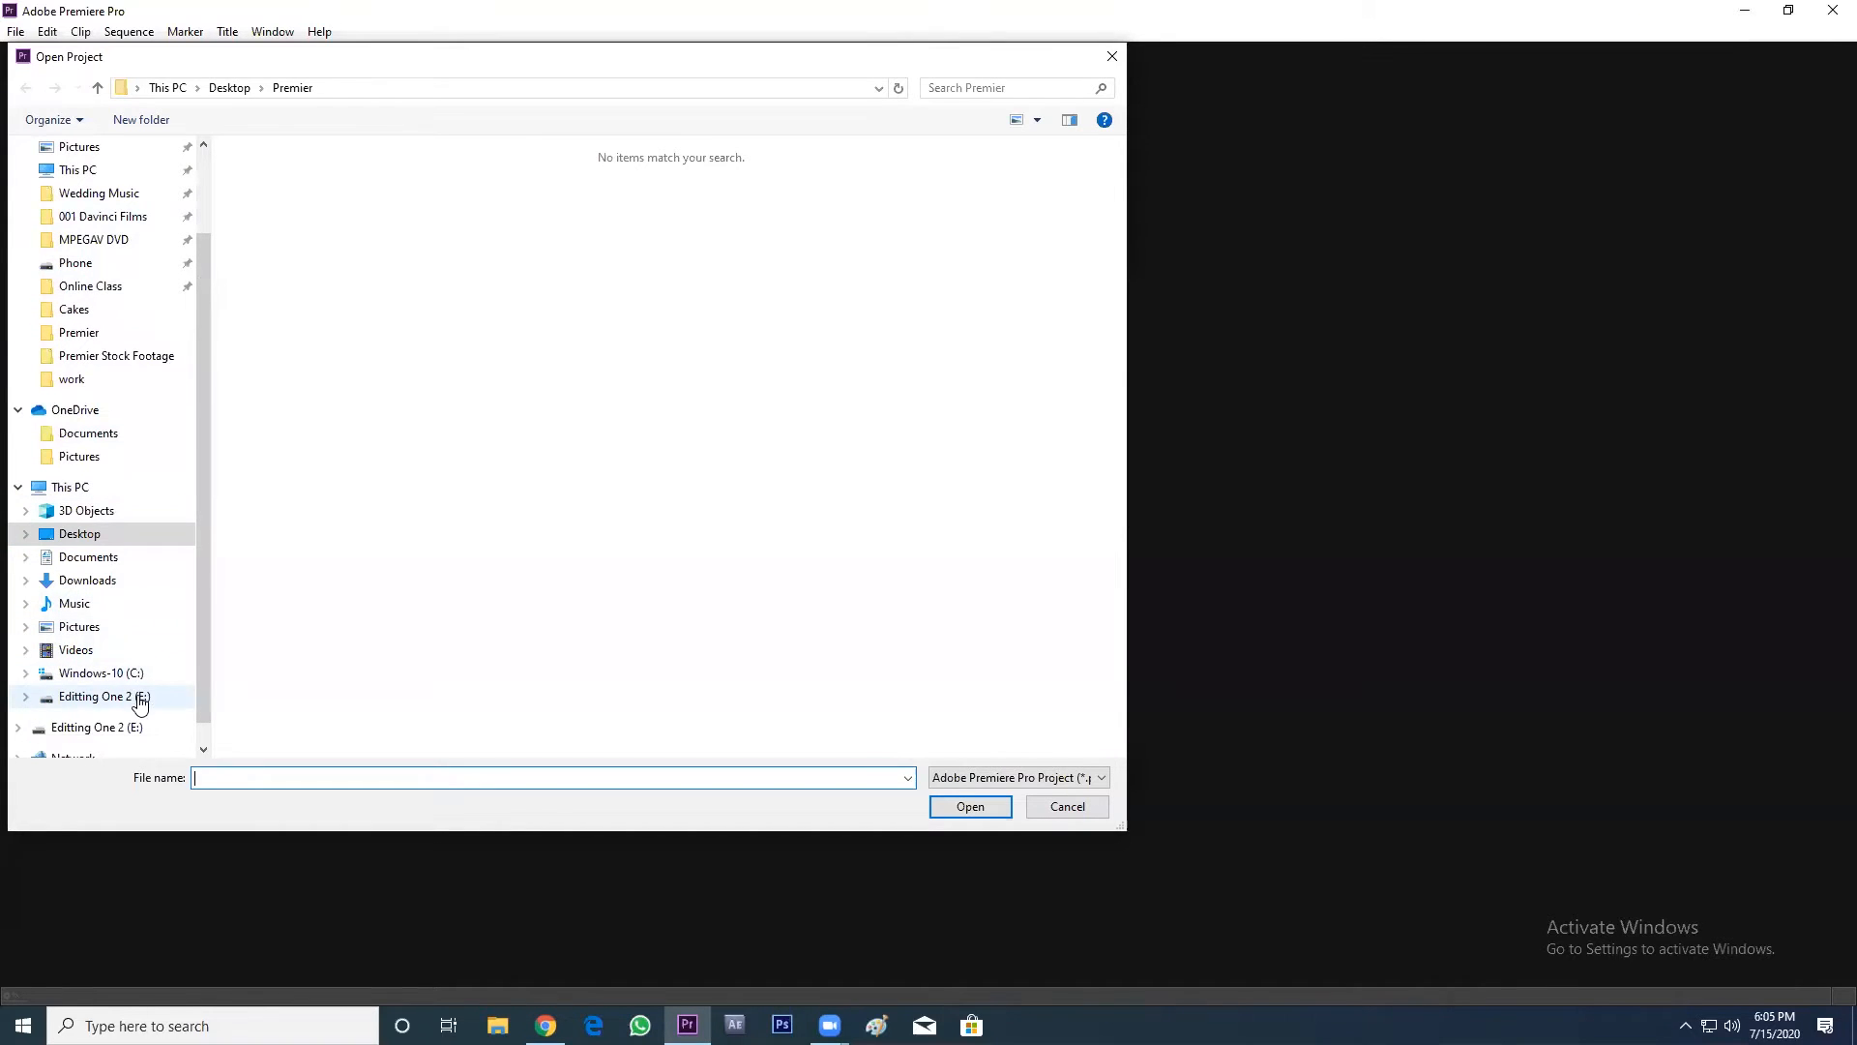
{"action": "left_click", "coordinate": [135, 696]}
{"action": "double_click", "coordinate": [295, 441]}
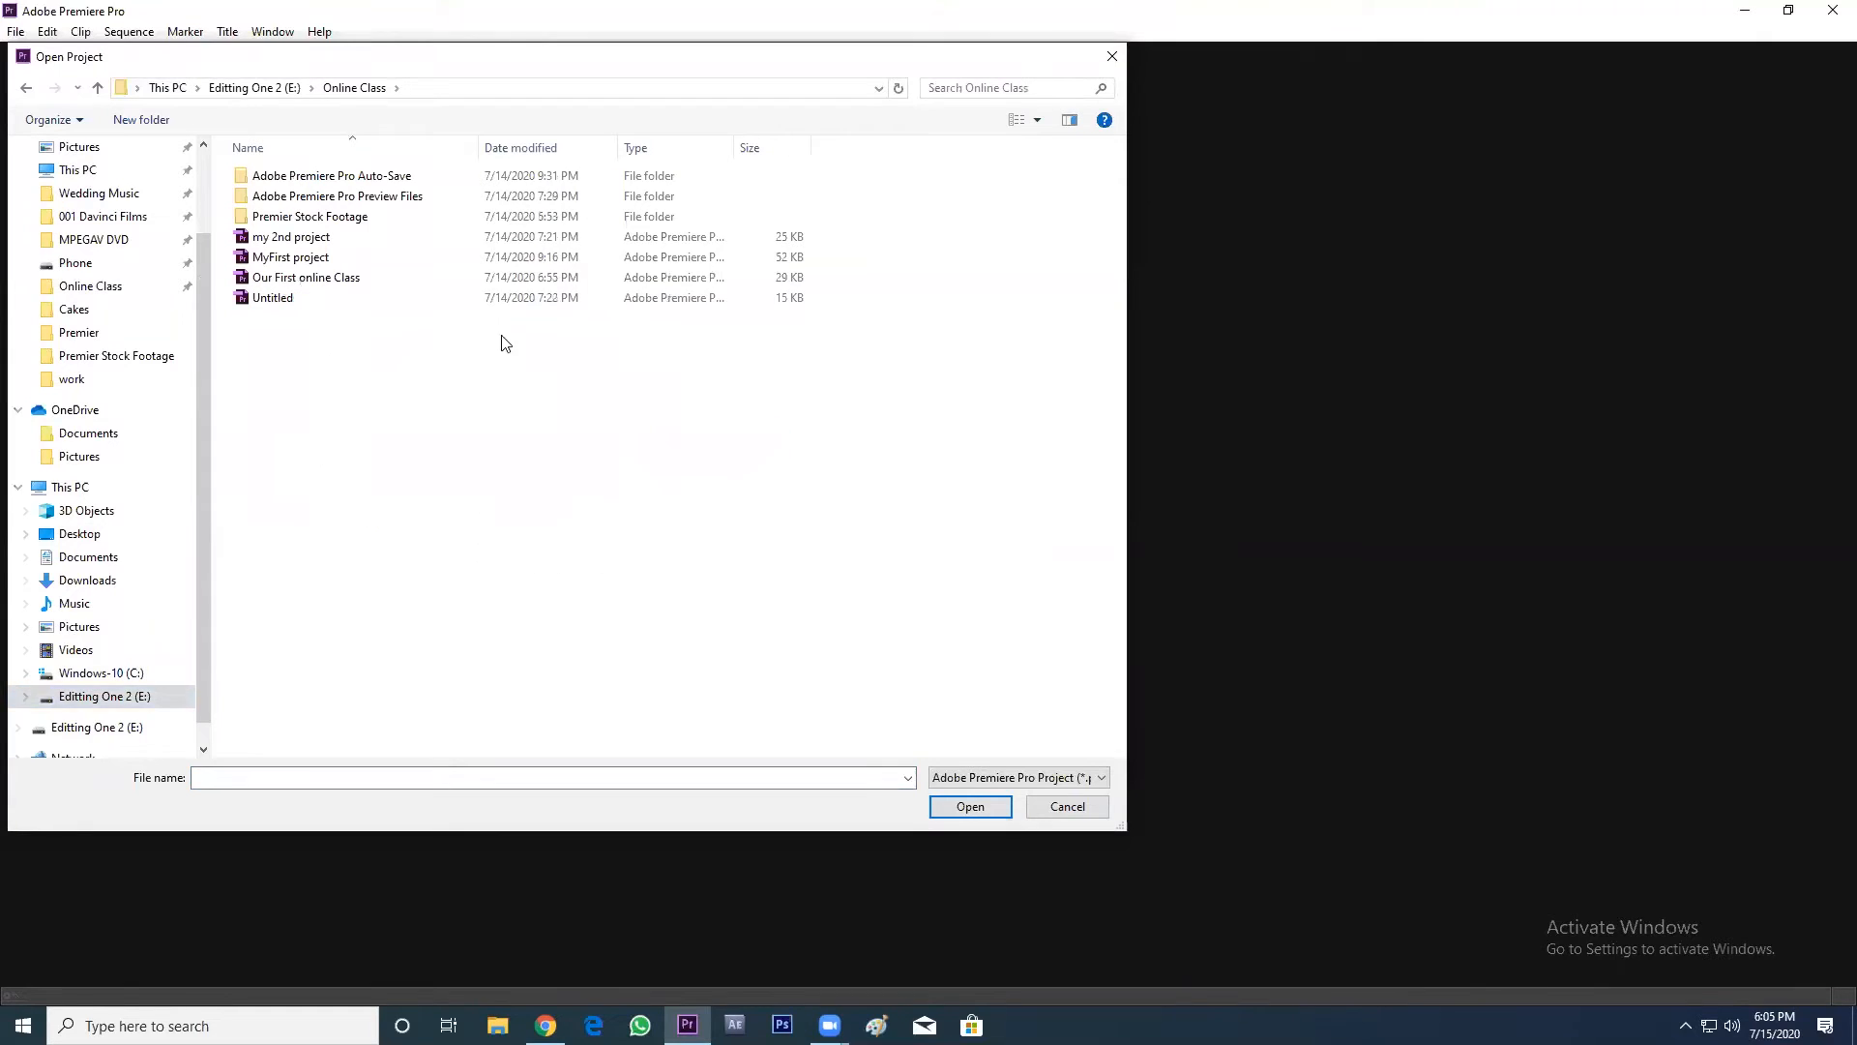
{"action": "left_click", "coordinate": [319, 279]}
{"action": "left_click", "coordinate": [970, 806]}
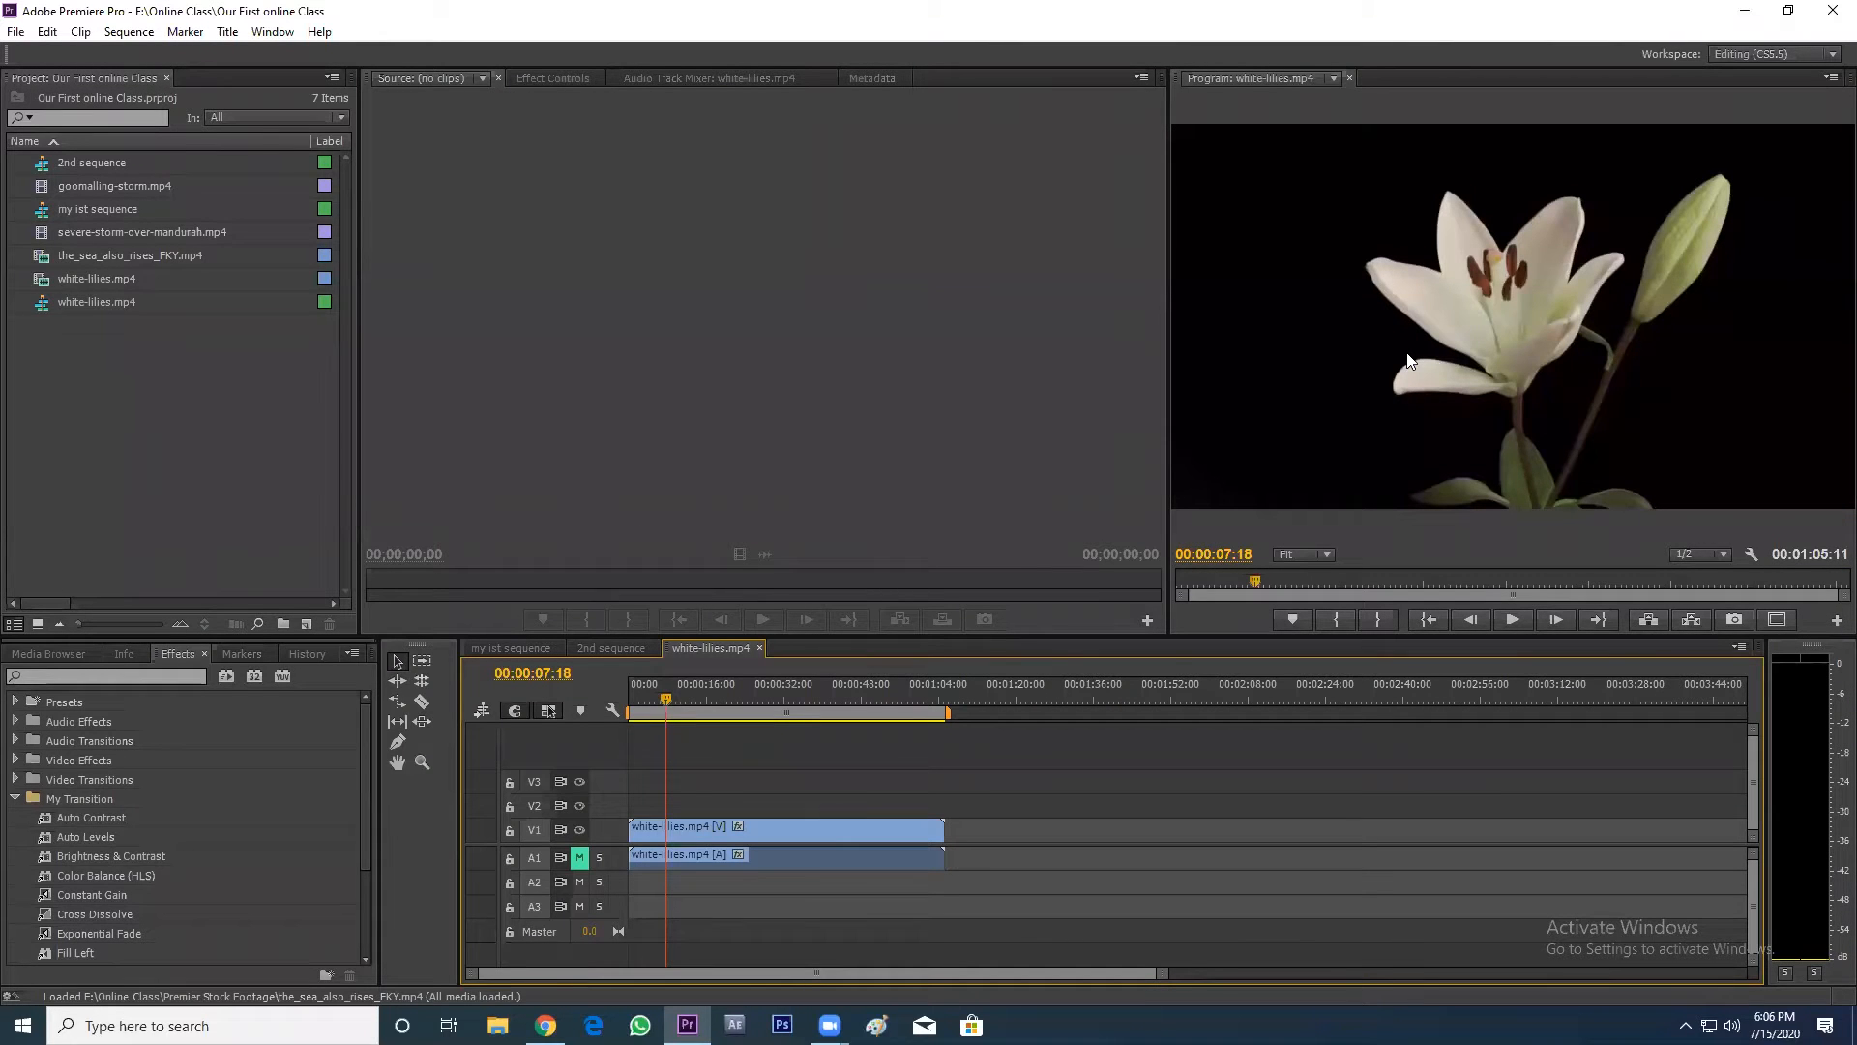
- Scrub through the white-lilies.mp4 sequence and select goomalling-storm.mp4 among the project items
{"action": "left_click_drag", "start_coordinate": [785, 699], "coordinate": [837, 701]}
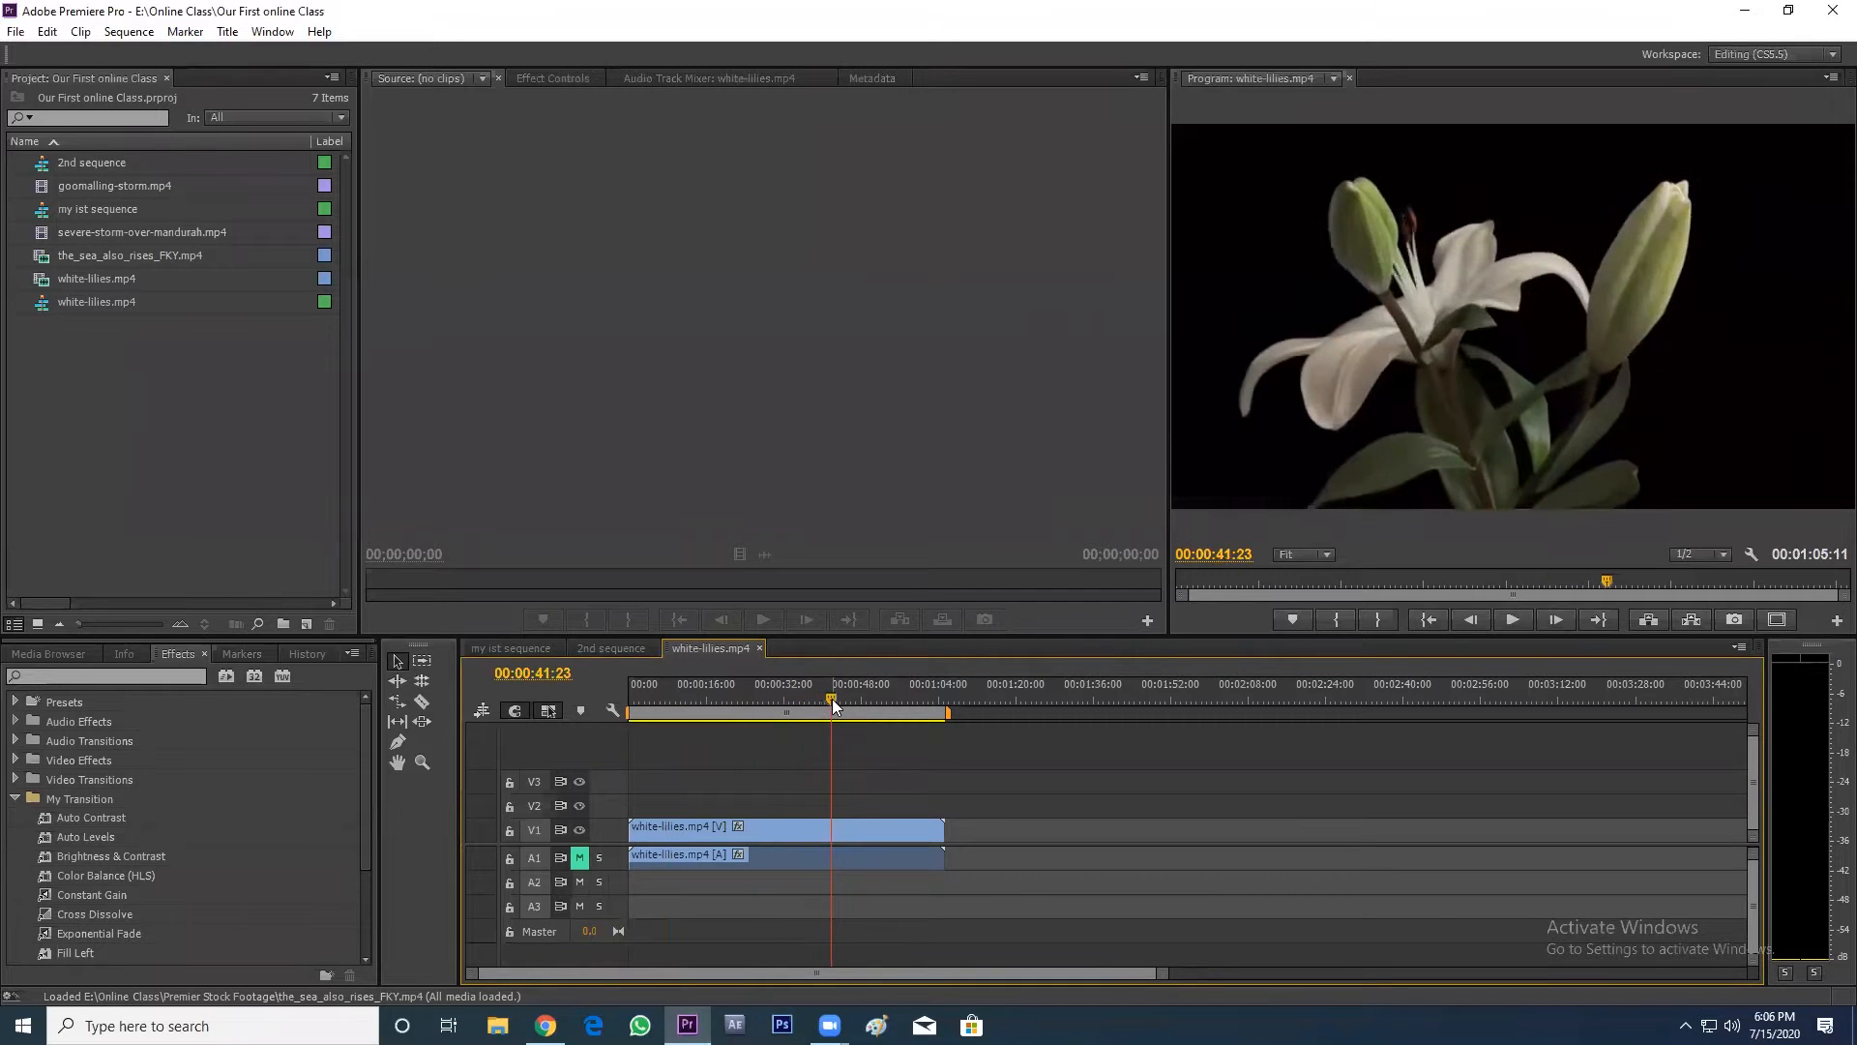
{"action": "left_click", "coordinate": [656, 708]}
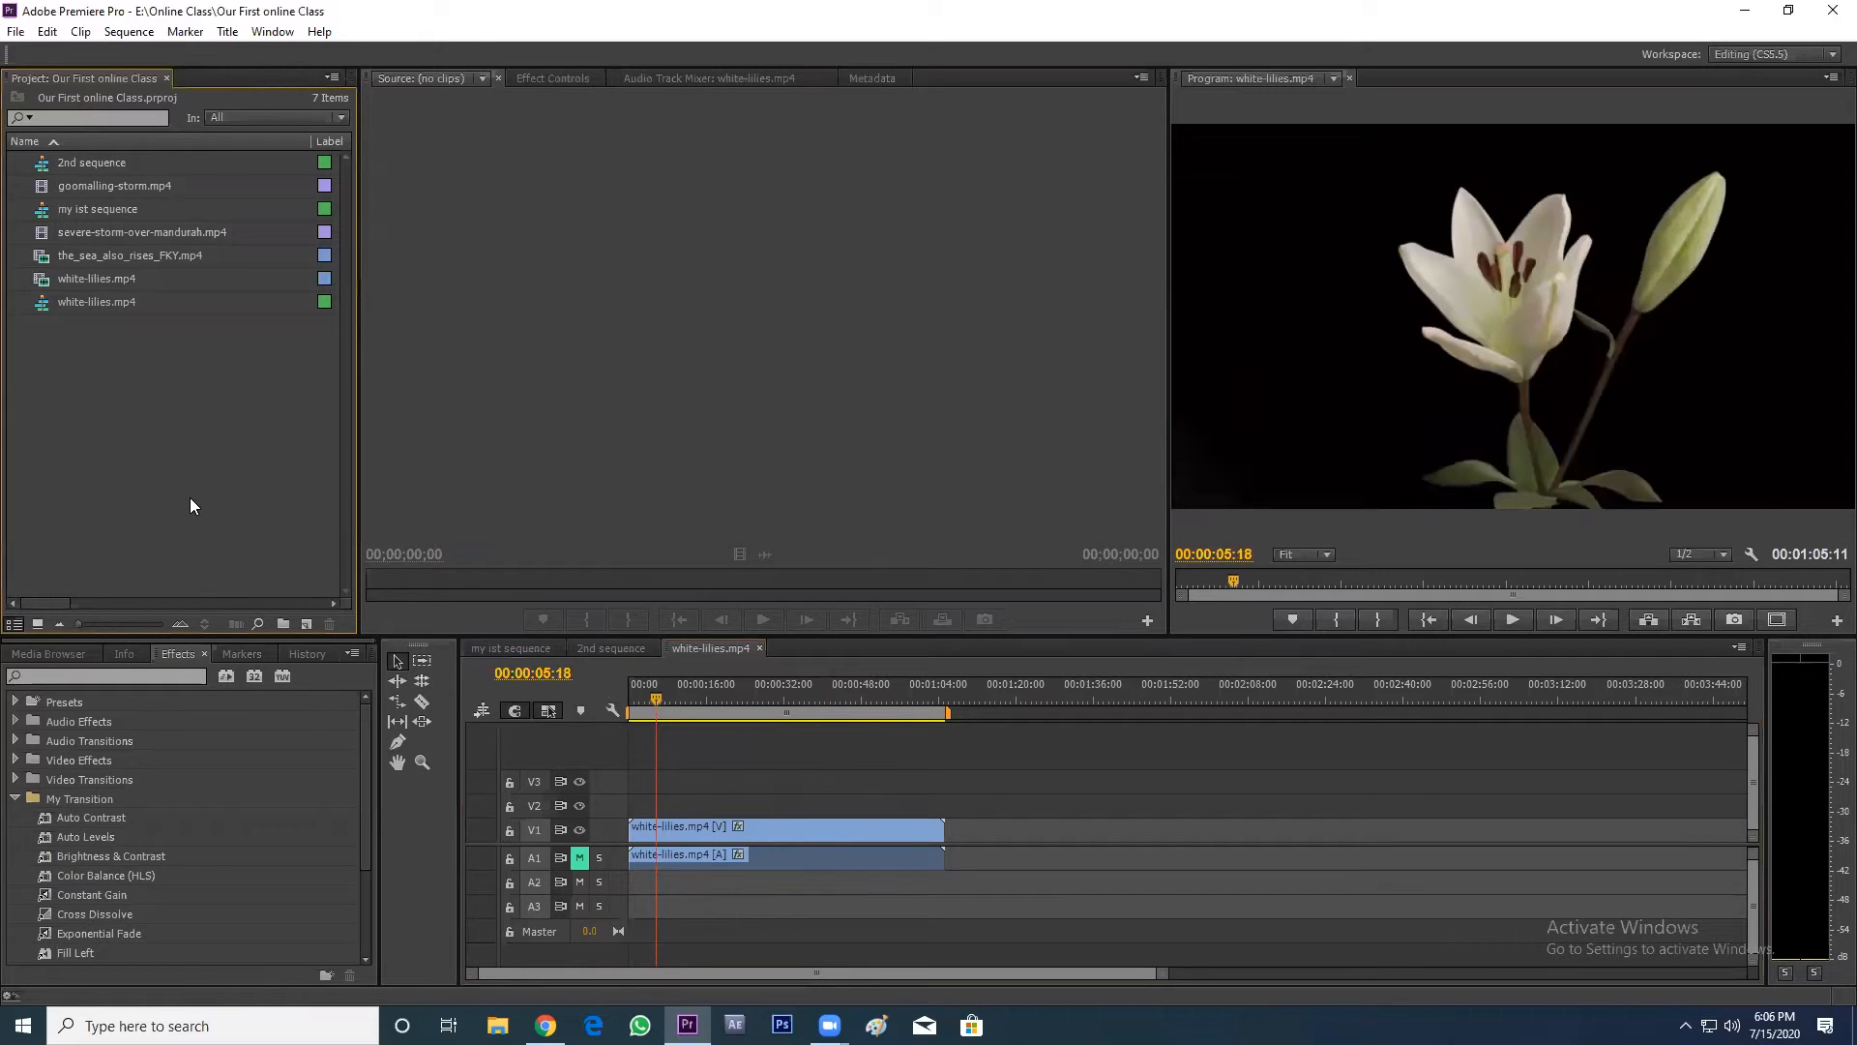
{"action": "left_click", "coordinate": [47, 186]}
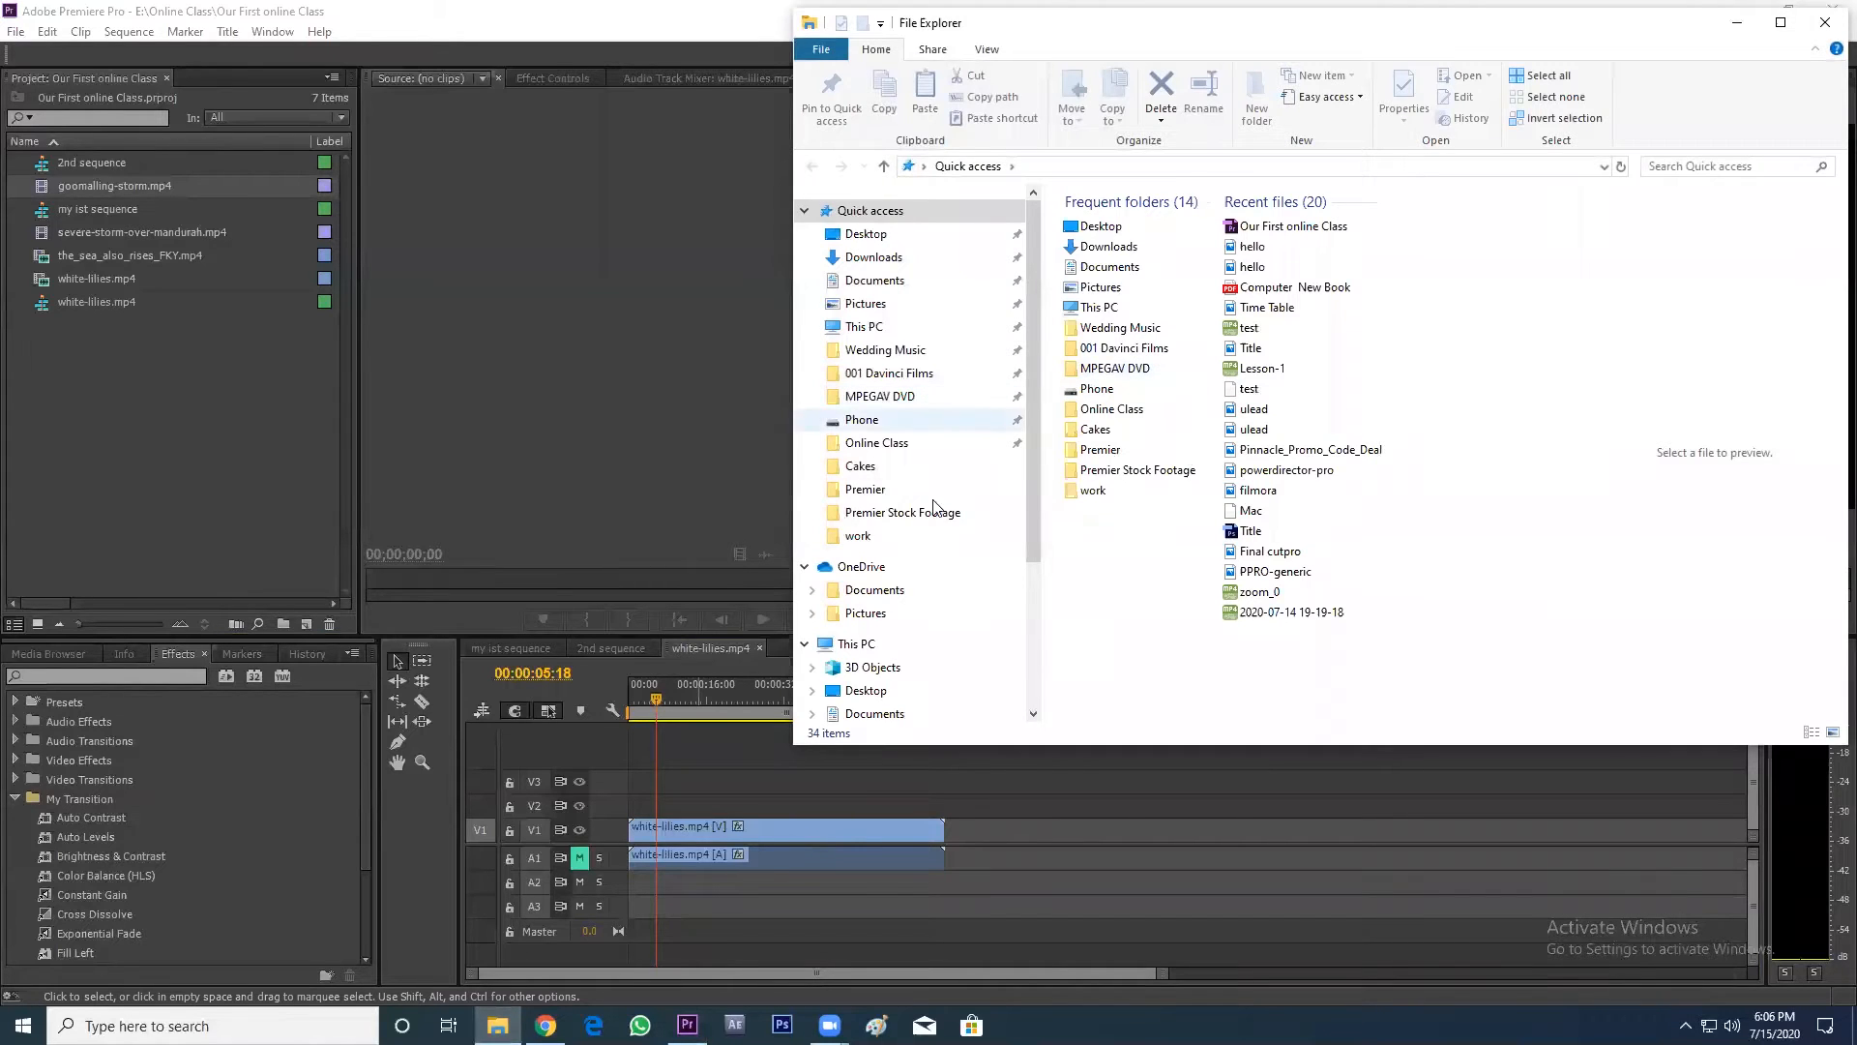
- In File Explorer, open the Premier Stock Footage folder inside Online Class and display its files as large icons
{"action": "scroll", "coordinate": [898, 505], "scroll_direction": "down", "scroll_amount": 2}
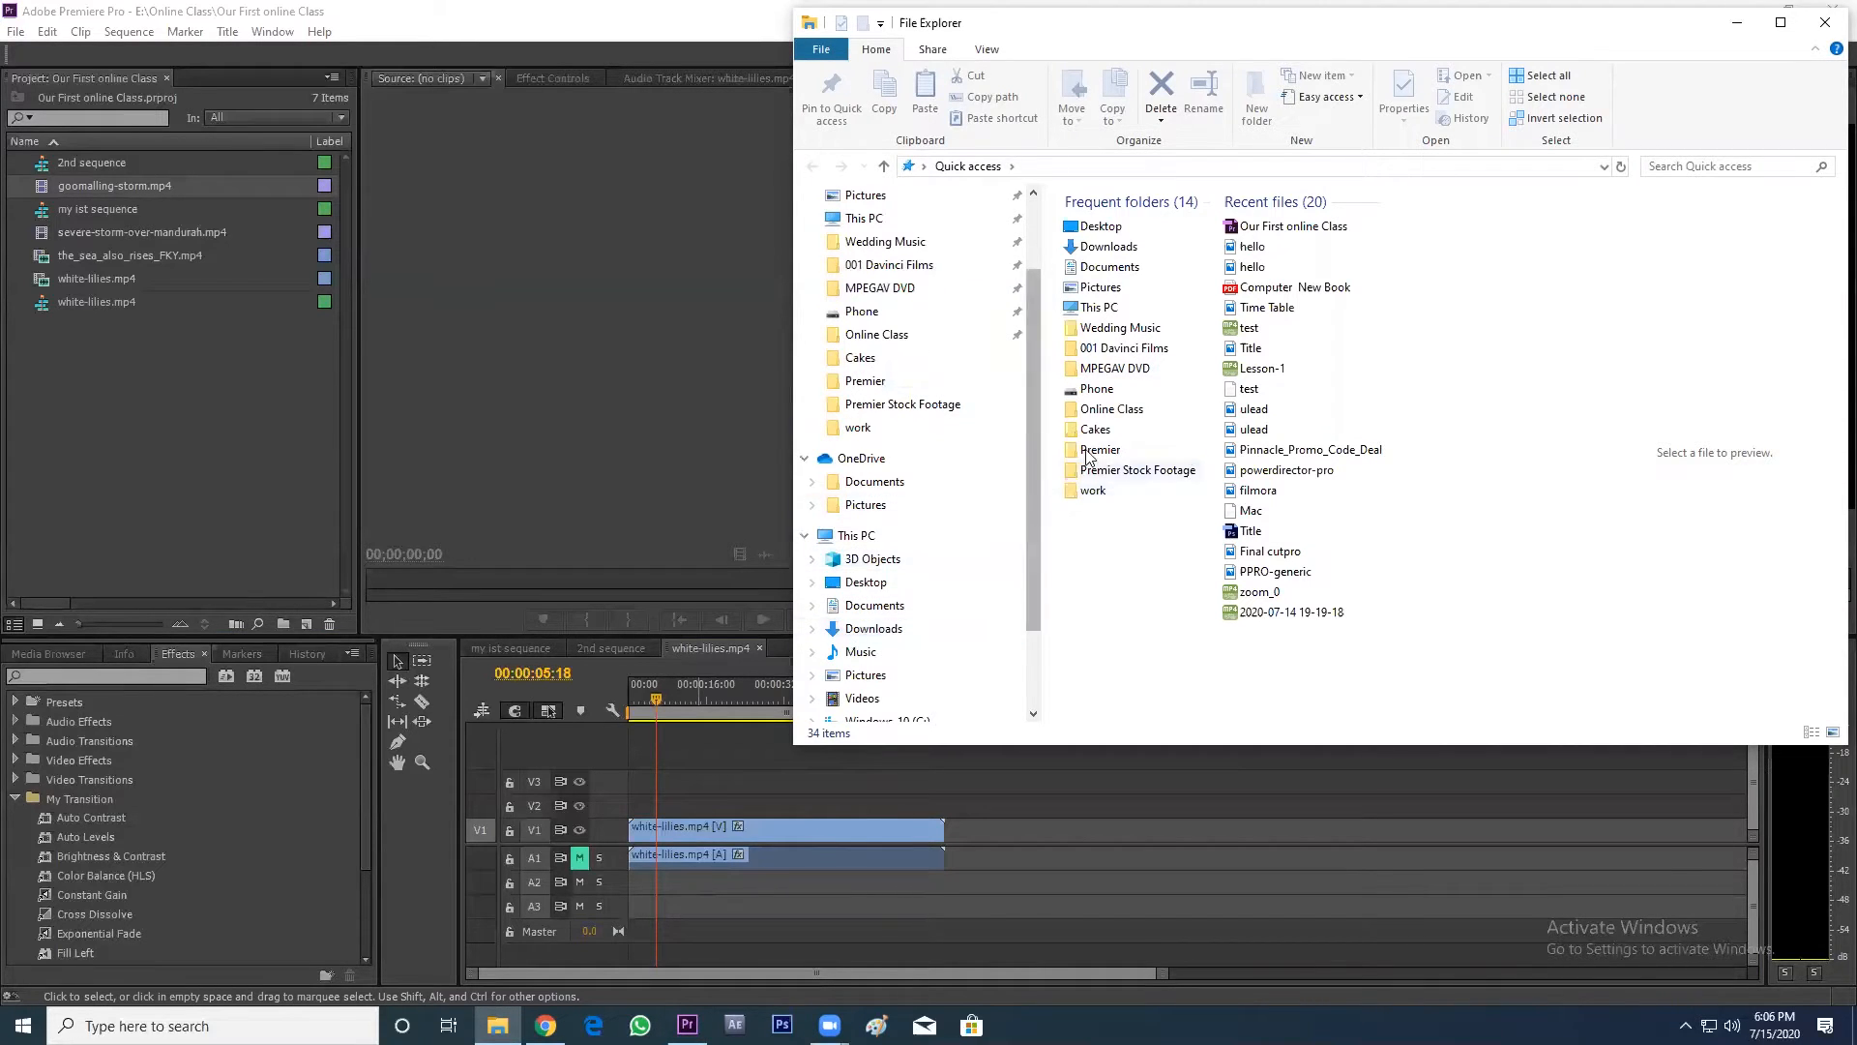
{"action": "double_click", "coordinate": [1103, 410]}
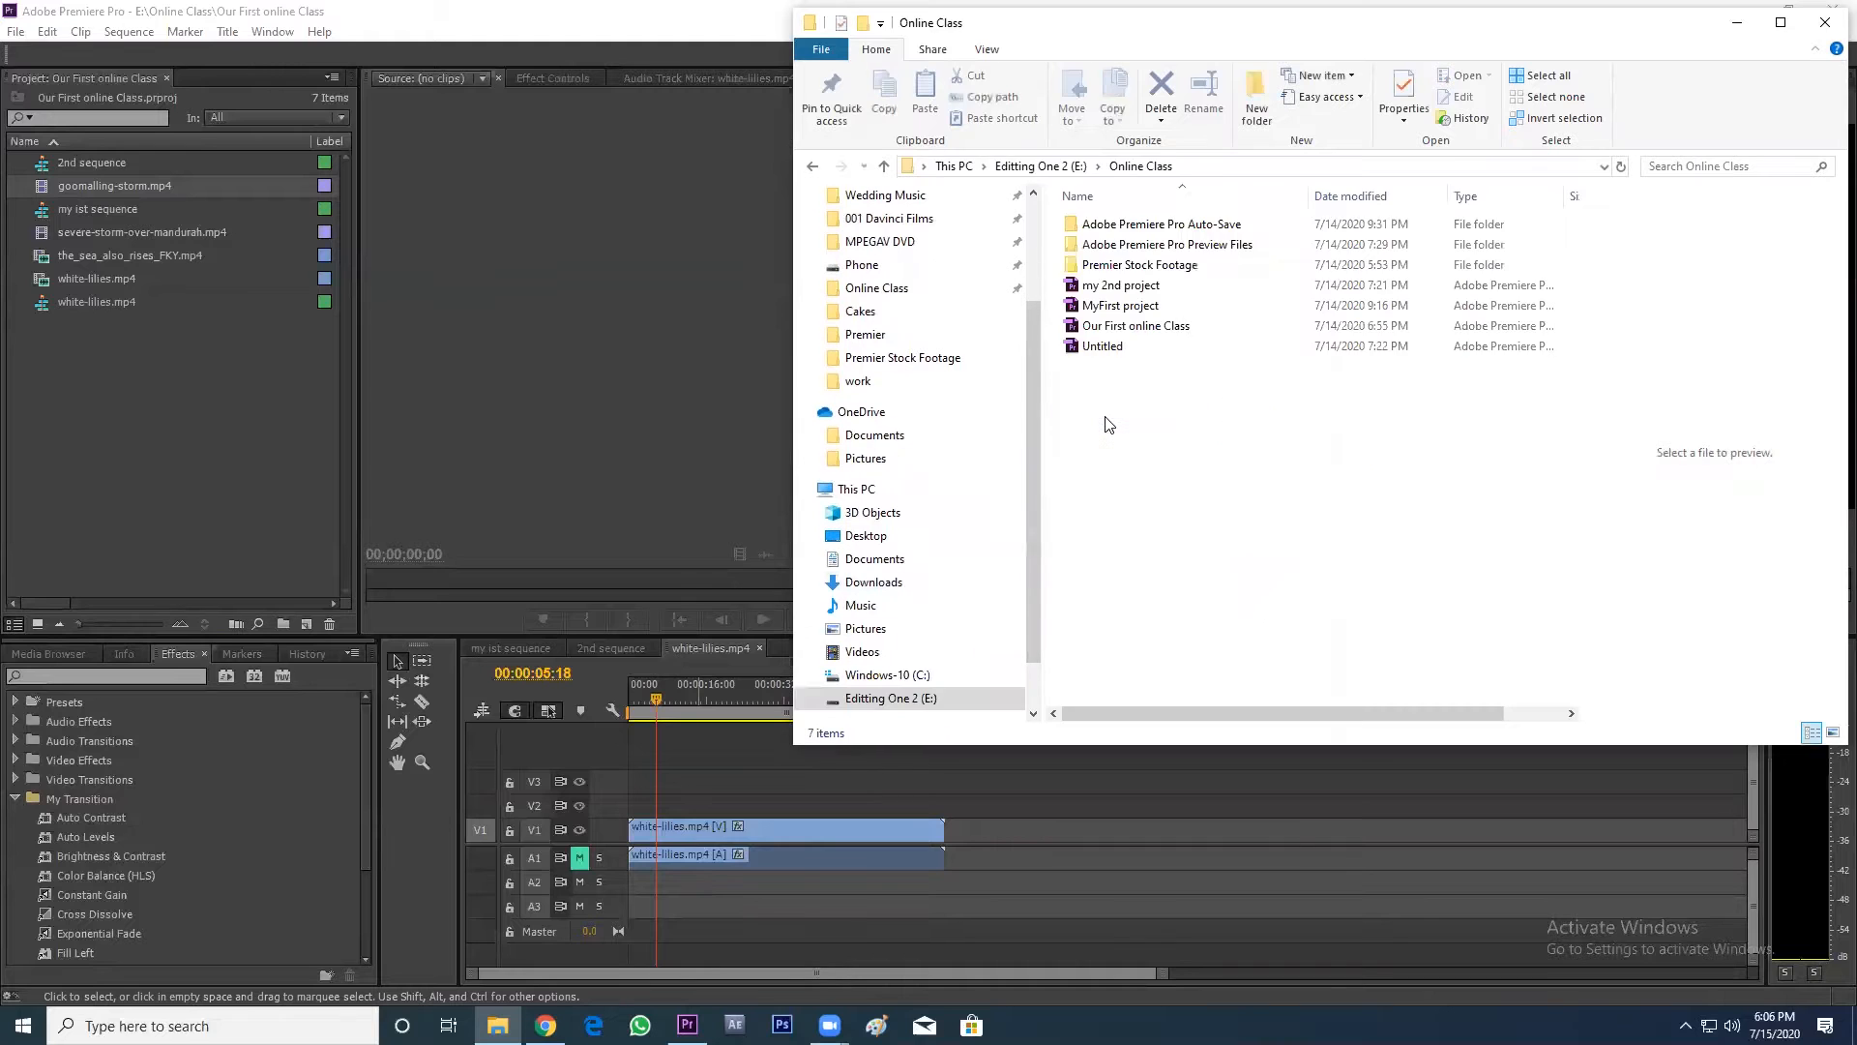
{"action": "double_click", "coordinate": [1139, 264]}
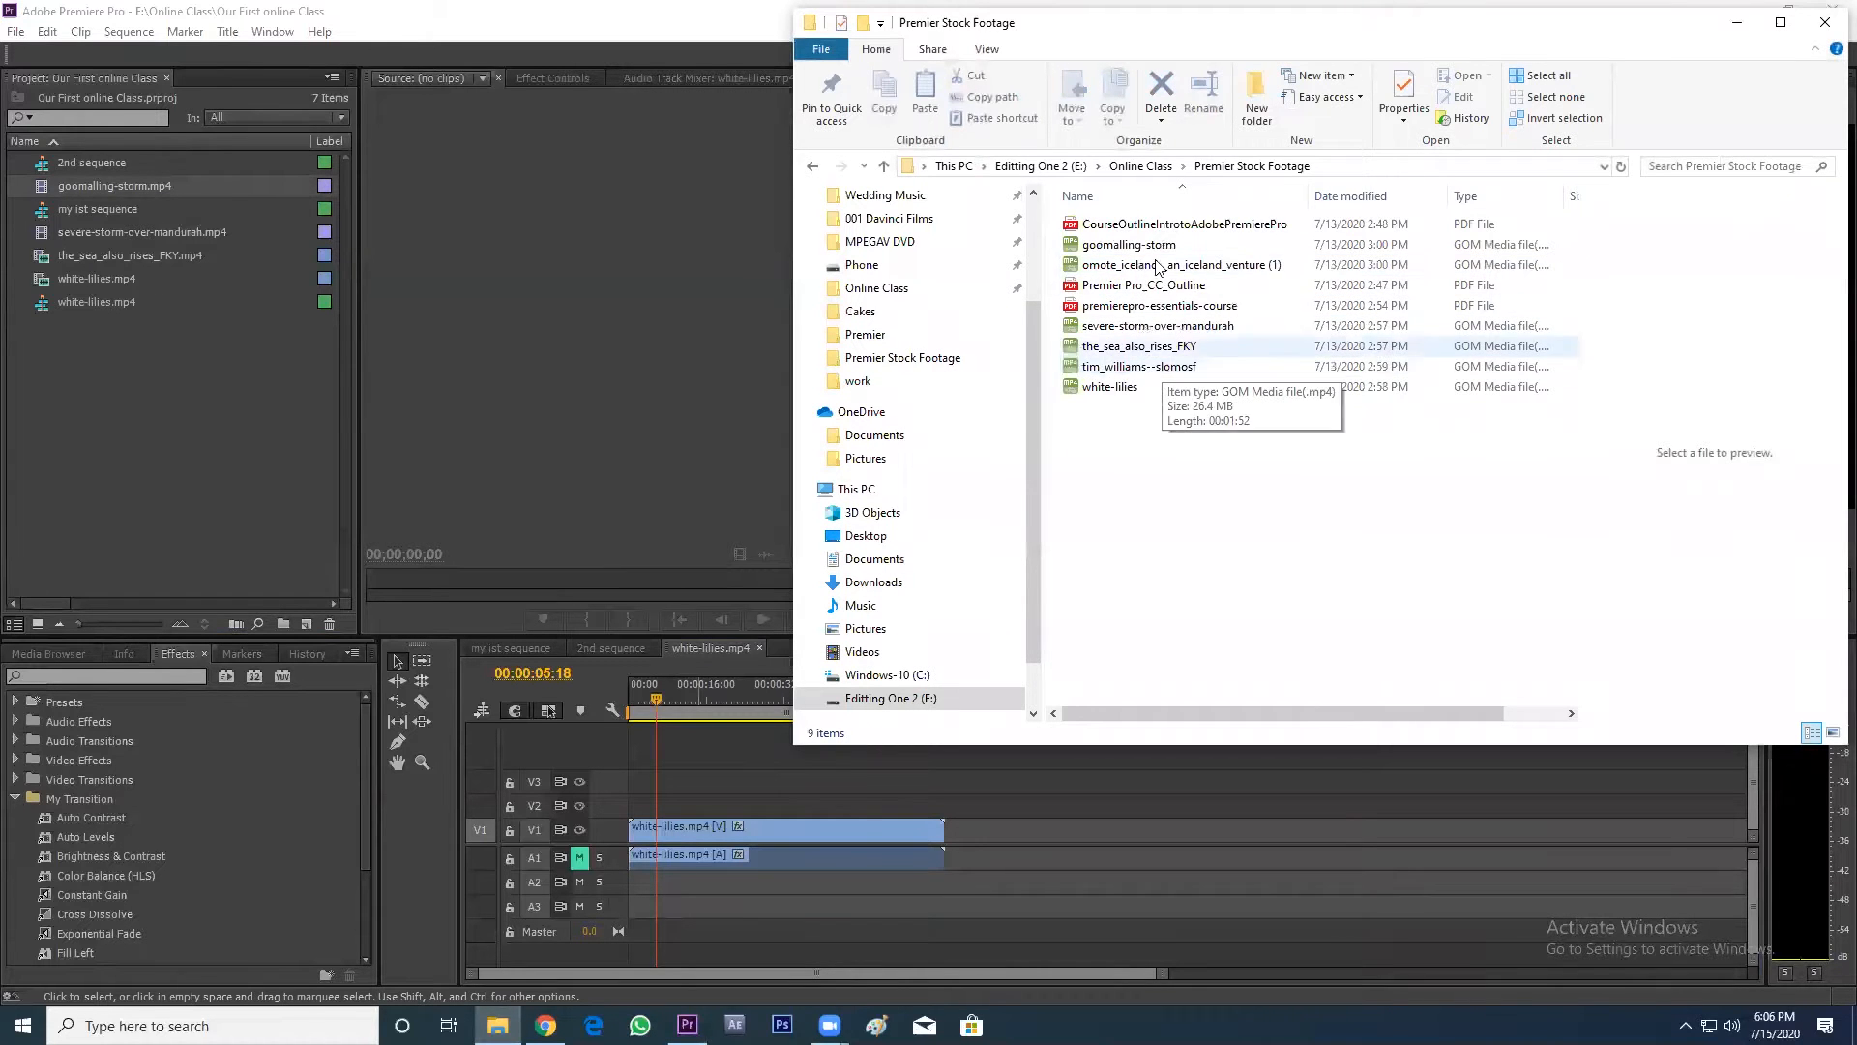
{"action": "left_click_drag", "start_coordinate": [1152, 35], "coordinate": [996, 105]}
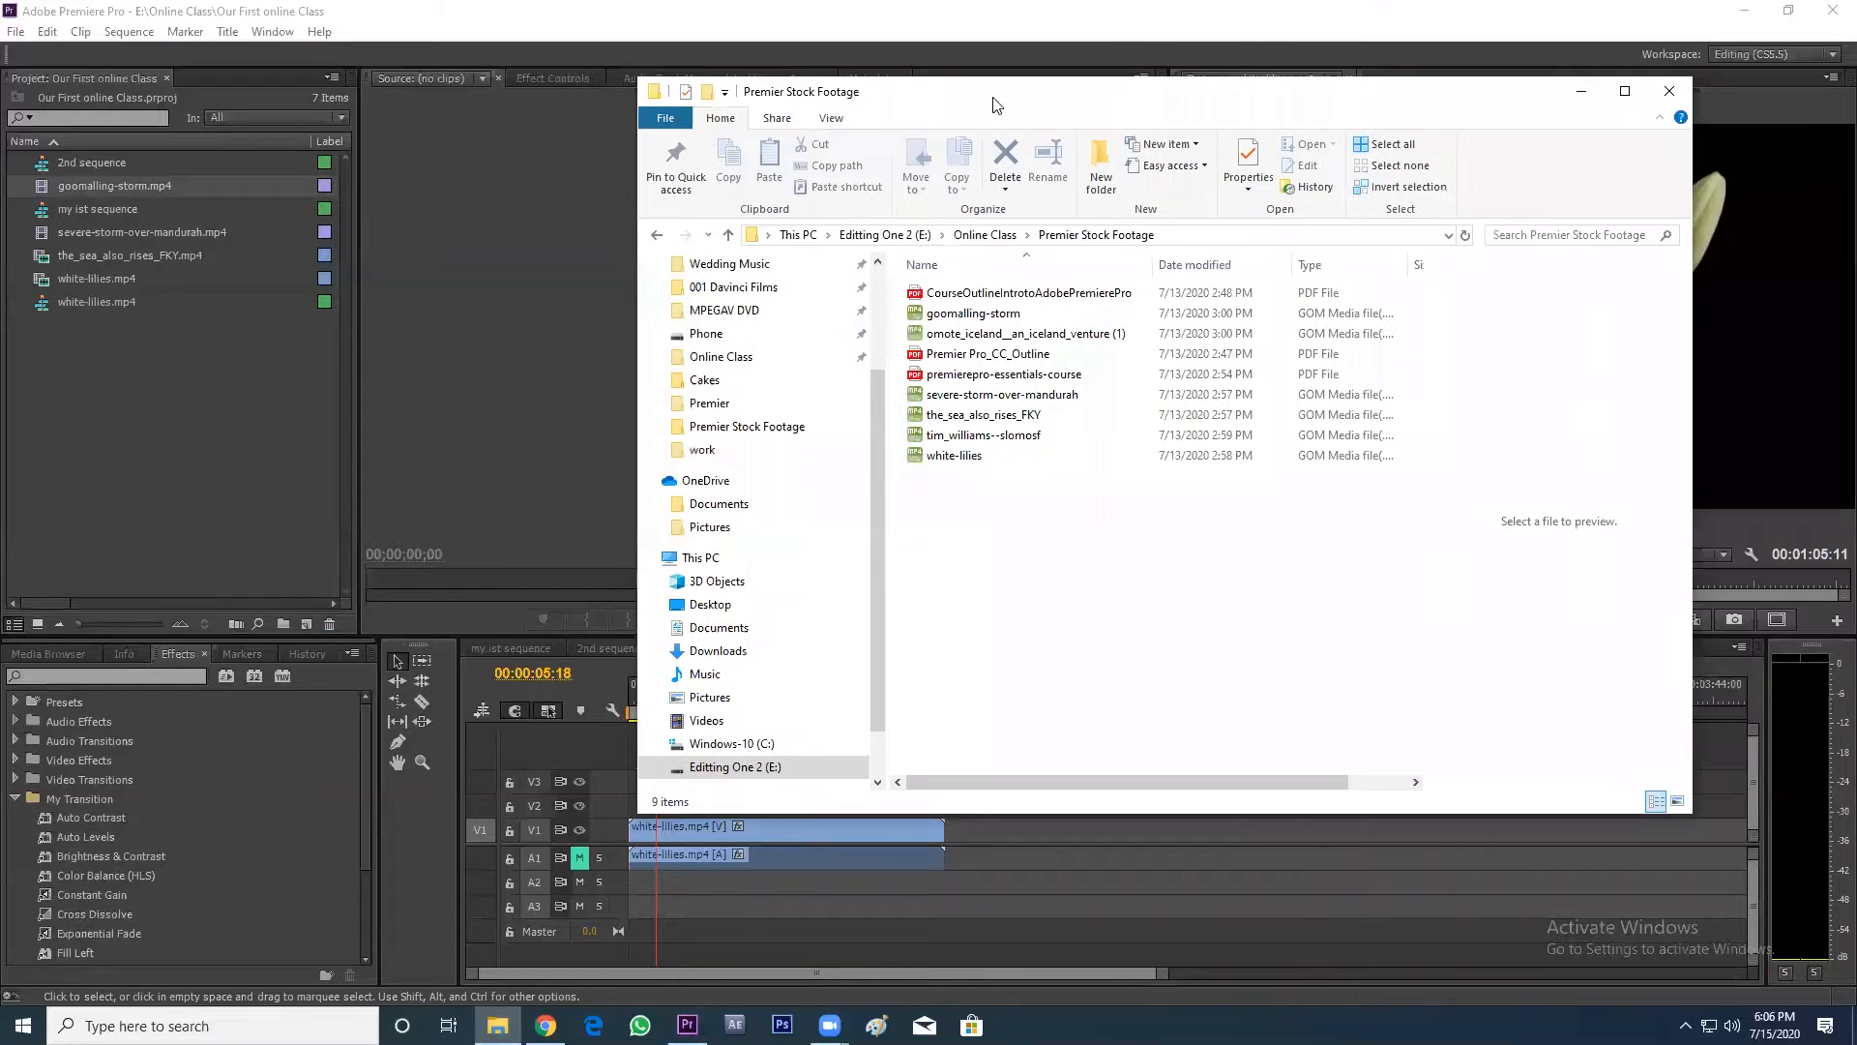
{"action": "left_click", "coordinate": [831, 118]}
{"action": "left_click", "coordinate": [956, 148]}
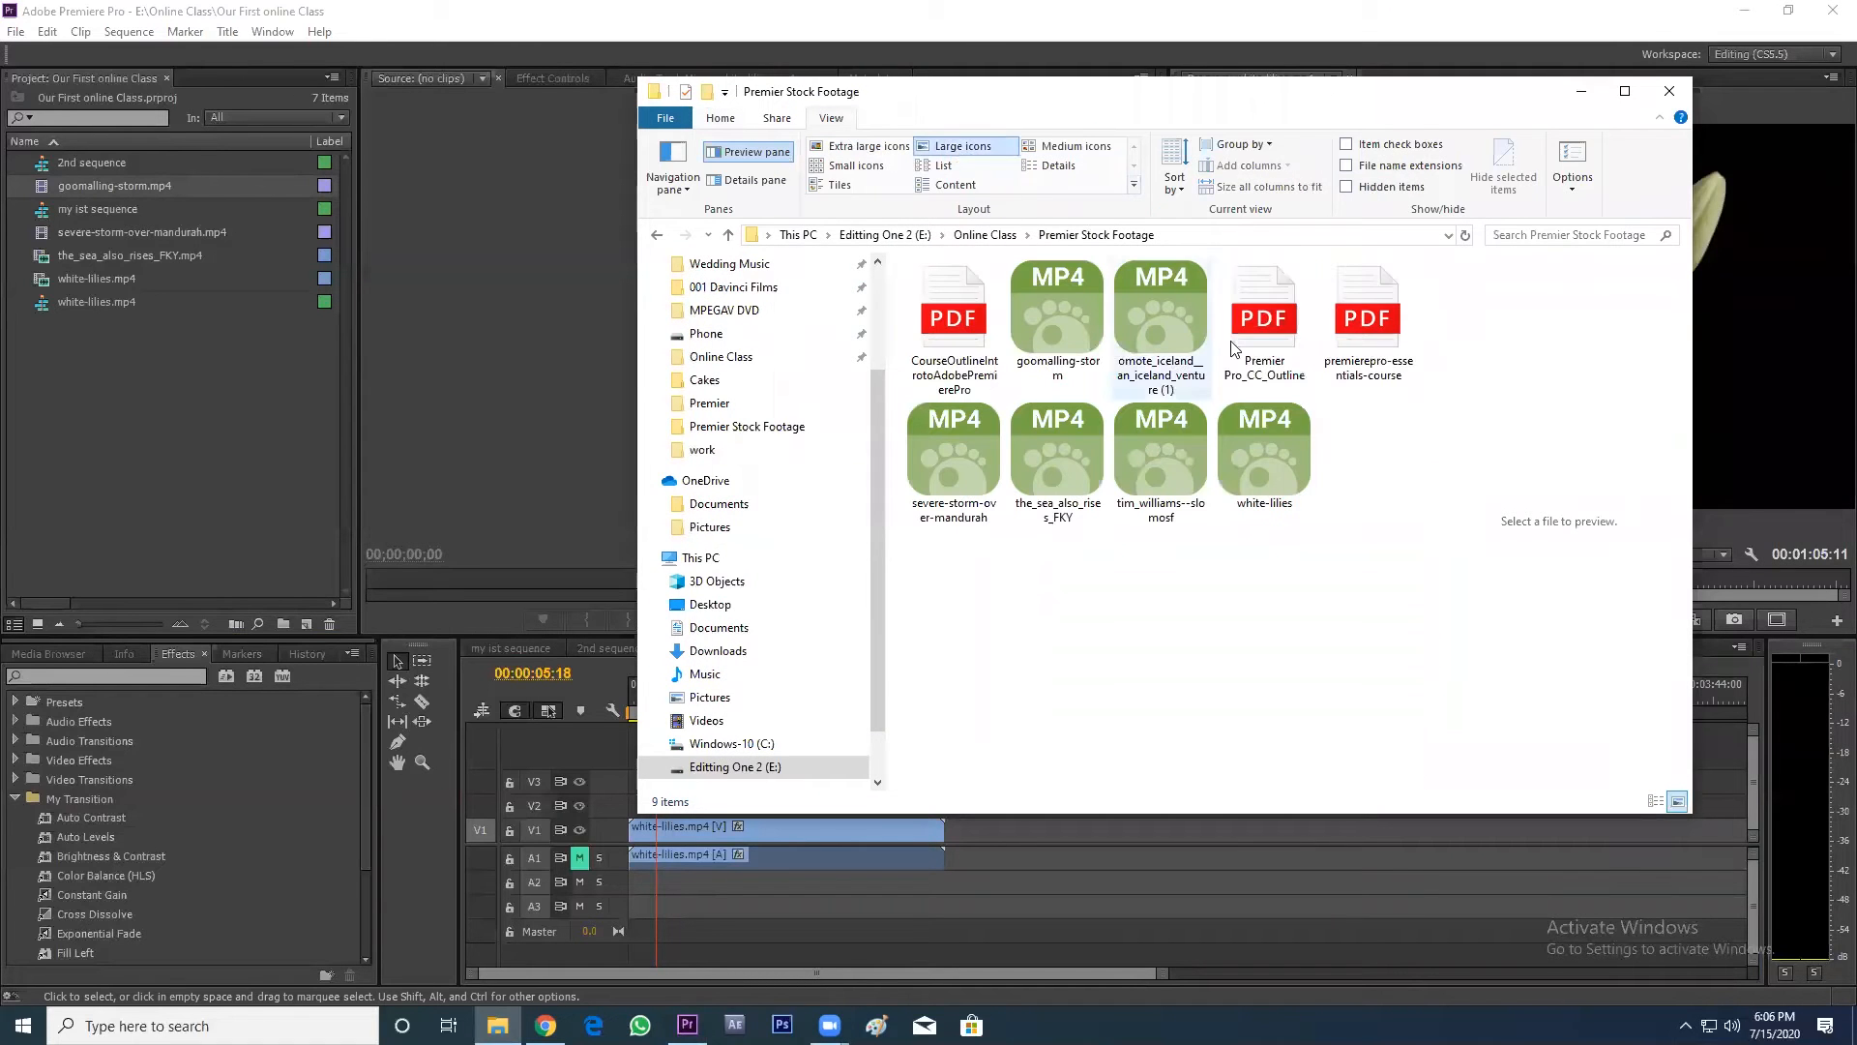
- Import the tim_williams--slomosf and the_sea_also_rises_FKY videos from the folder into the Premiere Pro project
{"action": "left_click", "coordinate": [1275, 481]}
{"action": "left_click_drag", "start_coordinate": [1180, 468], "coordinate": [261, 503]}
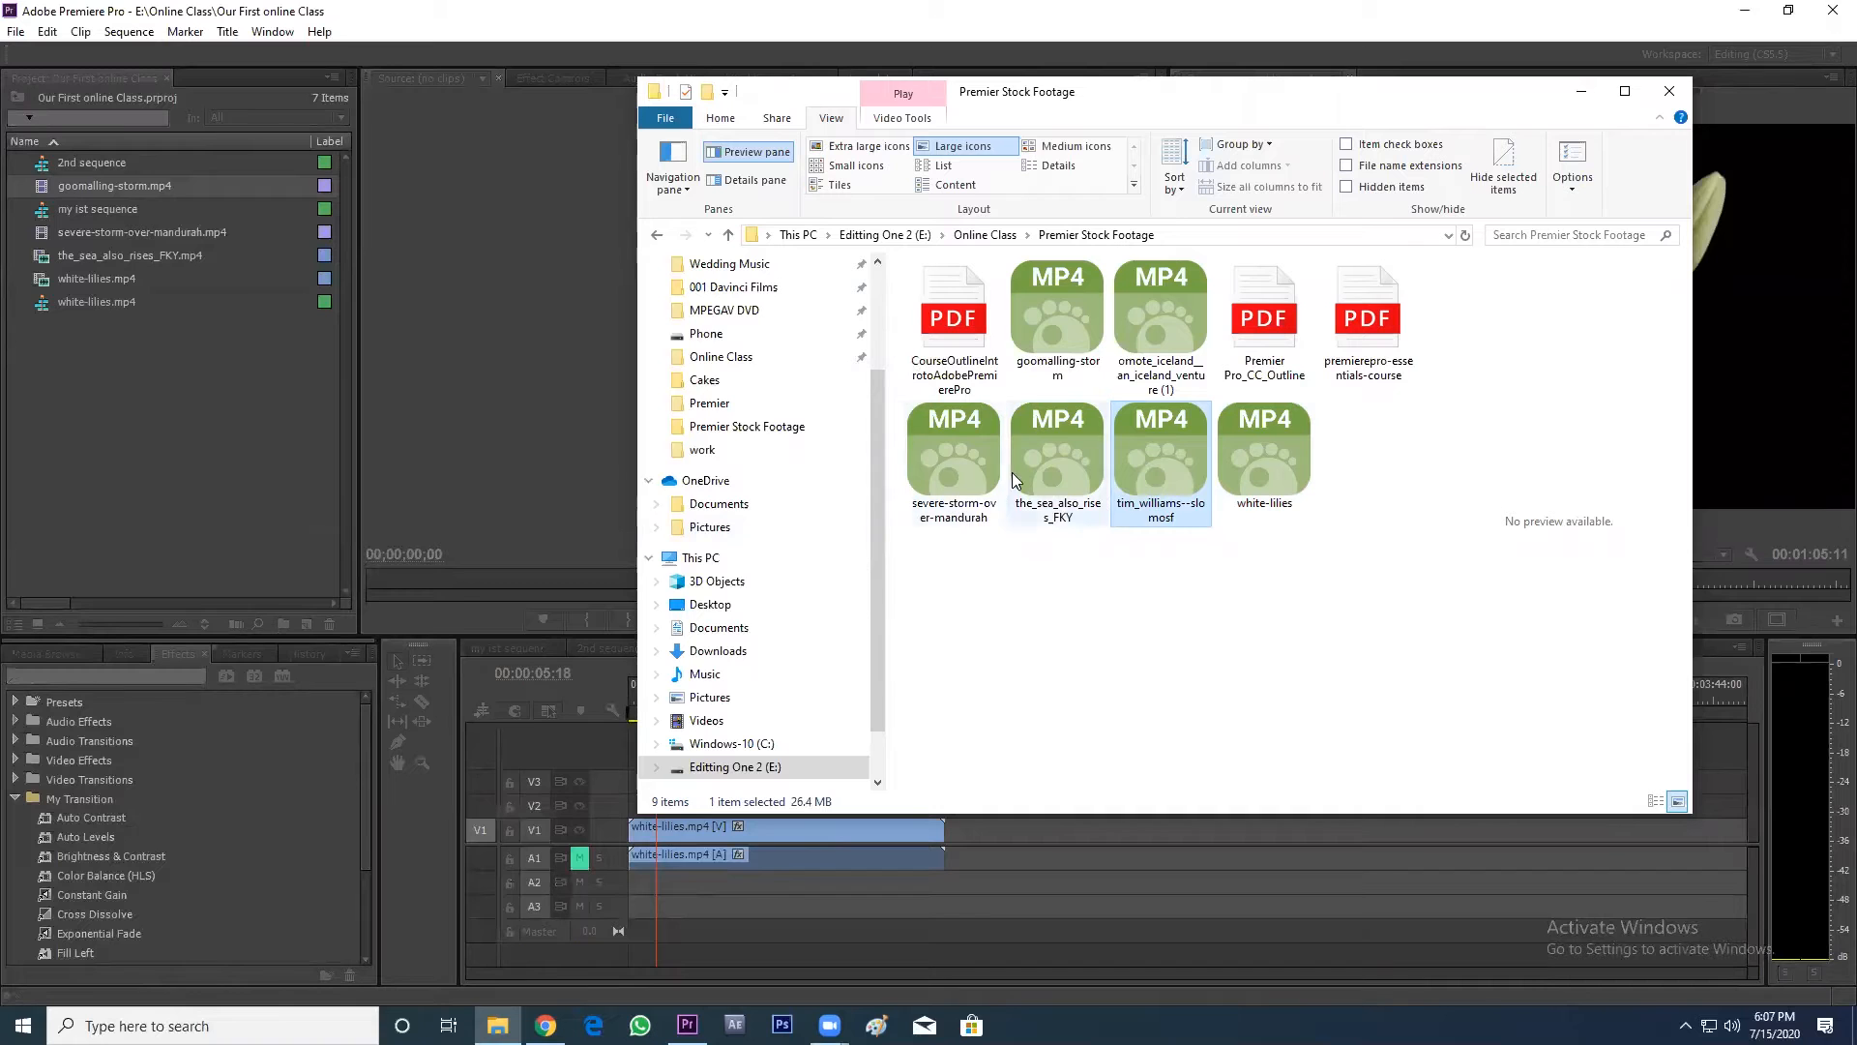
{"action": "left_click_drag", "start_coordinate": [1045, 457], "coordinate": [215, 464]}
{"action": "left_click", "coordinate": [362, 17]}
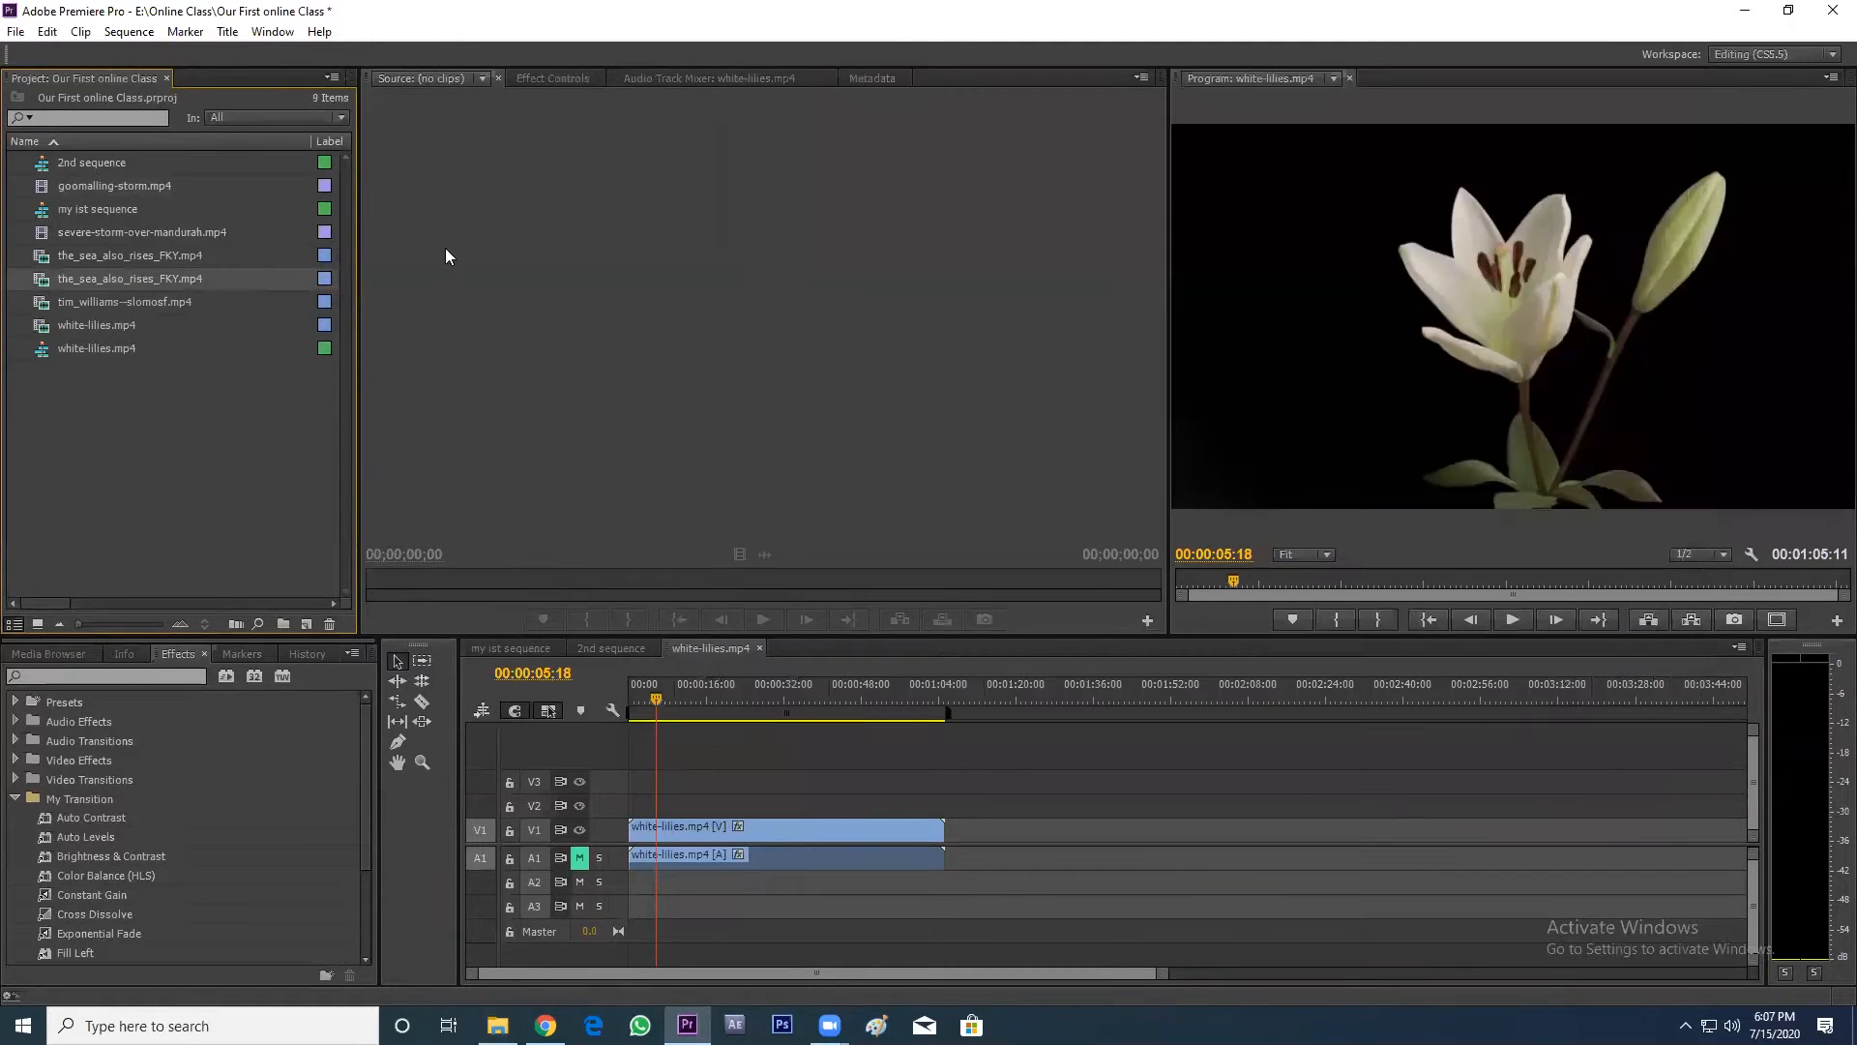
- Delete the white-lilies.mp4 clip from the timeline and move the playhead to 00:00:16:06
{"action": "left_click", "coordinate": [679, 830]}
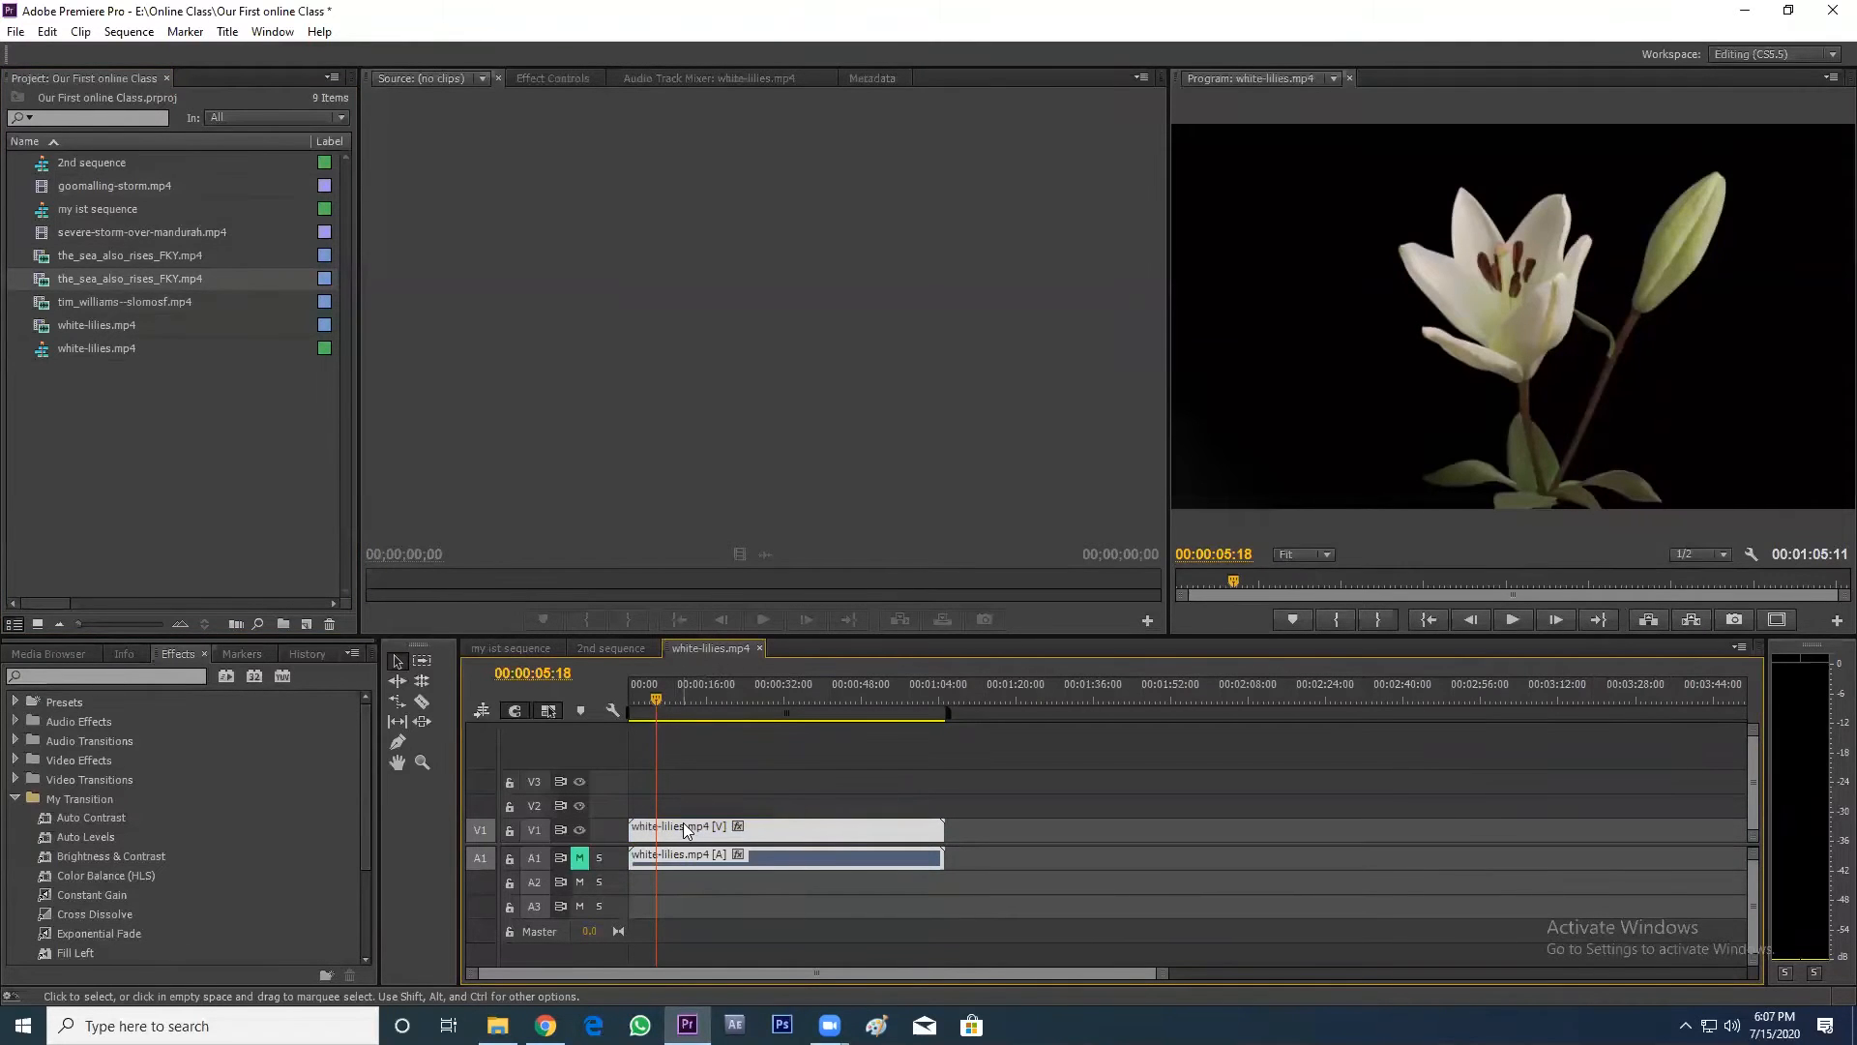
{"action": "key", "text": "Delete"}
{"action": "mouse_move", "coordinate": [689, 712]}
{"action": "left_mouse_down"}
{"action": "mouse_move", "coordinate": [670, 710]}
{"action": "mouse_move", "coordinate": [706, 721]}
{"action": "left_mouse_up"}
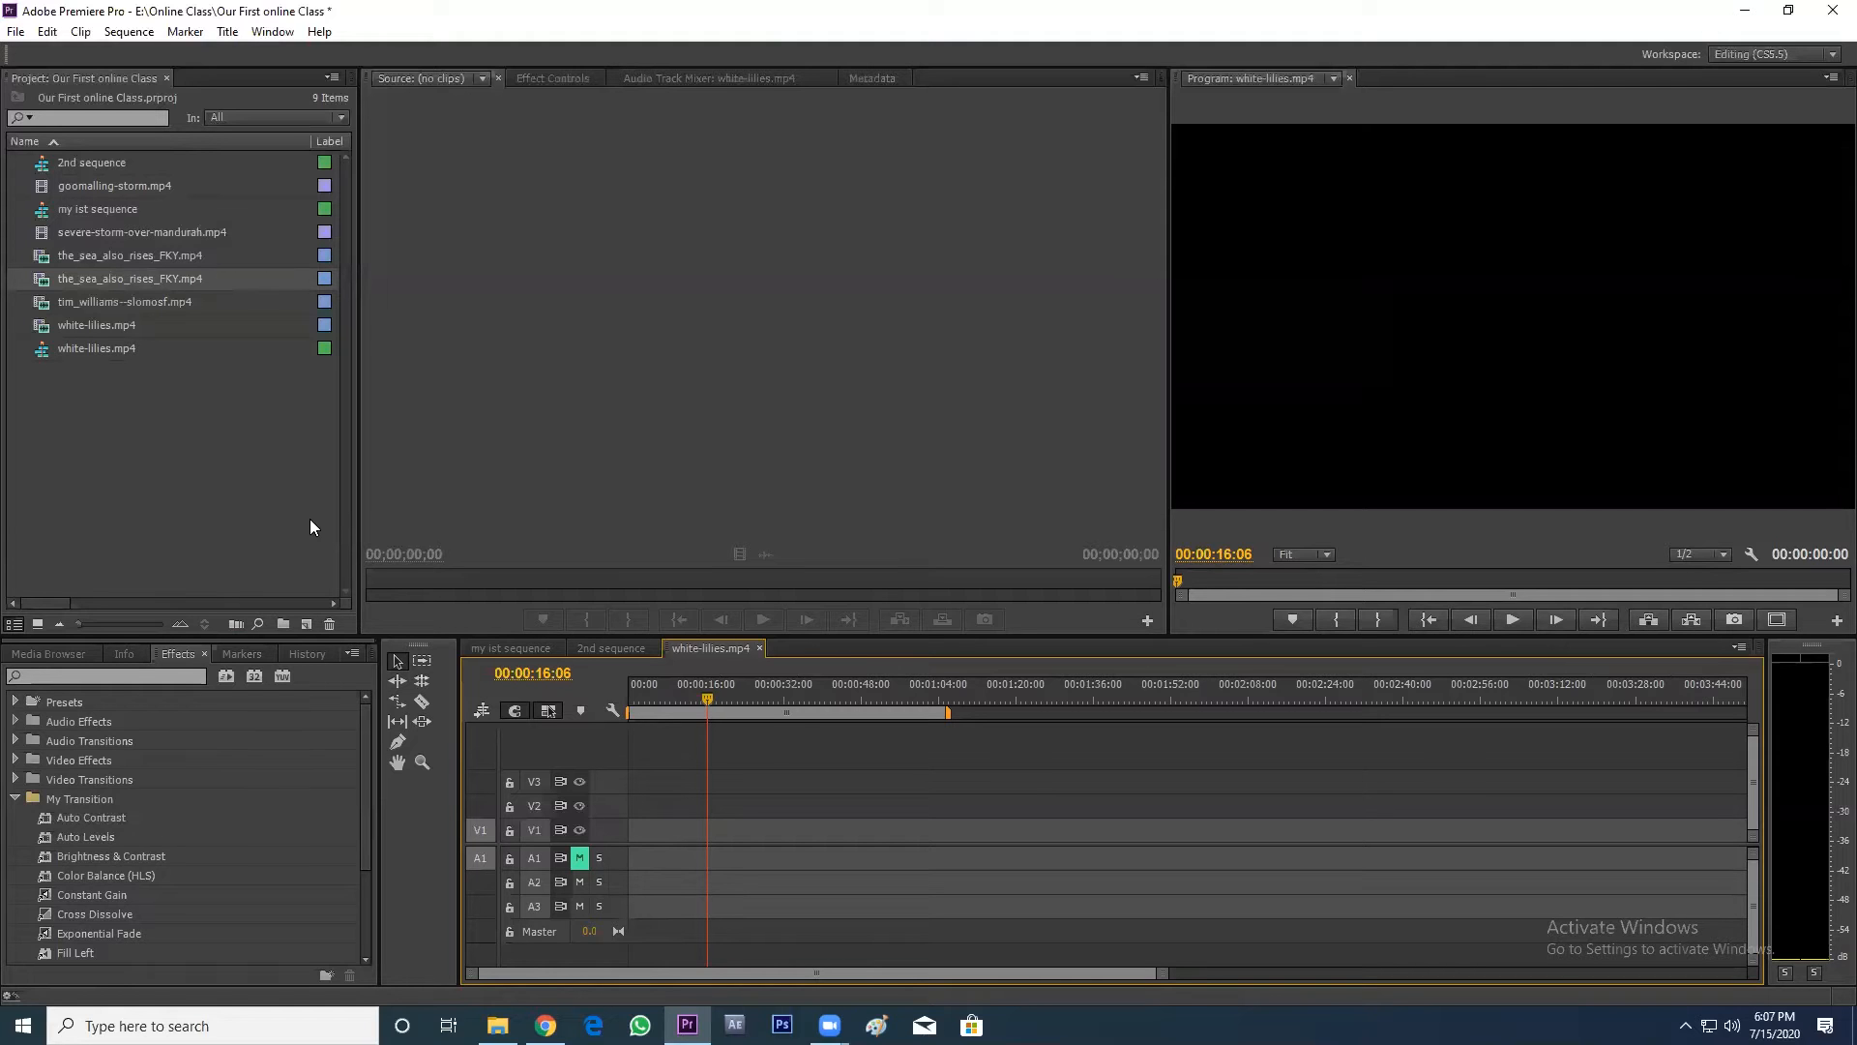
- Load tim_williams--slomosf.mp4 in the Source monitor, scrub through its footage and briefly play it
{"action": "double_click", "coordinate": [41, 302]}
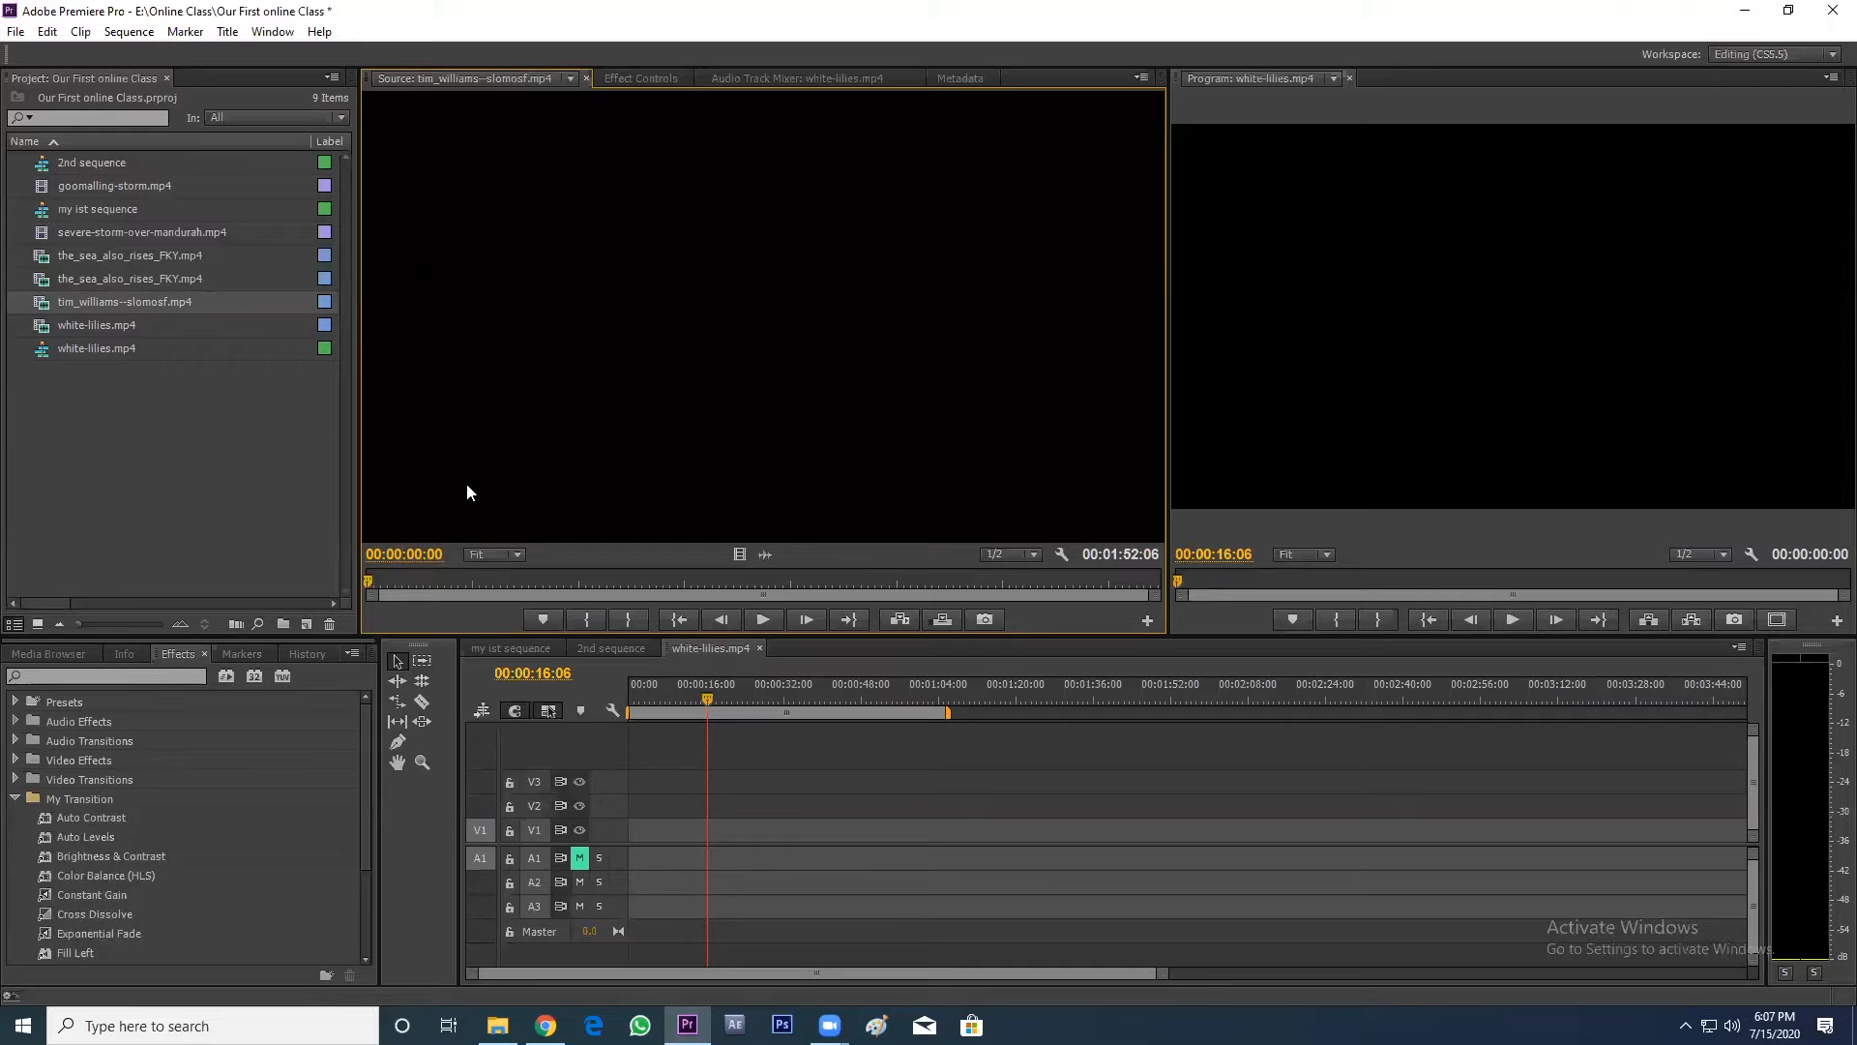
{"action": "left_click_drag", "start_coordinate": [370, 580], "coordinate": [539, 579]}
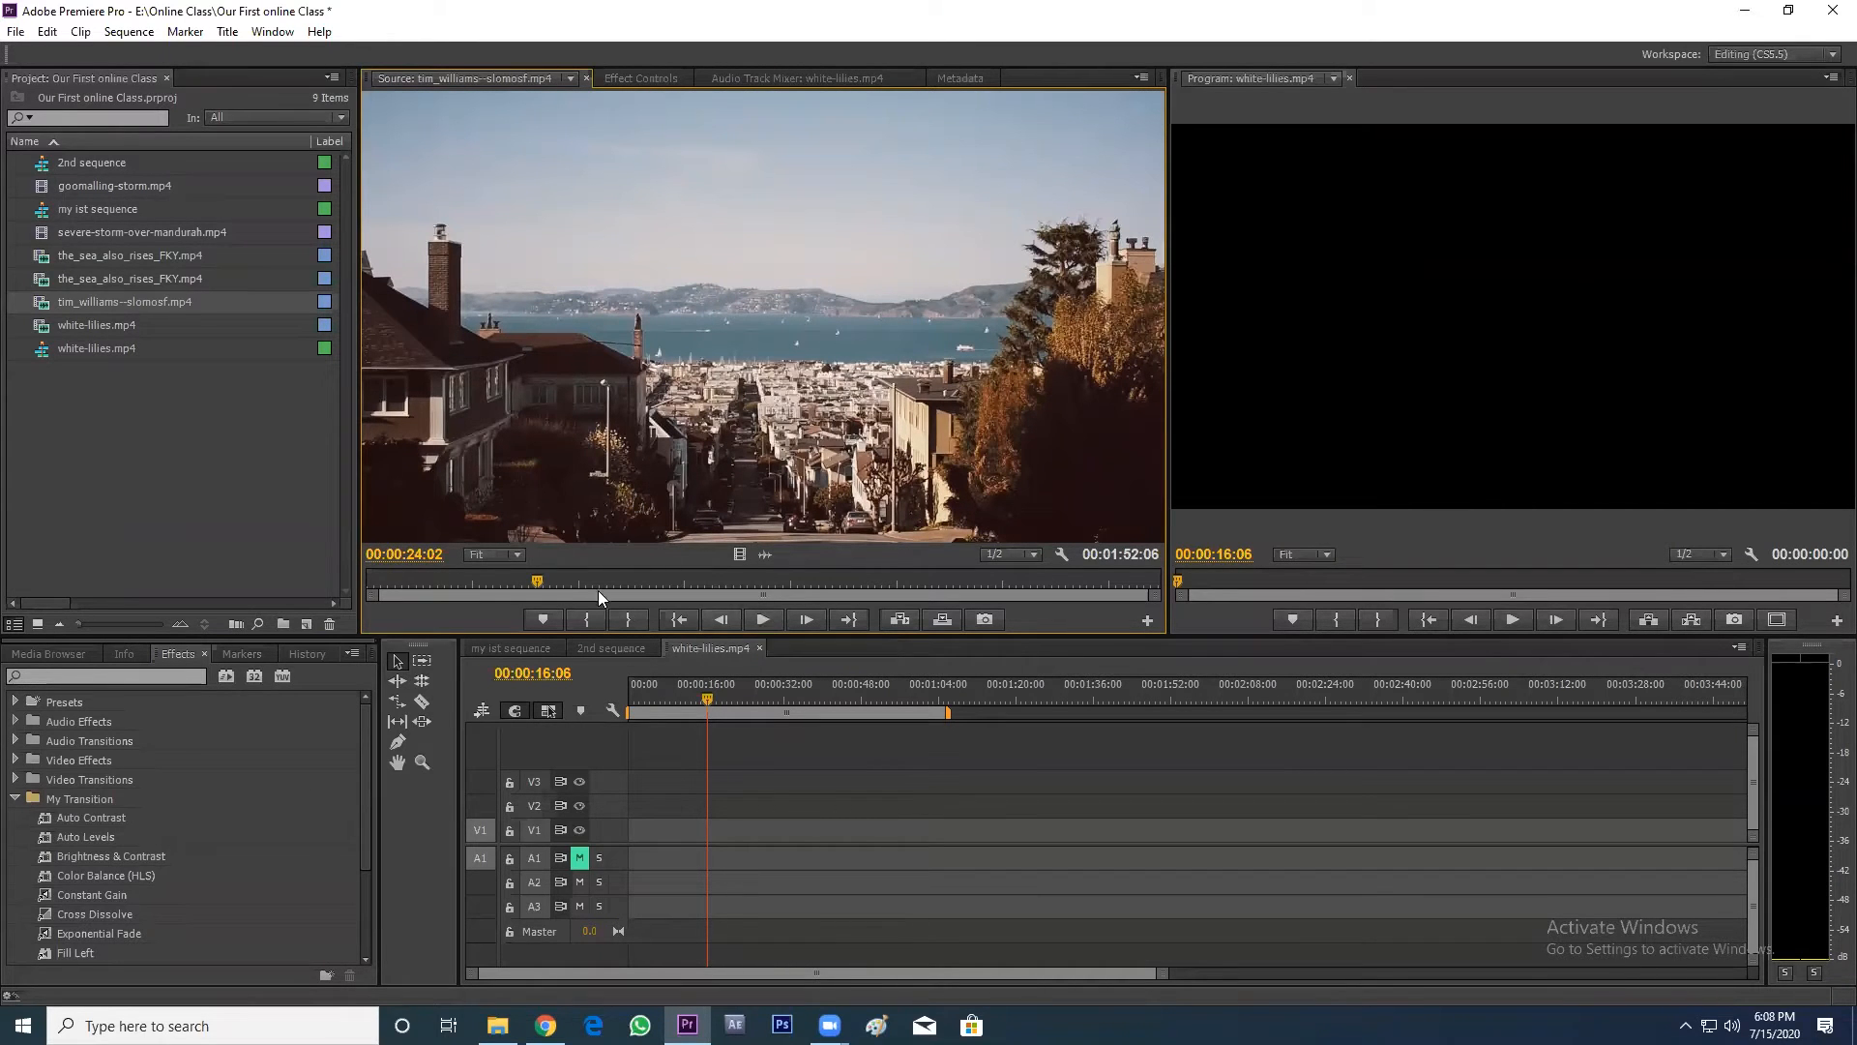
{"action": "left_click_drag", "start_coordinate": [541, 586], "coordinate": [888, 601]}
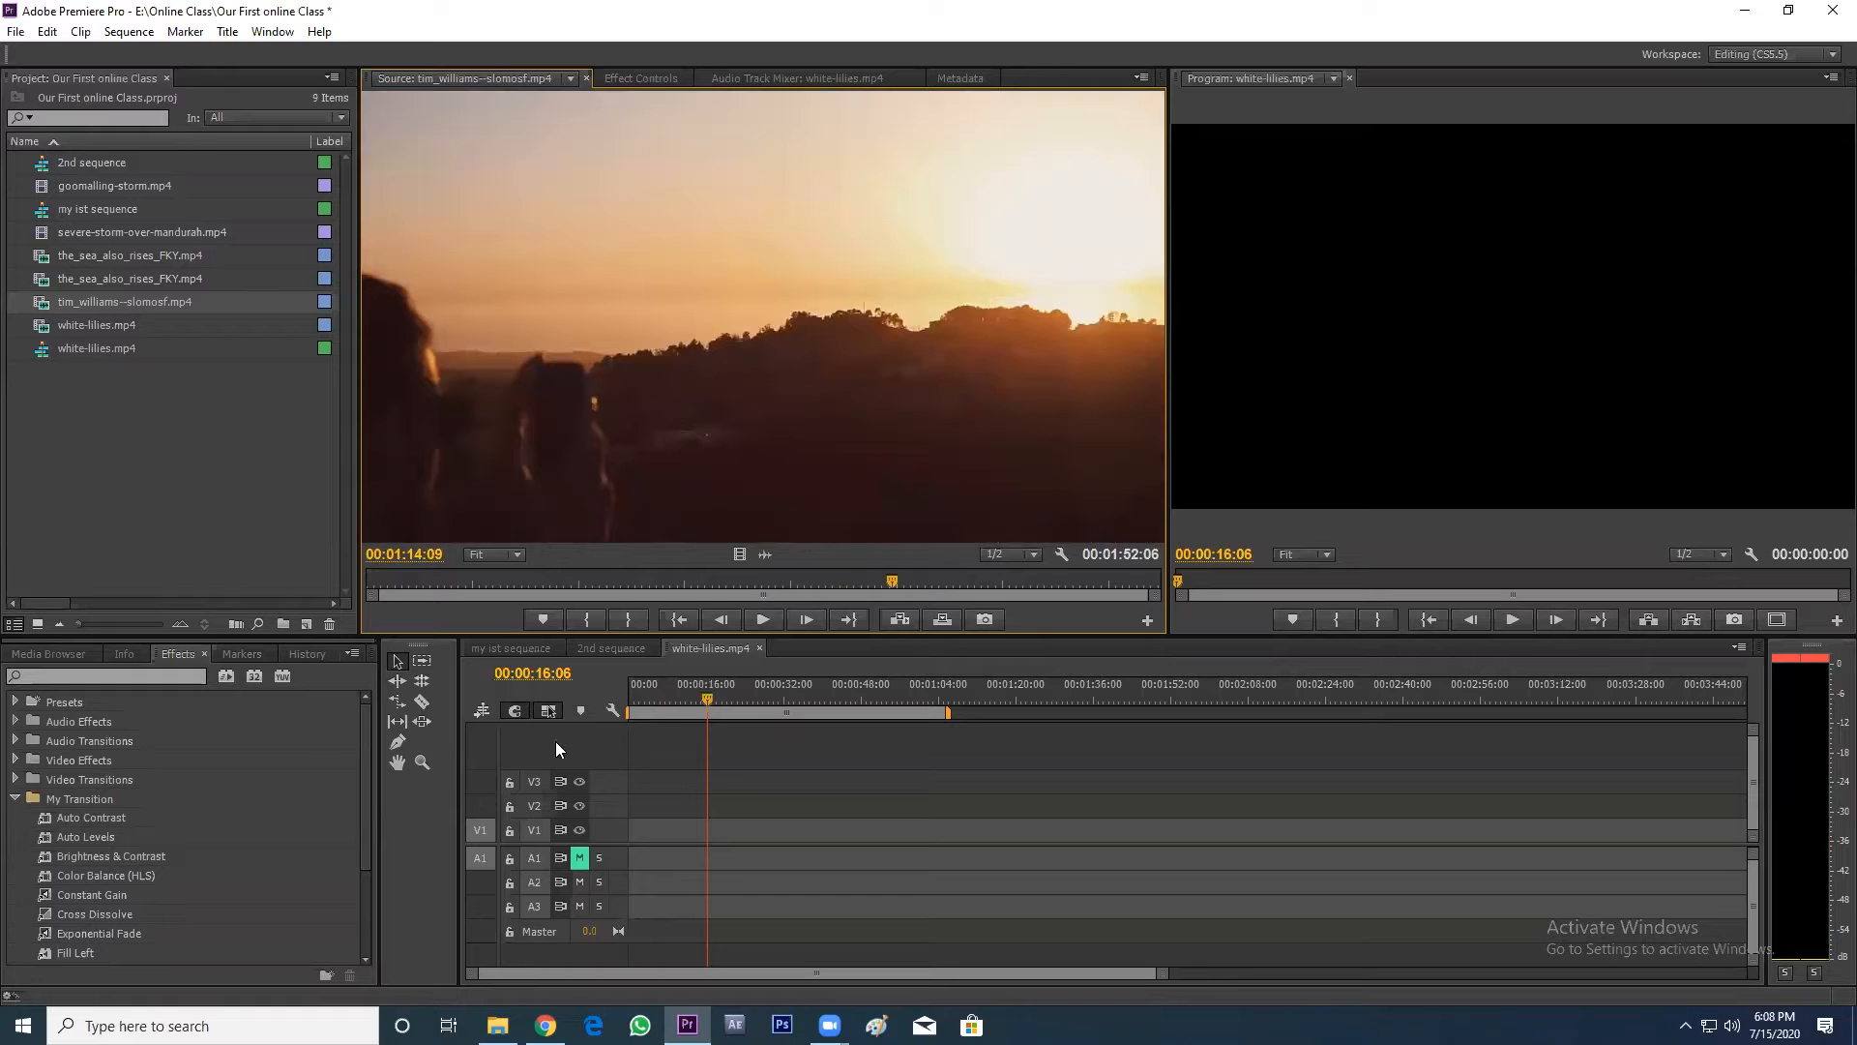
{"action": "key", "text": "space"}
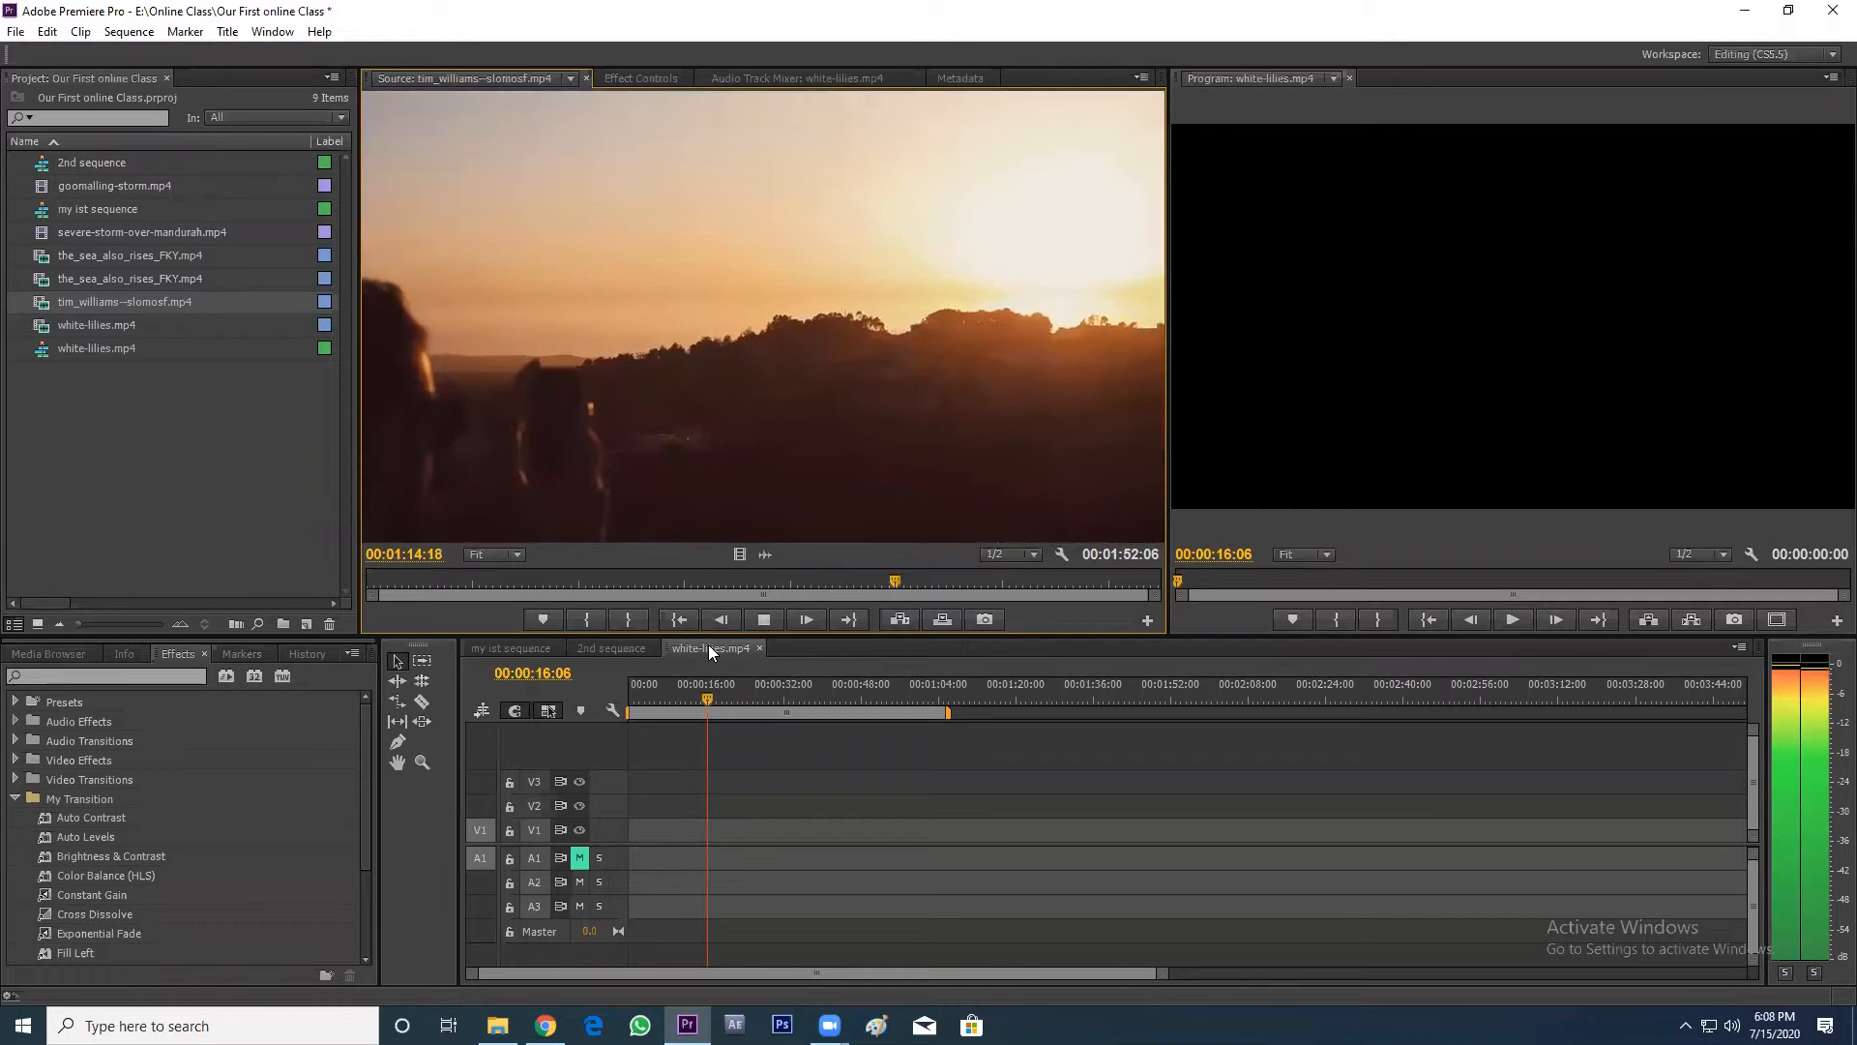
{"action": "key", "text": "space"}
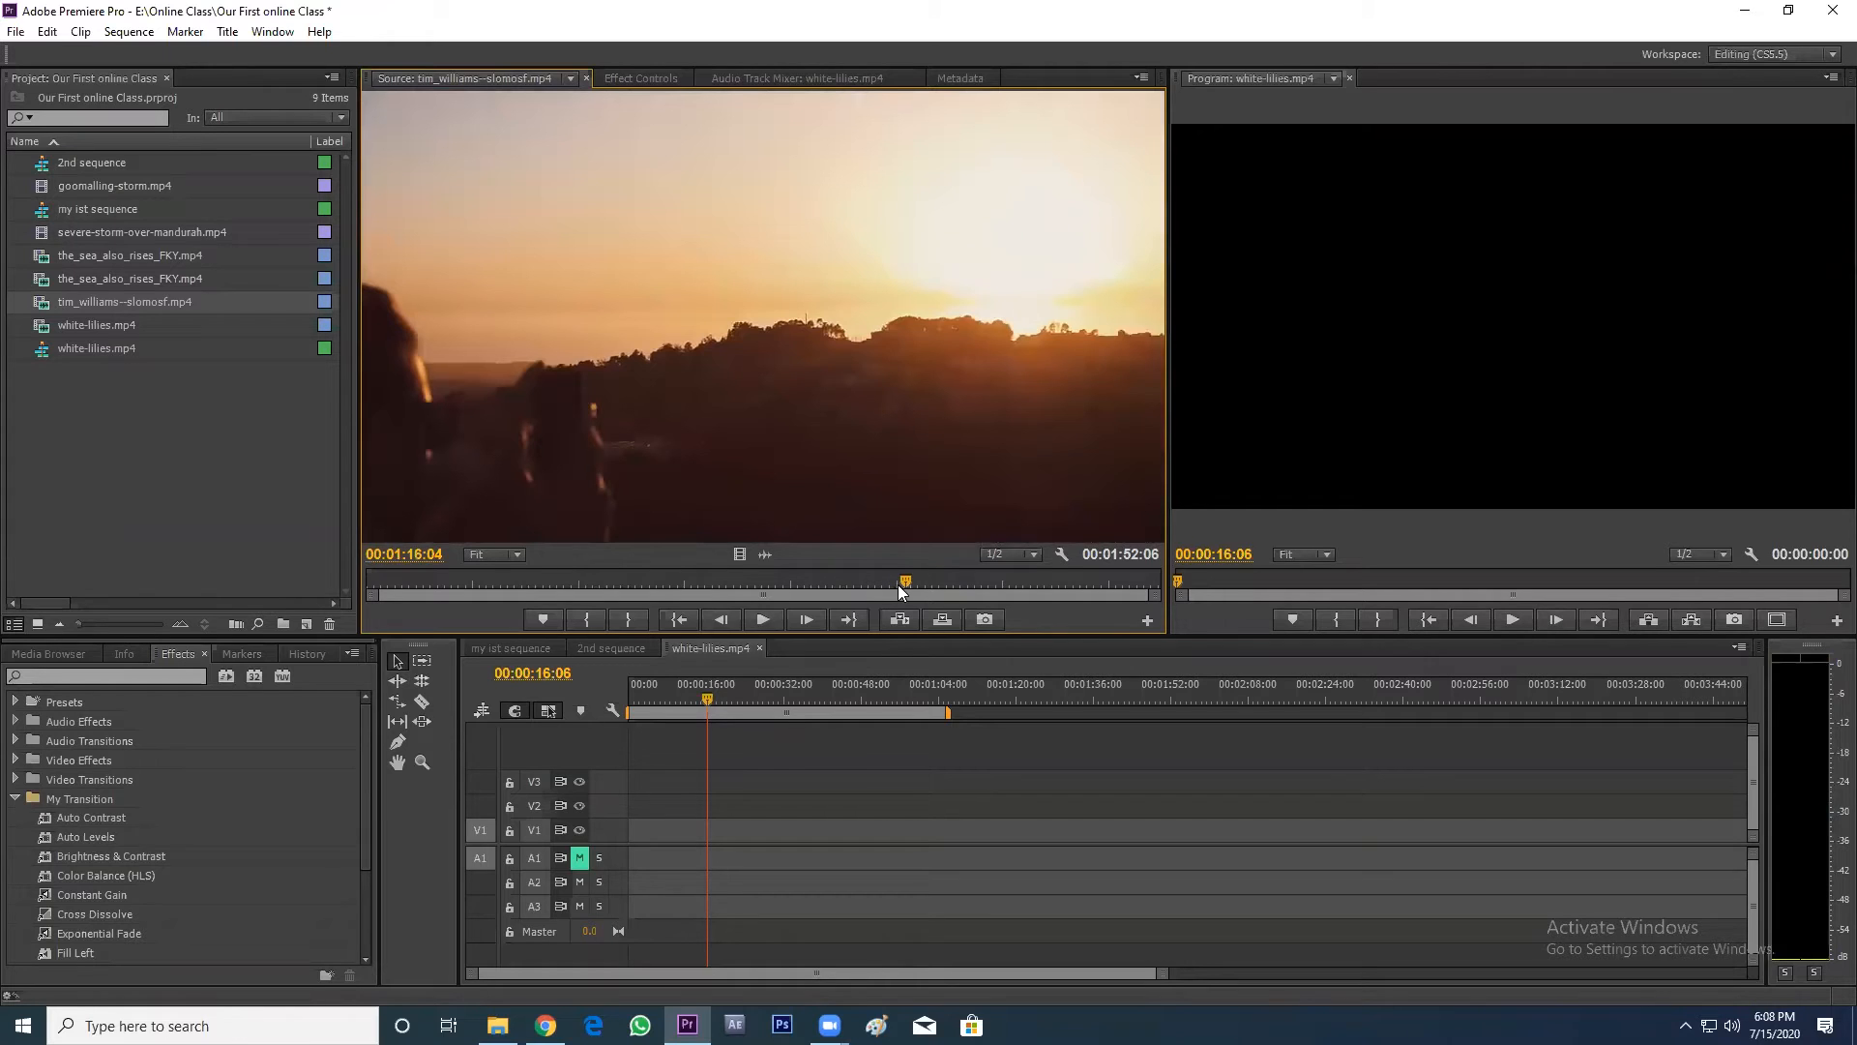
{"action": "left_click", "coordinate": [224, 467]}
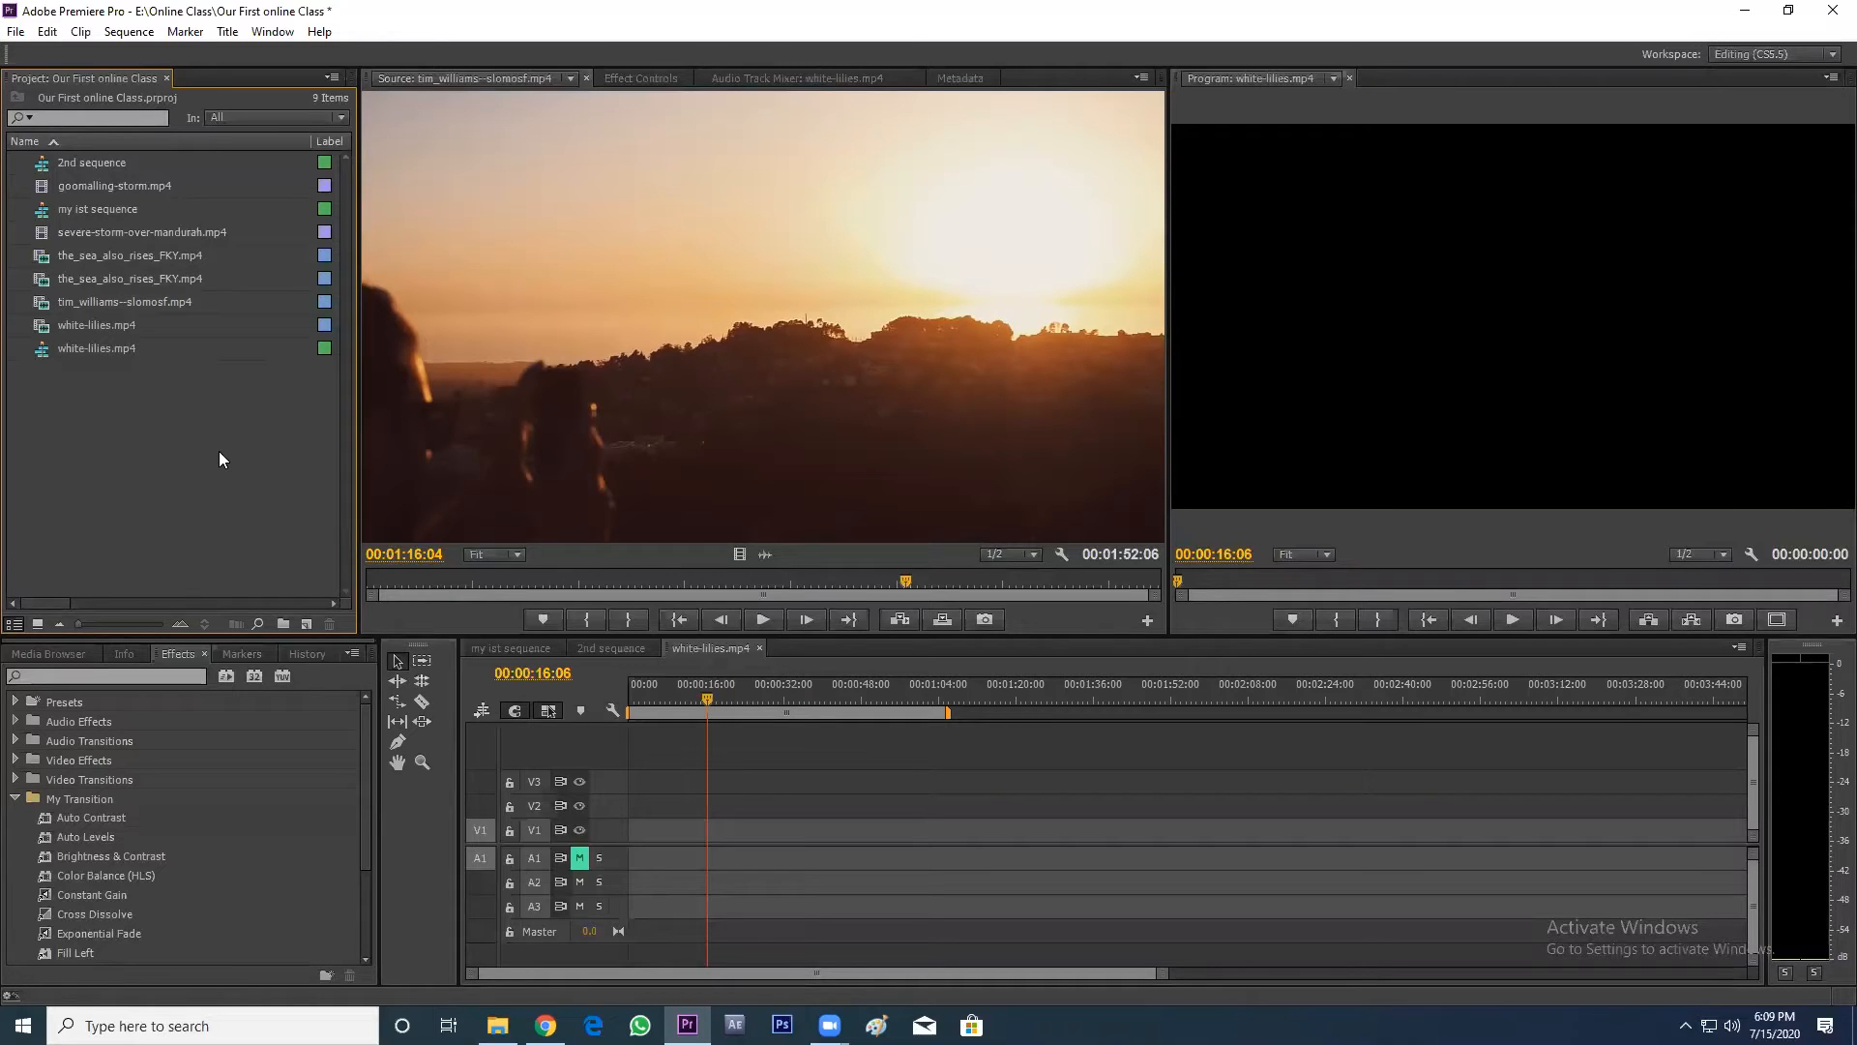
{"action": "double_click", "coordinate": [44, 306]}
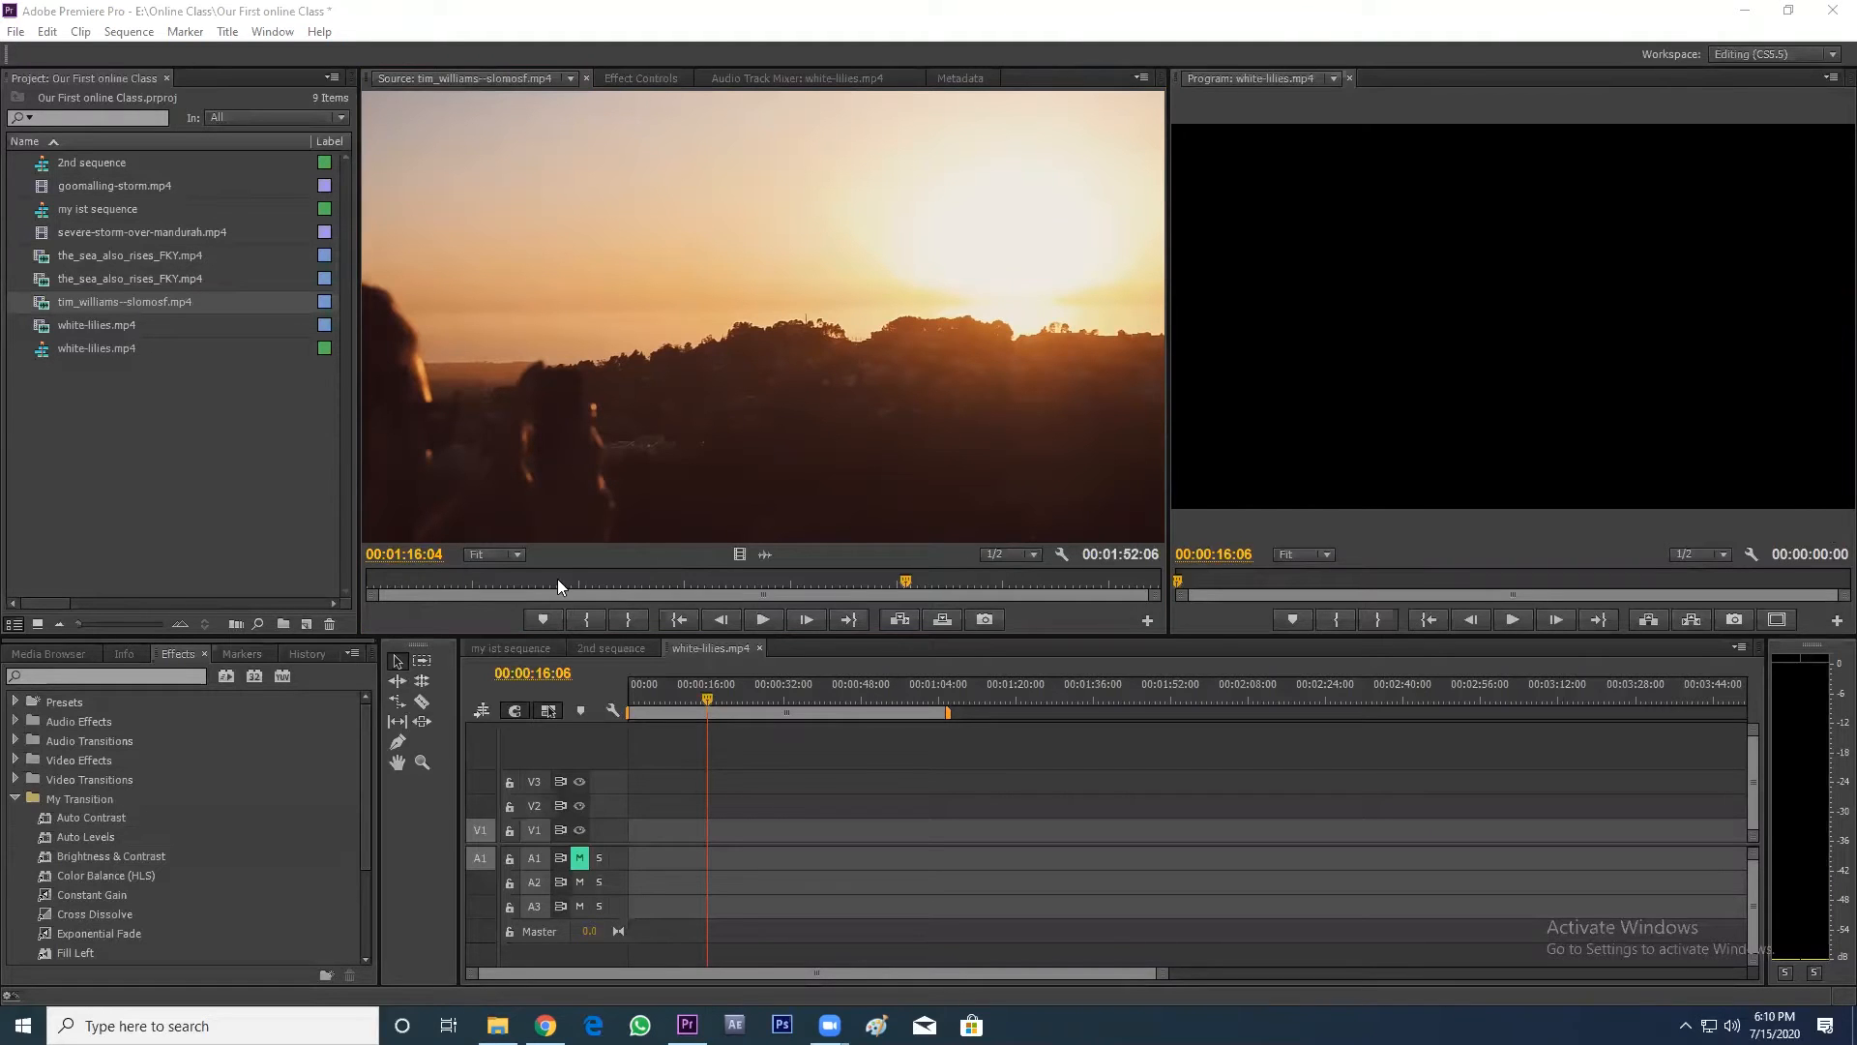
{"action": "left_click", "coordinate": [410, 578]}
{"action": "key", "text": "space"}
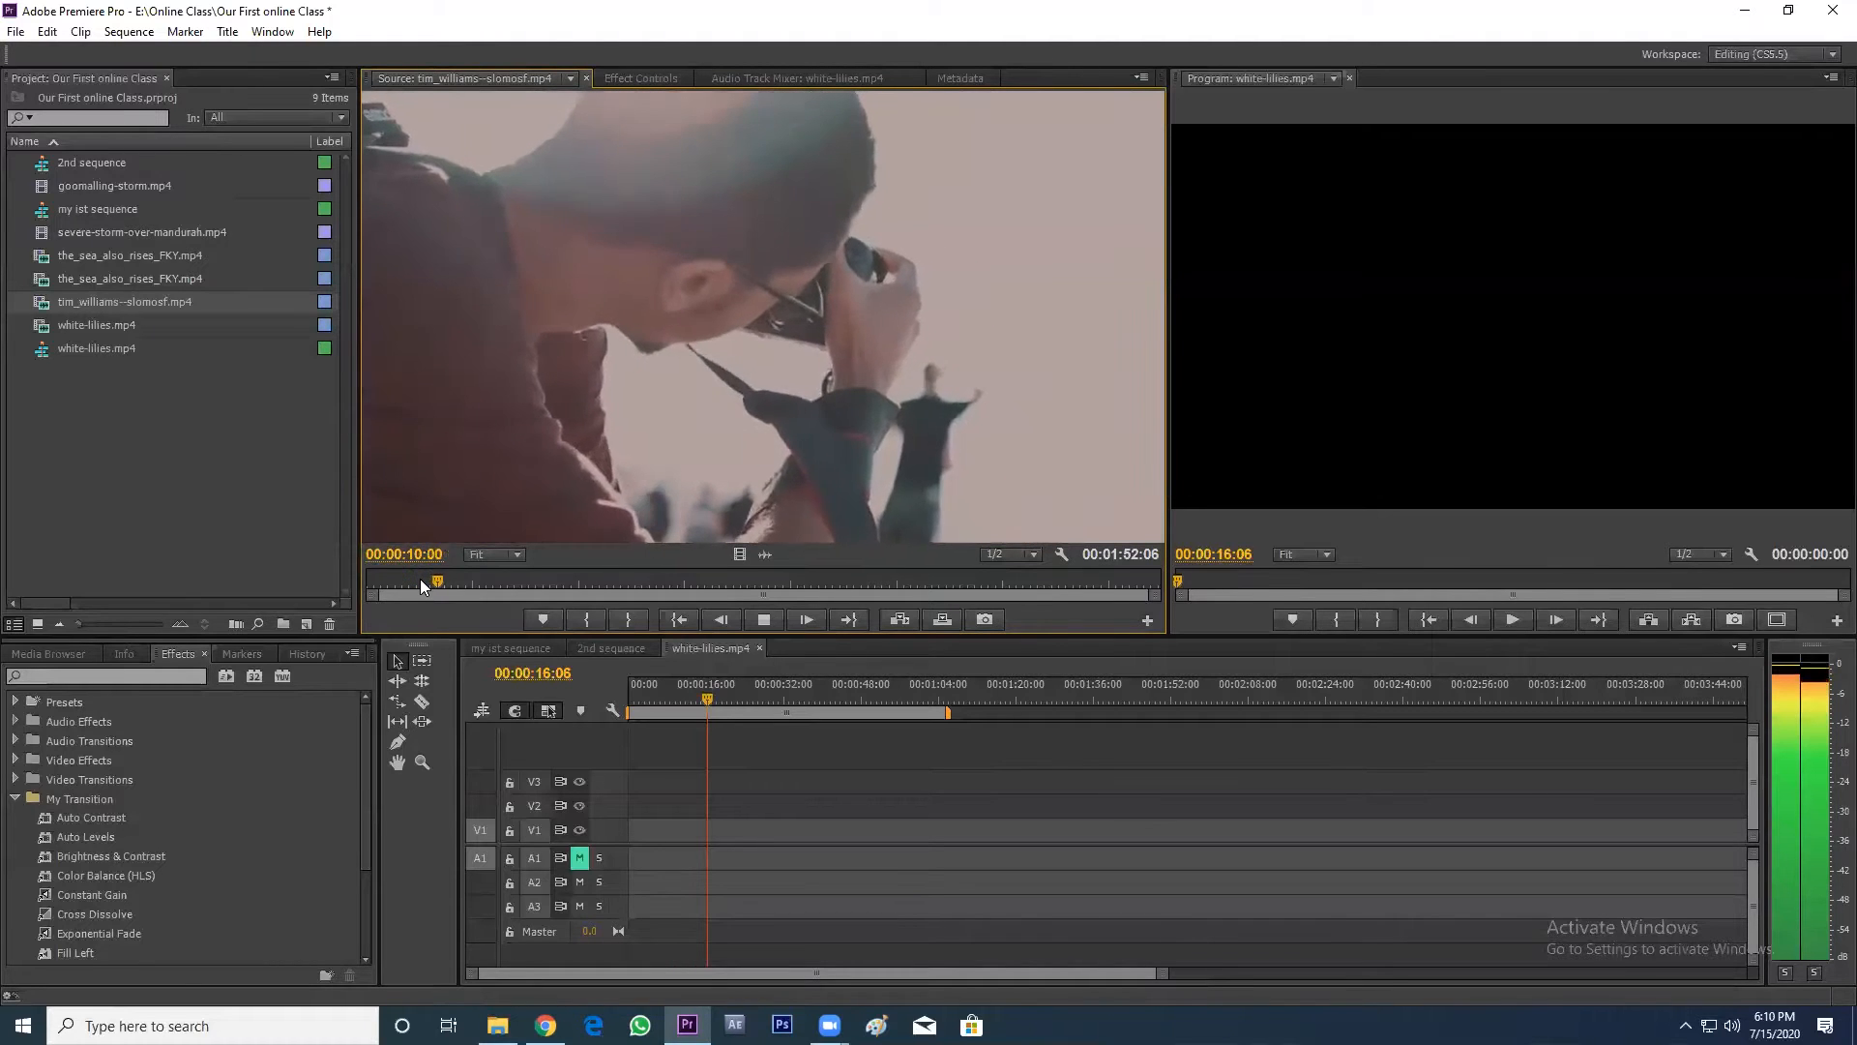
{"action": "key", "text": "space"}
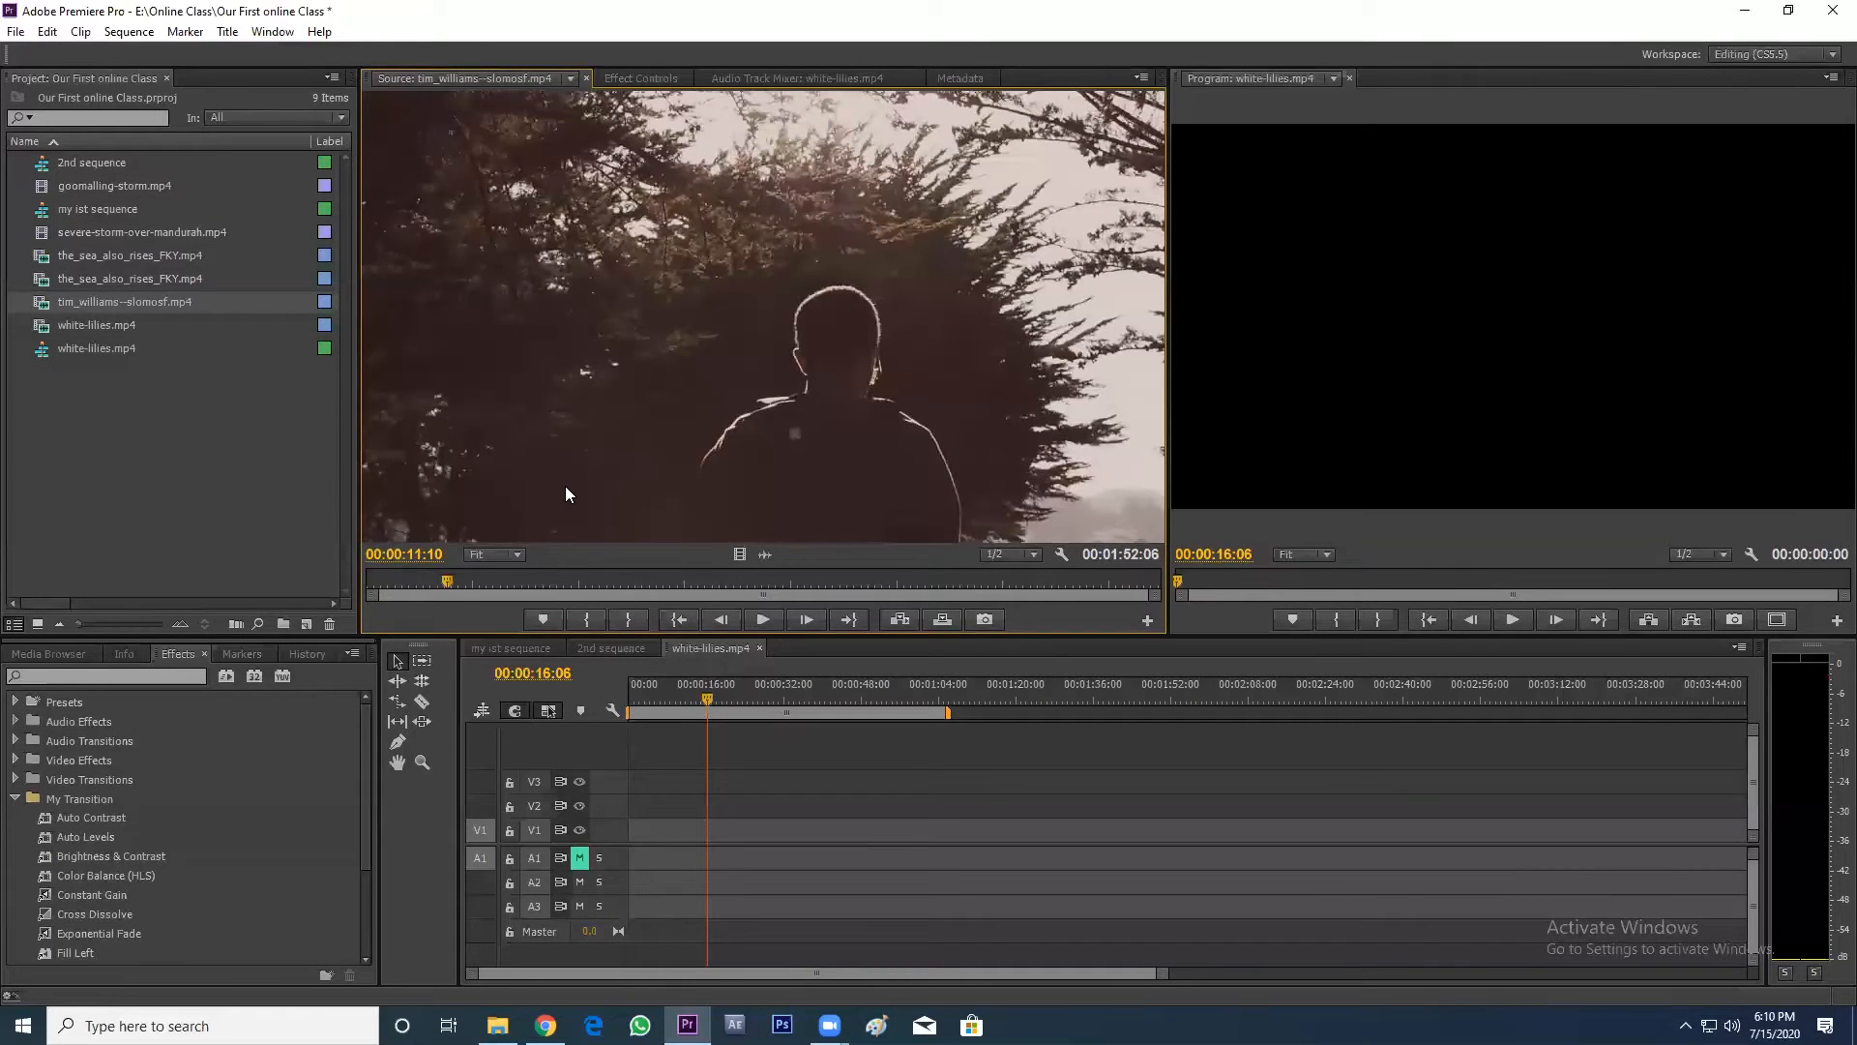
{"action": "key", "text": "i"}
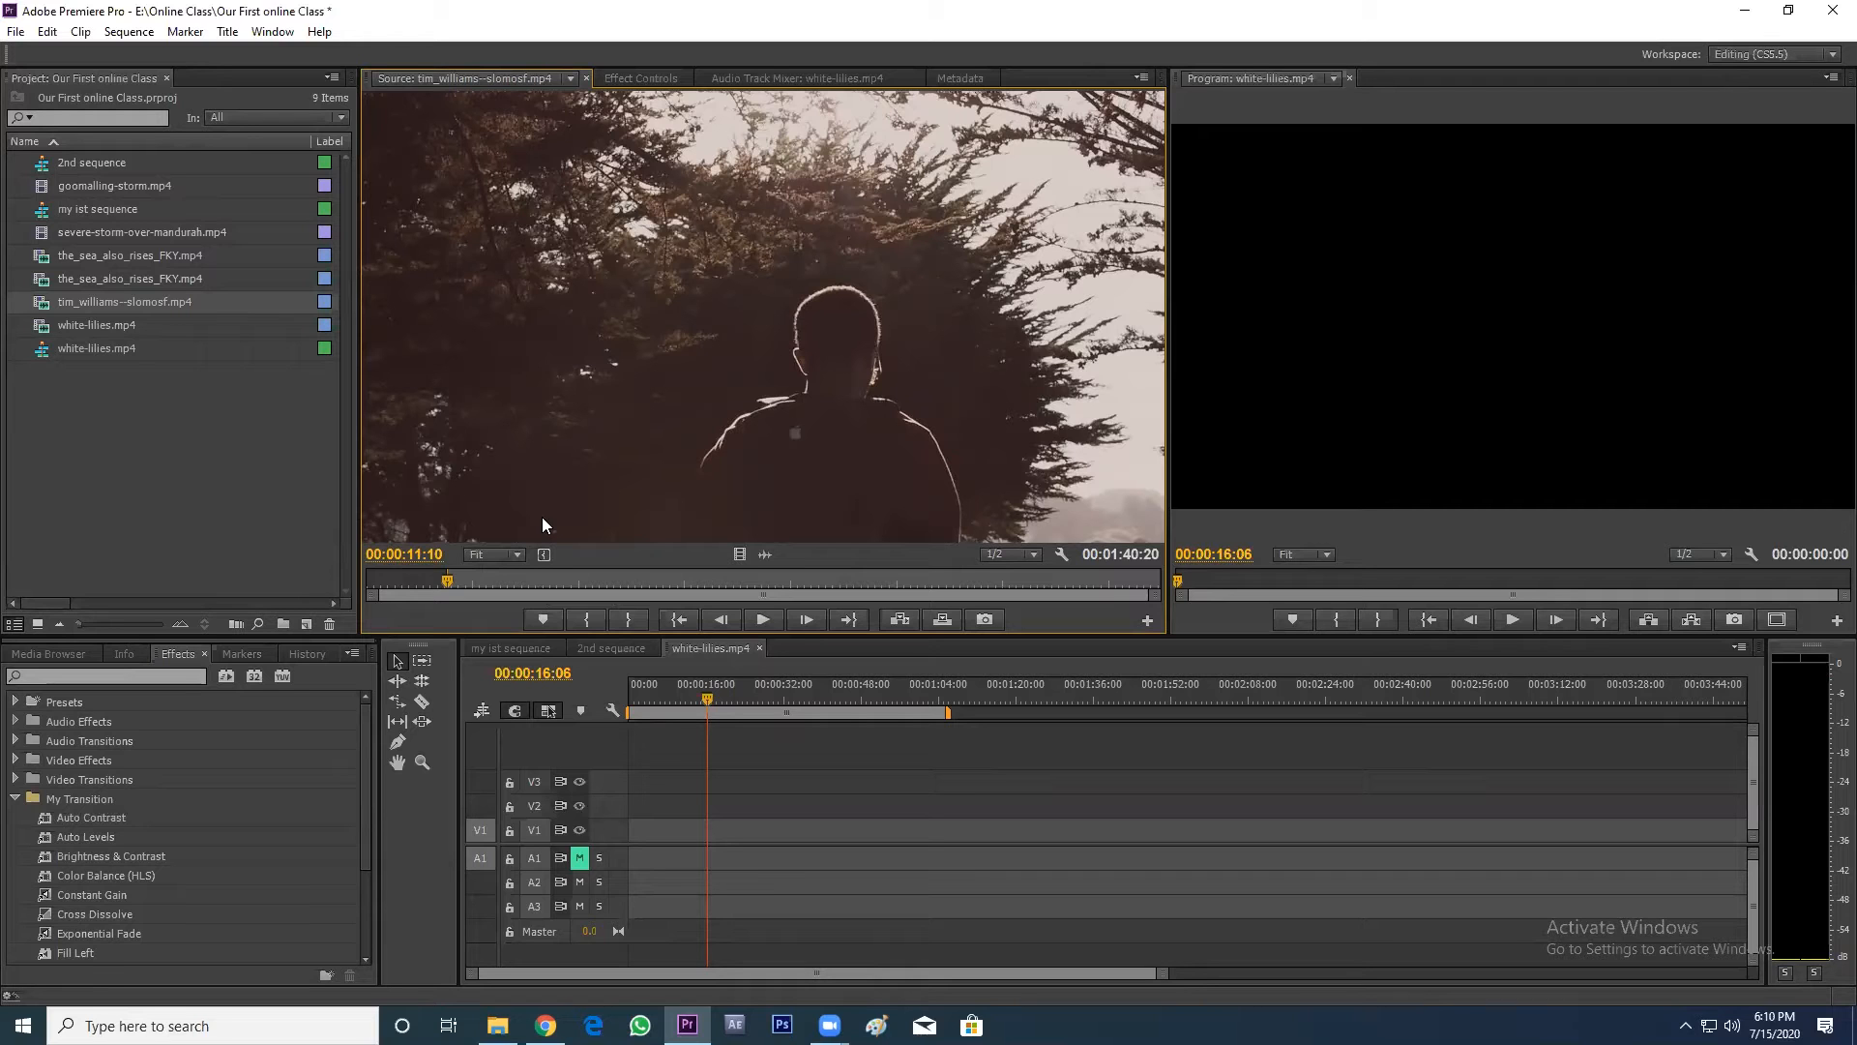
- Set the source clip's Out point at 00:00:15:02, just before the shot changes to the buildings
{"action": "key", "text": "space"}
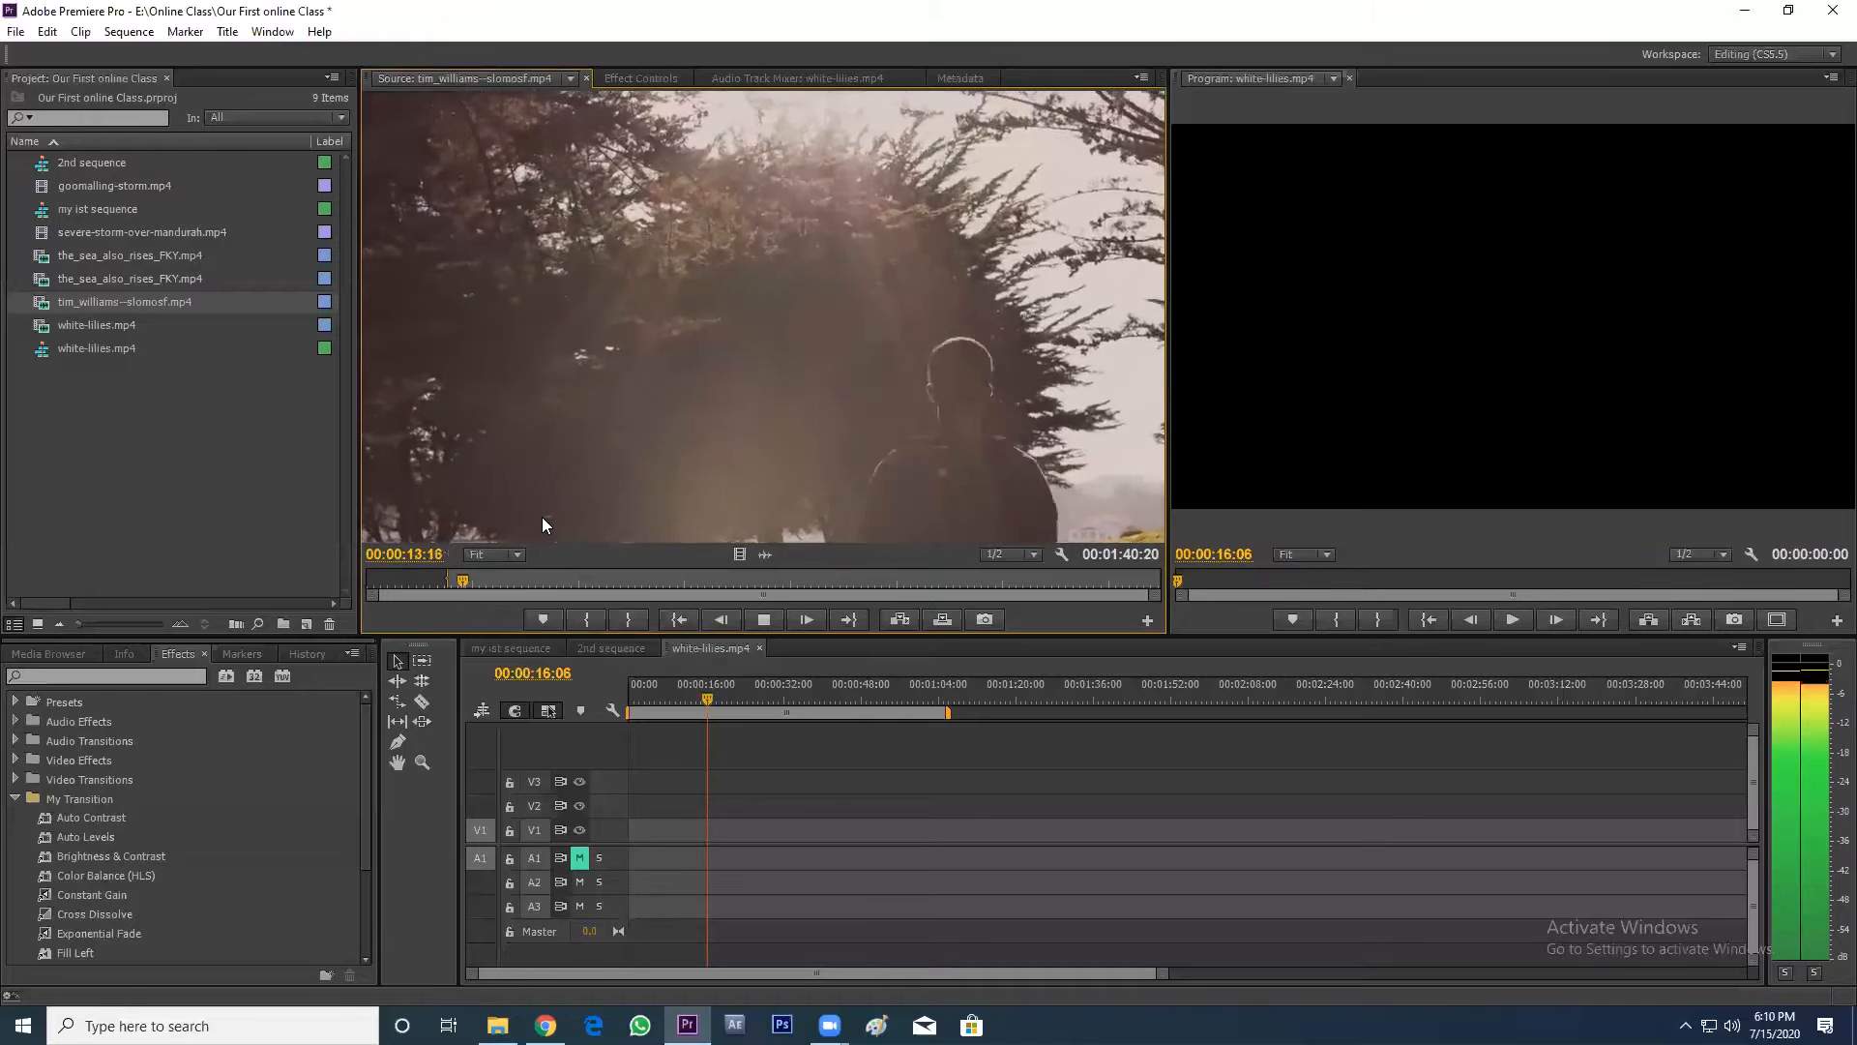
{"action": "key", "text": "space"}
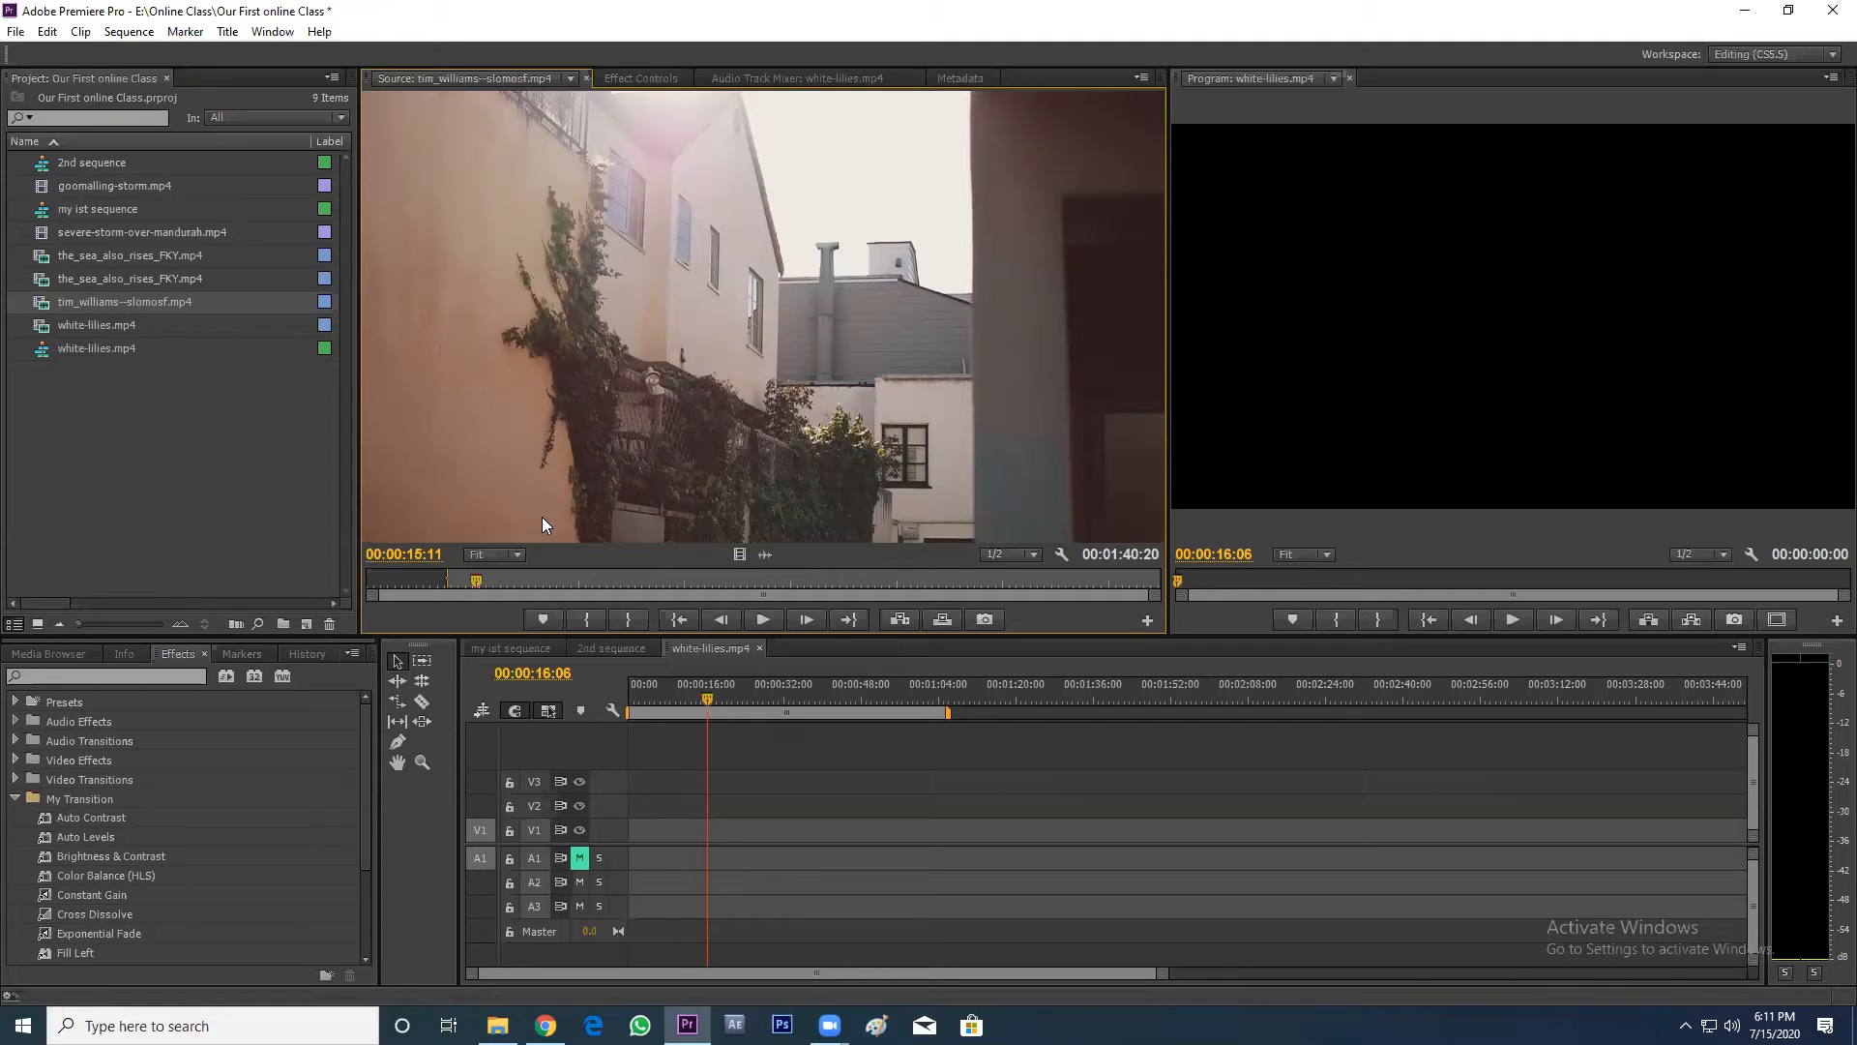
{"action": "key", "text": "Left"}
{"action": "key", "text": "Left"}
{"action": "key", "text": "Left"}
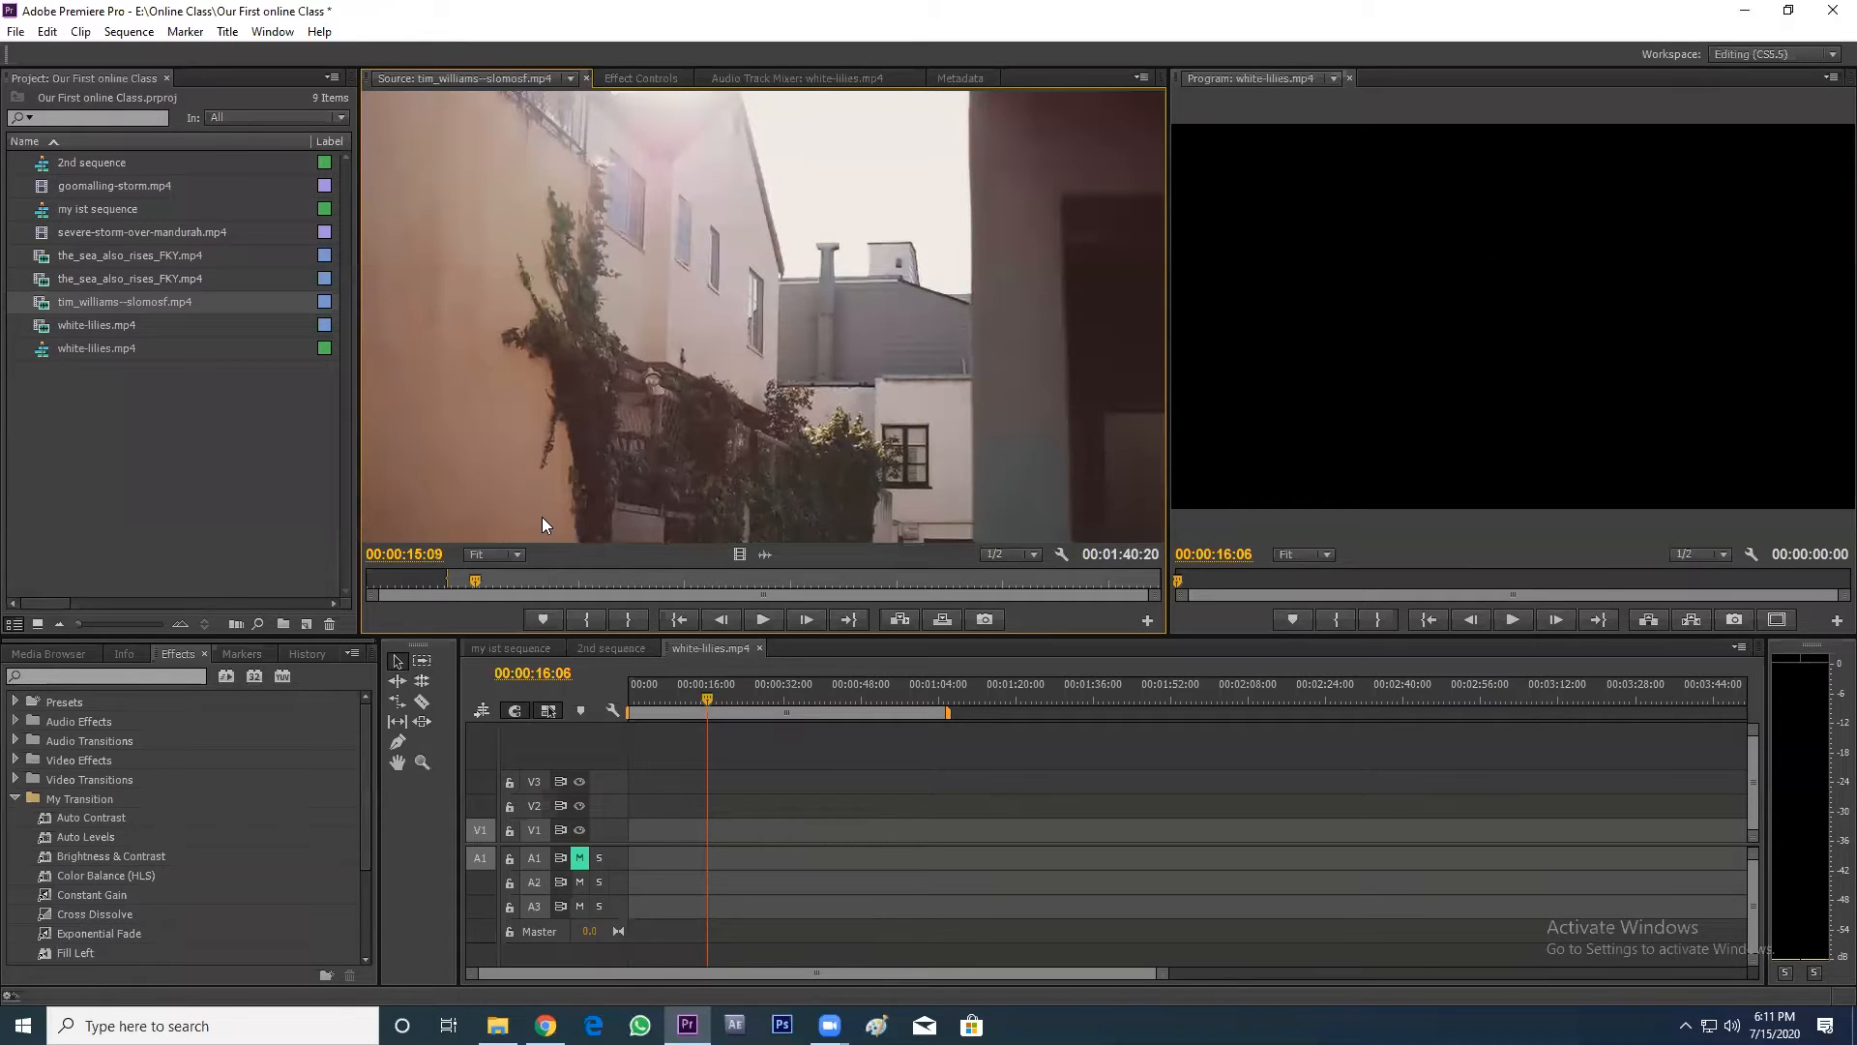
{"action": "key", "text": "Left"}
{"action": "key", "text": "Left"}
{"action": "key", "text": "Left"}
{"action": "key", "text": "Left"}
{"action": "key", "text": "Left"}
{"action": "key", "text": "Left"}
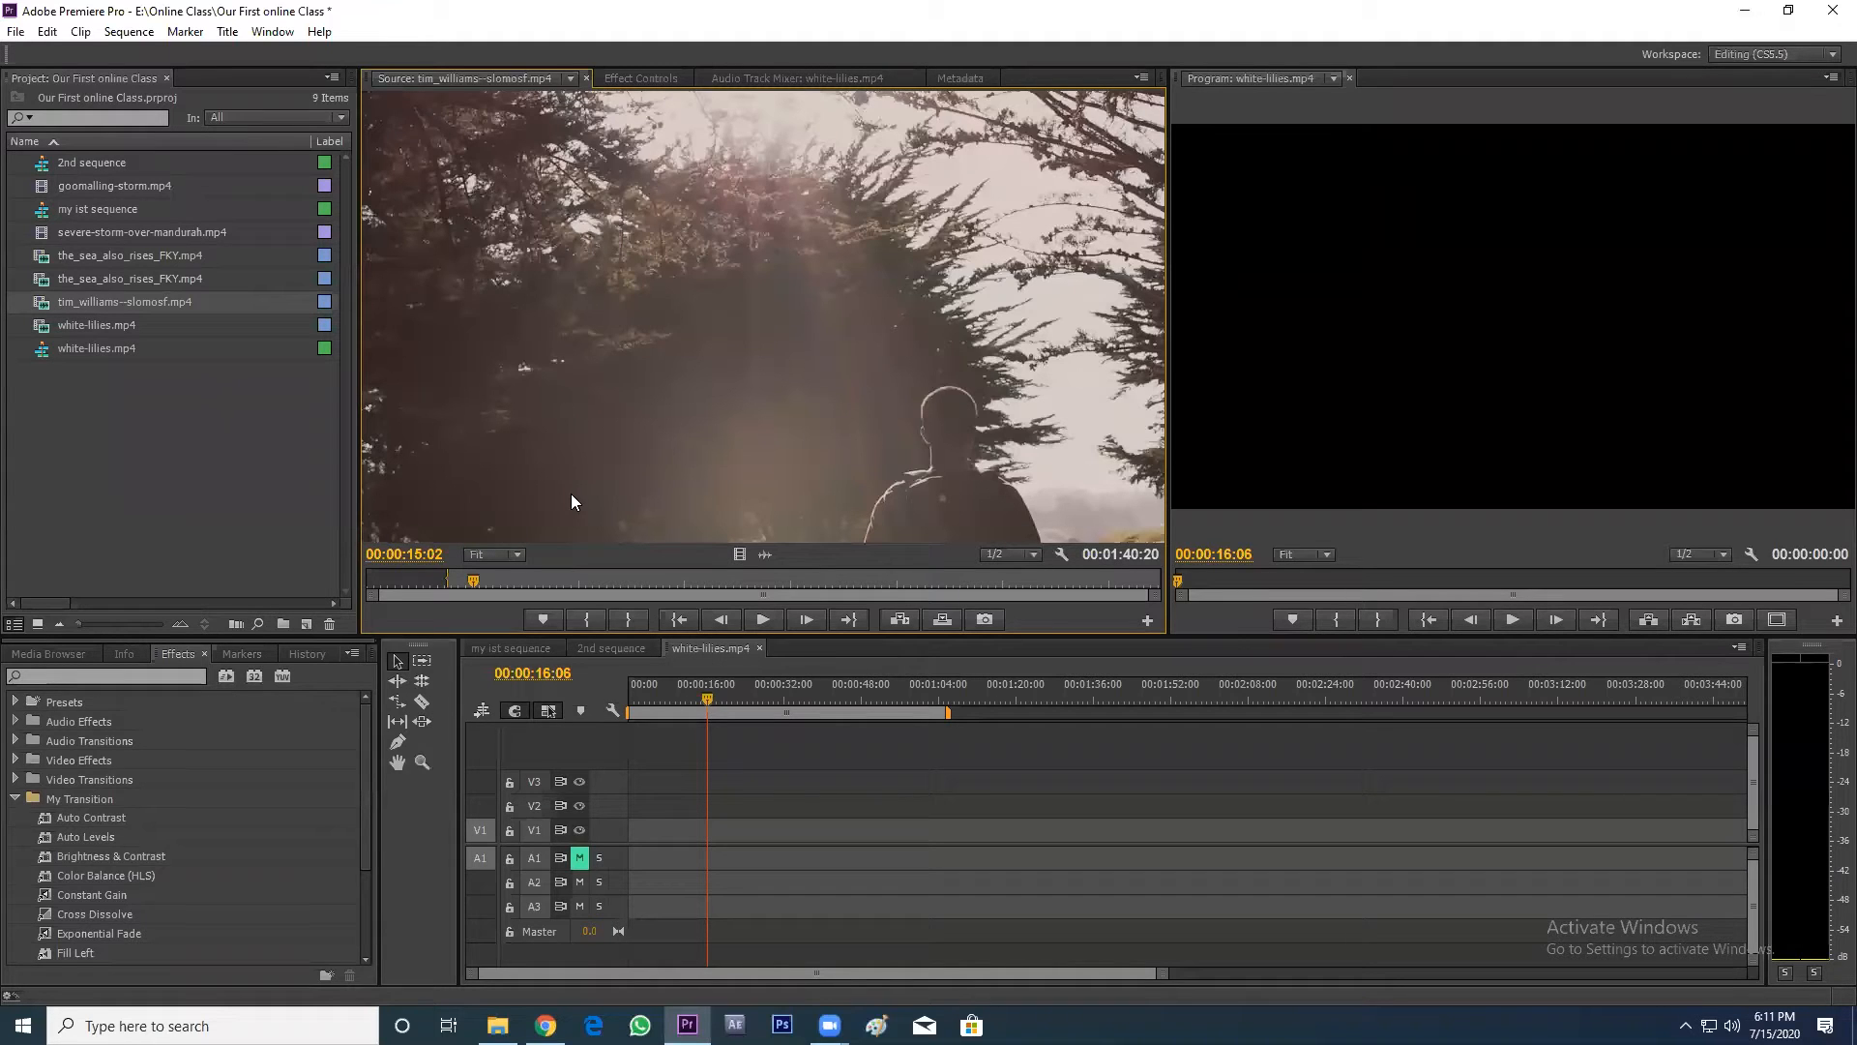
{"action": "key", "text": "o"}
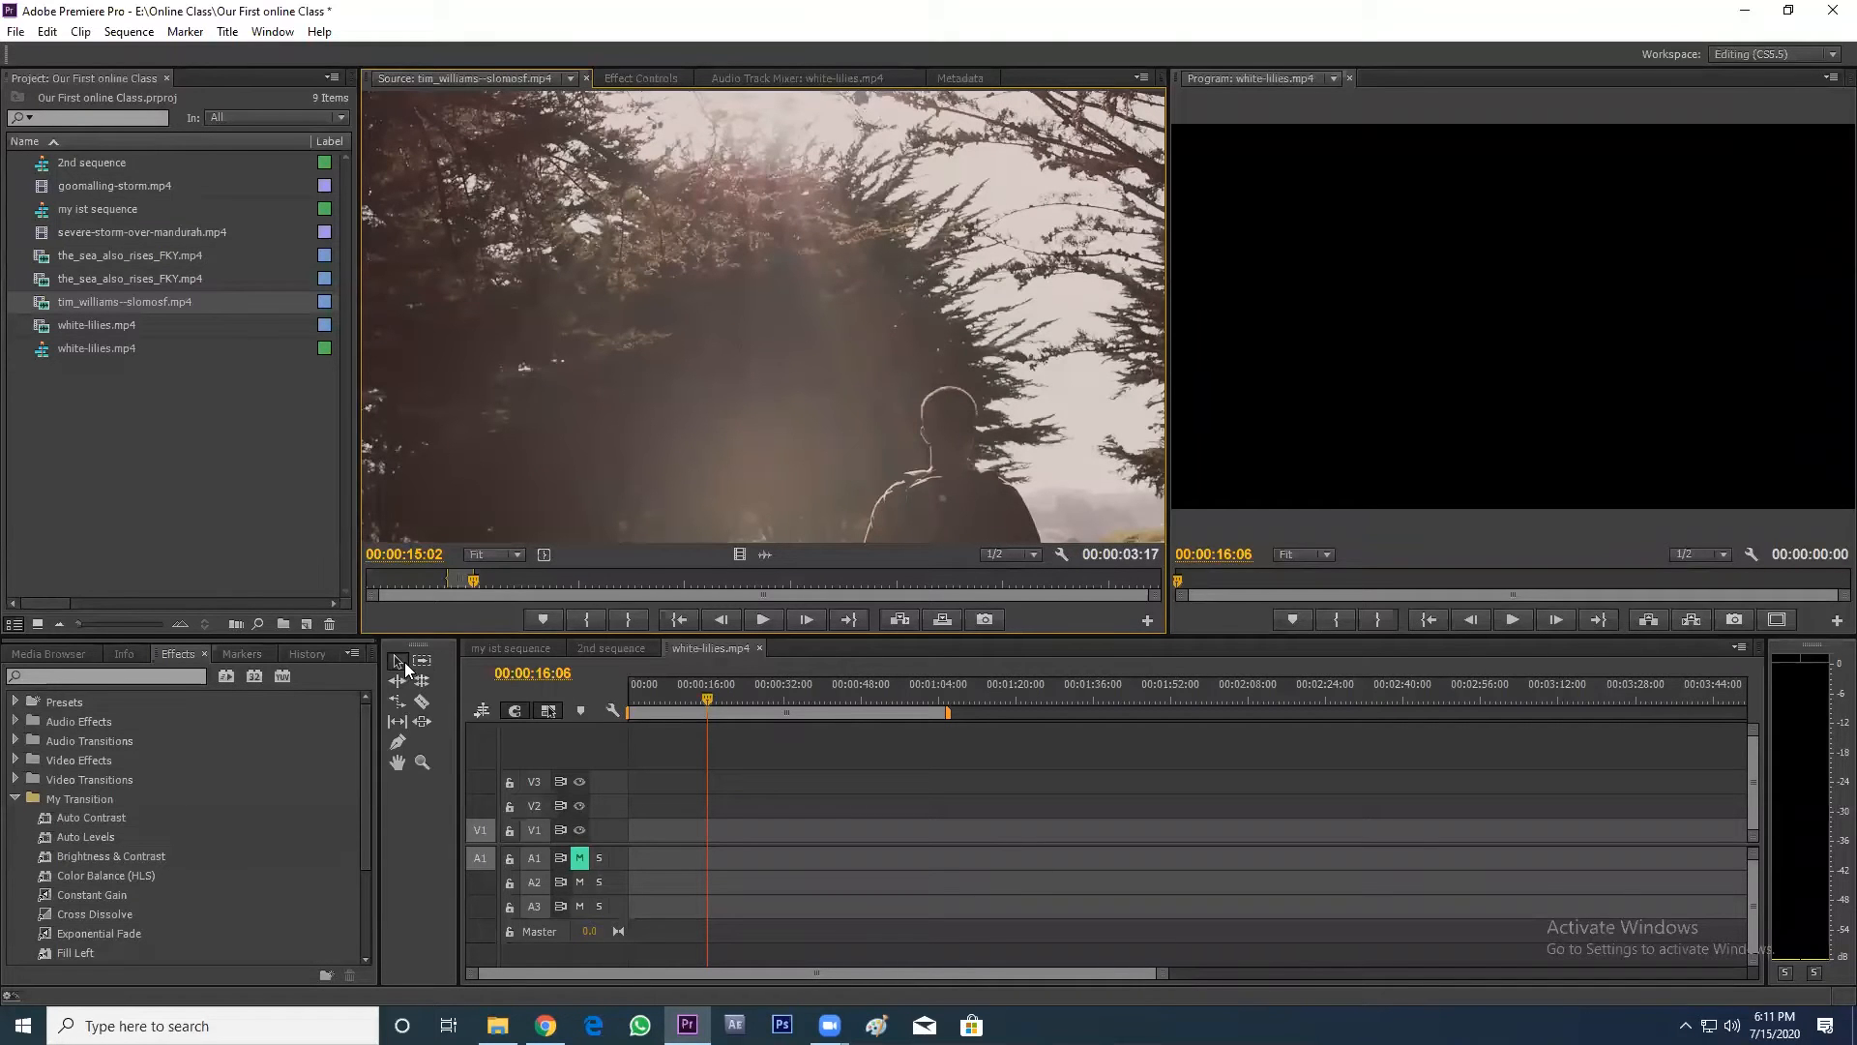
{"action": "left_click_drag", "start_coordinate": [787, 373], "coordinate": [710, 820]}
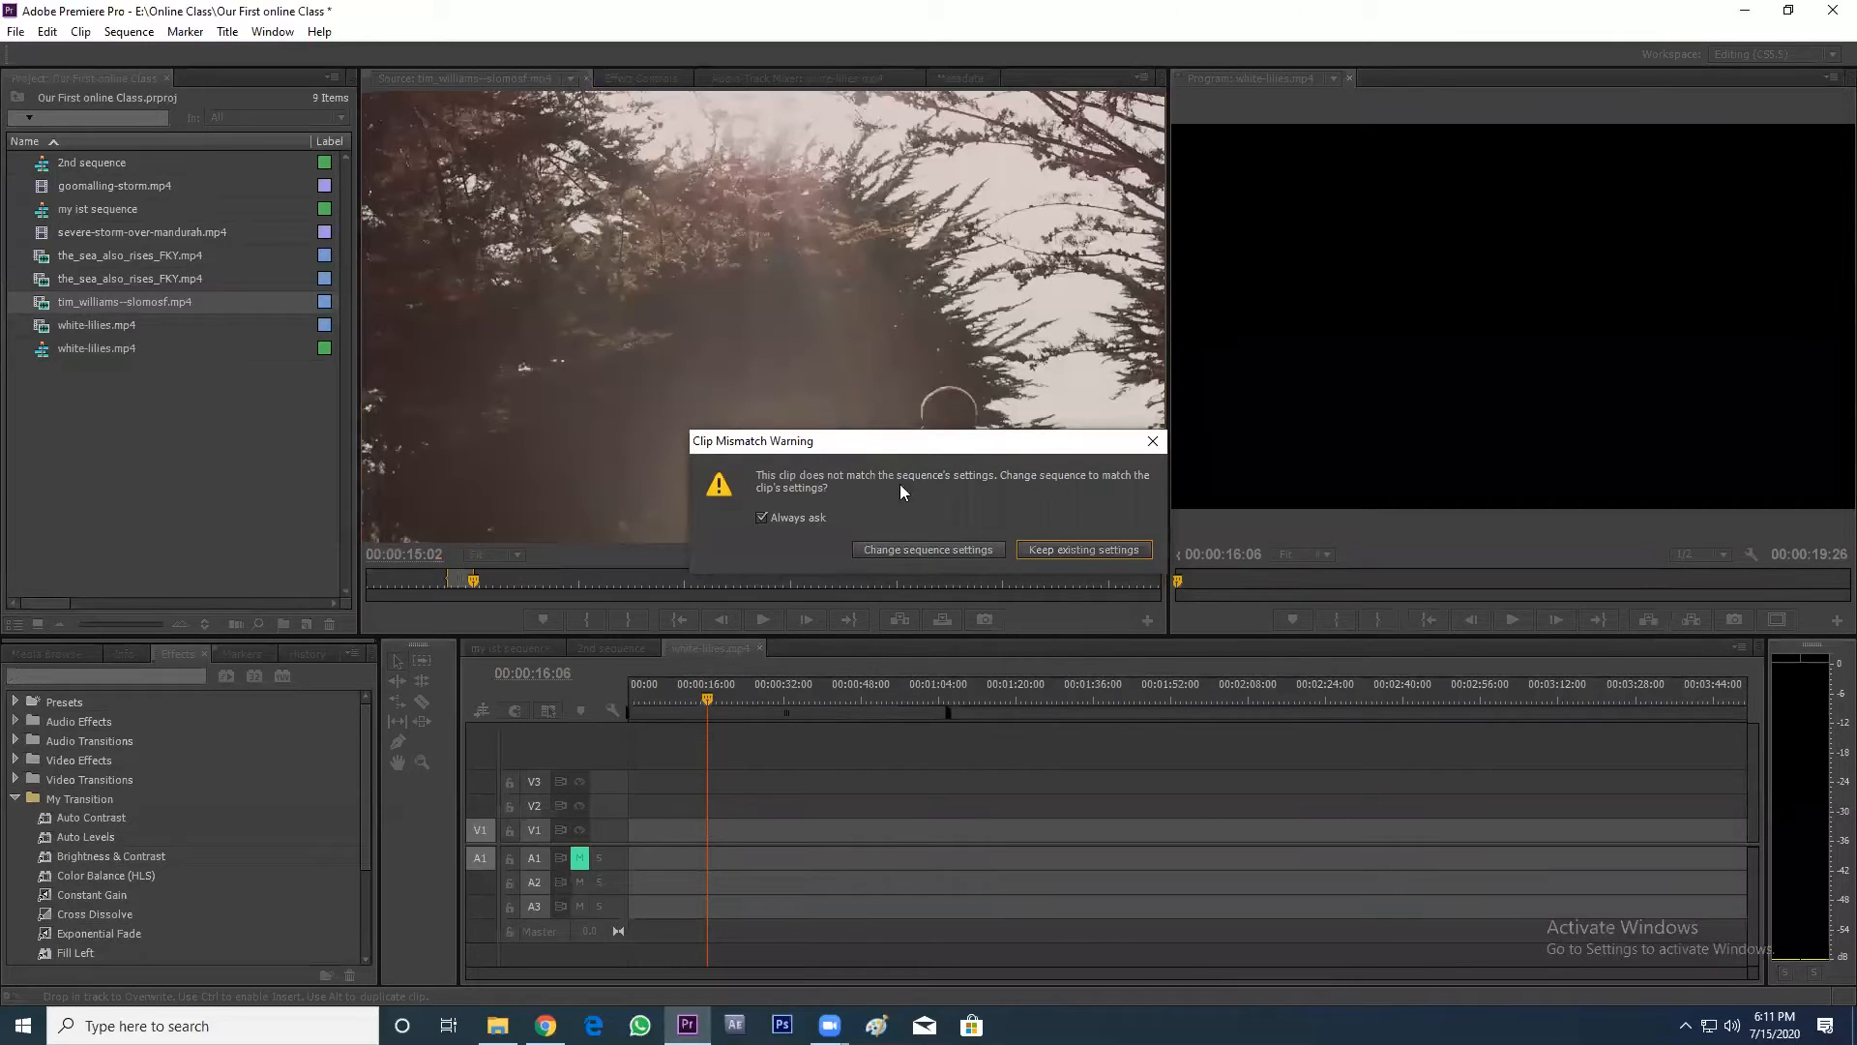
{"action": "left_click_drag", "start_coordinate": [892, 450], "coordinate": [838, 448]}
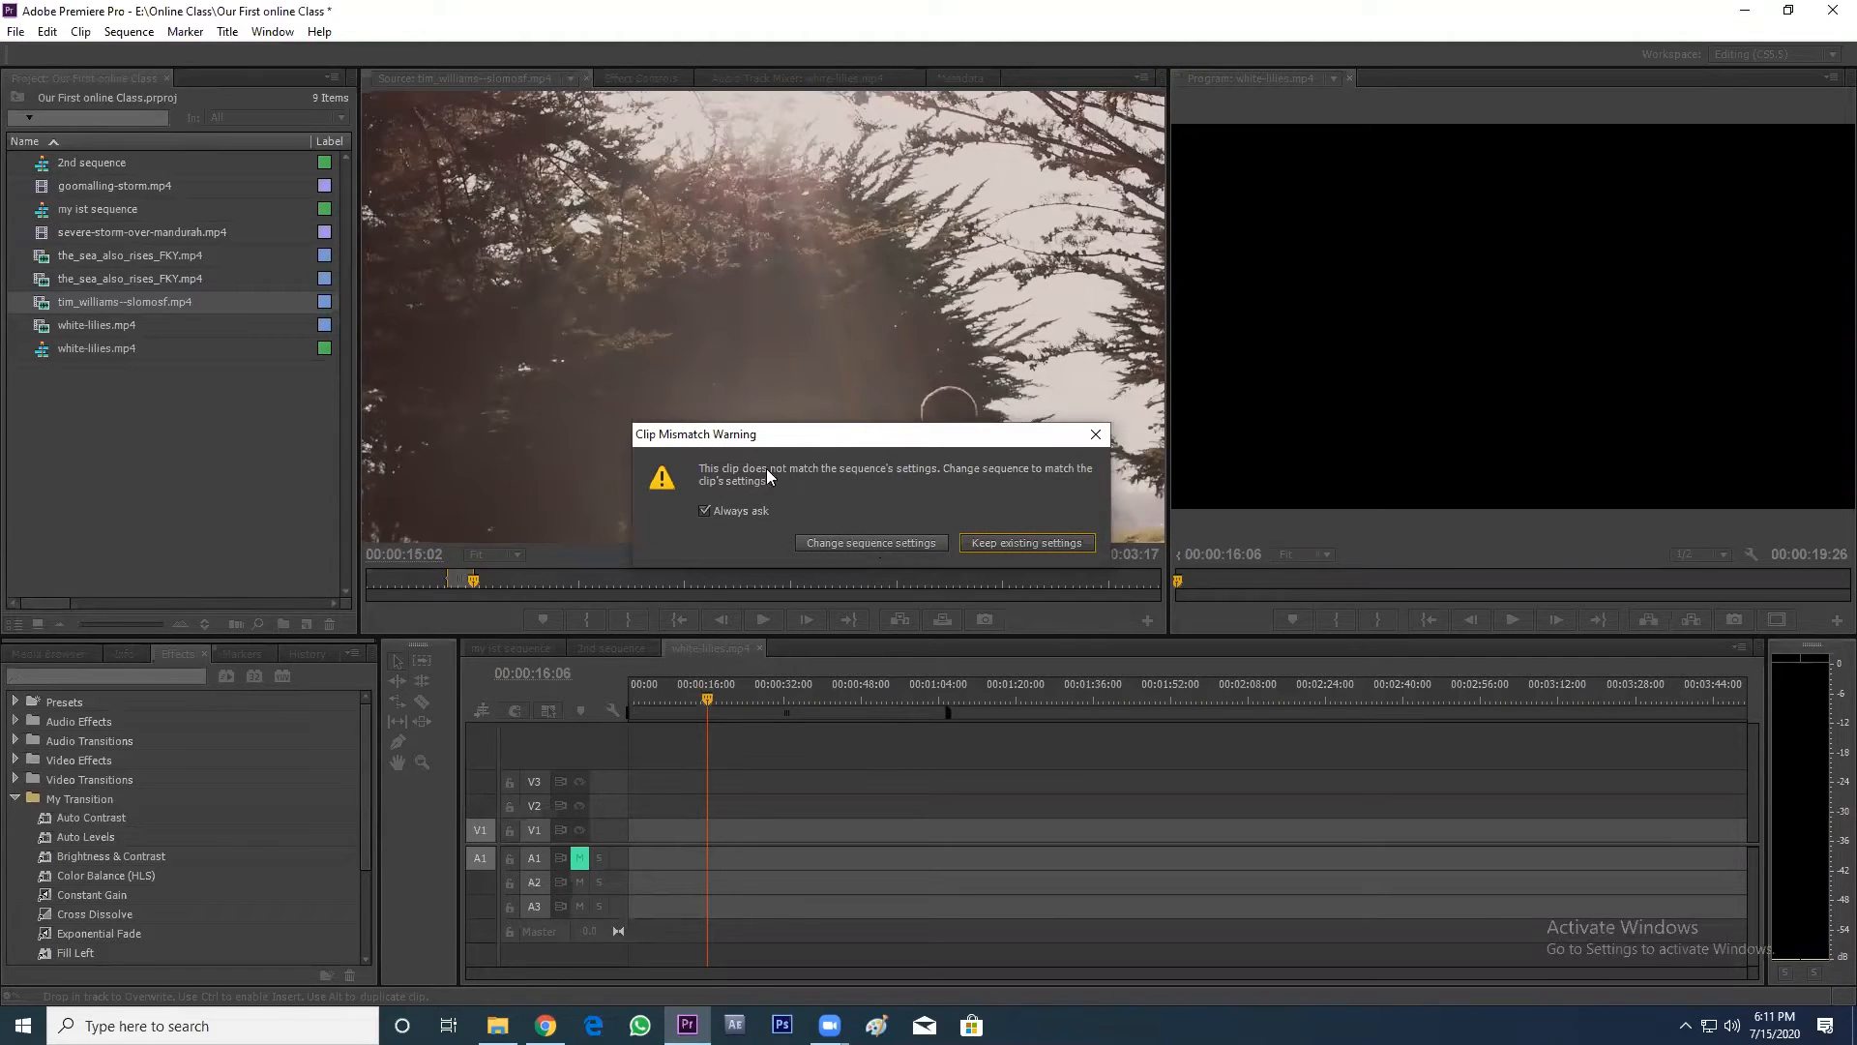
{"action": "left_click_drag", "start_coordinate": [737, 430], "coordinate": [694, 390]}
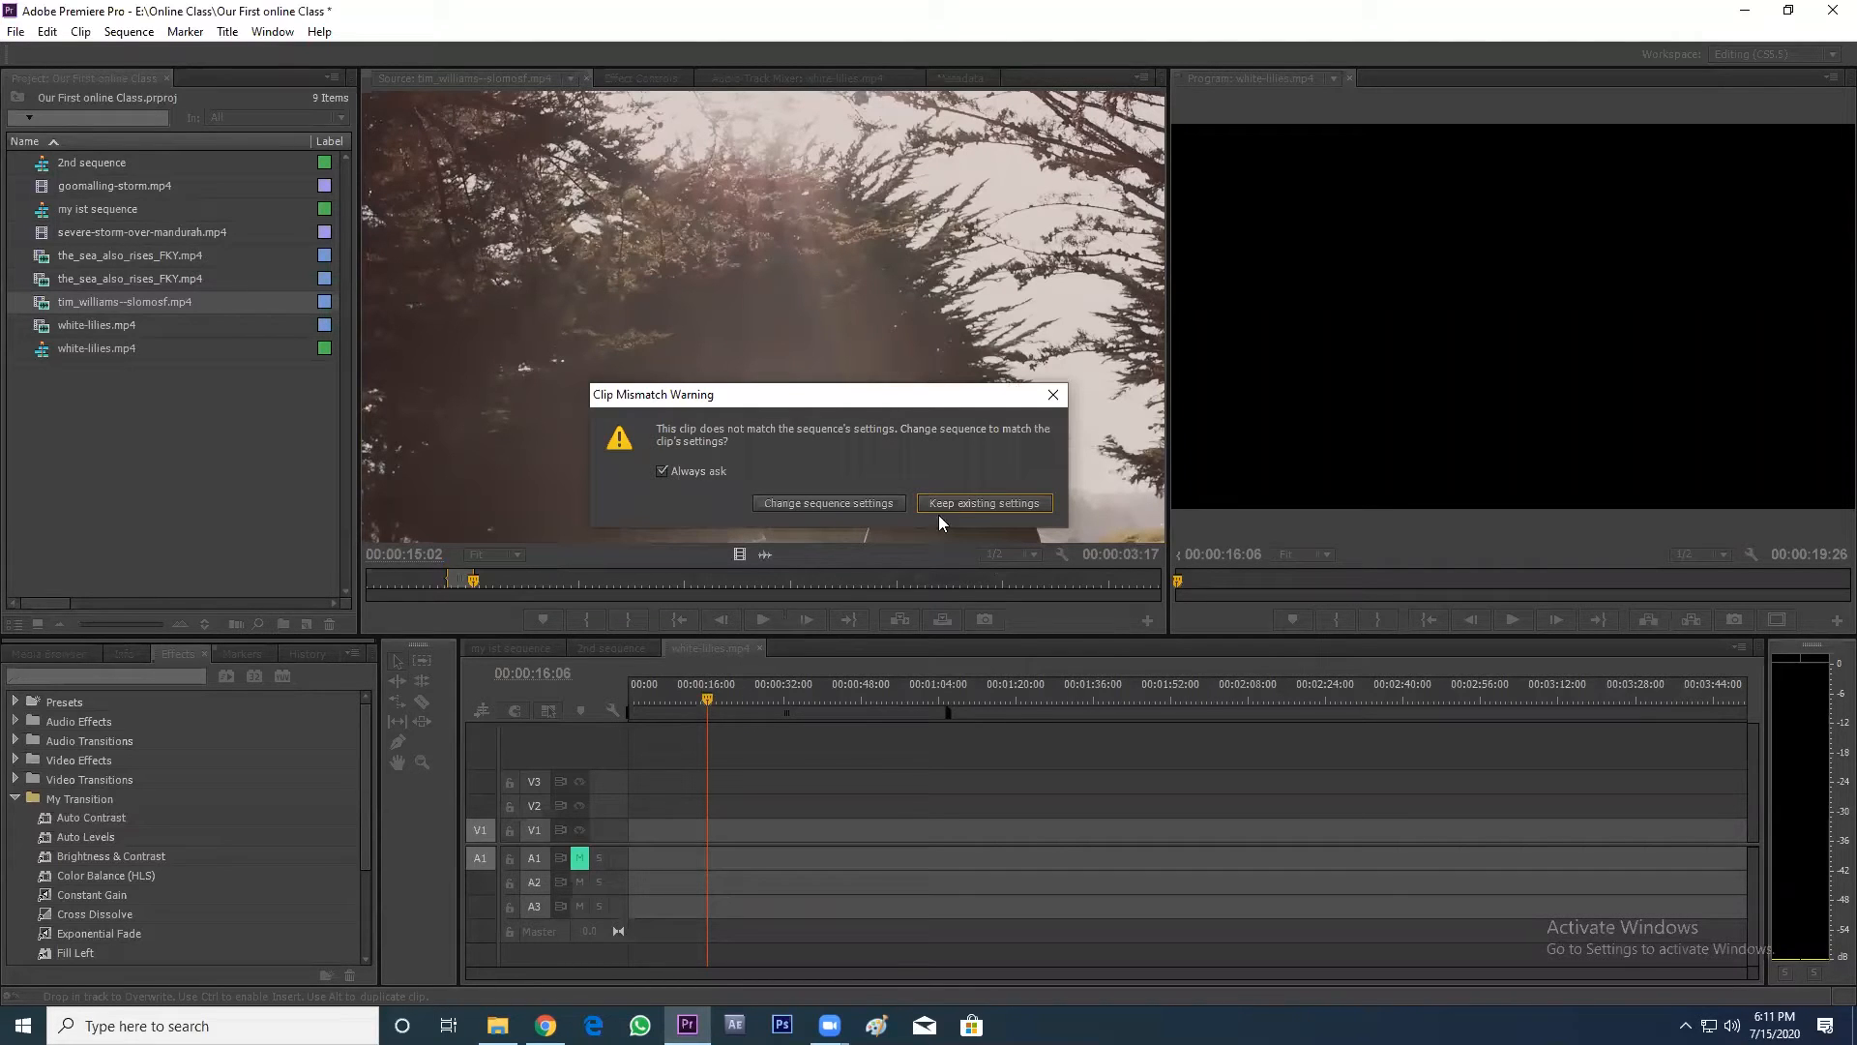
{"action": "left_click", "coordinate": [829, 503]}
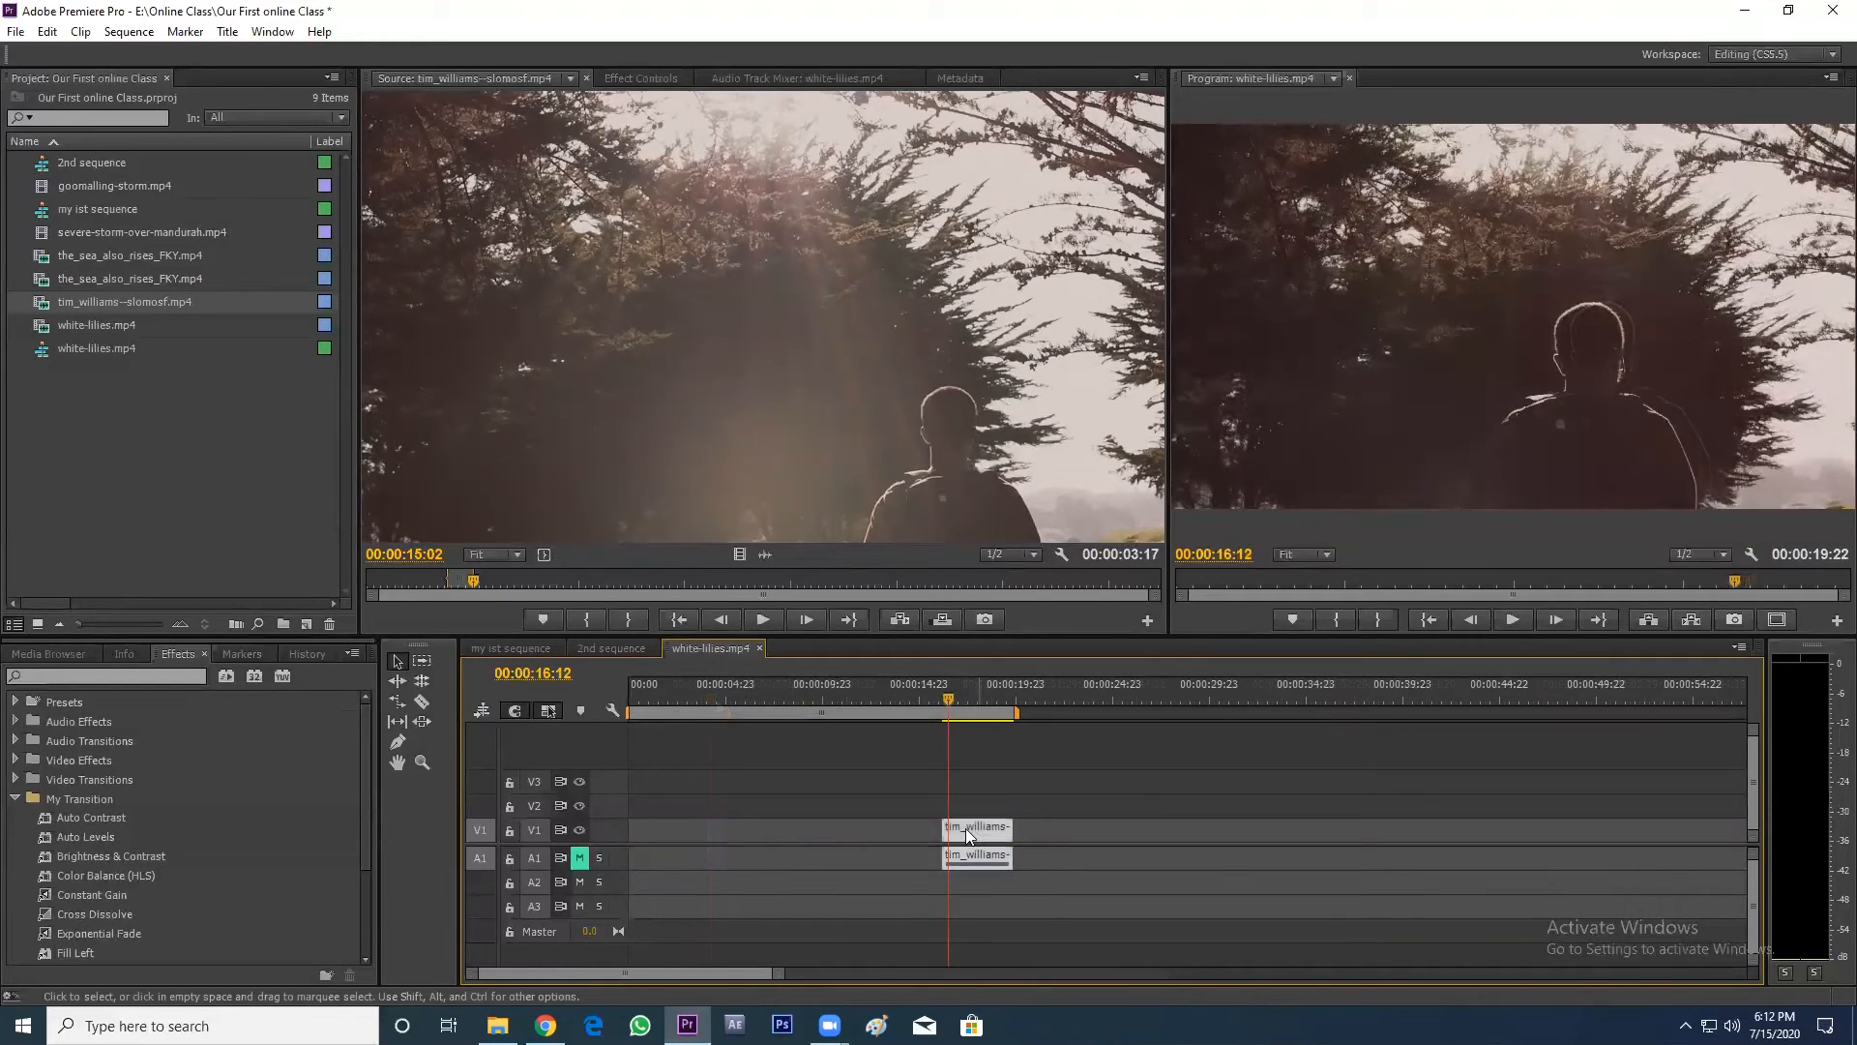
{"action": "left_click_drag", "start_coordinate": [978, 829], "coordinate": [964, 829]}
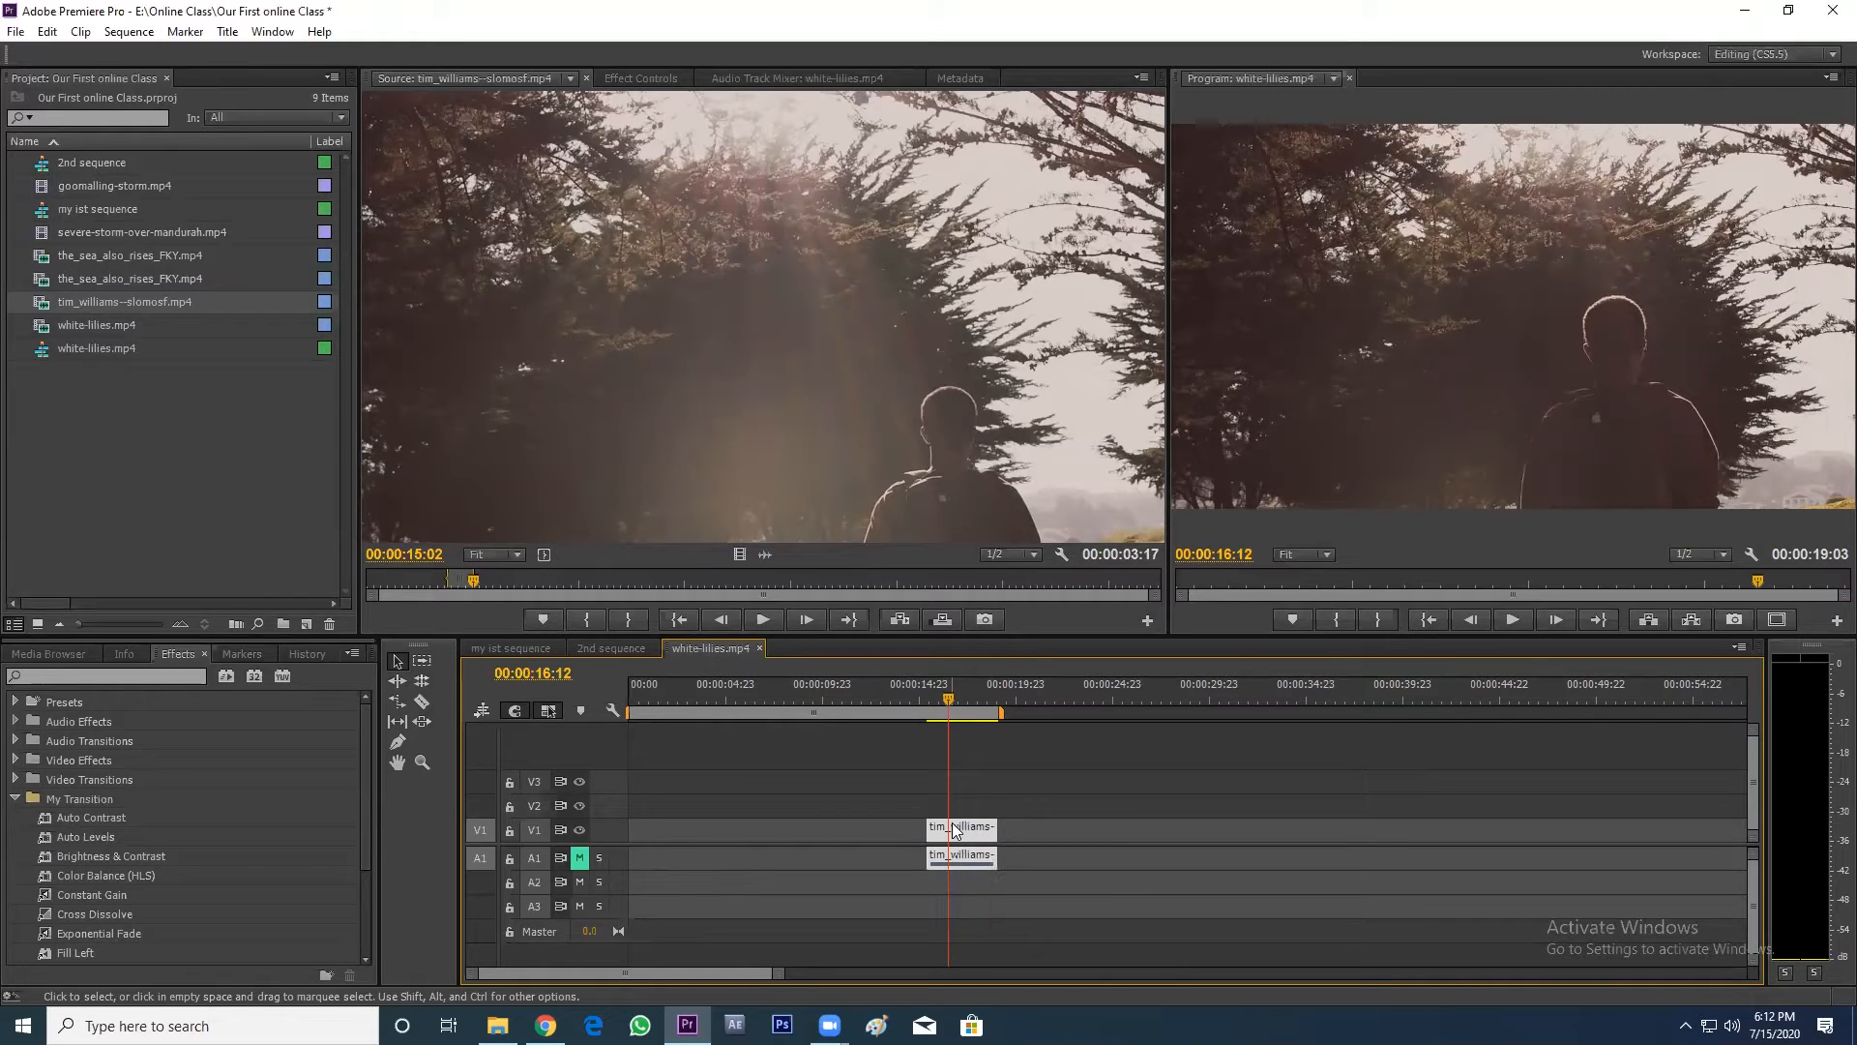
{"action": "key", "text": "minus"}
{"action": "key", "text": "minus"}
{"action": "key", "text": "minus"}
{"action": "key", "text": "minus"}
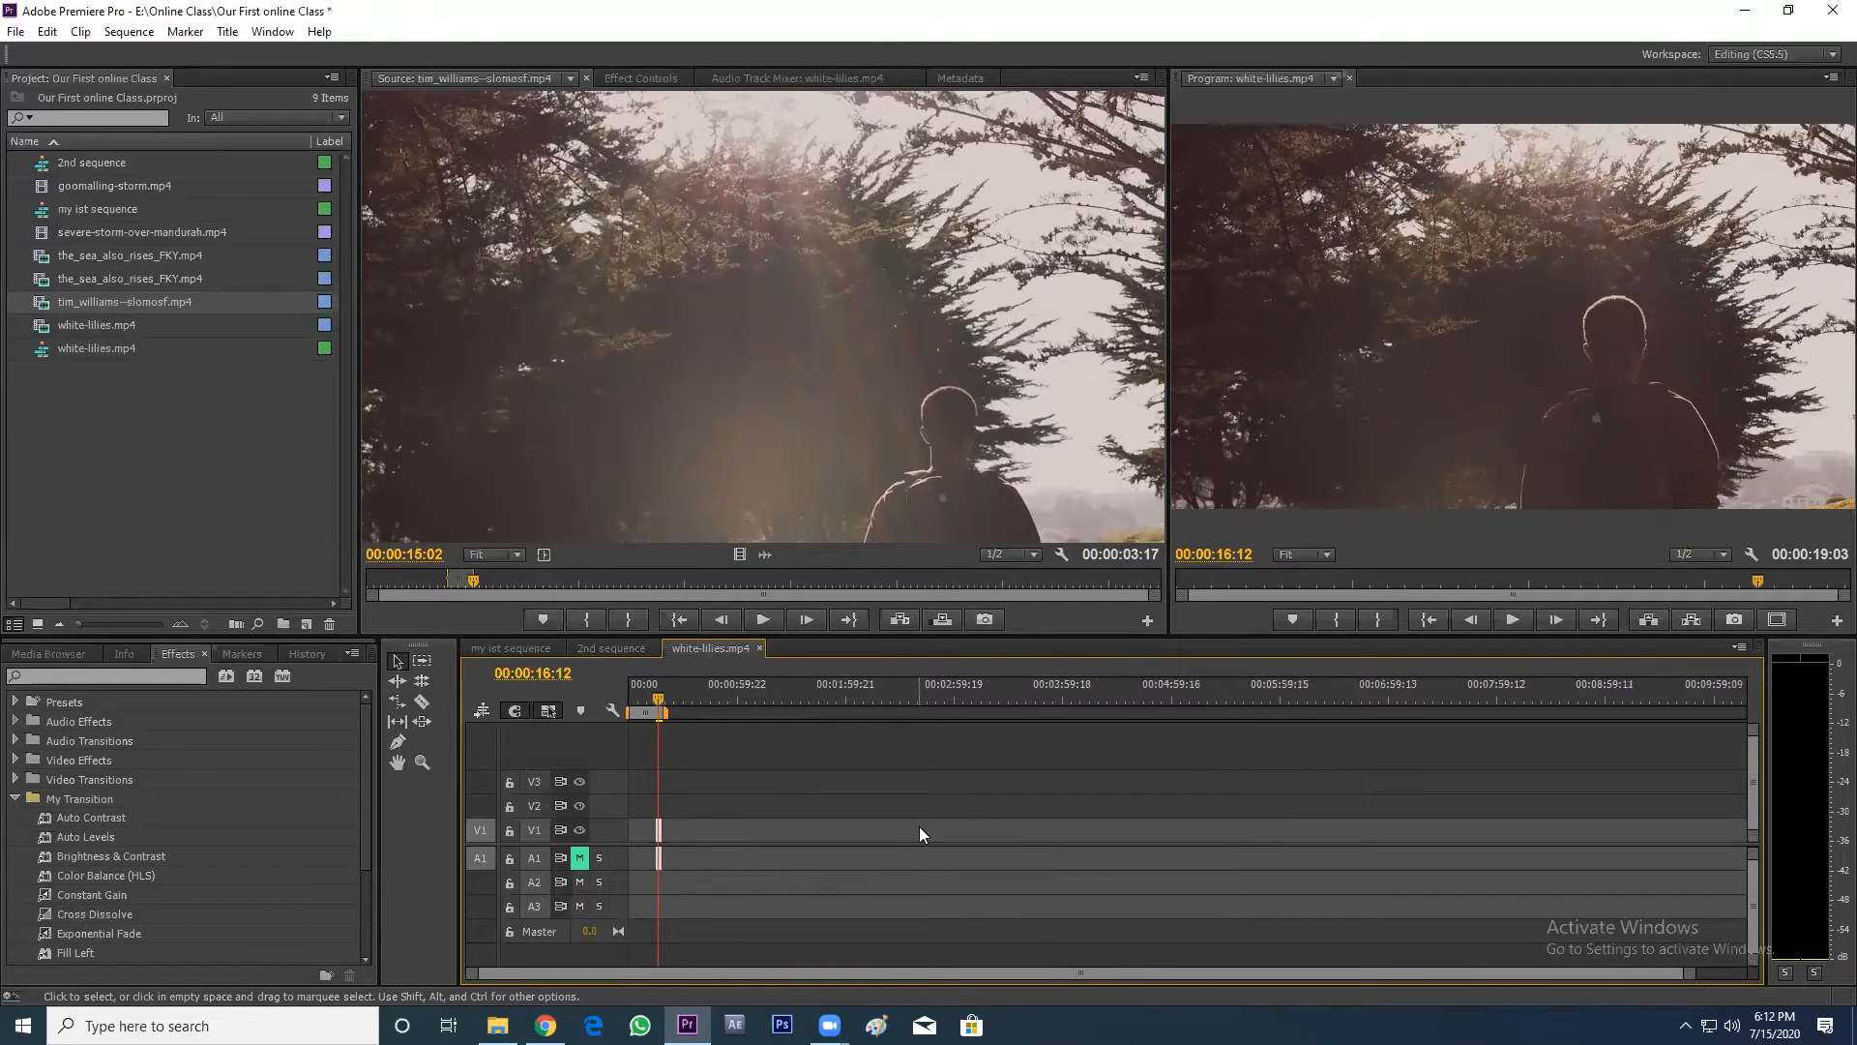
{"action": "key", "text": "equal"}
{"action": "key", "text": "equal"}
{"action": "key", "text": "equal"}
{"action": "key", "text": "equal"}
{"action": "key", "text": "equal"}
{"action": "key", "text": "equal"}
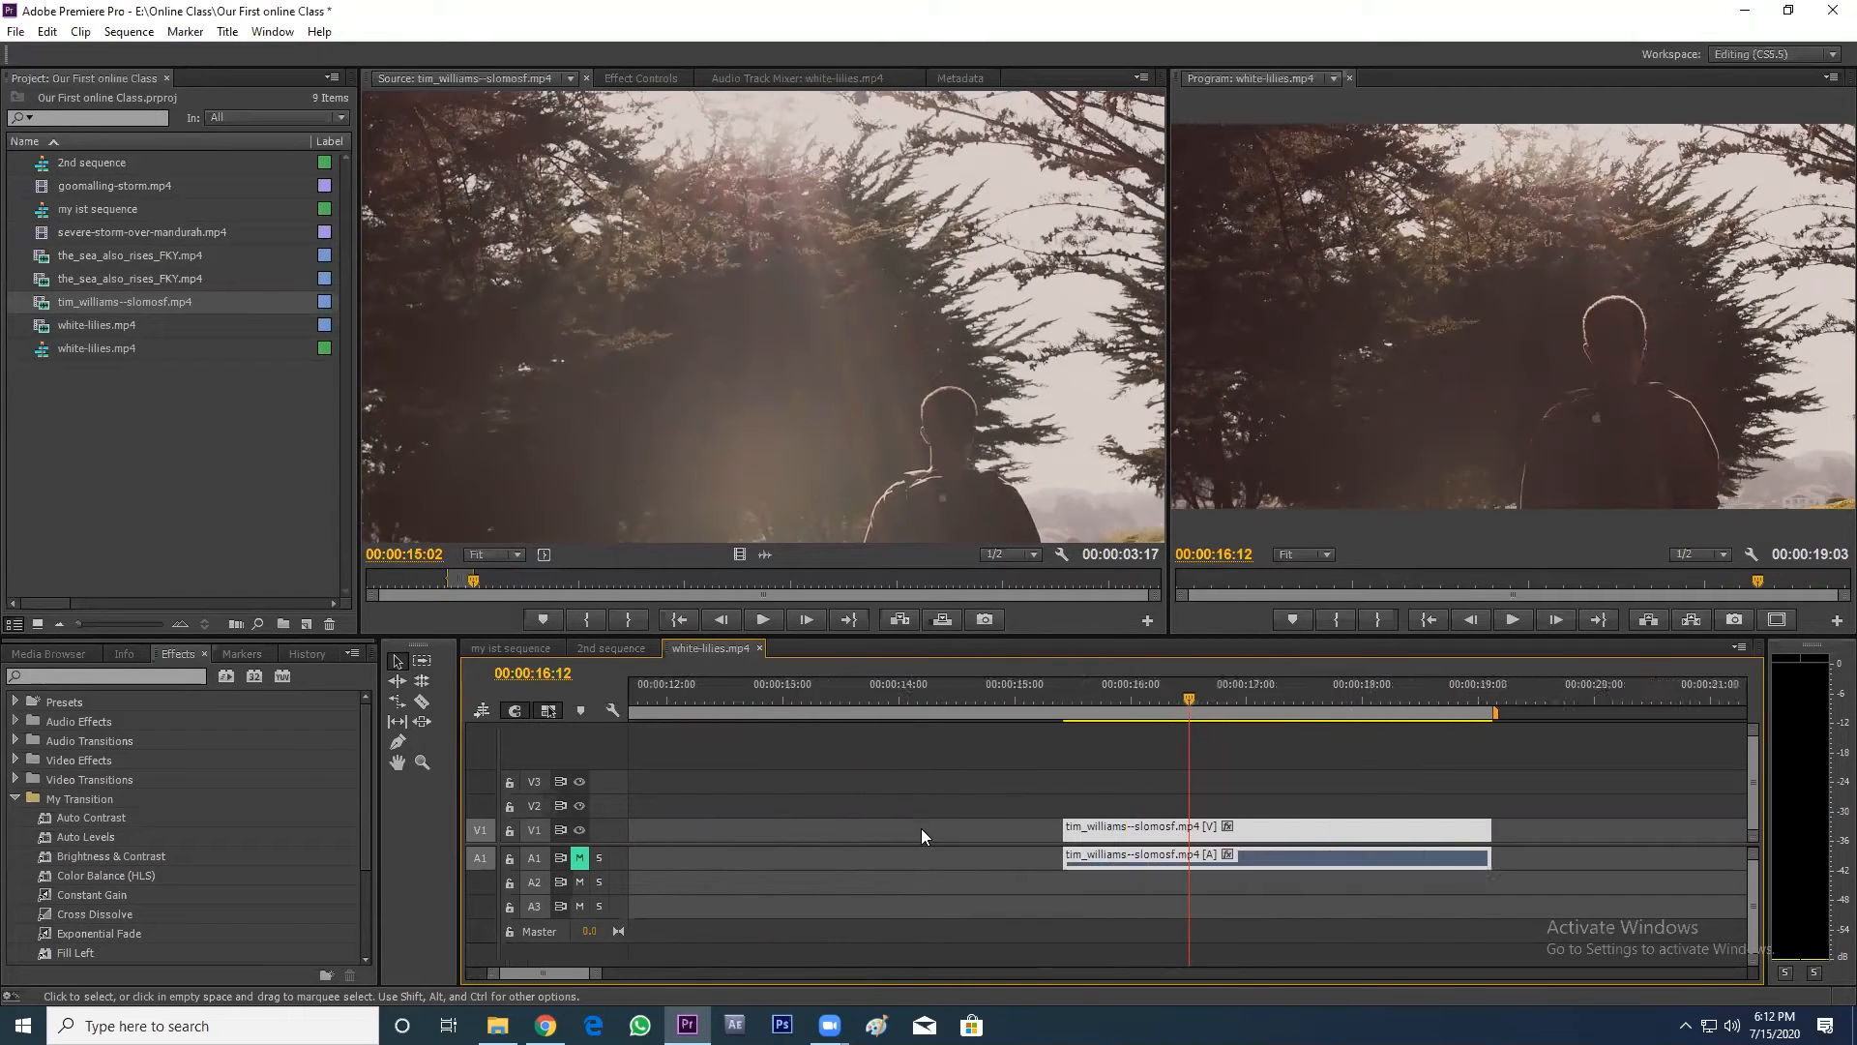
{"action": "left_click", "coordinate": [985, 703]}
{"action": "key", "text": "minus"}
{"action": "key", "text": "minus"}
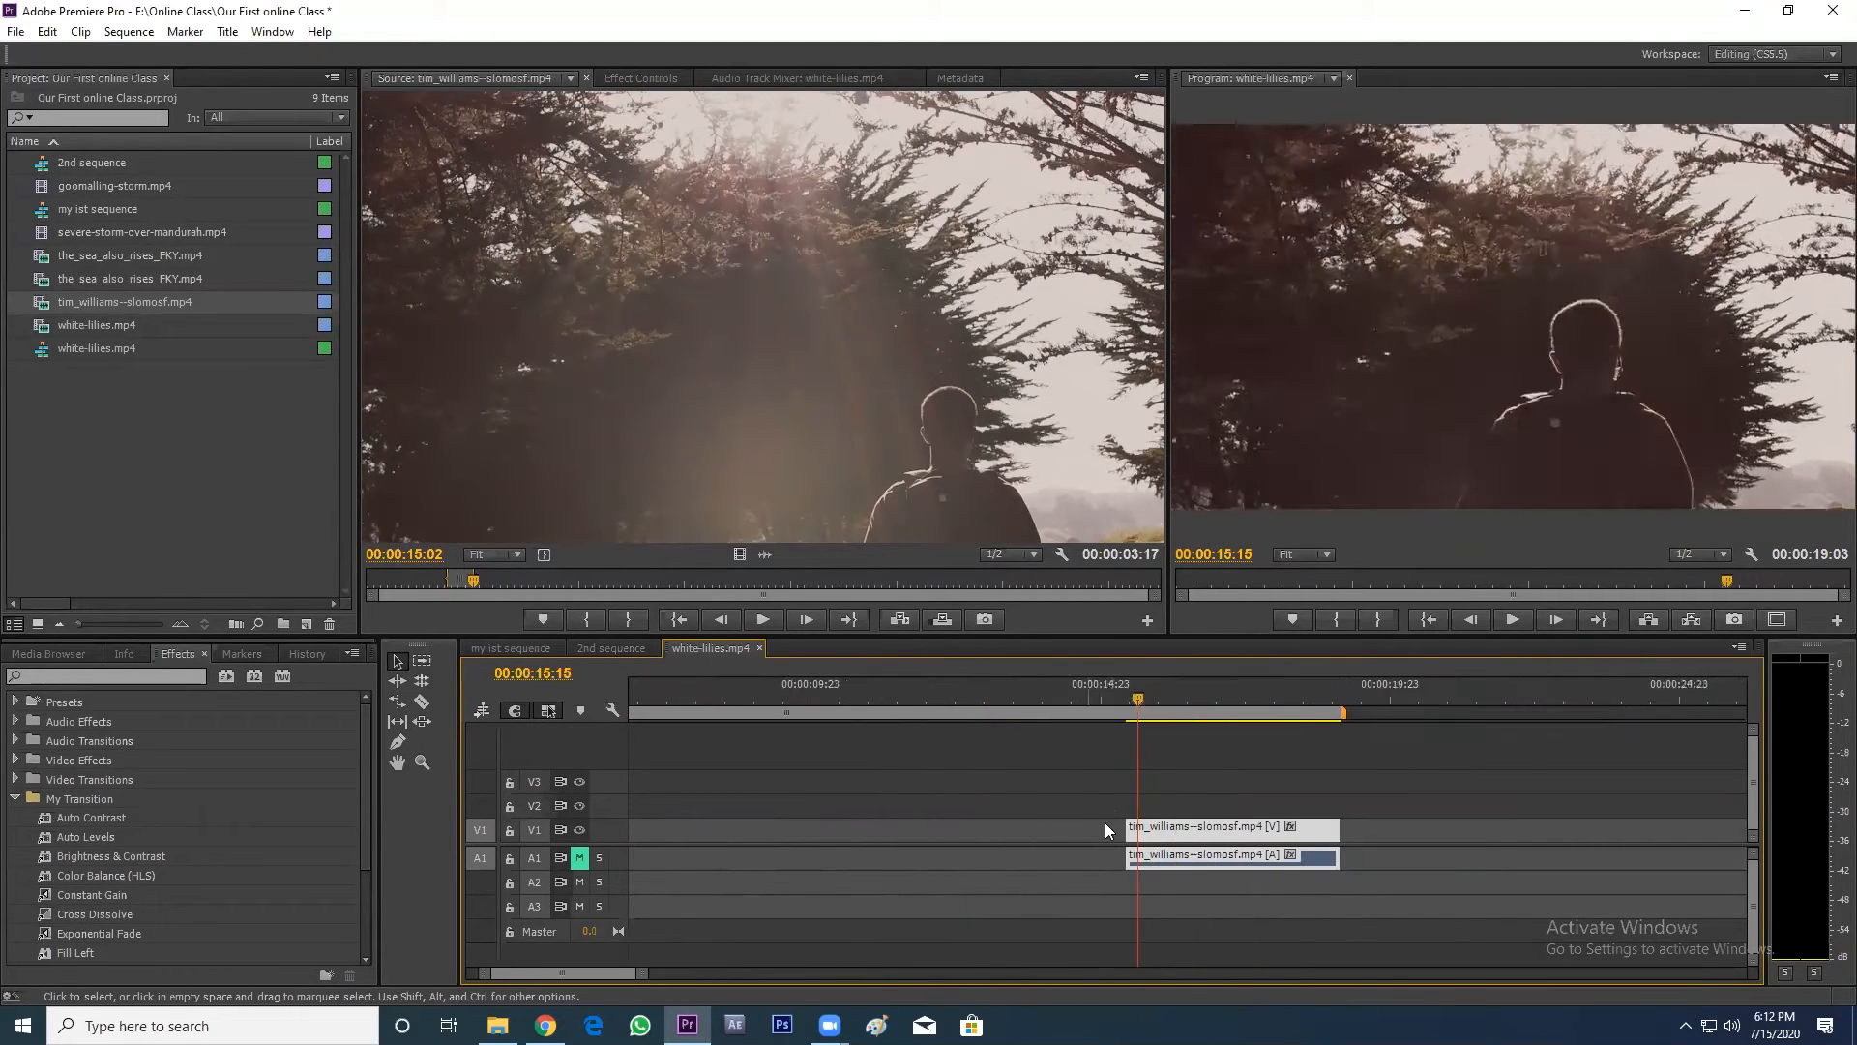
- Move the tim_williams--slomosf.mp4 clip on V1 and A1 to the start of the sequence
{"action": "left_click_drag", "start_coordinate": [1166, 830], "coordinate": [746, 834]}
{"action": "scroll", "coordinate": [786, 834], "scroll_direction": "left", "scroll_amount": 5}
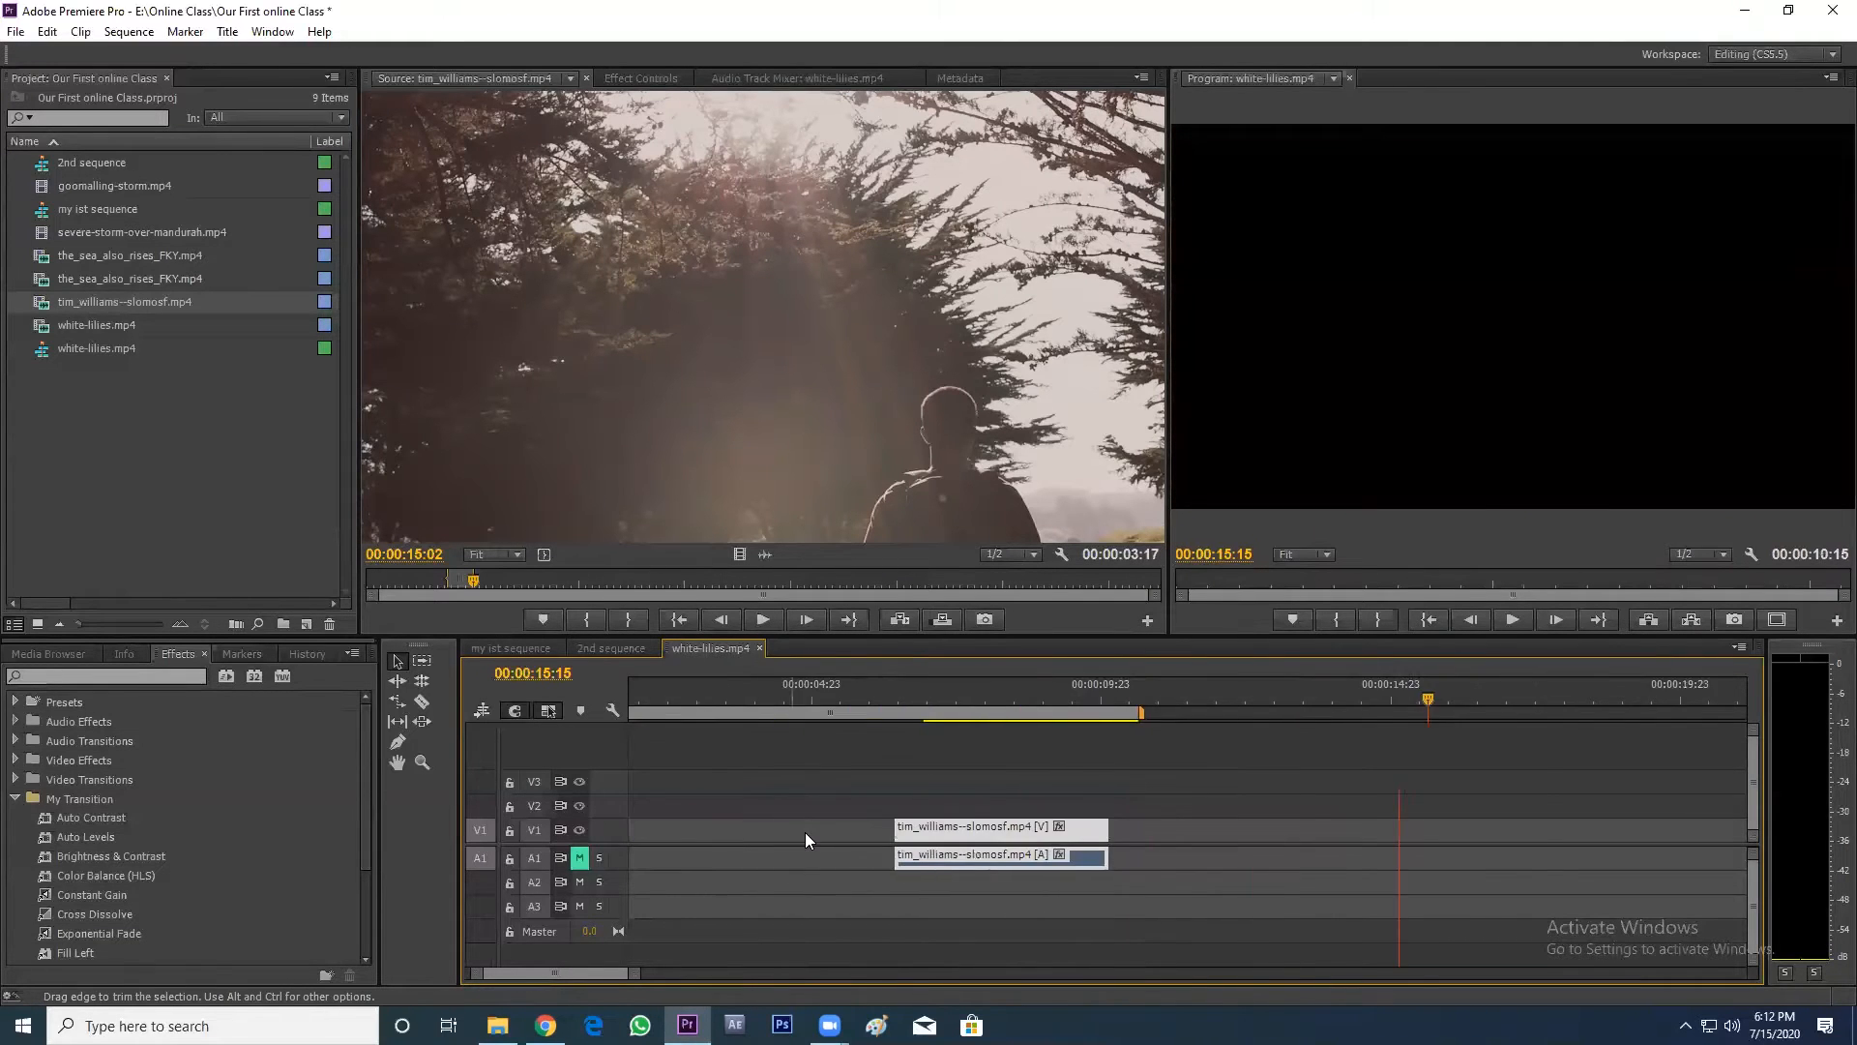
{"action": "left_click", "coordinate": [861, 706]}
{"action": "key", "text": "minus"}
{"action": "key", "text": "minus"}
{"action": "key", "text": "minus"}
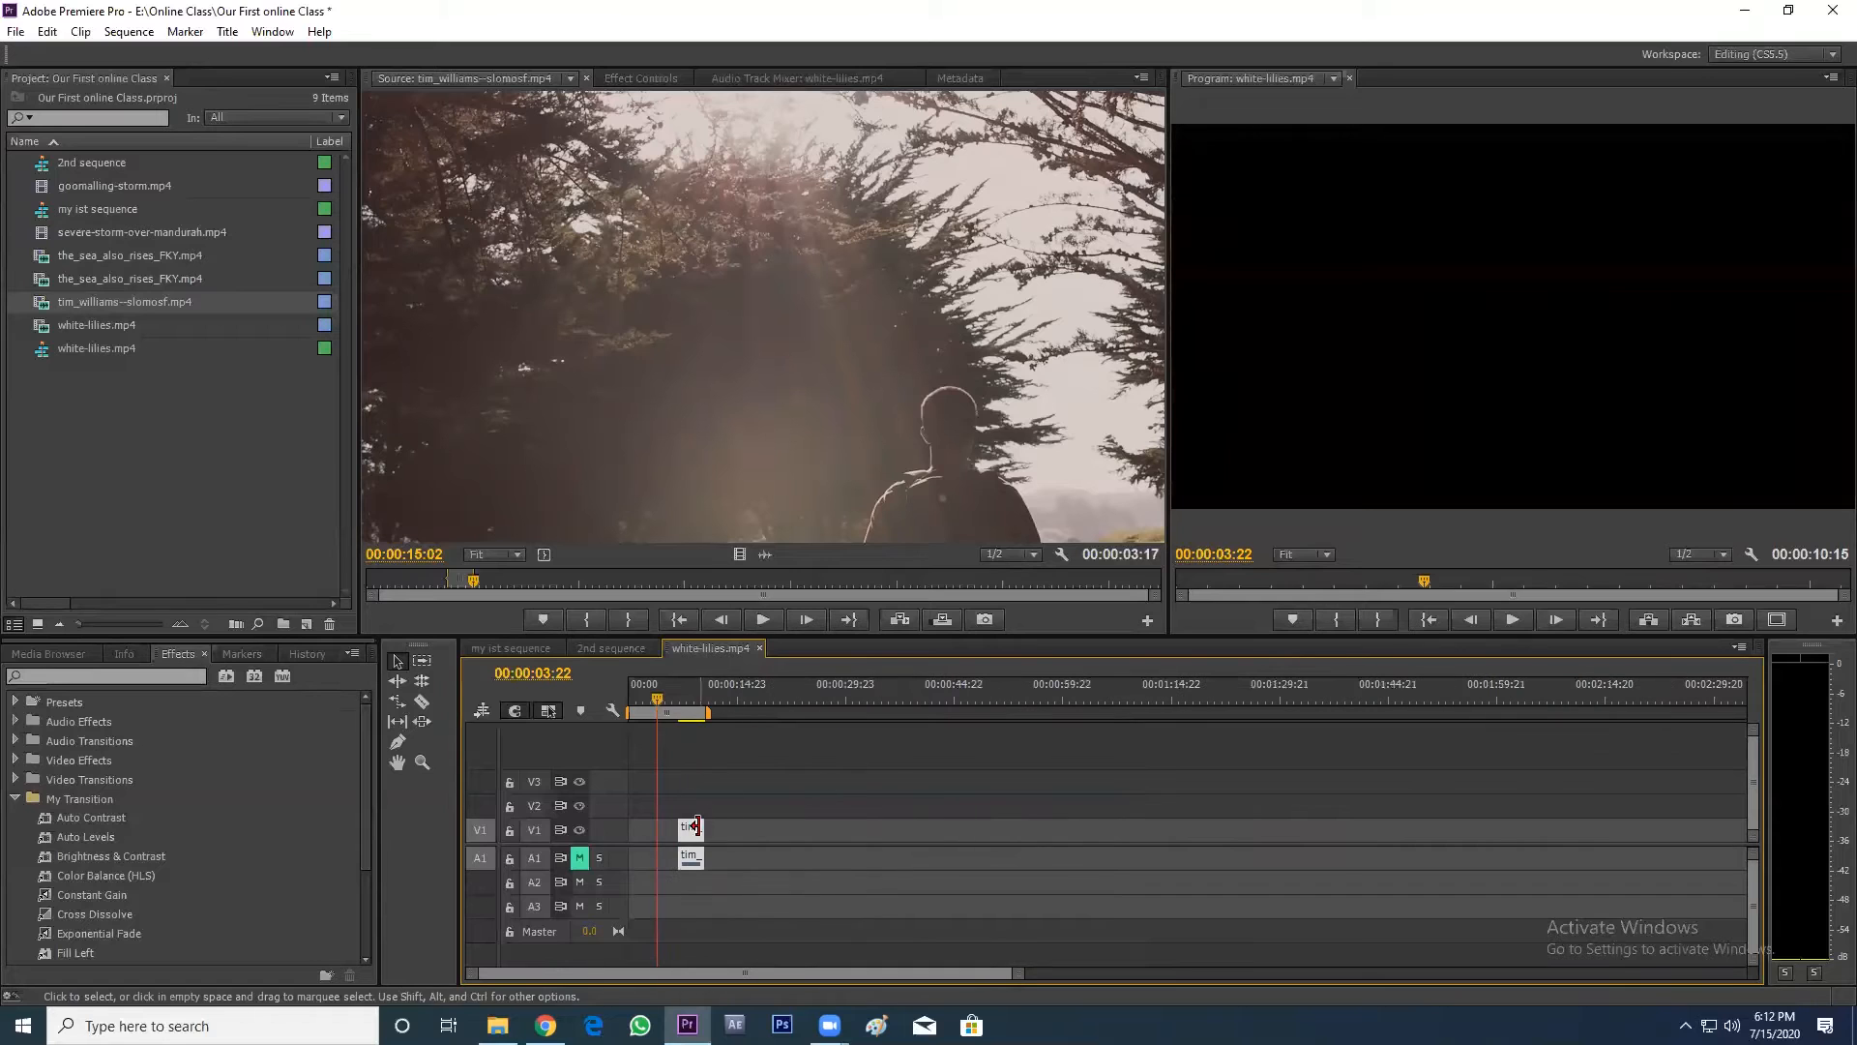
{"action": "left_click_drag", "start_coordinate": [698, 827], "coordinate": [647, 828]}
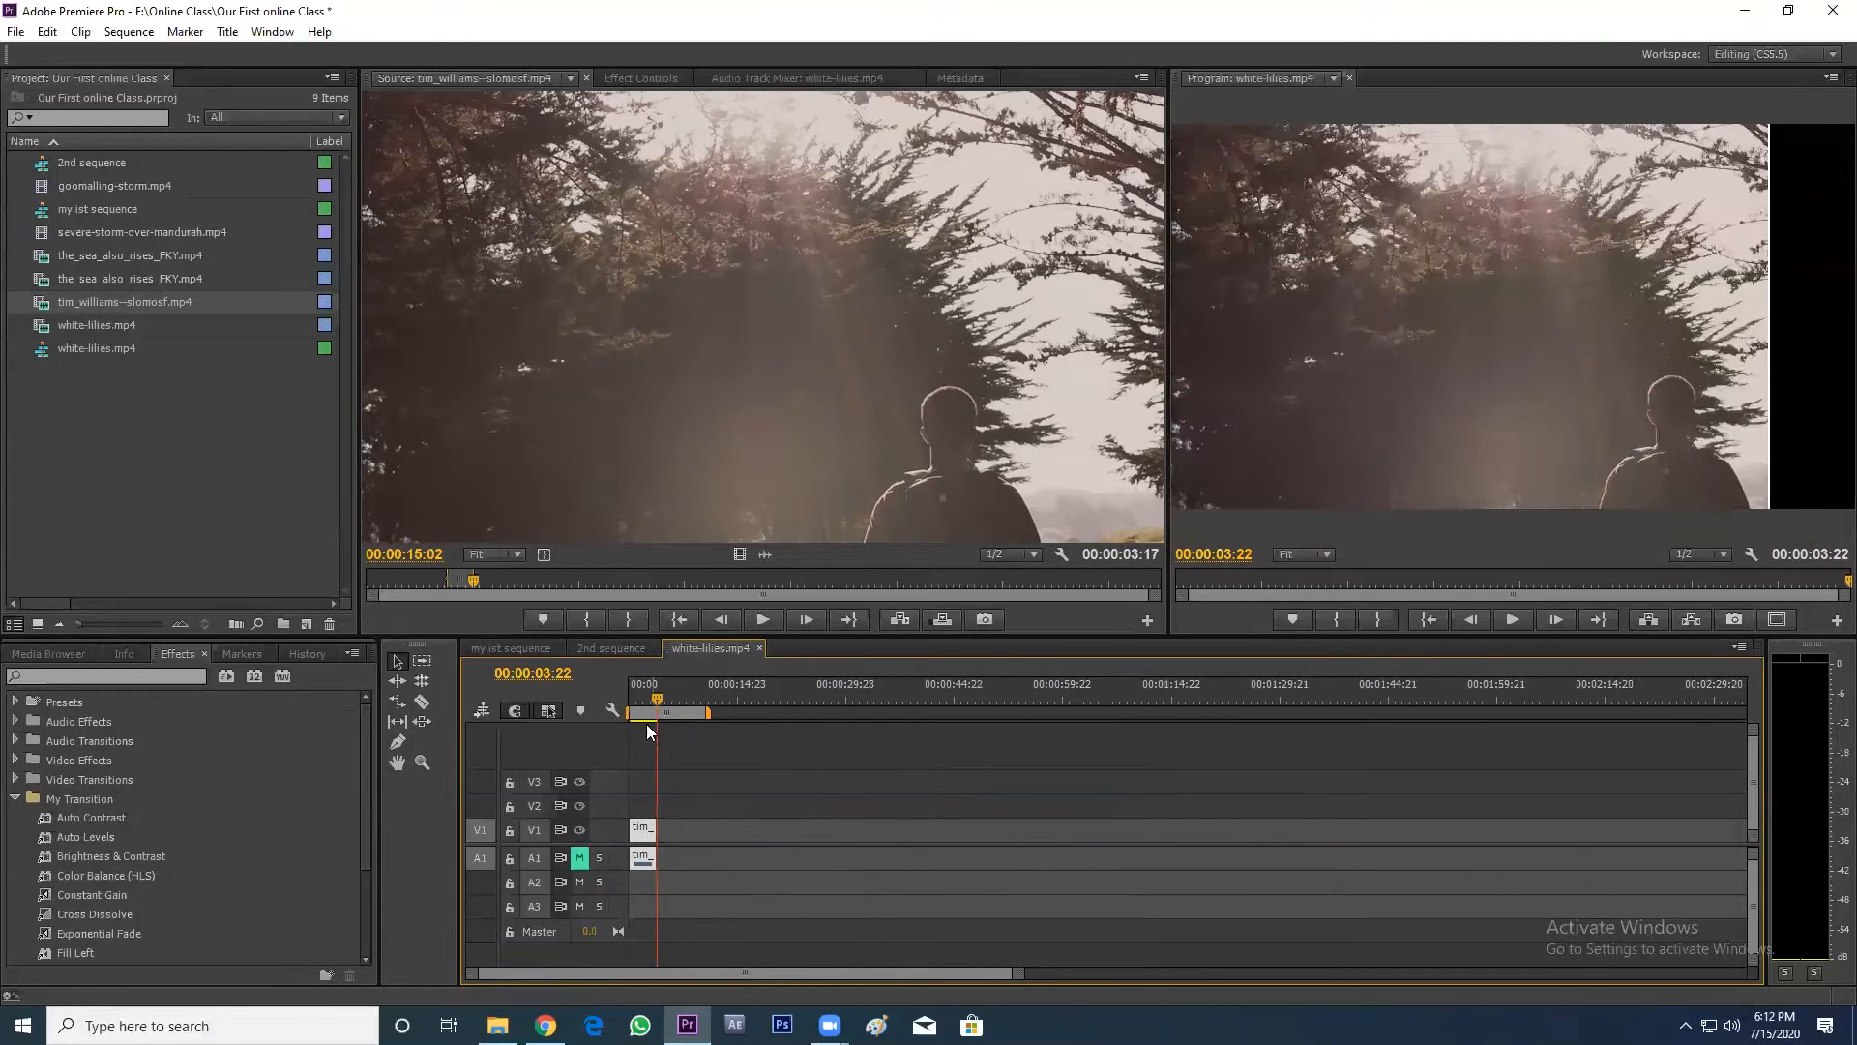
- Play the placed clip from near the start of the sequence to review the shot of the man facing the trees
{"action": "left_click", "coordinate": [635, 703]}
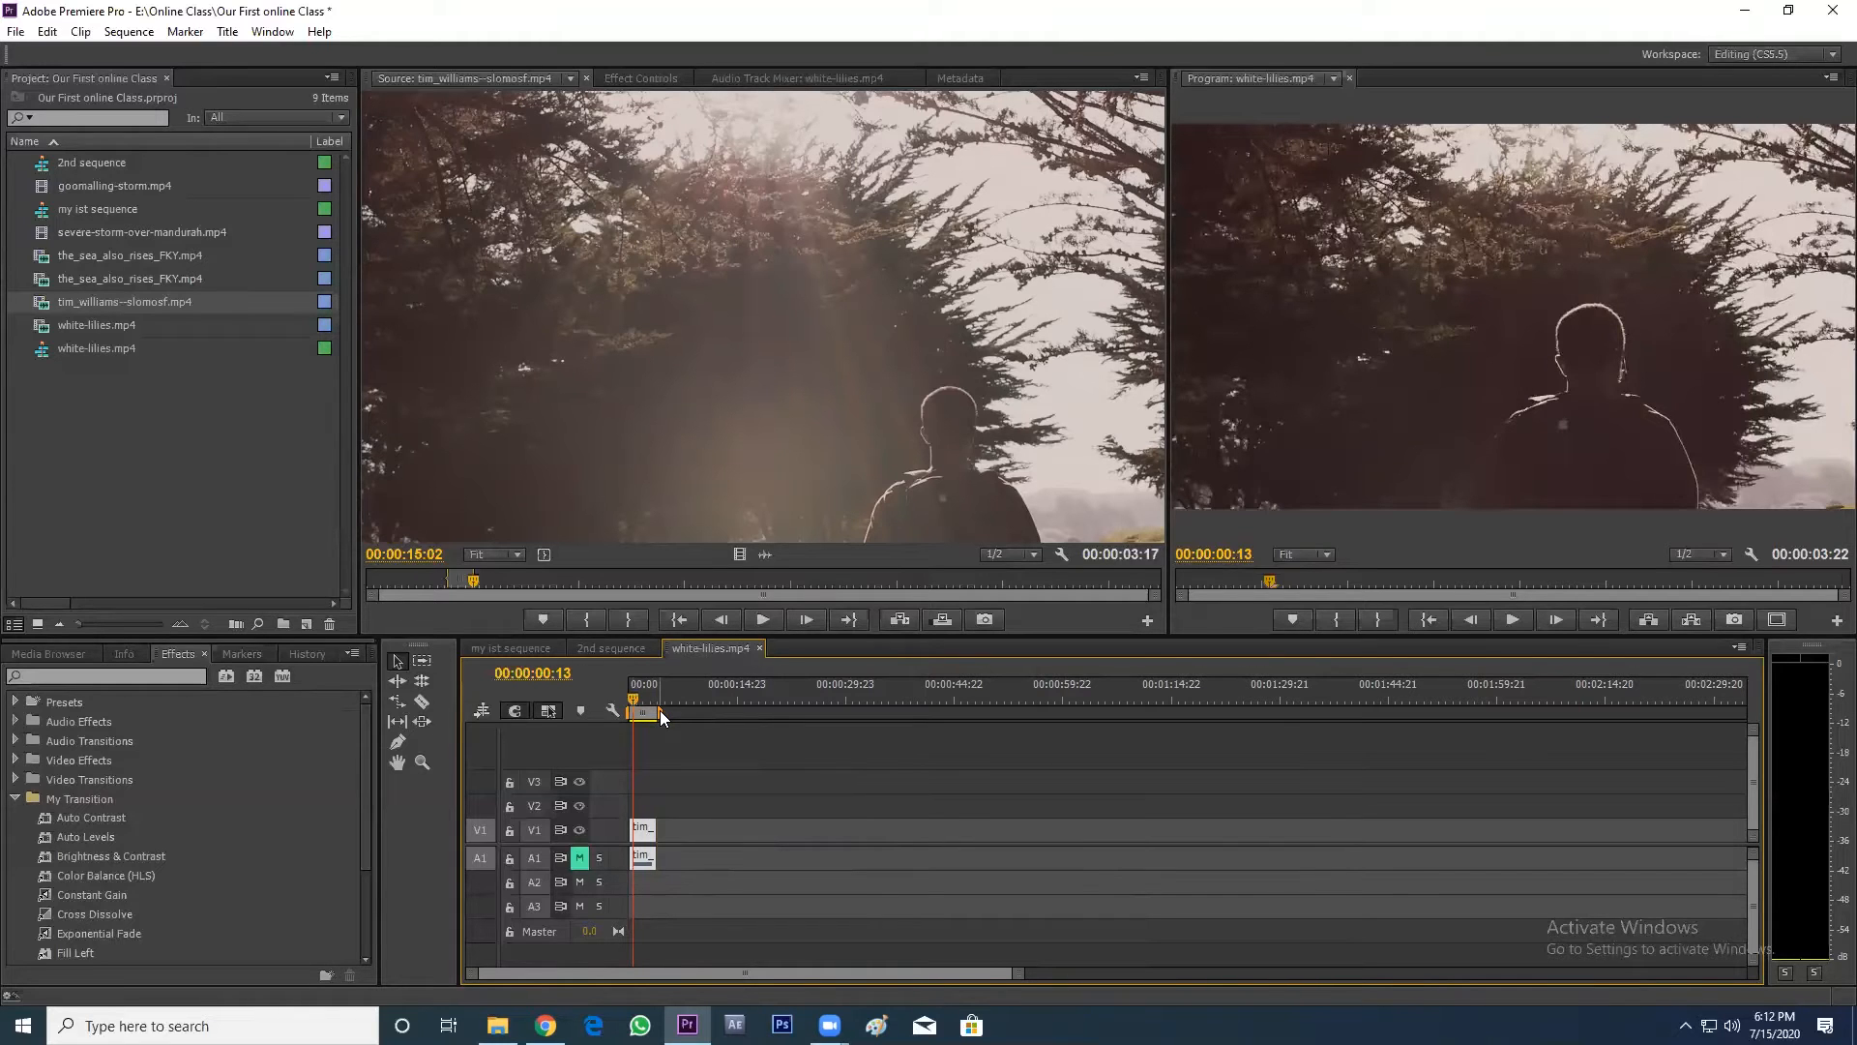
{"action": "key", "text": "="}
{"action": "key", "text": "="}
{"action": "key", "text": "="}
{"action": "left_click_drag", "start_coordinate": [659, 703], "coordinate": [638, 701]}
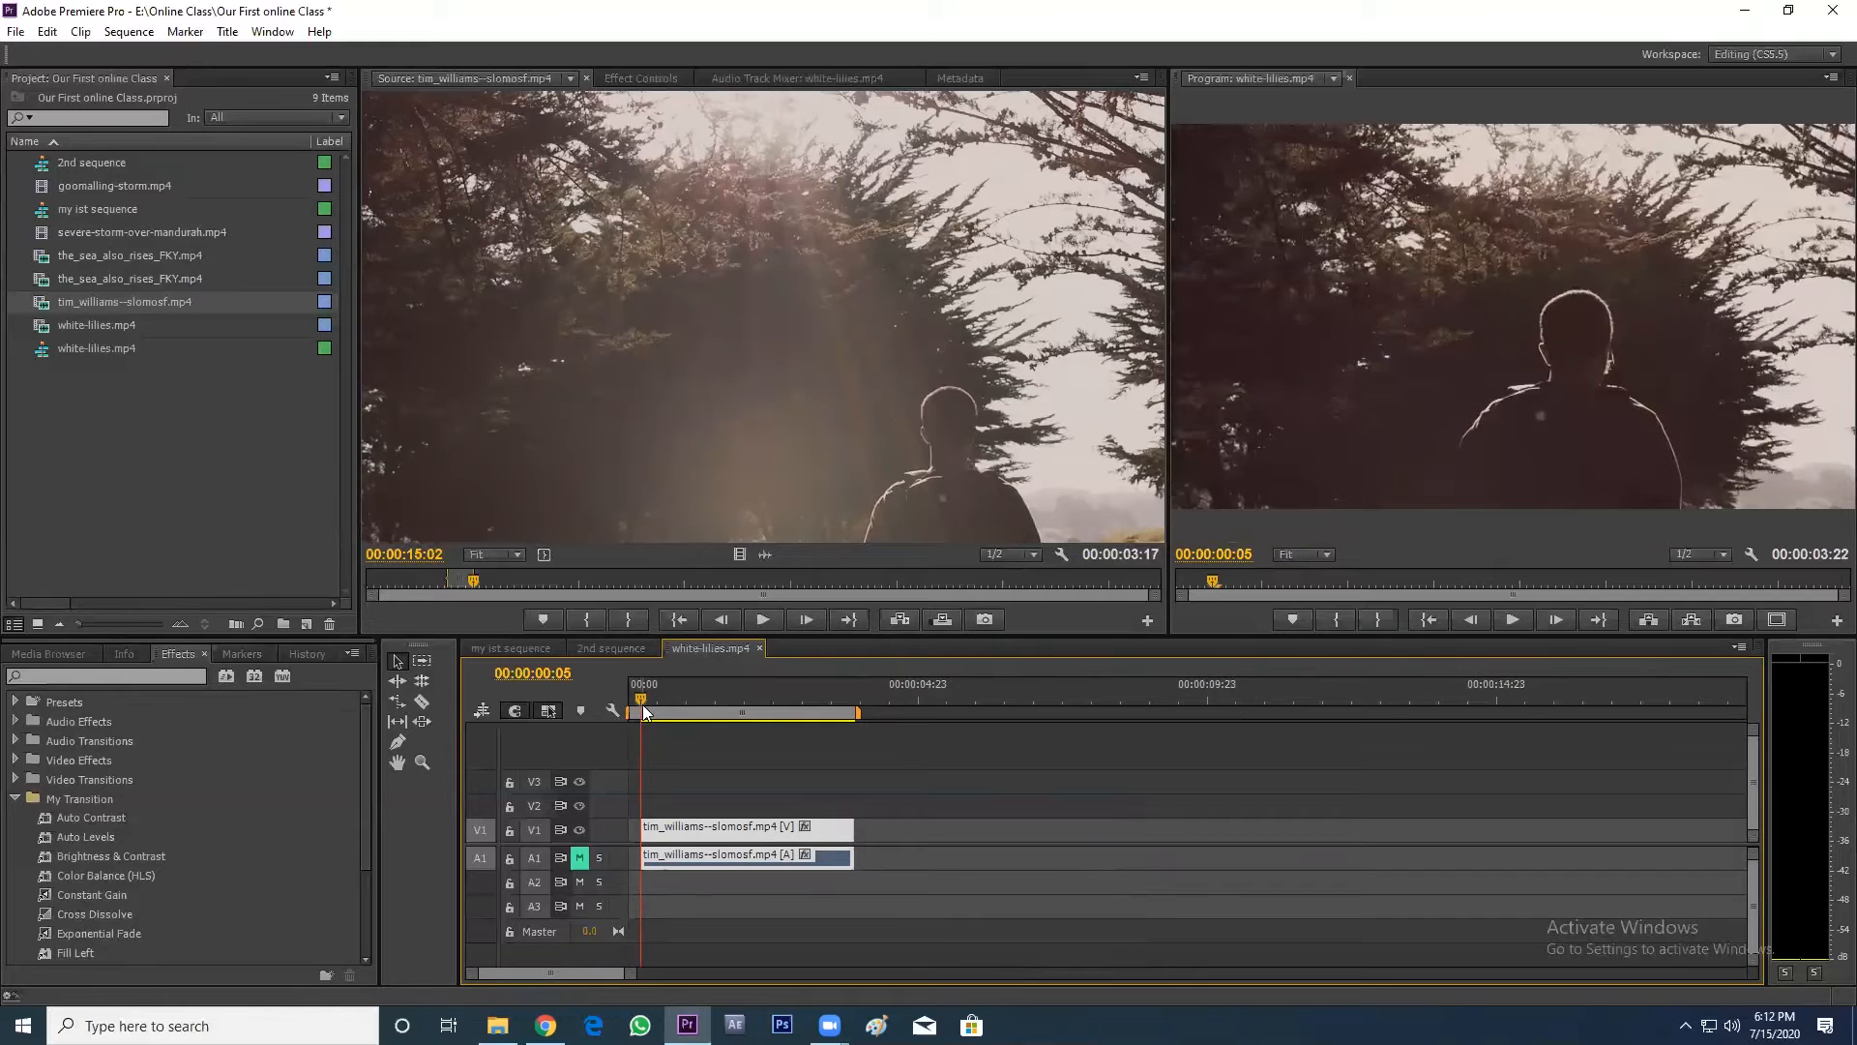
{"action": "key", "text": "space"}
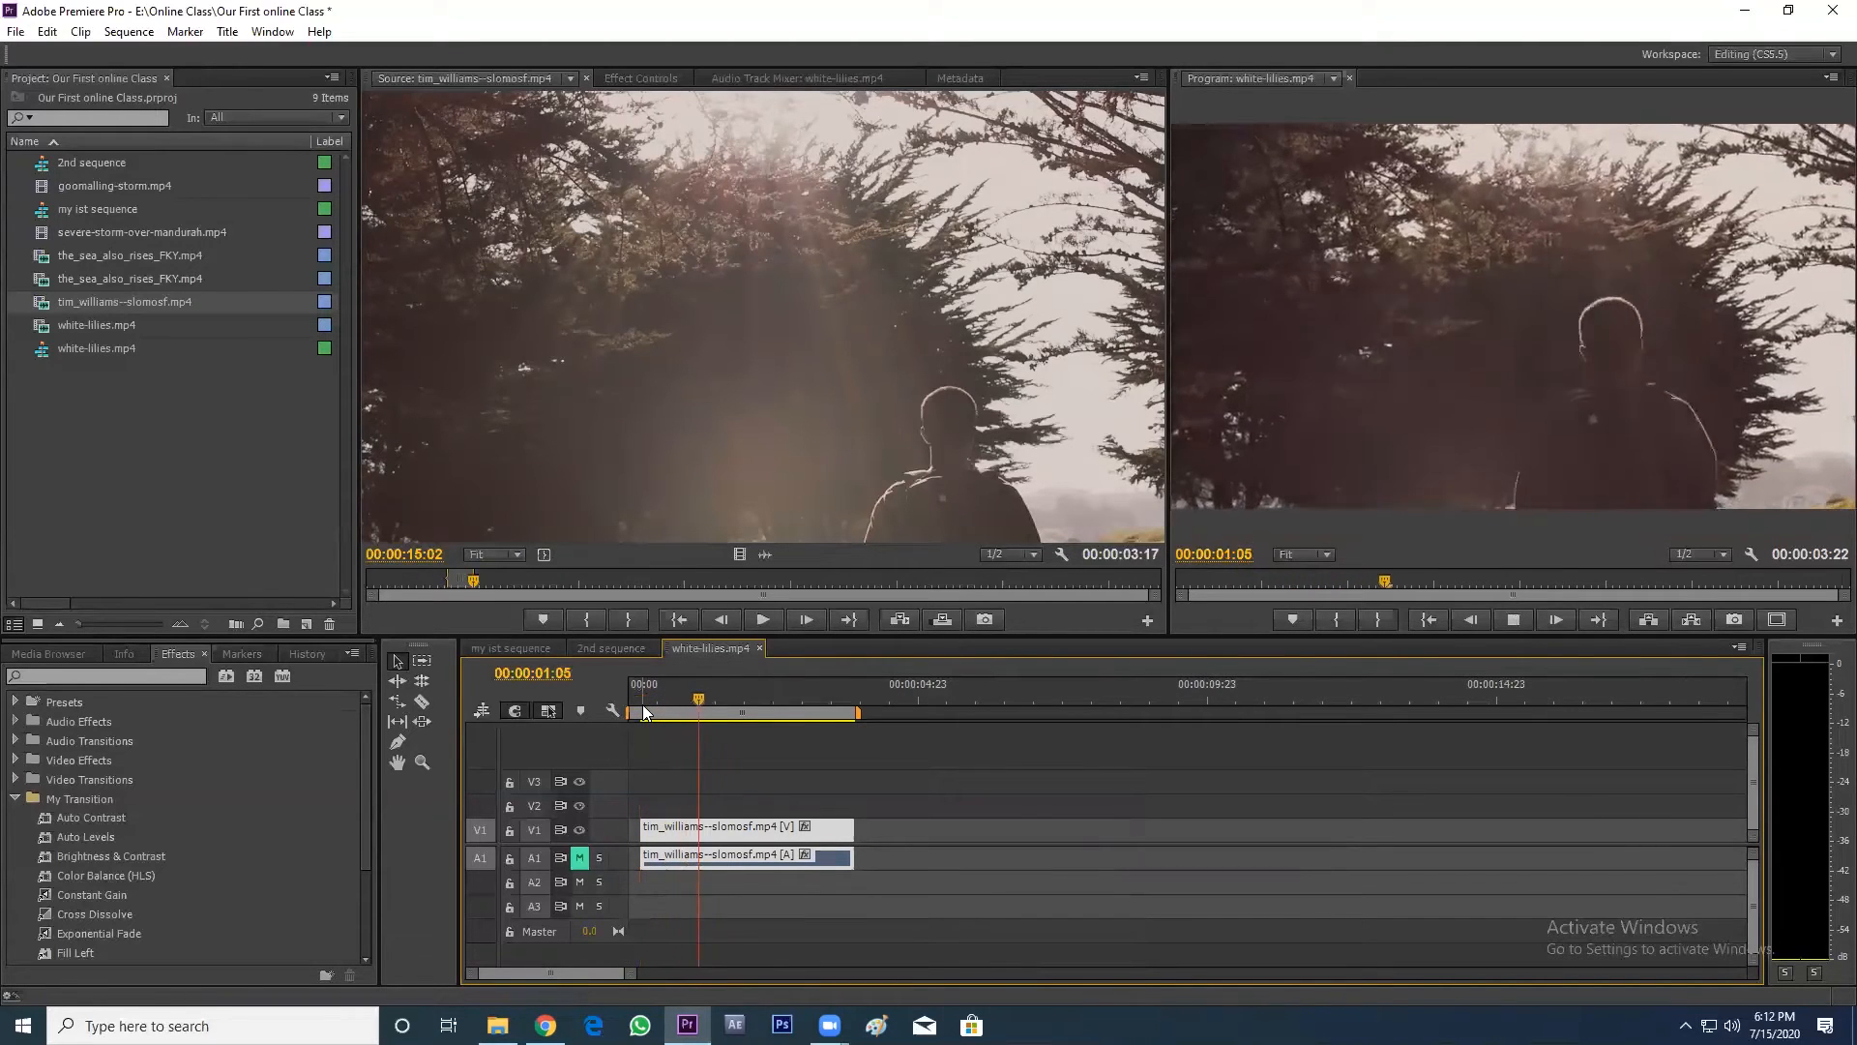
{"action": "key", "text": "space"}
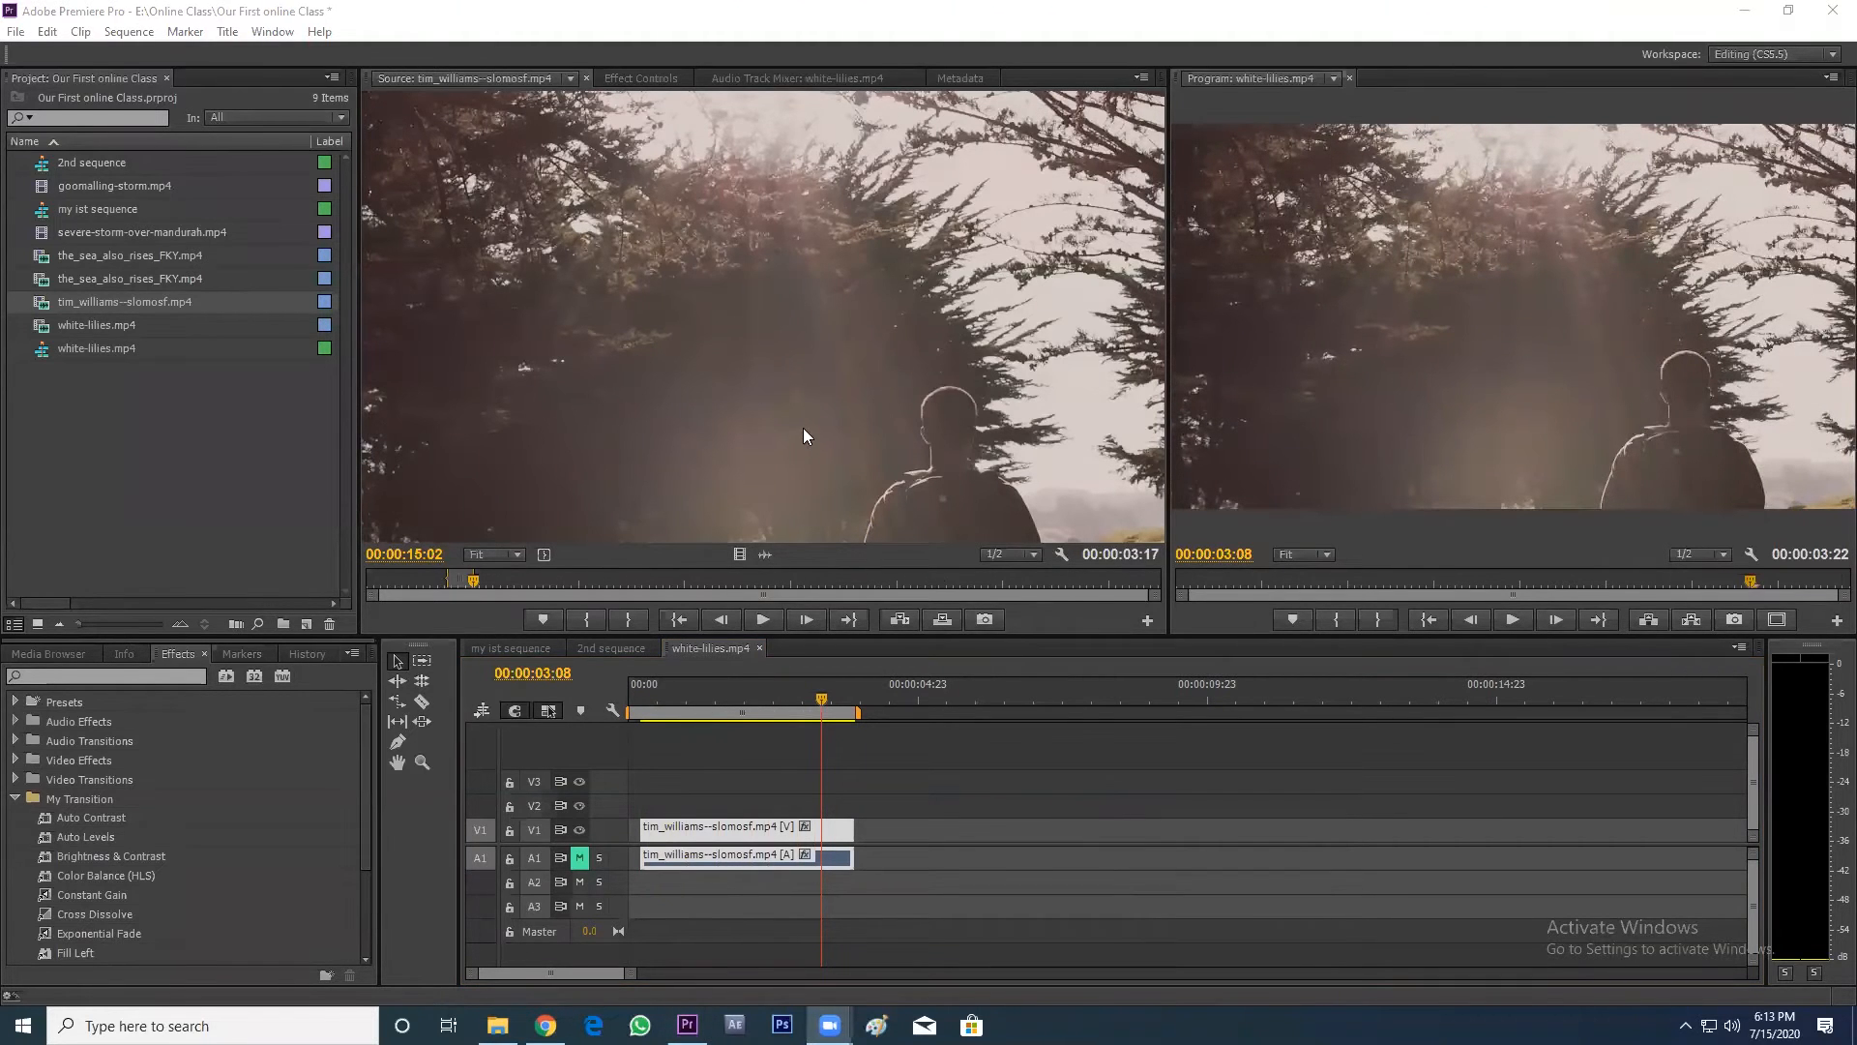
- Replay the timeline clip with audio track A1 unmuted to check its sound, and mute A1 again
{"action": "left_click", "coordinate": [648, 716]}
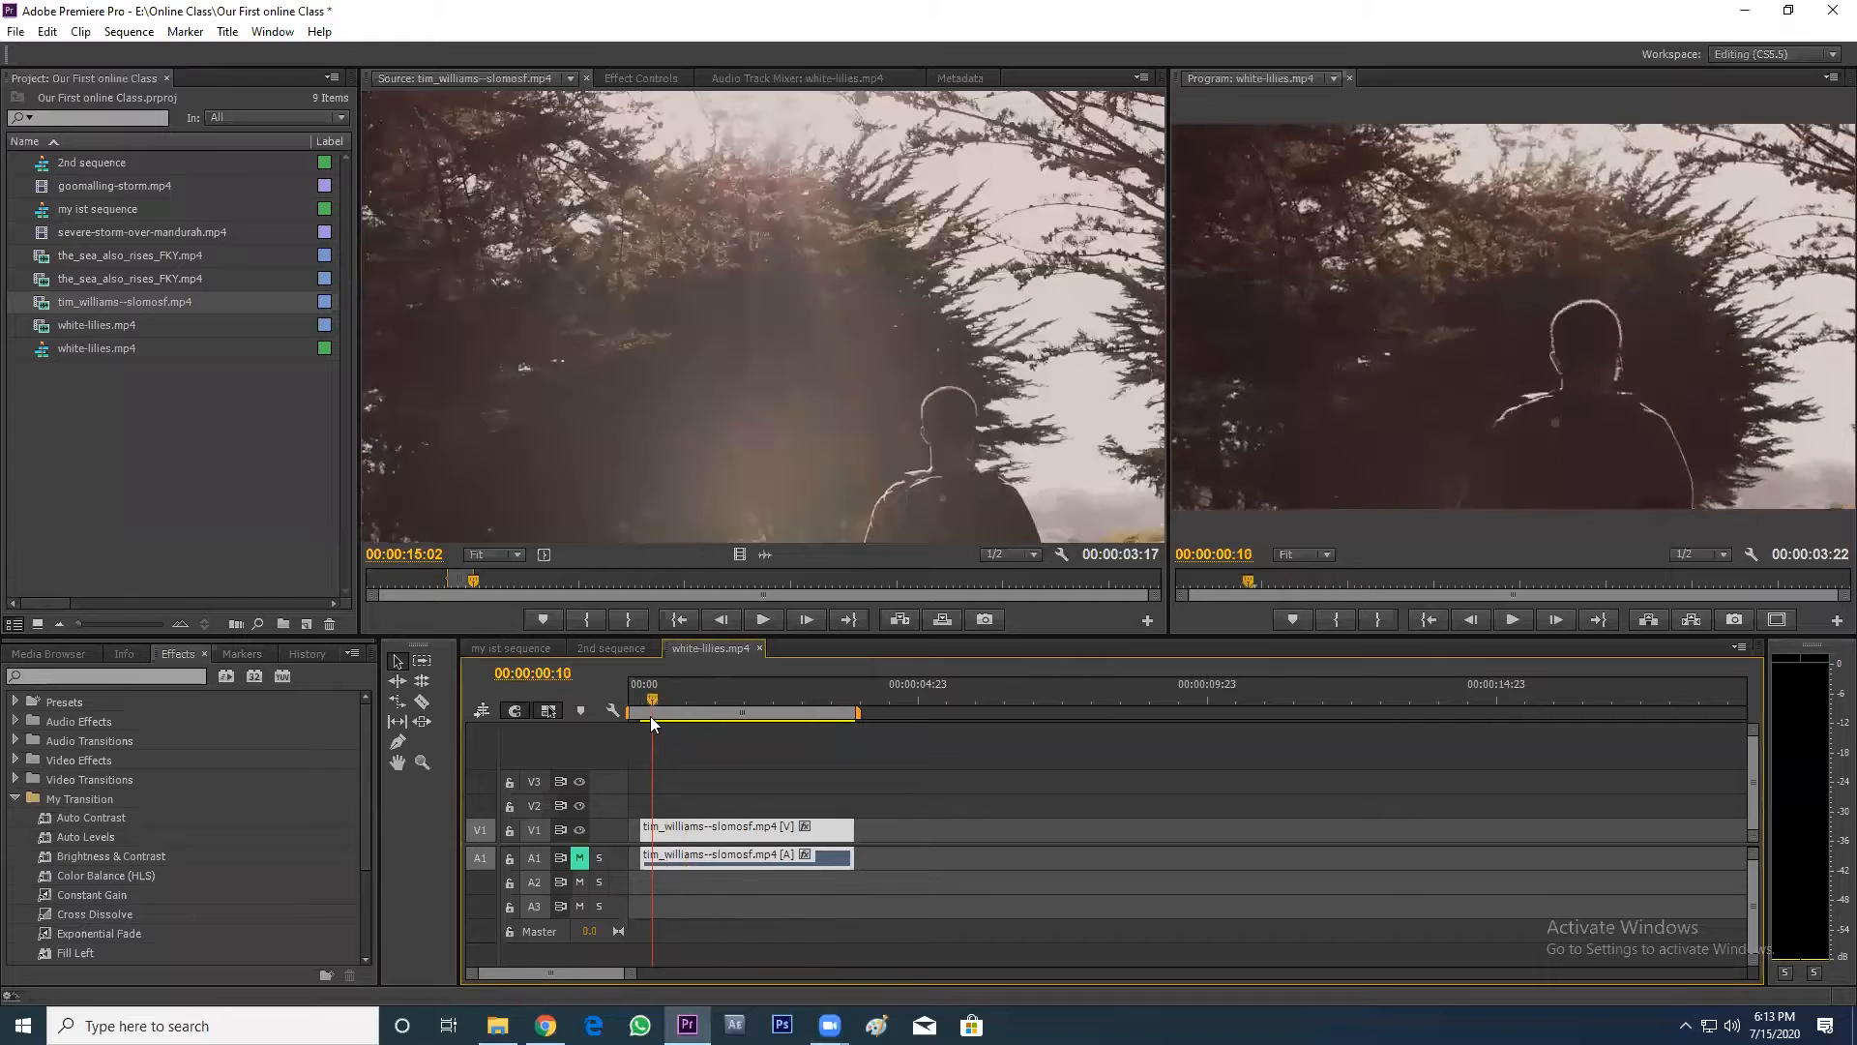
{"action": "key", "text": "space"}
{"action": "key", "text": "space"}
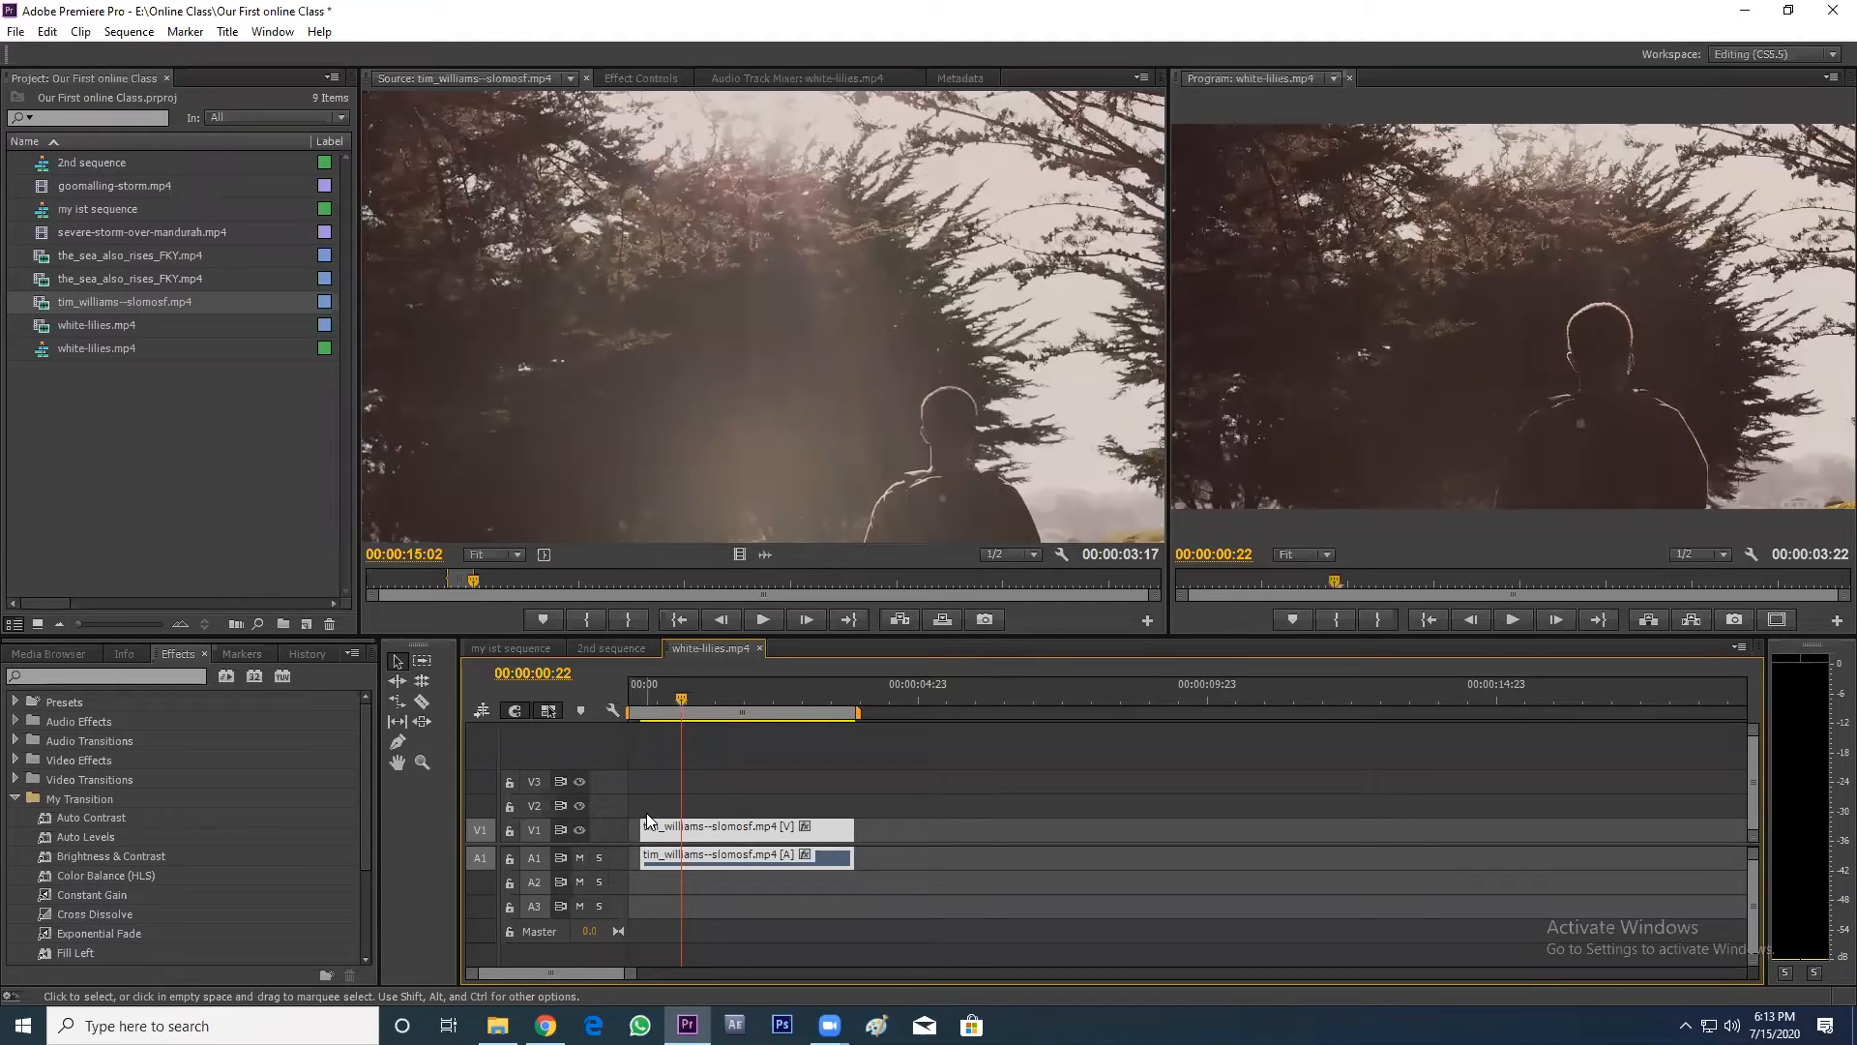
{"action": "key", "text": "space"}
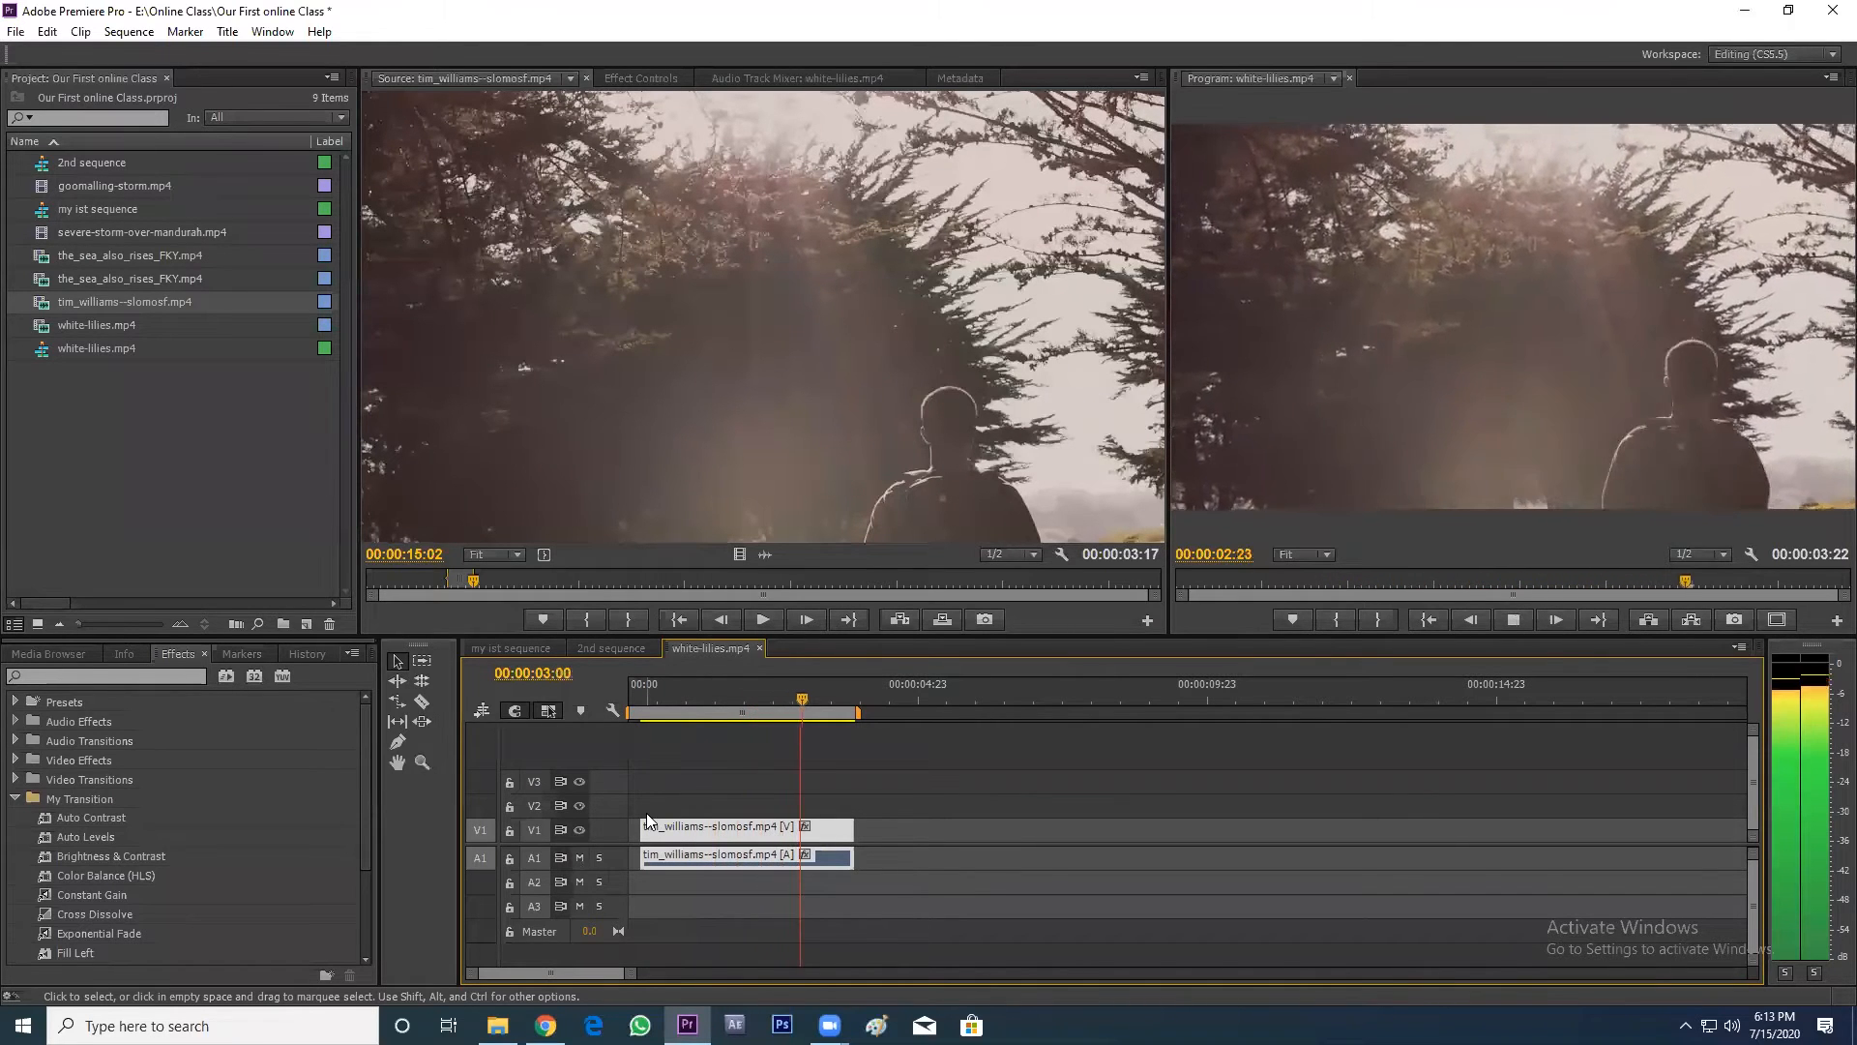
{"action": "left_click", "coordinate": [578, 859]}
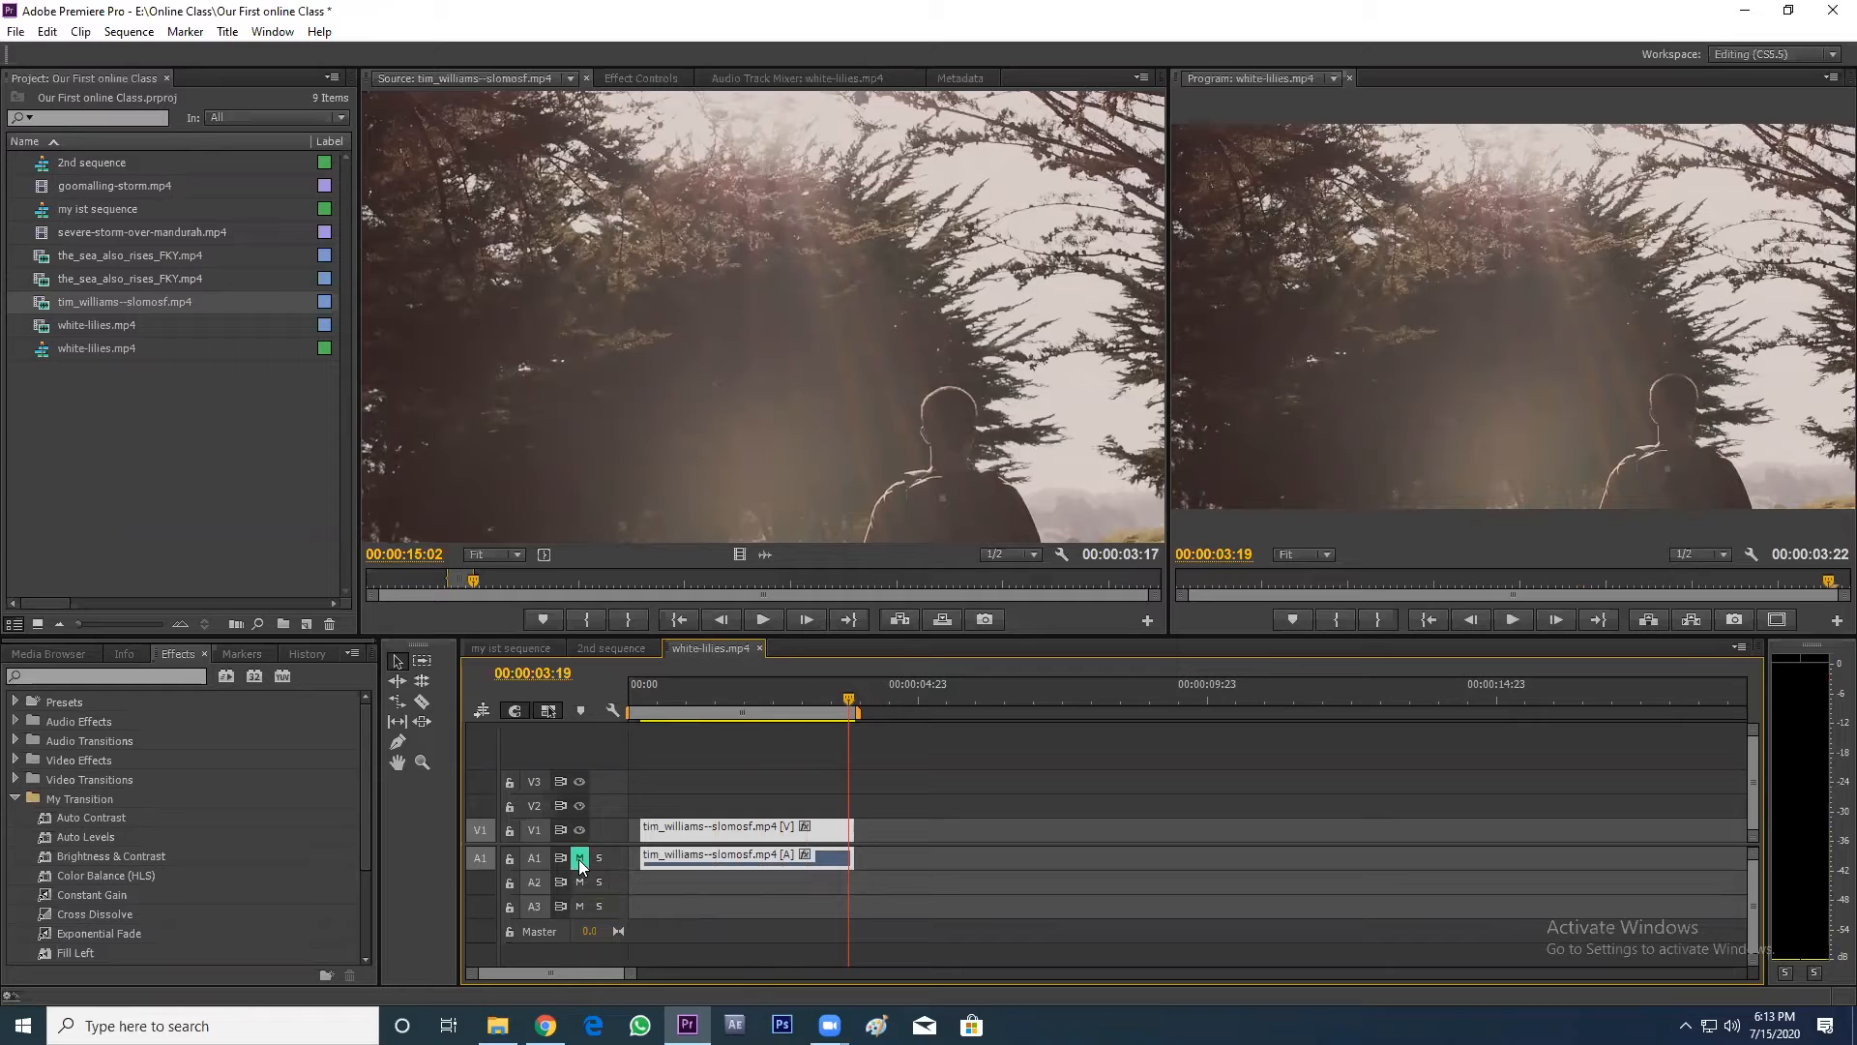
- Play the source clip on to the start of the cyclists shot and set a new In point at 00:00:20:02
{"action": "left_click", "coordinate": [665, 473]}
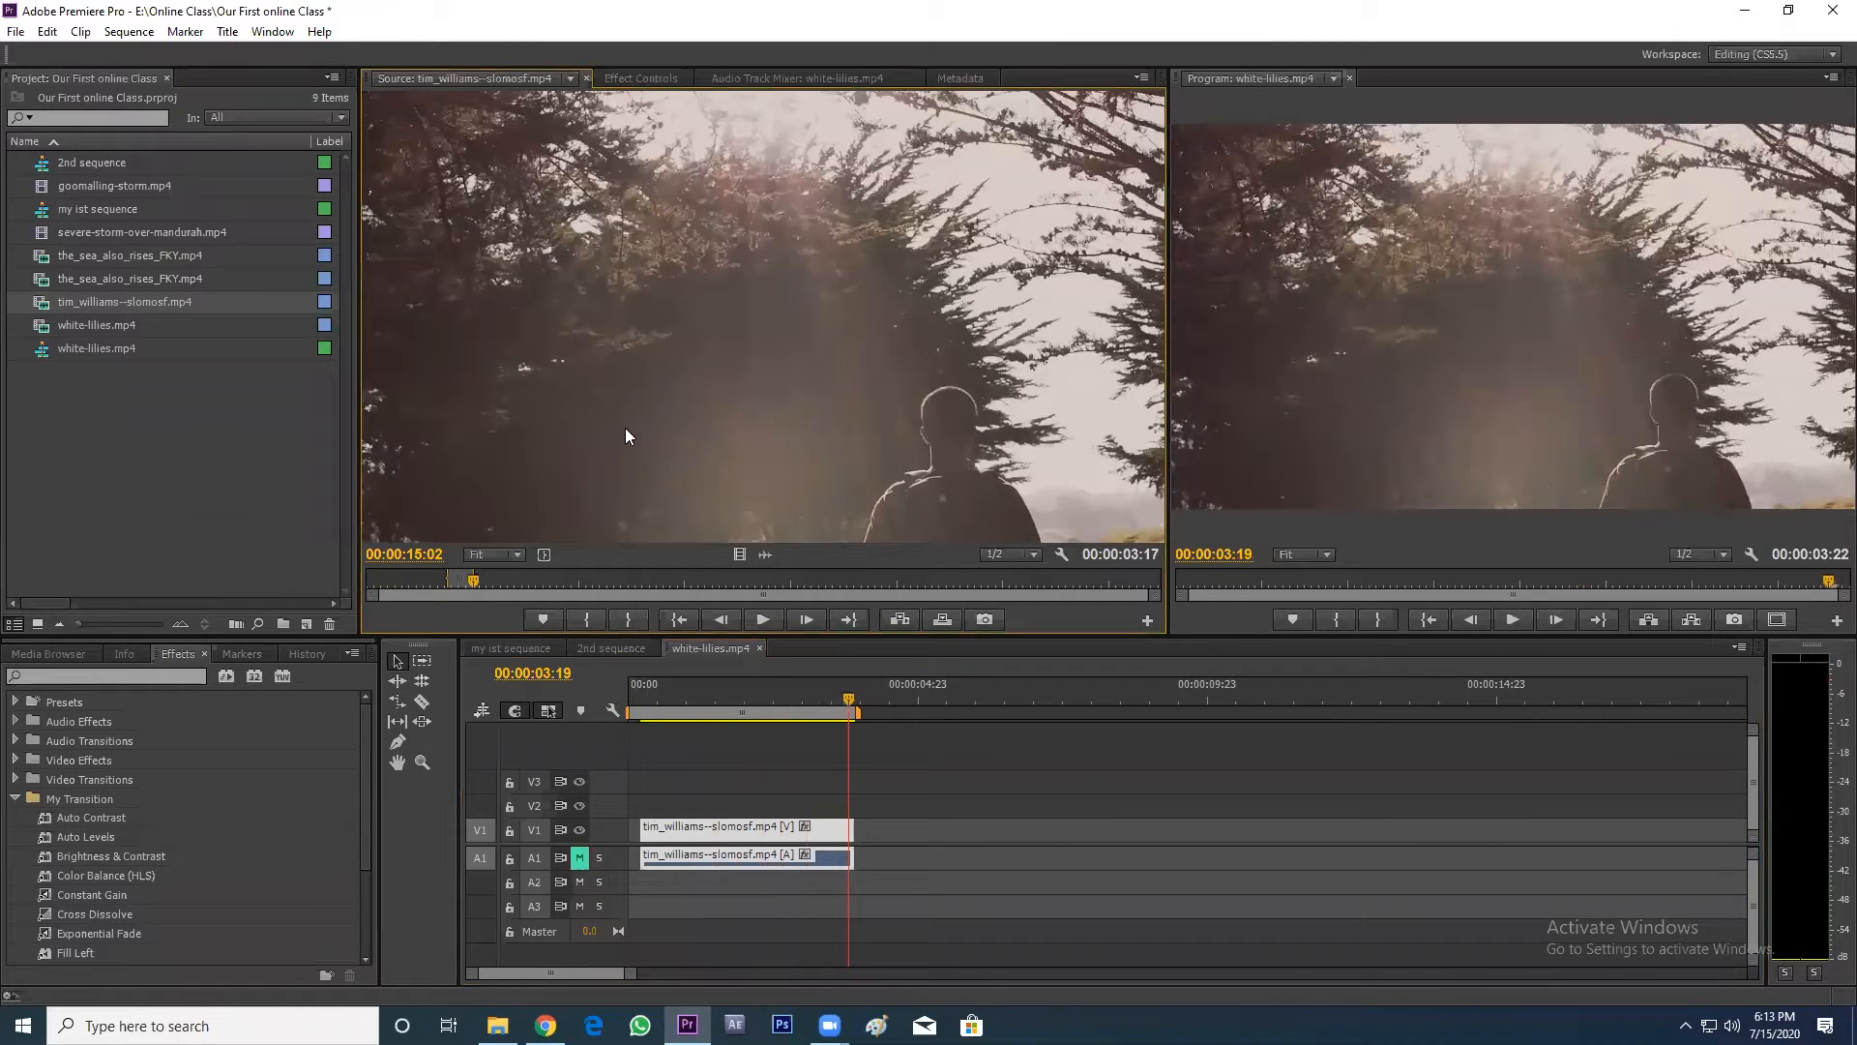
{"action": "key", "text": "space"}
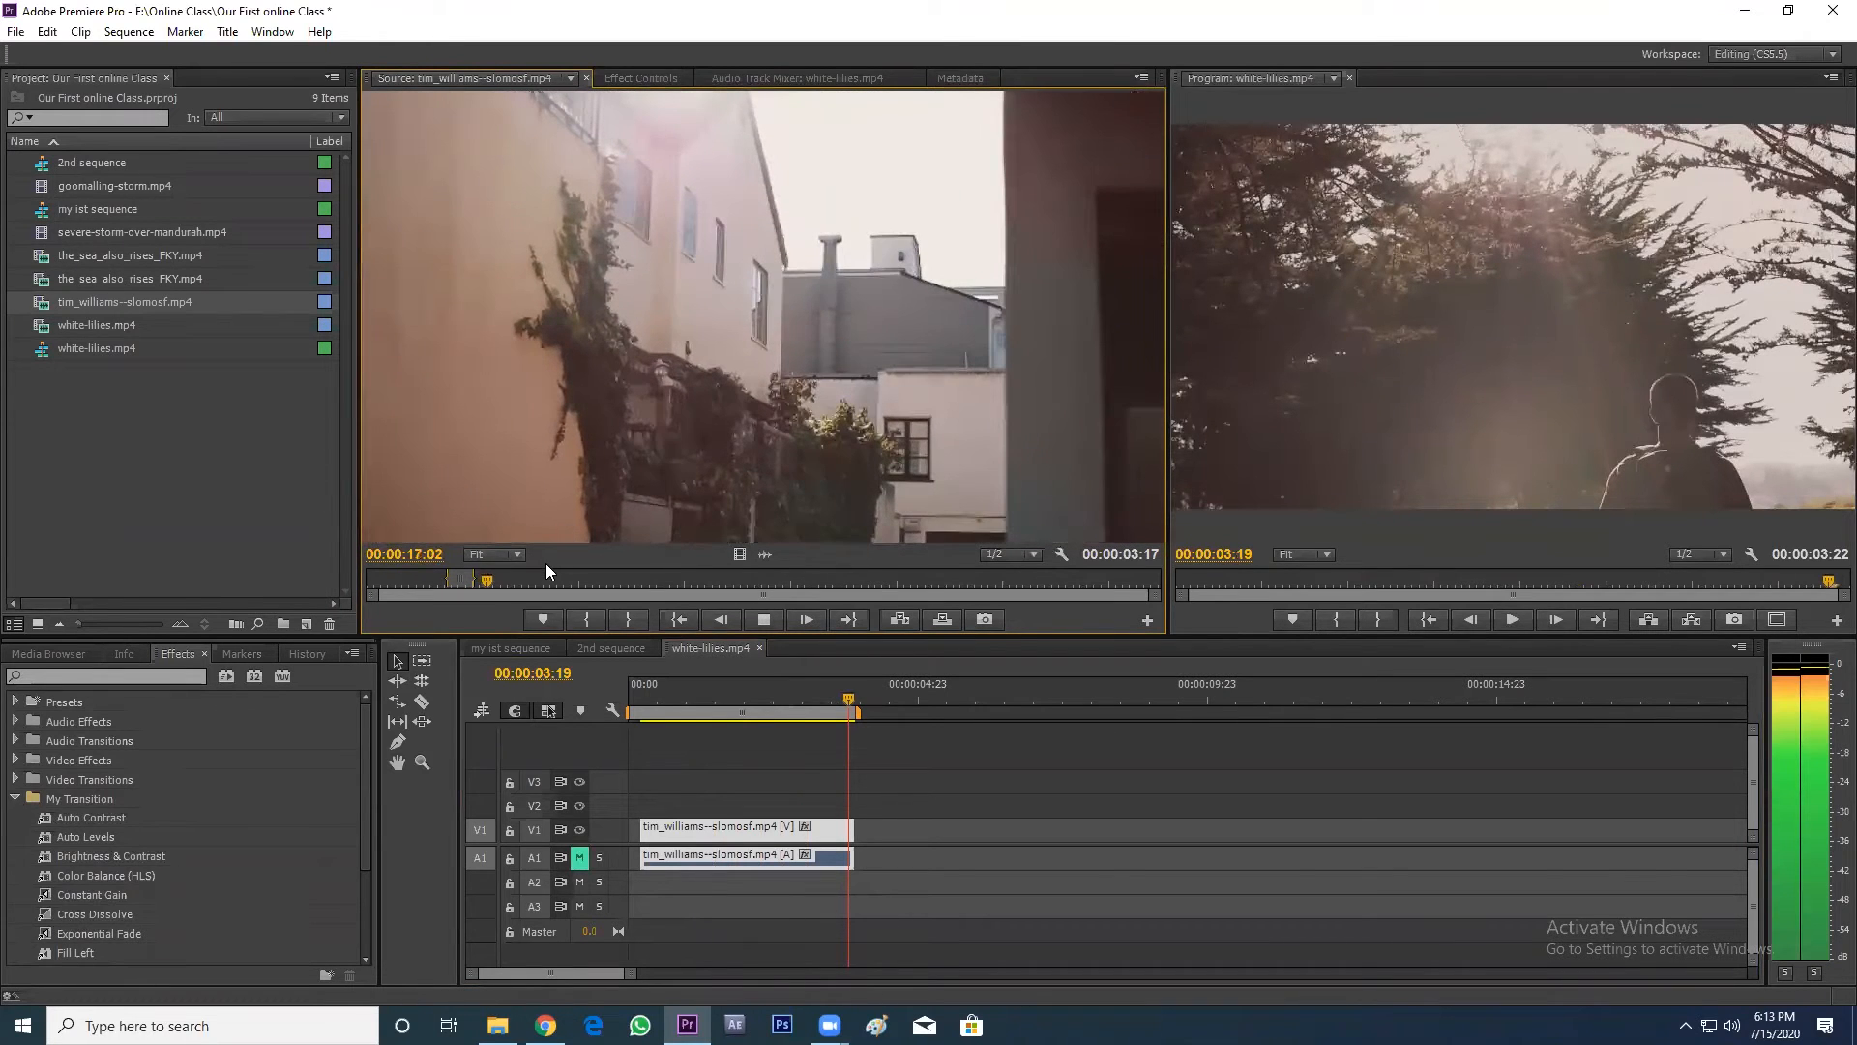
{"action": "key", "text": "space"}
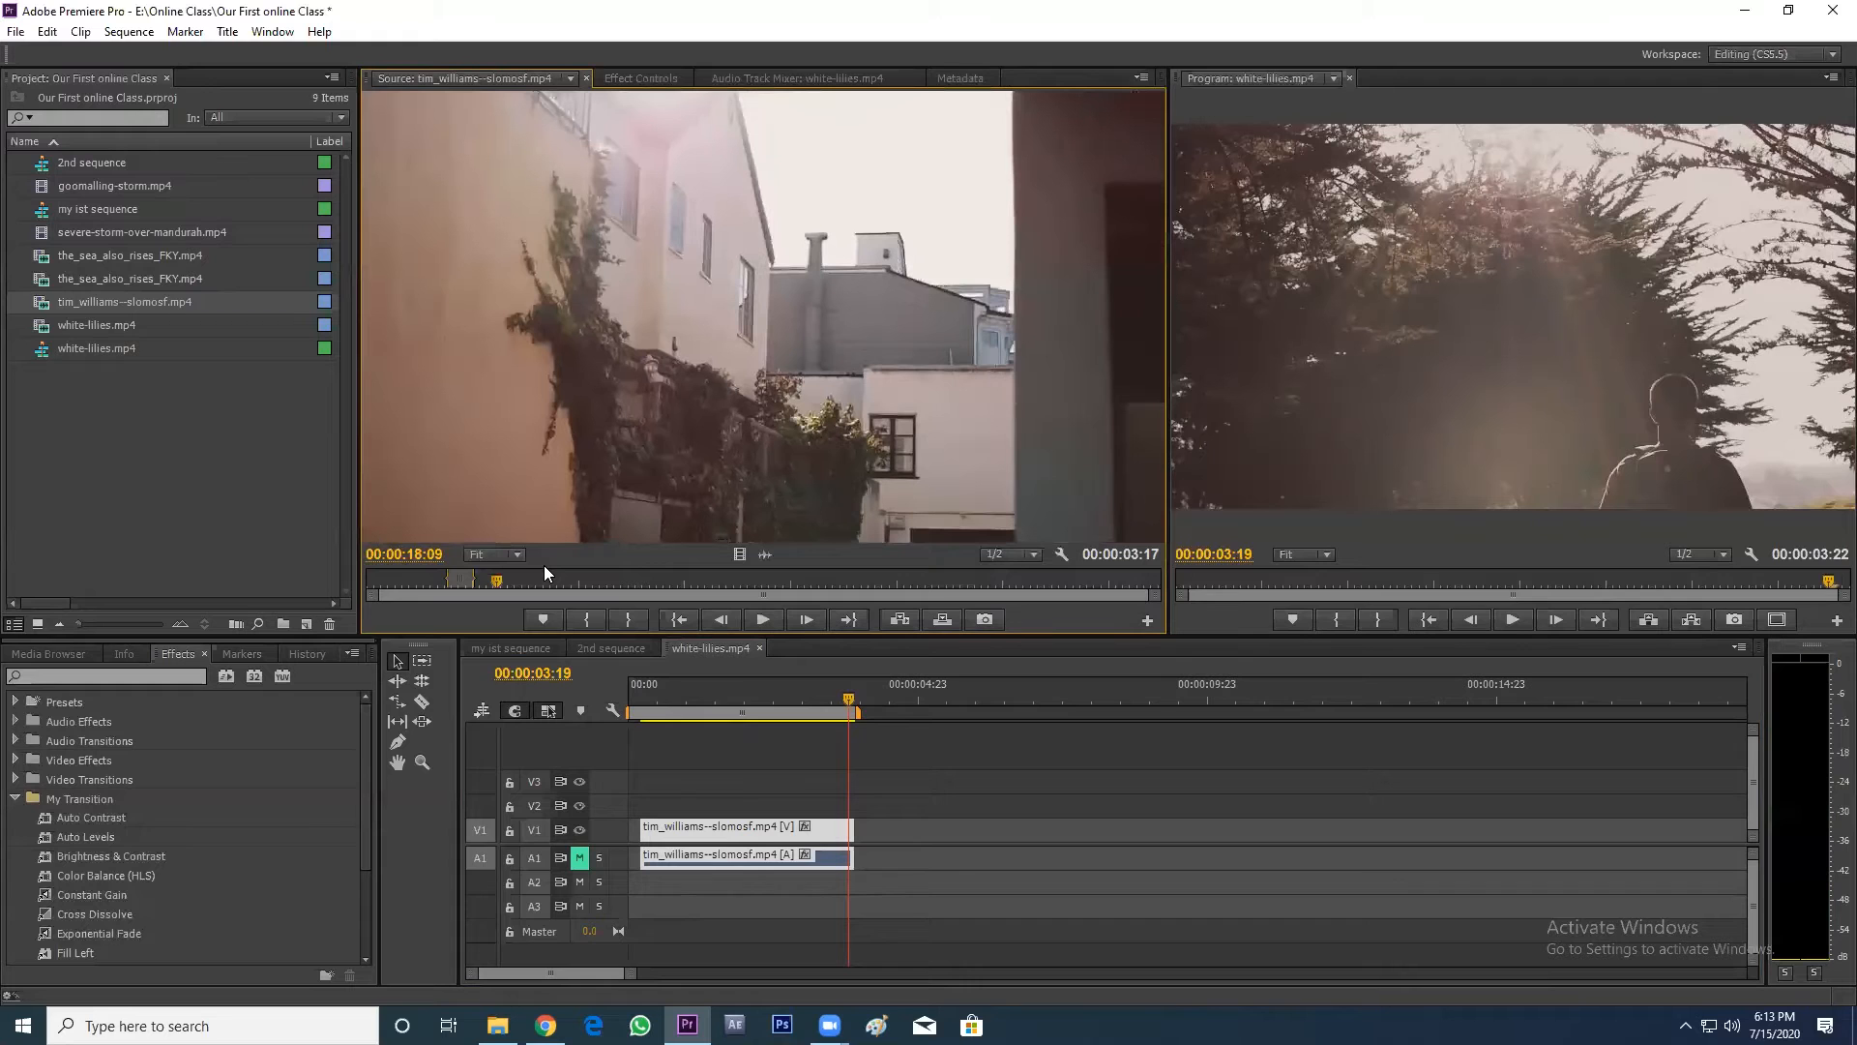
{"action": "key", "text": "space"}
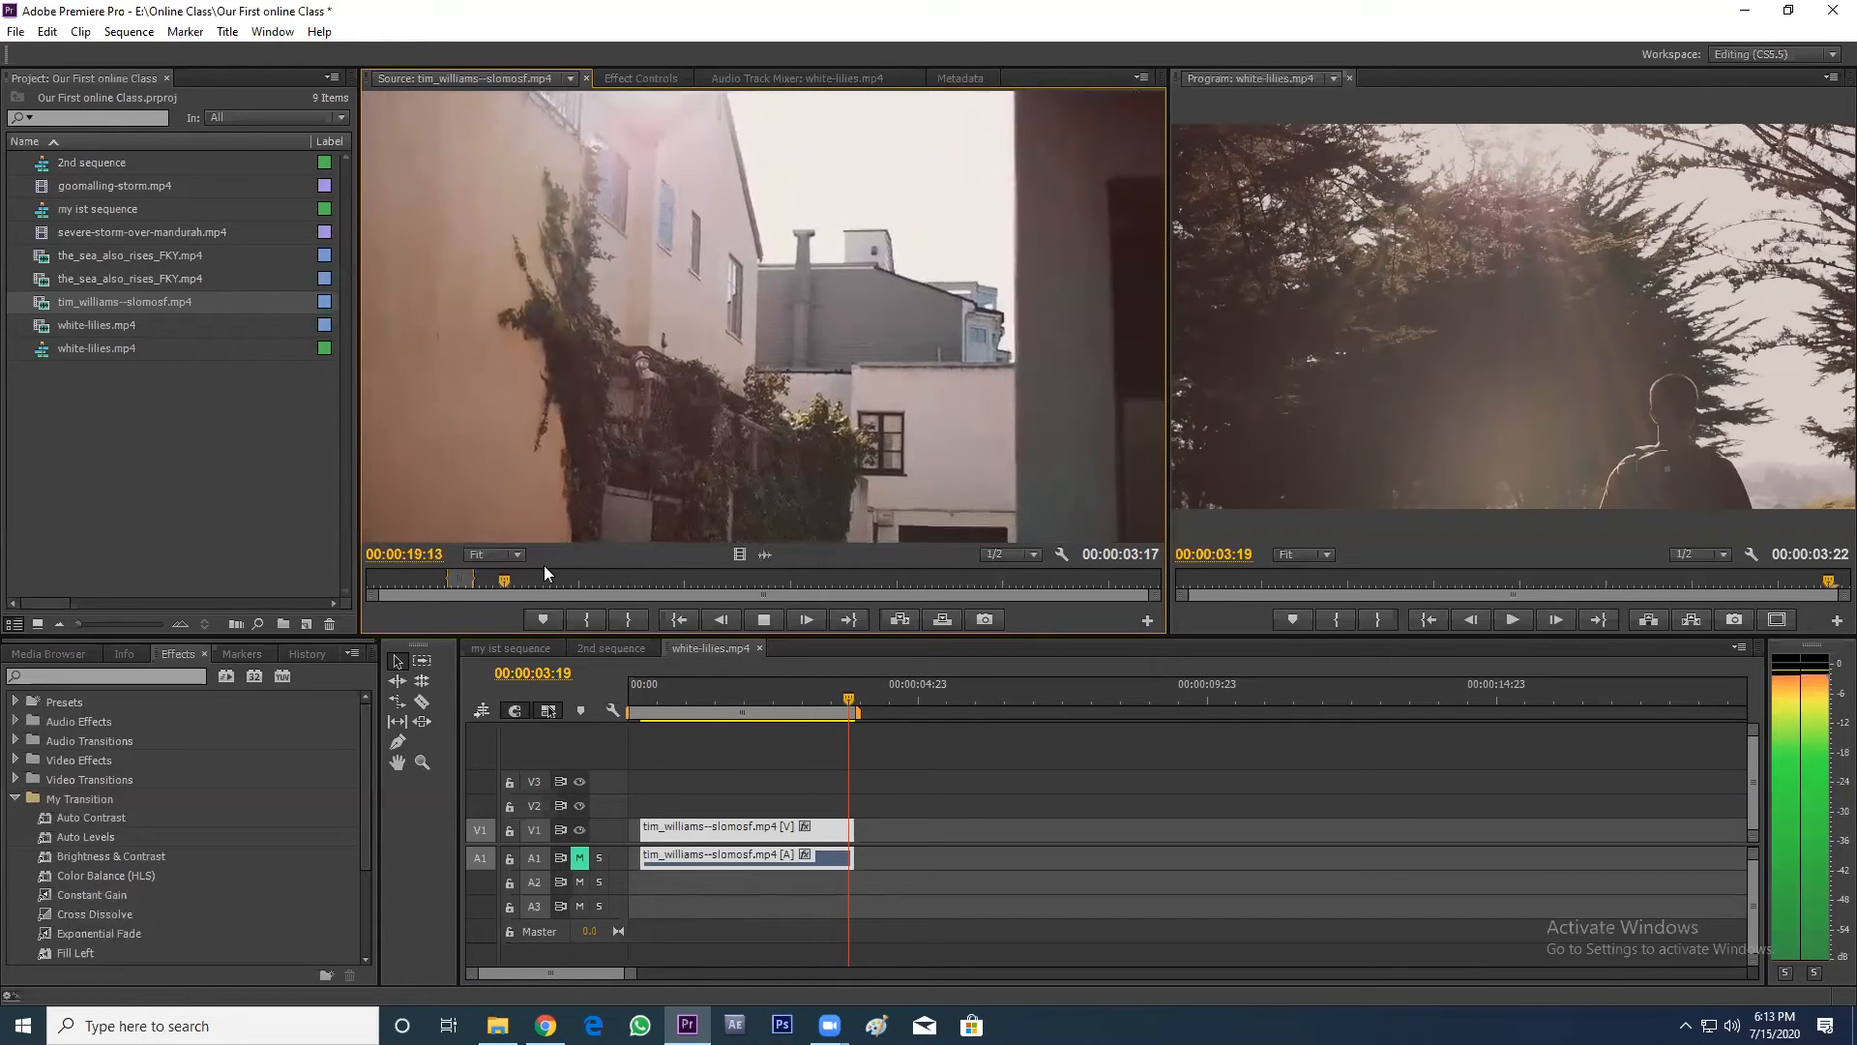
{"action": "key", "text": "space"}
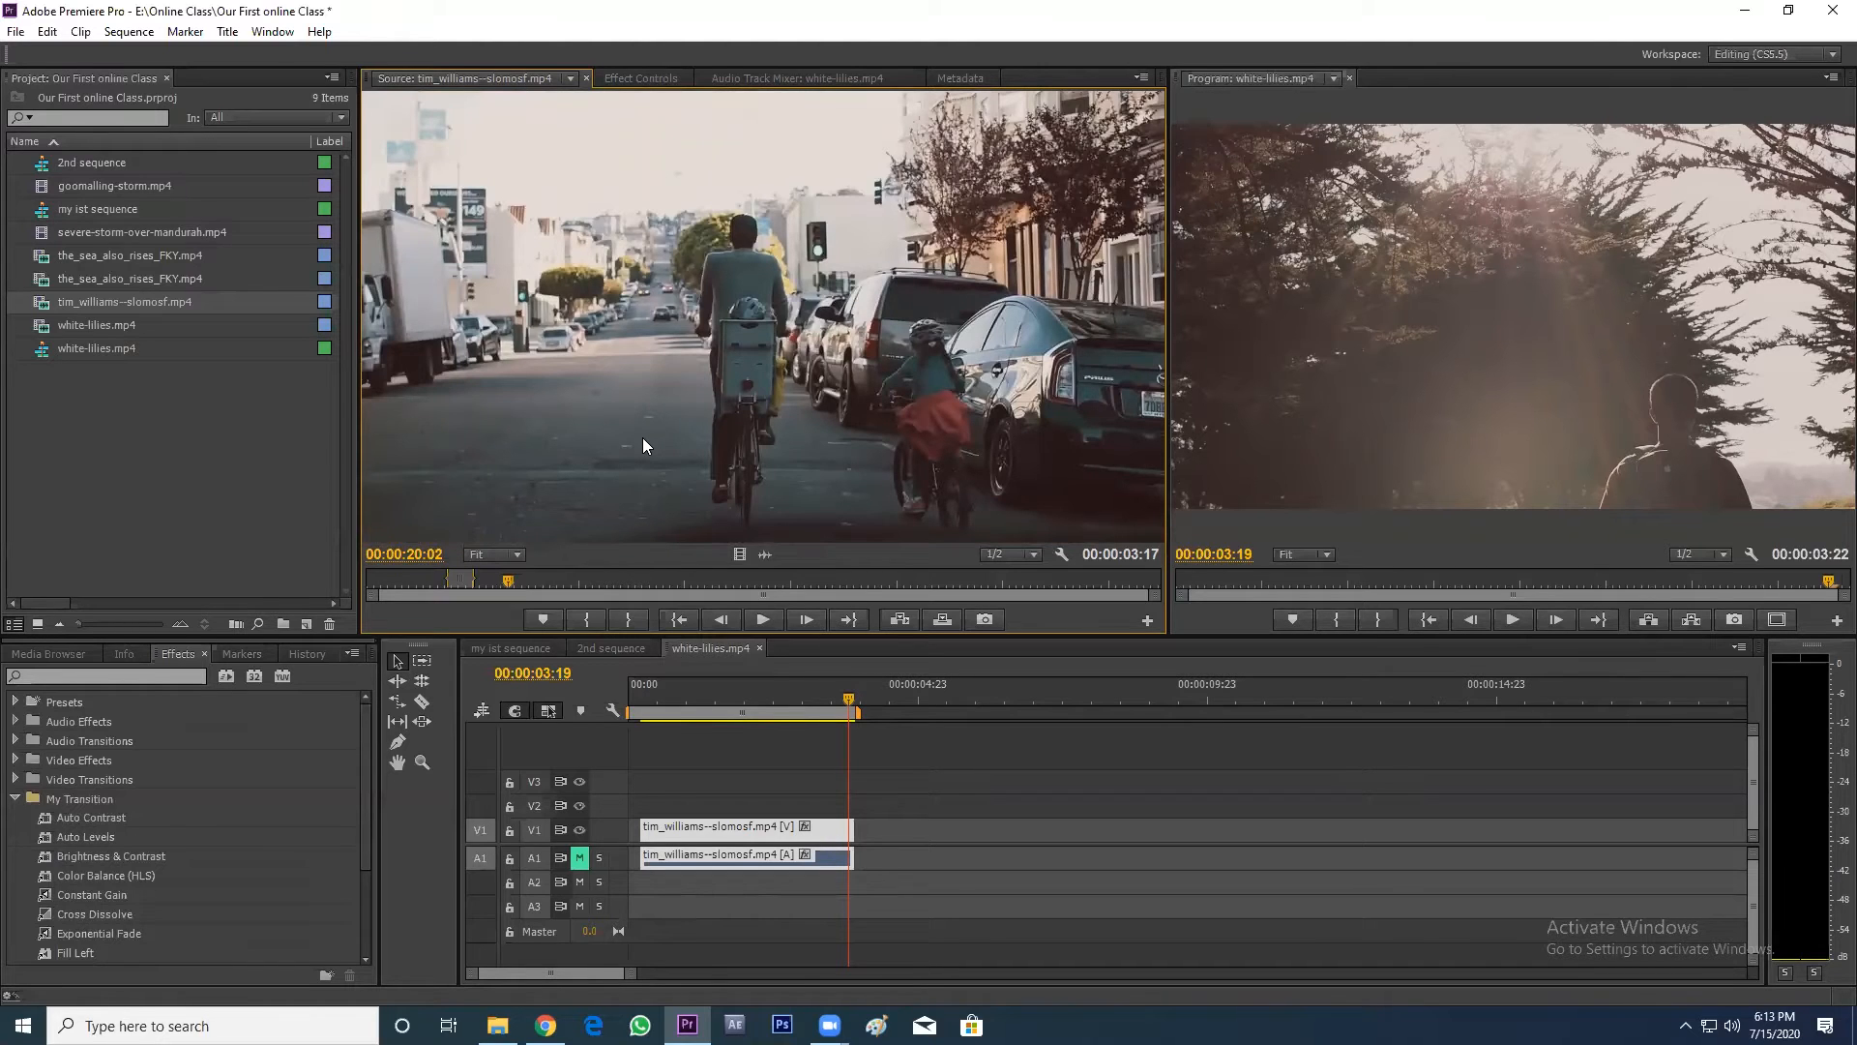
{"action": "key", "text": "ctrl+shift+x"}
- Set the source clip's Out point at 00:00:22:12, stepping back to just before the cyclists shot changes to the bay view
{"action": "key", "text": "space"}
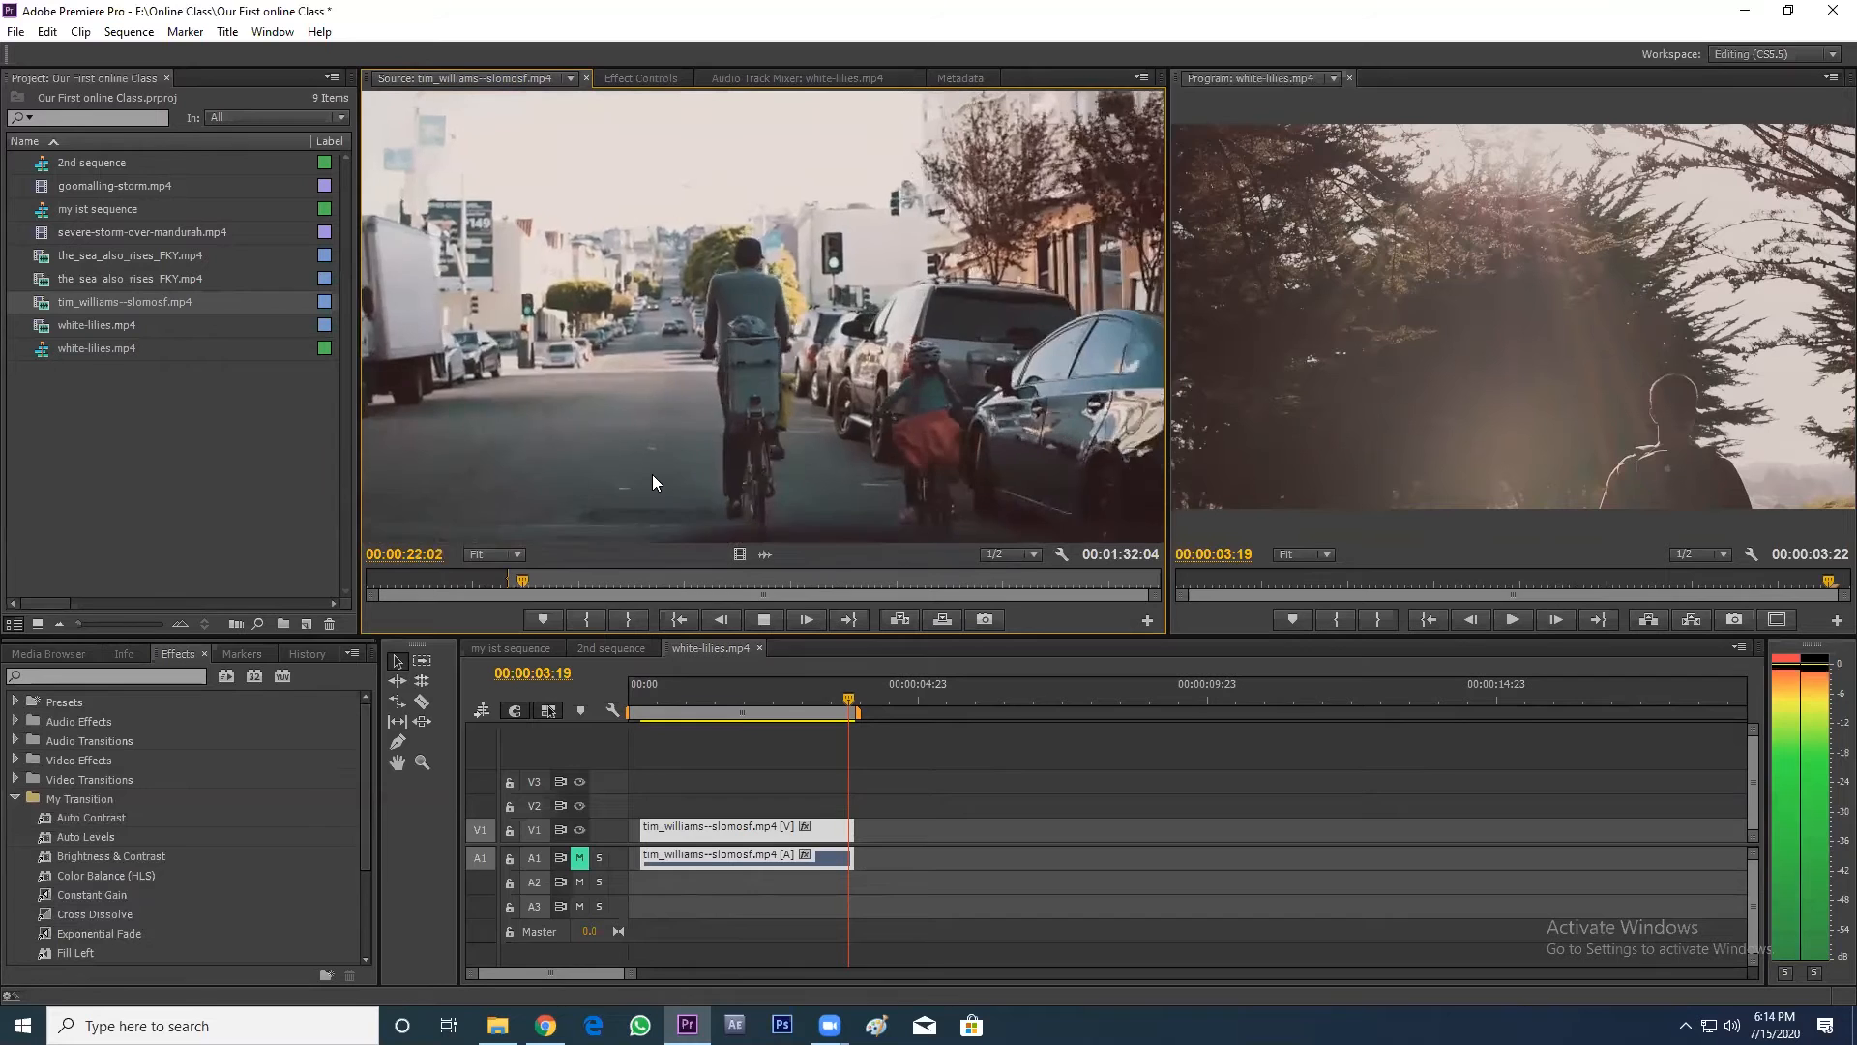
{"action": "key", "text": "space"}
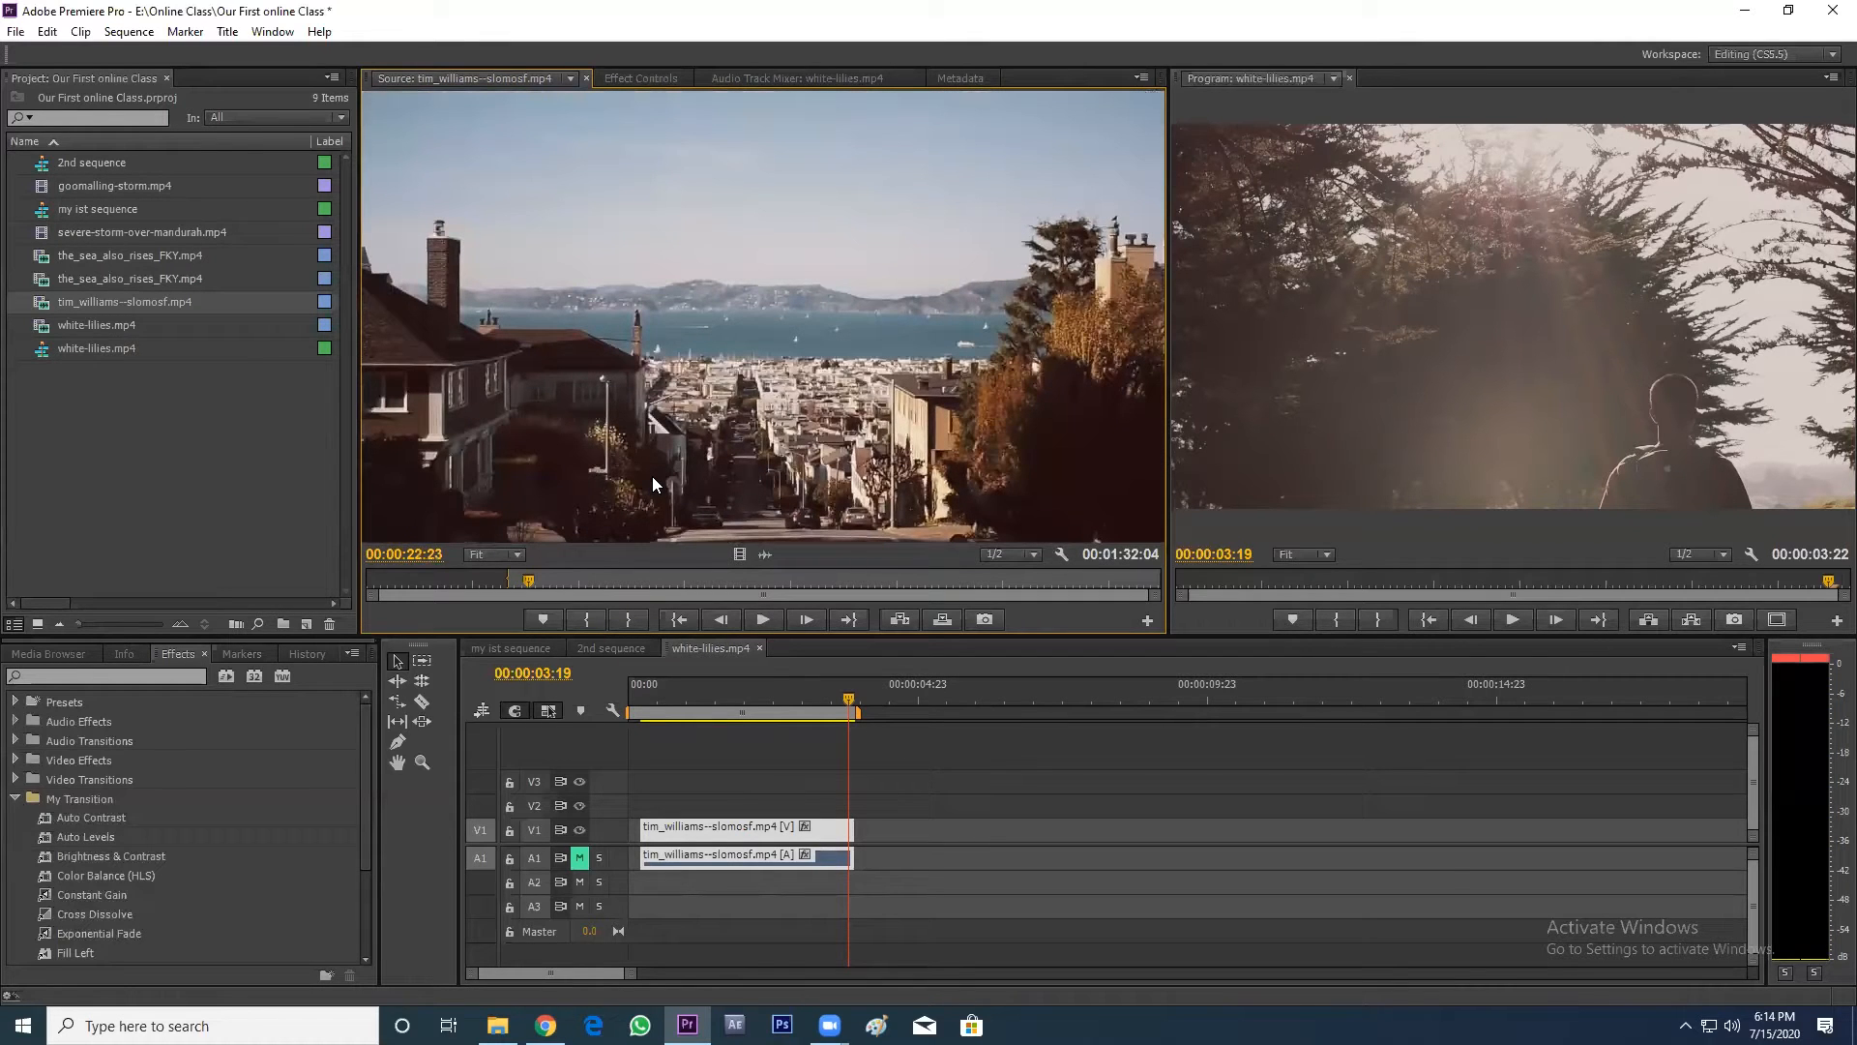
{"action": "key", "text": "Left"}
{"action": "key", "text": "Left"}
{"action": "key", "text": "Left"}
{"action": "key", "text": "Left"}
{"action": "key", "text": "Left"}
{"action": "key", "text": "Left"}
{"action": "key", "text": "Left"}
{"action": "key", "text": "Left"}
{"action": "key", "text": "Left"}
{"action": "key", "text": "Left"}
{"action": "key", "text": "Left"}
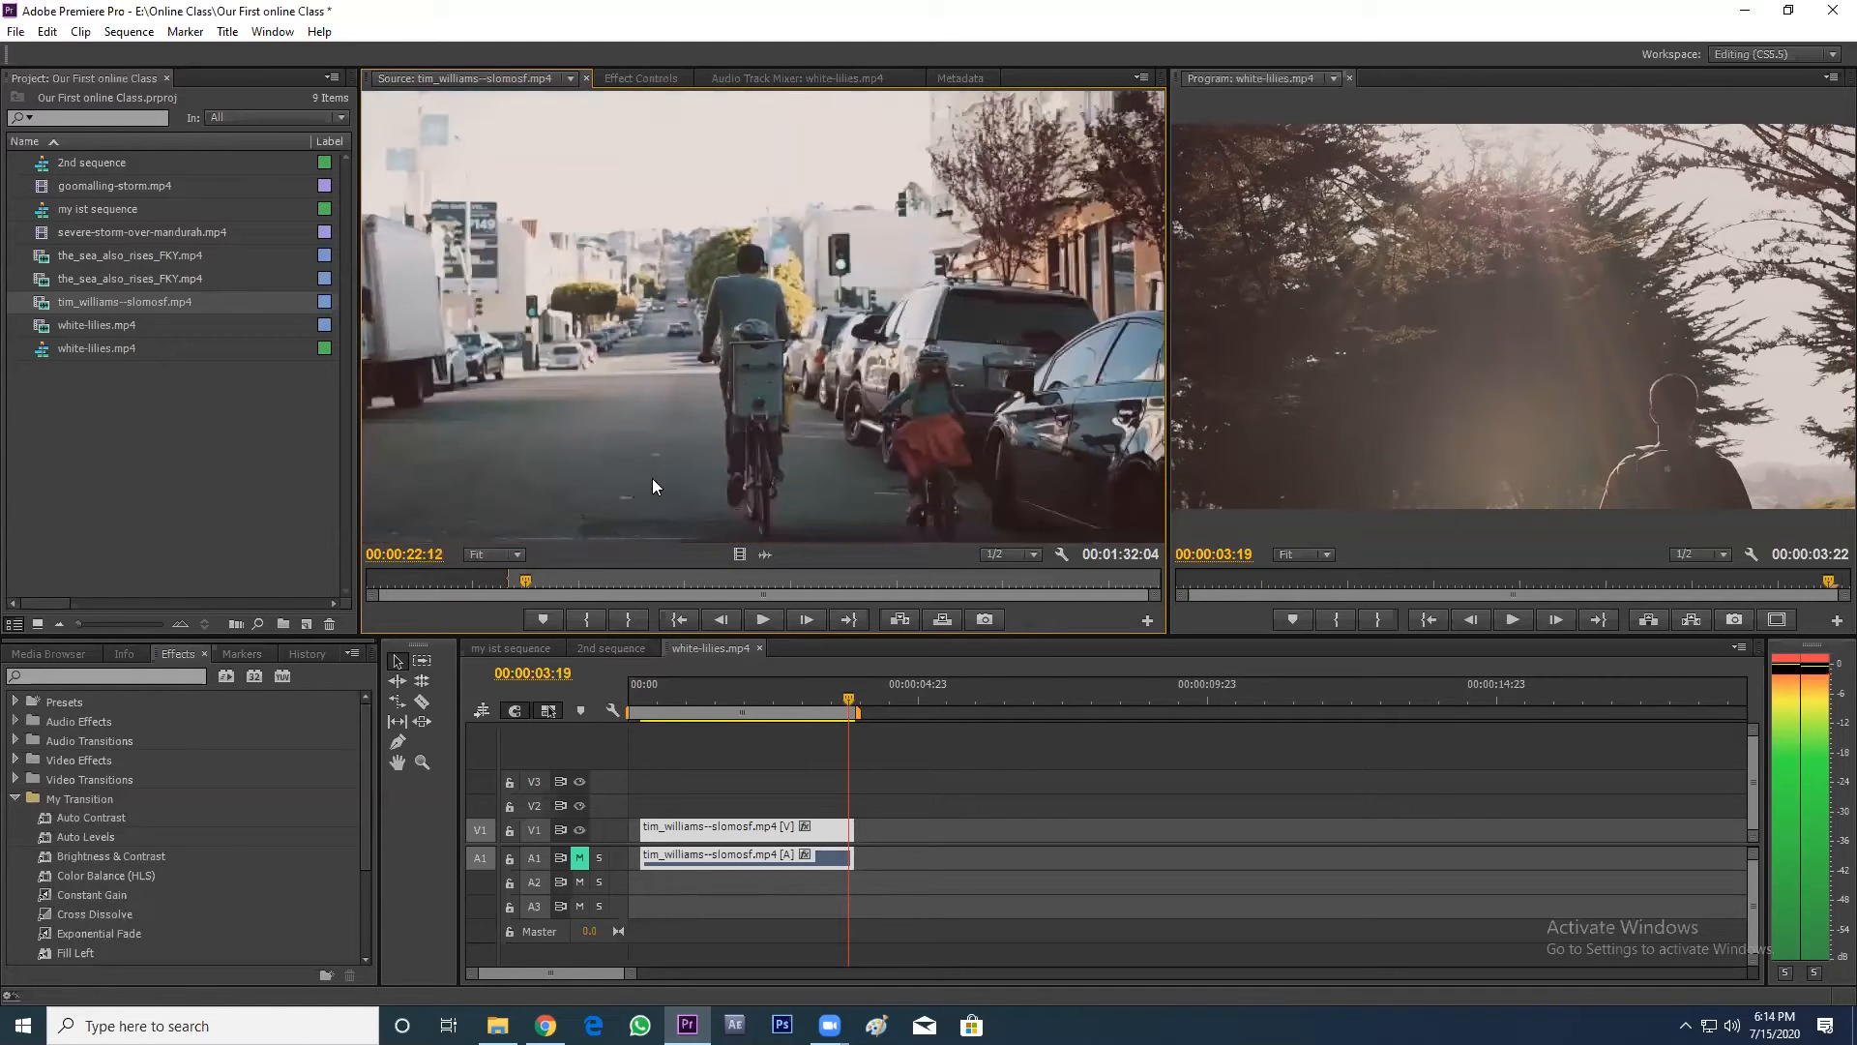
{"action": "key", "text": "o"}
- Place the cyclists segment directly after the first clip on V1 and A1, and play the sequence from near its start
{"action": "left_click_drag", "start_coordinate": [739, 556], "coordinate": [886, 825]}
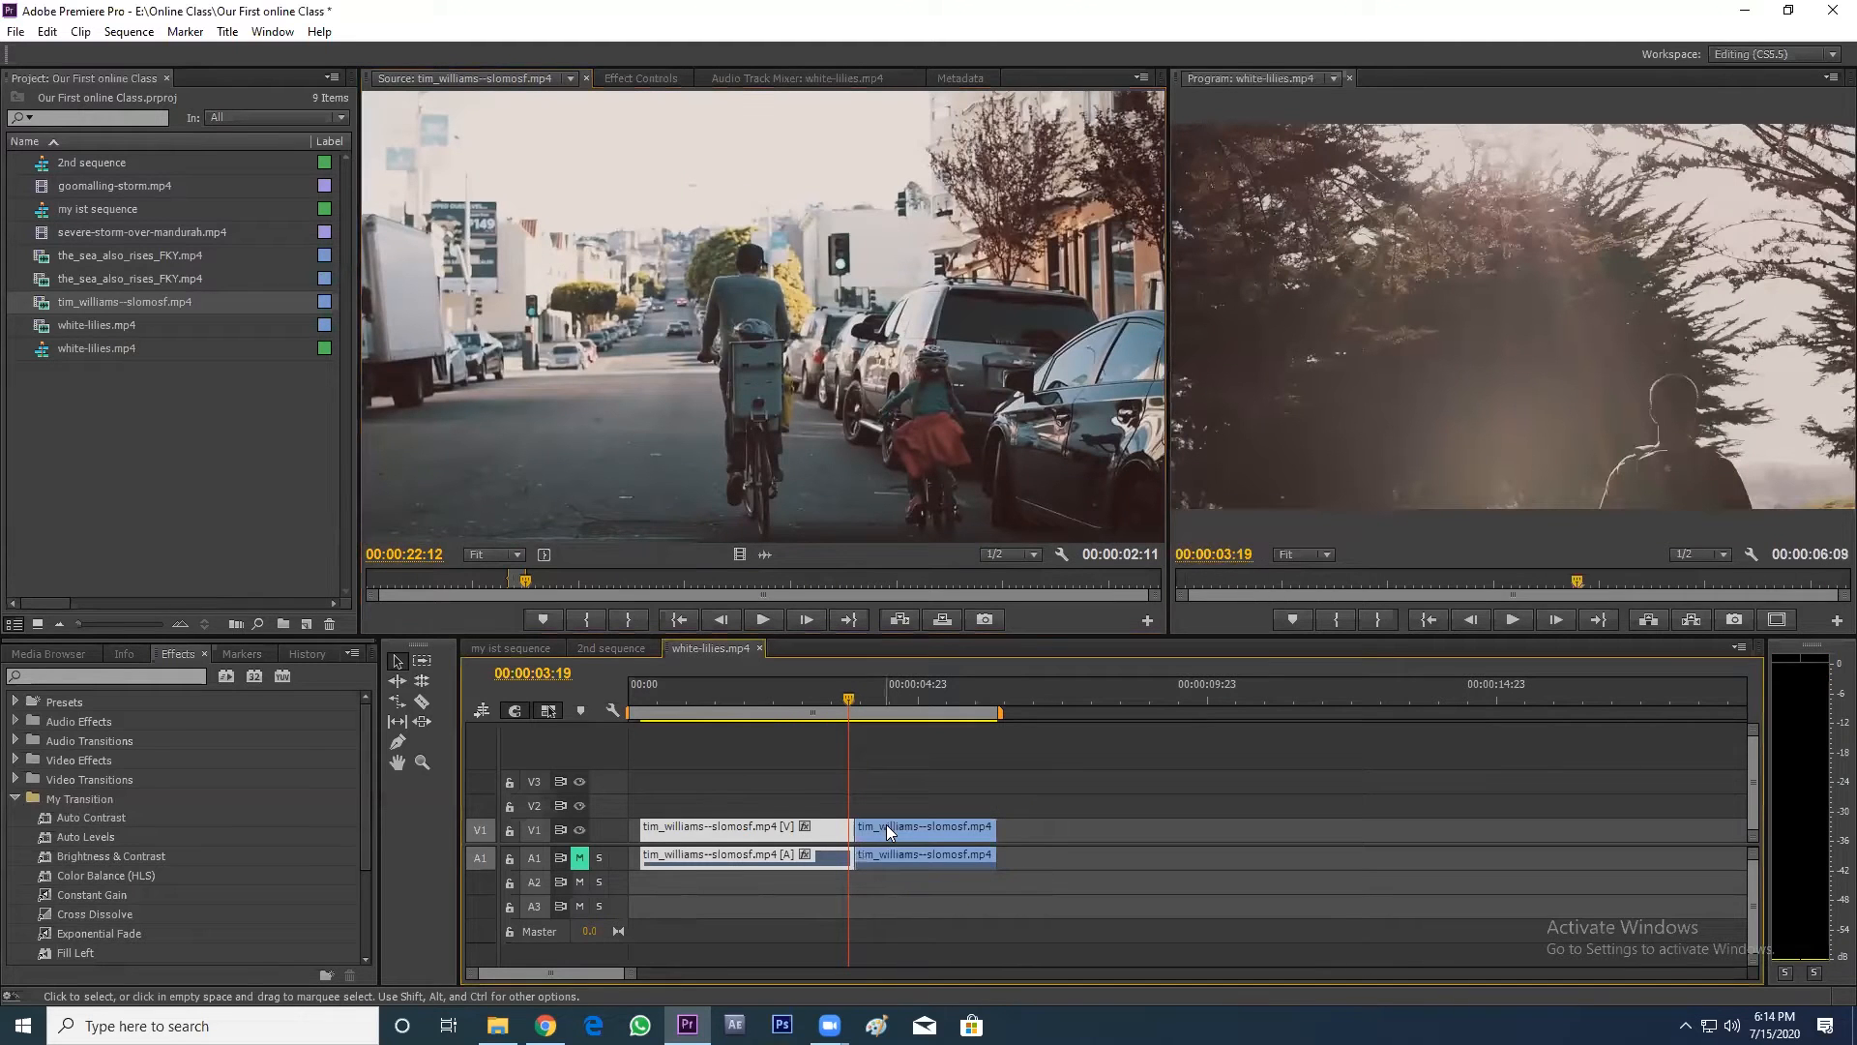
{"action": "left_click", "coordinate": [647, 711]}
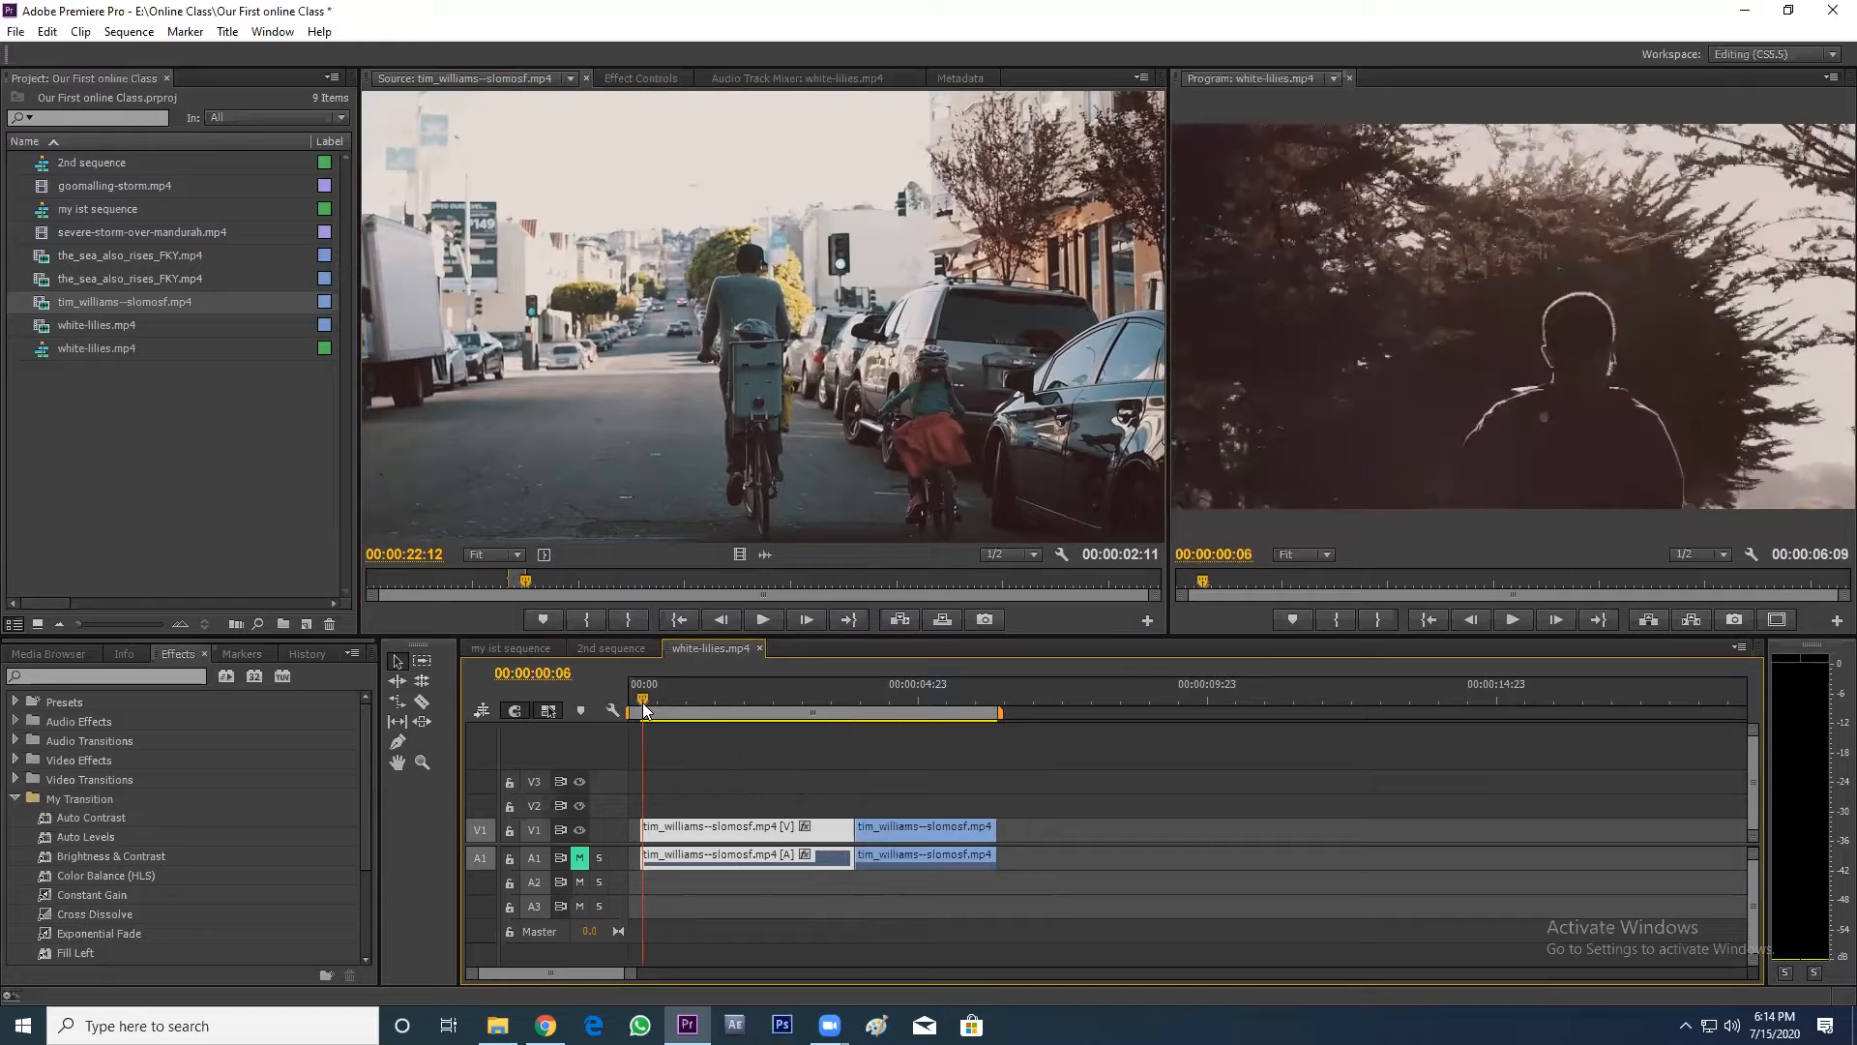
{"action": "key", "text": "space"}
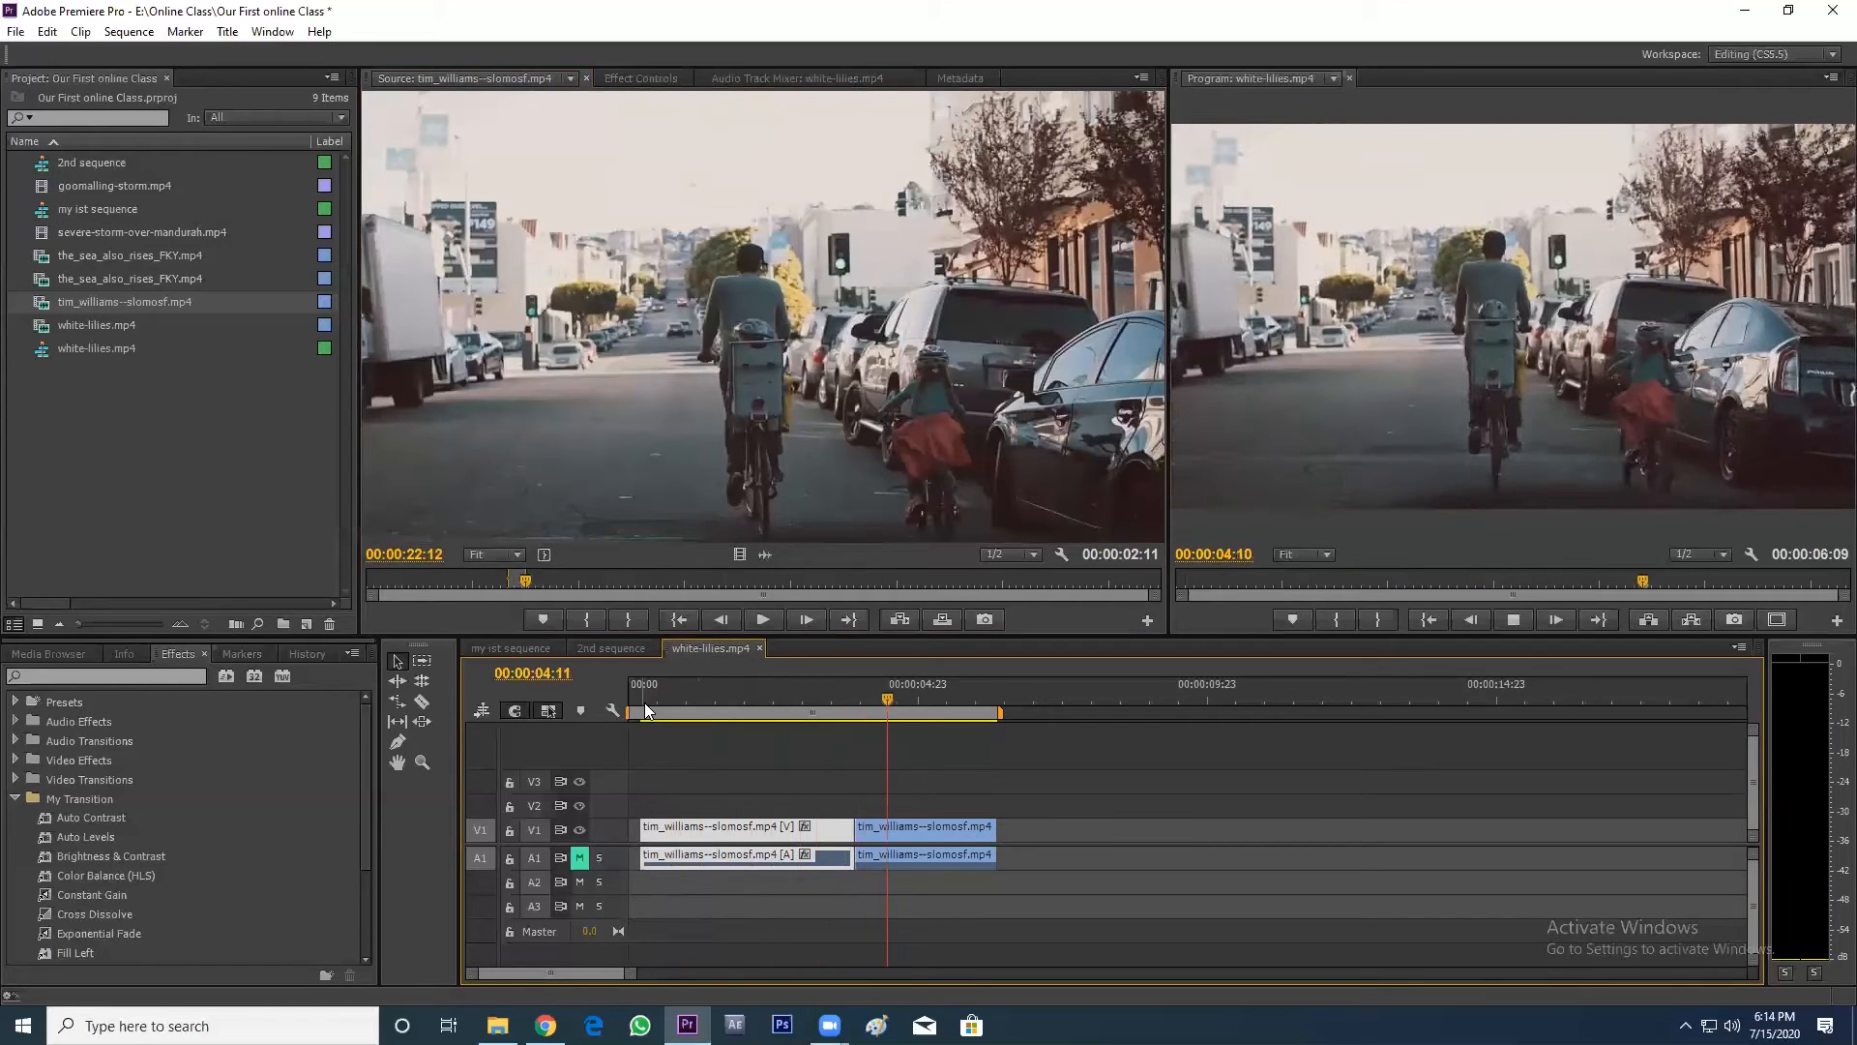
{"action": "key", "text": "space"}
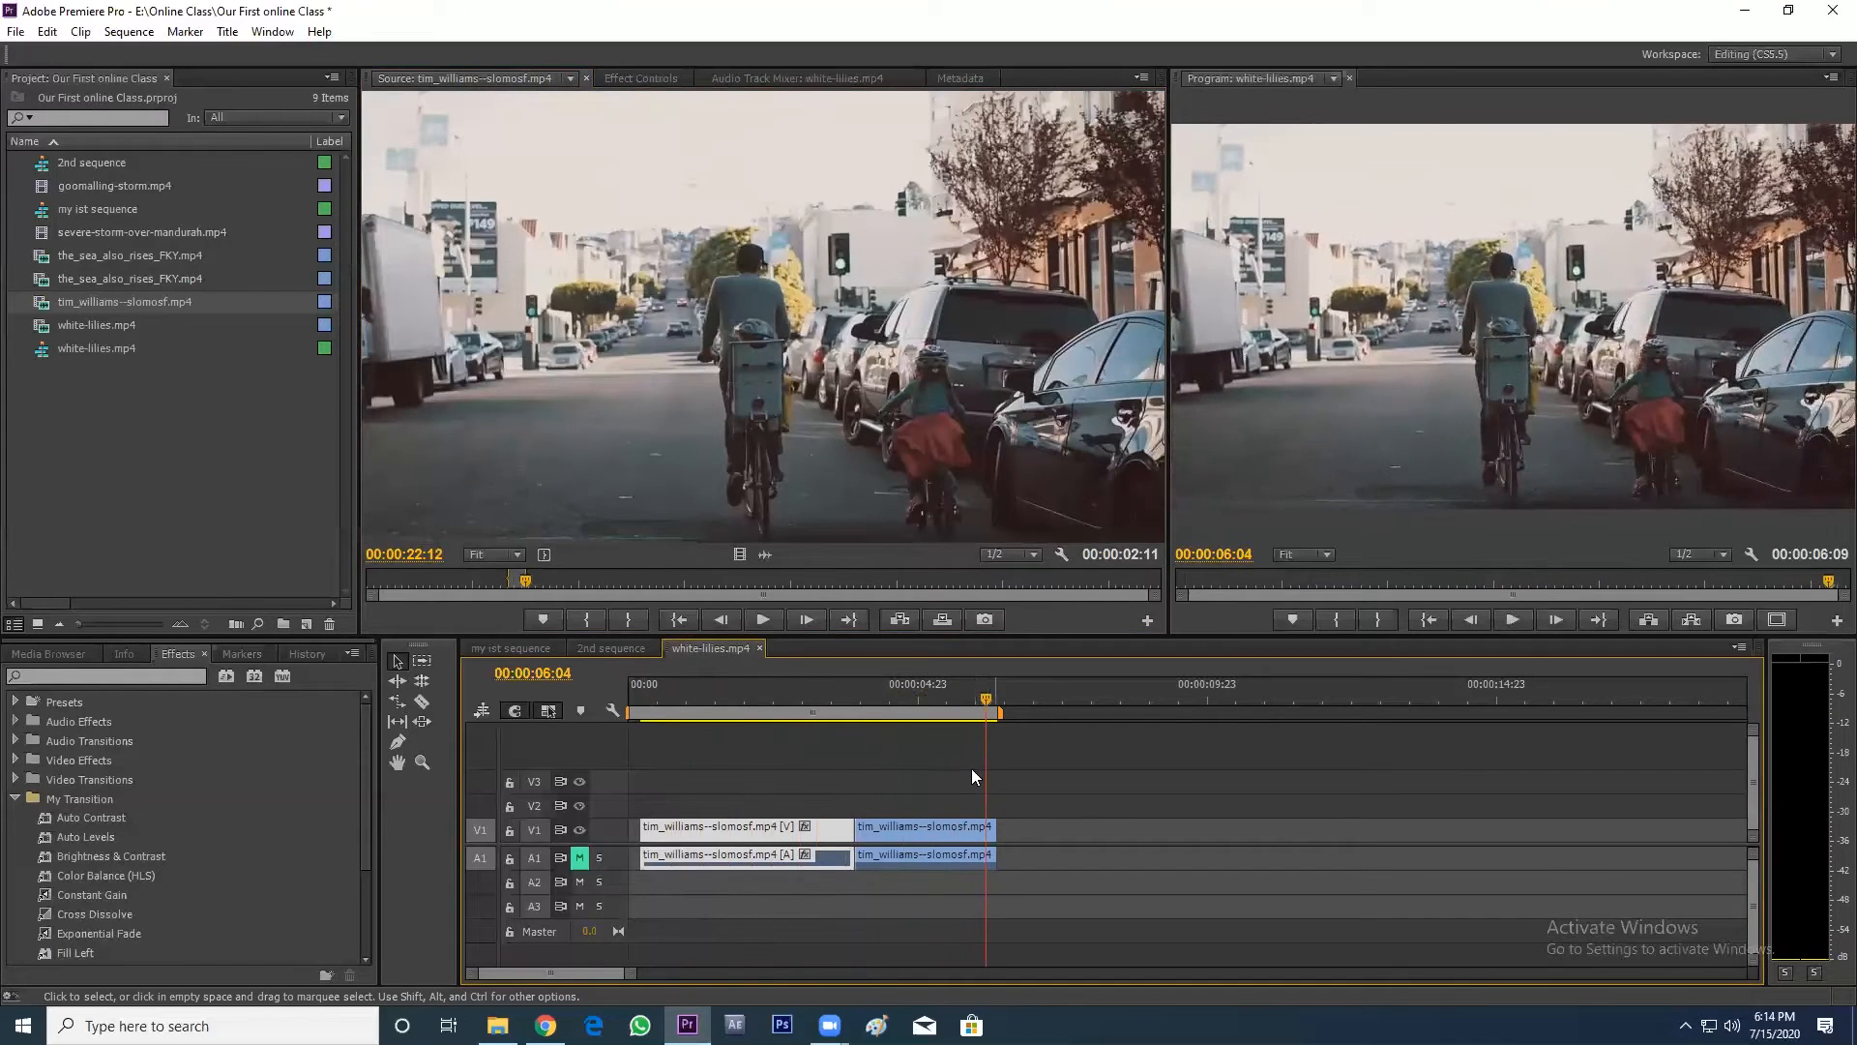
- Set a new source In point at 00:00:26:09, in the shot of people on the hilltop street, and play onward from it
{"action": "left_click", "coordinate": [687, 524]}
{"action": "key", "text": "space"}
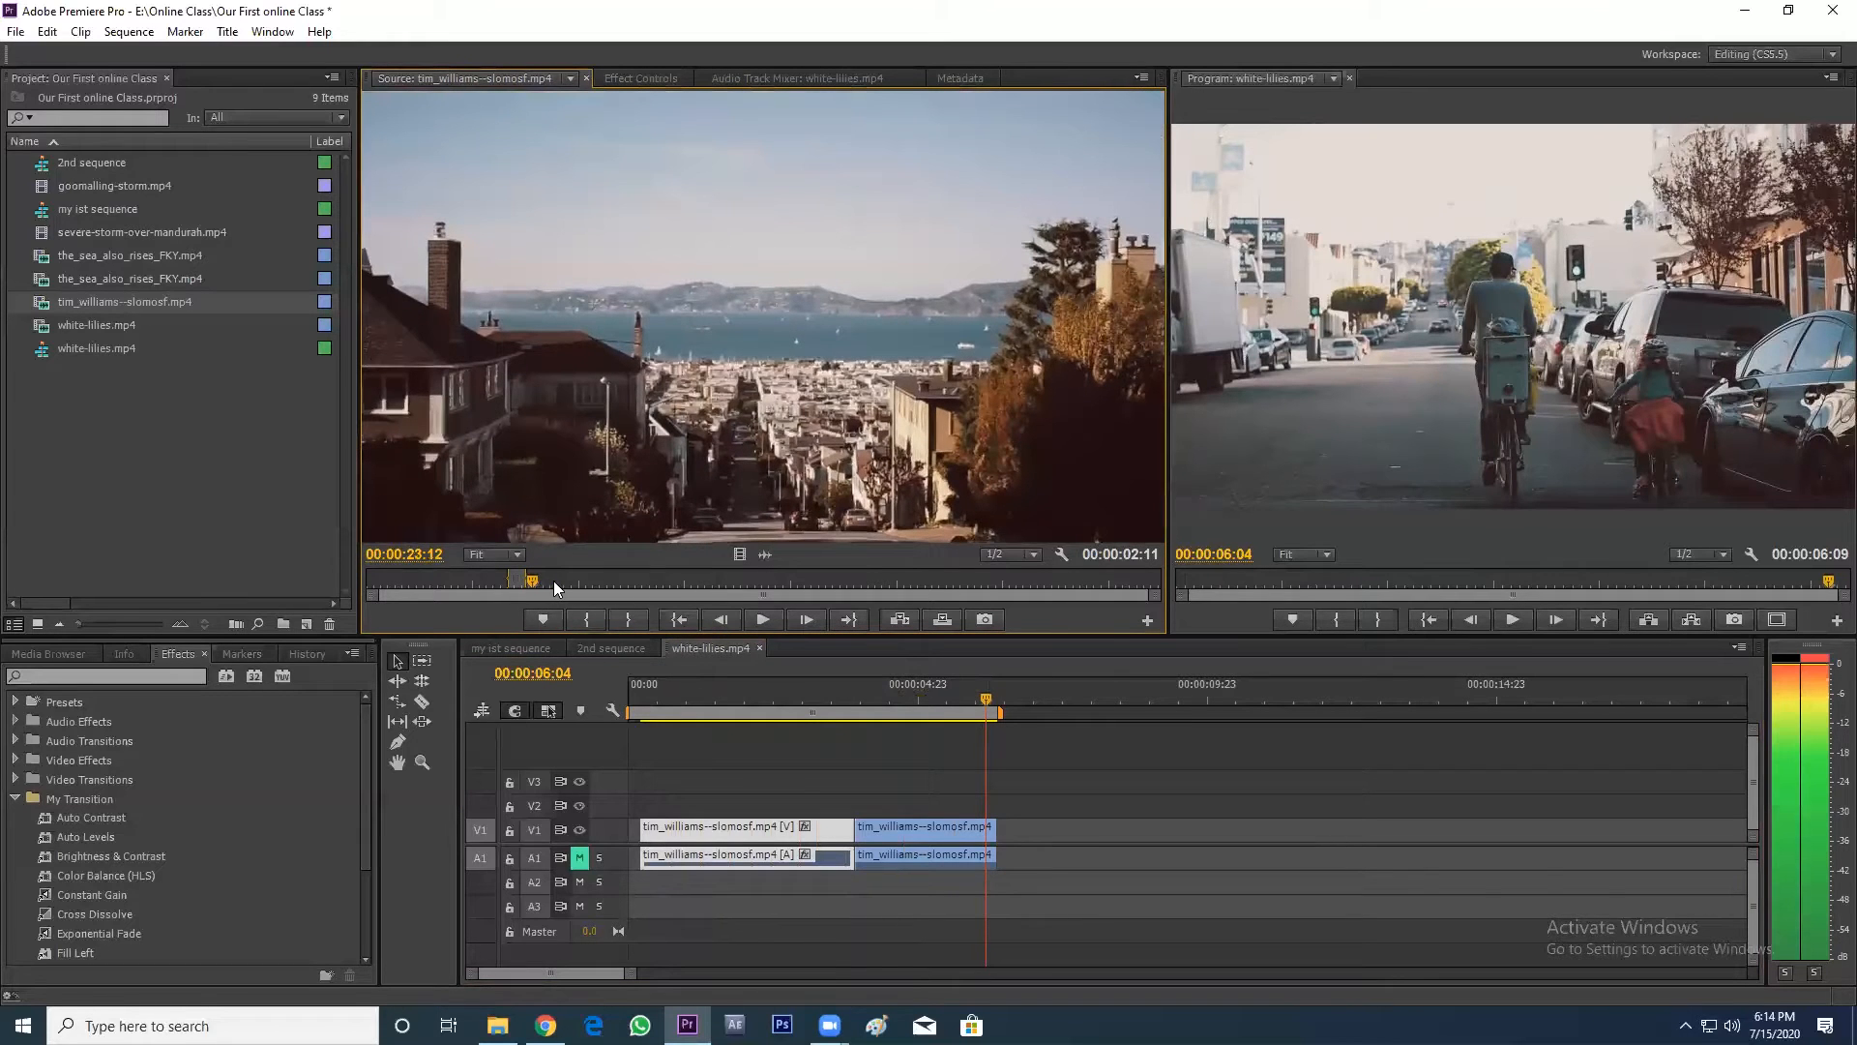
{"action": "left_click", "coordinate": [554, 581]}
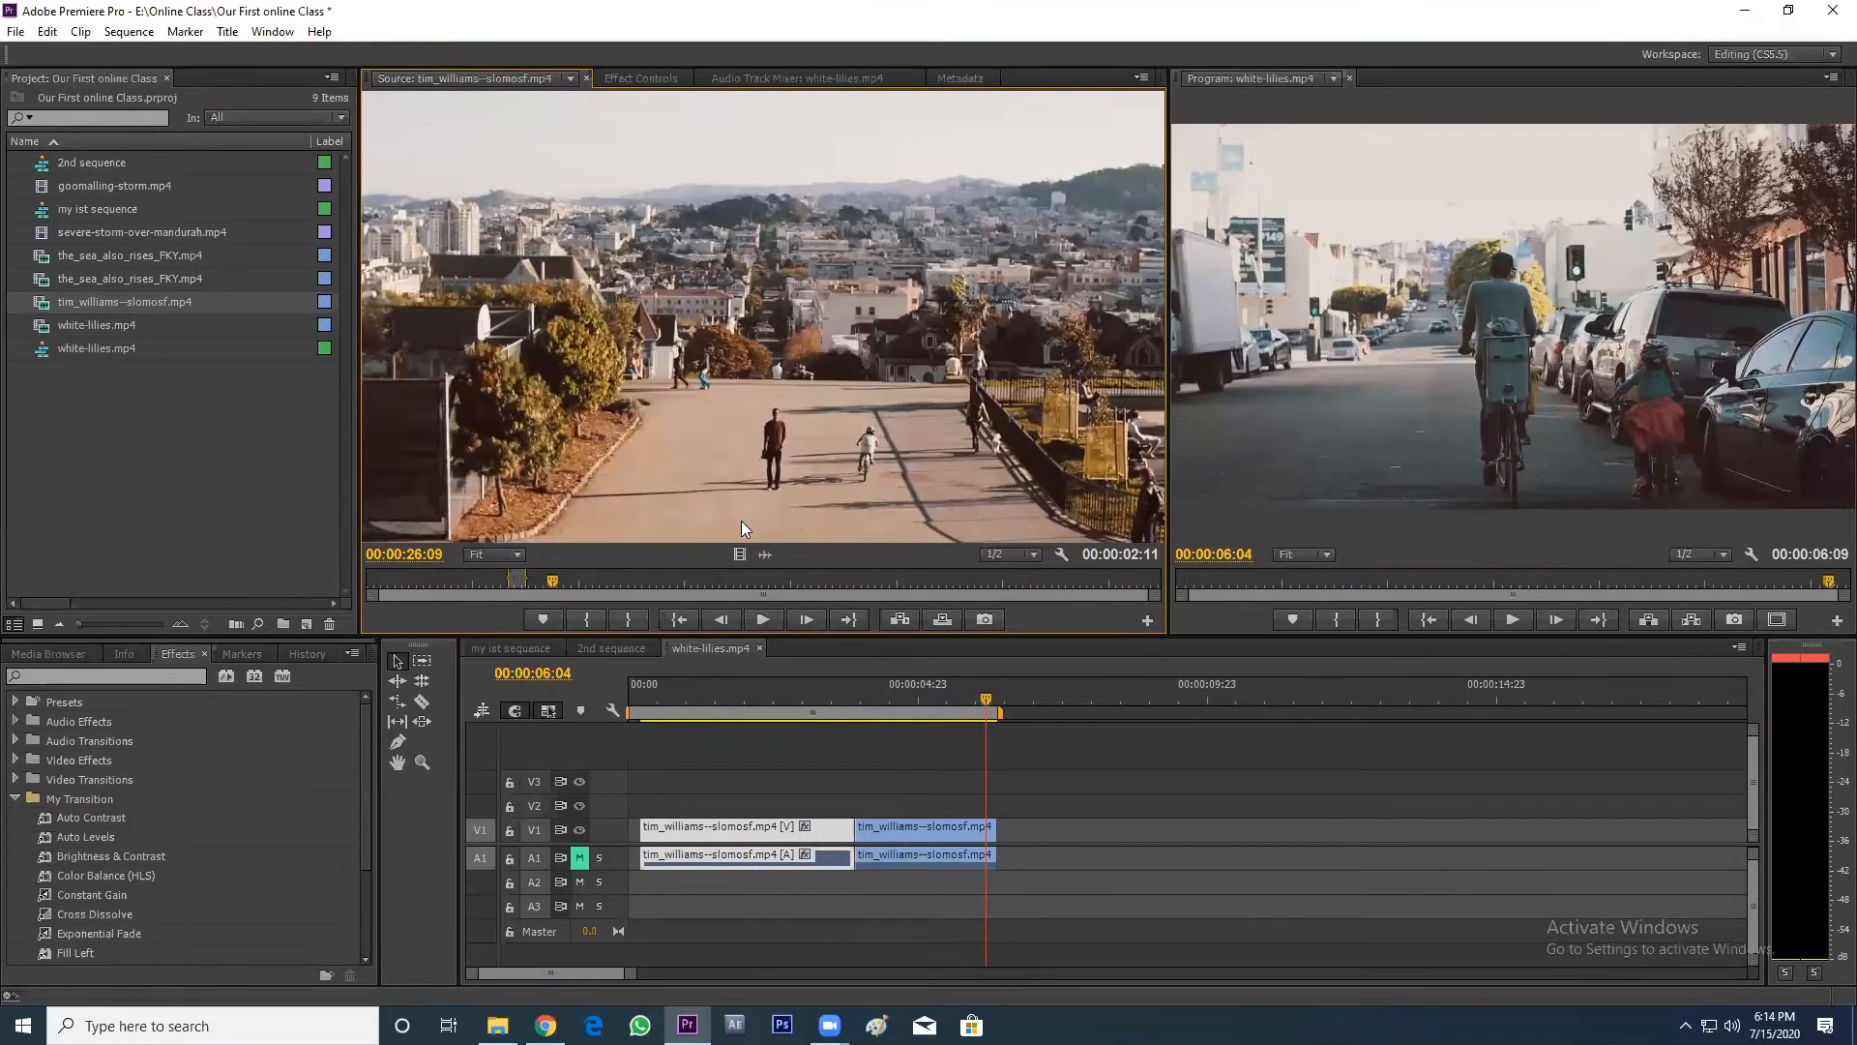
{"action": "key", "text": "space"}
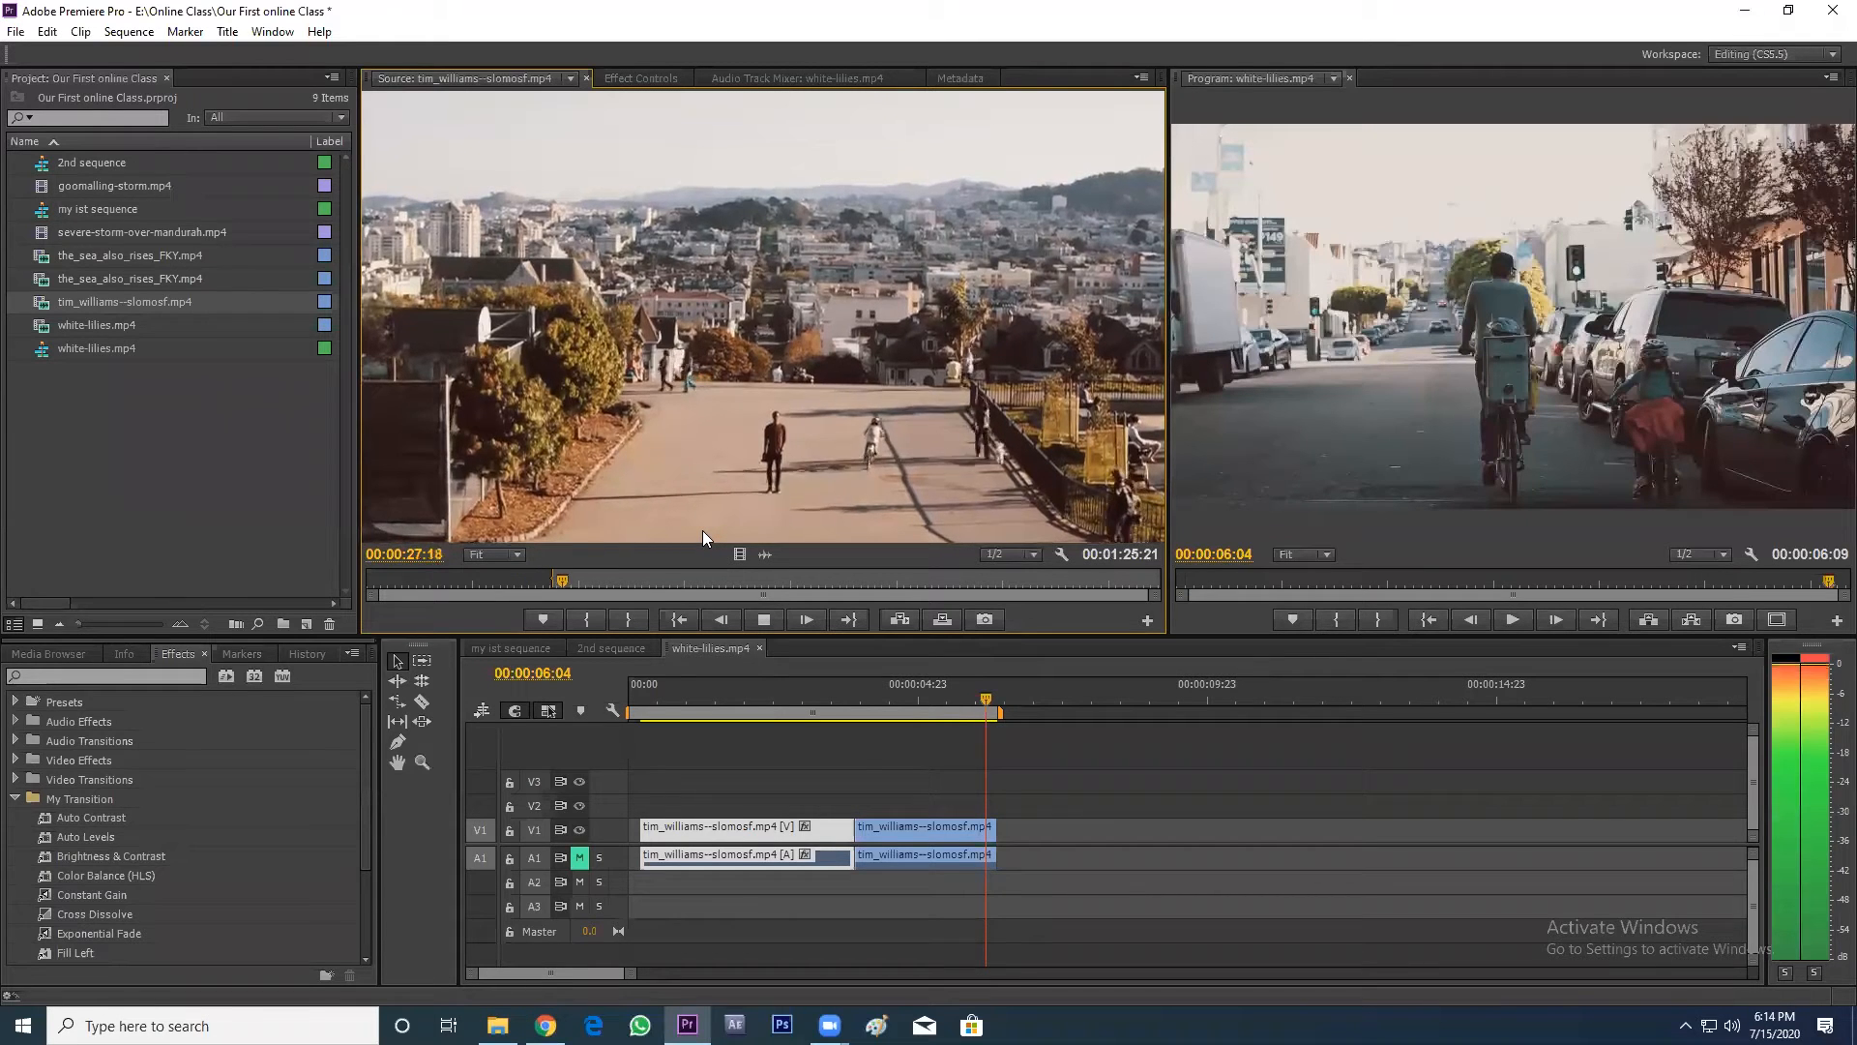
{"action": "key", "text": "space"}
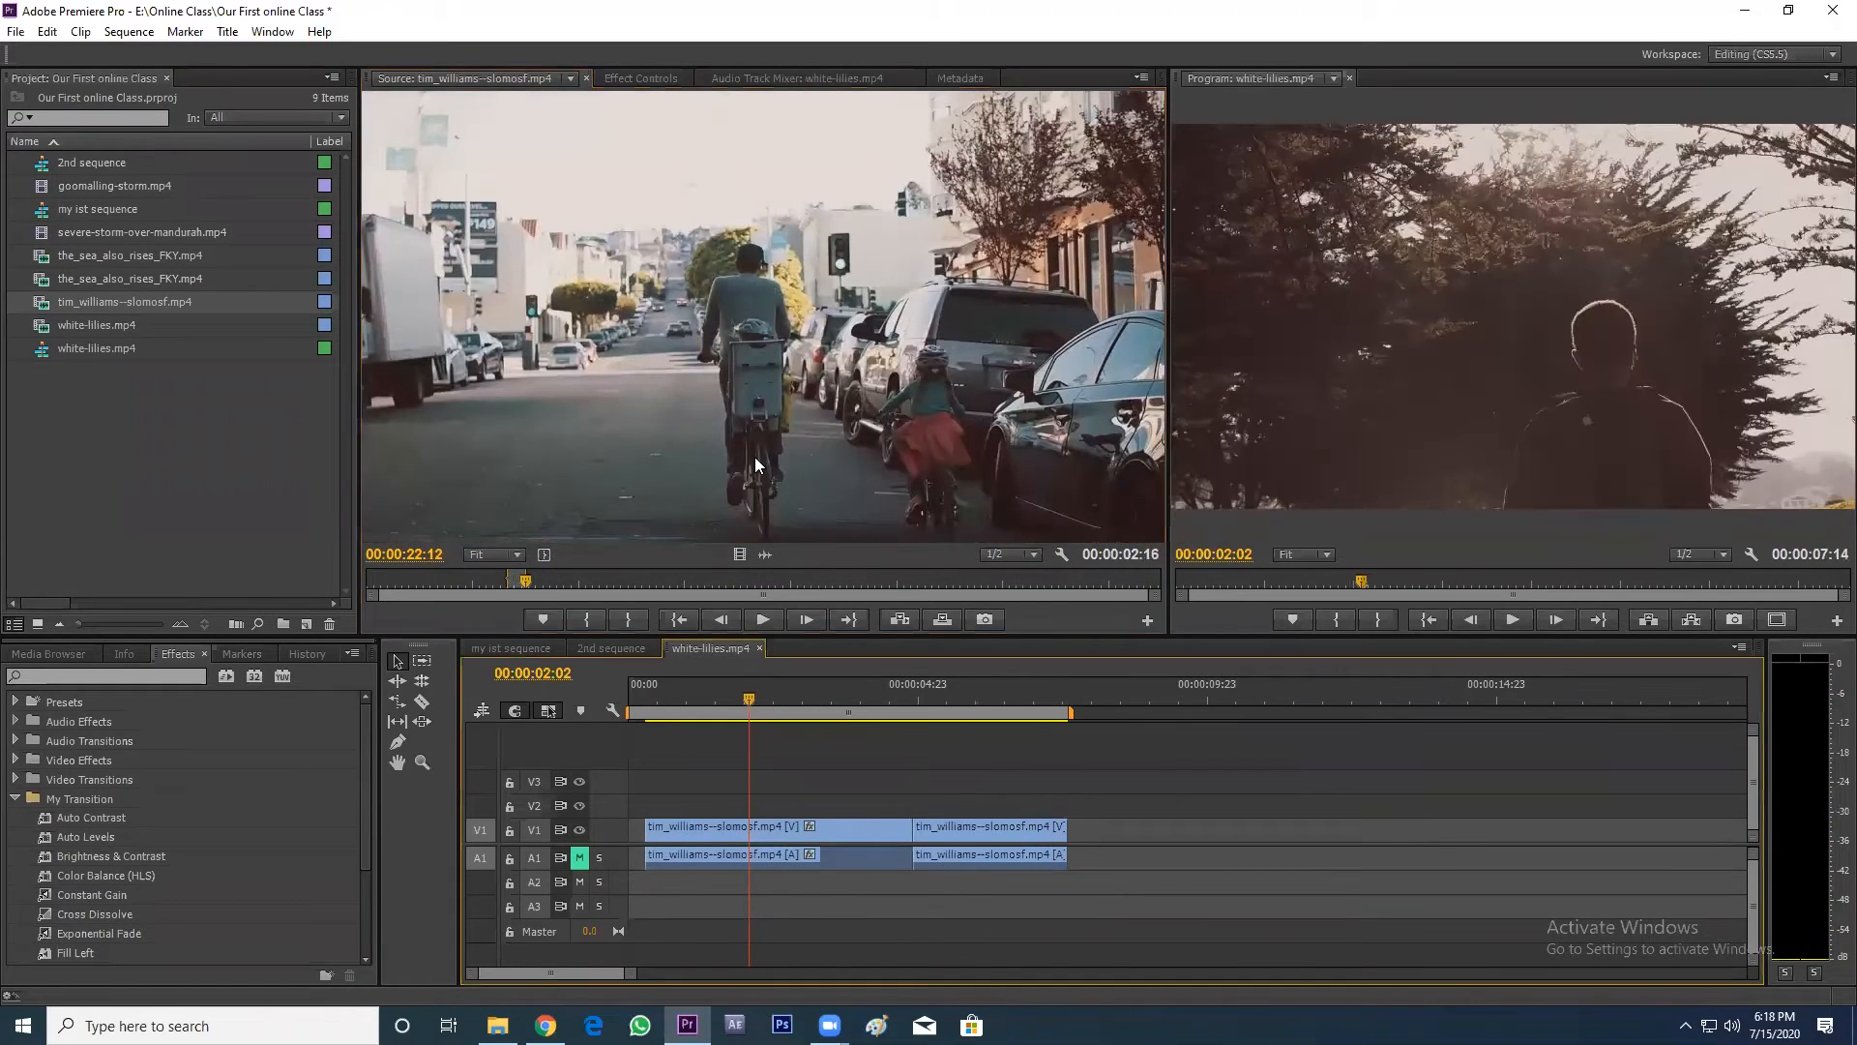
- Play the source clip past the bay view and set an In point at 00:00:24:23 in the silhouetted park shot
{"action": "left_click", "coordinate": [755, 456]}
{"action": "key", "text": "space"}
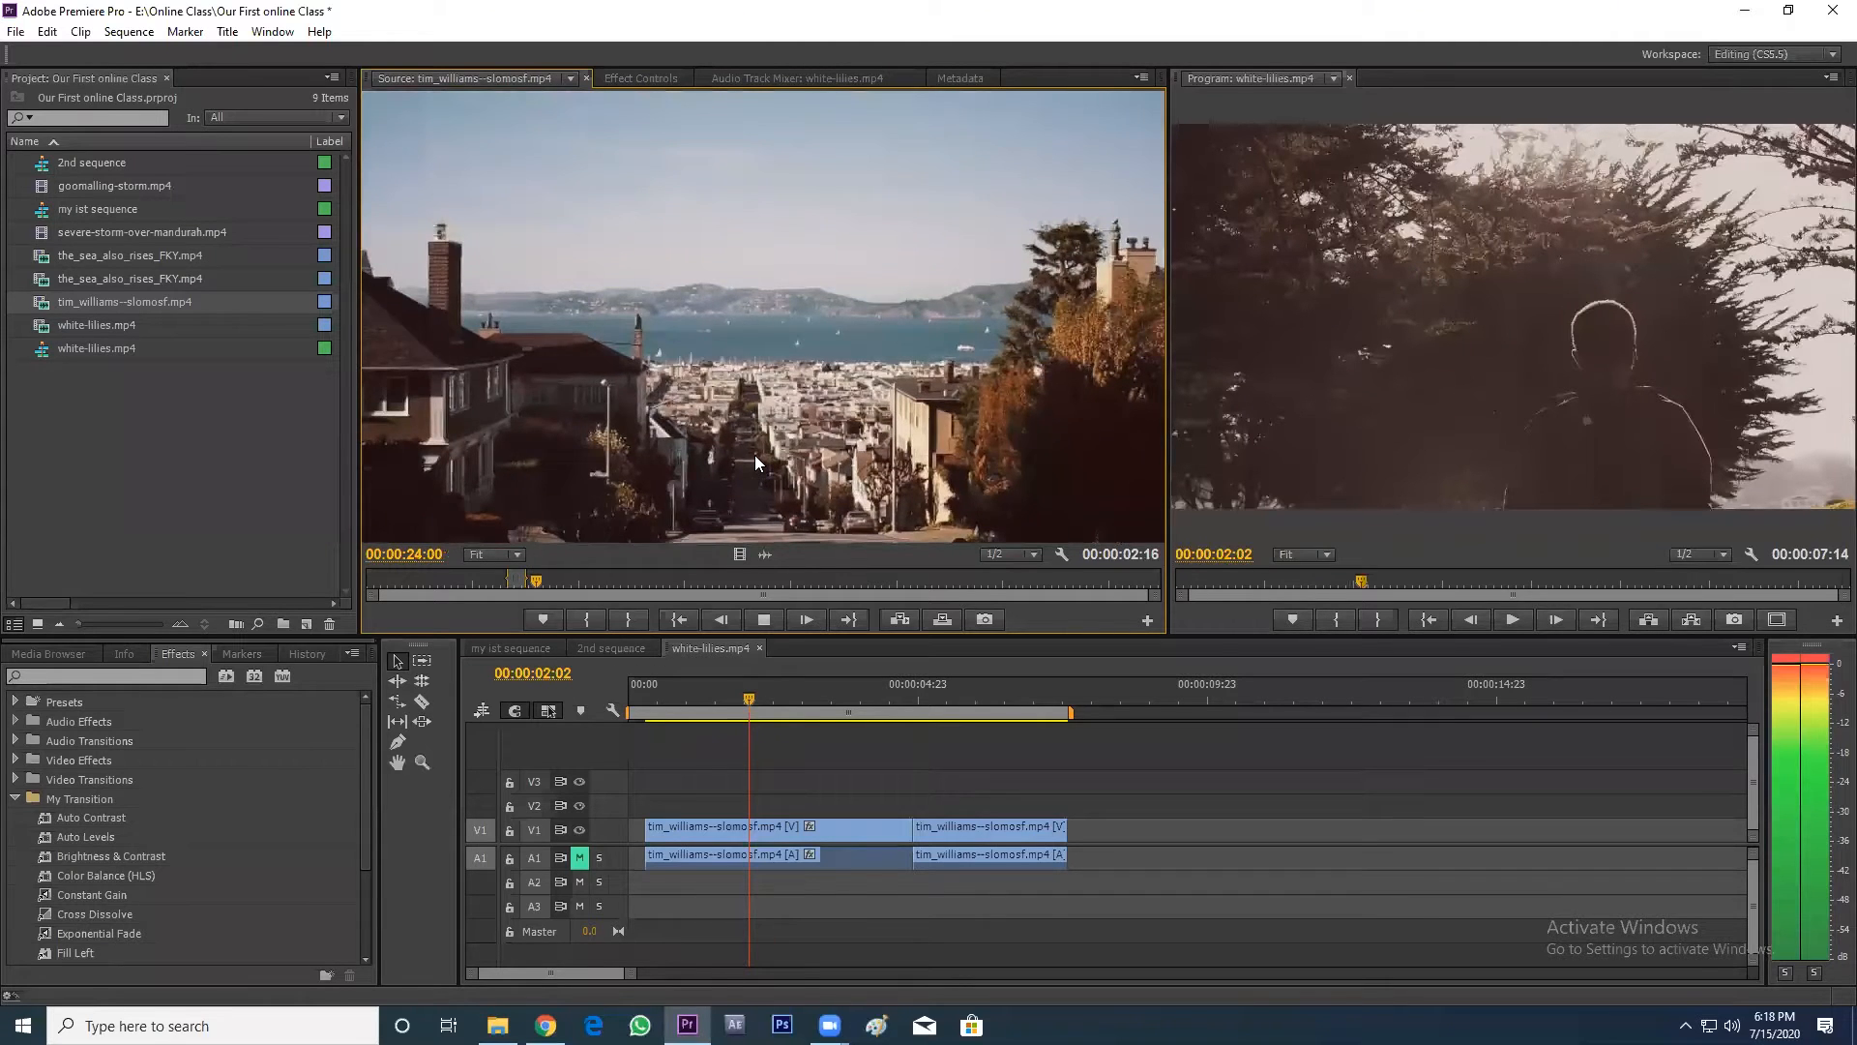
{"action": "key", "text": "space"}
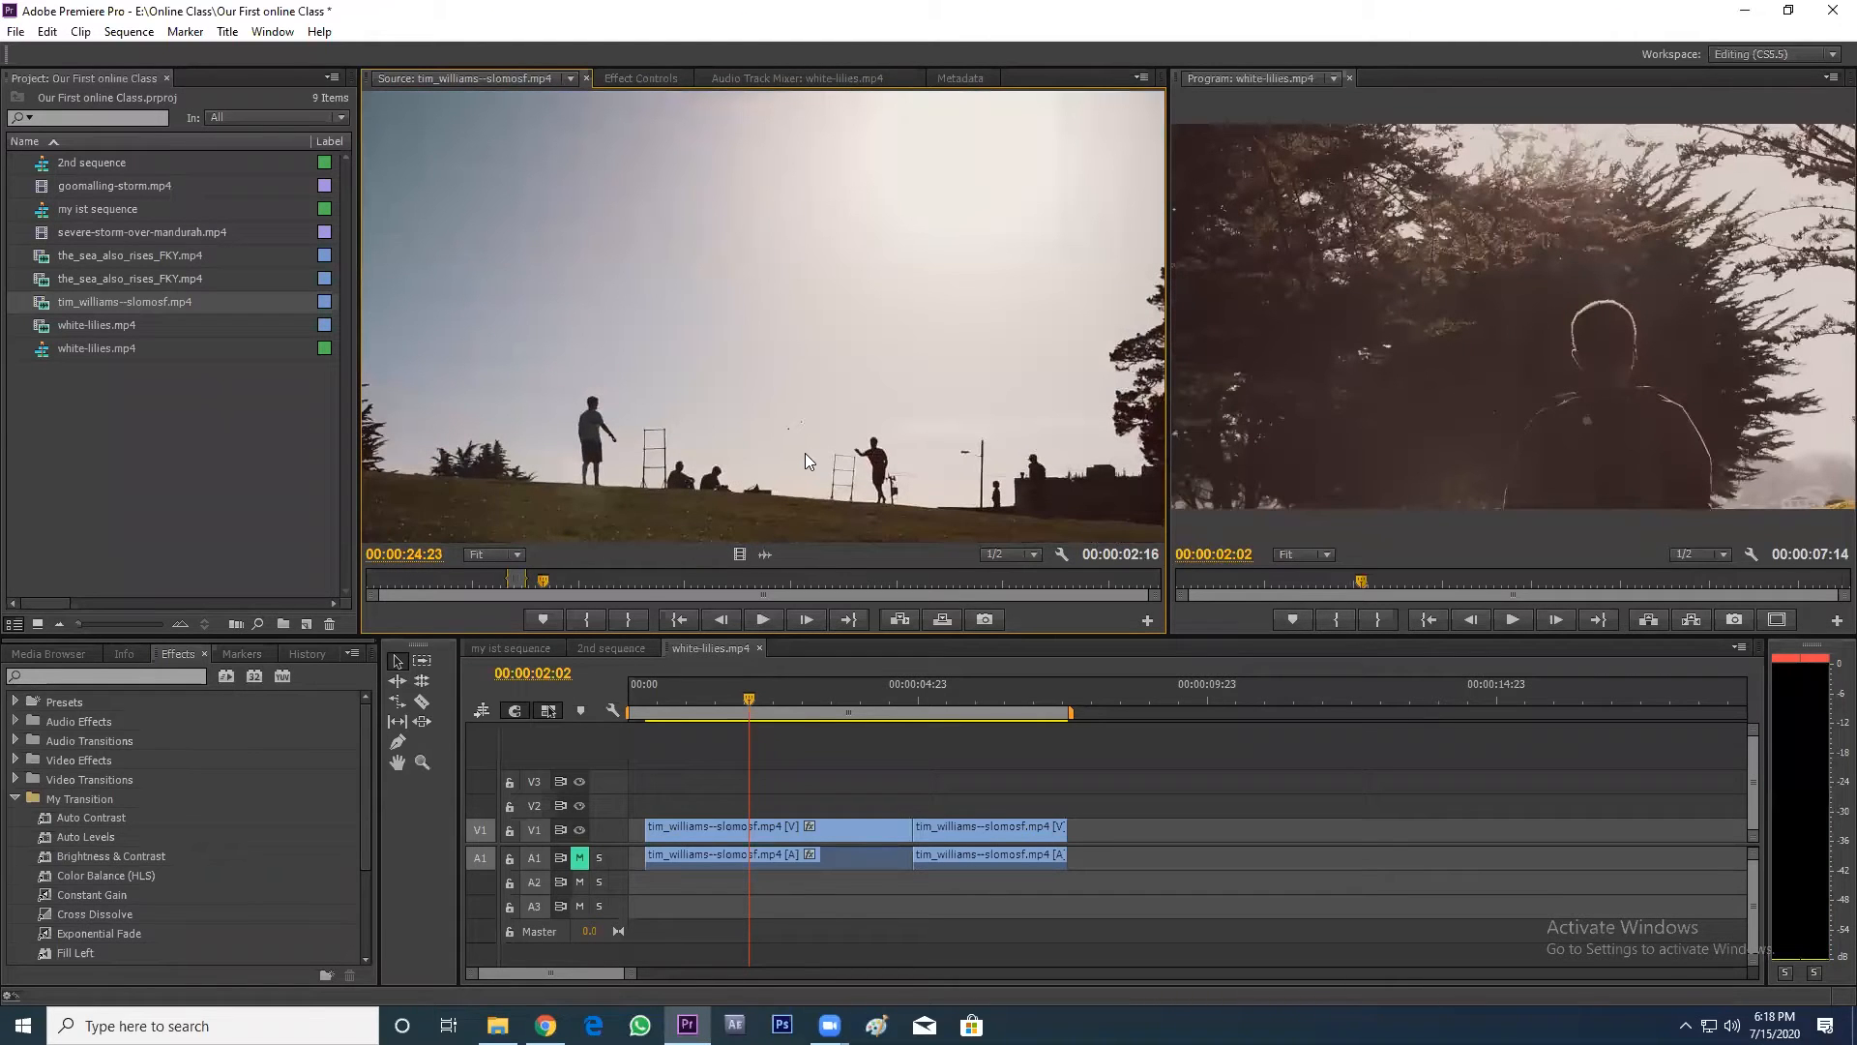
{"action": "left_click", "coordinate": [587, 623]}
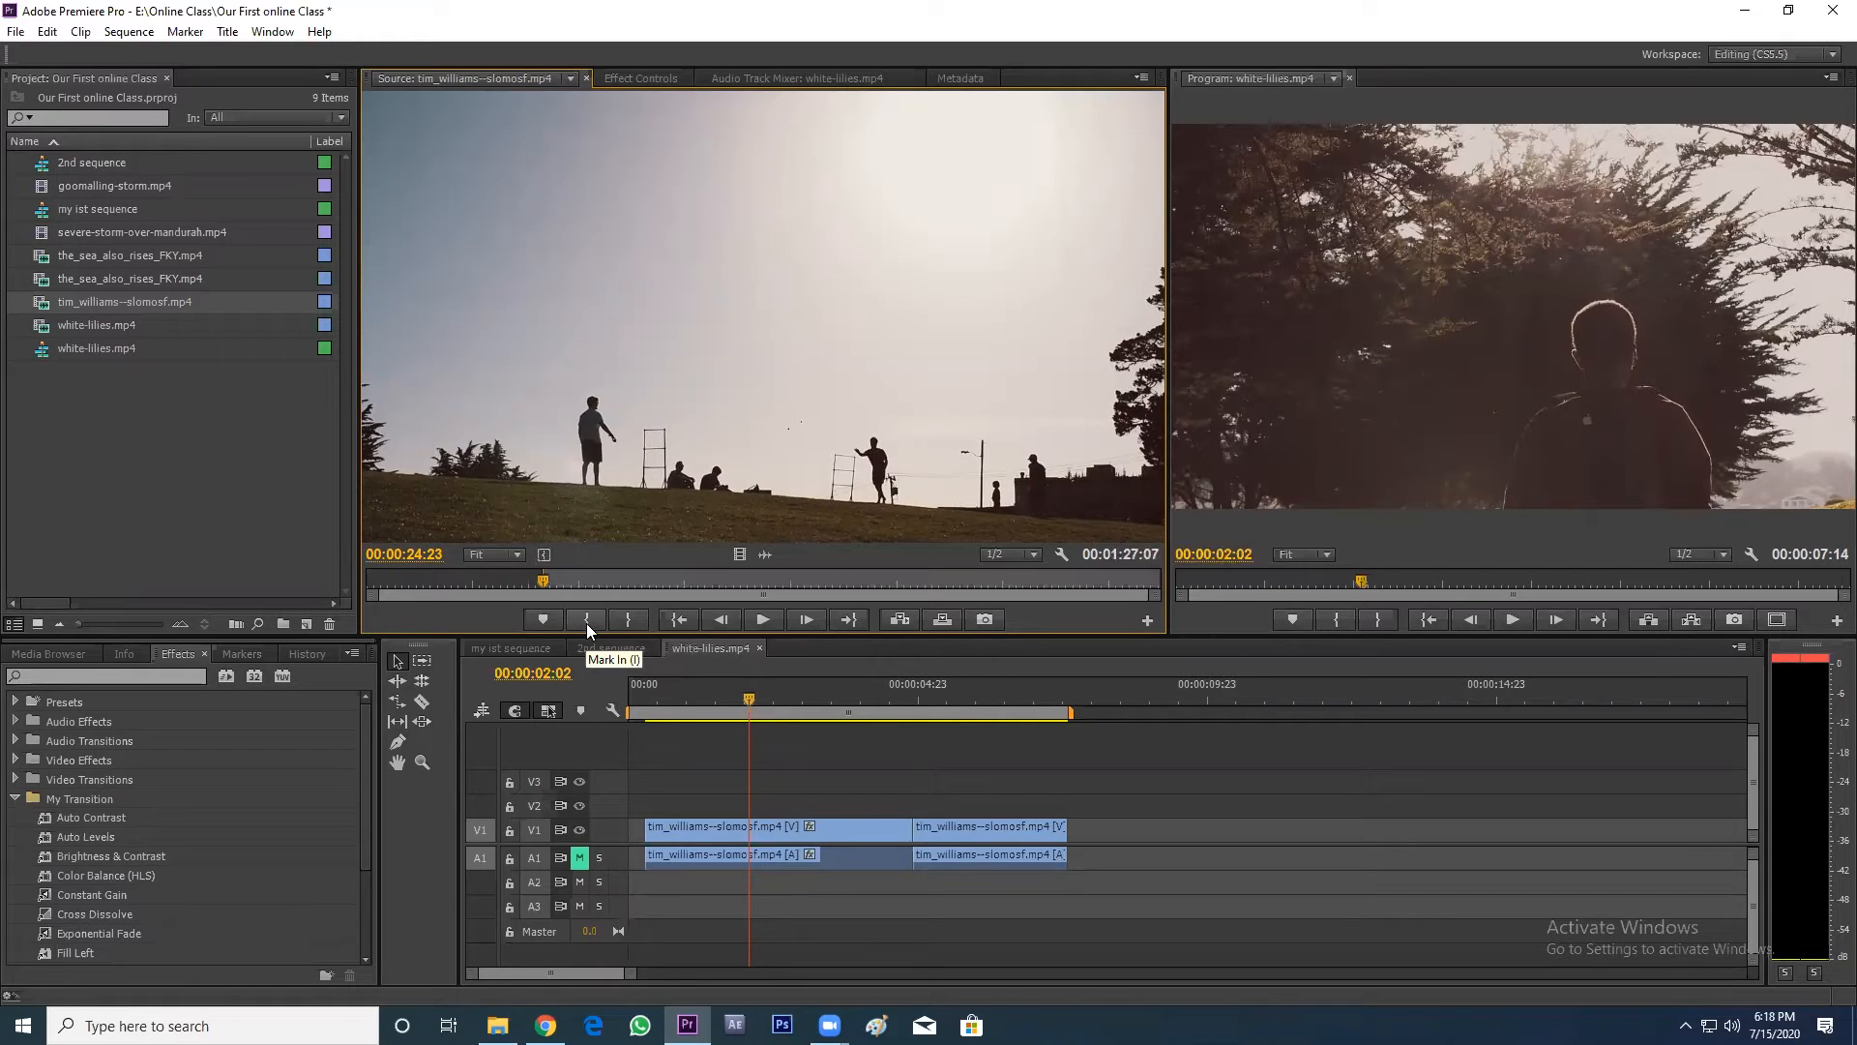
- Play on into the hilltop street shot, set the source In point at 00:00:27:15, and continue playback from it
{"action": "key", "text": "space"}
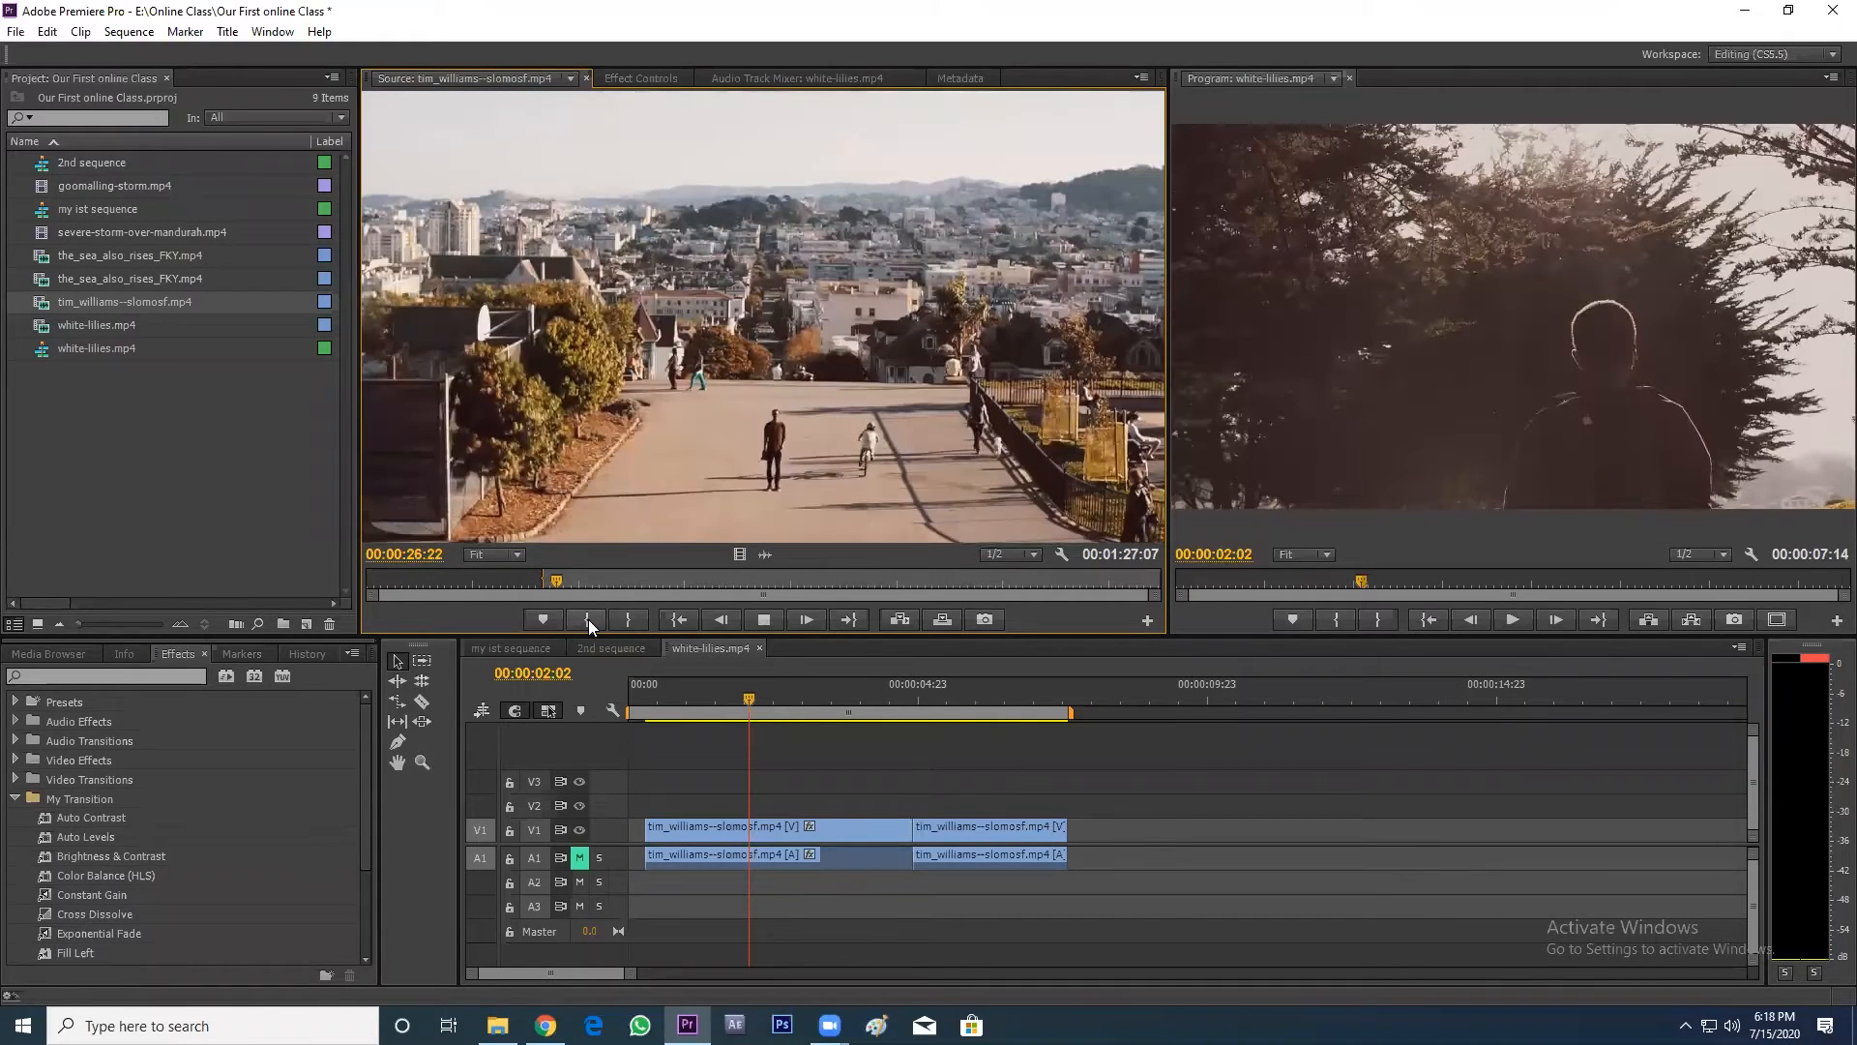
{"action": "key", "text": "space"}
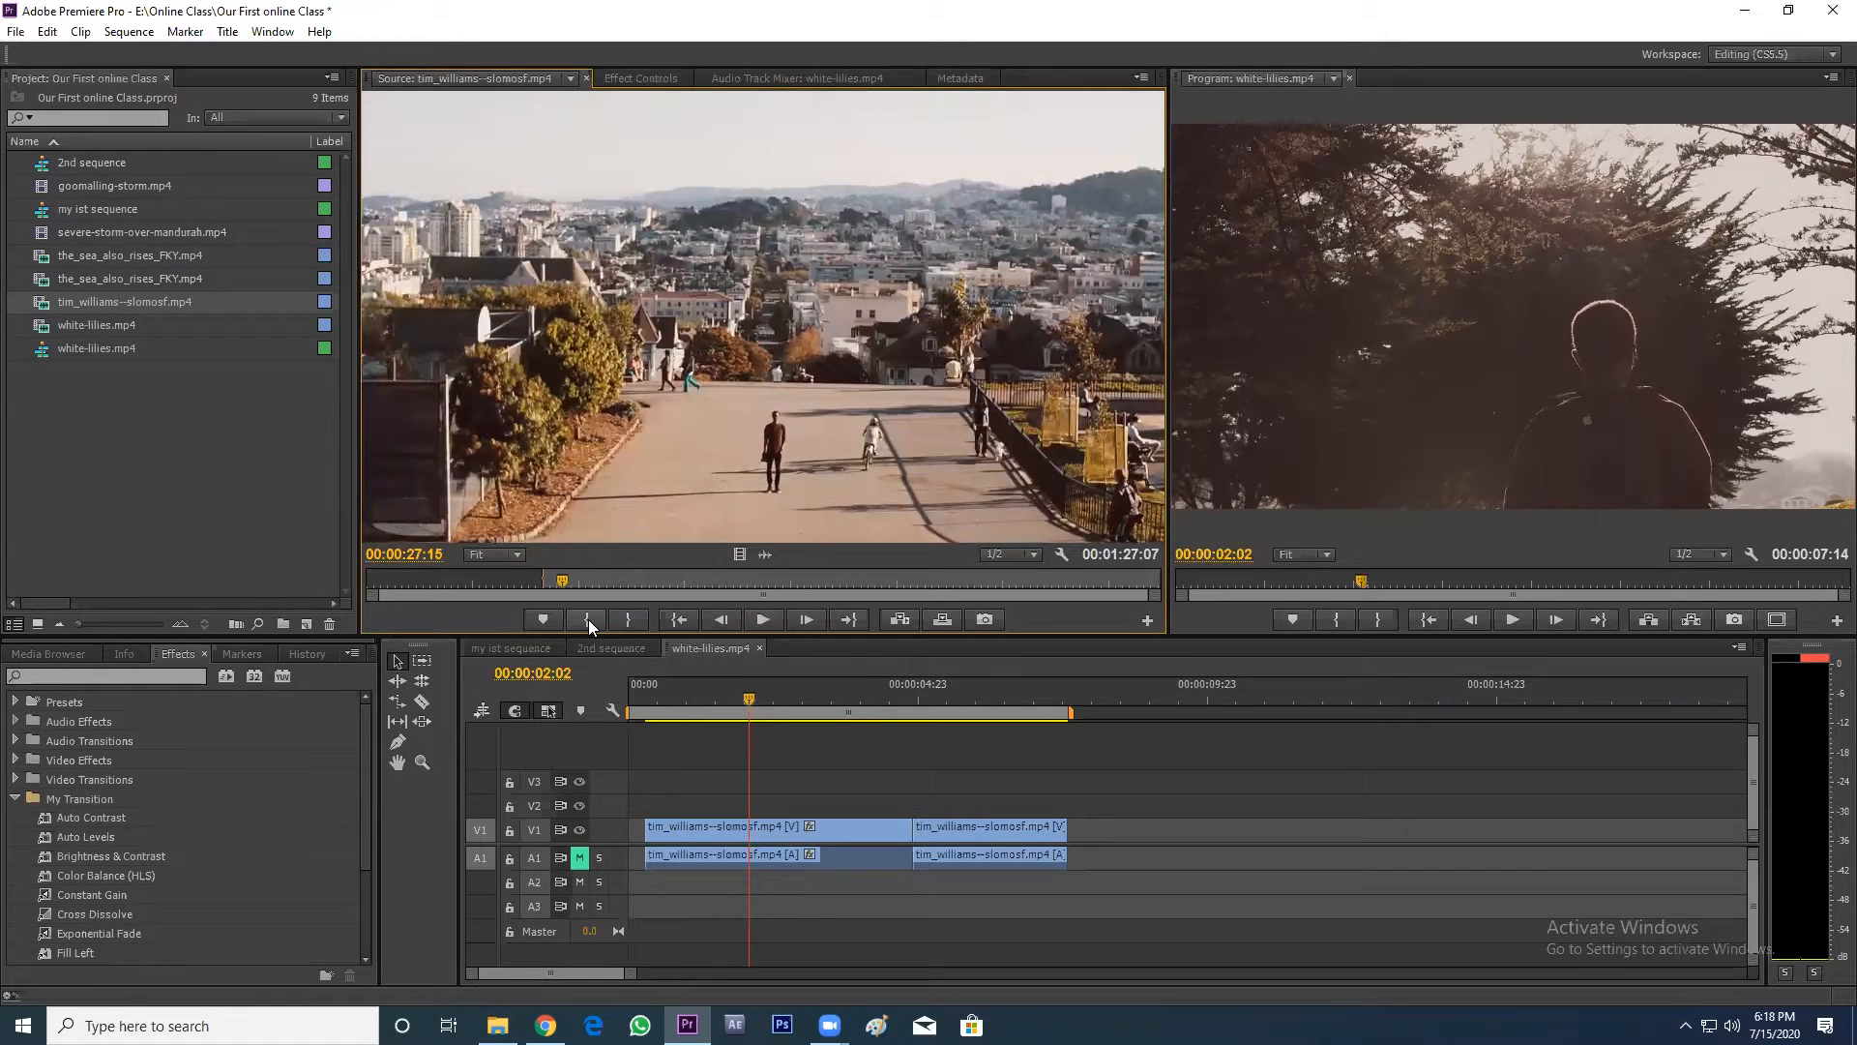
{"action": "key", "text": "space"}
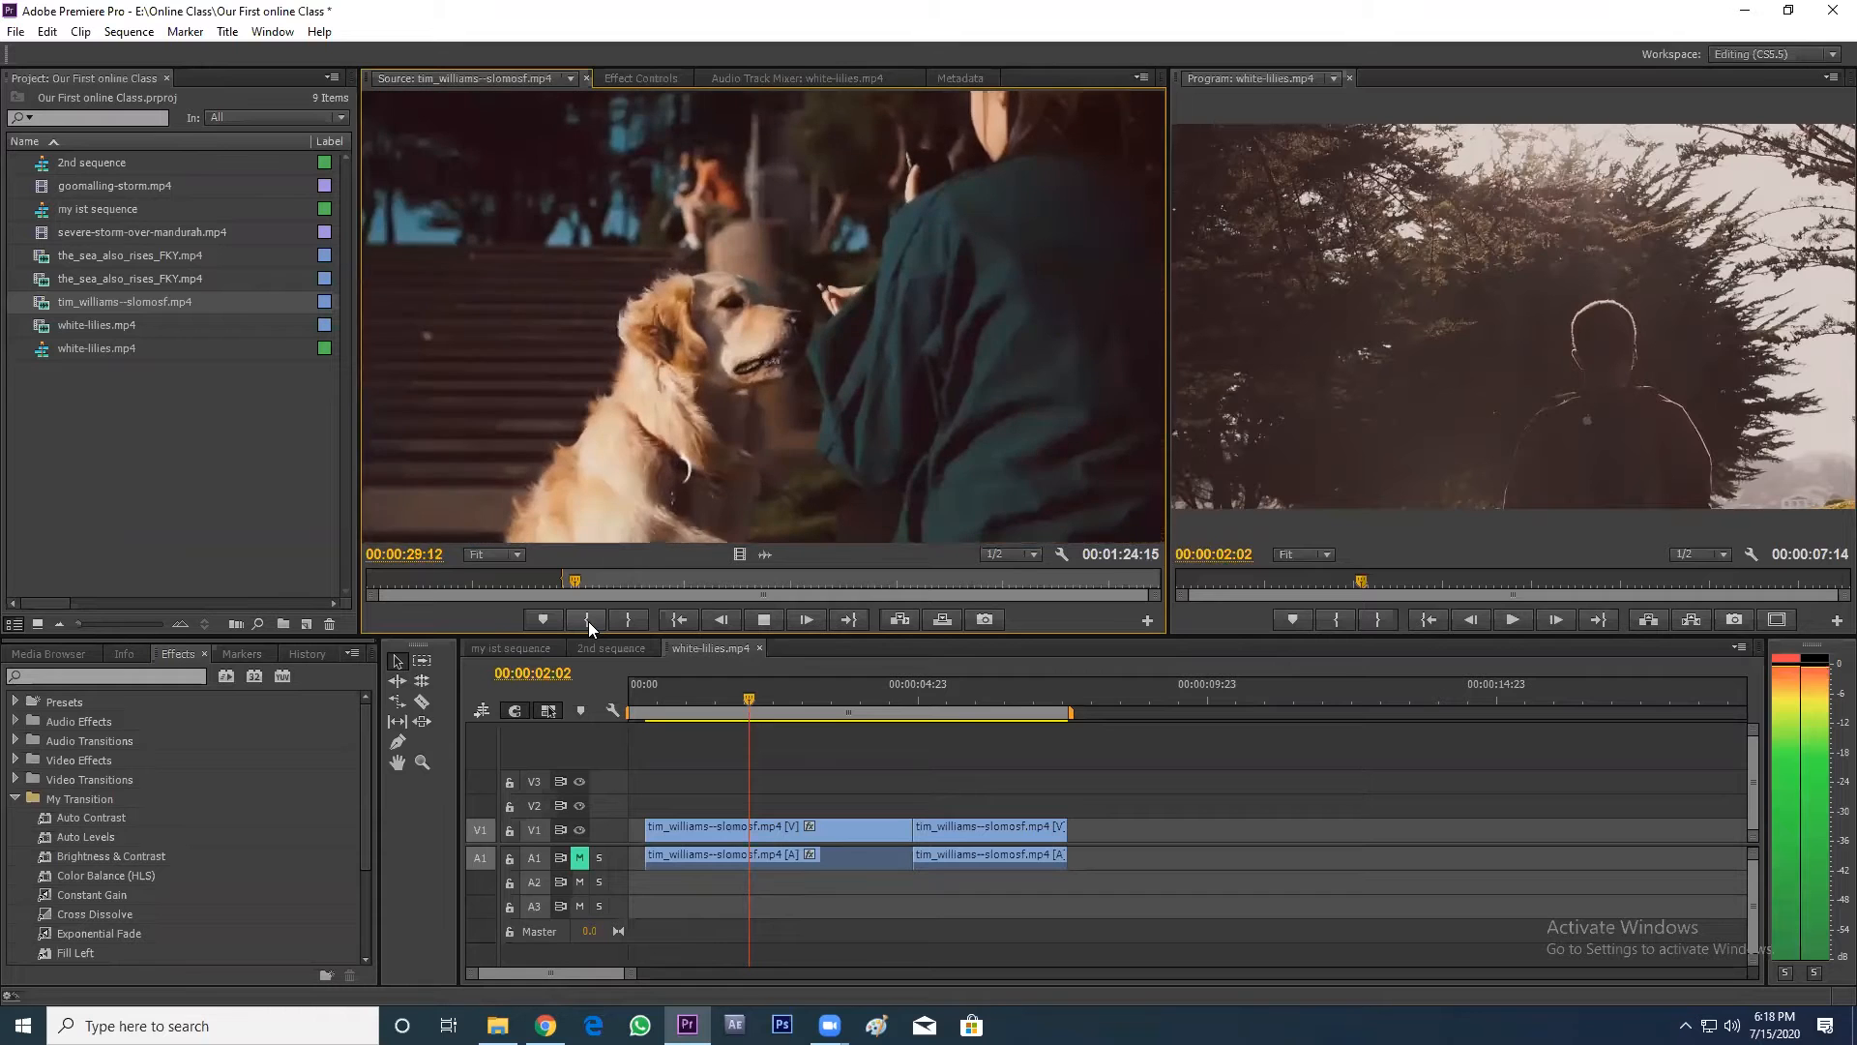
- Set the source Out point at 00:00:29:01, before the dog close-up, and place the hilltop segment directly after the cyclists clip on V1 and A1
{"action": "key", "text": "space"}
{"action": "key", "text": "Left"}
{"action": "key", "text": "Left"}
{"action": "key", "text": "Left"}
{"action": "key", "text": "Left"}
{"action": "key", "text": "Left"}
{"action": "key", "text": "Left"}
{"action": "key", "text": "Left"}
{"action": "key", "text": "Left"}
{"action": "key", "text": "Left"}
{"action": "key", "text": "Left"}
{"action": "key", "text": "Left"}
{"action": "key", "text": "Left"}
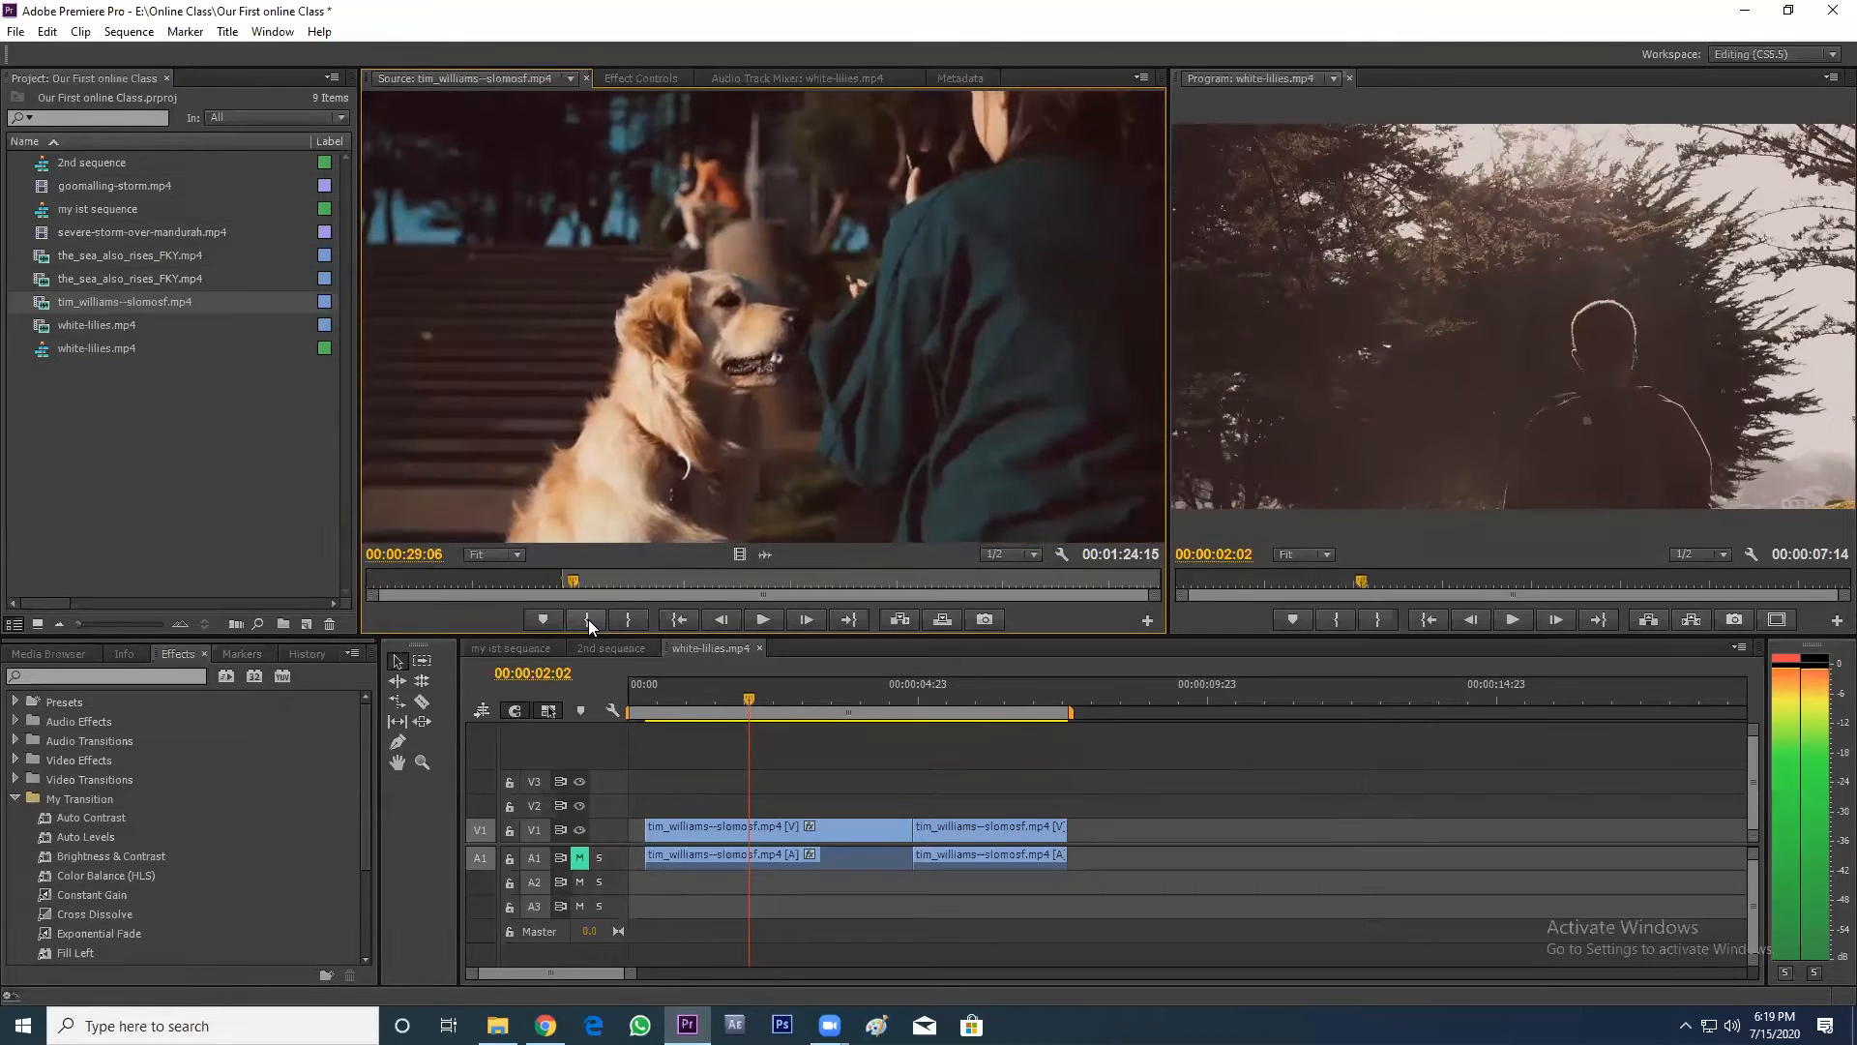
{"action": "key", "text": "Left"}
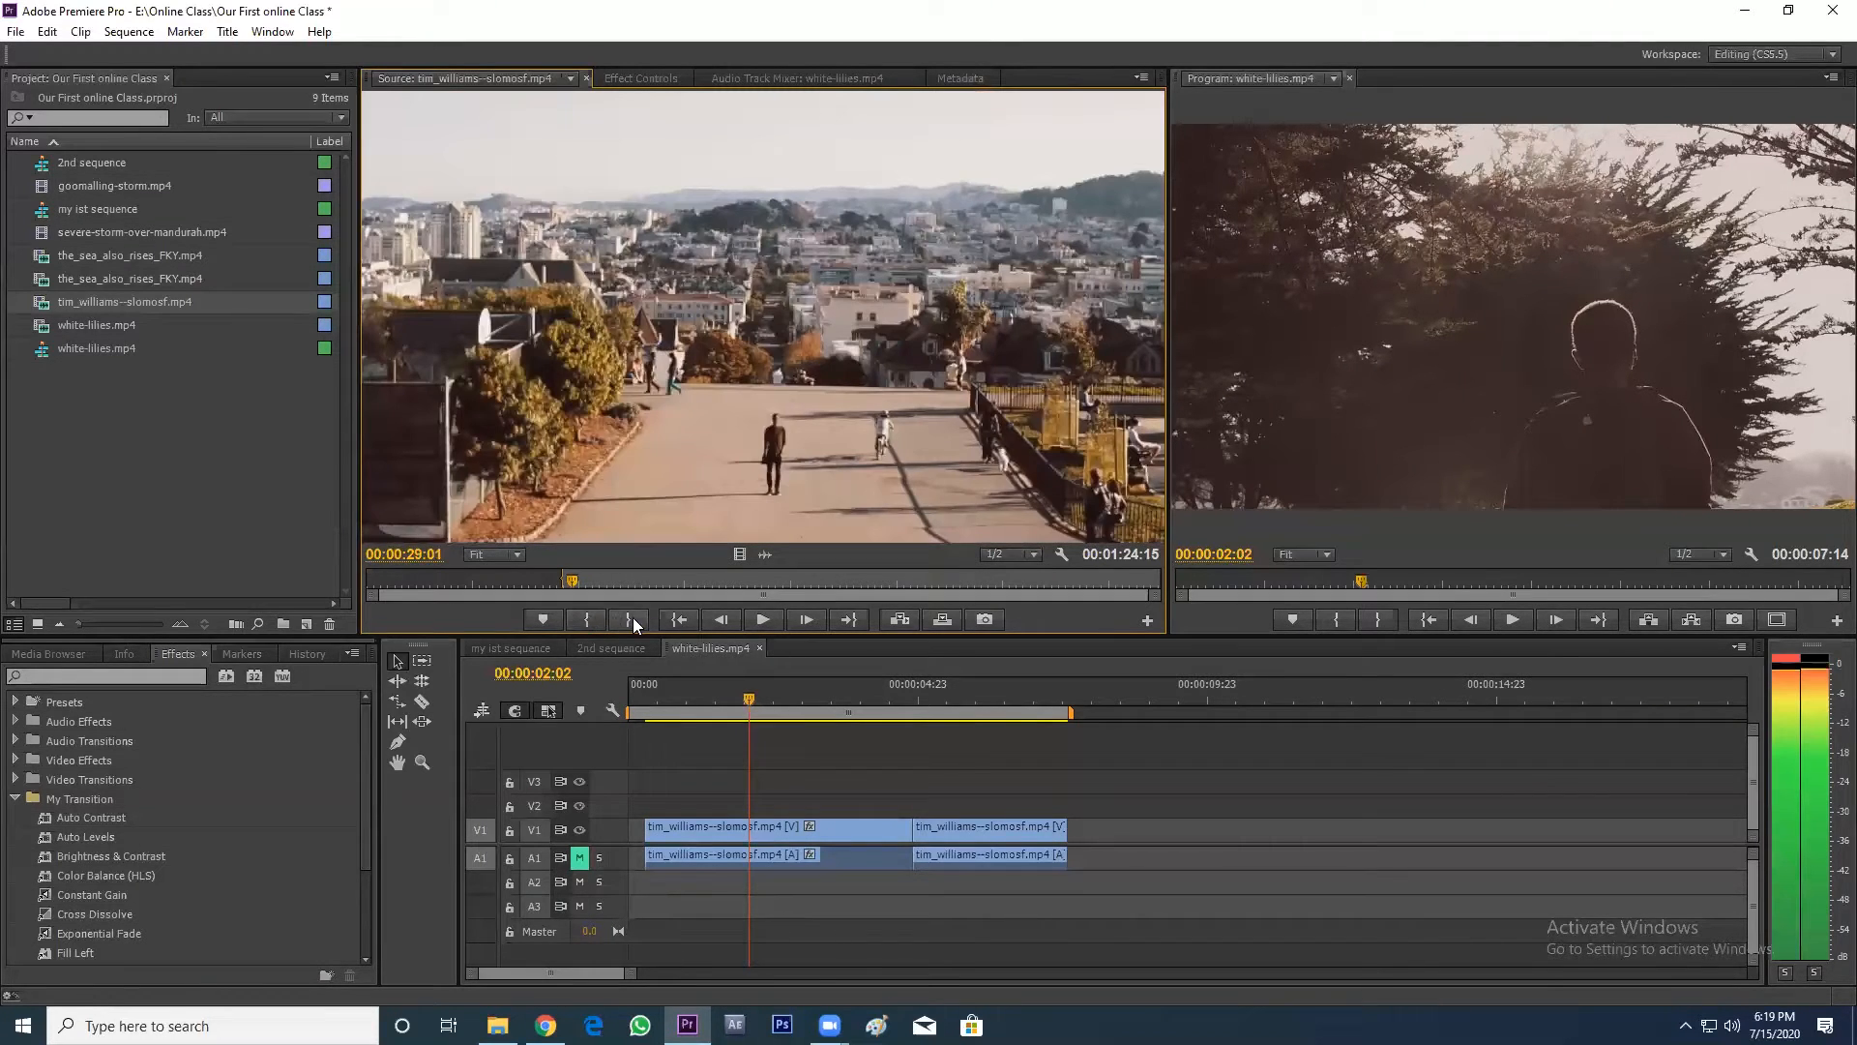
{"action": "left_click", "coordinate": [630, 619]}
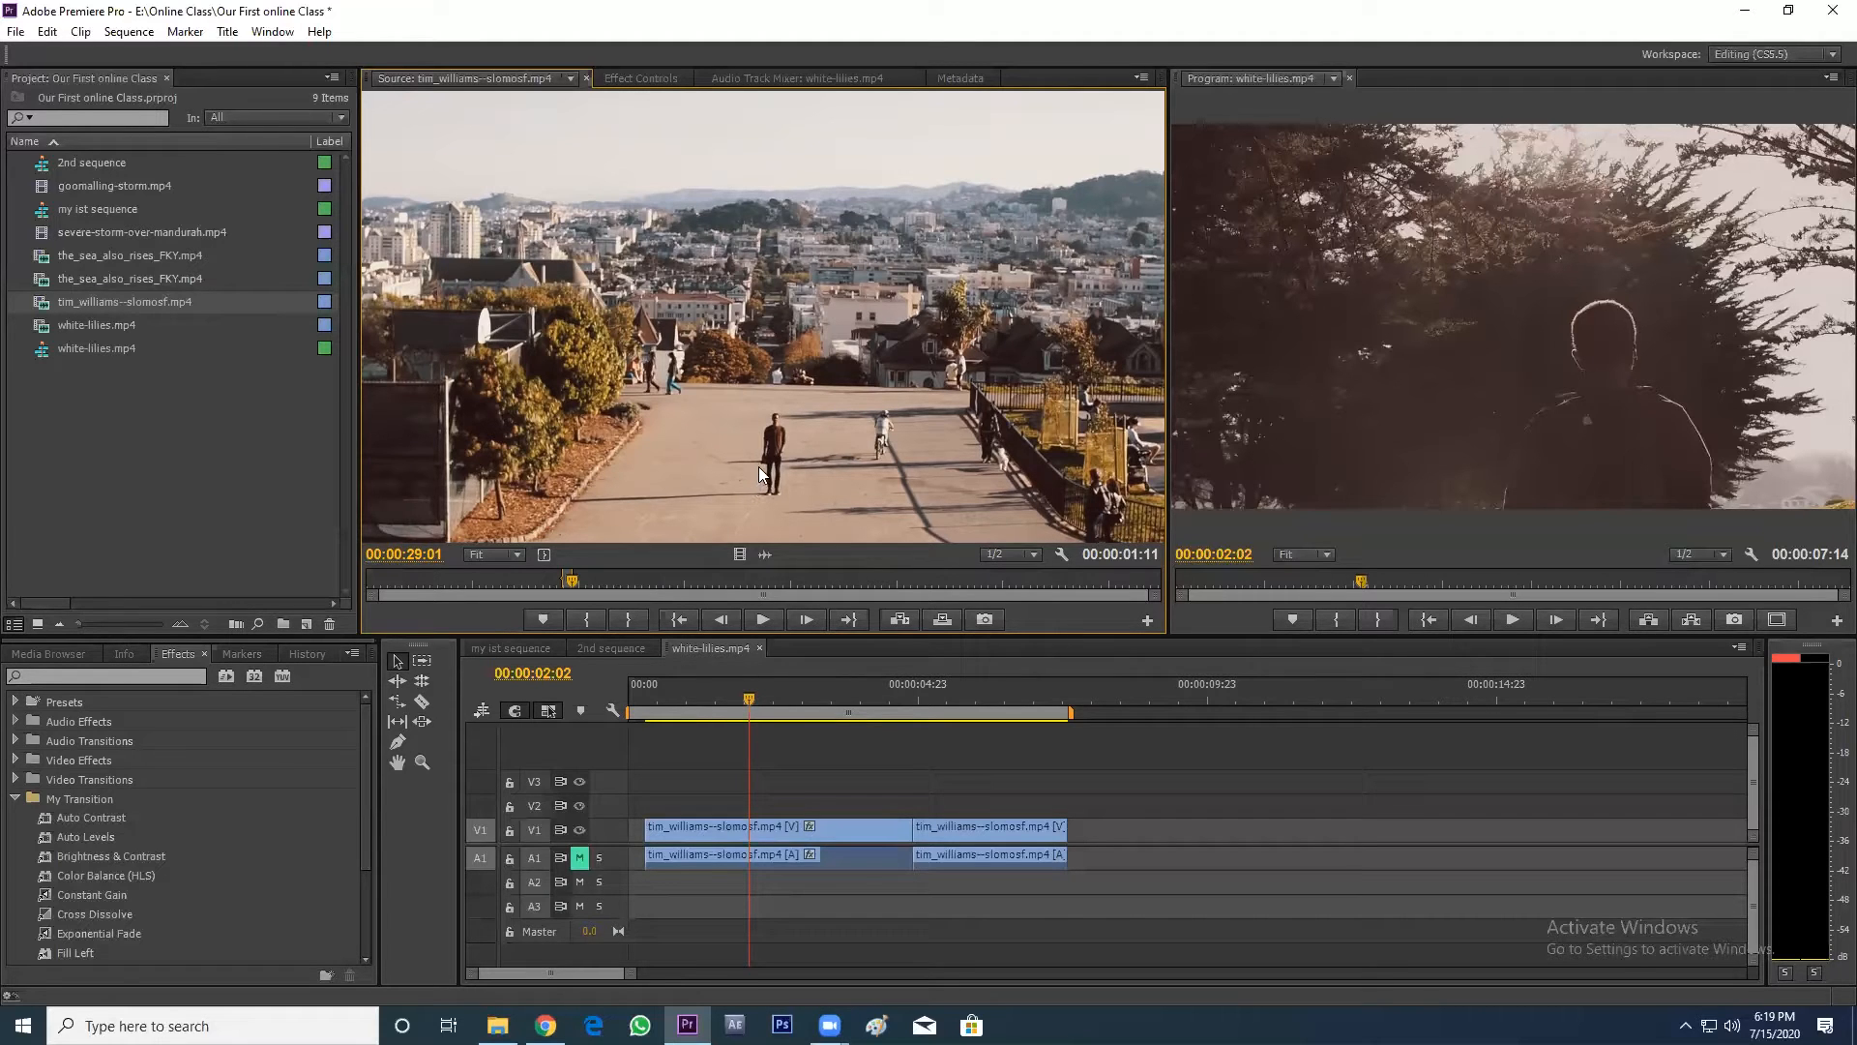
{"action": "left_click_drag", "start_coordinate": [755, 453], "coordinate": [1075, 837]}
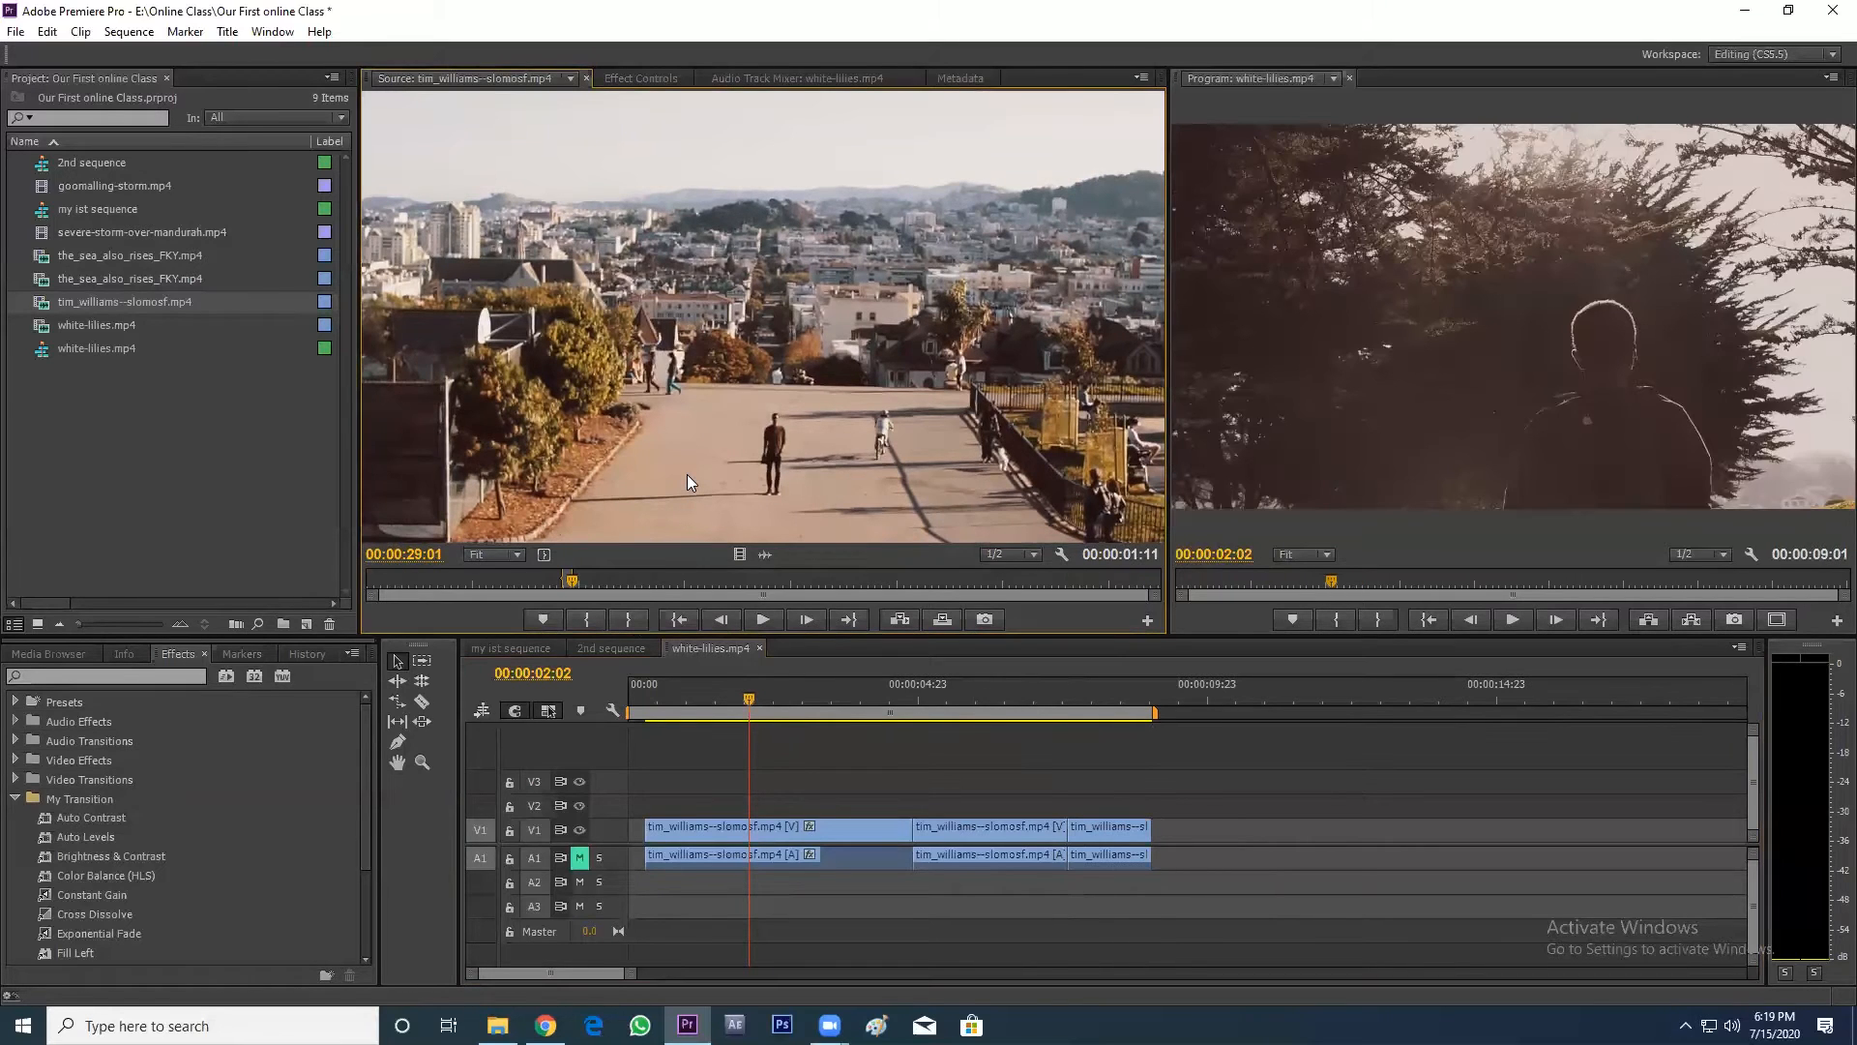
- Play the source clip on to the dog running across the grass and set a new In point near that shot's start
{"action": "key", "text": "space"}
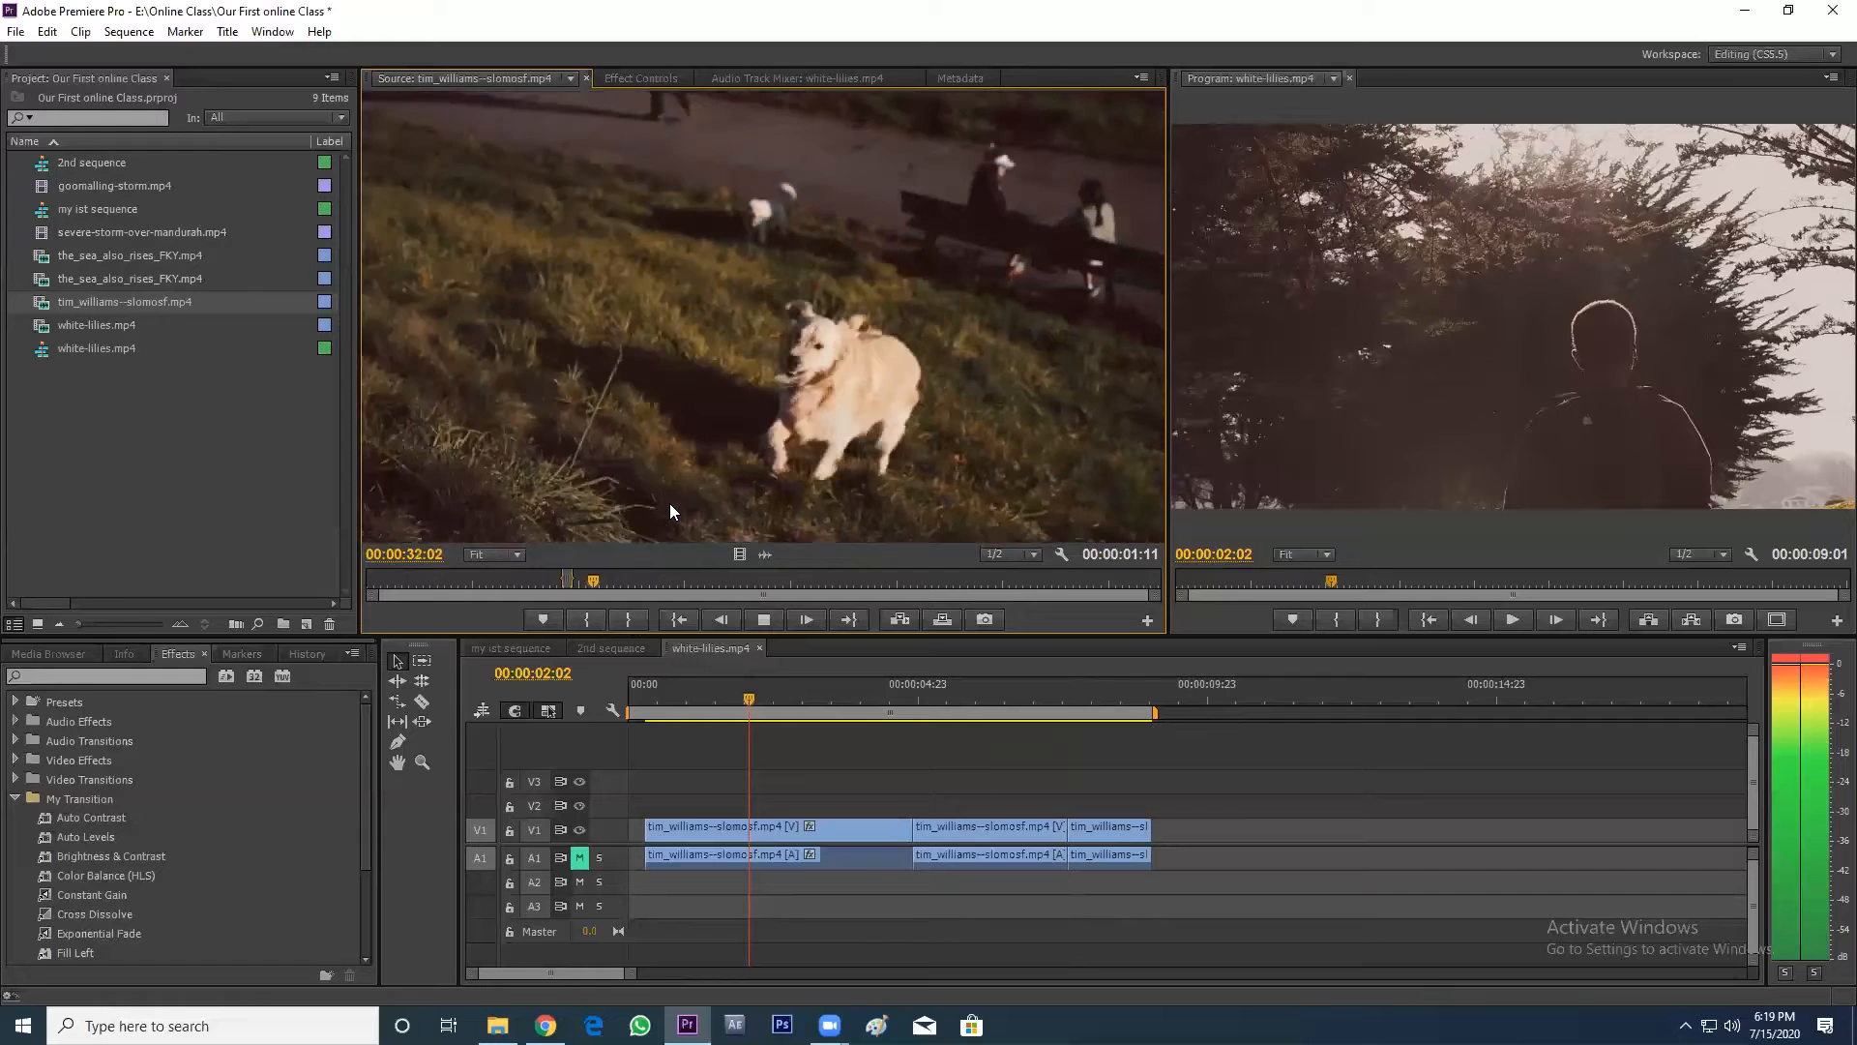
{"action": "key", "text": "space"}
{"action": "key", "text": "j"}
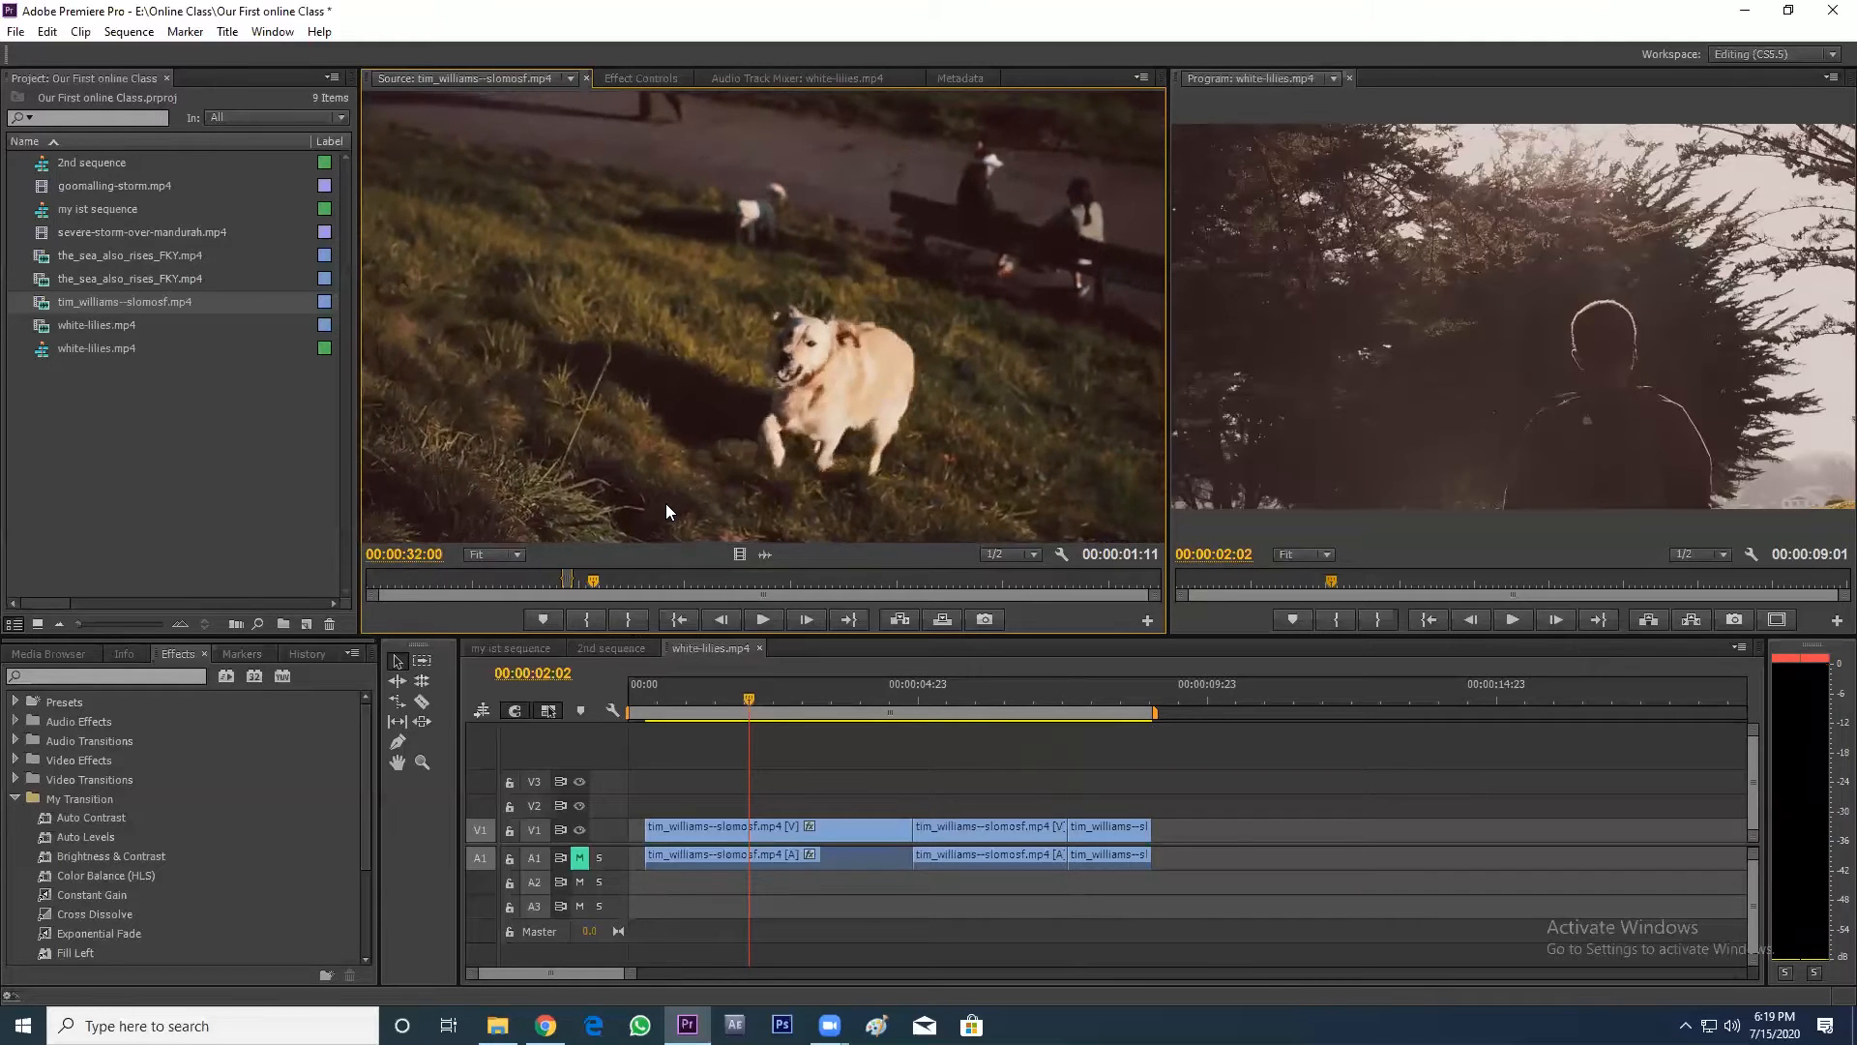
{"action": "key", "text": "Left"}
{"action": "key", "text": "Left"}
{"action": "key", "text": "i"}
- Set the source Out point at 00:00:33:07, before the running dog shot ends, and place the segment directly after the hilltop clip
{"action": "key", "text": "space"}
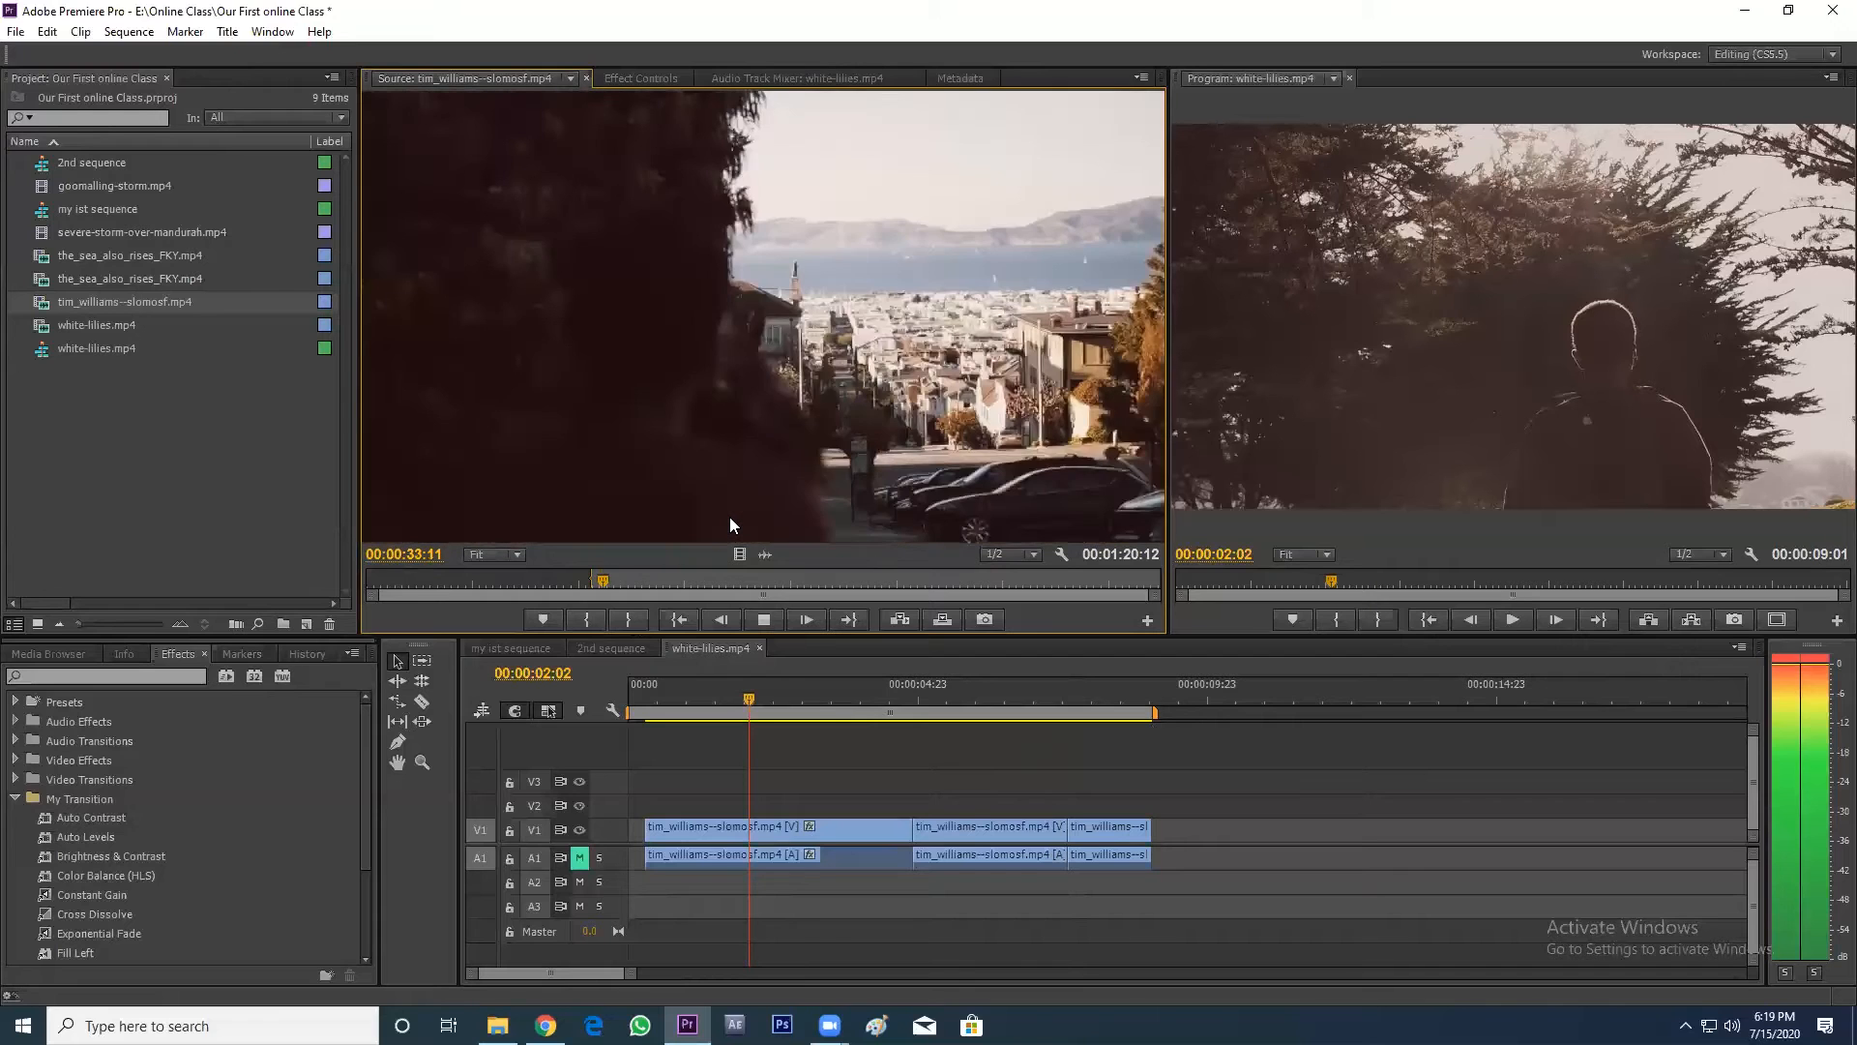
{"action": "key", "text": "space"}
{"action": "key", "text": "j"}
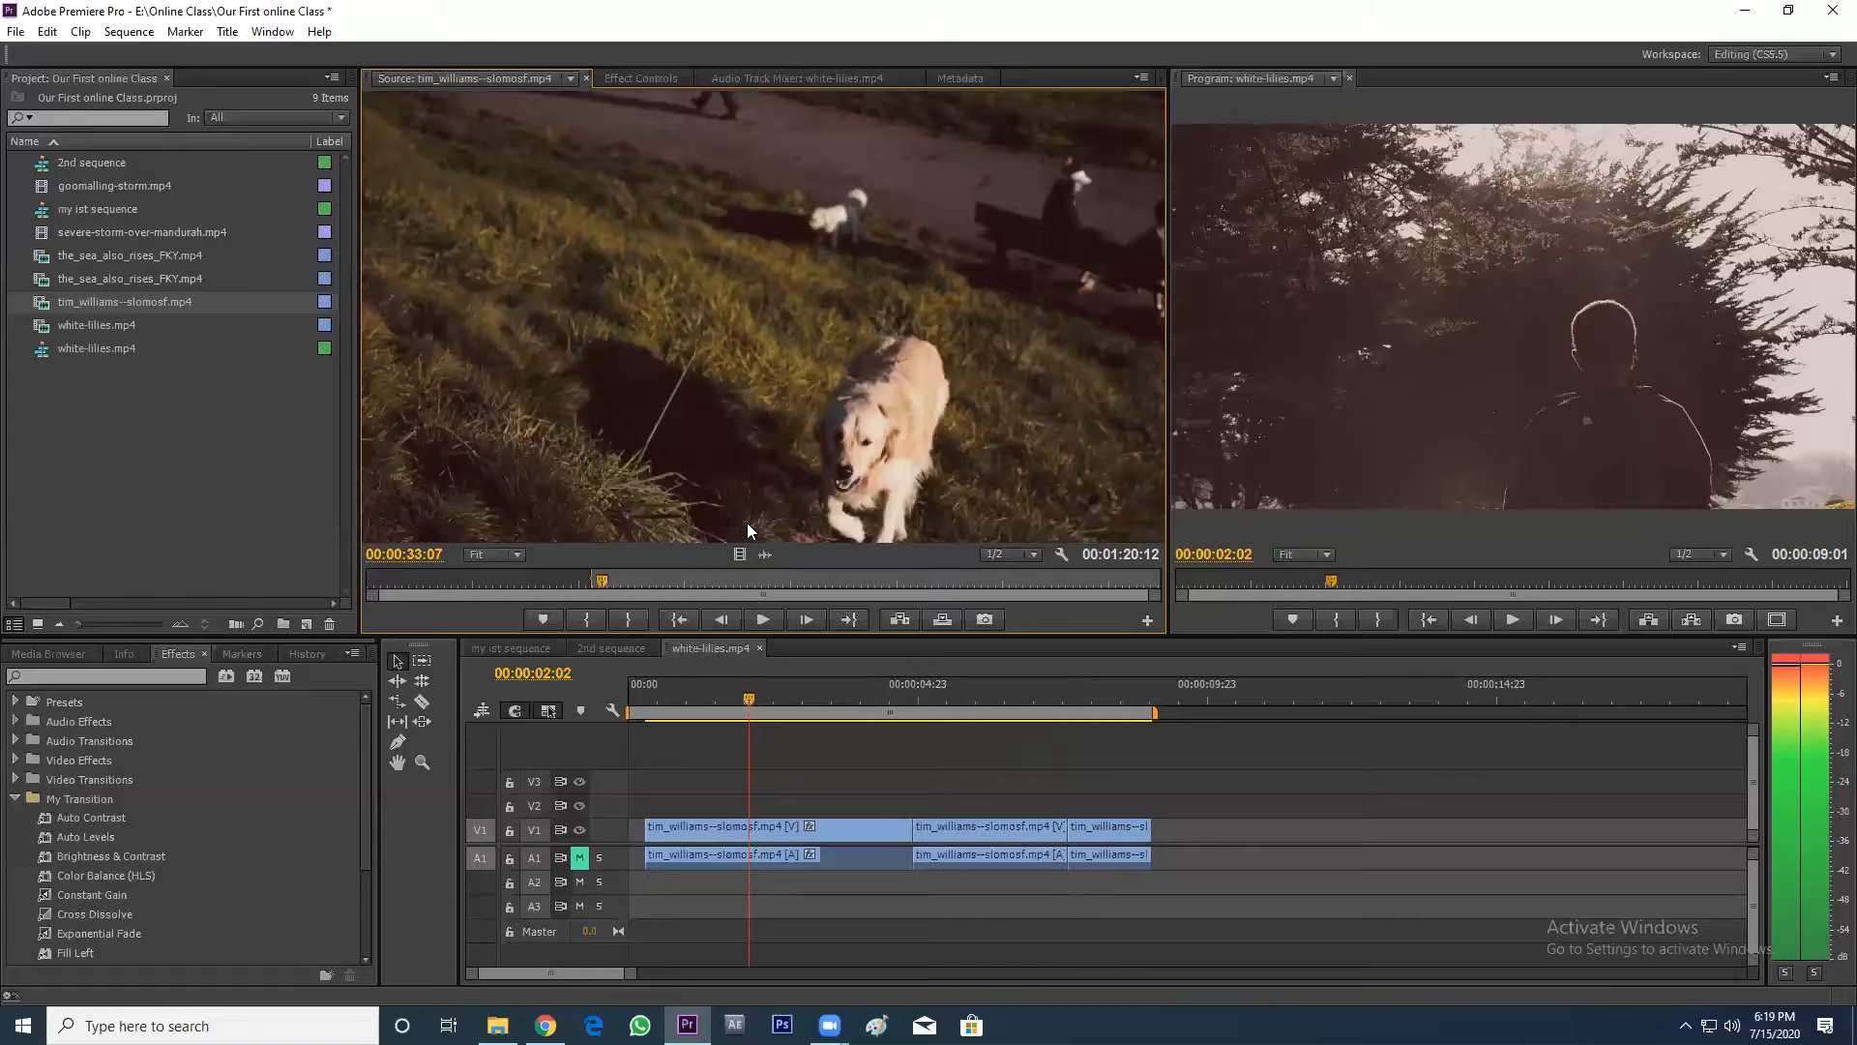
{"action": "key", "text": "o"}
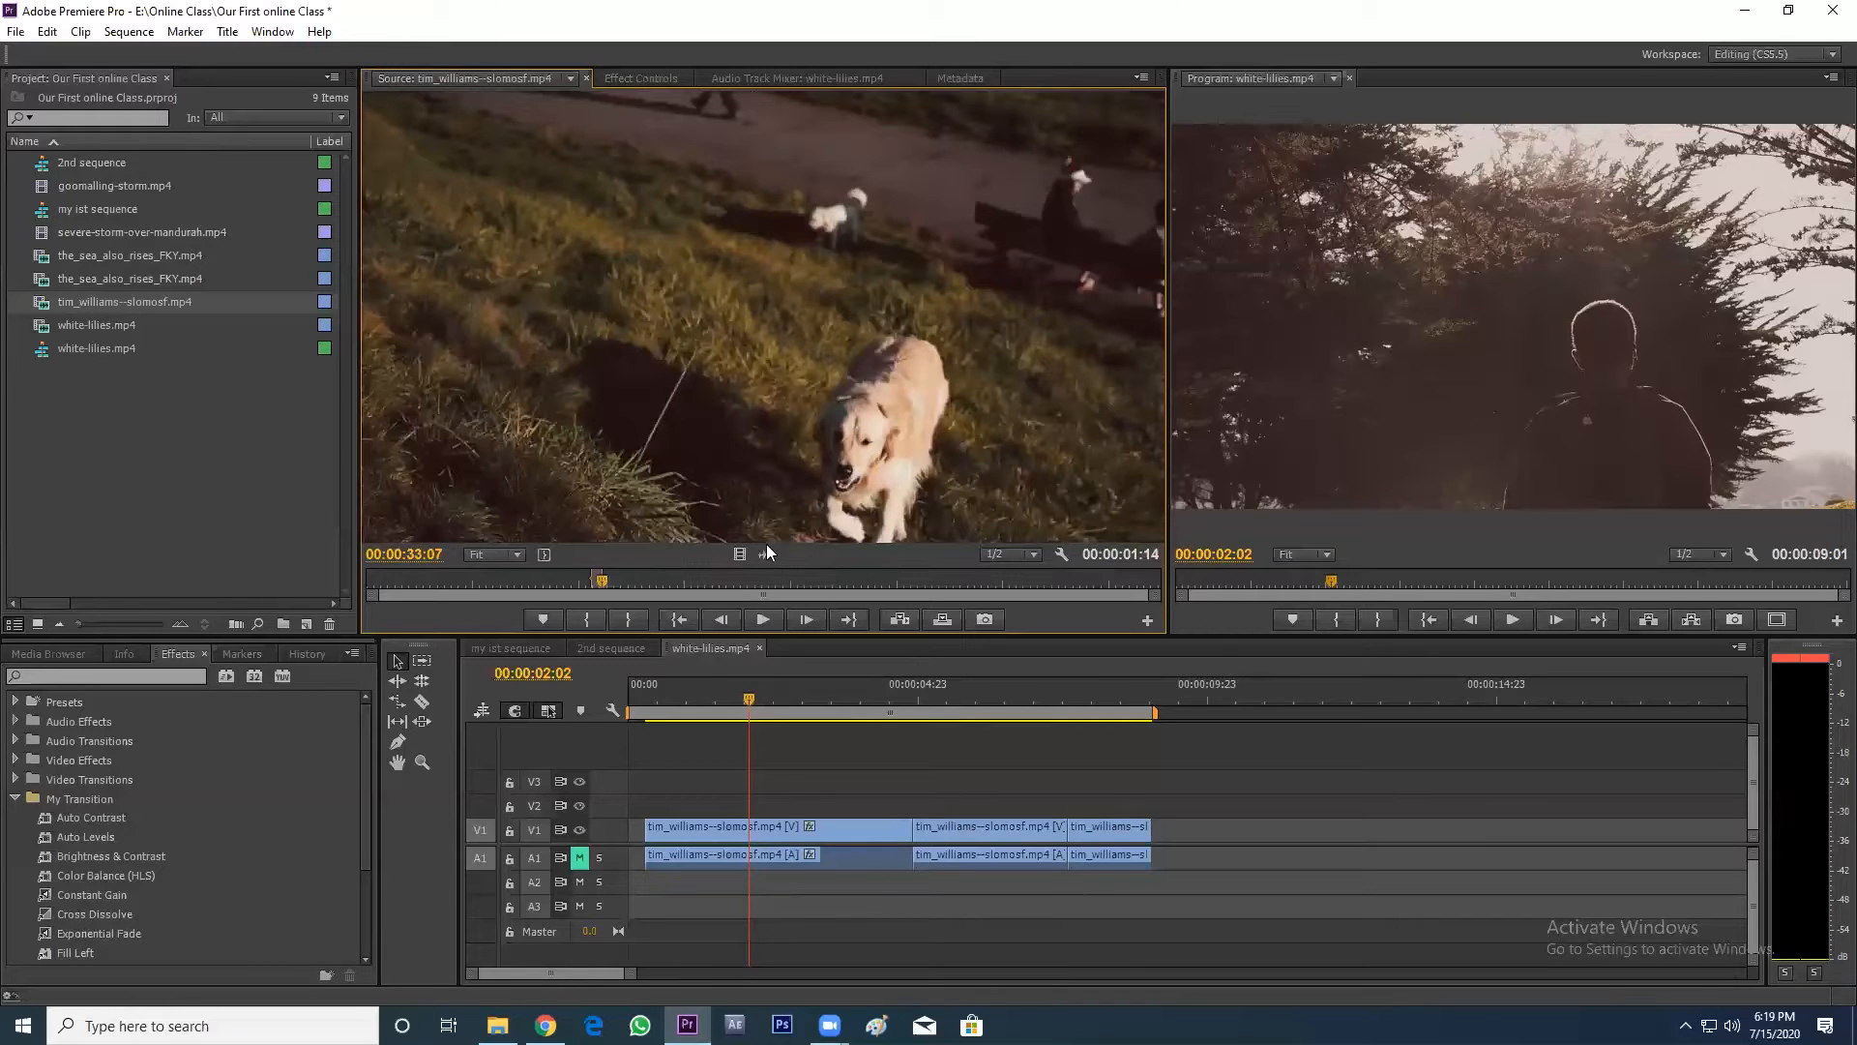
{"action": "left_click_drag", "start_coordinate": [981, 630], "coordinate": [1160, 834]}
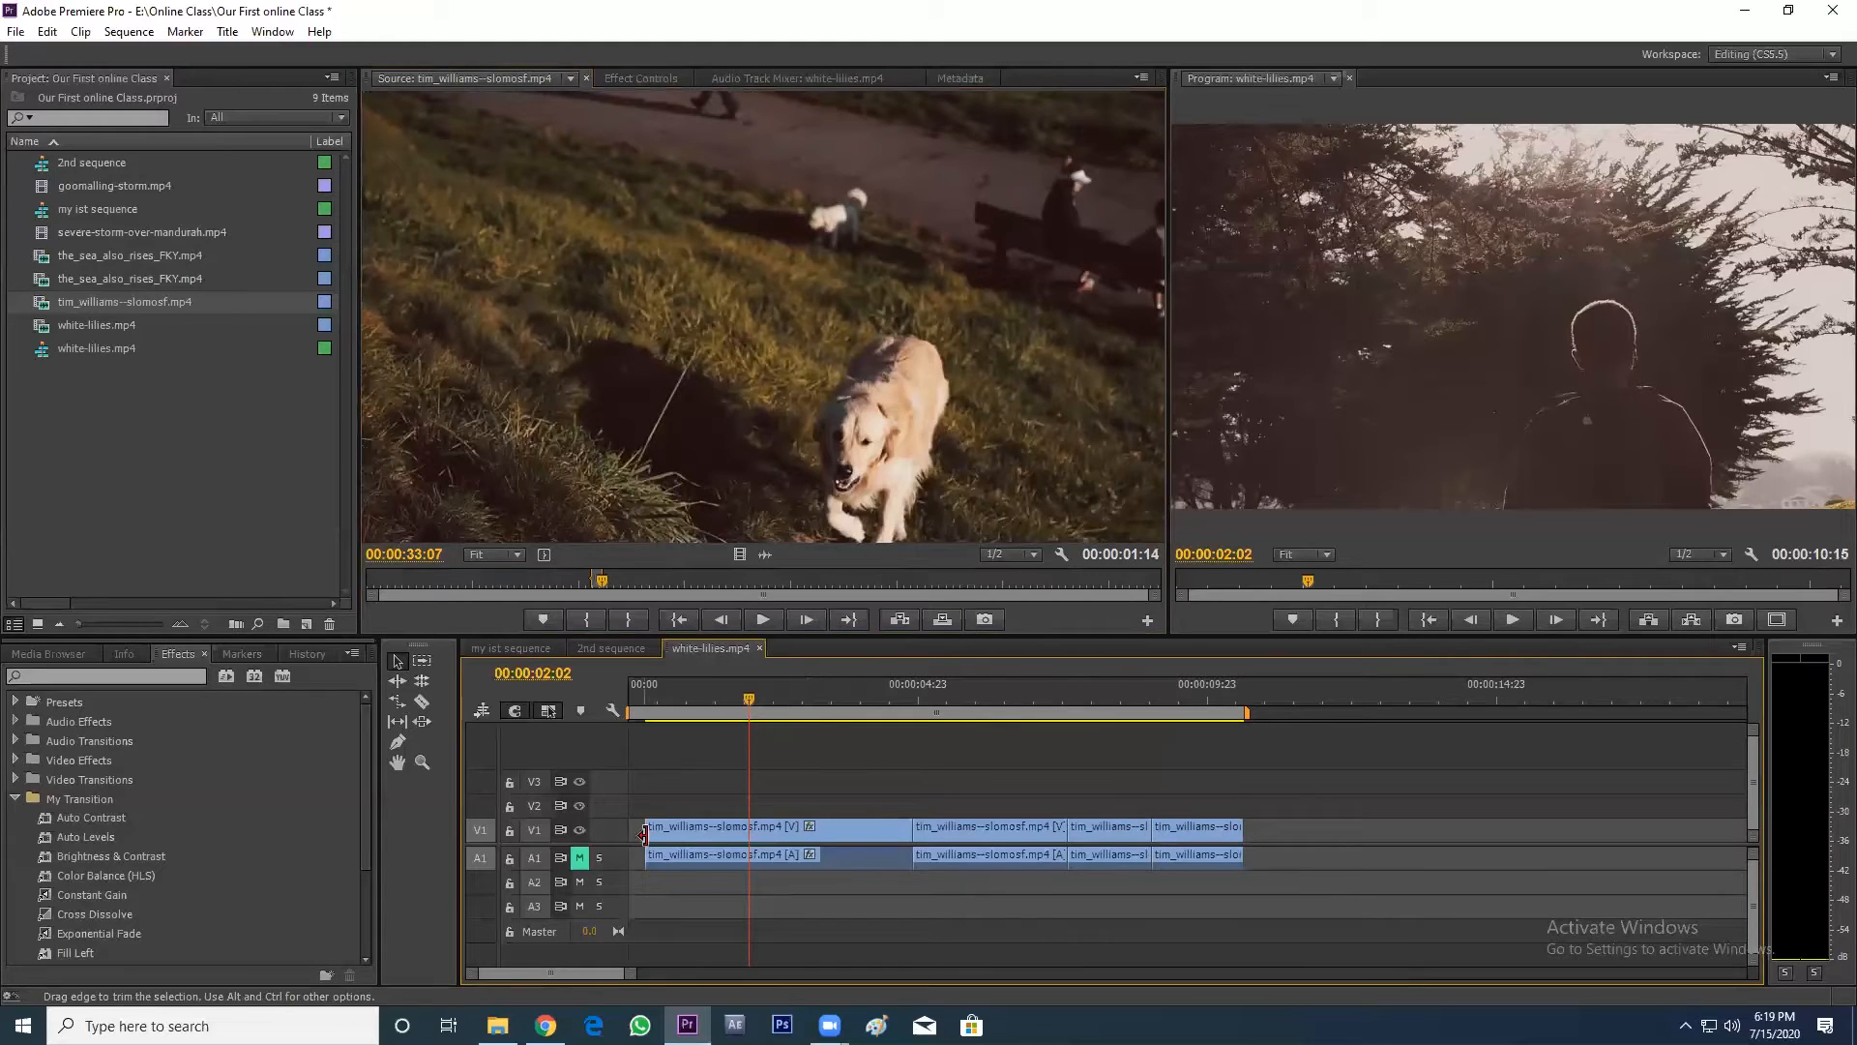
- Return the sequence playhead to 00:00:00:07 at the start of the first clip and play the assembled sequence to review it
{"action": "left_click_drag", "start_coordinate": [750, 709], "coordinate": [849, 781]}
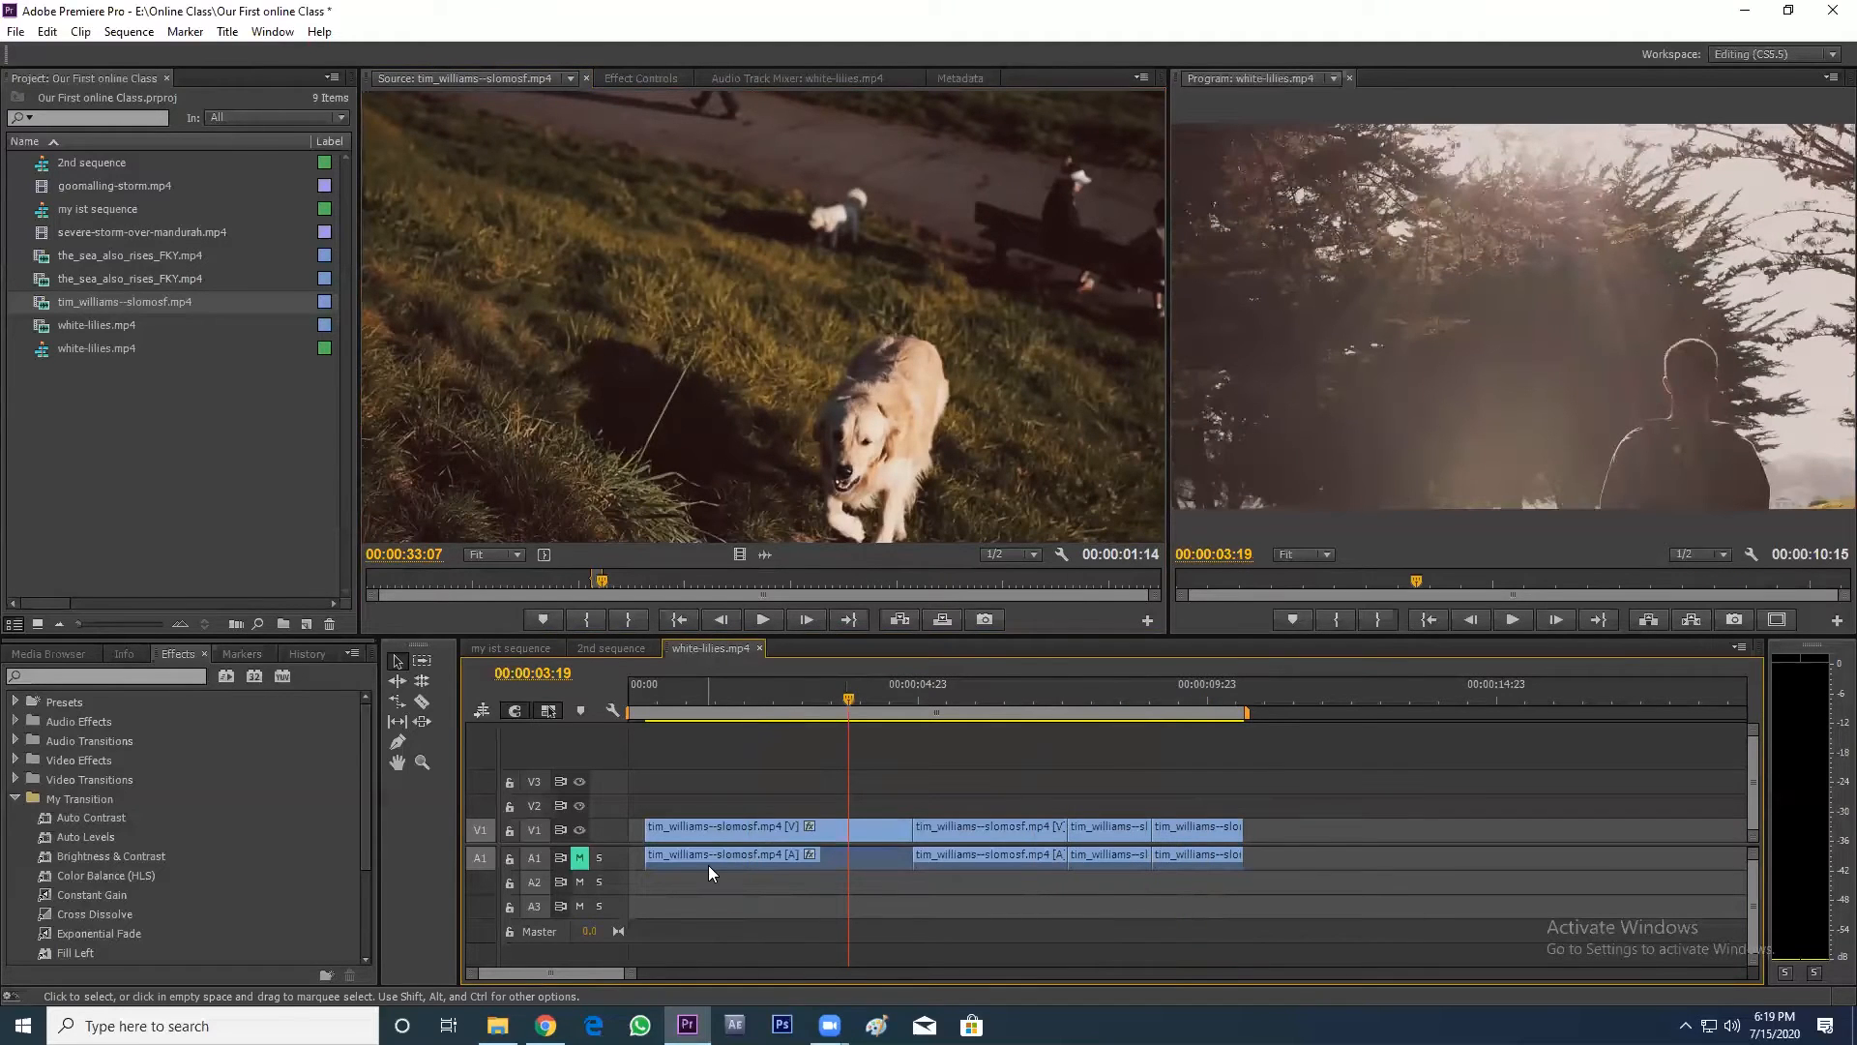
{"action": "left_click_drag", "start_coordinate": [650, 708], "coordinate": [647, 712]}
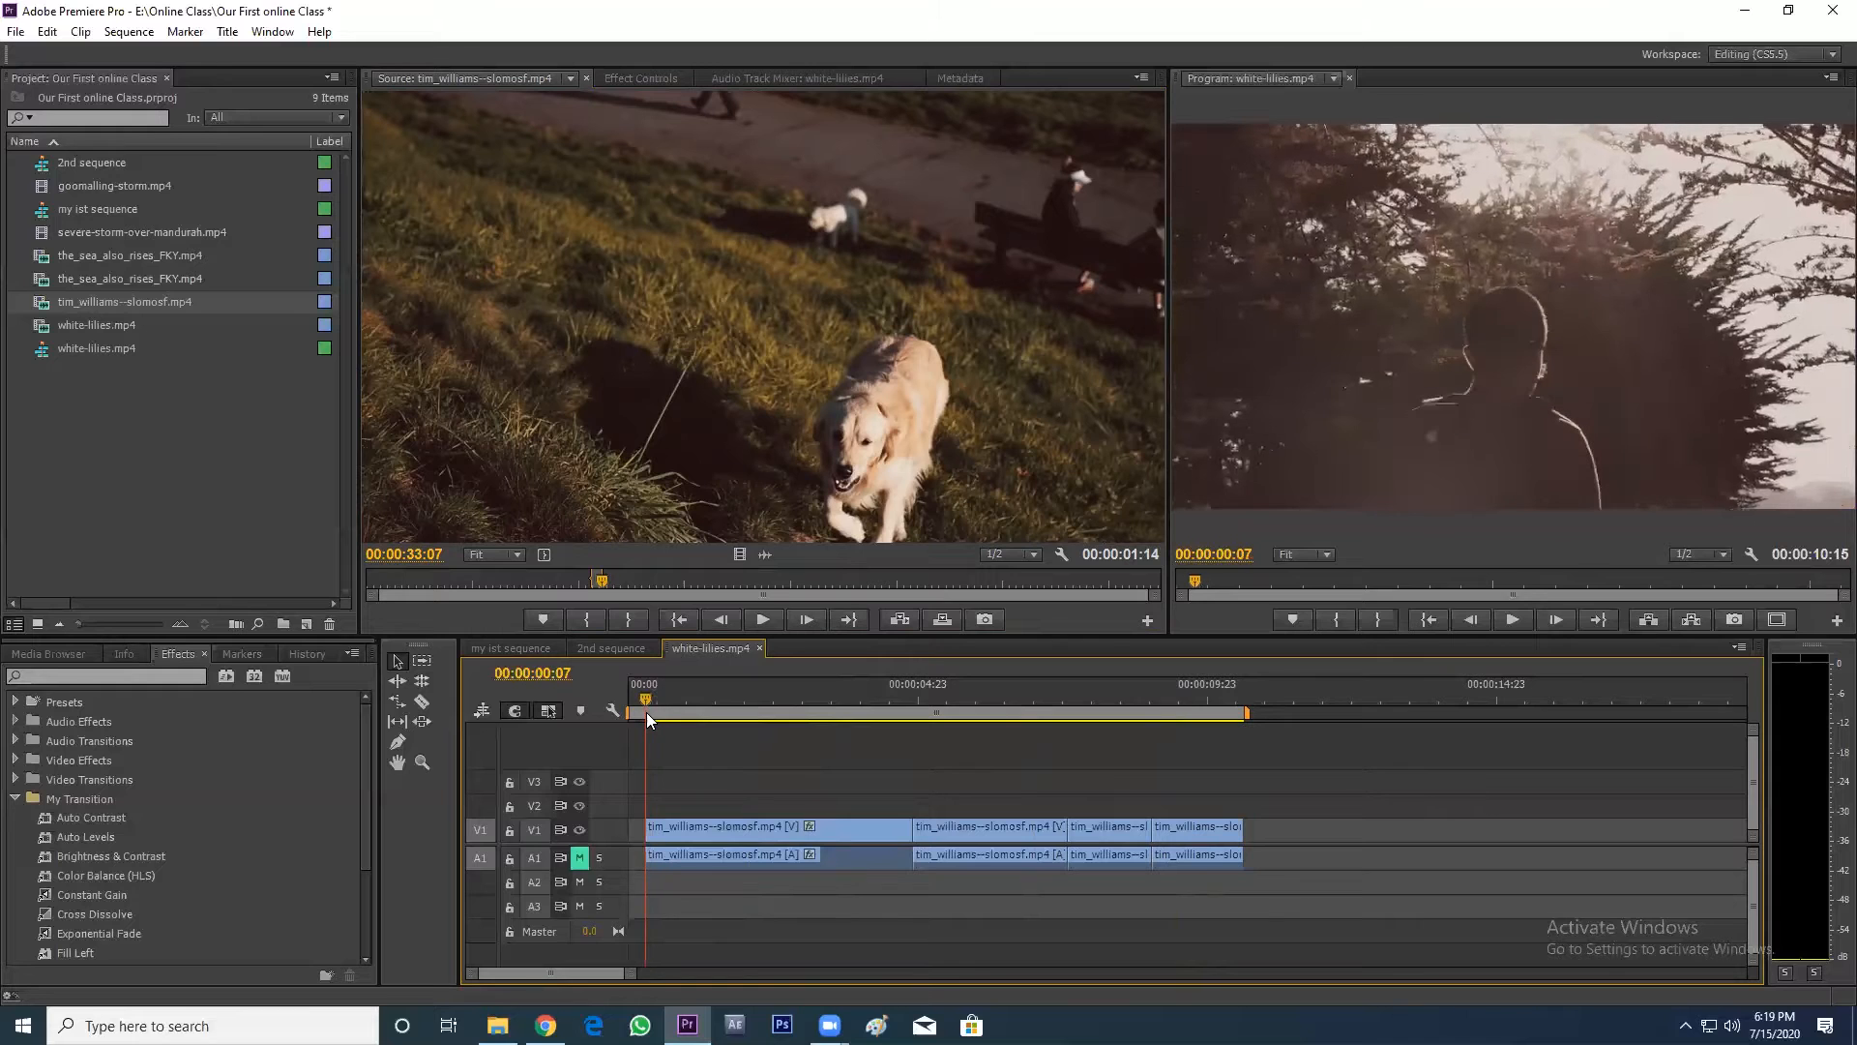
{"action": "key", "text": "space"}
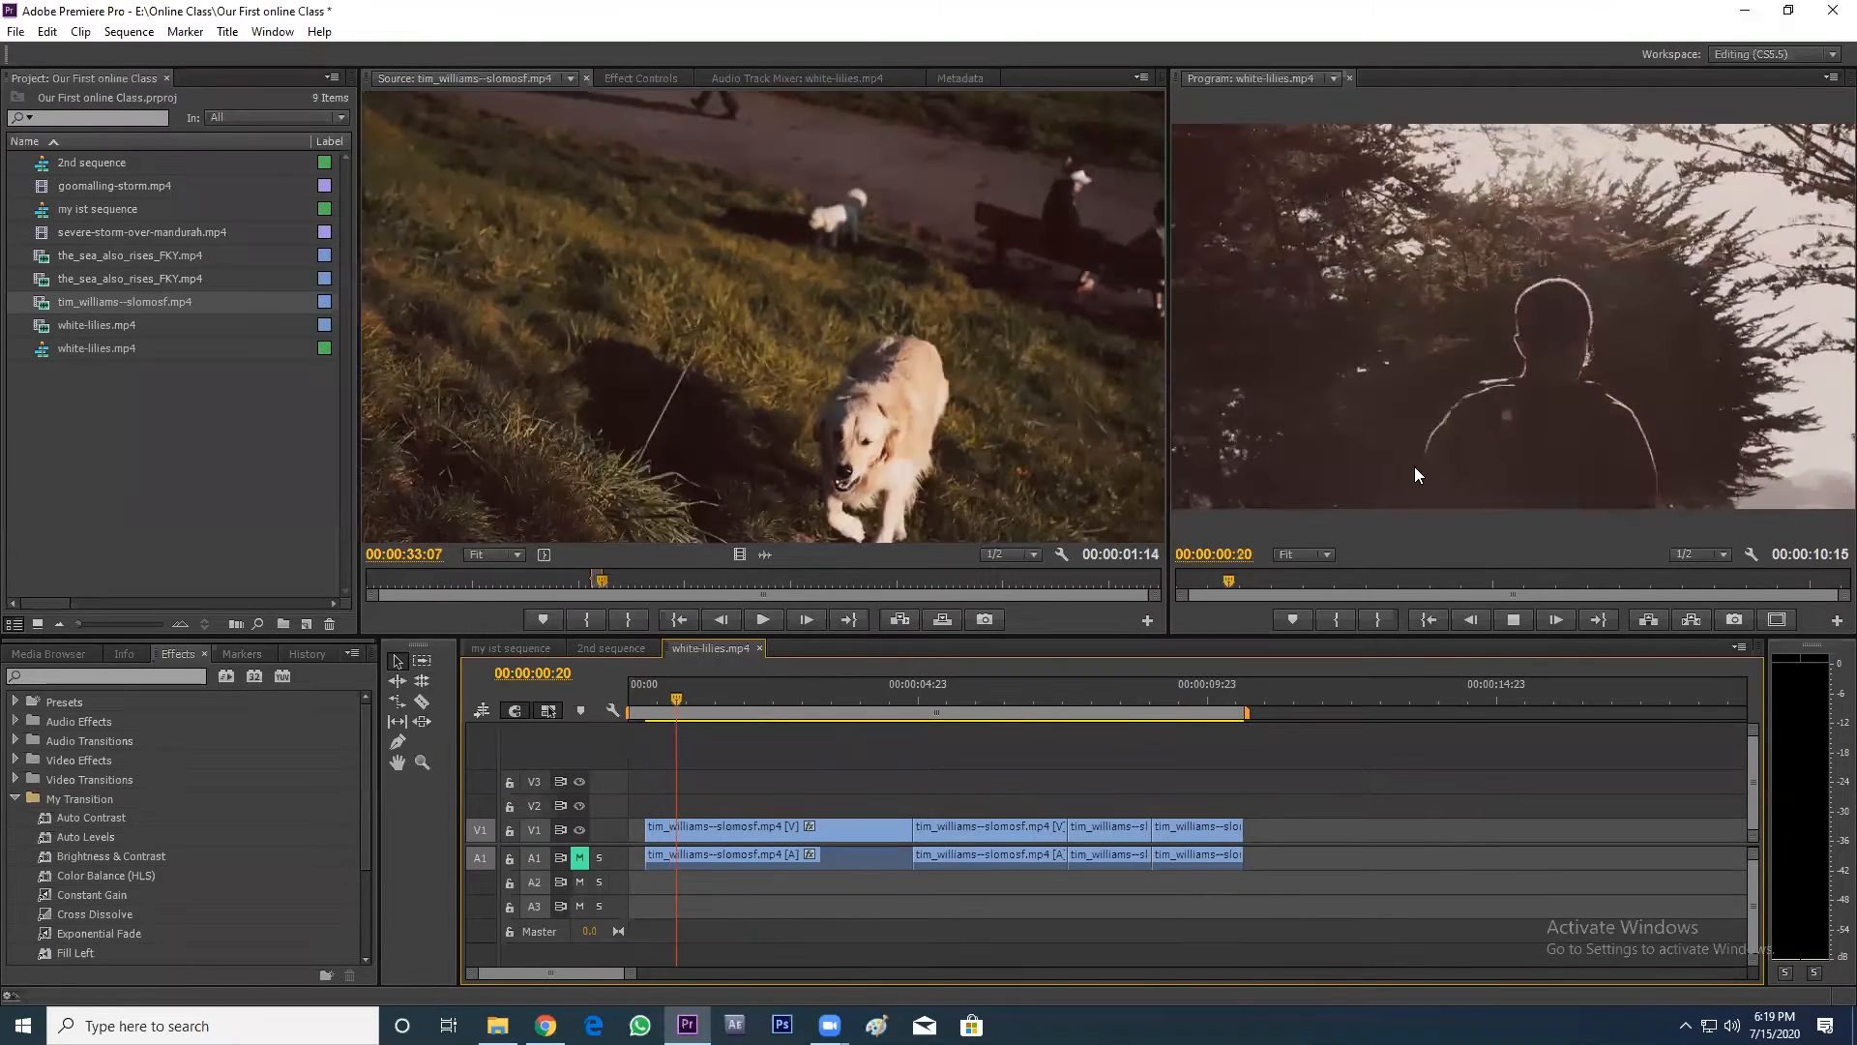
{"action": "key", "text": "space"}
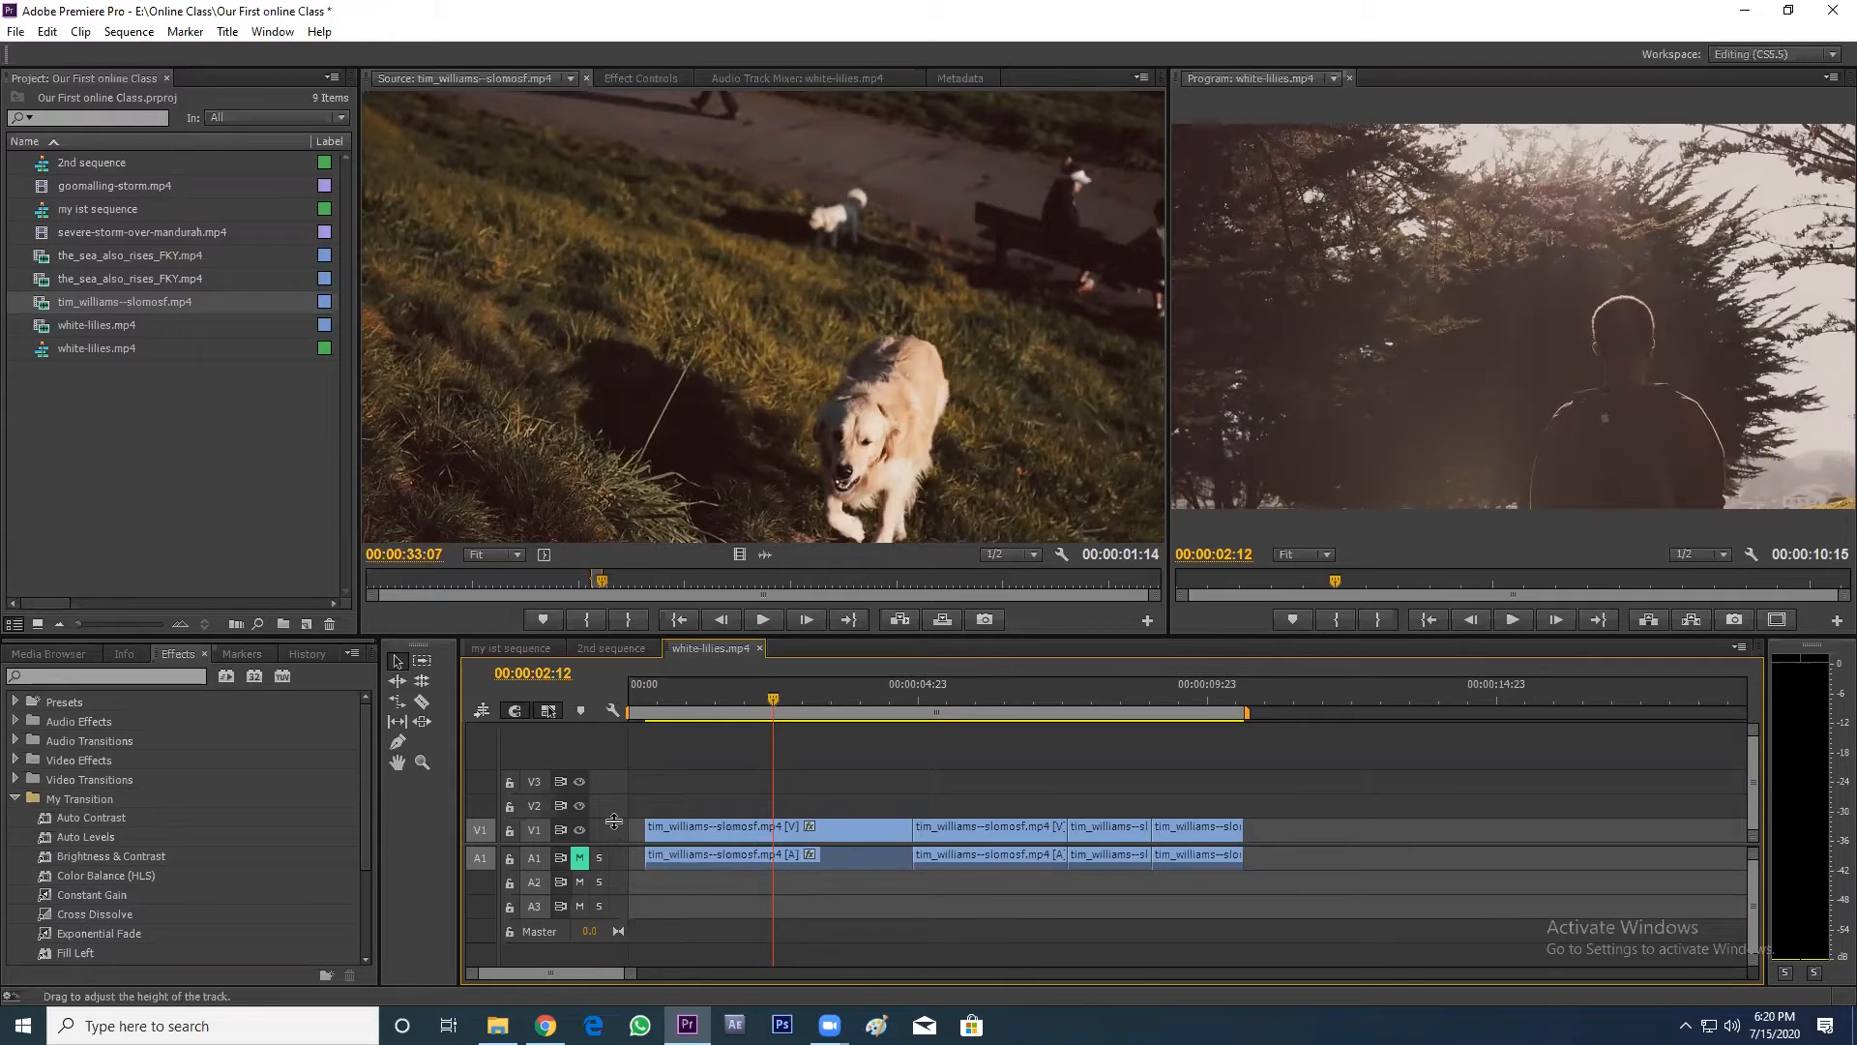
- Enlarge the V1 and A1 tracks enough to show the clip thumbnails and both audio waveform channels
{"action": "left_click_drag", "start_coordinate": [614, 820], "coordinate": [620, 798]}
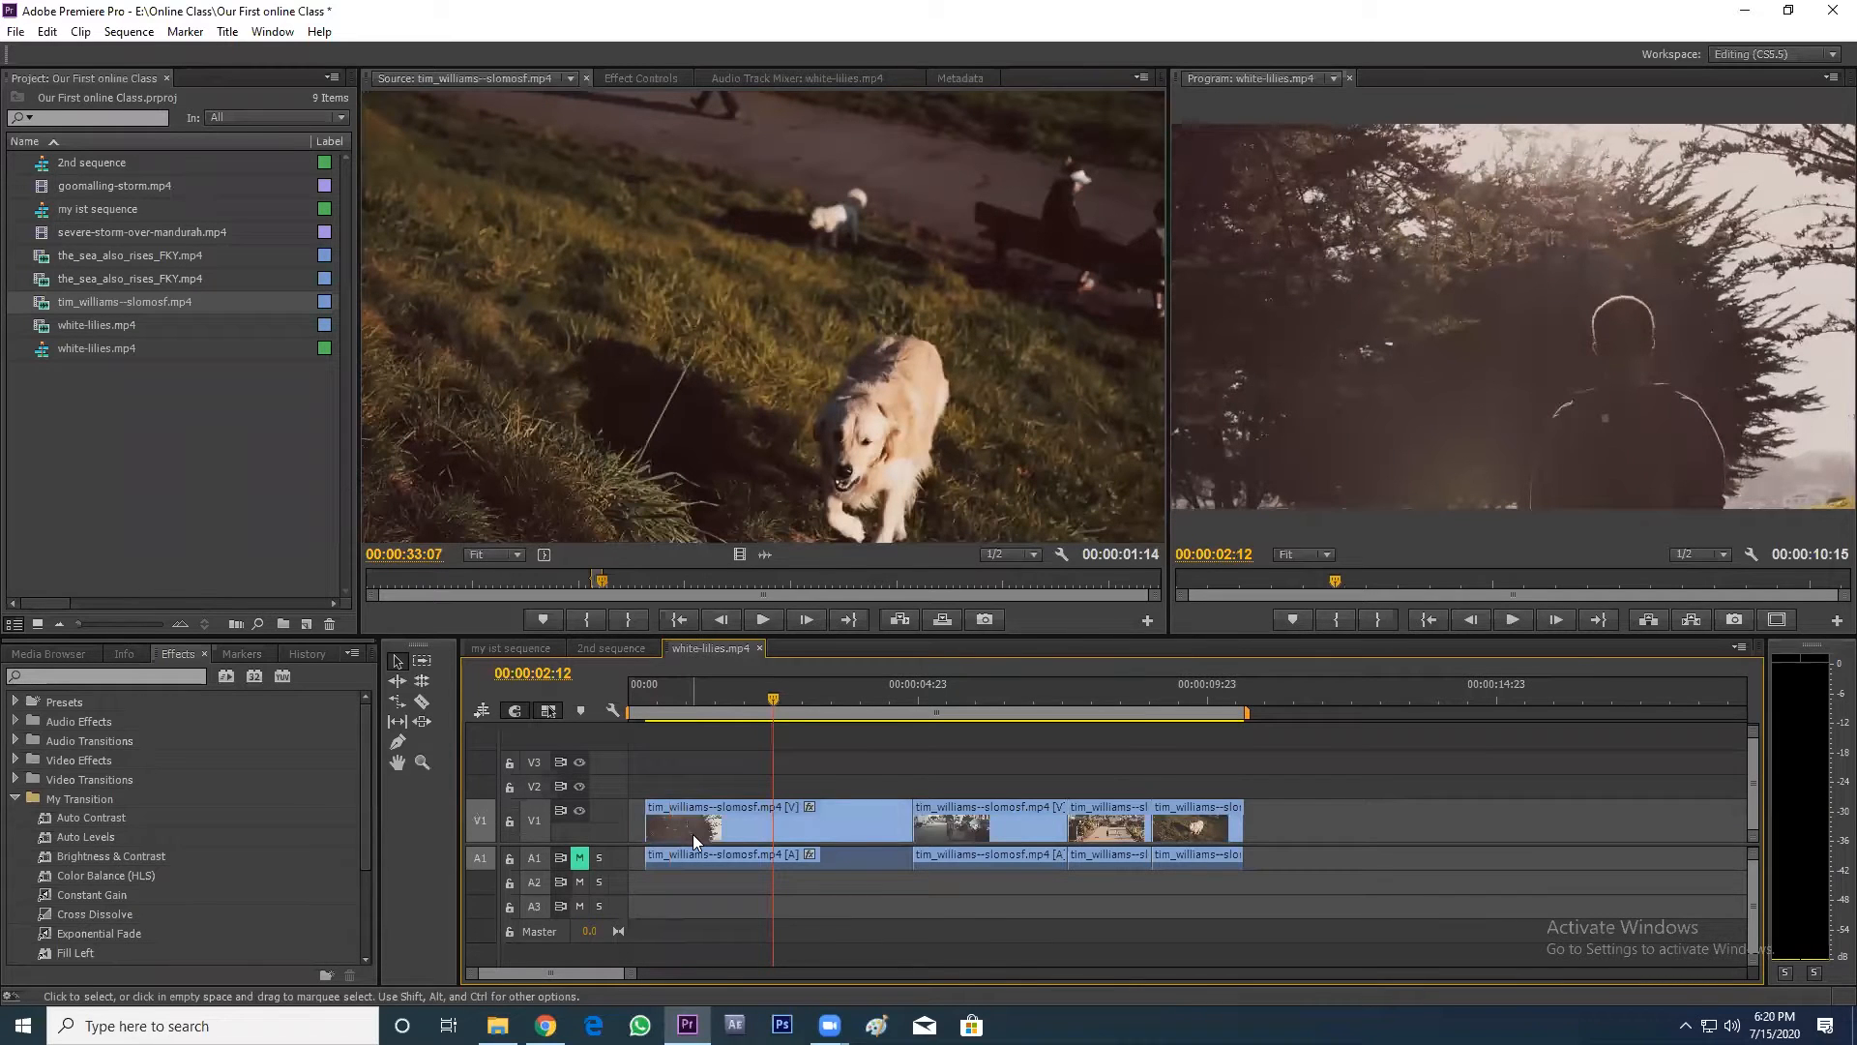
{"action": "left_click_drag", "start_coordinate": [617, 799], "coordinate": [618, 790]}
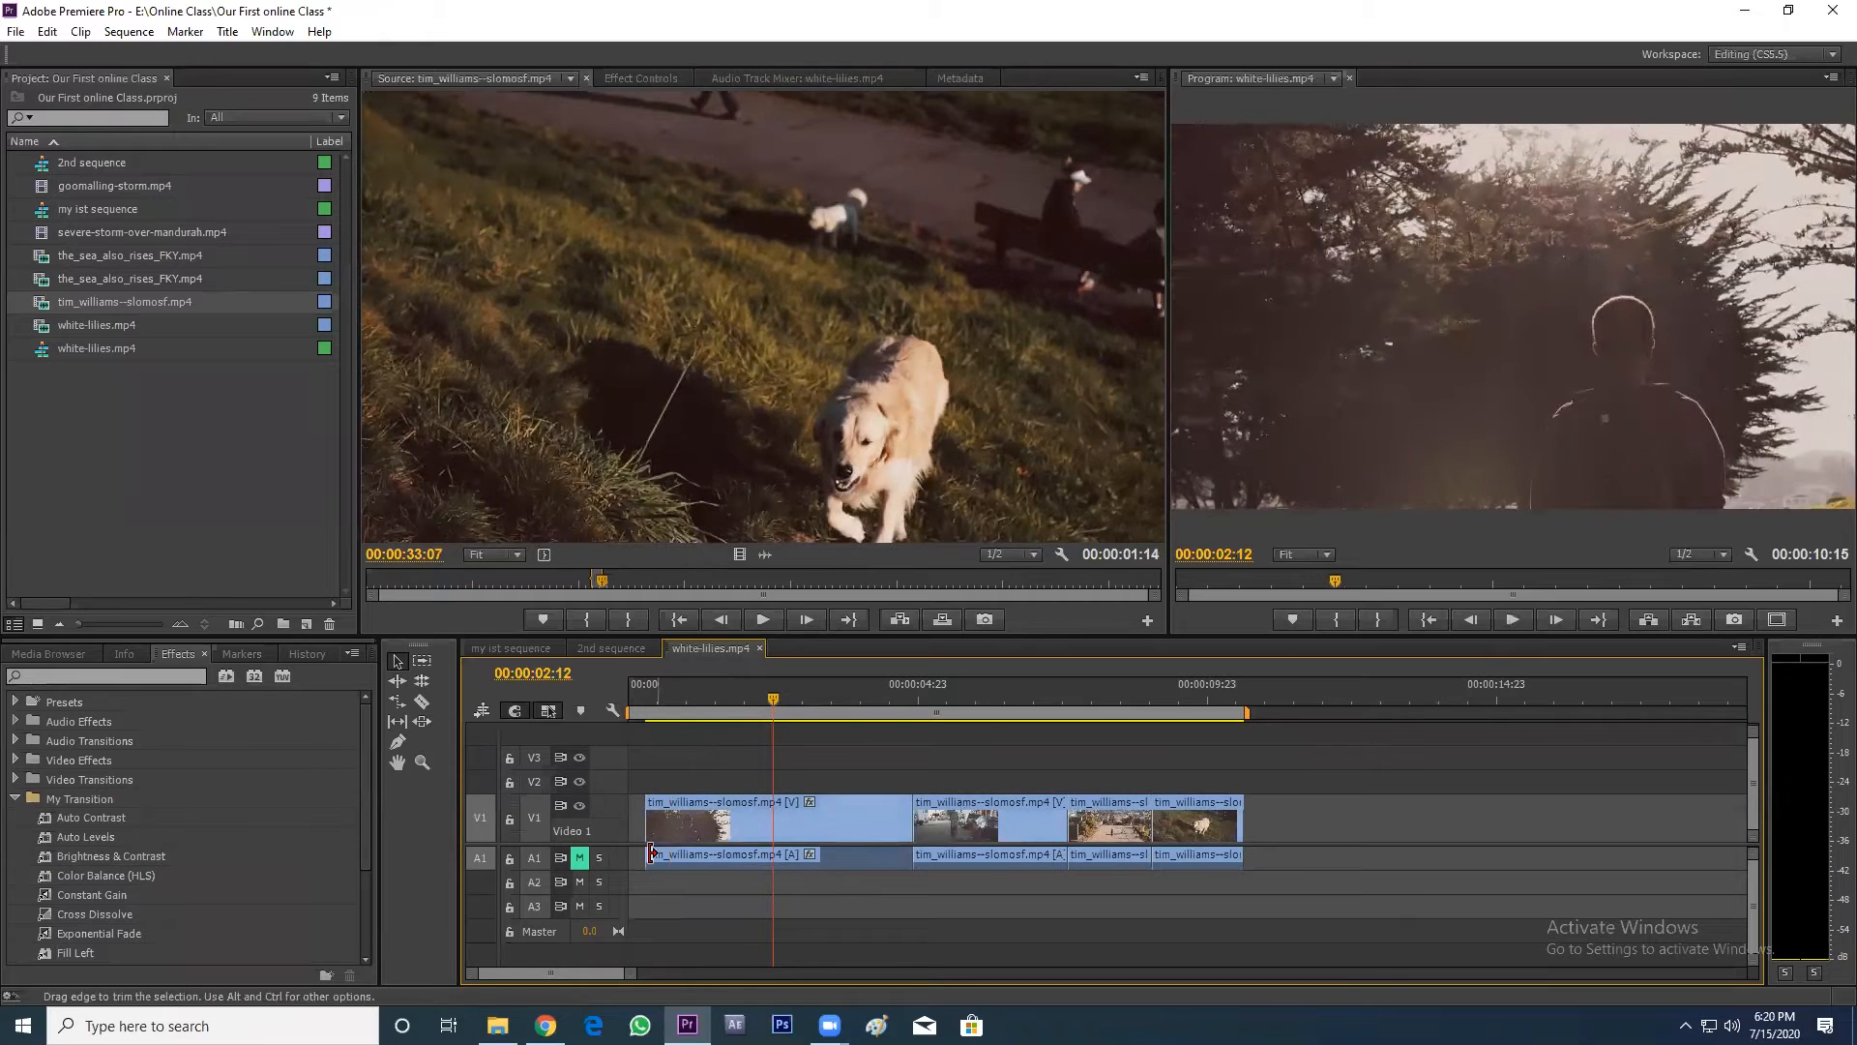
{"action": "left_click_drag", "start_coordinate": [621, 869], "coordinate": [622, 890]}
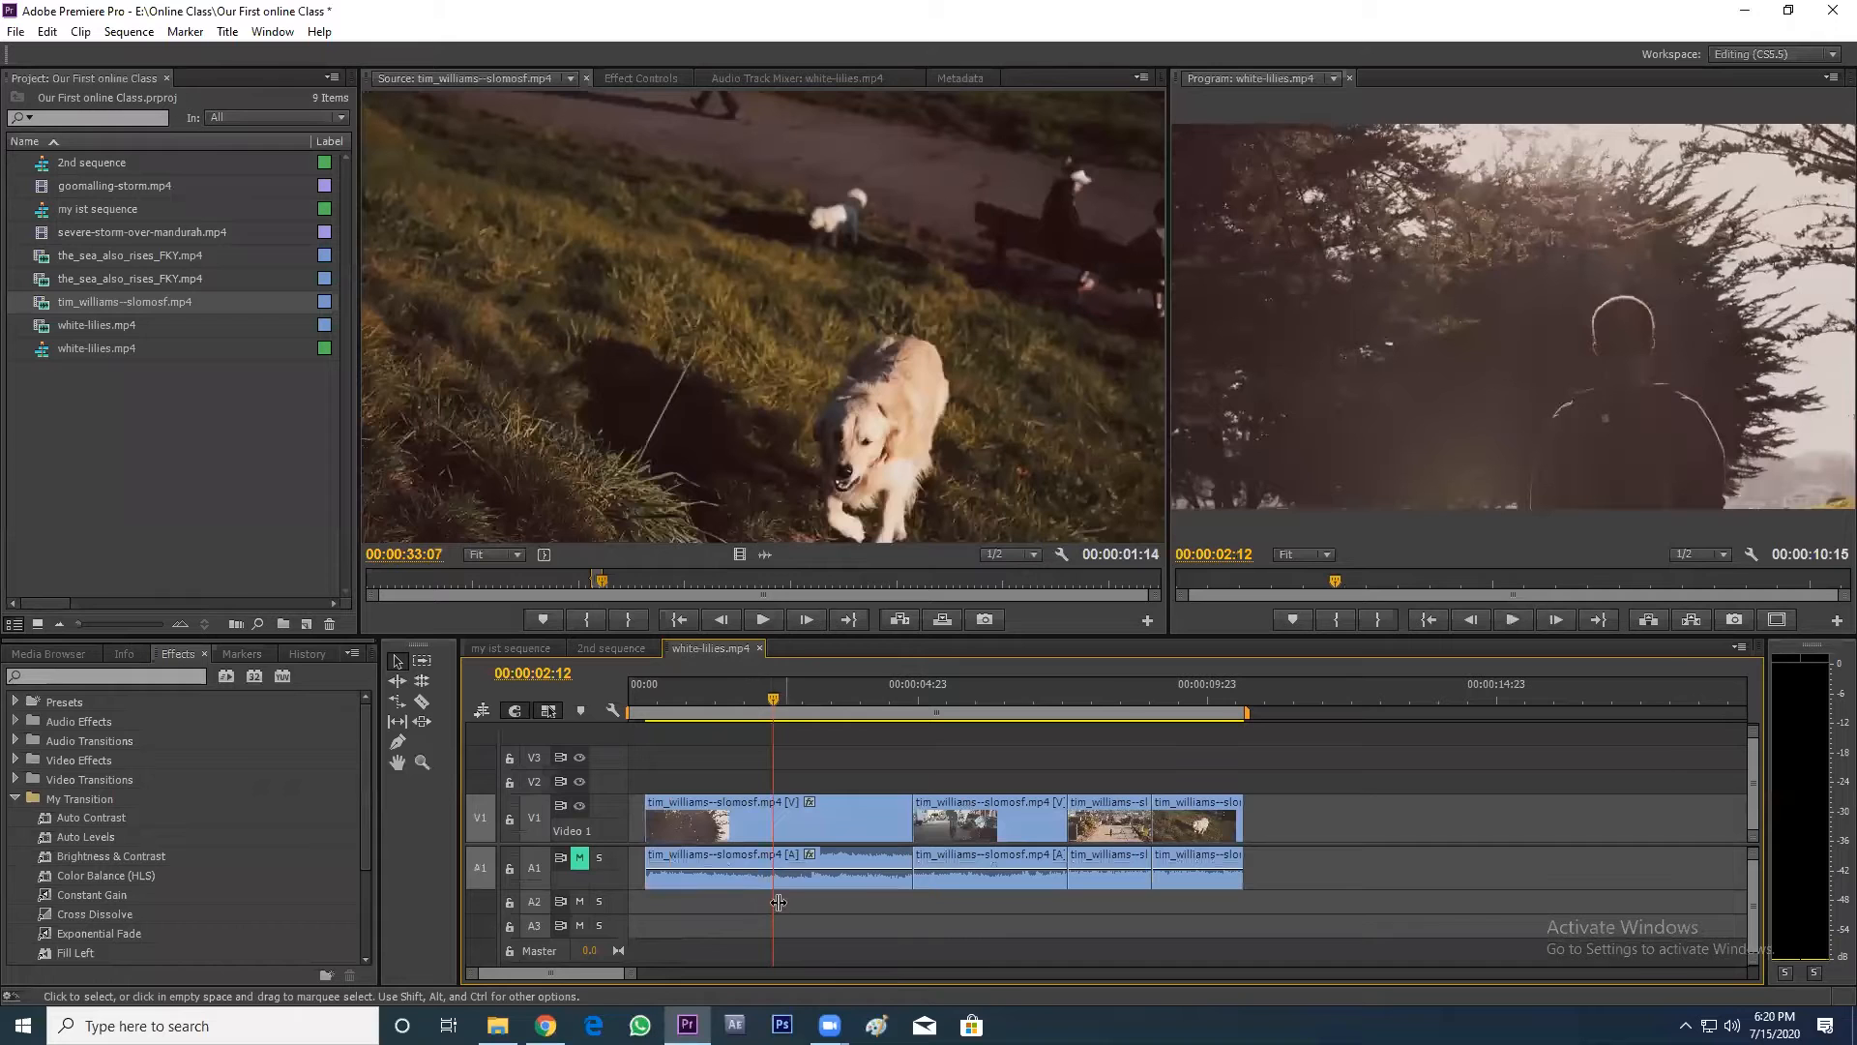
{"action": "left_click_drag", "start_coordinate": [620, 894], "coordinate": [623, 914]}
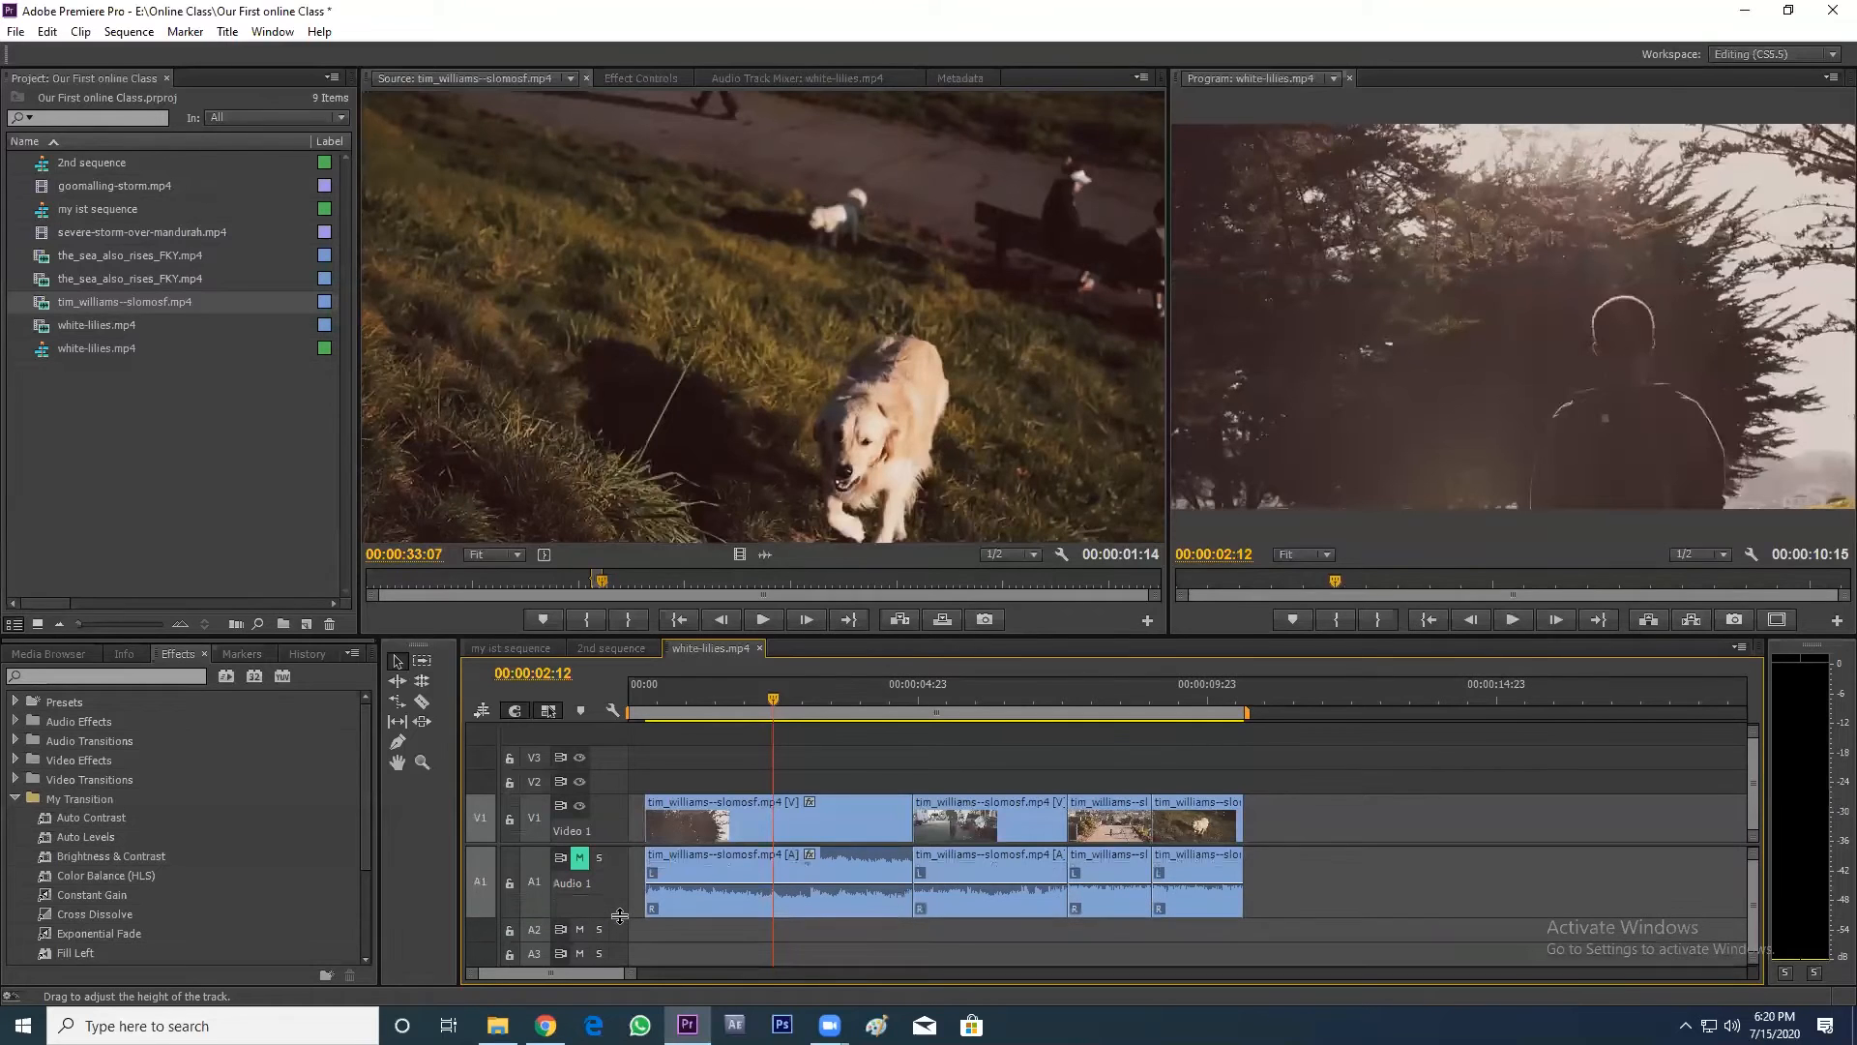
{"action": "left_click_drag", "start_coordinate": [615, 795], "coordinate": [623, 783]}
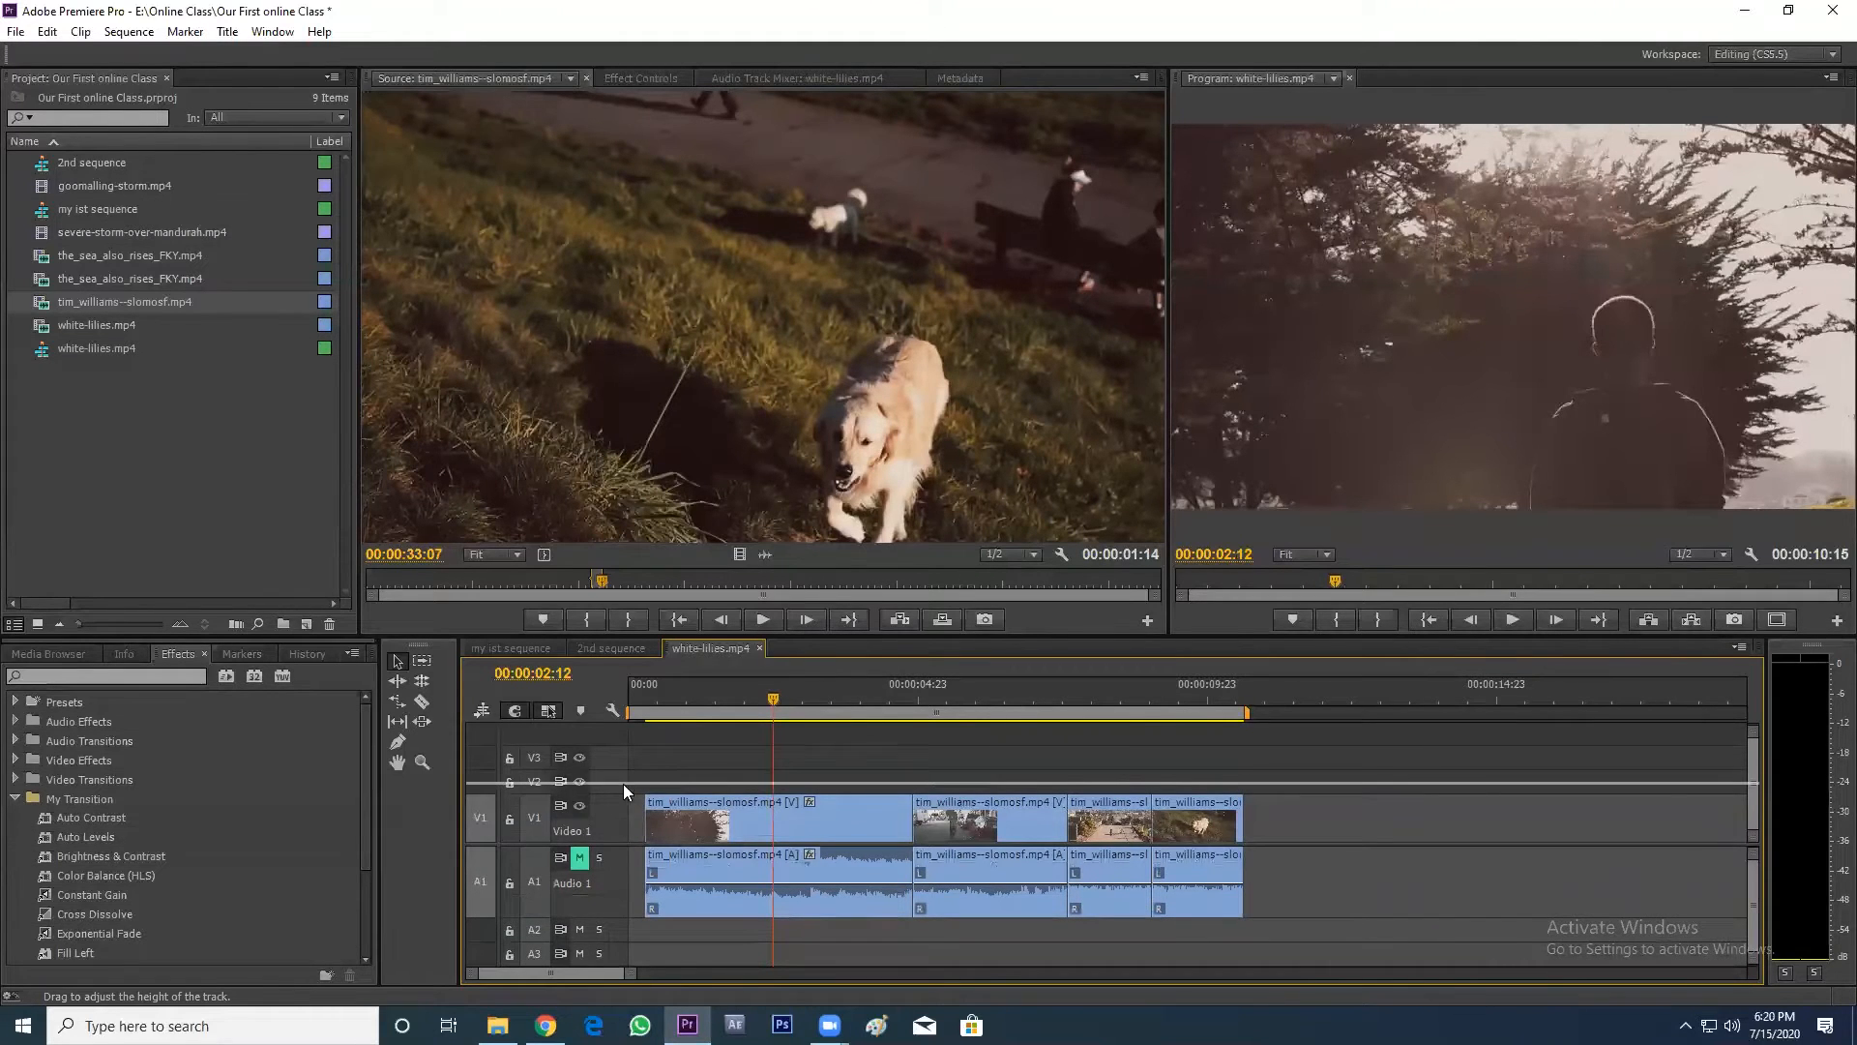
- Scrub through the assembled clips and move the work area's start to 00:00:00:07, at the beginning of the first clip
{"action": "left_click", "coordinate": [793, 703]}
{"action": "left_click_drag", "start_coordinate": [788, 704], "coordinate": [1227, 762]}
{"action": "left_click_drag", "start_coordinate": [629, 714], "coordinate": [643, 714]}
- Review the sequence from the first clip to the running dog clip at 00:00:09:12, checking the timeline at different zoom levels
{"action": "left_click", "coordinate": [709, 709]}
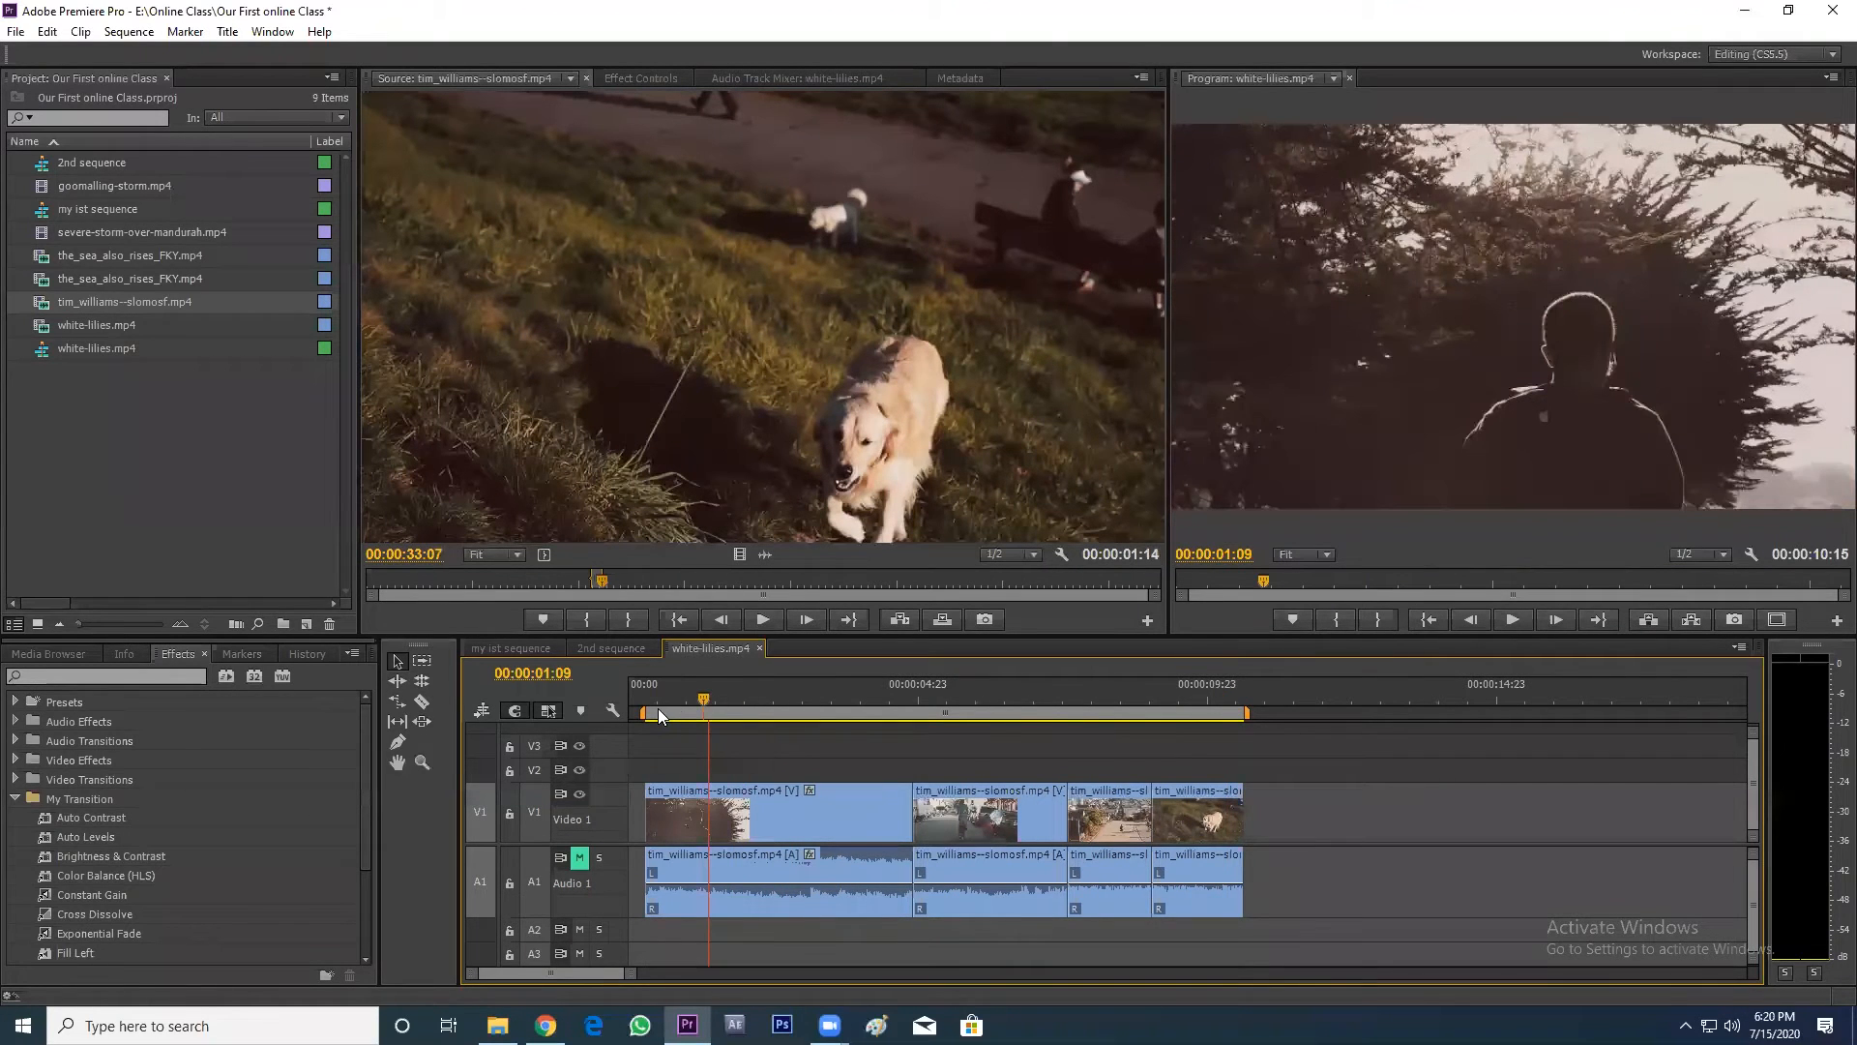
{"action": "left_click", "coordinate": [658, 708]}
{"action": "key", "text": "minus"}
{"action": "key", "text": "minus"}
{"action": "key", "text": "equal"}
{"action": "key", "text": "equal"}
{"action": "key", "text": "space"}
{"action": "left_click_drag", "start_coordinate": [687, 705], "coordinate": [1172, 799]}
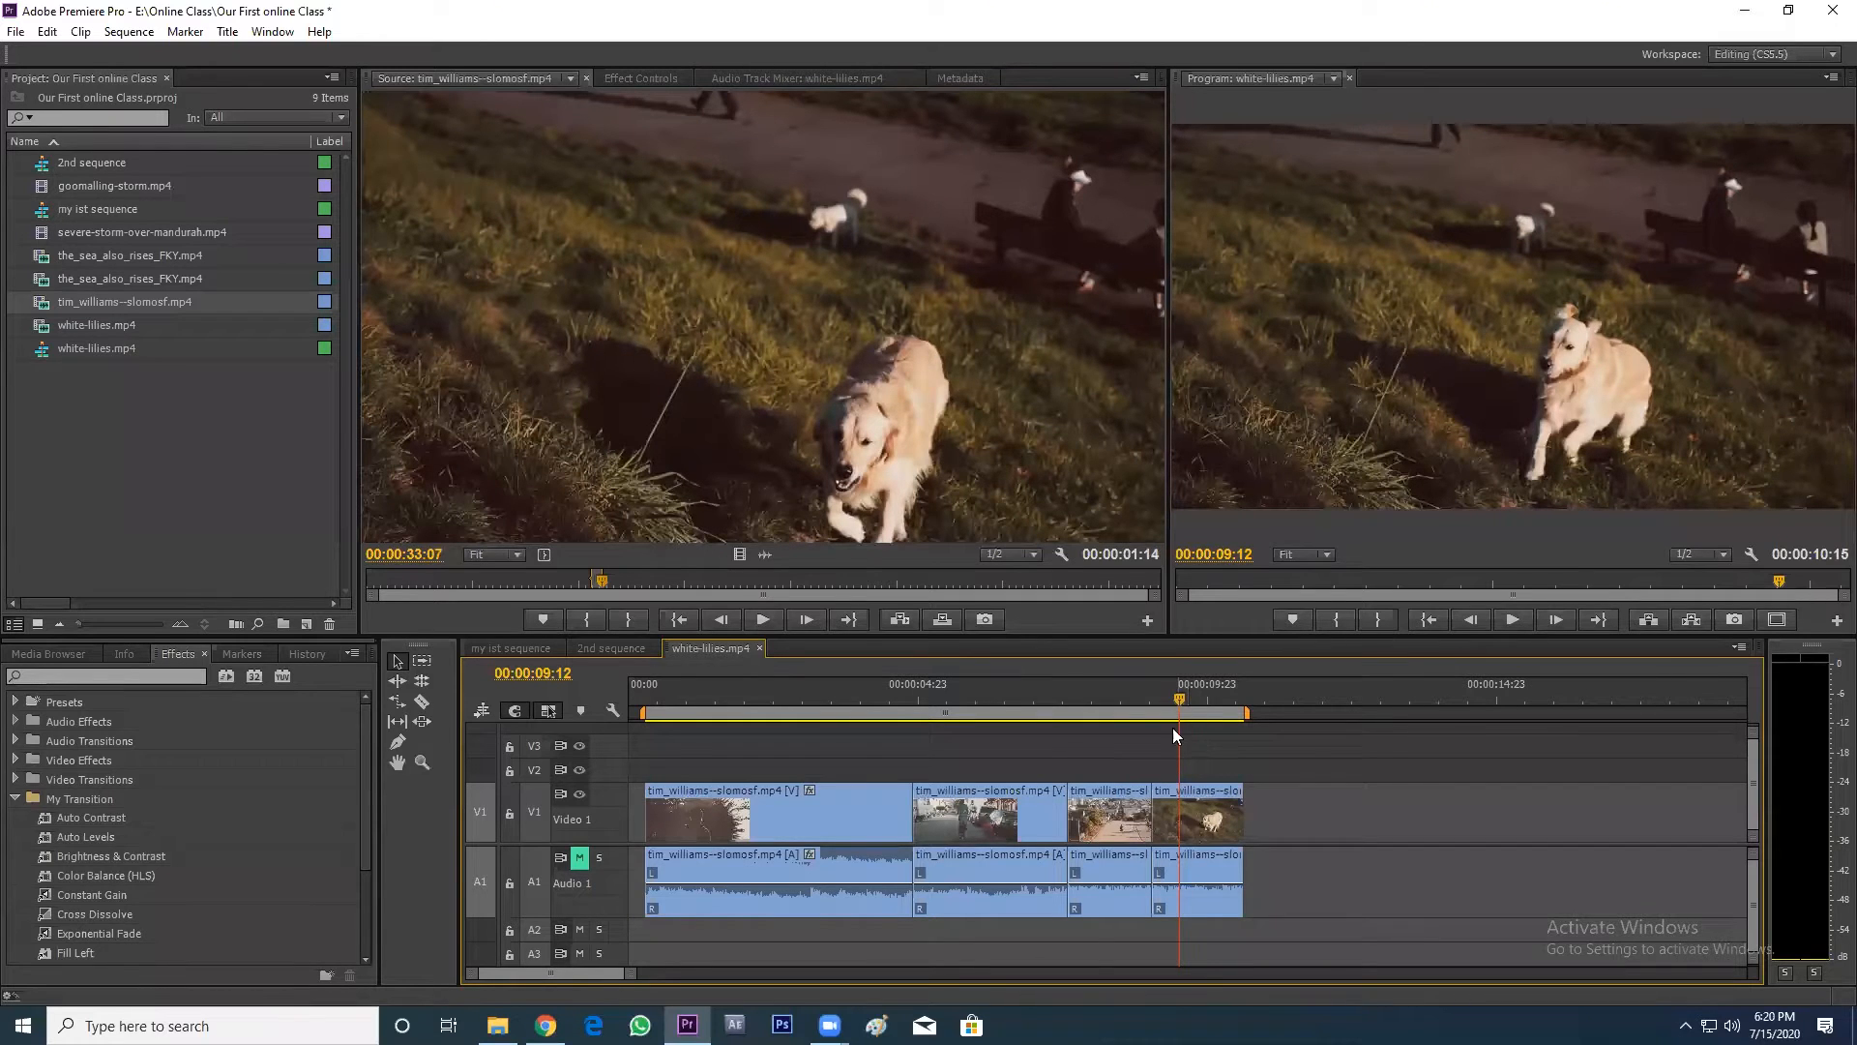
- Inspect the zoomed-out timeline past the last clip, then return the playhead to the running dog clip at a closer zoom
{"action": "key", "text": "minus"}
{"action": "key", "text": "minus"}
{"action": "left_click_drag", "start_coordinate": [780, 706], "coordinate": [930, 773]}
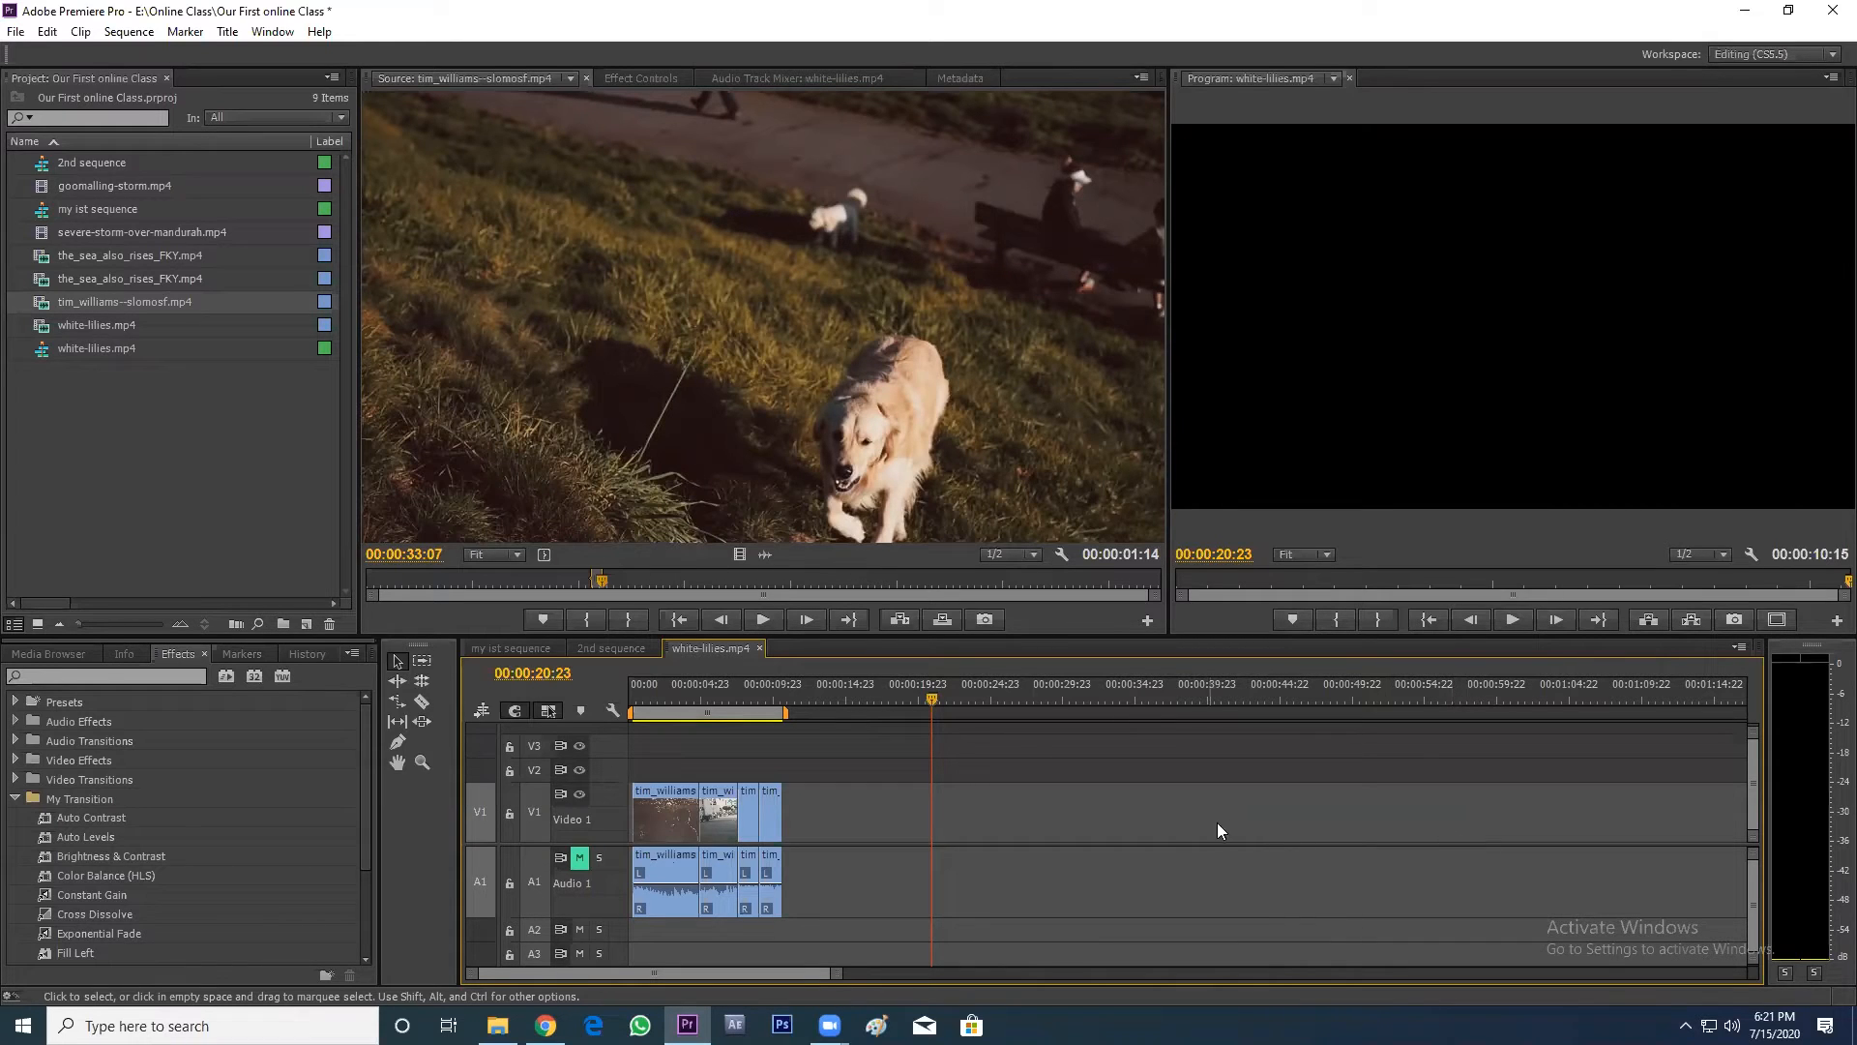
{"action": "left_click", "coordinate": [767, 697]}
{"action": "key", "text": "="}
{"action": "key", "text": "="}
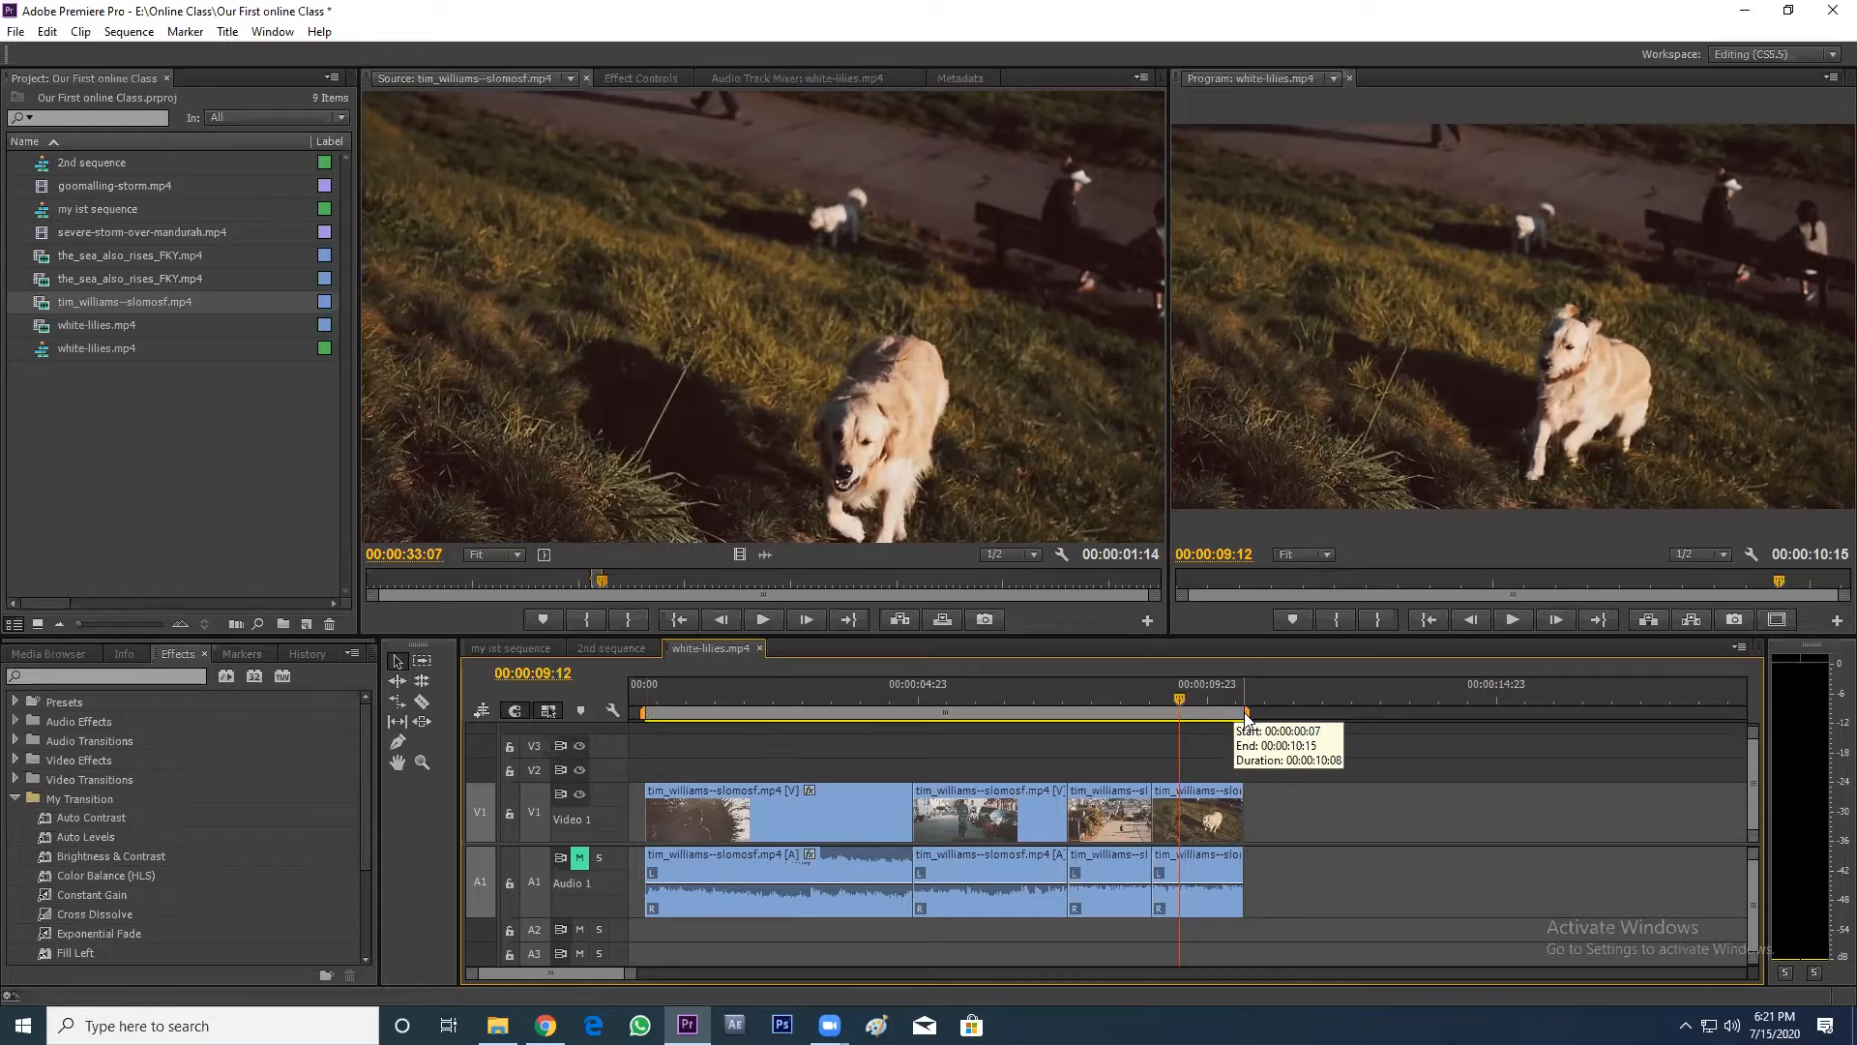
- Try a work area from 00:00:05:21 to 00:00:22:17, then bring both of its ends back to the bounds of the four clips
{"action": "left_click_drag", "start_coordinate": [1250, 714], "coordinate": [1305, 716]}
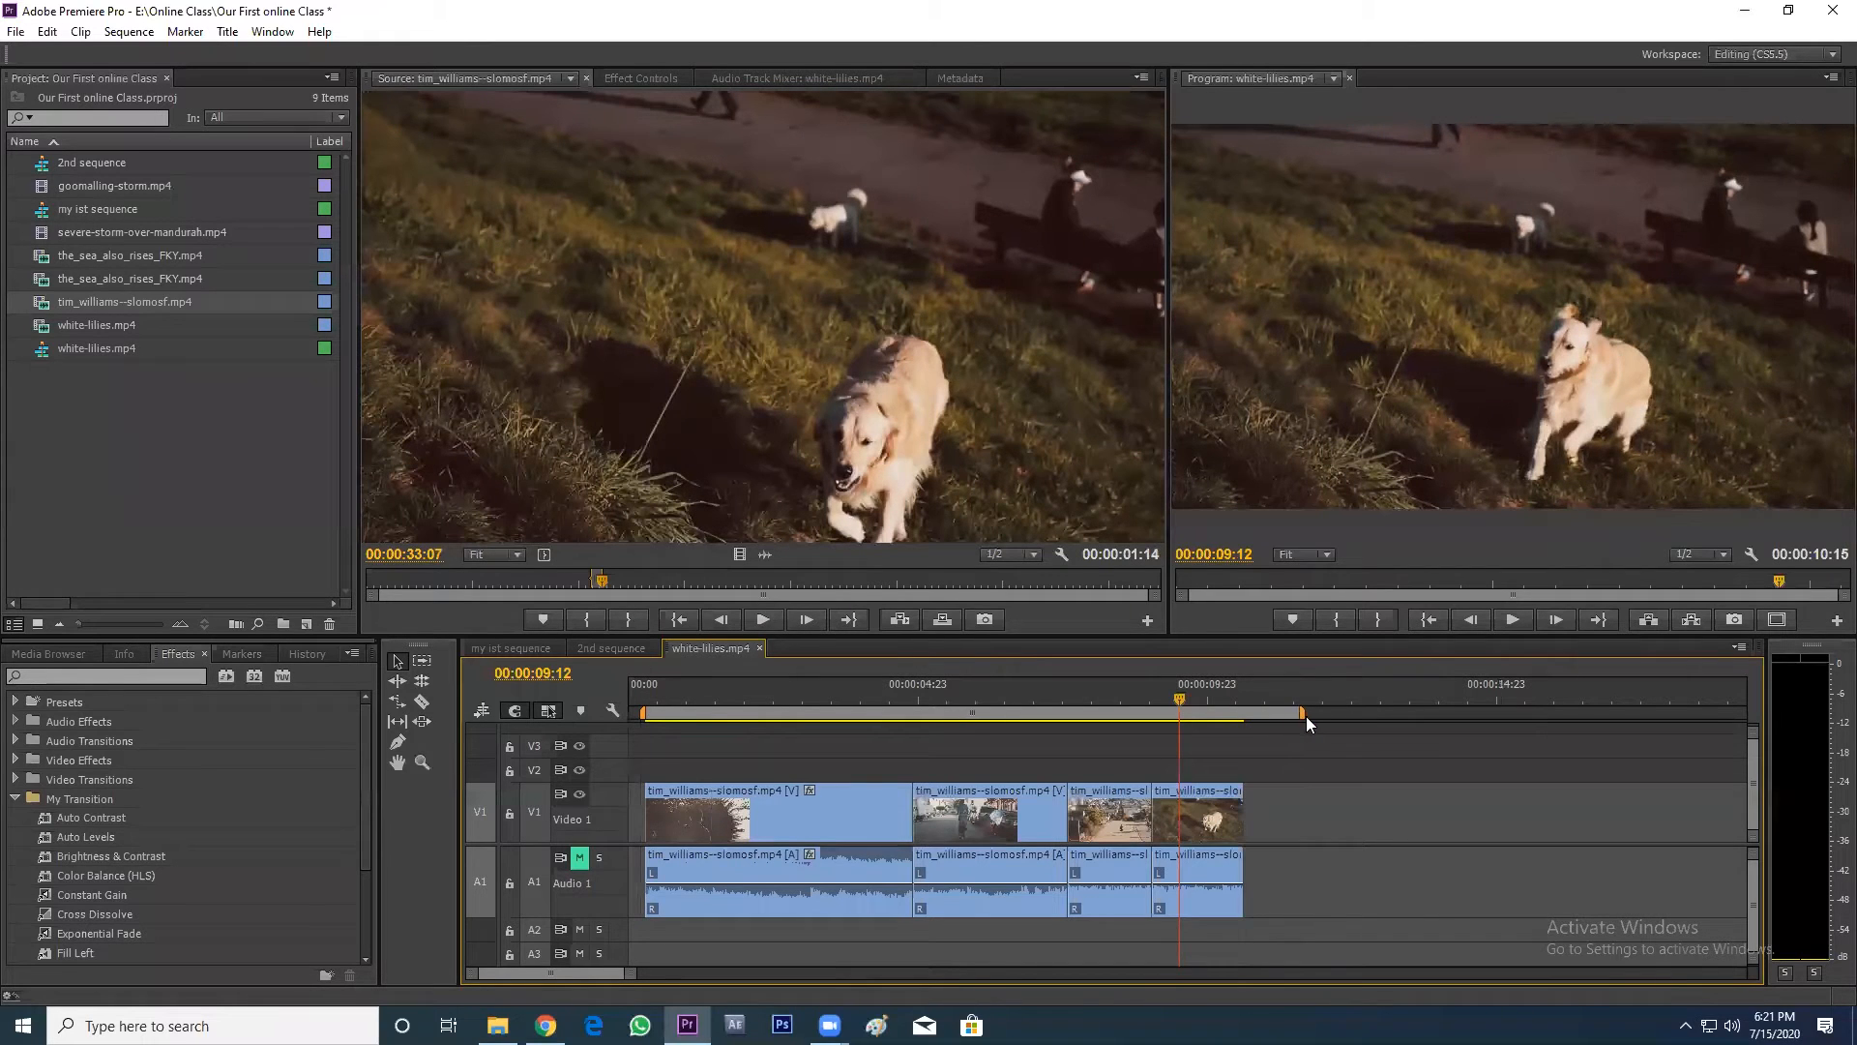
{"action": "key", "text": "minus"}
{"action": "key", "text": "minus"}
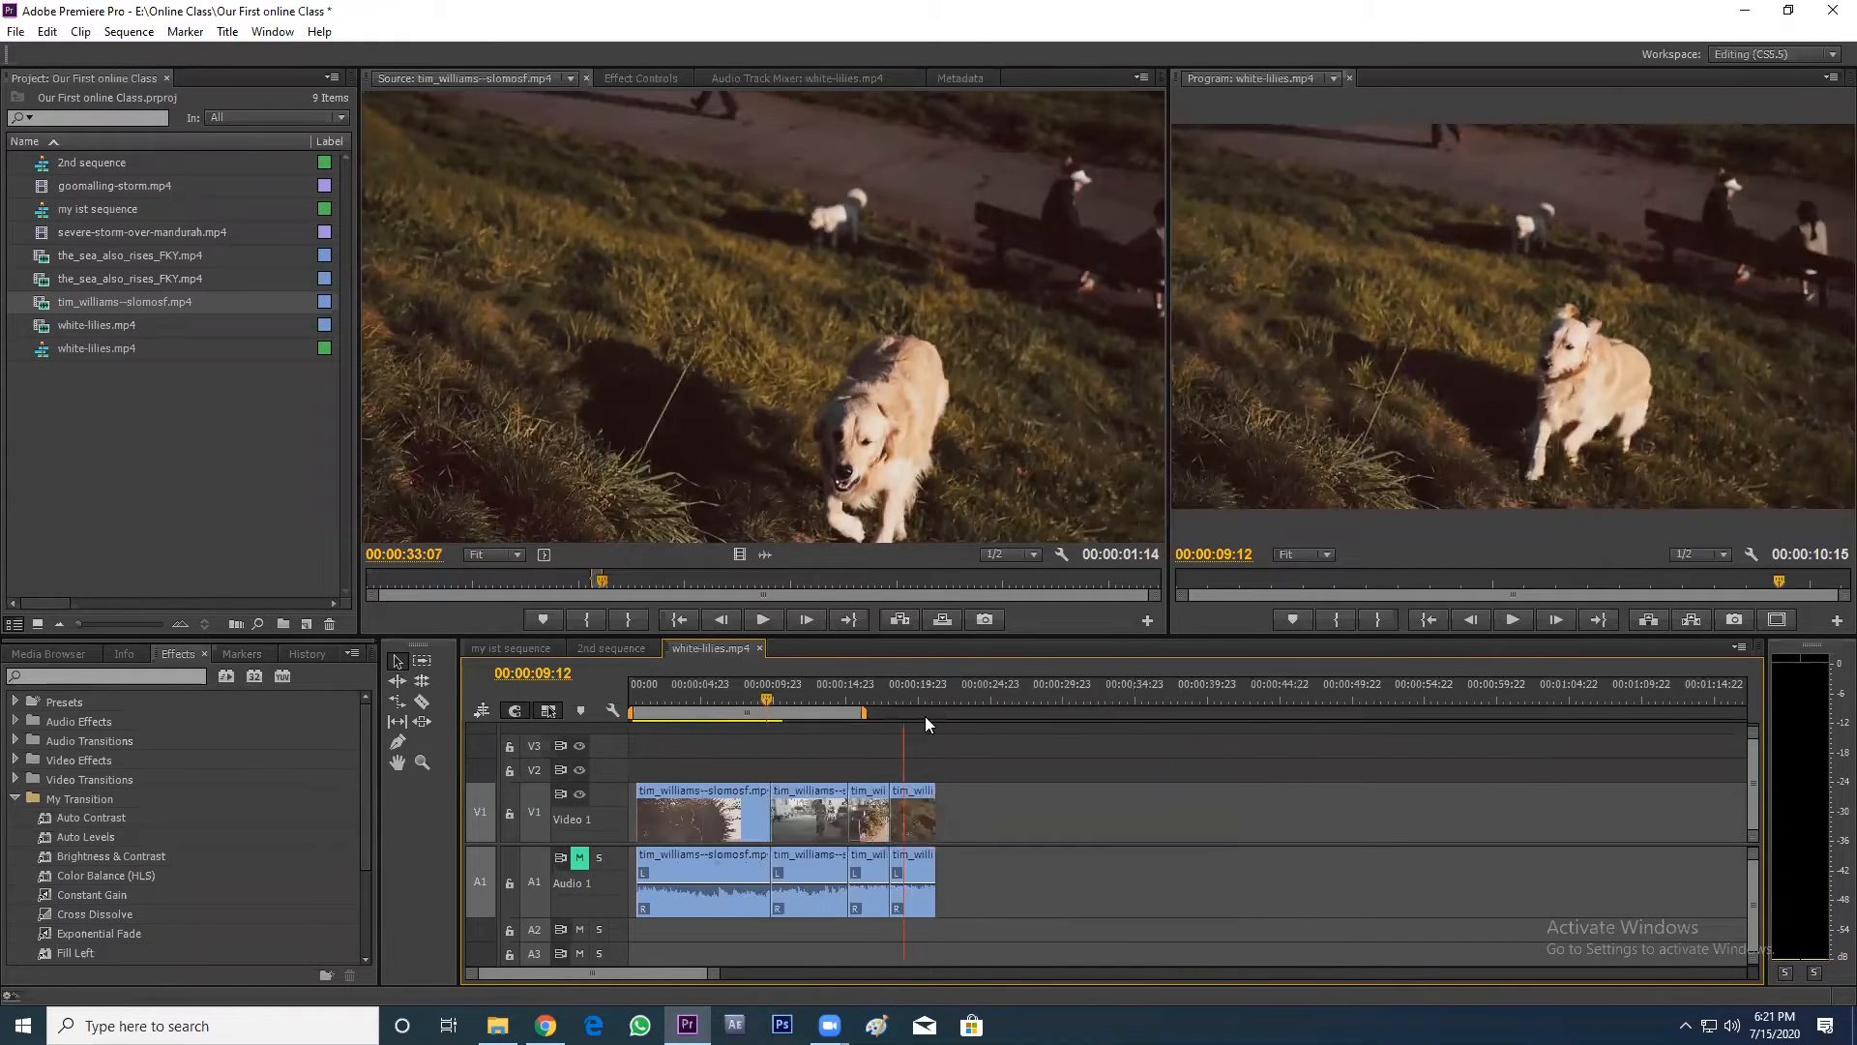
{"action": "left_click_drag", "start_coordinate": [654, 712], "coordinate": [712, 715]}
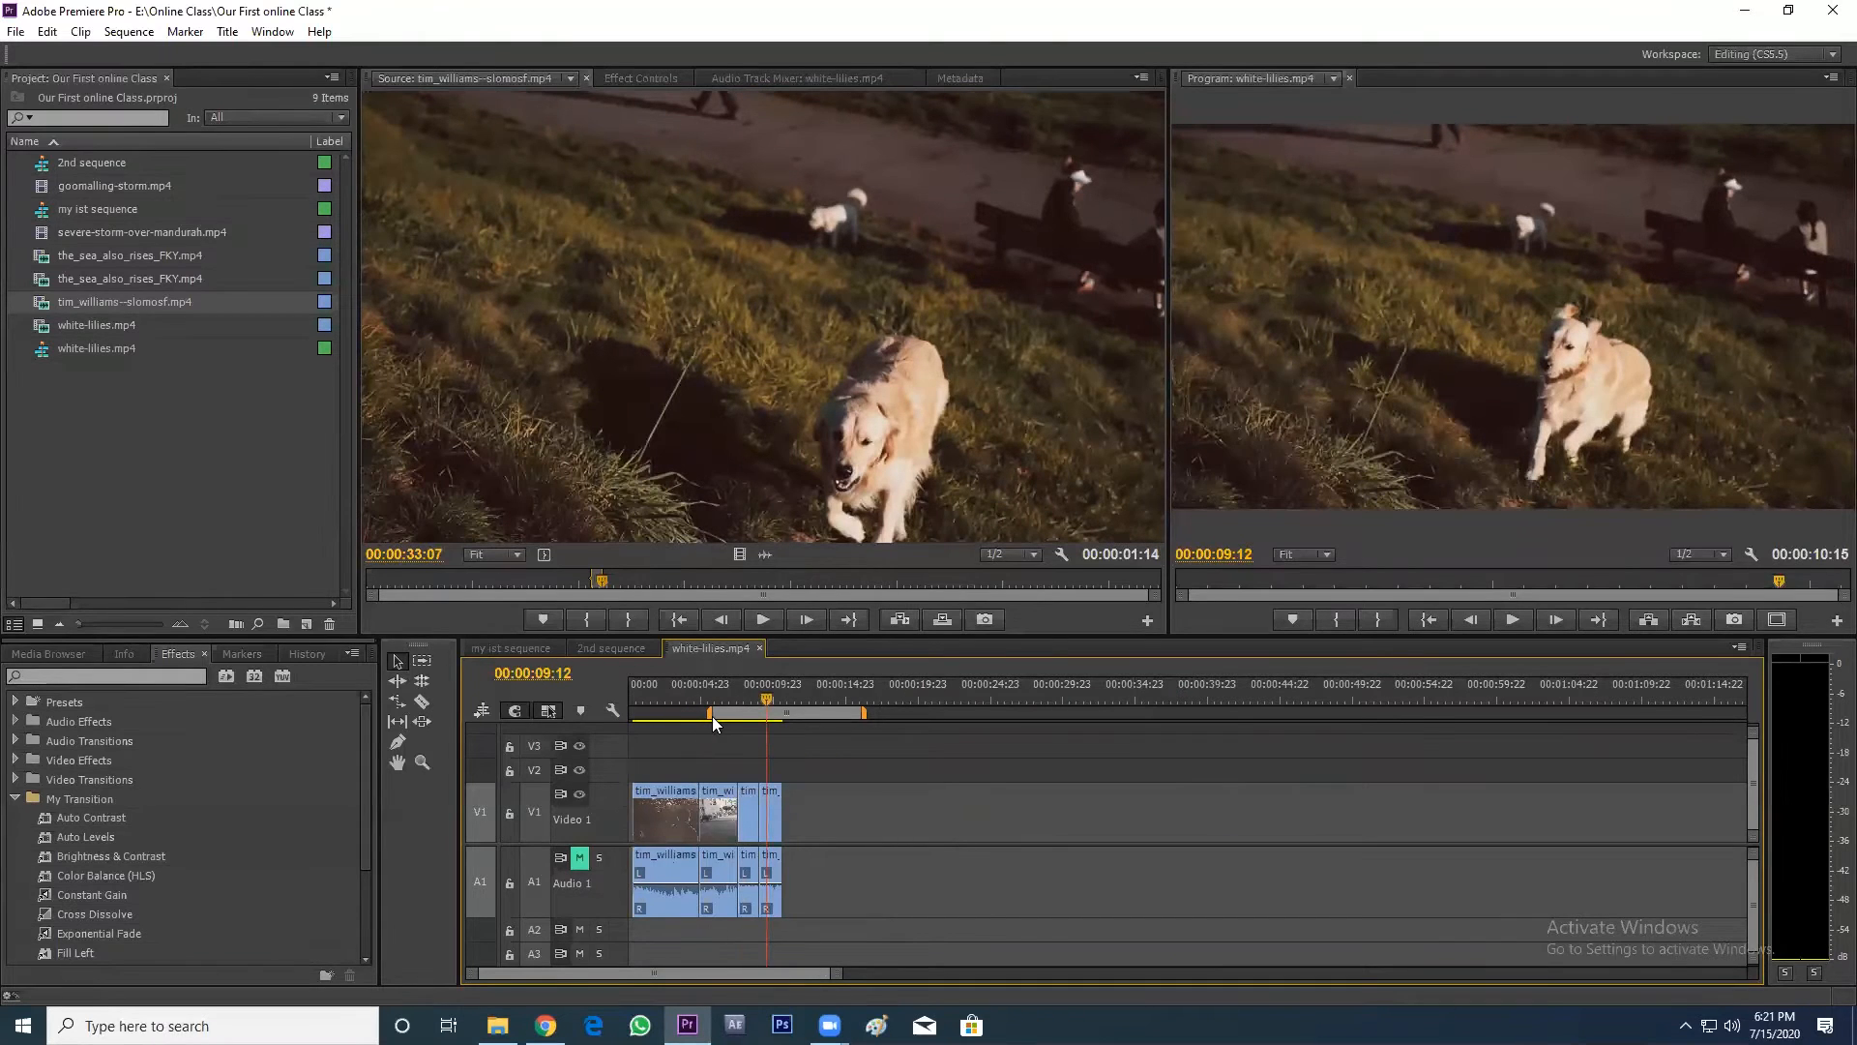
{"action": "left_click_drag", "start_coordinate": [862, 718], "coordinate": [961, 716]}
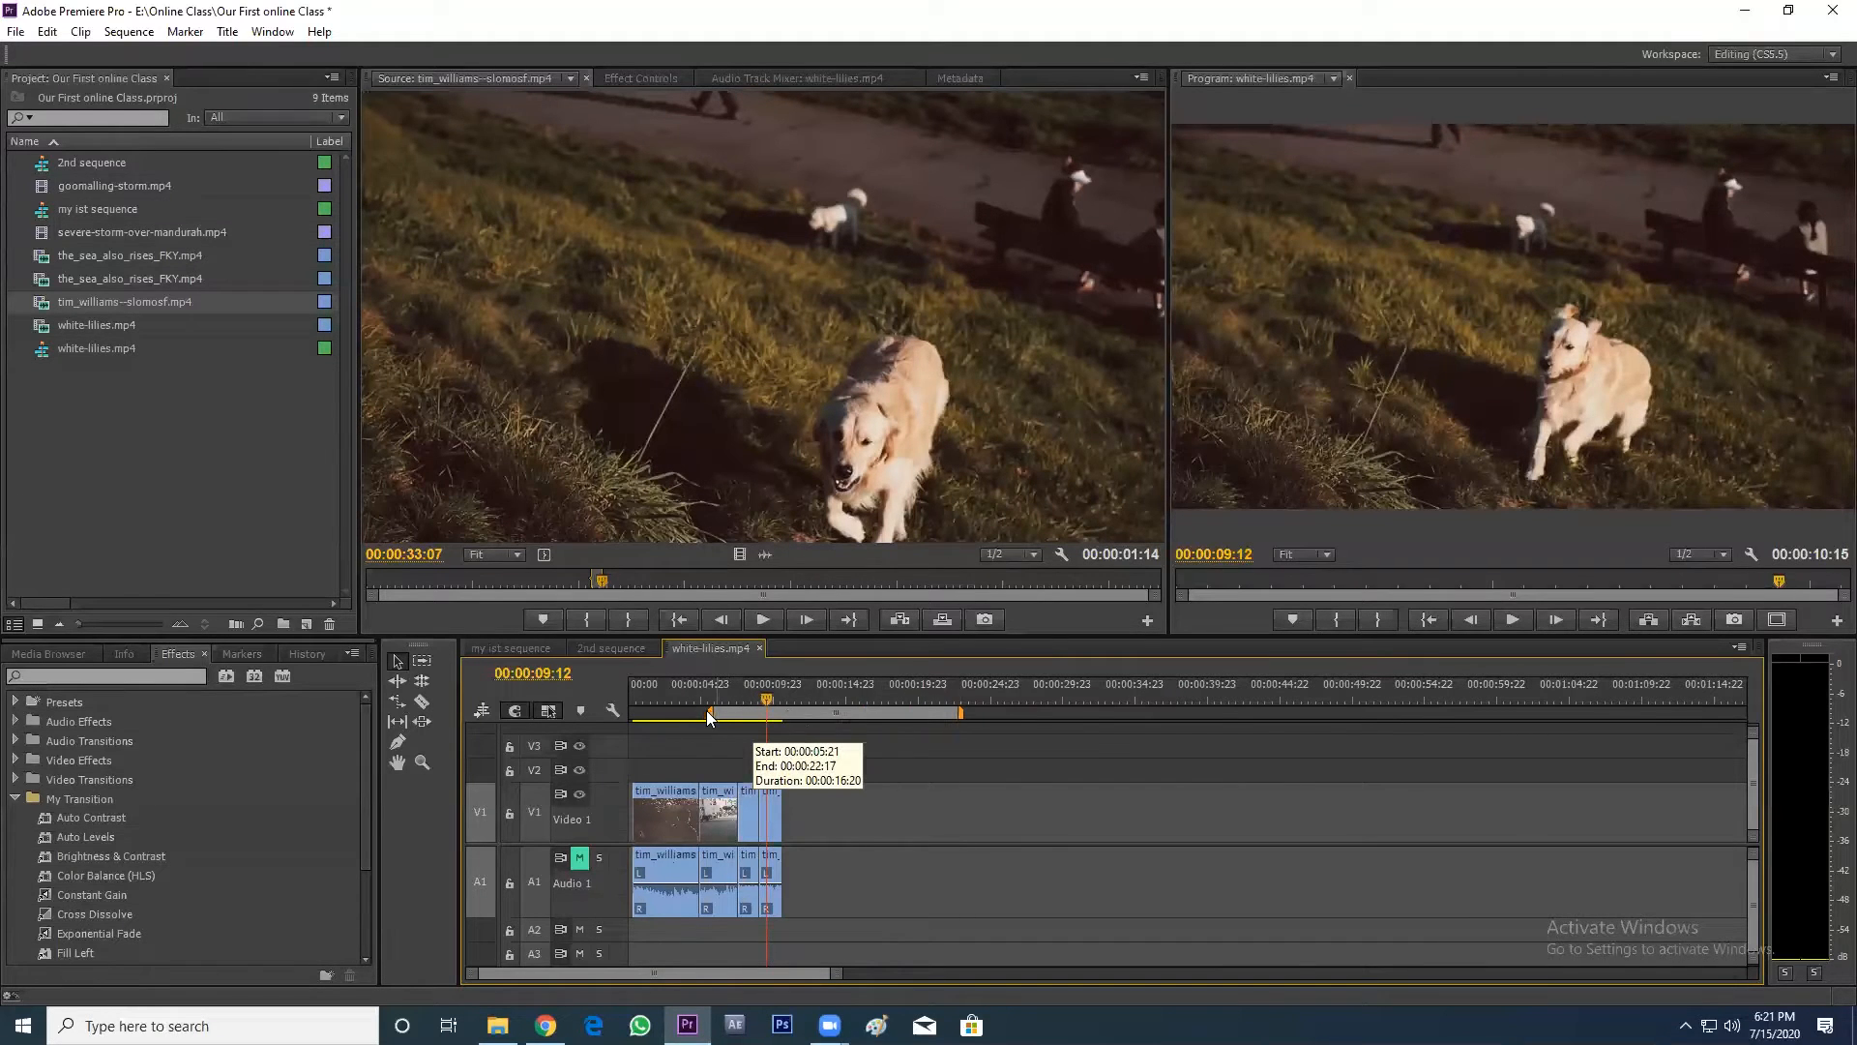
{"action": "left_click_drag", "start_coordinate": [712, 712], "coordinate": [696, 713]}
{"action": "left_click_drag", "start_coordinate": [961, 715], "coordinate": [608, 714]}
- Enlarge the timeline view of the clips, place the playhead at 00:00:01:03 in the first clip, and save the project
{"action": "left_click", "coordinate": [667, 696]}
{"action": "key", "text": "equal"}
{"action": "key", "text": "equal"}
{"action": "key", "text": "equal"}
{"action": "left_click", "coordinate": [758, 697]}
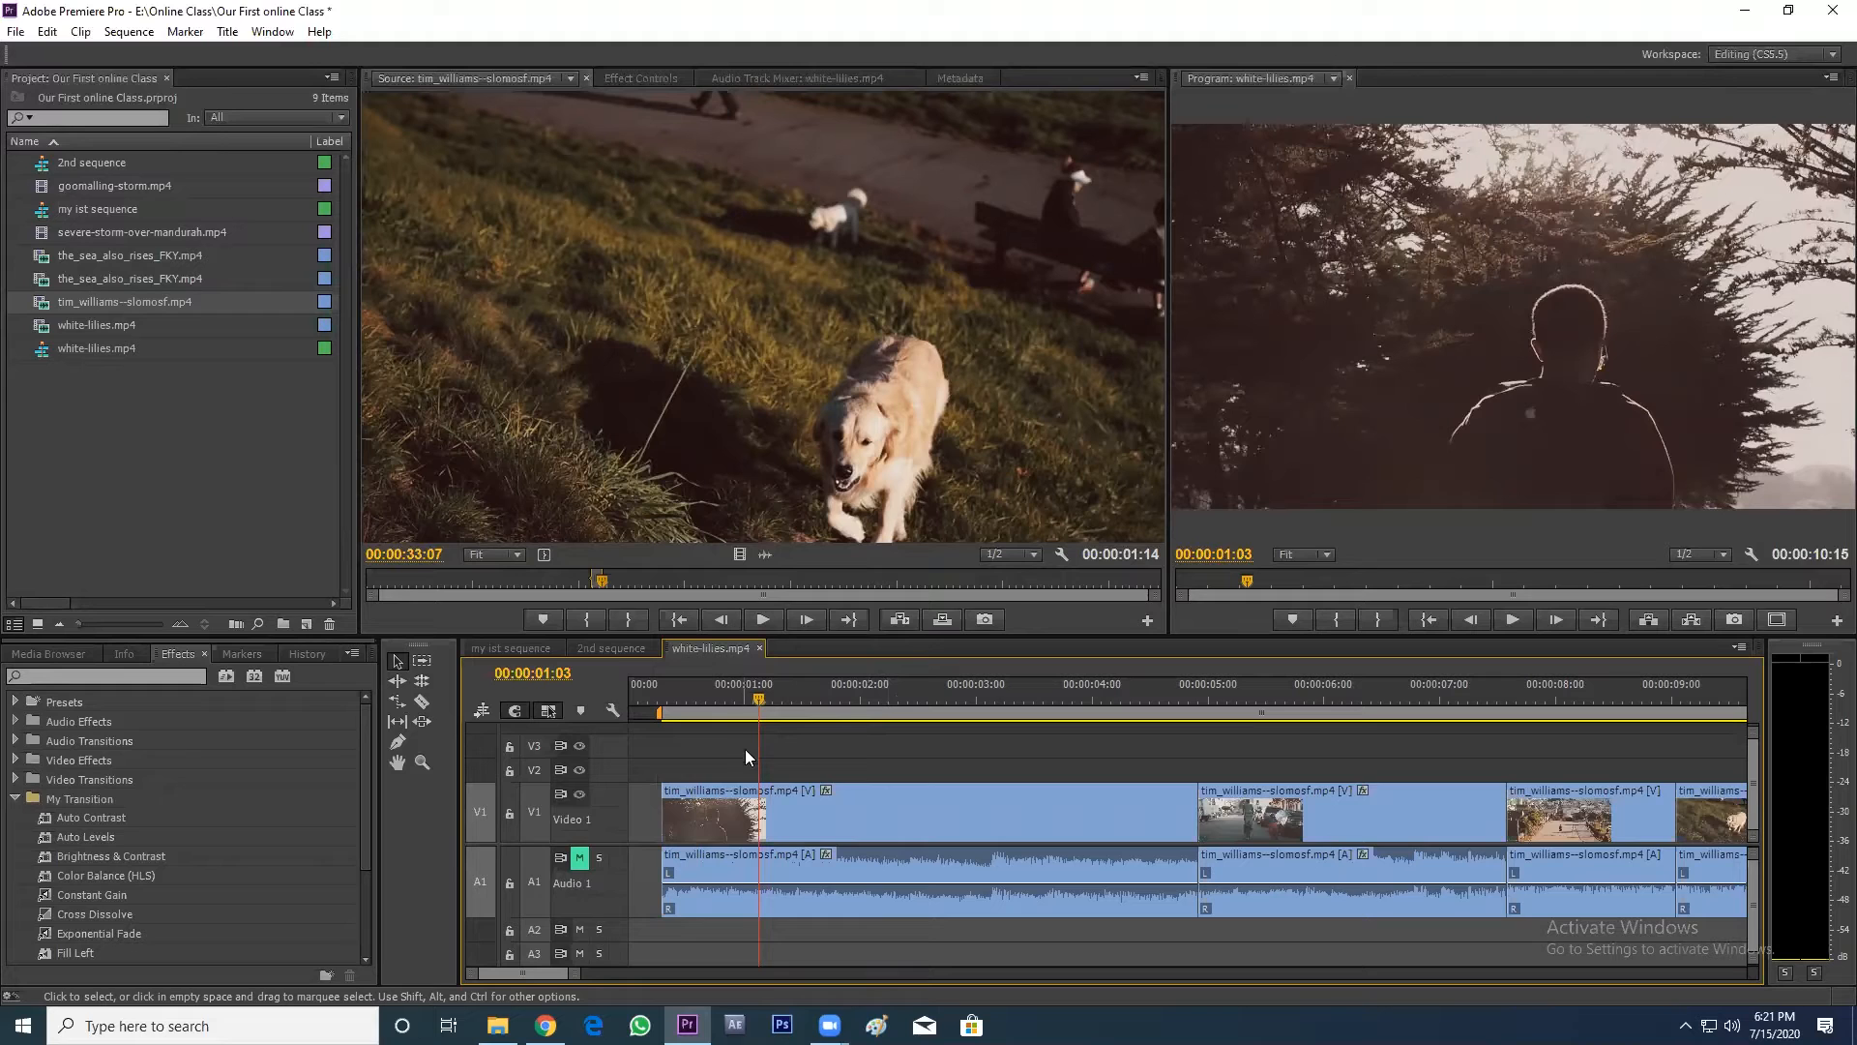
{"action": "key", "text": "ctrl+s"}
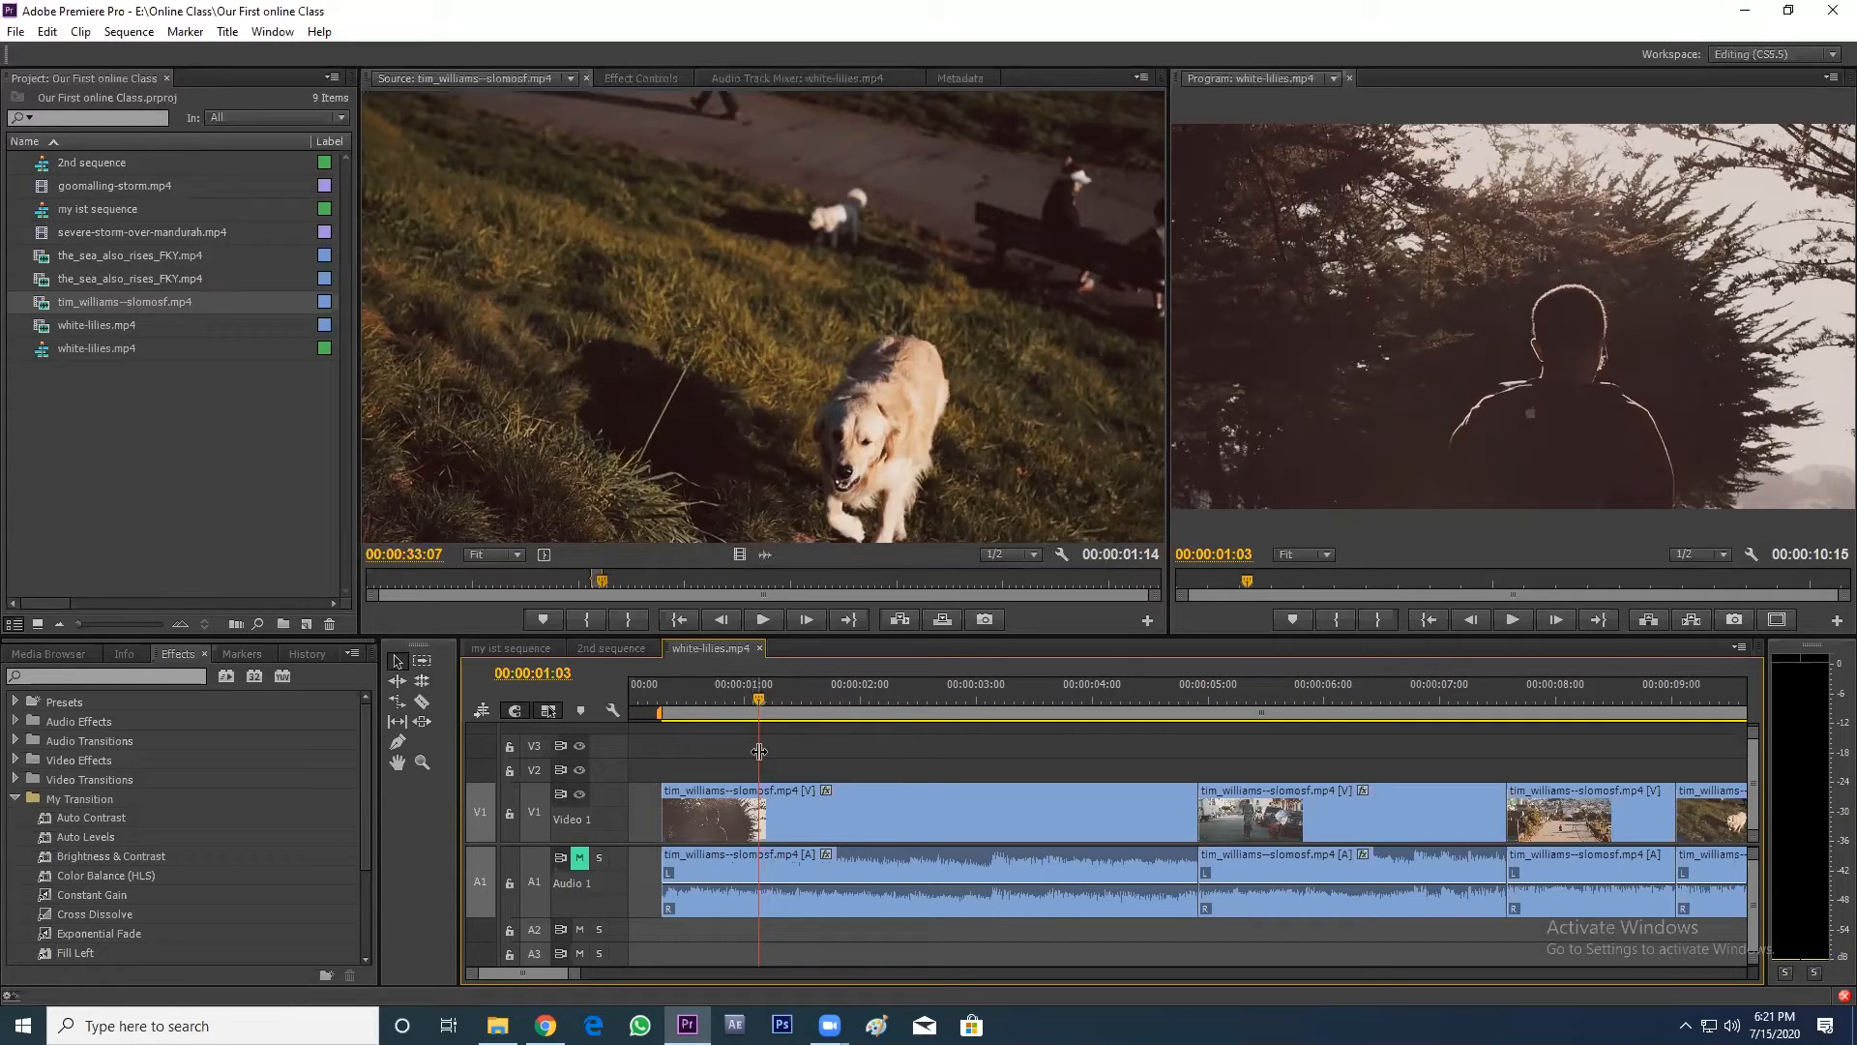
- Review the four-clip sequence at different timeline zoom levels and scrub through the first clip, ending at 00:00:03:05
{"action": "key", "text": "minus"}
{"action": "key", "text": "minus"}
{"action": "key", "text": "minus"}
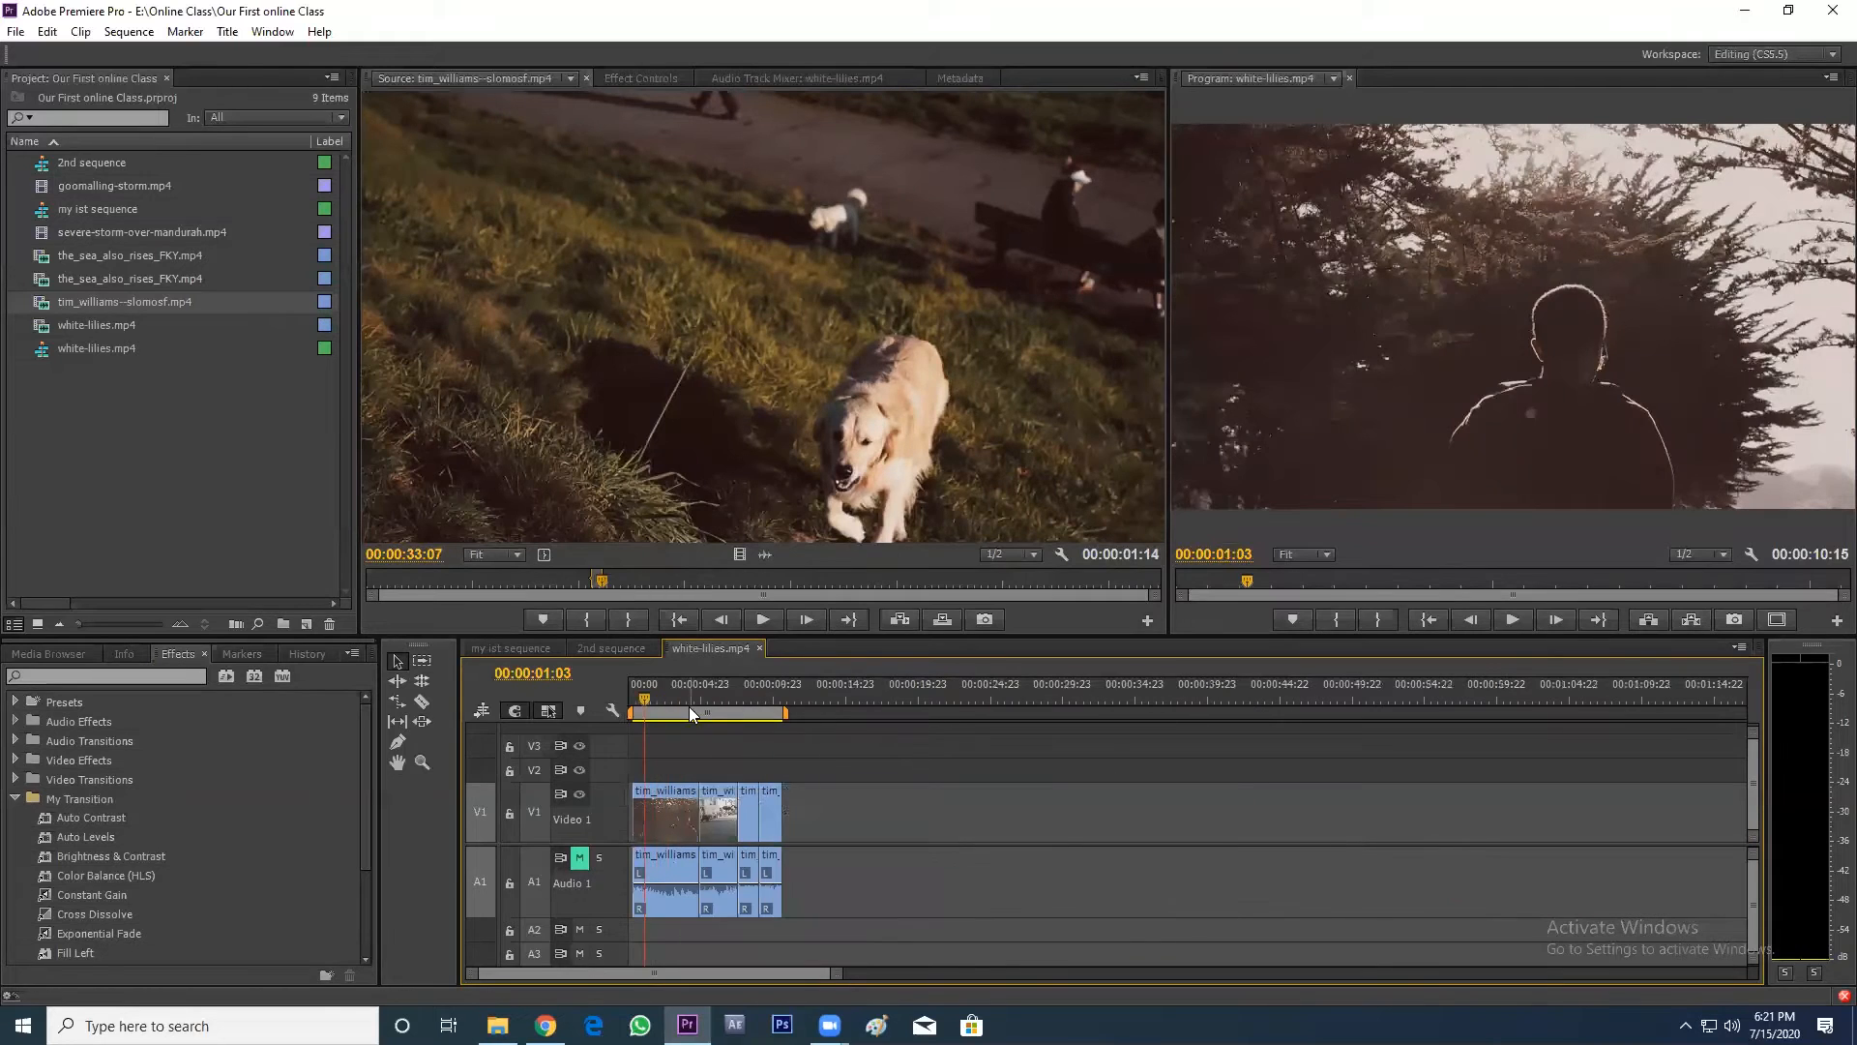
{"action": "left_click", "coordinate": [689, 702]}
{"action": "key", "text": "equal"}
{"action": "key", "text": "equal"}
{"action": "left_click_drag", "start_coordinate": [849, 698], "coordinate": [1188, 768]}
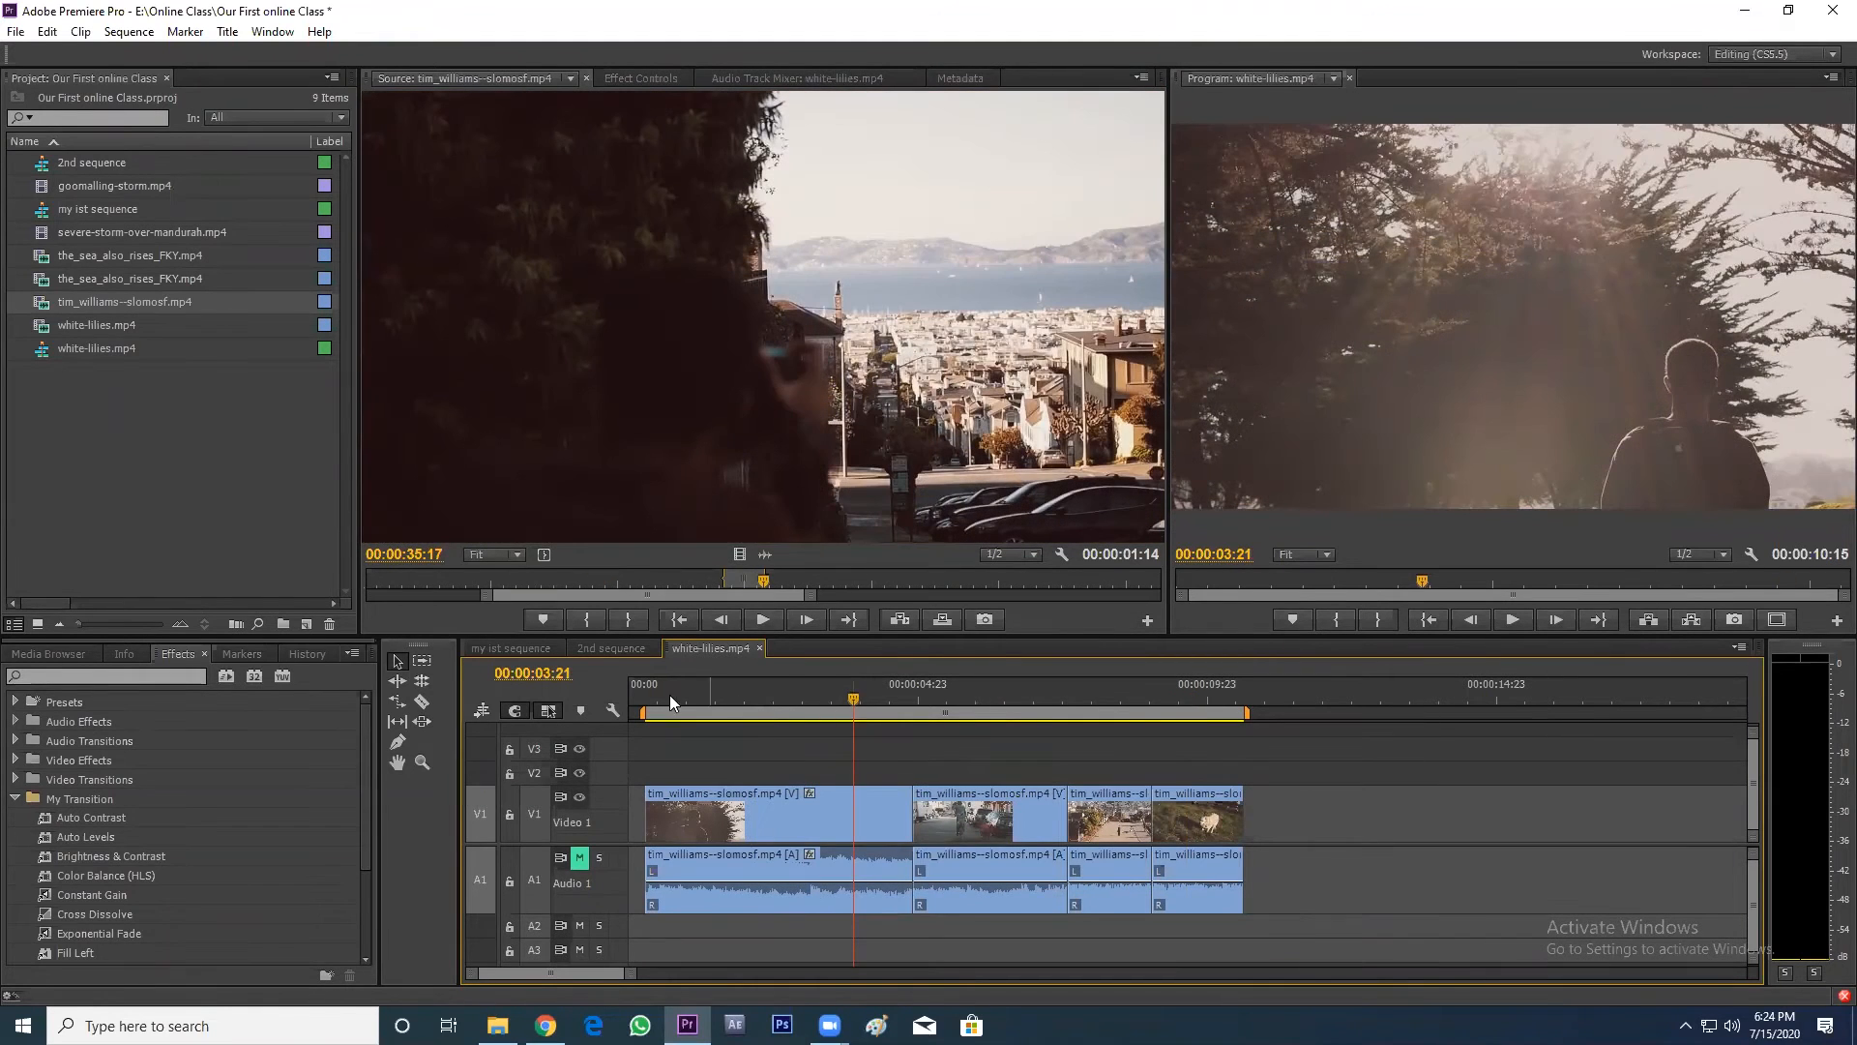
{"action": "left_click_drag", "start_coordinate": [670, 695], "coordinate": [652, 688]}
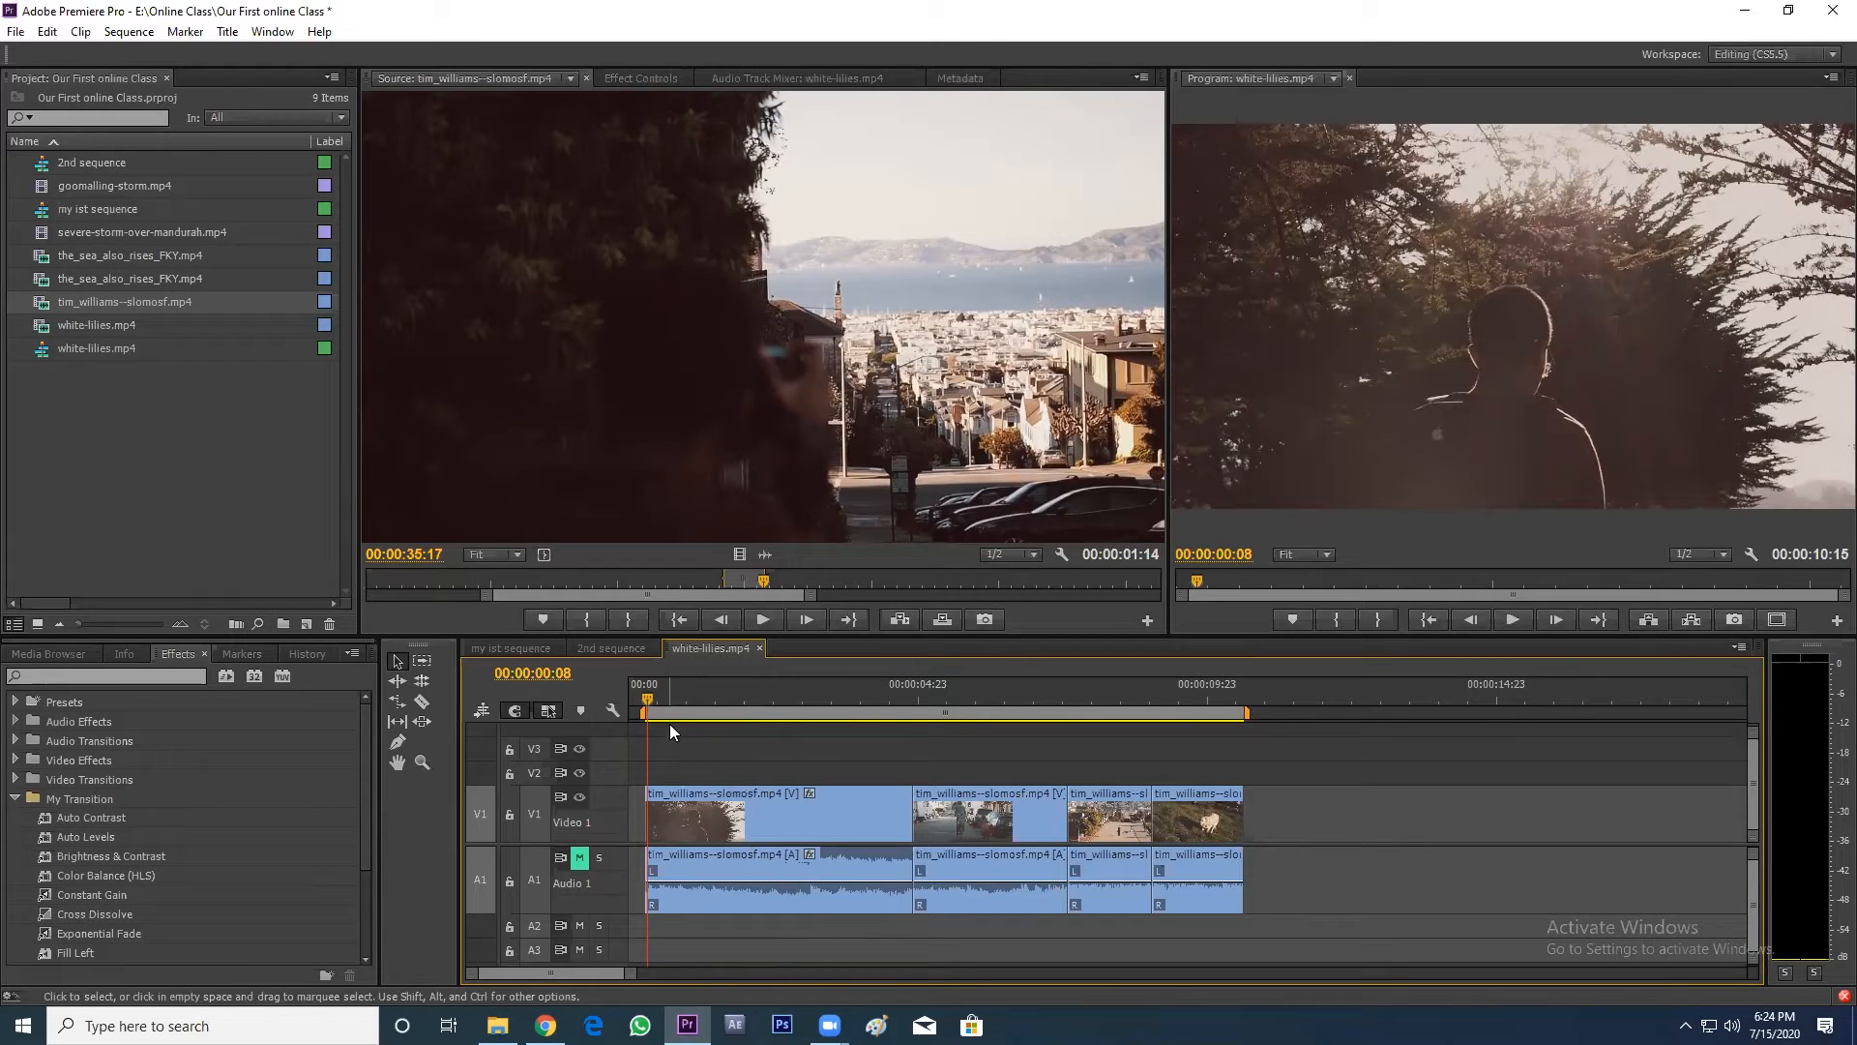
{"action": "left_click_drag", "start_coordinate": [669, 706], "coordinate": [878, 747]}
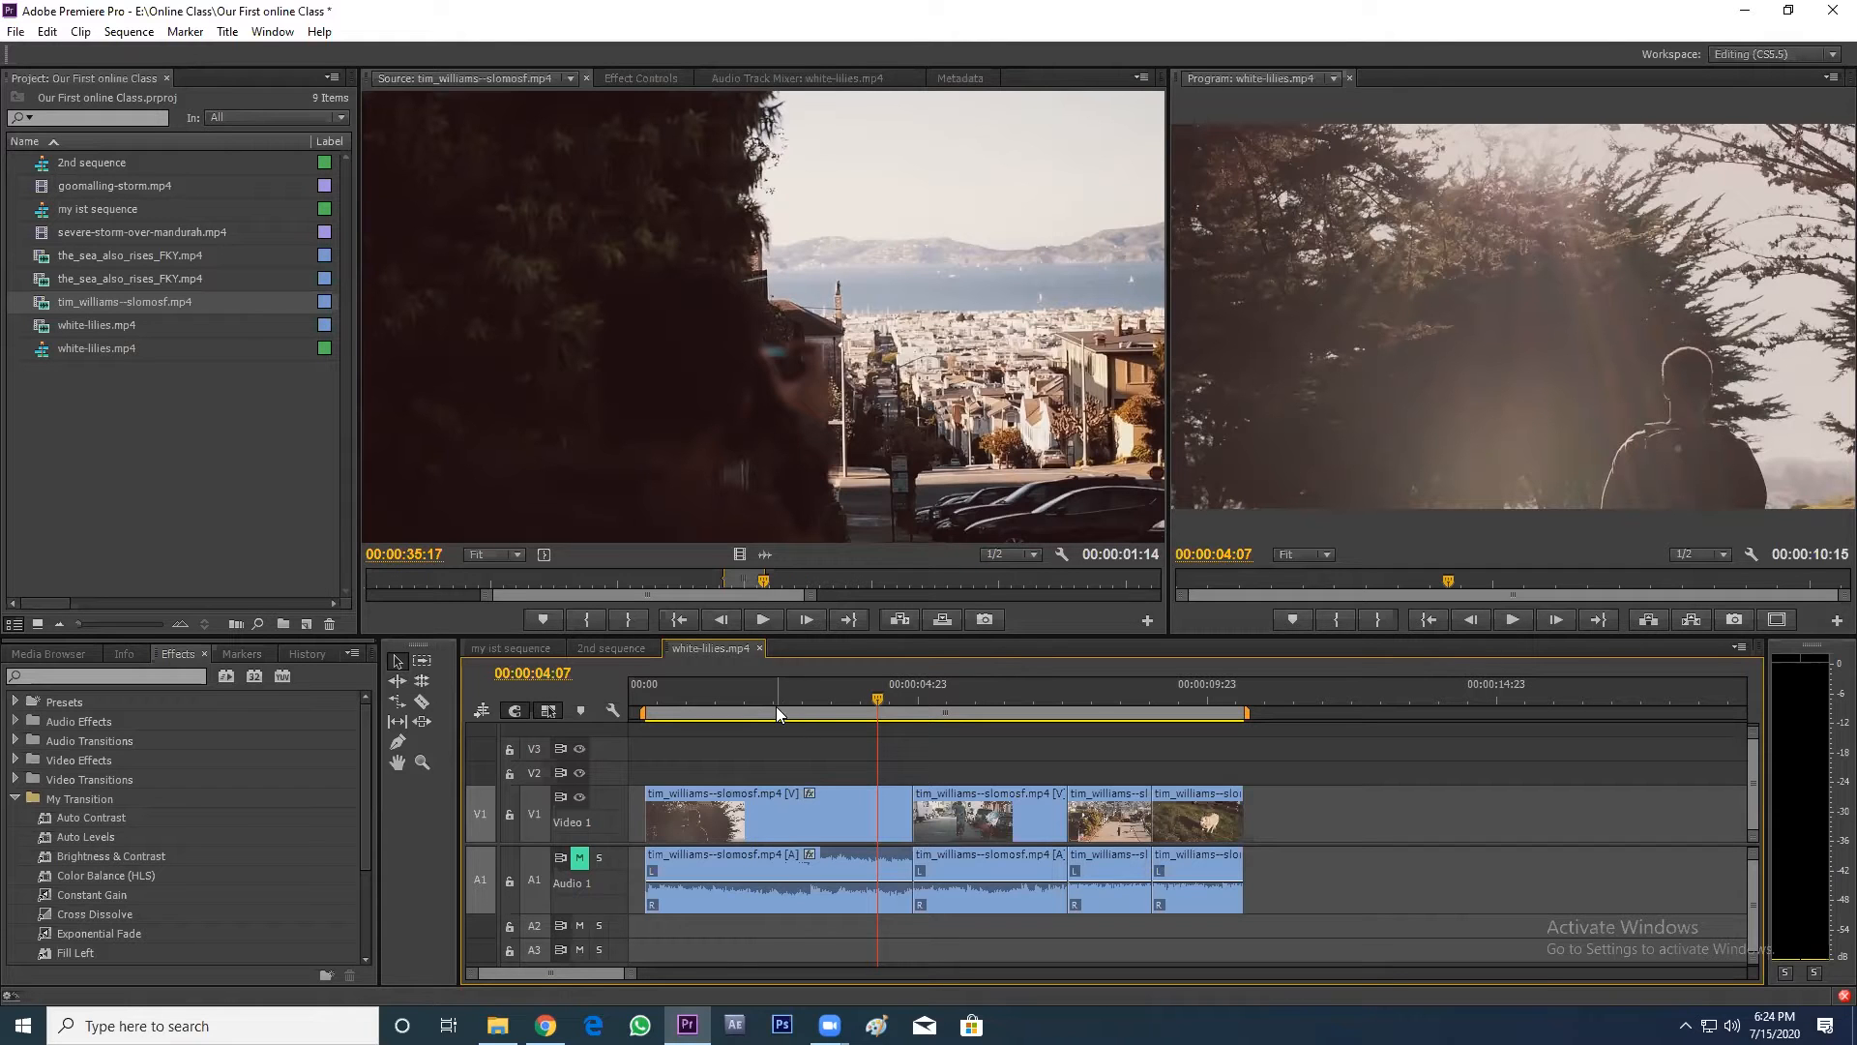
{"action": "left_click", "coordinate": [811, 700]}
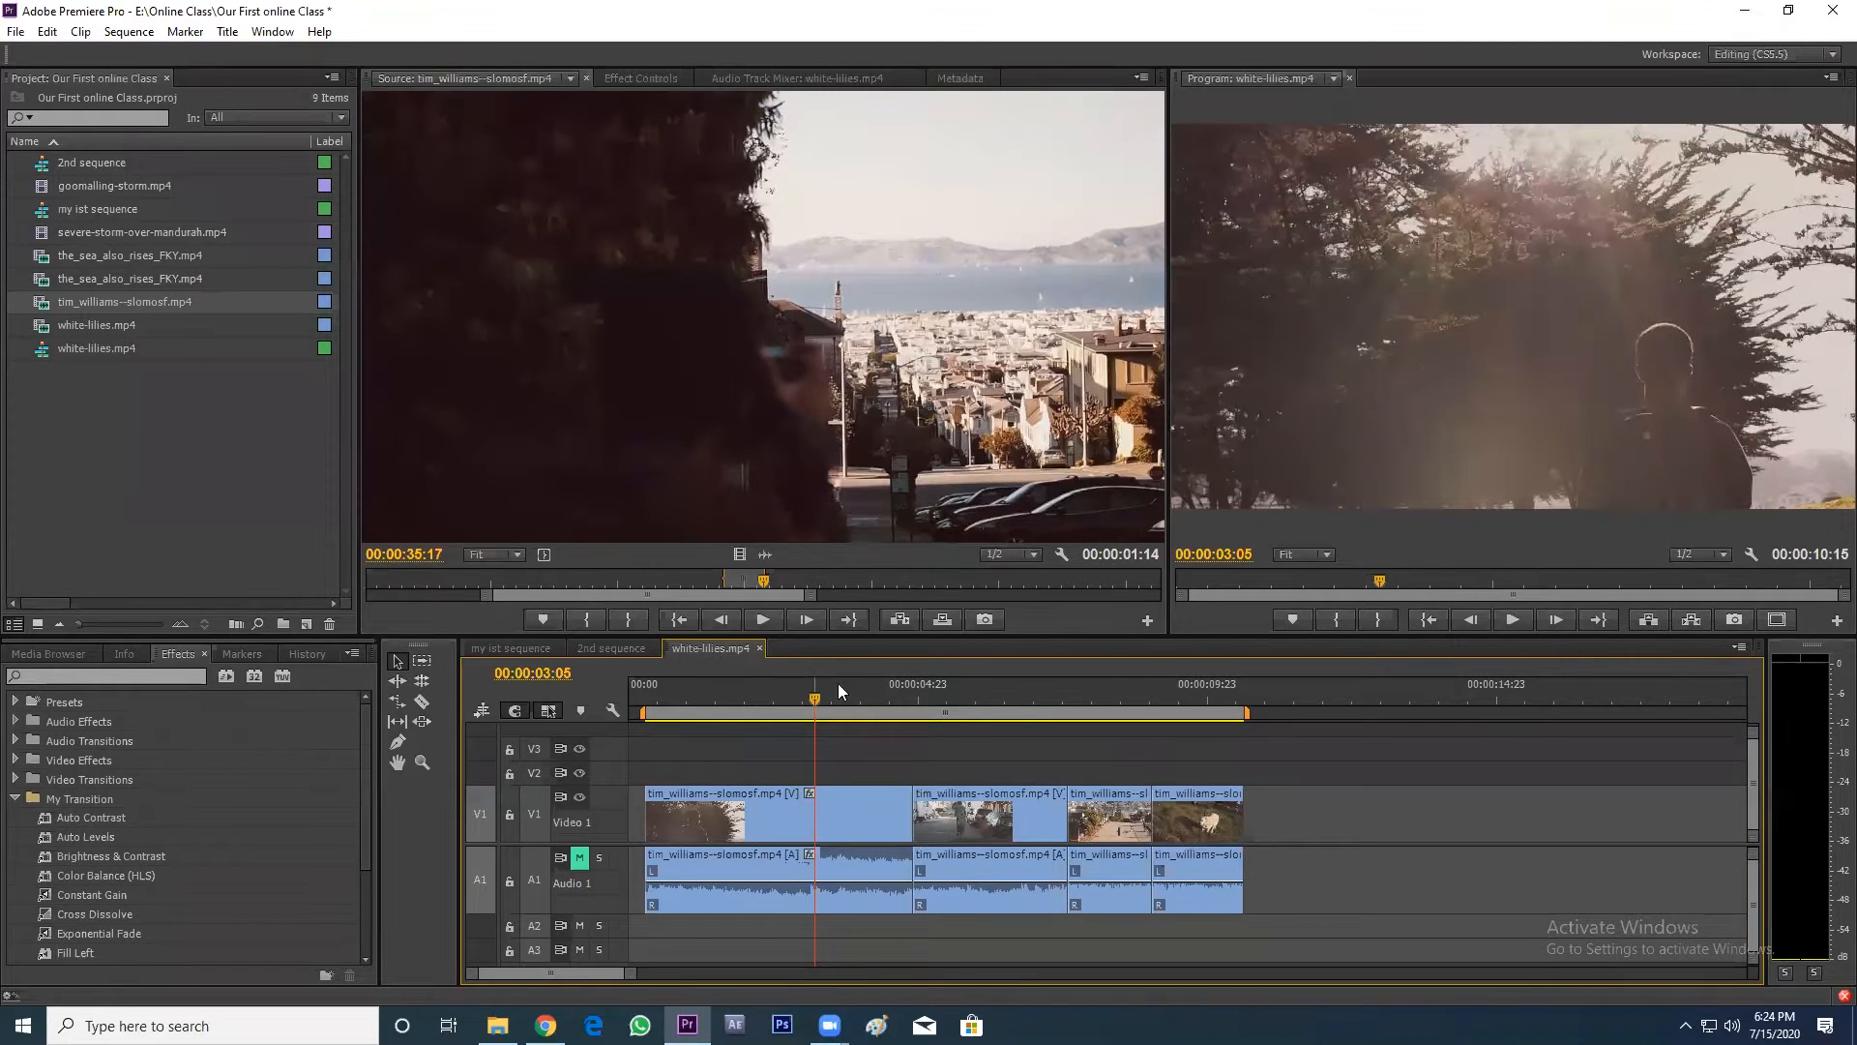
- Mark the source segment of the hand holding a phone from 00:00:39:07 to 00:00:40:07
{"action": "left_click", "coordinate": [791, 461]}
{"action": "left_click_drag", "start_coordinate": [768, 580], "coordinate": [857, 588]}
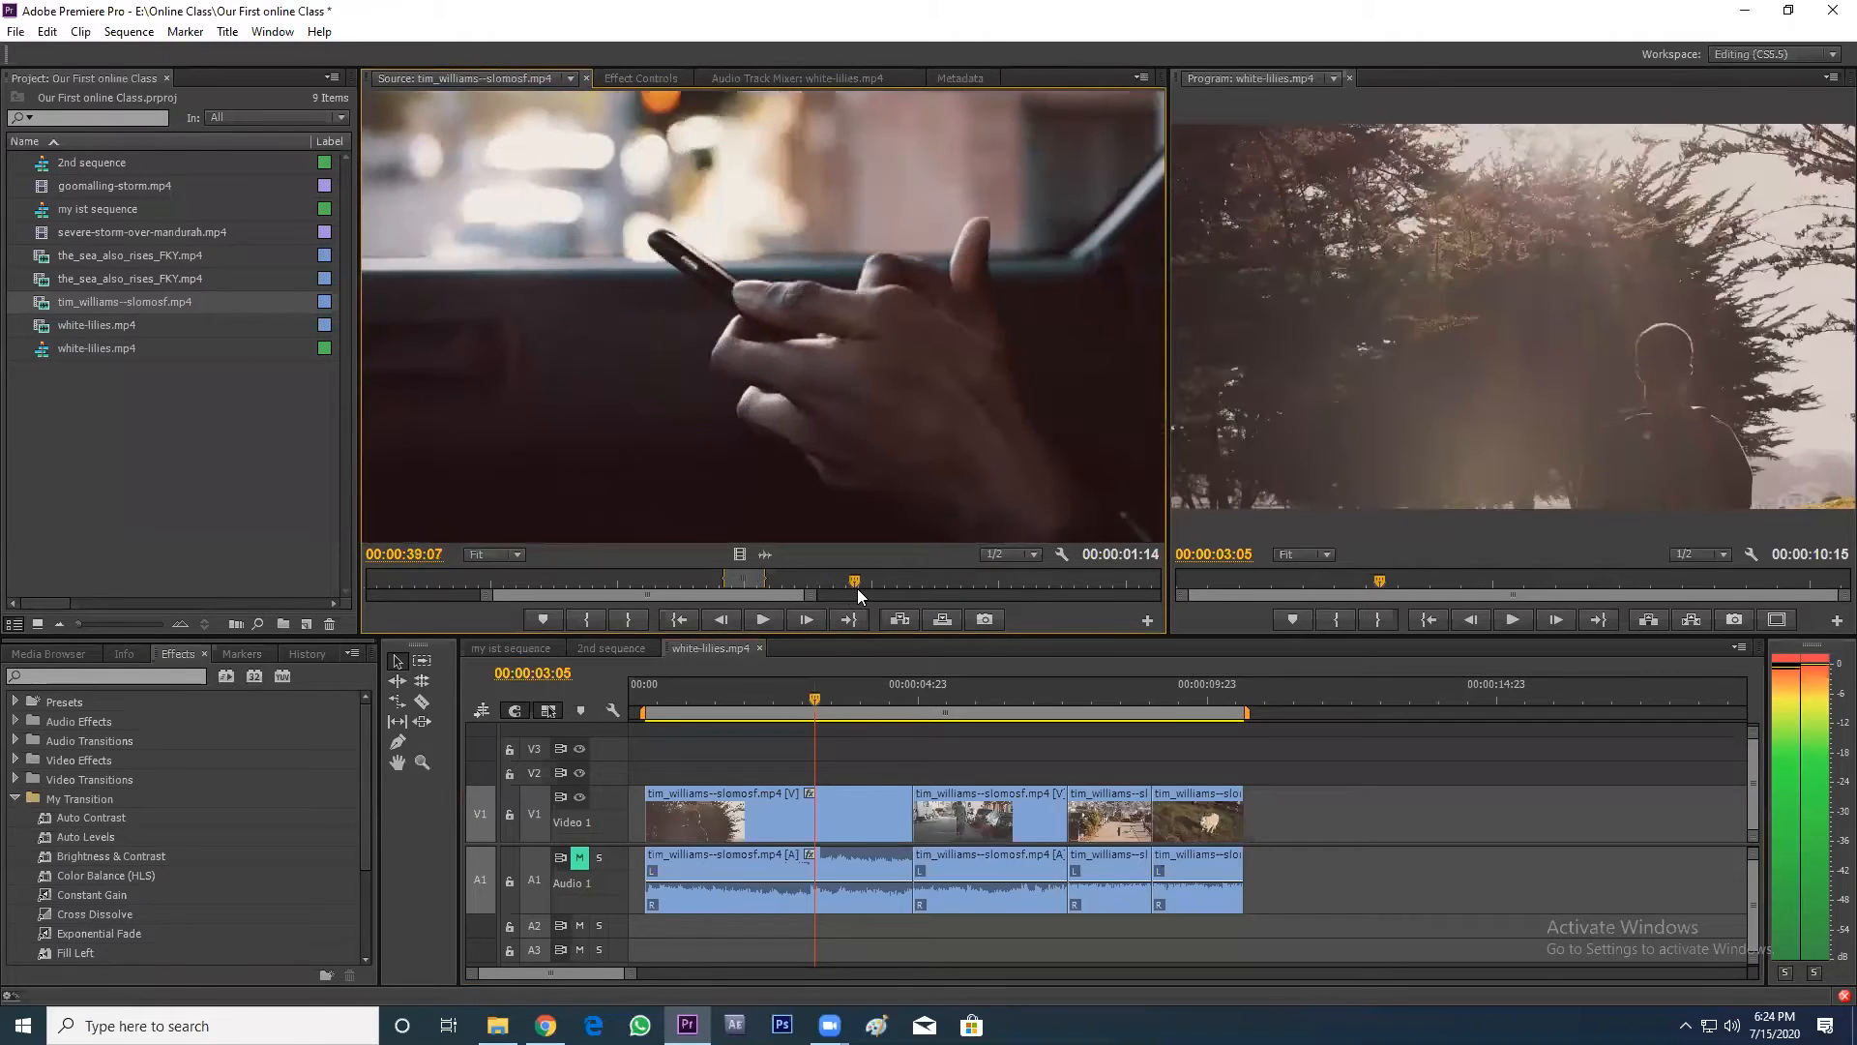
{"action": "key", "text": "g"}
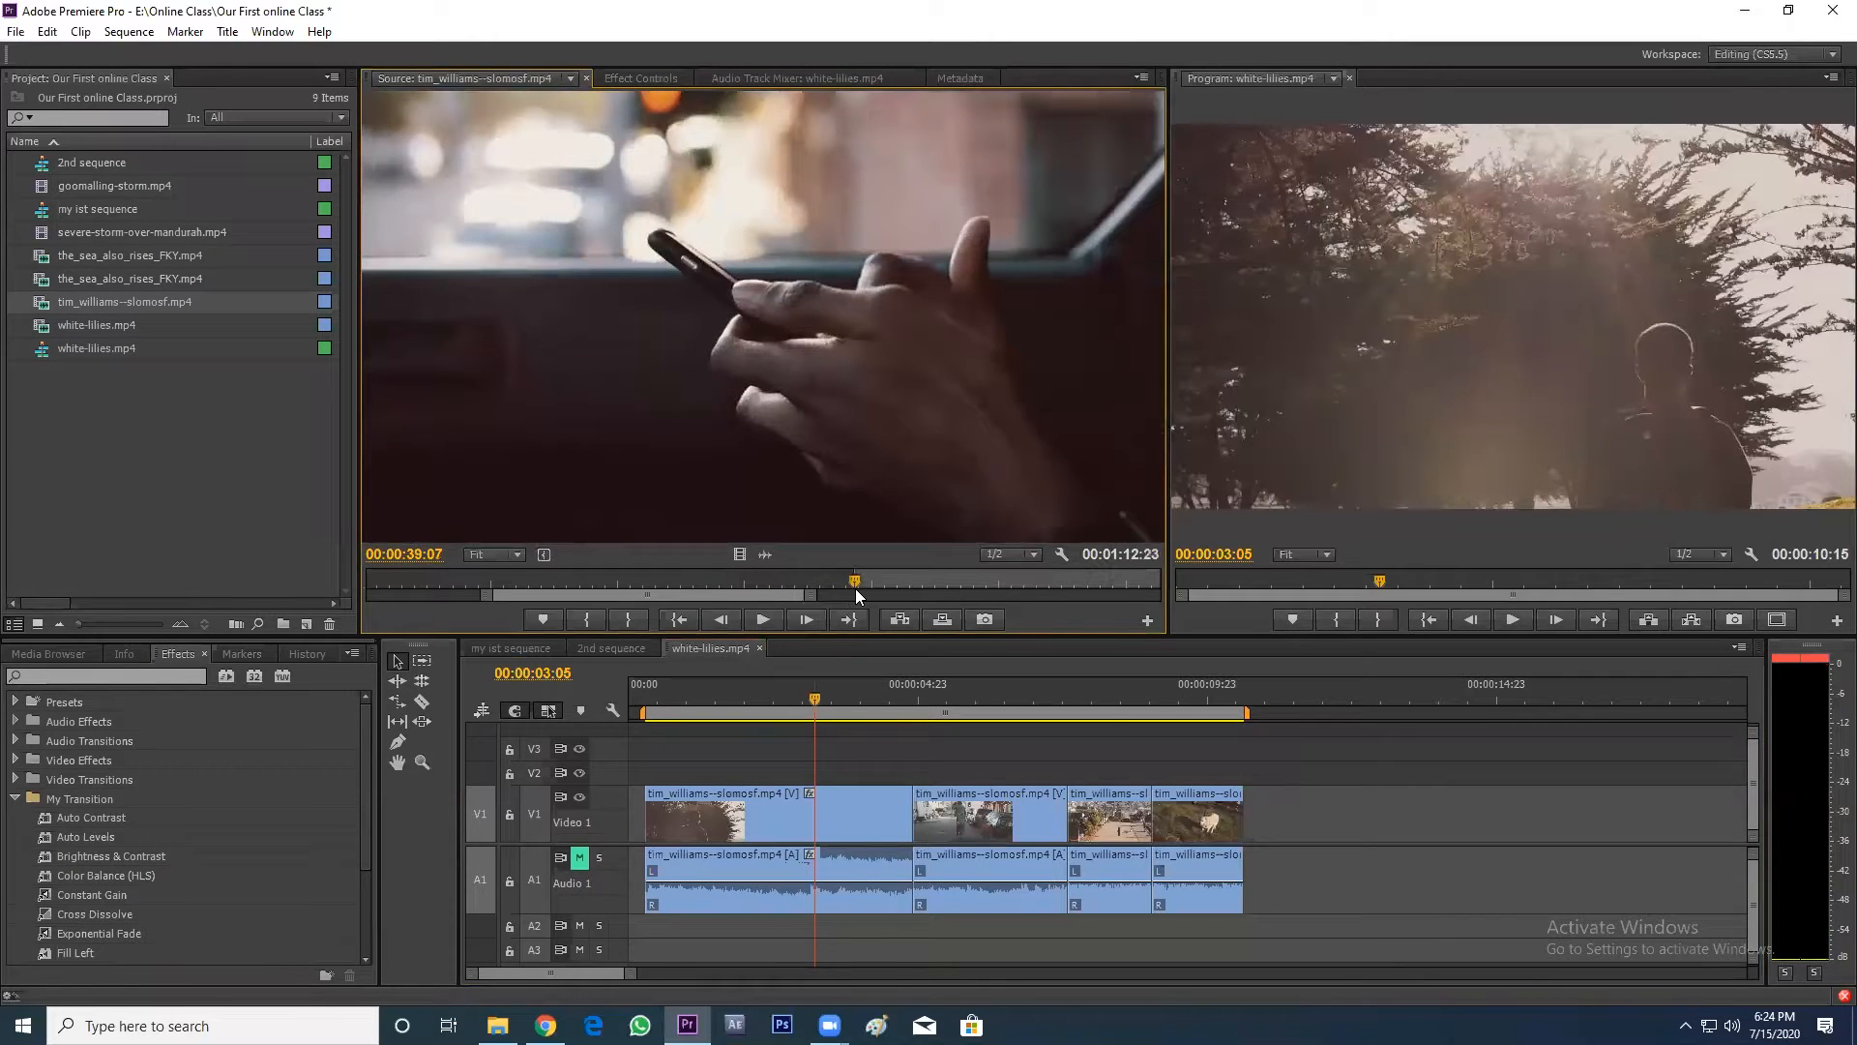
{"action": "key", "text": "space"}
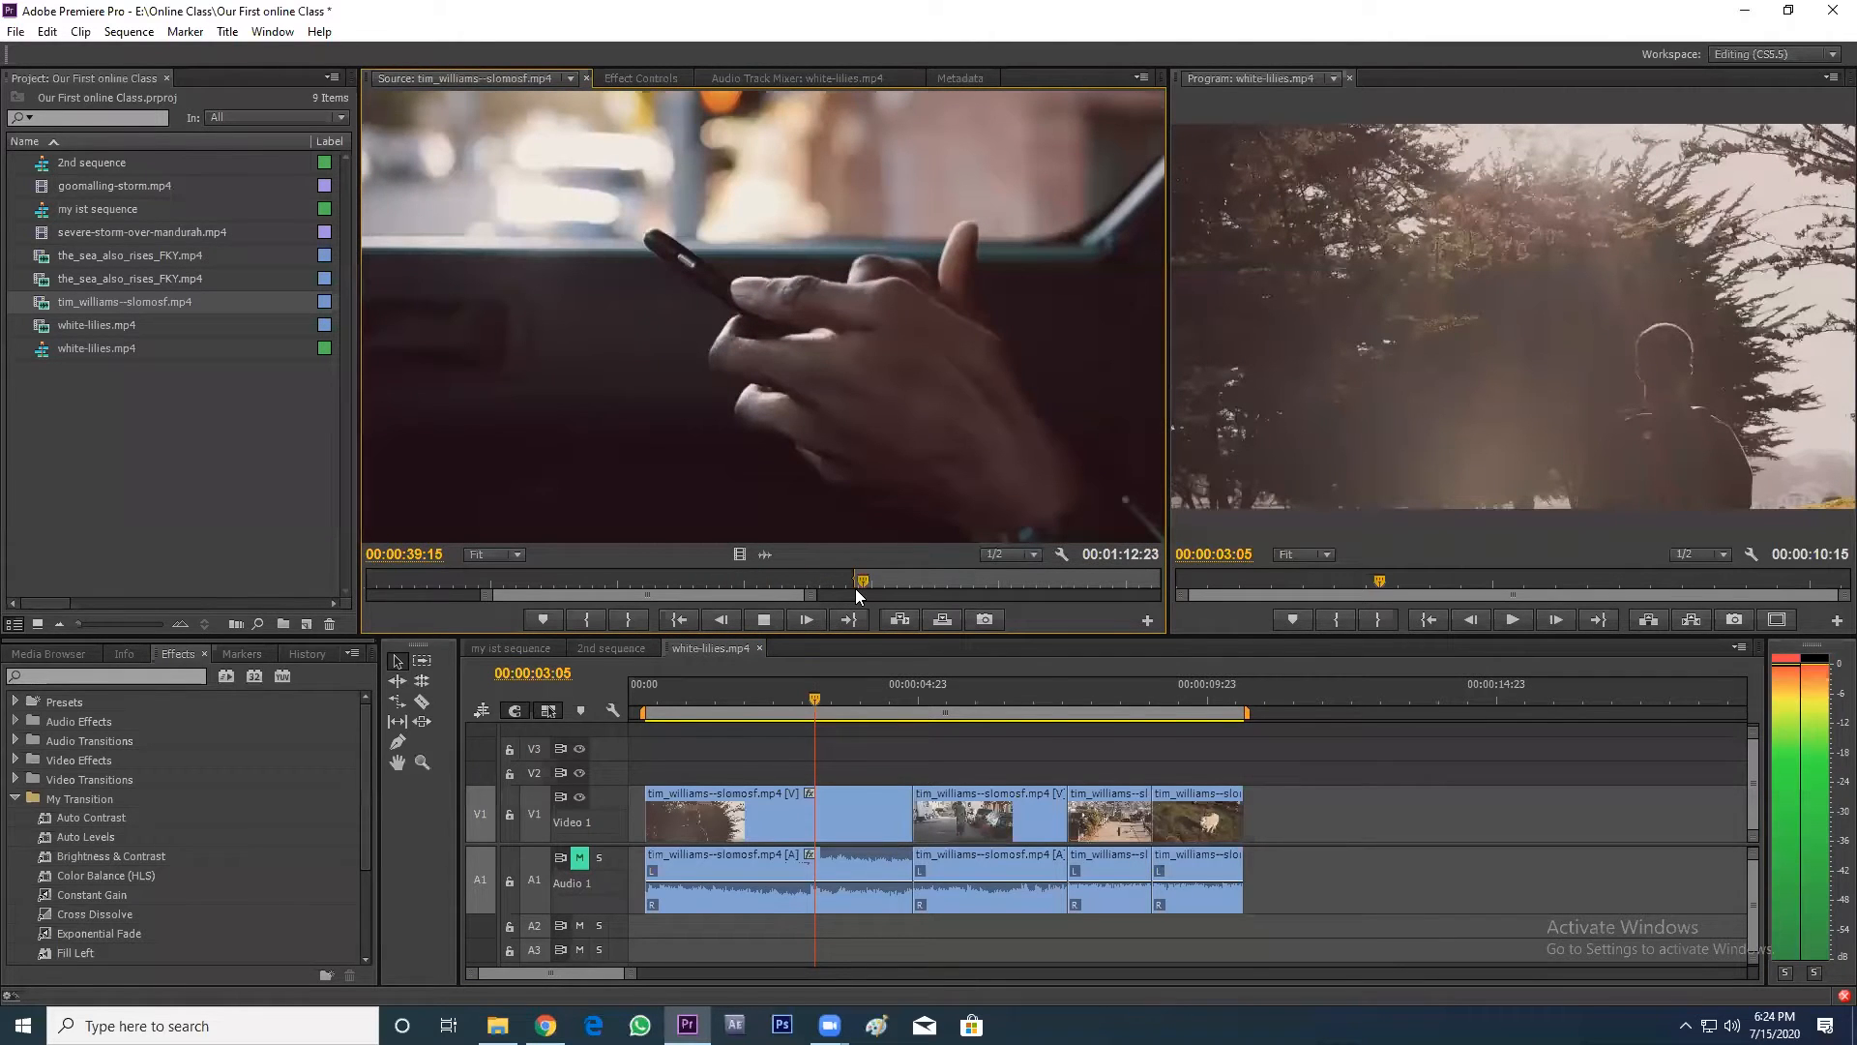
{"action": "key", "text": "space"}
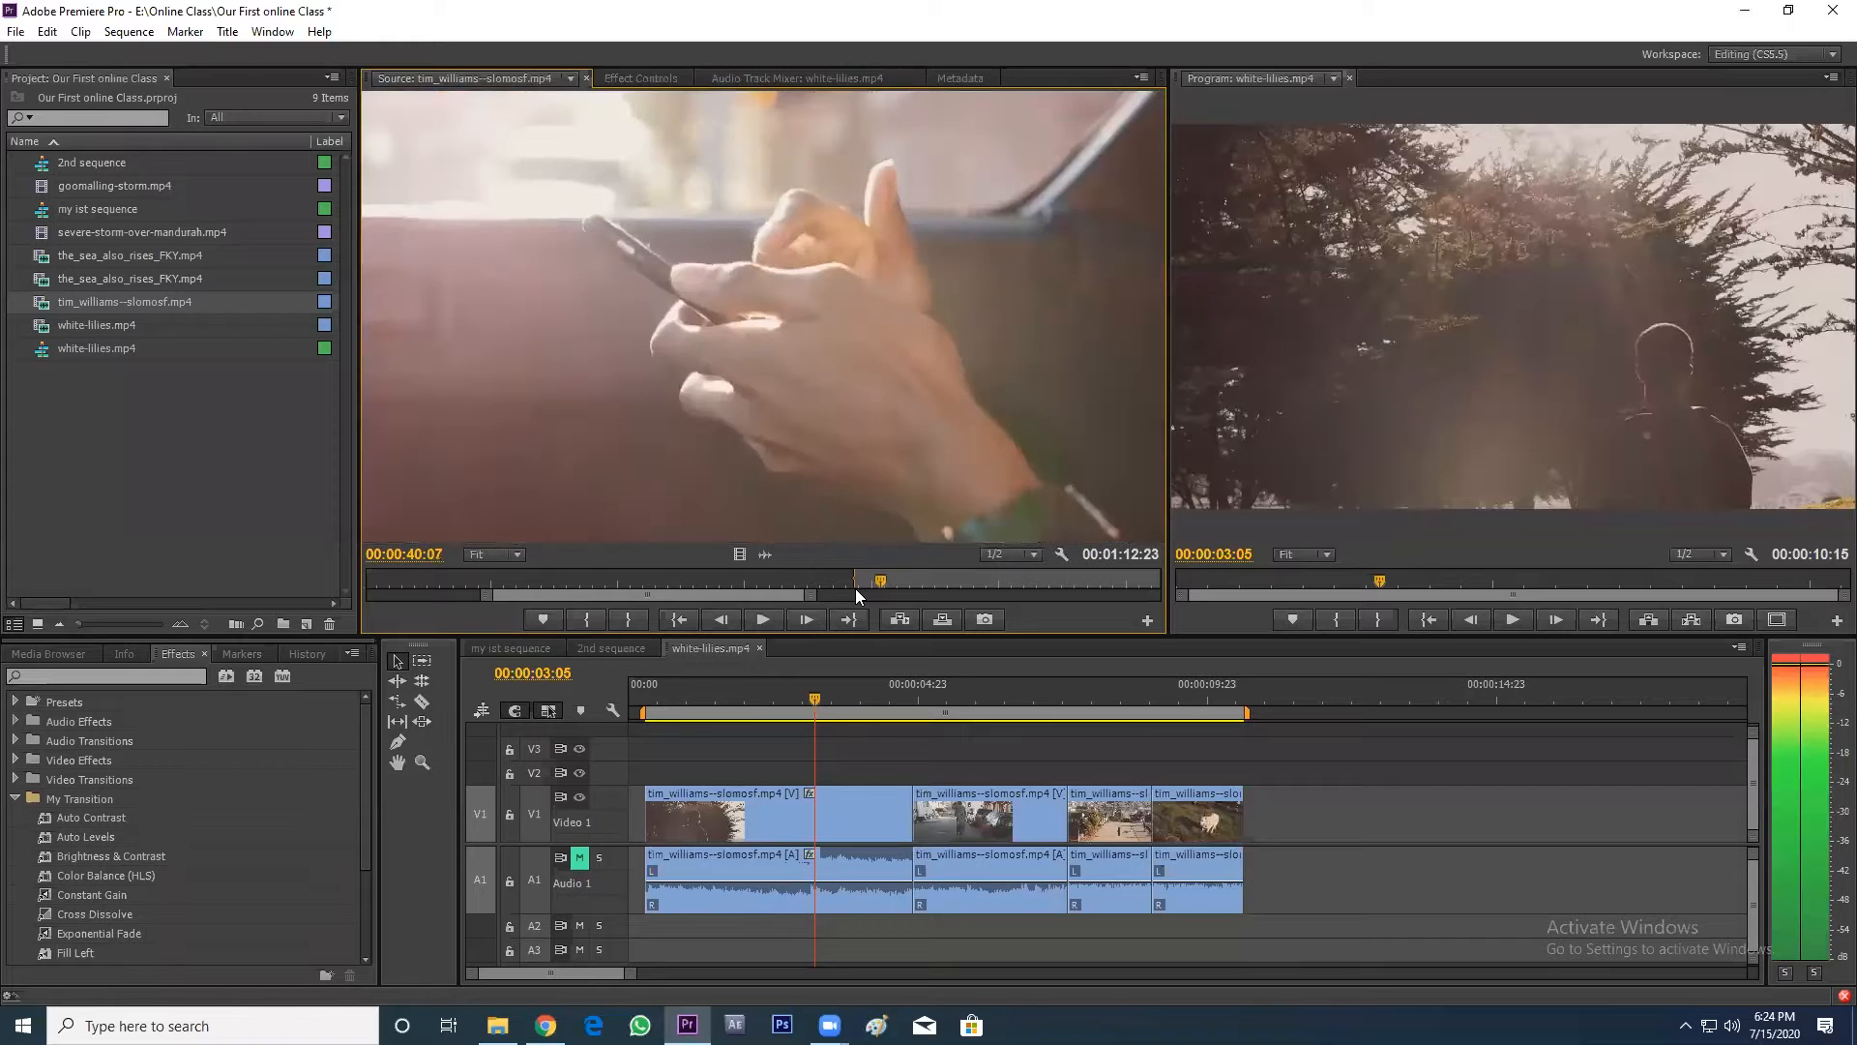
{"action": "key", "text": "o"}
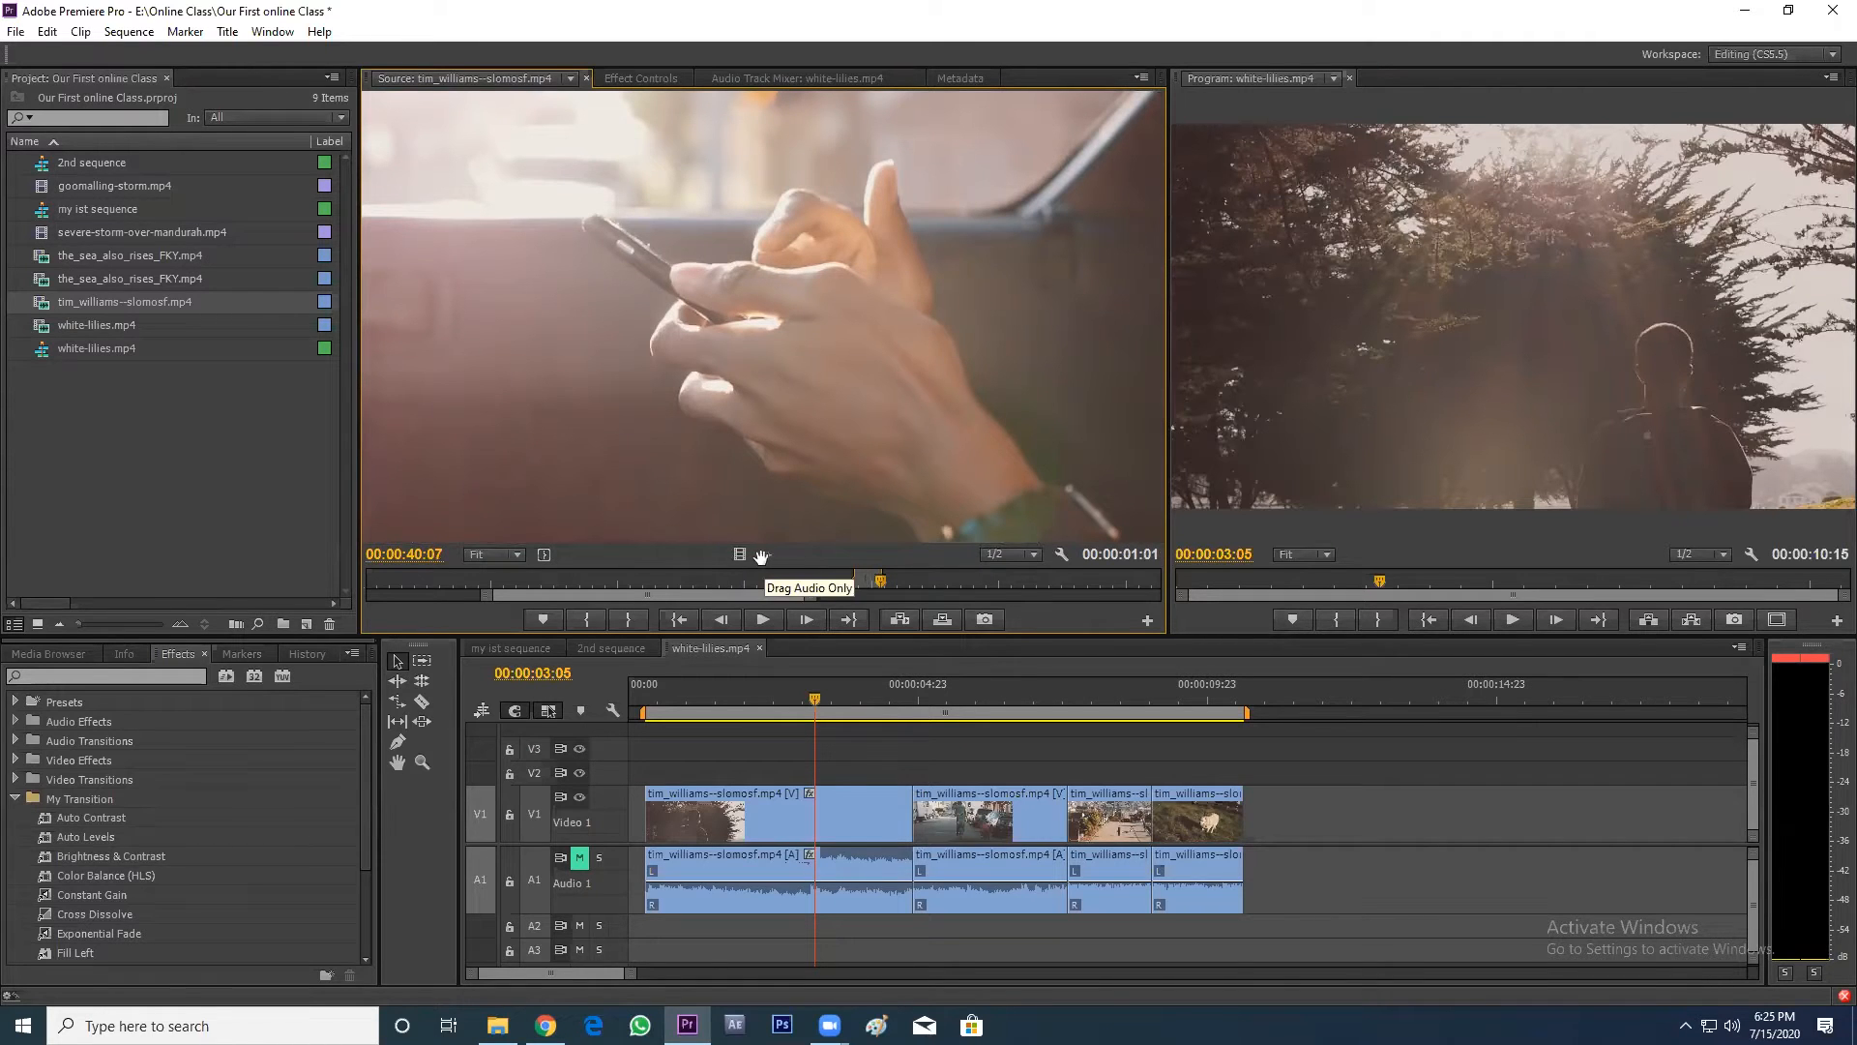
- Place only the video of the marked segment on Video 1, leaving a gap after the dog clip, and select it
{"action": "left_click_drag", "start_coordinate": [741, 554], "coordinate": [1324, 764]}
{"action": "left_click", "coordinate": [1306, 700]}
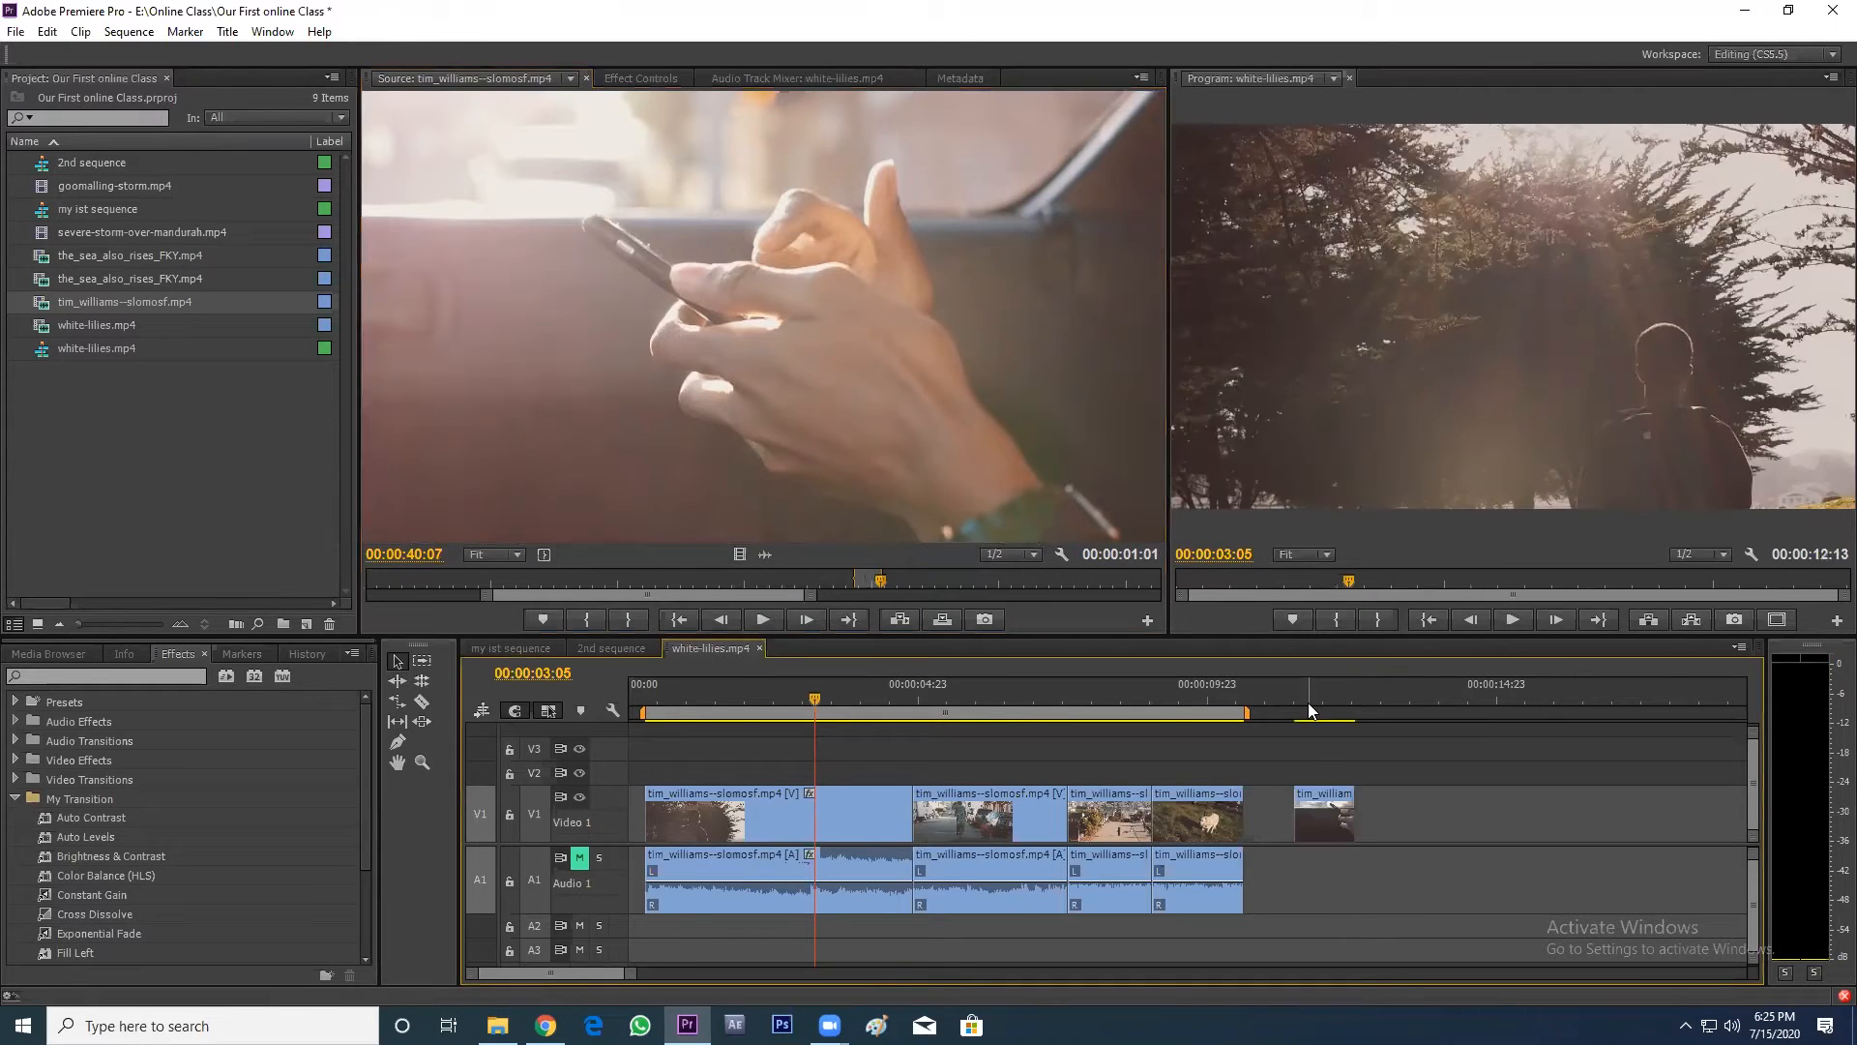
{"action": "key", "text": "="}
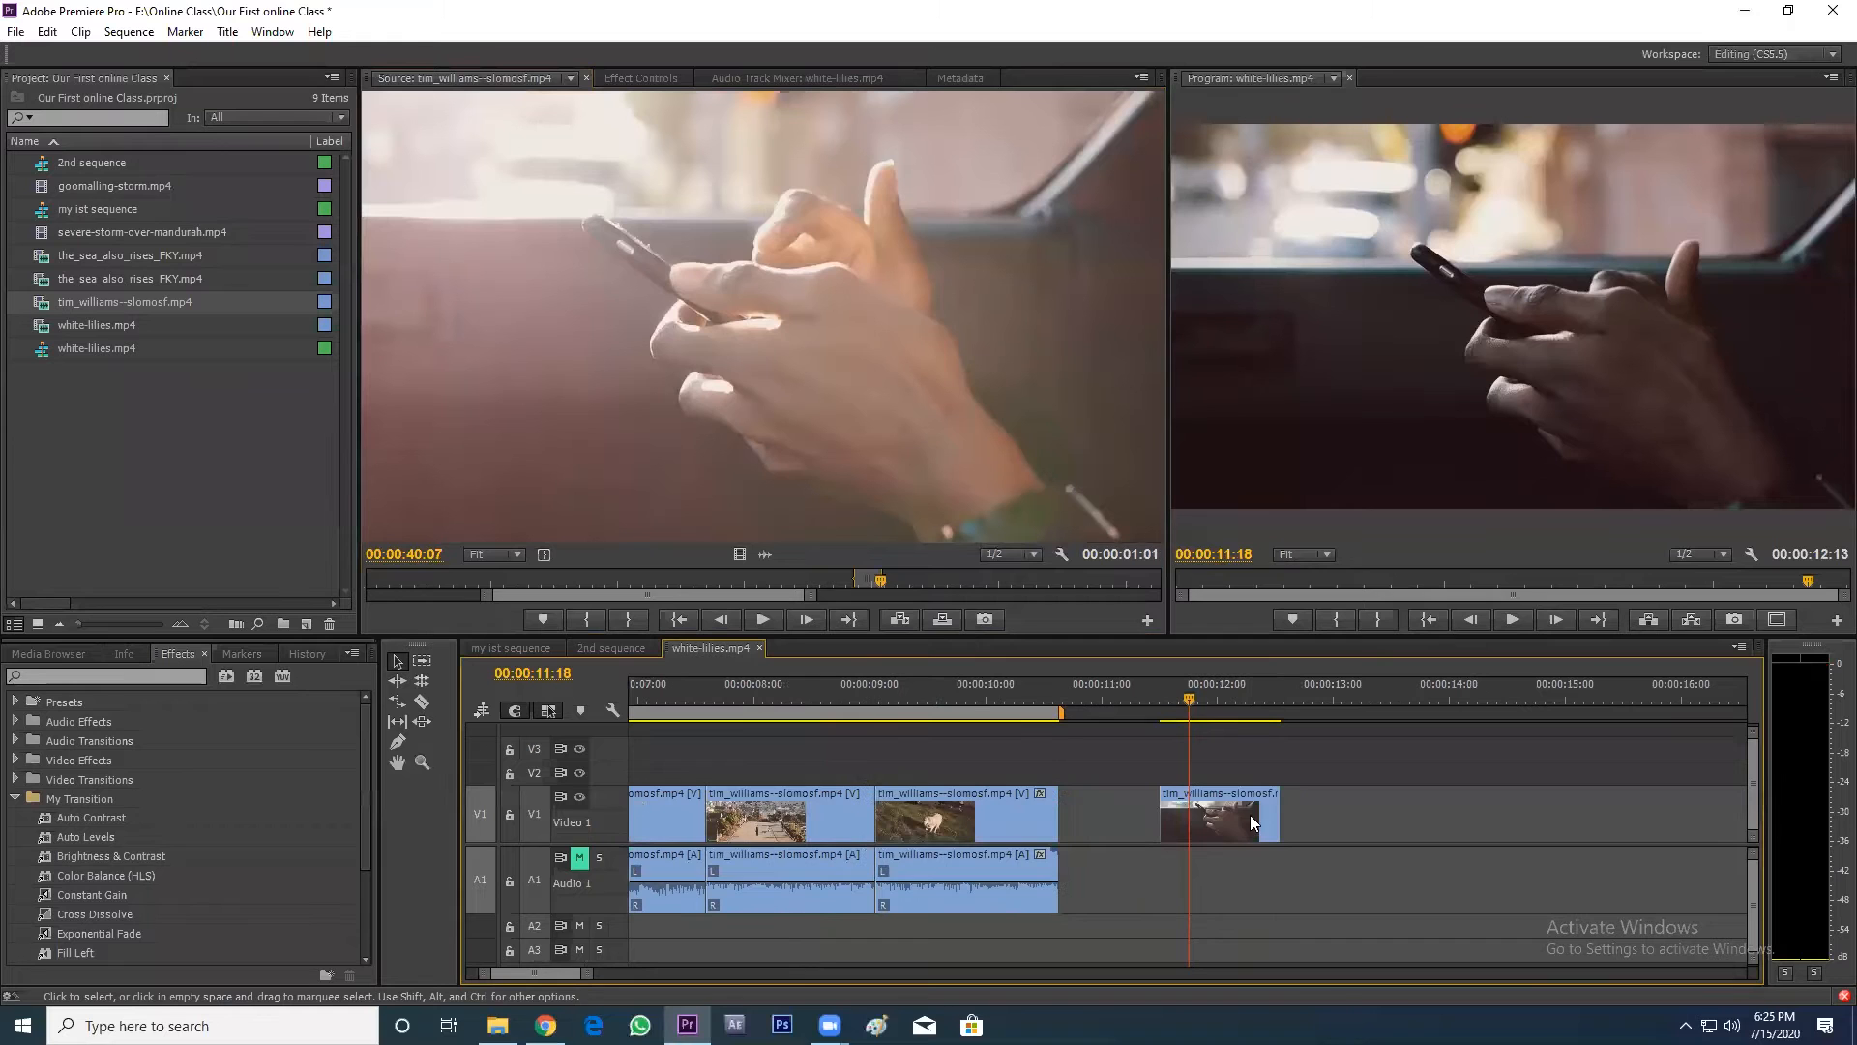
{"action": "left_click", "coordinate": [1248, 813]}
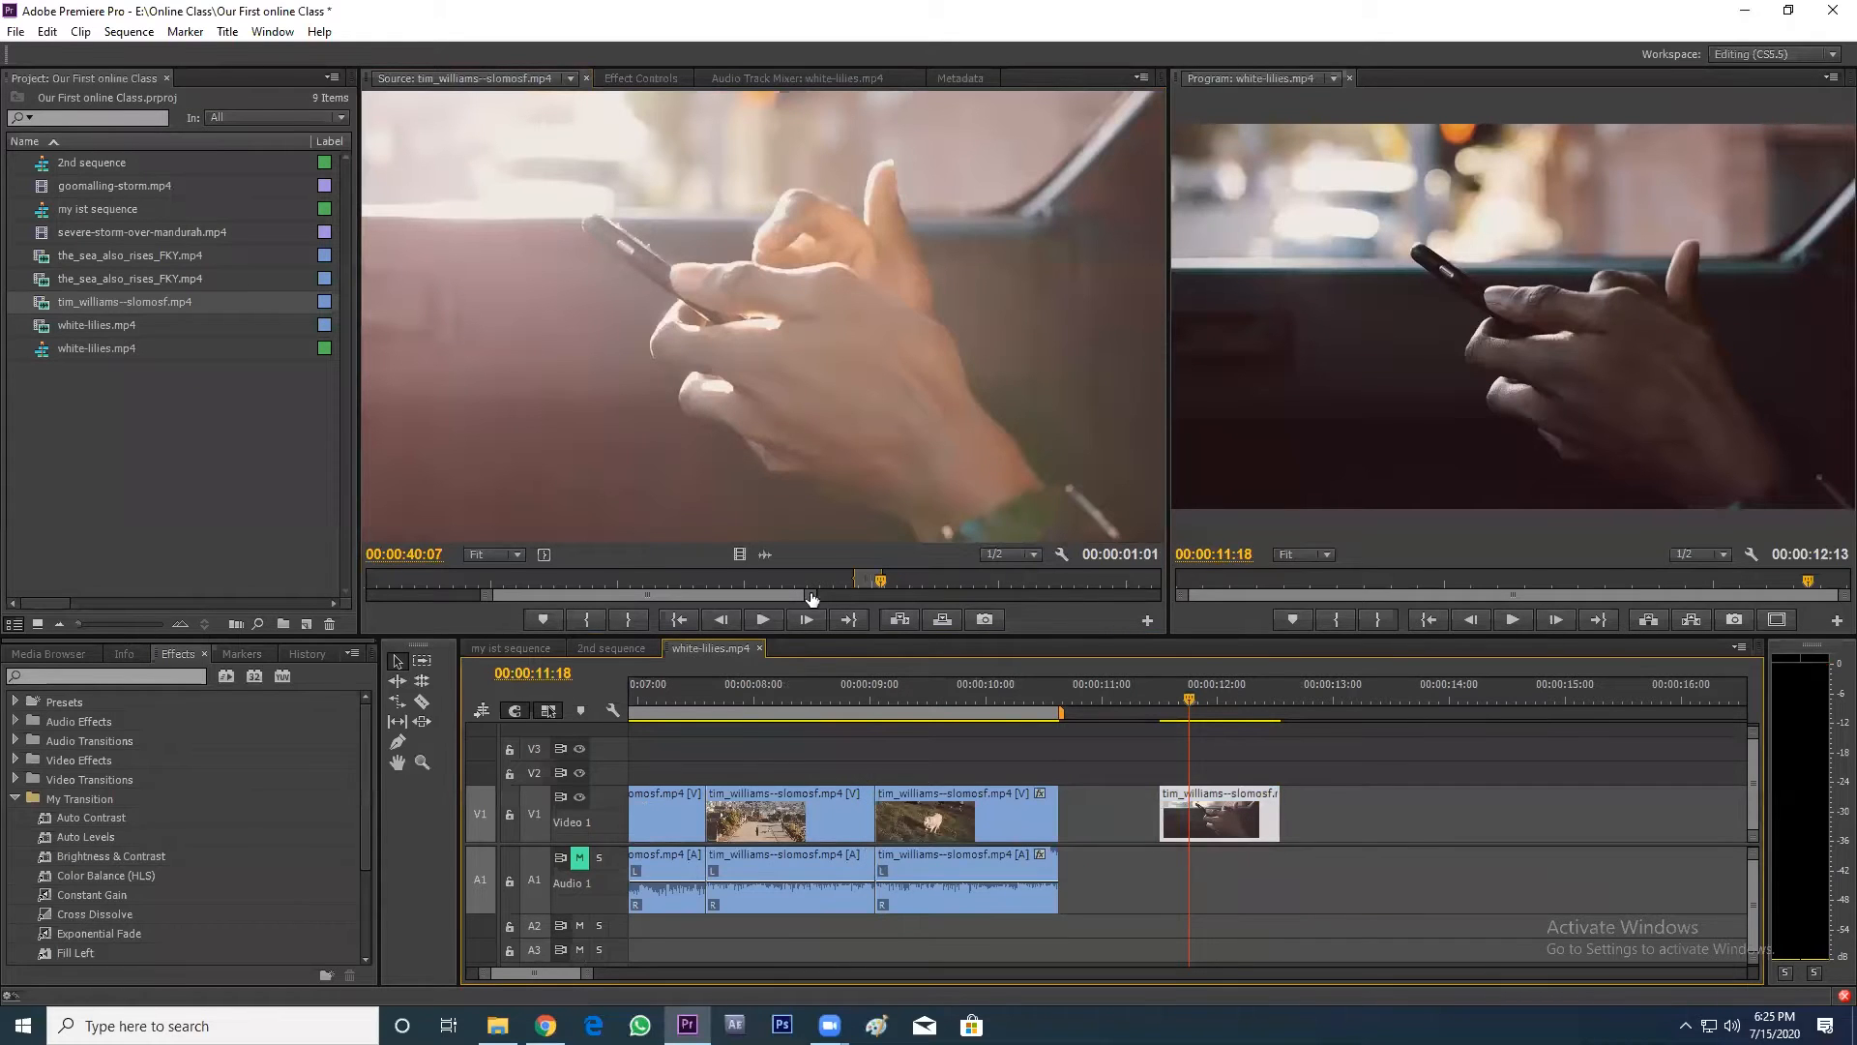
- Add the marked segment's audio alone on Audio 1 after the video-only clip, followed by the complete segment with video and audio
{"action": "left_click_drag", "start_coordinate": [764, 556], "coordinate": [1316, 895]}
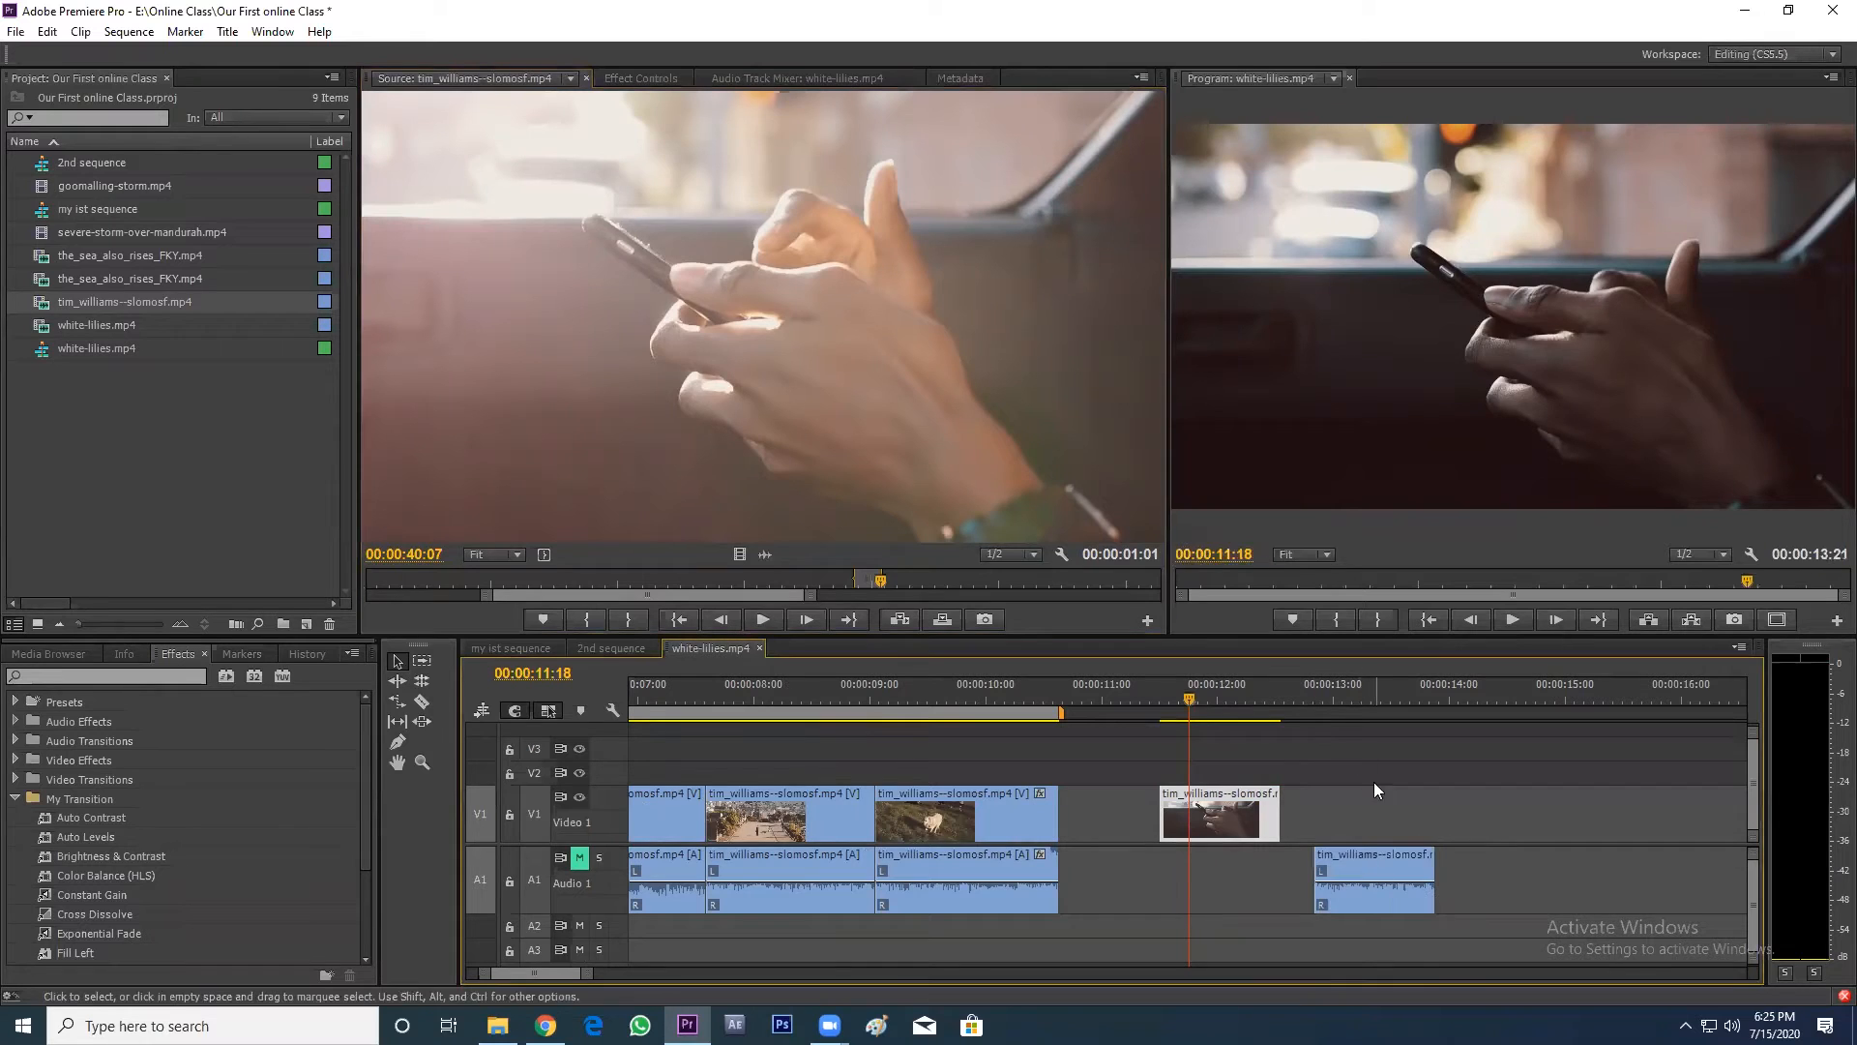
{"action": "left_click", "coordinate": [1329, 699]}
{"action": "left_click_drag", "start_coordinate": [787, 333], "coordinate": [1481, 788]}
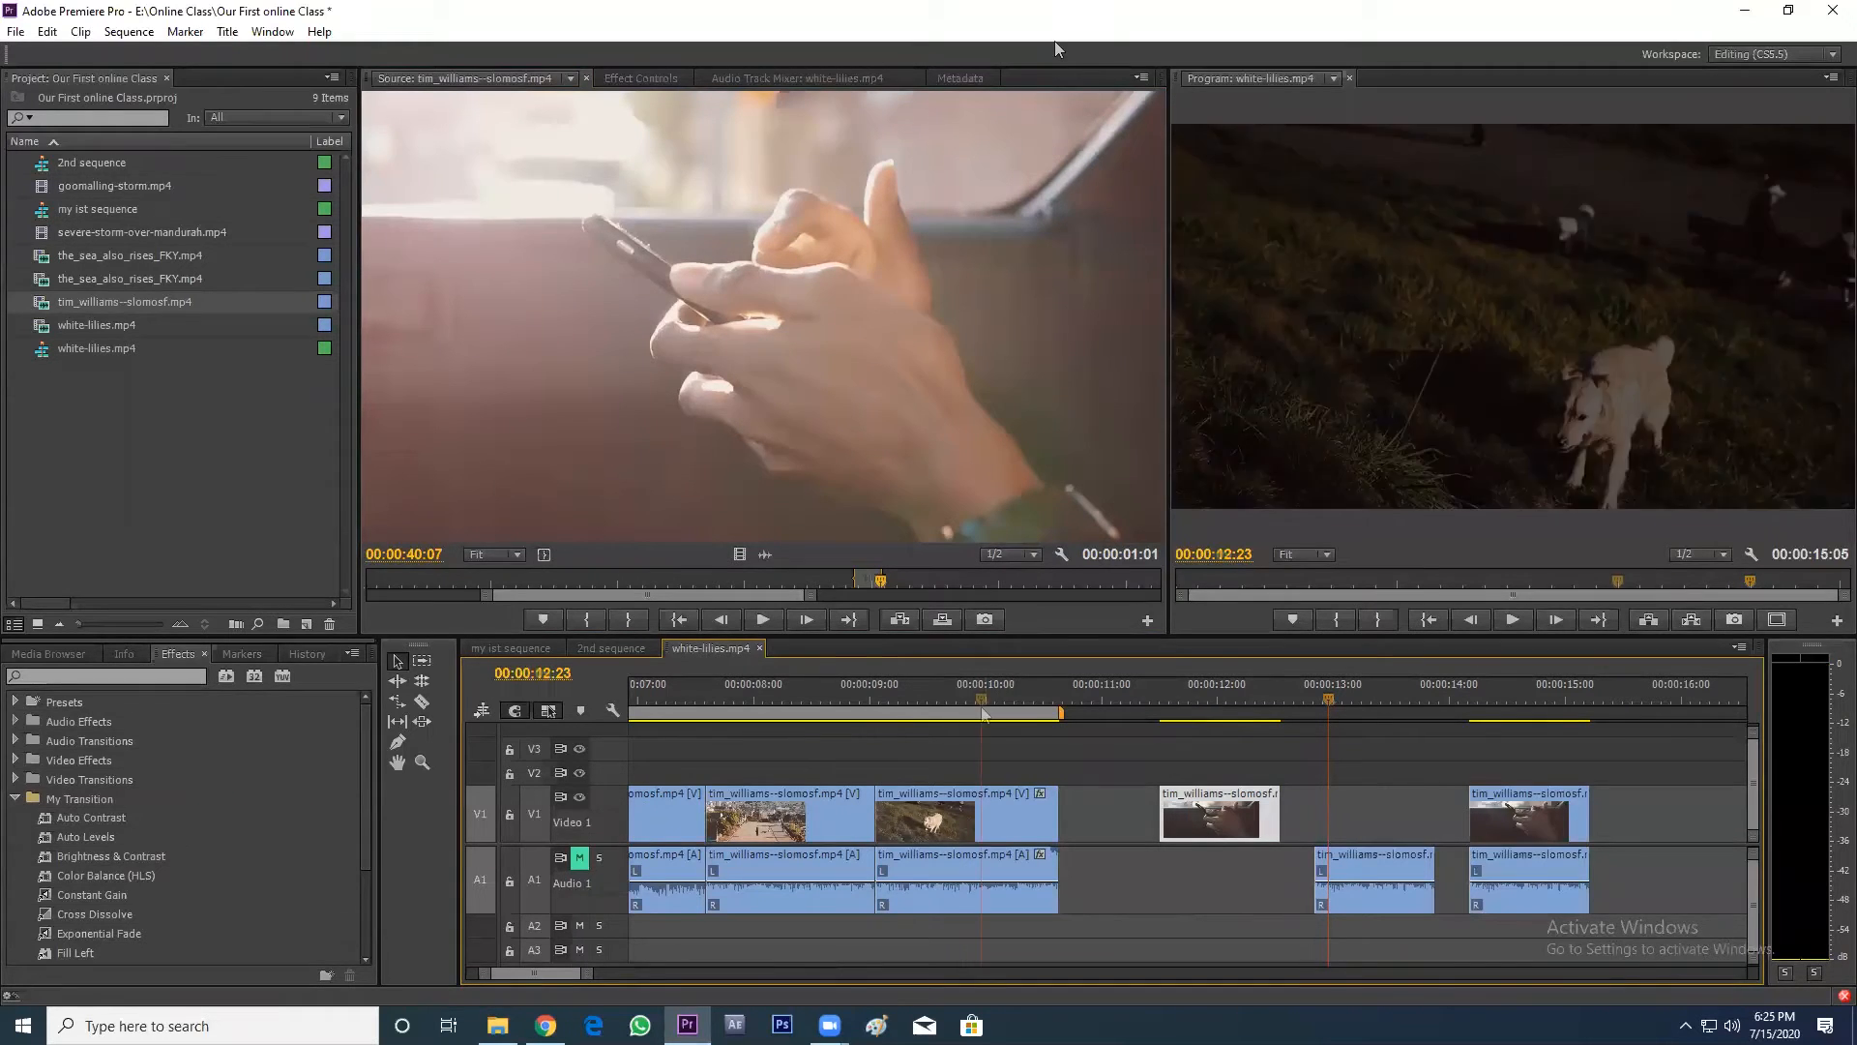
- Play the first clip from 00:00:00:08, check its timeline extent, and return the playhead to 00:00:00:14
{"action": "key", "text": "minus"}
{"action": "key", "text": "minus"}
{"action": "left_click", "coordinate": [674, 694]}
{"action": "key", "text": "equal"}
{"action": "key", "text": "equal"}
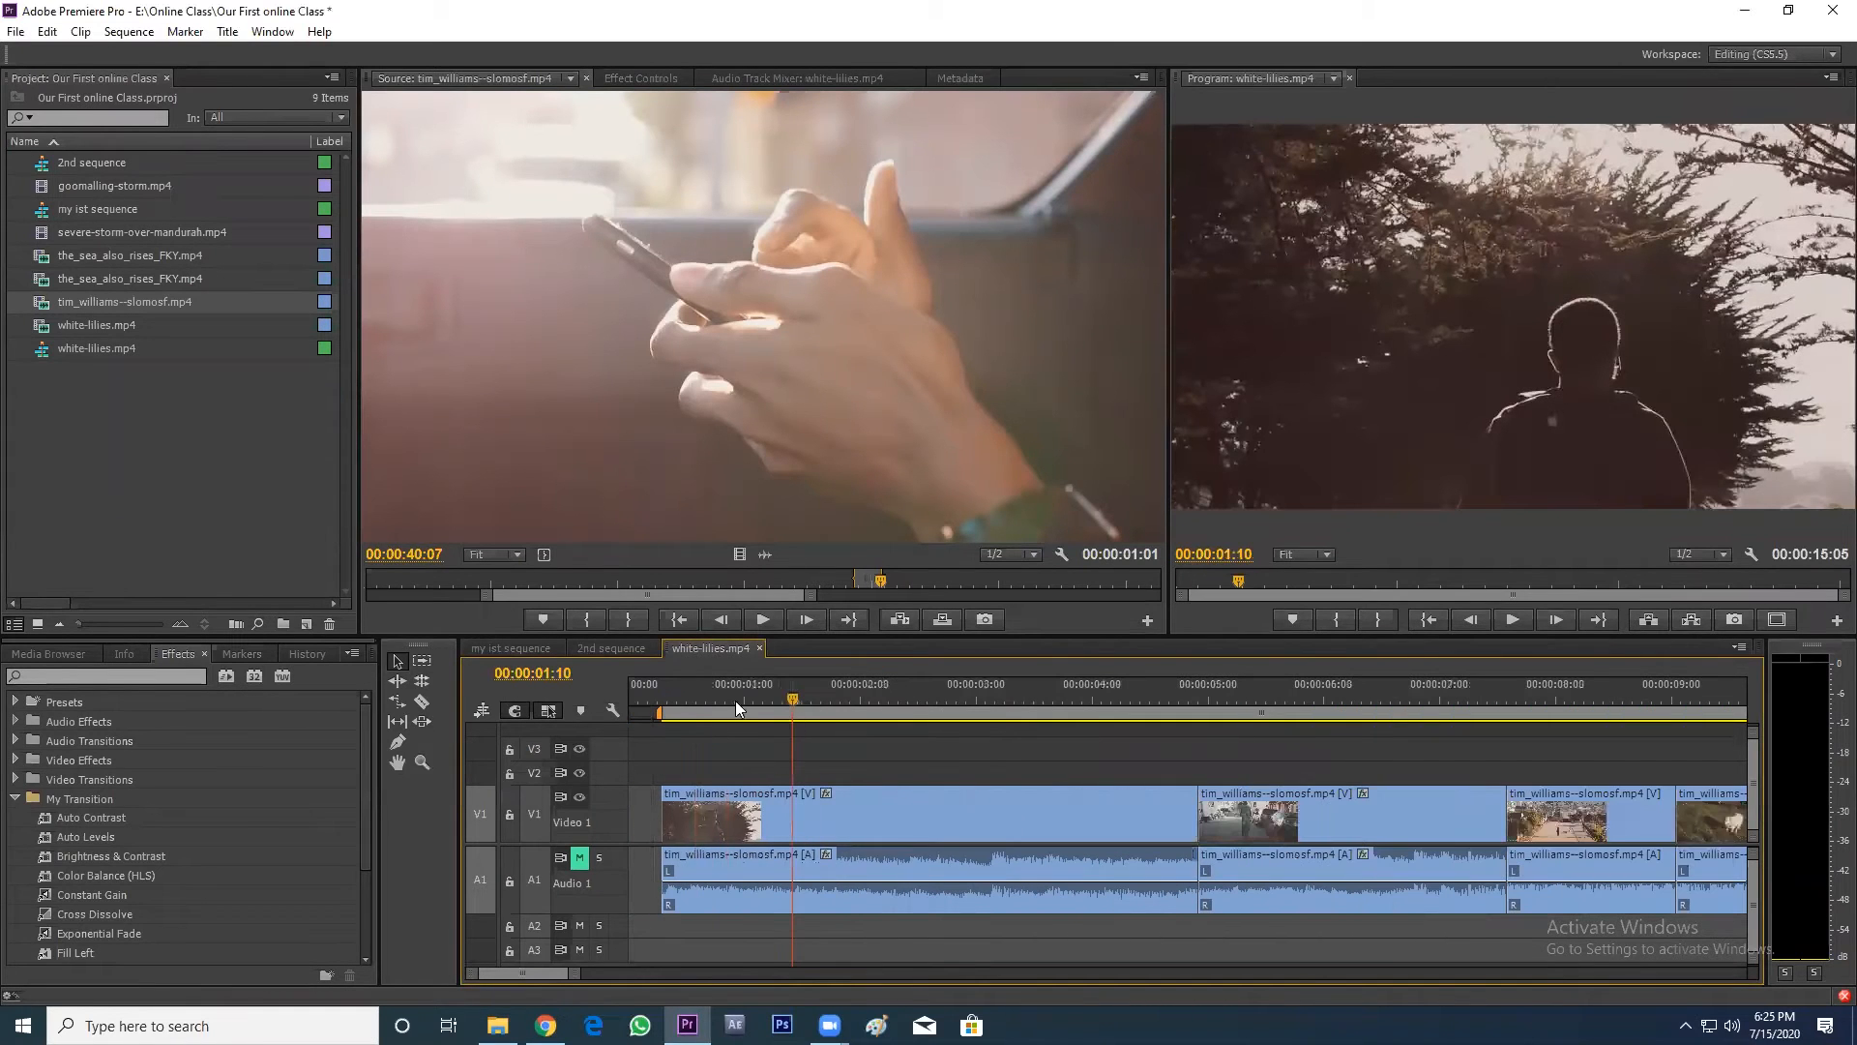
{"action": "left_click", "coordinate": [668, 700]}
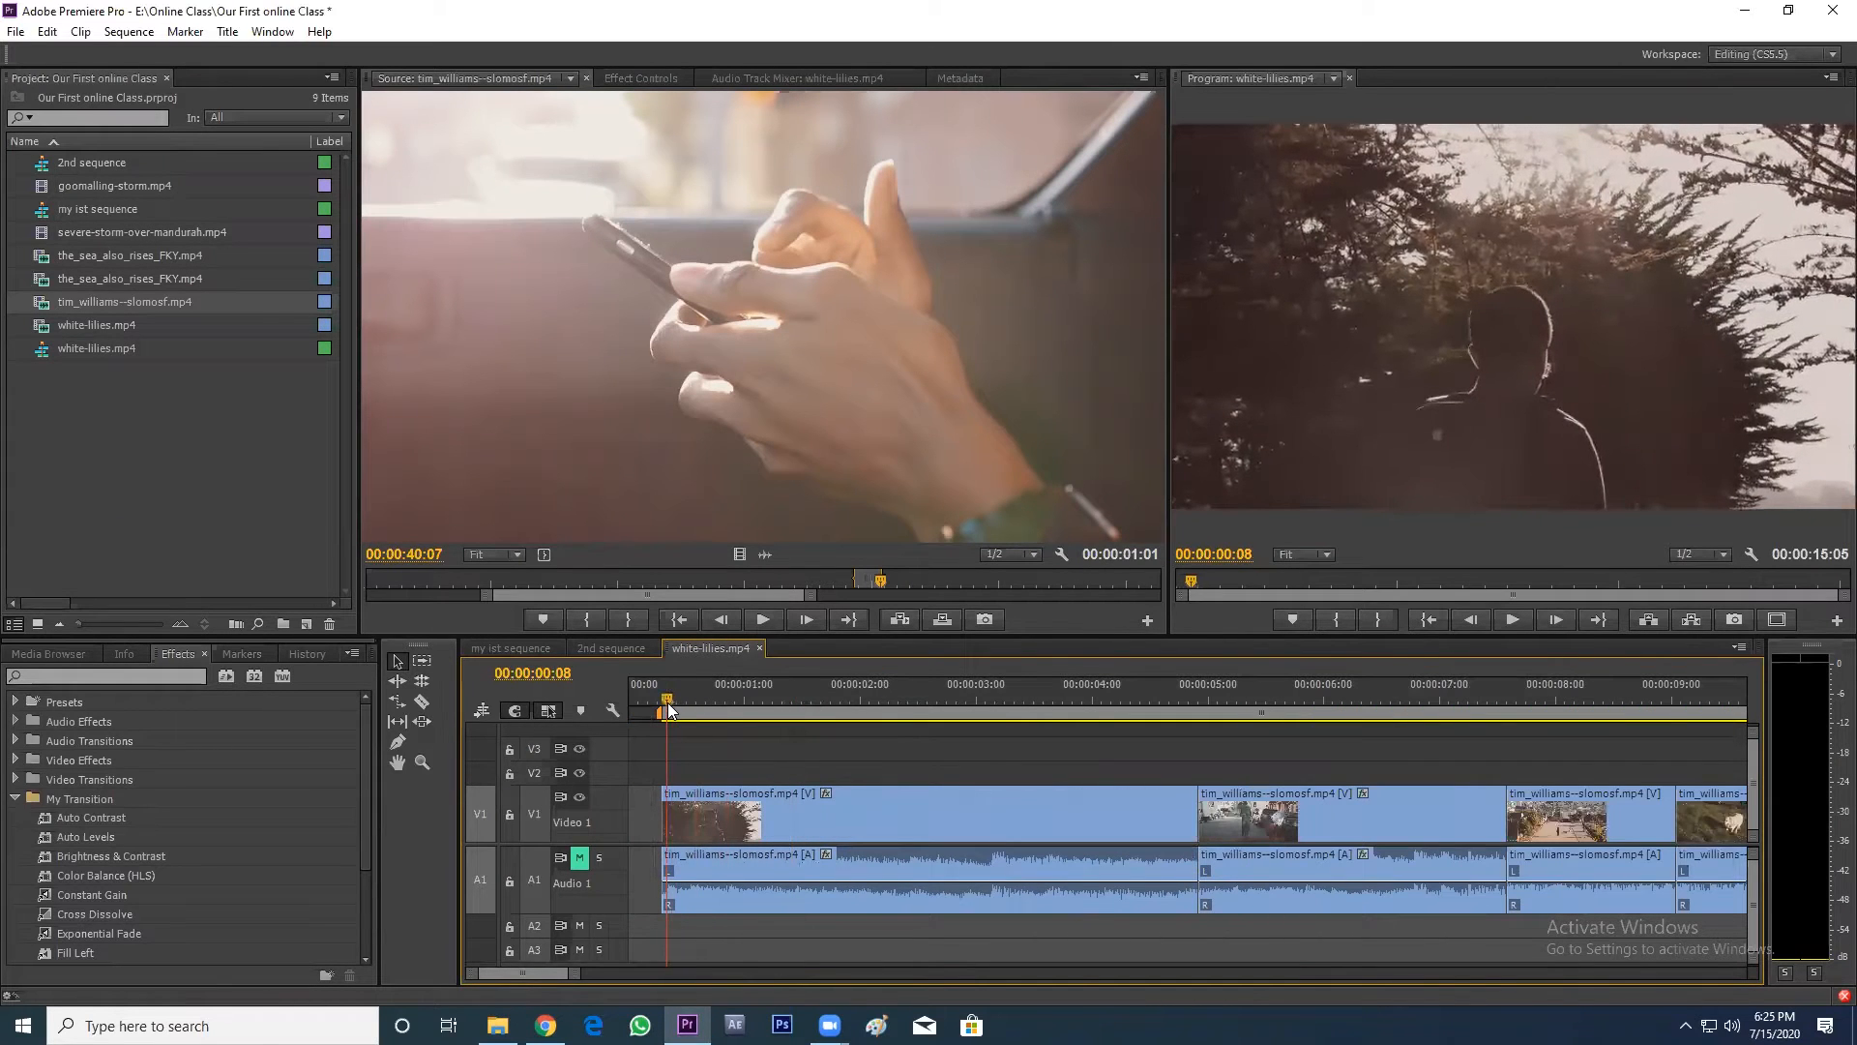
{"action": "key", "text": "space"}
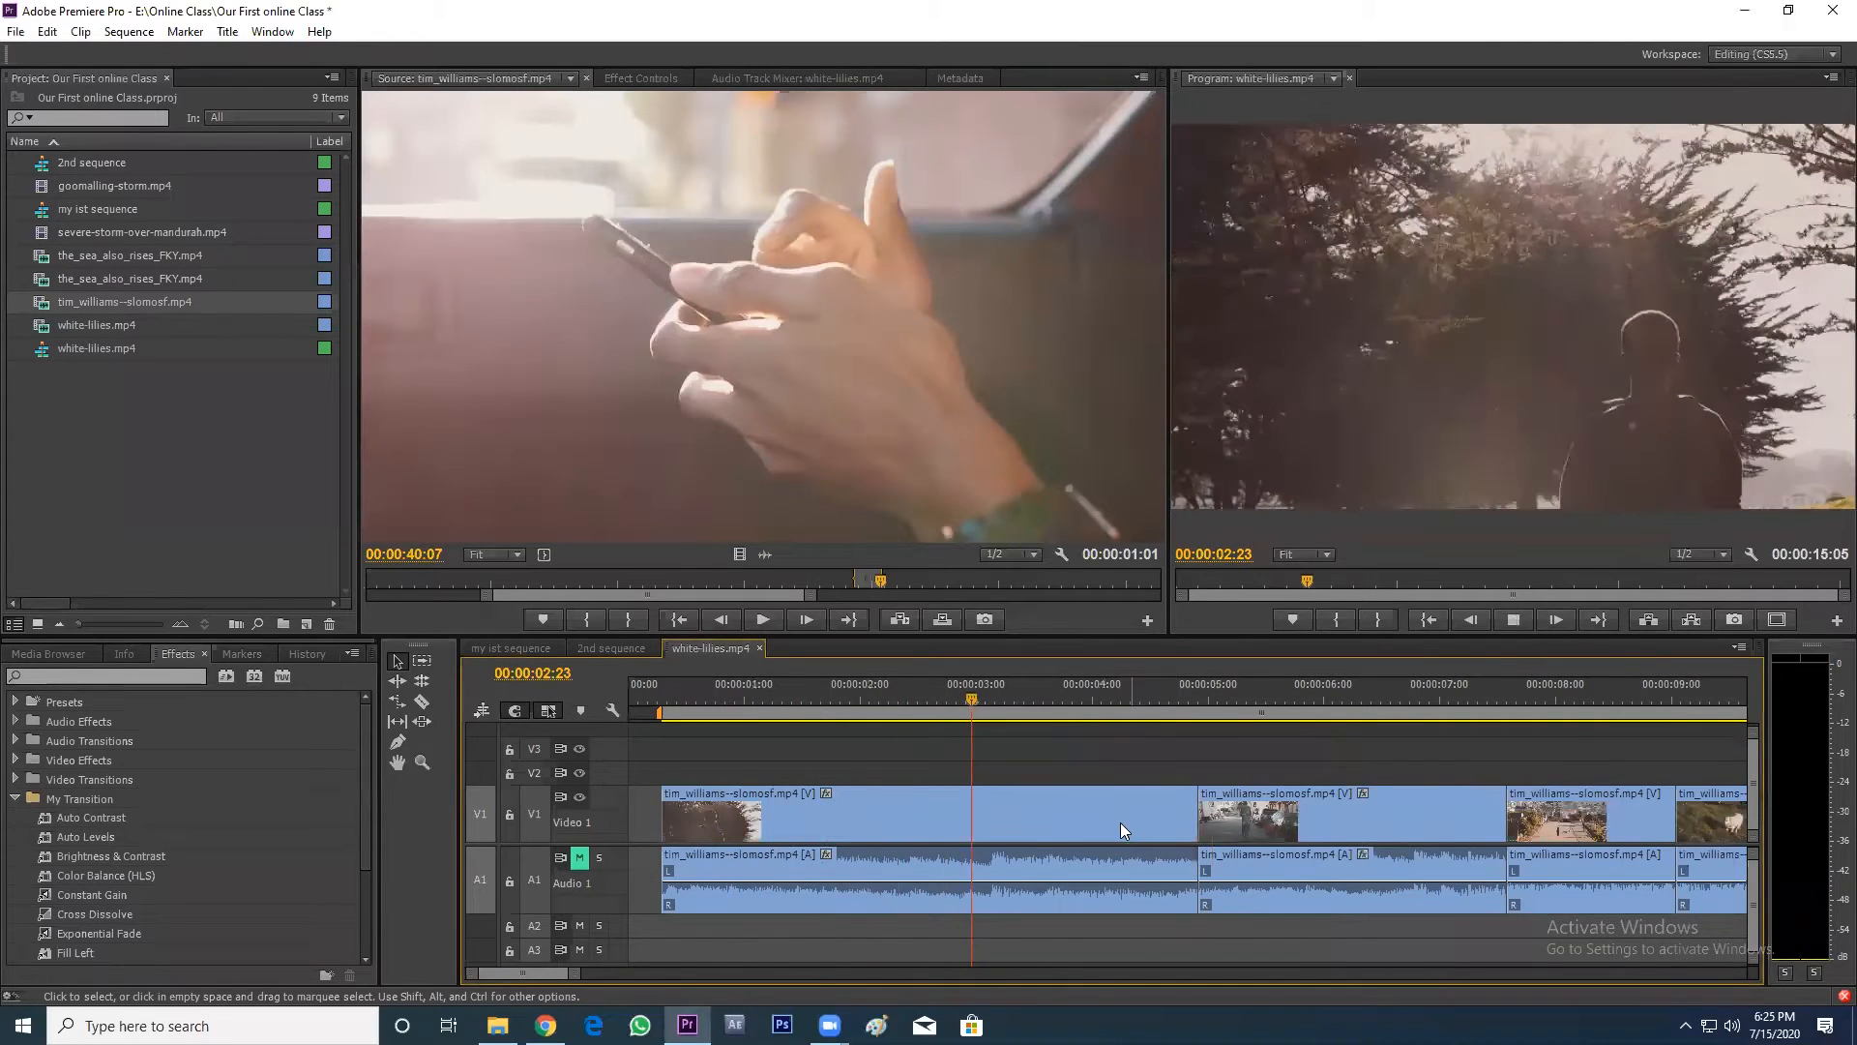
{"action": "key", "text": "space"}
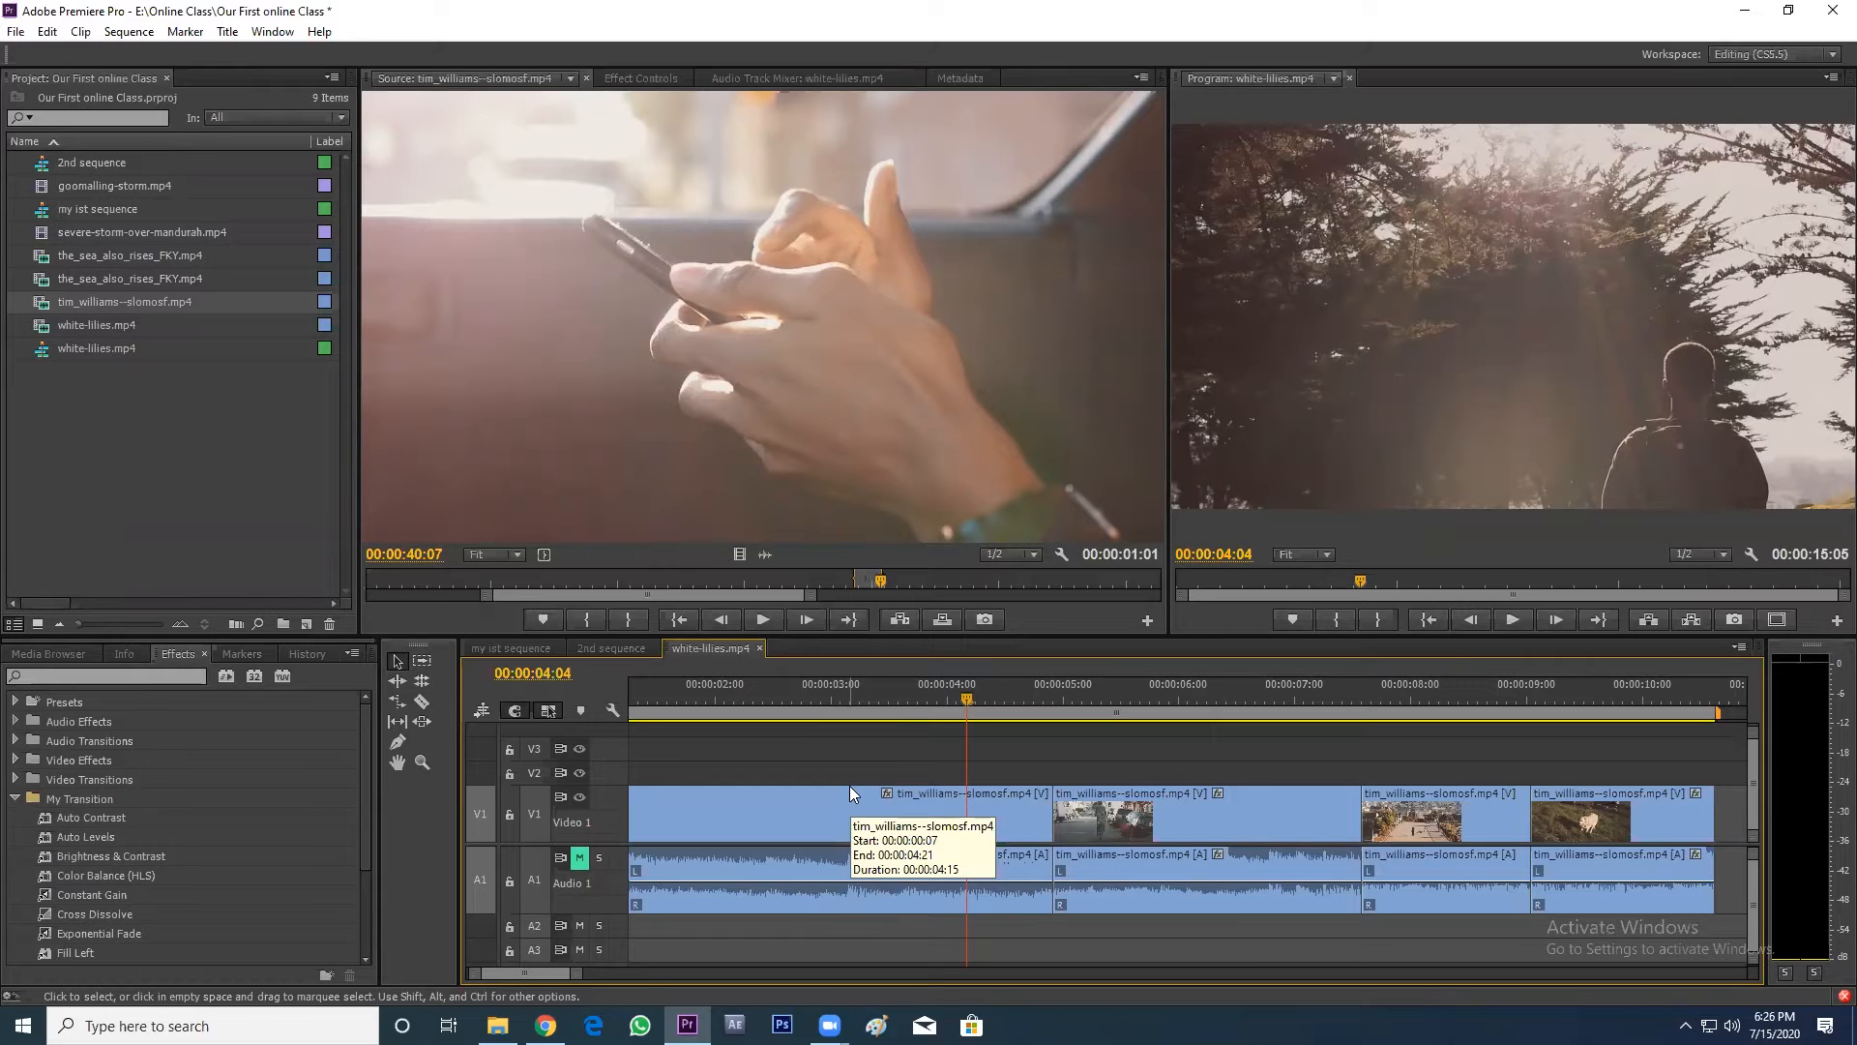
{"action": "left_click", "coordinate": [948, 711]}
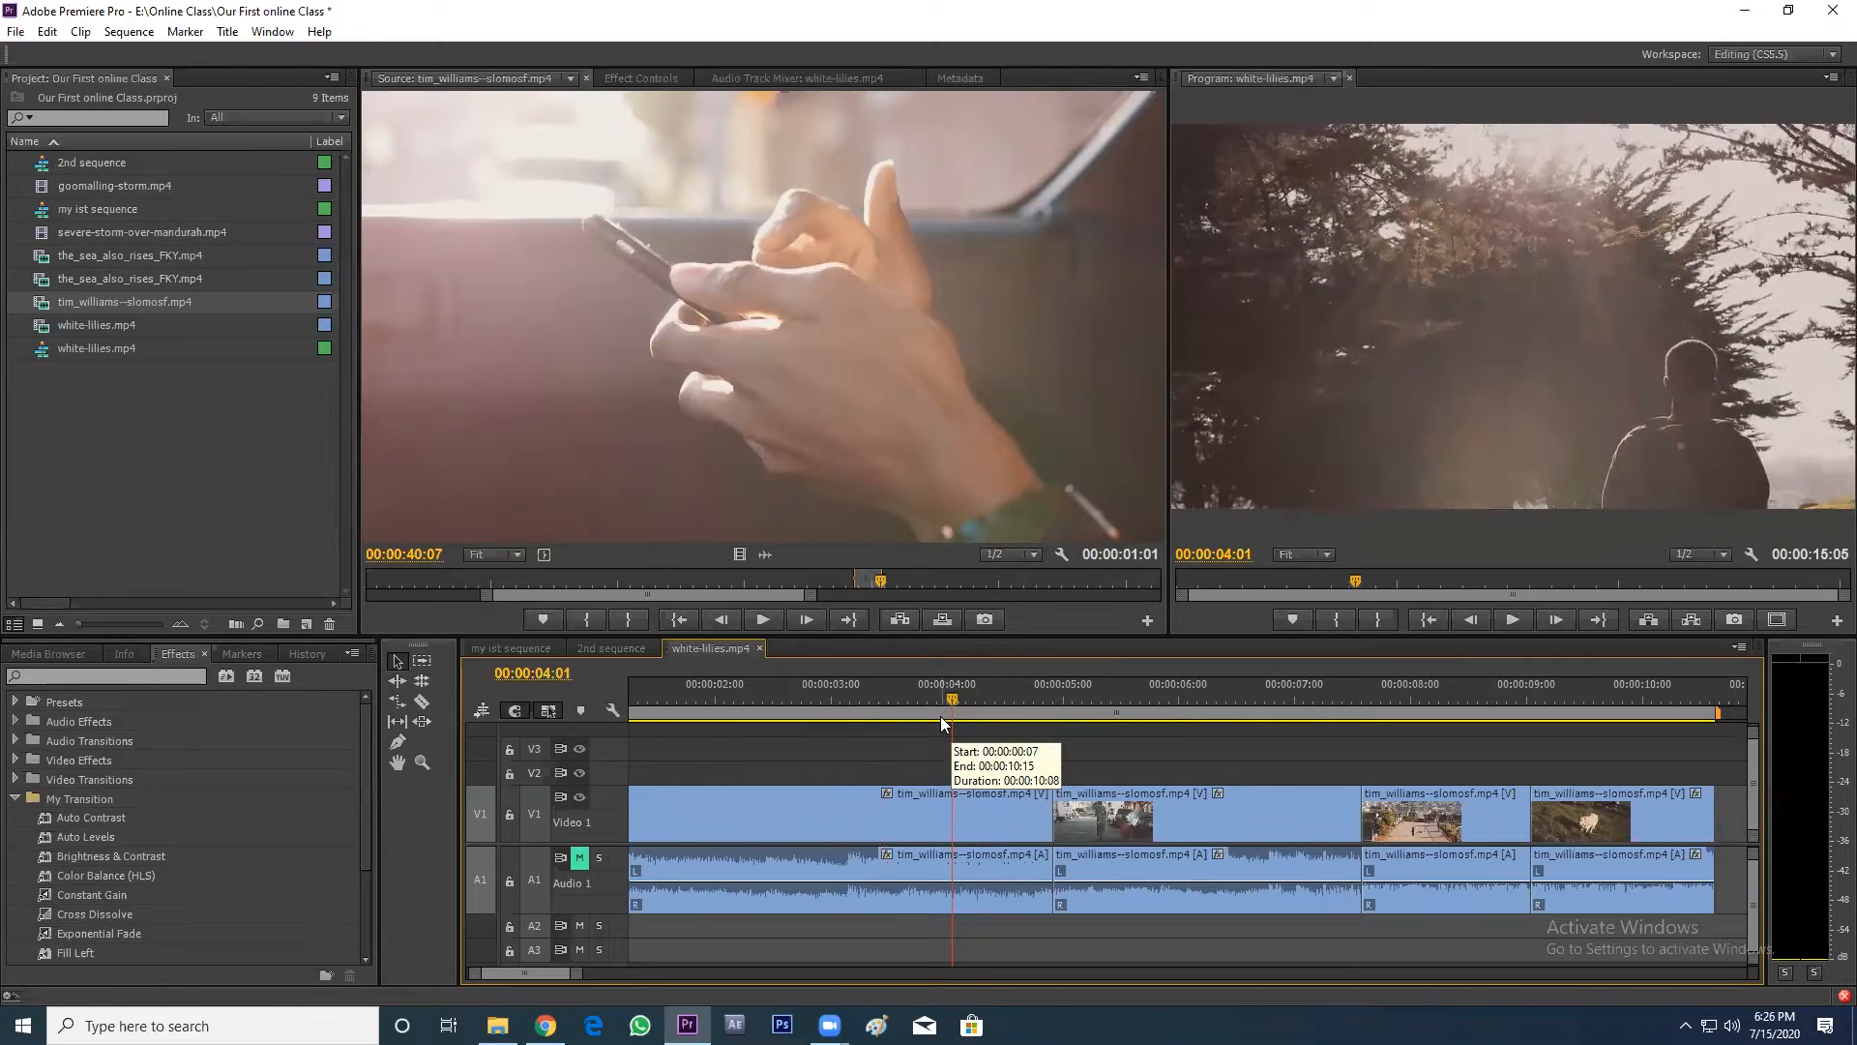
{"action": "key", "text": "minus"}
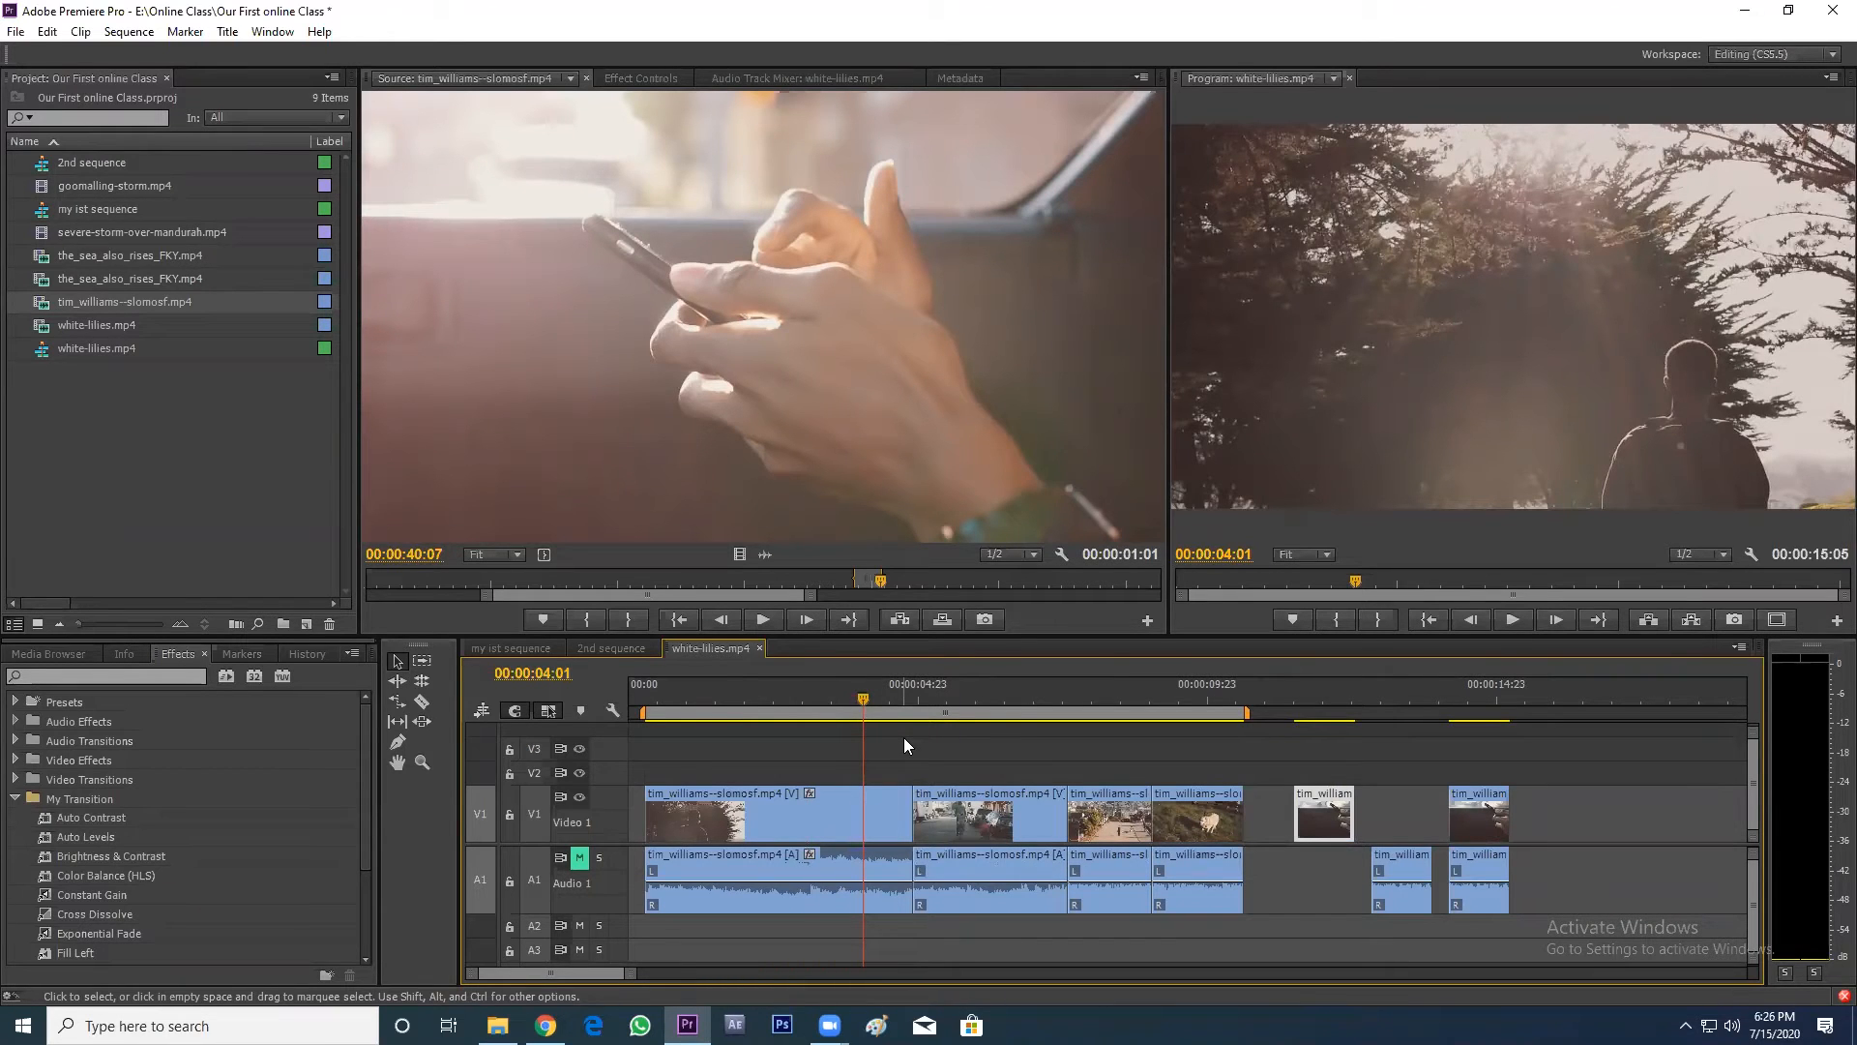
{"action": "left_click", "coordinate": [661, 706]}
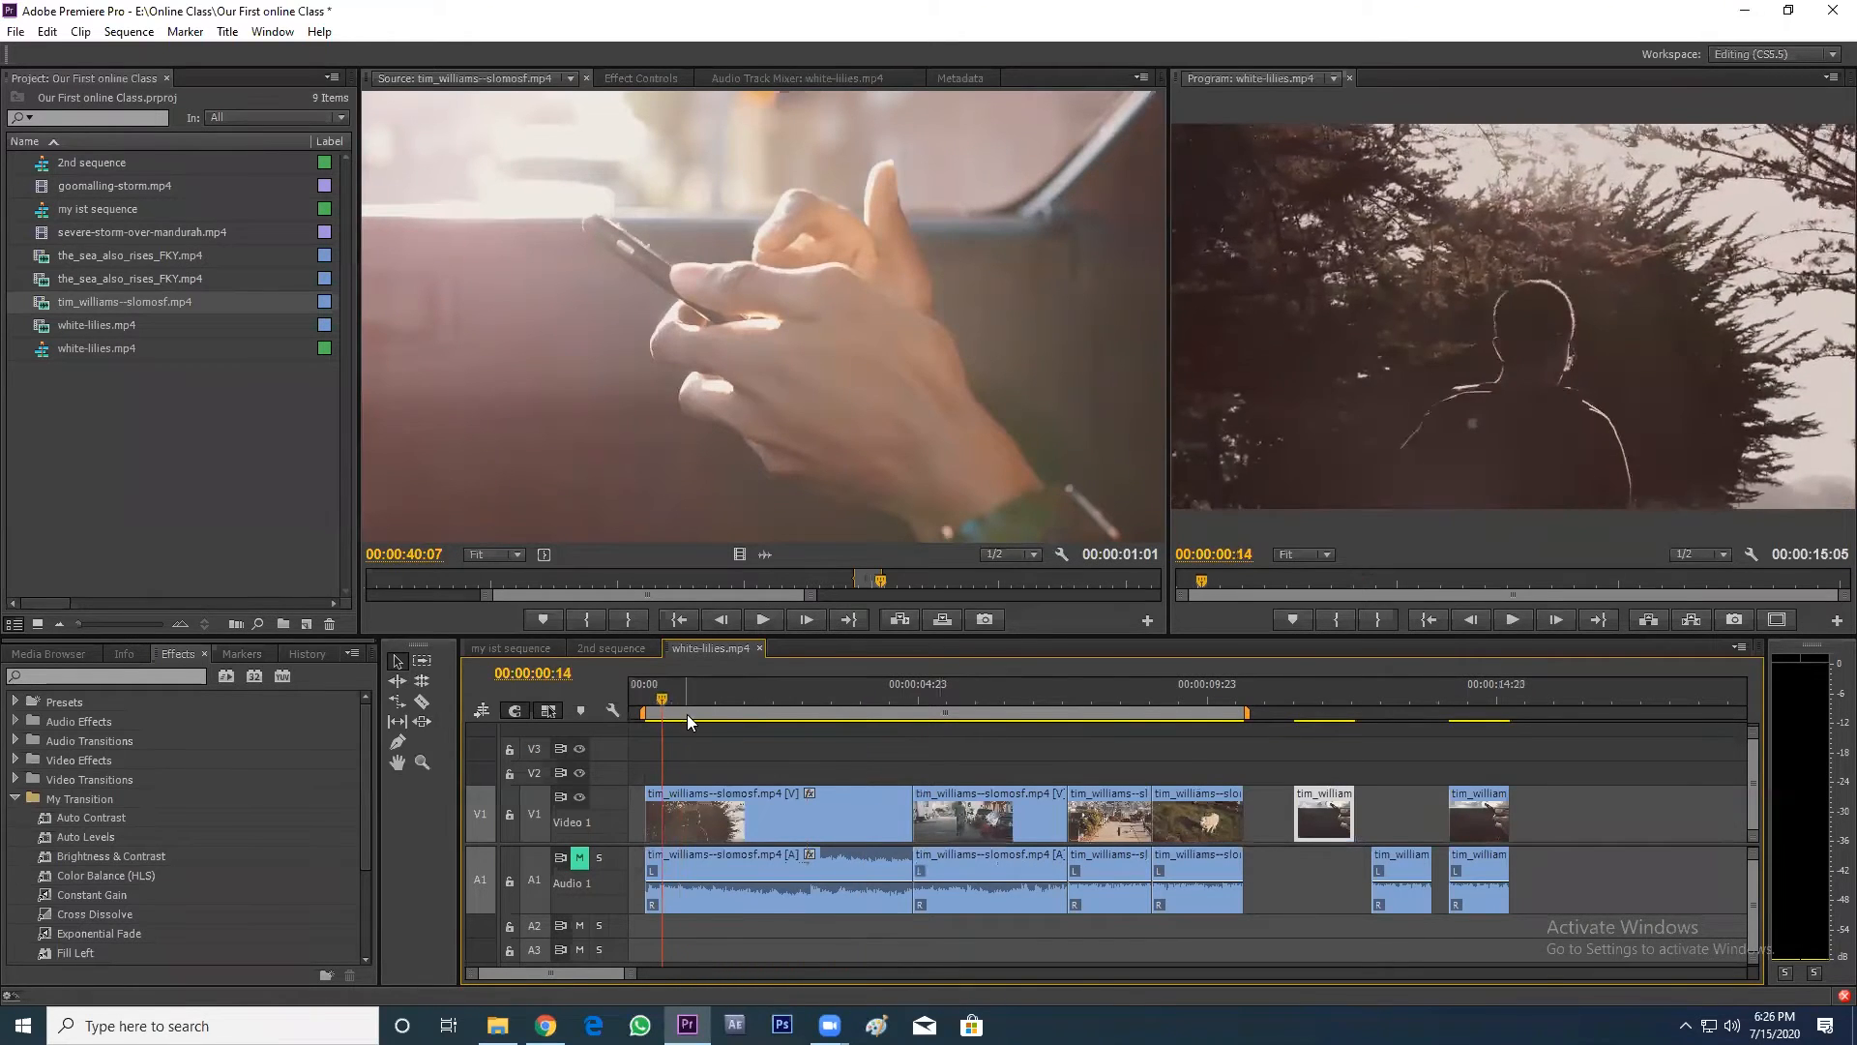
- Shift all clips on all tracks about 2.5 seconds later with the Track Select tool, then deselect them with the Selection tool
{"action": "left_click", "coordinate": [424, 664]}
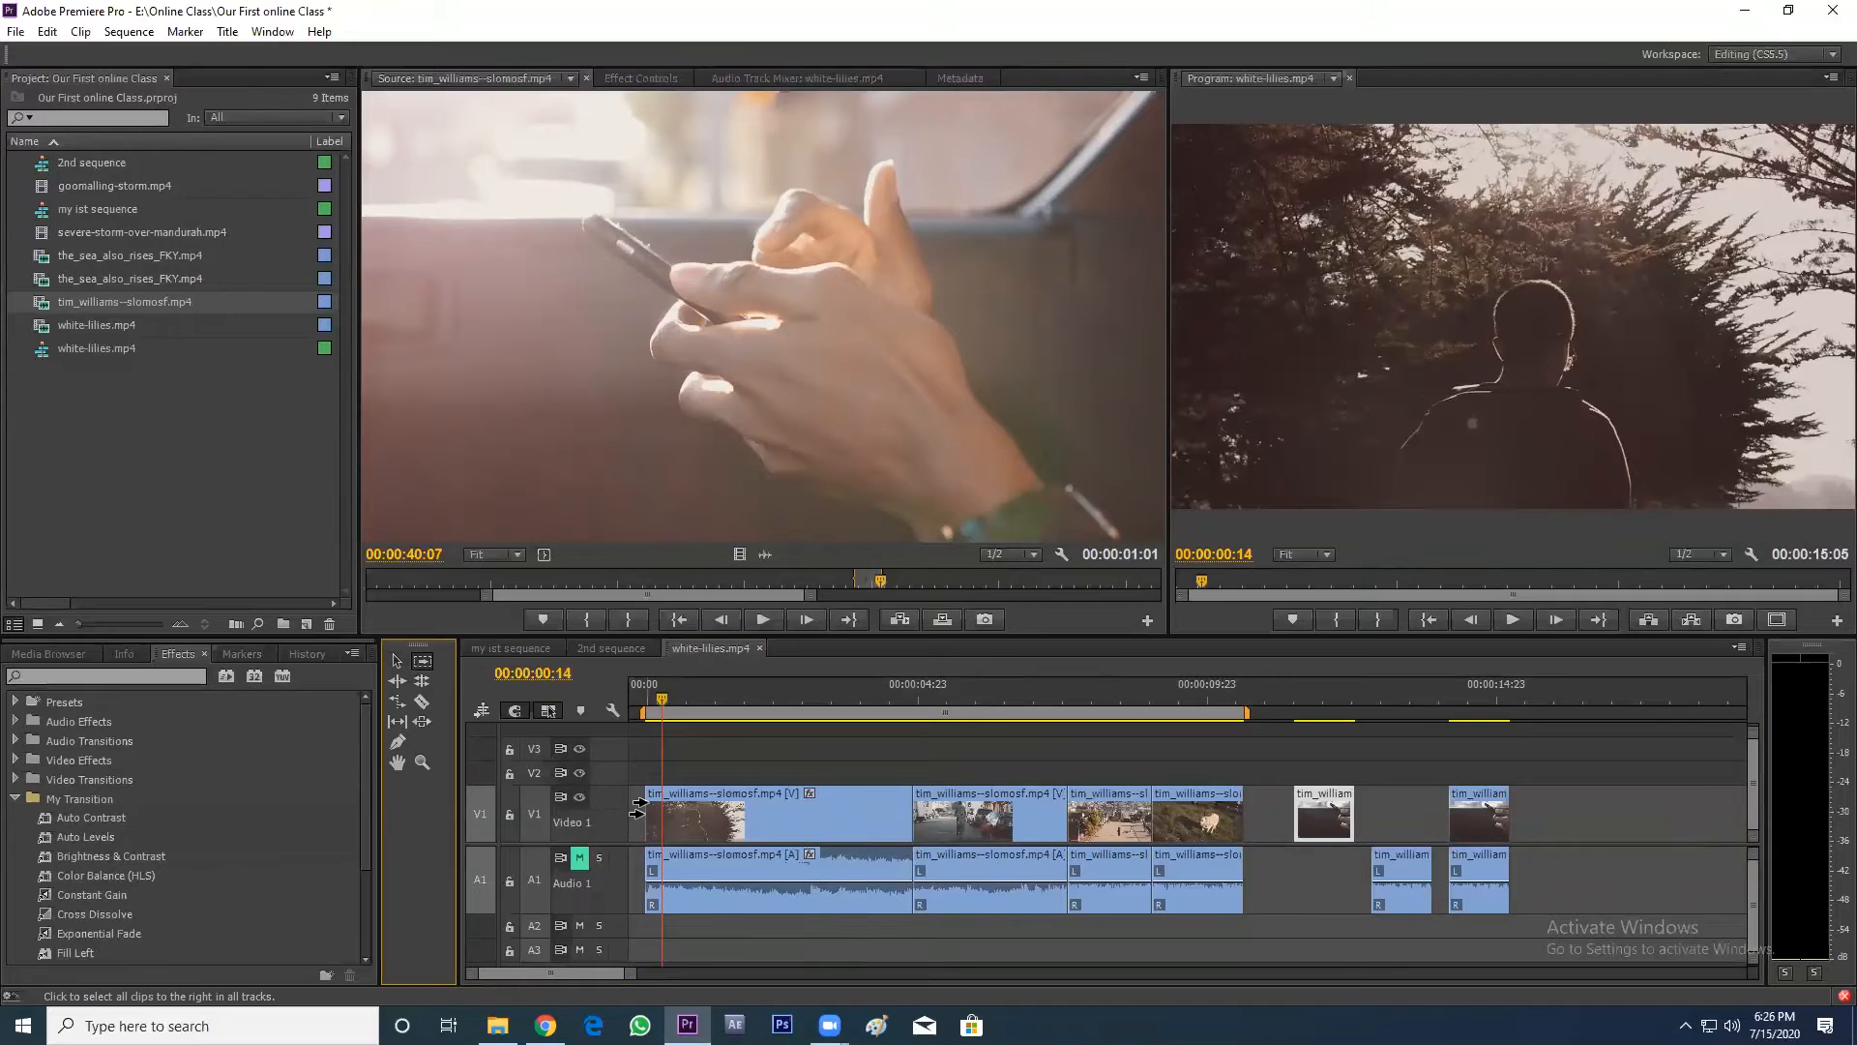
{"action": "left_click_drag", "start_coordinate": [639, 803], "coordinate": [803, 813]}
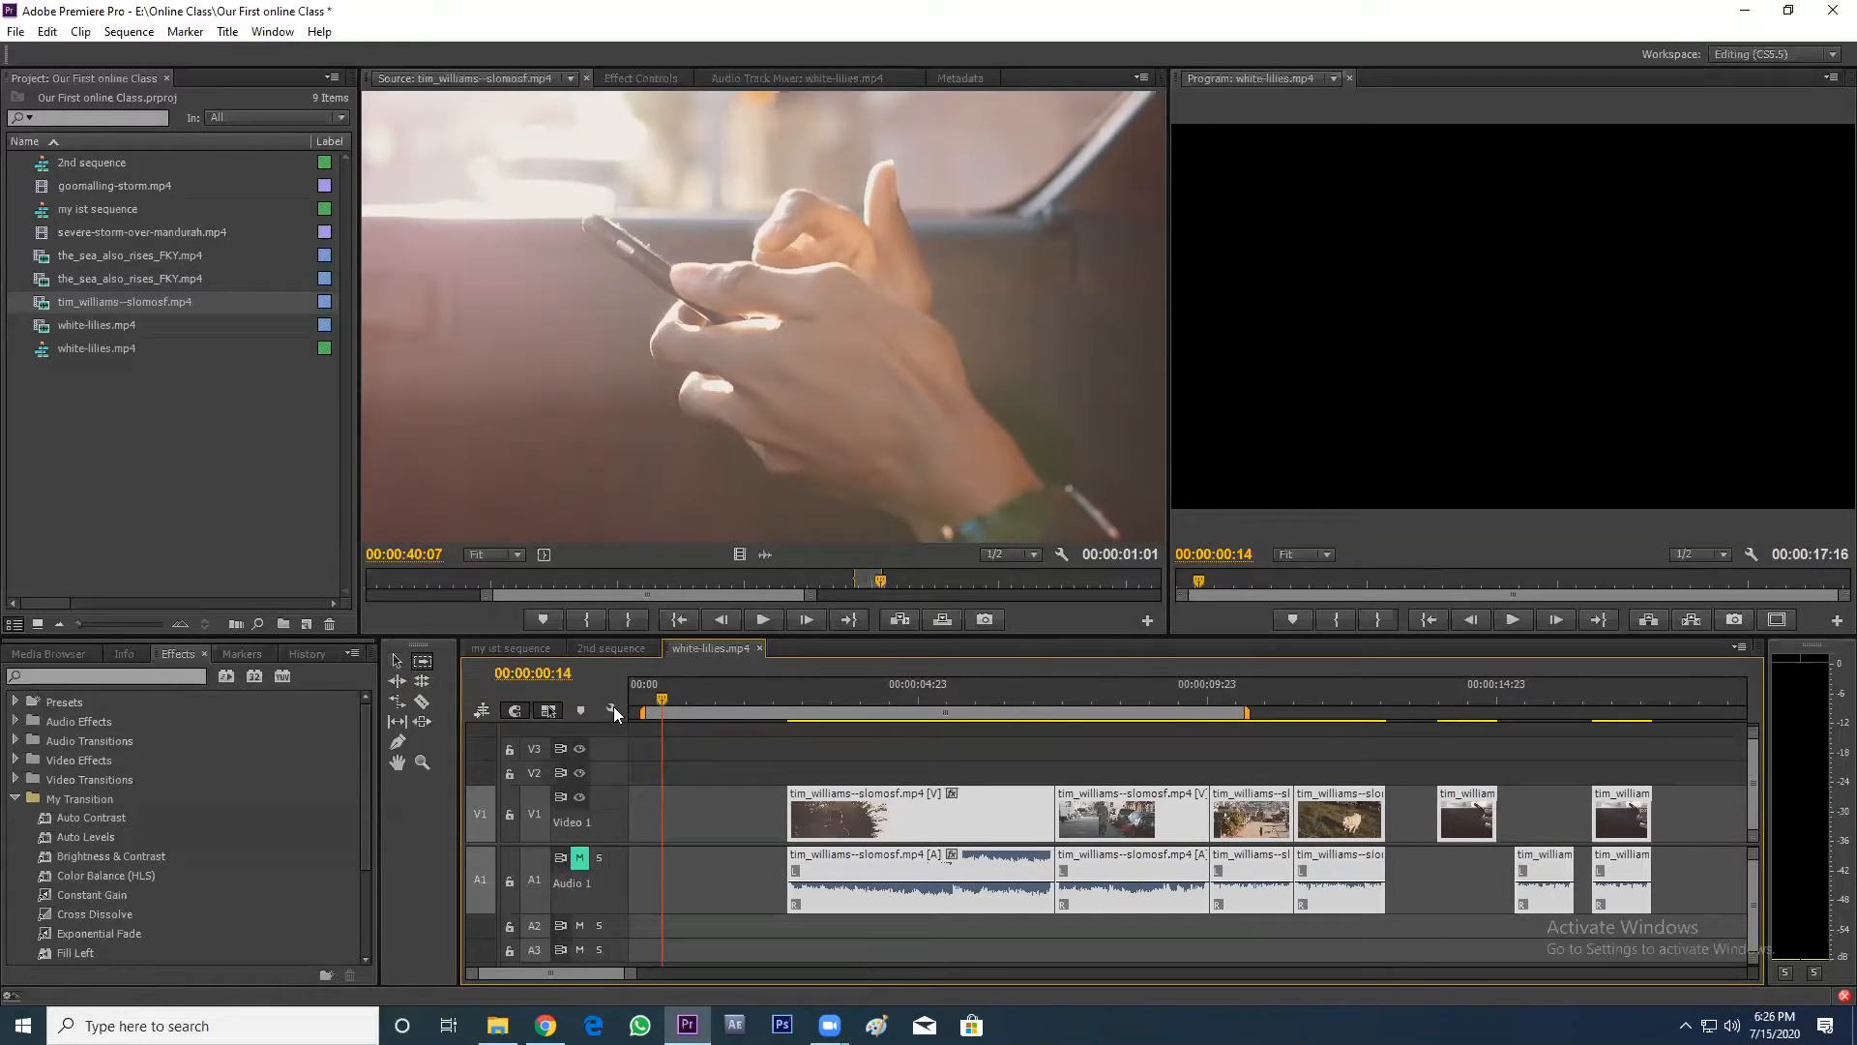
{"action": "left_click", "coordinate": [400, 661]}
{"action": "left_click", "coordinate": [798, 746]}
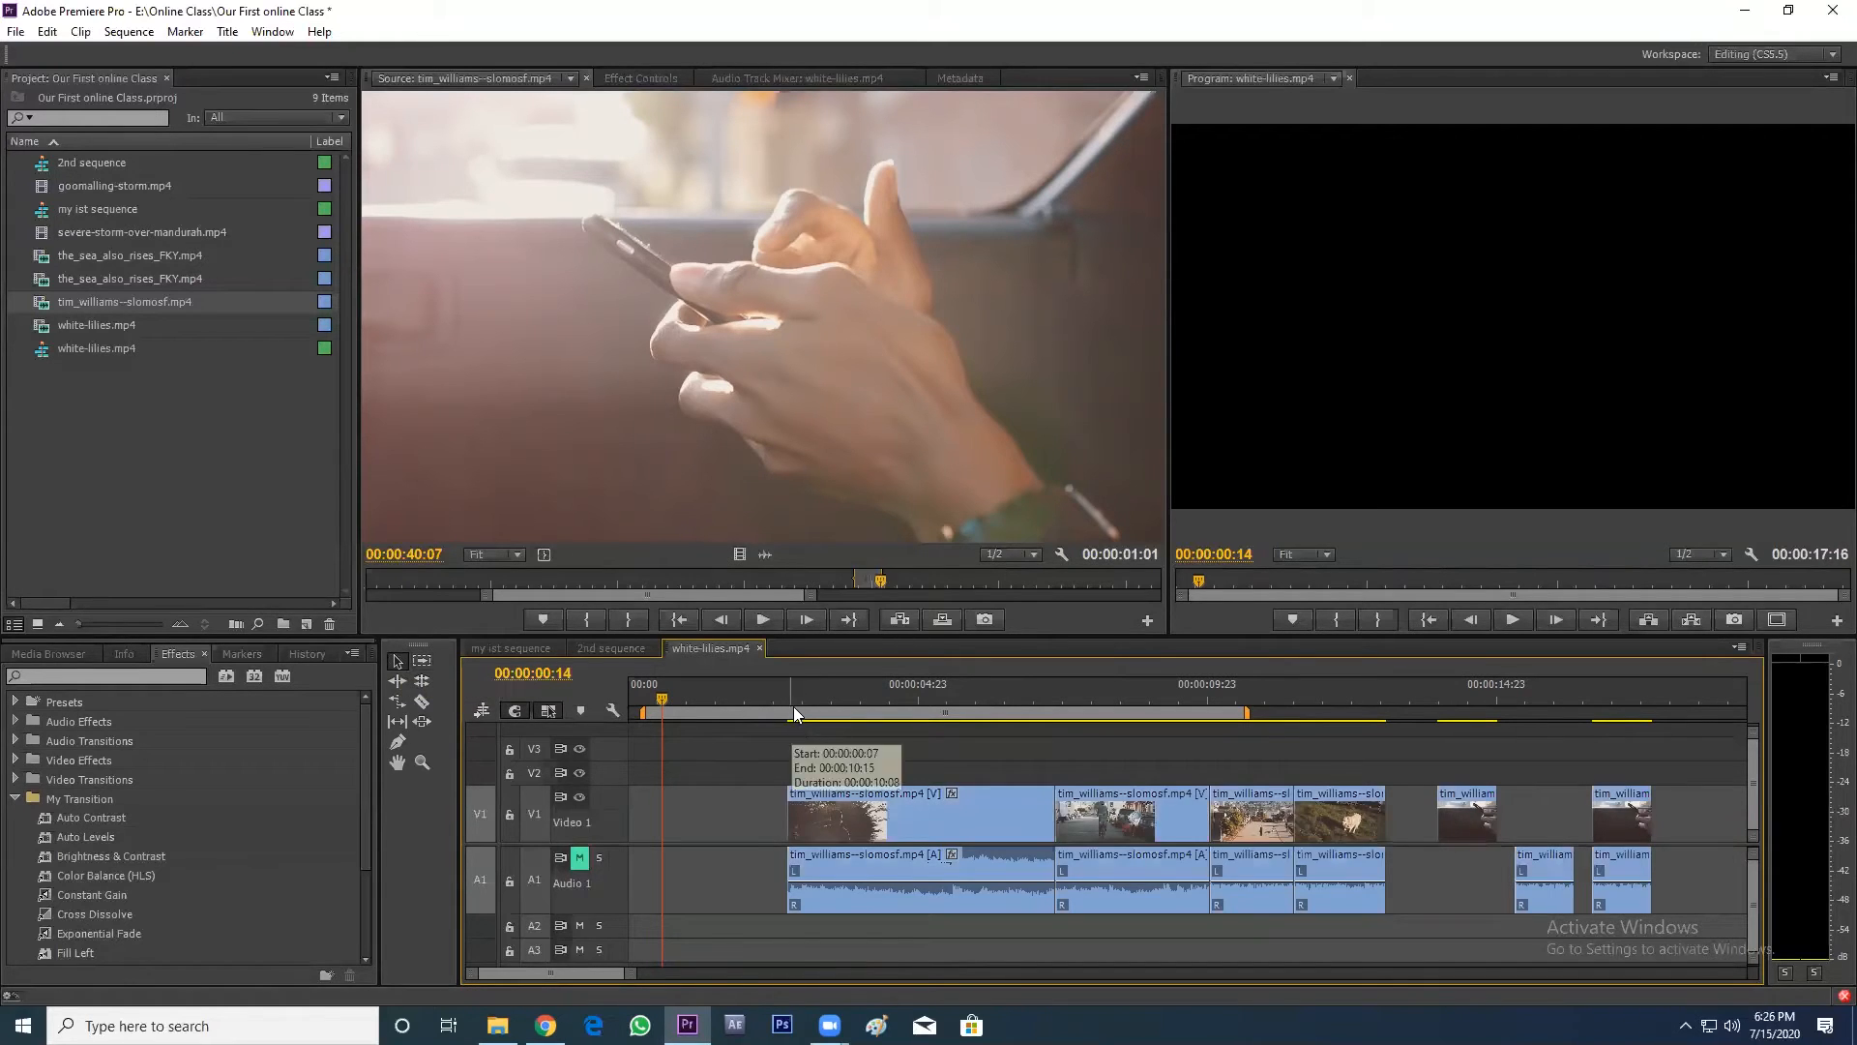
- Trim the beginning of the first clip's linked video and audio so that it starts at 00:00:04:01
{"action": "left_click", "coordinate": [795, 701]}
{"action": "key", "text": "equal"}
{"action": "key", "text": "equal"}
{"action": "scroll", "coordinate": [1064, 799], "scroll_direction": "down", "scroll_amount": 2}
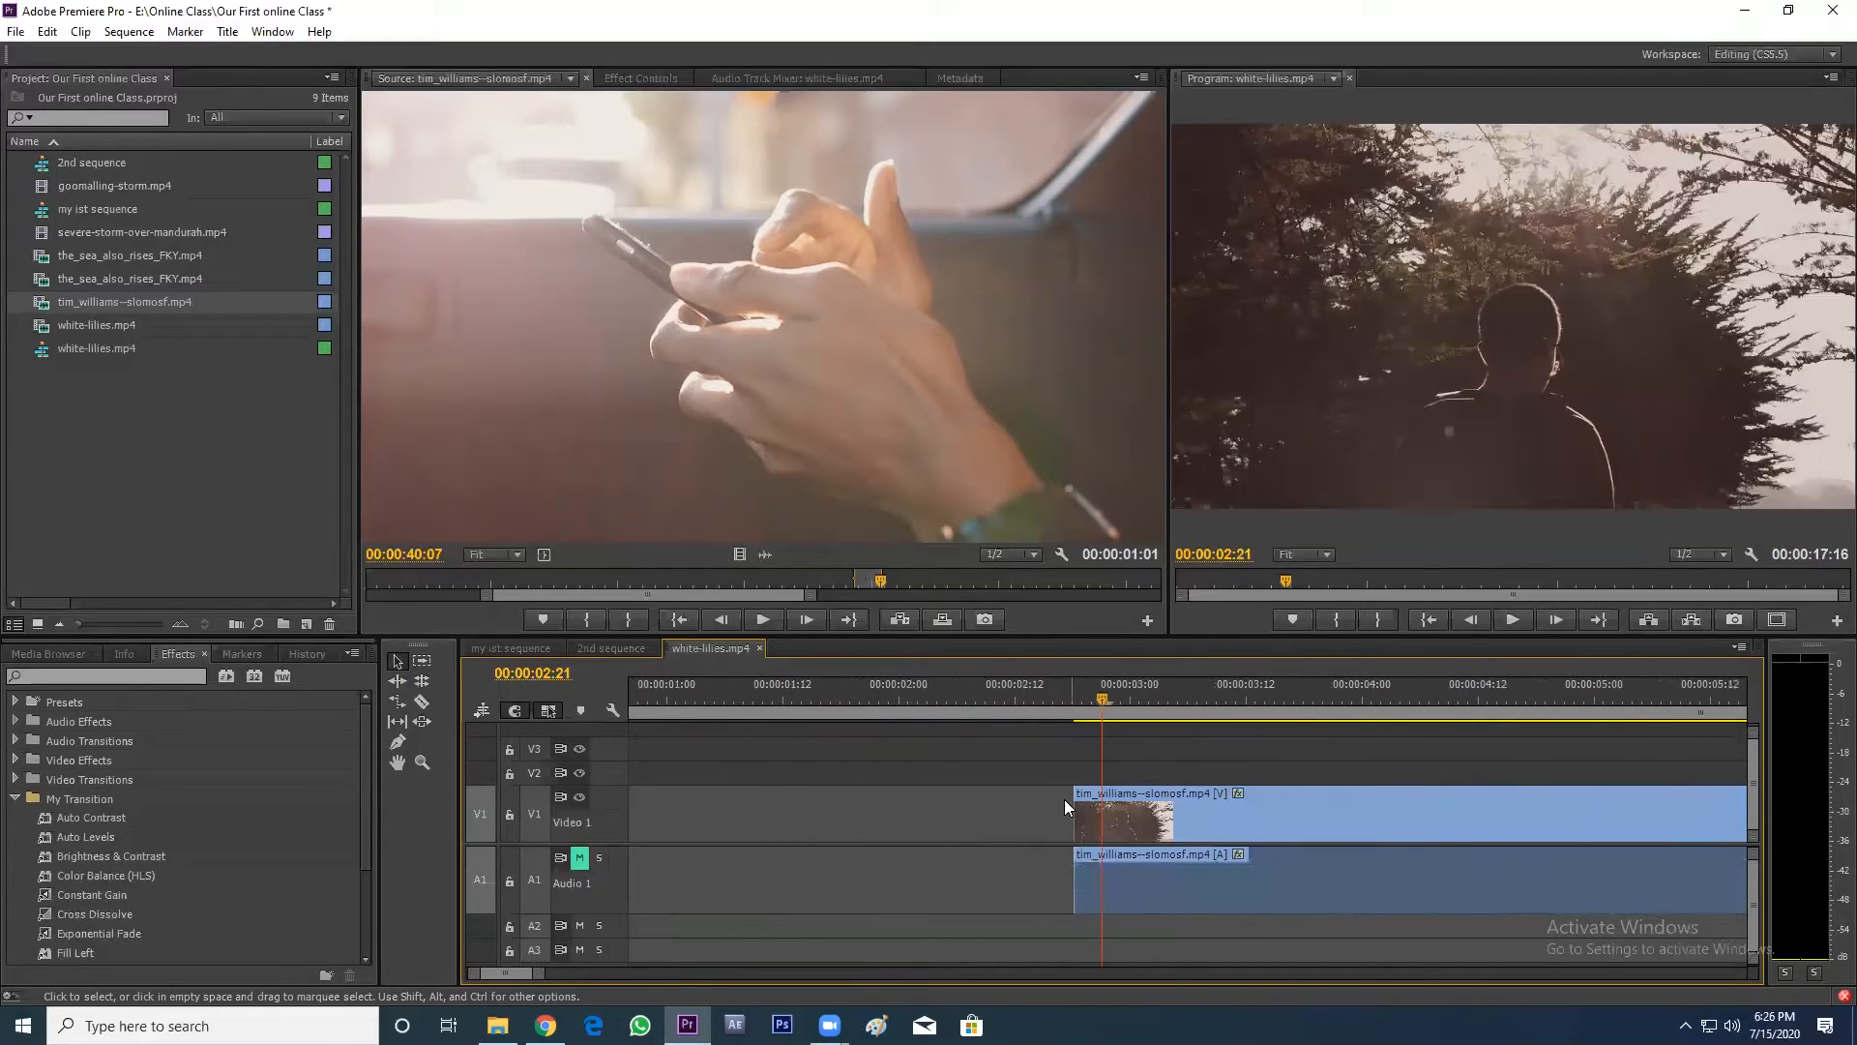
{"action": "left_click_drag", "start_coordinate": [1074, 699], "coordinate": [1130, 700]}
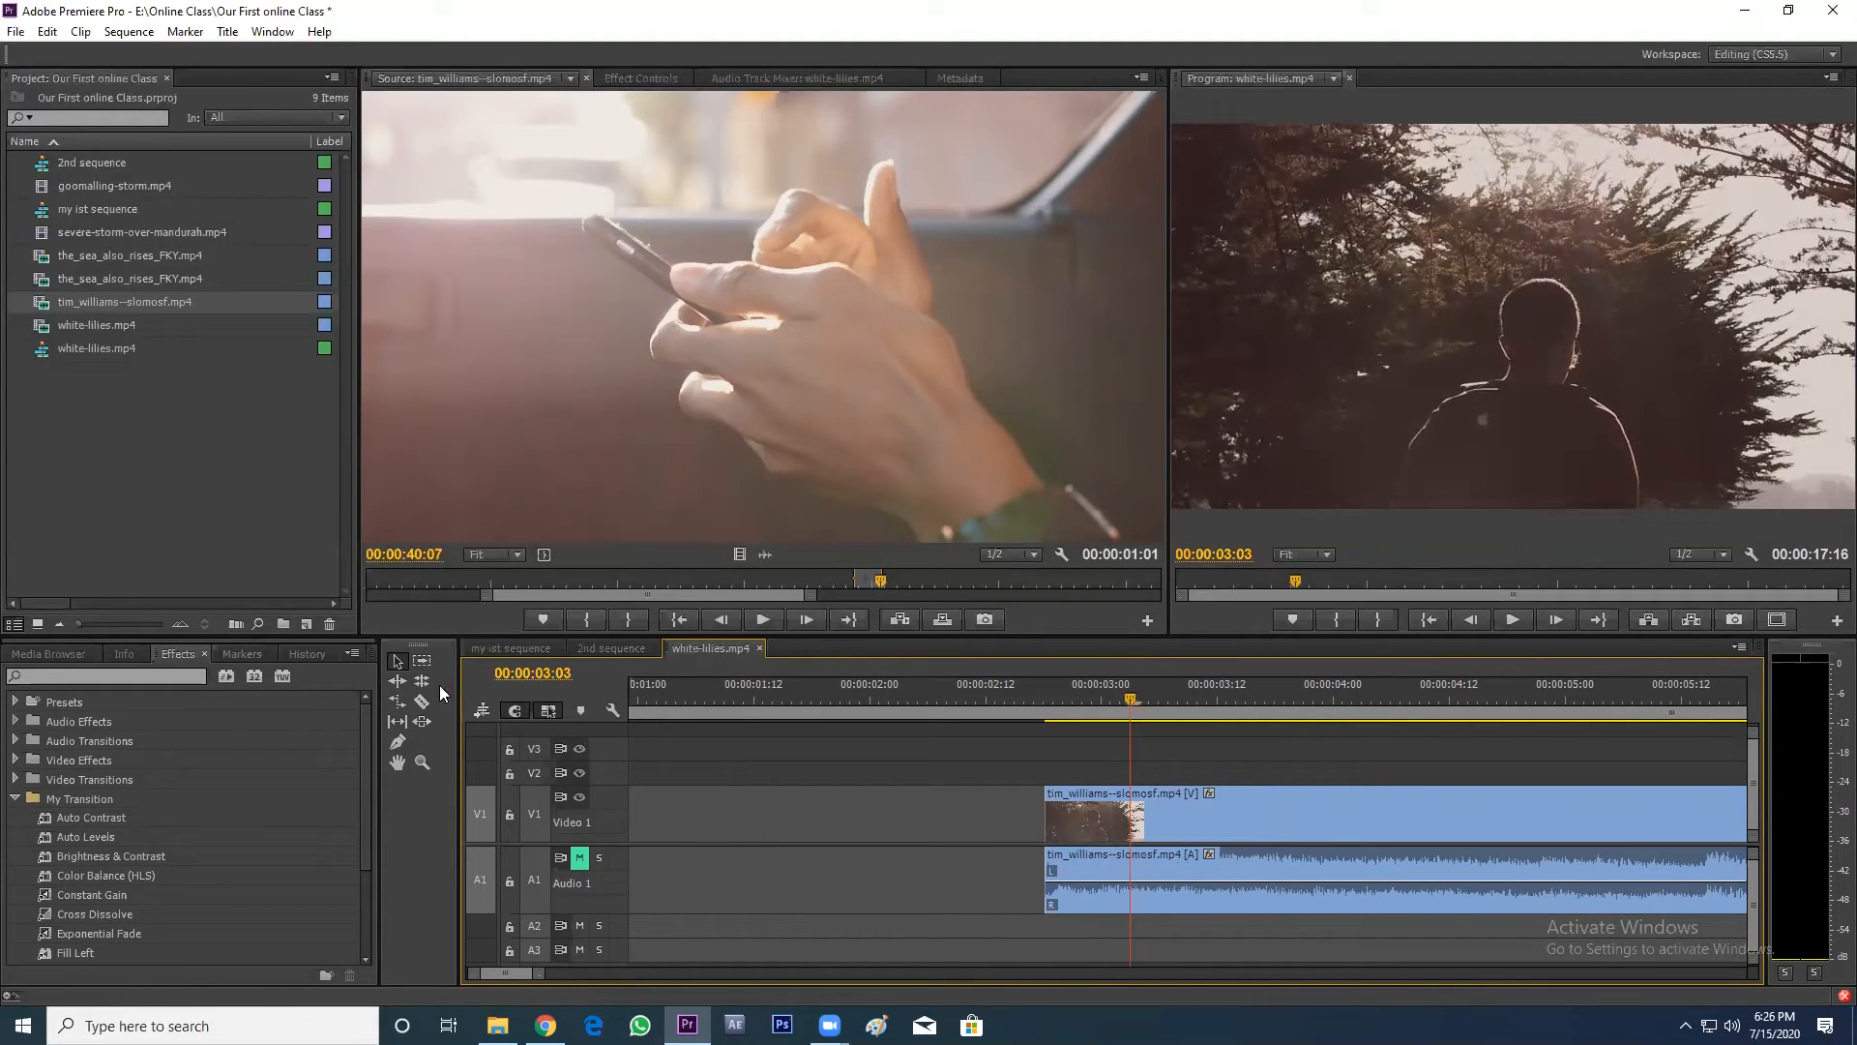
{"action": "left_click", "coordinate": [1051, 803]}
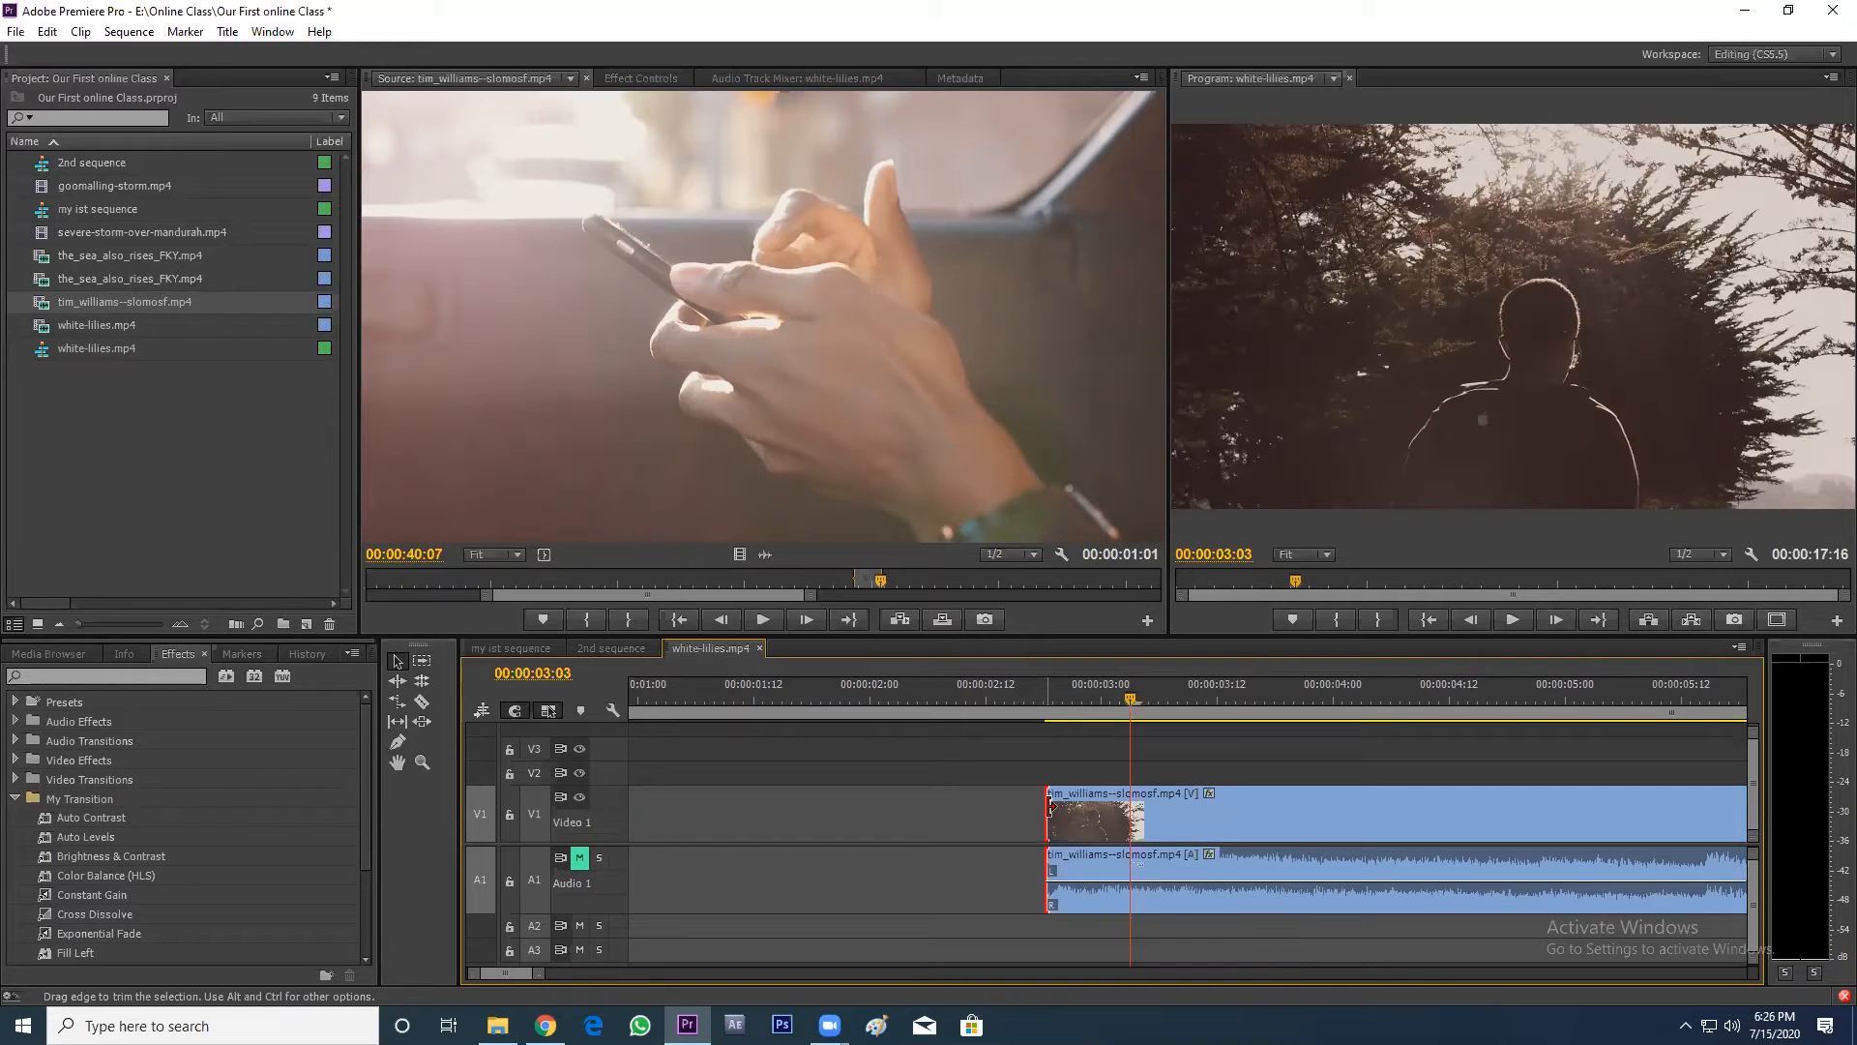
{"action": "left_click_drag", "start_coordinate": [1050, 804], "coordinate": [1221, 809]}
{"action": "left_click_drag", "start_coordinate": [1238, 810], "coordinate": [1351, 818]}
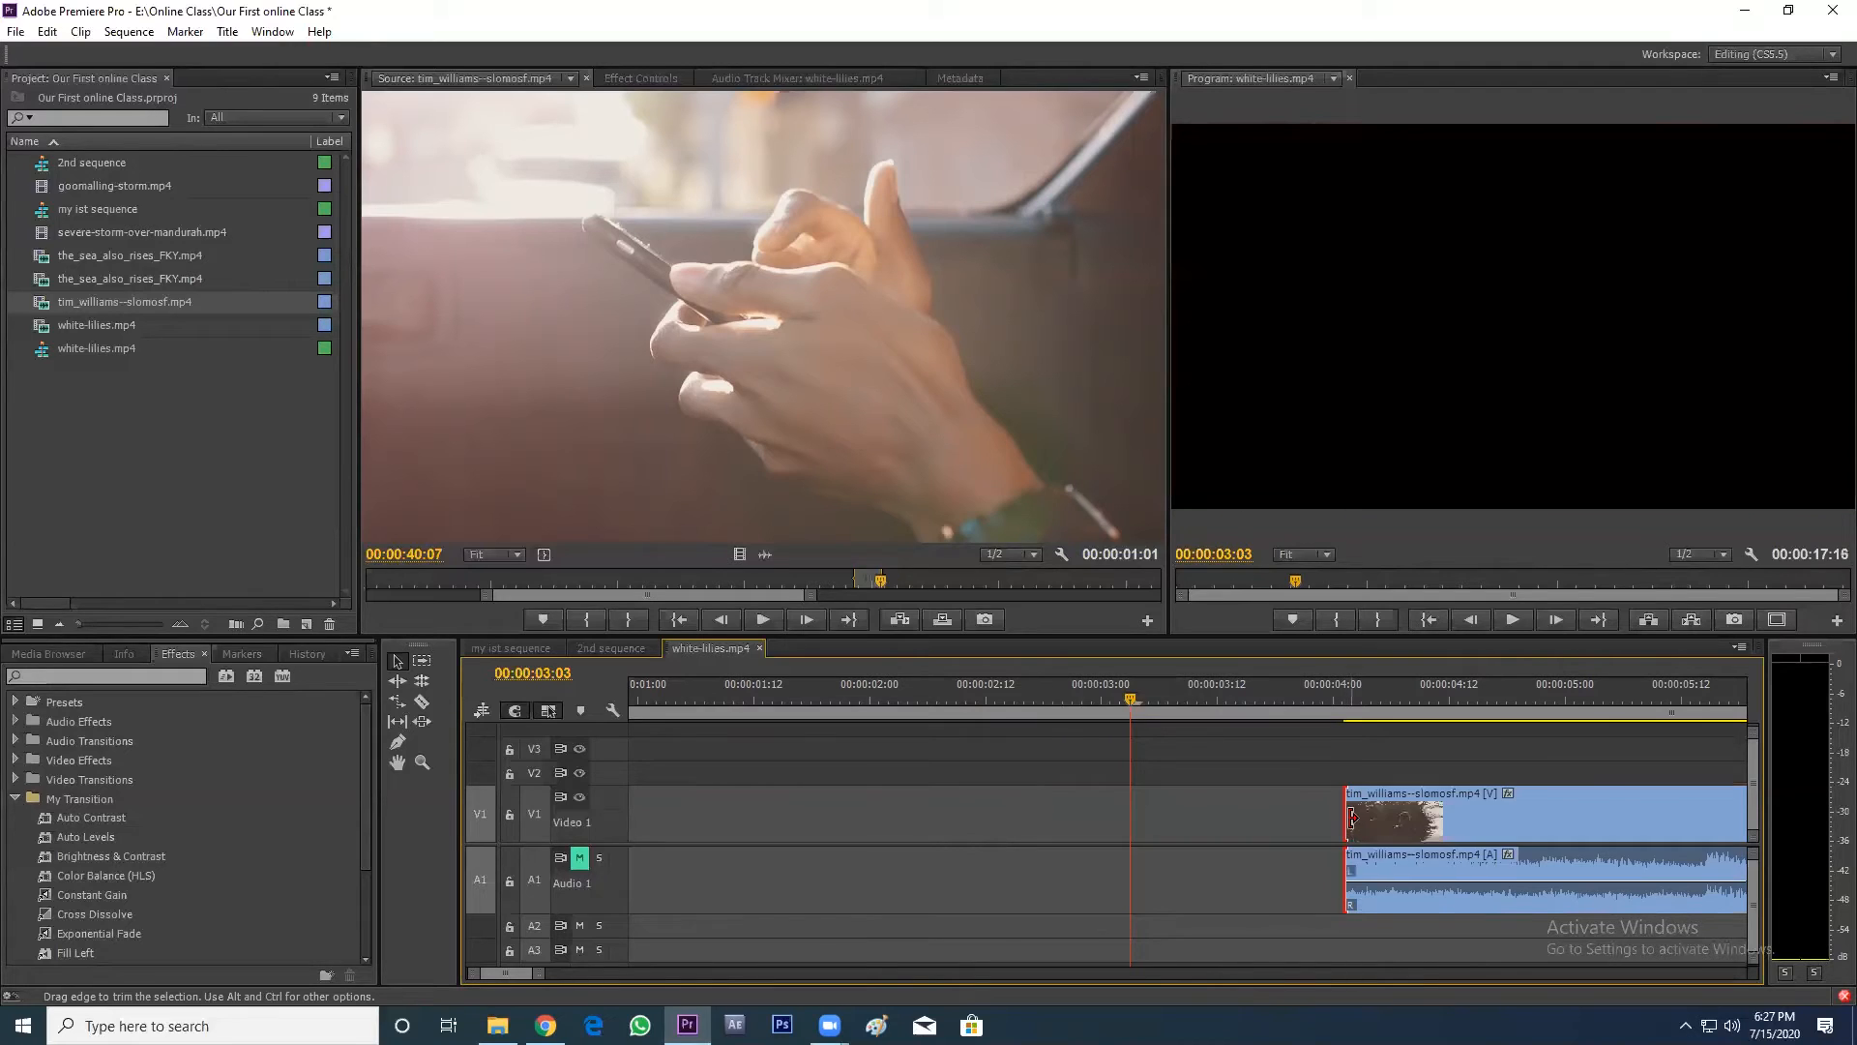
- Play the trimmed first clip in the whole-sequence view and stop at 00:00:06:21
{"action": "key", "text": "backslash"}
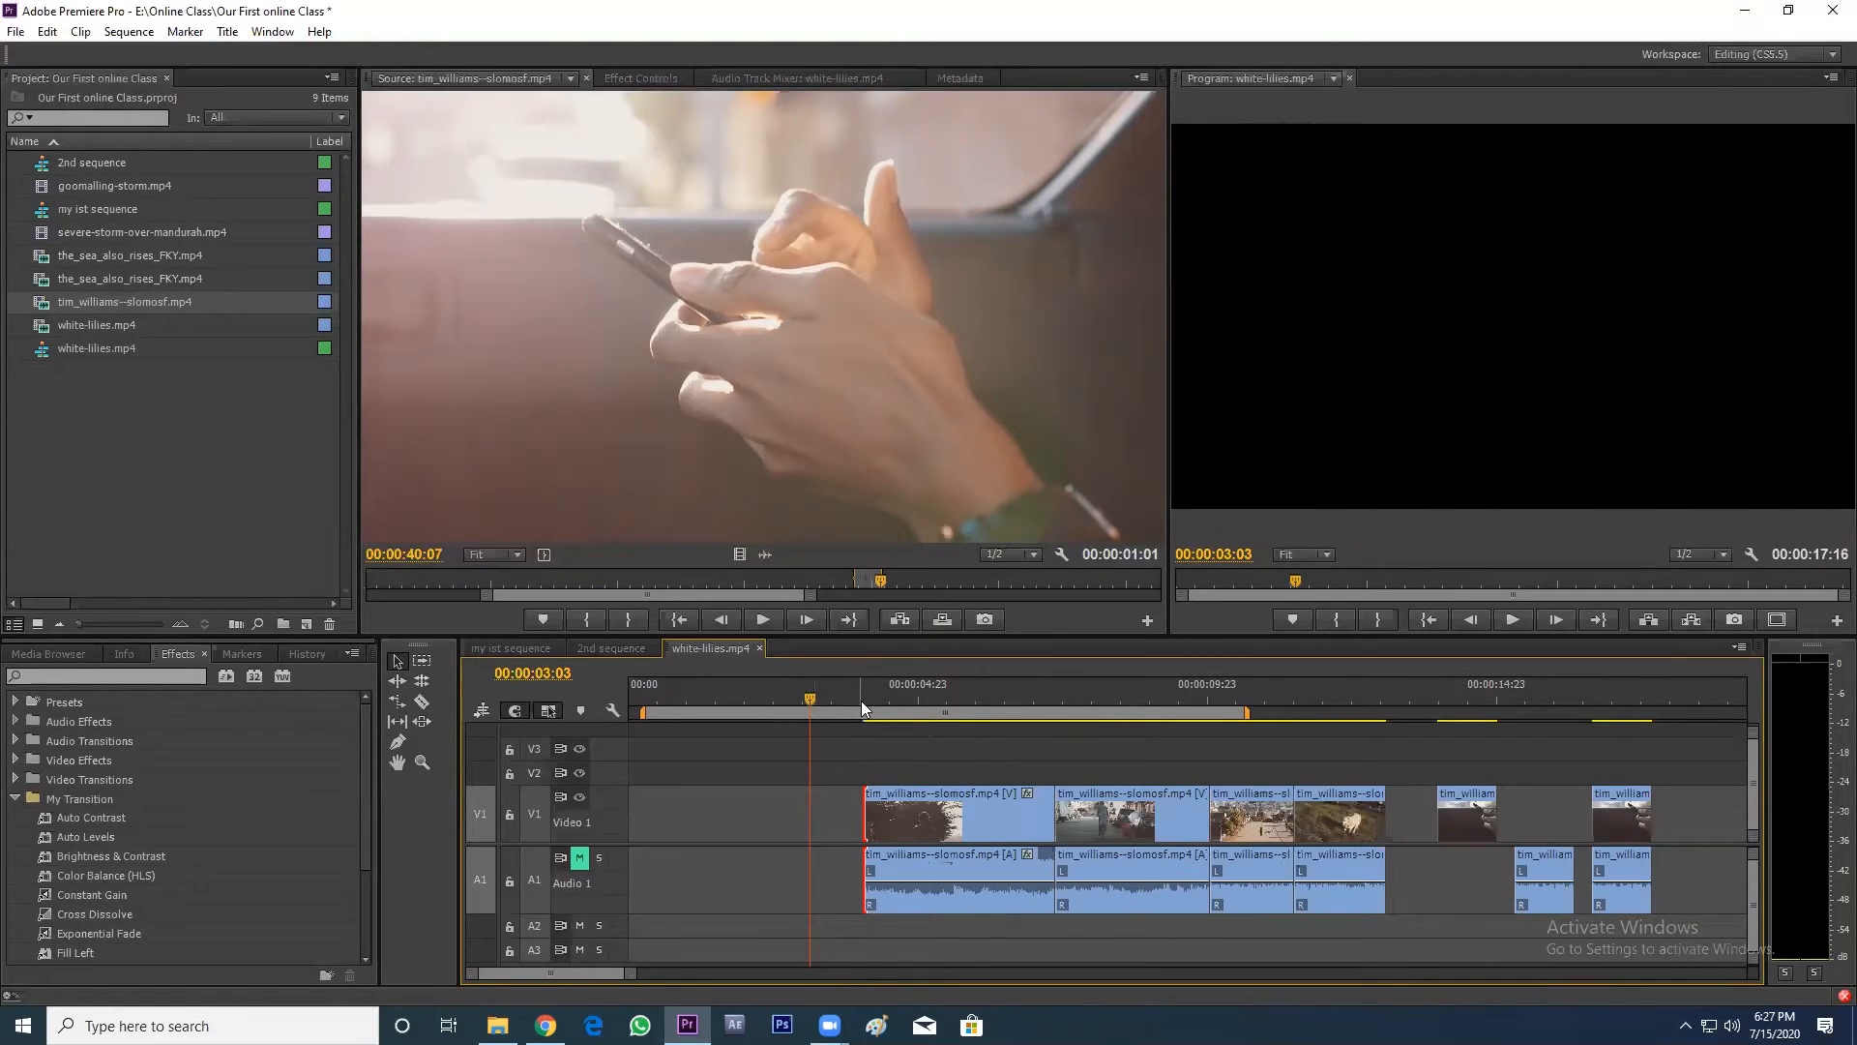
{"action": "key", "text": "space"}
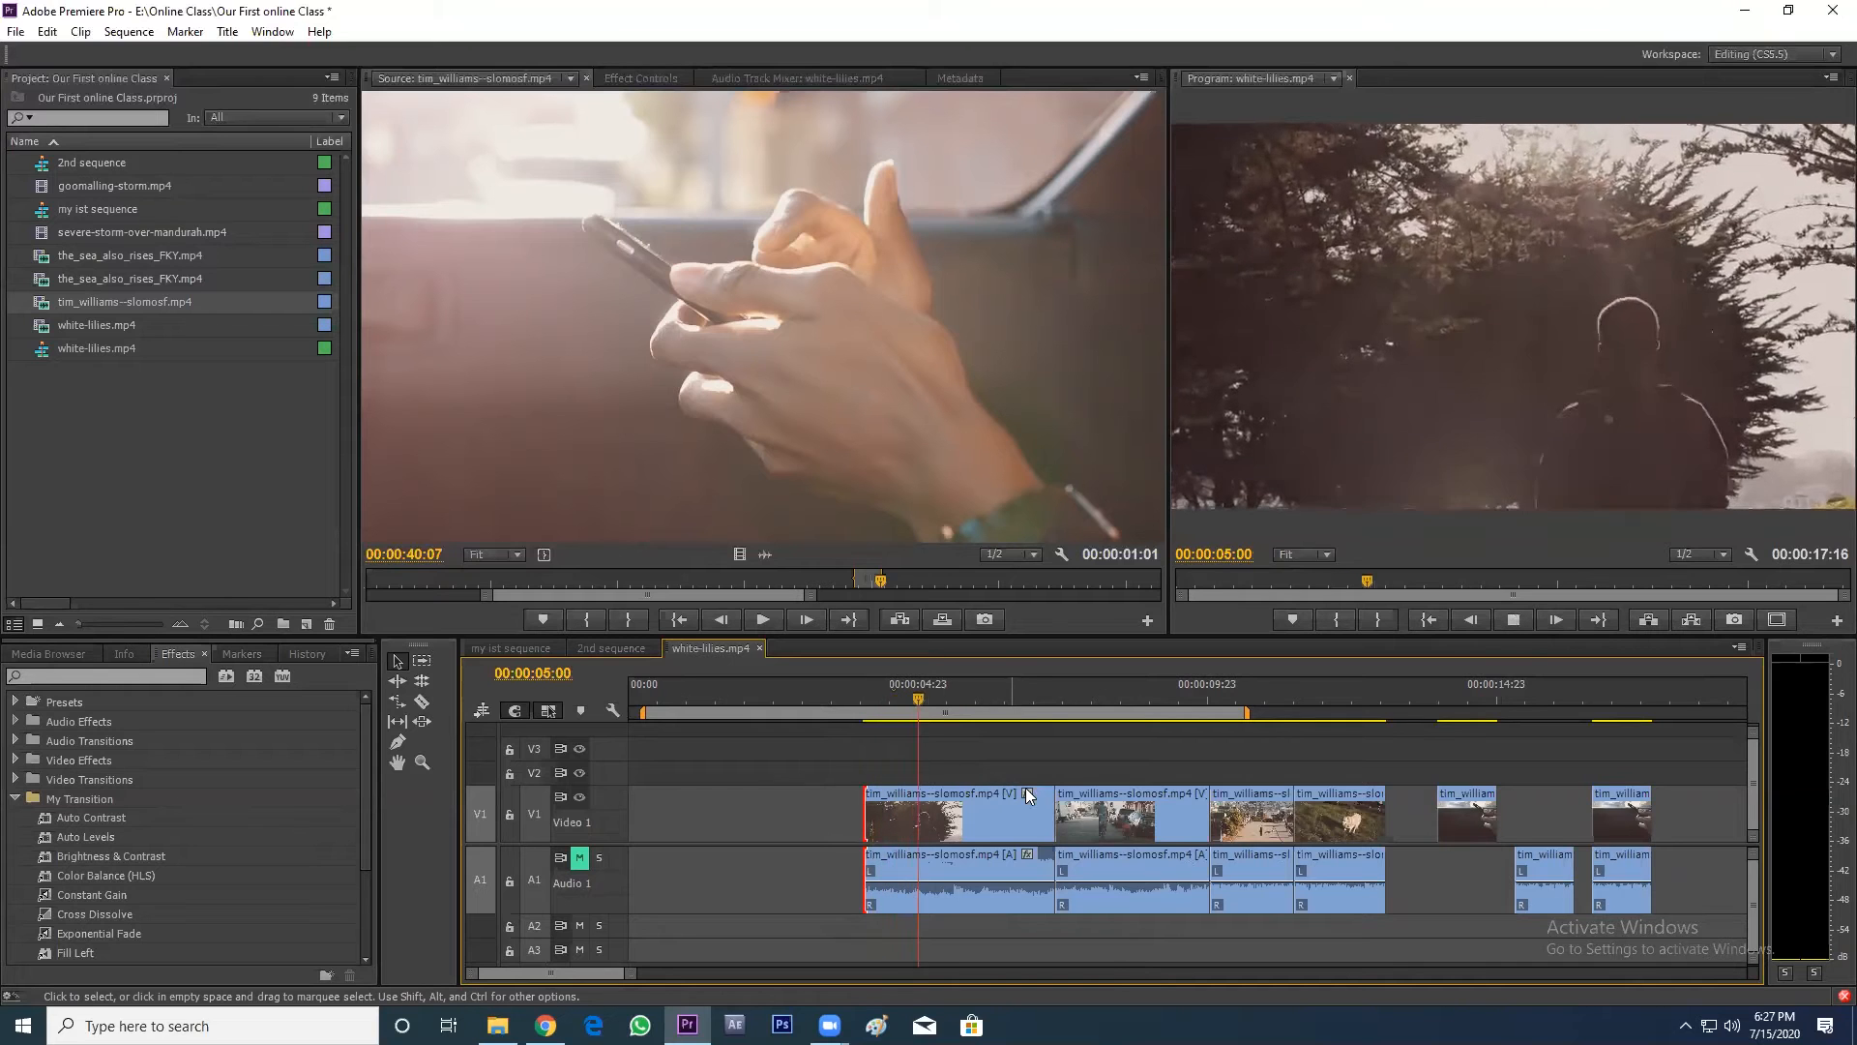
{"action": "key", "text": "space"}
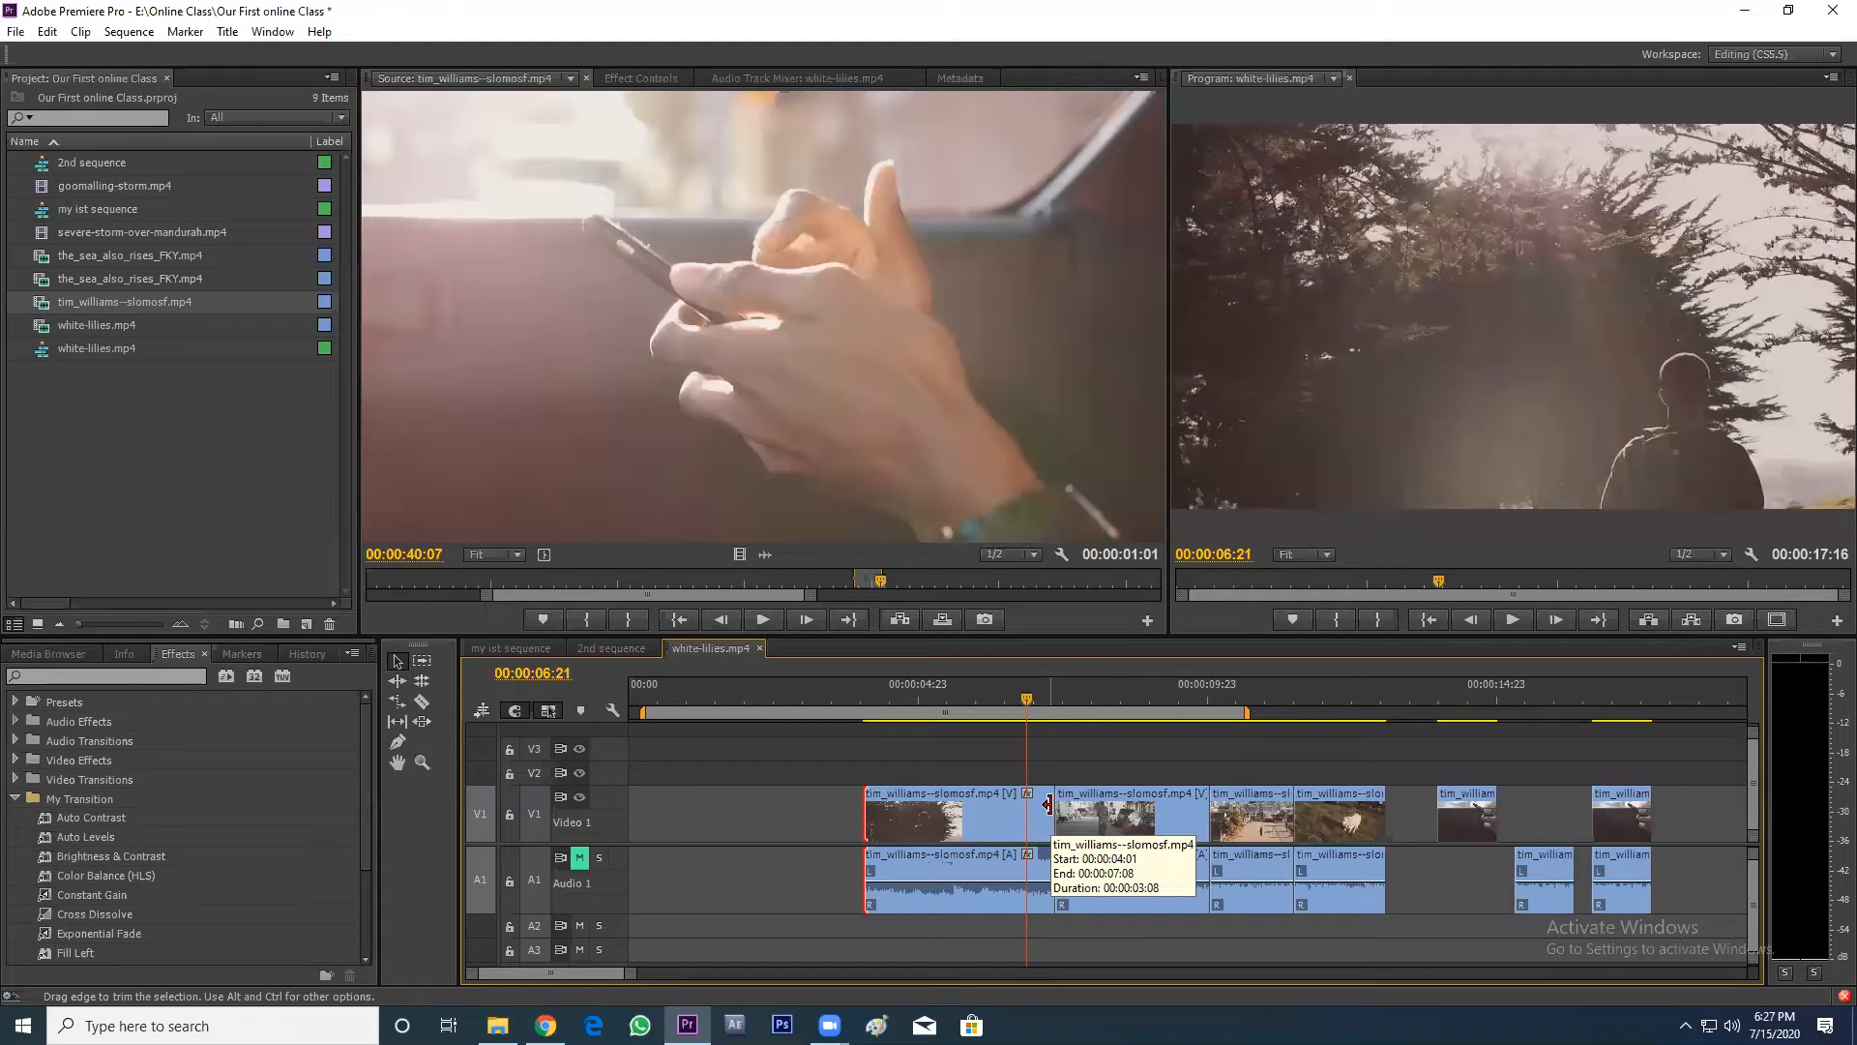
- Trim the end of the first clip back by 00:00:01:02 to a duration of 00:00:02:06
{"action": "key", "text": "equal"}
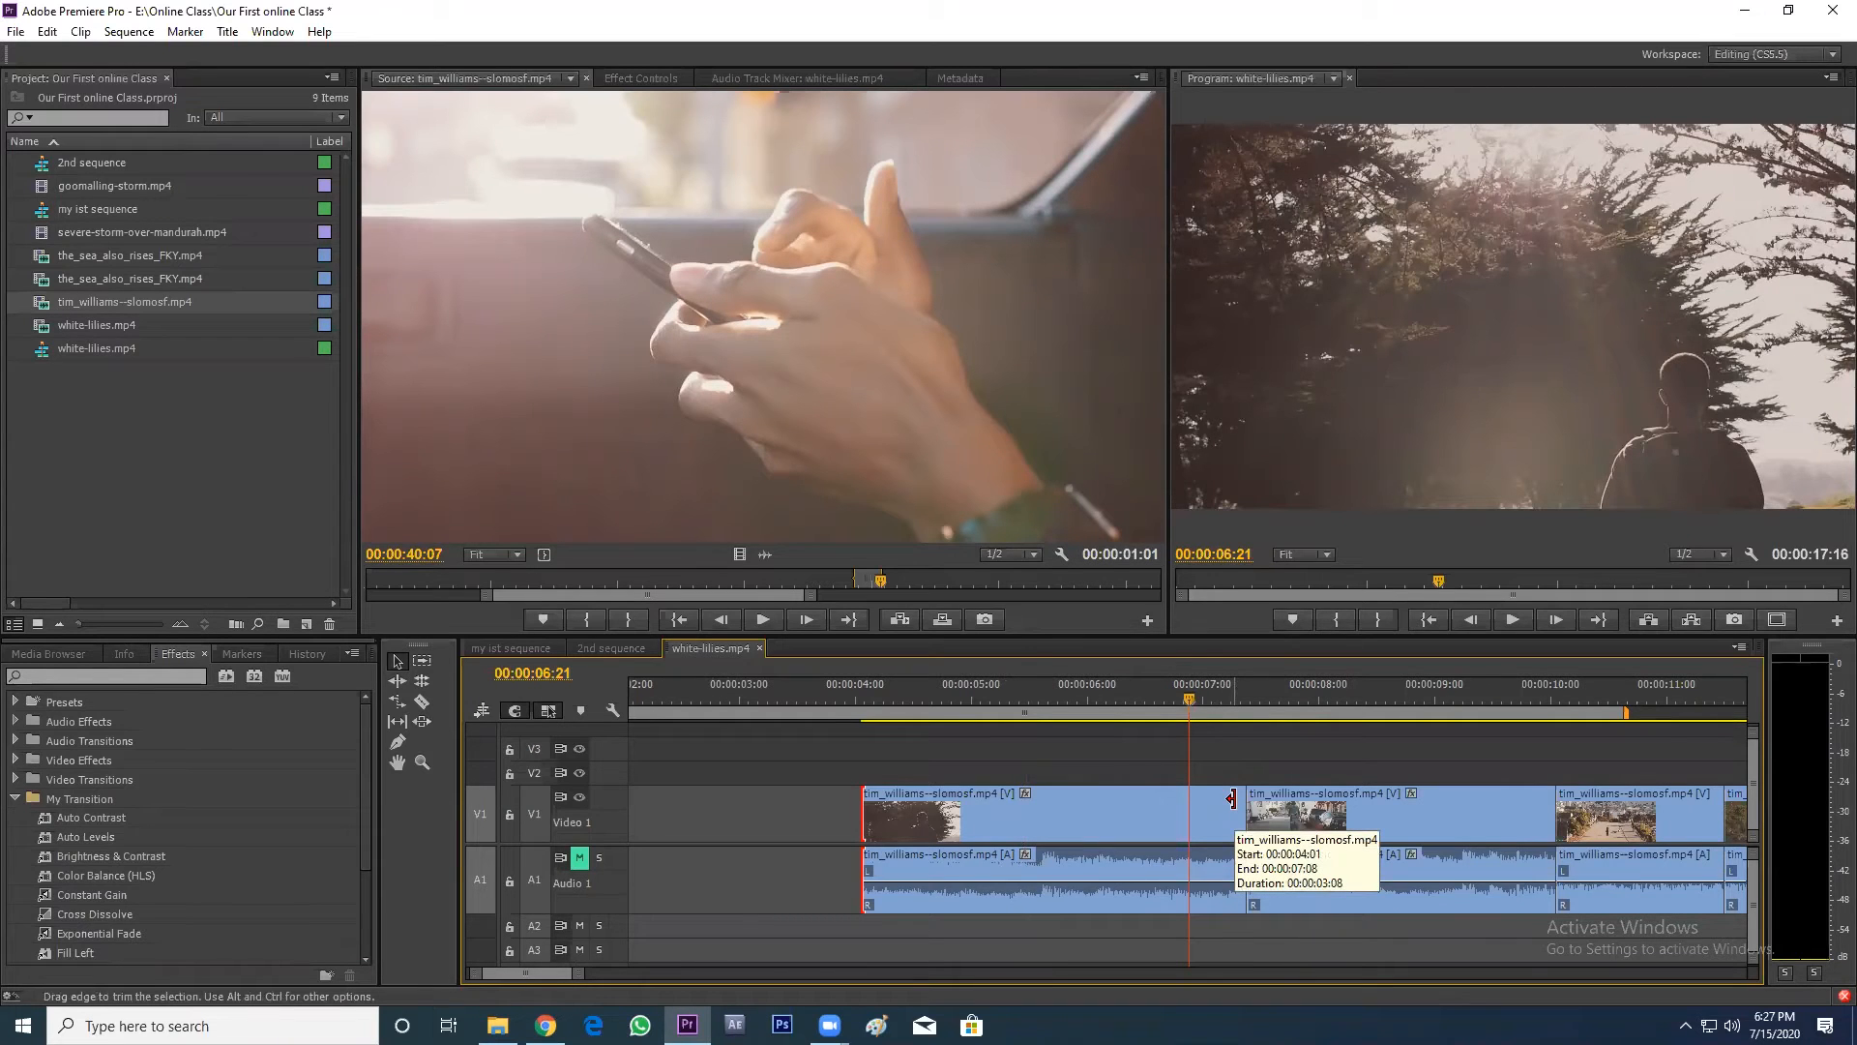
{"action": "left_click_drag", "start_coordinate": [1232, 798], "coordinate": [1105, 800]}
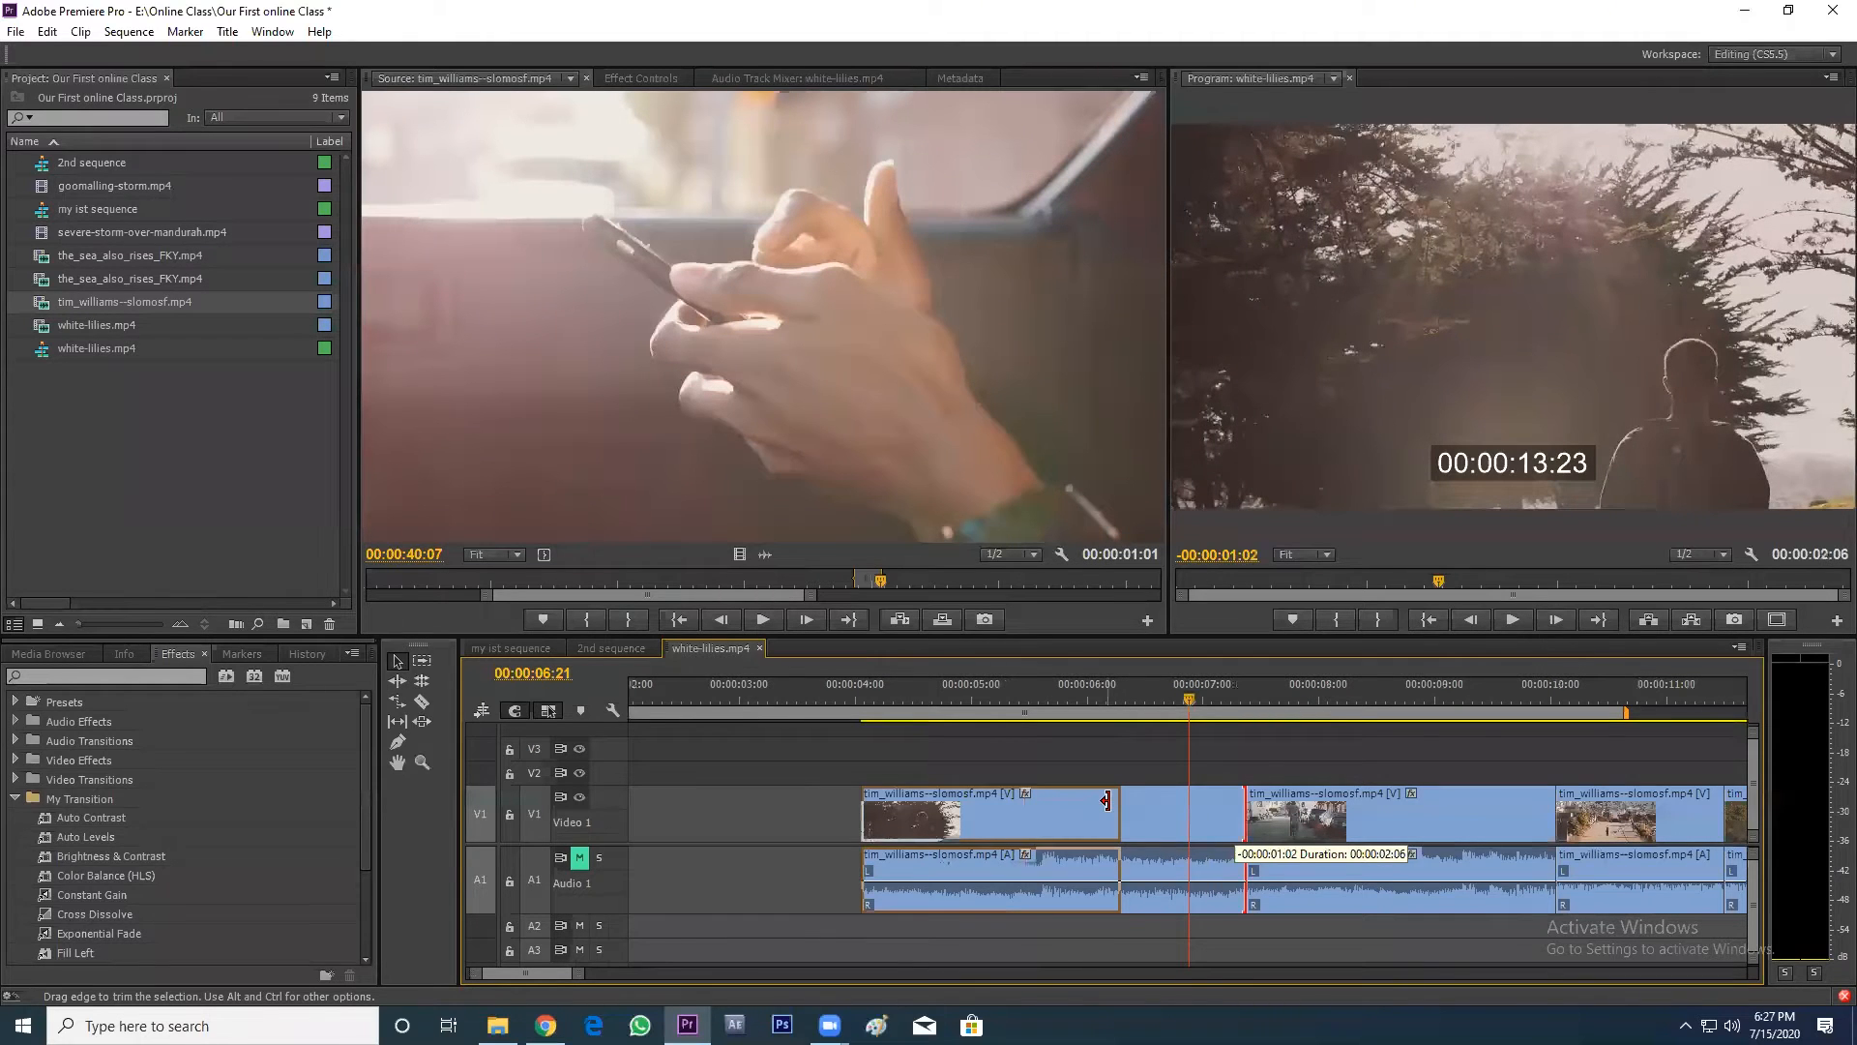
{"action": "left_click_drag", "start_coordinate": [1106, 800], "coordinate": [1105, 800]}
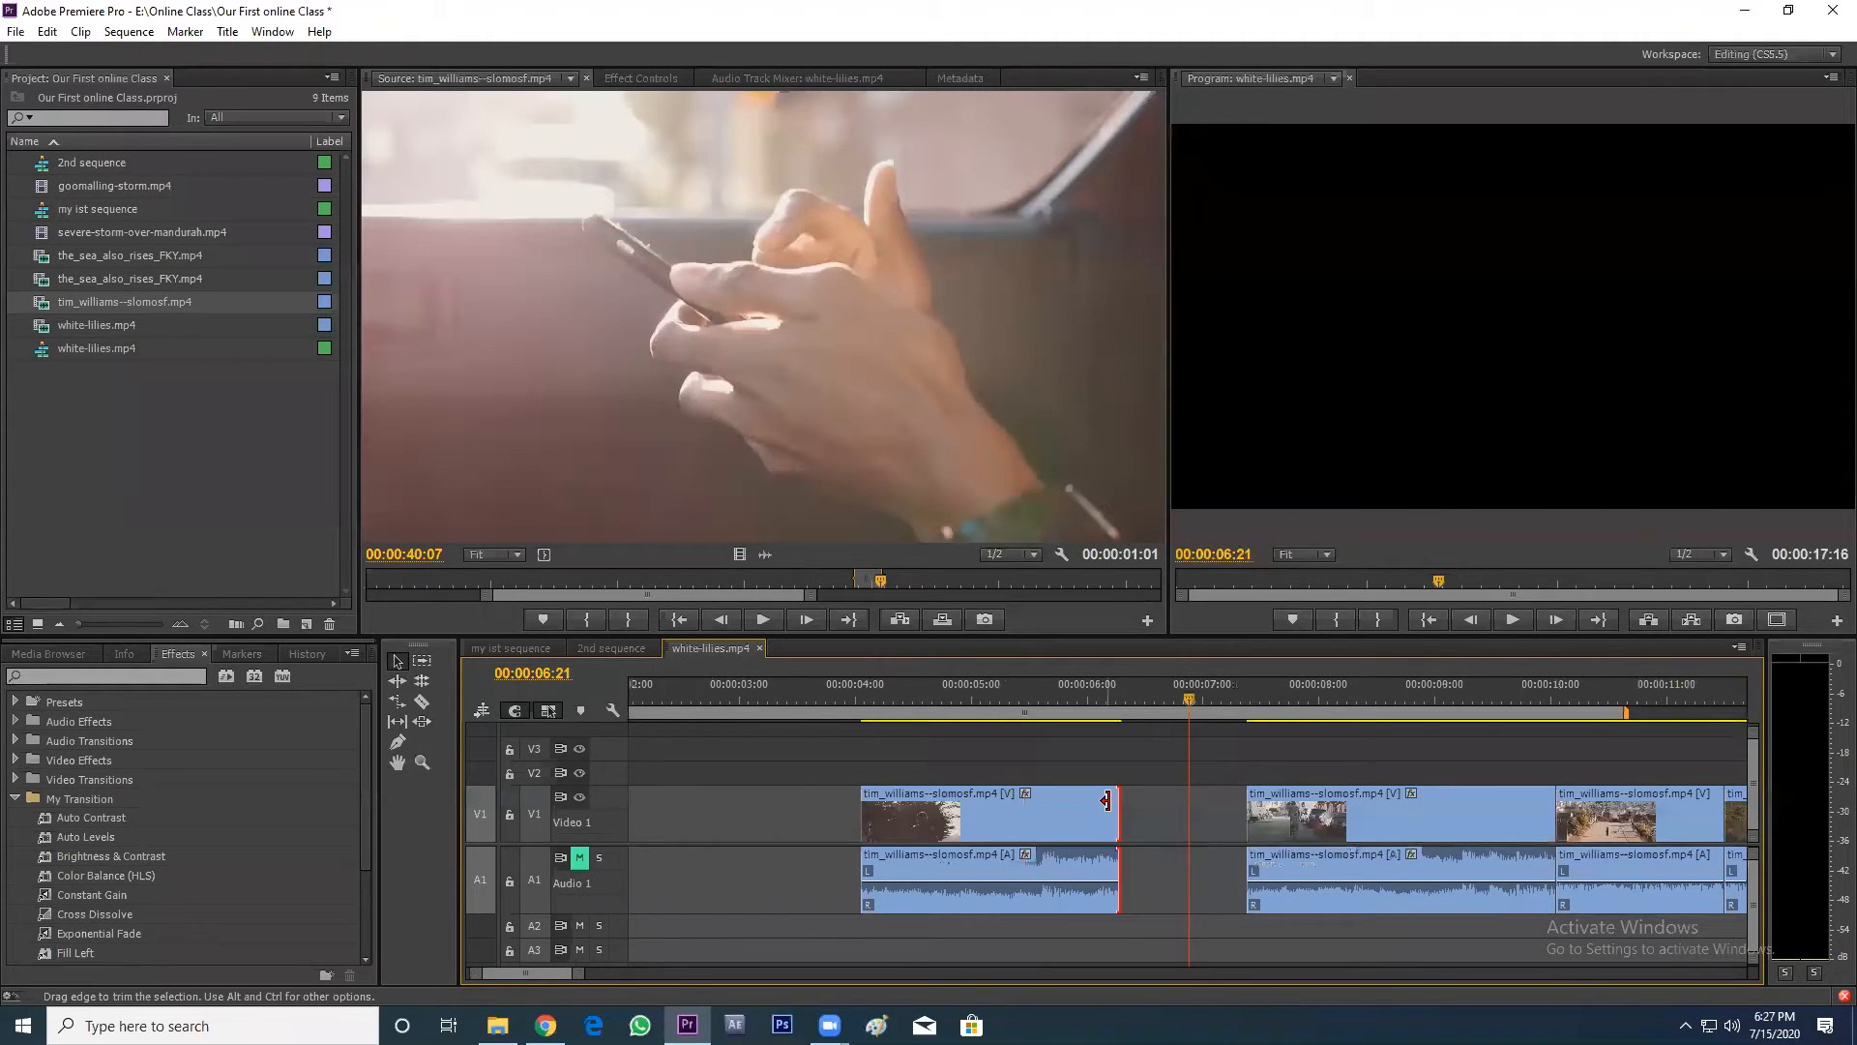
- Undo the first clip's trims, play the restored clip, and redo both trims
{"action": "left_click", "coordinate": [1004, 705]}
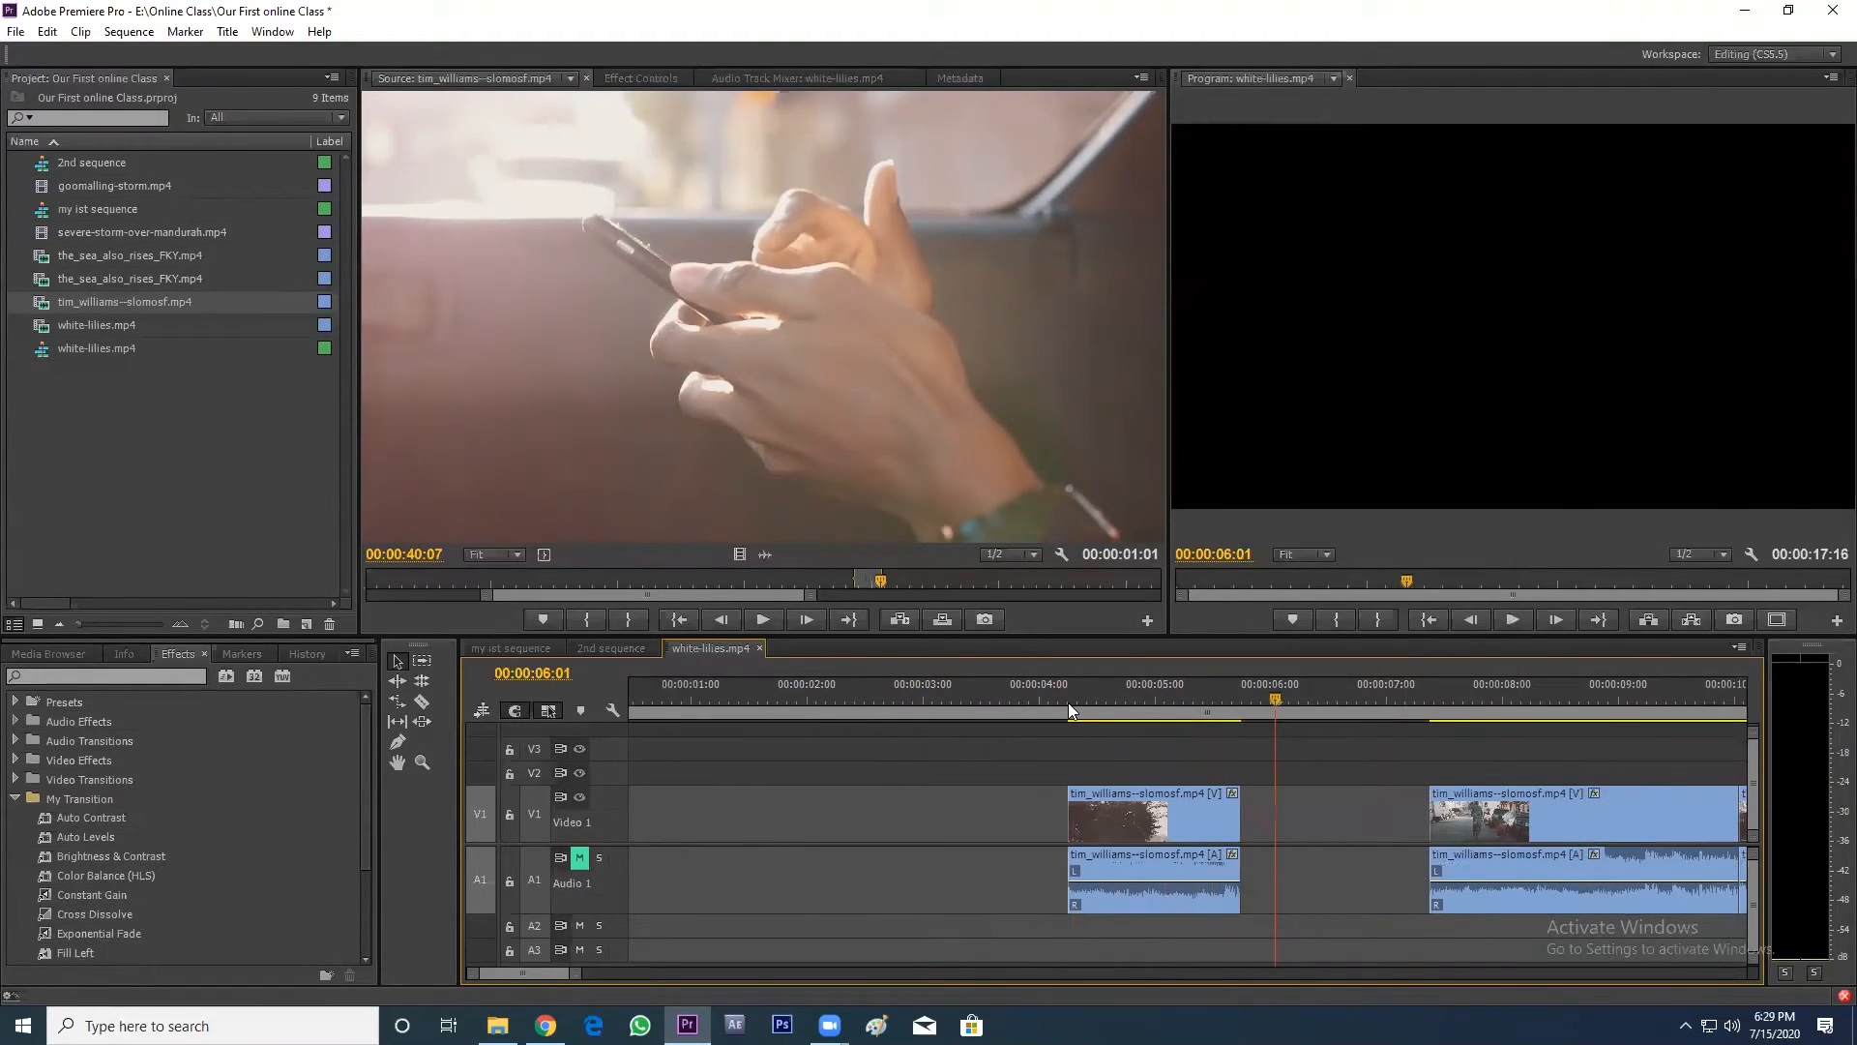
{"action": "key", "text": "minus"}
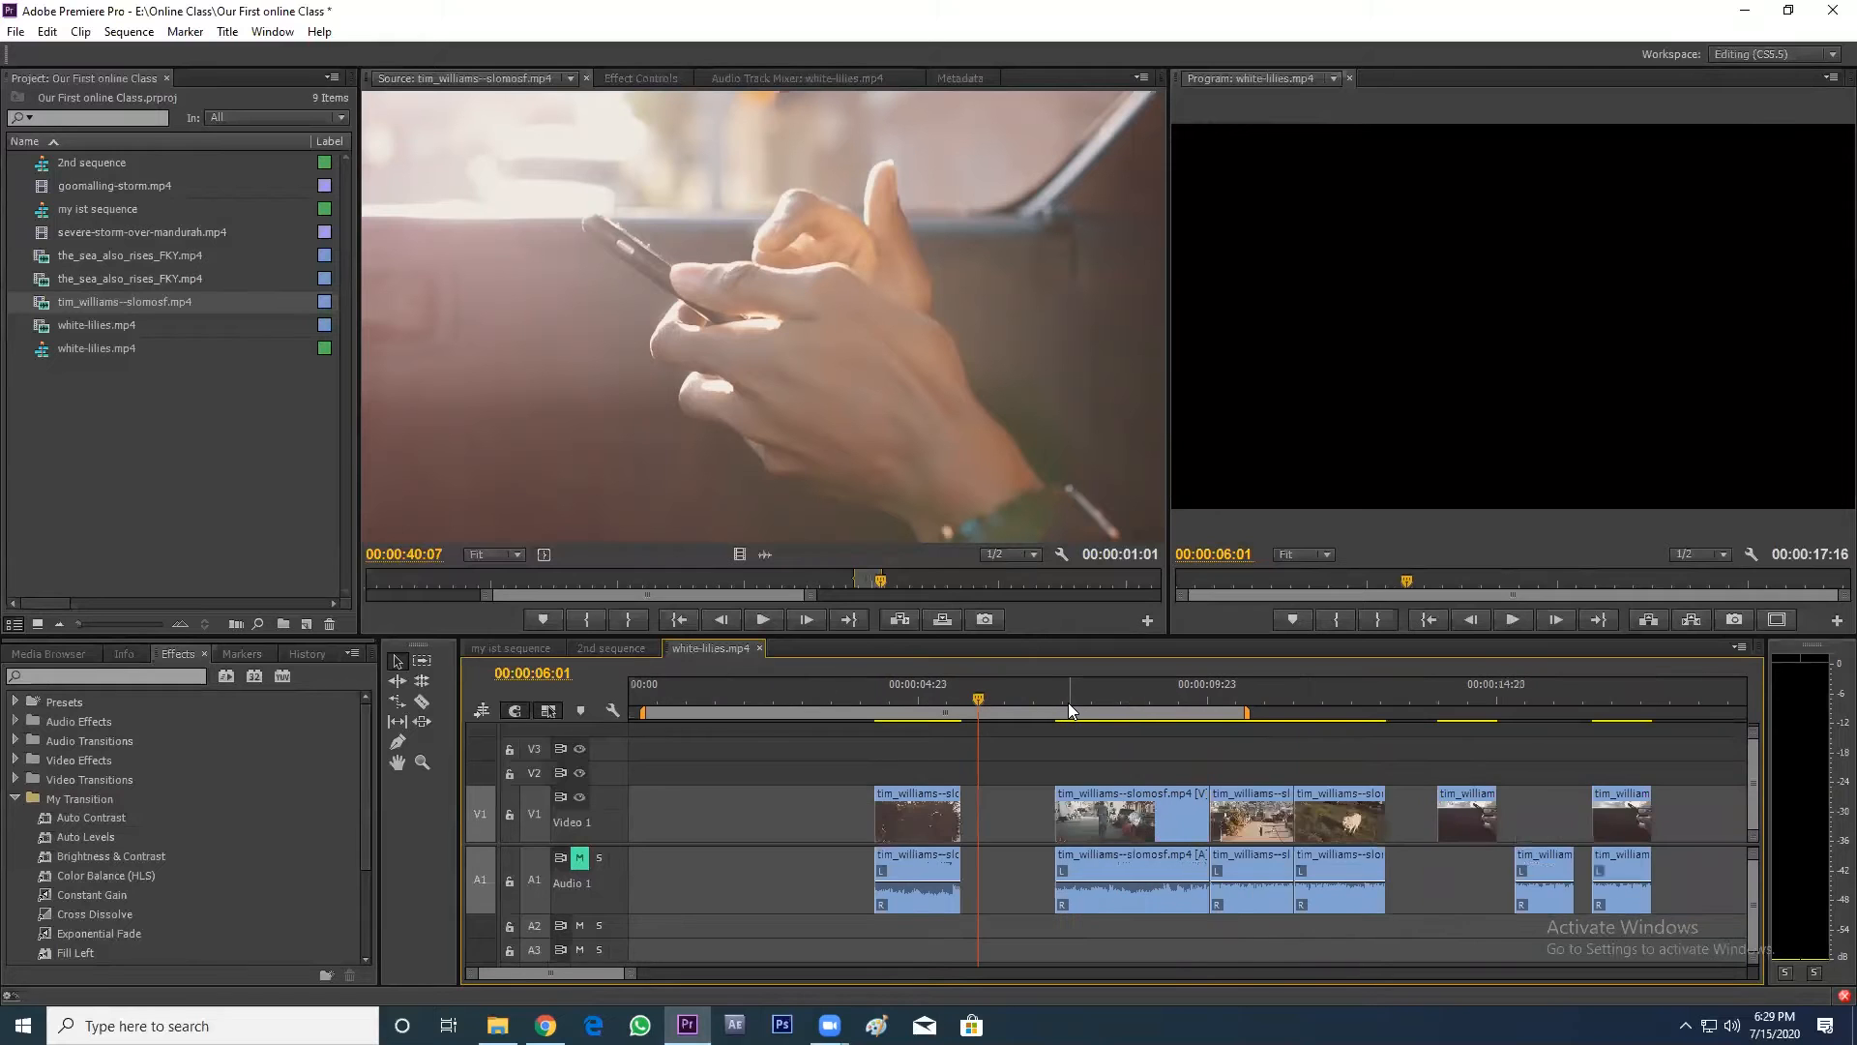
{"action": "key", "text": "ctrl+z"}
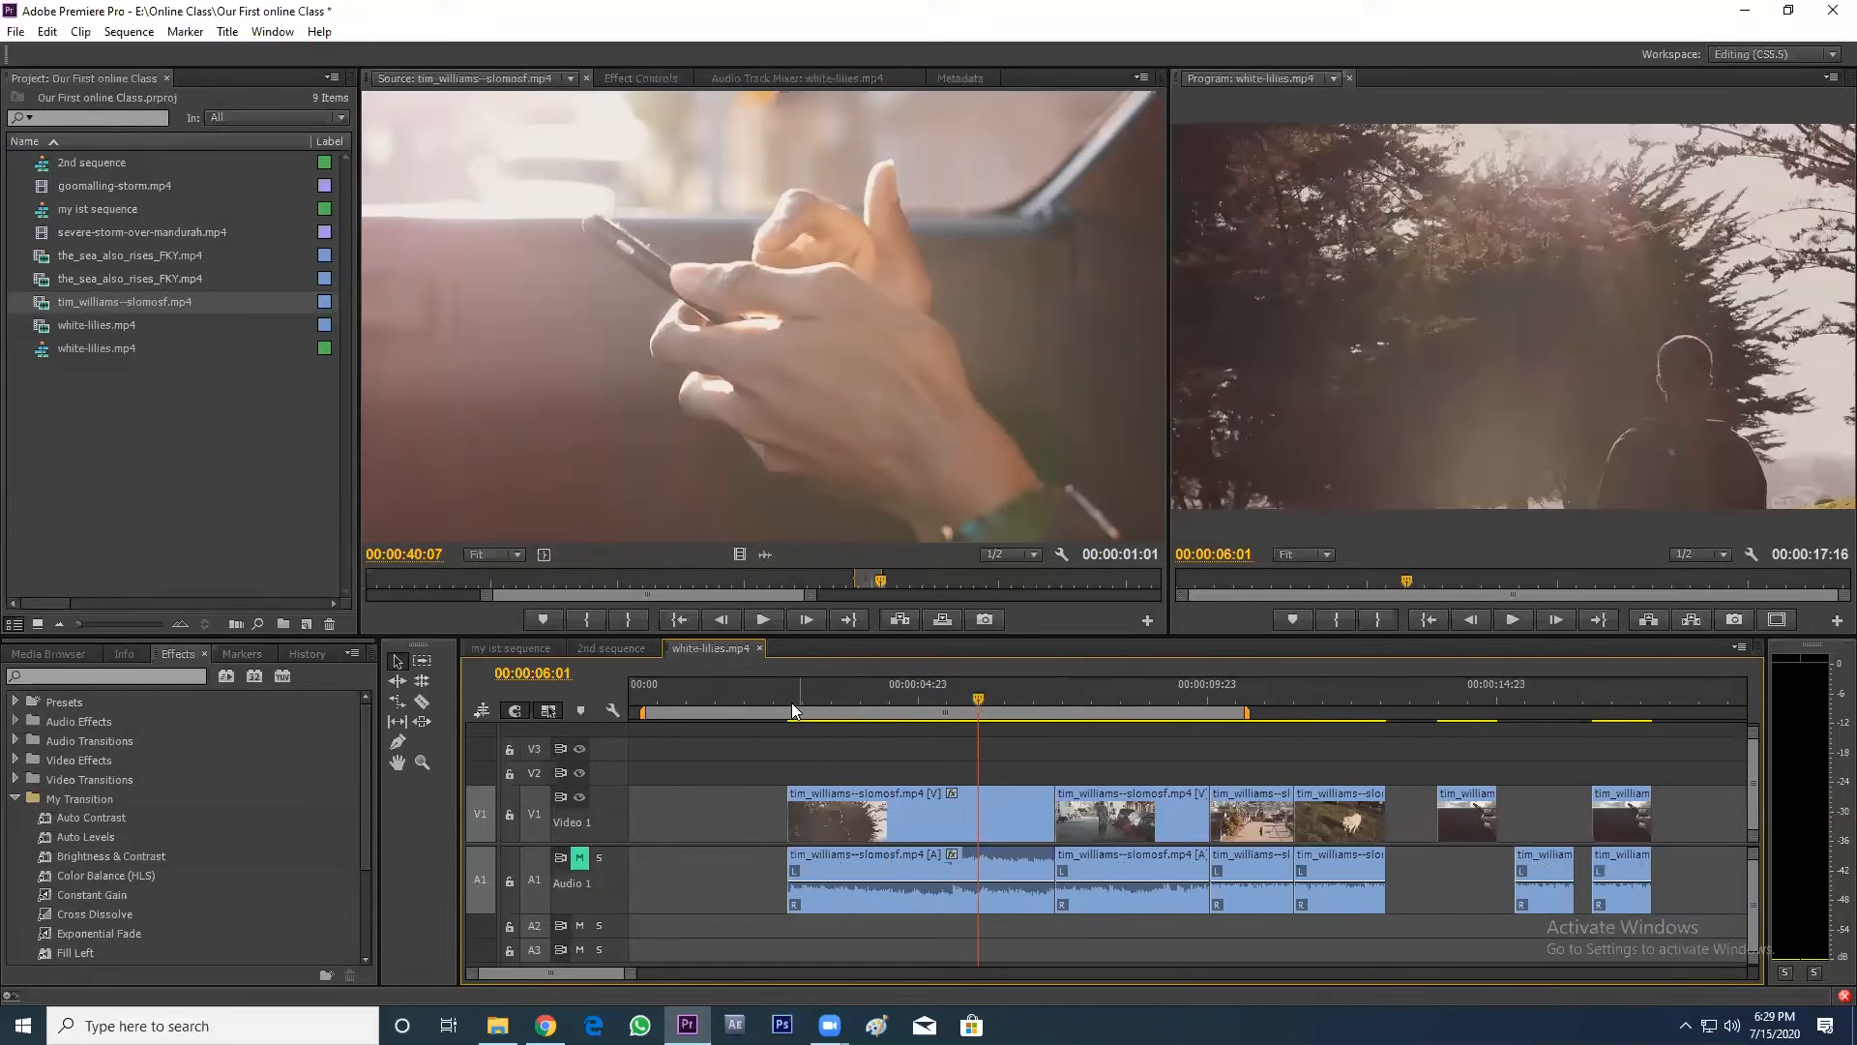
{"action": "left_click", "coordinate": [791, 703]}
{"action": "key", "text": "space"}
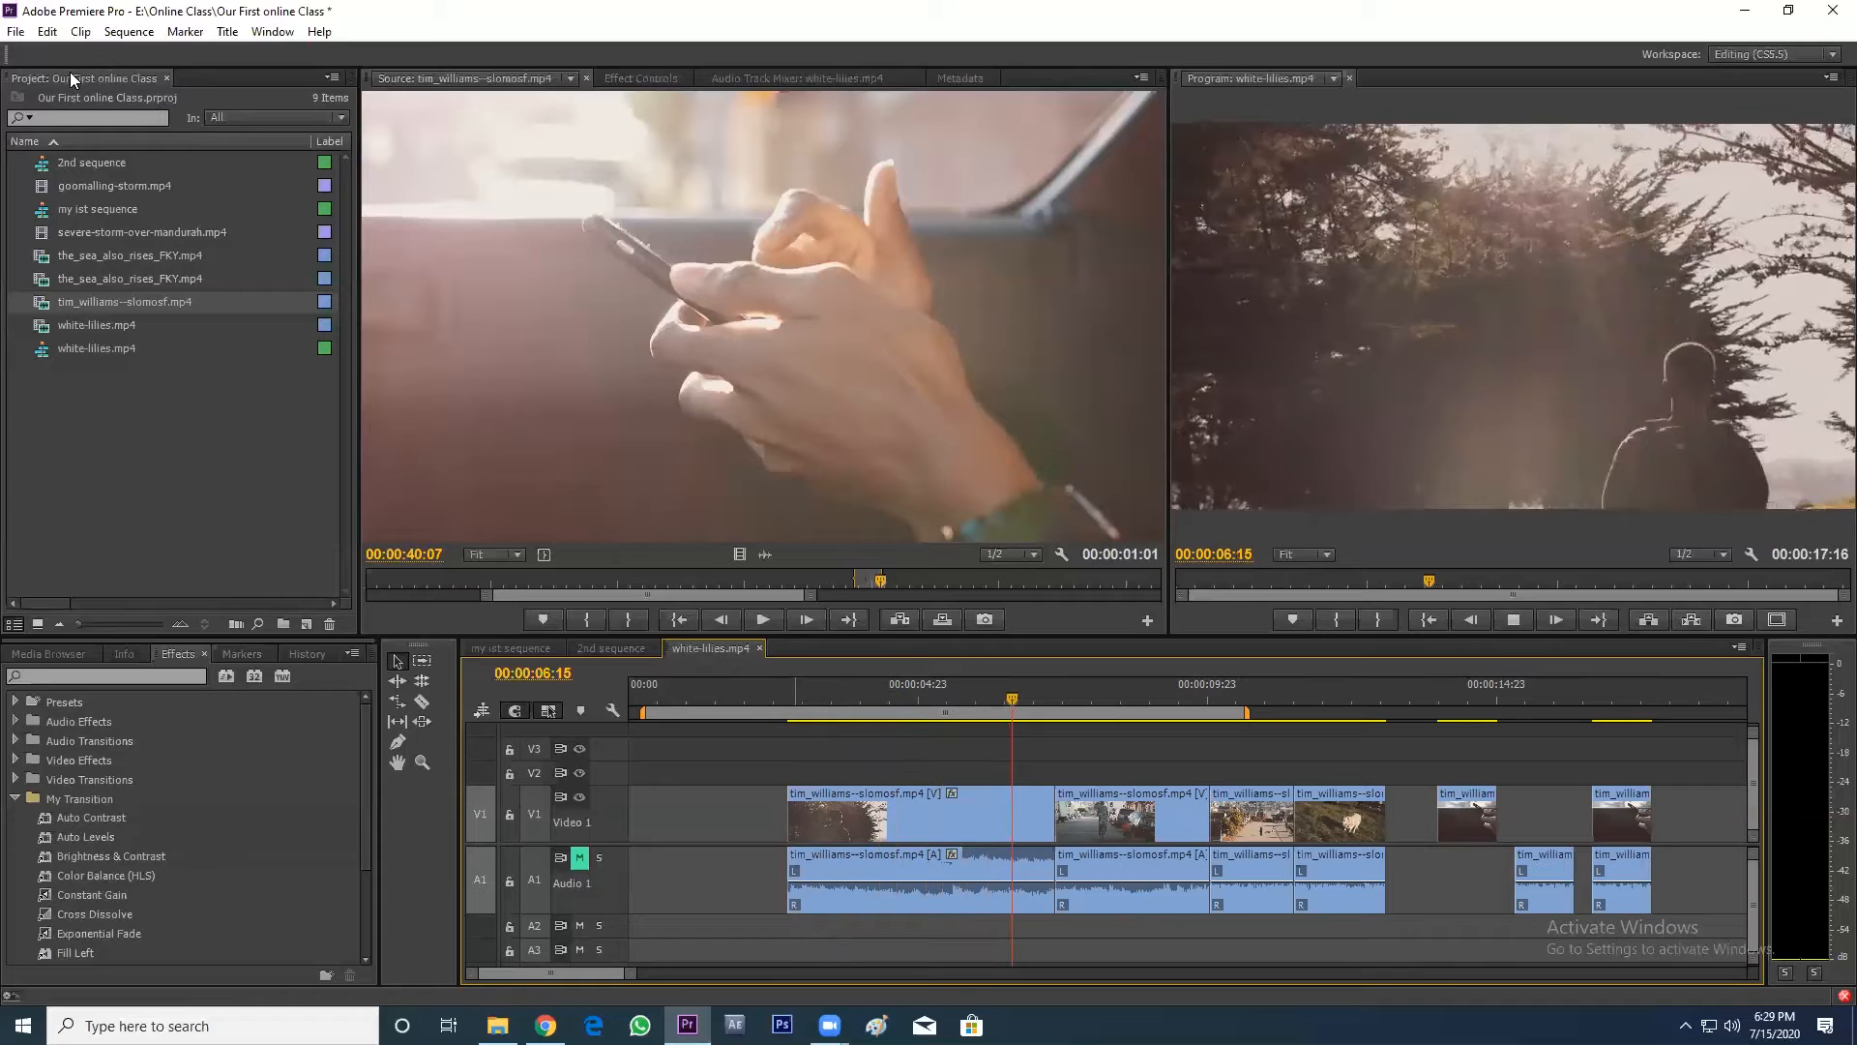
{"action": "left_click", "coordinate": [48, 31]}
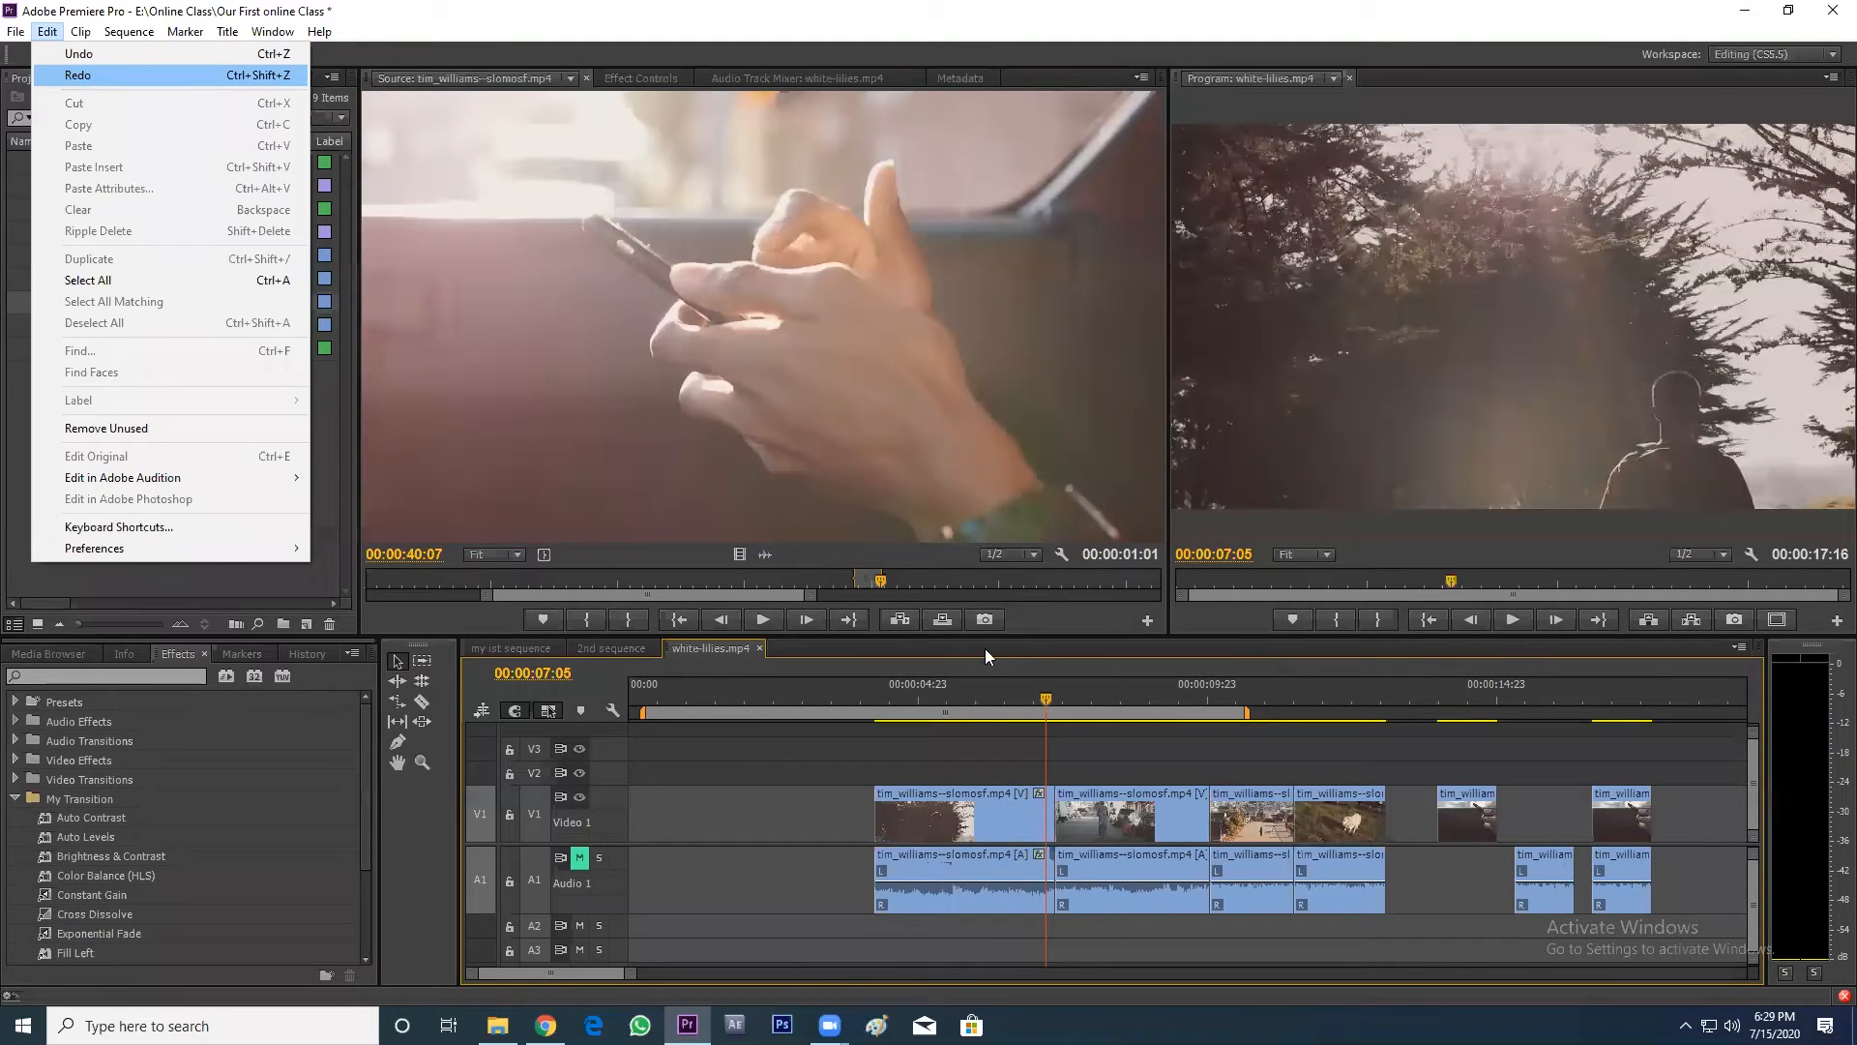
{"action": "left_click", "coordinate": [77, 76]}
{"action": "key", "text": "="}
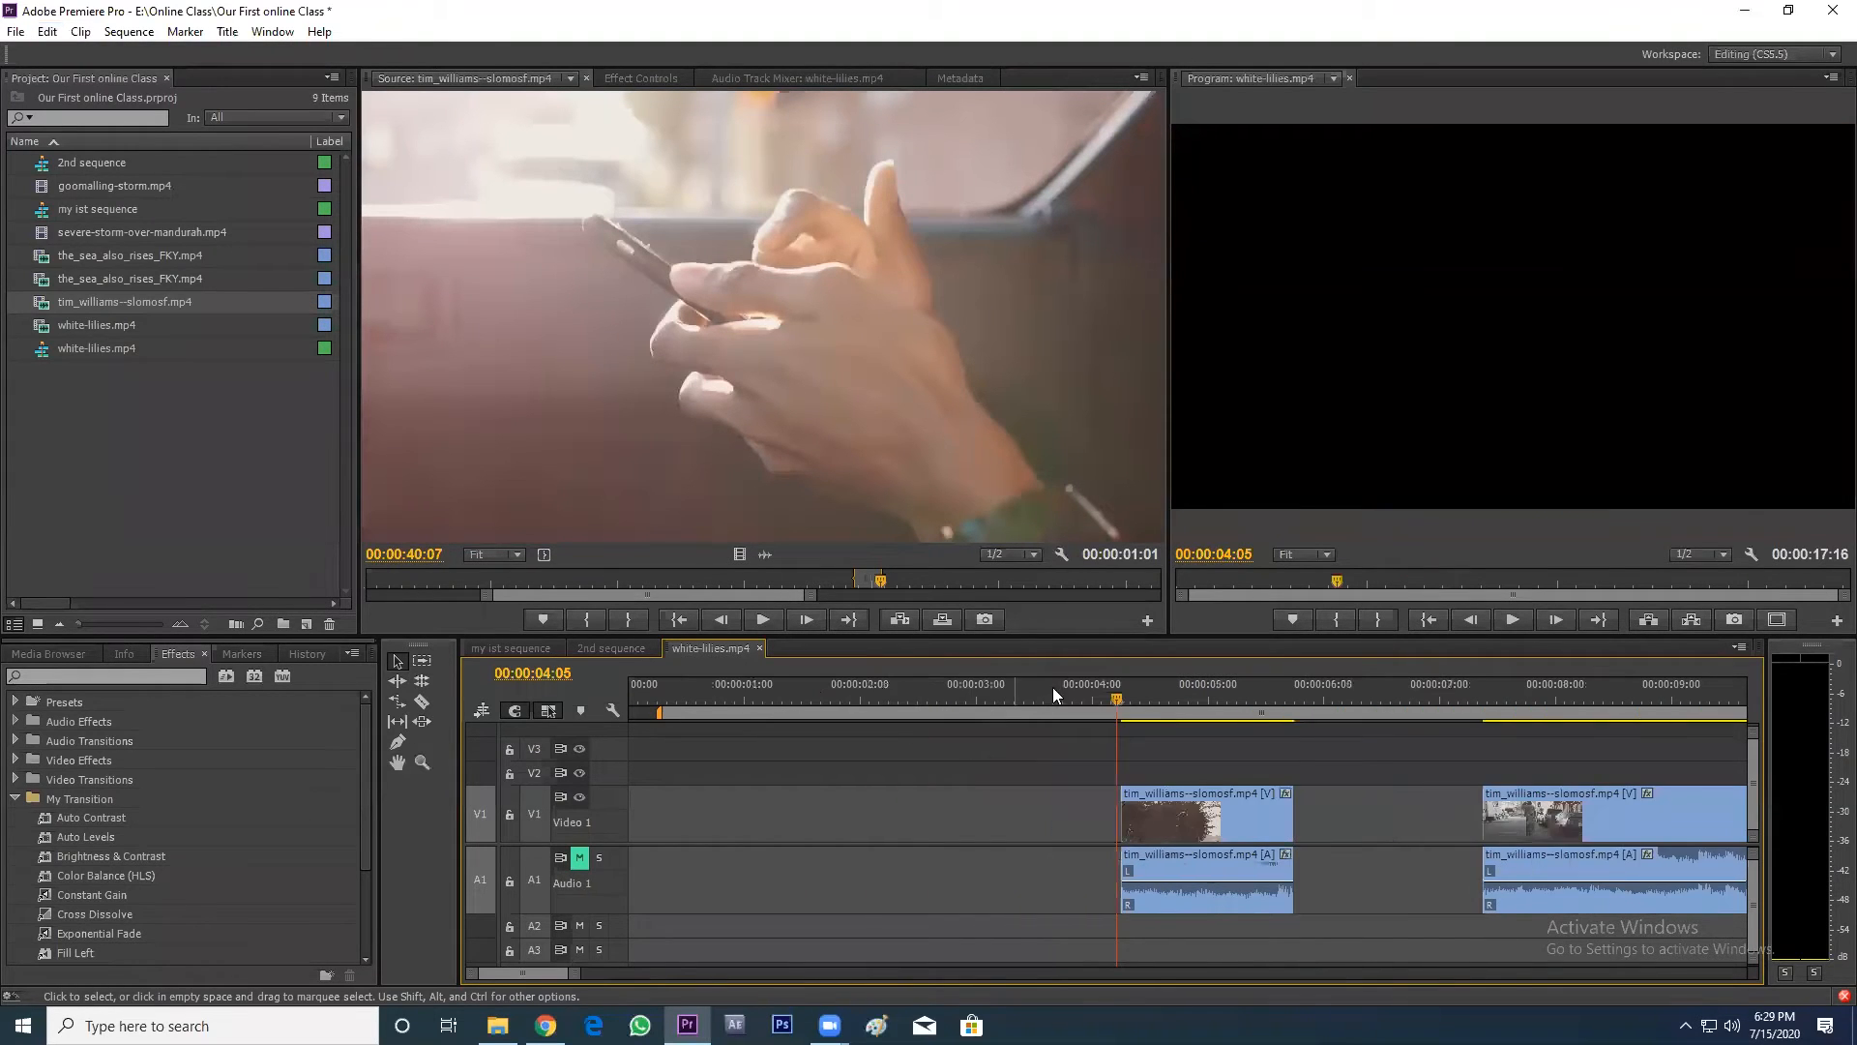
- Play the shortened first clip from its start and stop at 00:00:06:00
{"action": "left_click", "coordinate": [1122, 695]}
{"action": "key", "text": "space"}
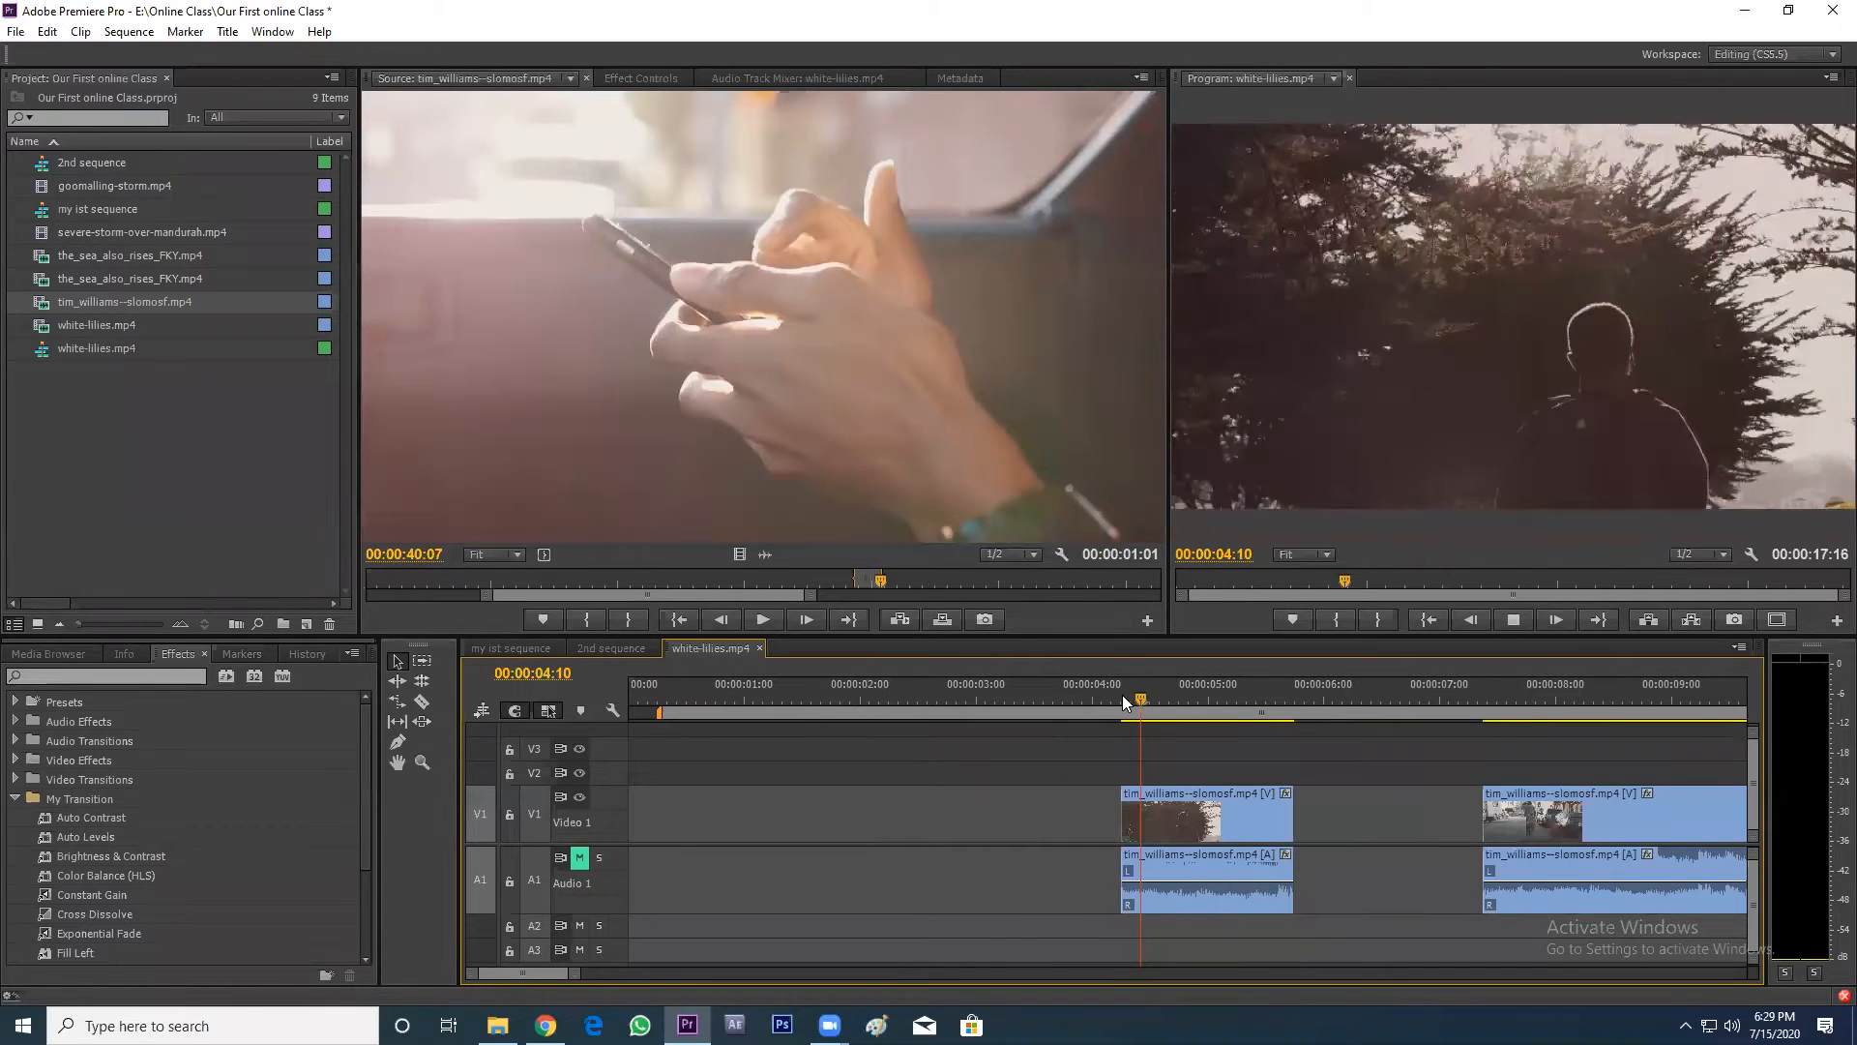
{"action": "key", "text": "space"}
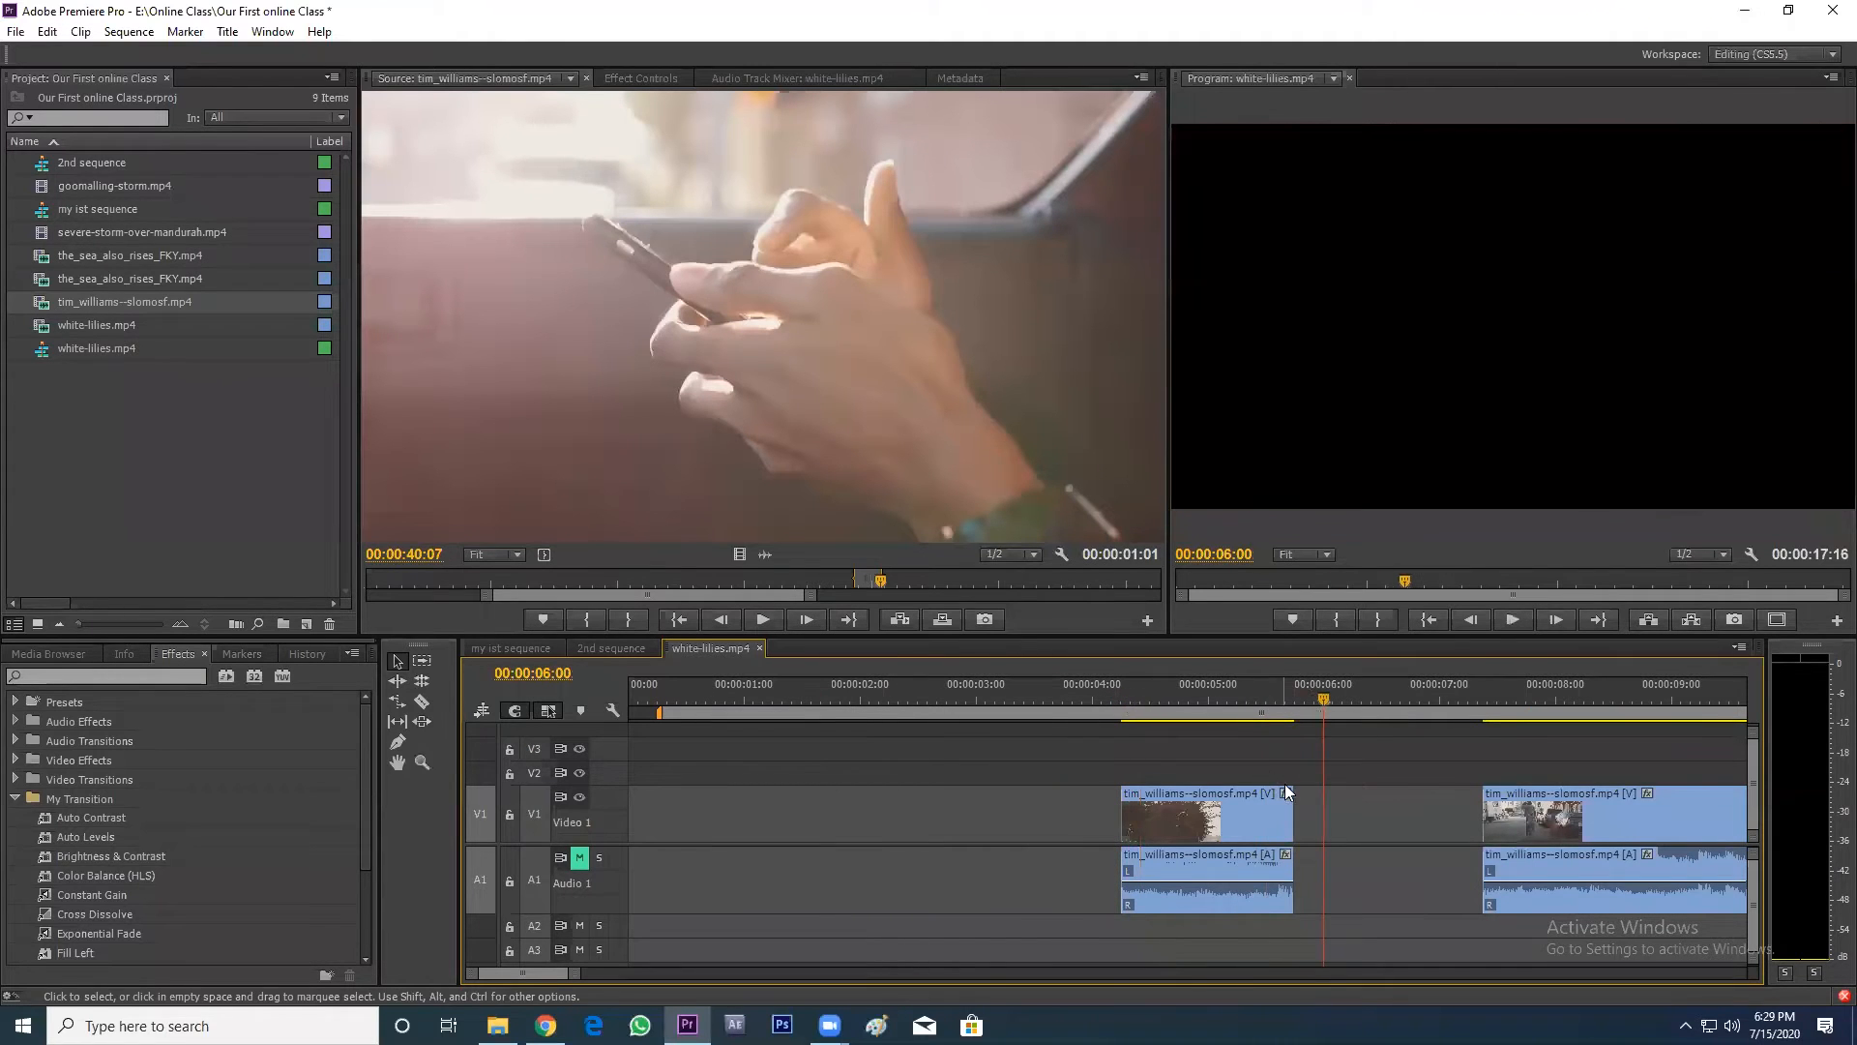
- Extend the first clip's end and beginning outward to a total length of about 3 seconds, keeping video and audio linked
{"action": "left_click", "coordinate": [1224, 690]}
{"action": "key", "text": "-"}
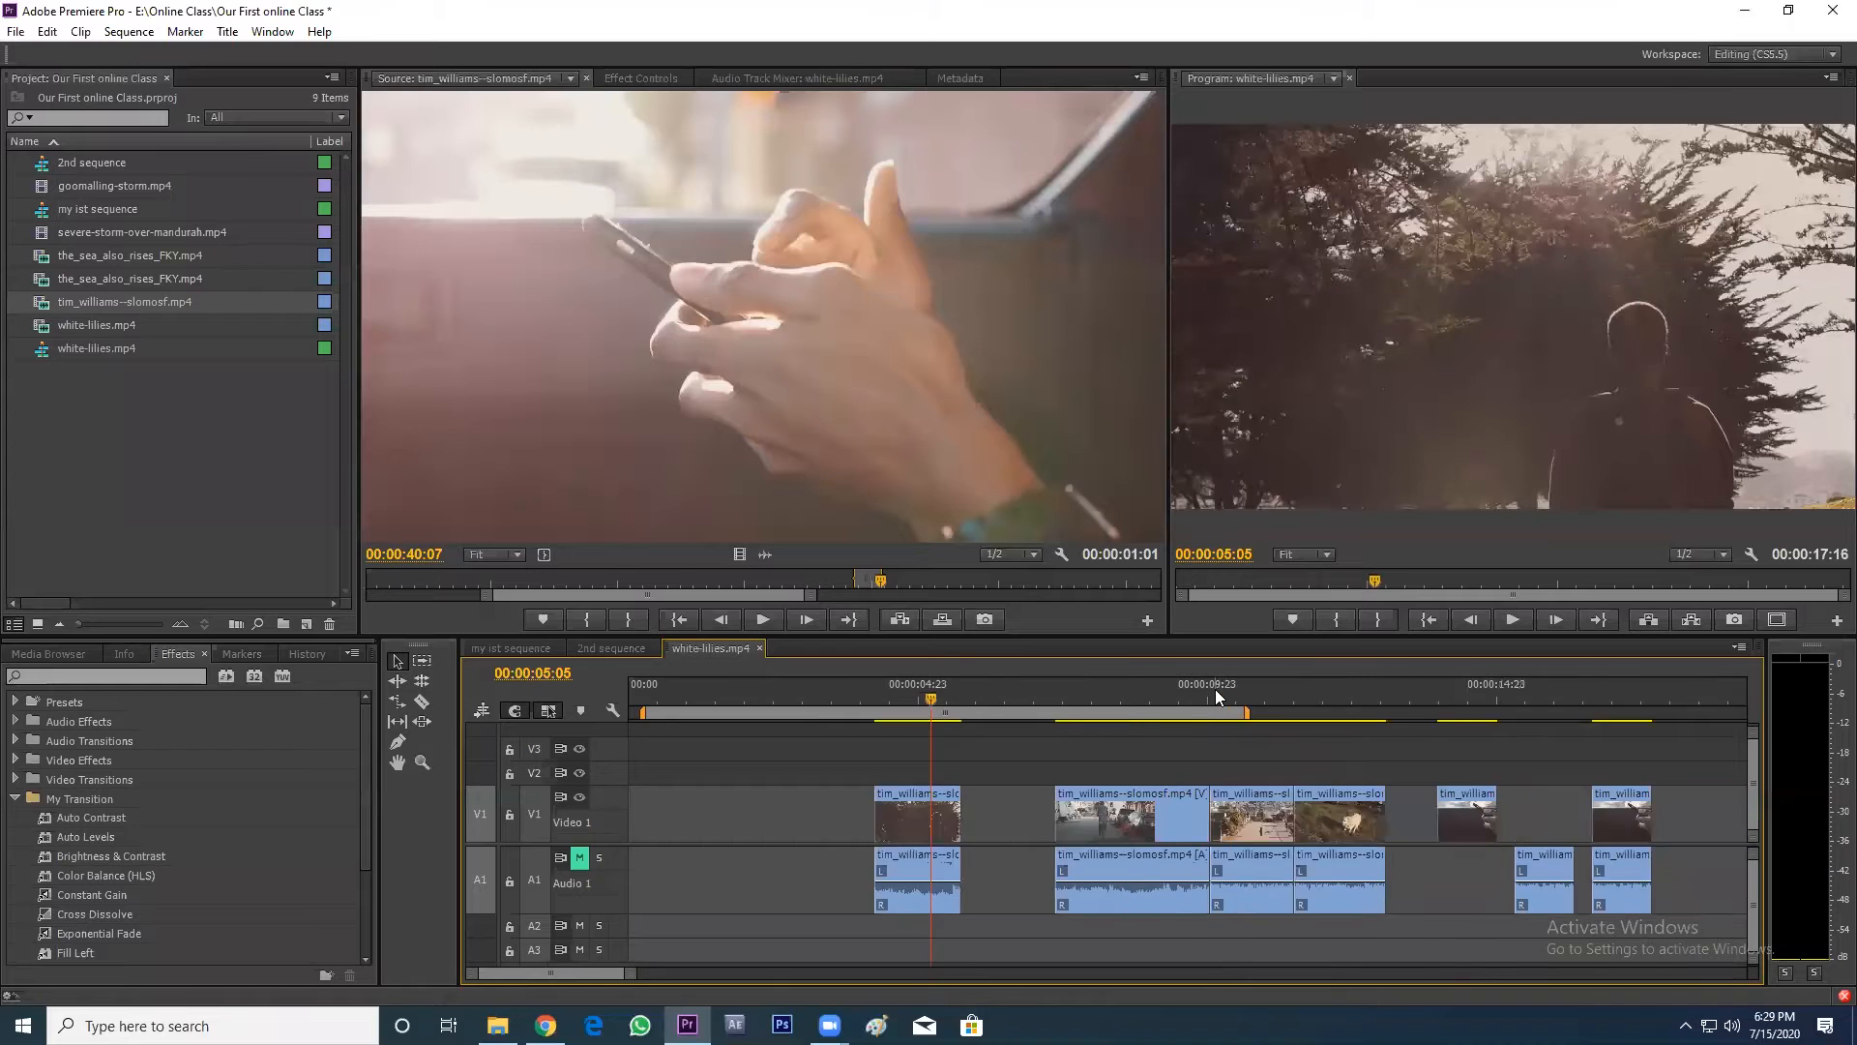
{"action": "key", "text": "="}
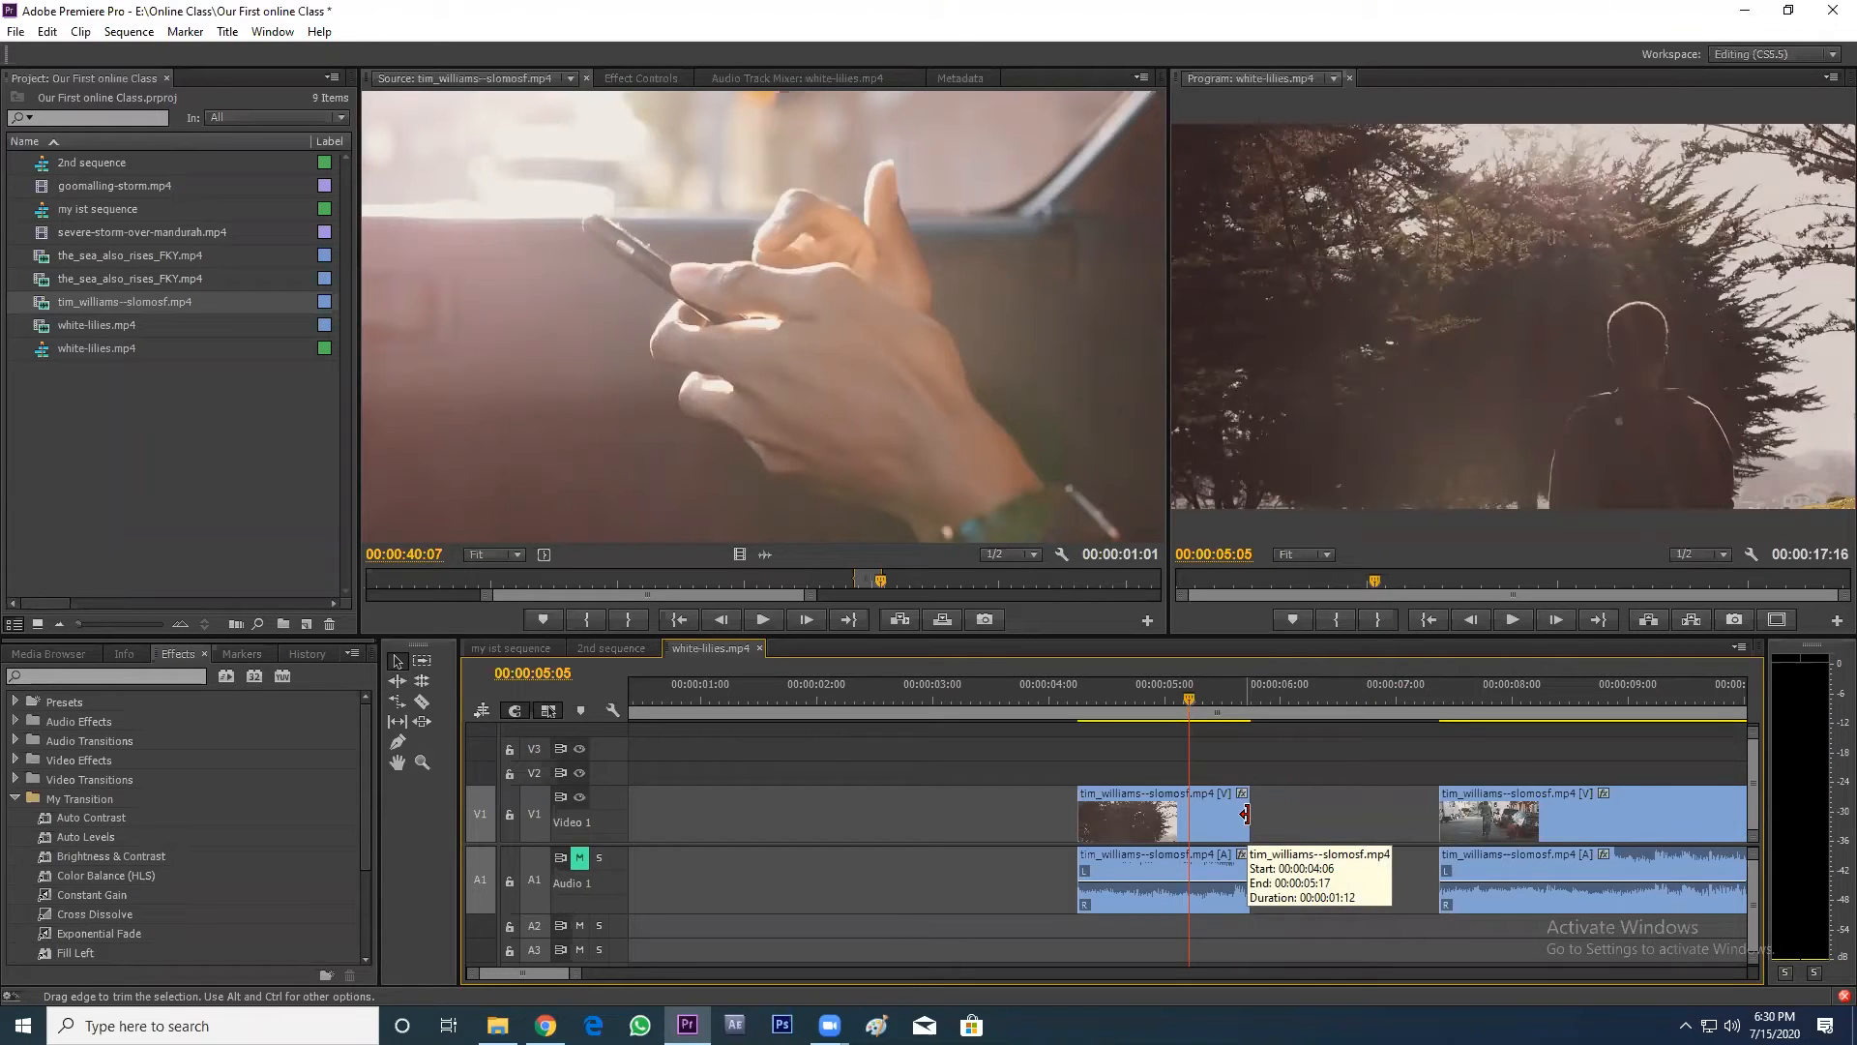
{"action": "left_click_drag", "start_coordinate": [1246, 814], "coordinate": [1297, 815]}
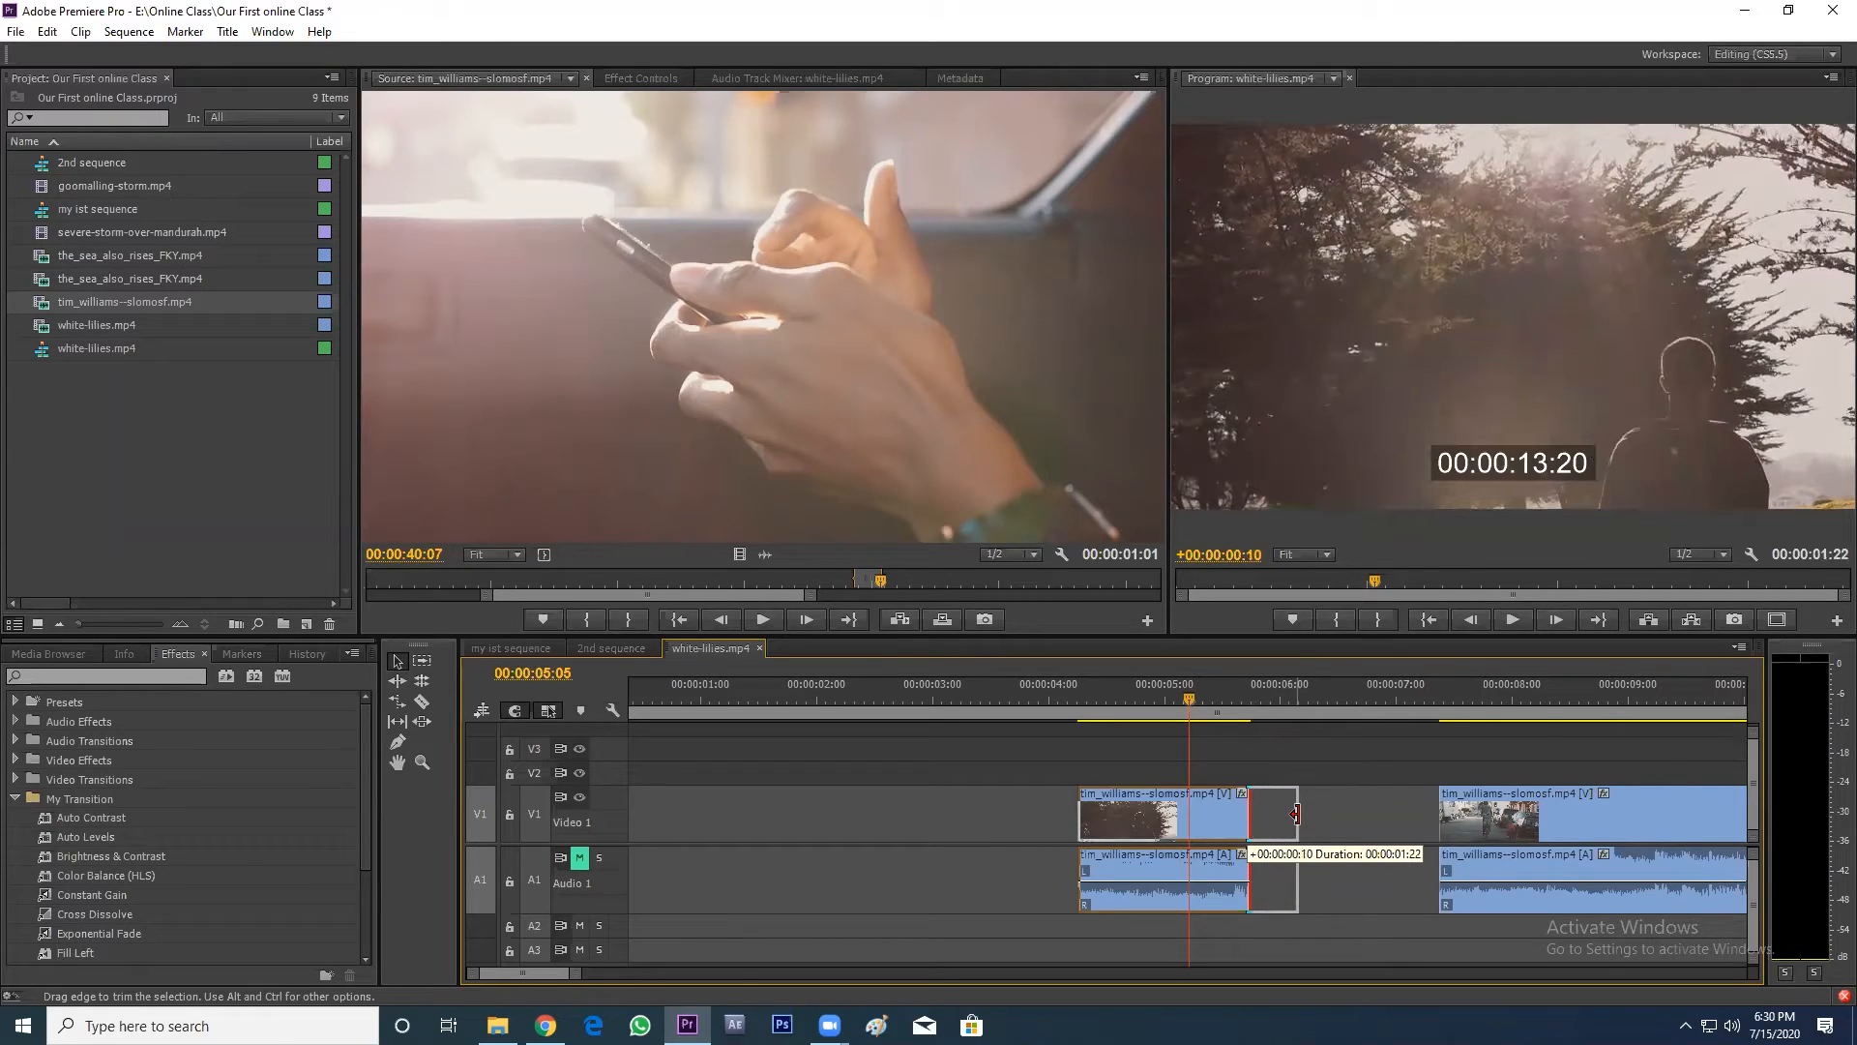
{"action": "left_click_drag", "start_coordinate": [1296, 815], "coordinate": [1317, 814]}
{"action": "left_click_drag", "start_coordinate": [1085, 797], "coordinate": [985, 797]}
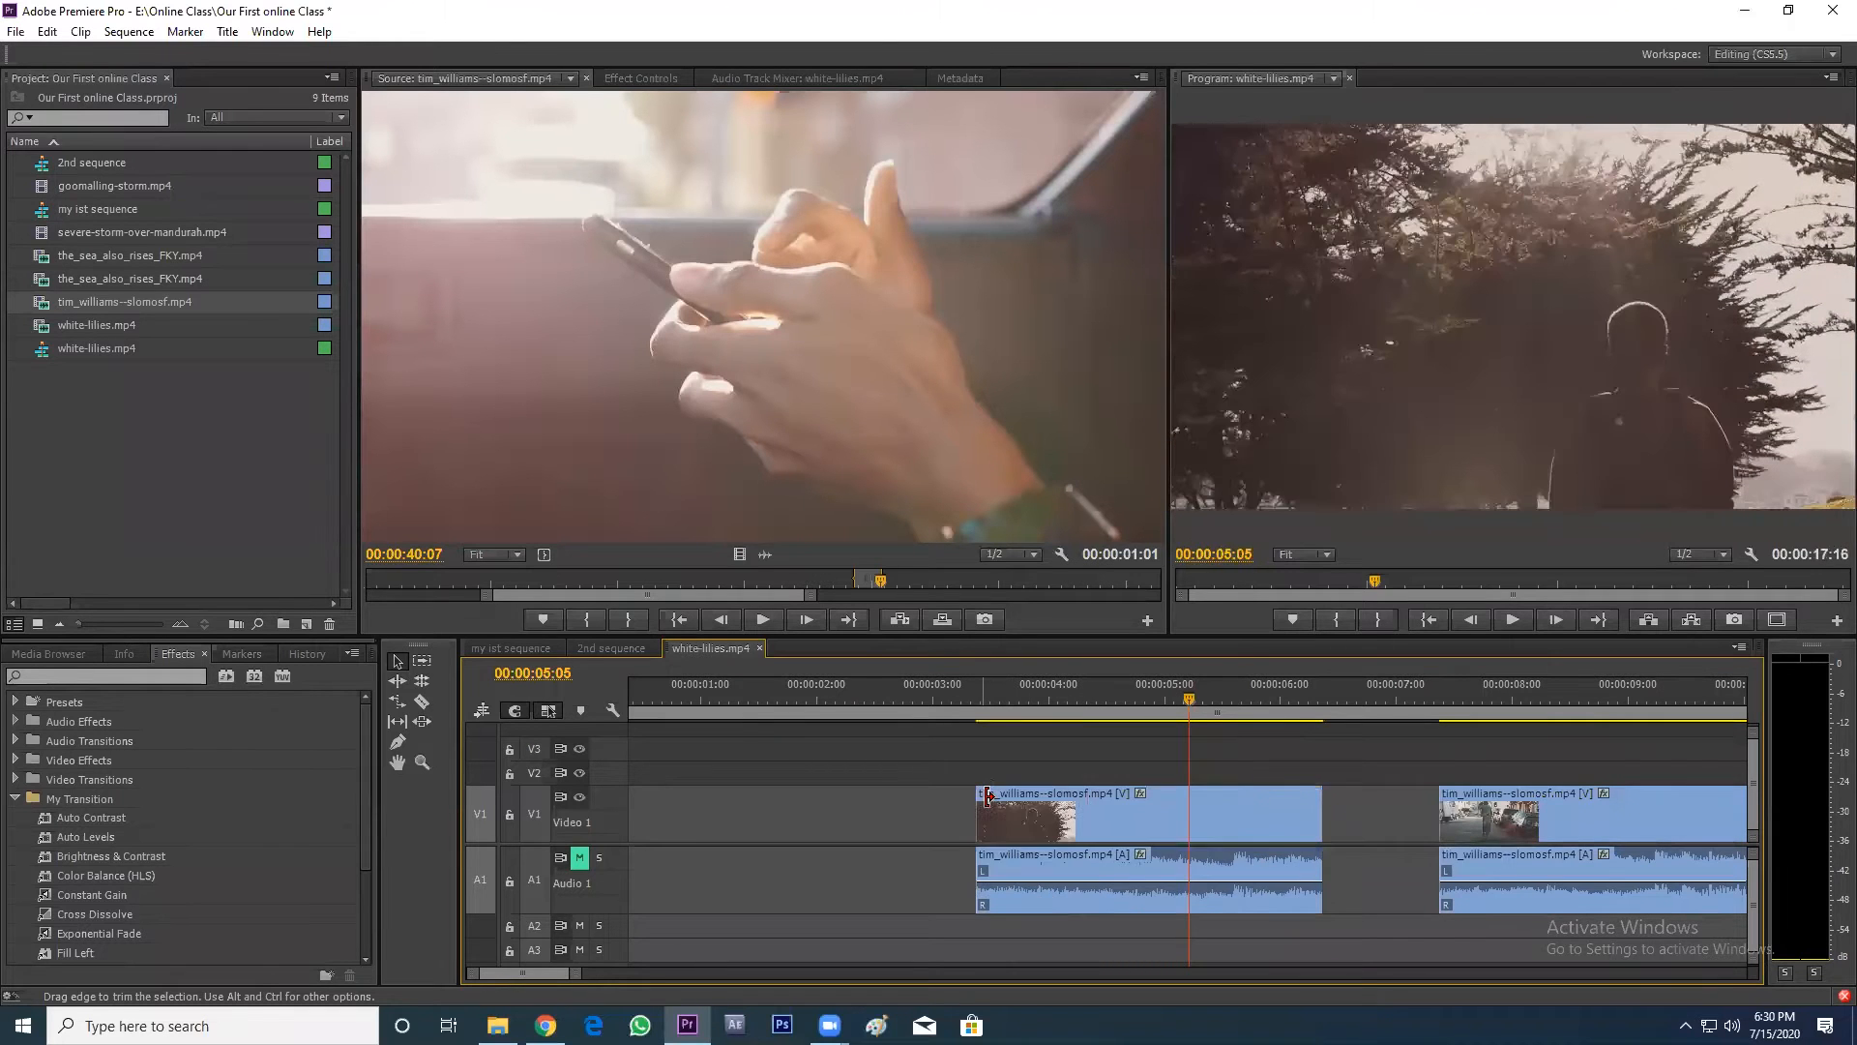
- Trim the second clip's beginning by about 0.7 seconds and its end by about 0.5 seconds
{"action": "key", "text": "space"}
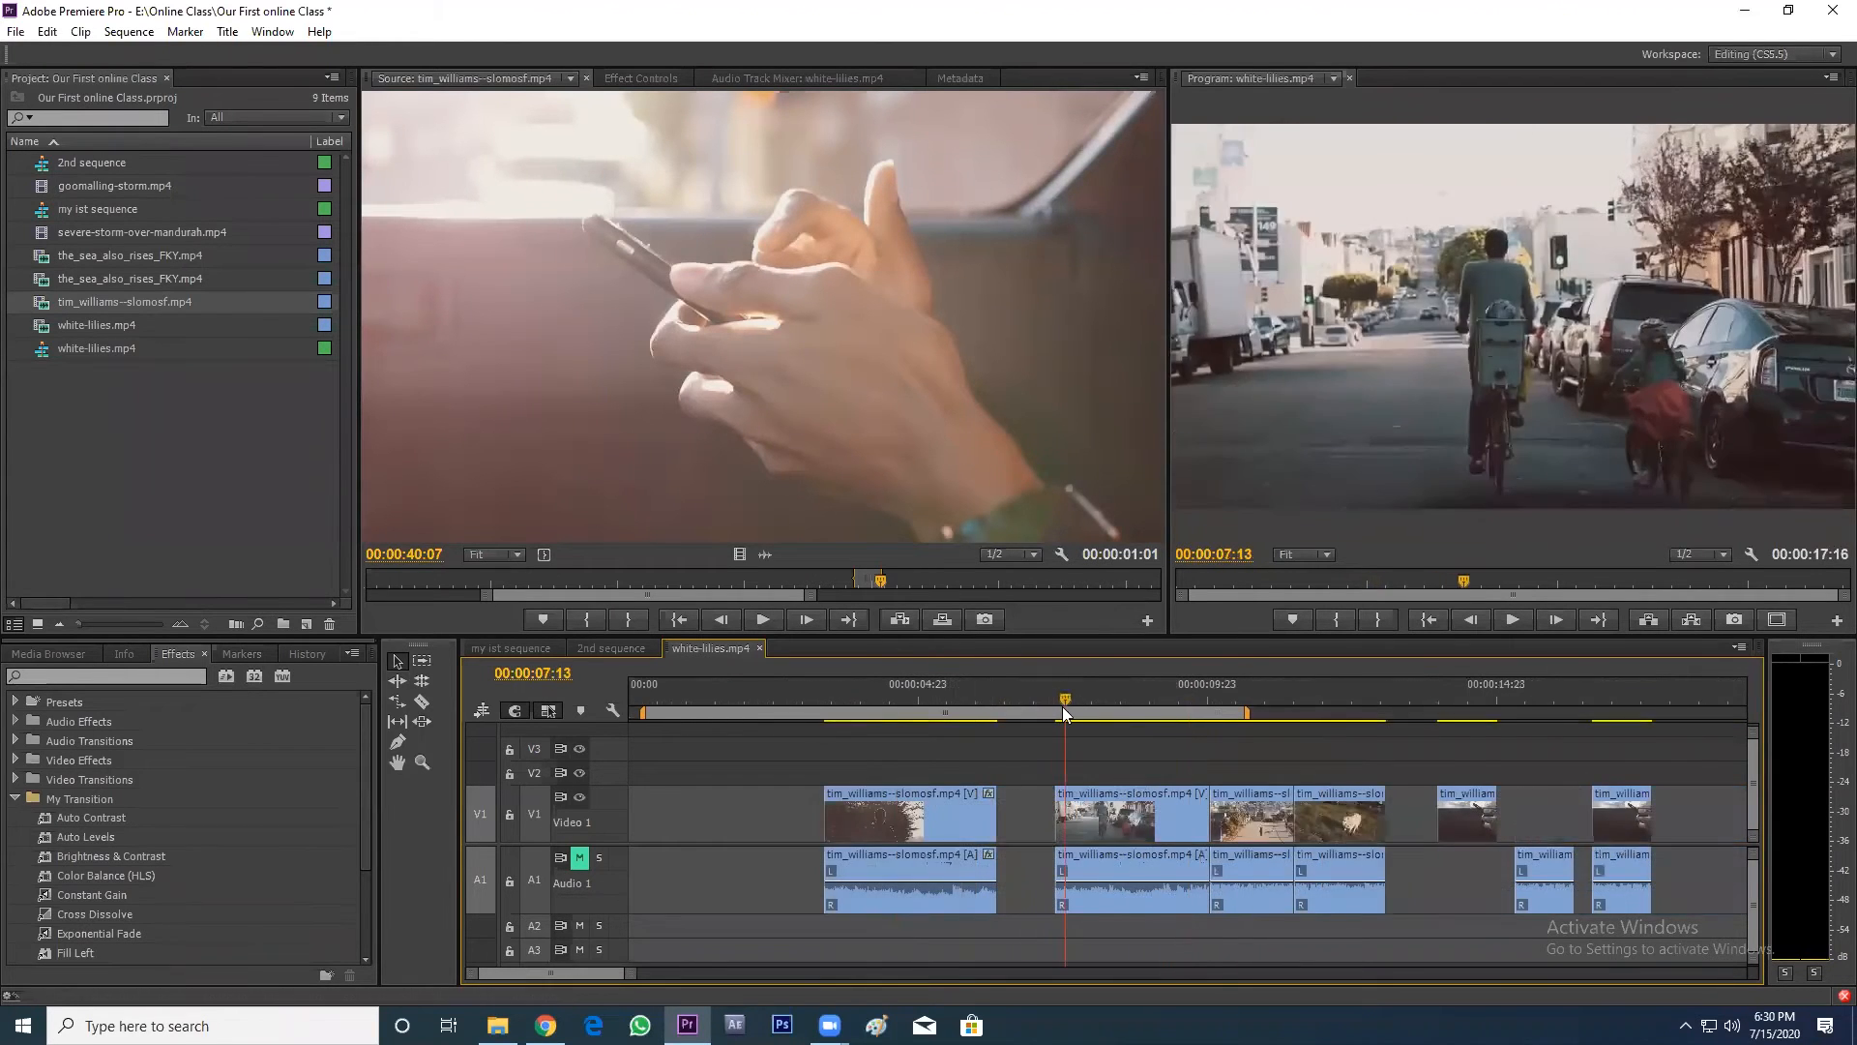
{"action": "left_click", "coordinate": [1172, 704]}
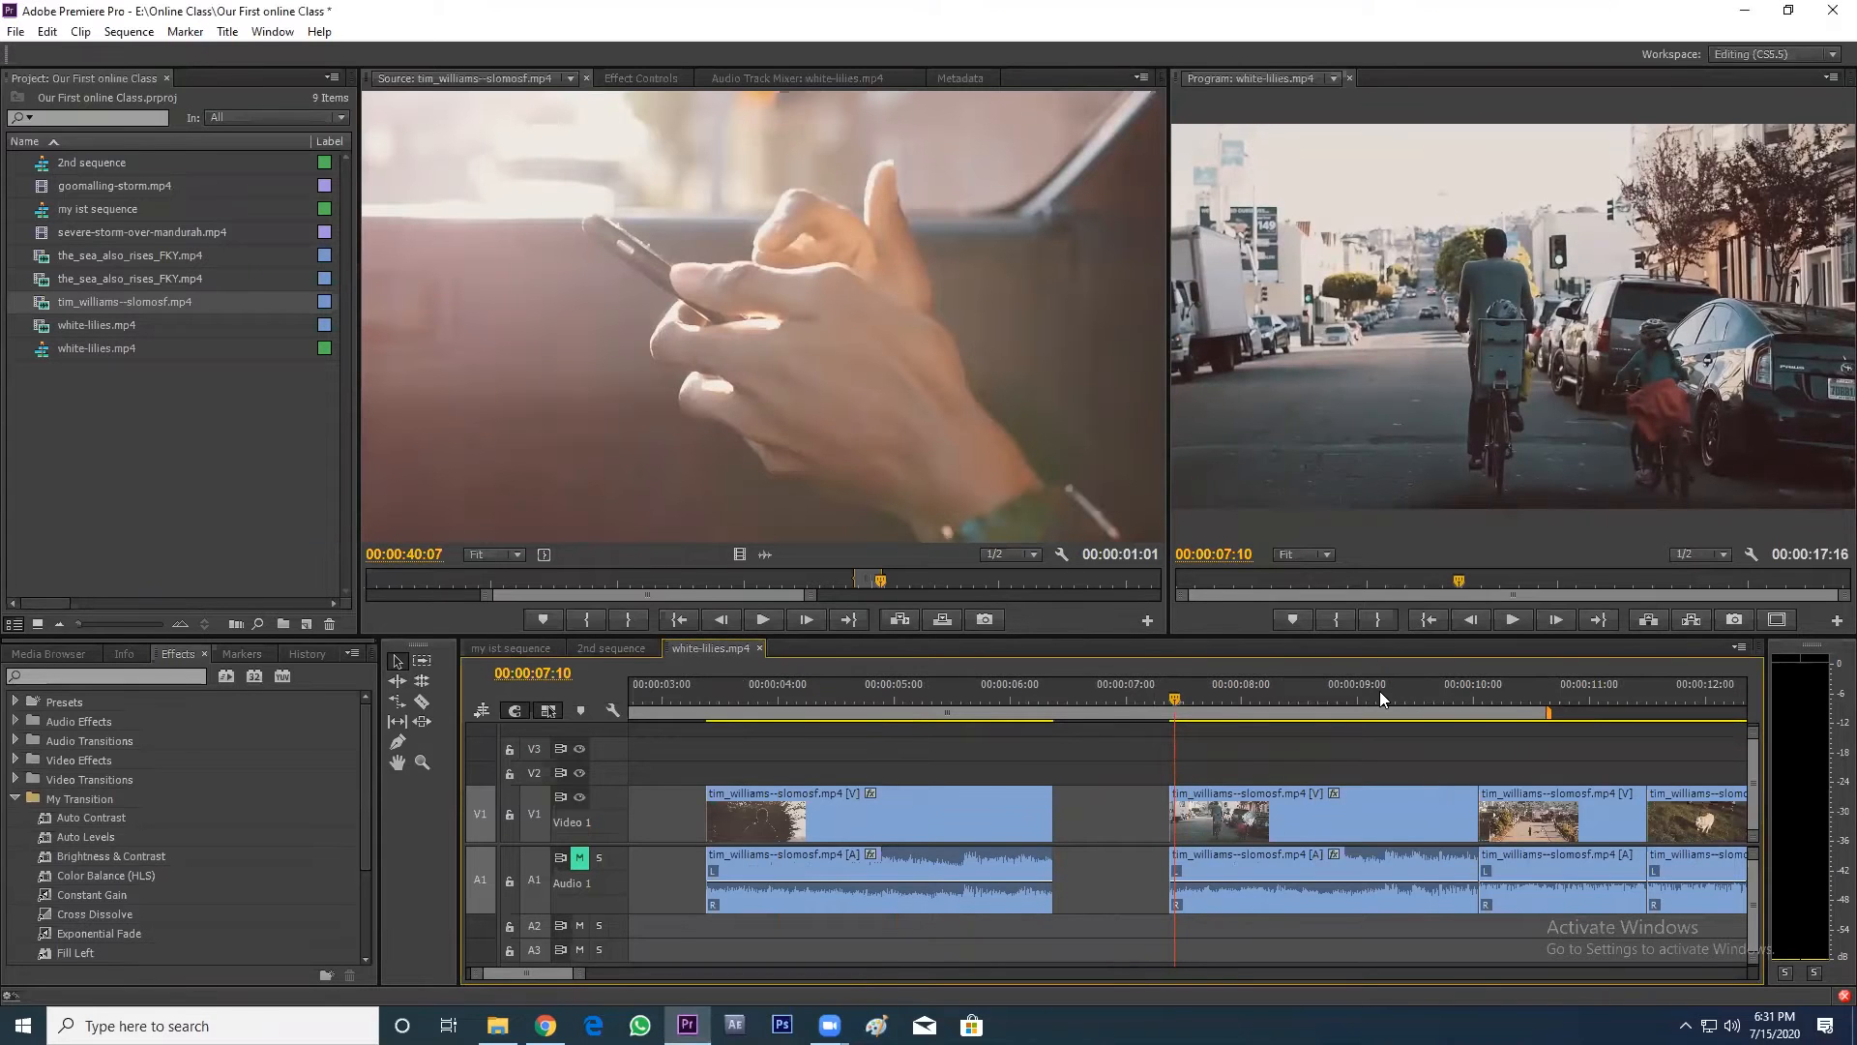
{"action": "left_click", "coordinate": [1234, 803]}
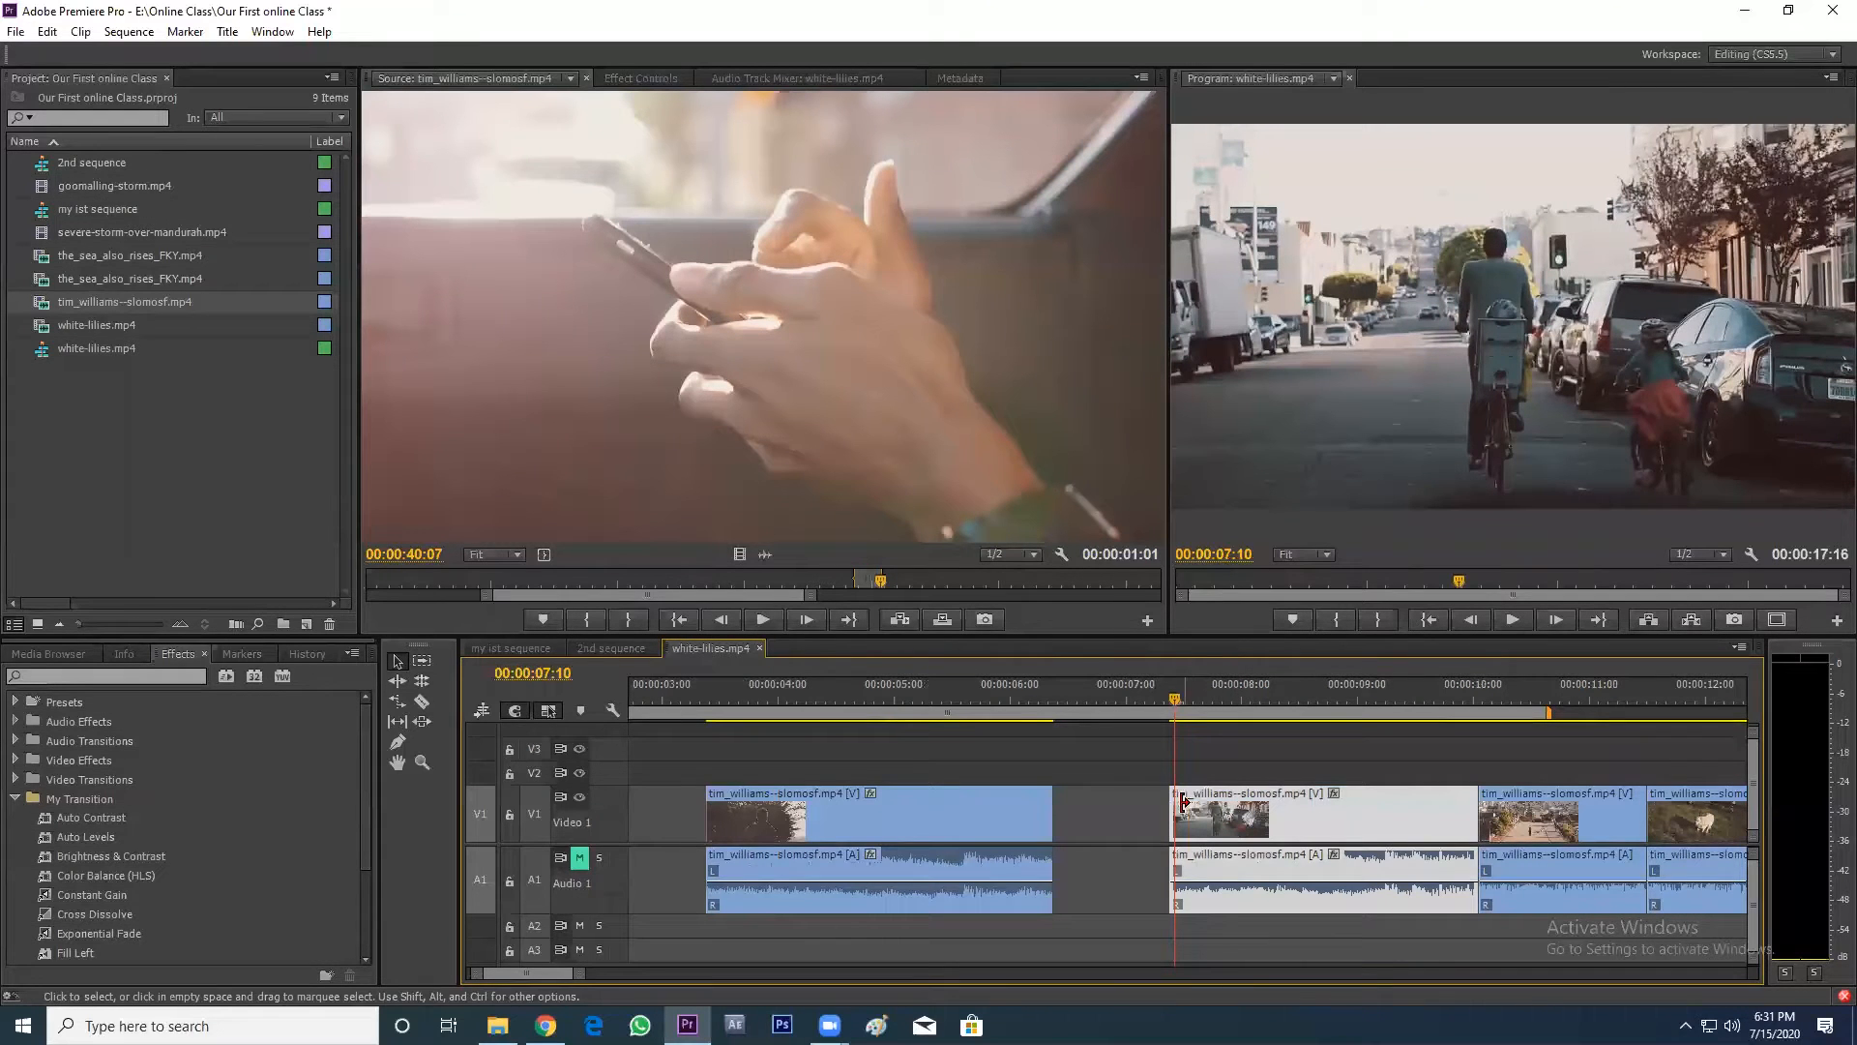
{"action": "left_click_drag", "start_coordinate": [1178, 799], "coordinate": [1256, 795]}
{"action": "left_click_drag", "start_coordinate": [1468, 795], "coordinate": [1393, 803]}
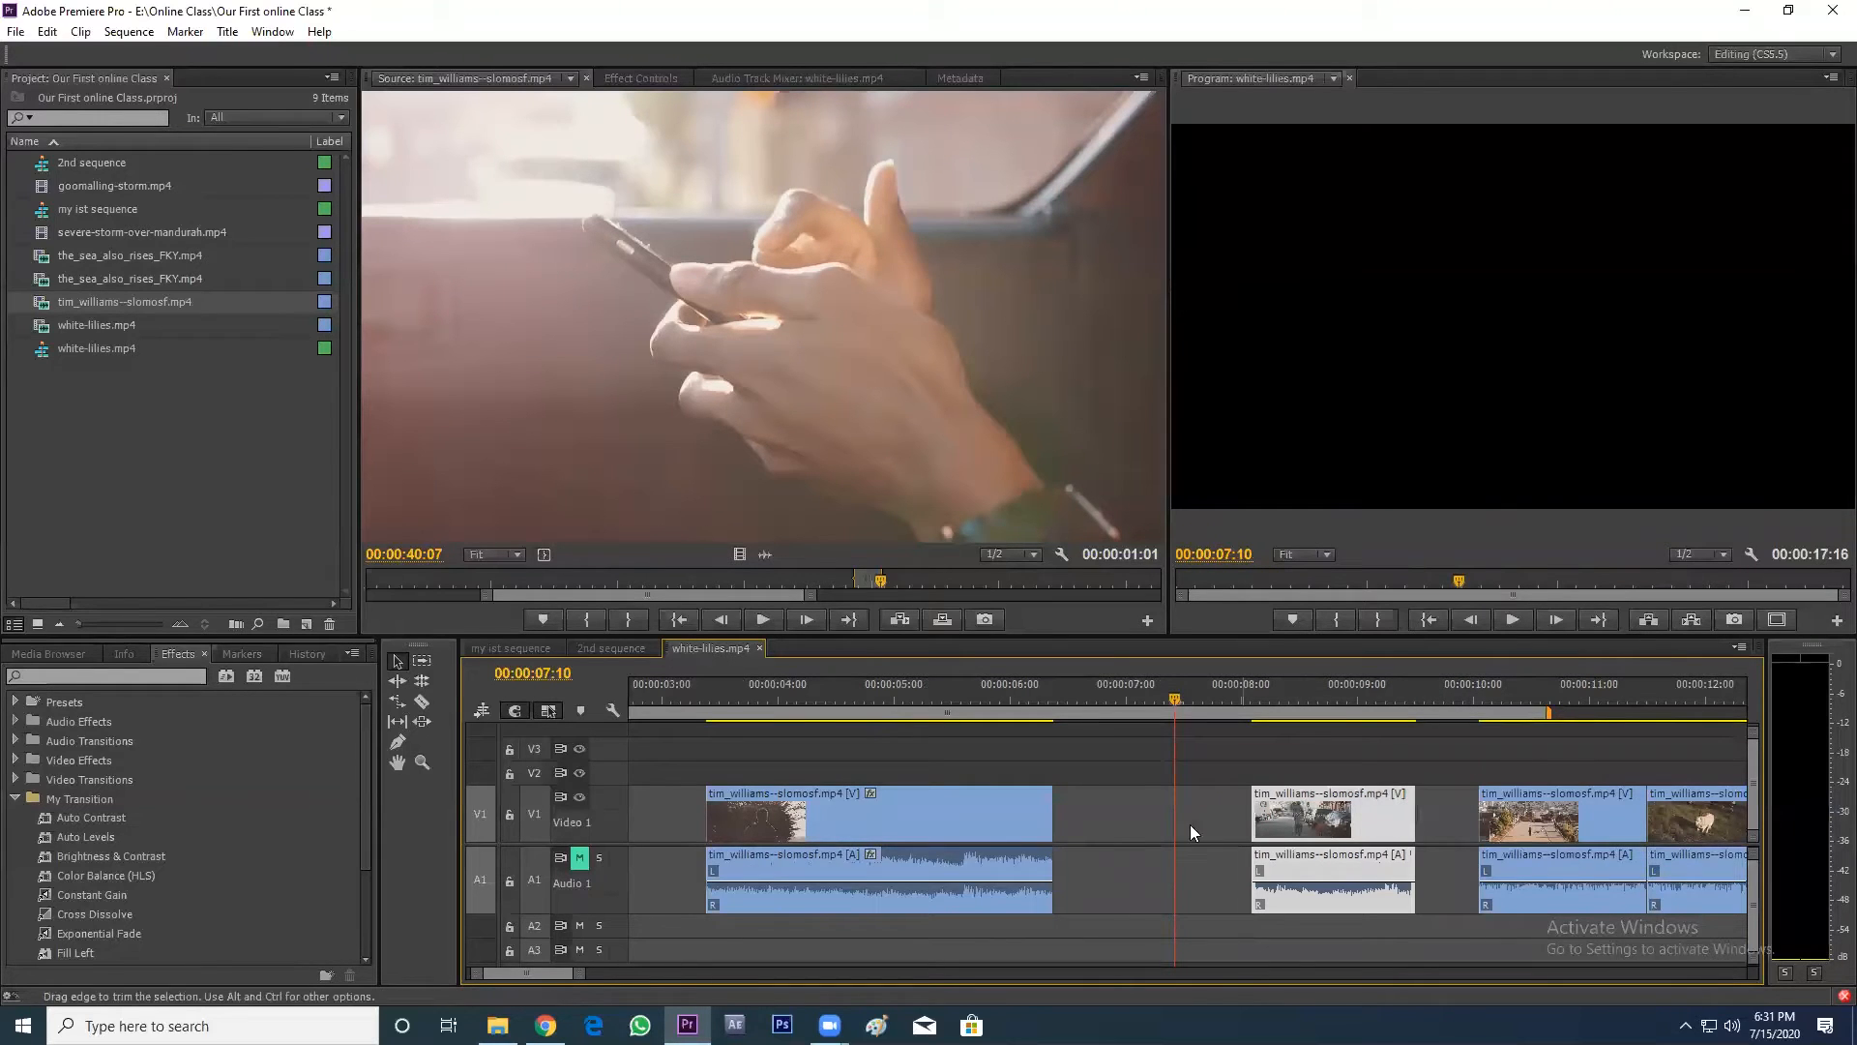
- Try moving the second clip back against the end of the first clip, and undo the move
{"action": "left_click", "coordinate": [1150, 819]}
{"action": "left_click", "coordinate": [1068, 692]}
{"action": "left_click_drag", "start_coordinate": [1308, 803], "coordinate": [1138, 797]}
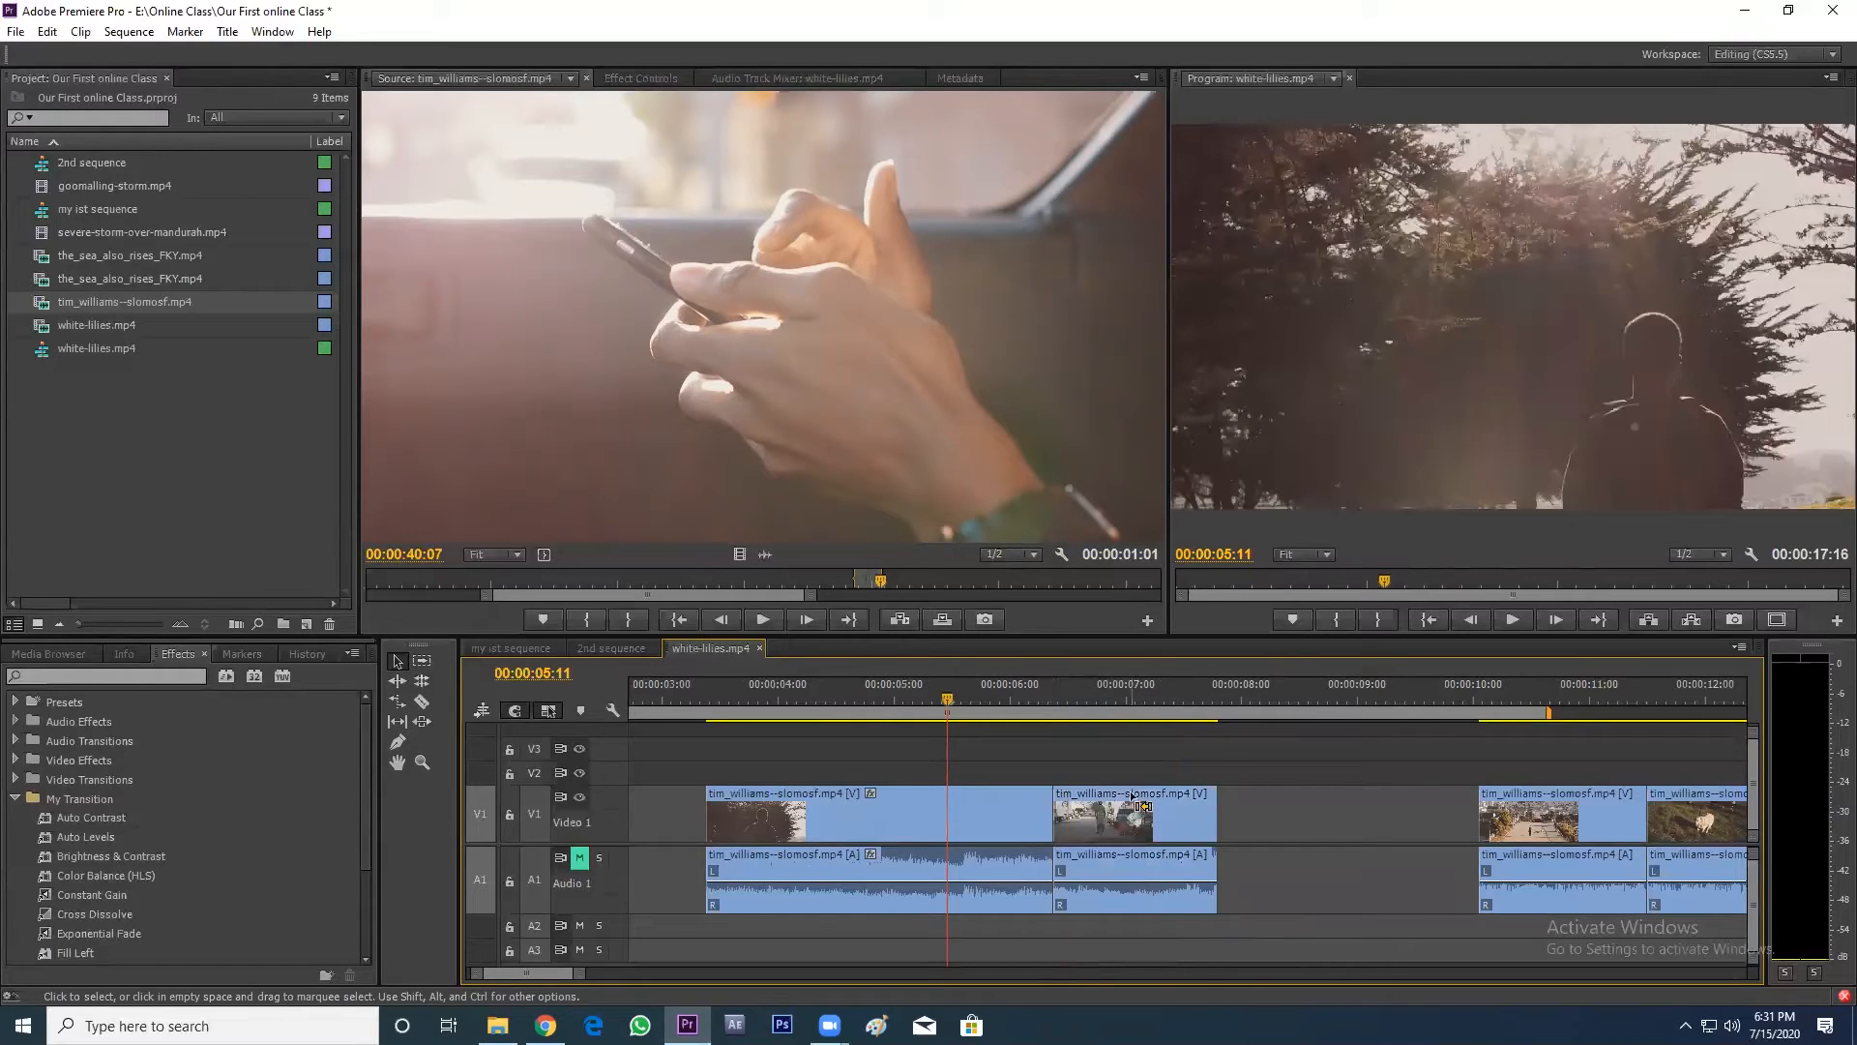
{"action": "key", "text": "ctrl+z"}
- Ripple-delete the gap between the first and second clips
{"action": "left_click", "coordinate": [1149, 814]}
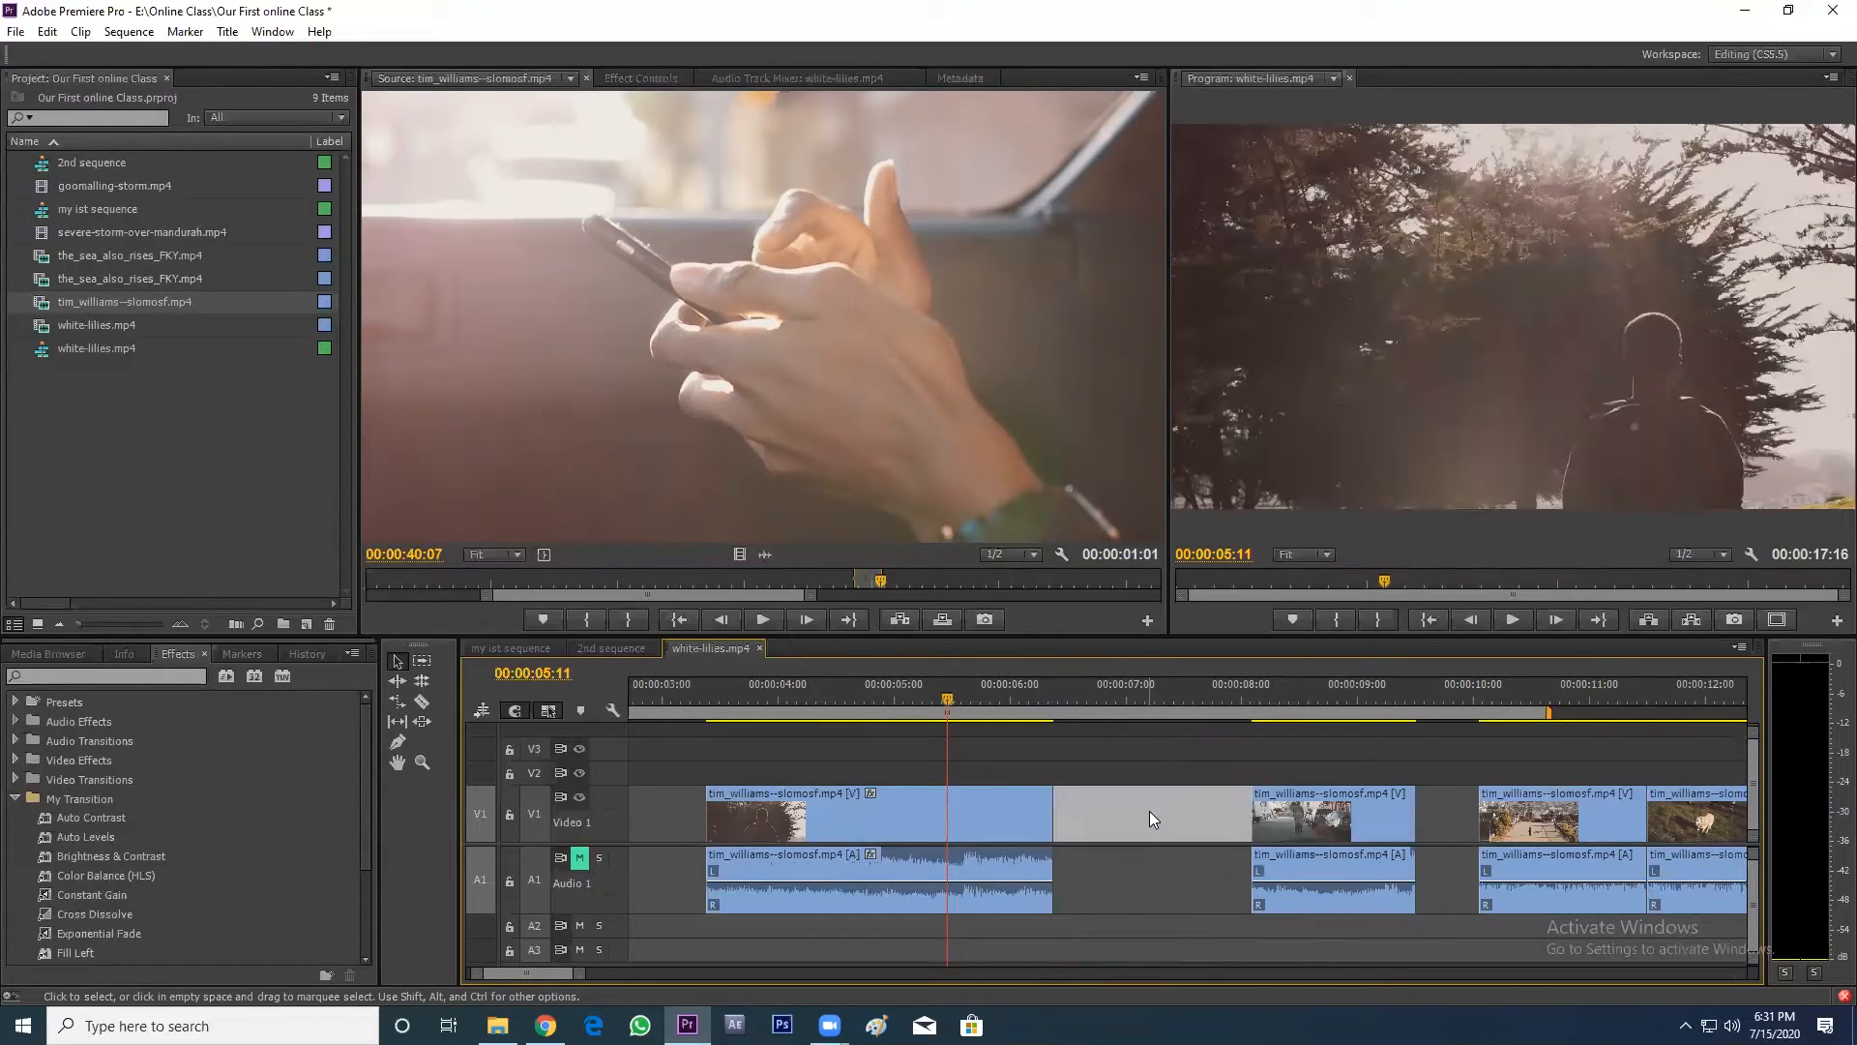
{"action": "right_click", "coordinate": [1150, 815]}
{"action": "left_click", "coordinate": [1113, 814]}
{"action": "right_click", "coordinate": [1112, 814]}
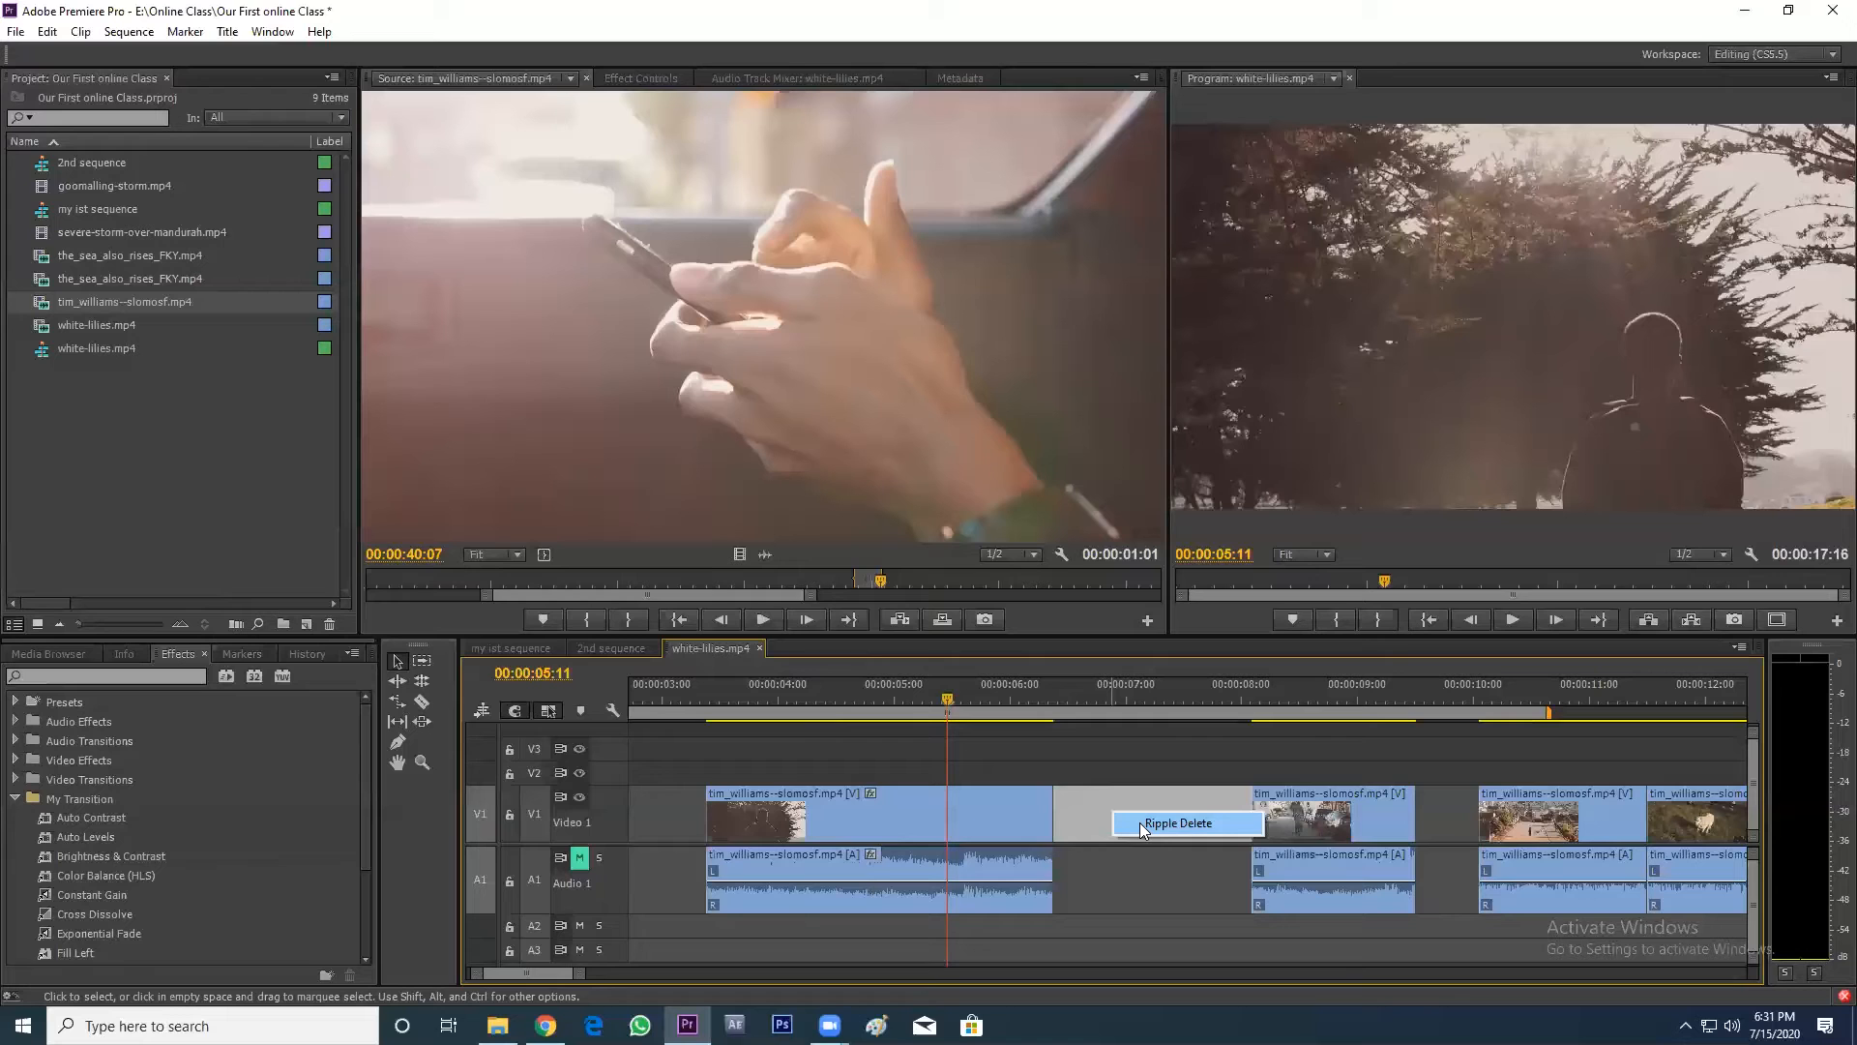
{"action": "left_click", "coordinate": [1142, 825]}
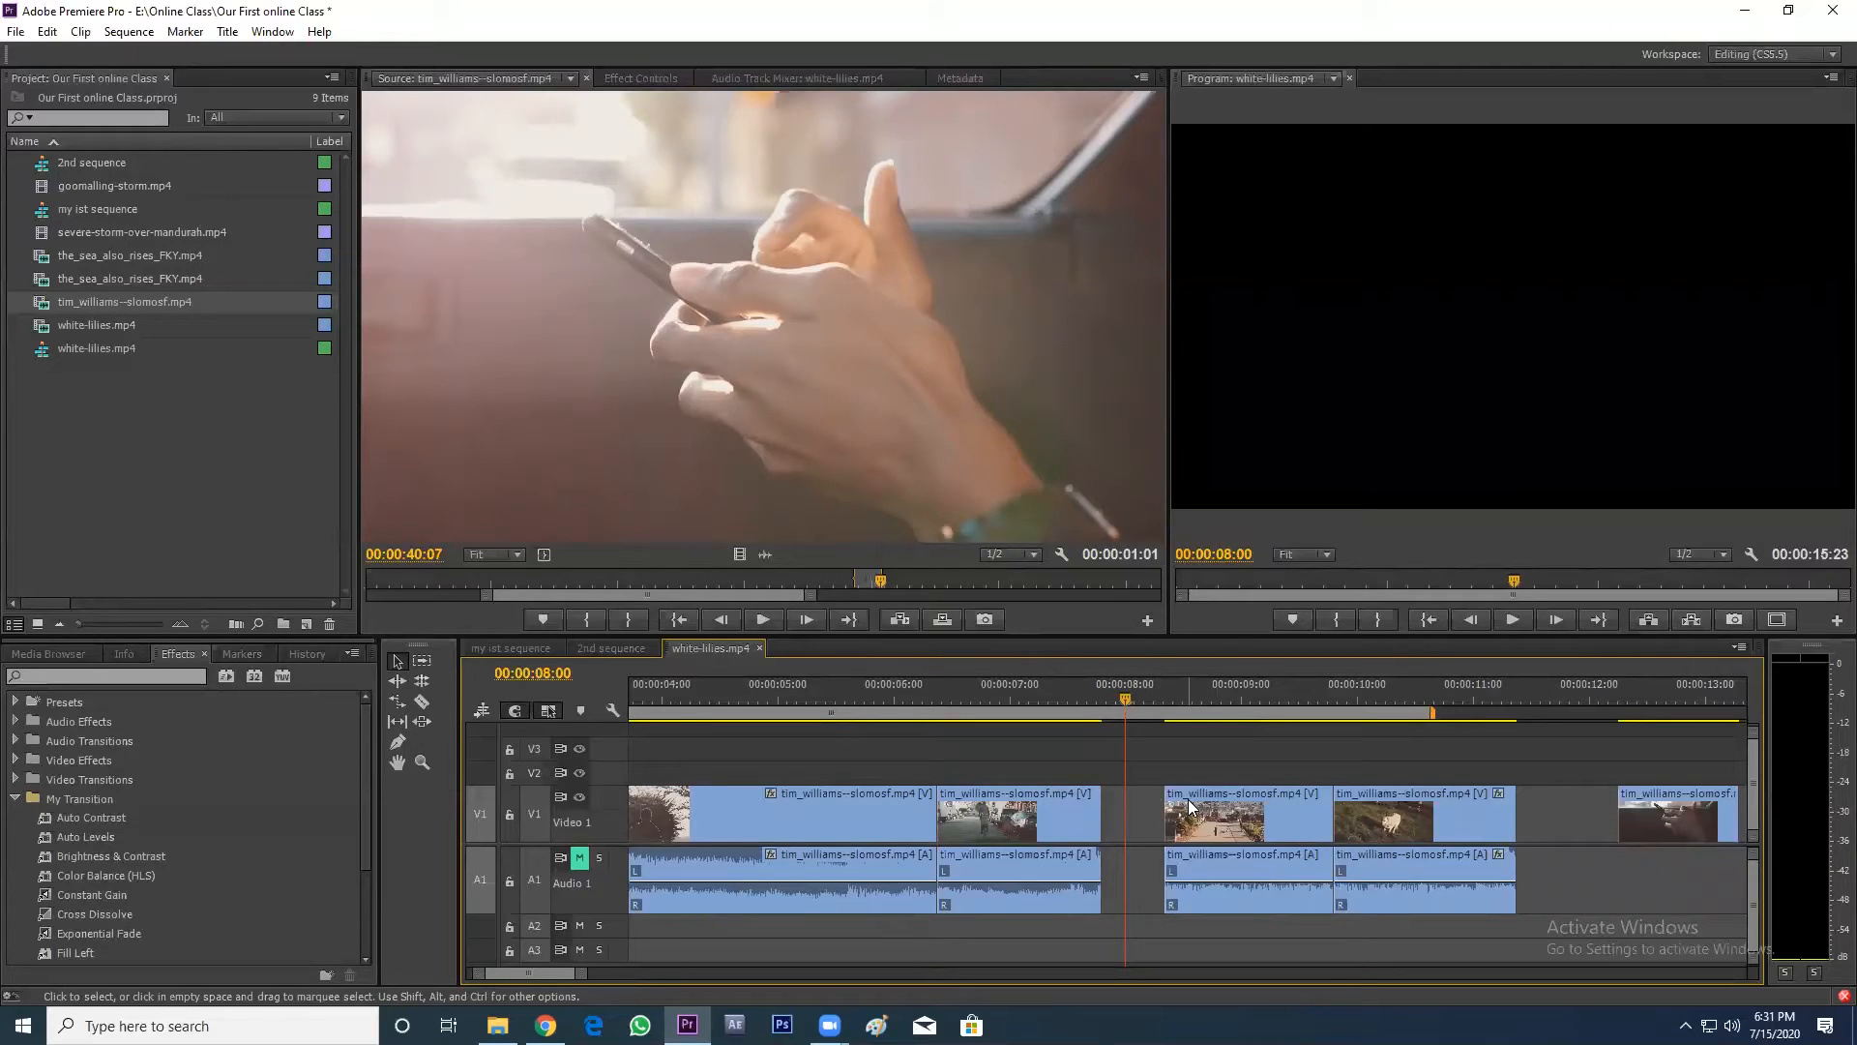
- Ripple-delete the gap between the second and third clips, and extend the work area's end to the fourth clip's end
{"action": "right_click", "coordinate": [1140, 806]}
{"action": "left_click", "coordinate": [1148, 815]}
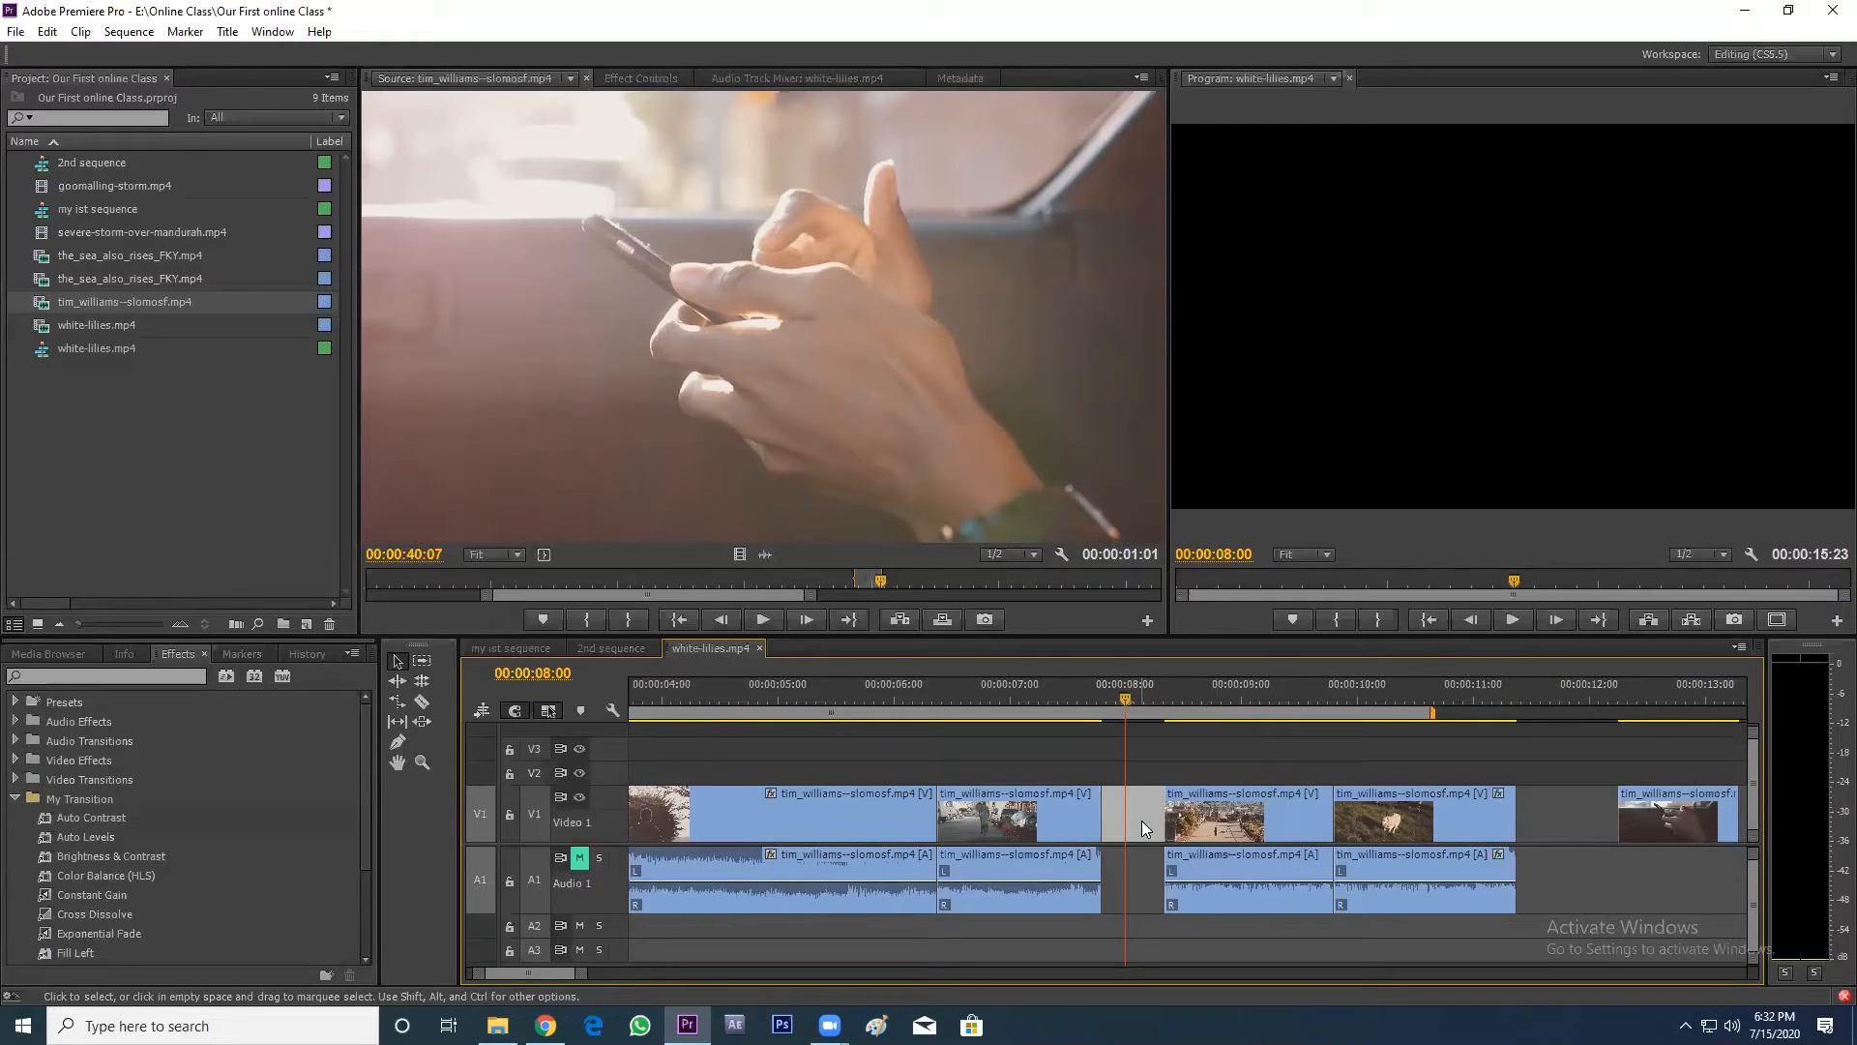
{"action": "key", "text": "Delete"}
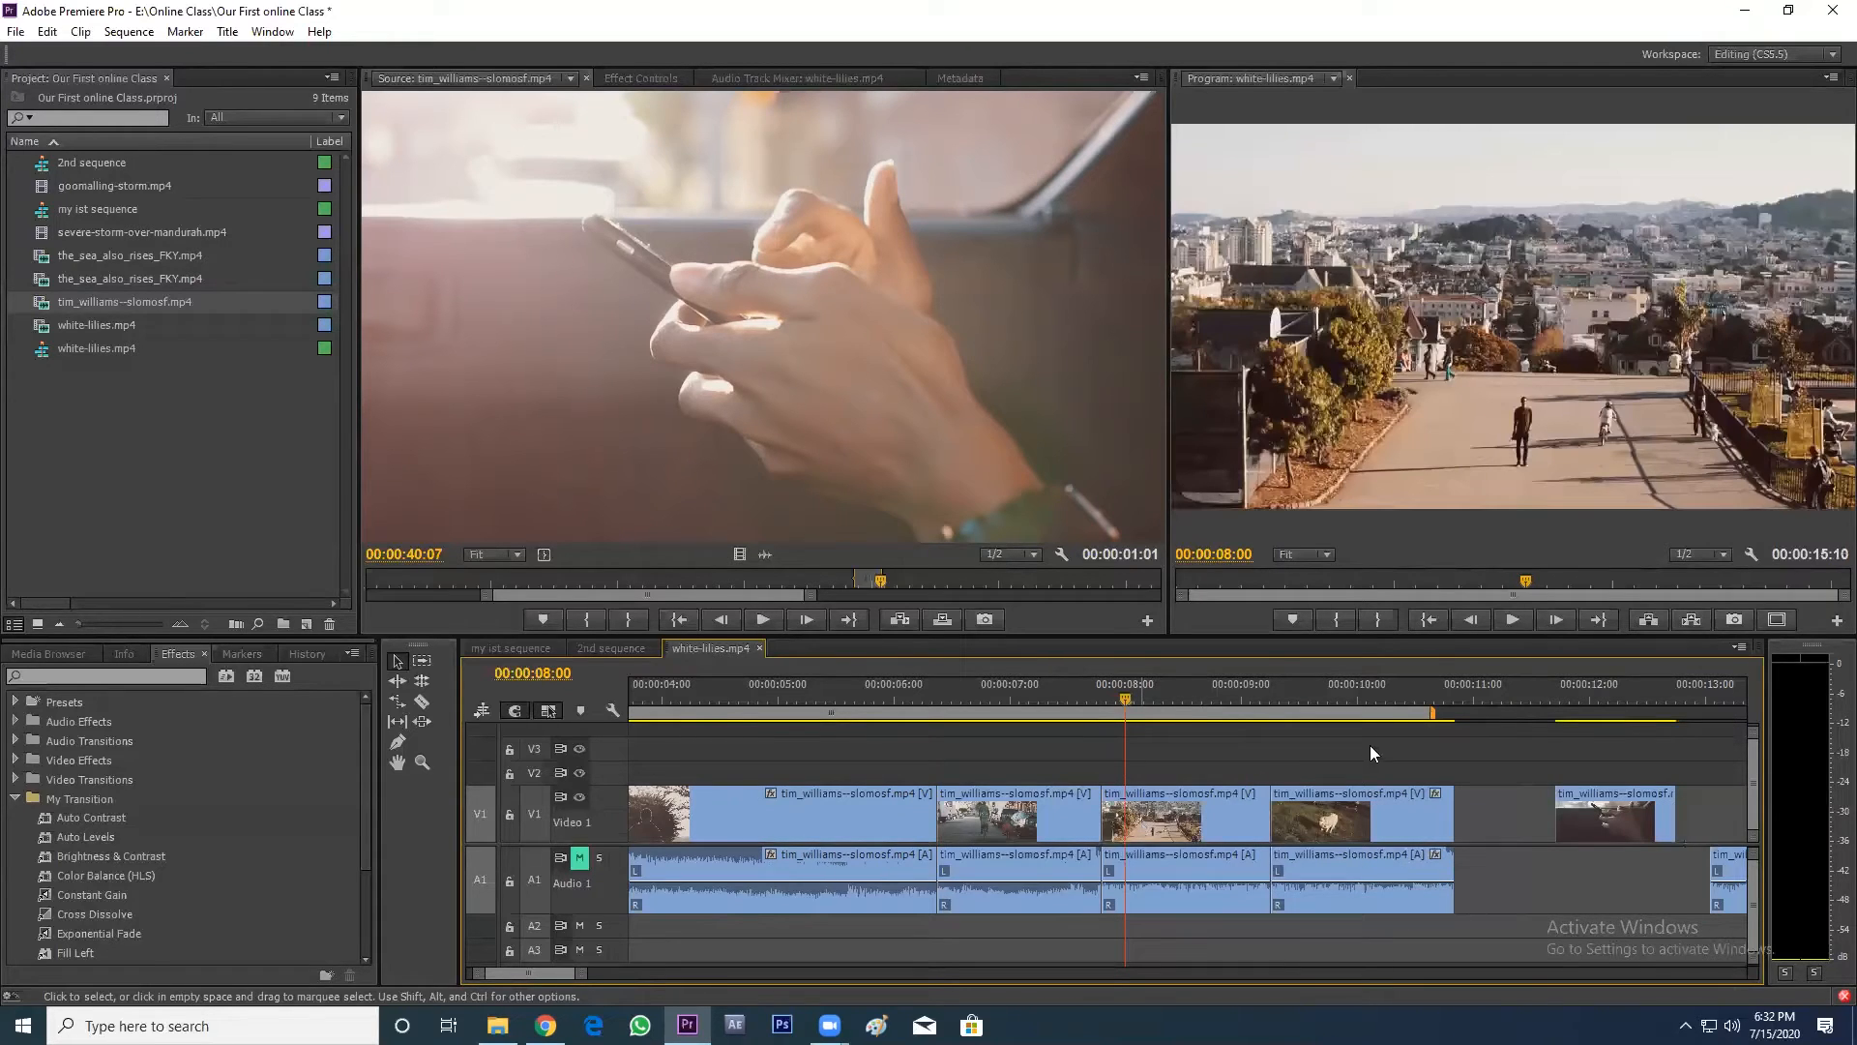
{"action": "left_click_drag", "start_coordinate": [1426, 718], "coordinate": [1457, 718]}
- Scrub through the joined clips and trim the first clip's beginning by about 1 second
{"action": "key", "text": "minus"}
{"action": "key", "text": "minus"}
{"action": "key", "text": "minus"}
{"action": "left_click", "coordinate": [763, 704]}
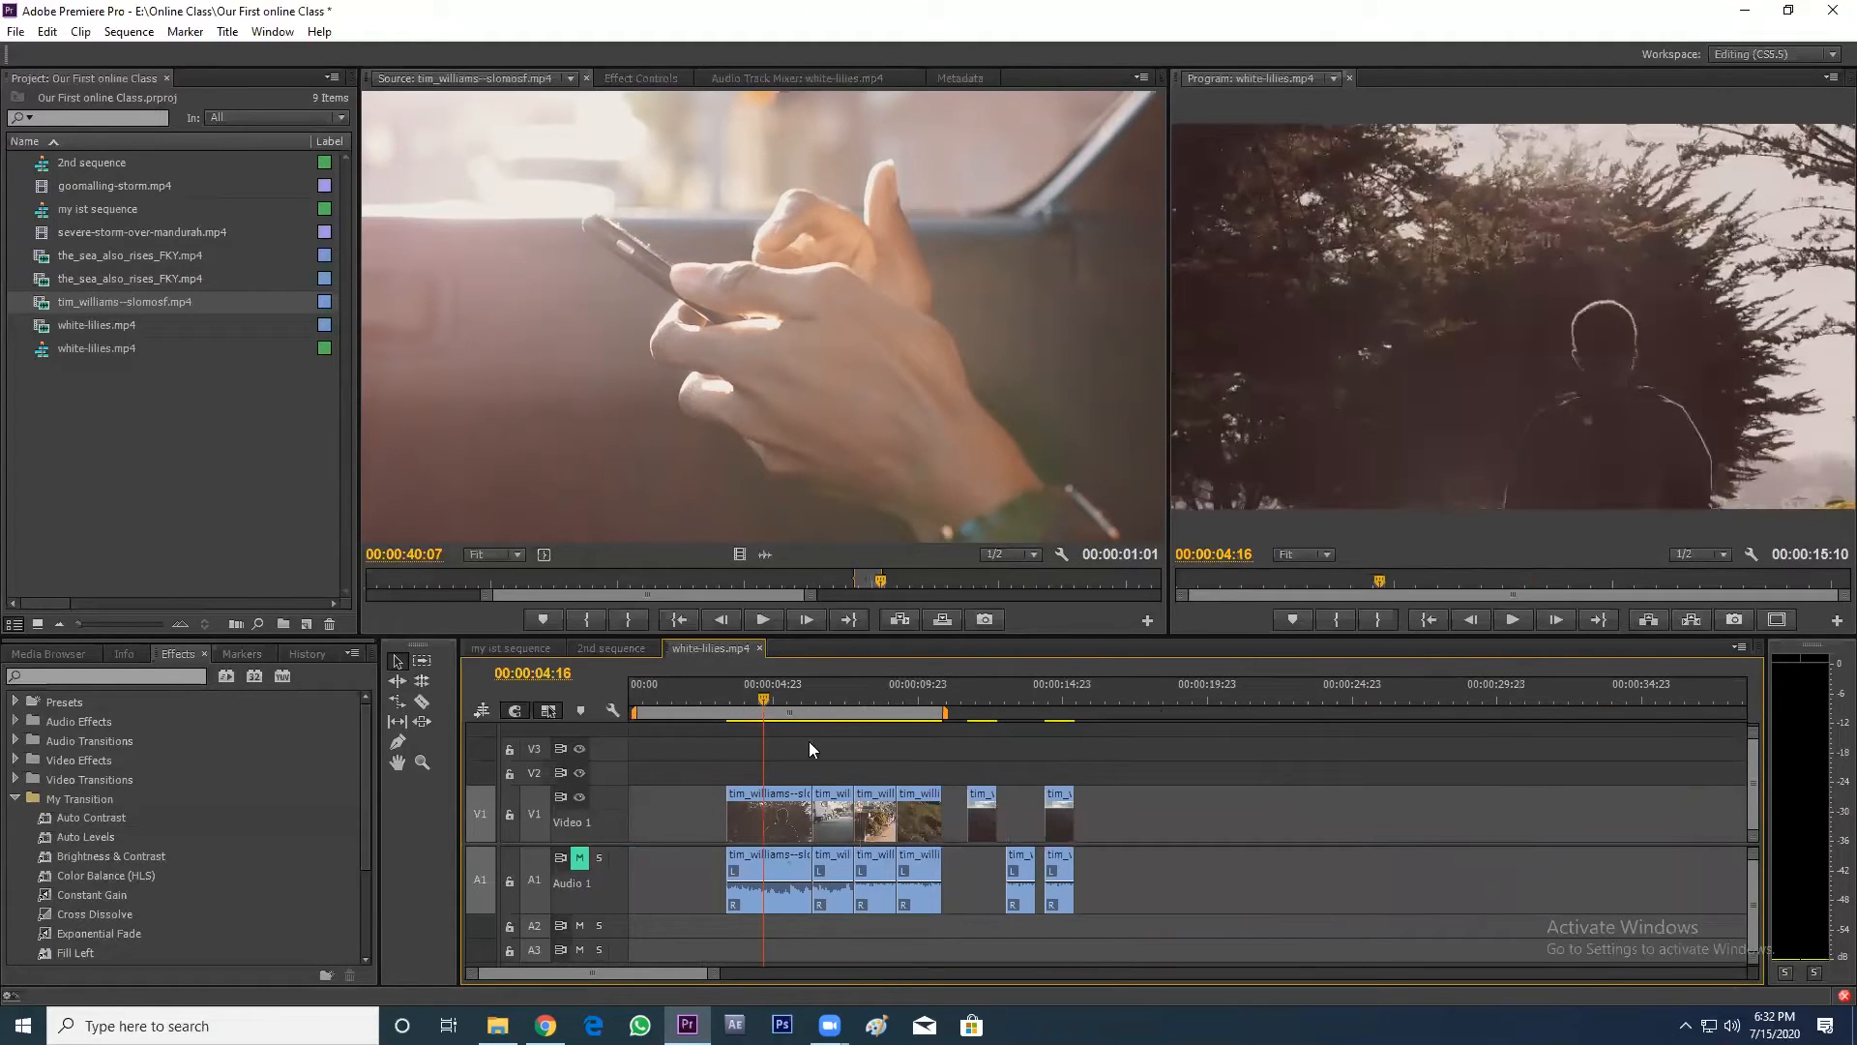
{"action": "left_click_drag", "start_coordinate": [761, 695], "coordinate": [879, 714]}
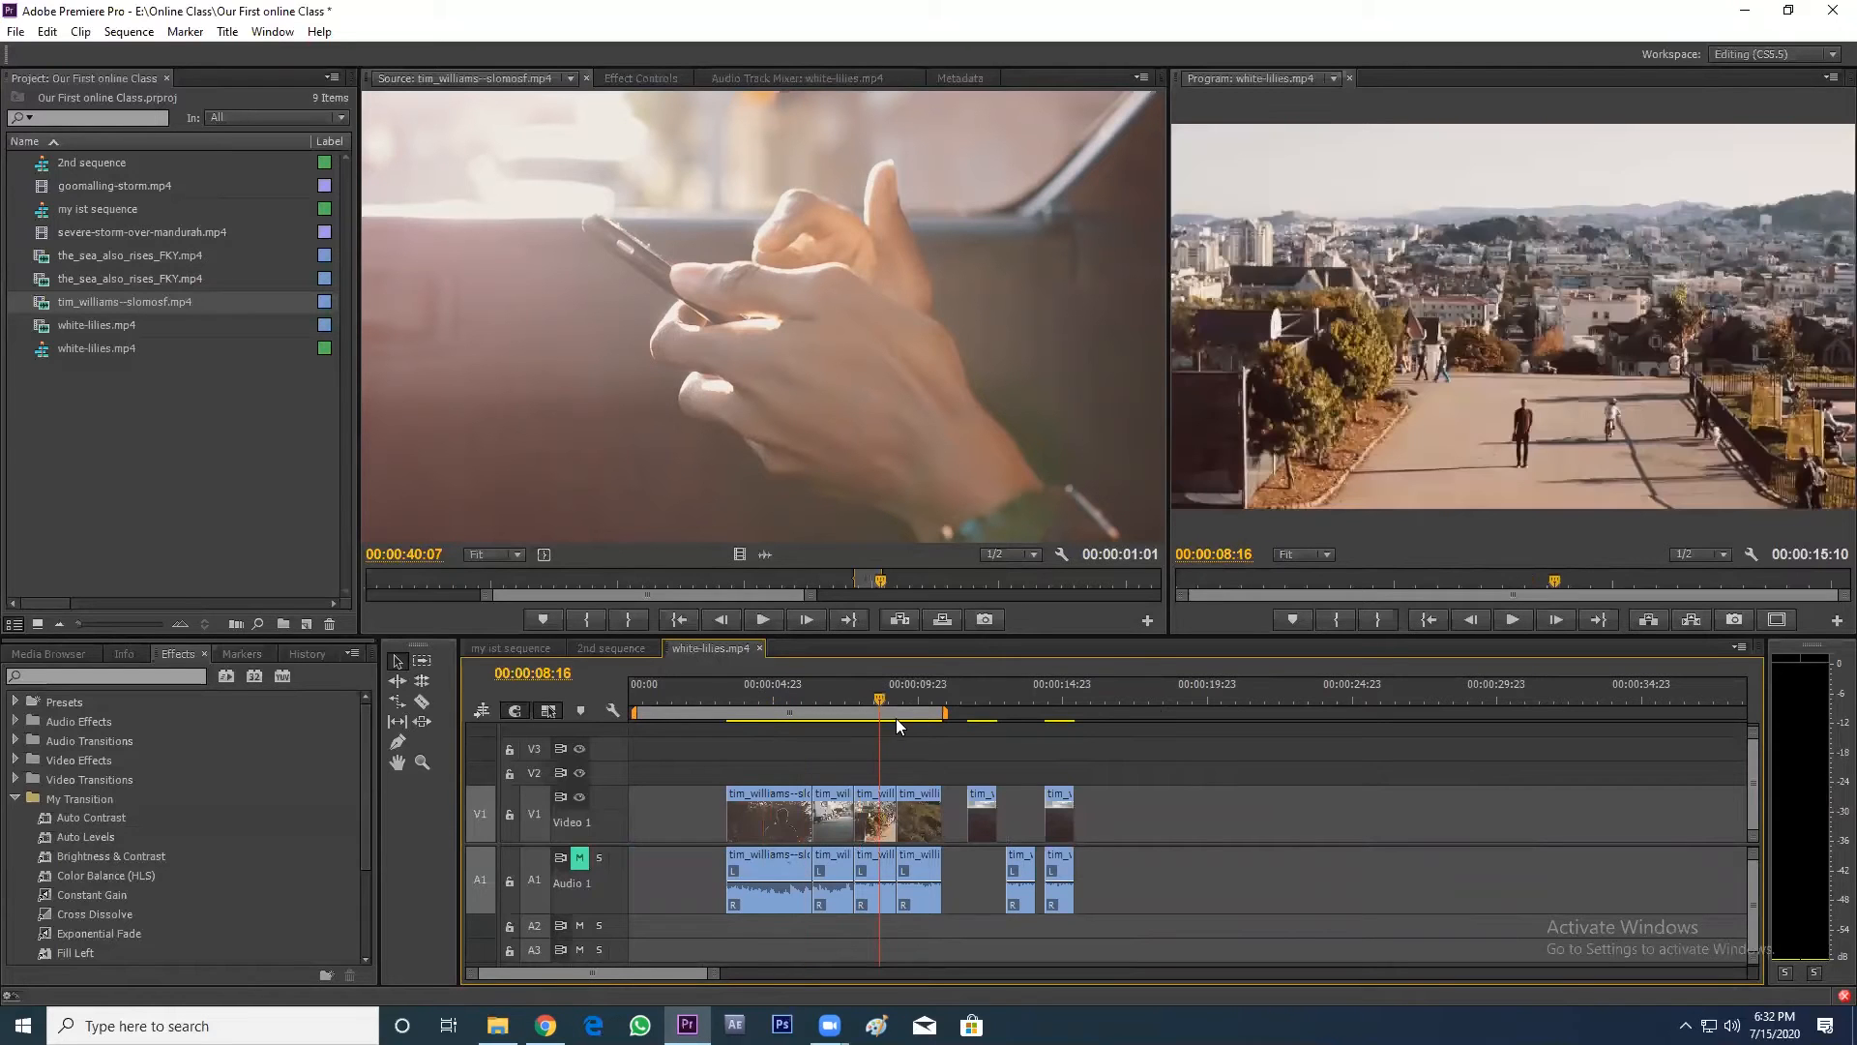
{"action": "left_click", "coordinate": [732, 695]}
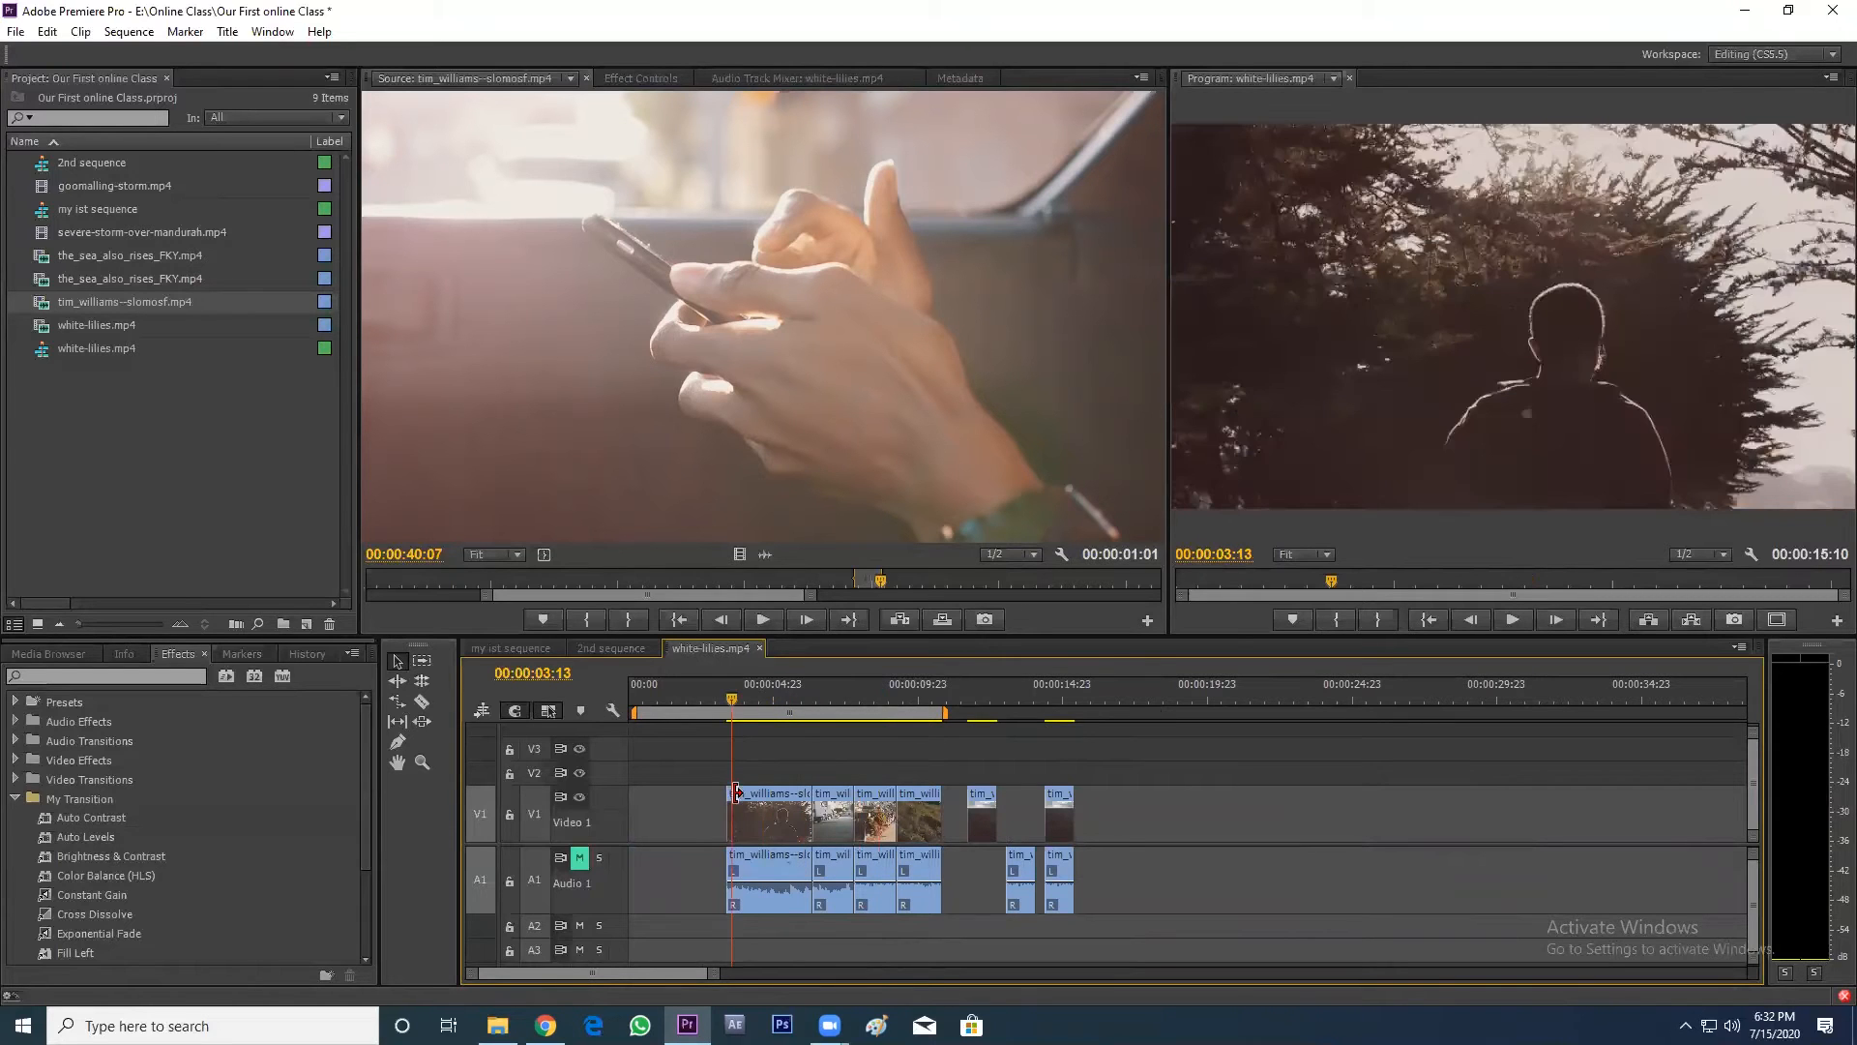
{"action": "left_click_drag", "start_coordinate": [754, 795], "coordinate": [761, 791]}
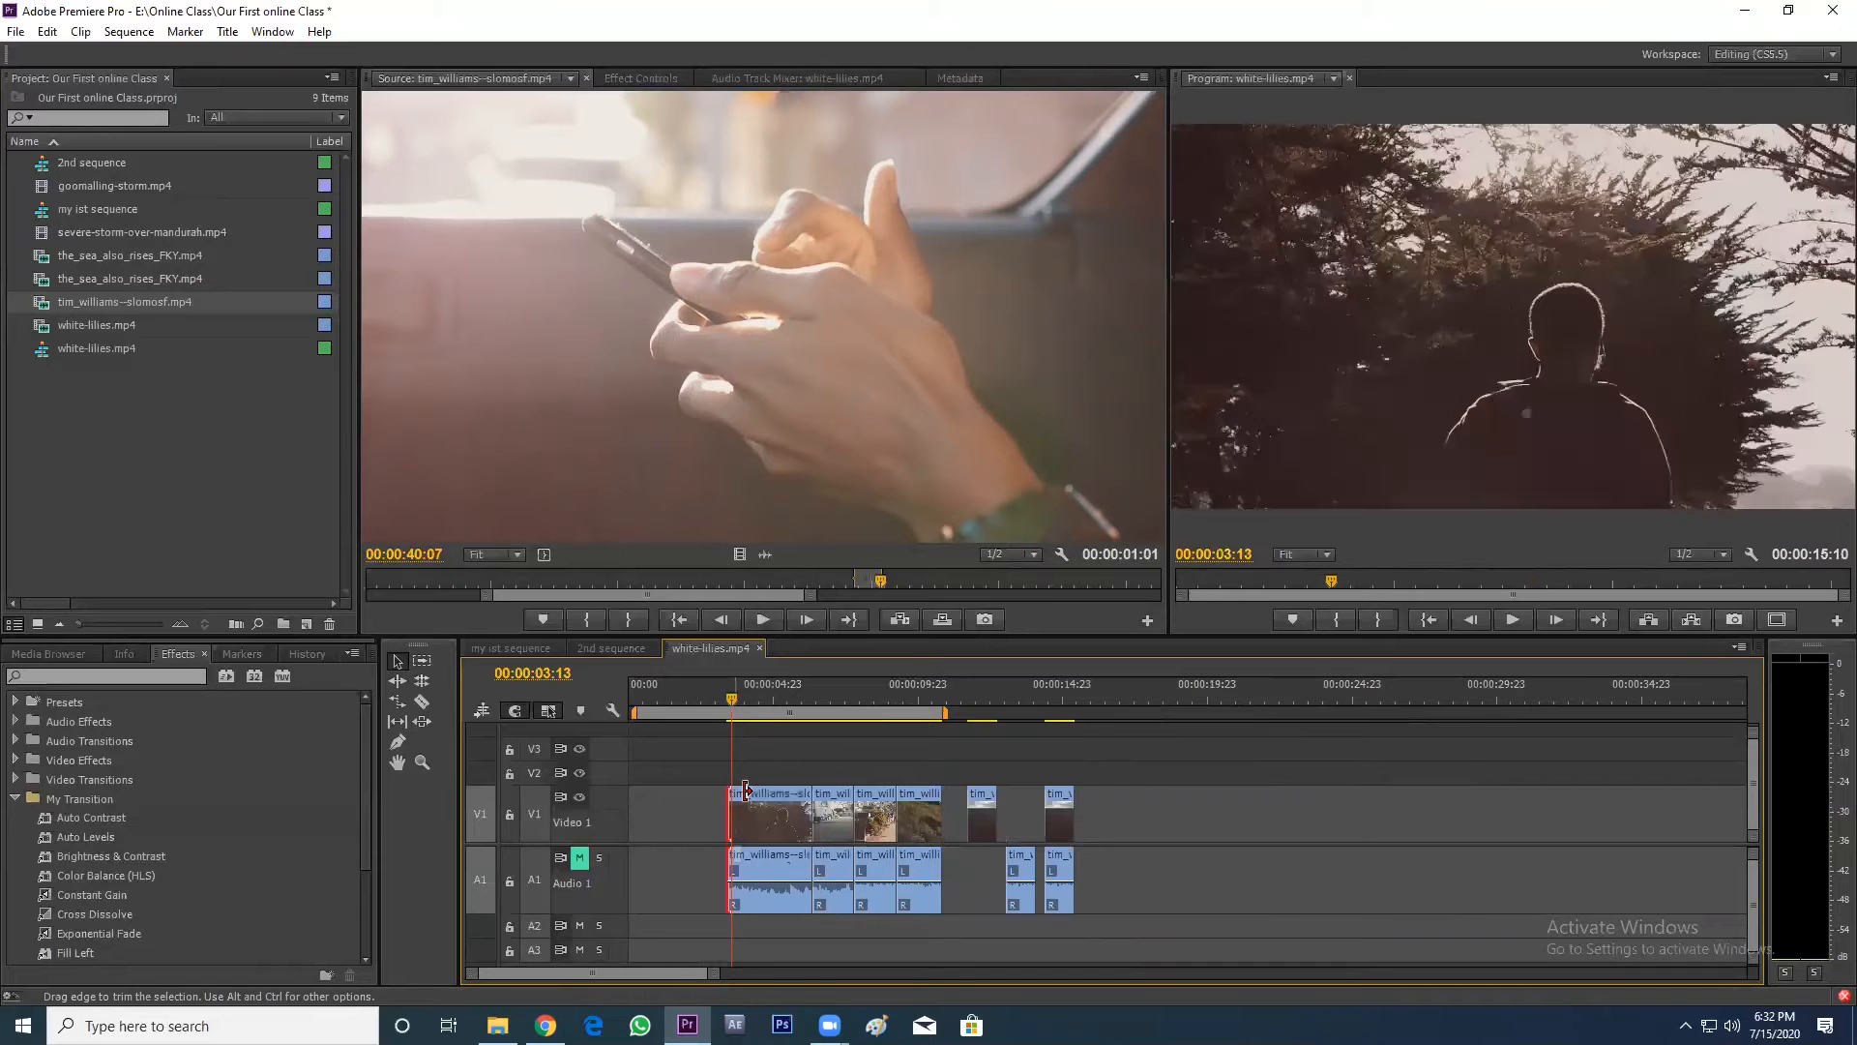
- Play the joined clips from 00:00:04:13, stop at 00:00:10:14, and return the playhead to 00:00:06:02
{"action": "left_click", "coordinate": [760, 698]}
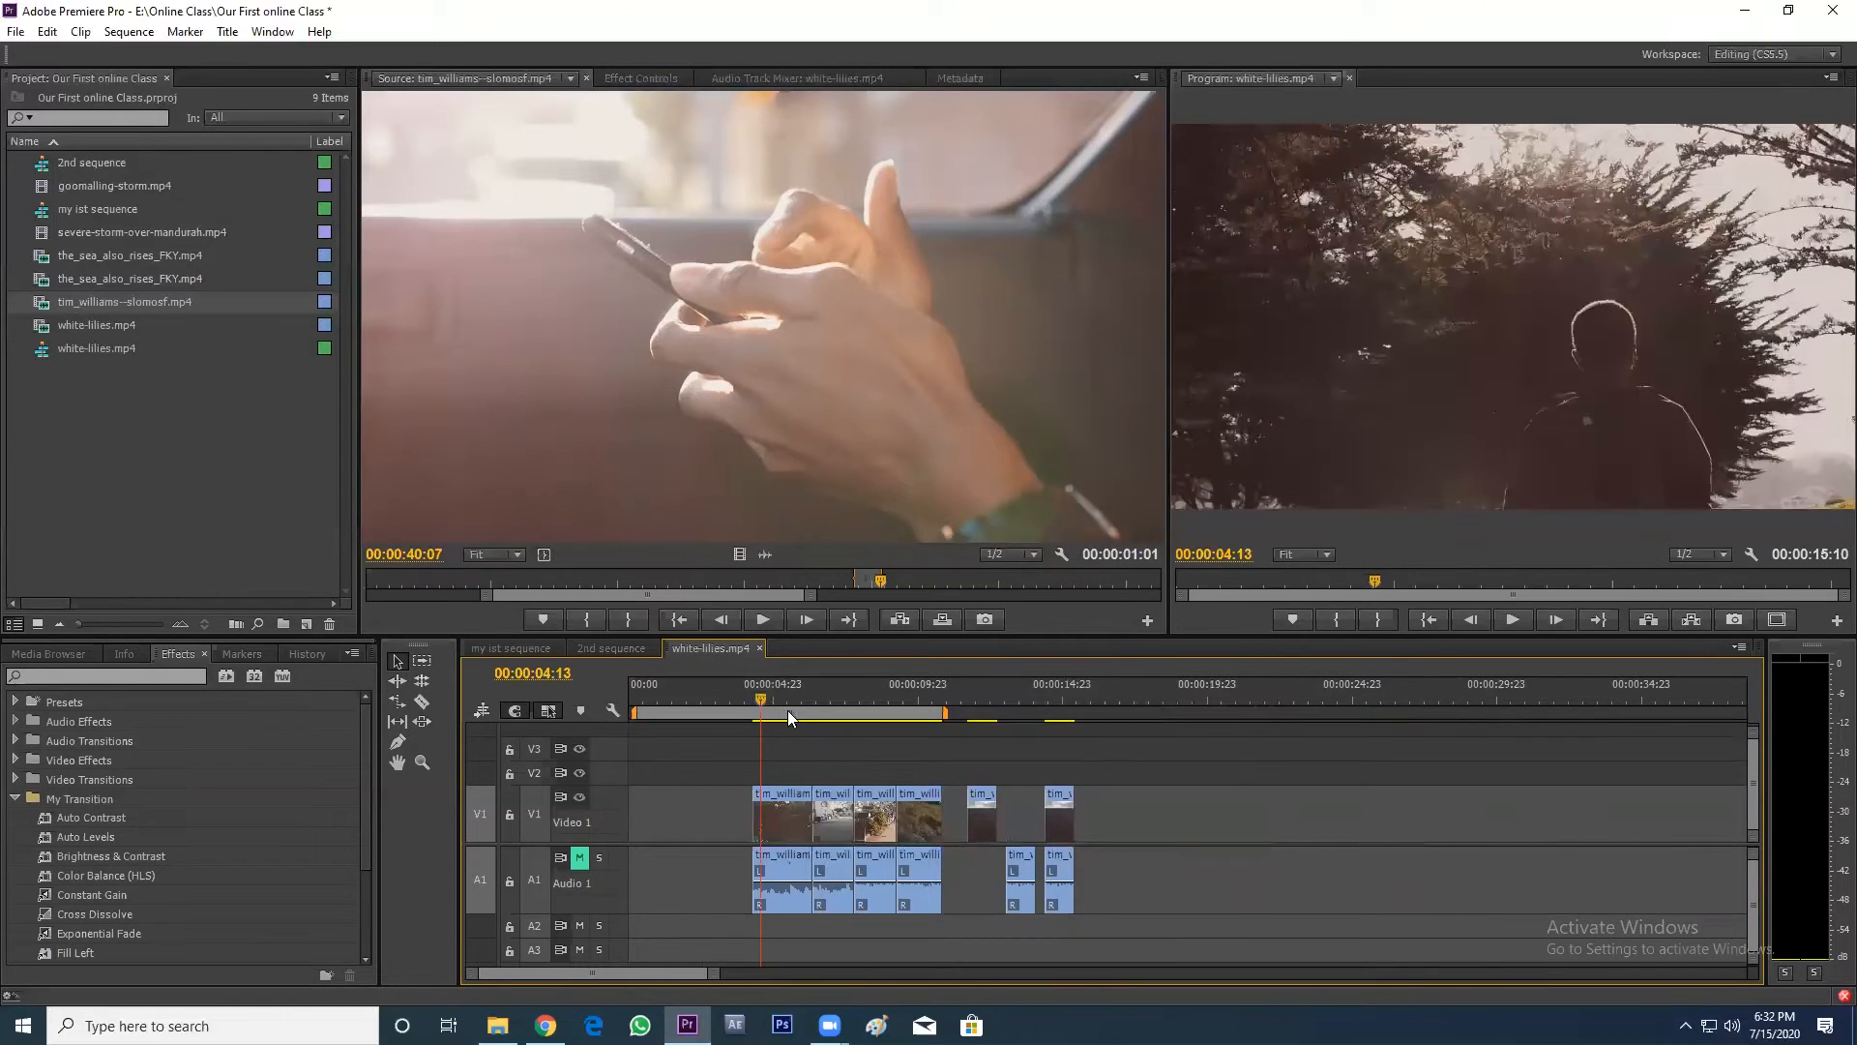
{"action": "key", "text": "space"}
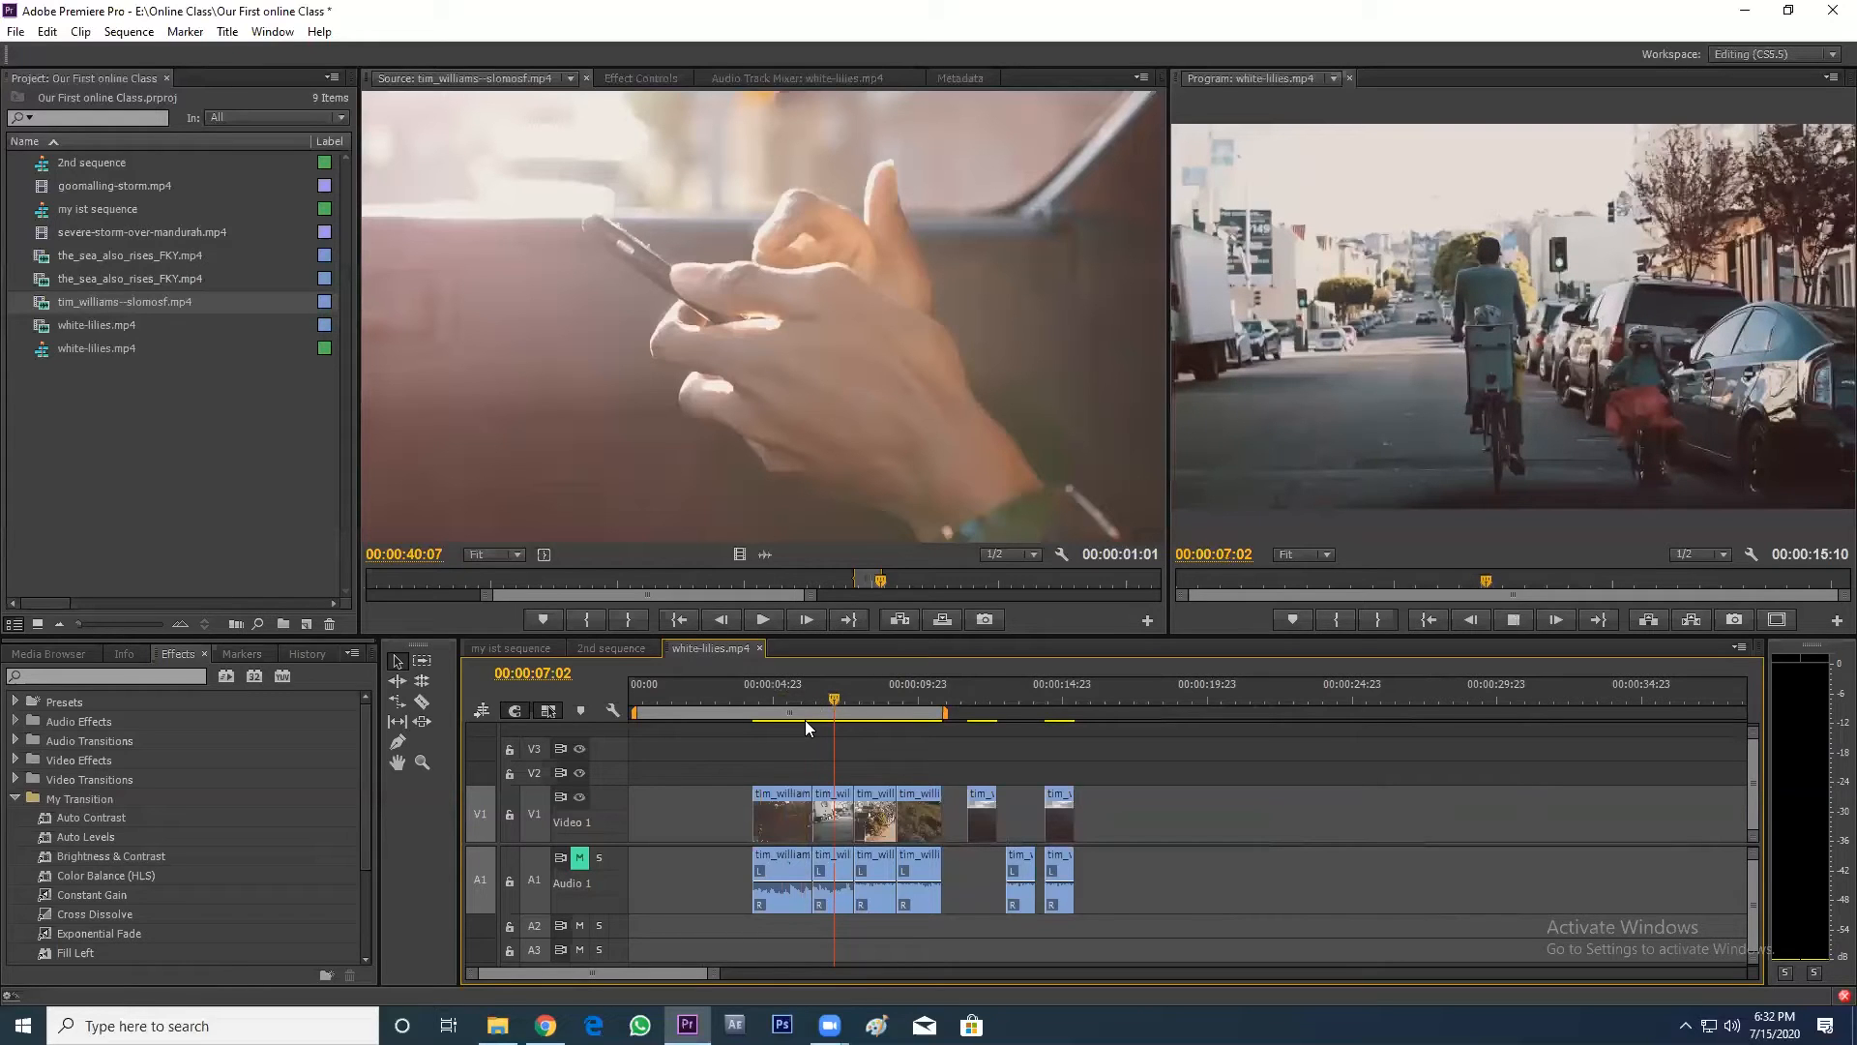
{"action": "key", "text": "space"}
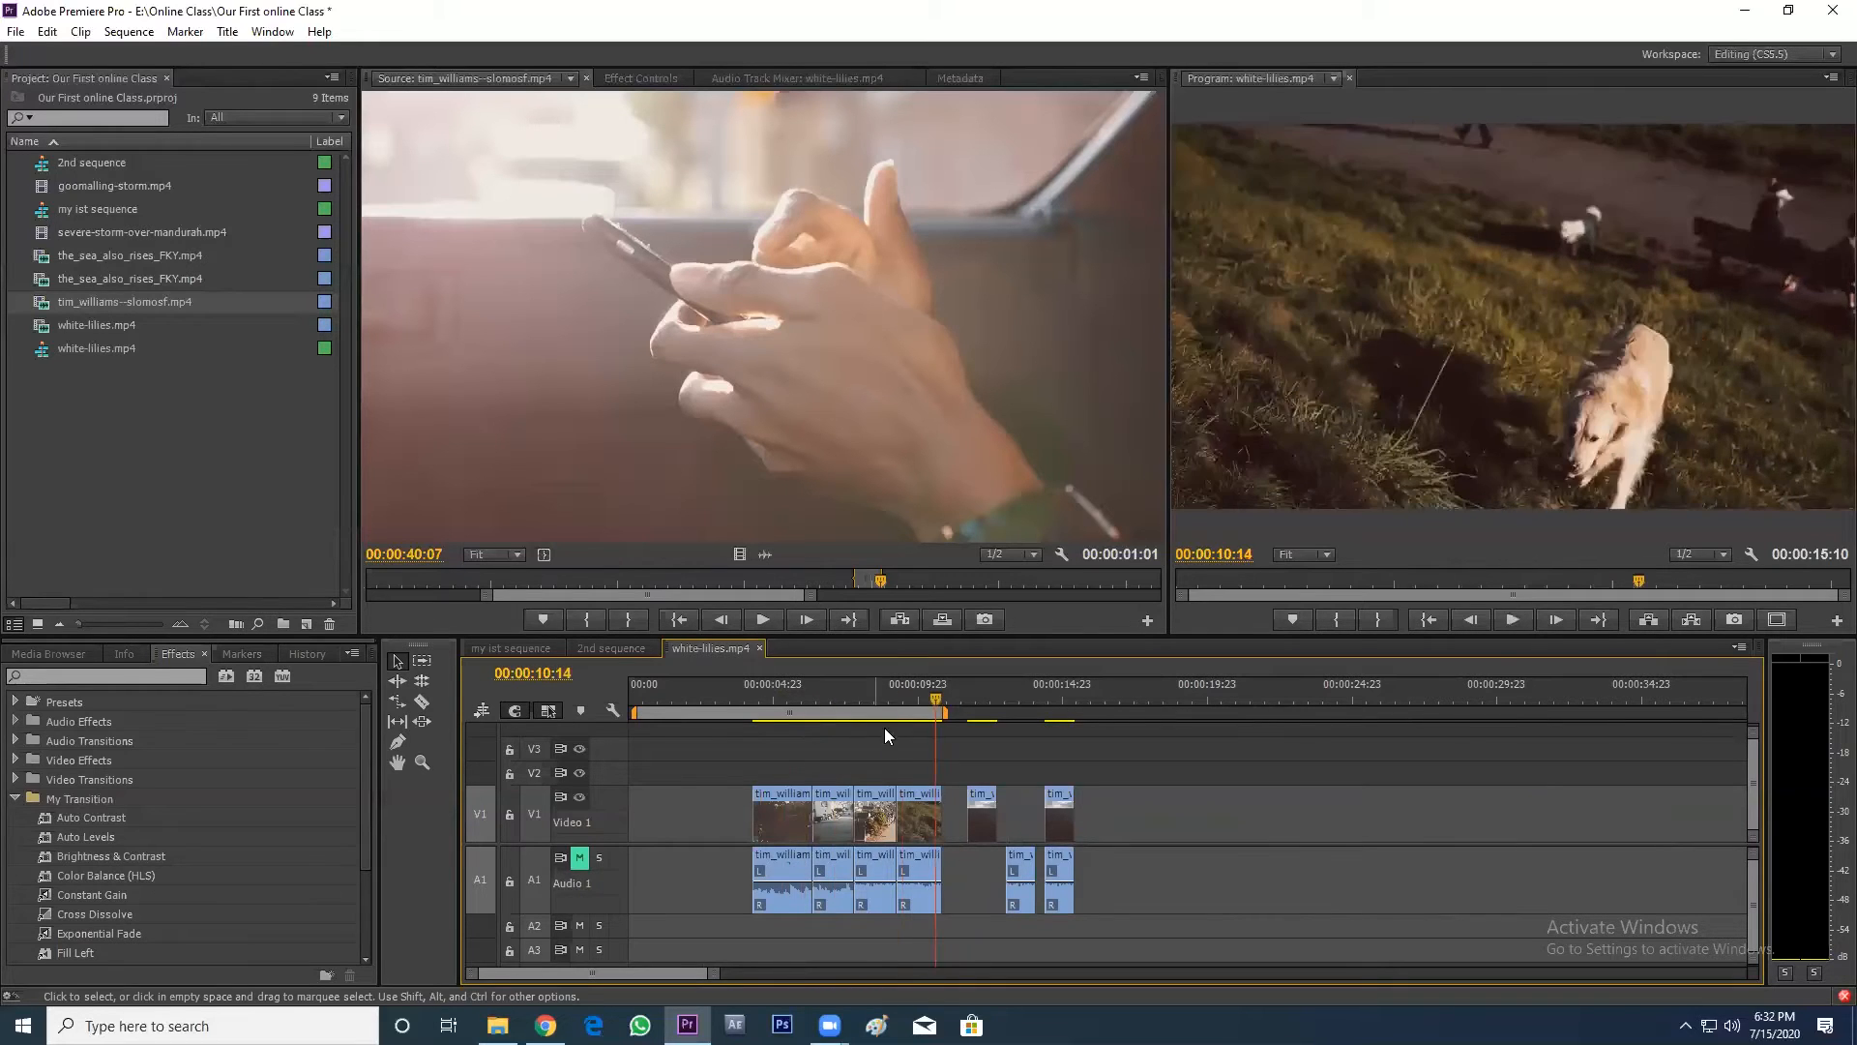
{"action": "left_click", "coordinate": [805, 699]}
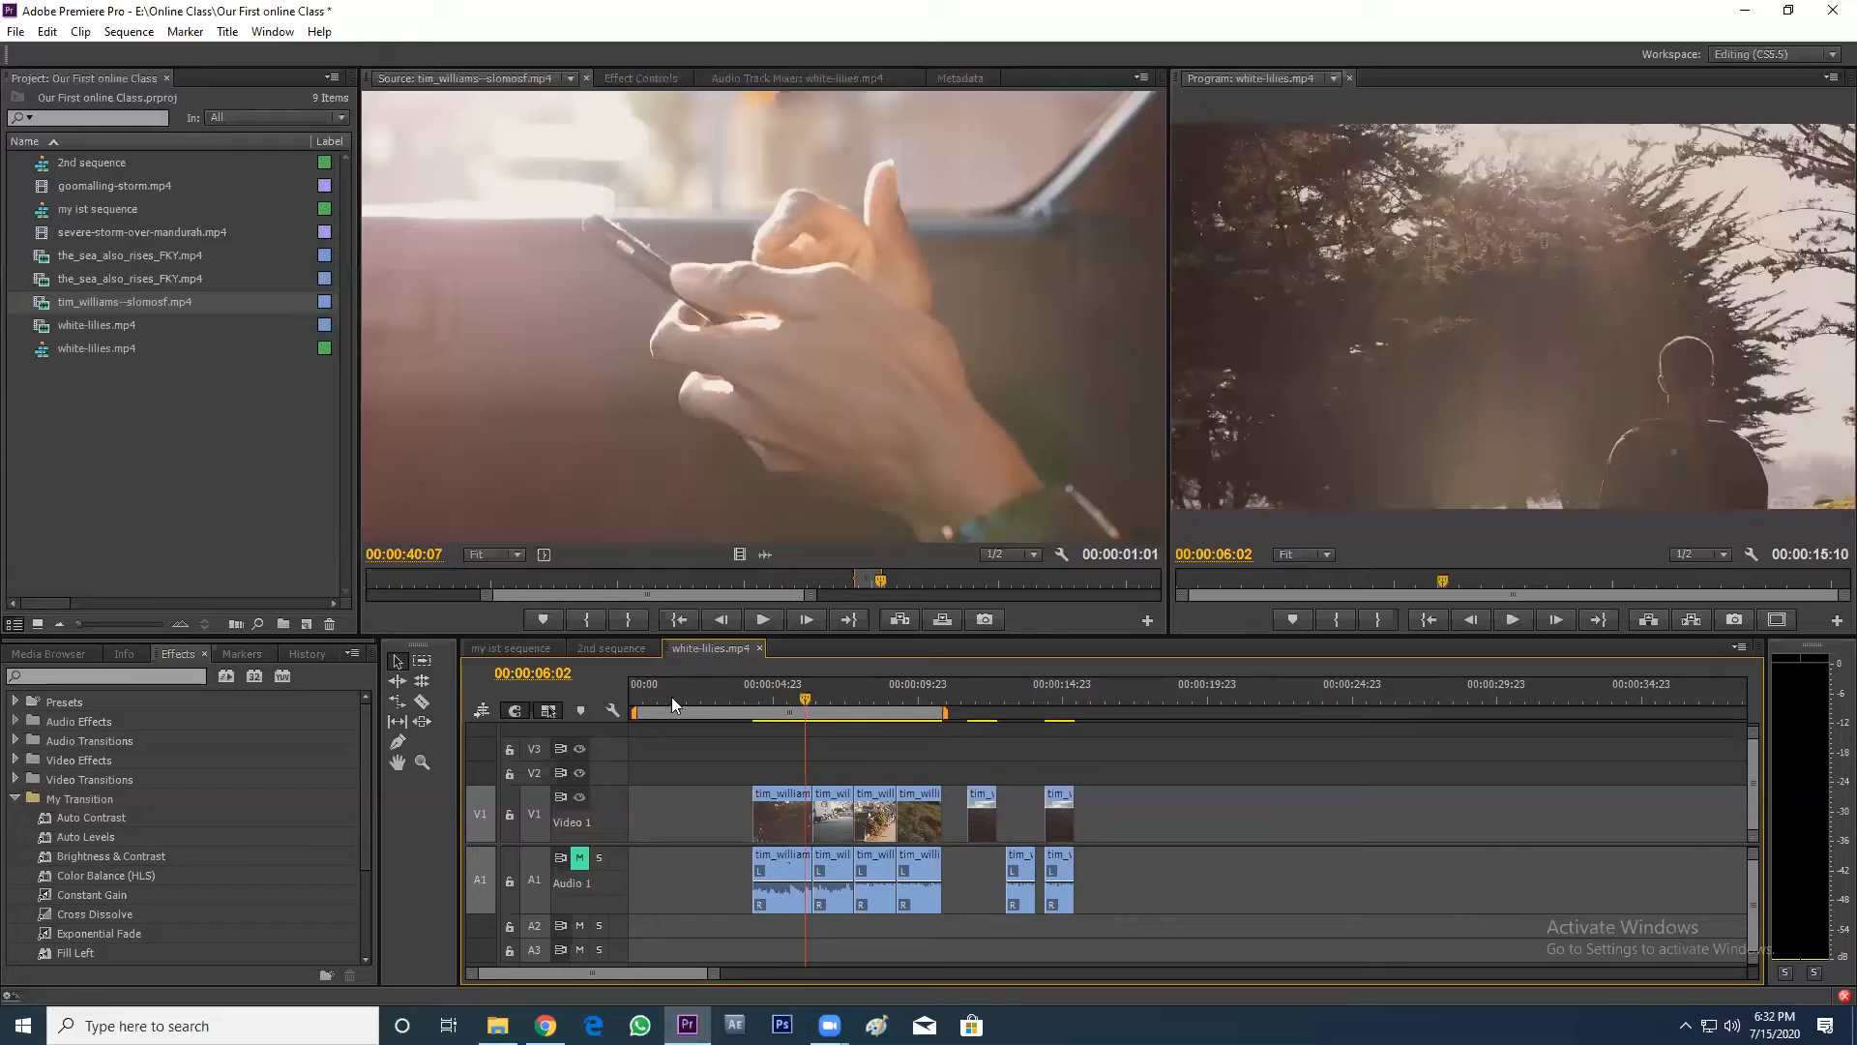
- Ripple-delete the empty gap before the first clip so the clips start at the beginning of the sequence
{"action": "left_click", "coordinate": [714, 697]}
{"action": "right_click", "coordinate": [667, 809]}
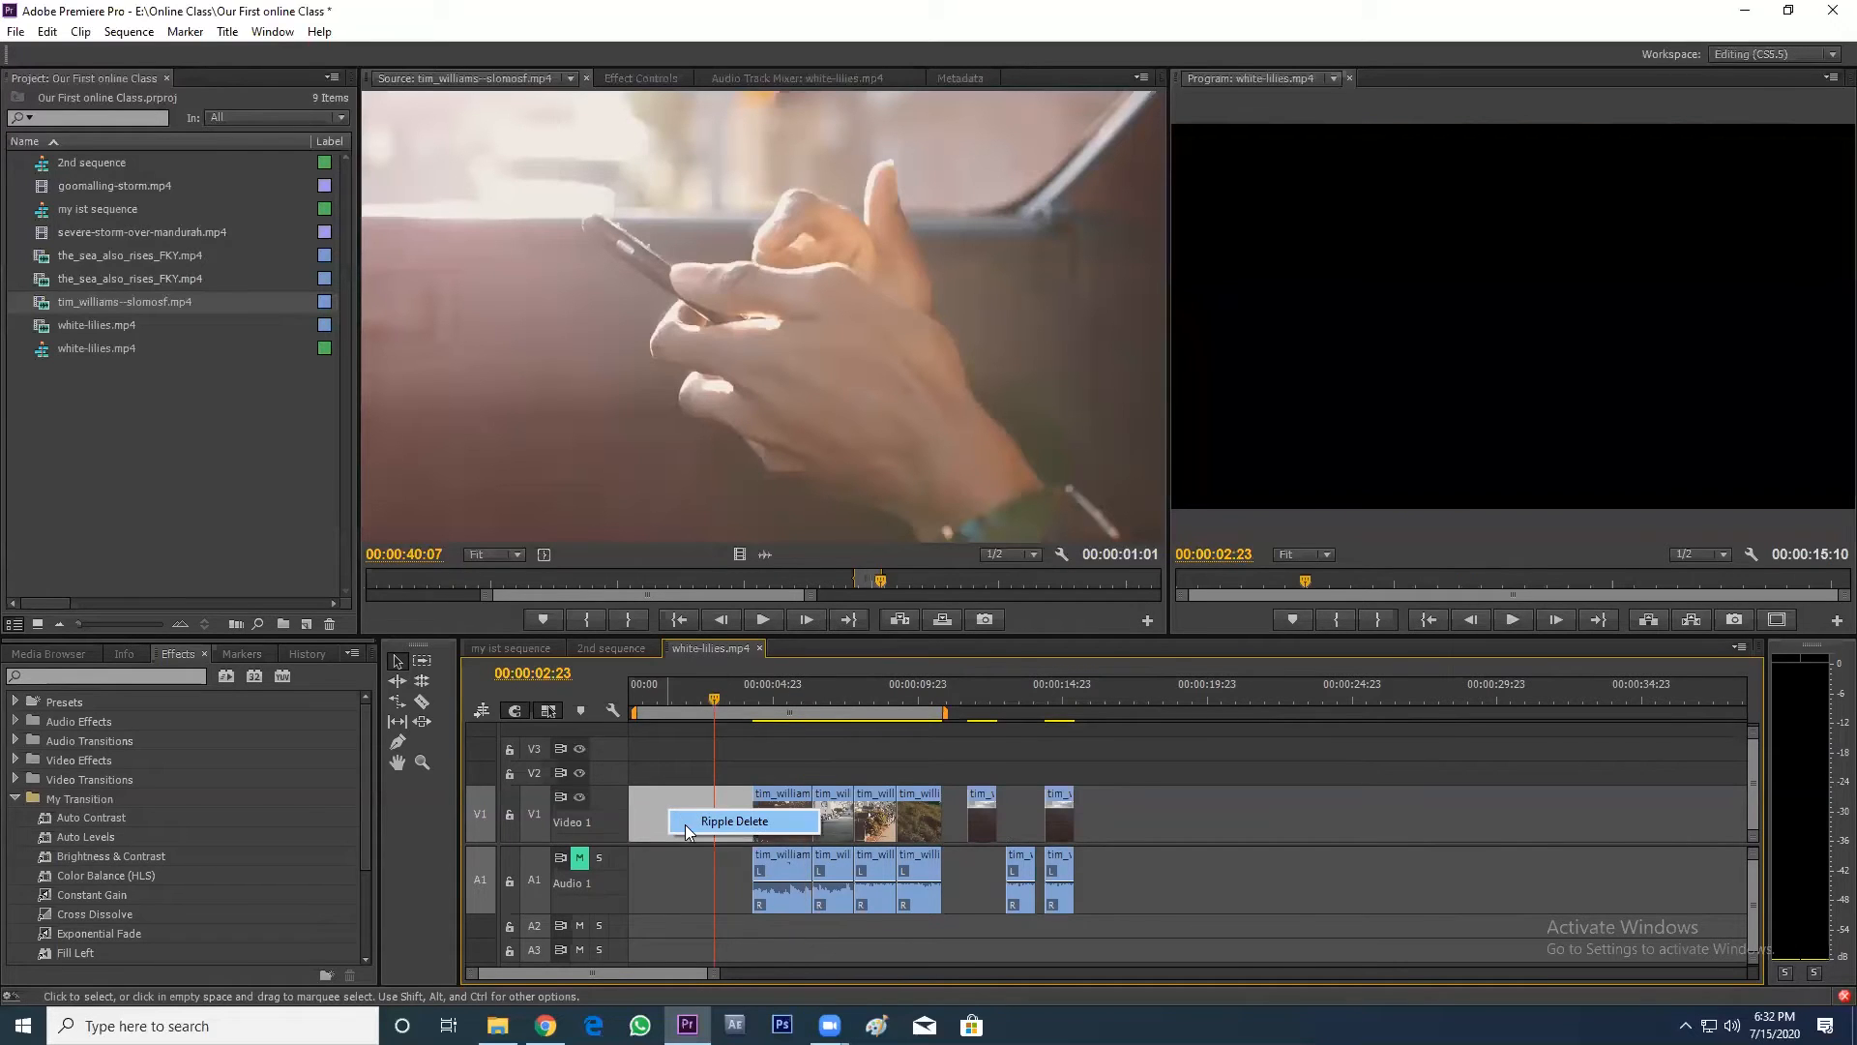
{"action": "left_click", "coordinate": [699, 822]}
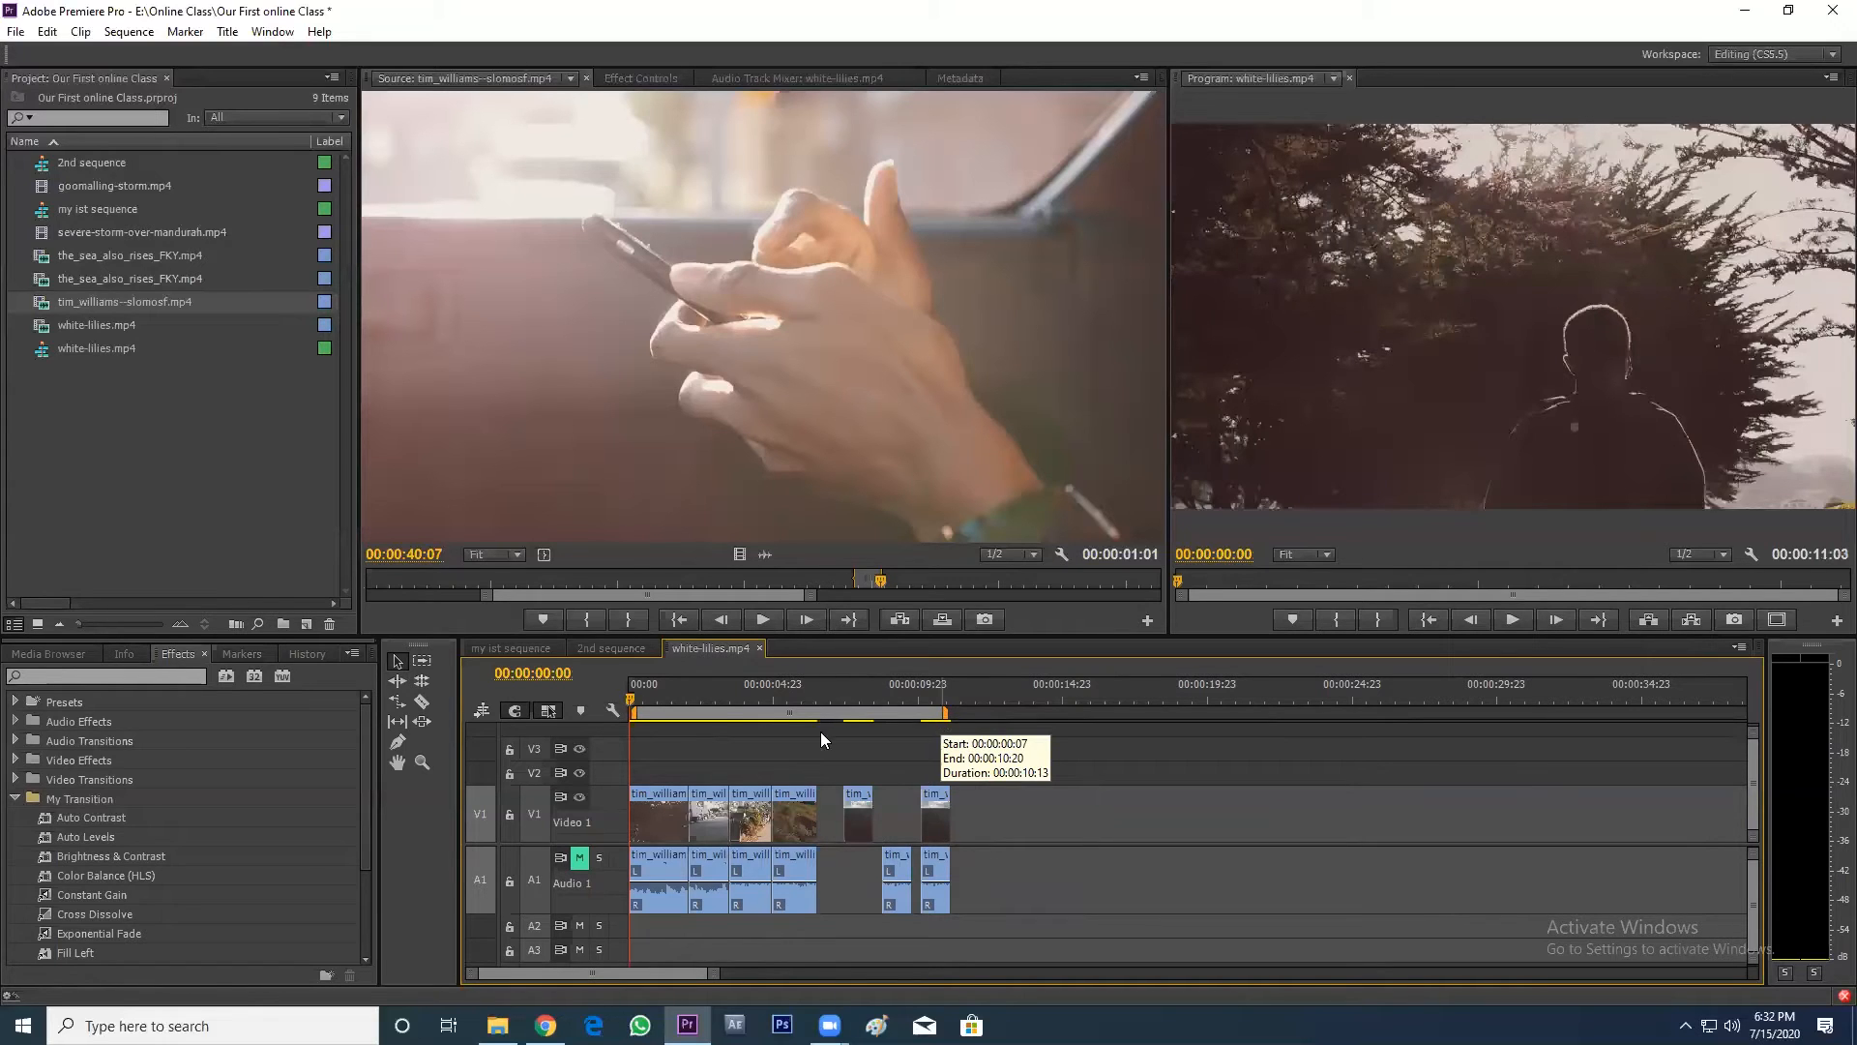
- Set the work area from the sequence start to the fourth clip's end, and place the playhead at 00:00:00:12
{"action": "left_click_drag", "start_coordinate": [944, 712], "coordinate": [820, 731]}
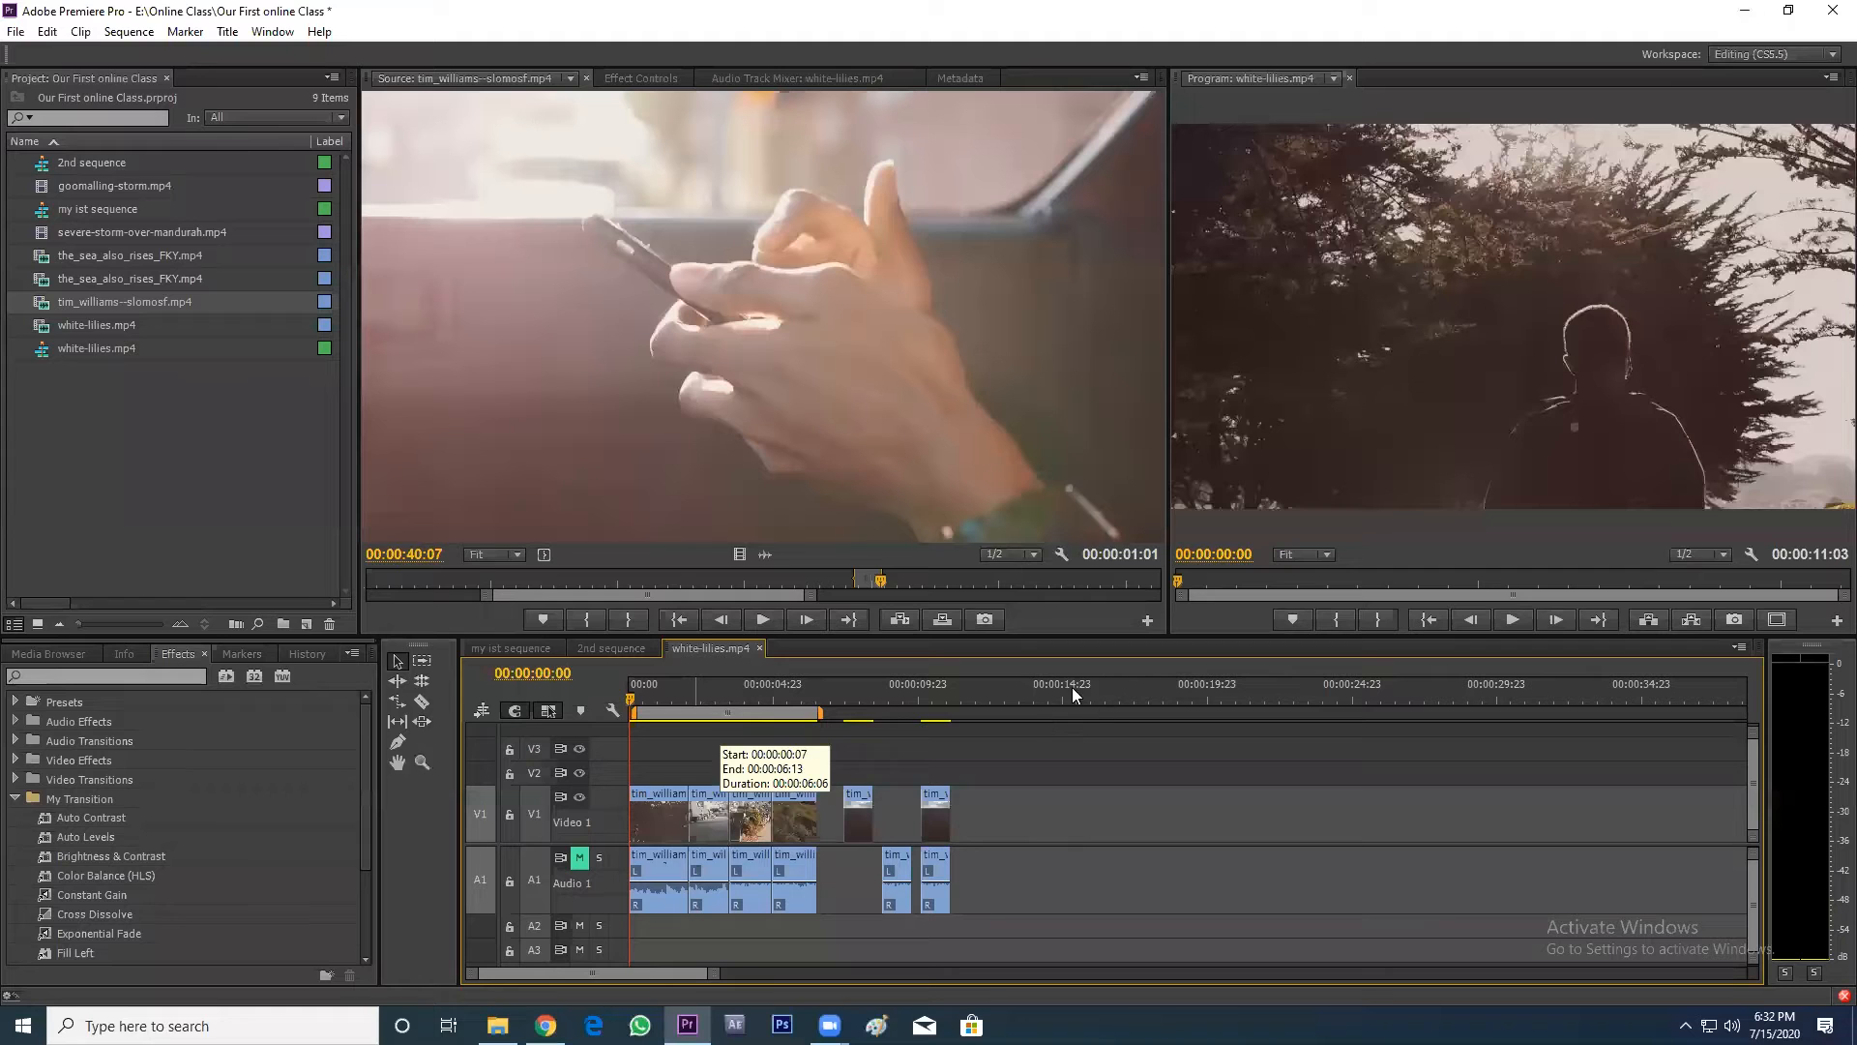
{"action": "key", "text": "="}
{"action": "left_click", "coordinate": [1239, 695]}
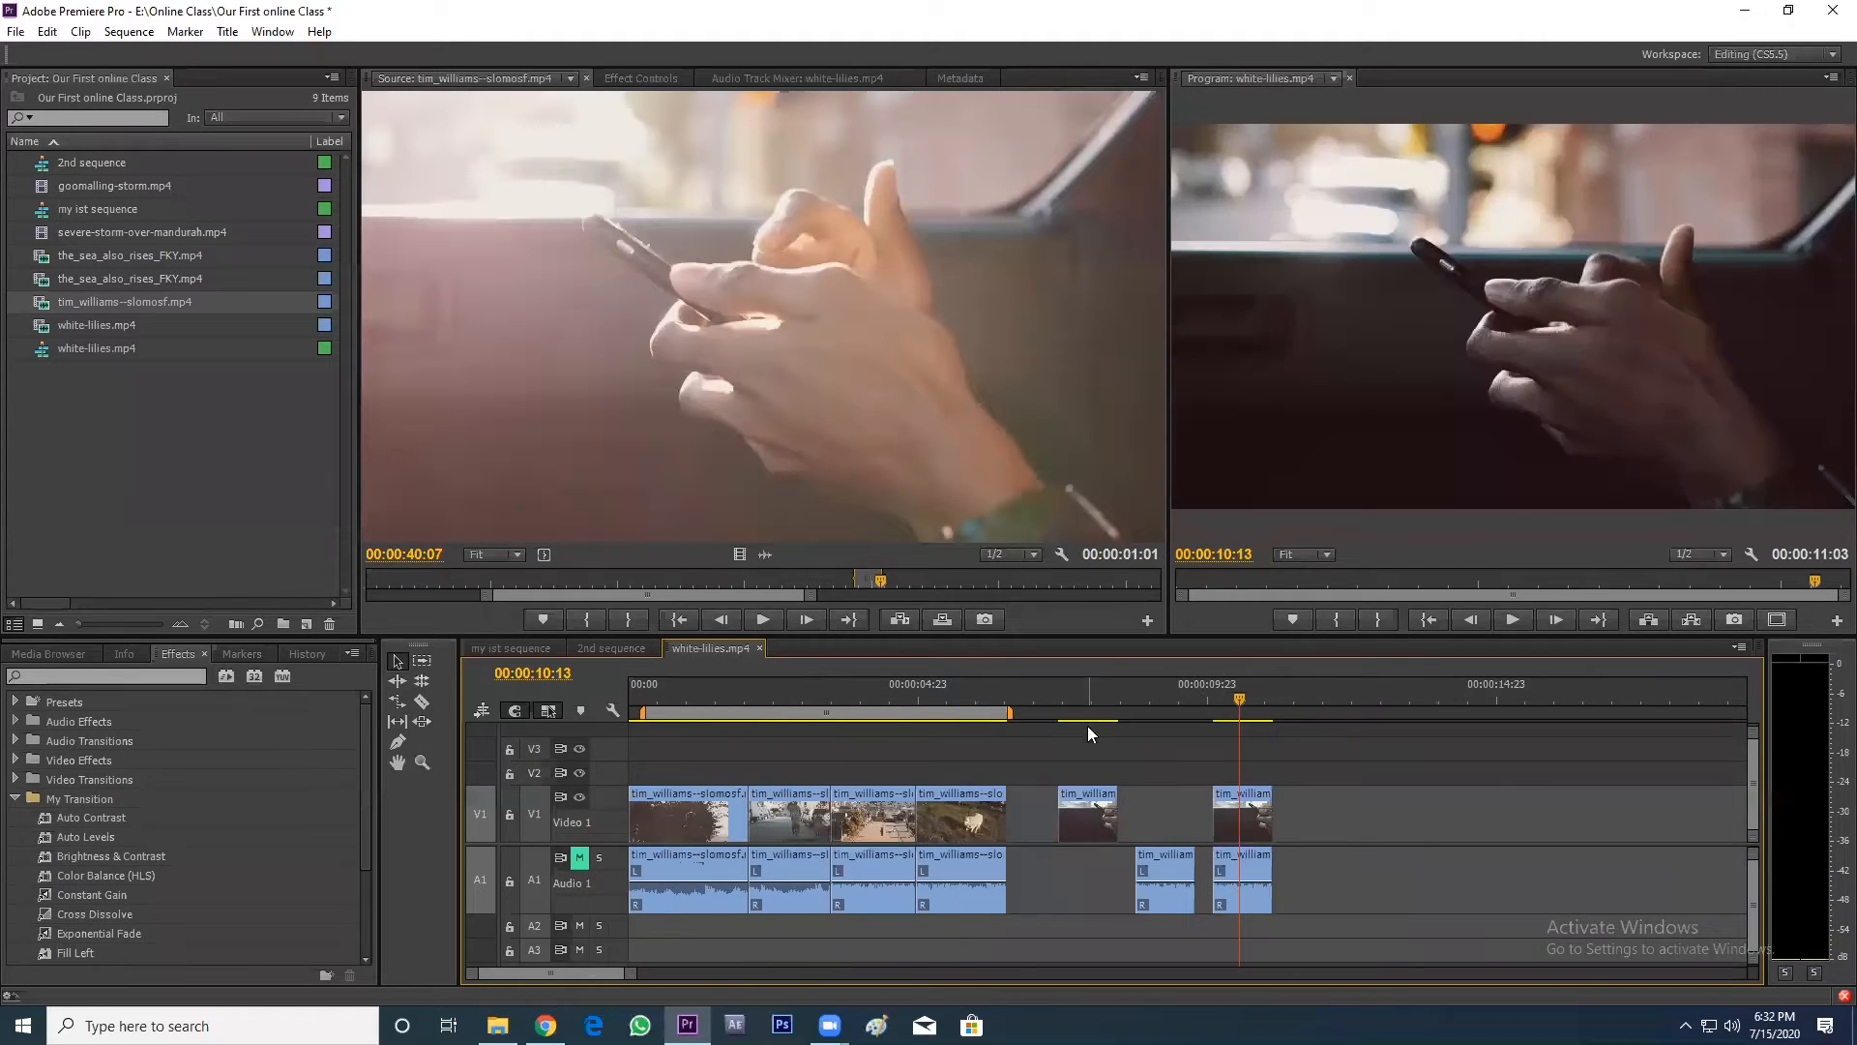
{"action": "left_click_drag", "start_coordinate": [643, 714], "coordinate": [629, 714]}
{"action": "left_click", "coordinate": [656, 698]}
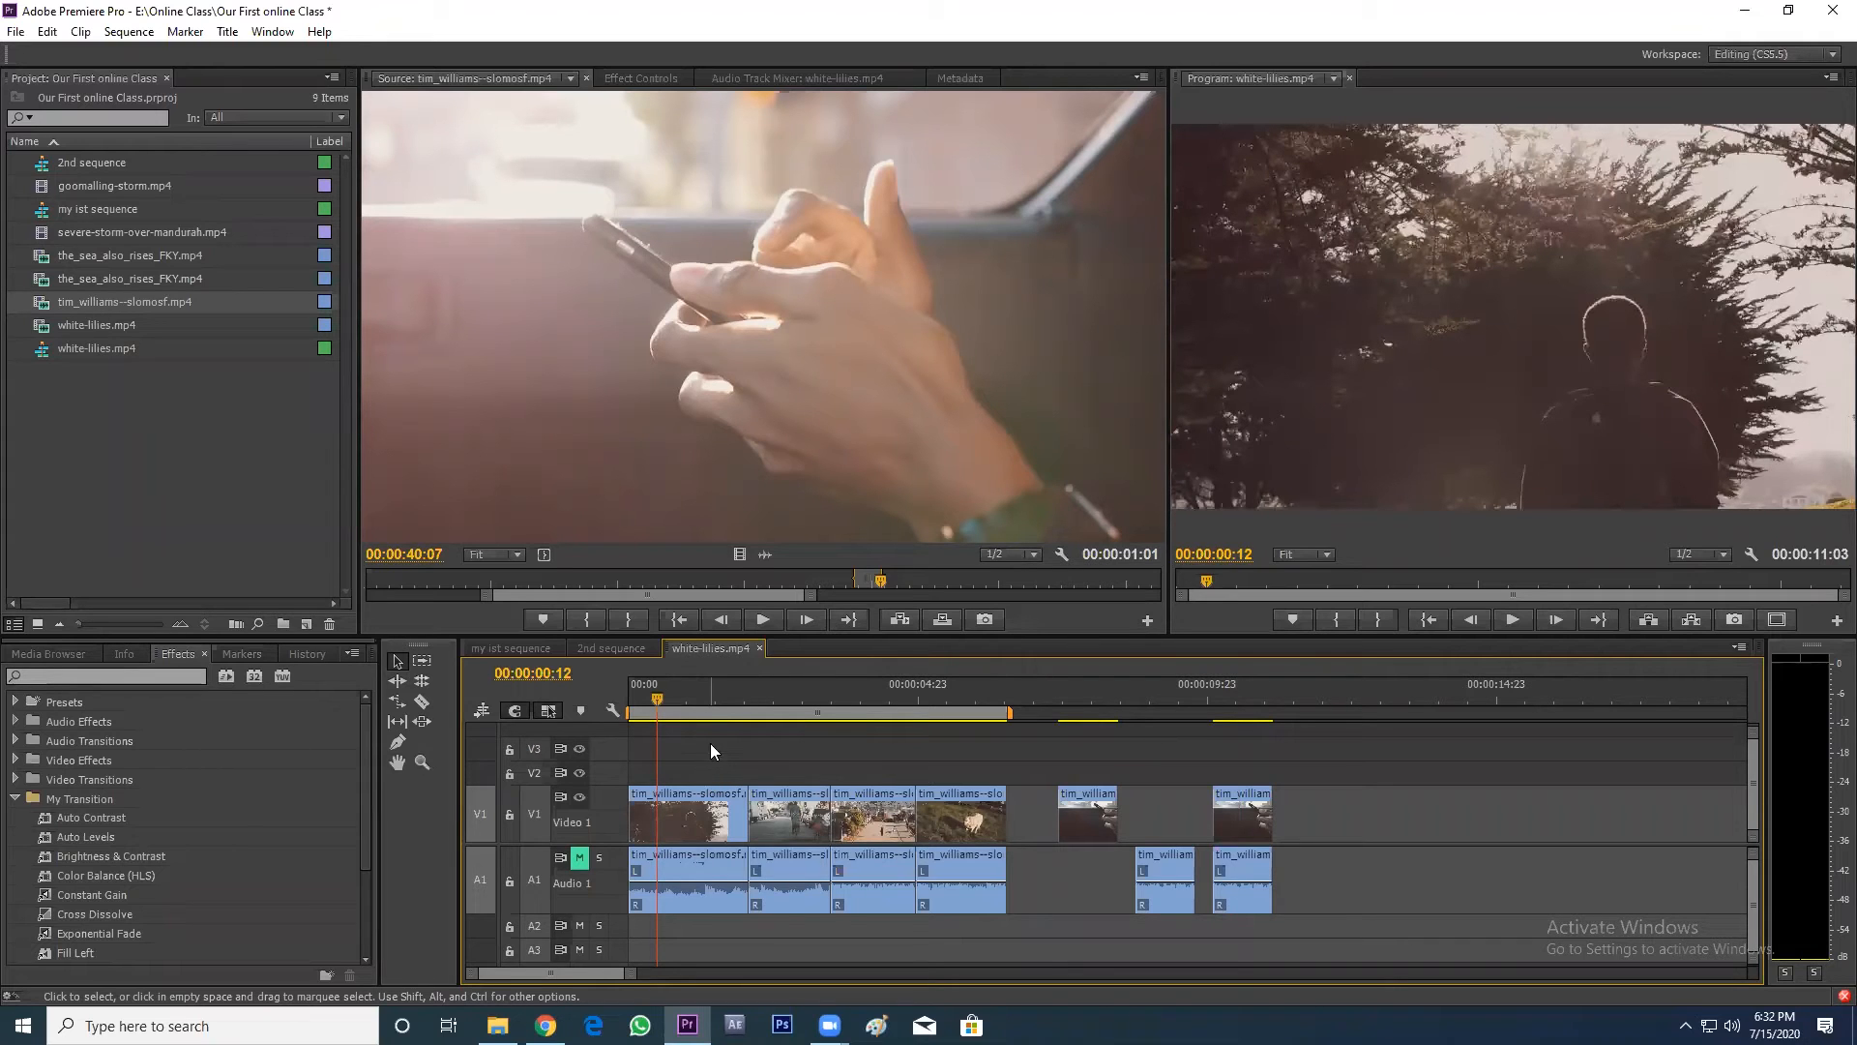
- Select the first clip on Video 1 and look up its properties in the clip information
{"action": "left_click", "coordinate": [704, 806]}
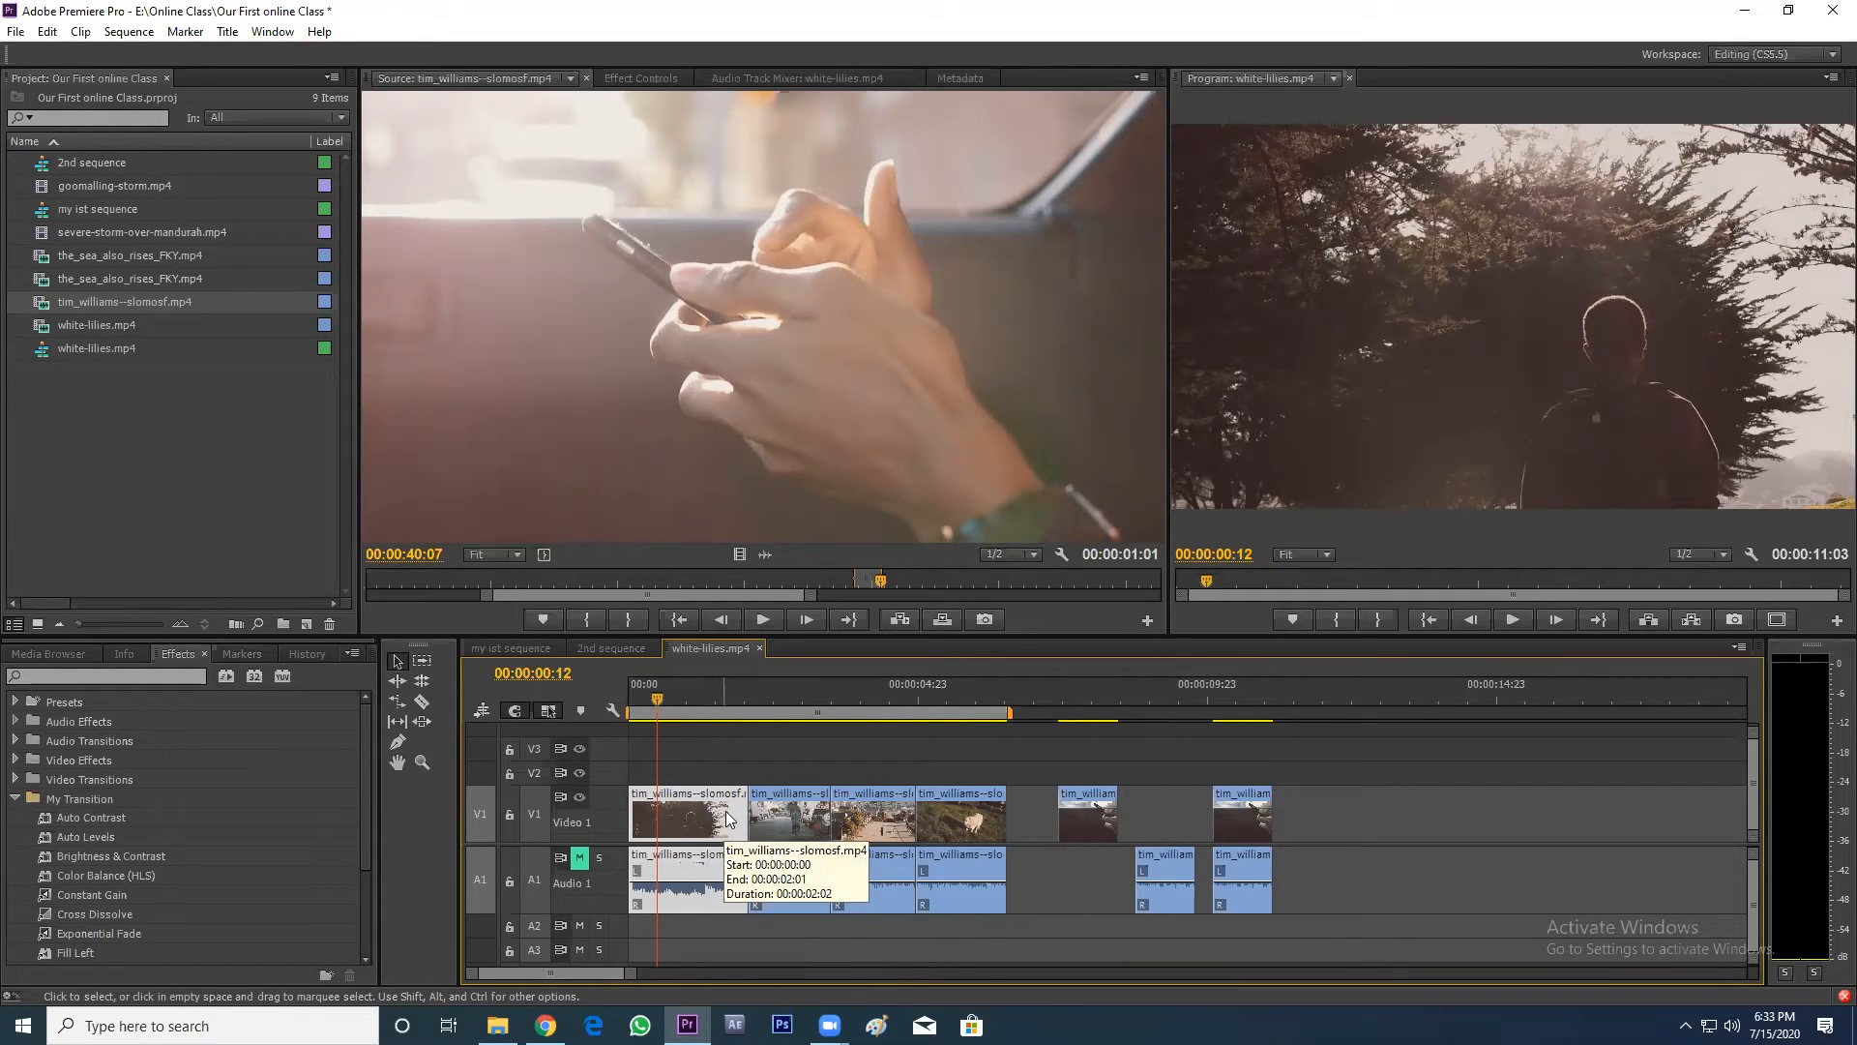
{"action": "left_click", "coordinate": [123, 655]}
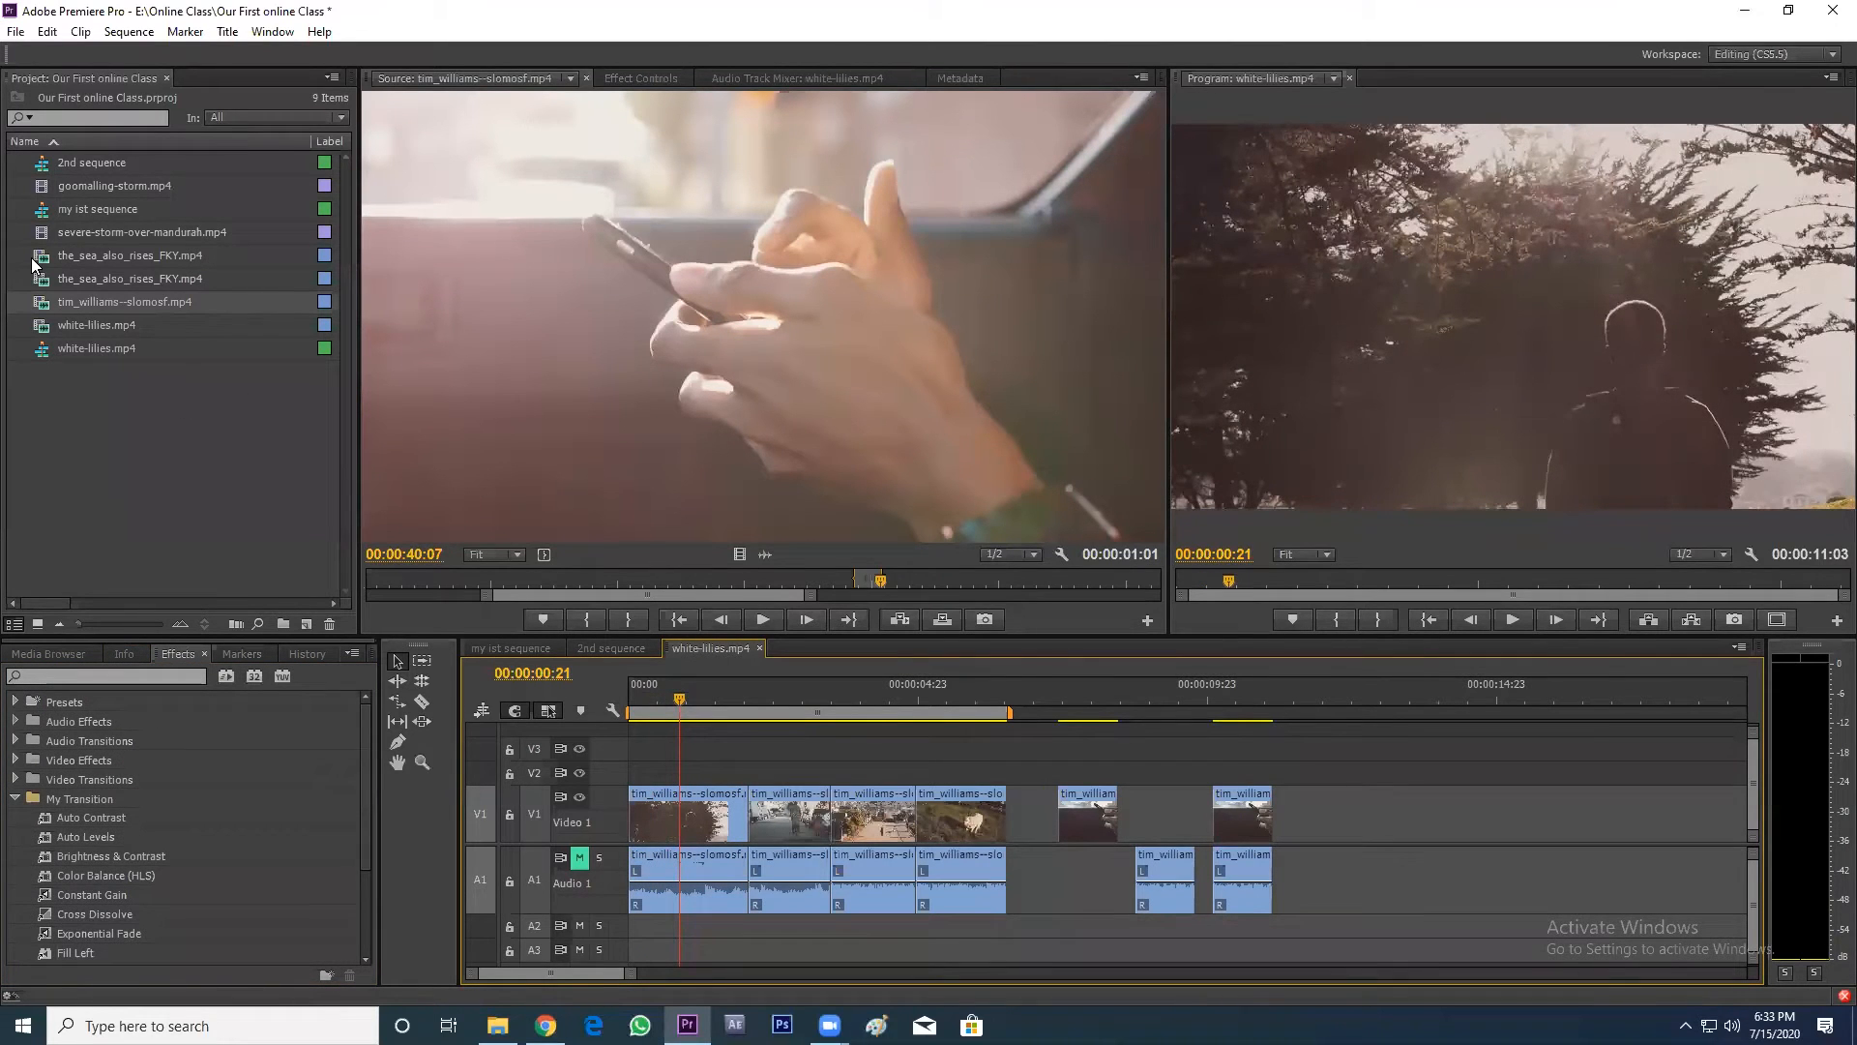
- Preview the first the_sea_also_rises_FKY.mp4 up to 00:00:54:17 in the source monitor and open goomalling-storm.mp4
{"action": "double_click", "coordinate": [40, 261]}
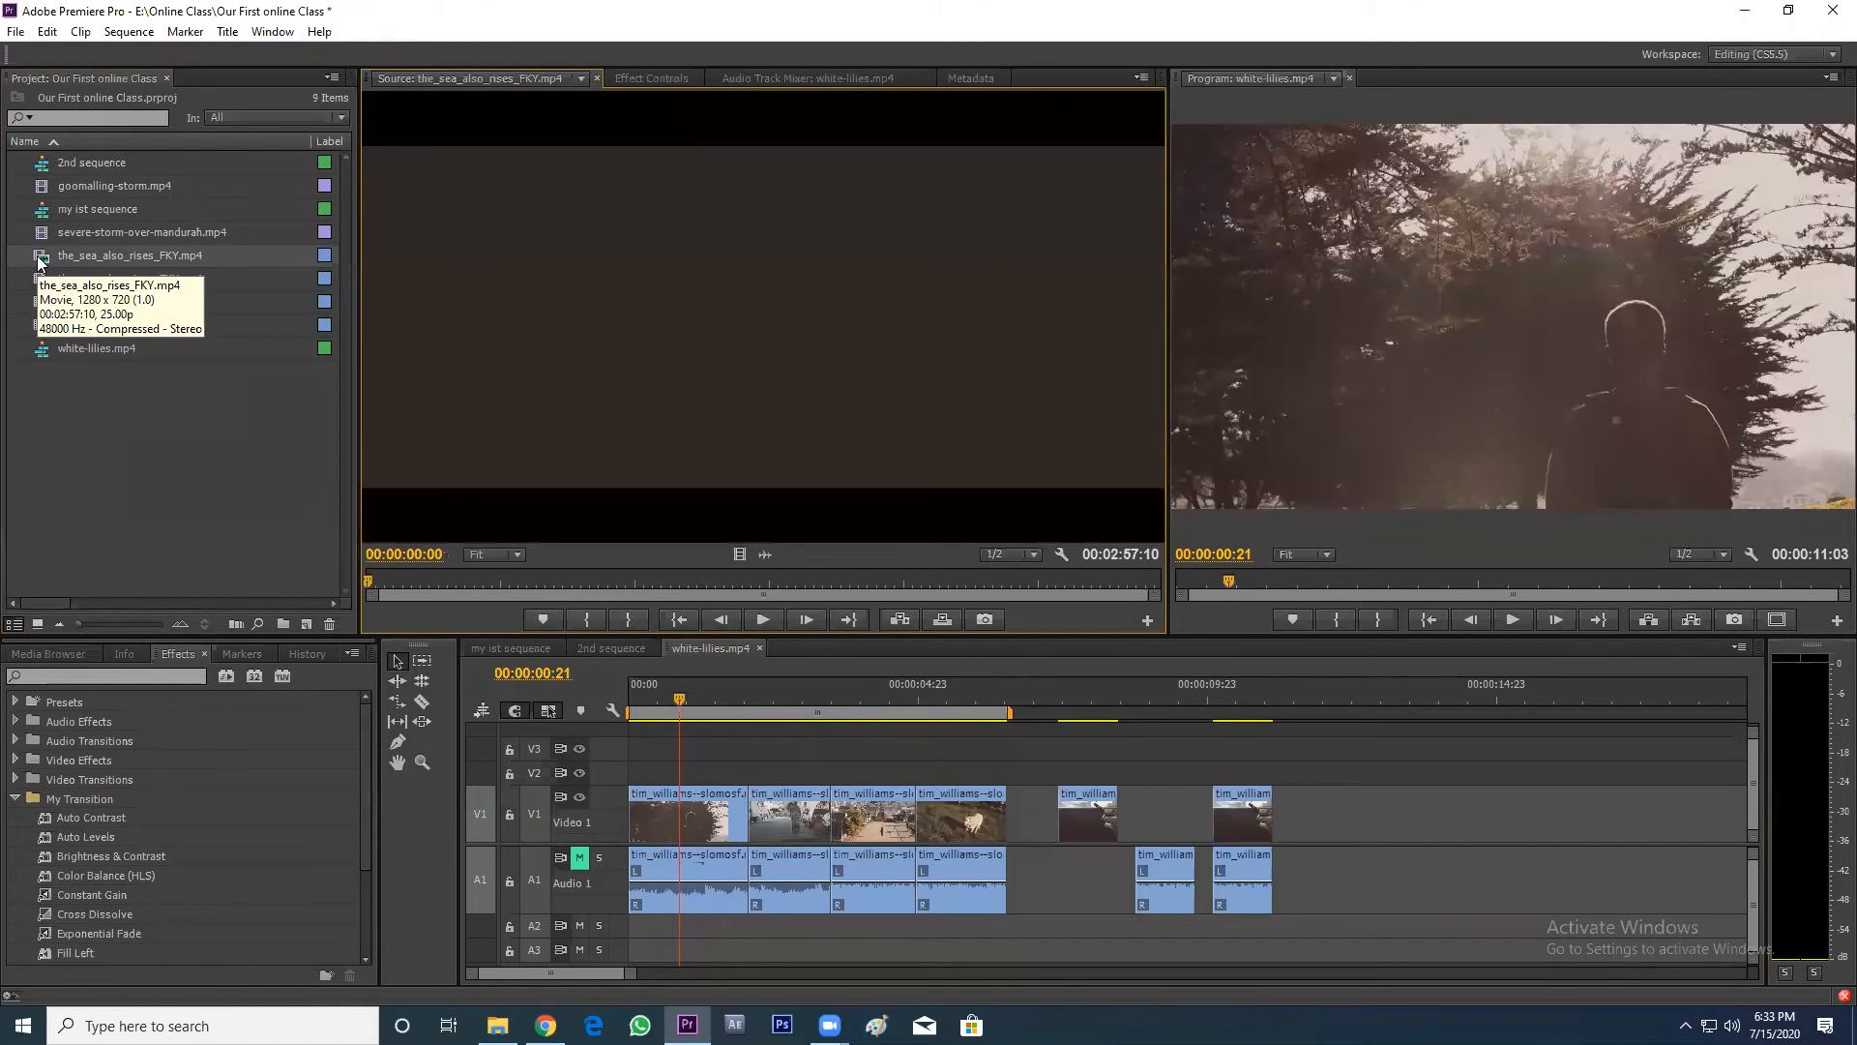
{"action": "key", "text": "space"}
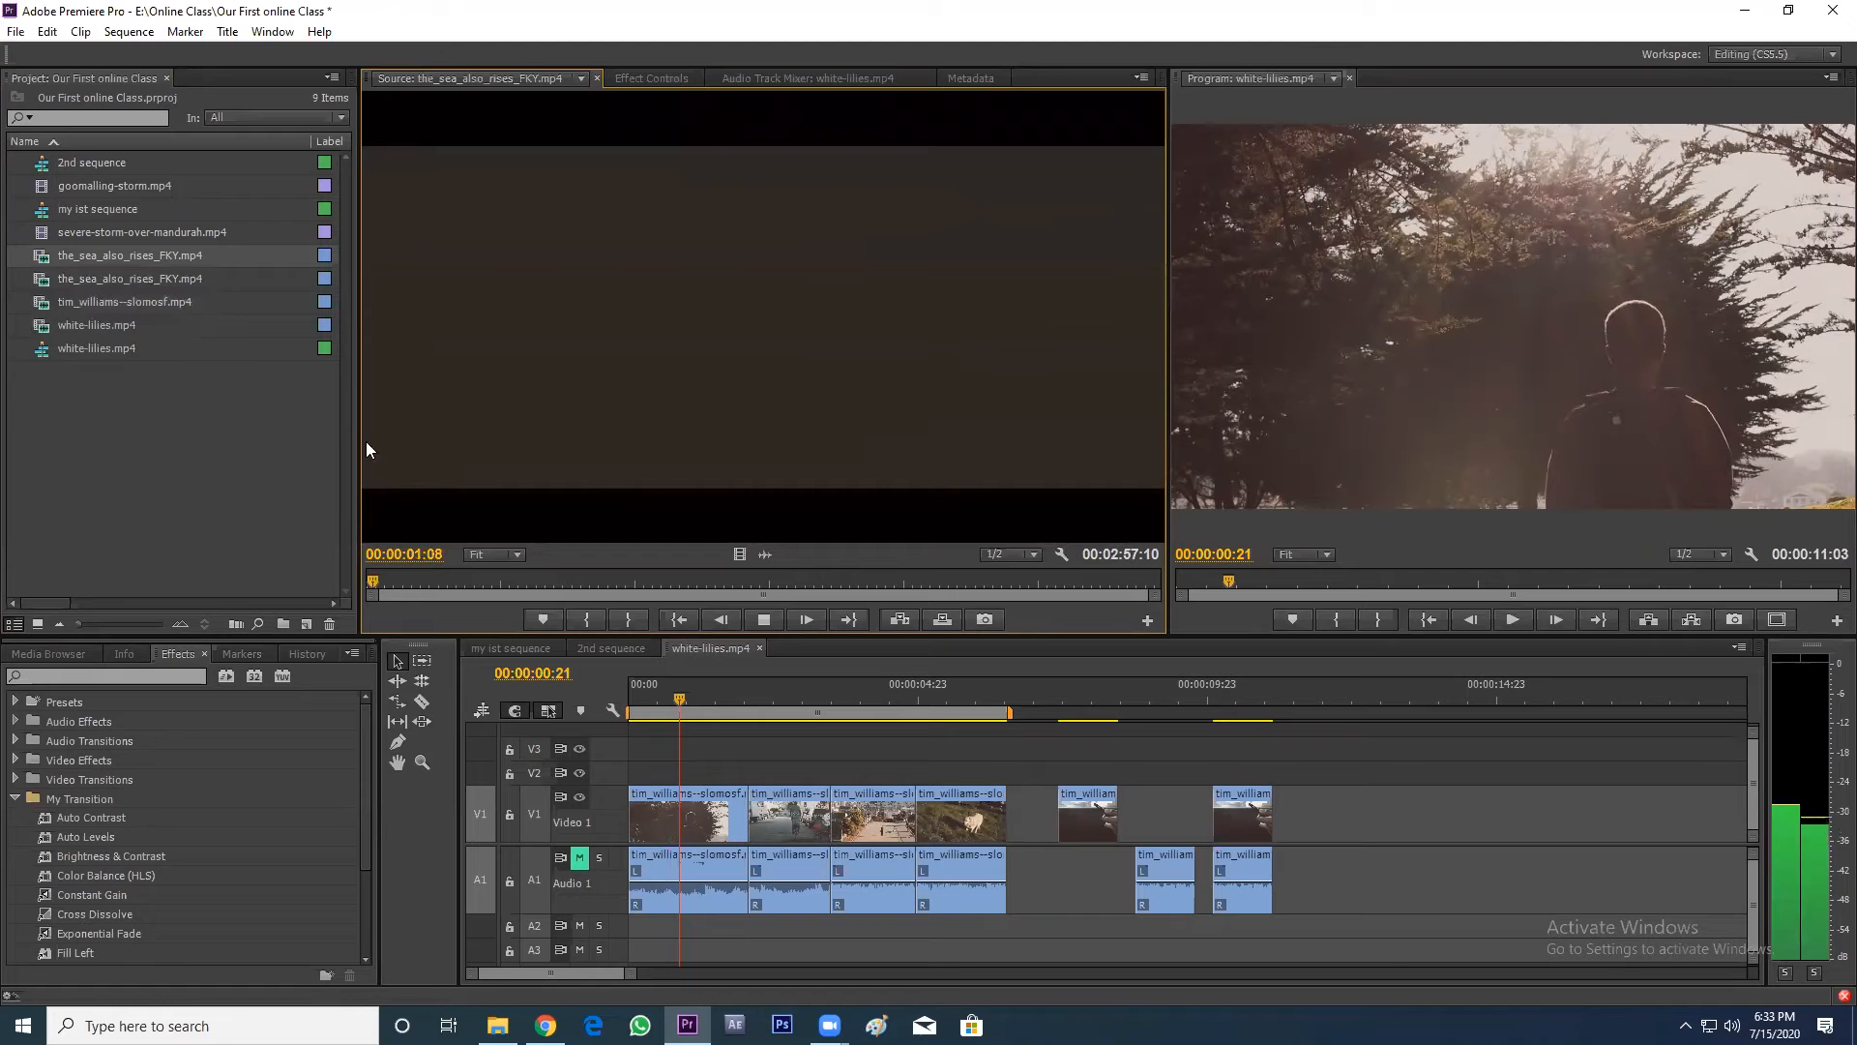
{"action": "key", "text": "space"}
{"action": "left_click_drag", "start_coordinate": [383, 578], "coordinate": [615, 581]}
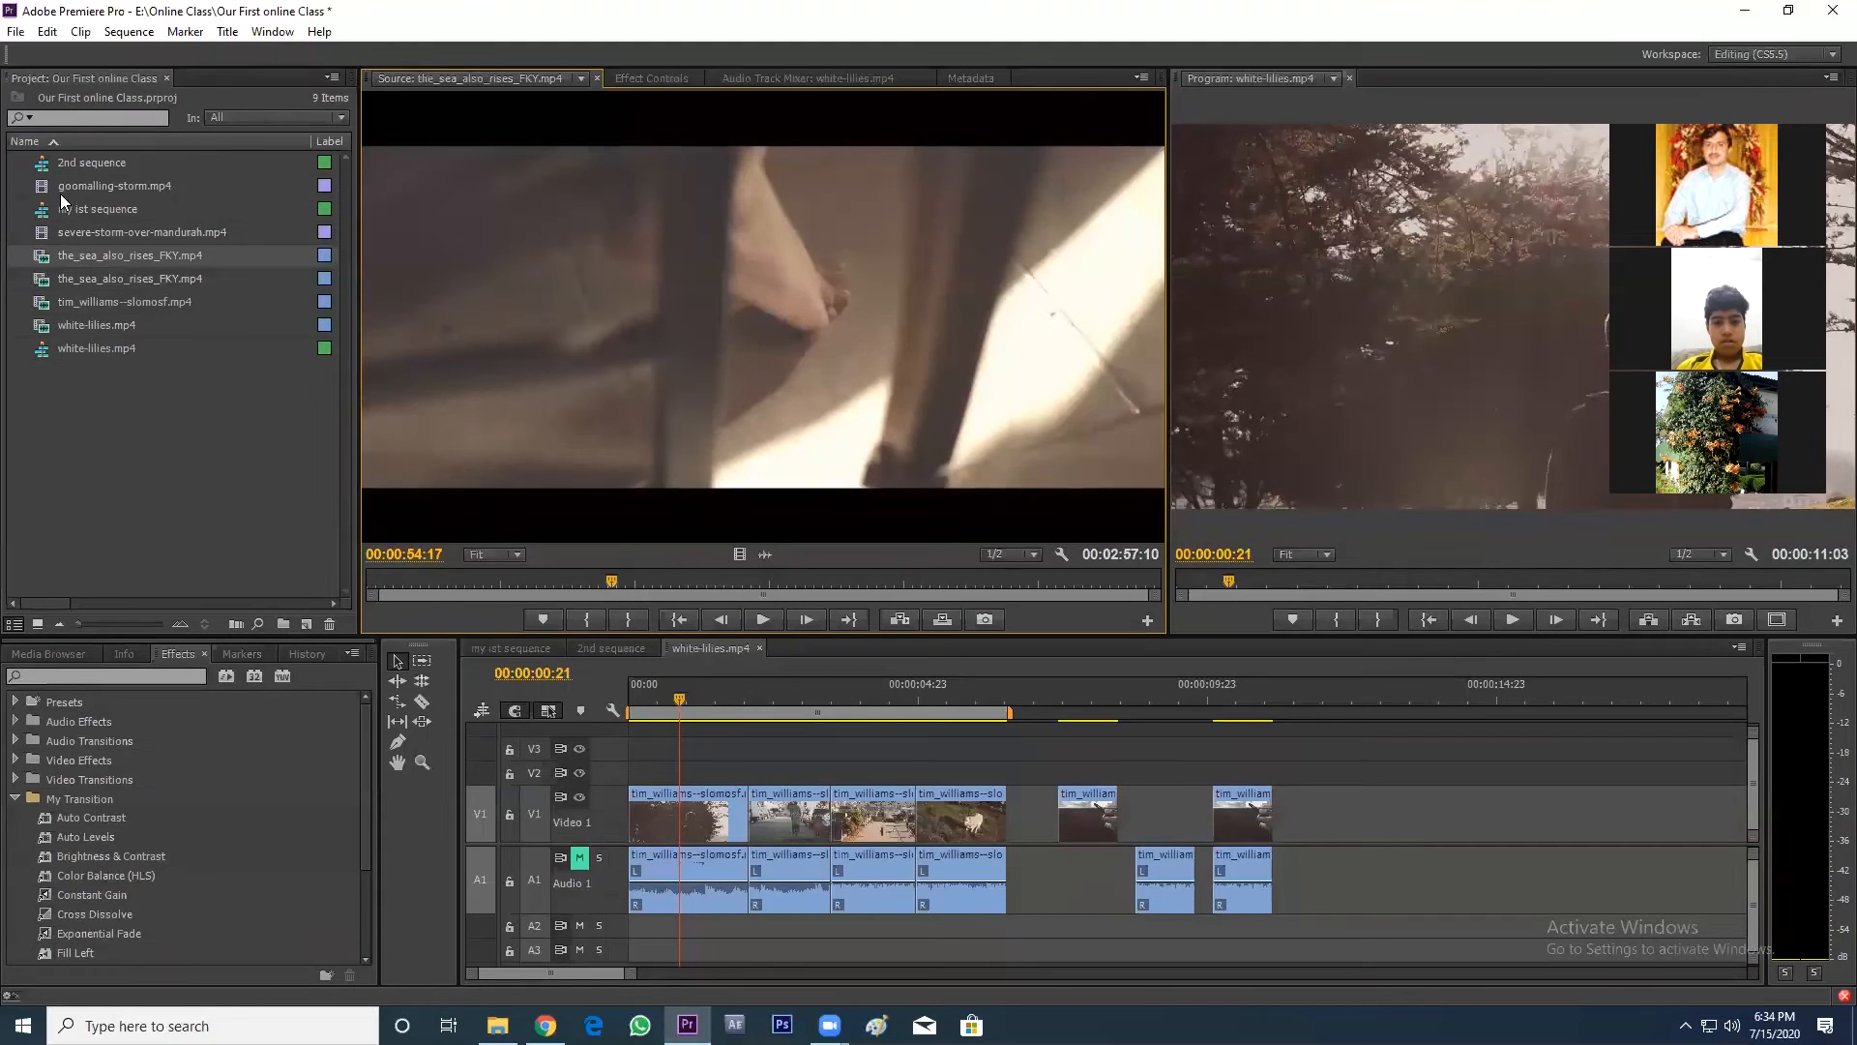
{"action": "double_click", "coordinate": [44, 186]}
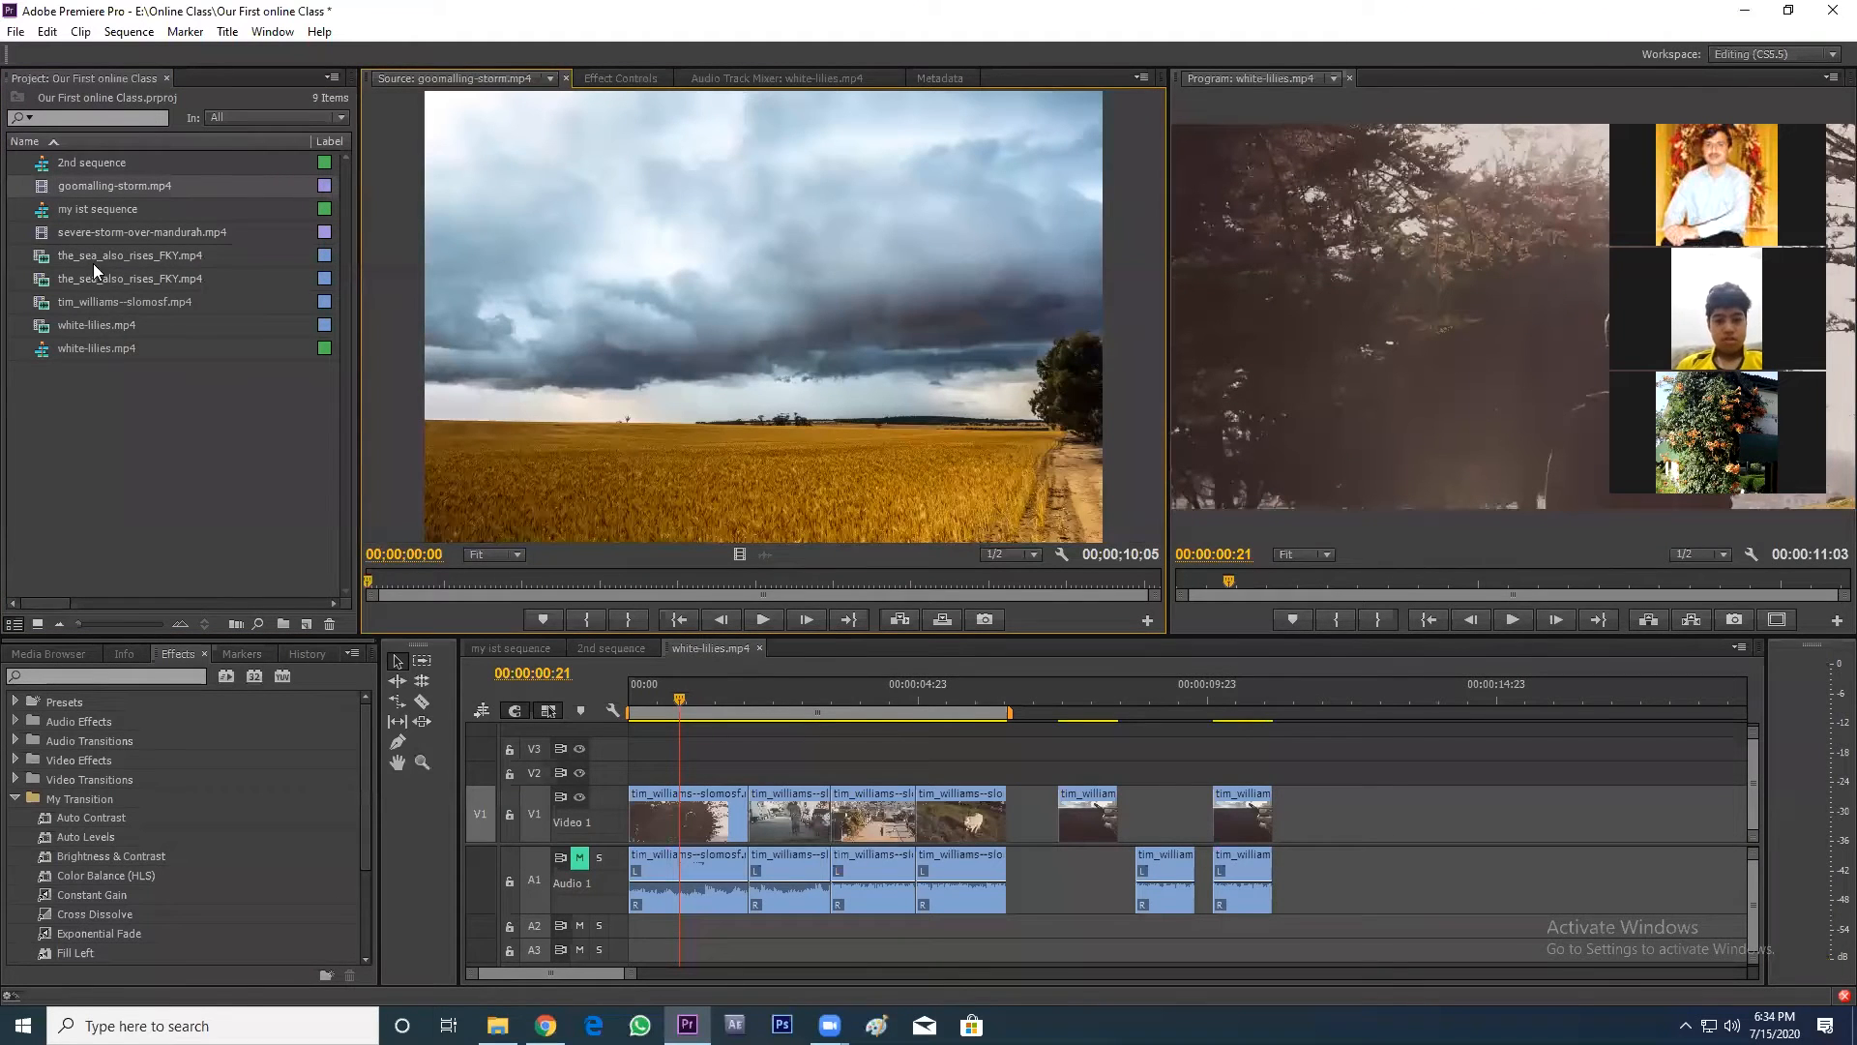
- Open white-lilies.mp4 in the source monitor and mark a segment from 00:00:17:08 to 00:00:20:09
{"action": "double_click", "coordinate": [47, 325]}
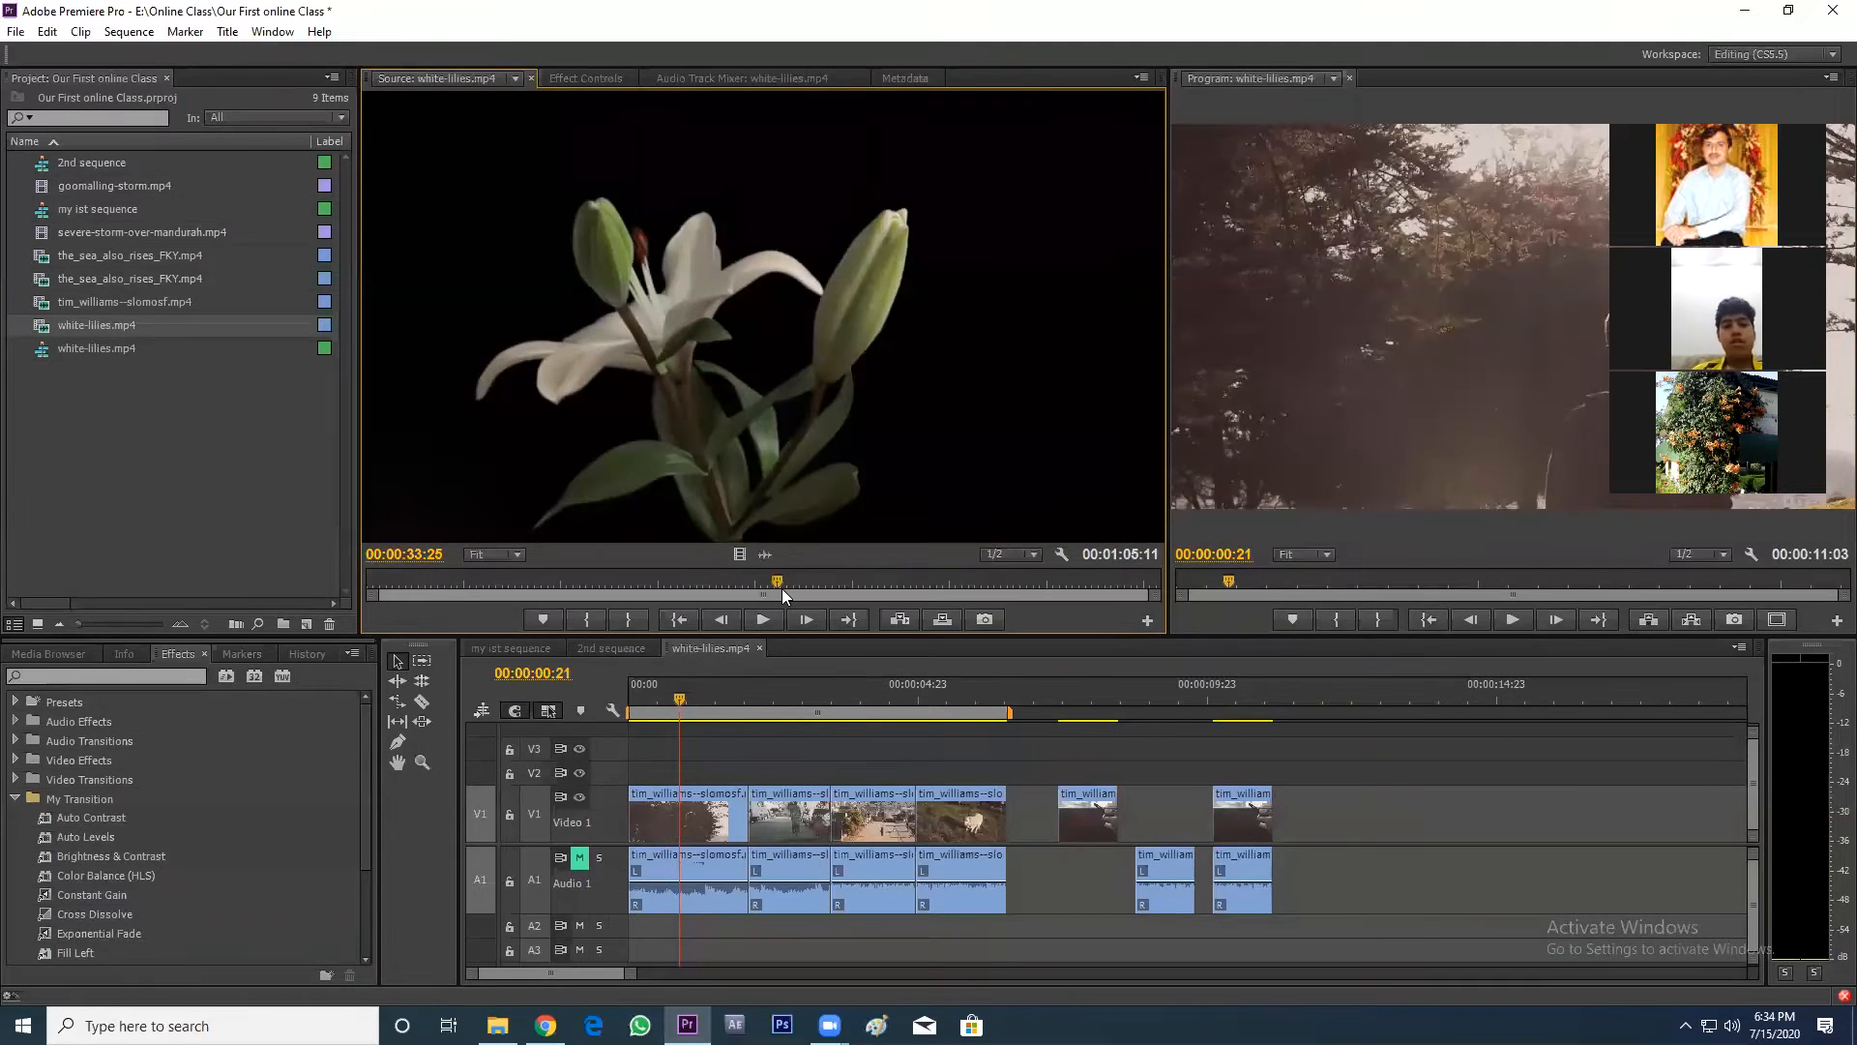
{"action": "left_click_drag", "start_coordinate": [782, 586], "coordinate": [574, 582]}
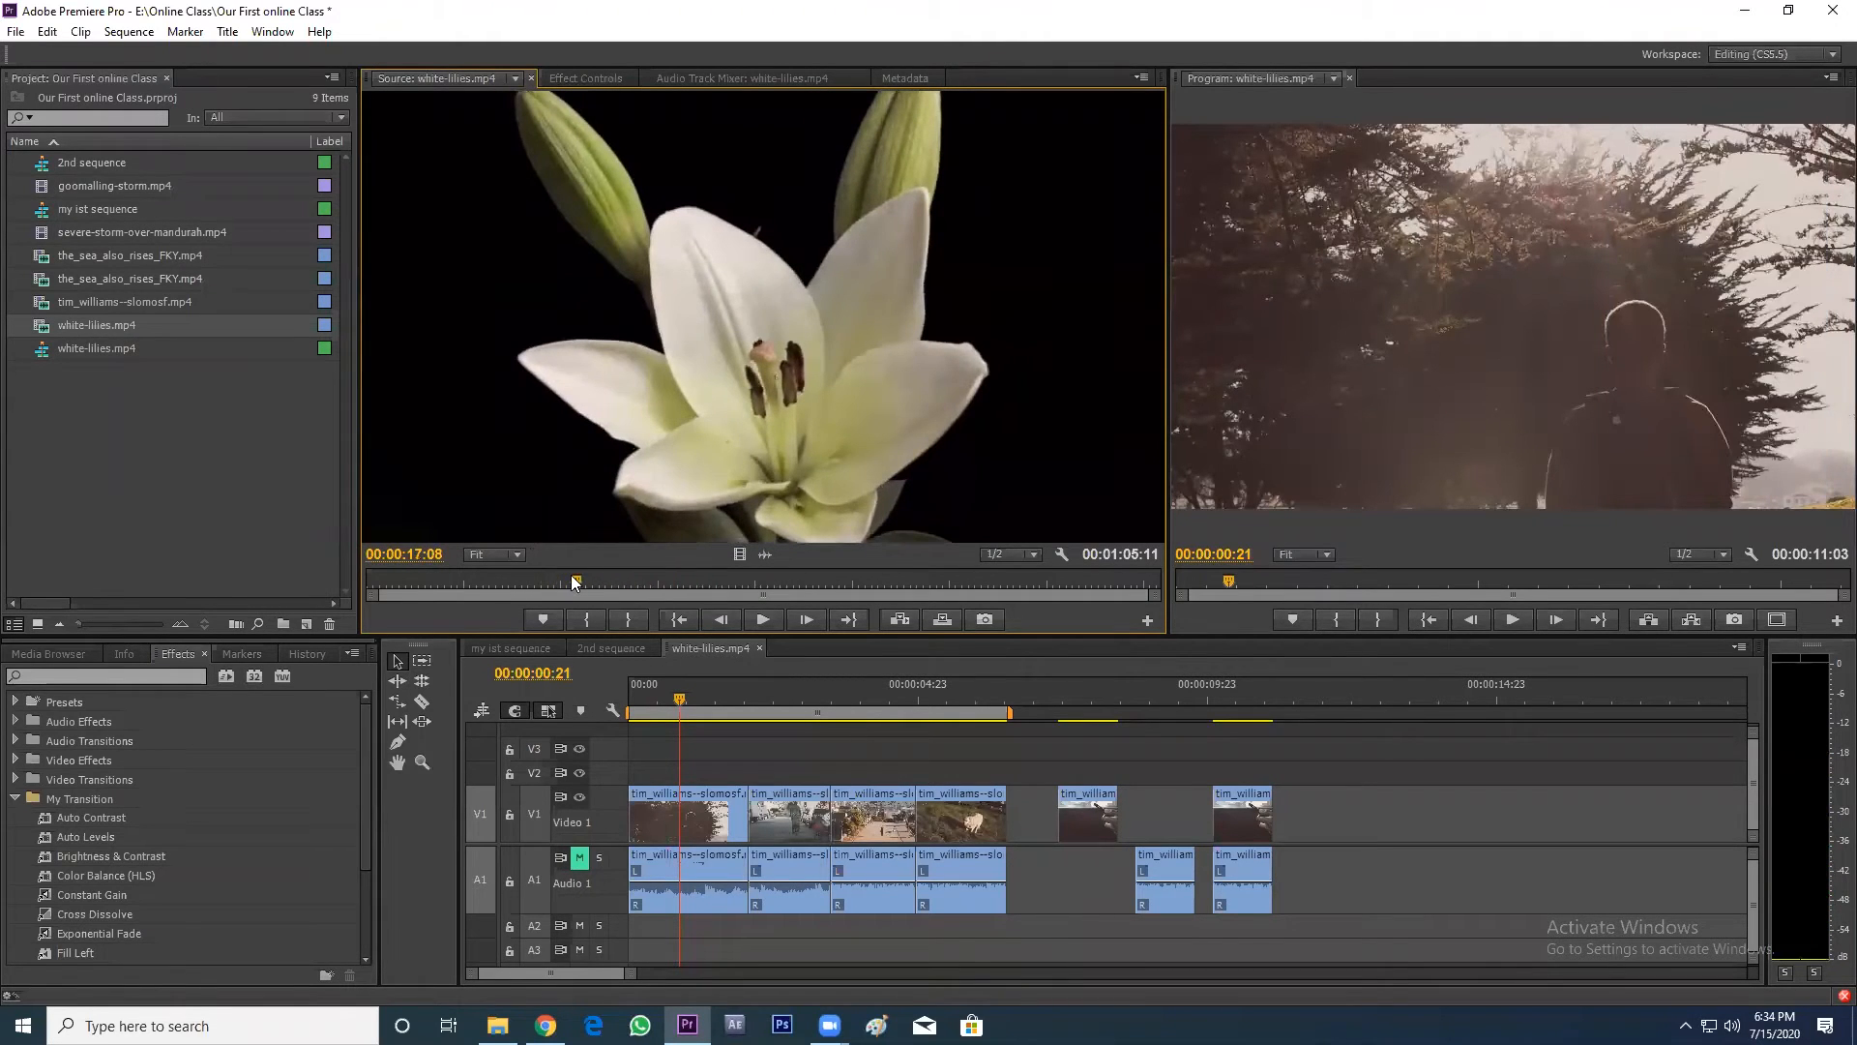
{"action": "key", "text": "space"}
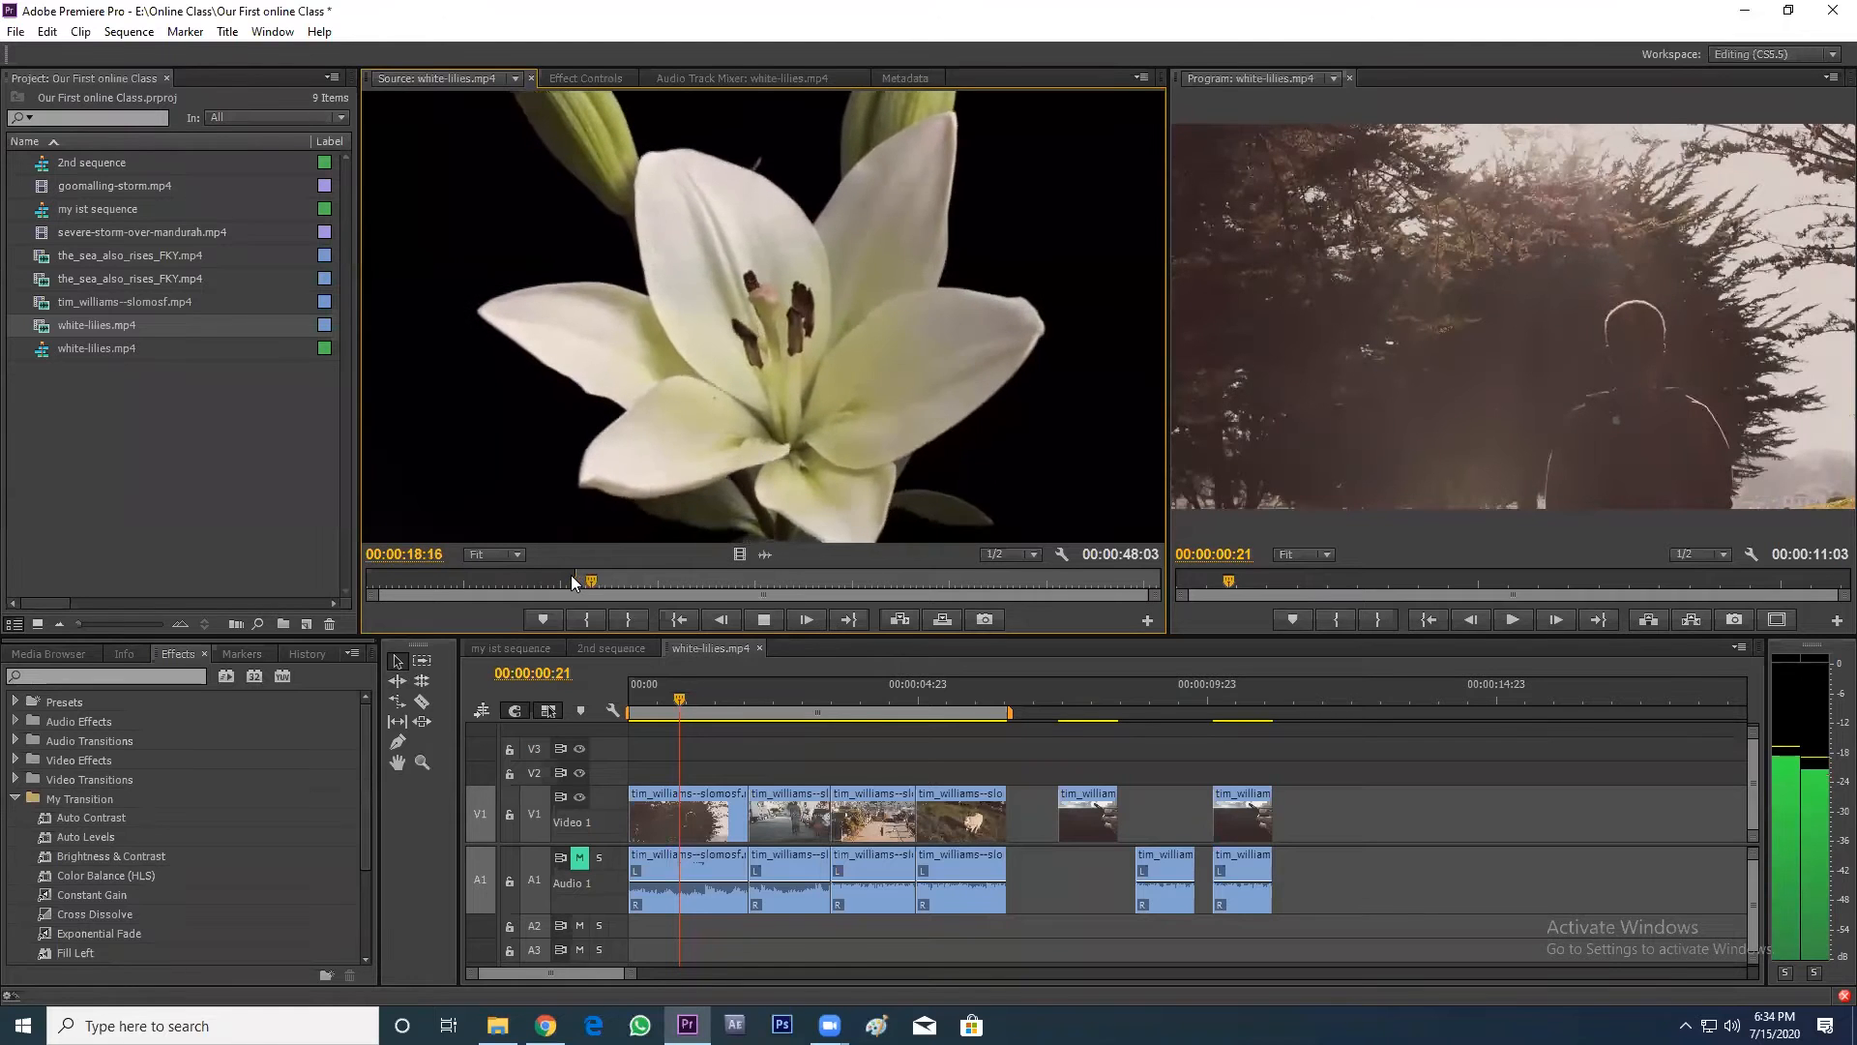
{"action": "key", "text": "space"}
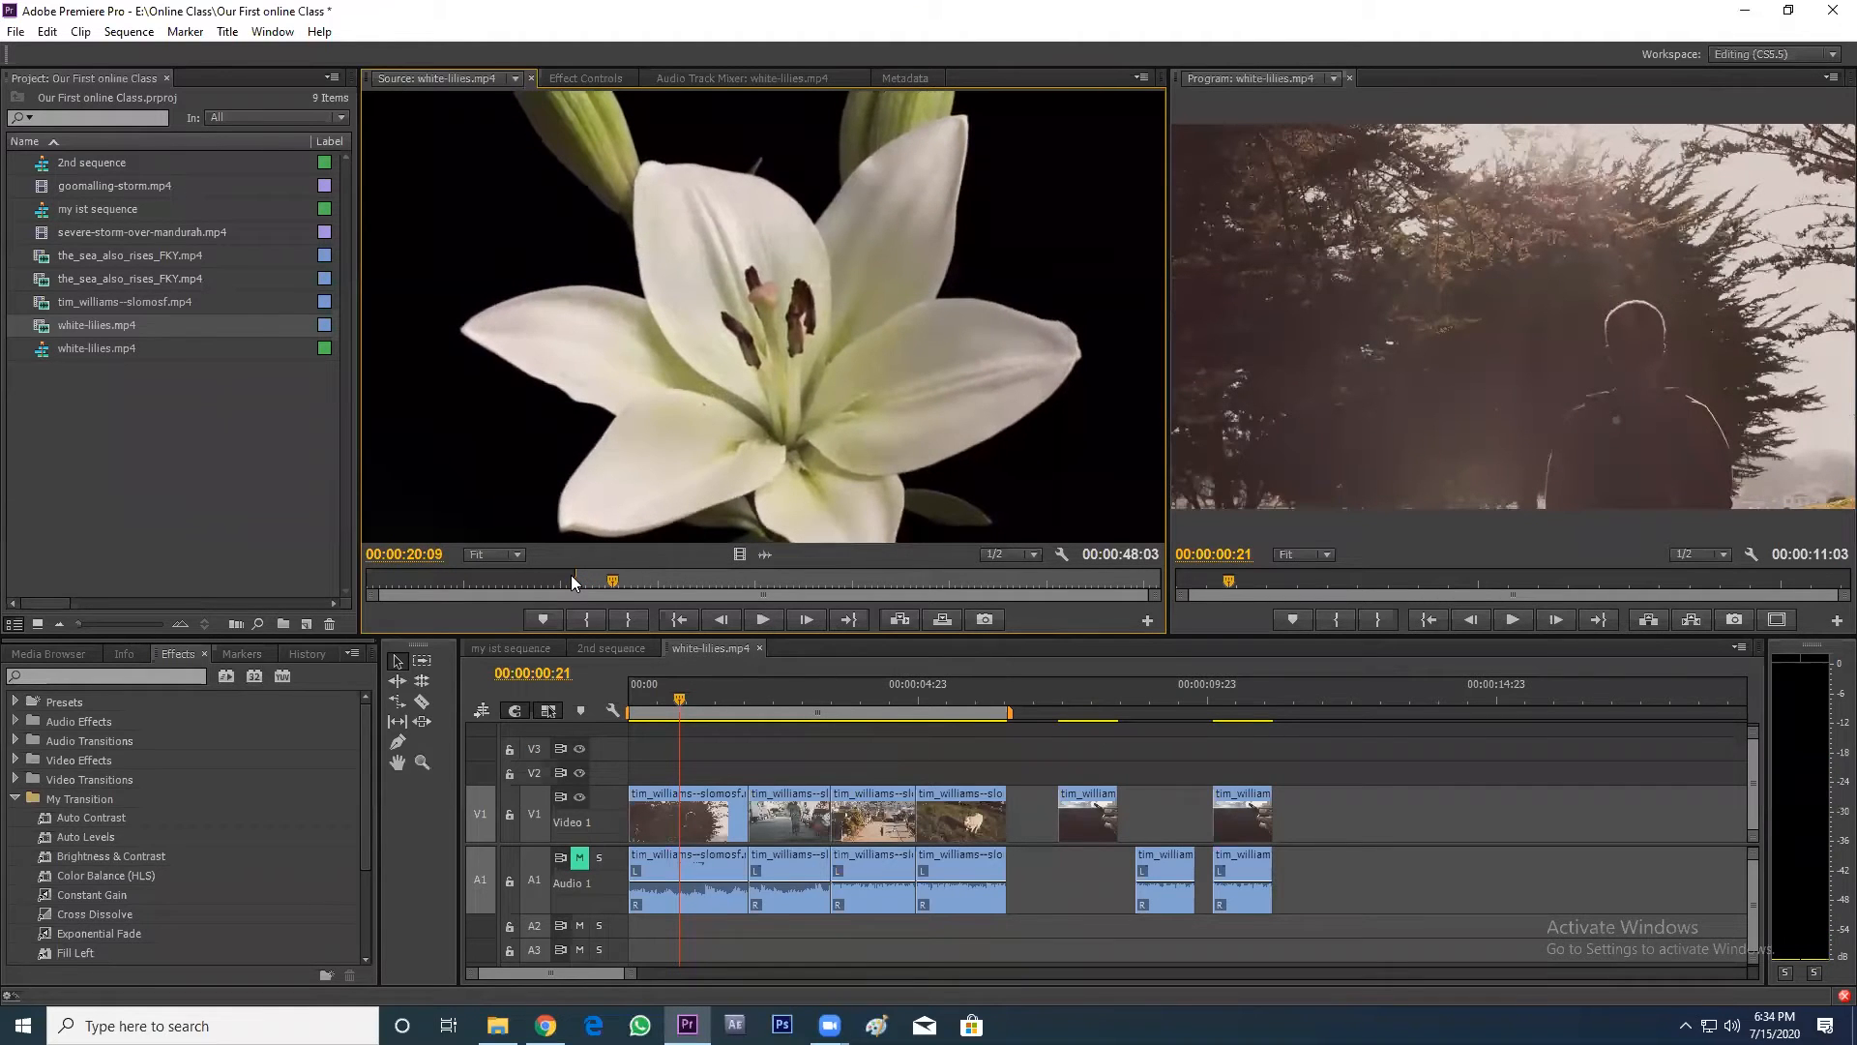
{"action": "key", "text": "o"}
- Move the trailing clips about 5 seconds later and place the marked white-lilies segment right after the fourth clip on Video 1
{"action": "key", "text": "a"}
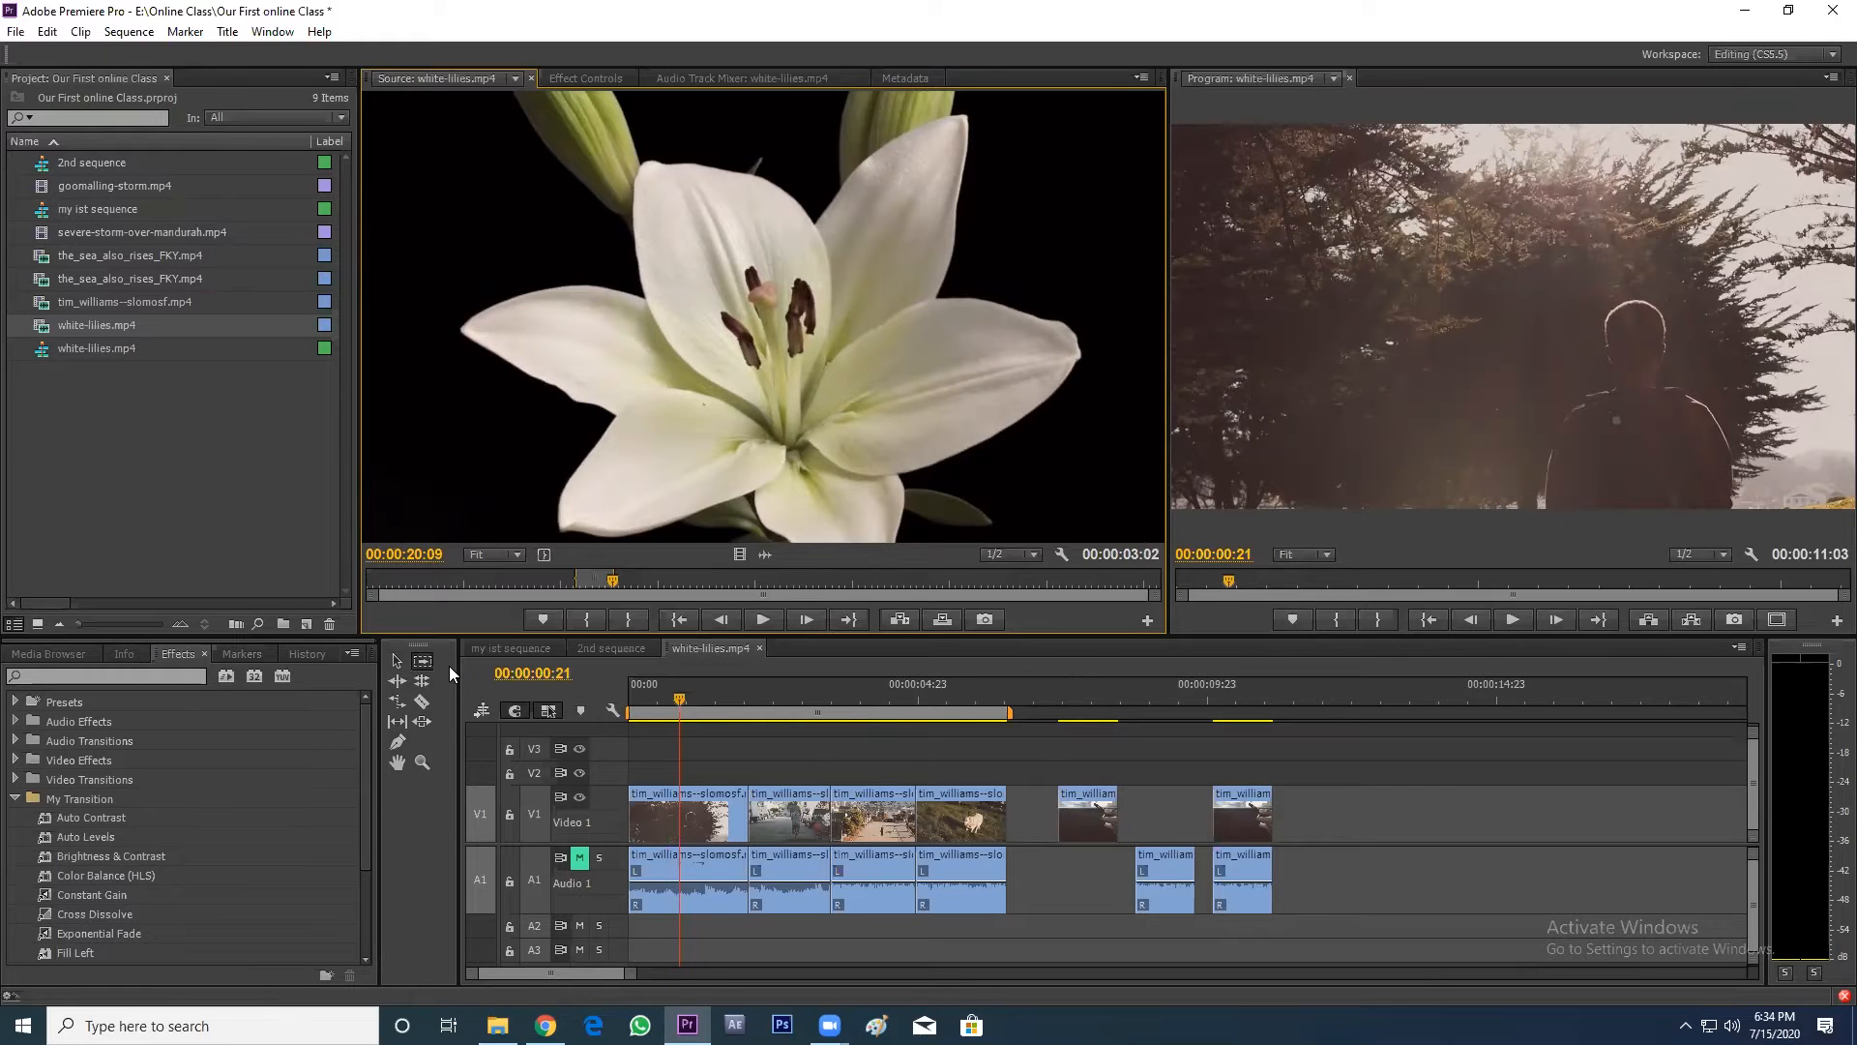
{"action": "left_click_drag", "start_coordinate": [1104, 801], "coordinate": [1383, 801]}
{"action": "left_click_drag", "start_coordinate": [770, 411], "coordinate": [1020, 825]}
- Extend the work area to the end of the white-lilies clip and place the playhead at 00:00:07:20
{"action": "left_click_drag", "start_coordinate": [1008, 710], "coordinate": [1178, 737]}
{"action": "left_click", "coordinate": [1084, 704]}
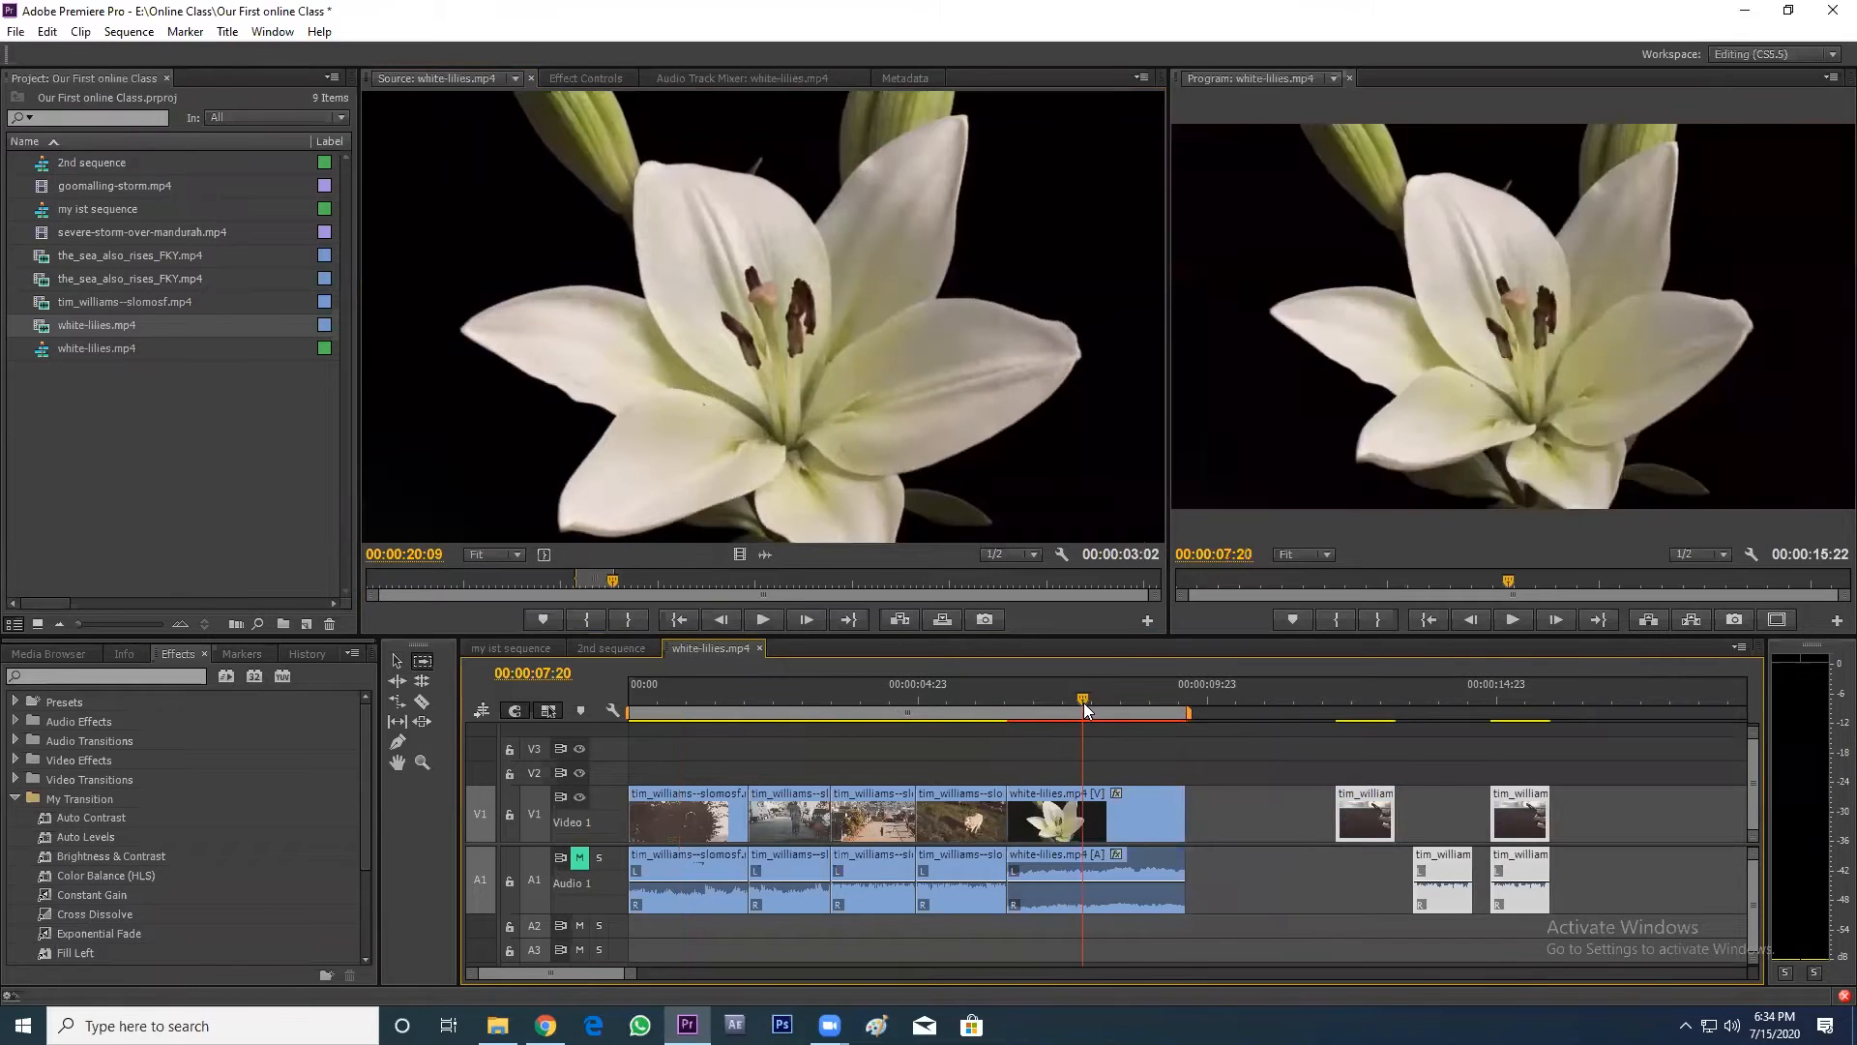
- Examine the clip information of the fourth clip and the white-lilies clip, moving the playhead over each
{"action": "left_click_drag", "start_coordinate": [1004, 697], "coordinate": [975, 696]}
{"action": "left_click", "coordinate": [963, 810]}
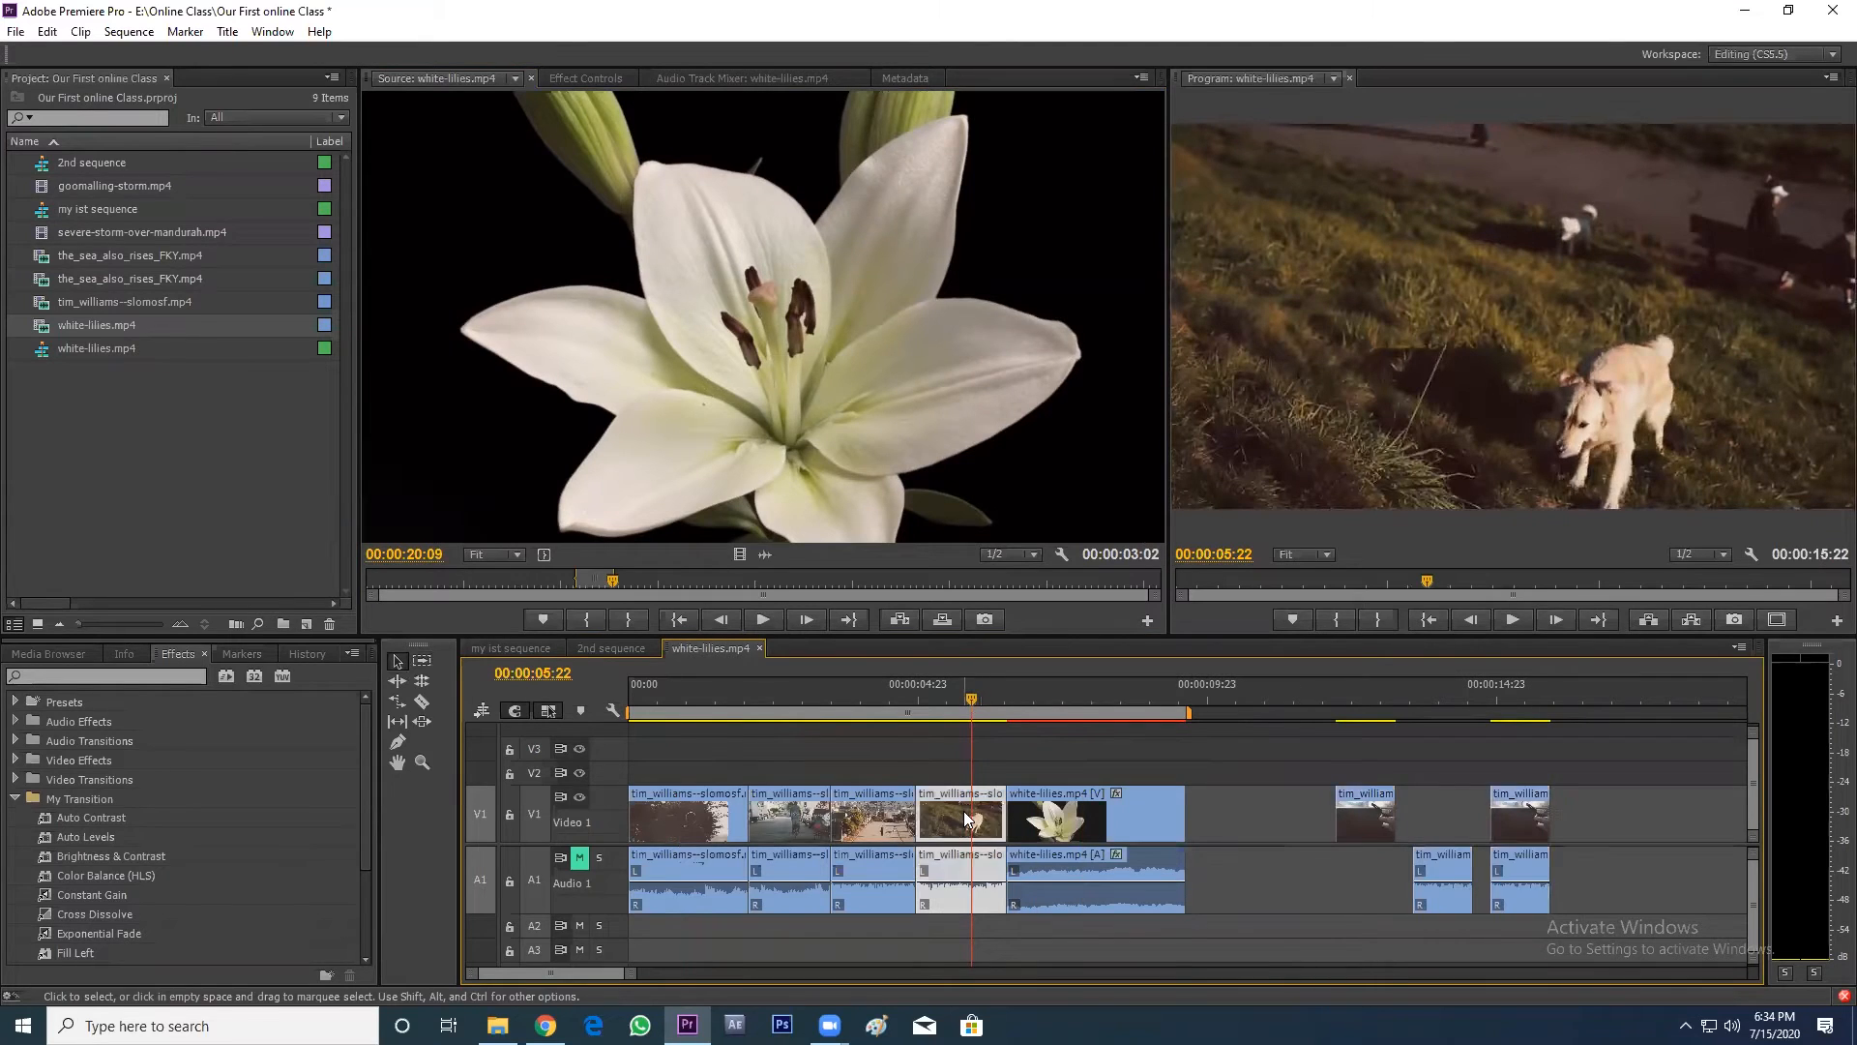
{"action": "left_click", "coordinate": [124, 654]}
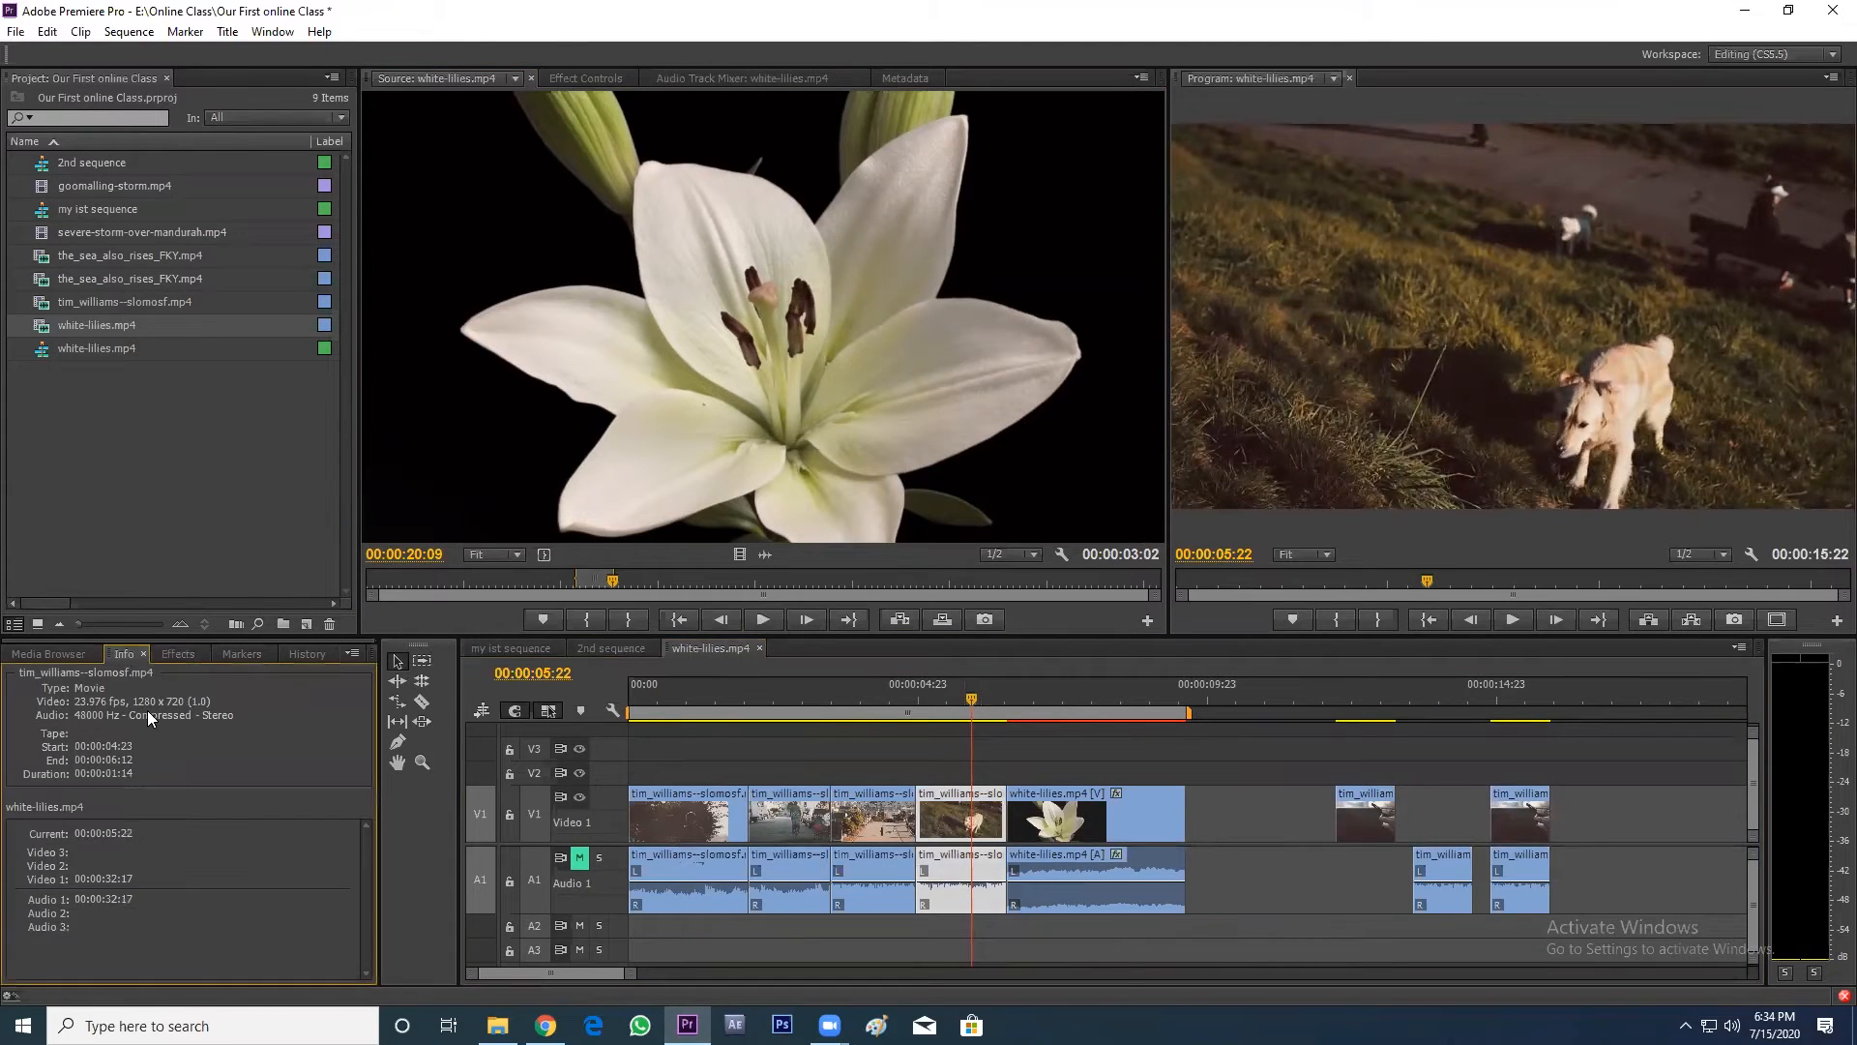
{"action": "left_click", "coordinate": [1036, 695]}
{"action": "left_click", "coordinate": [1077, 817]}
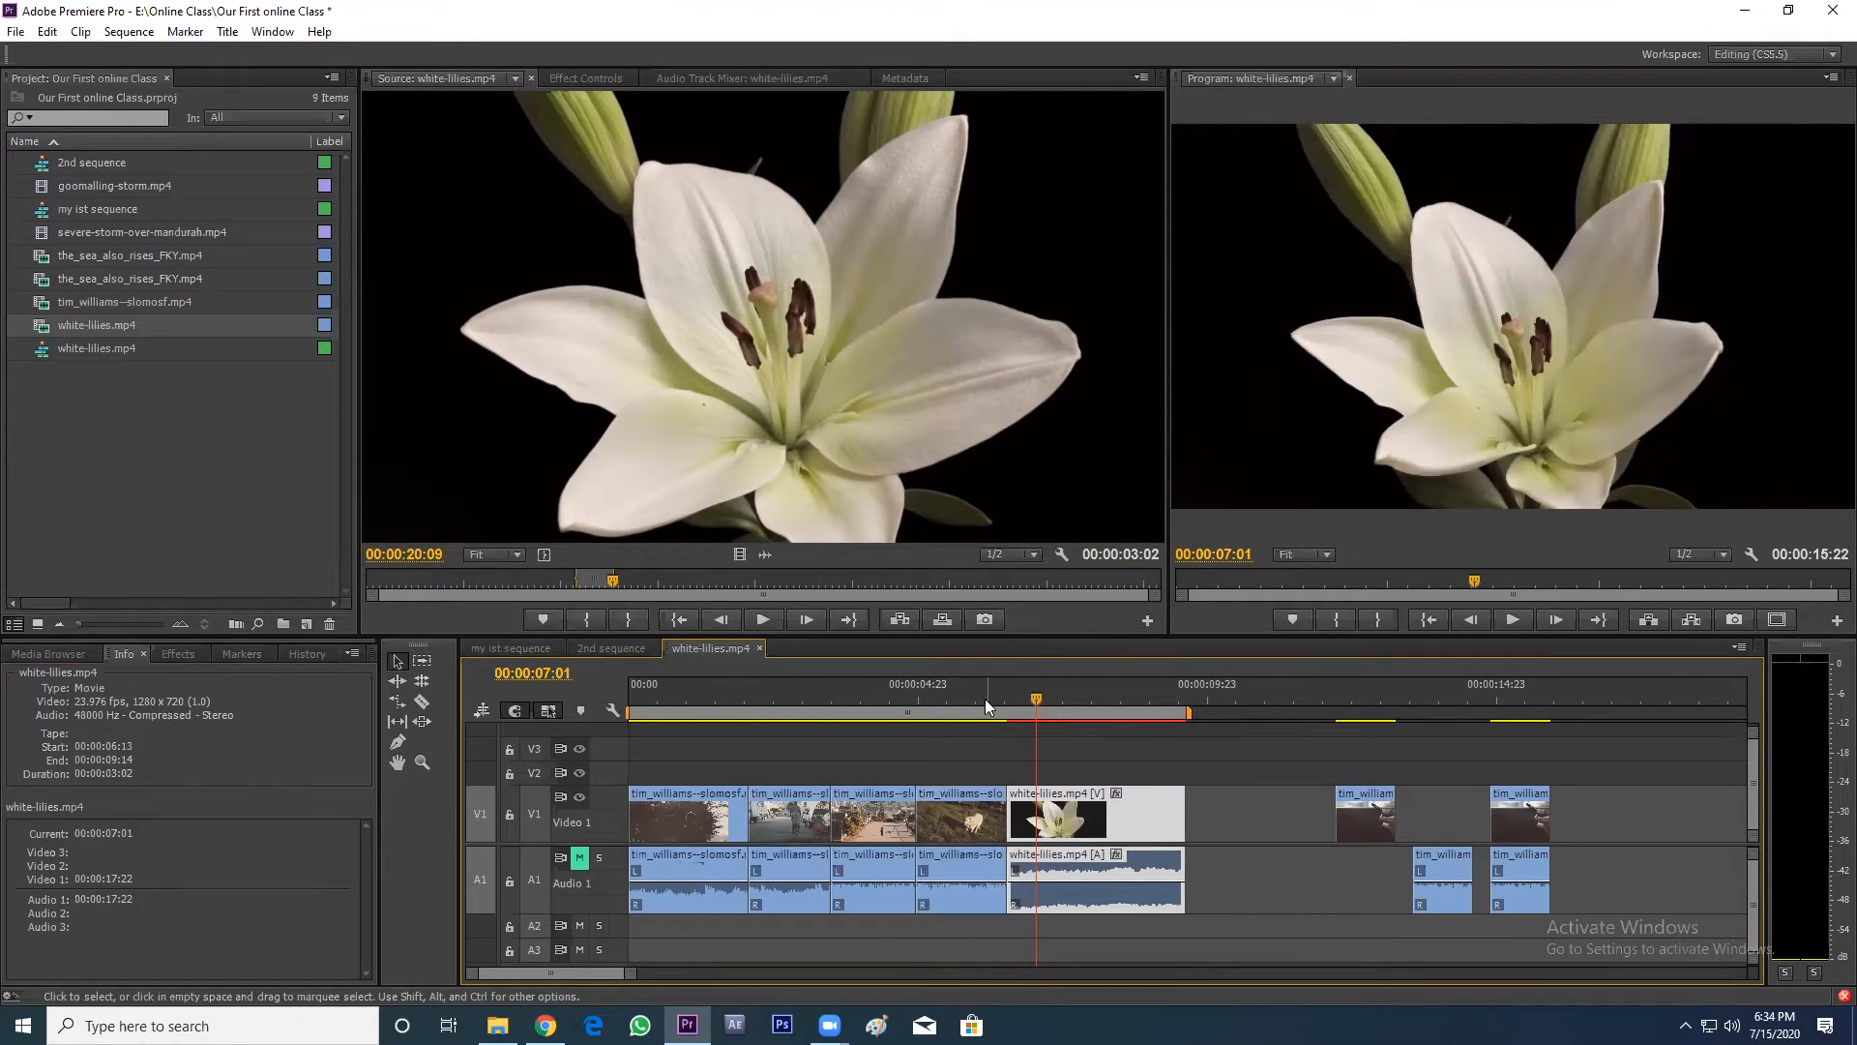
- Scrub through the white-lilies clip, return the playhead to 00:00:00:21, and inspect the first clip's information
{"action": "left_click", "coordinate": [1040, 698]}
{"action": "mouse_move", "coordinate": [1082, 710]}
{"action": "left_mouse_down"}
{"action": "mouse_move", "coordinate": [1180, 721]}
{"action": "mouse_move", "coordinate": [1064, 724]}
{"action": "left_mouse_up"}
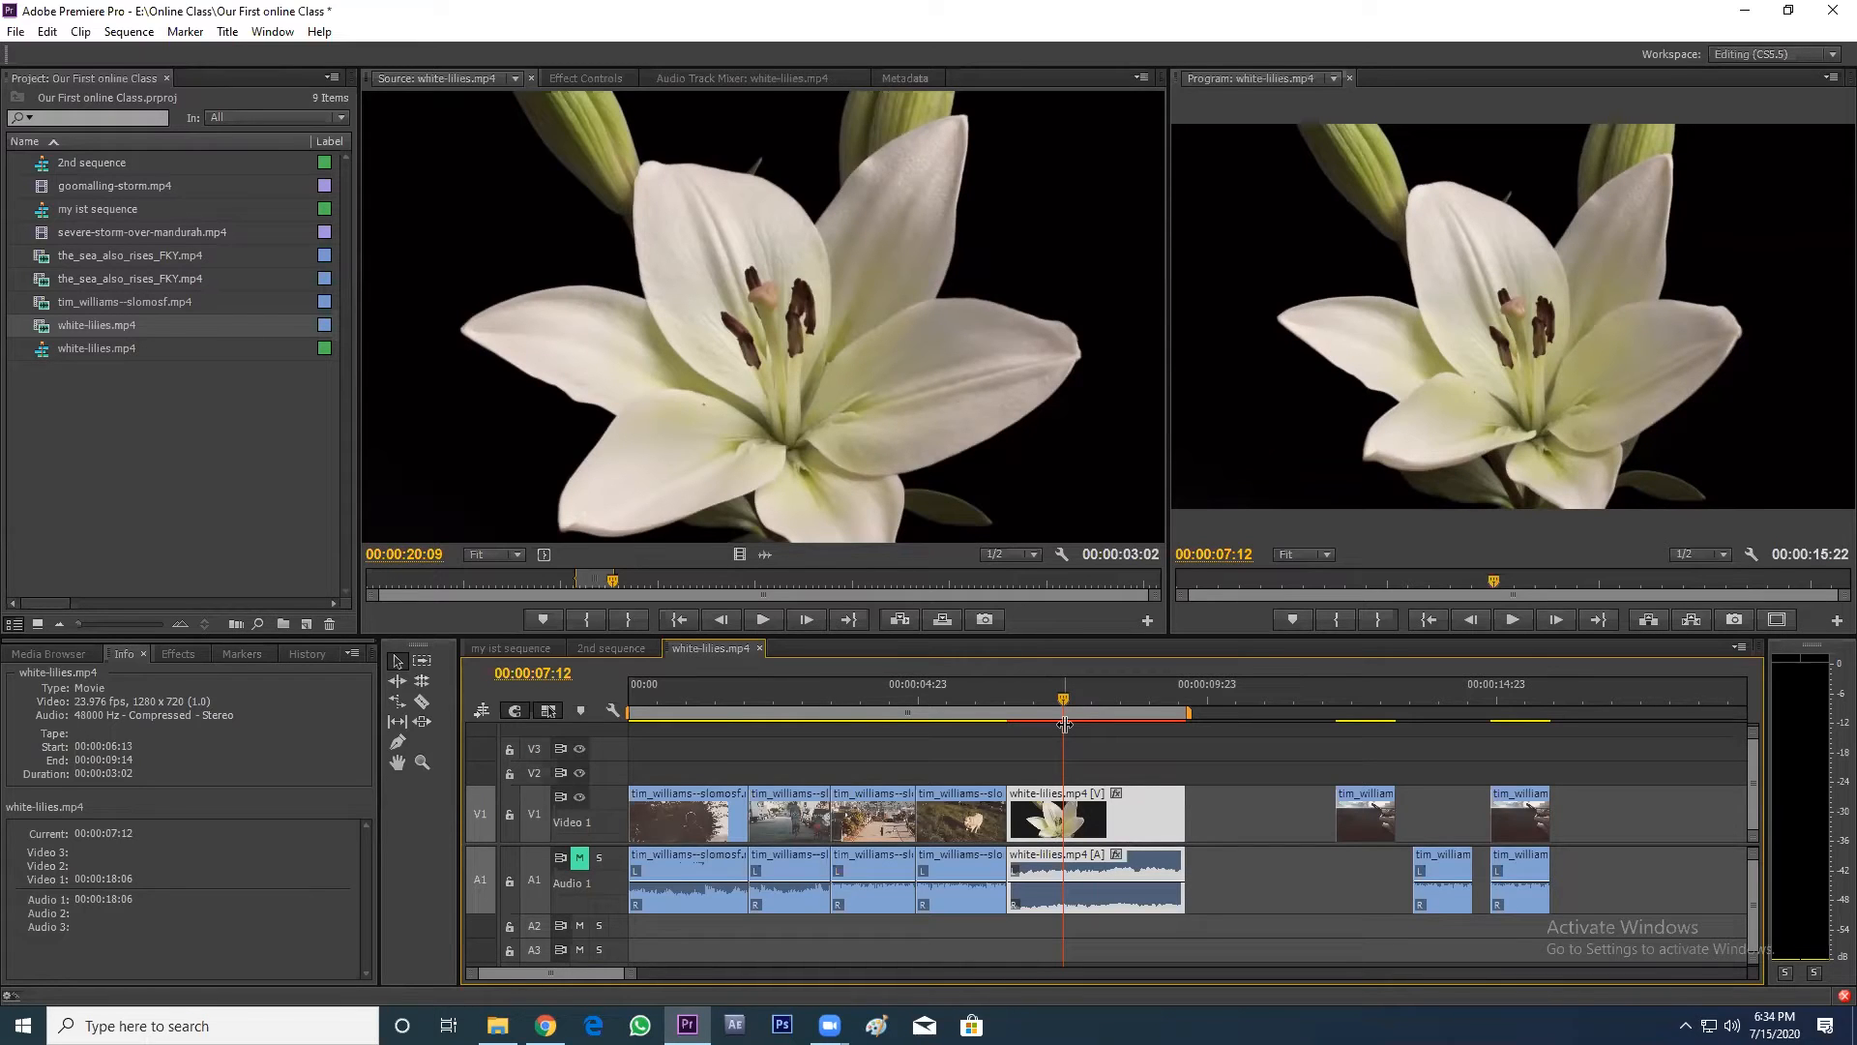
{"action": "left_click_drag", "start_coordinate": [1064, 699], "coordinate": [1024, 704]}
{"action": "mouse_move", "coordinate": [708, 694]}
{"action": "left_mouse_down"}
{"action": "mouse_move", "coordinate": [659, 712]}
{"action": "mouse_move", "coordinate": [679, 716]}
{"action": "left_mouse_up"}
{"action": "left_click", "coordinate": [700, 793]}
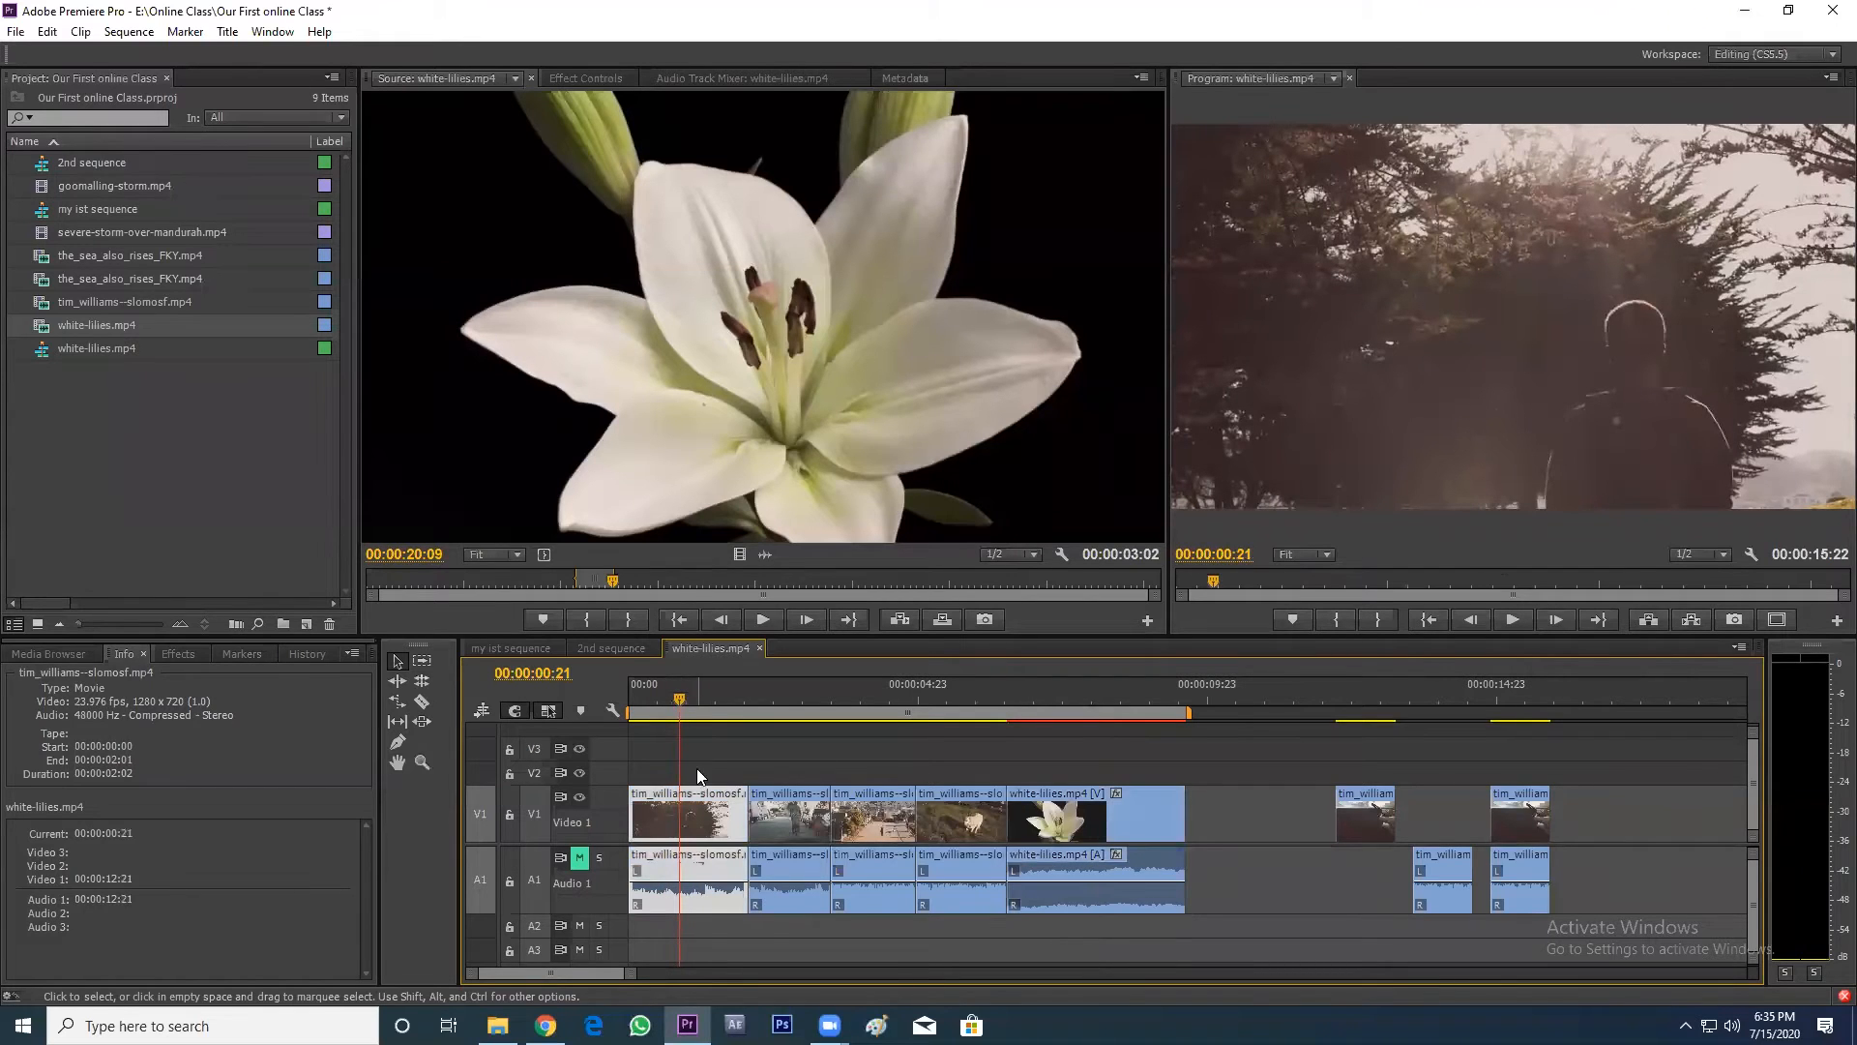
- Compare the fourth clip with the white-lilies clip, inspect the lily clip's information, and return to the effects list
{"action": "left_click_drag", "start_coordinate": [770, 706], "coordinate": [933, 741]}
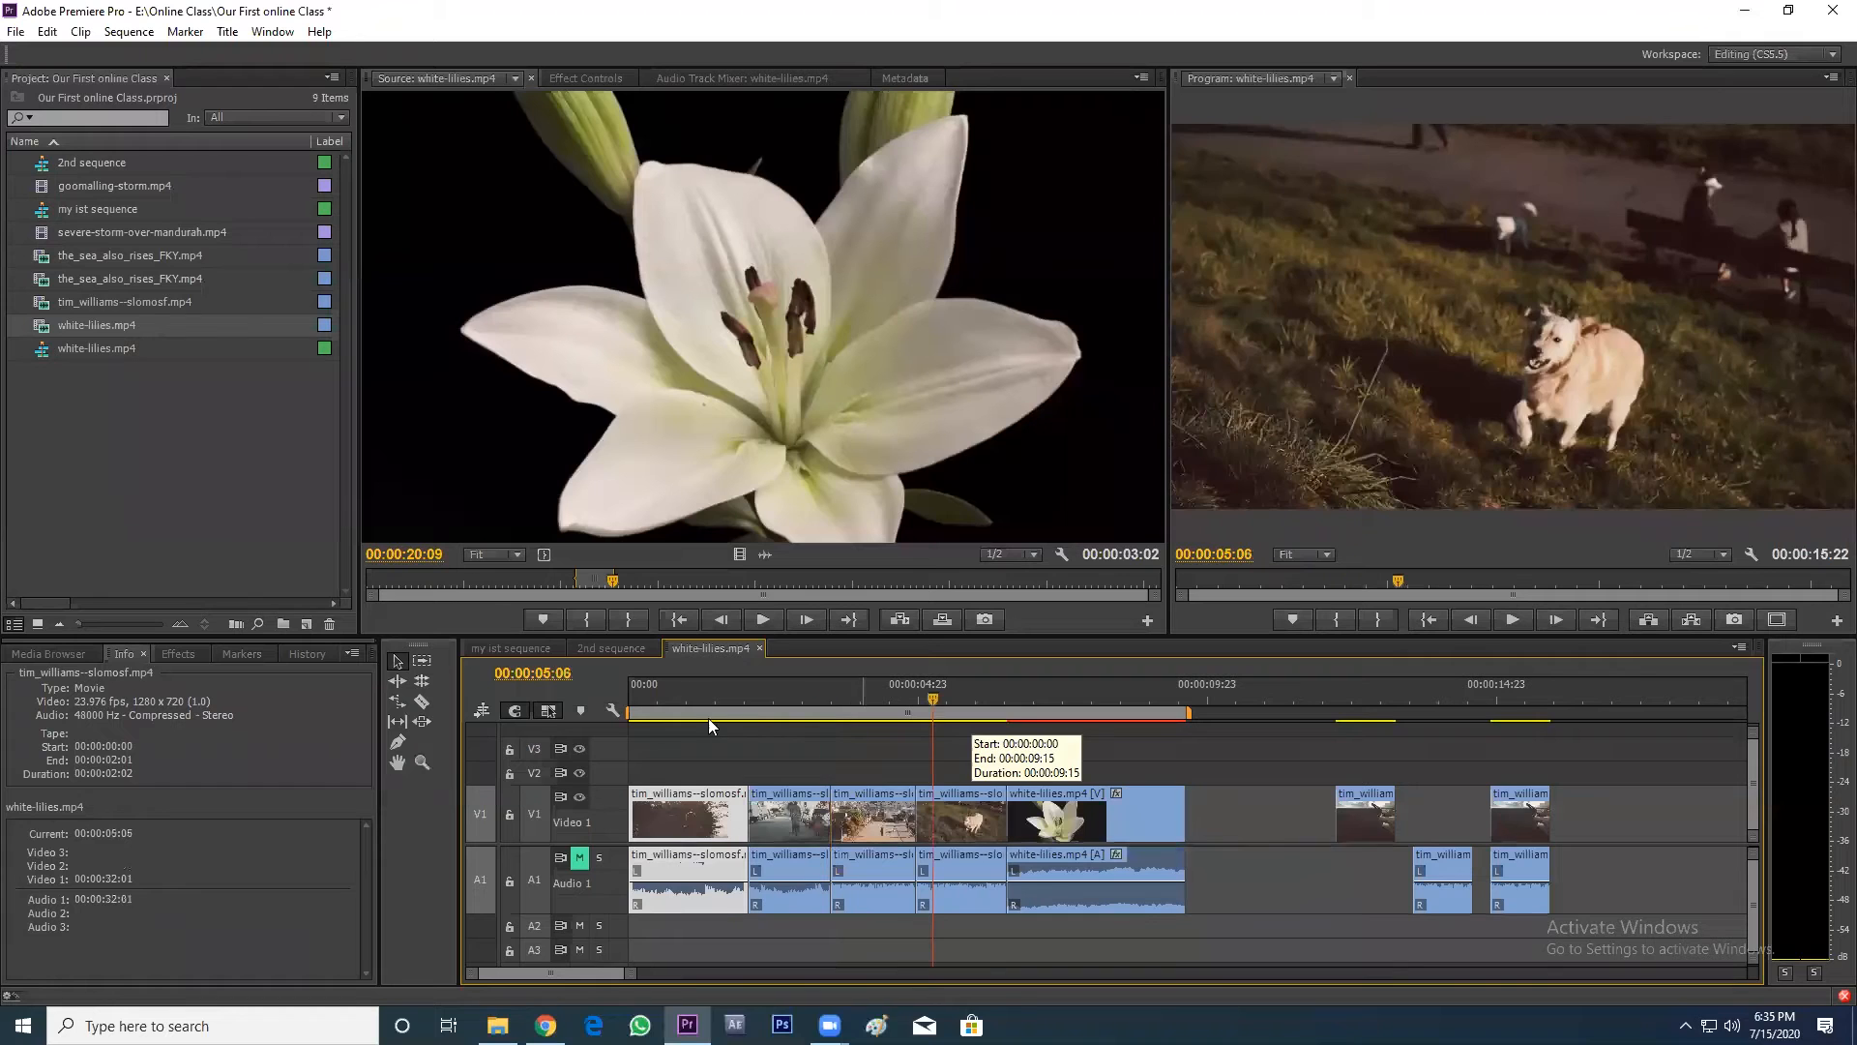
{"action": "left_click", "coordinate": [1072, 698]}
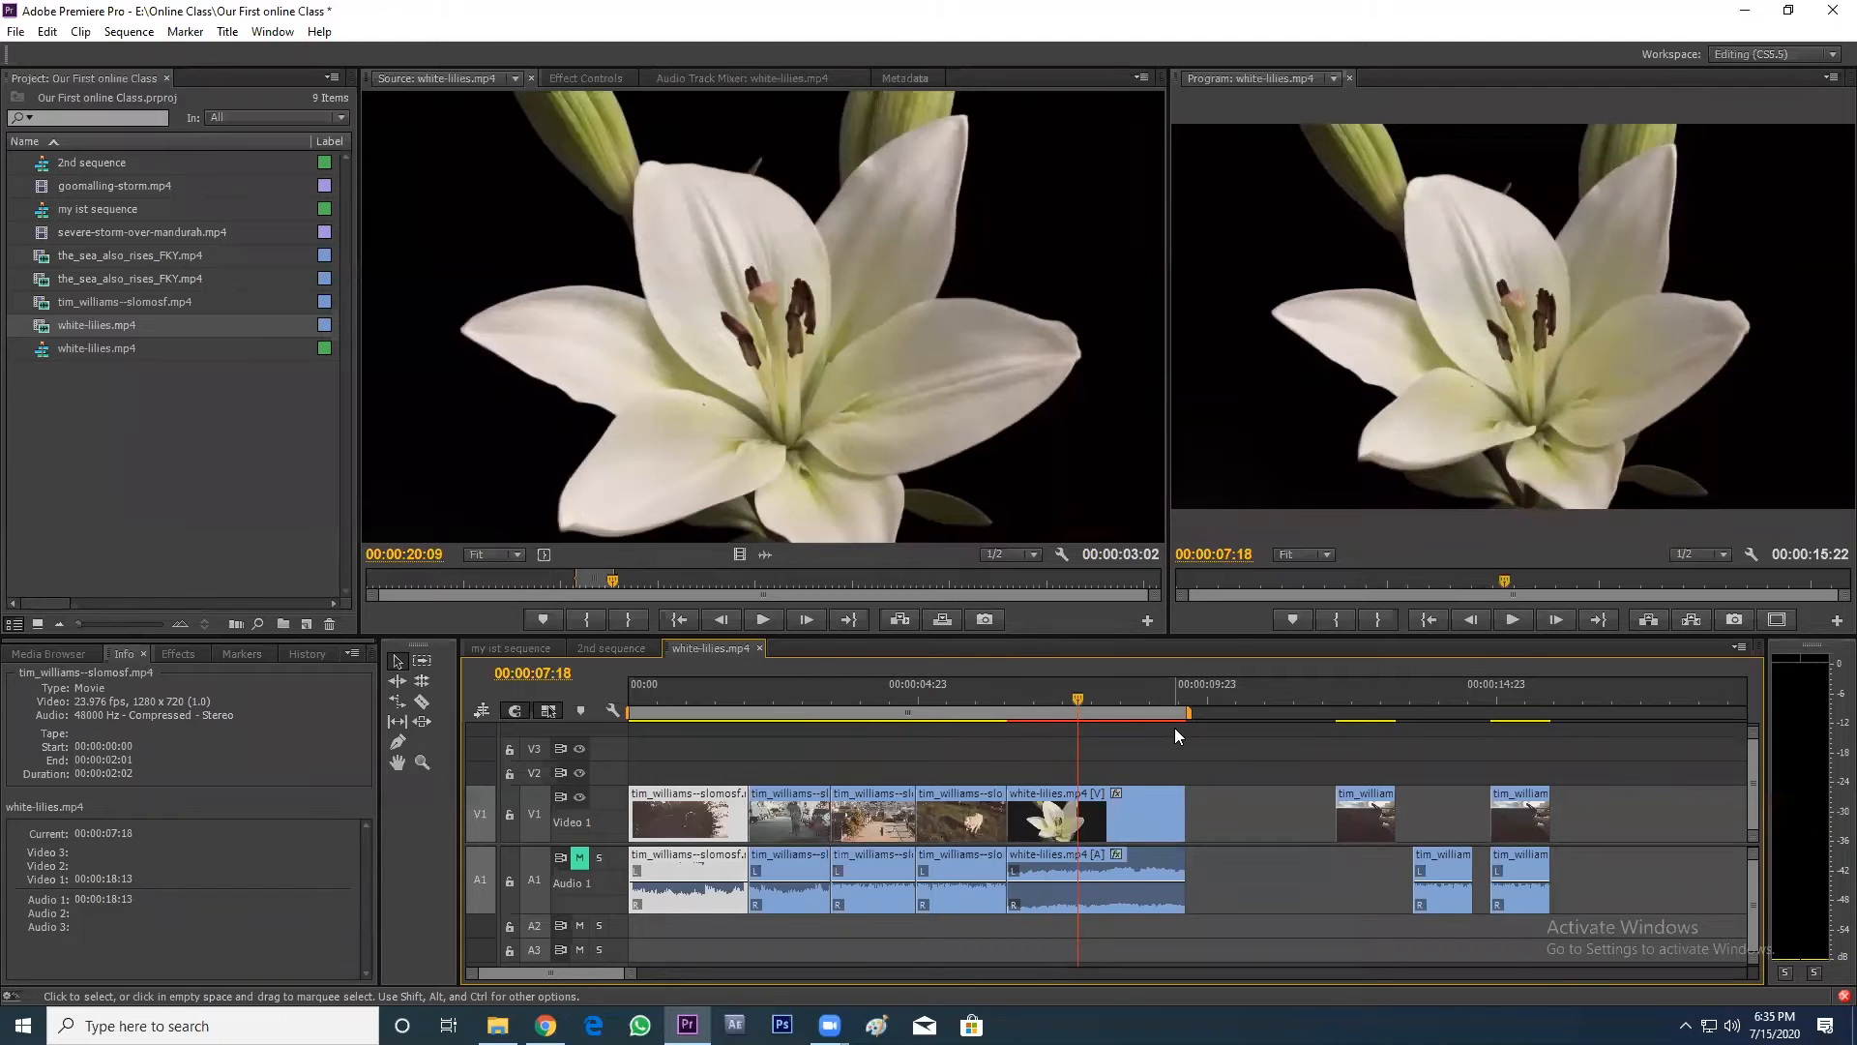
{"action": "left_click", "coordinate": [1103, 801]}
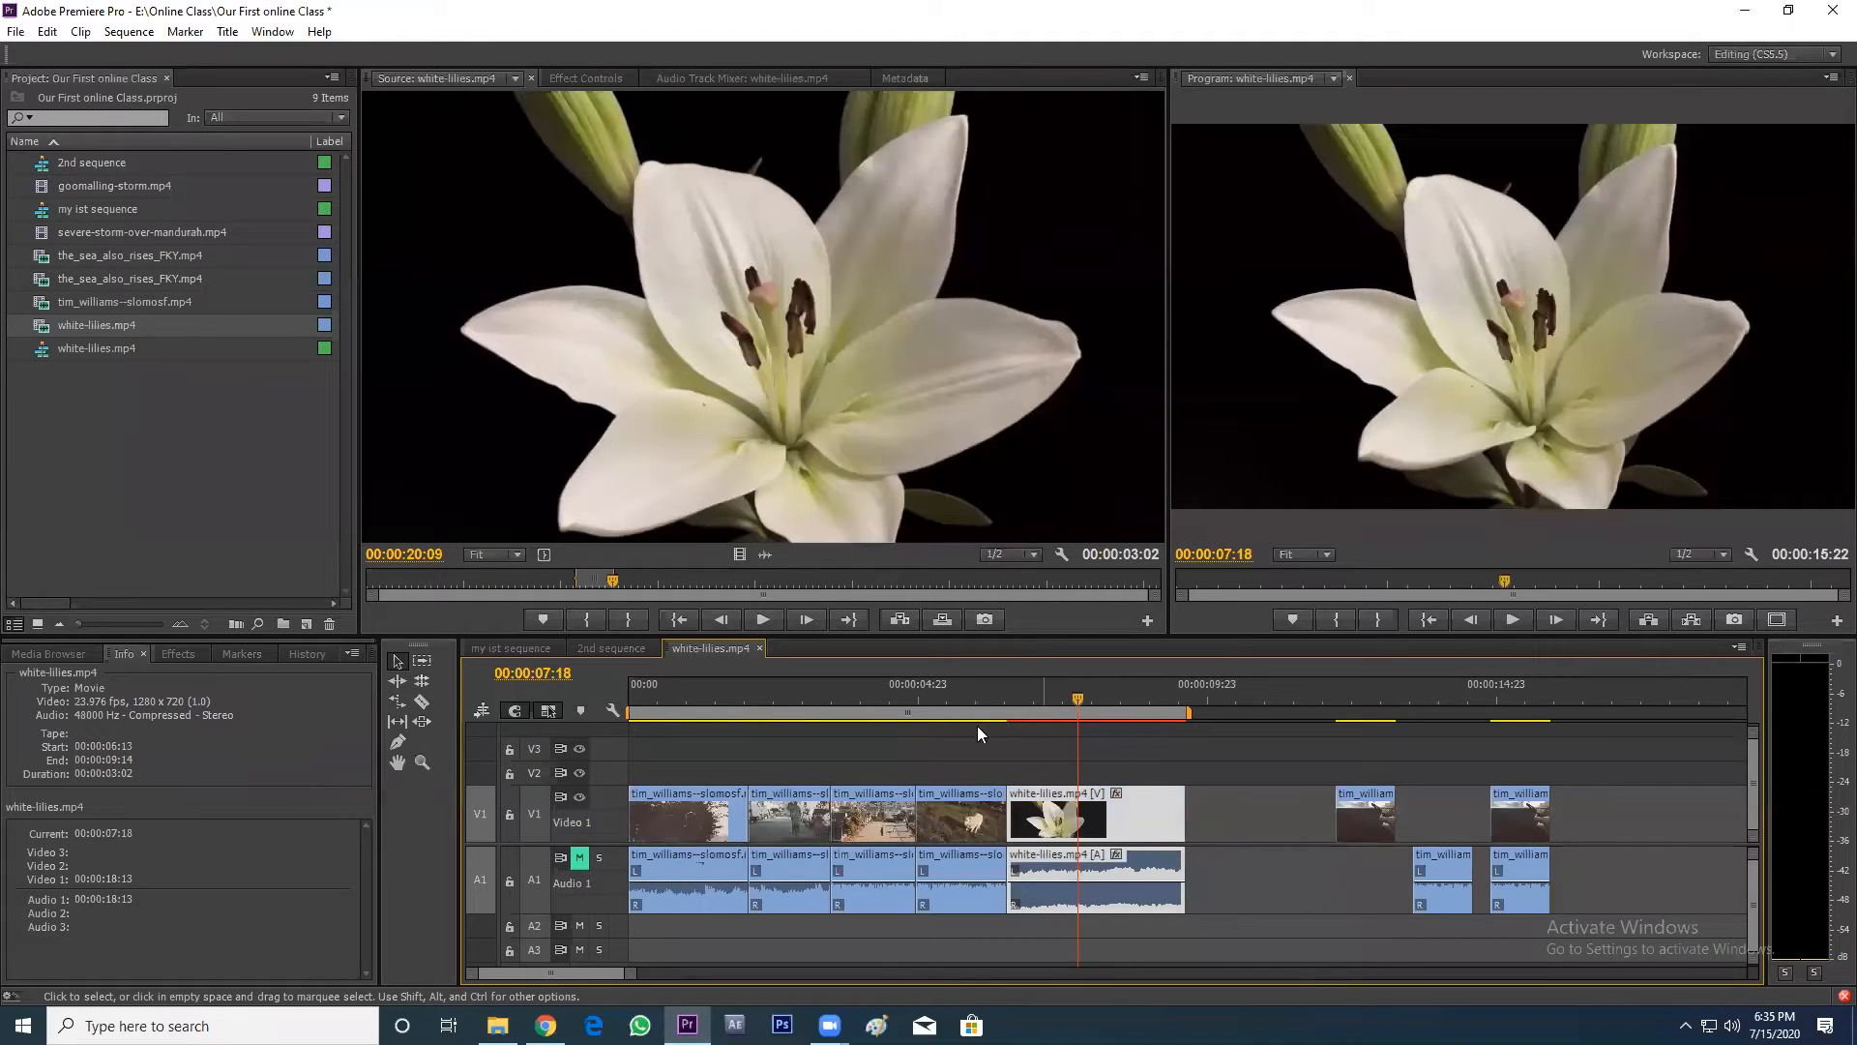
{"action": "left_click", "coordinate": [948, 704]}
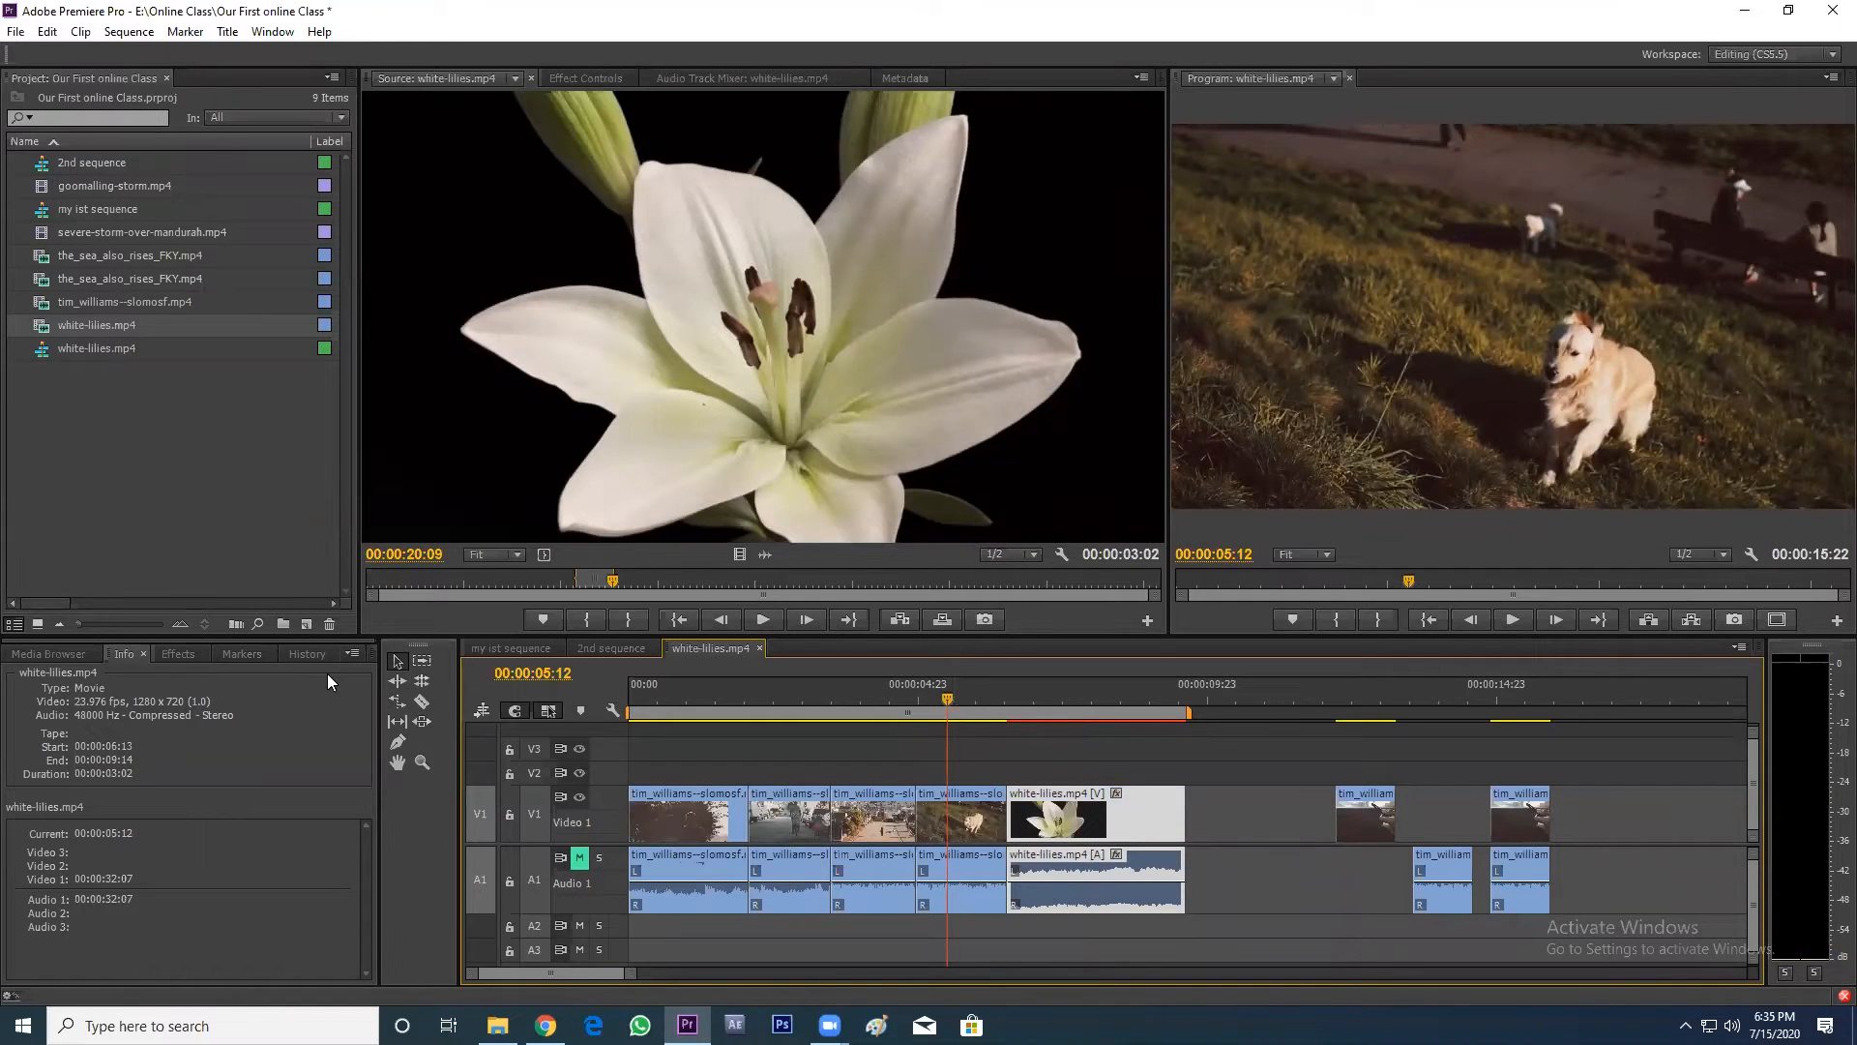
{"action": "left_click", "coordinate": [184, 655]}
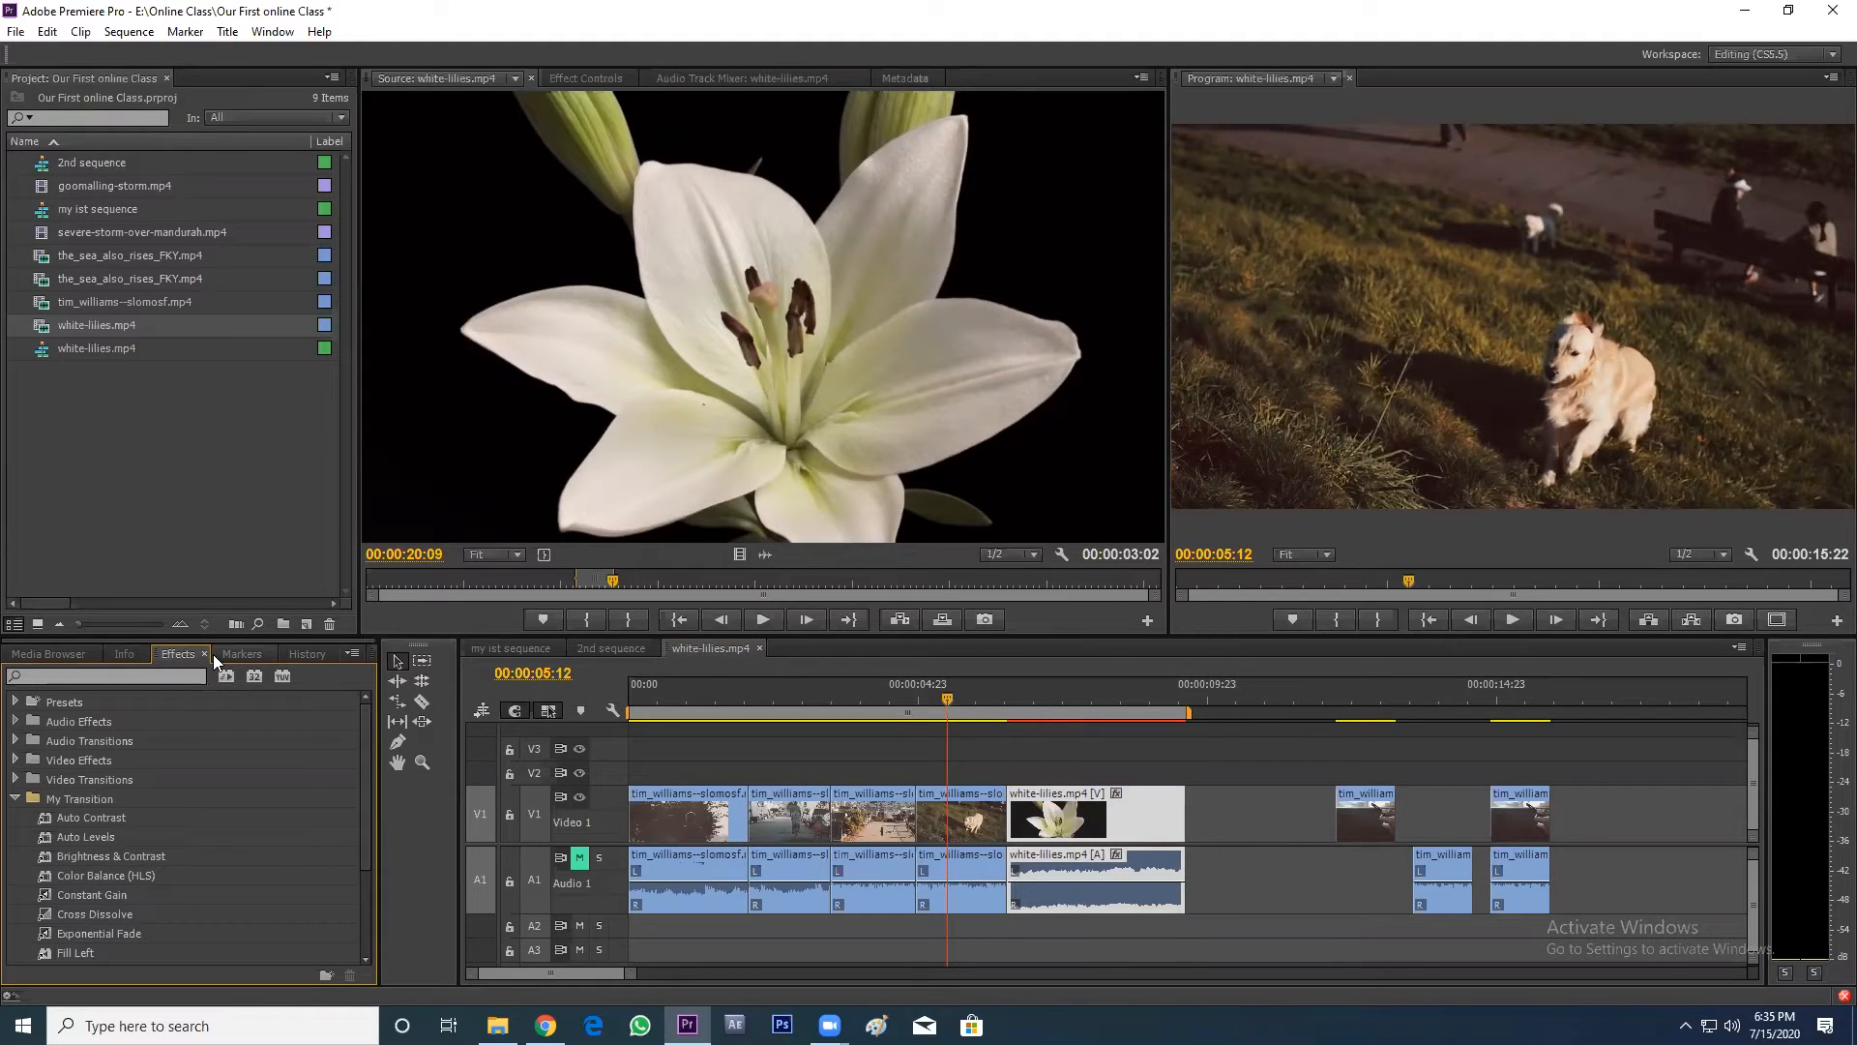
- Scrub near the start of the white-lilies clip and move the playhead back to 00:00:05:17 in the fourth clip
{"action": "left_click", "coordinate": [1031, 703]}
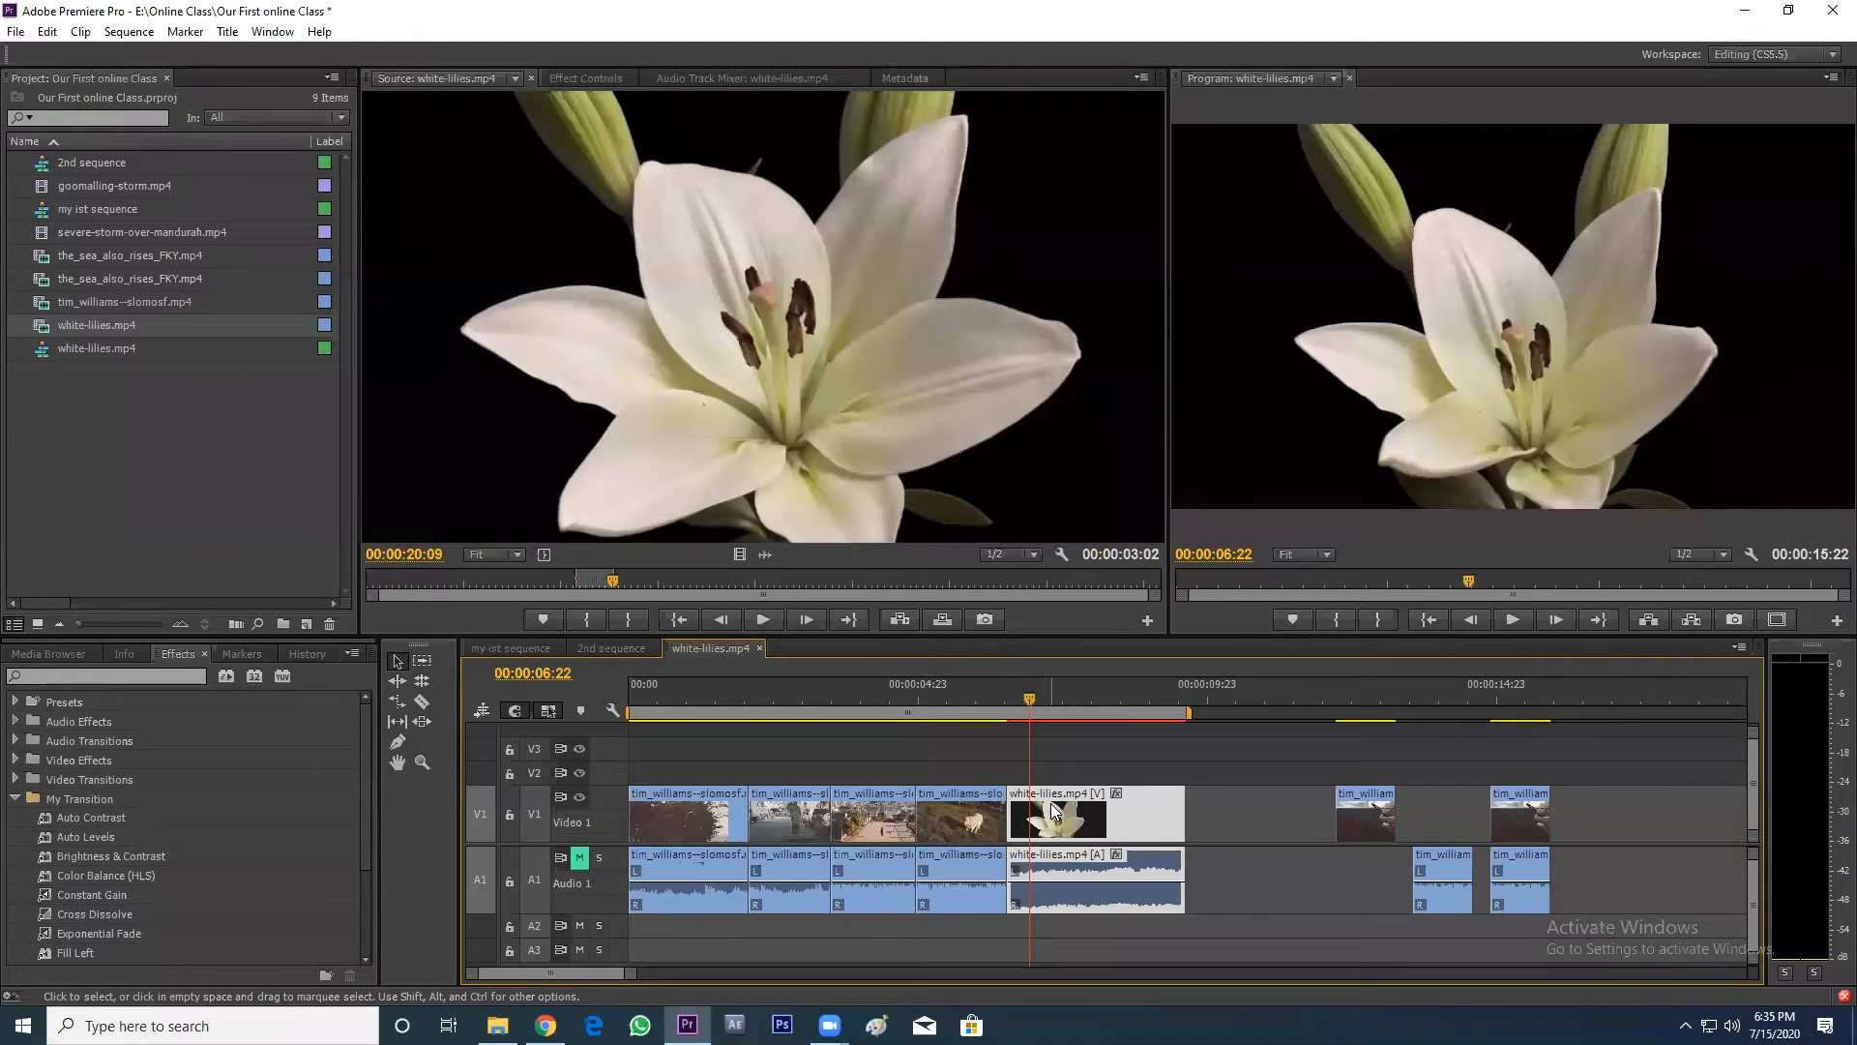
{"action": "left_click_drag", "start_coordinate": [1029, 712], "coordinate": [1020, 707]}
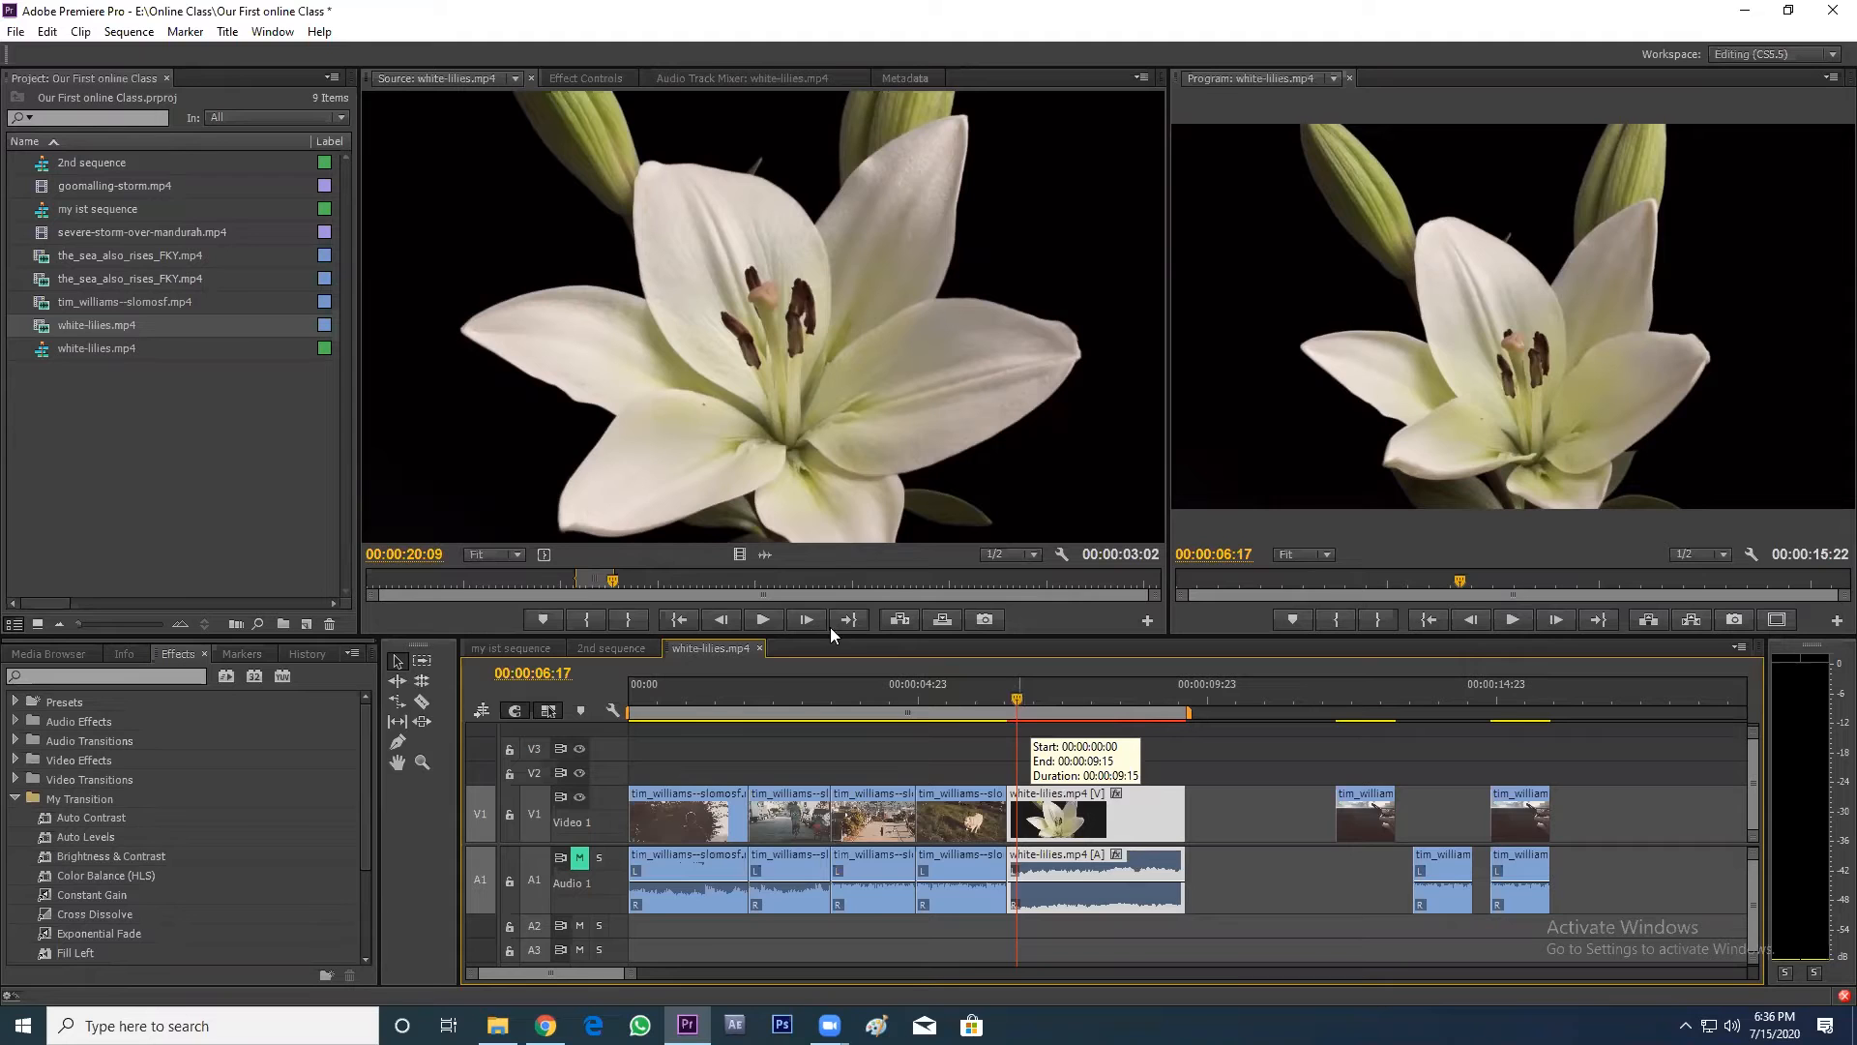
{"action": "key", "text": "shift+Left"}
- Mark a new white-lilies.mp4 segment in the source monitor from 00:00:37:17 to 00:00:40:23
{"action": "left_click_drag", "start_coordinate": [615, 579], "coordinate": [698, 579]}
{"action": "left_click", "coordinate": [822, 580]}
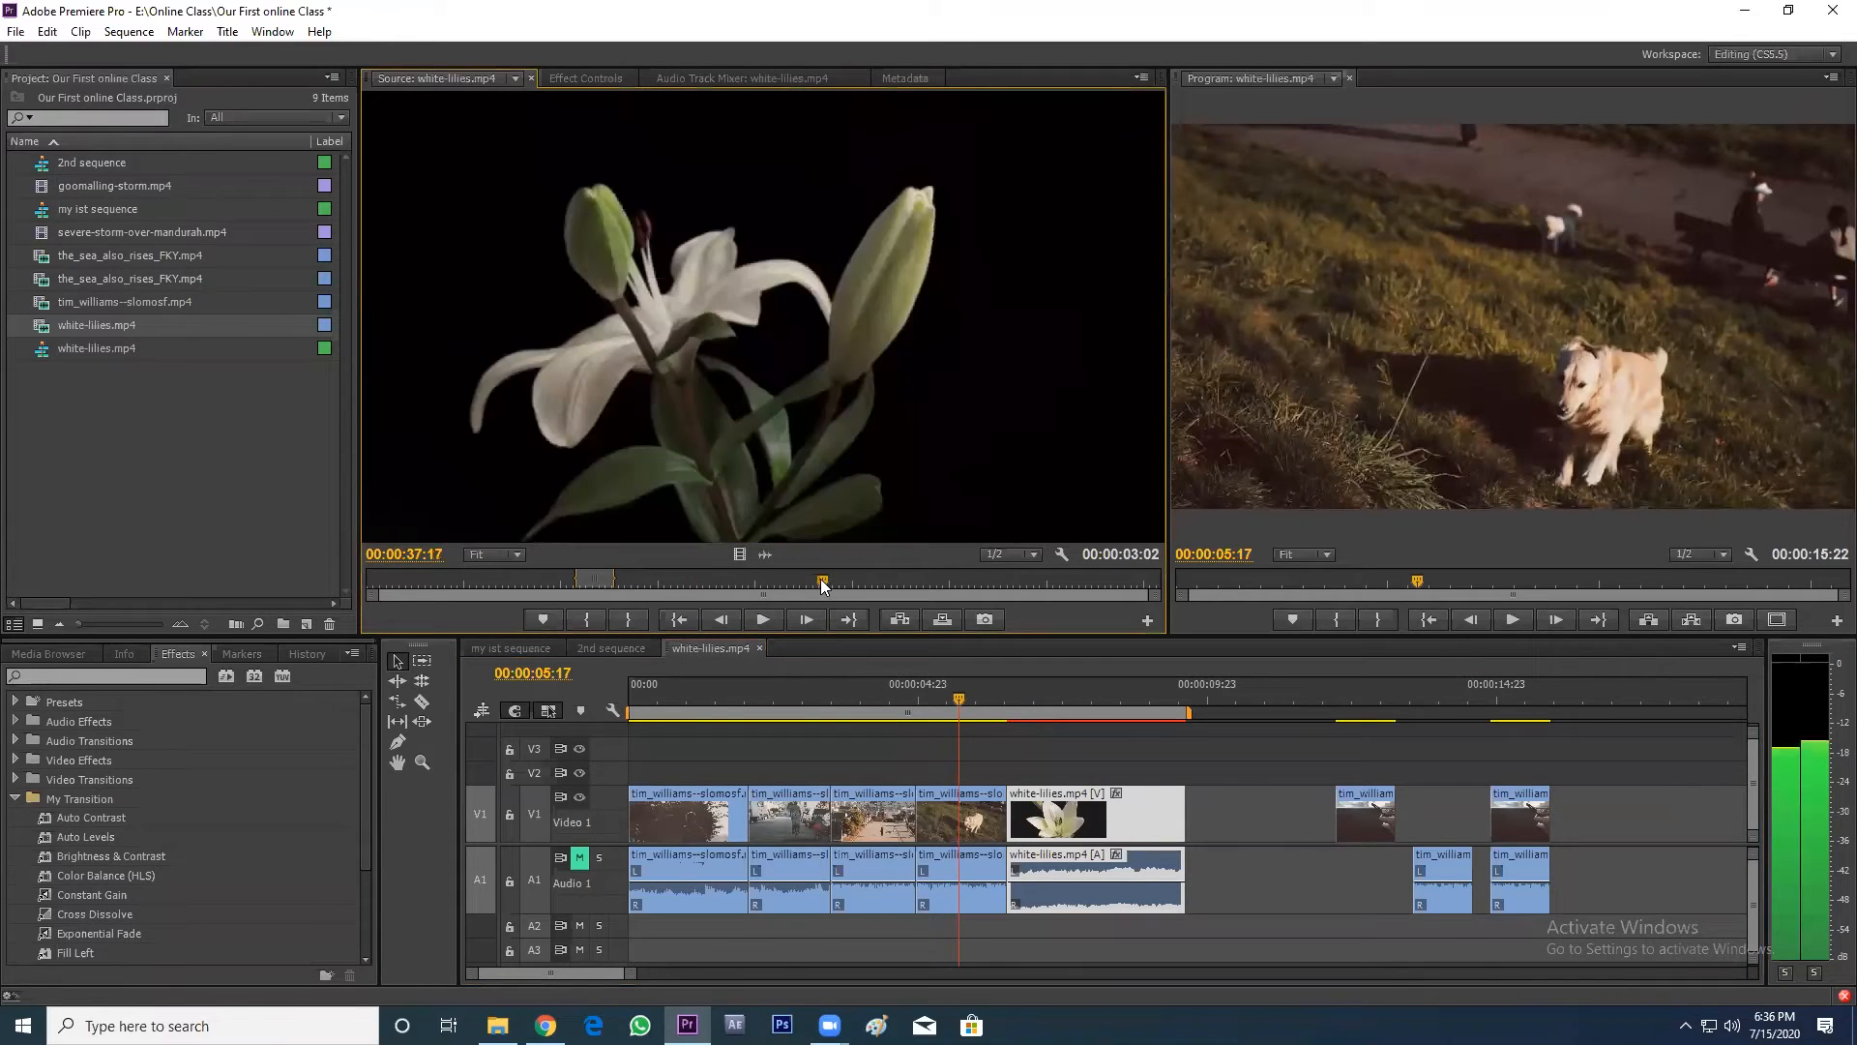
{"action": "key", "text": "i"}
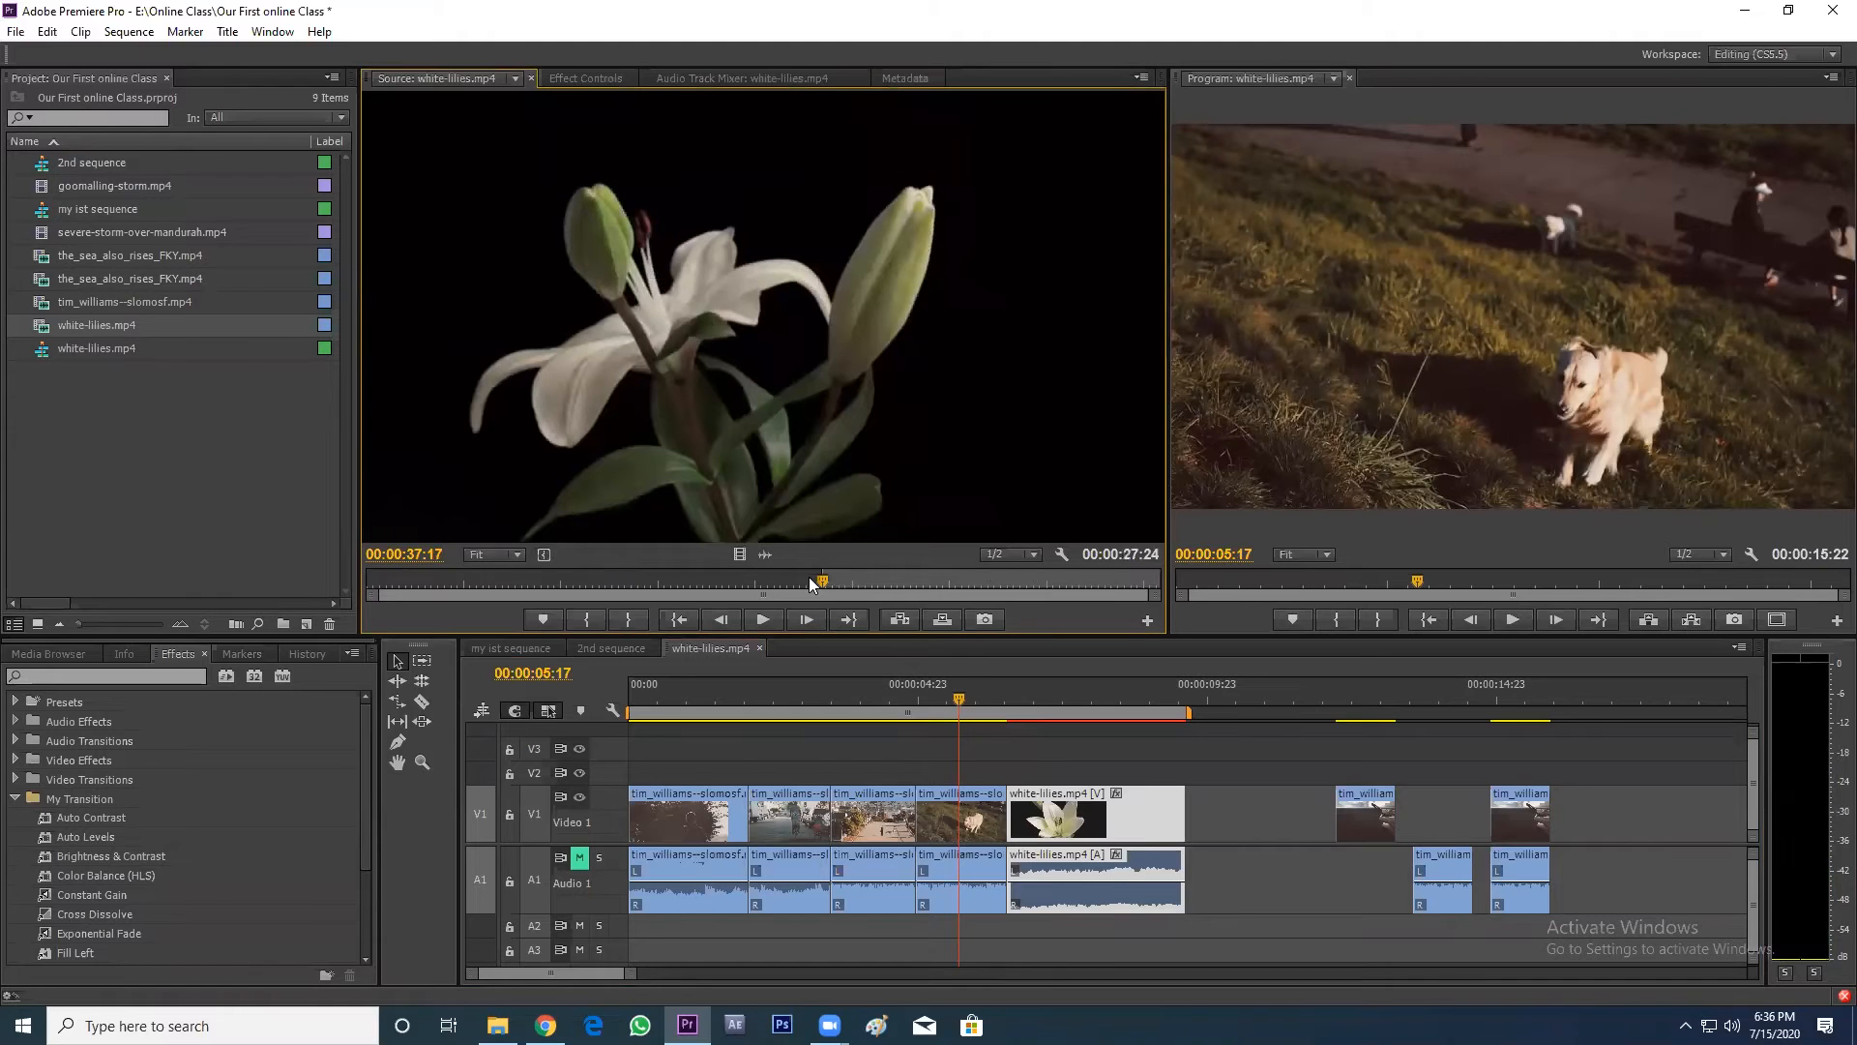
{"action": "key", "text": "space"}
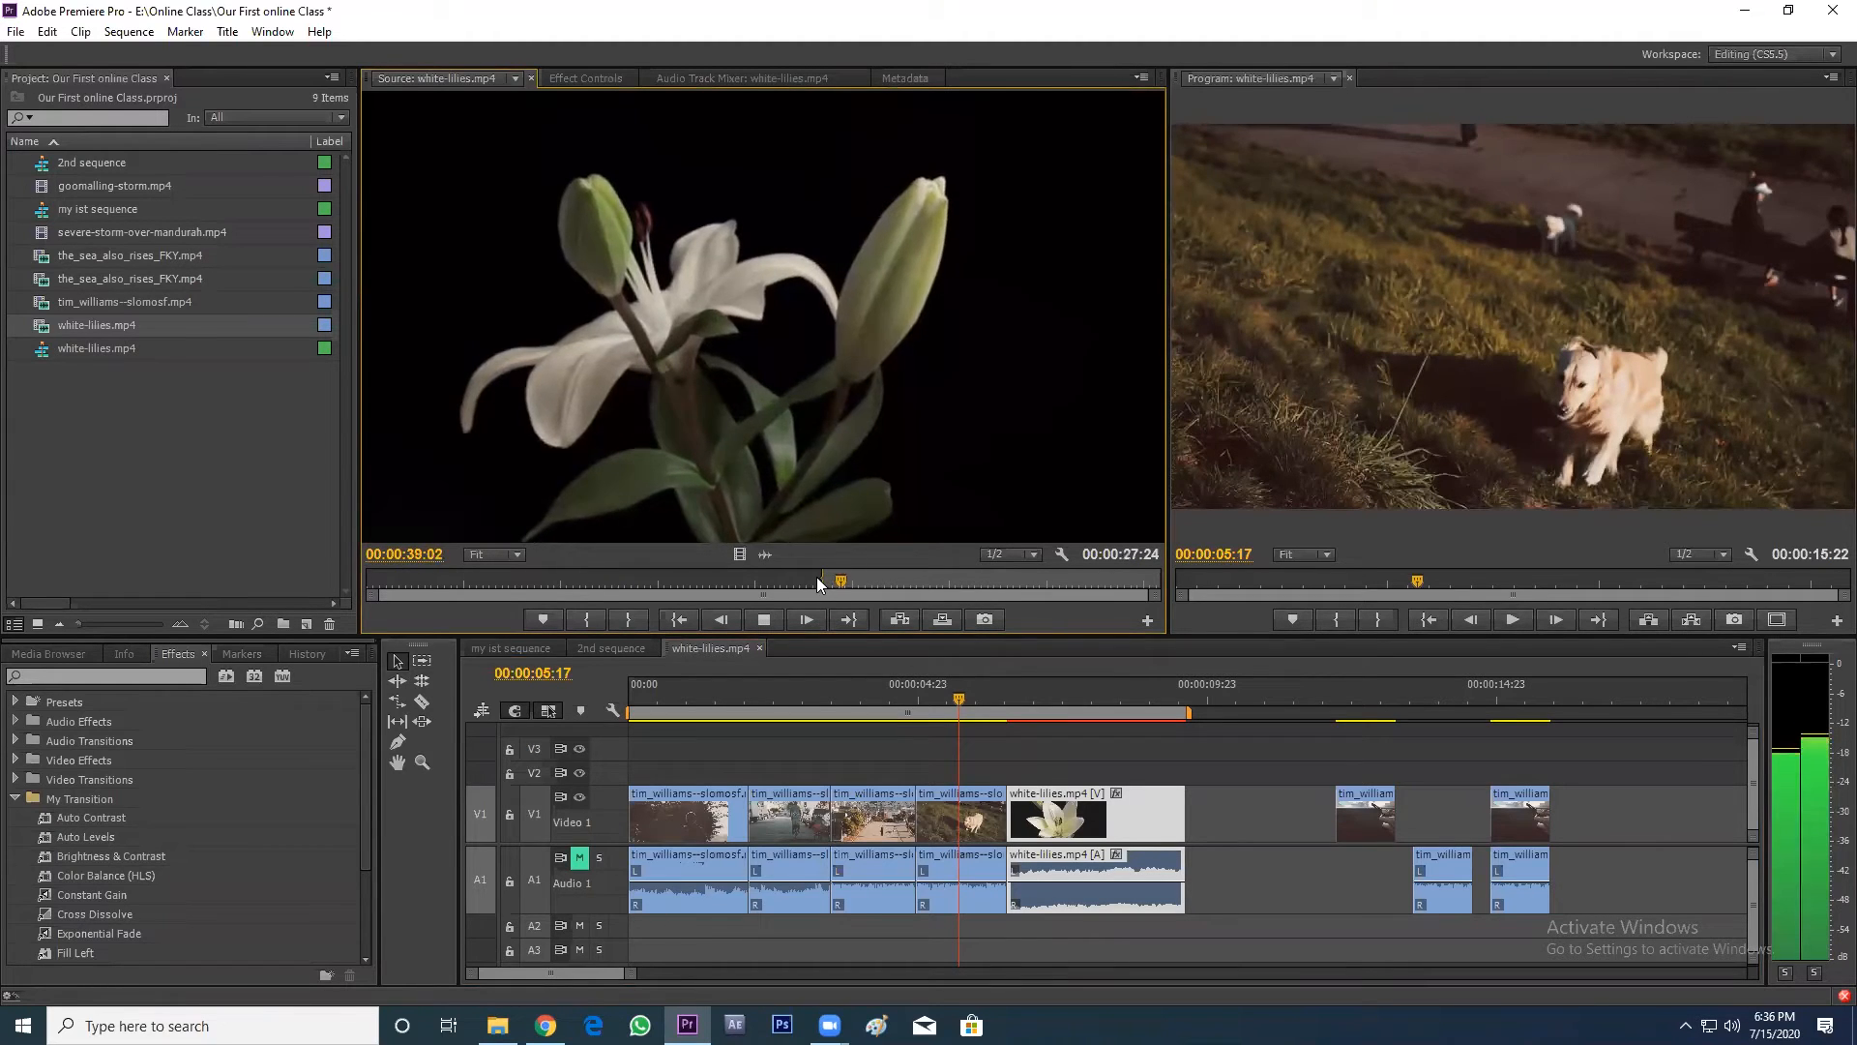
{"action": "key", "text": "space"}
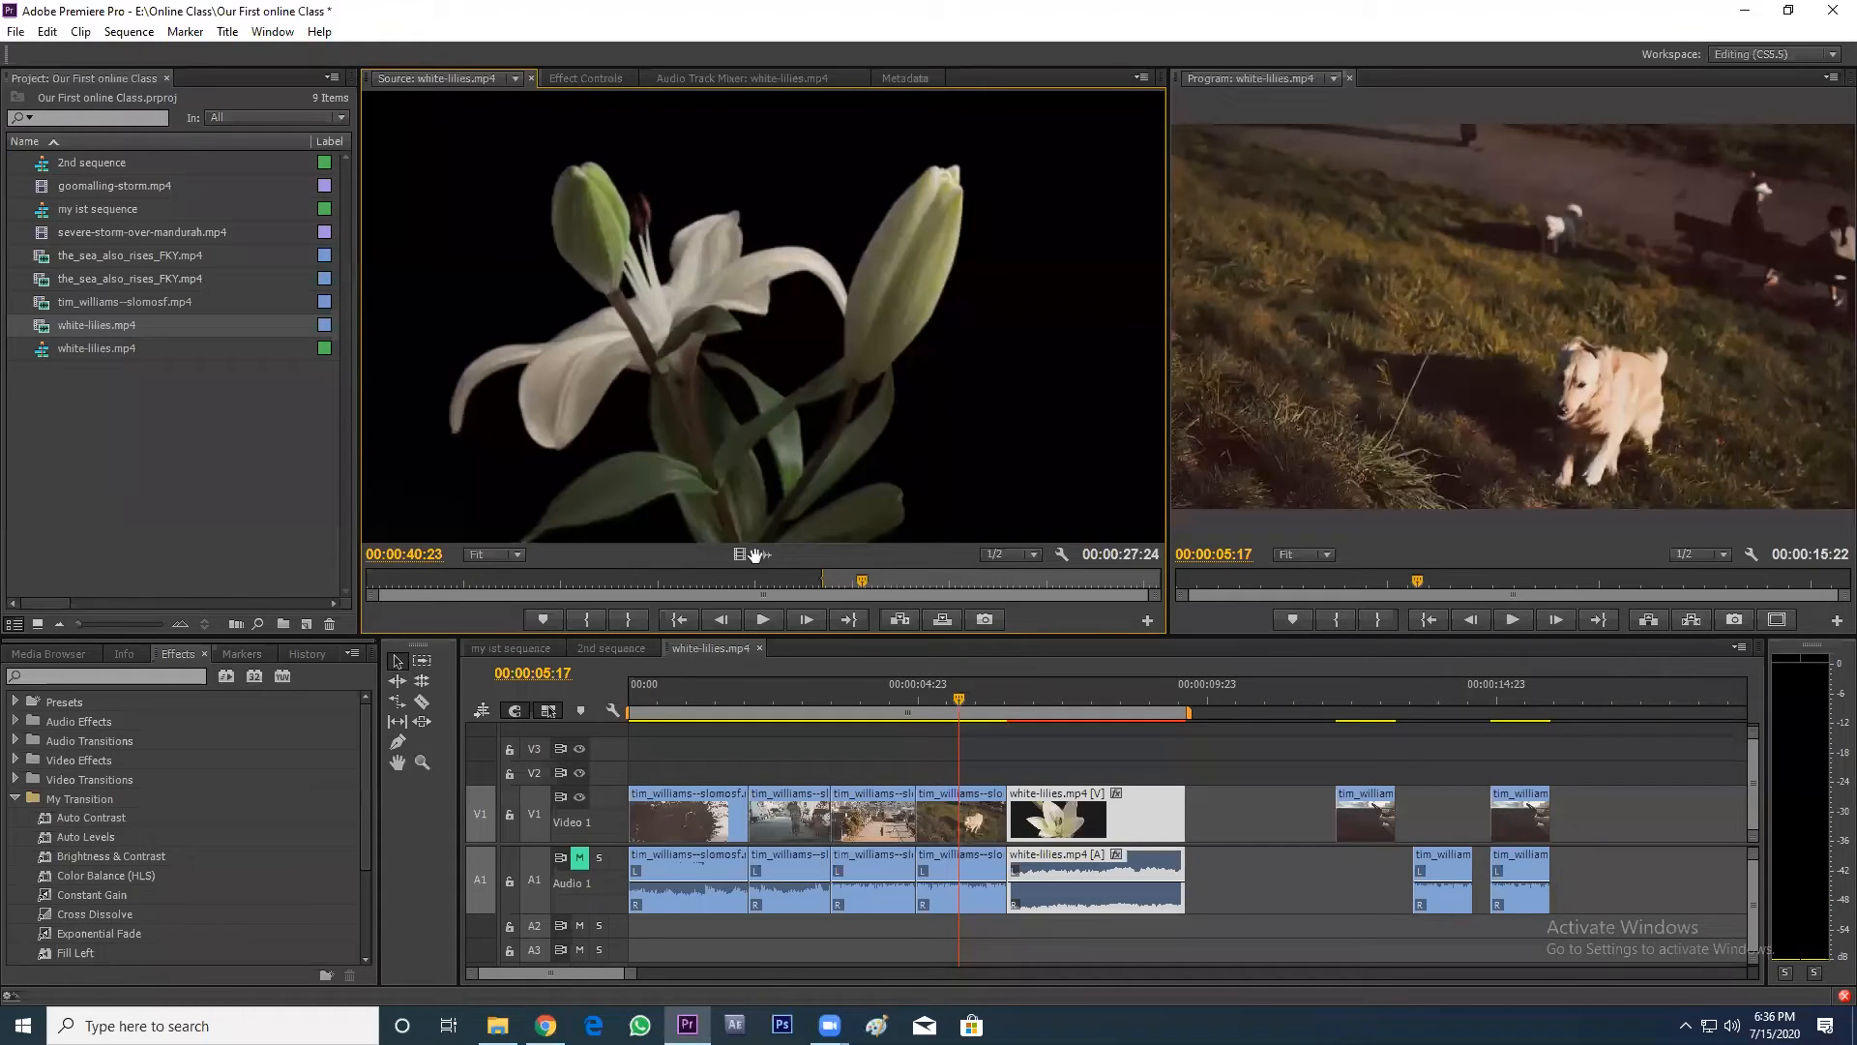
- Place the marked segment on V2 and A2 from the first lily clip's end, and shift the trailing clips about 3 seconds later
{"action": "left_click_drag", "start_coordinate": [1140, 721], "coordinate": [1191, 776]}
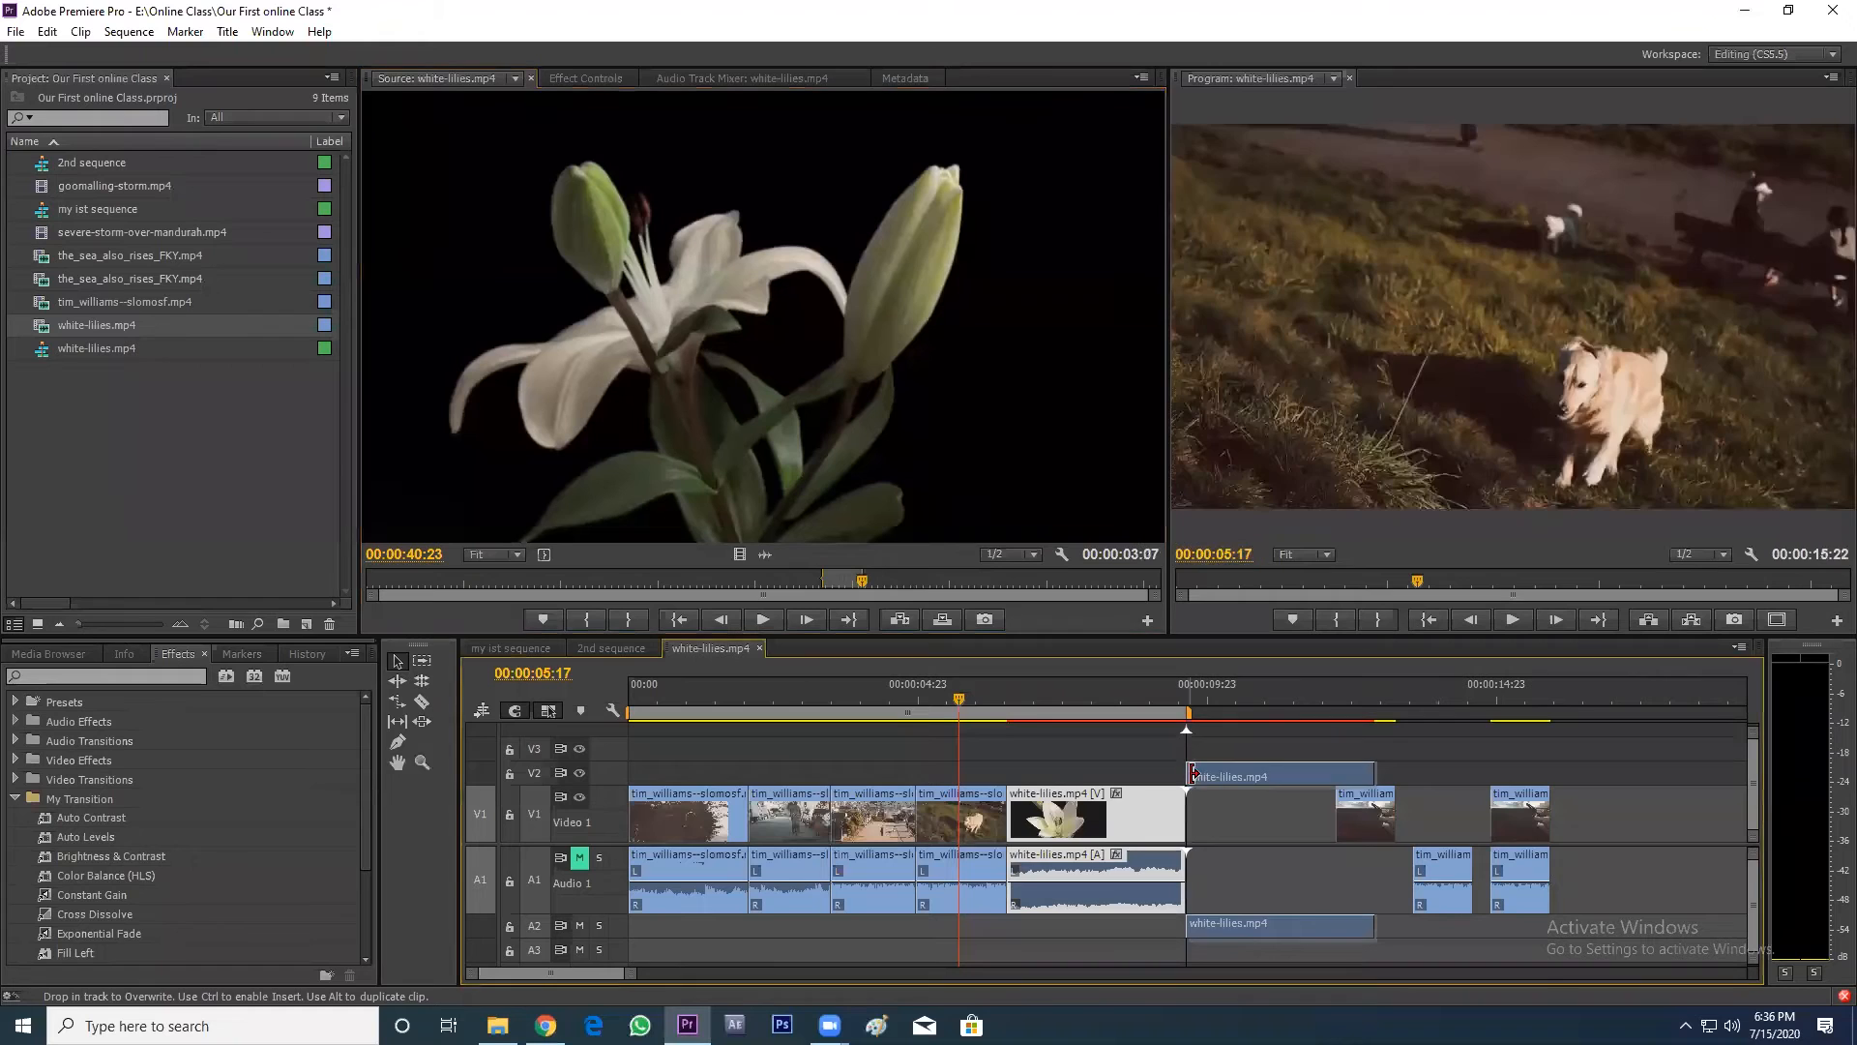
{"action": "left_click", "coordinate": [1211, 705]}
{"action": "key", "text": "a"}
{"action": "left_click_drag", "start_coordinate": [1384, 812], "coordinate": [1538, 818]}
{"action": "key", "text": "v"}
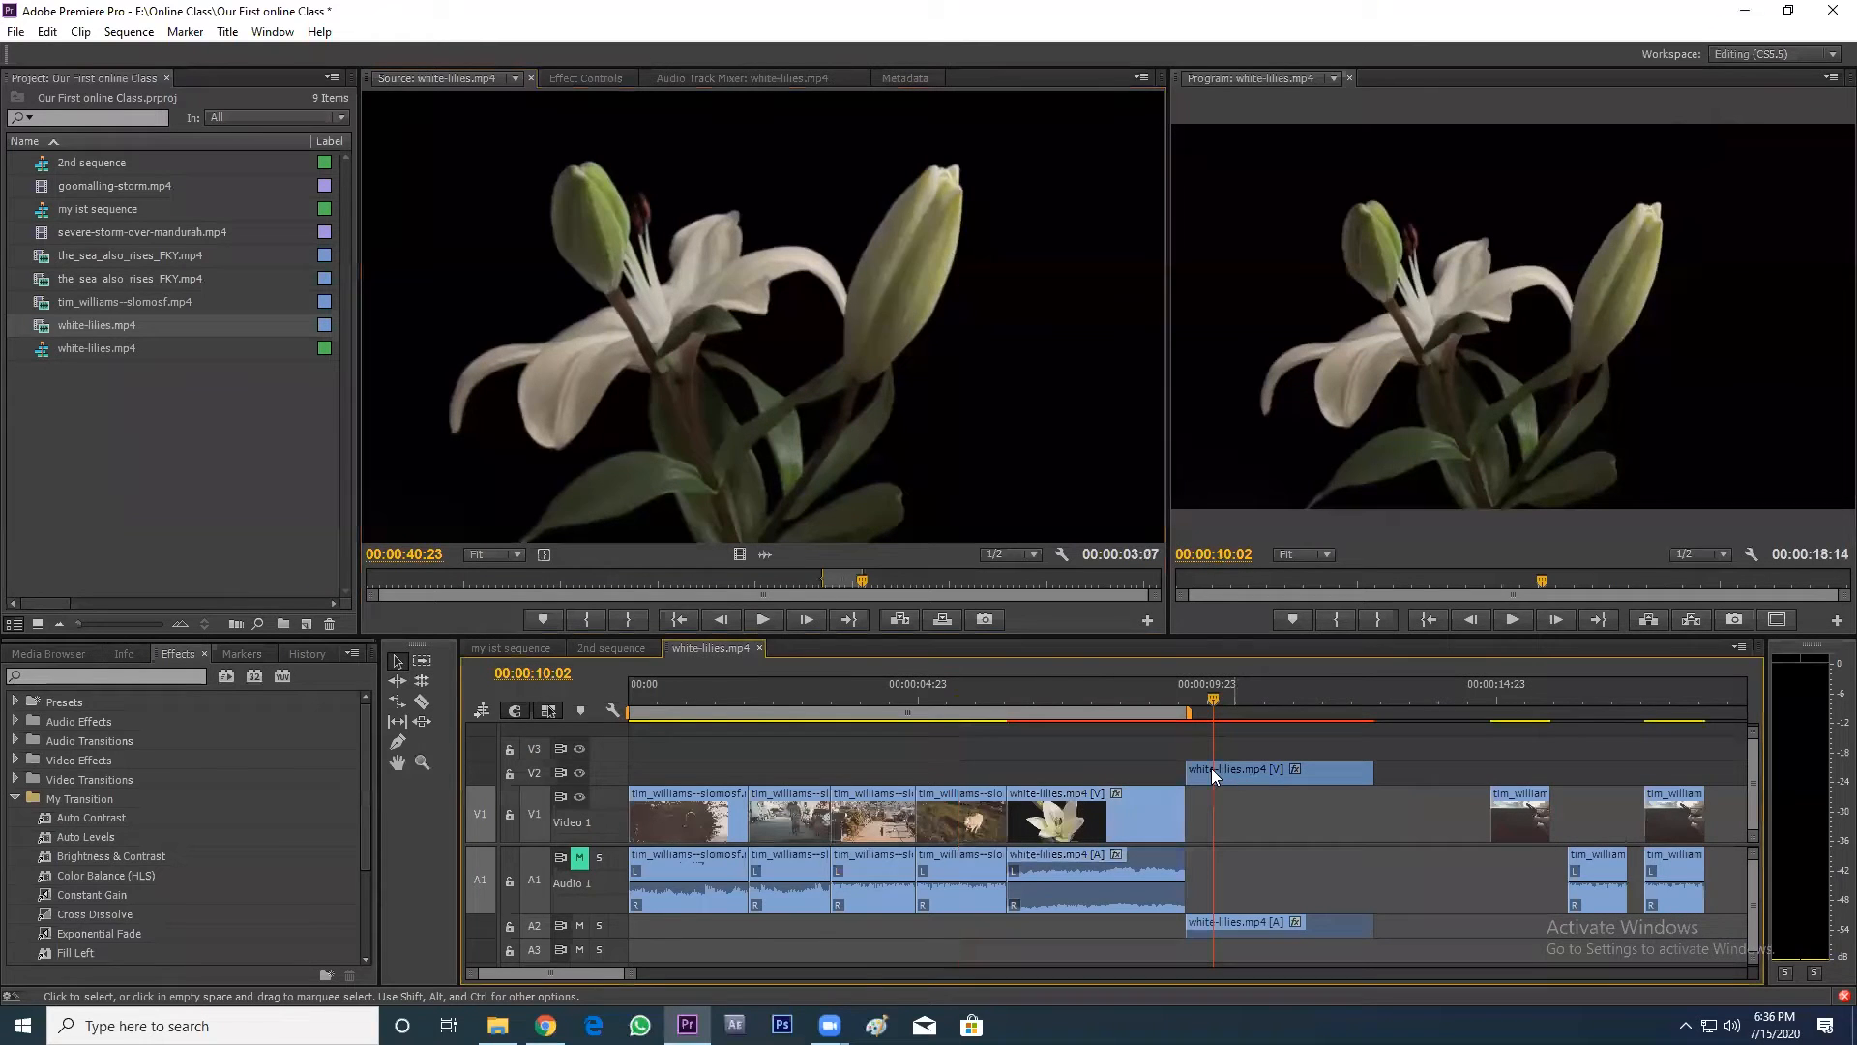
- Play the sequence briefly within the first clip and stop at 00:00:01:12
{"action": "left_click", "coordinate": [690, 710]}
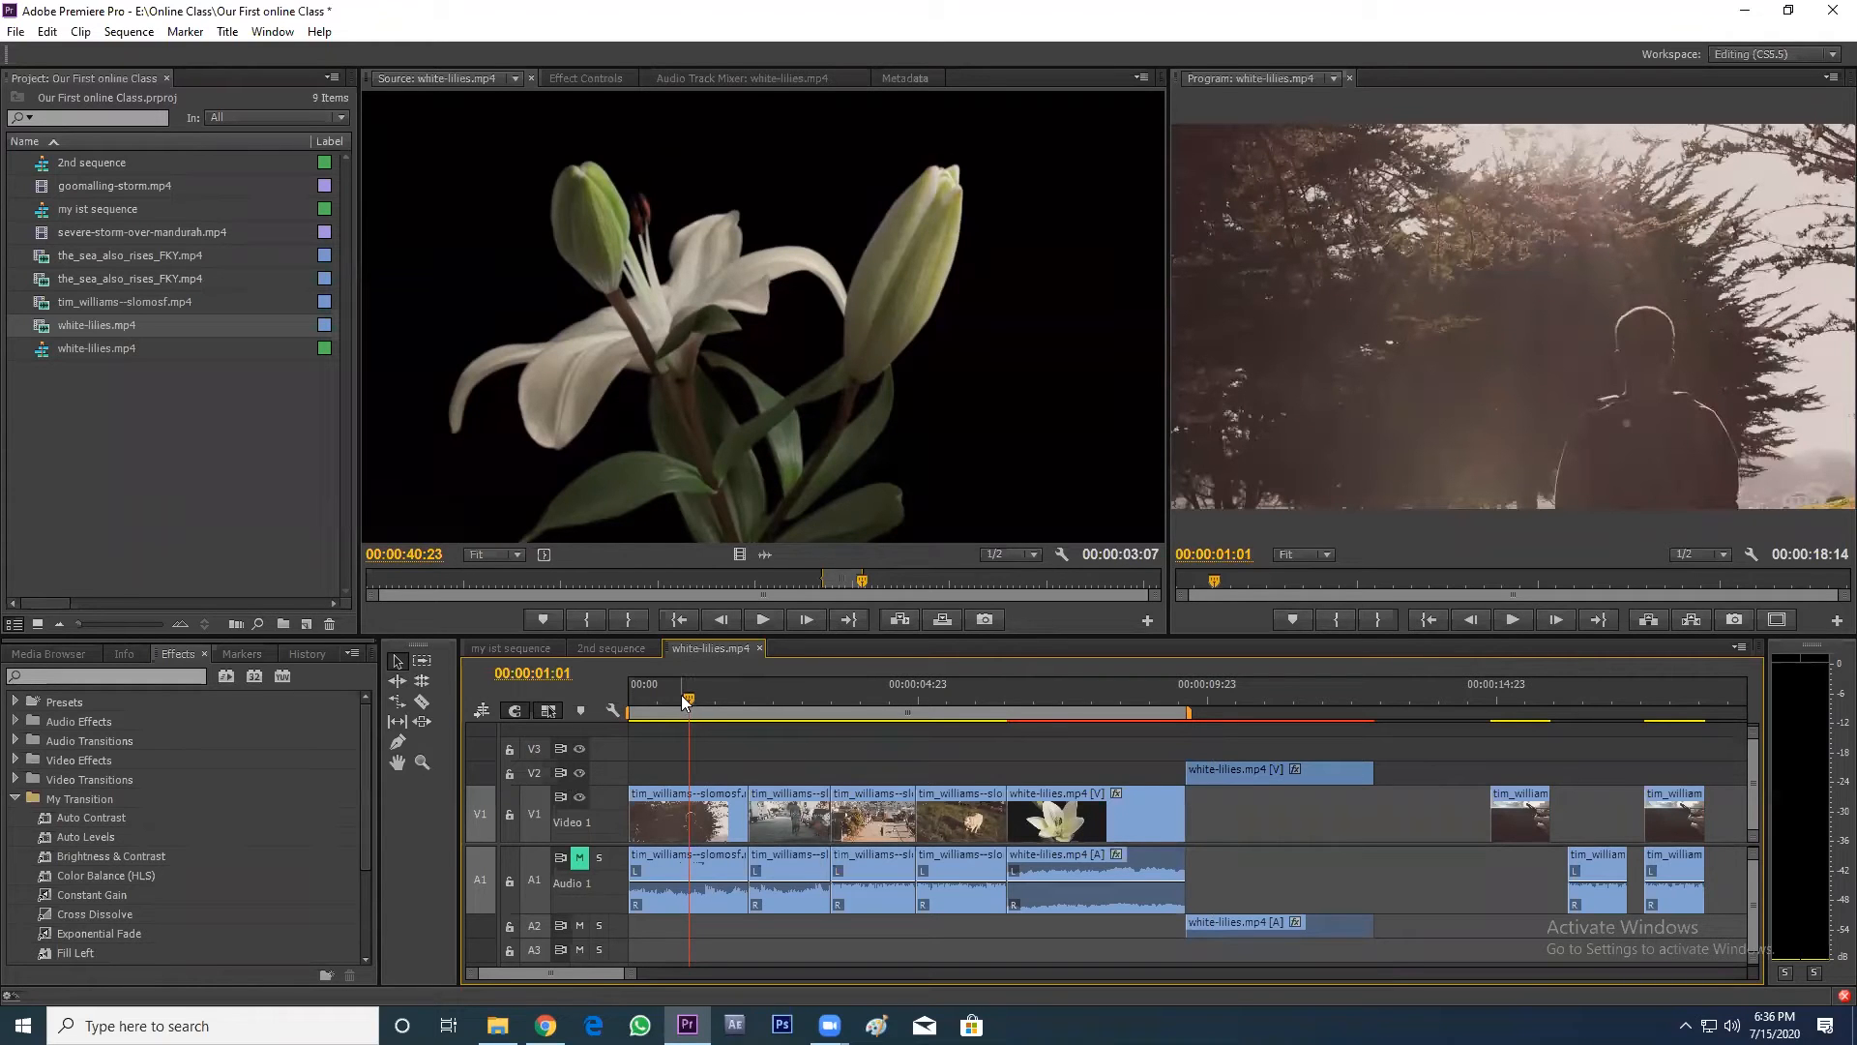
{"action": "key", "text": "Home"}
{"action": "key", "text": "space"}
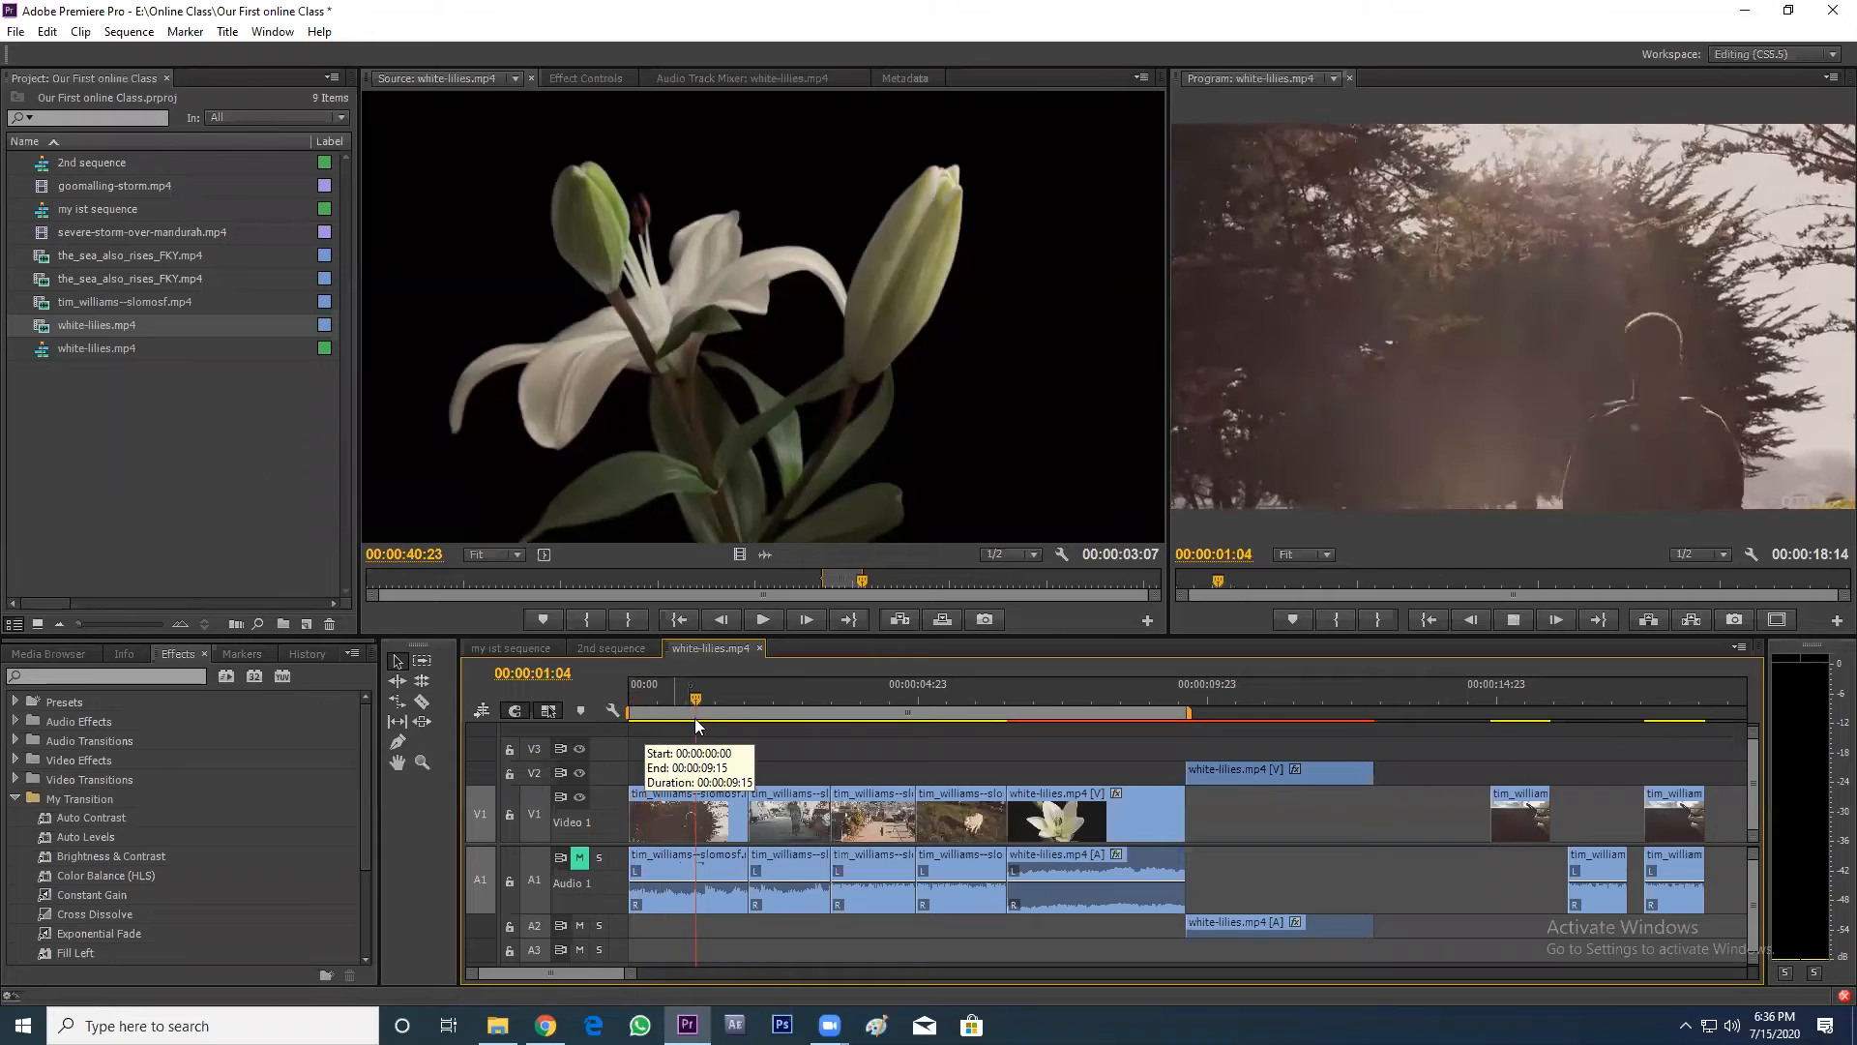
{"action": "key", "text": "space"}
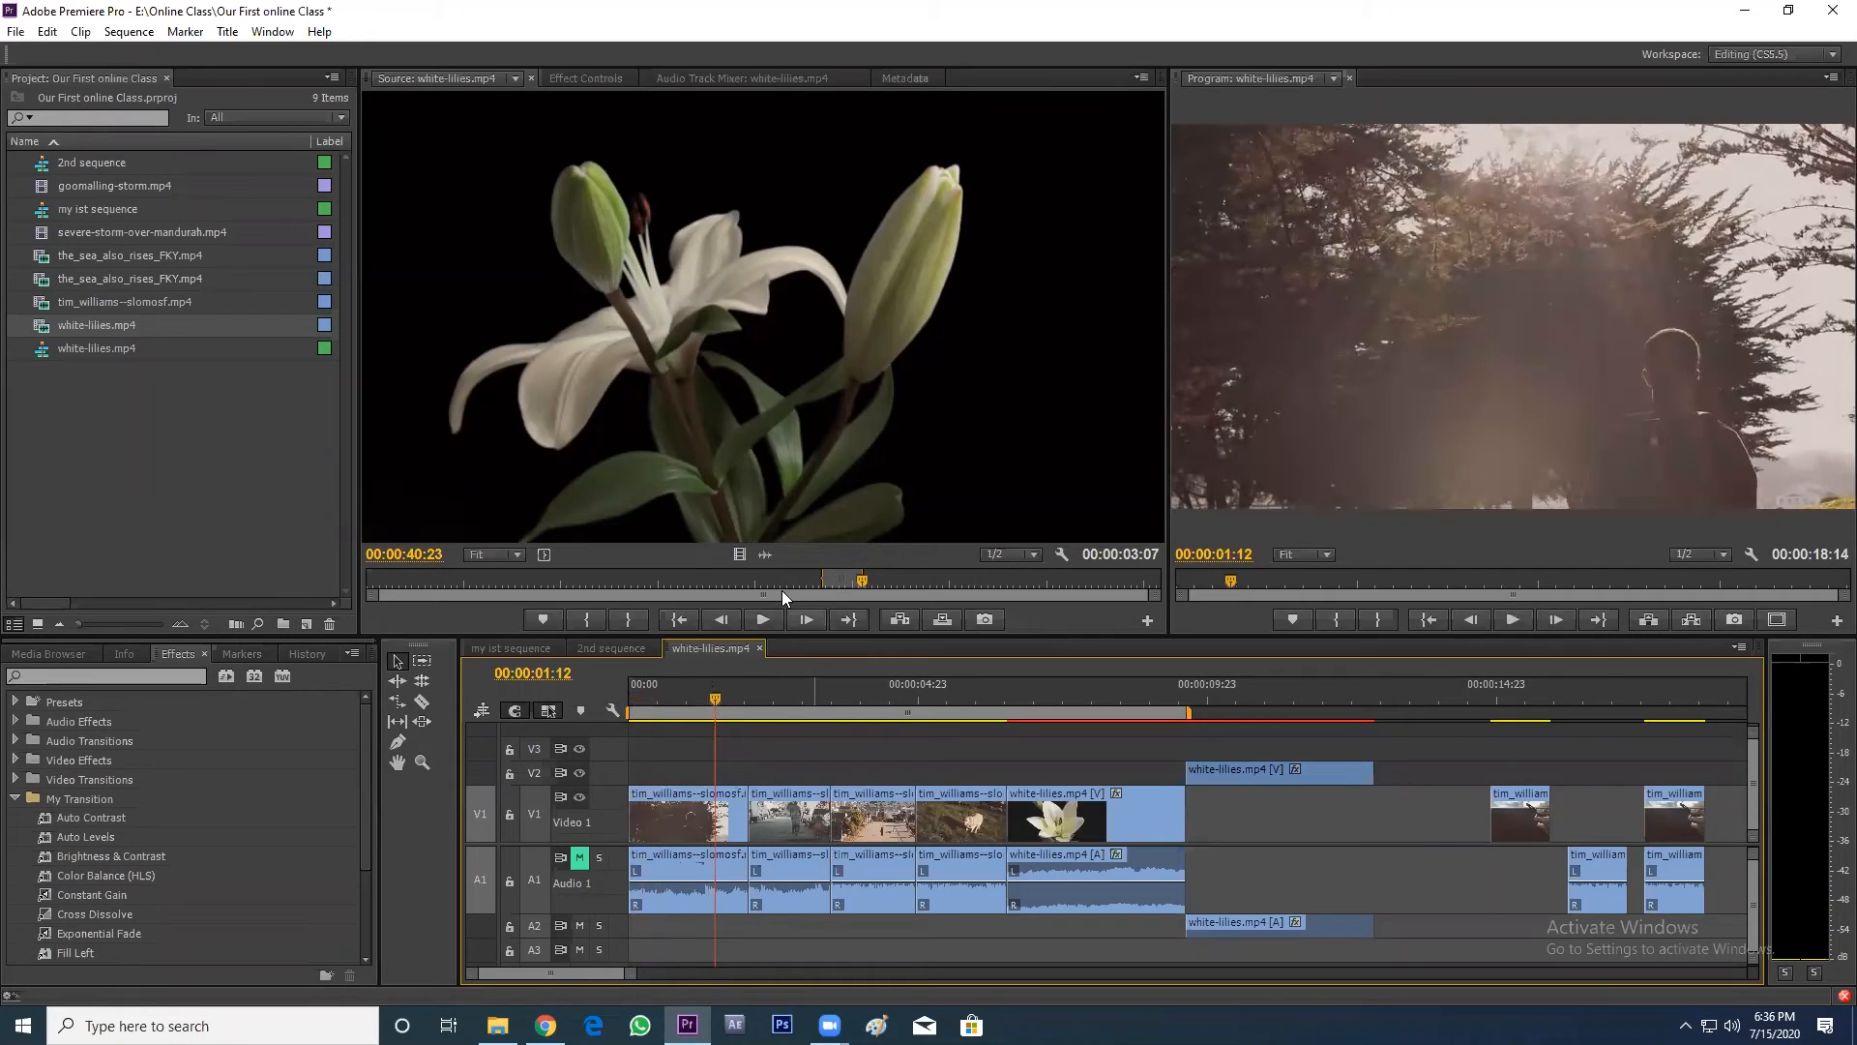
- Place only the video of the marked lily segment on V2 at the sequence start and set the playhead to 00:00:00:02
{"action": "left_click", "coordinate": [738, 559]}
{"action": "left_click_drag", "start_coordinate": [737, 567], "coordinate": [646, 778]}
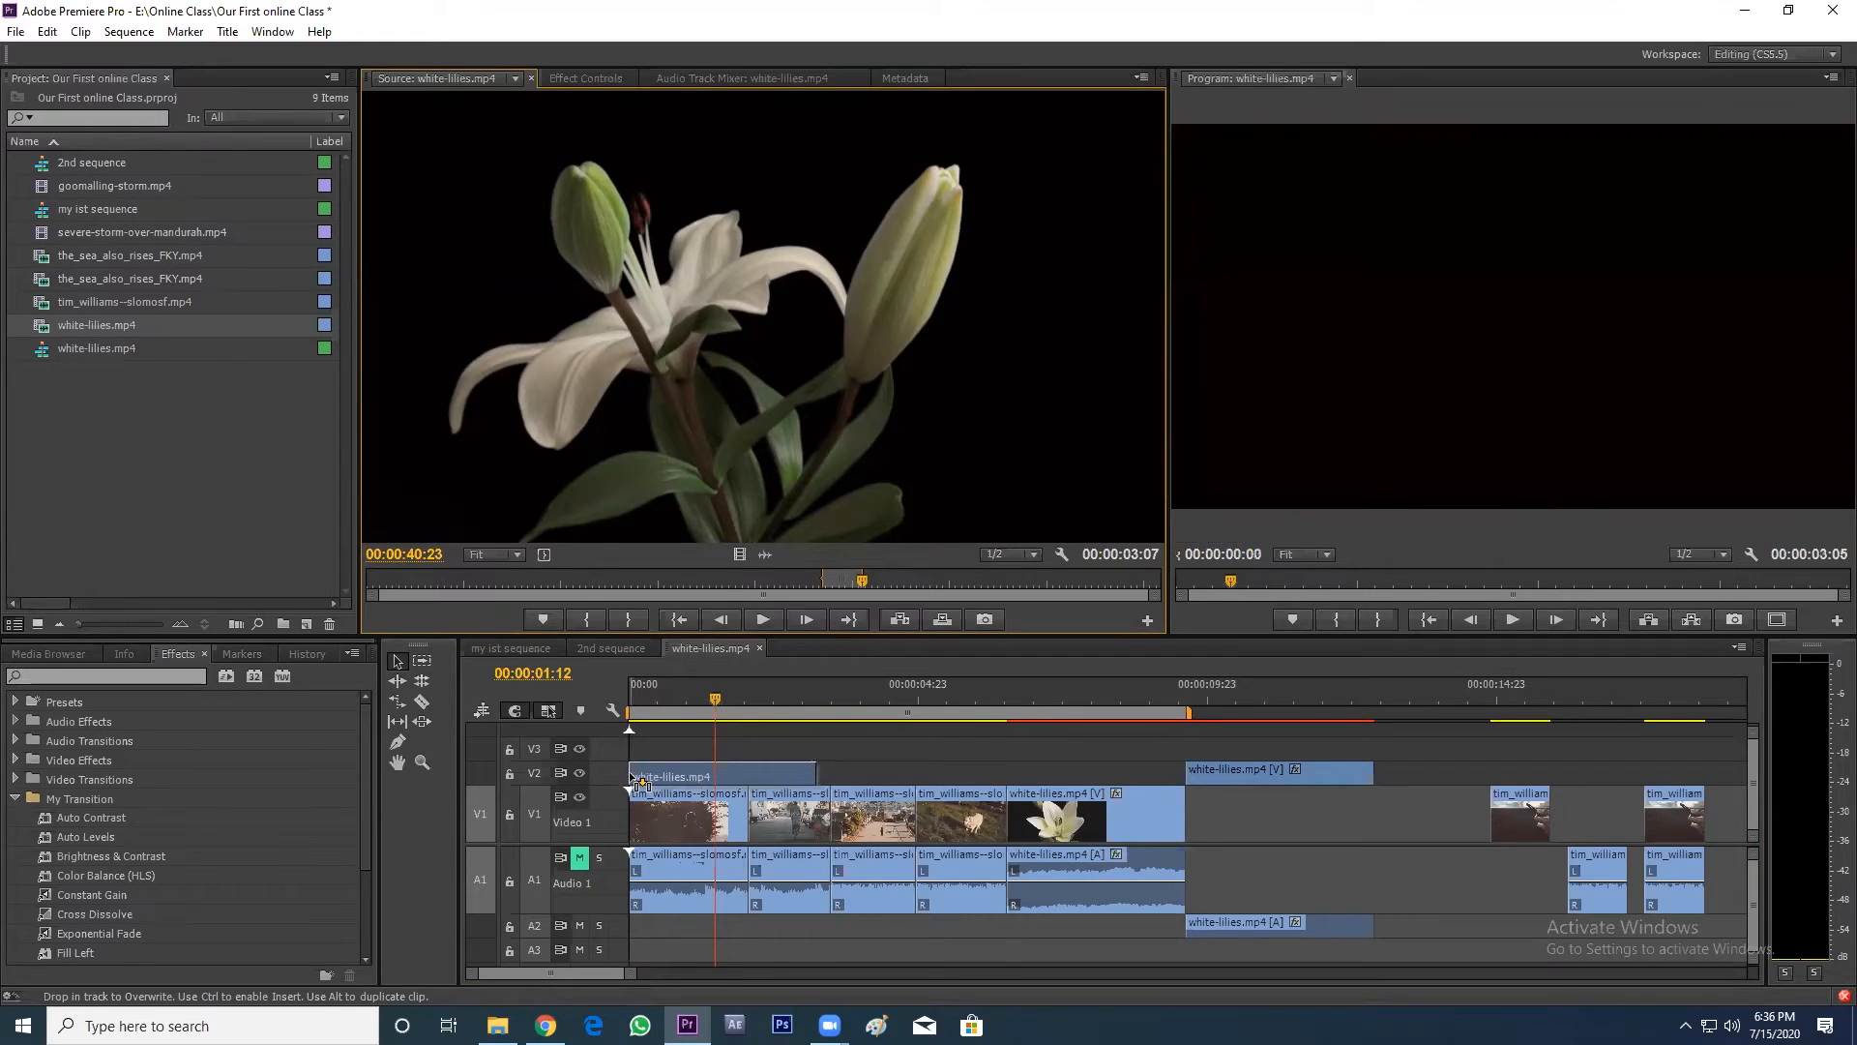
{"action": "left_click", "coordinate": [635, 704]}
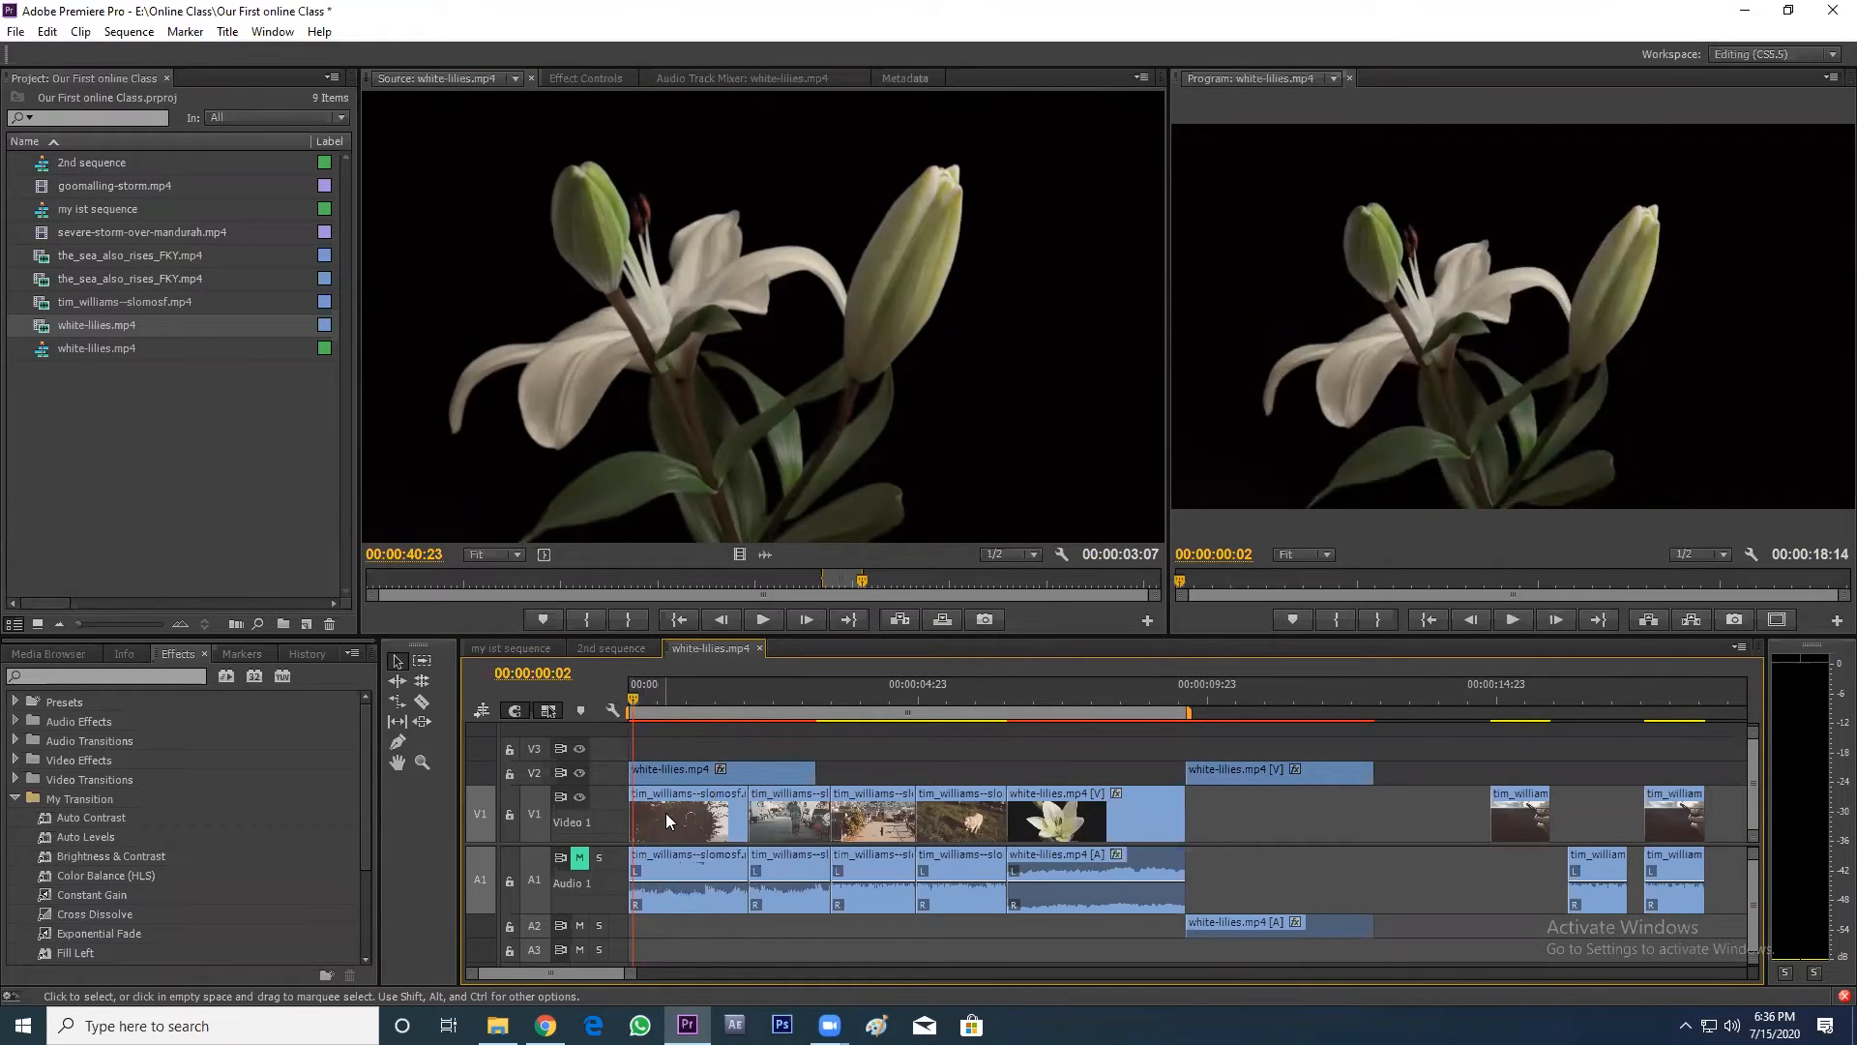
- Play the sequence from the beginning to 00:00:01:11 and return the playhead to 00:00:00:22
{"action": "left_click", "coordinate": [626, 707]}
{"action": "key", "text": "space"}
{"action": "key", "text": "space"}
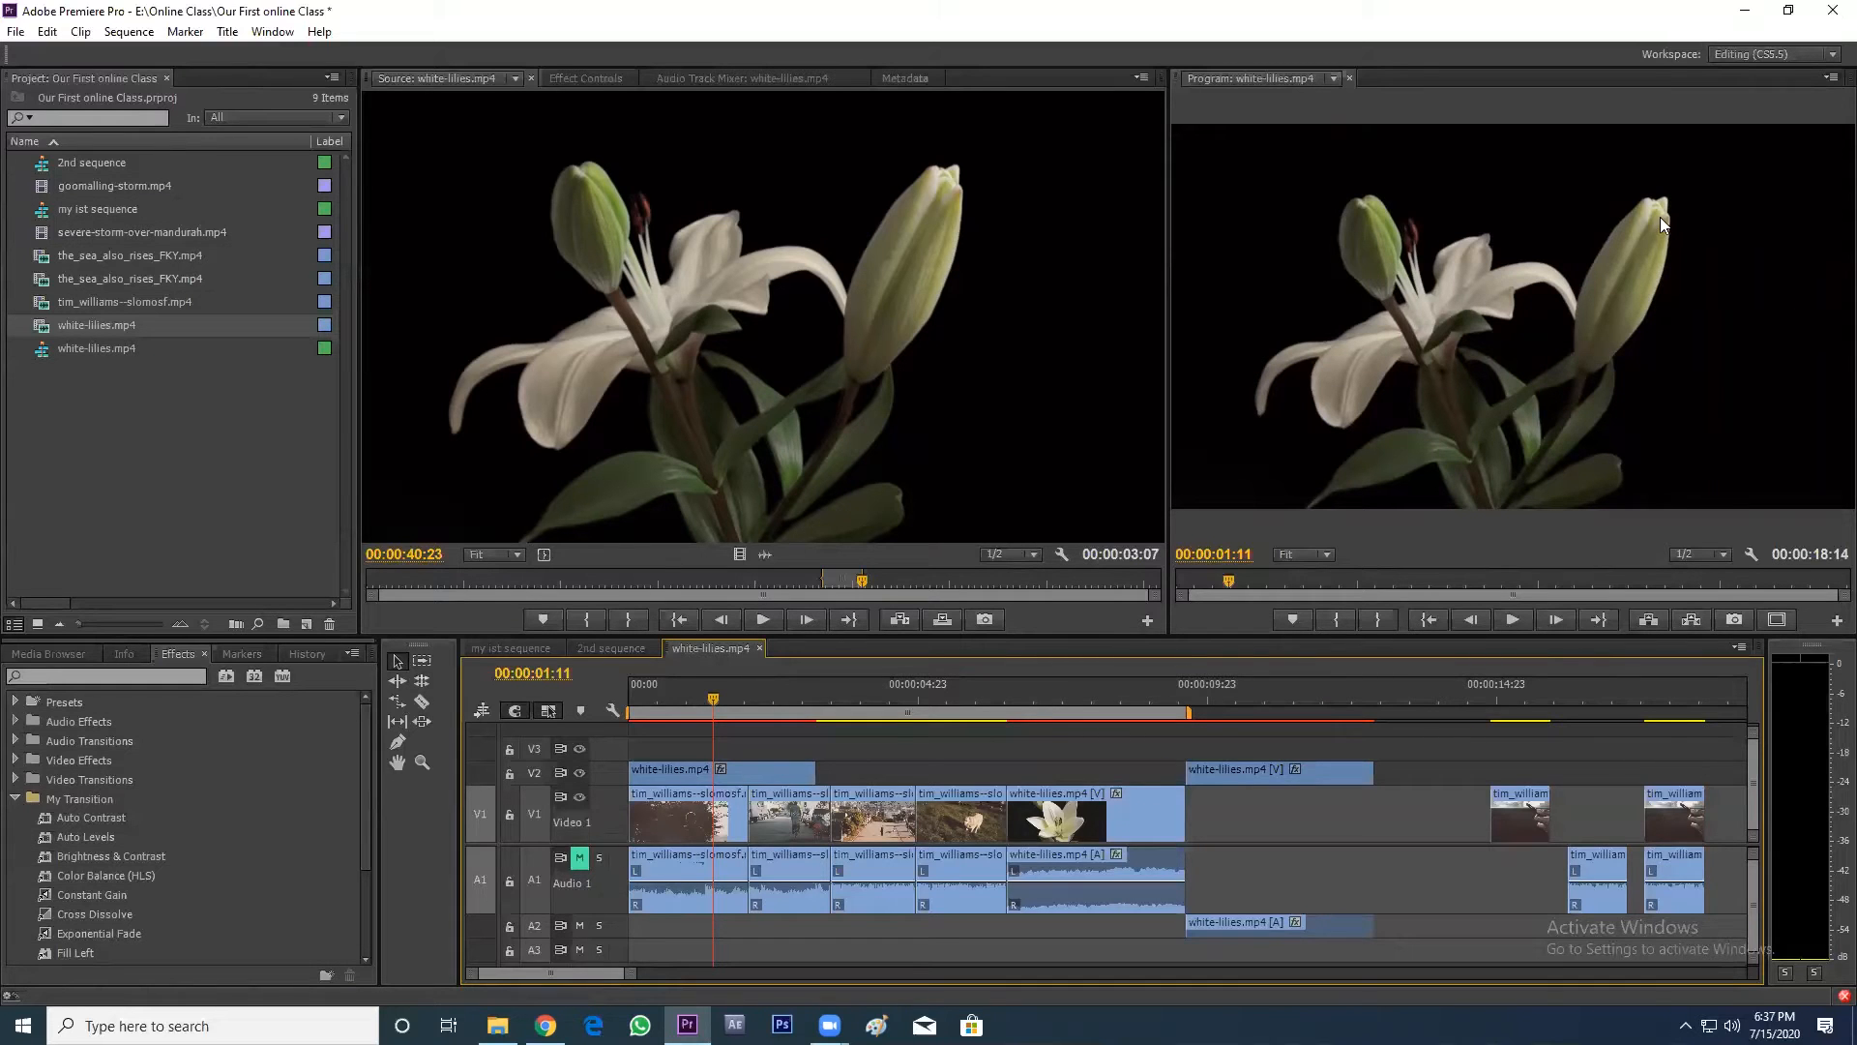
{"action": "left_click", "coordinate": [681, 701]}
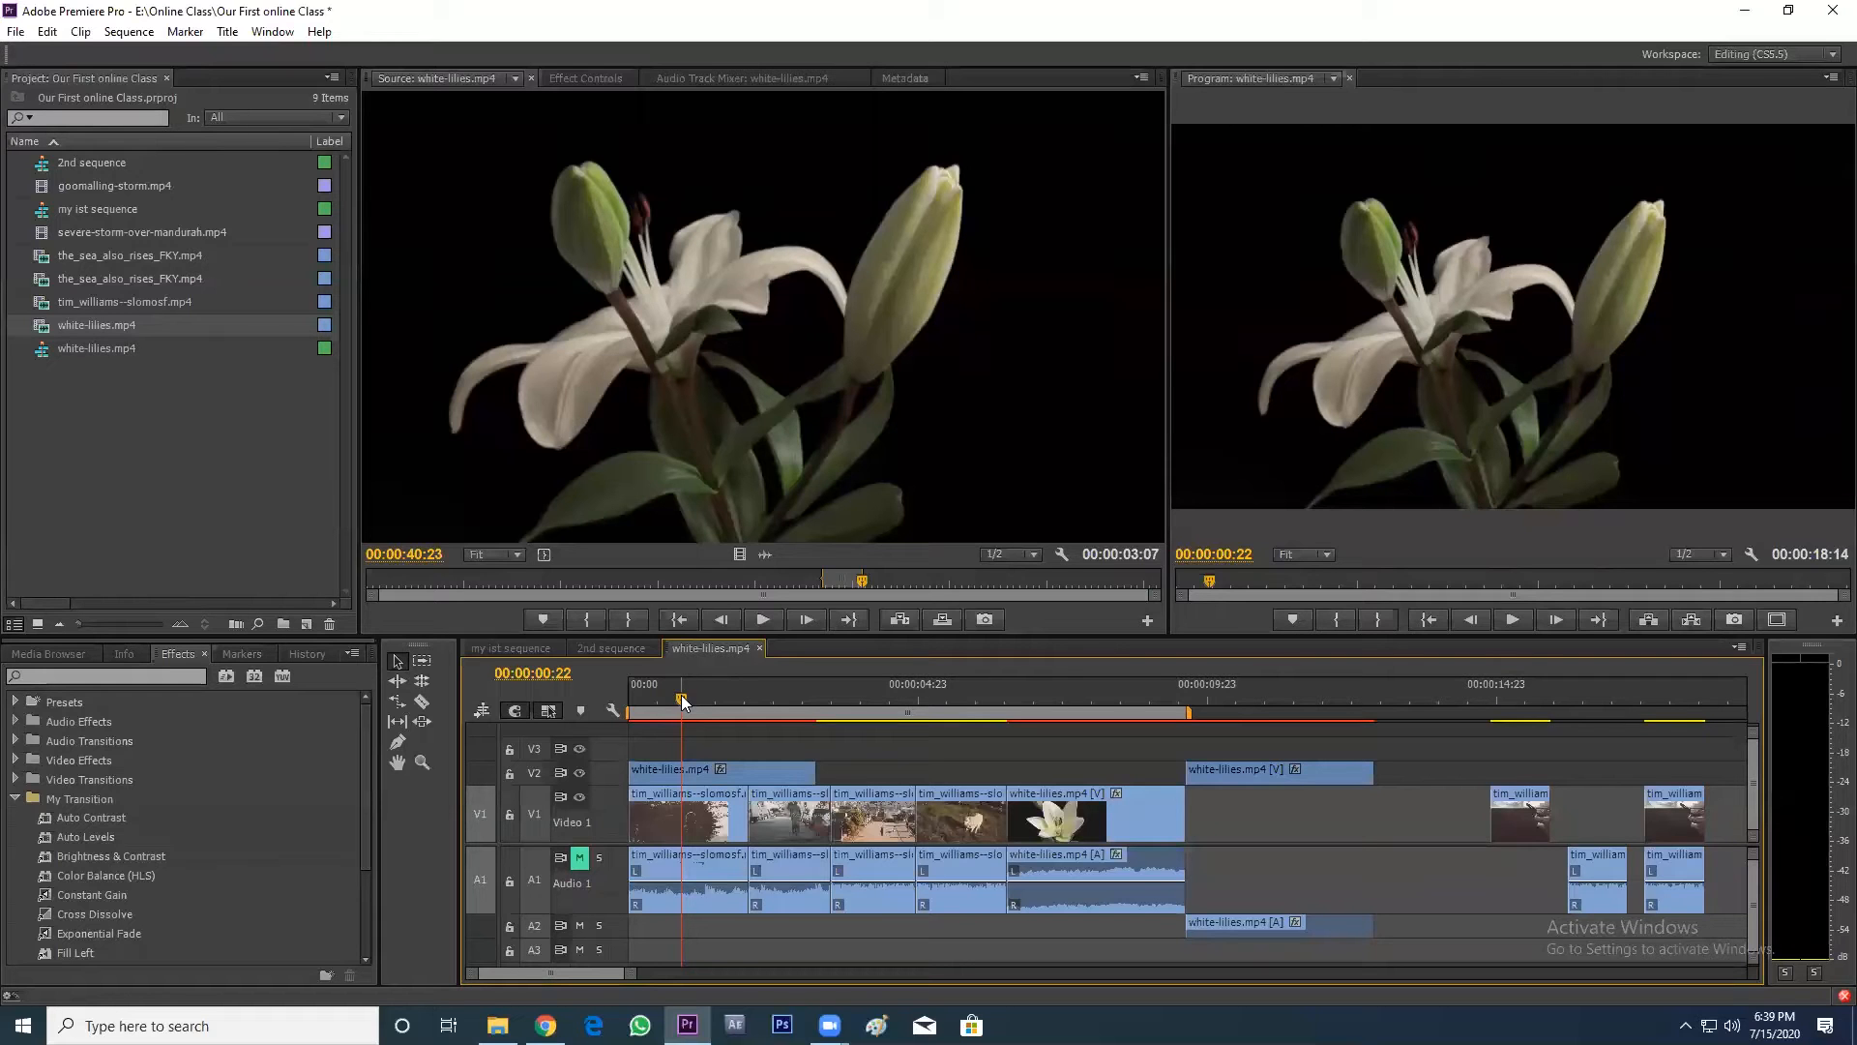
- Place the second lily clip on V1 and A1 directly after the first, and scrub through it to 00:00:12:14
{"action": "left_click_drag", "start_coordinate": [1242, 892], "coordinate": [1233, 891]}
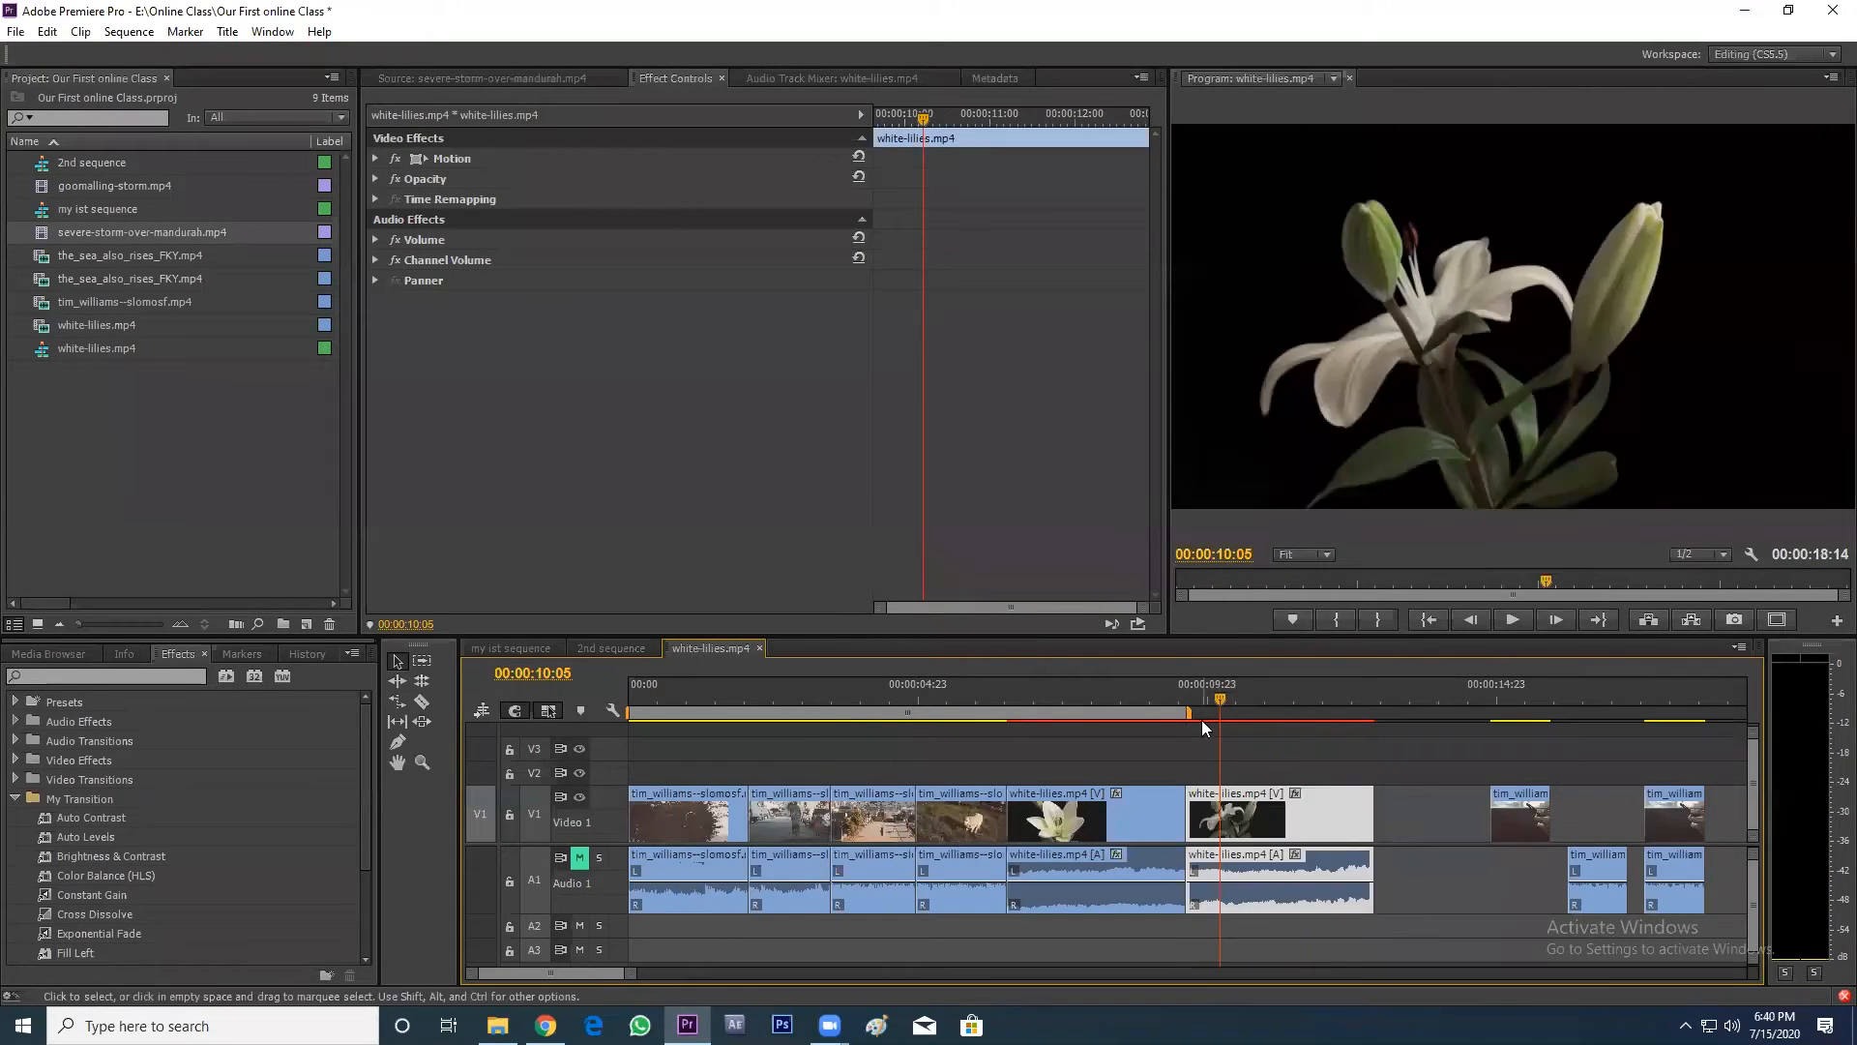
{"action": "left_click_drag", "start_coordinate": [1221, 704], "coordinate": [1358, 718]}
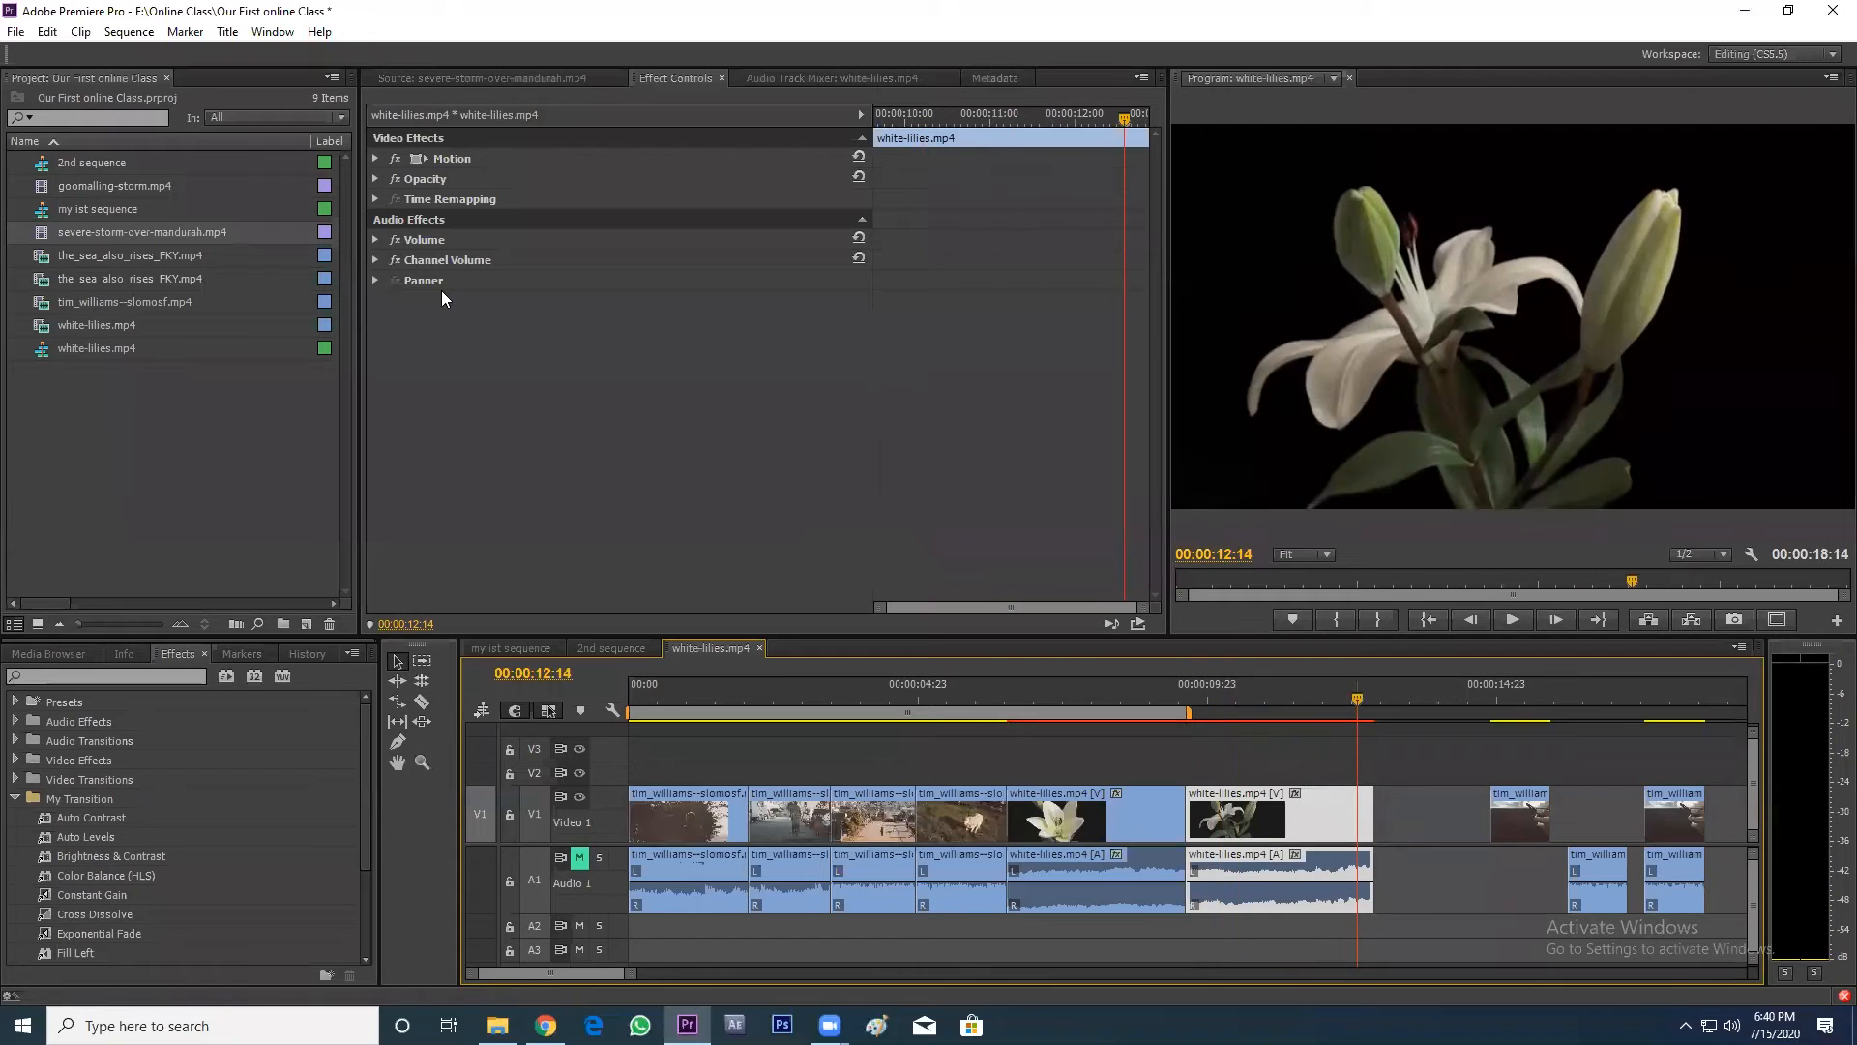
{"action": "double_click", "coordinate": [43, 244]}
{"action": "left_click_drag", "start_coordinate": [711, 391], "coordinate": [1393, 774]}
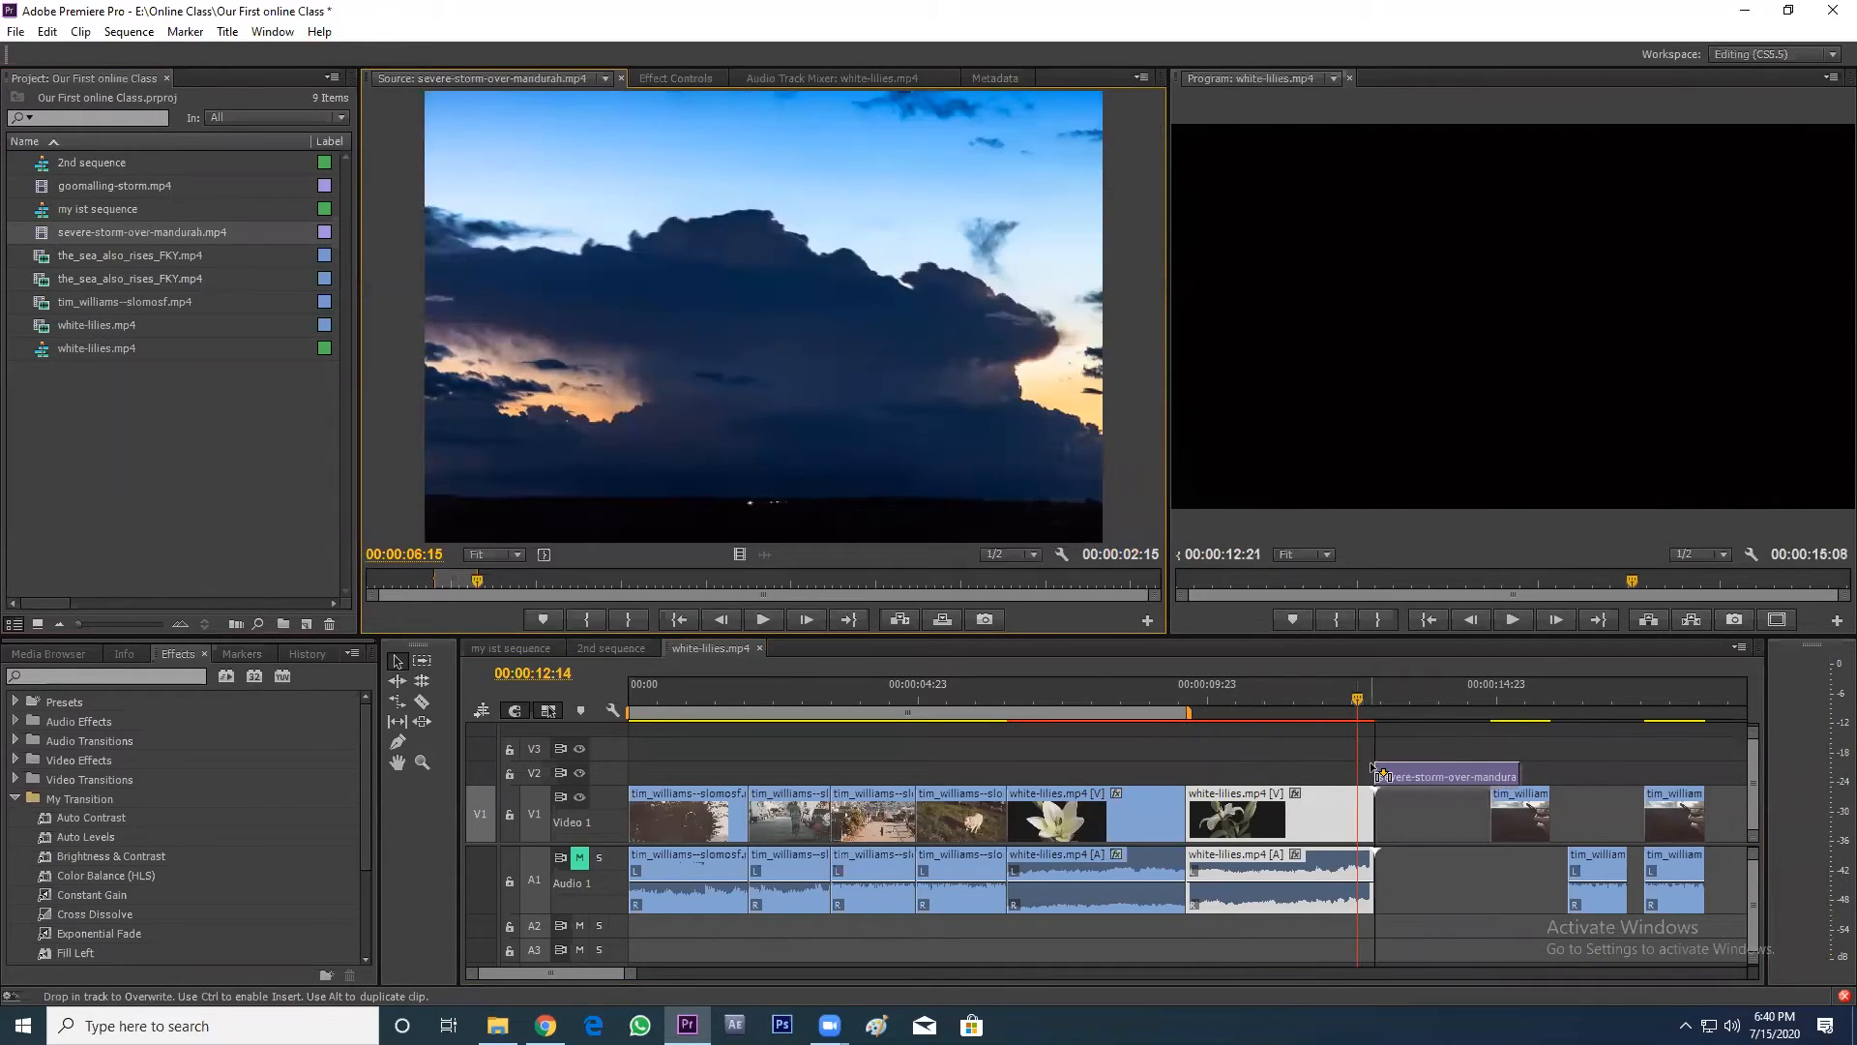
{"action": "key", "text": "a"}
{"action": "left_click_drag", "start_coordinate": [1527, 832], "coordinate": [1642, 832]}
- Place the marked storm segment on V1 directly after the second lily clip and set the playhead to 00:00:13:19
{"action": "key", "text": "v"}
{"action": "left_click", "coordinate": [1446, 778]}
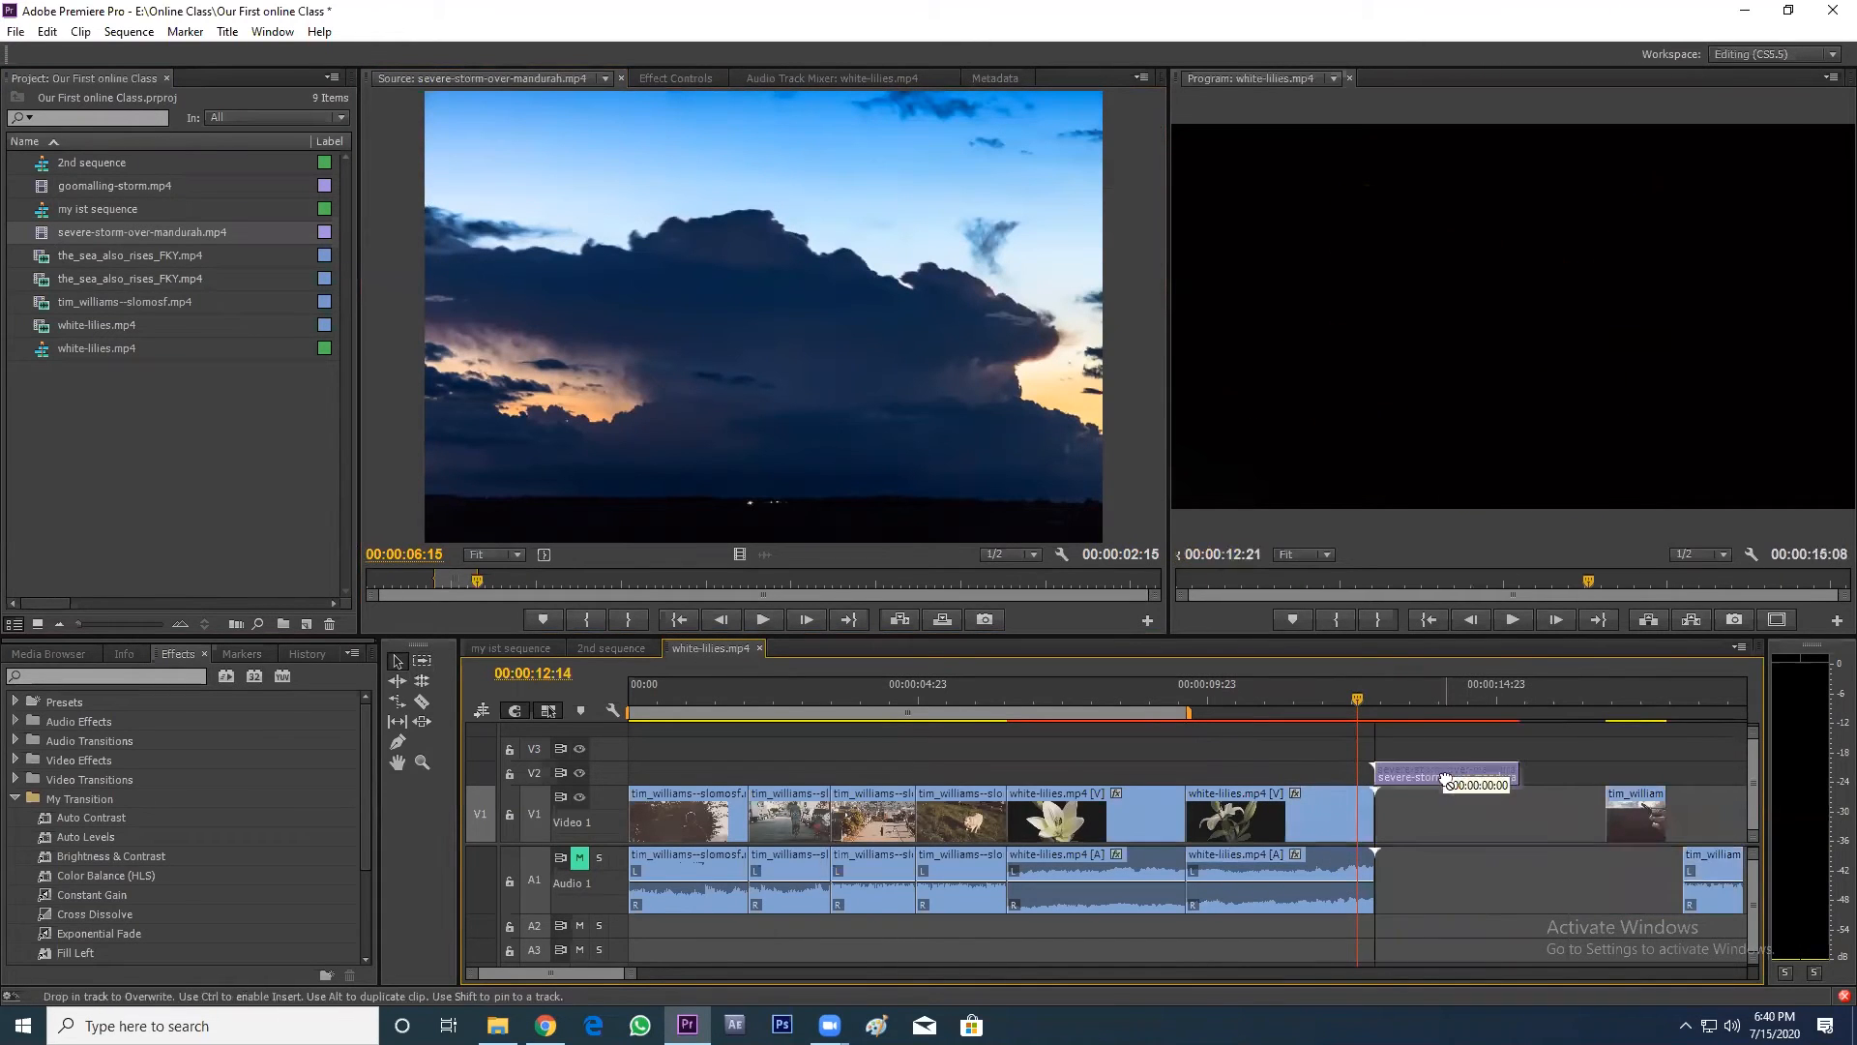
{"action": "key", "text": "Delete"}
{"action": "left_click_drag", "start_coordinate": [777, 382], "coordinate": [1393, 811]}
{"action": "left_click", "coordinate": [1428, 701]}
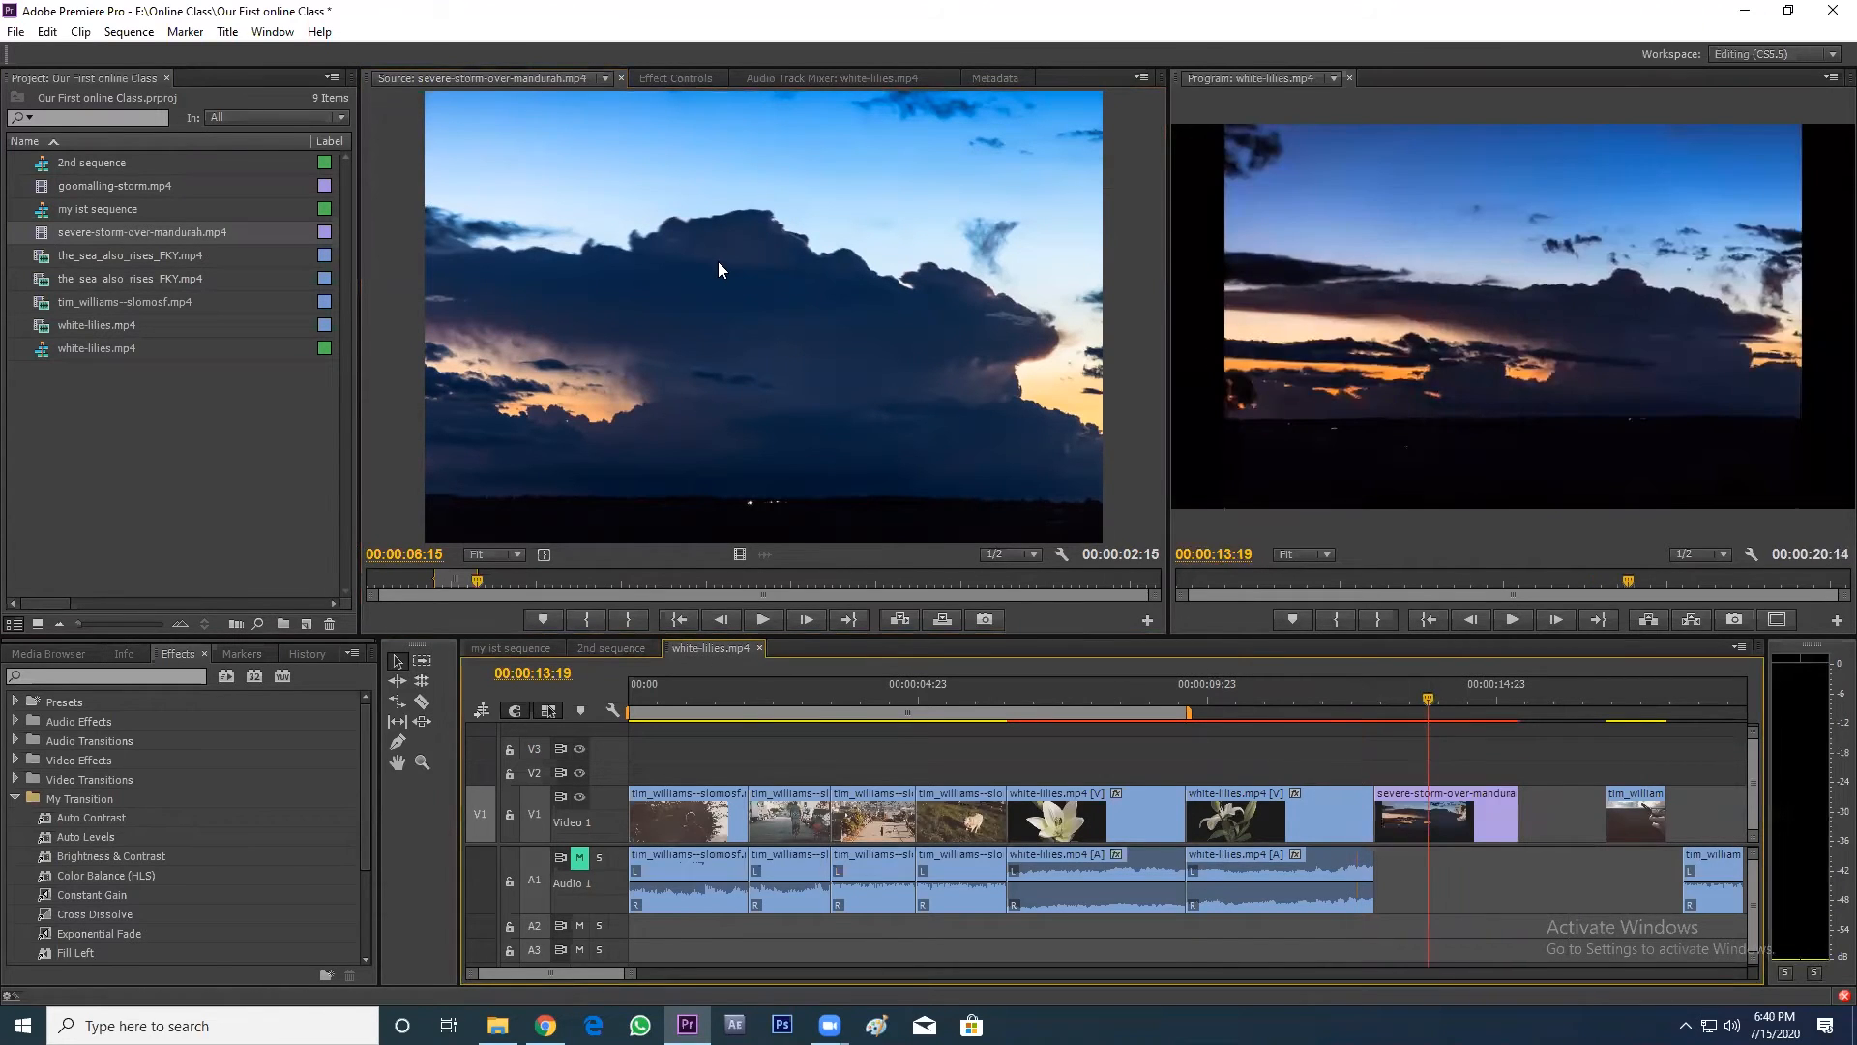
- Set the storm clip's Motion scale to 118, previewing it at 00:00:13:18
{"action": "left_click", "coordinate": [721, 263]}
{"action": "mouse_move", "coordinate": [1410, 701]}
{"action": "left_mouse_down"}
{"action": "mouse_move", "coordinate": [1441, 711]}
{"action": "mouse_move", "coordinate": [1398, 703]}
{"action": "left_mouse_up"}
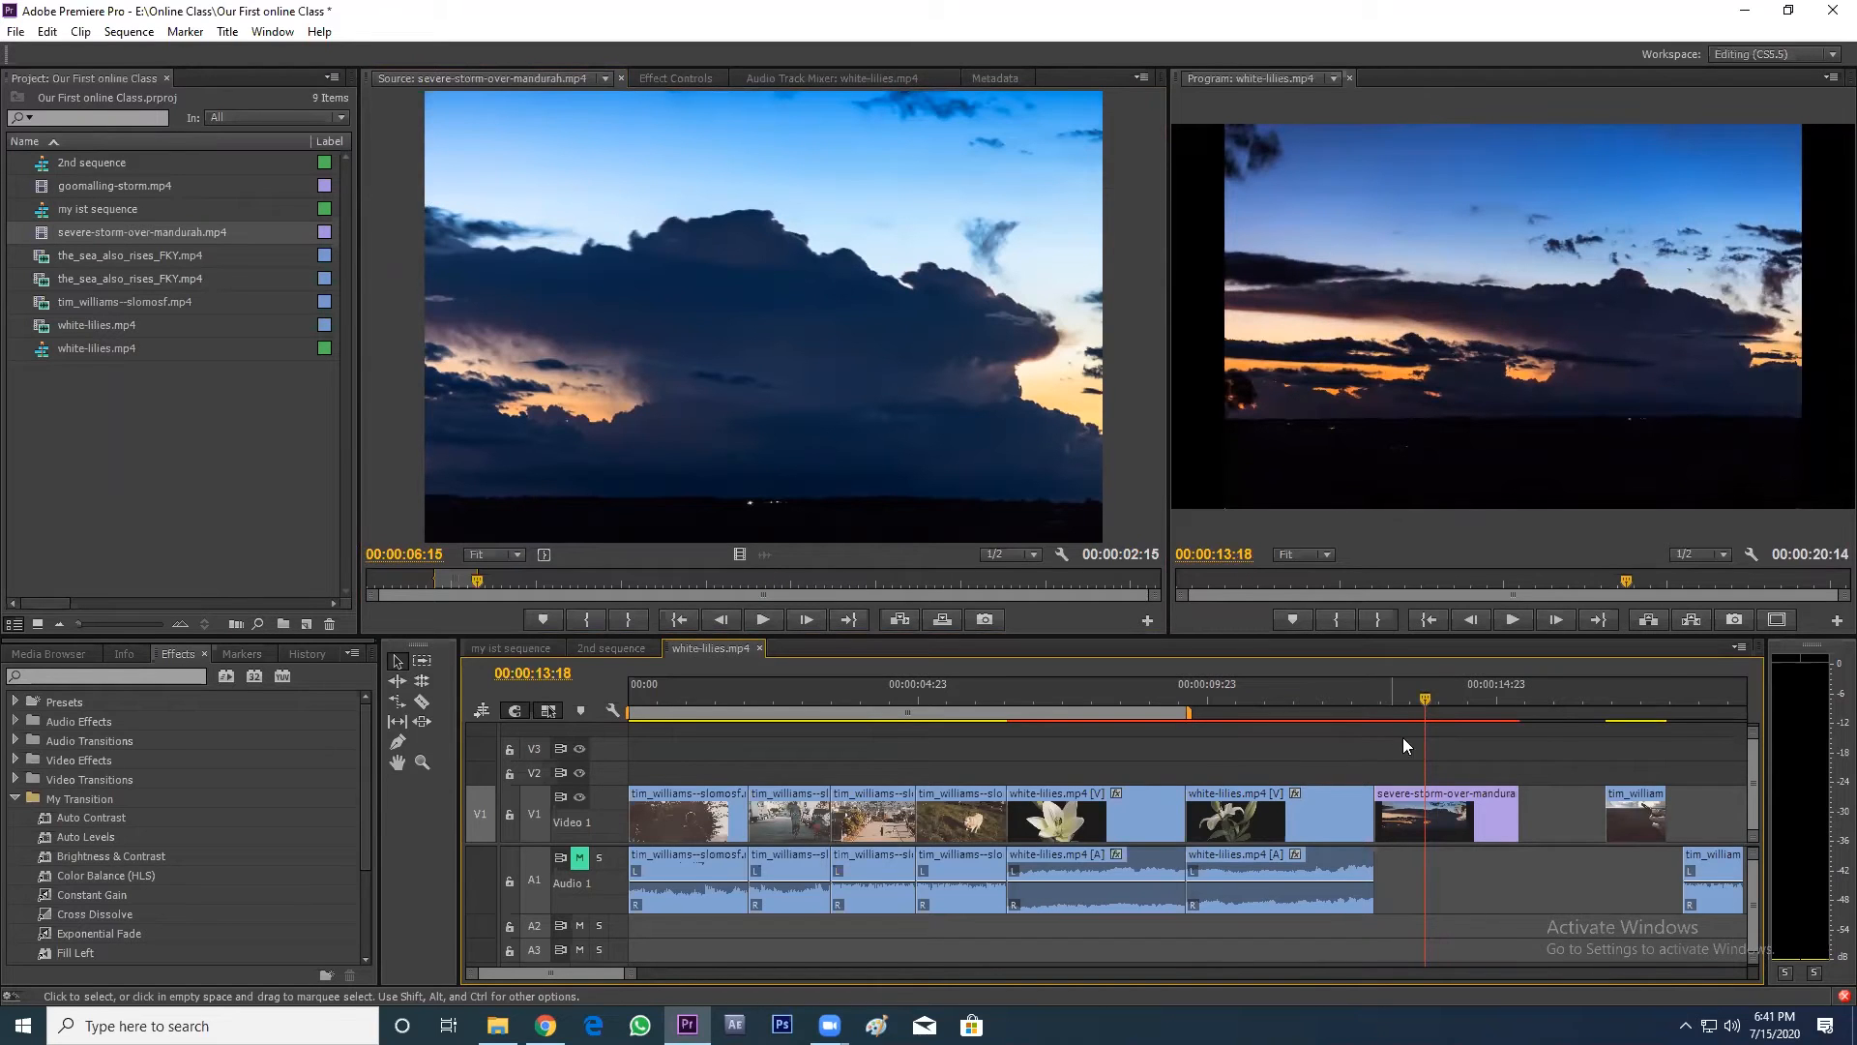
{"action": "left_click", "coordinate": [1418, 801]}
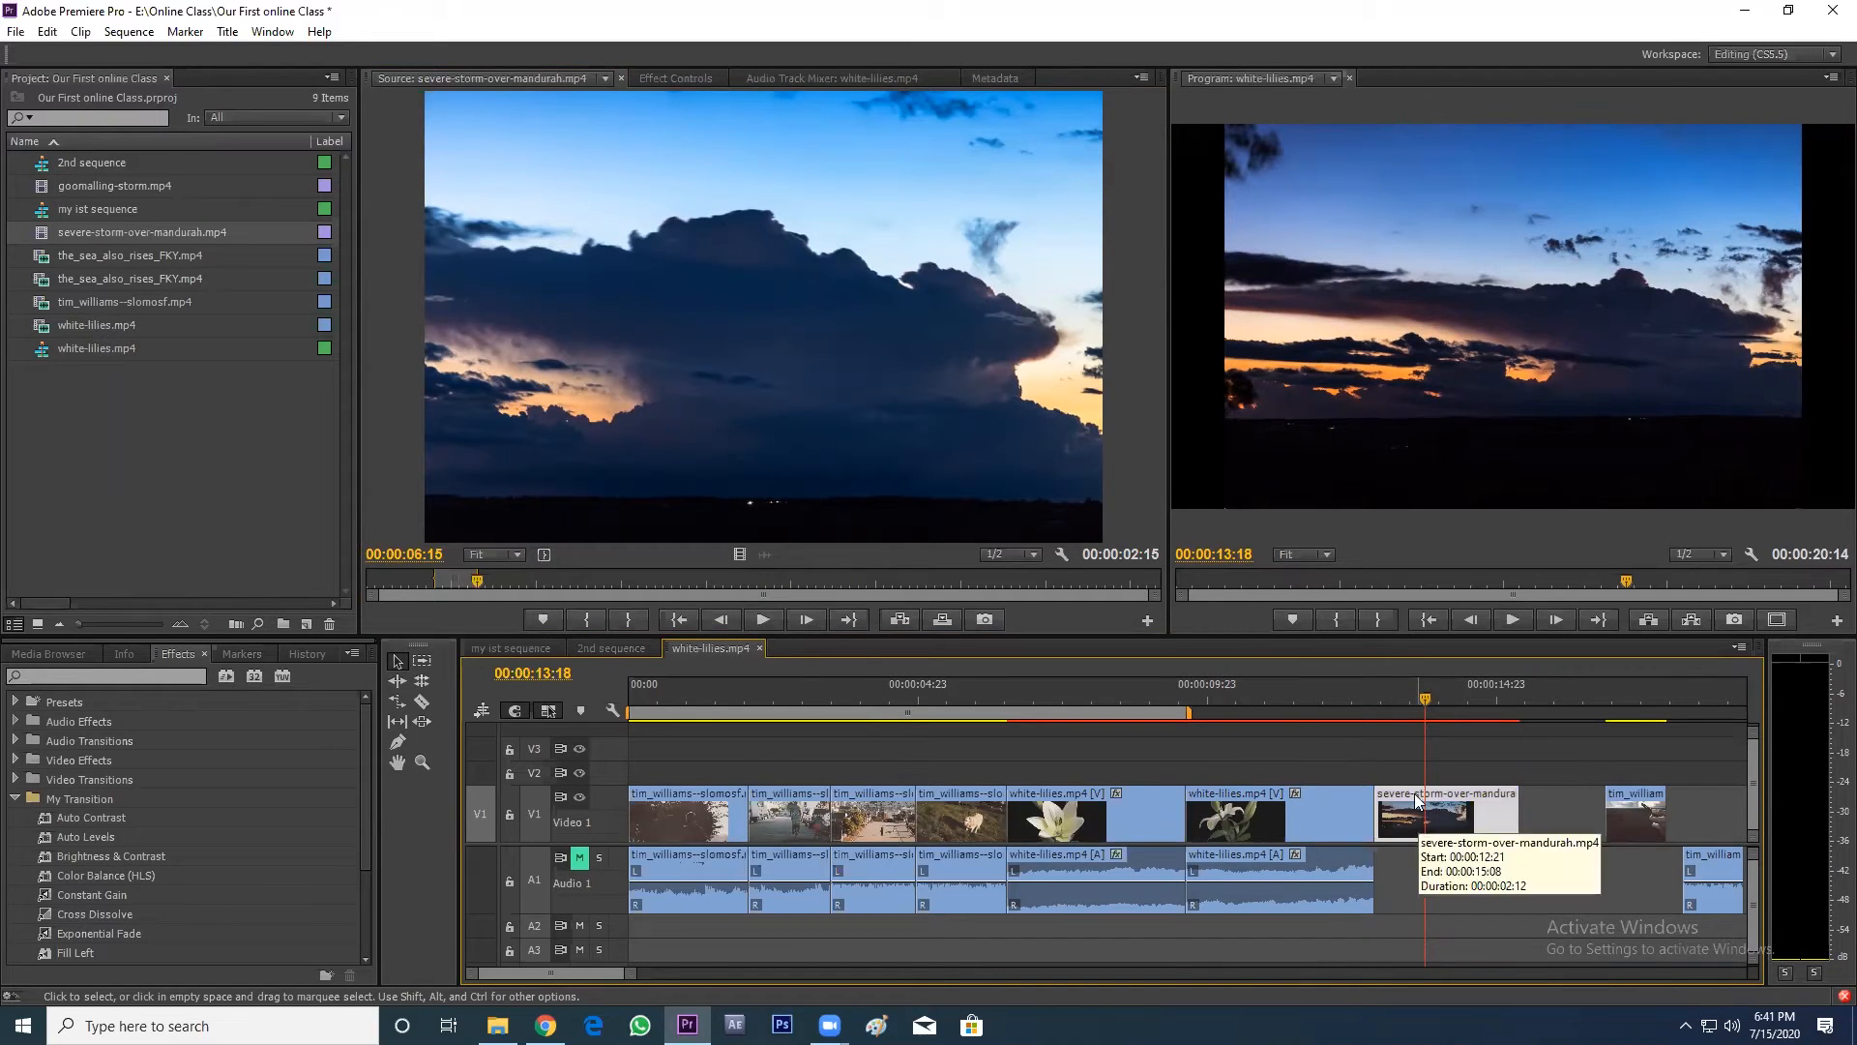
{"action": "left_click", "coordinate": [676, 81]}
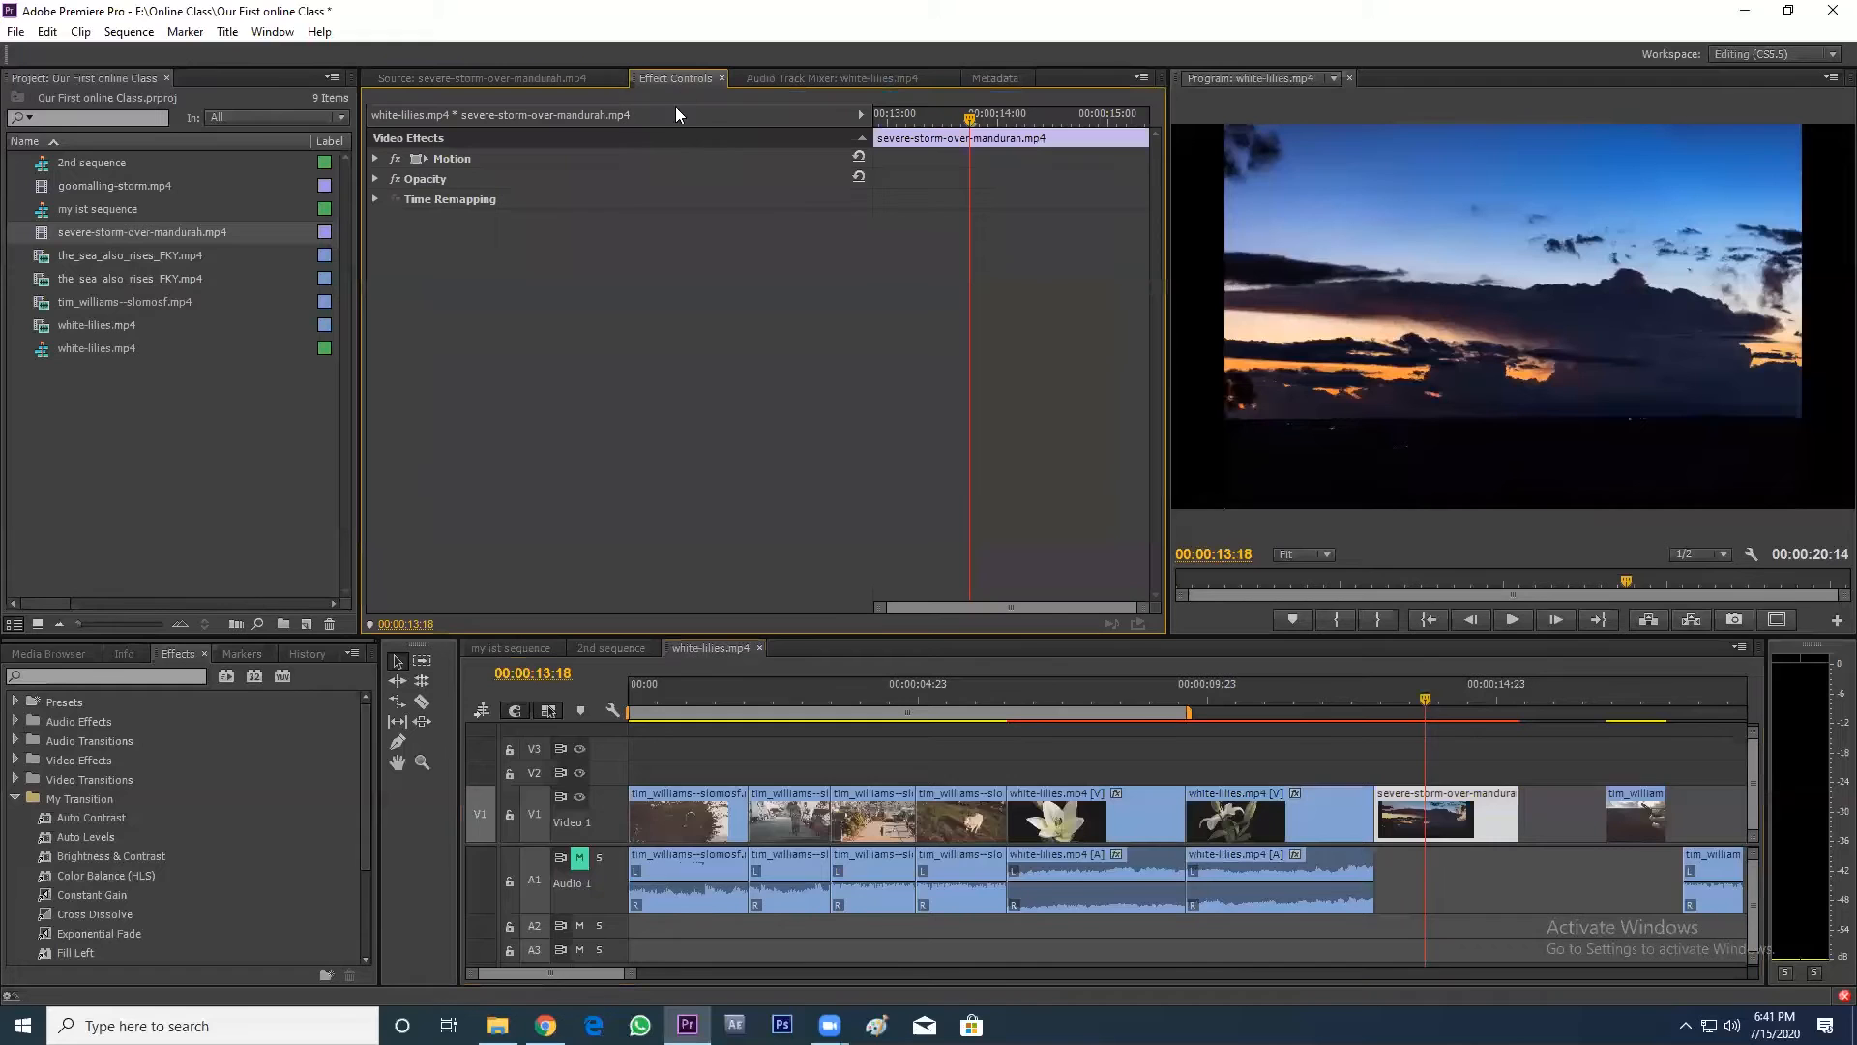
{"action": "left_click", "coordinate": [376, 159]}
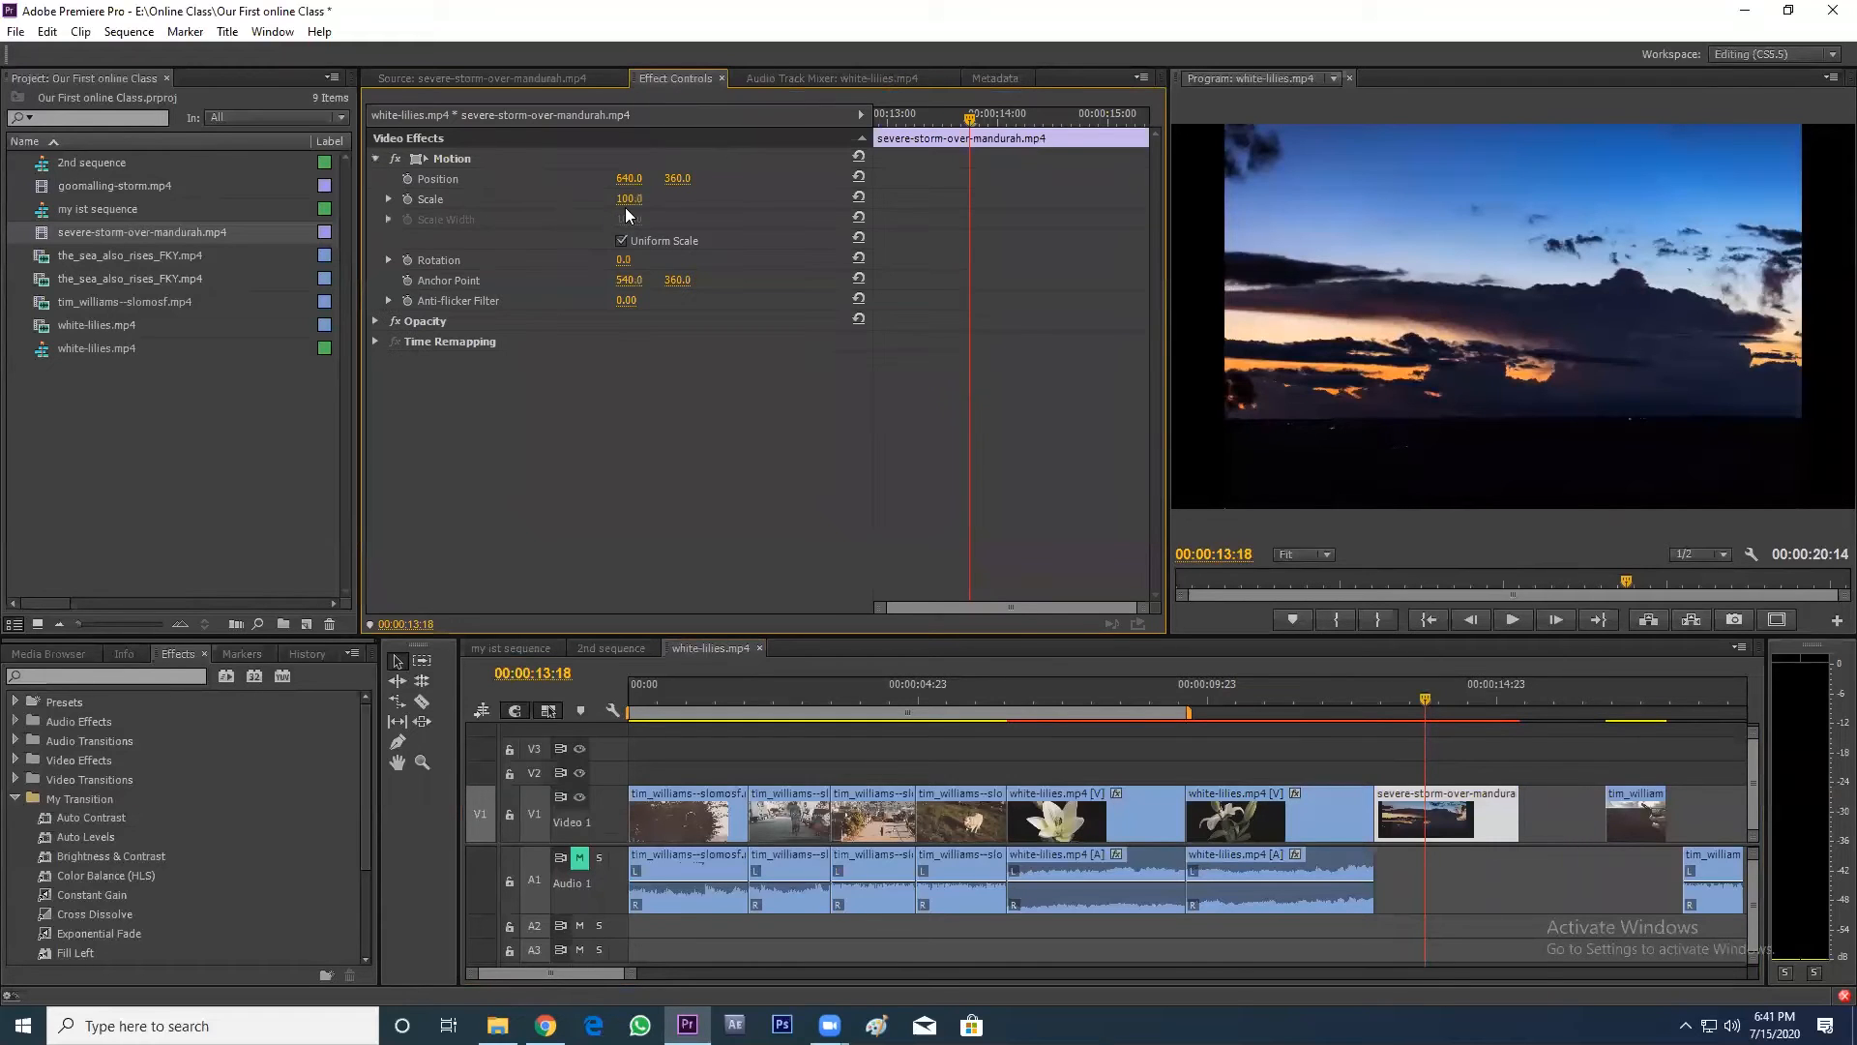
{"action": "left_click_drag", "start_coordinate": [628, 205], "coordinate": [645, 205]}
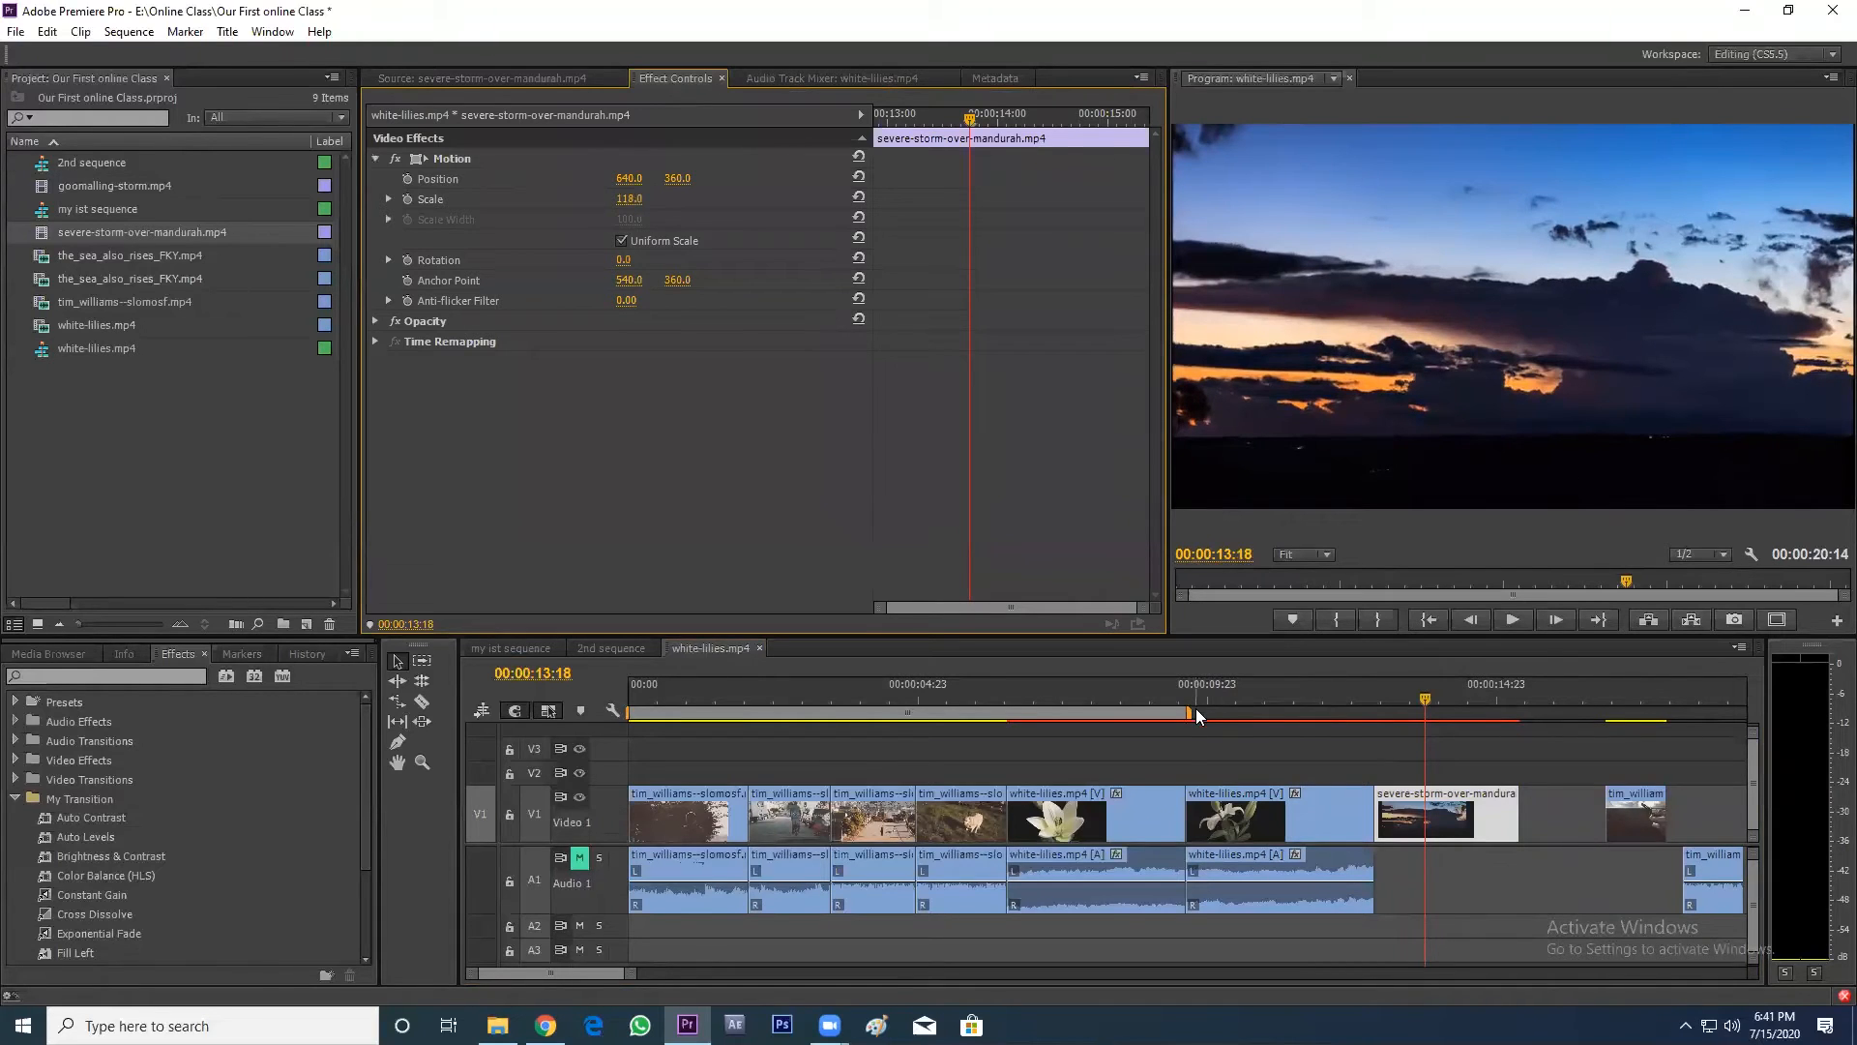
- Extend the work area to the storm clip's end, play the sequence from the start, and set the playhead to 00:00:08:18
{"action": "left_click_drag", "start_coordinate": [1193, 714], "coordinate": [1523, 713]}
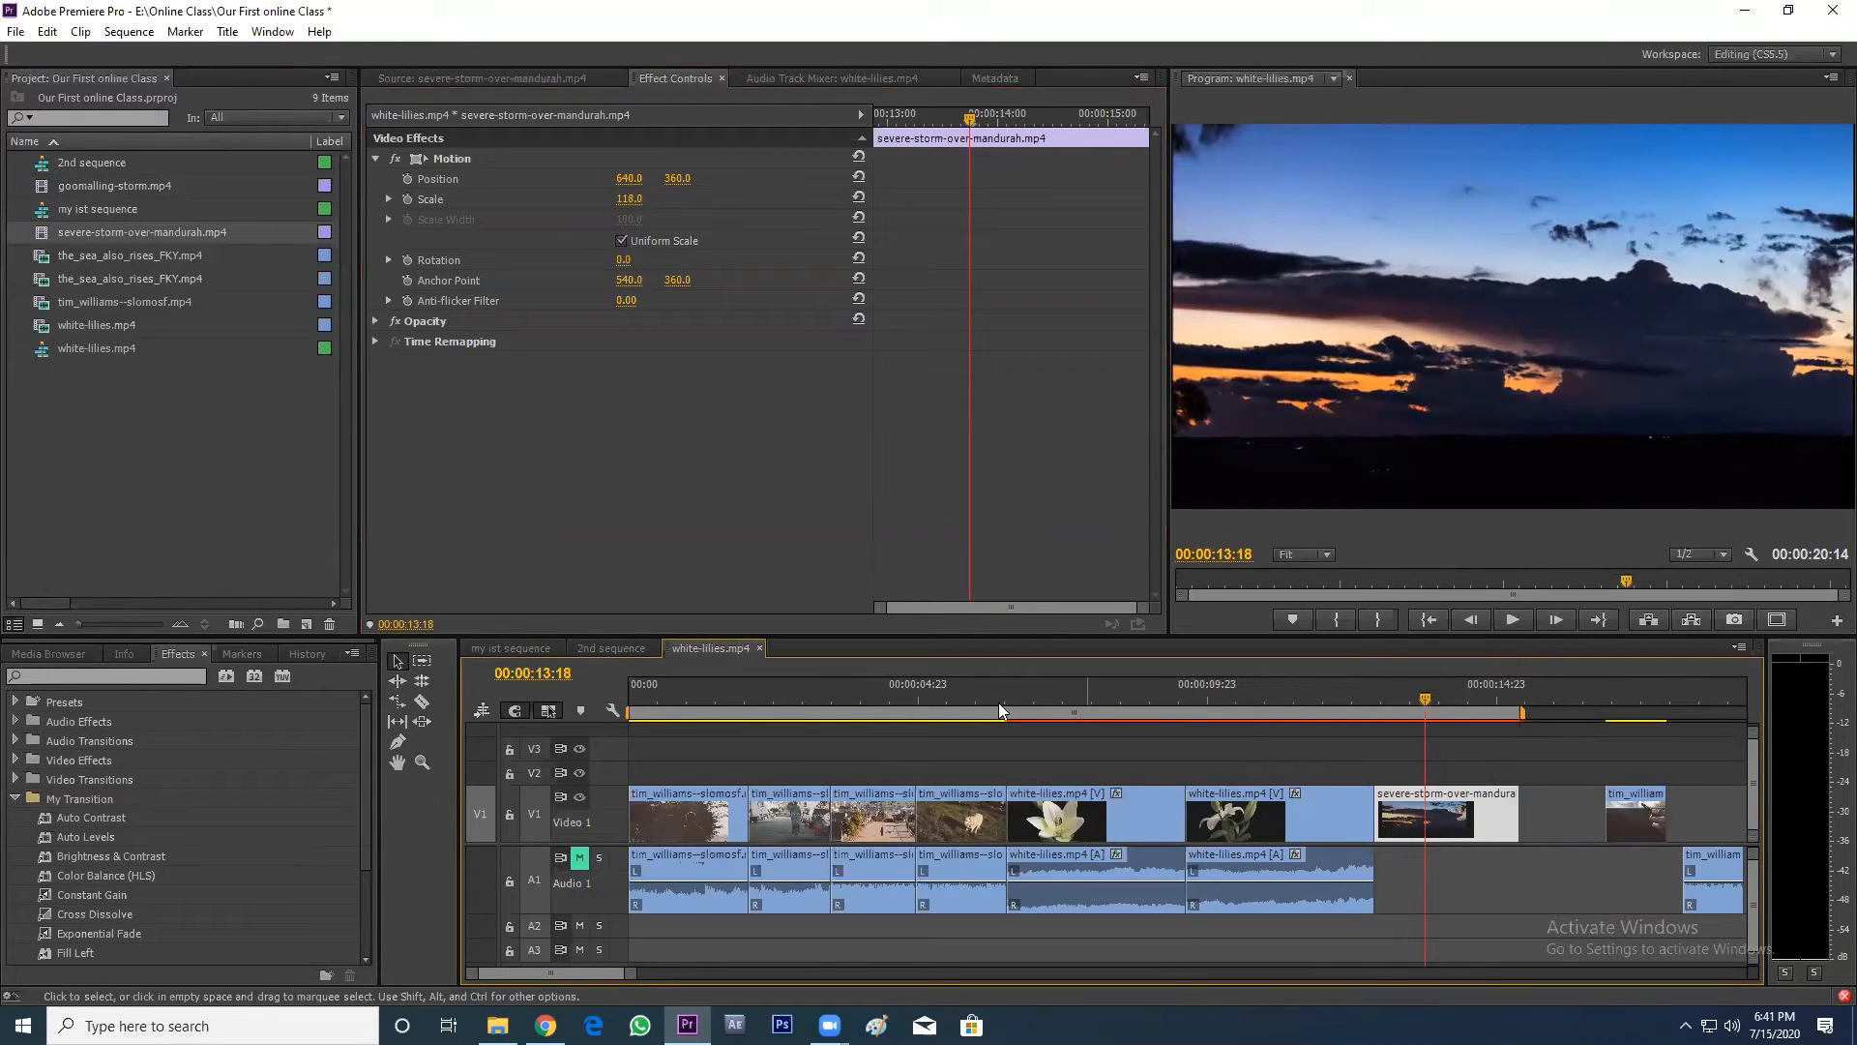
{"action": "key", "text": "Home"}
{"action": "key", "text": "space"}
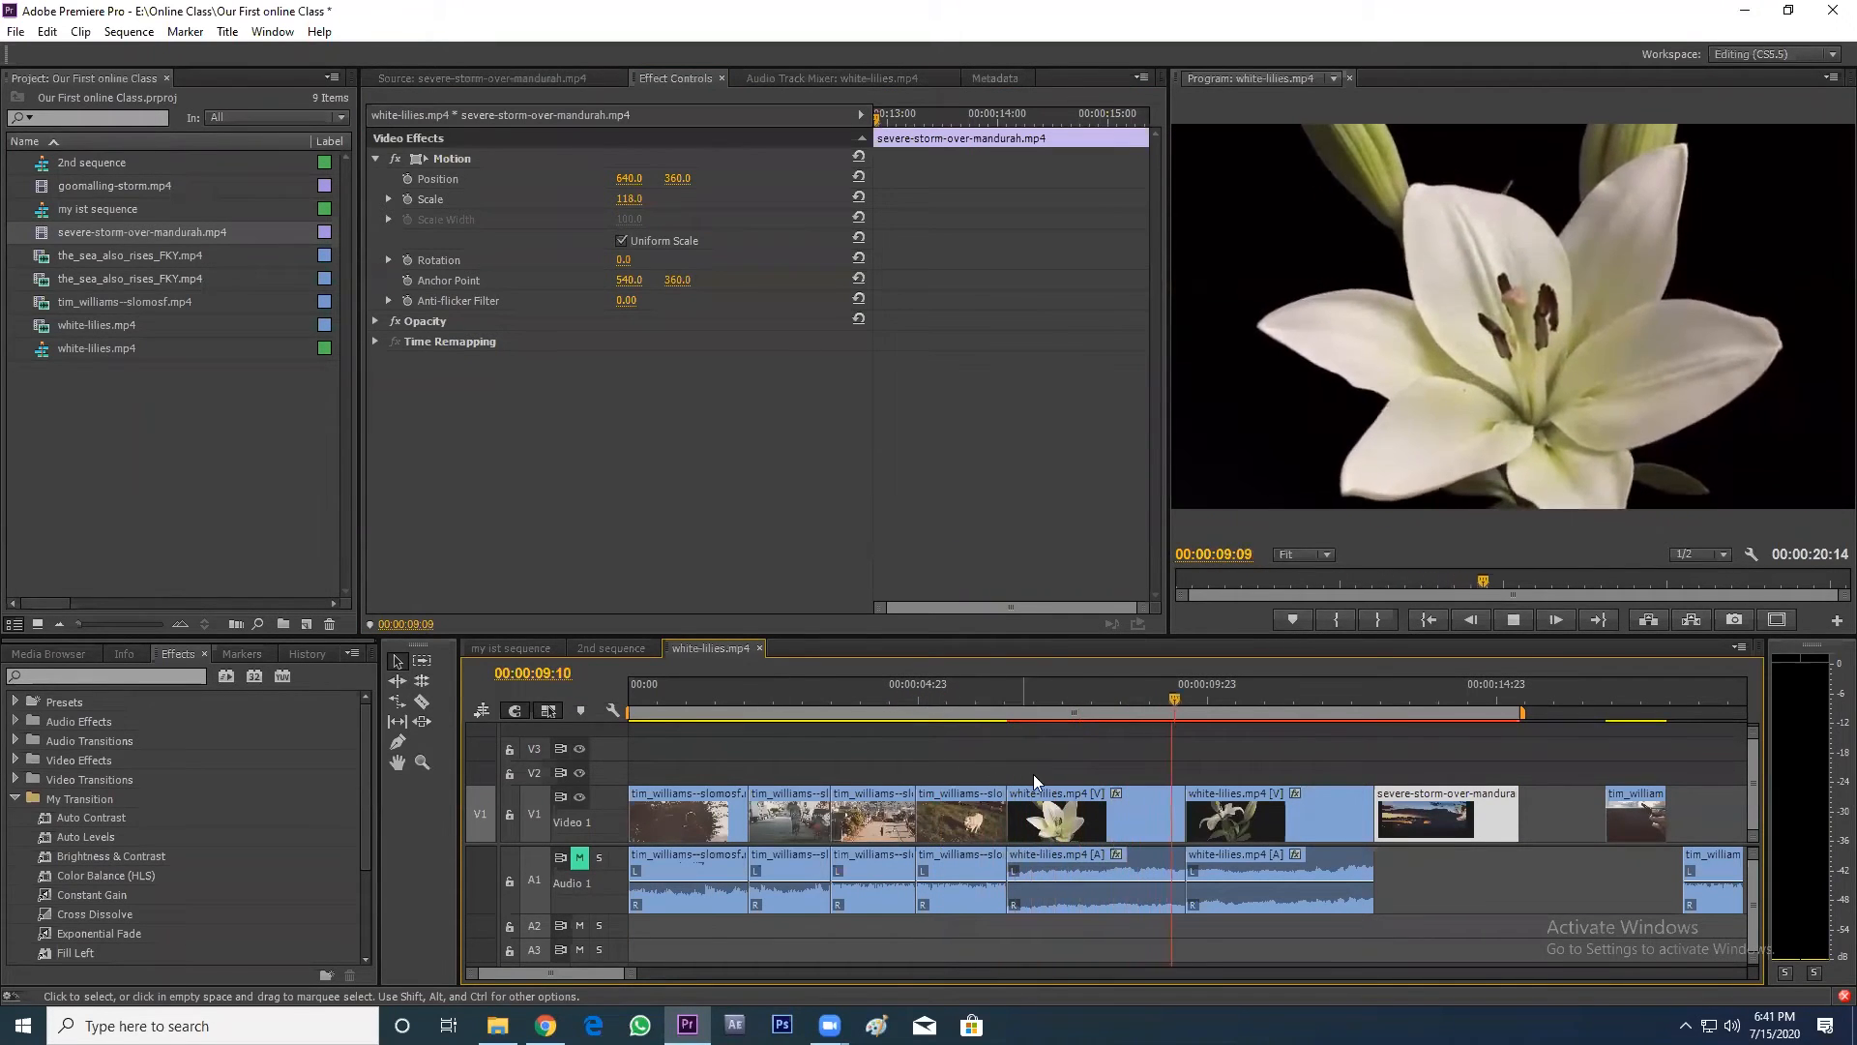
{"action": "left_click_drag", "start_coordinate": [1132, 700], "coordinate": [1135, 702]}
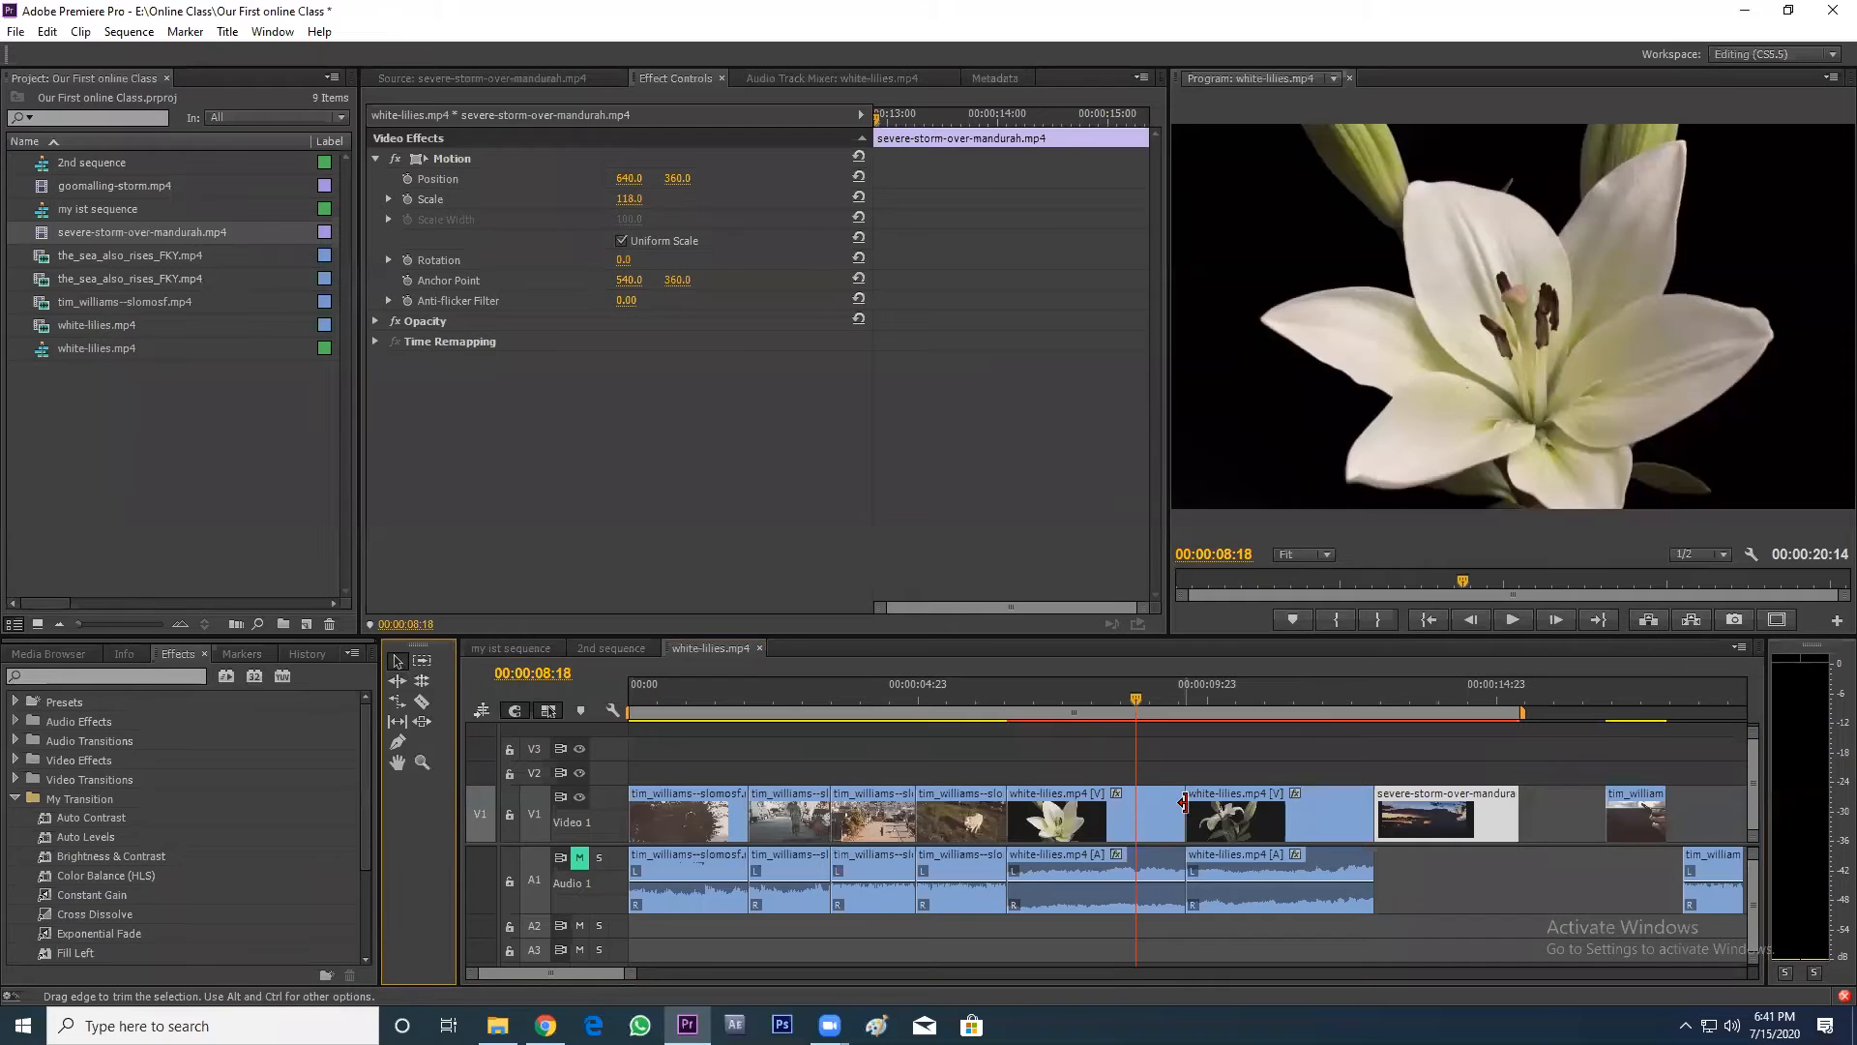
- Trim the first lily clip's end to 00:00:08:18 and ripple delete the gap after it
{"action": "left_click_drag", "start_coordinate": [1170, 802], "coordinate": [1135, 802]}
{"action": "left_click", "coordinate": [1153, 803]}
{"action": "right_click", "coordinate": [1153, 803]}
{"action": "left_click", "coordinate": [1219, 817]}
- Play into the second lily clip, trim its end to 00:00:11:01, and ripple delete the resulting gap
{"action": "key", "text": "space"}
{"action": "key", "text": "space"}
{"action": "left_click_drag", "start_coordinate": [1318, 812], "coordinate": [1267, 816]}
{"action": "right_click", "coordinate": [1294, 810]}
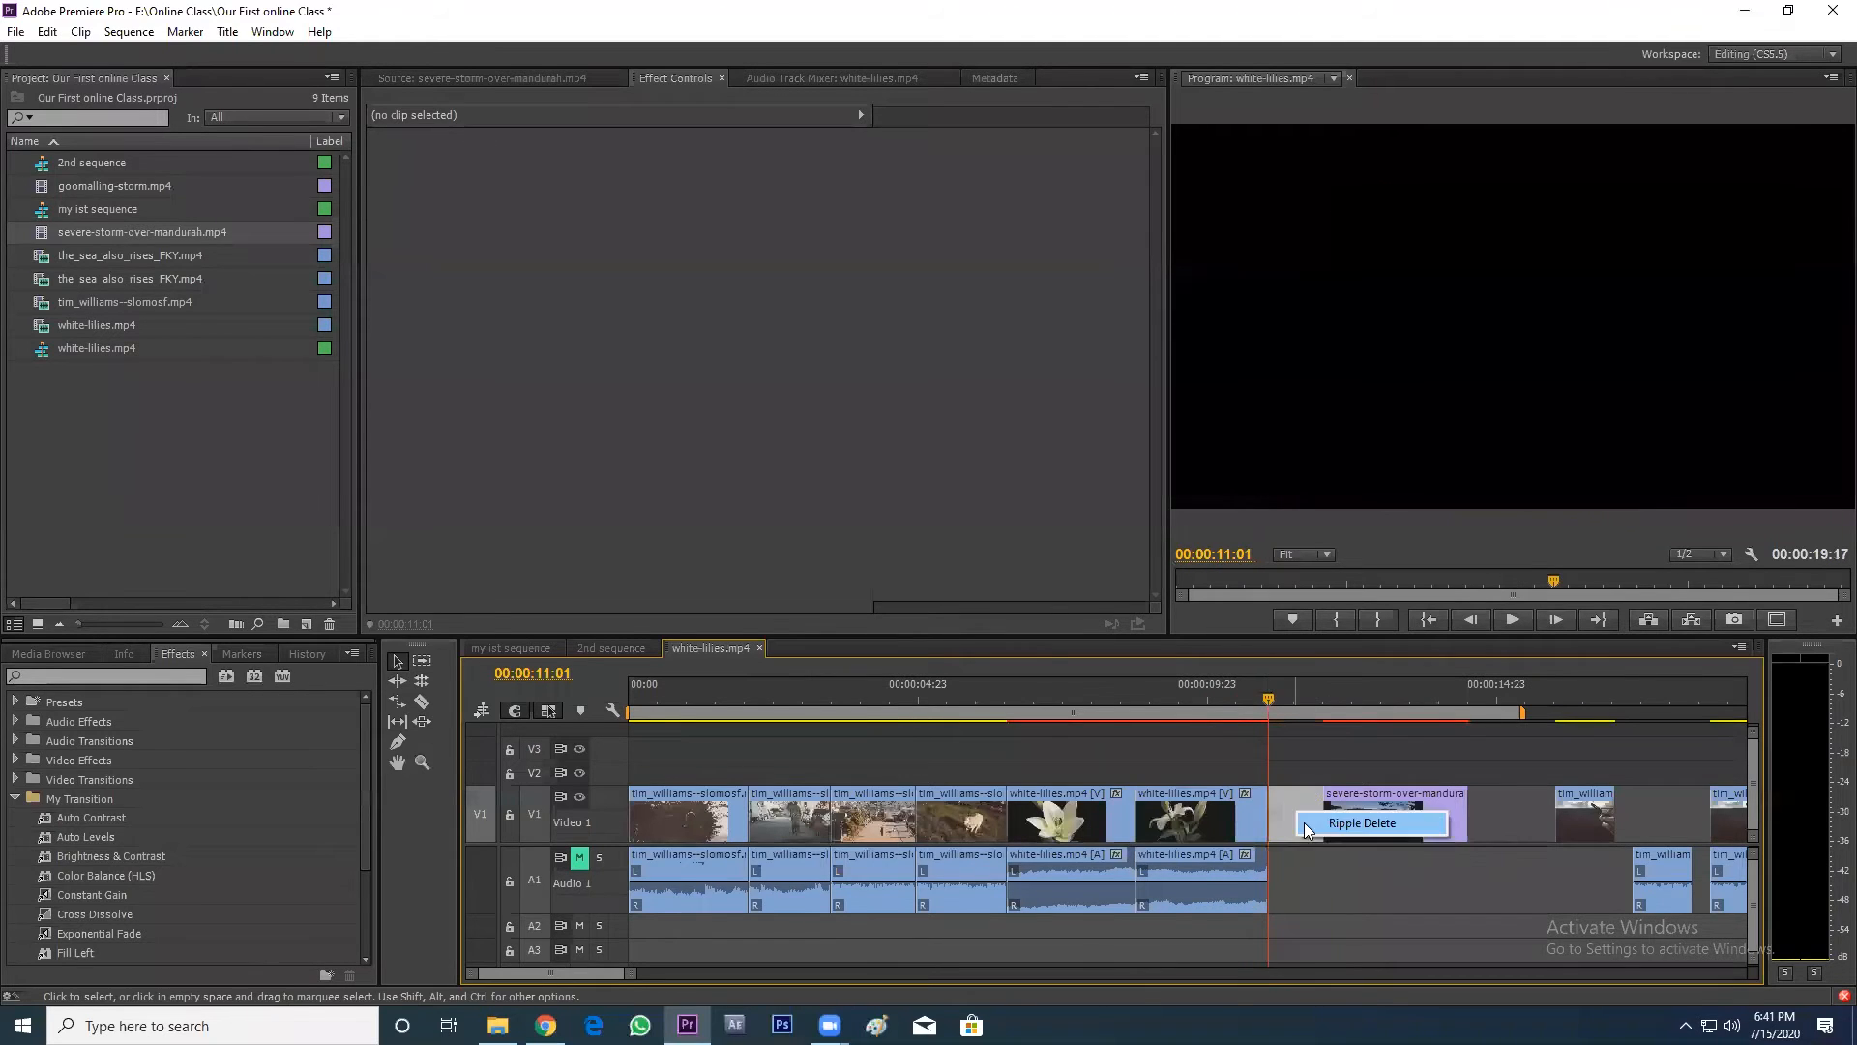
{"action": "left_click", "coordinate": [1310, 816]}
- Select the storm clip and shorten the work area to end with it at 00:00:13:13
{"action": "mouse_move", "coordinate": [1298, 795]}
{"action": "left_mouse_down"}
{"action": "mouse_move", "coordinate": [1355, 795]}
{"action": "mouse_move", "coordinate": [1267, 799]}
{"action": "mouse_move", "coordinate": [1300, 804]}
{"action": "left_mouse_up"}
{"action": "left_click_drag", "start_coordinate": [1519, 714], "coordinate": [1411, 741]}
{"action": "key", "text": "minus"}
{"action": "key", "text": "minus"}
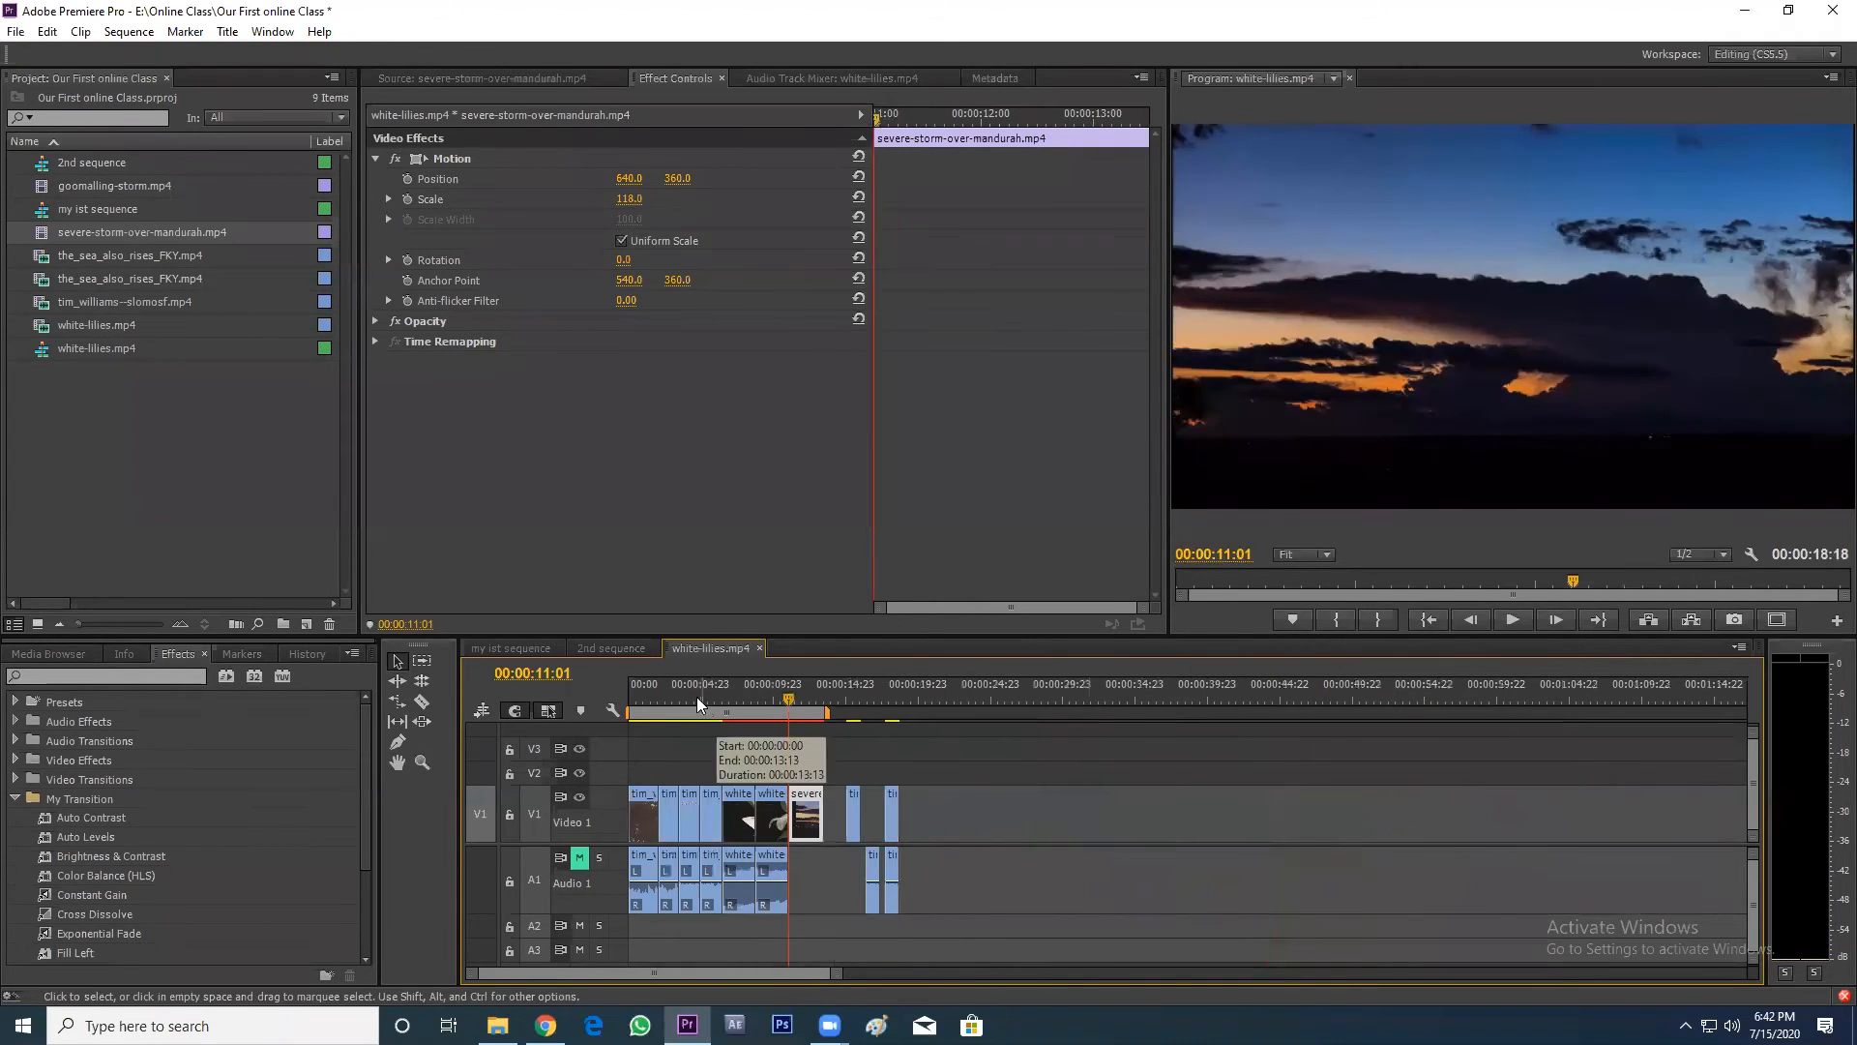
- Unmute the Audio 1 track and play the sequence from near its start, stopping at 00:00:12:04
{"action": "left_click", "coordinate": [641, 700]}
{"action": "key", "text": "equal"}
{"action": "key", "text": "equal"}
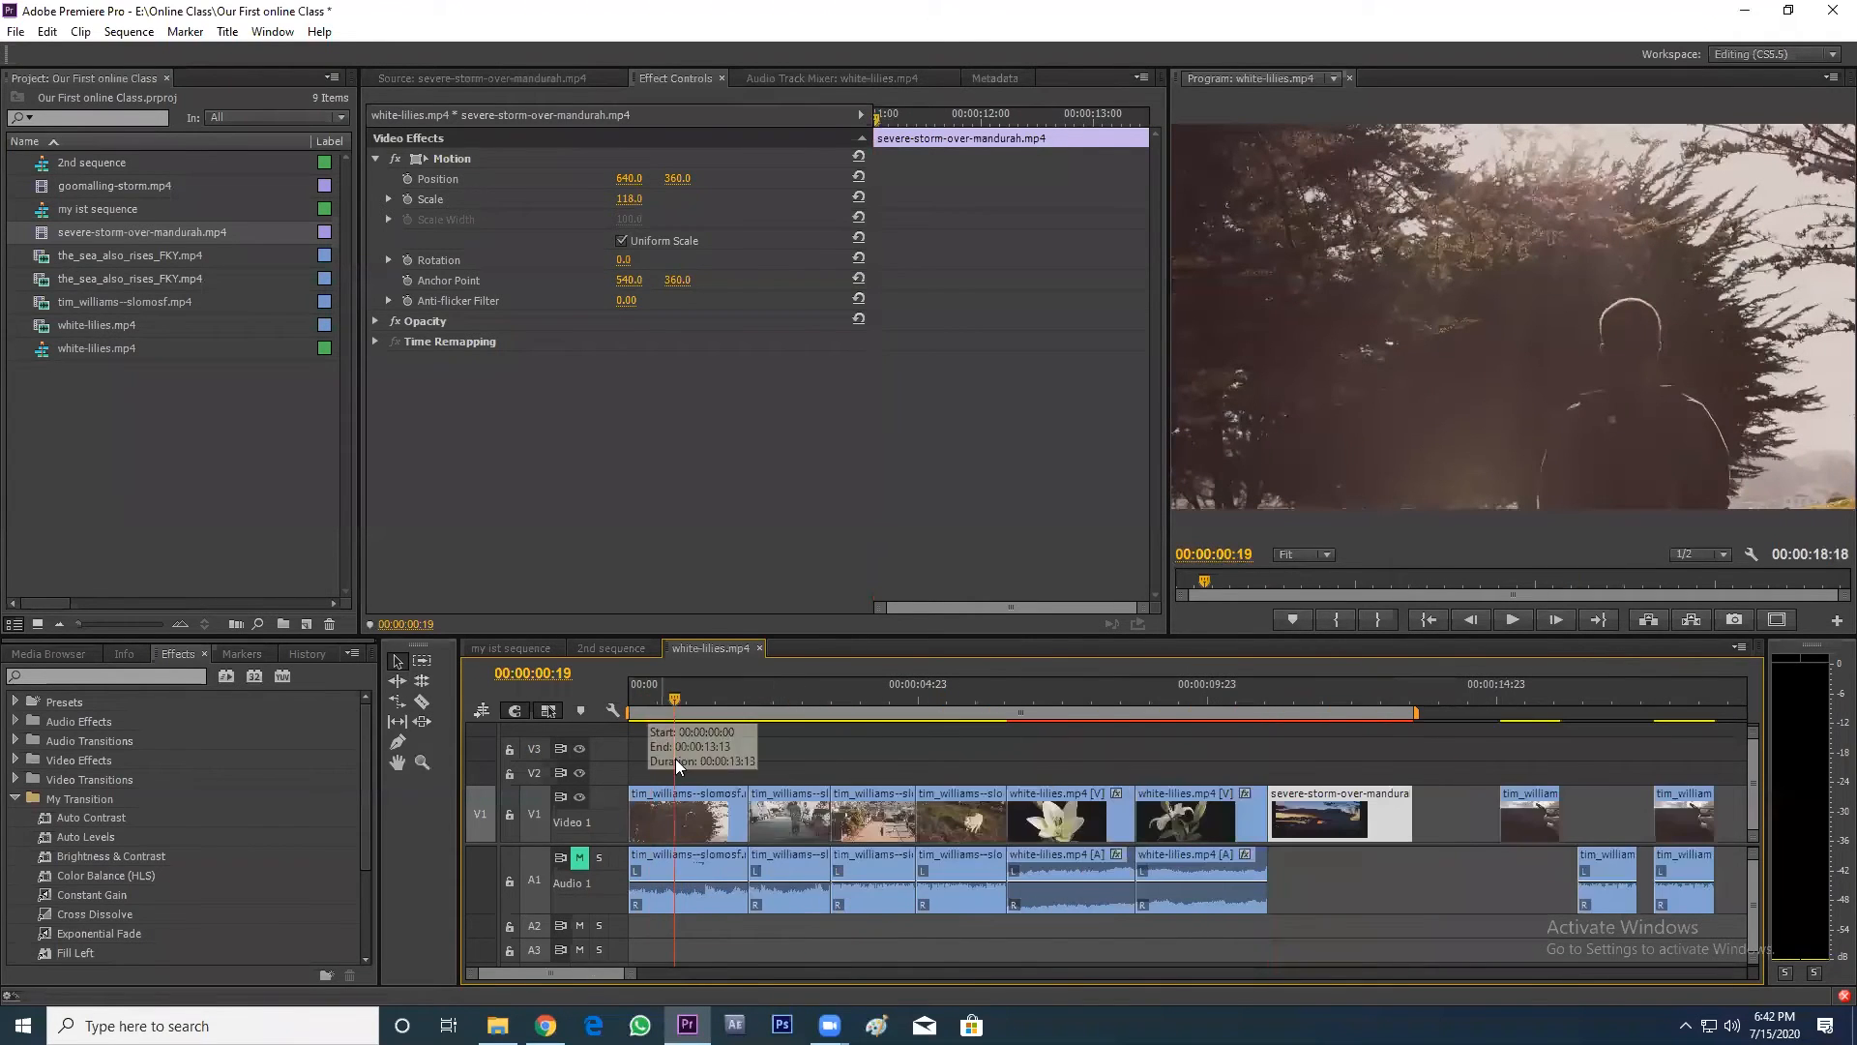
{"action": "left_click", "coordinate": [583, 862]}
{"action": "left_click", "coordinate": [664, 701]}
{"action": "key", "text": "space"}
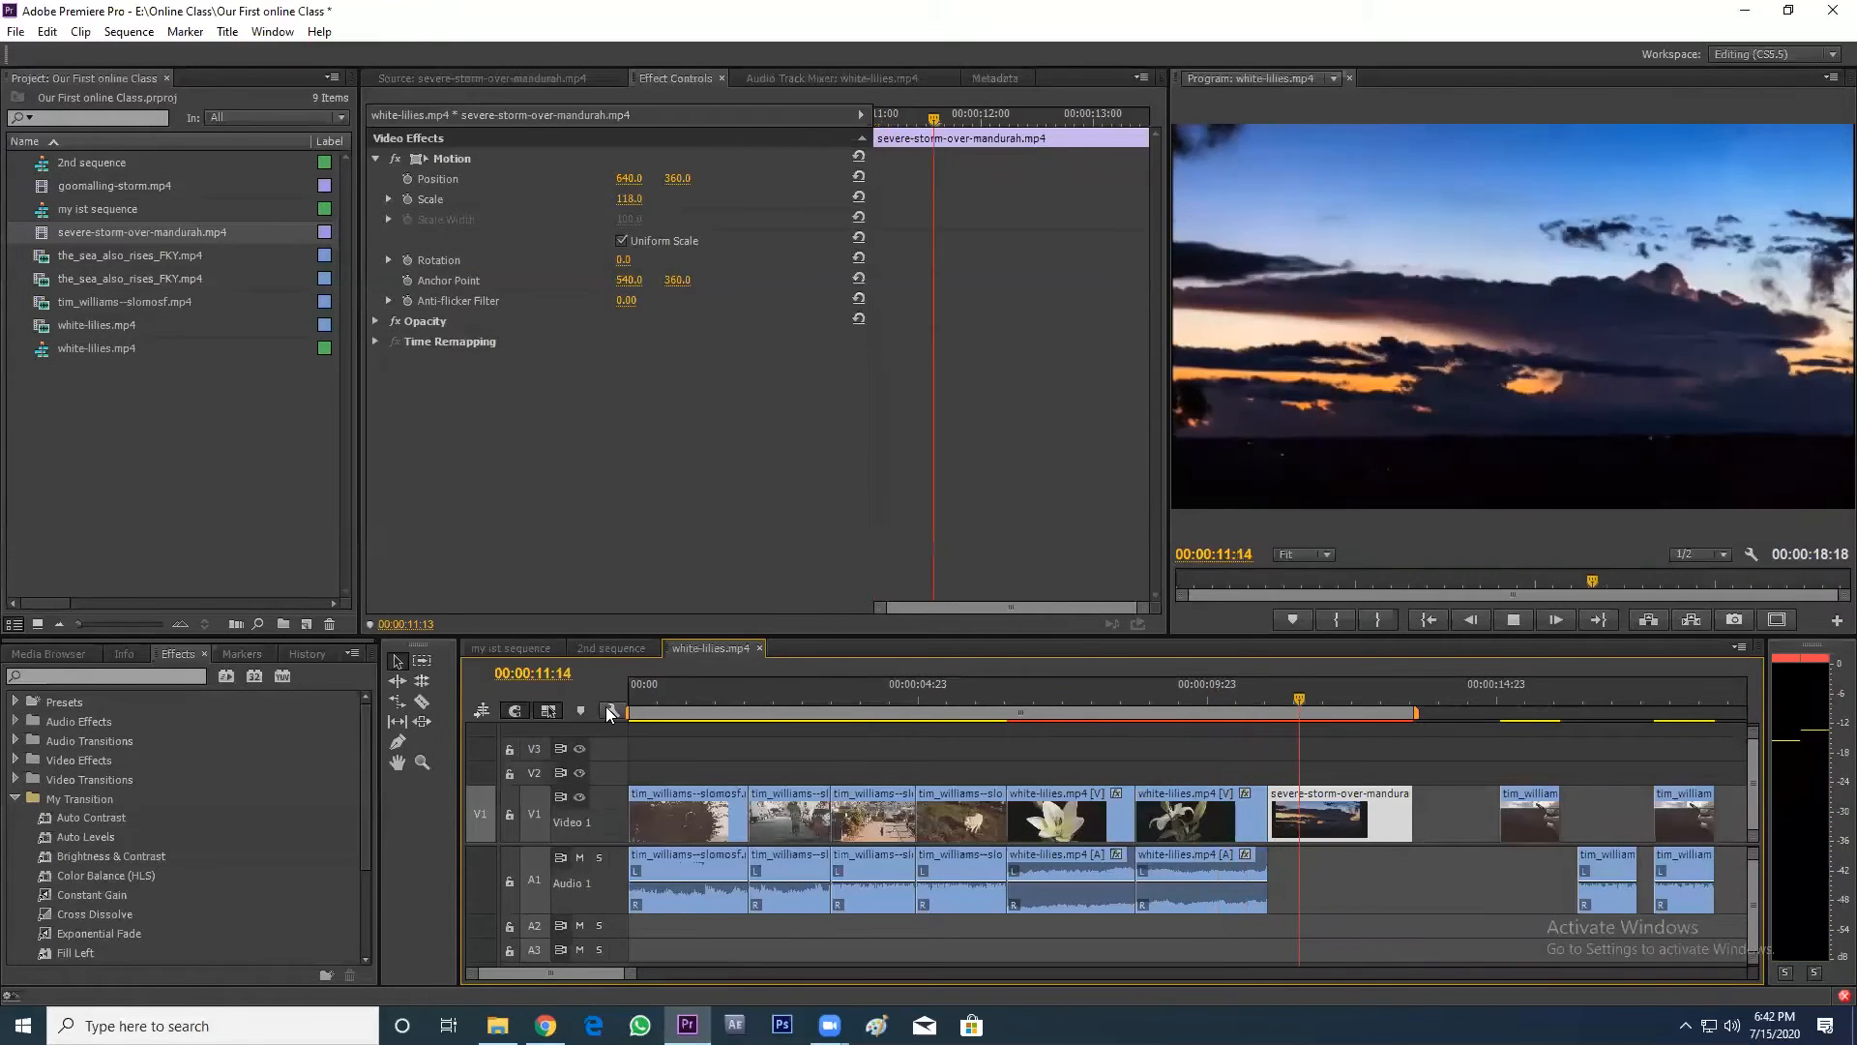
{"action": "key", "text": "space"}
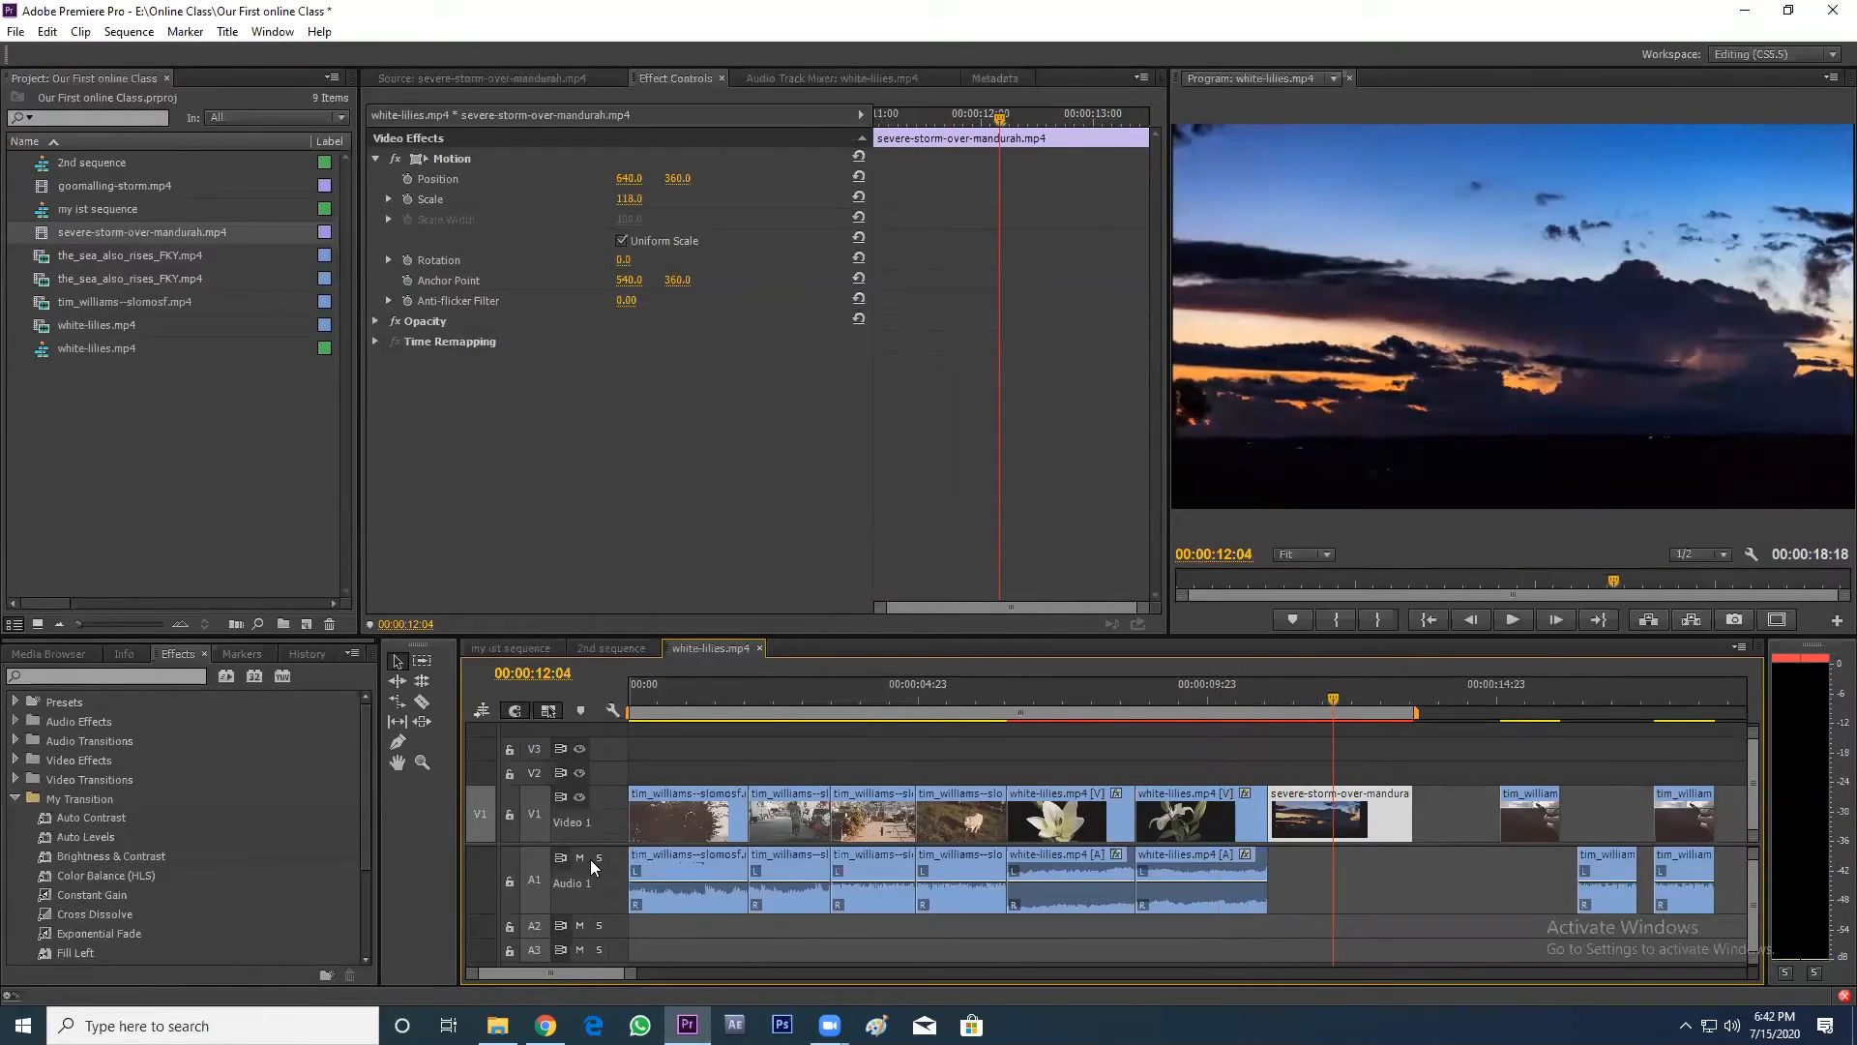
- Set the playhead to 00:00:01:02, select the first clip, and mute the Audio 1 track
{"action": "left_click", "coordinate": [692, 710]}
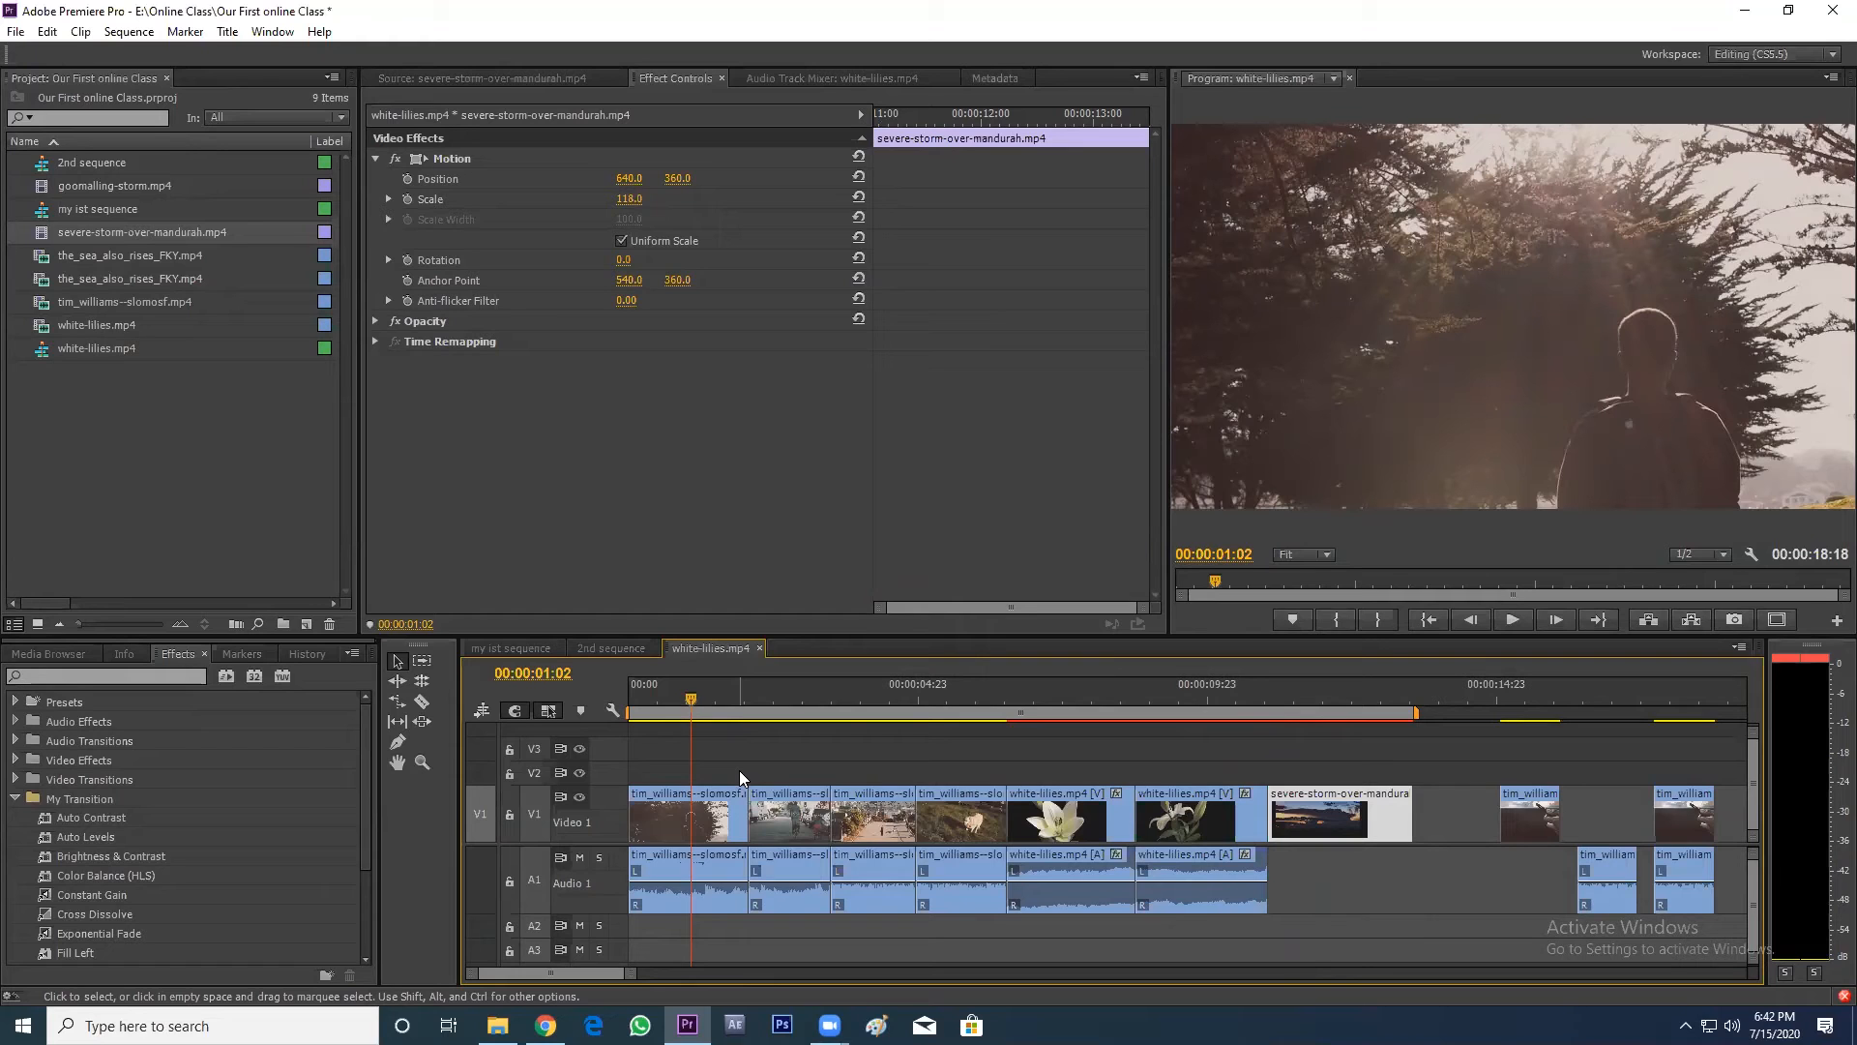
{"action": "left_click", "coordinate": [711, 817]}
{"action": "left_click", "coordinate": [579, 859]}
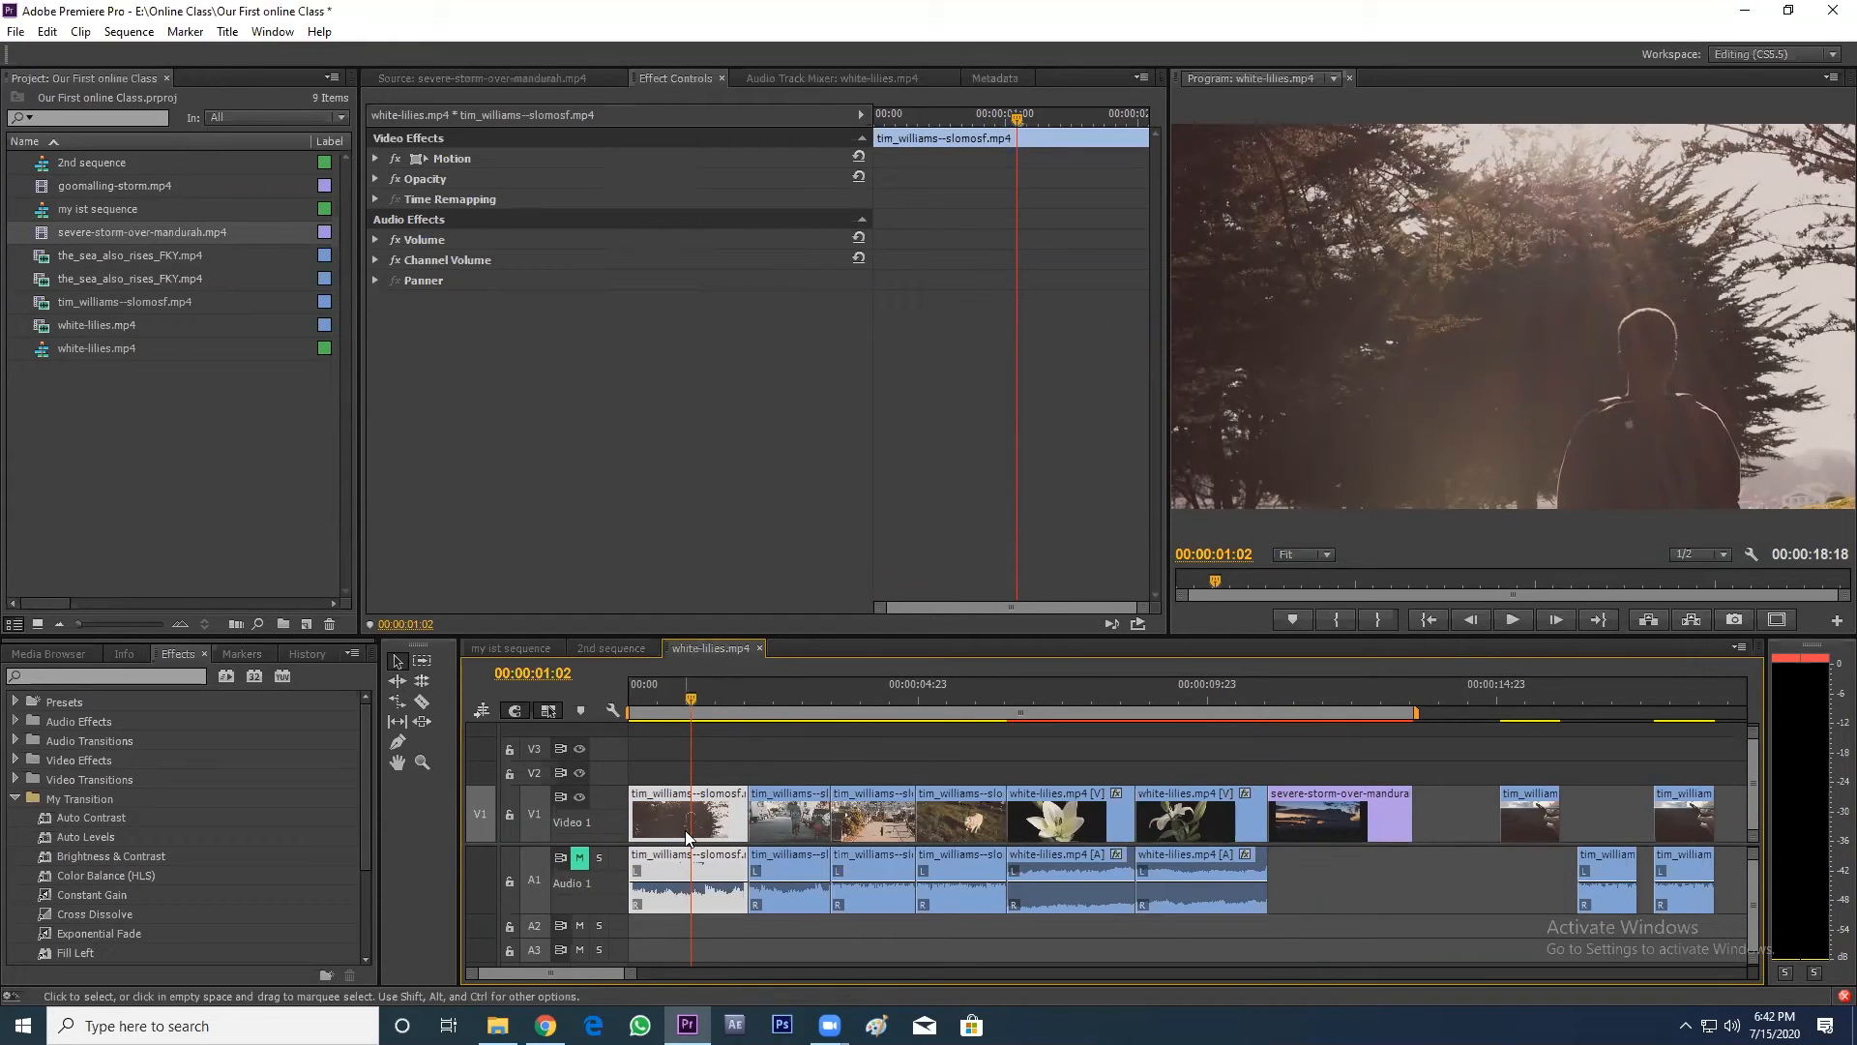
- Mark a tim_williams--slomosf.mp4 segment in the source monitor from 00:00:00:00 to 00:00:09:20
{"action": "double_click", "coordinate": [41, 303]}
{"action": "left_click_drag", "start_coordinate": [875, 582], "coordinate": [307, 581]}
{"action": "left_click_drag", "start_coordinate": [745, 600], "coordinate": [1238, 600]}
{"action": "left_click_drag", "start_coordinate": [414, 583], "coordinate": [277, 590]}
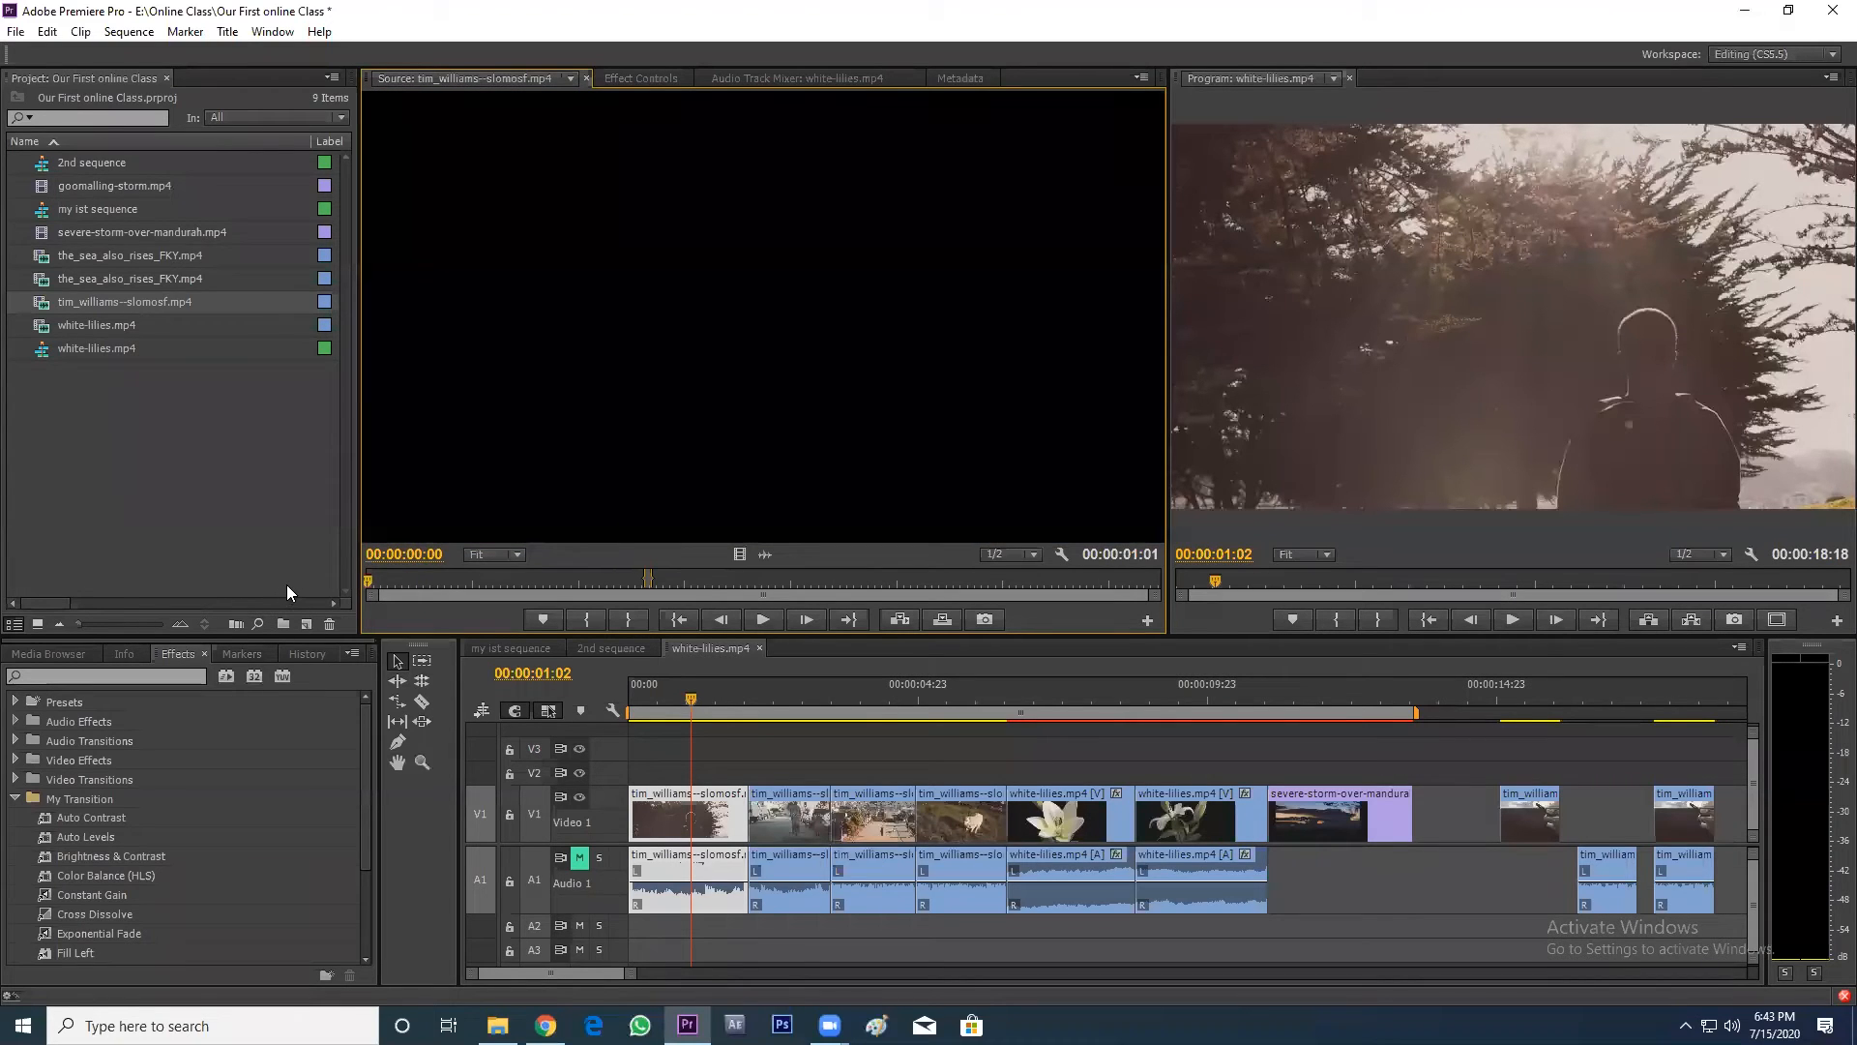
{"action": "key", "text": "i"}
{"action": "key", "text": "space"}
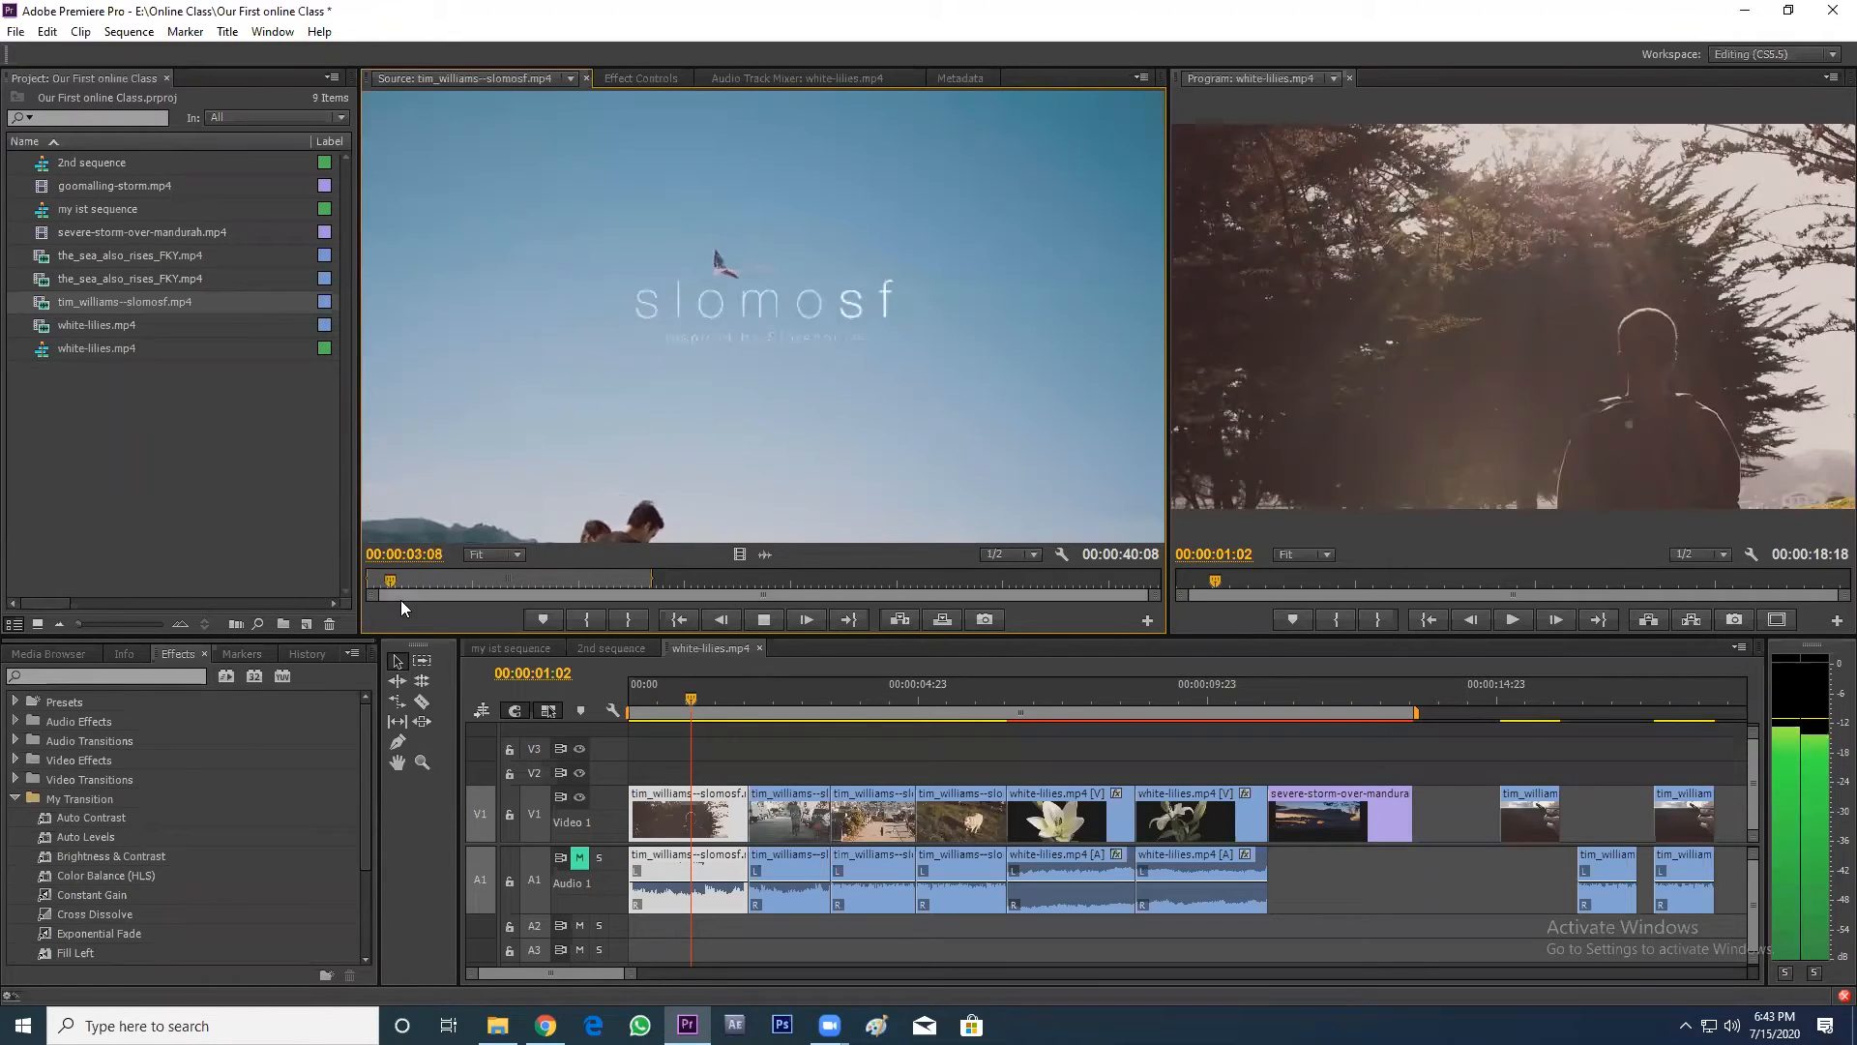
{"action": "left_click", "coordinate": [437, 588]}
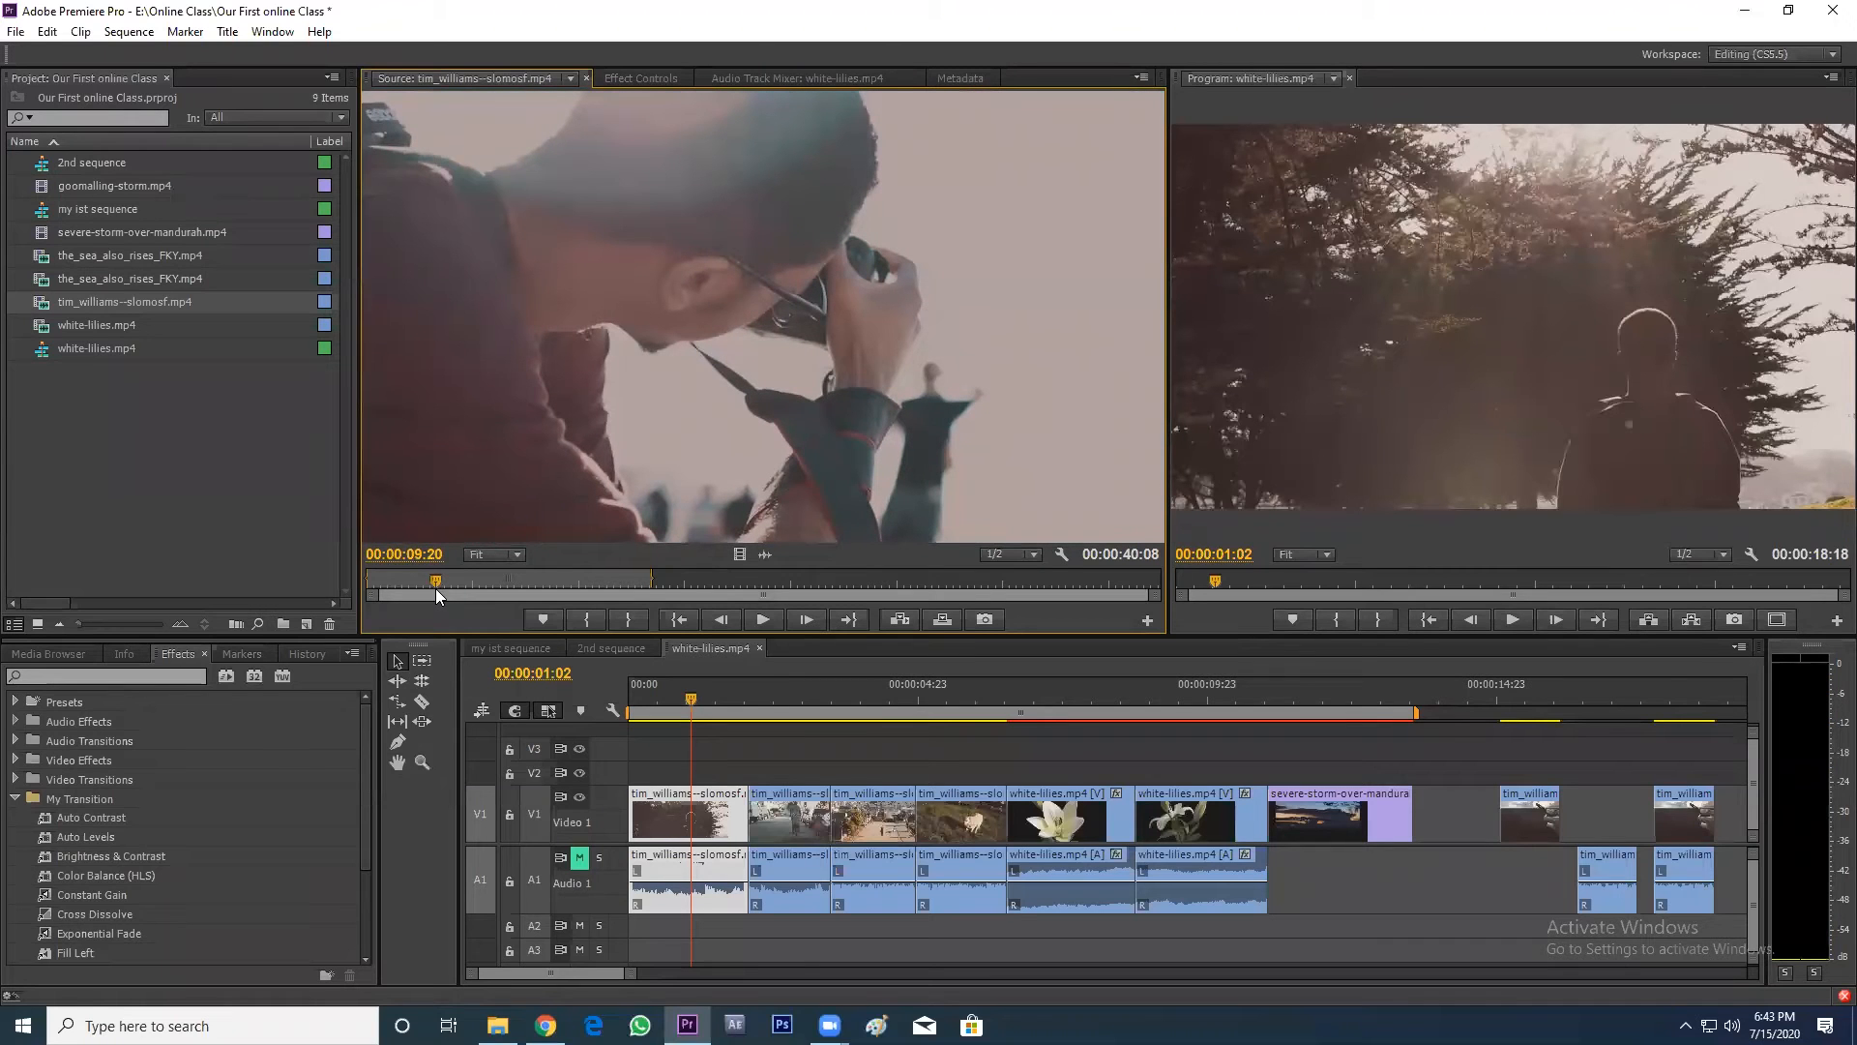
{"action": "key", "text": "o"}
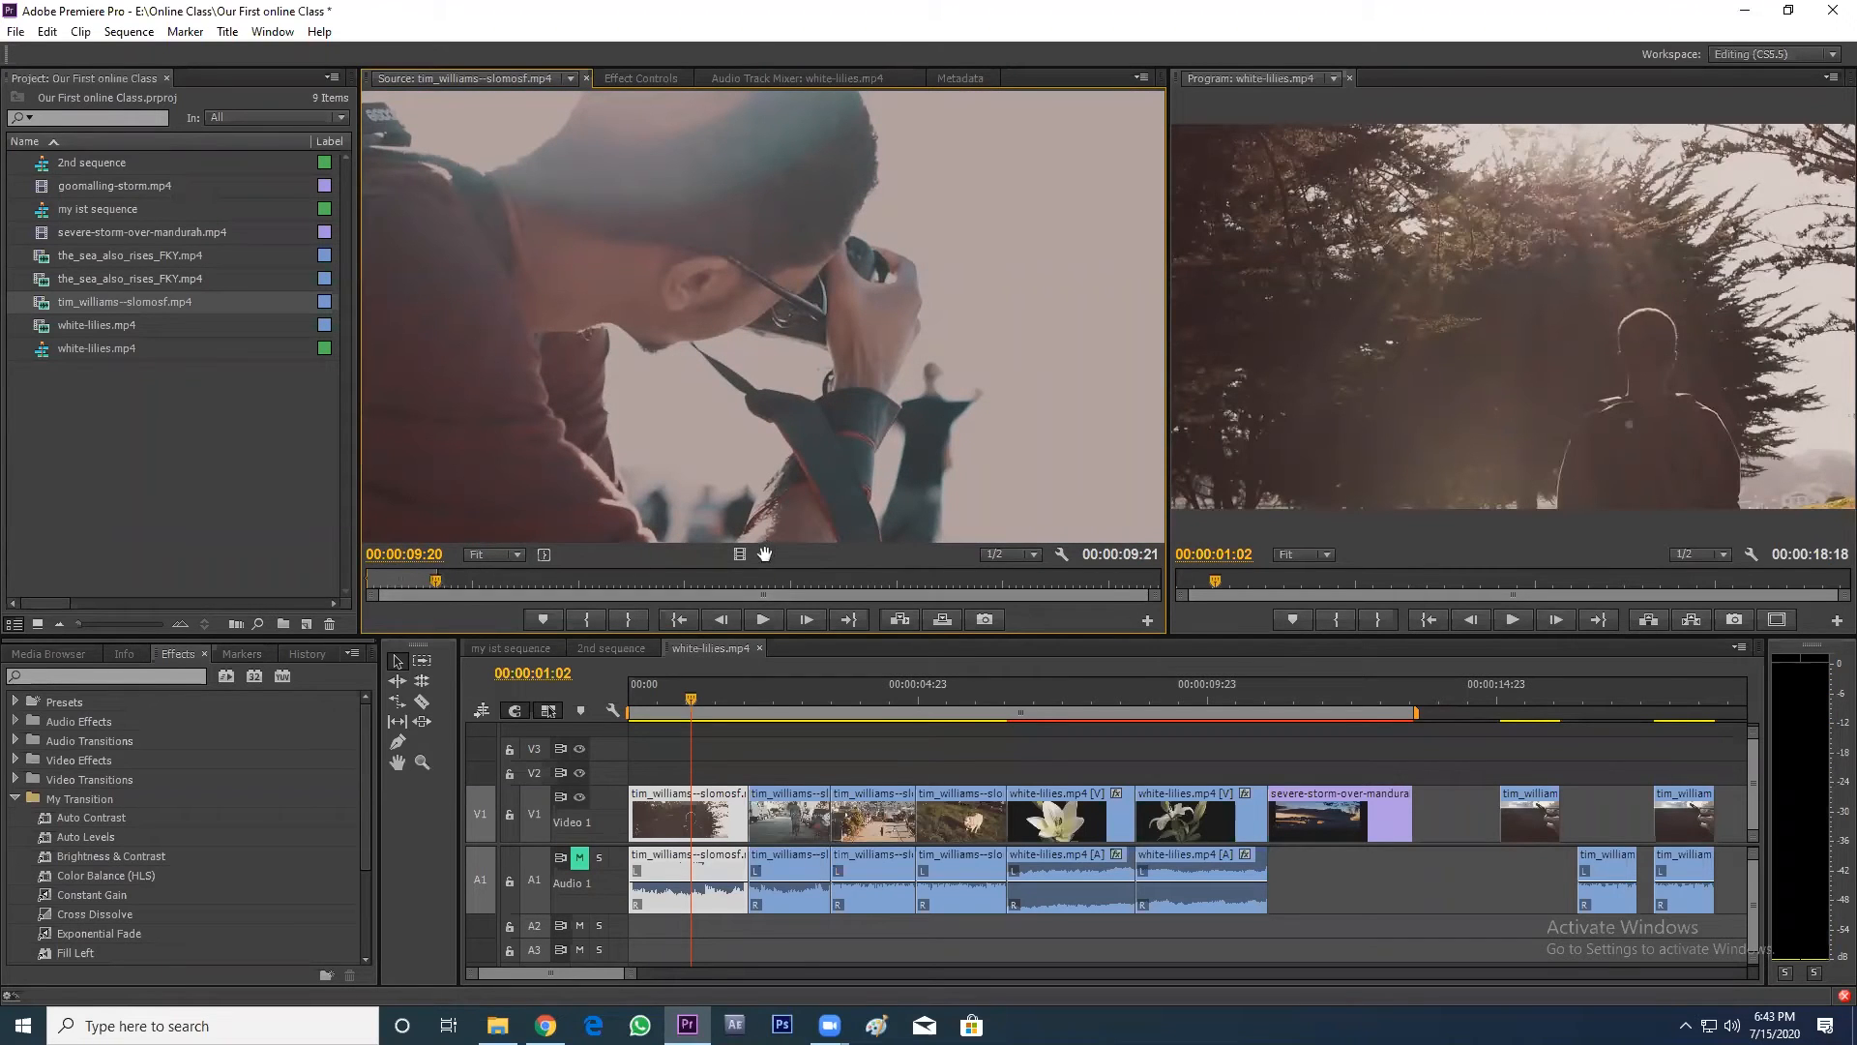
- Place only the marked segment's audio on A2 at the sequence start and extend it to the storm clip's end
{"action": "left_click_drag", "start_coordinate": [788, 769], "coordinate": [826, 925]}
{"action": "left_click_drag", "start_coordinate": [826, 925], "coordinate": [620, 946]}
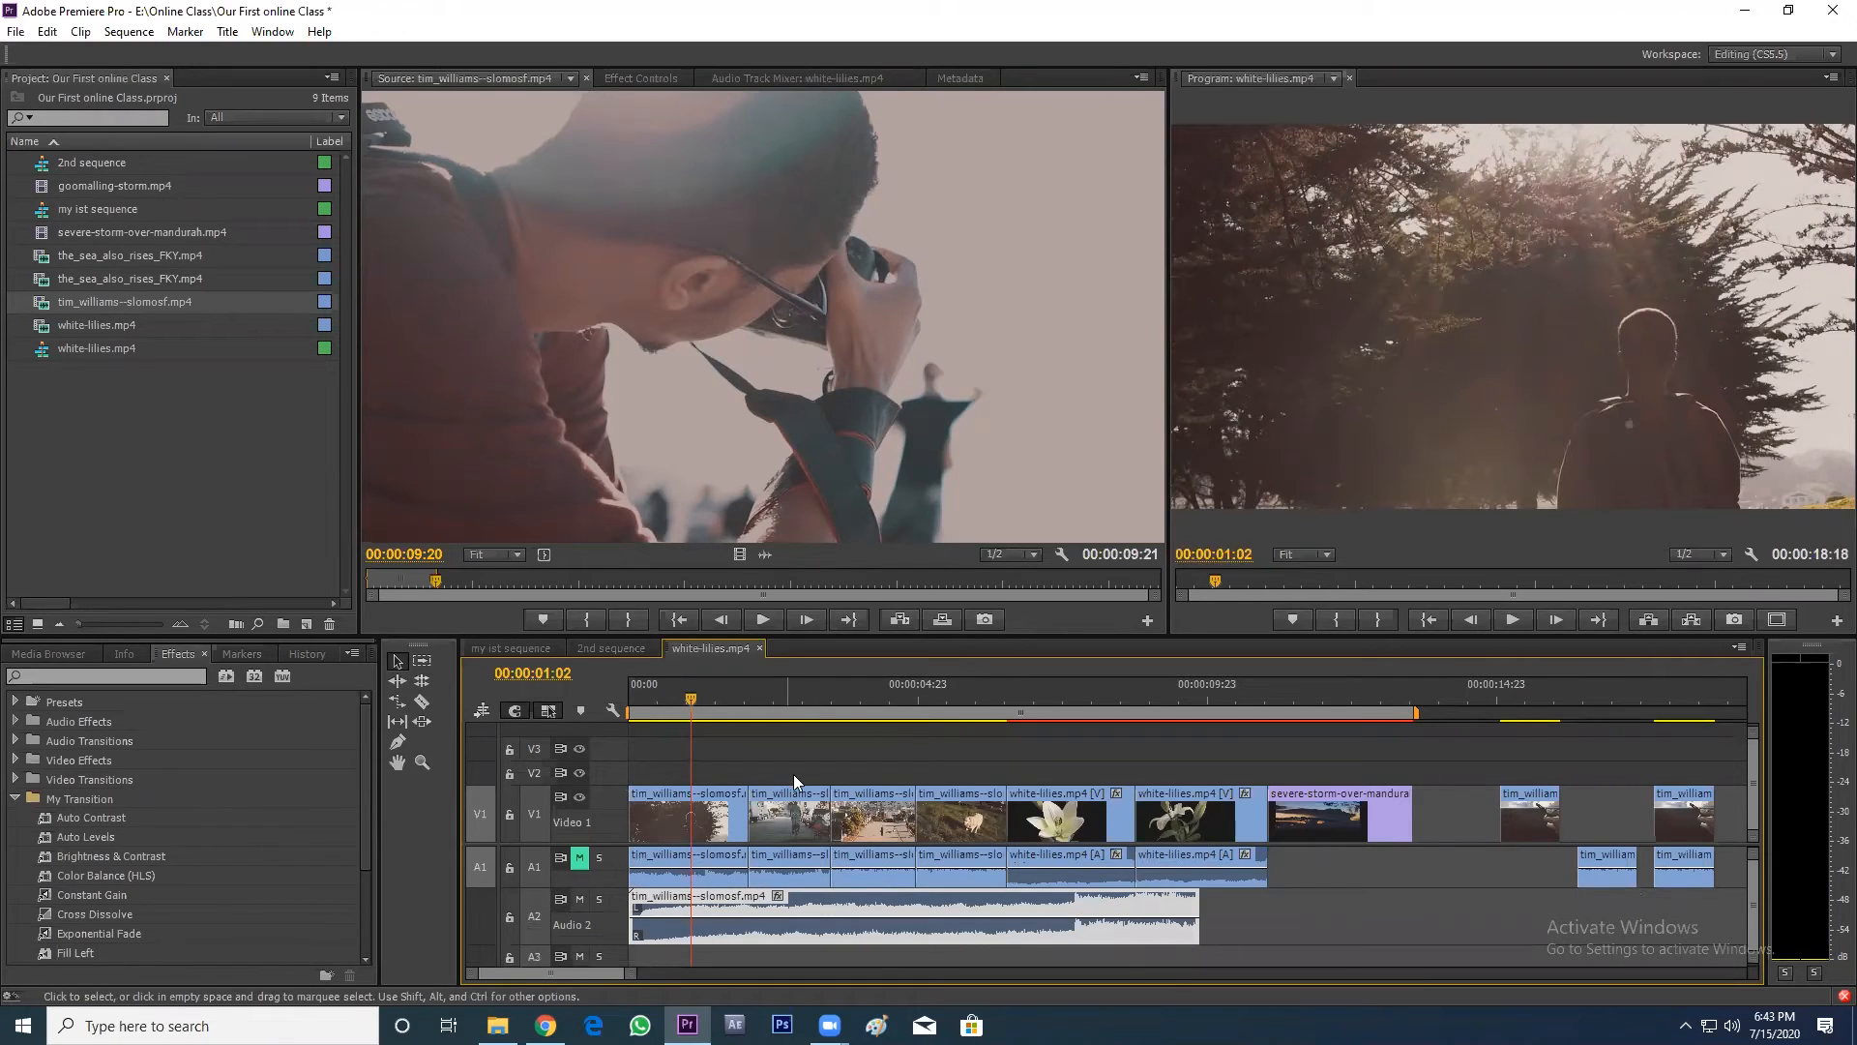
{"action": "left_click", "coordinate": [1094, 698]}
{"action": "left_click_drag", "start_coordinate": [1207, 896], "coordinate": [1410, 907]}
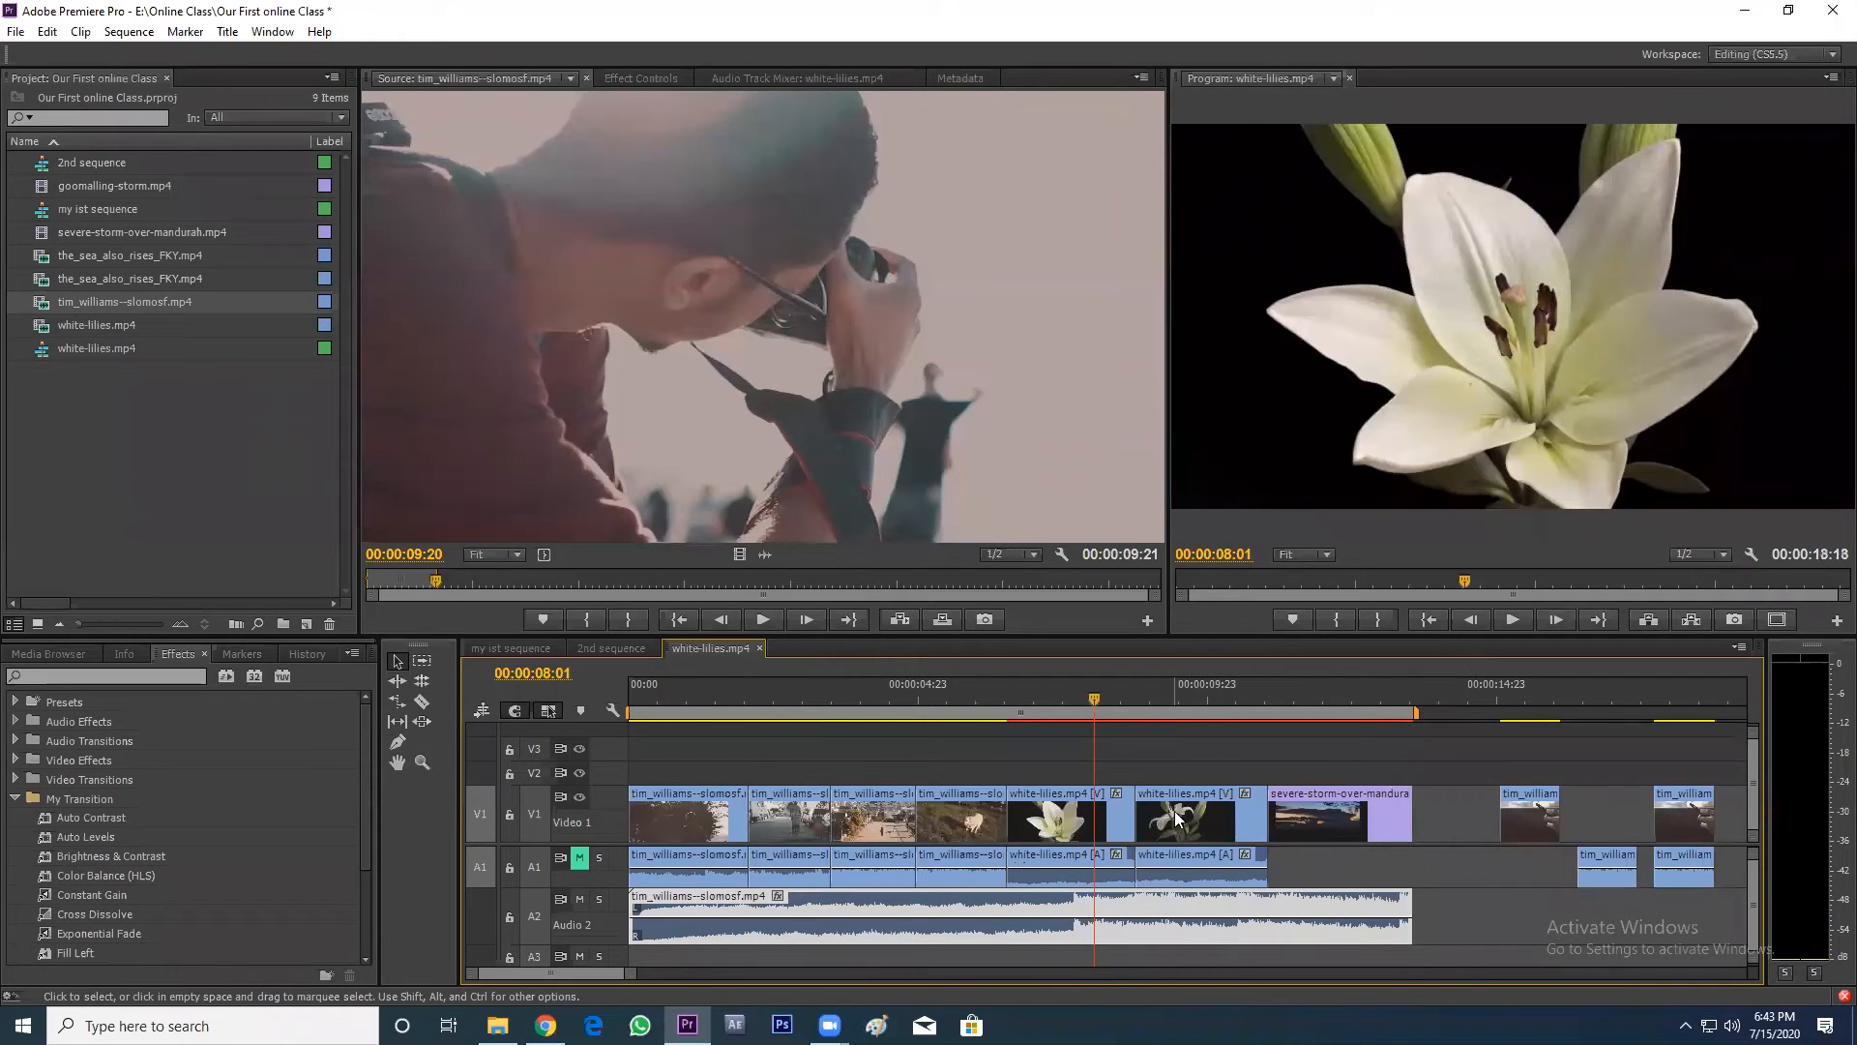
- Play the sequence from the start with the new A2 audio and set the playhead back to 00:00:11:22
{"action": "key", "text": "Home"}
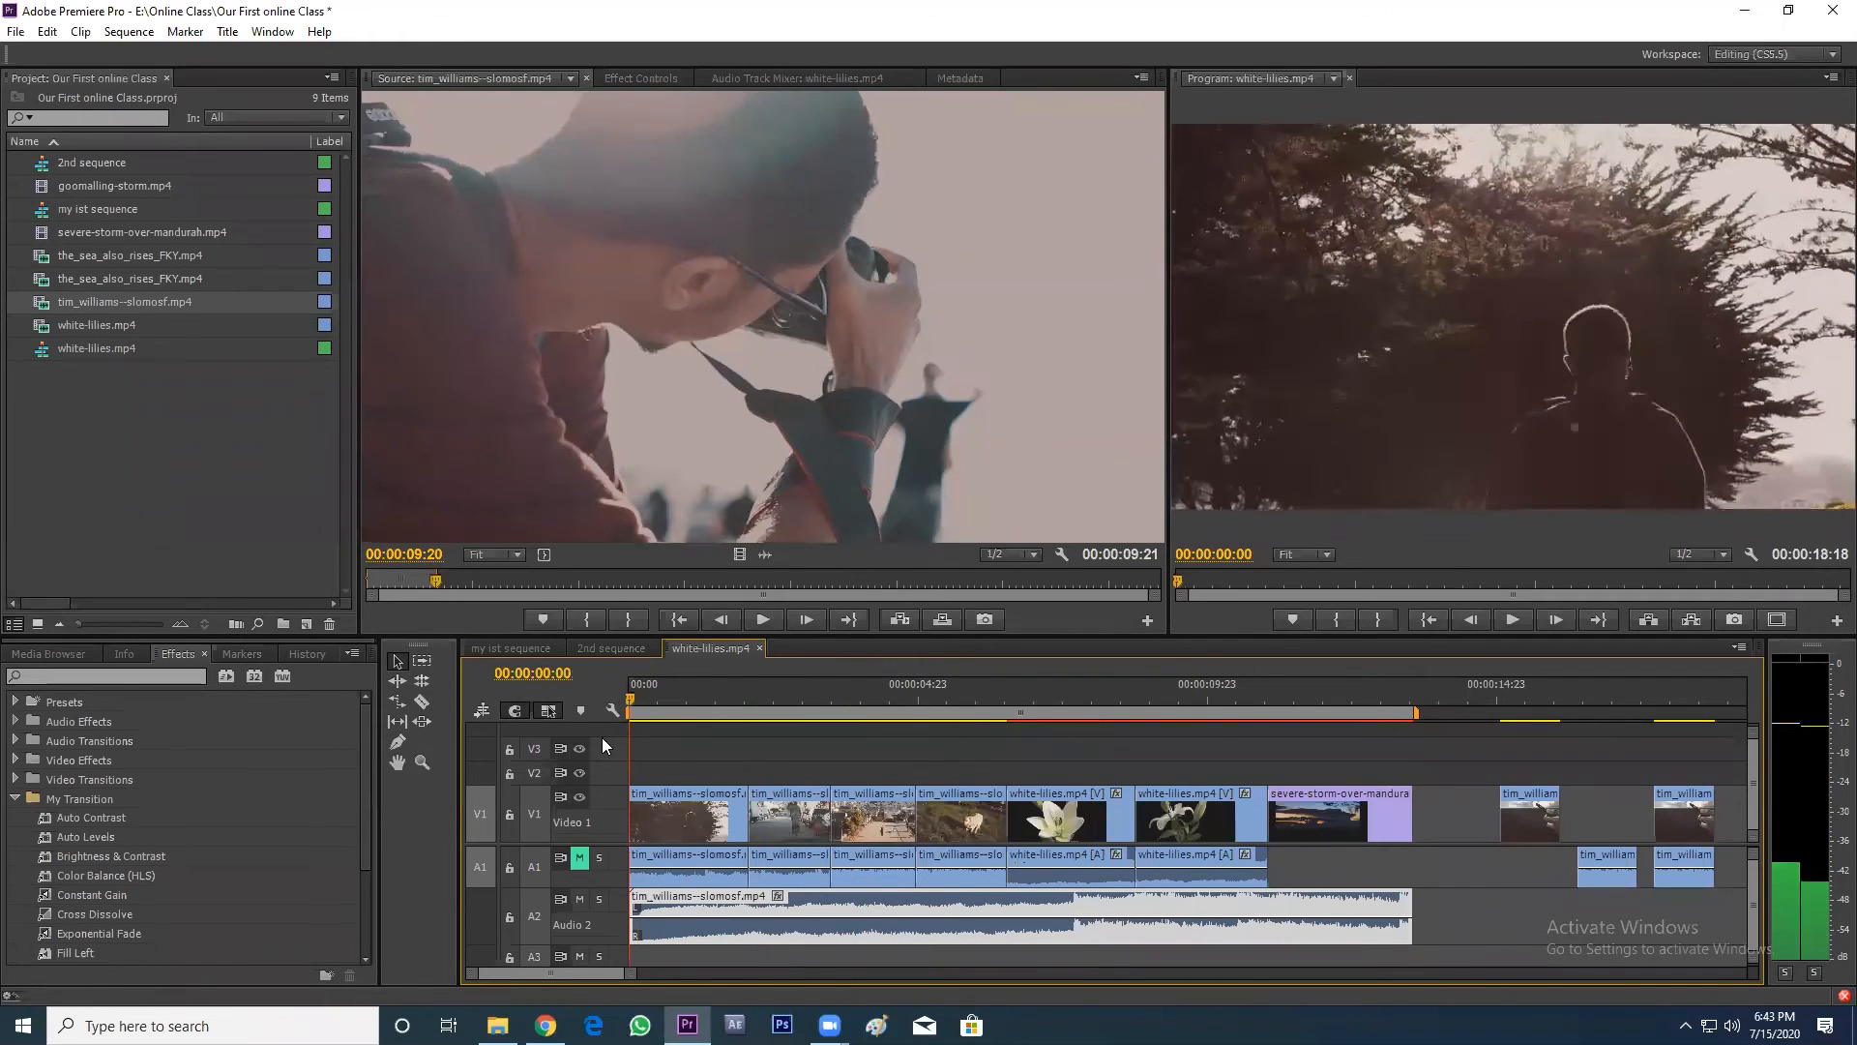
{"action": "key", "text": "space"}
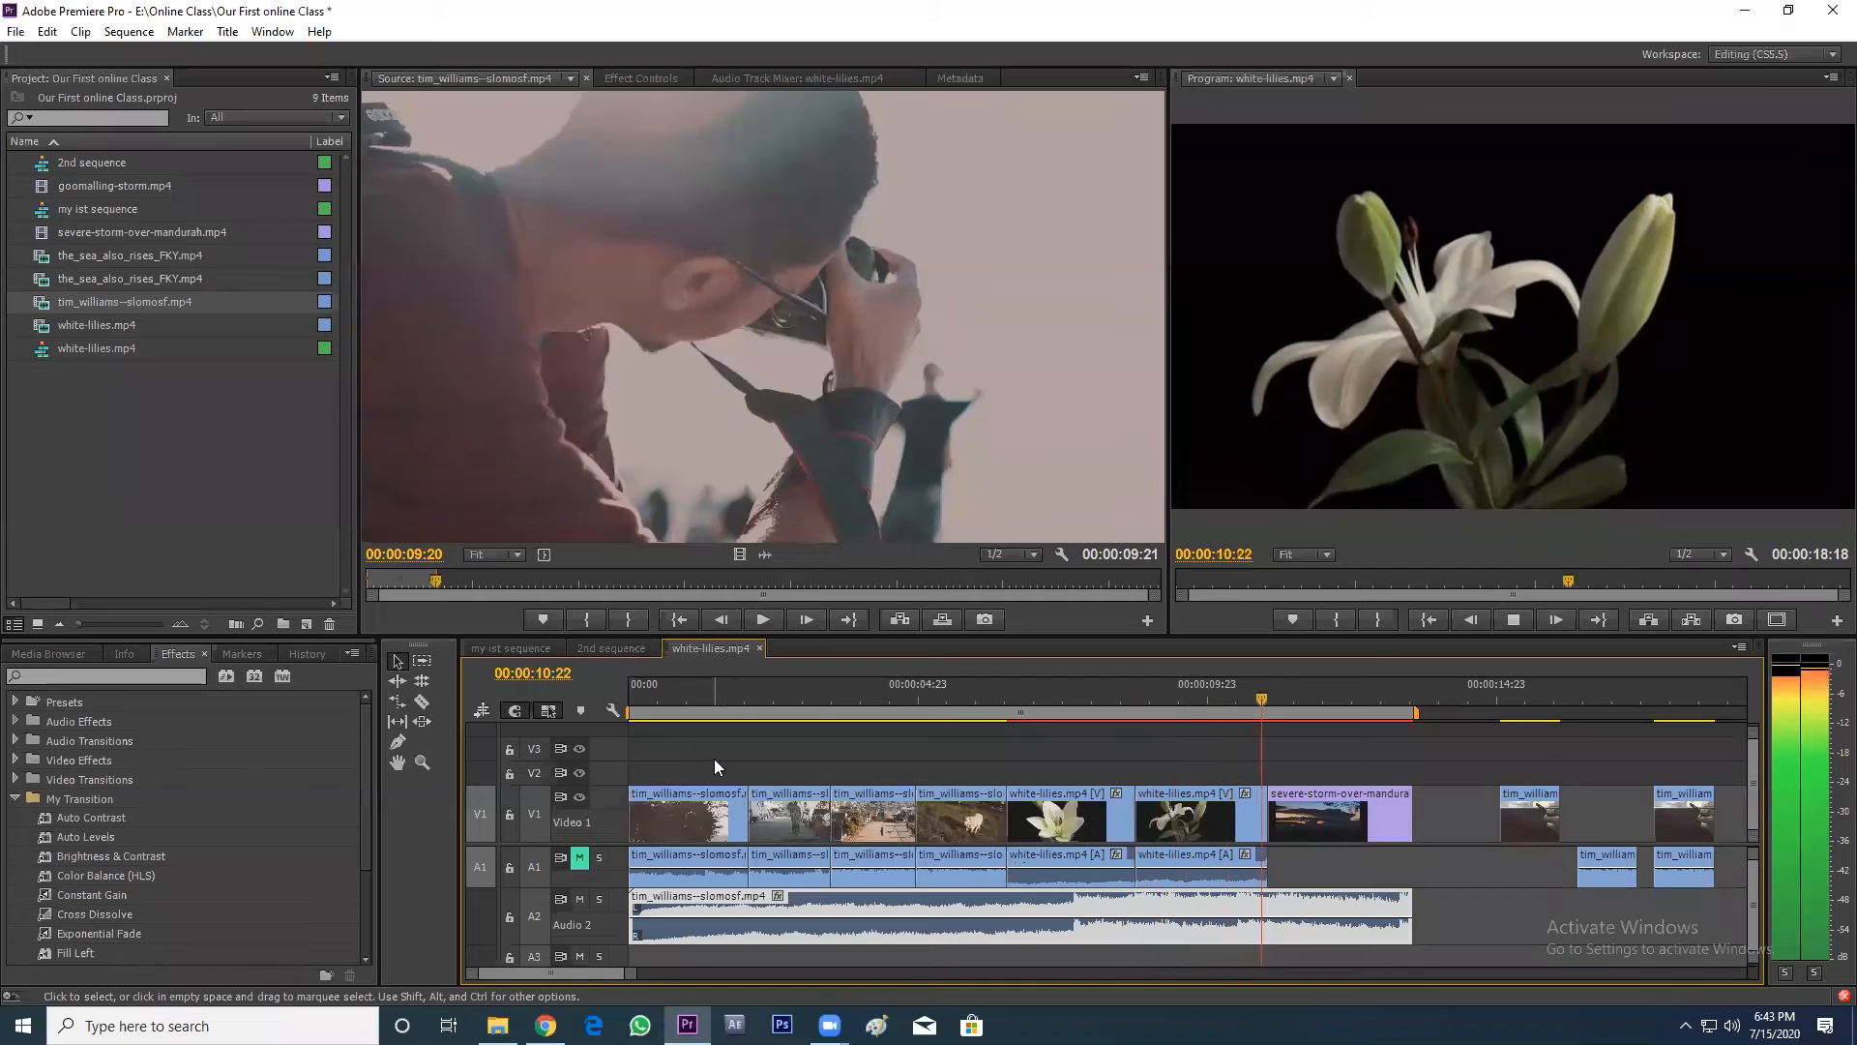
{"action": "scroll", "coordinate": [723, 757], "scroll_direction": "down", "scroll_amount": 1}
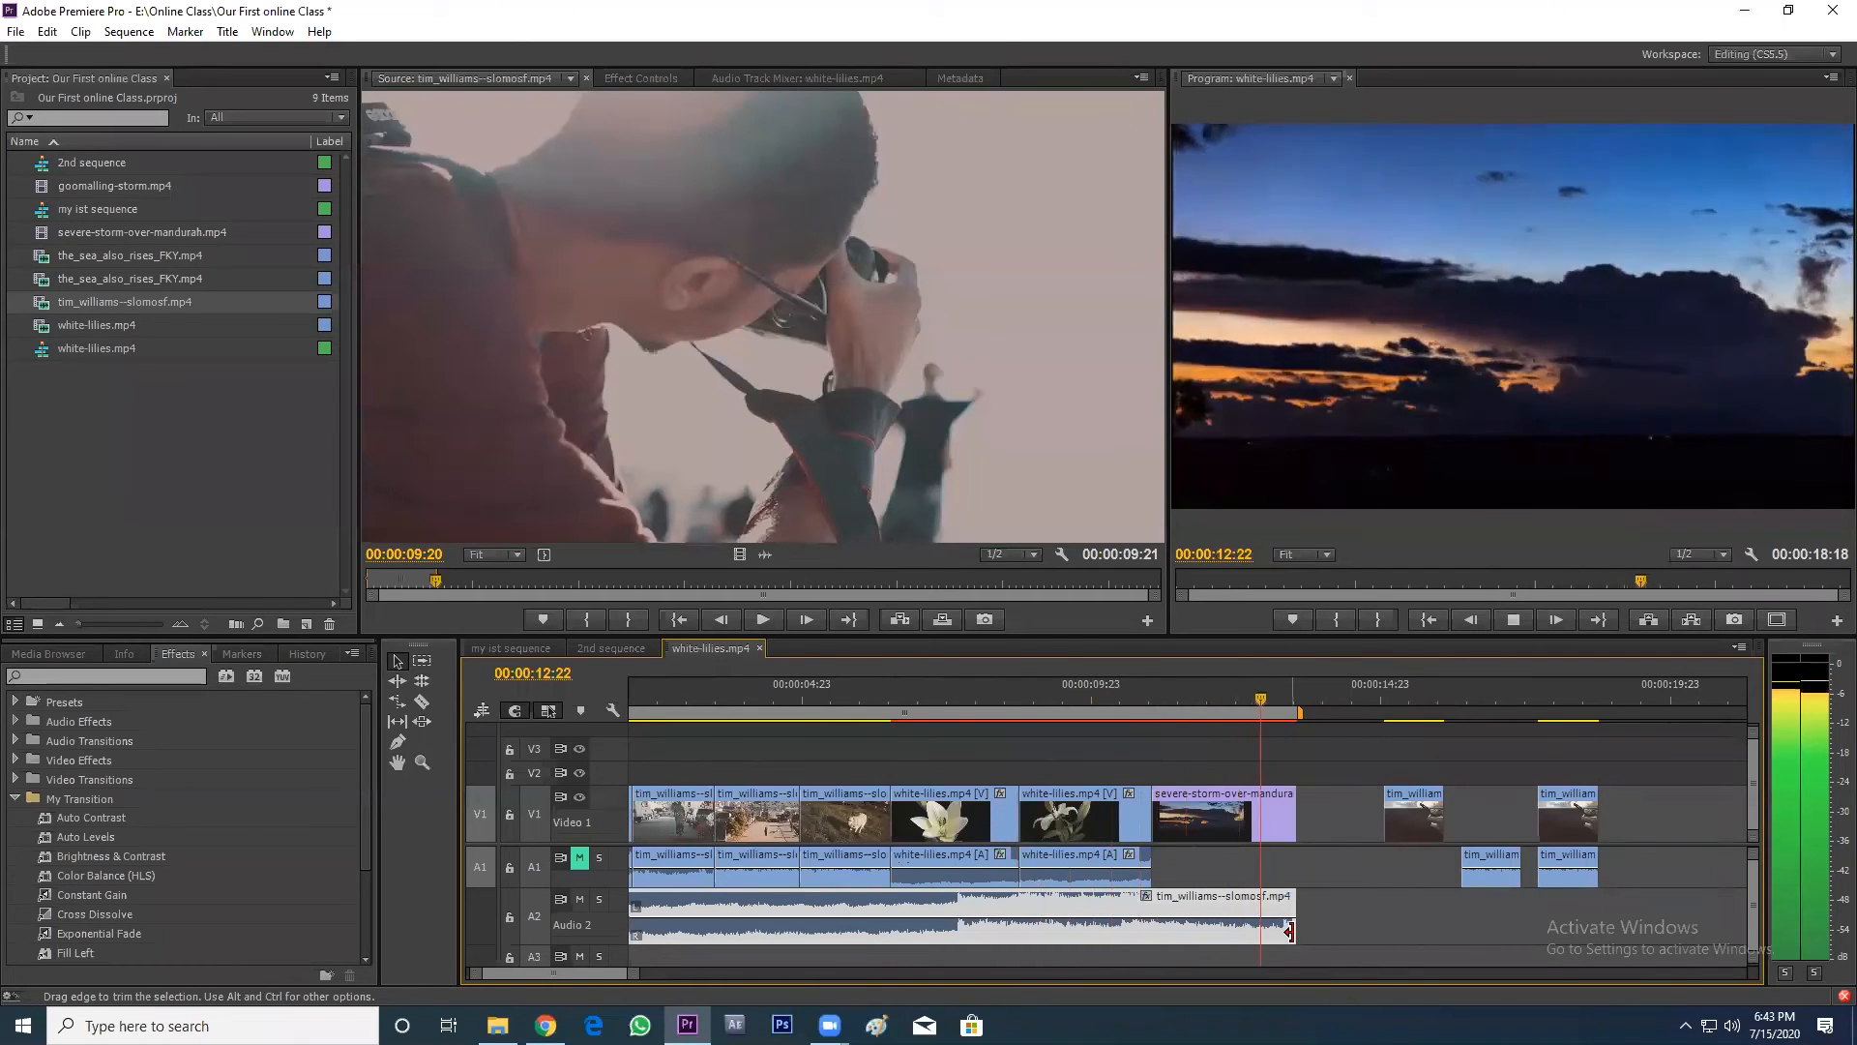
{"action": "left_click", "coordinate": [1200, 701]}
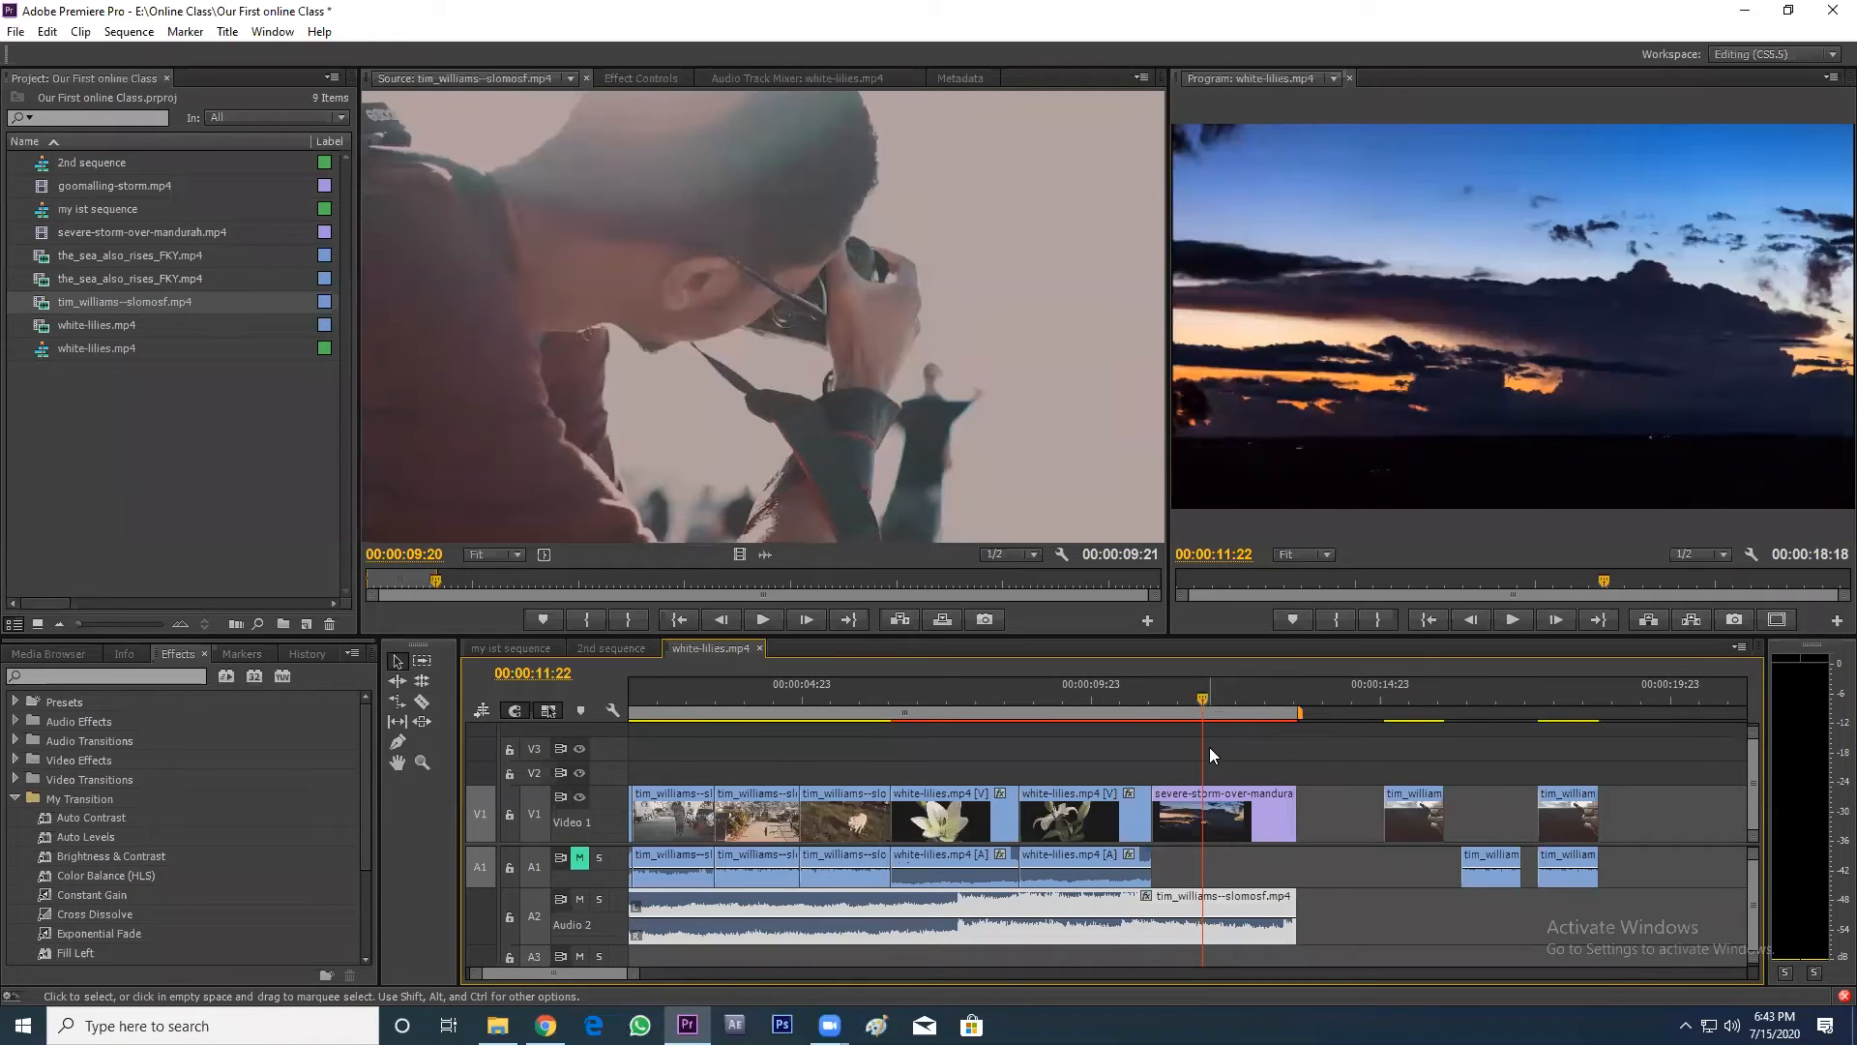
- Deselect the audio clip and play the sequence from 00:00:05:16, stopping at 00:00:08:00
{"action": "left_click", "coordinate": [1209, 747]}
{"action": "left_click", "coordinate": [871, 697]}
{"action": "left_click_drag", "start_coordinate": [875, 696], "coordinate": [842, 708]}
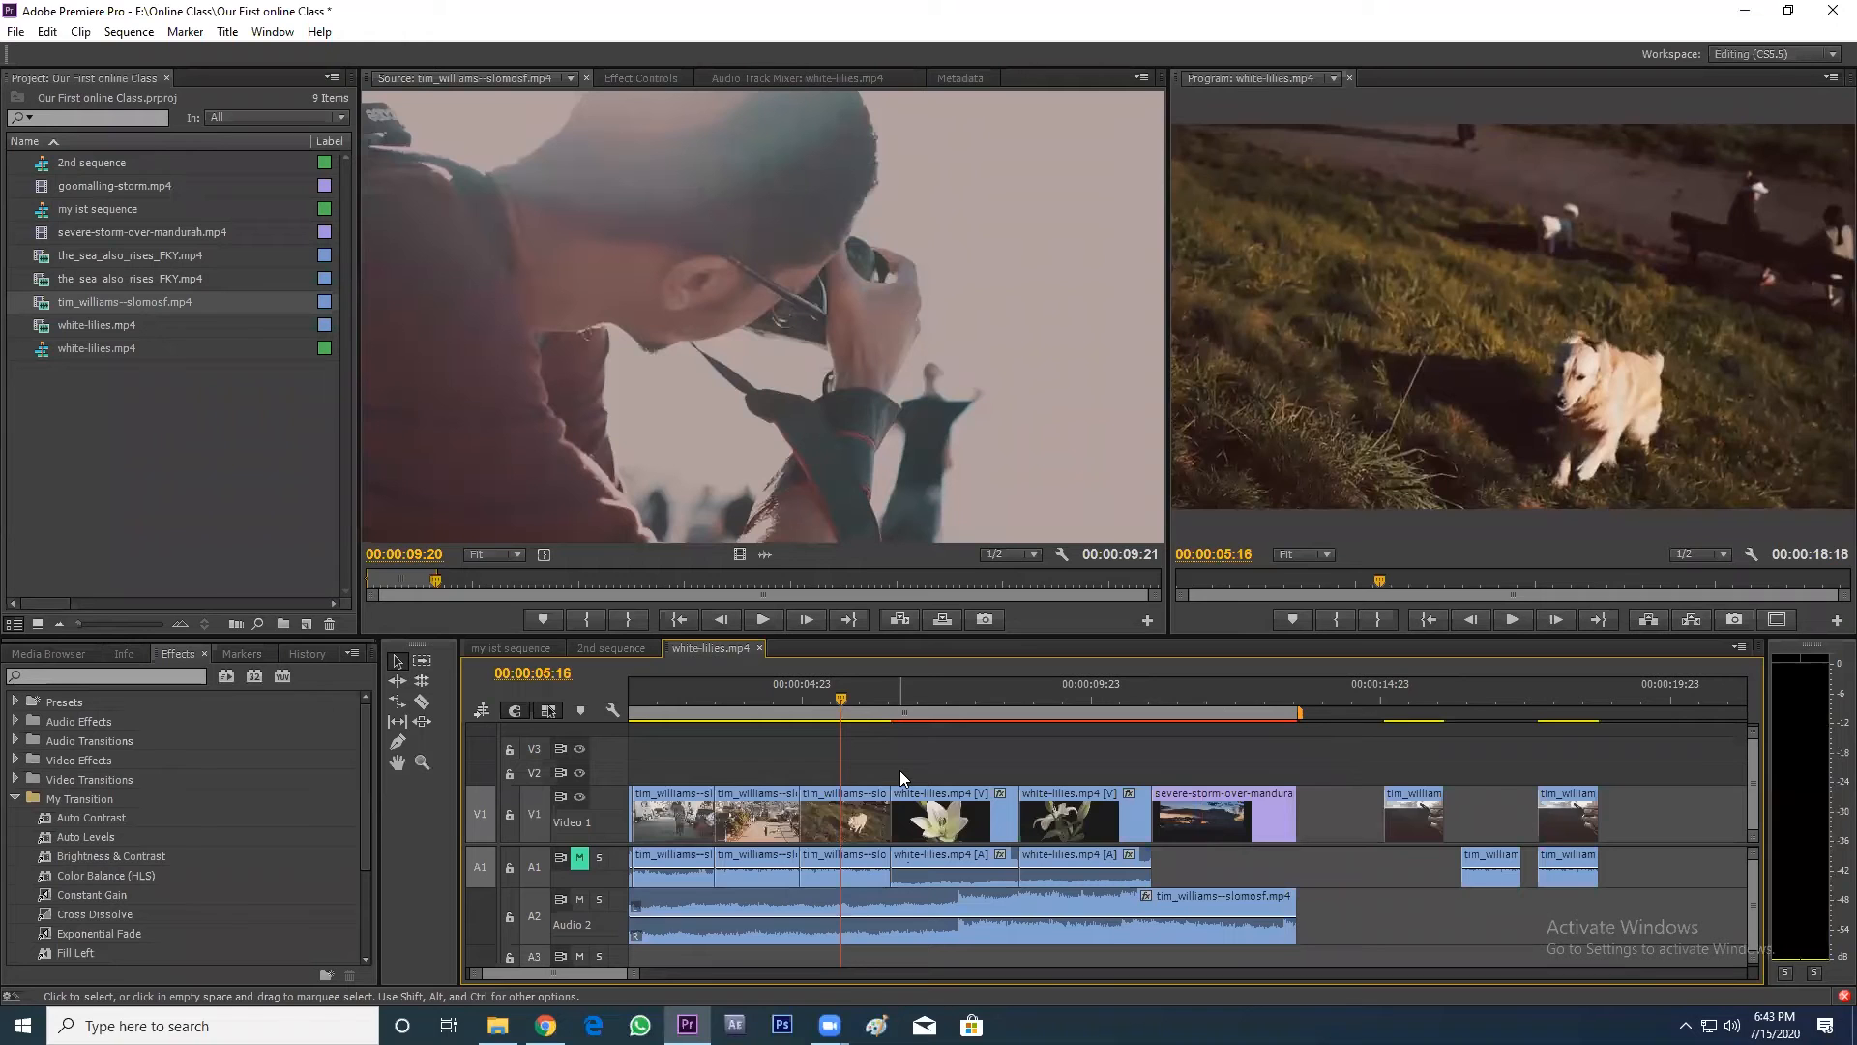
{"action": "key", "text": "space"}
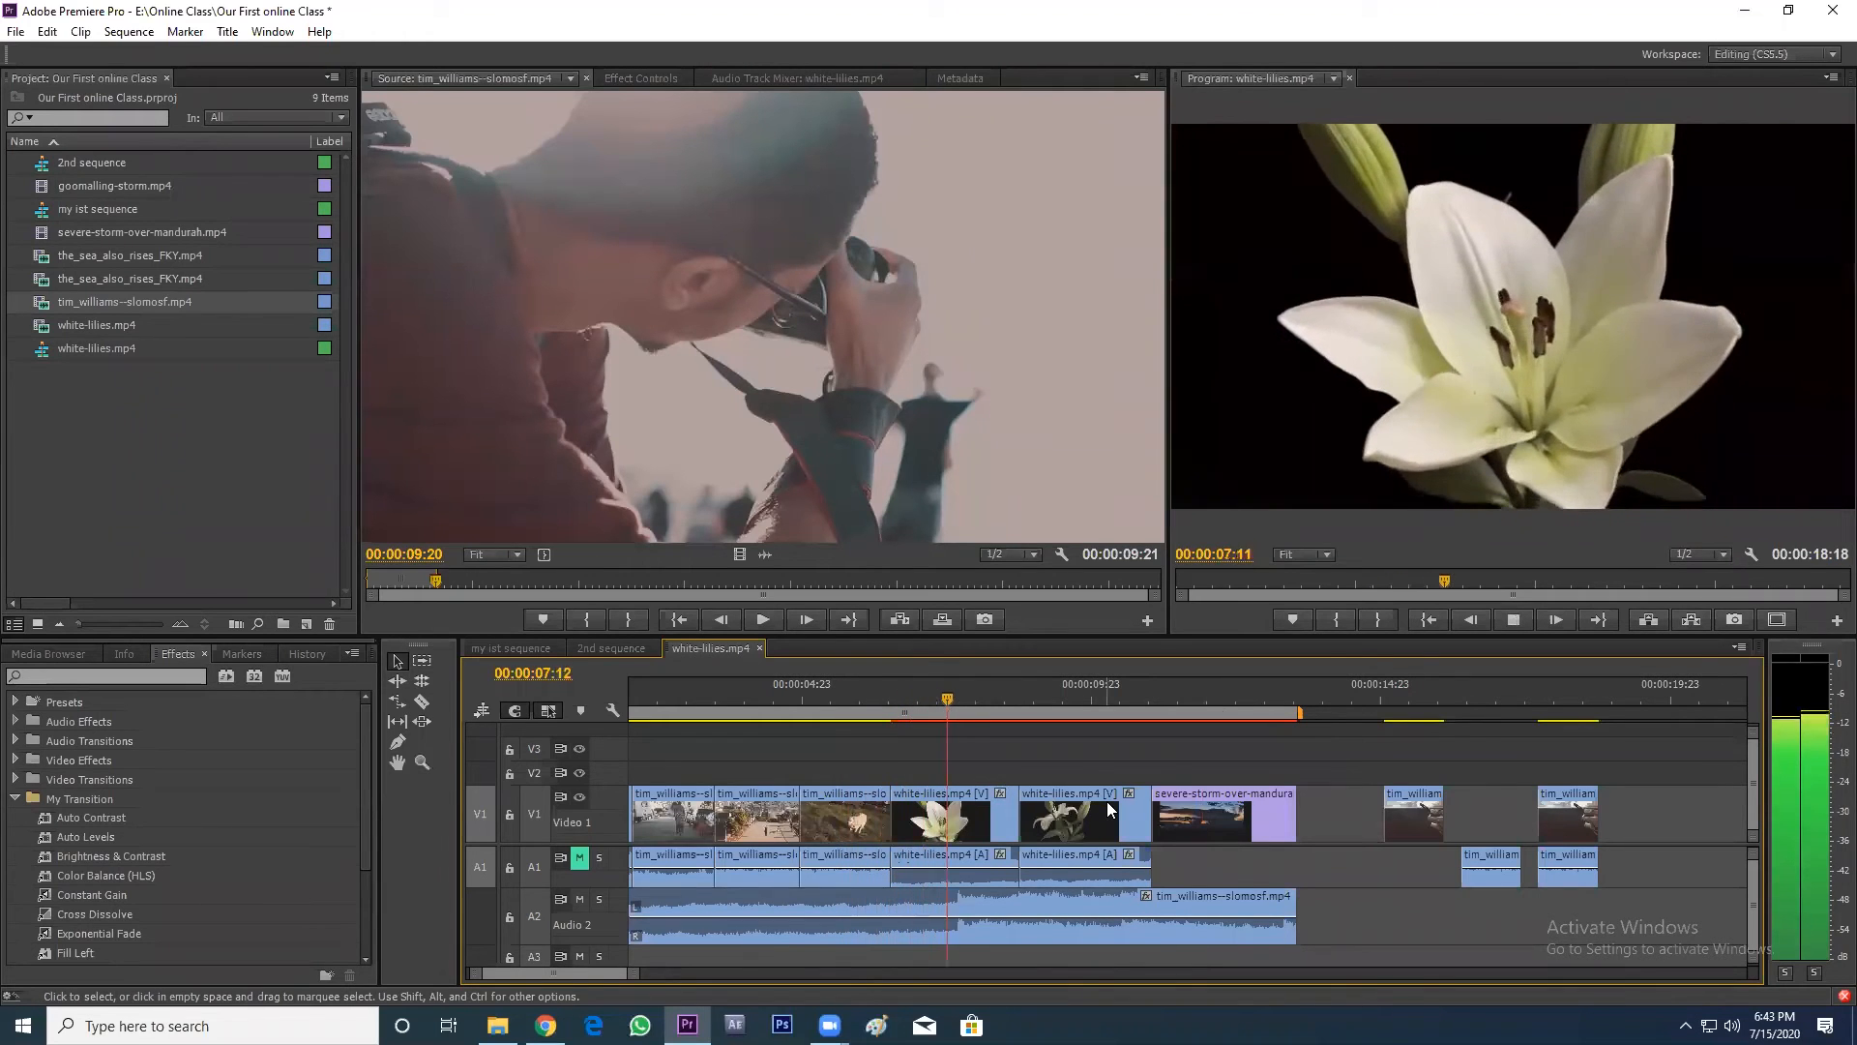
{"action": "key", "text": "space"}
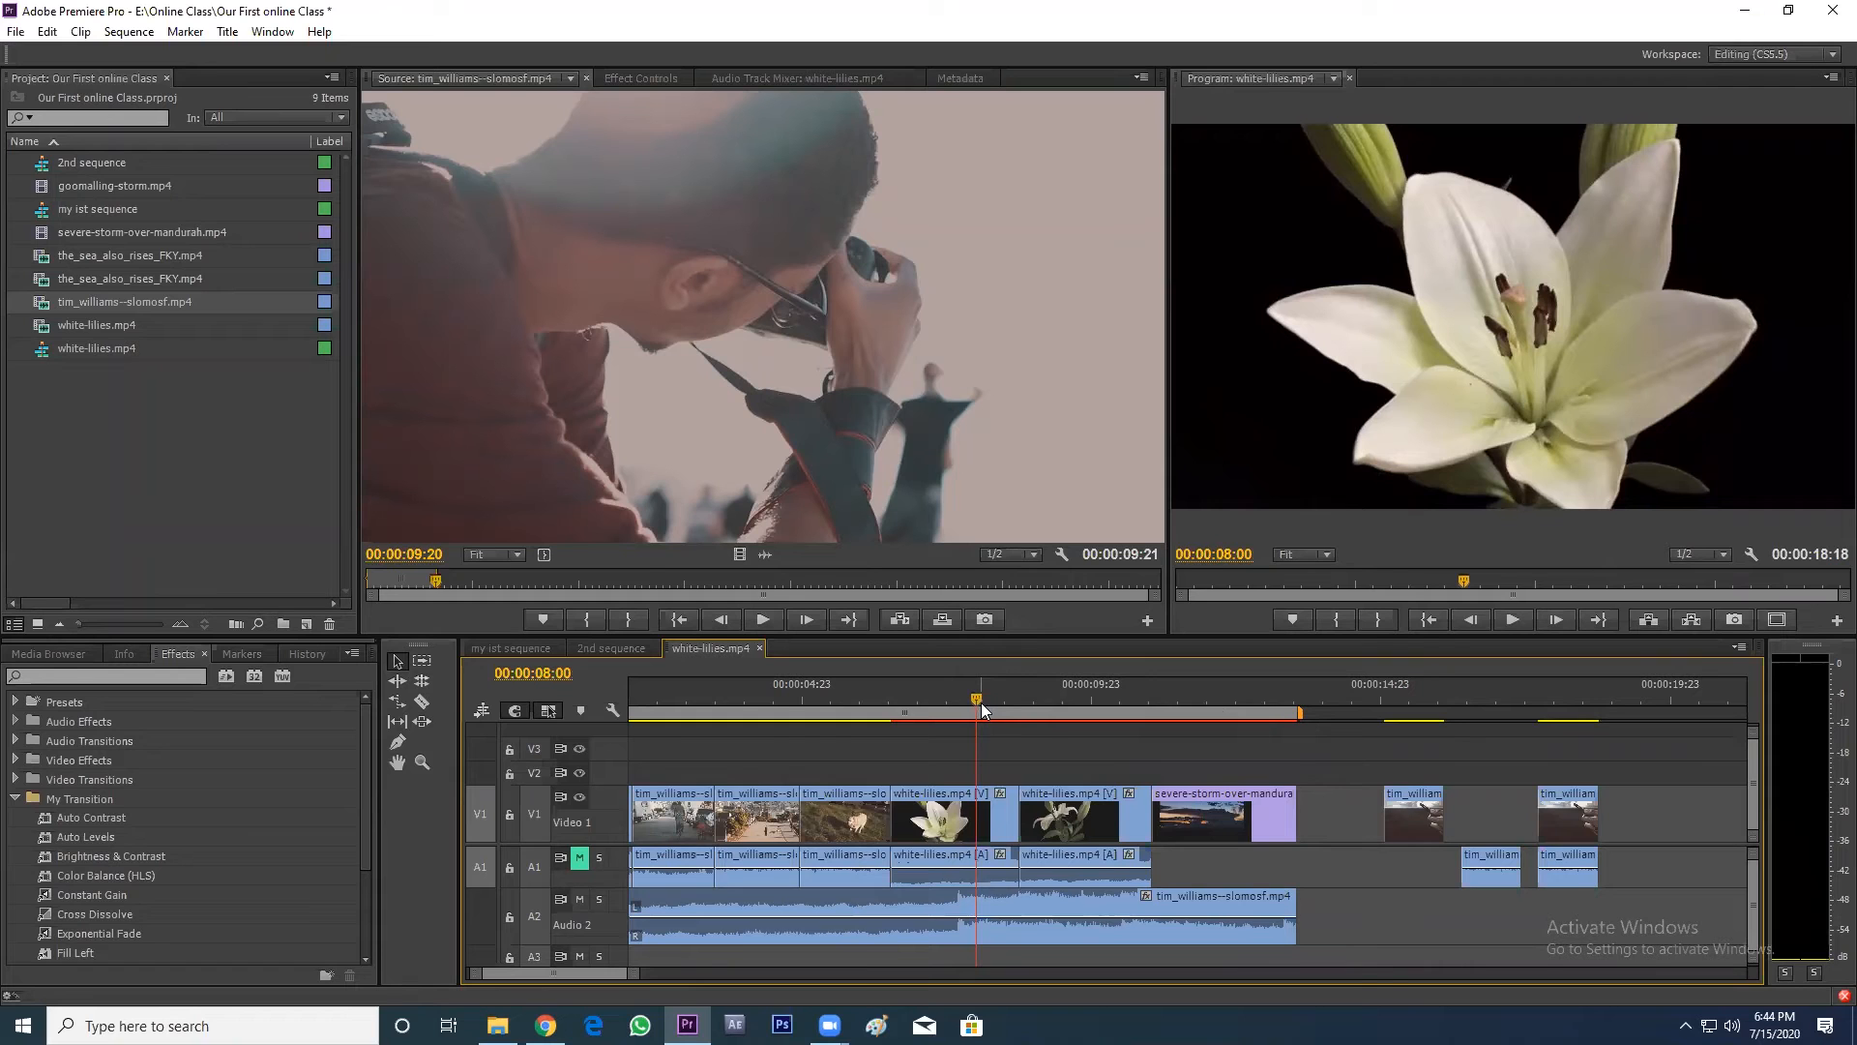
- Trim the end of the first white-lilies.mp4 clip back to 00:00:07:17
{"action": "left_click_drag", "start_coordinate": [977, 699], "coordinate": [961, 698]}
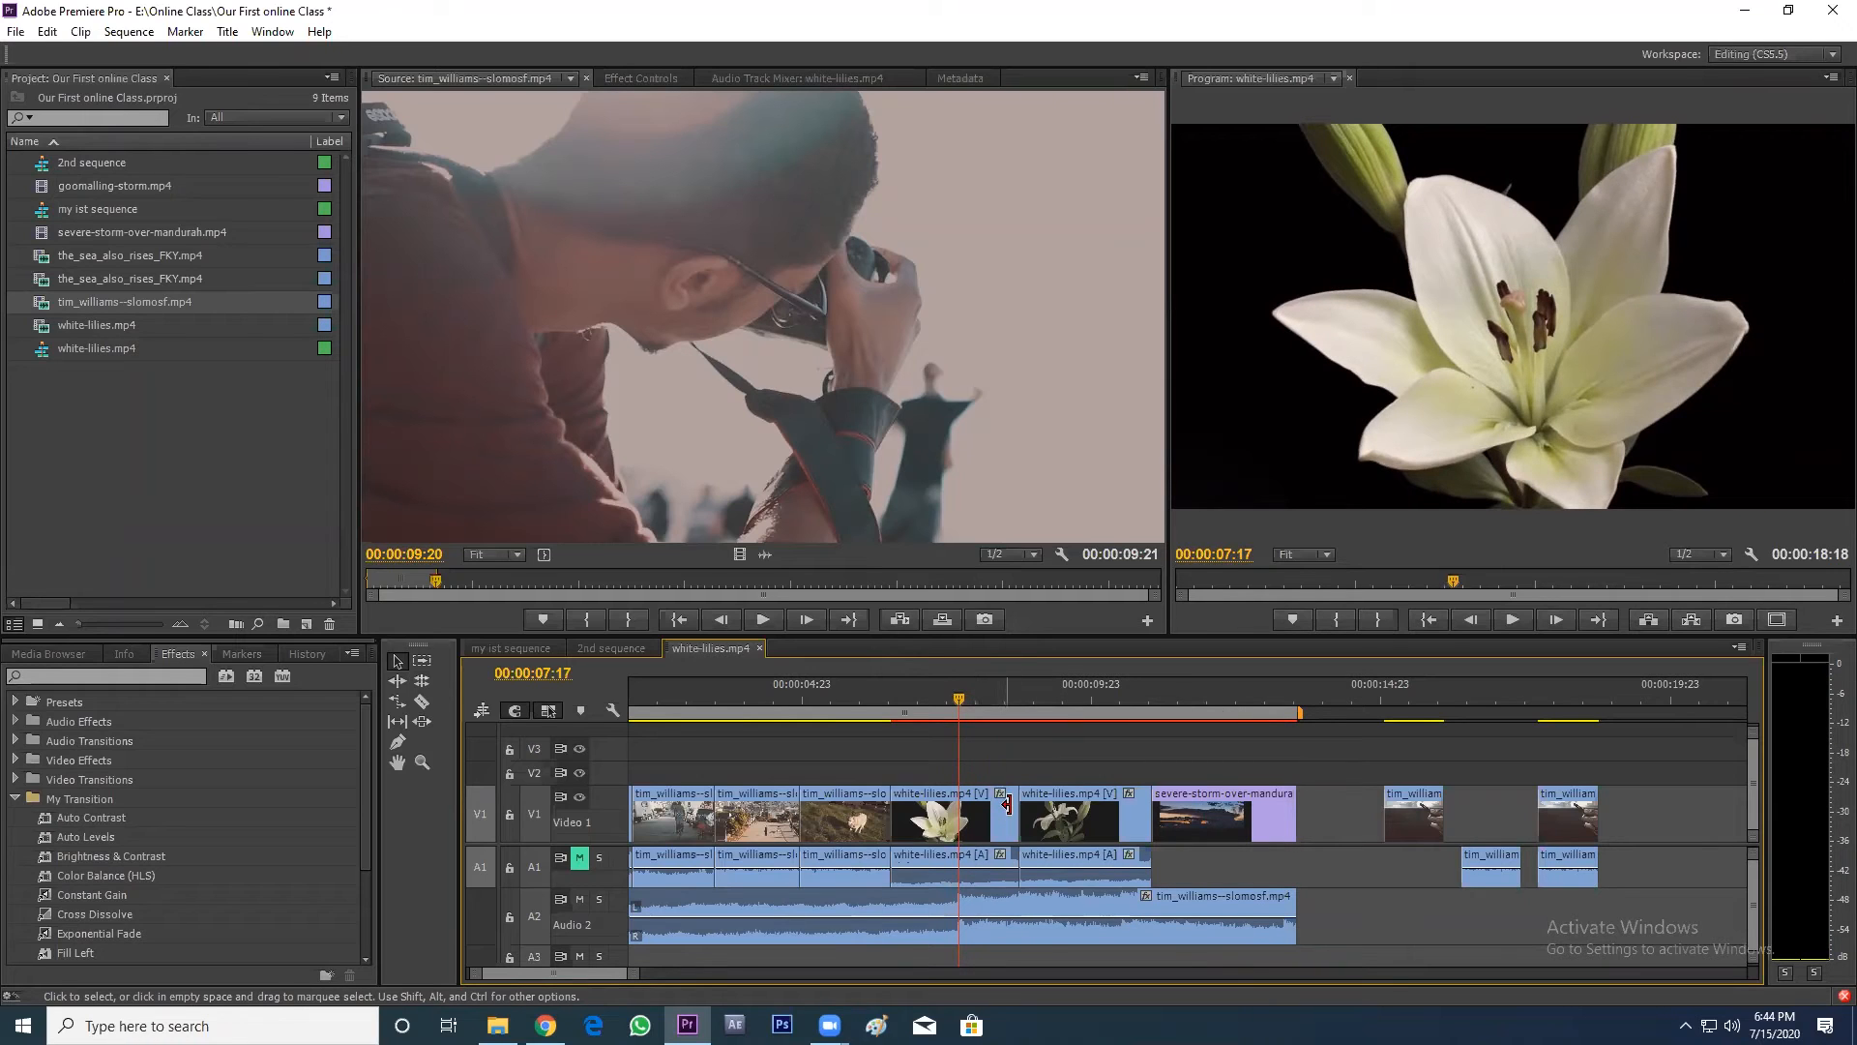
{"action": "left_click_drag", "start_coordinate": [1007, 805], "coordinate": [959, 804]}
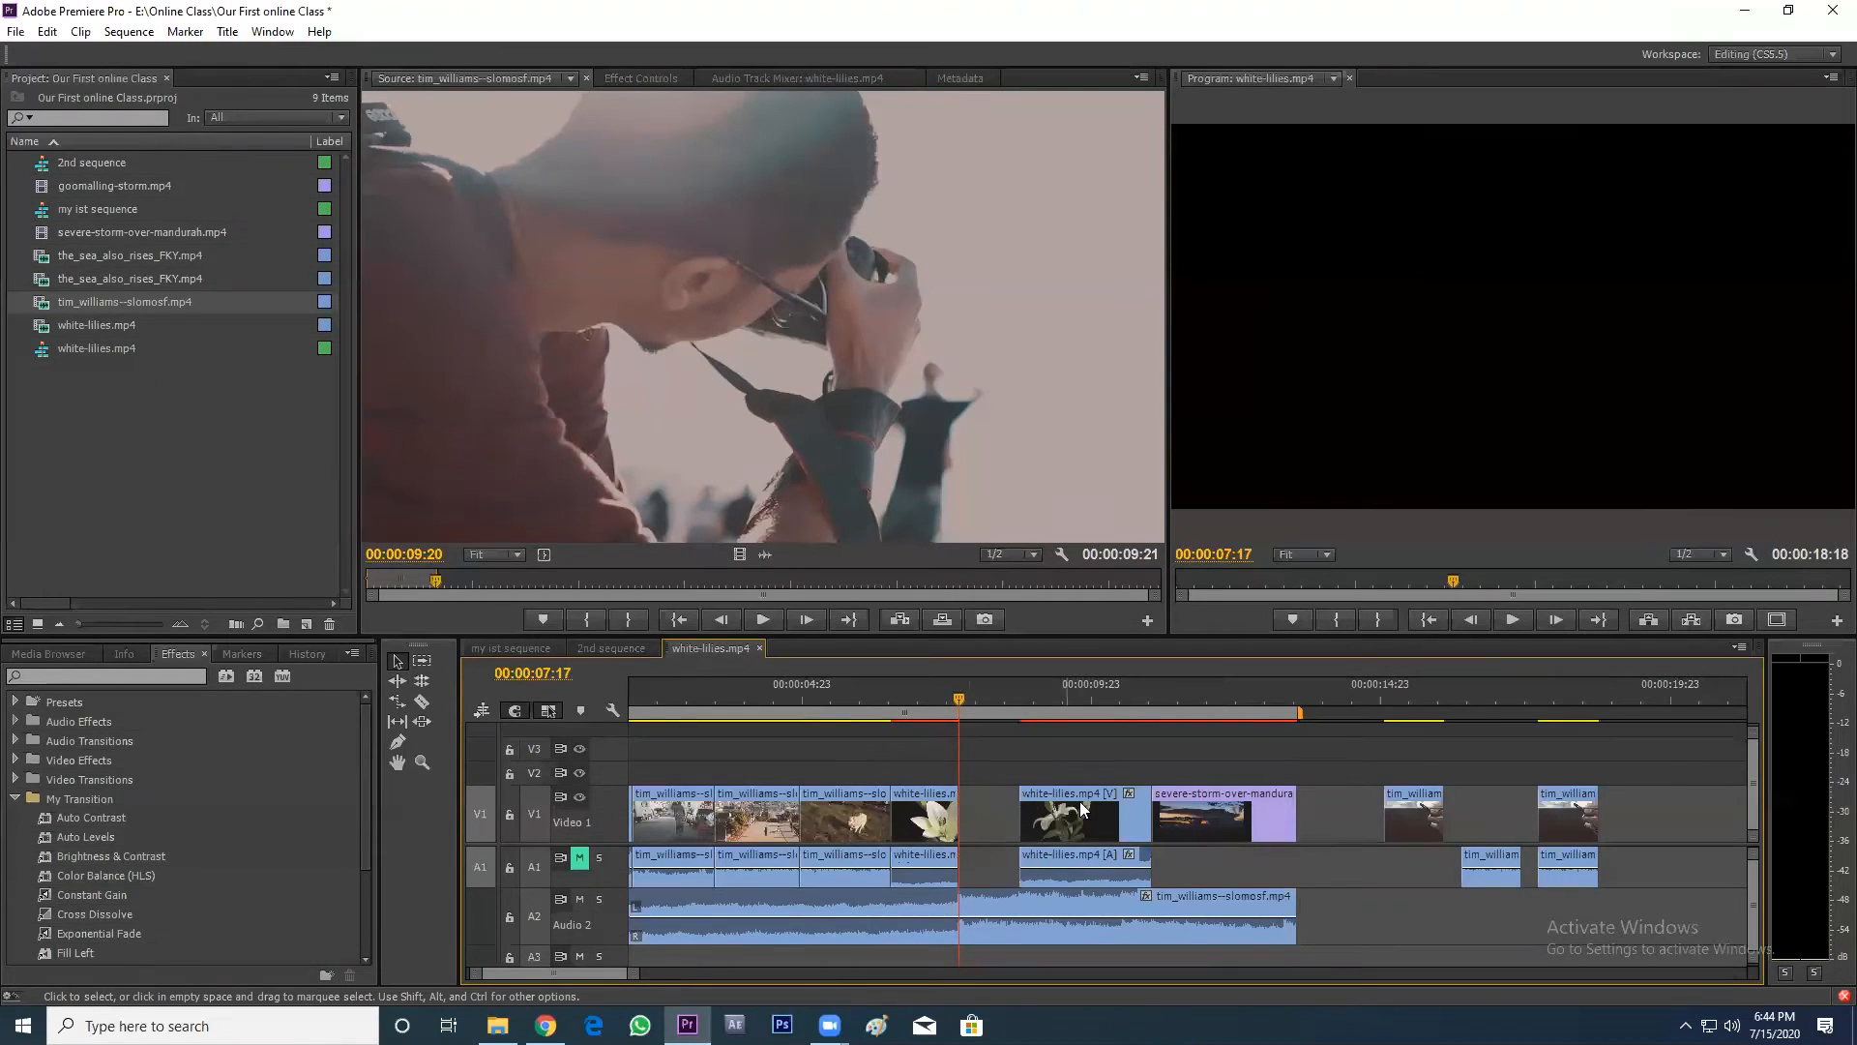
- Try moving the second white-lilies.mp4 clip and the storm clip earlier into the gap, and undo the move
{"action": "left_click_drag", "start_coordinate": [1117, 770], "coordinate": [1177, 794]}
{"action": "left_click_drag", "start_coordinate": [1055, 747], "coordinate": [1212, 796]}
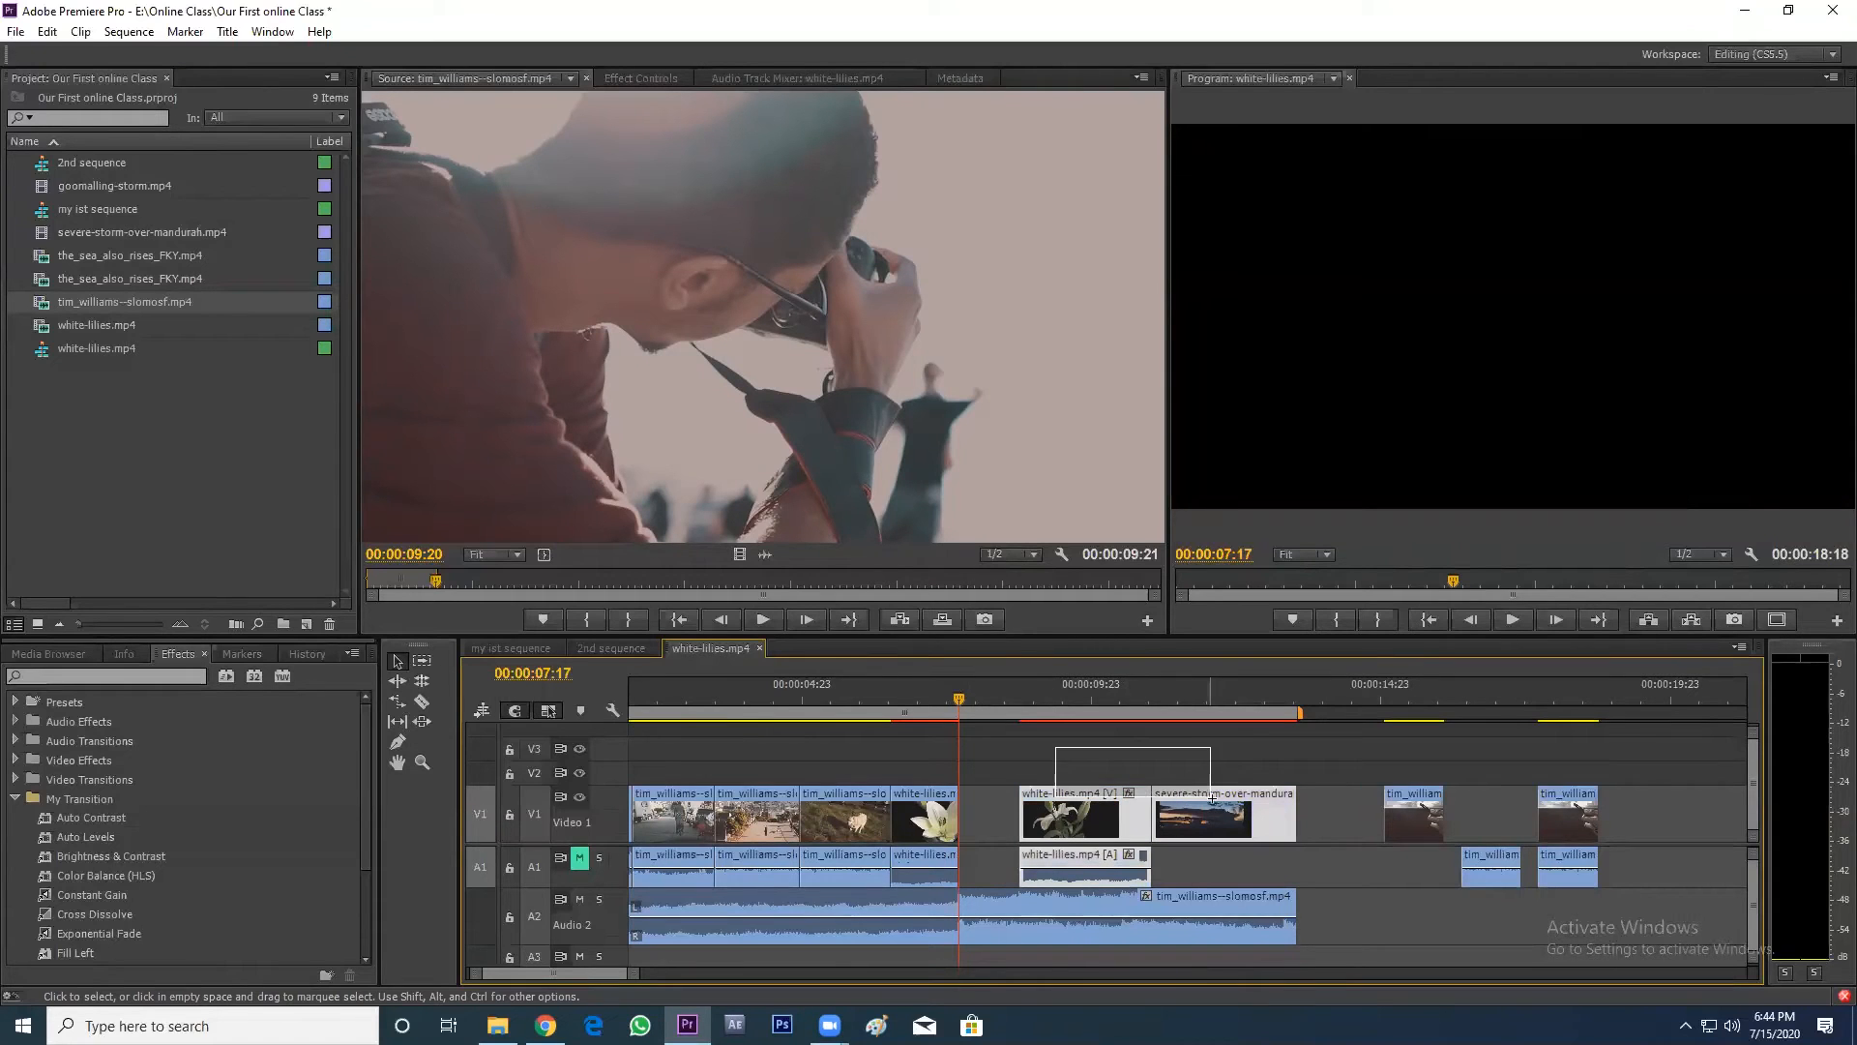
{"action": "left_click_drag", "start_coordinate": [1182, 795], "coordinate": [1110, 798]}
{"action": "key", "text": "ctrl+z"}
- Ripple delete the gap between the two white-lilies.mp4 clips and move the leftover clips after the storm clip further along the timeline
{"action": "right_click", "coordinate": [1004, 803]}
{"action": "left_click", "coordinate": [1050, 819]}
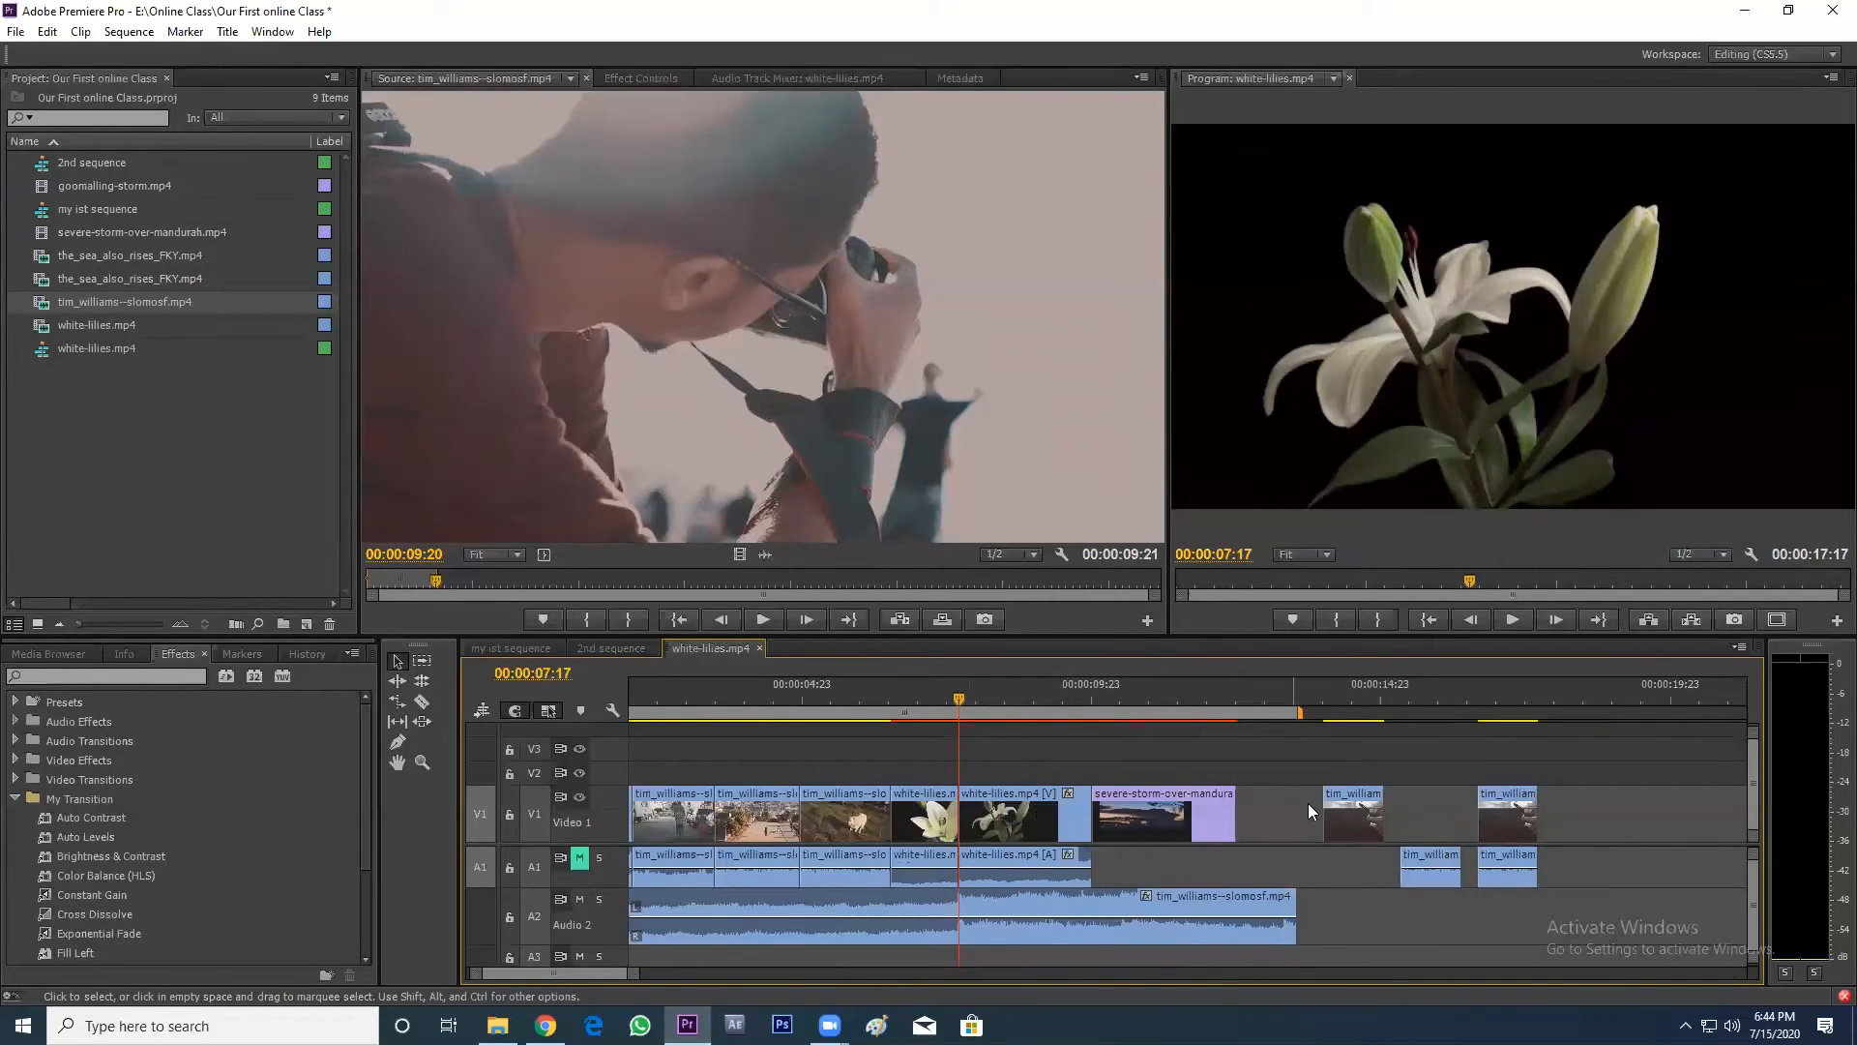
{"action": "left_click_drag", "start_coordinate": [1352, 773], "coordinate": [1480, 794]}
- Play the sequence from about 00:00:05:00 through the closed gap and stop near the storm clip's end
{"action": "left_click_drag", "start_coordinate": [913, 697], "coordinate": [805, 696]}
{"action": "key", "text": "space"}
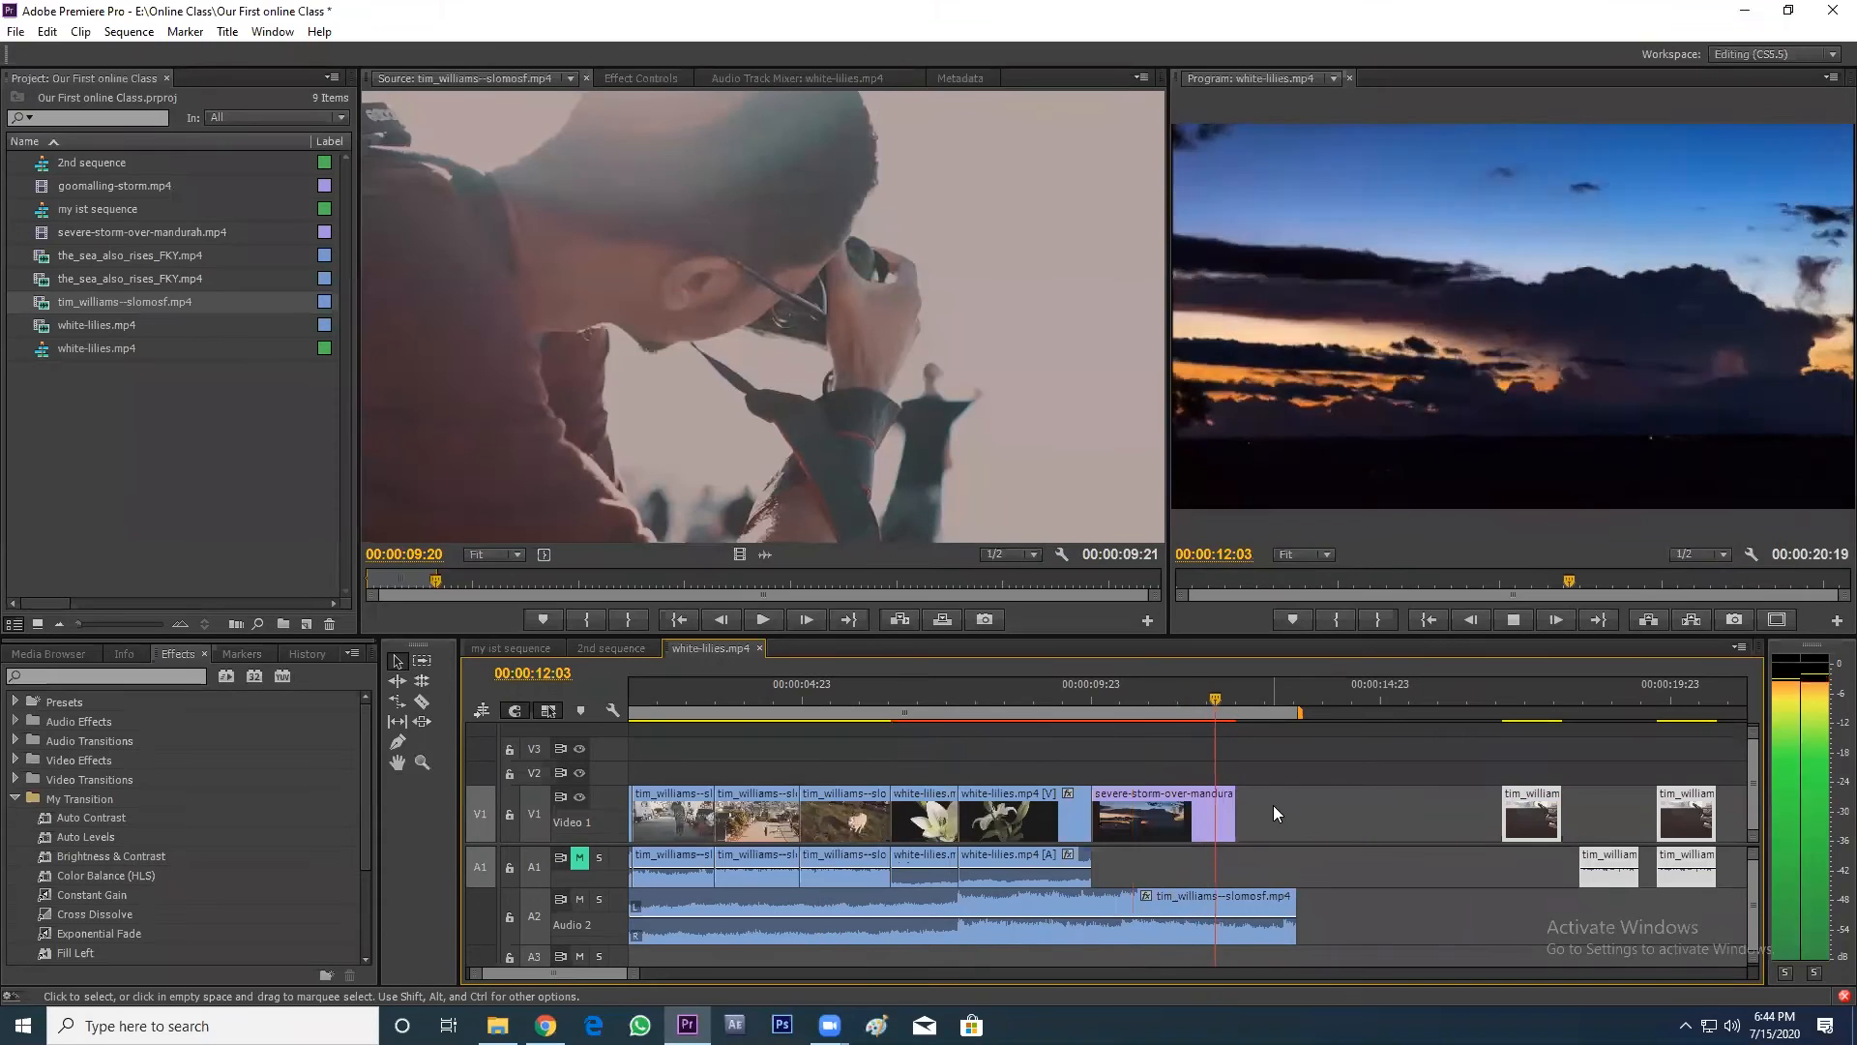
{"action": "key", "text": "space"}
- Set the playhead to 00:00:12:12 and trim the A2 audio to end with the storm clip
{"action": "left_click", "coordinate": [1236, 705]}
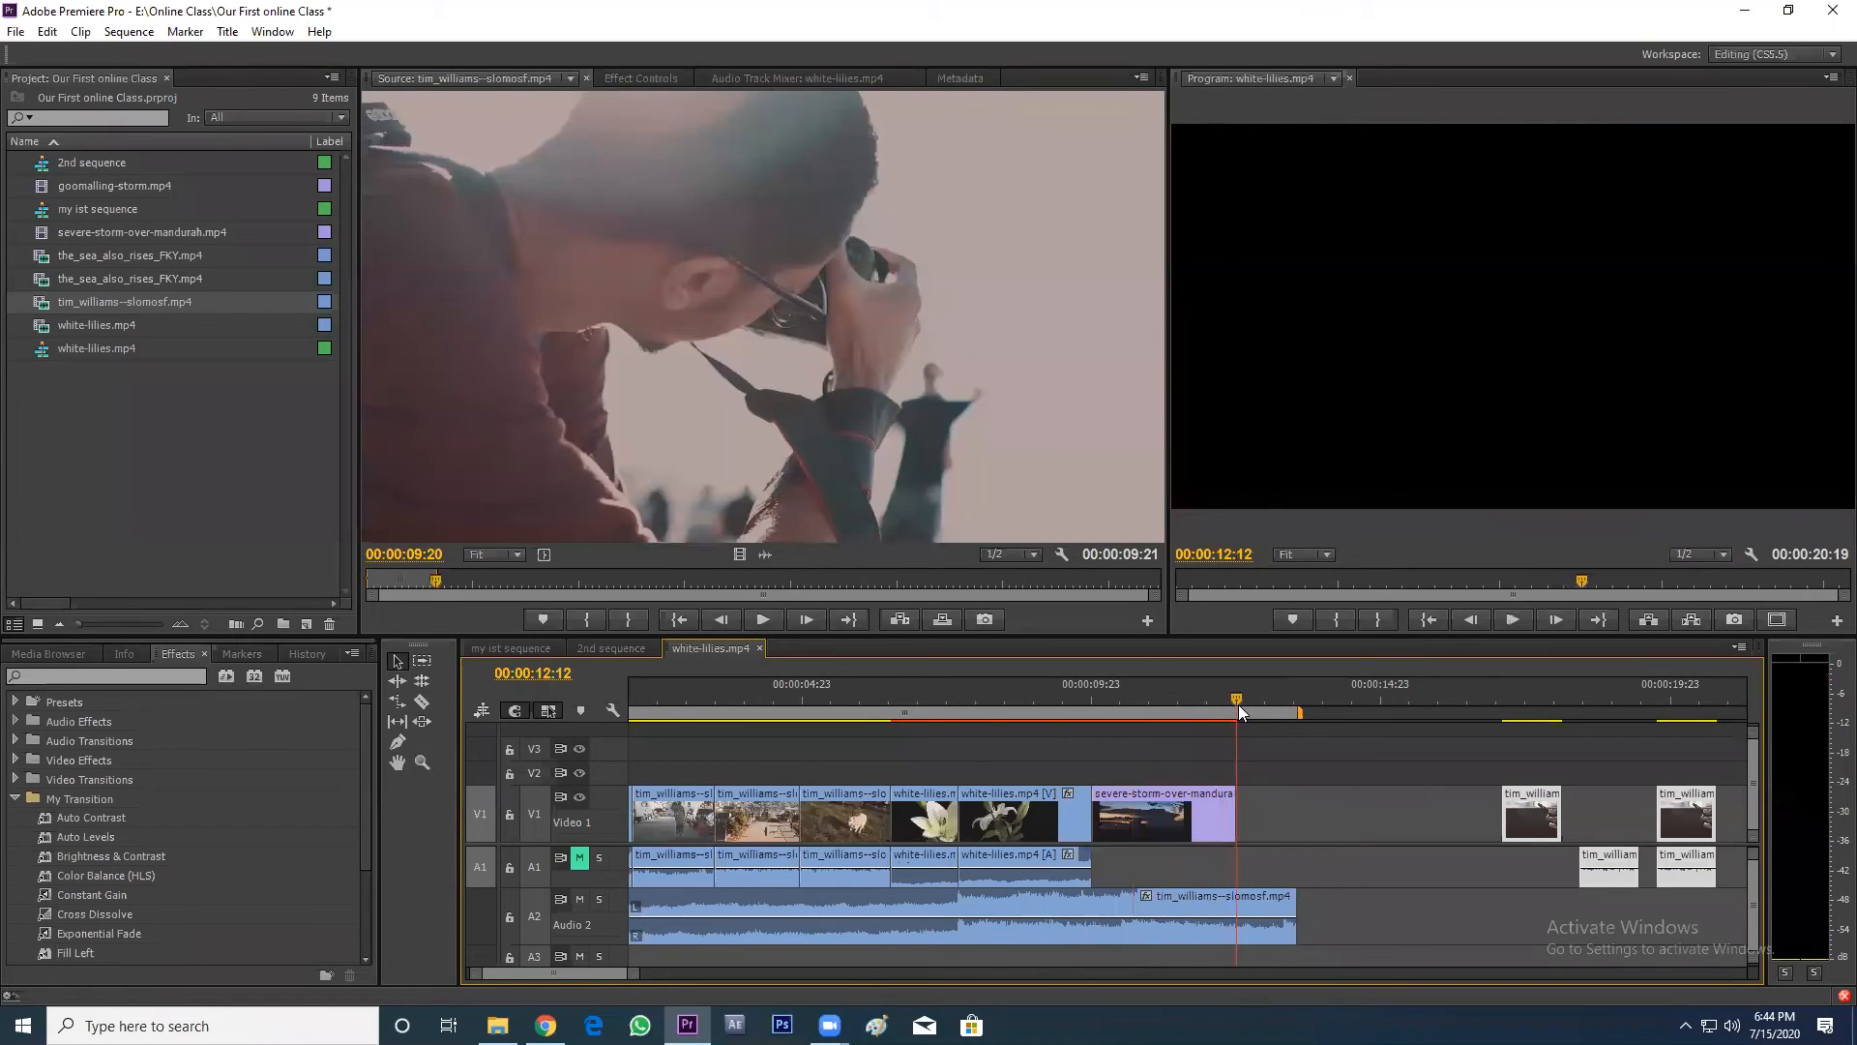
{"action": "scroll", "coordinate": [1304, 841], "scroll_direction": "down", "scroll_amount": 2}
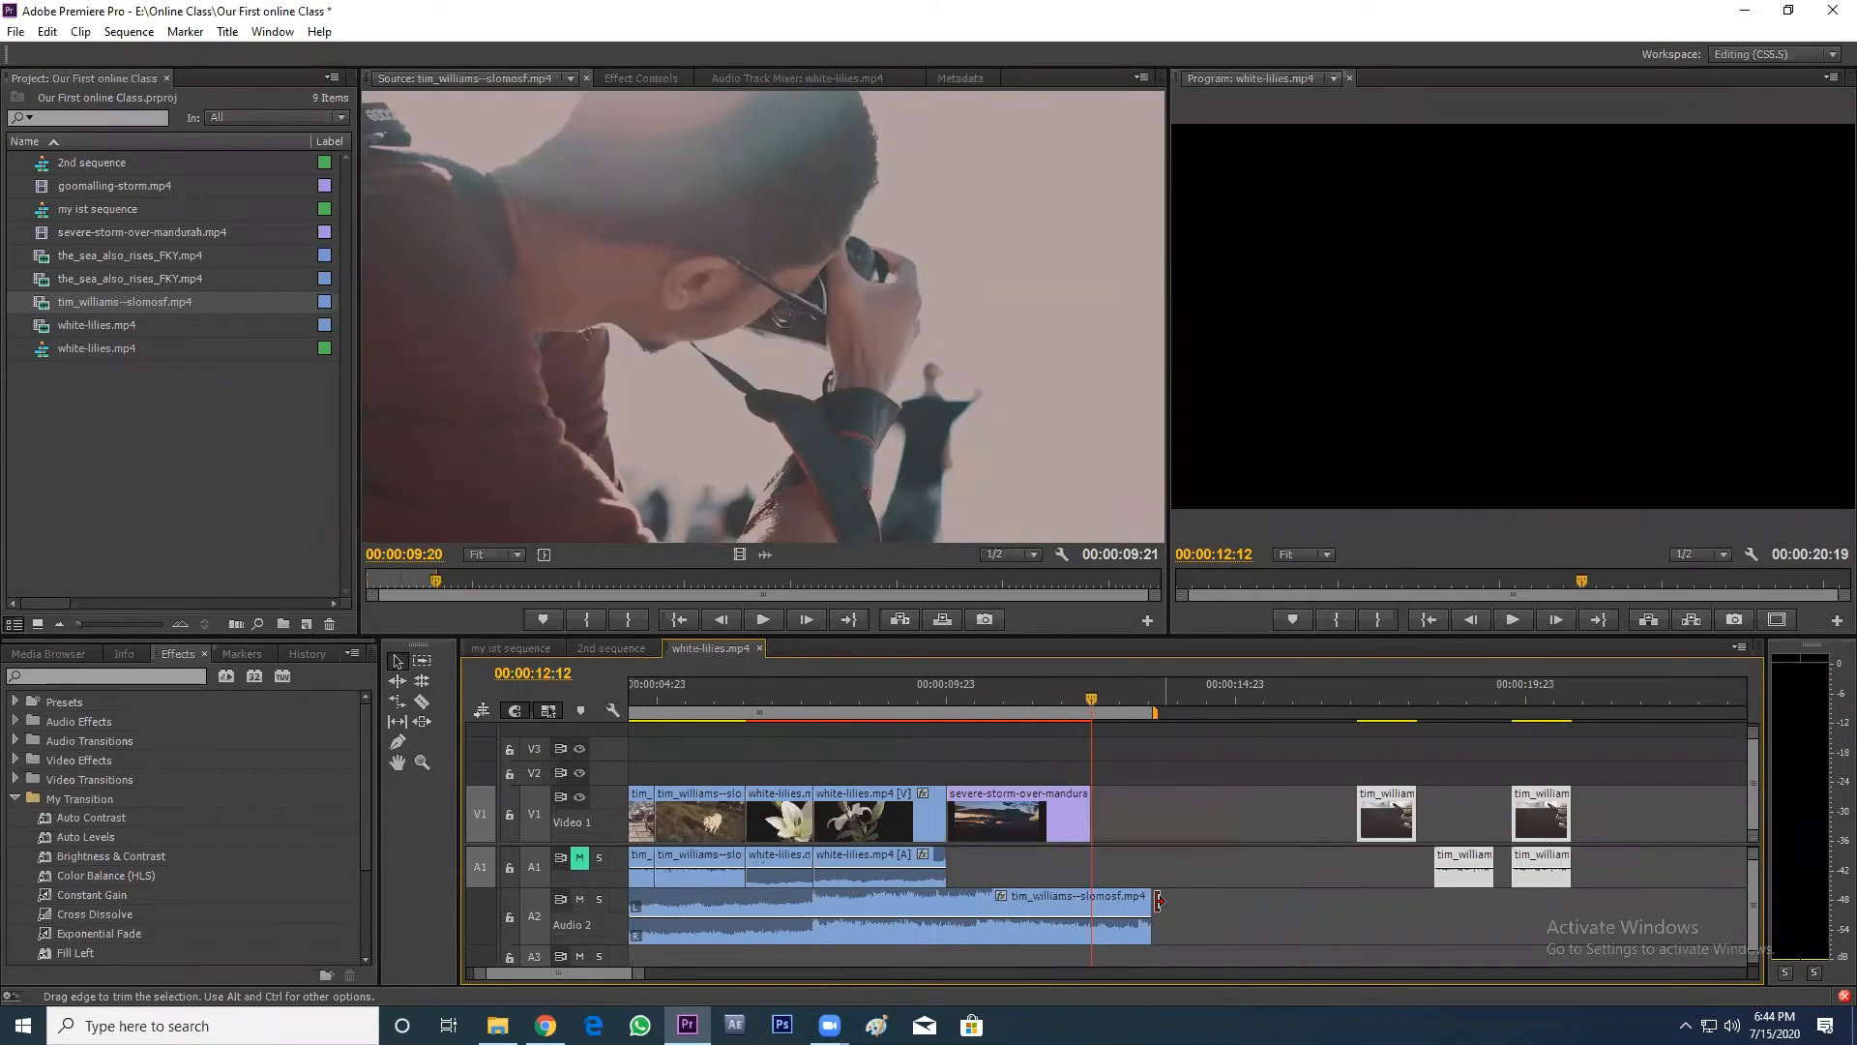
{"action": "left_click_drag", "start_coordinate": [1157, 908], "coordinate": [1087, 901]}
- Play the sequence from just before the lily clips and stop with the playhead at 00:00:12:01
{"action": "left_click", "coordinate": [736, 699]}
{"action": "key", "text": "space"}
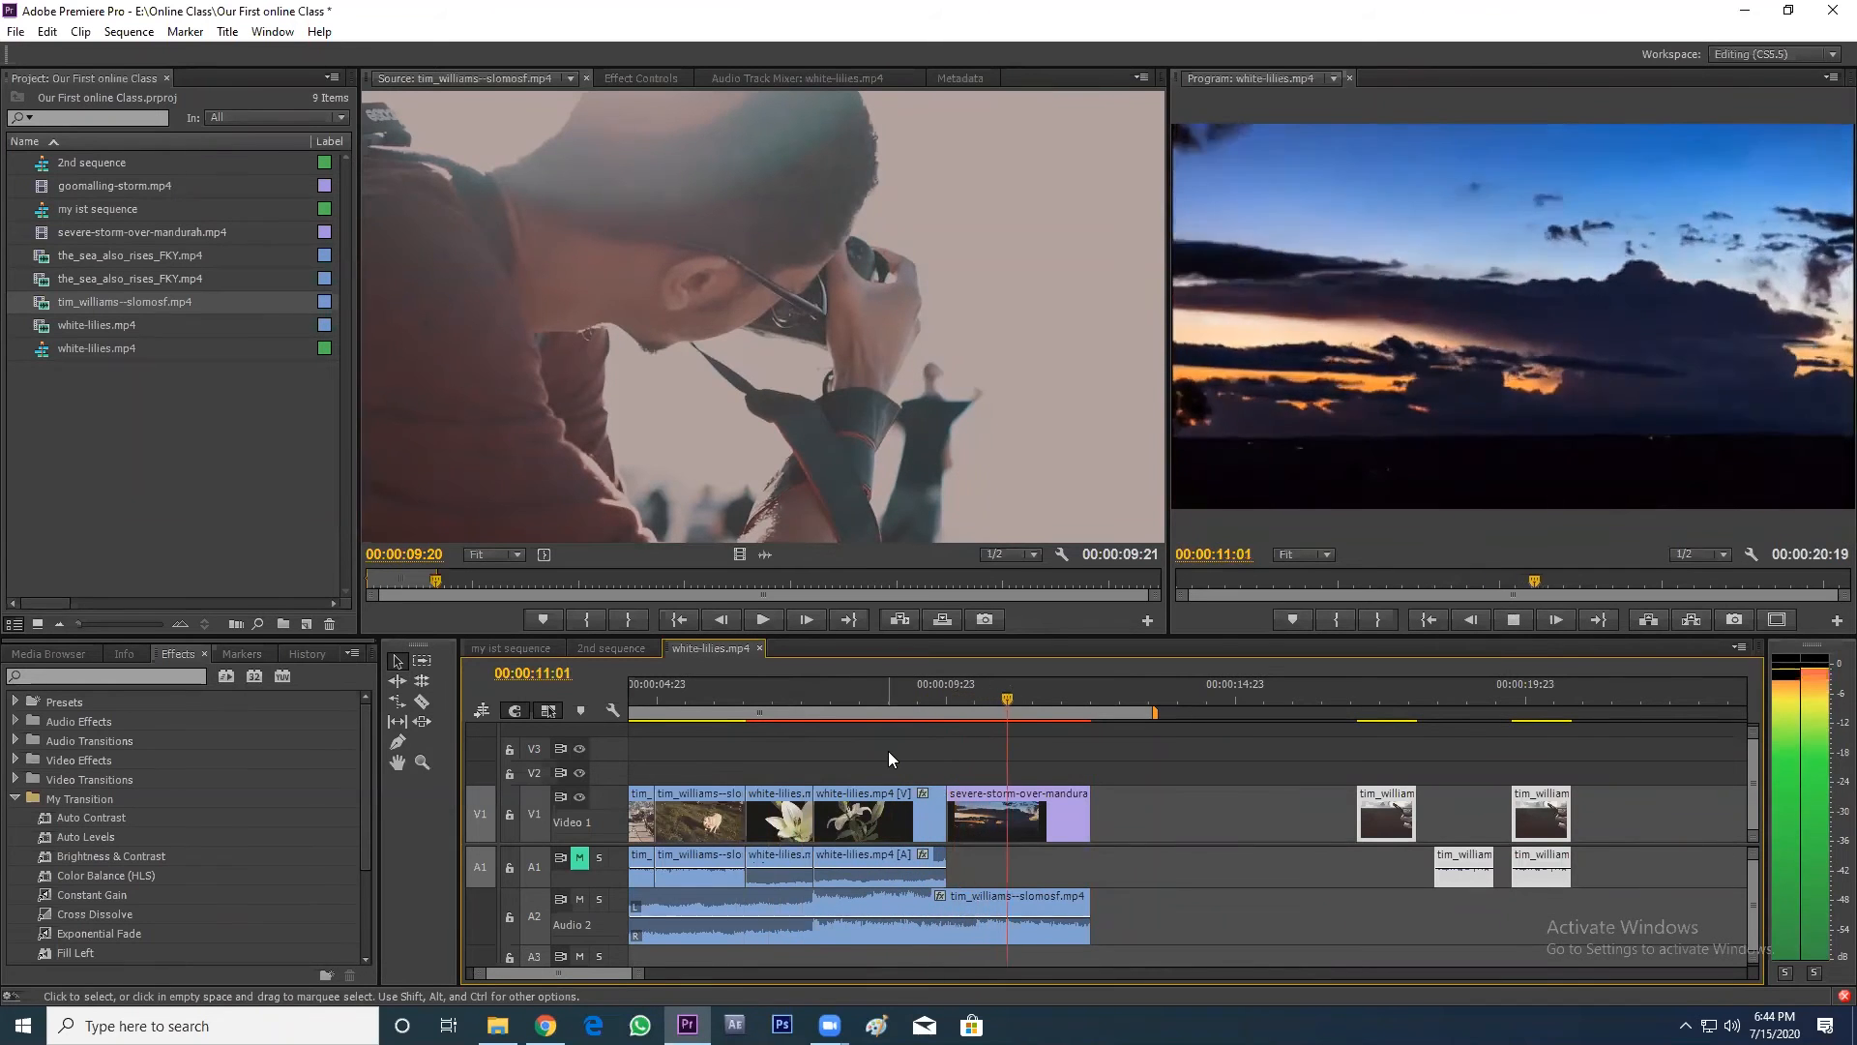
{"action": "left_click", "coordinate": [1064, 699]}
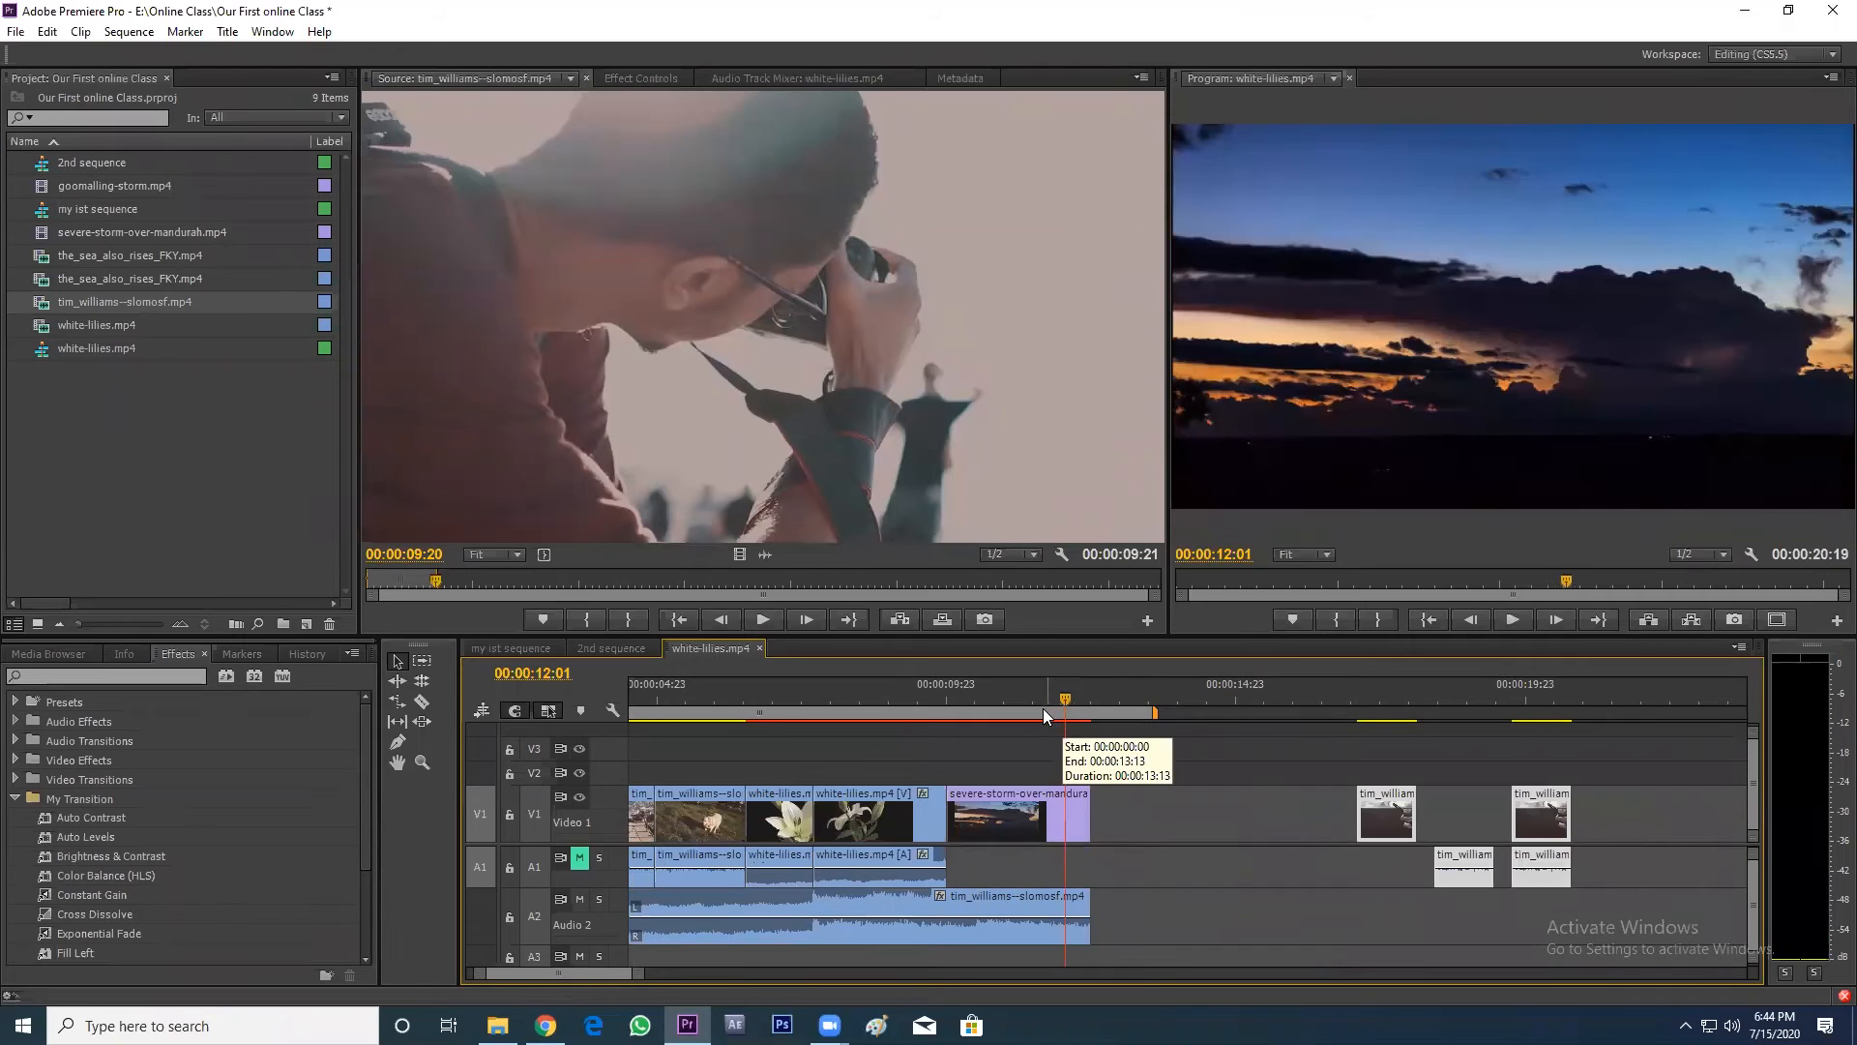
- Shorten the work area to end with the storm clip at 00:00:12:12 and set the playhead to the sequence start
{"action": "key", "text": "minus"}
{"action": "key", "text": "minus"}
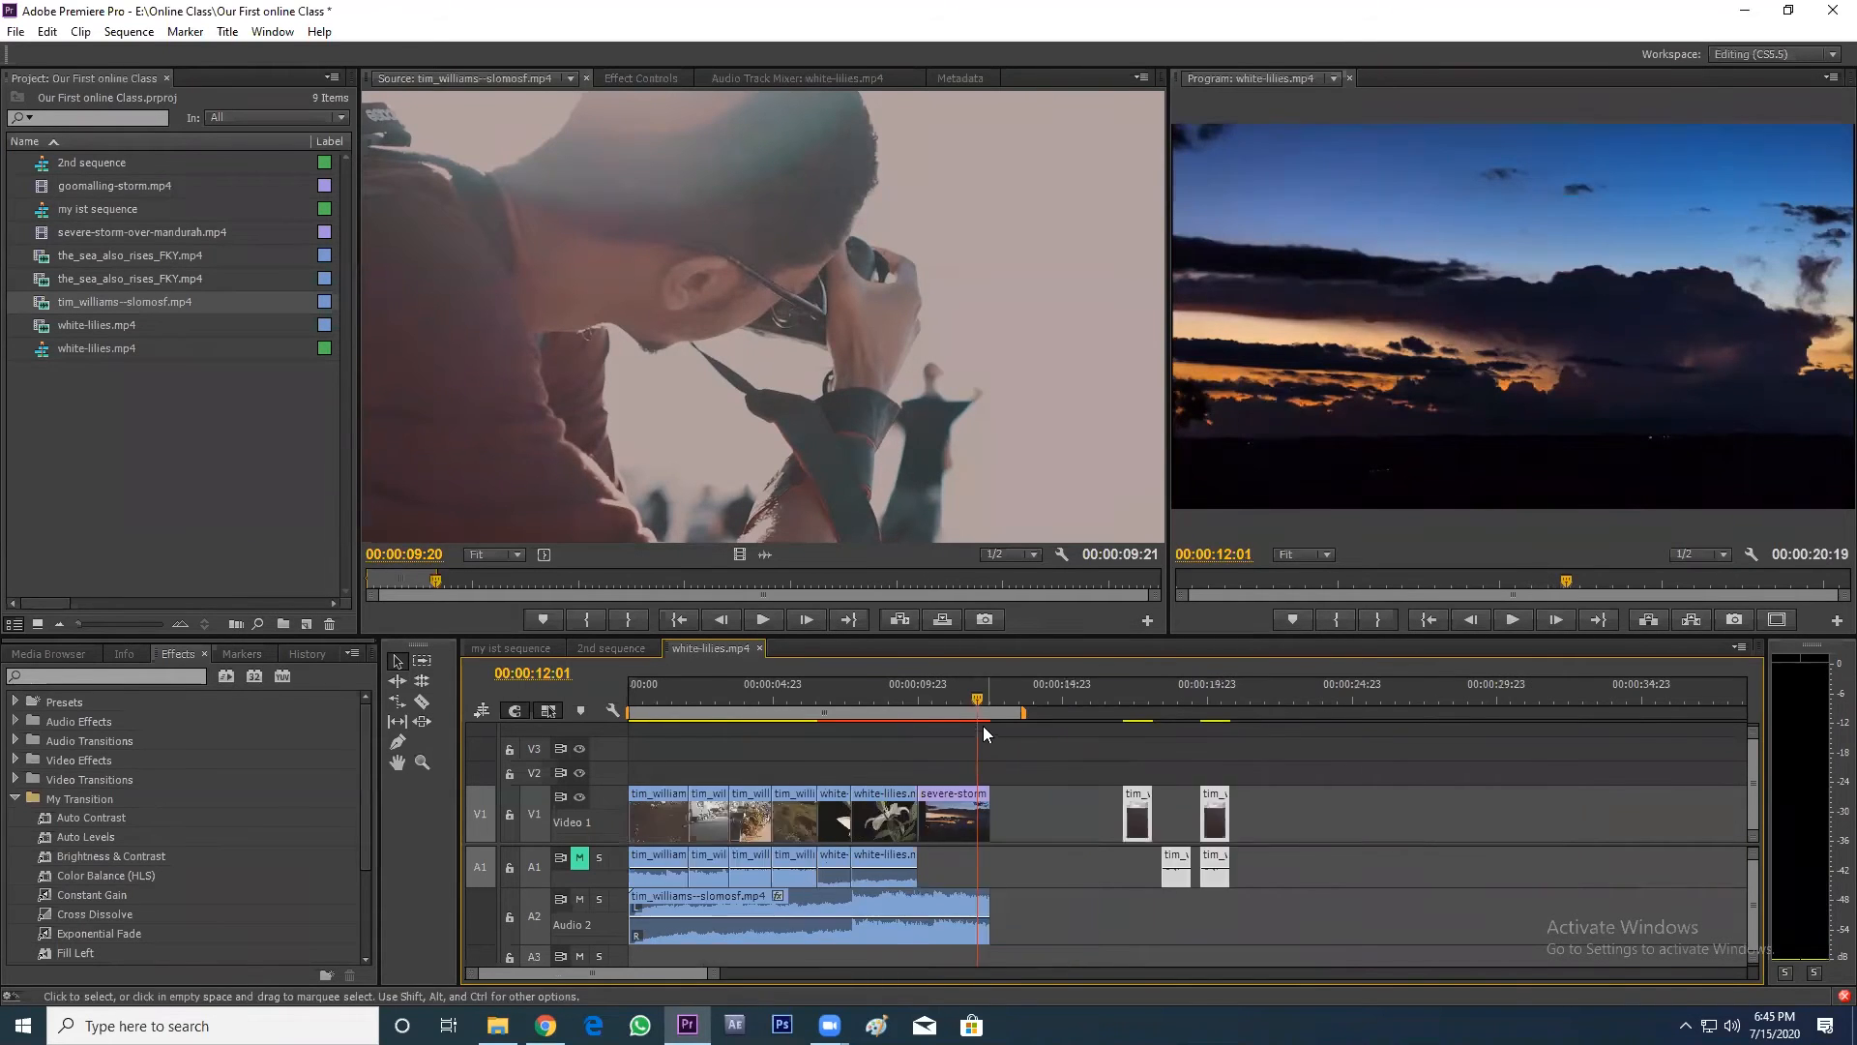
{"action": "left_click", "coordinate": [733, 706]}
{"action": "key", "text": "equal"}
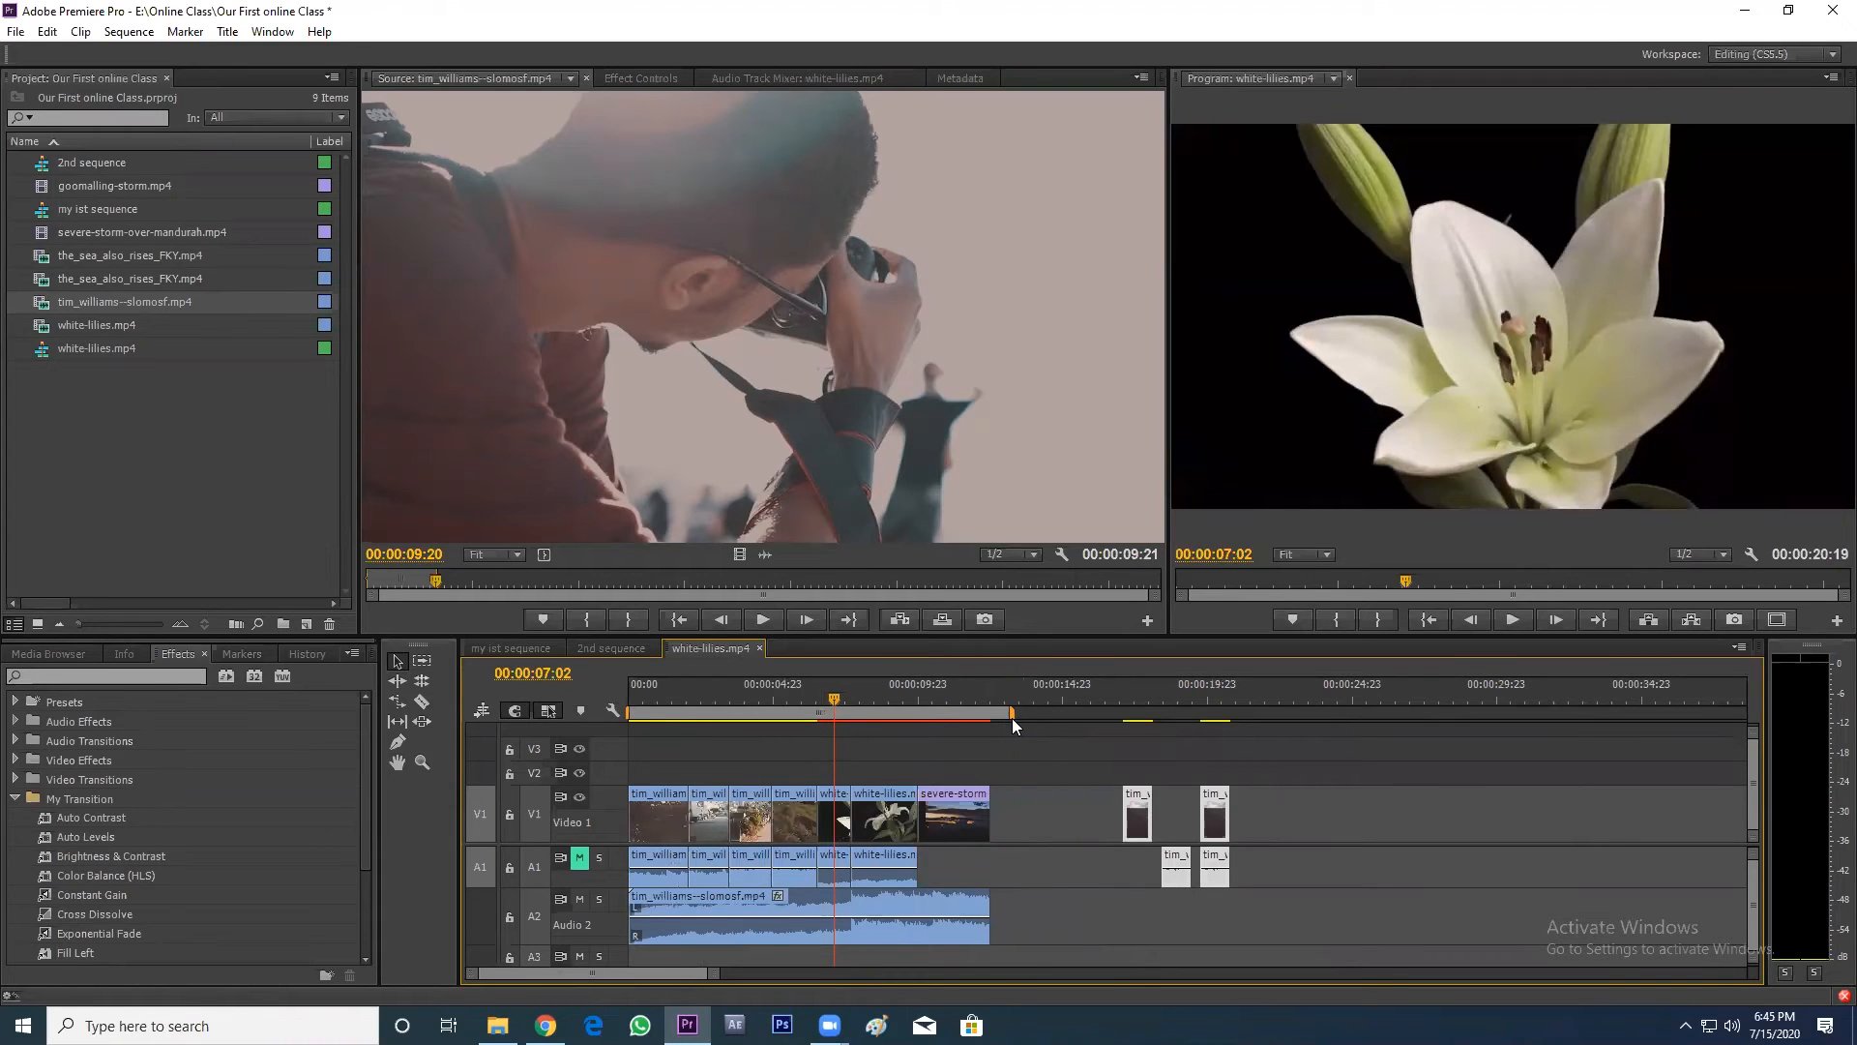
{"action": "left_click_drag", "start_coordinate": [1012, 724], "coordinate": [1002, 728]}
{"action": "left_click_drag", "start_coordinate": [656, 691], "coordinate": [609, 704]}
{"action": "left_click_drag", "start_coordinate": [992, 714], "coordinate": [1022, 716]}
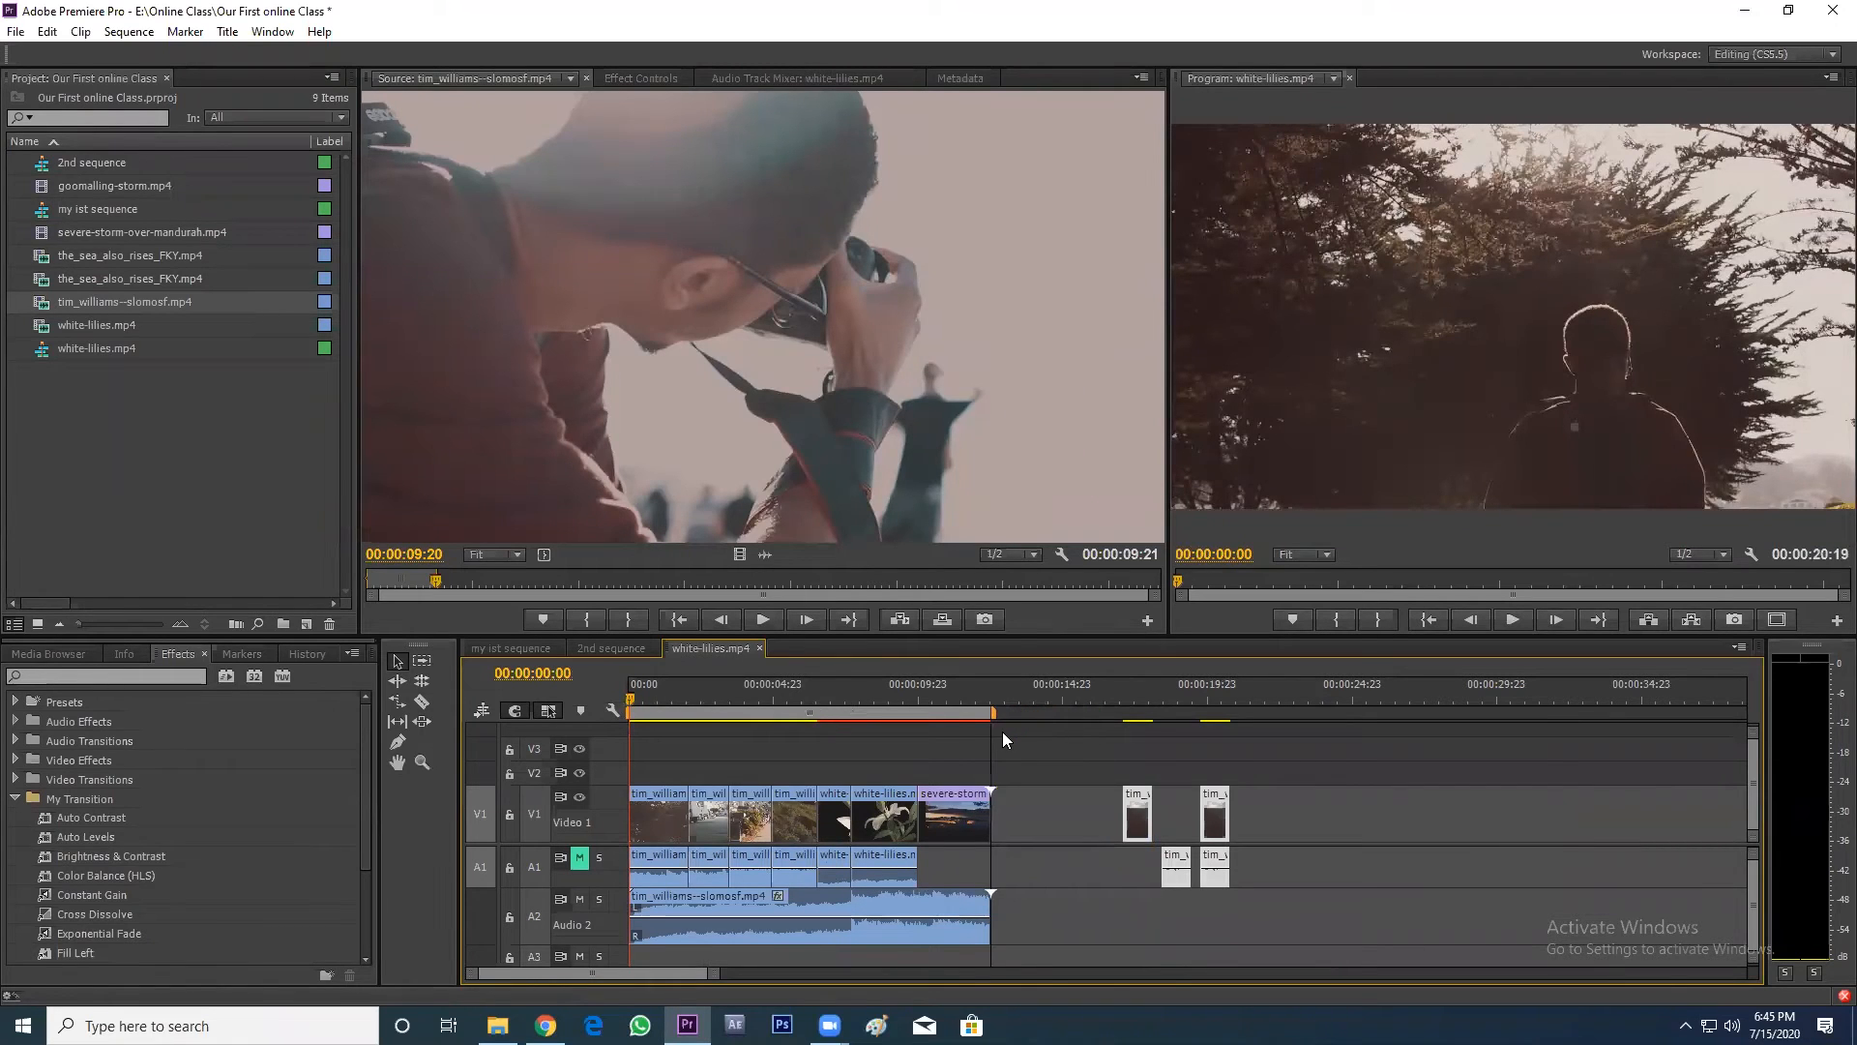
- Collapse the My Transition effects folder and play the ending from just before the storm clip, stopping at 00:00:12:02
{"action": "left_click", "coordinate": [935, 699]}
{"action": "key", "text": "="}
{"action": "key", "text": "="}
{"action": "left_click_drag", "start_coordinate": [1133, 698], "coordinate": [791, 721]}
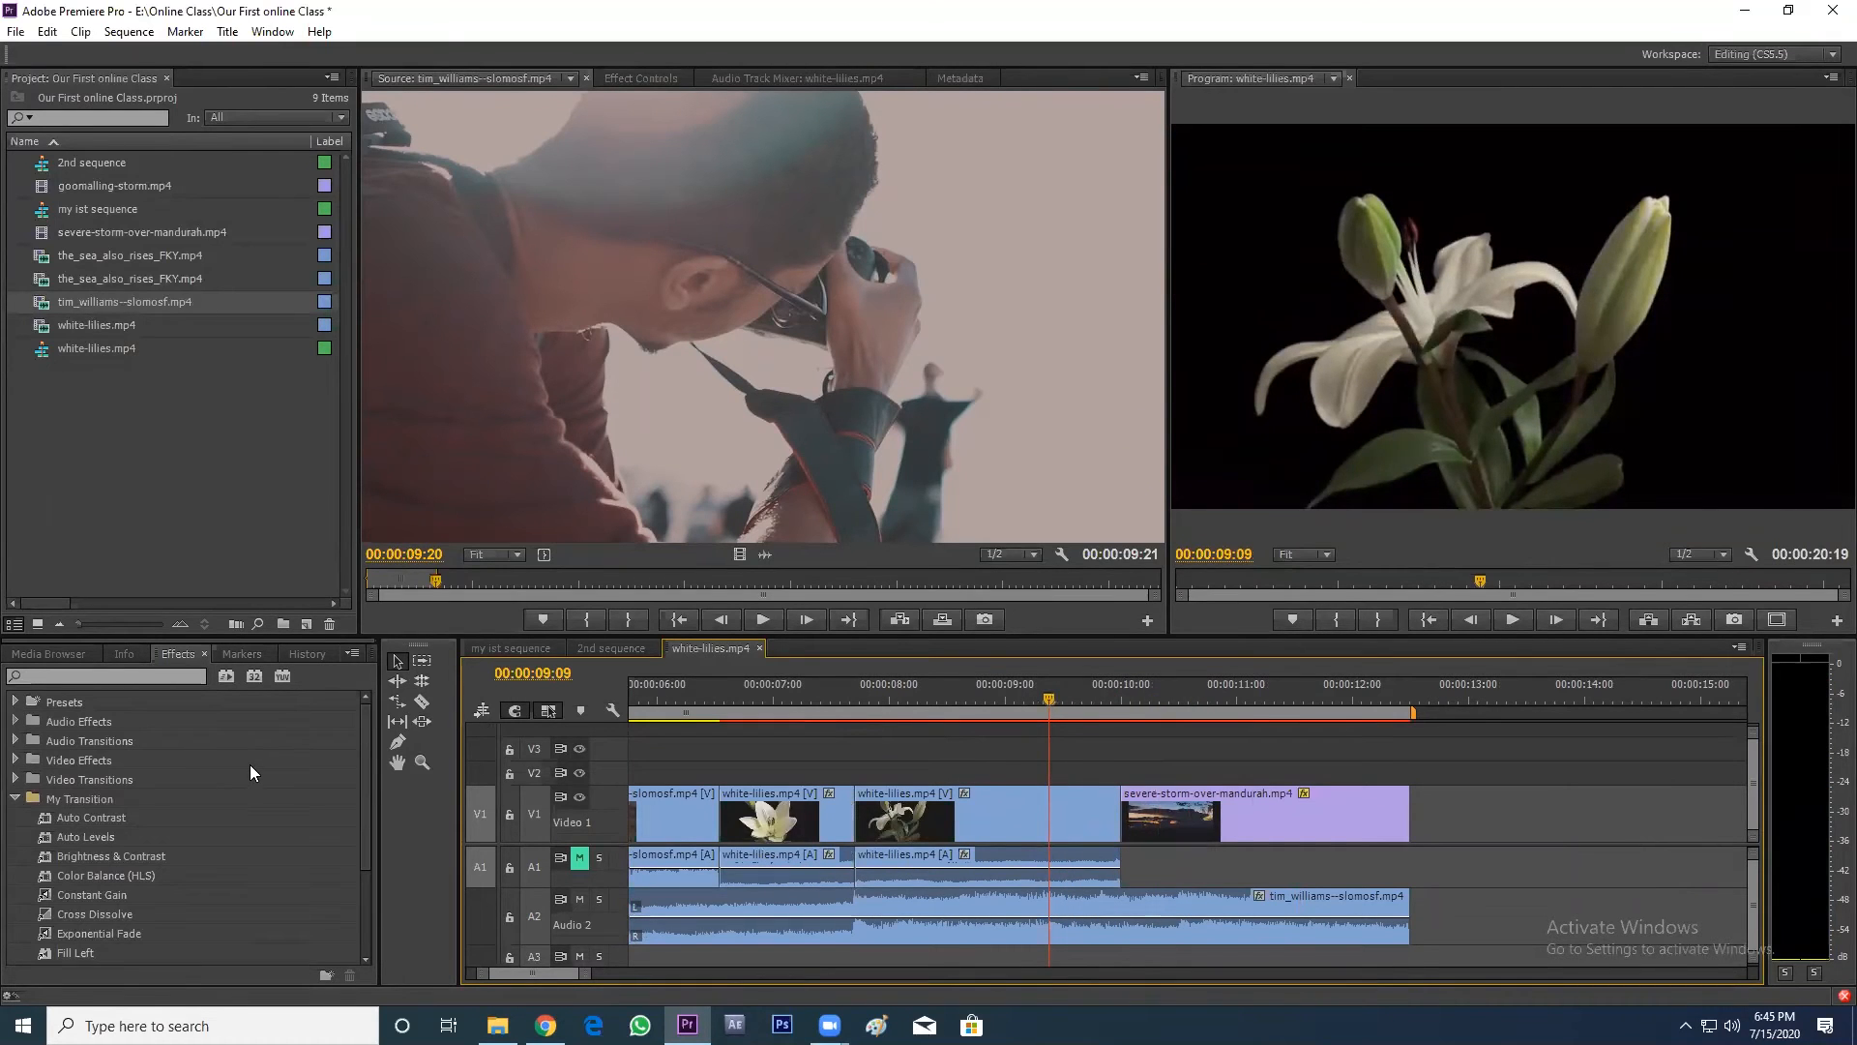
{"action": "left_click", "coordinate": [16, 799]}
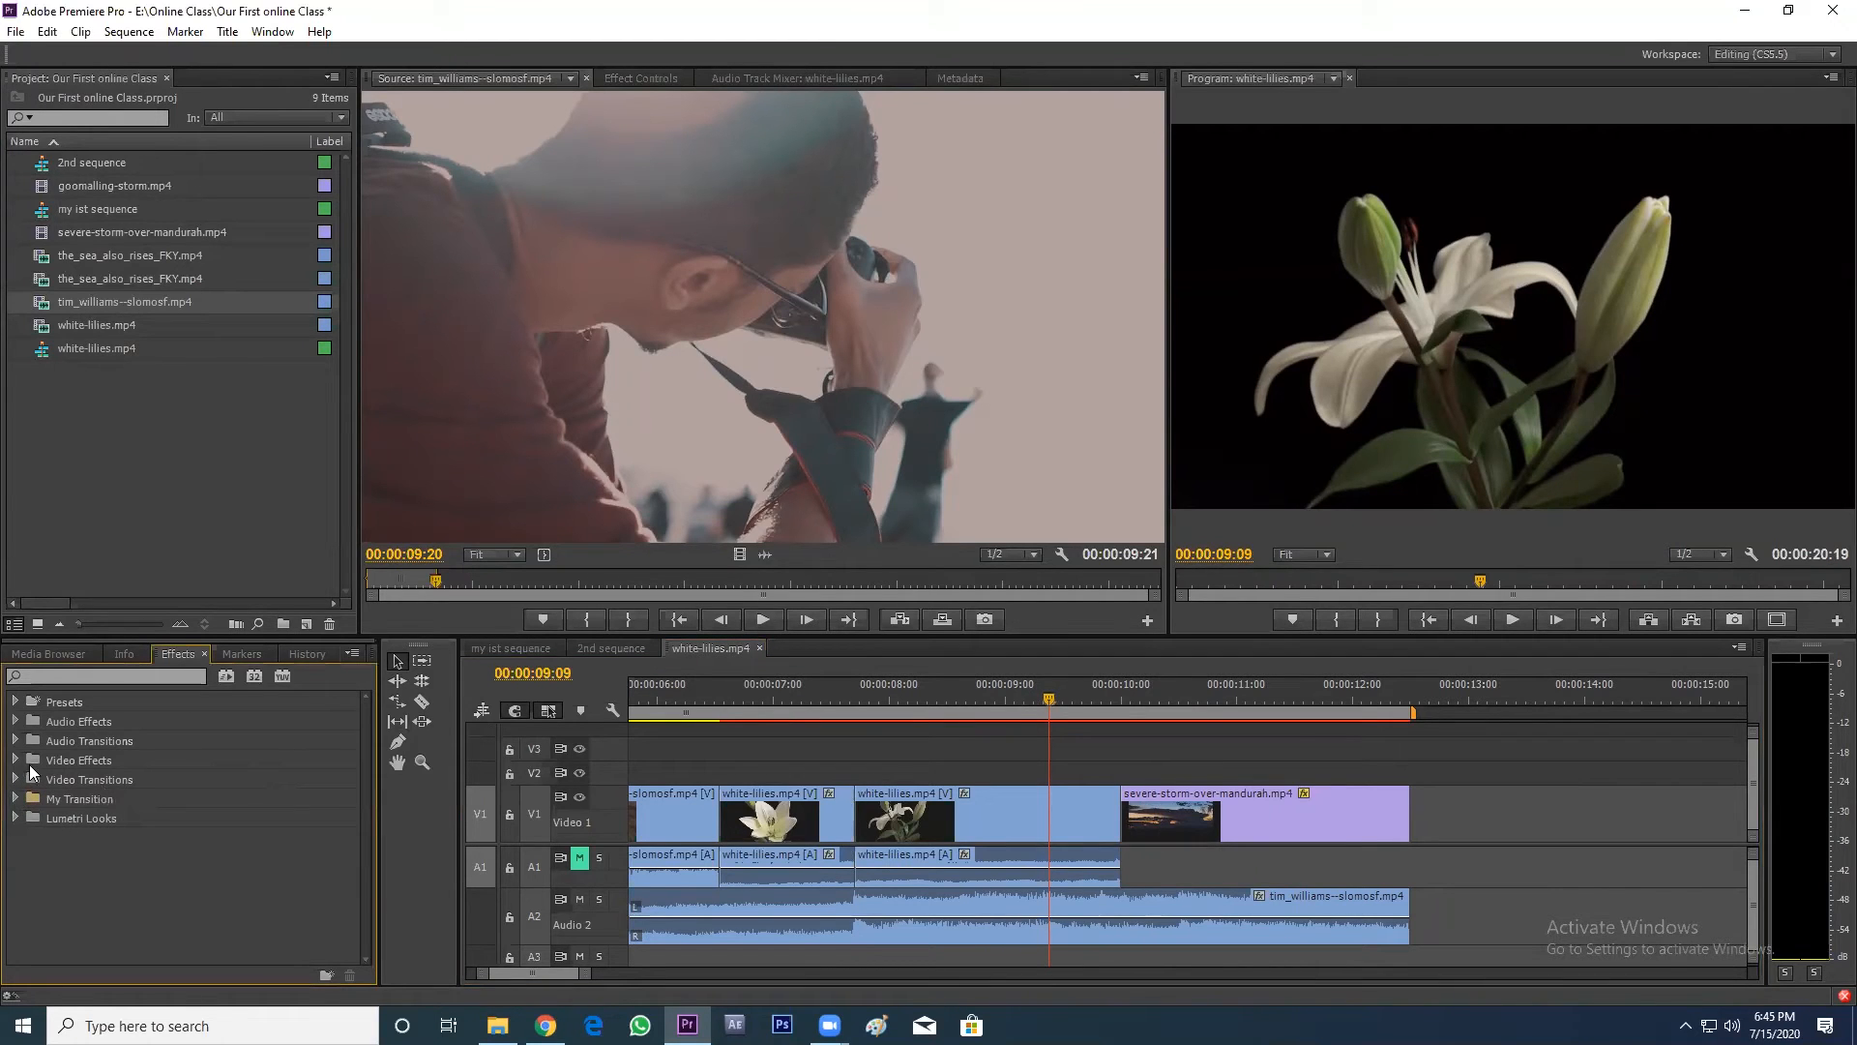
{"action": "scroll", "coordinate": [1223, 848], "scroll_direction": "down", "scroll_amount": 4}
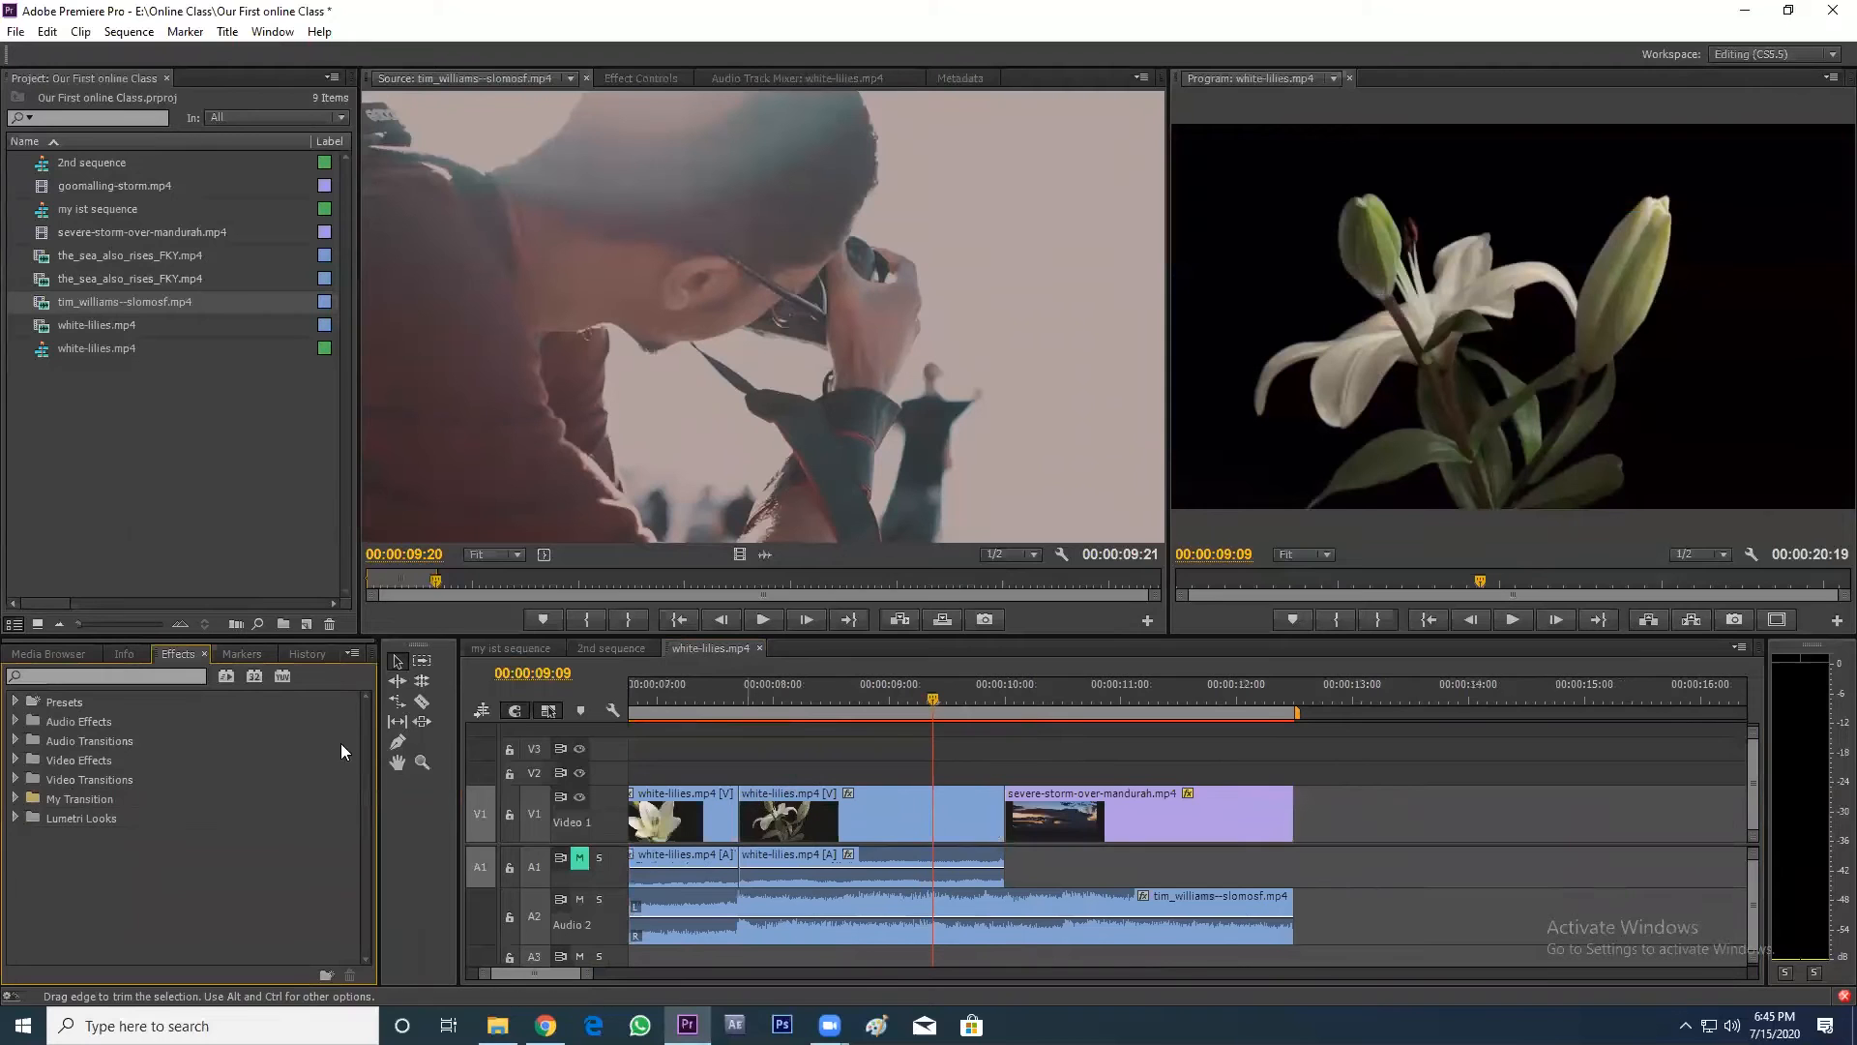
{"action": "left_click", "coordinate": [991, 702]}
{"action": "key", "text": "space"}
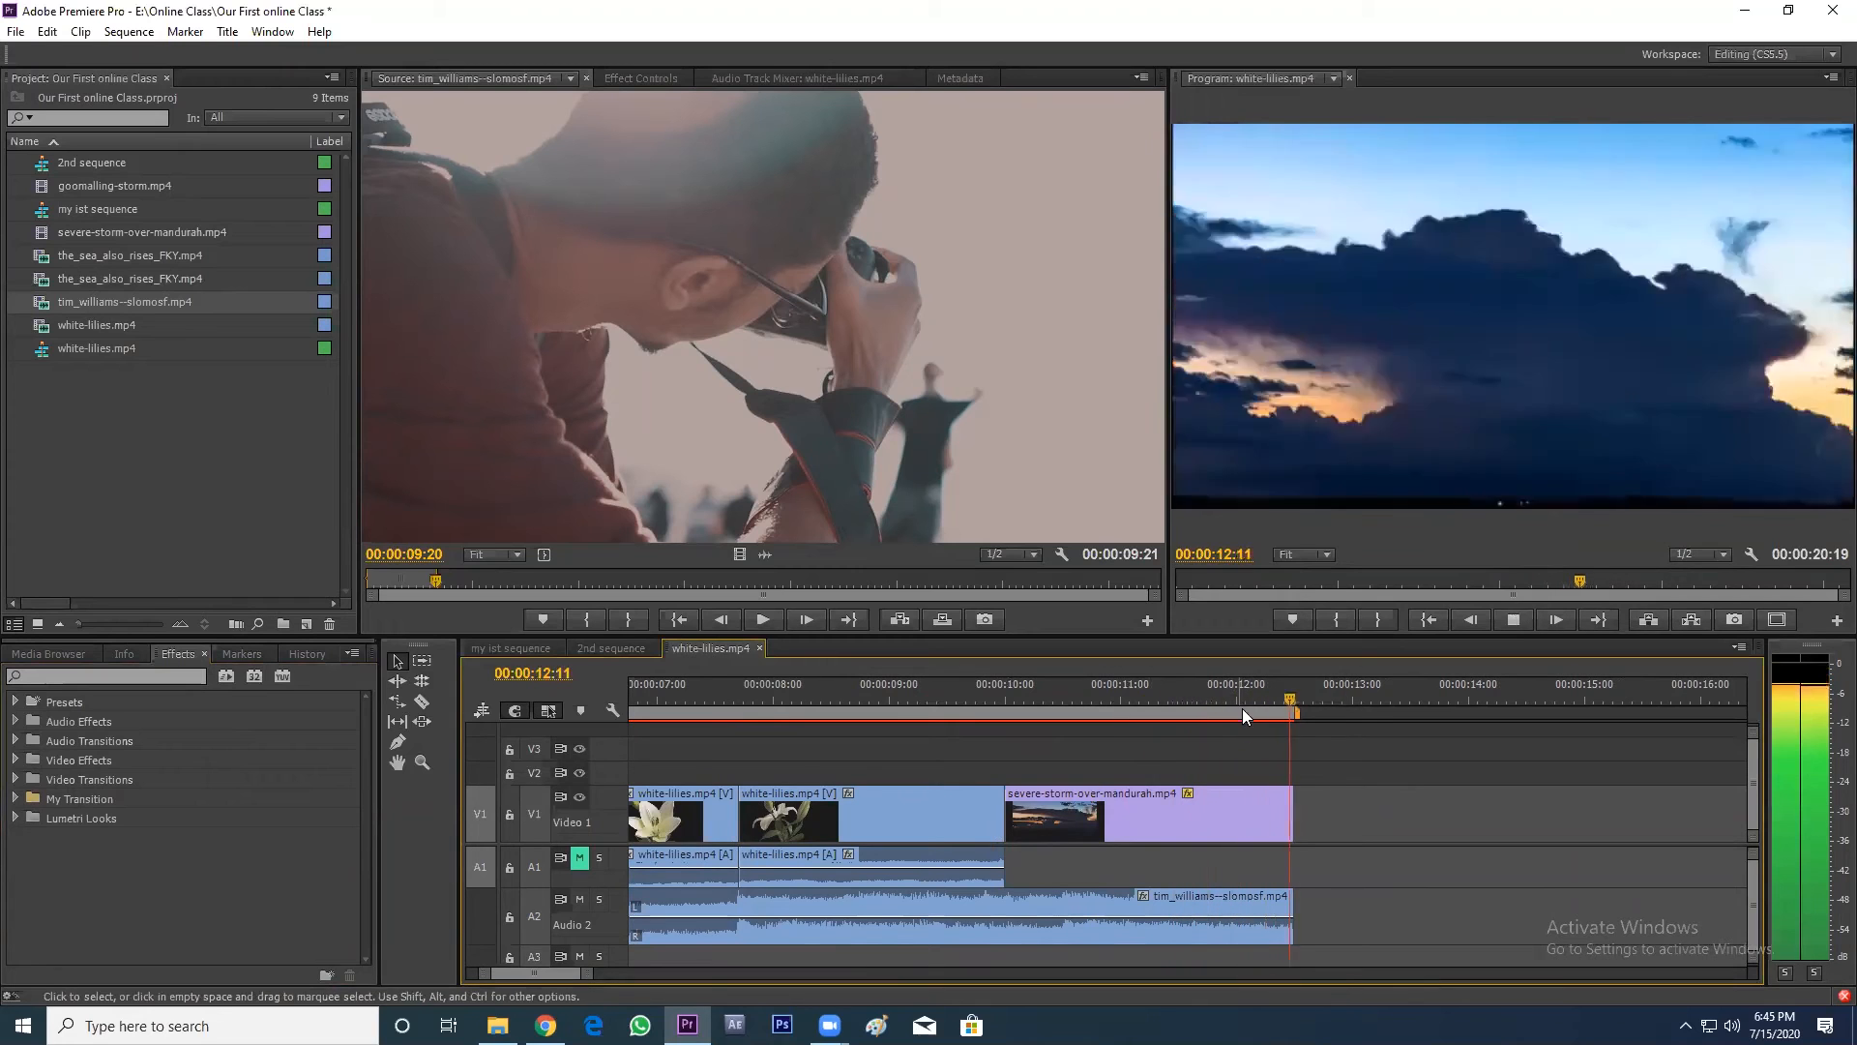
{"action": "left_click", "coordinate": [1246, 708]}
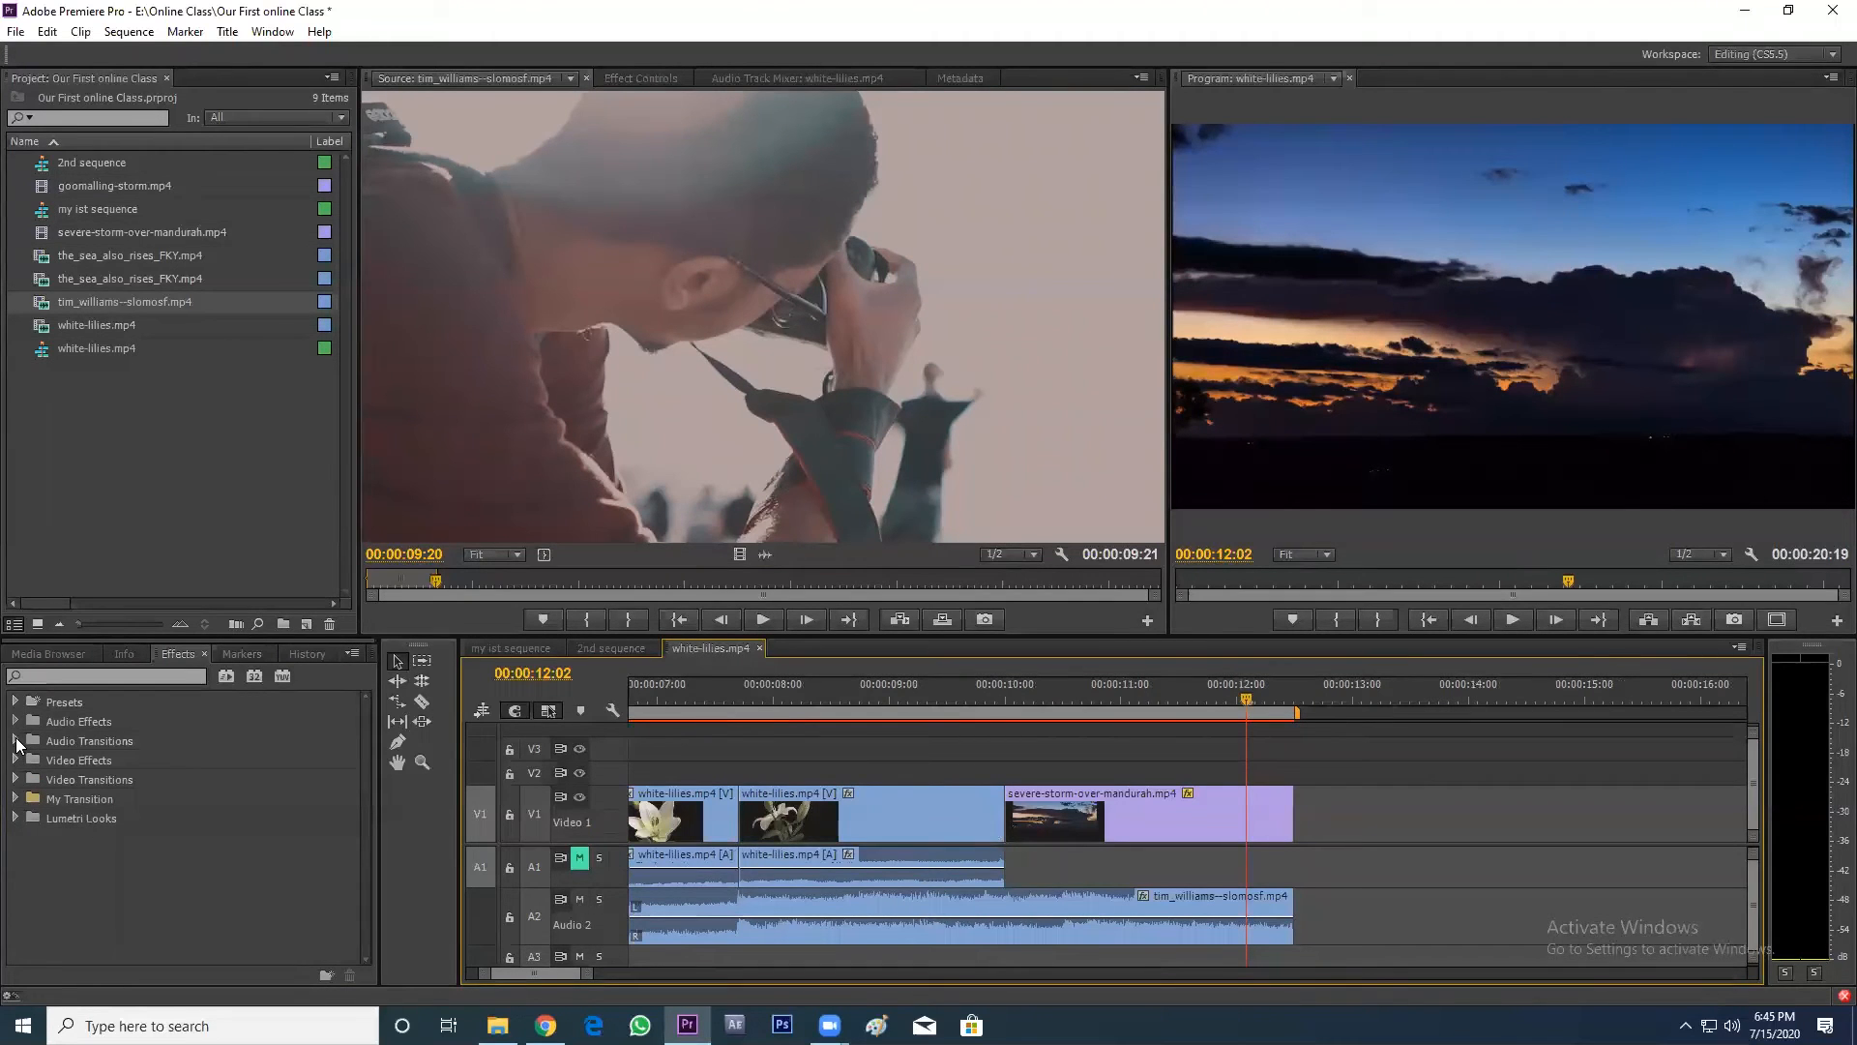
- Apply the Exponential Fade crossfade to the end of the A2 audio clip
{"action": "left_click", "coordinate": [16, 740]}
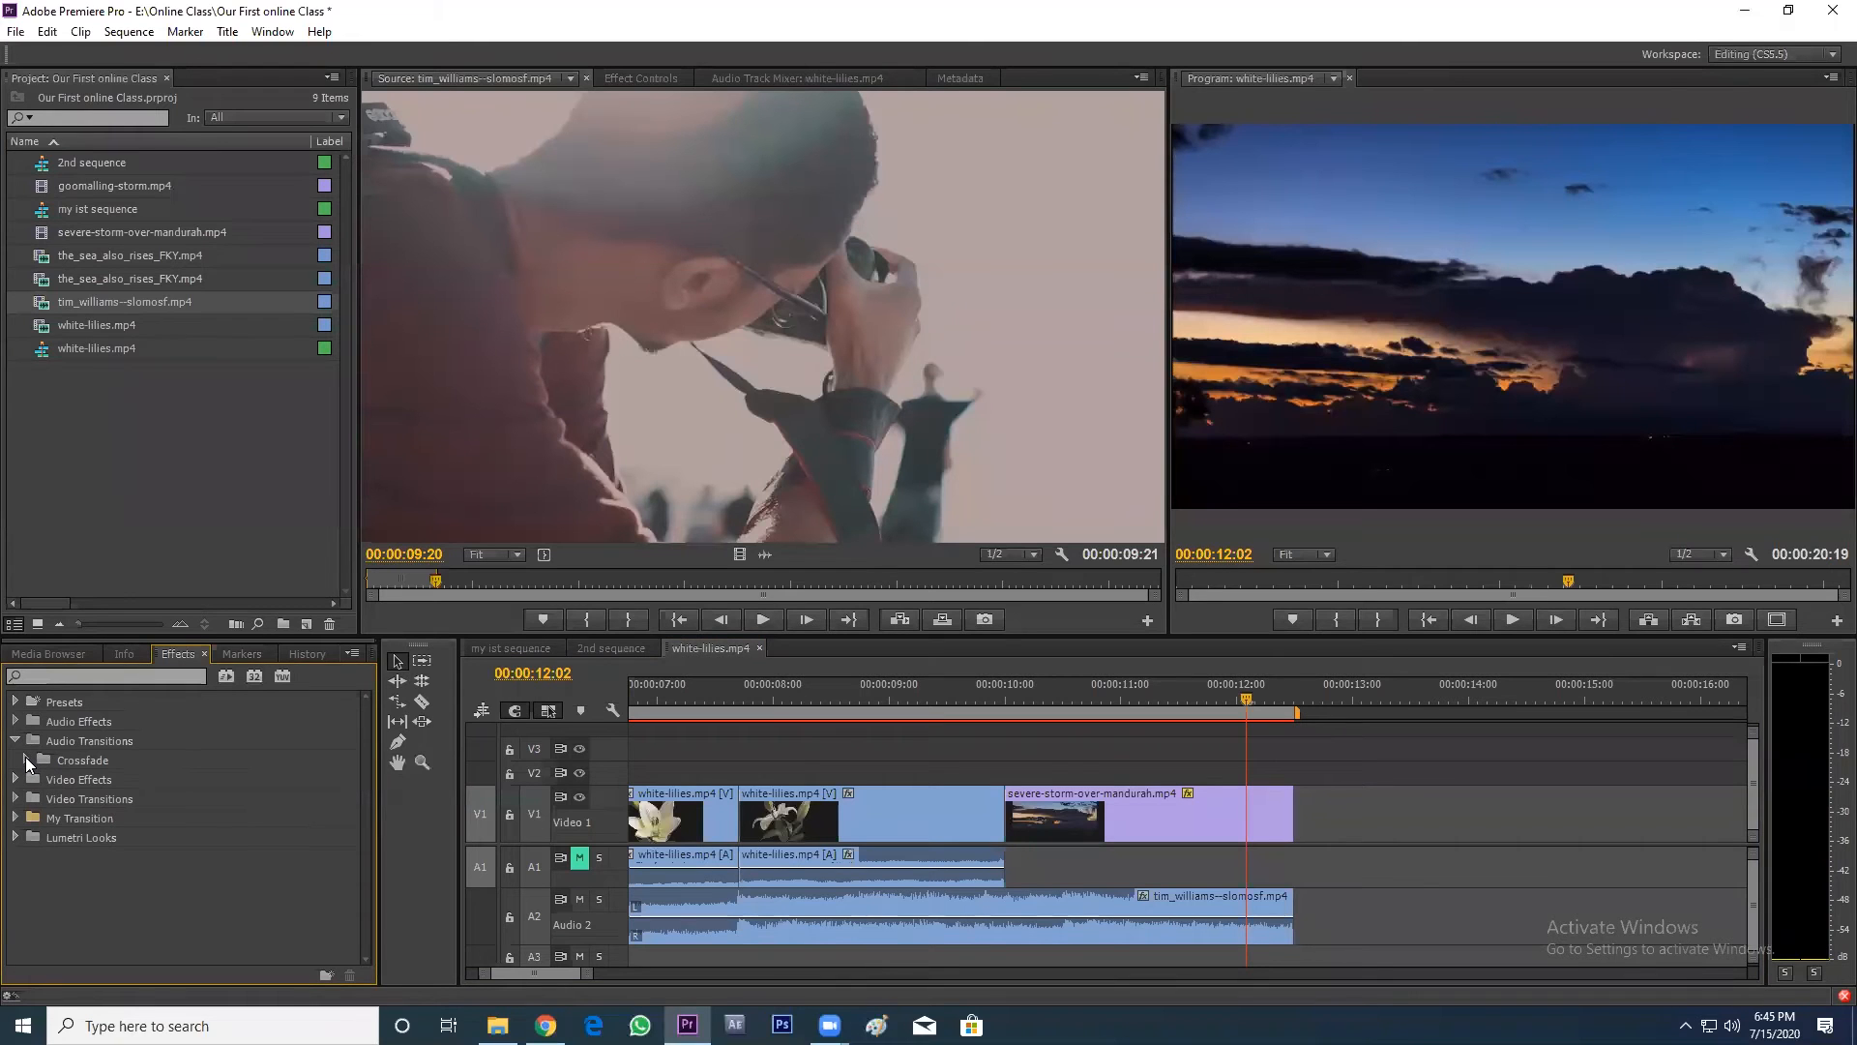
{"action": "left_click", "coordinate": [26, 761]}
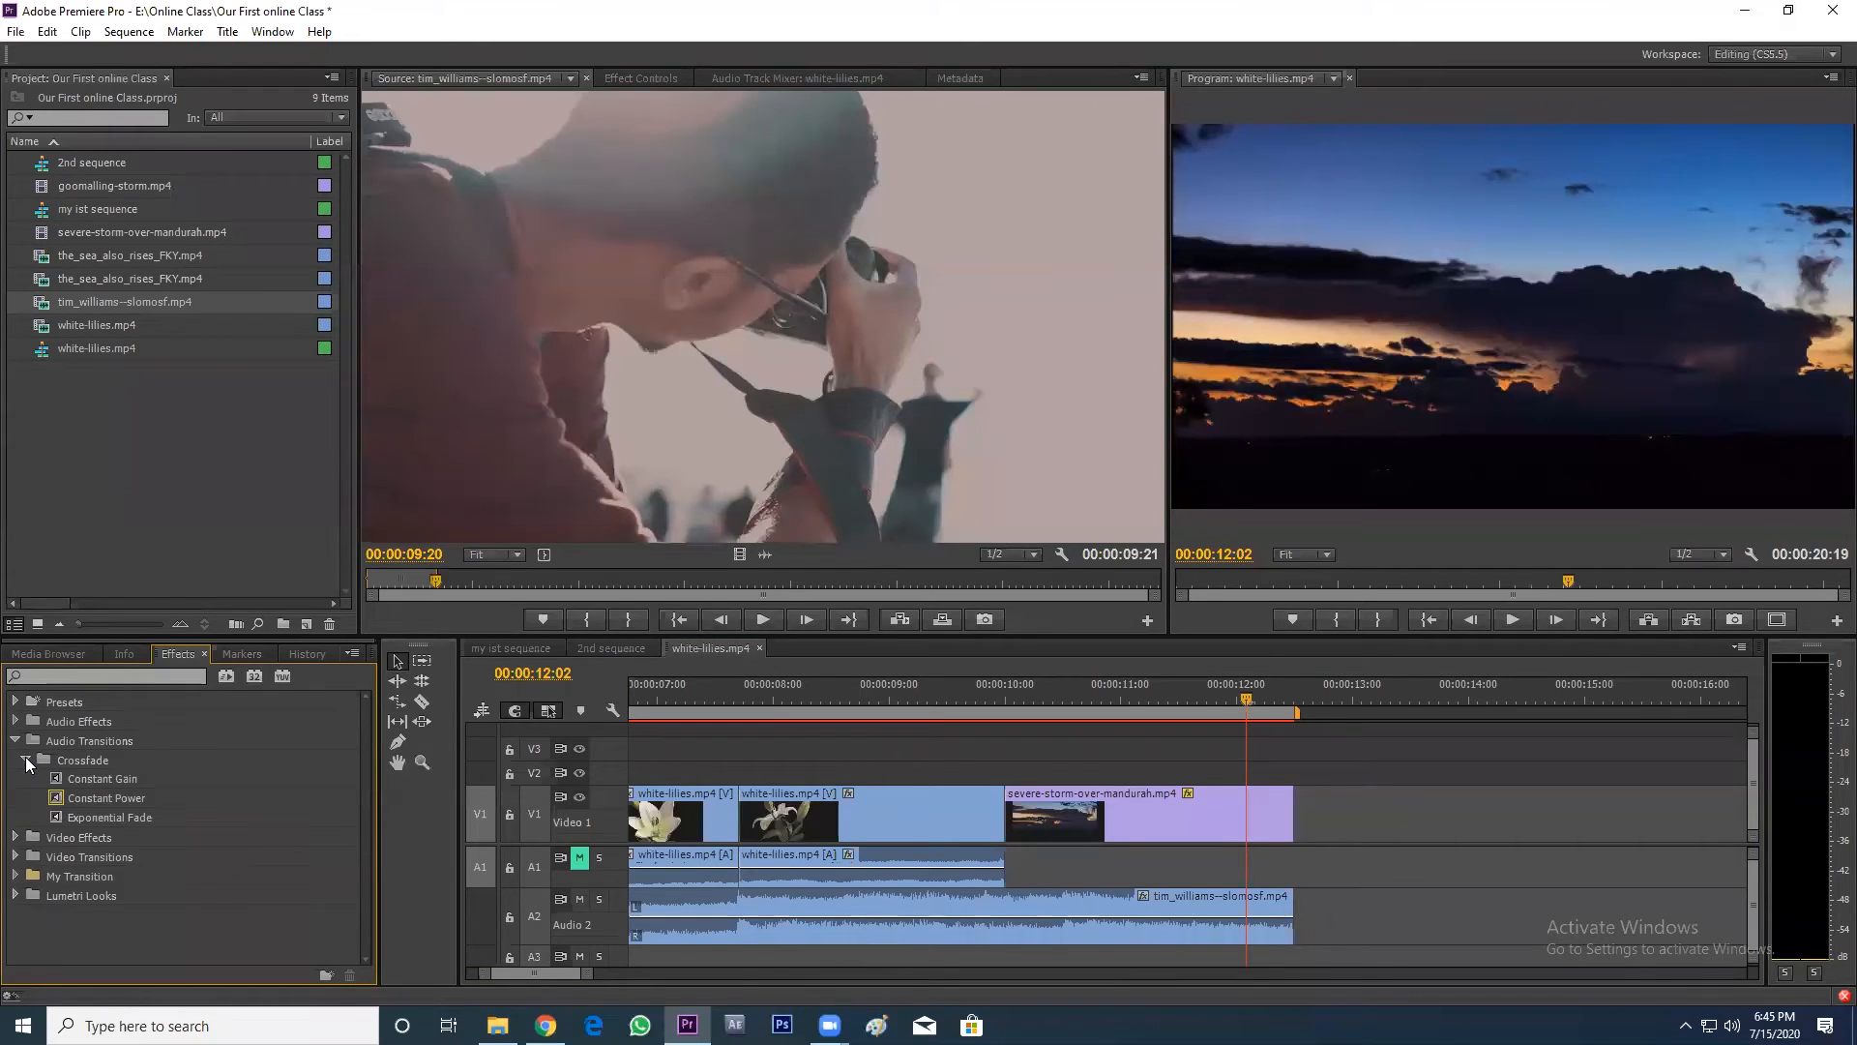
{"action": "left_click", "coordinate": [122, 821]}
{"action": "left_click_drag", "start_coordinate": [121, 816], "coordinate": [759, 891]}
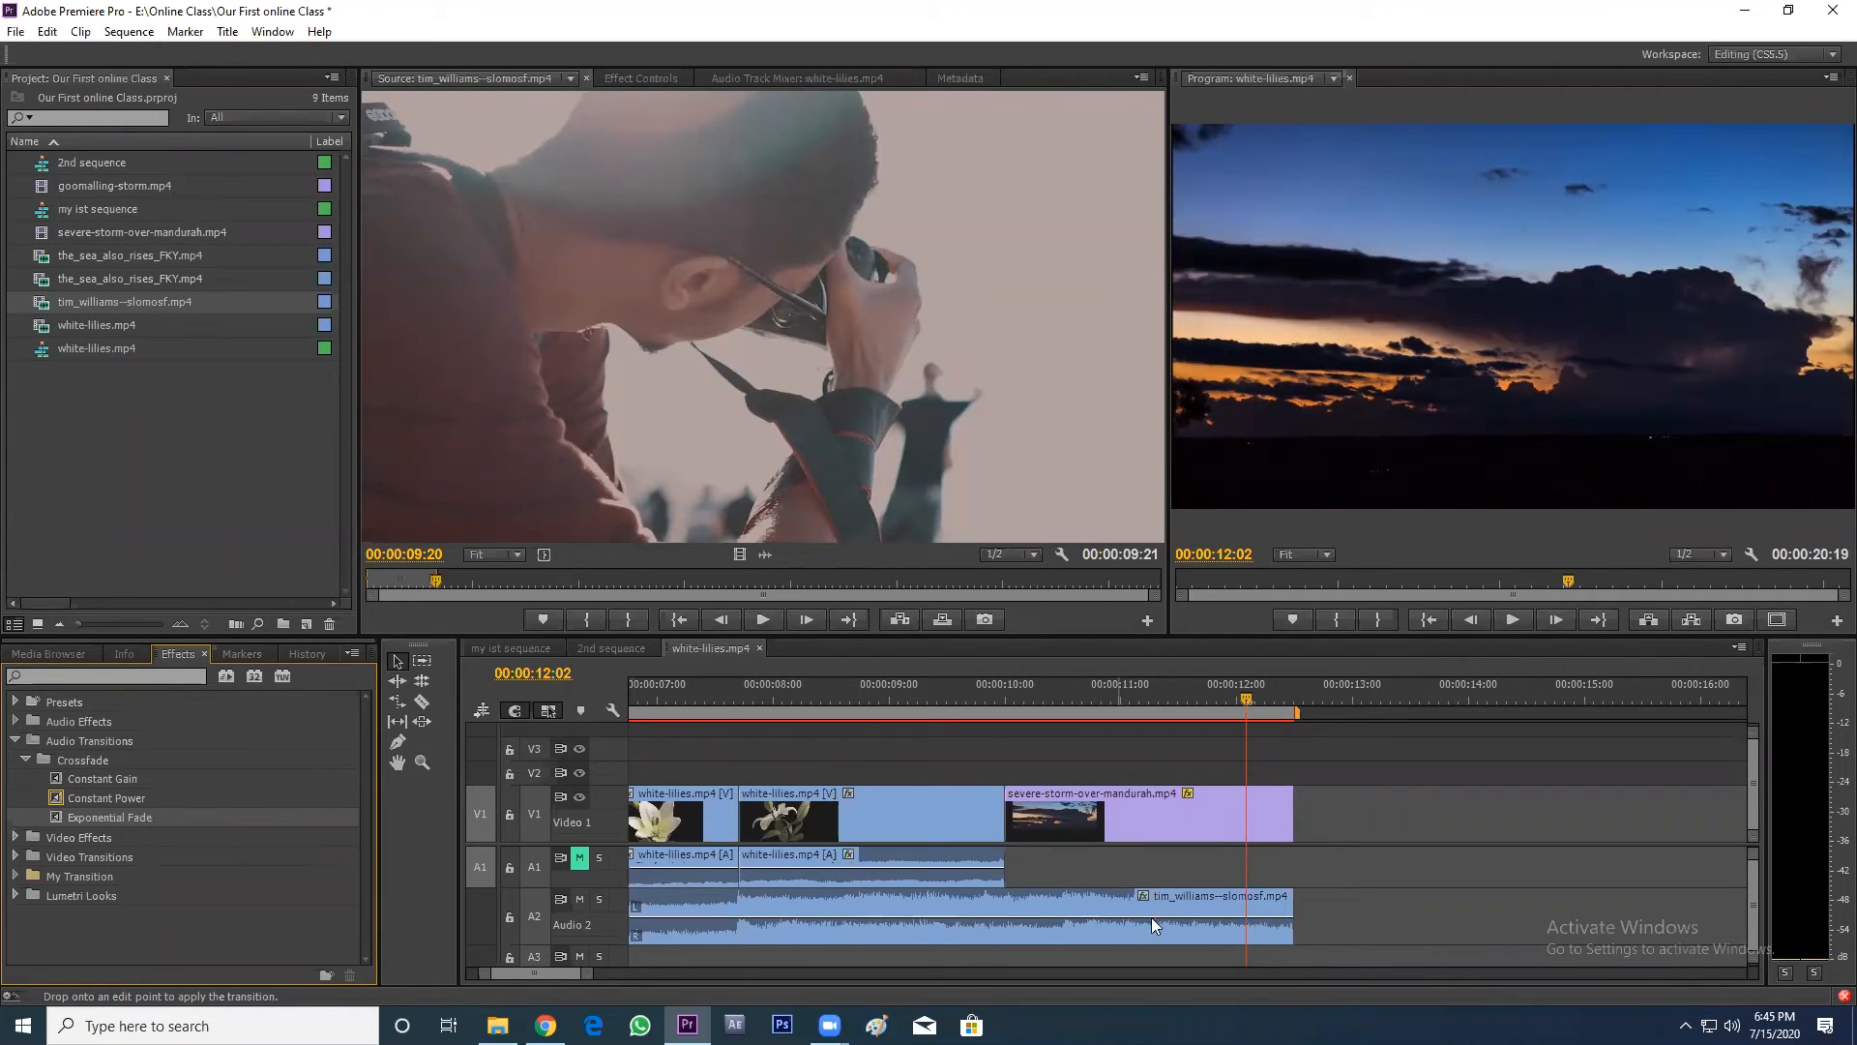
{"action": "left_click_drag", "start_coordinate": [1279, 917], "coordinate": [1287, 917]}
- Play the ending with the Exponential Fade from just before the storm clip and set the playhead to 00:00:11:07
{"action": "left_click", "coordinate": [1140, 696]}
{"action": "left_click_drag", "start_coordinate": [1167, 698], "coordinate": [981, 708]}
{"action": "key", "text": "space"}
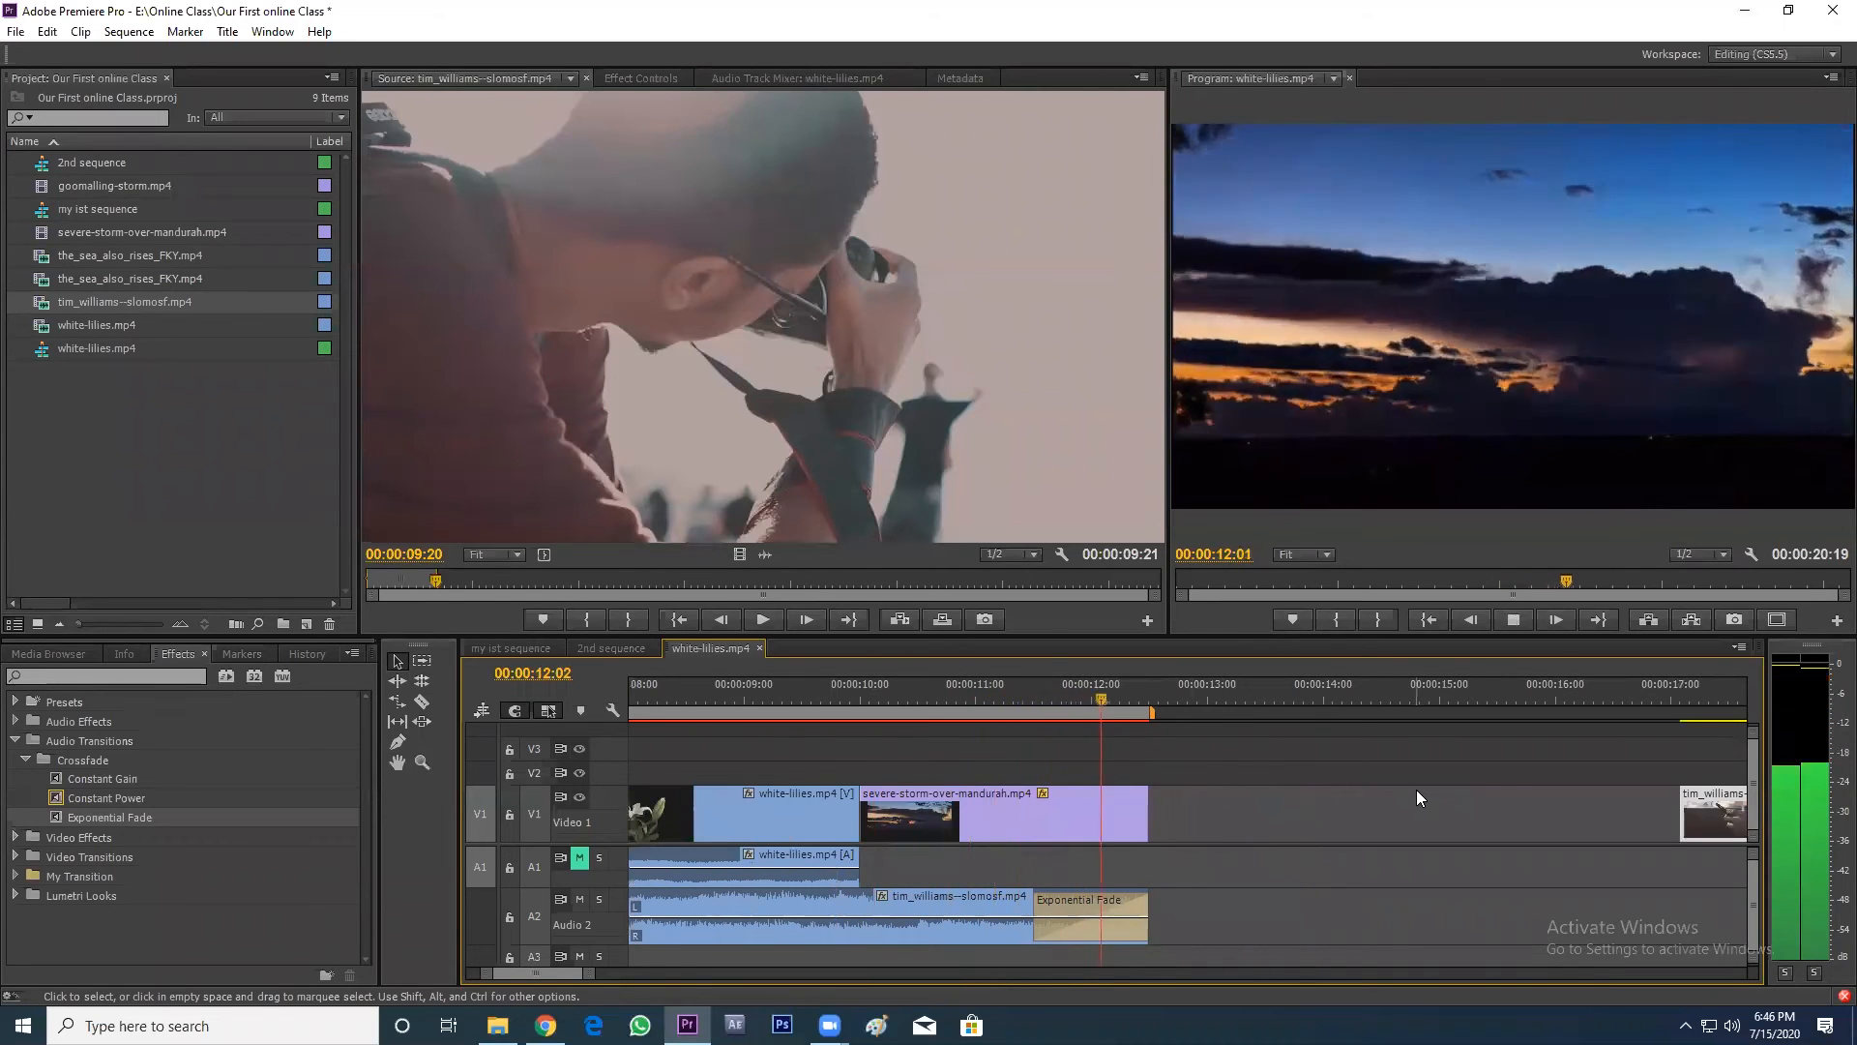
{"action": "left_click", "coordinate": [1010, 699]}
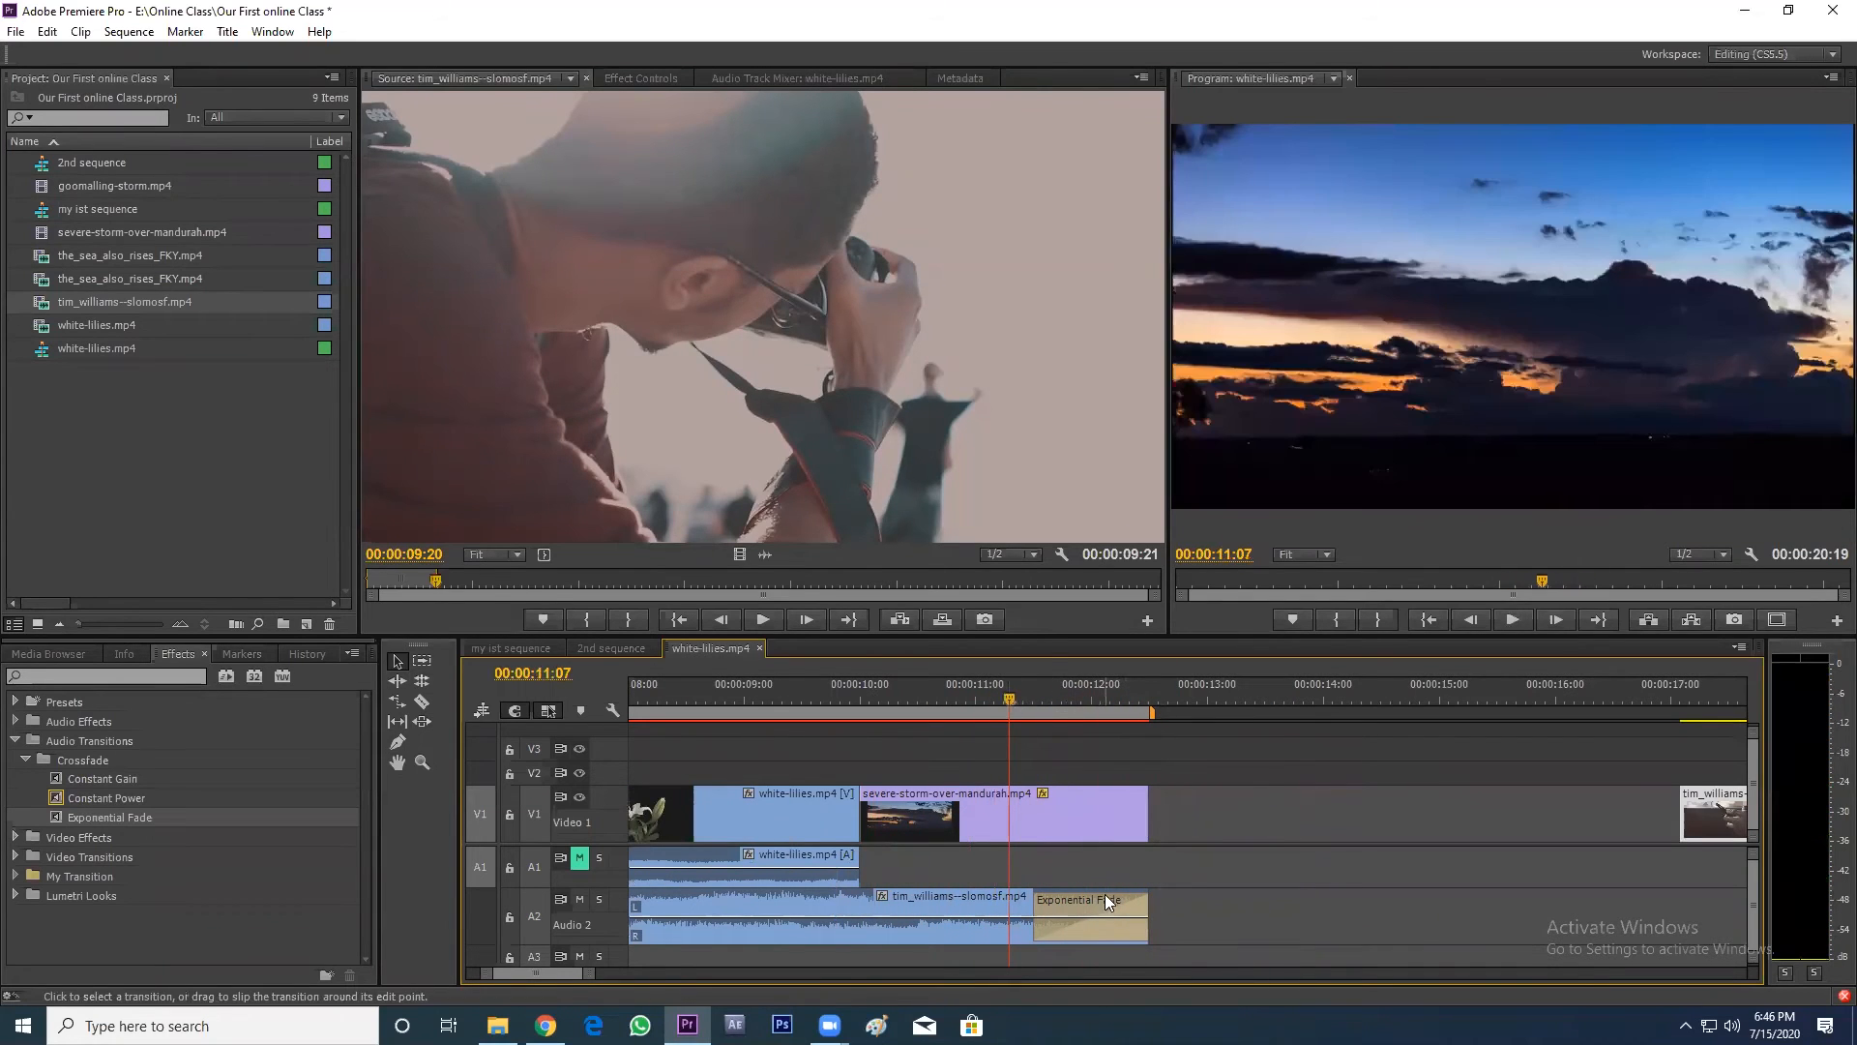
- Lengthen the Exponential Fade on A2 by extending its start back to shortly after the storm clip begins
{"action": "key", "text": "minus"}
{"action": "key", "text": "minus"}
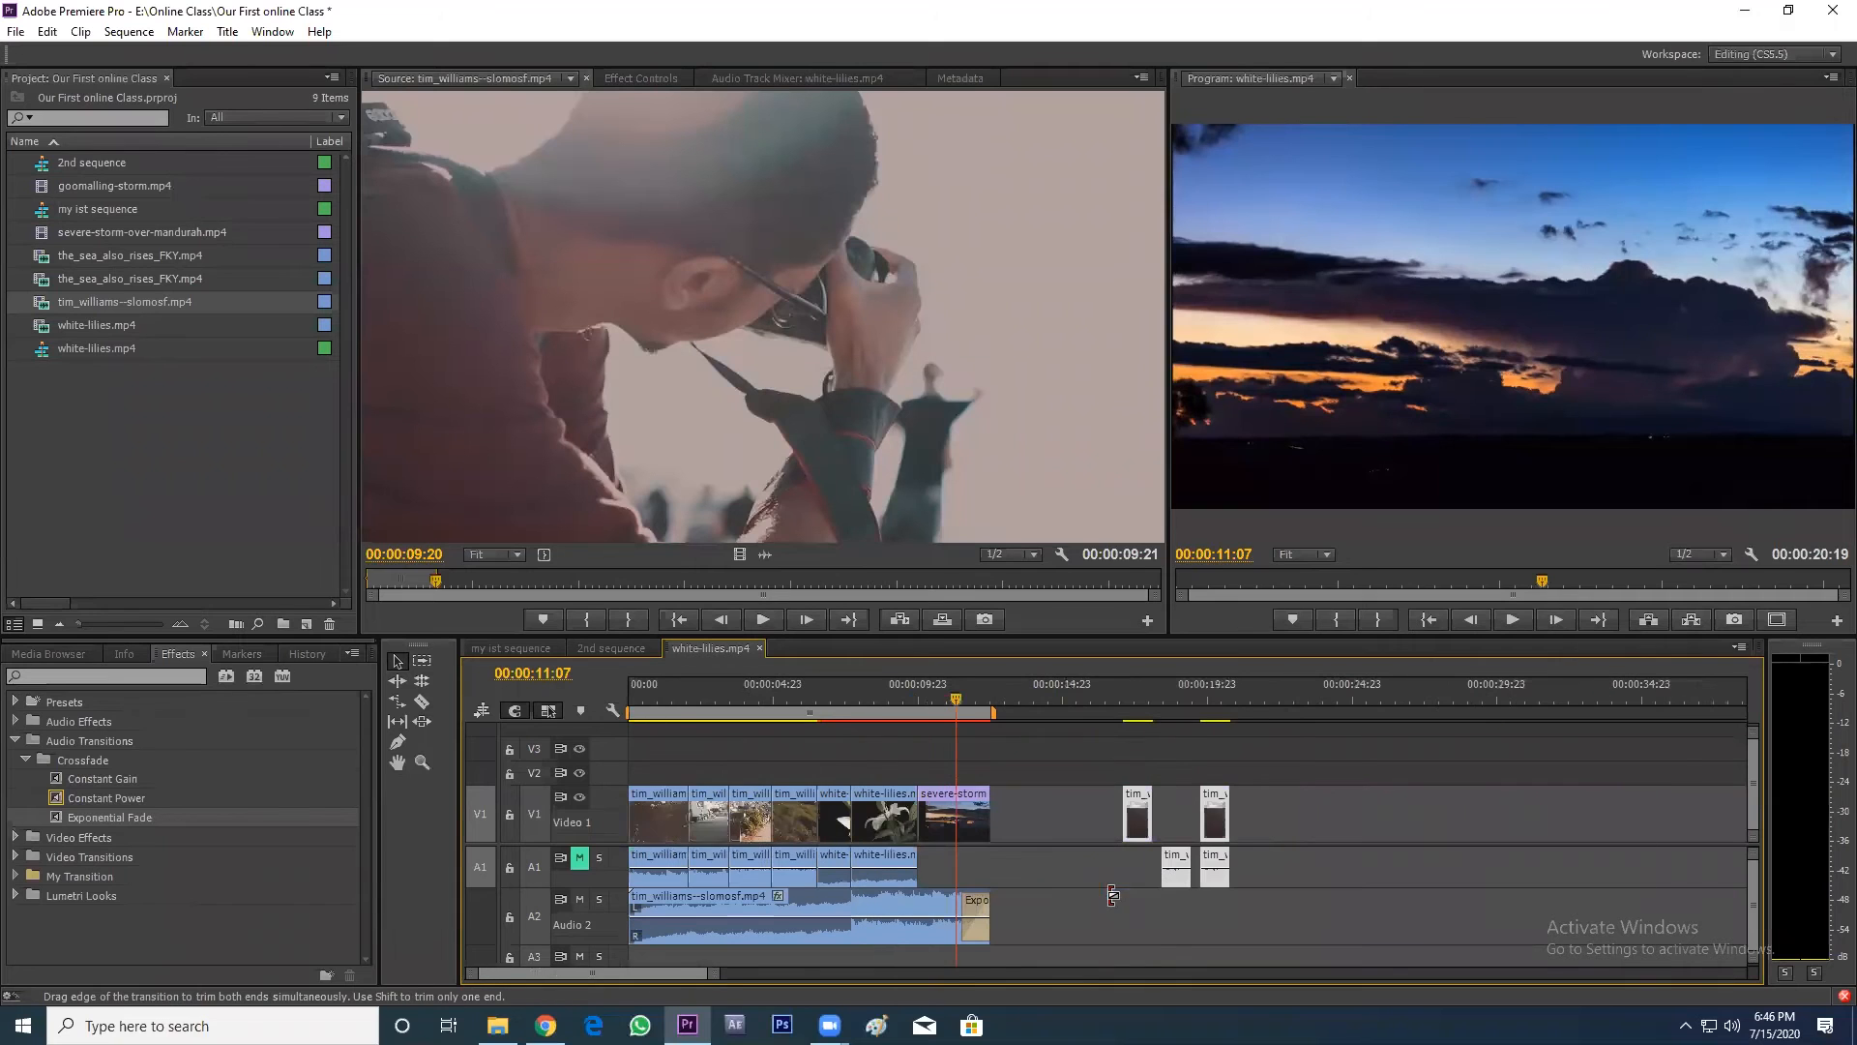
{"action": "key", "text": "equal"}
{"action": "key", "text": "equal"}
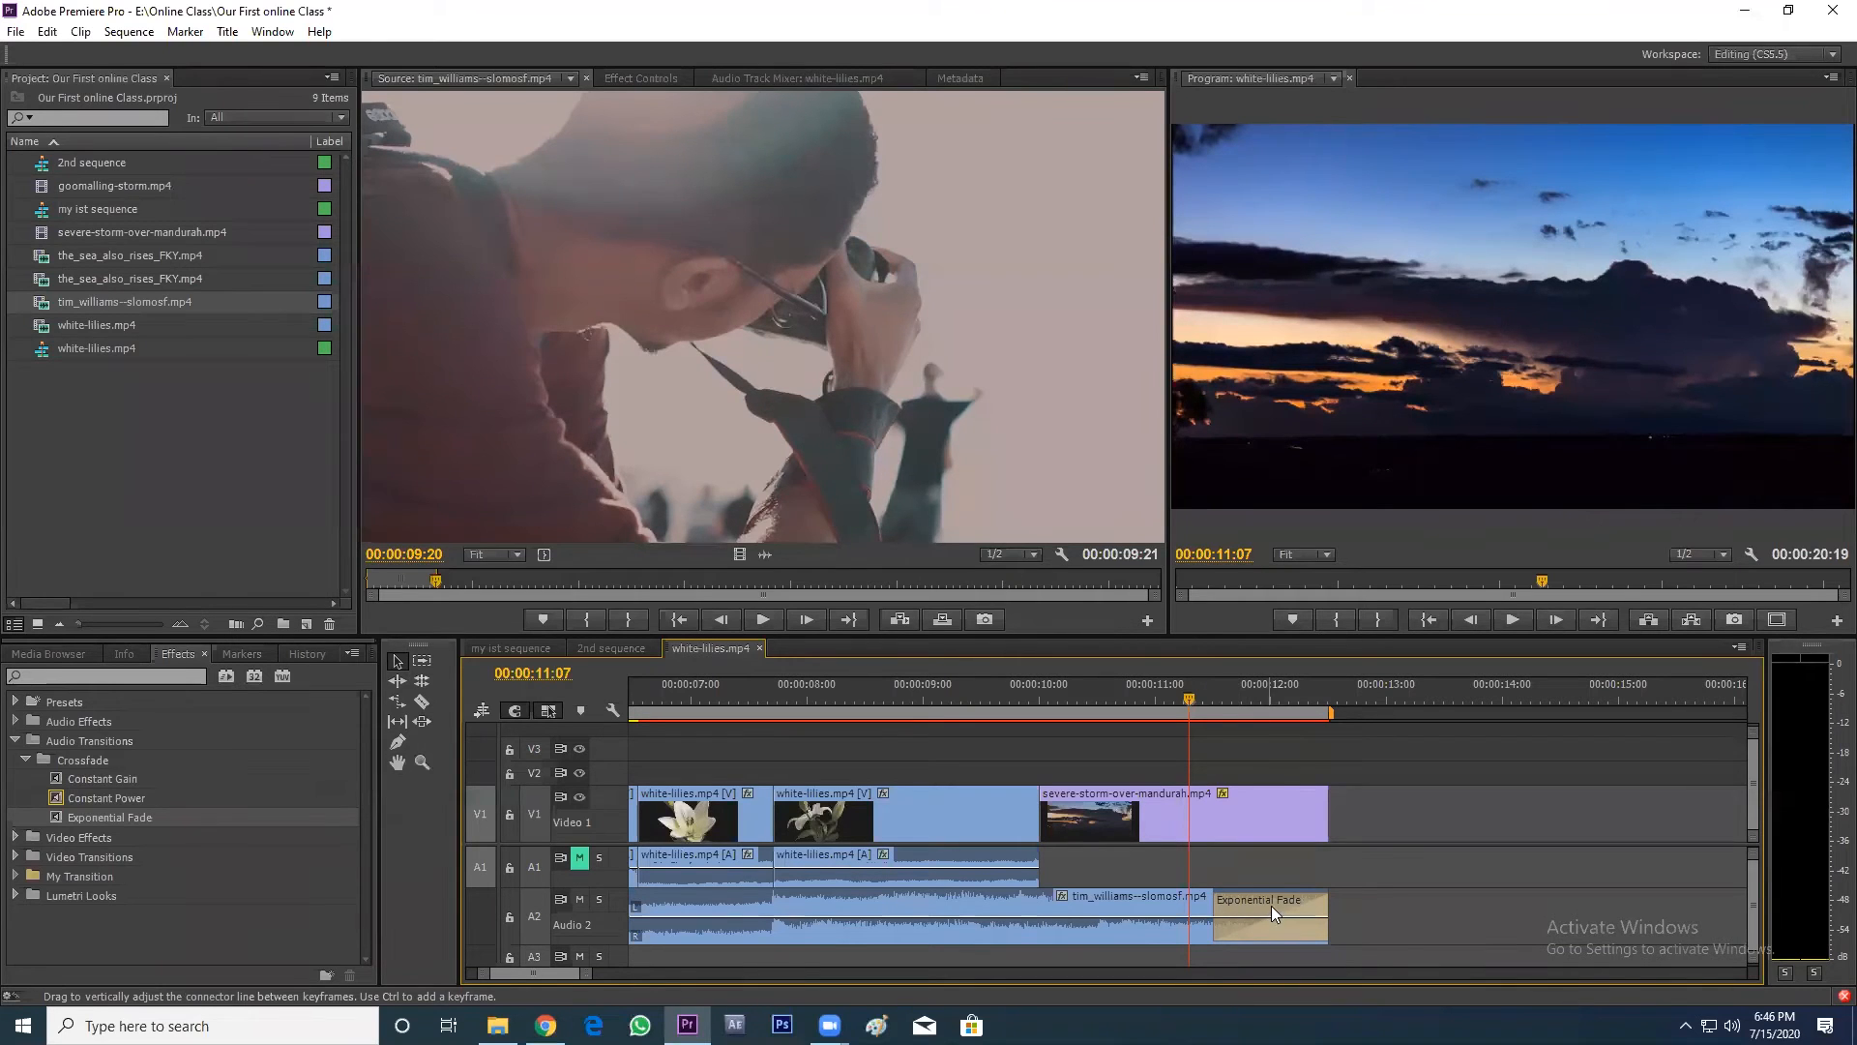
{"action": "left_click", "coordinate": [1296, 911]}
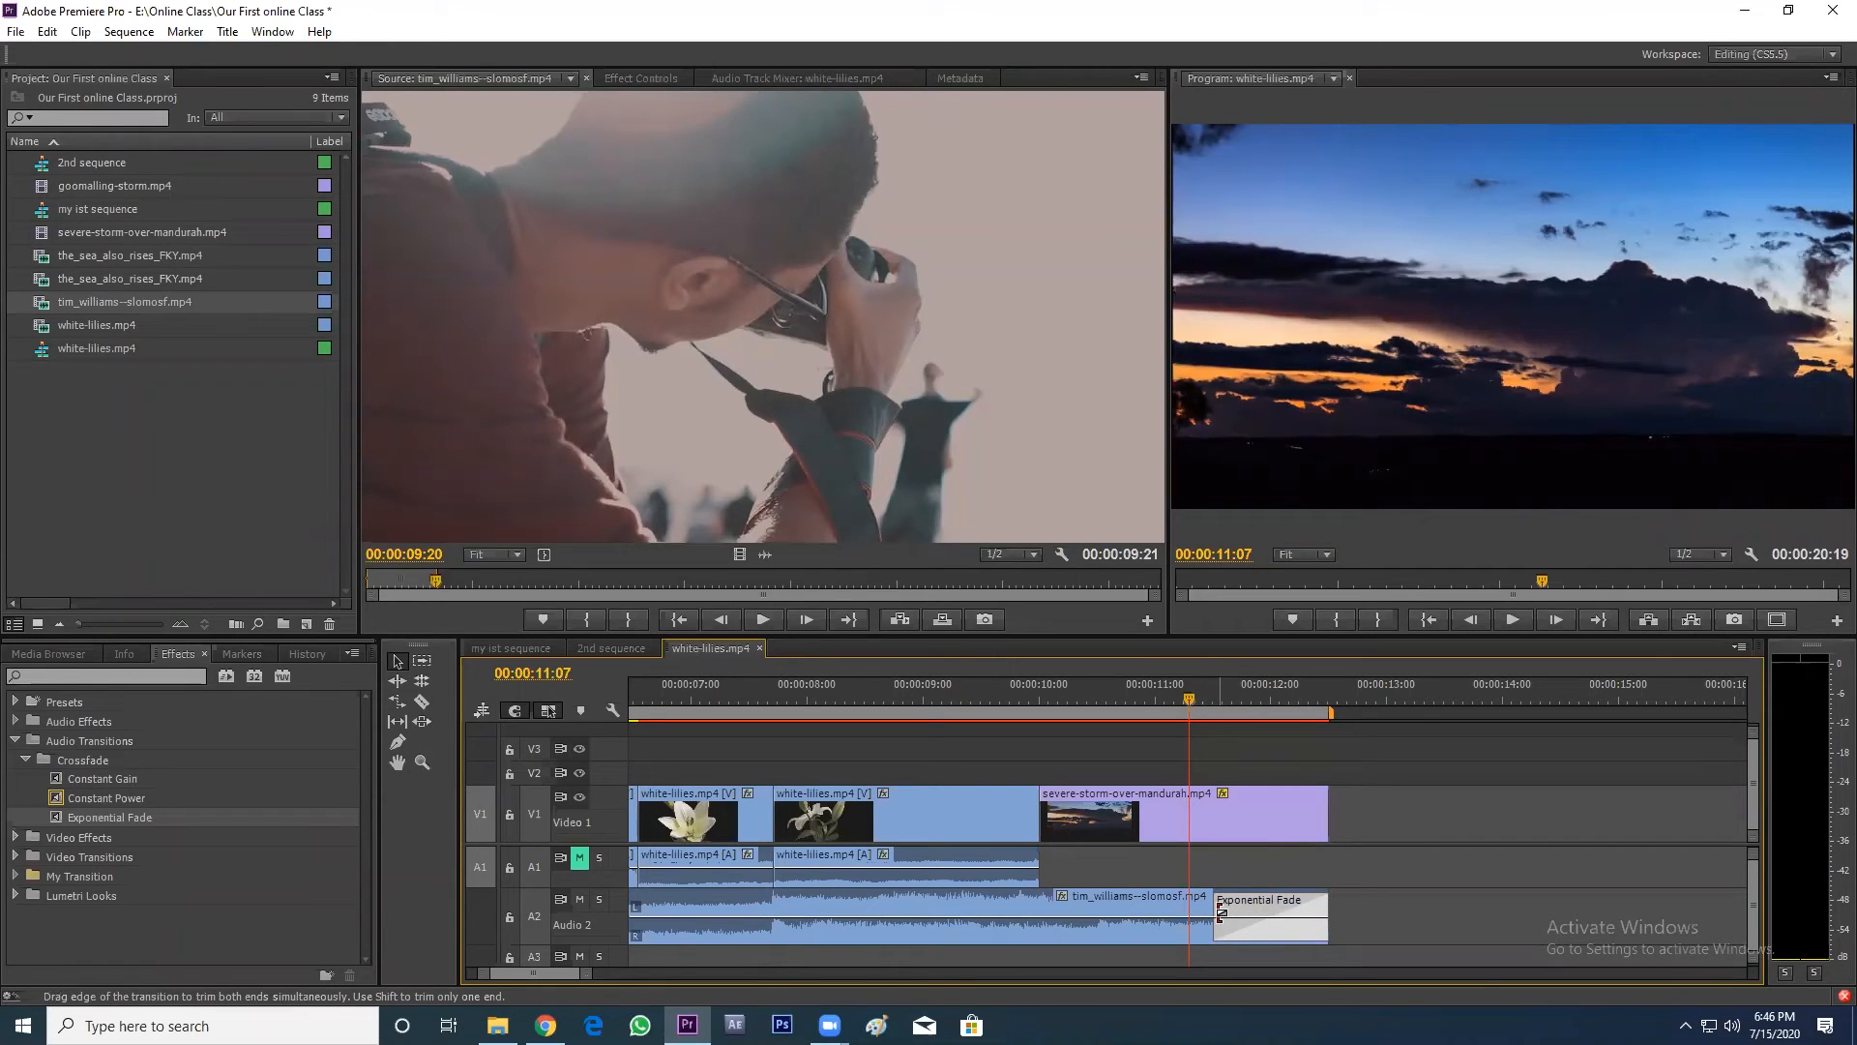
{"action": "left_click_drag", "start_coordinate": [1221, 912], "coordinate": [1079, 910]}
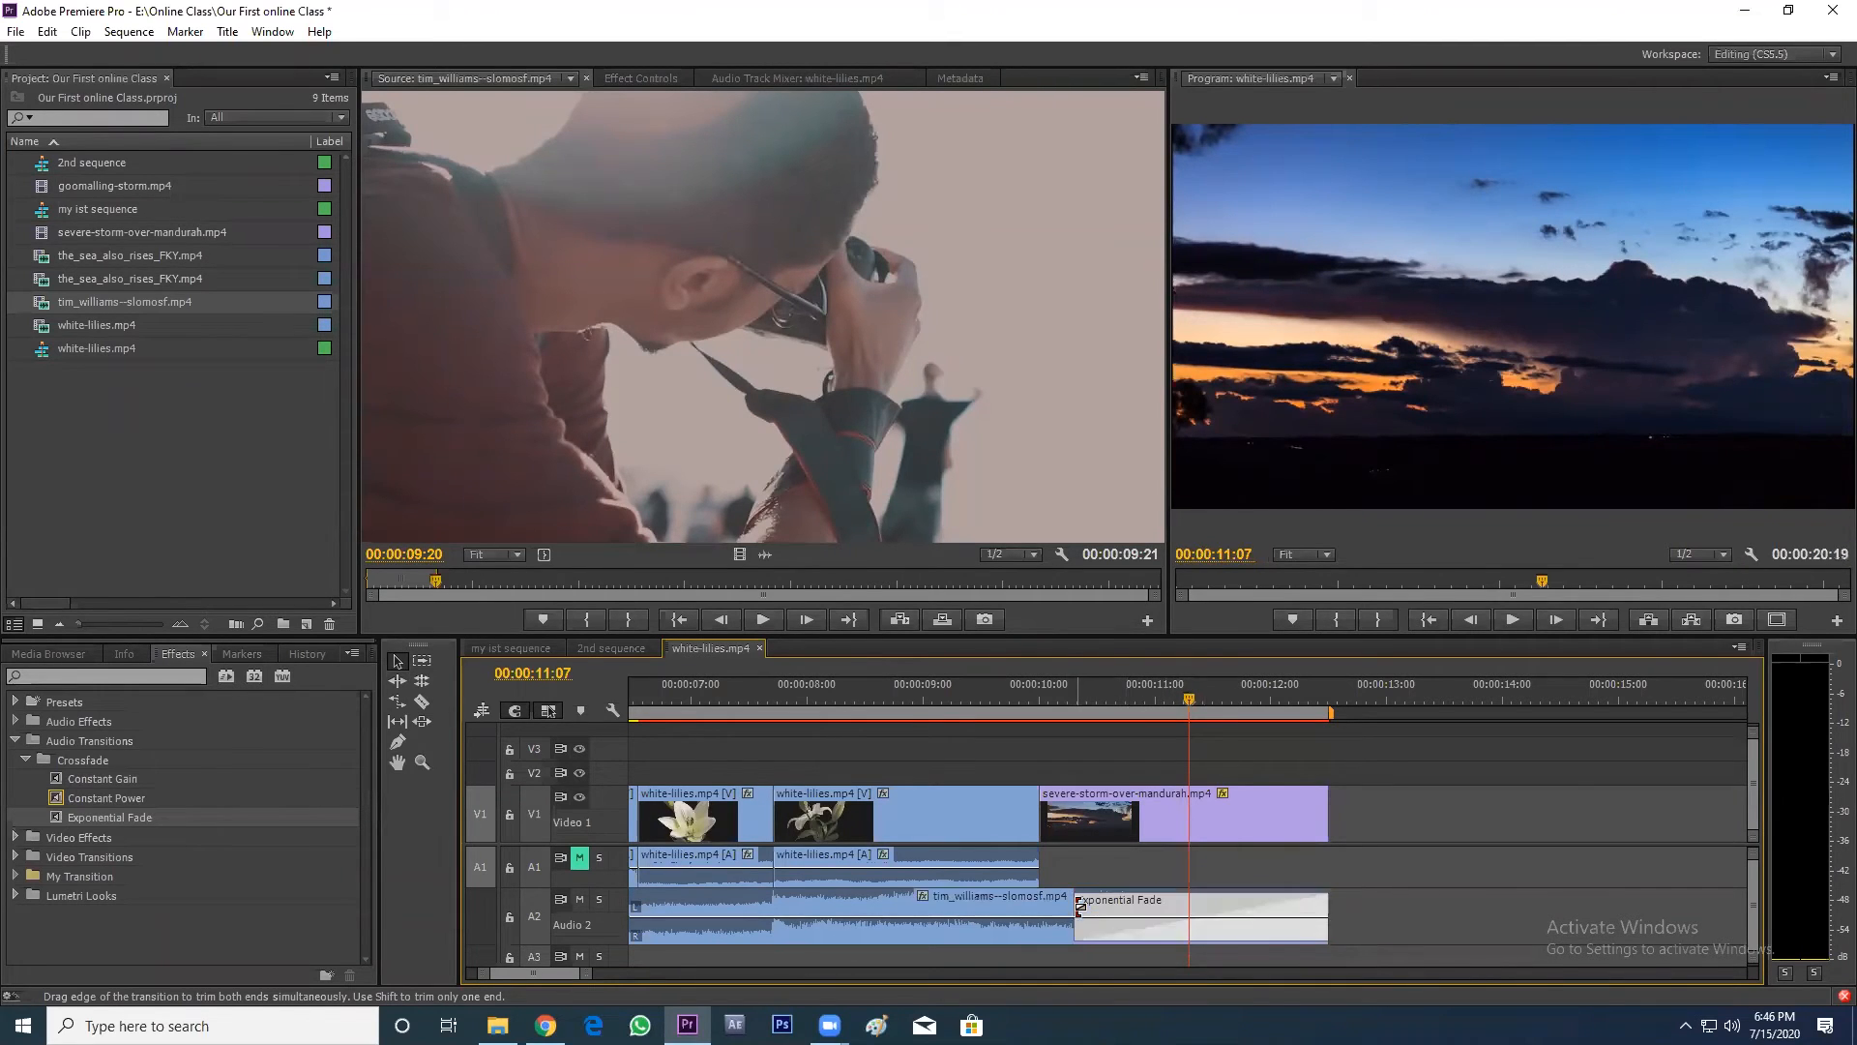
- Play the lengthened fade from the second lily clip and set the playhead to 00:00:10:16
{"action": "key", "text": "minus"}
{"action": "left_click_drag", "start_coordinate": [1040, 690], "coordinate": [1011, 690]}
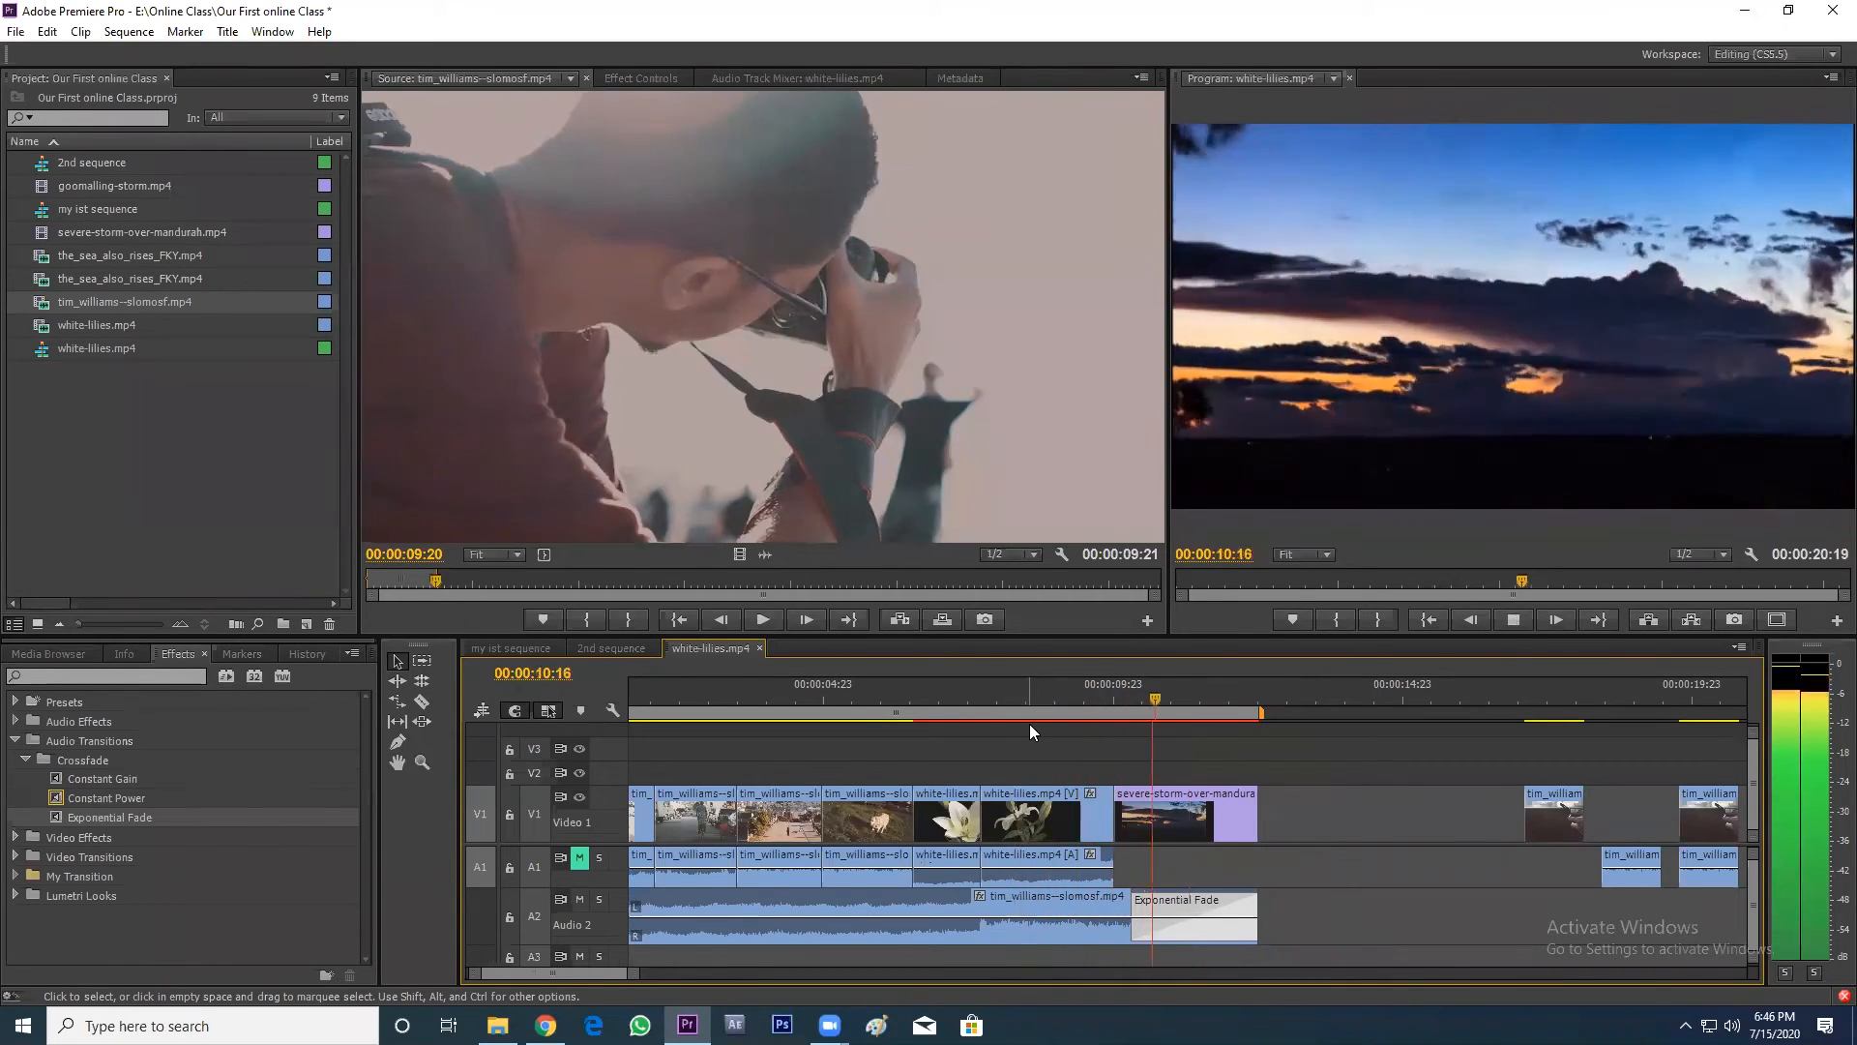
{"action": "key", "text": "space"}
{"action": "left_click_drag", "start_coordinate": [1148, 712], "coordinate": [1186, 712]}
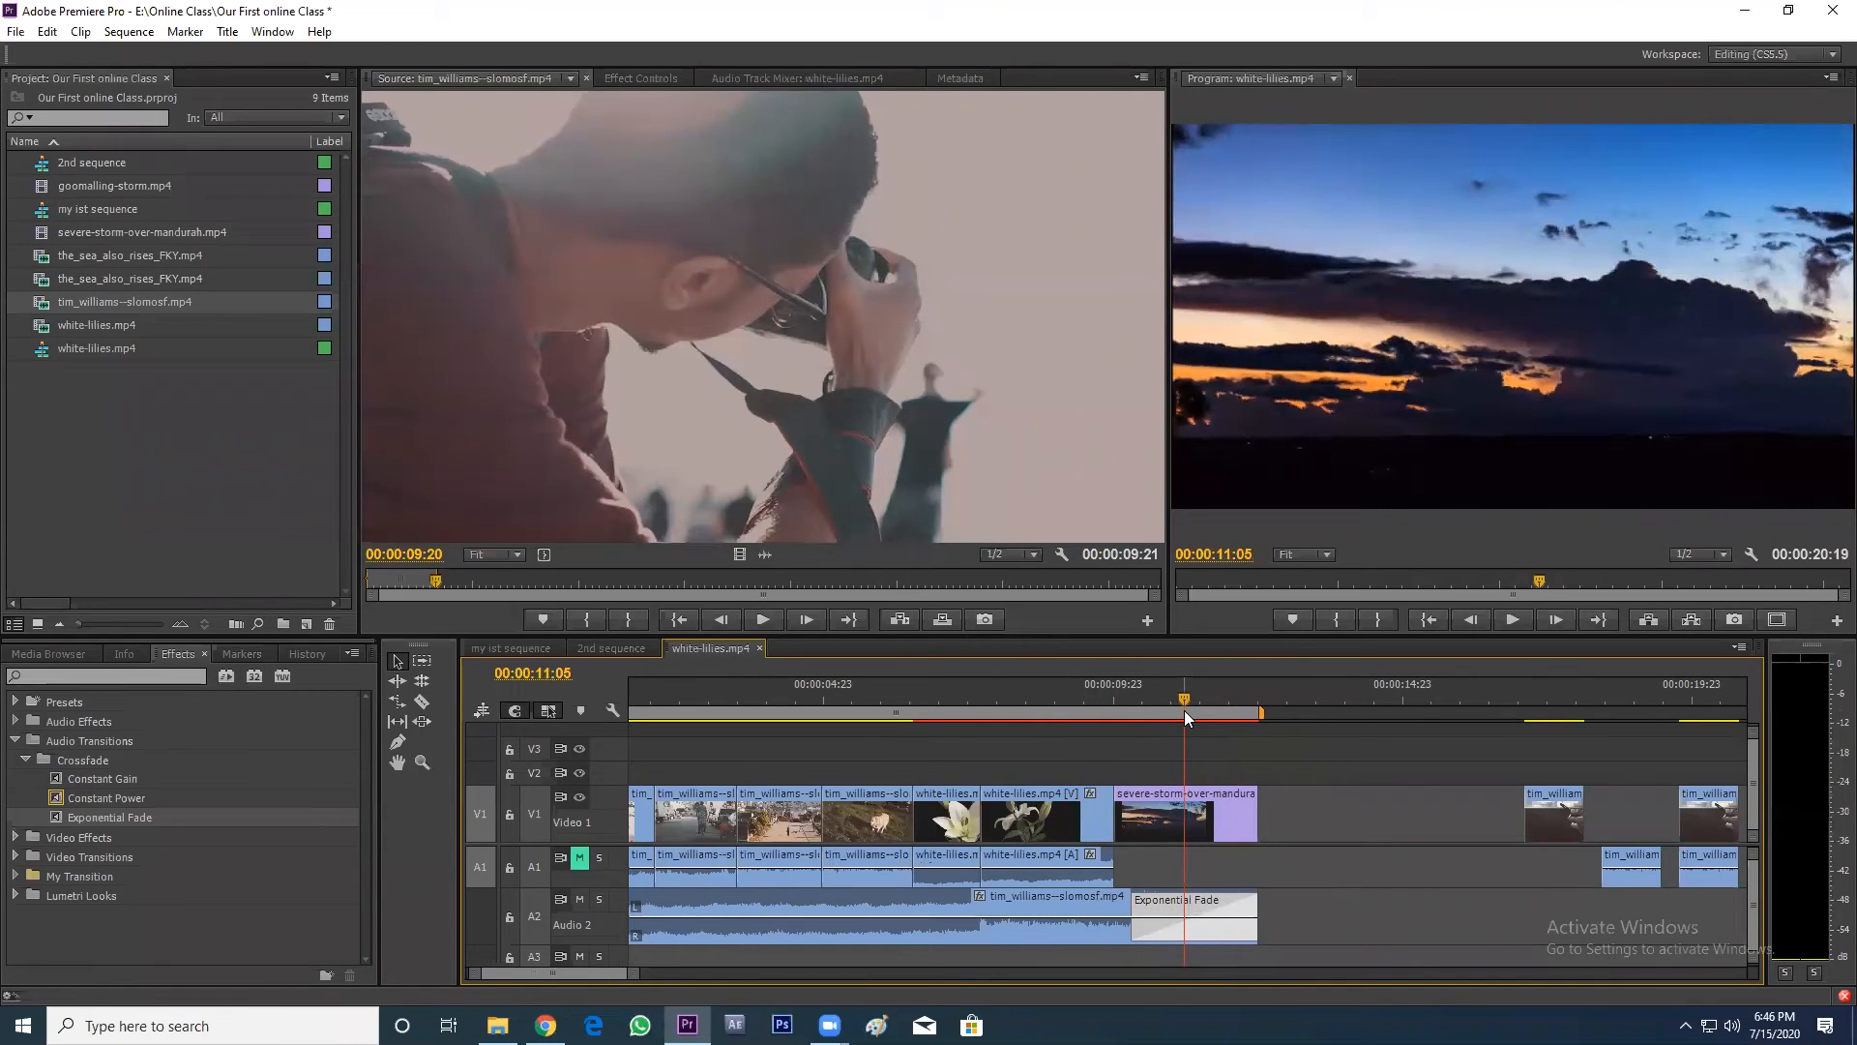
{"action": "key", "text": "minus"}
{"action": "key", "text": "minus"}
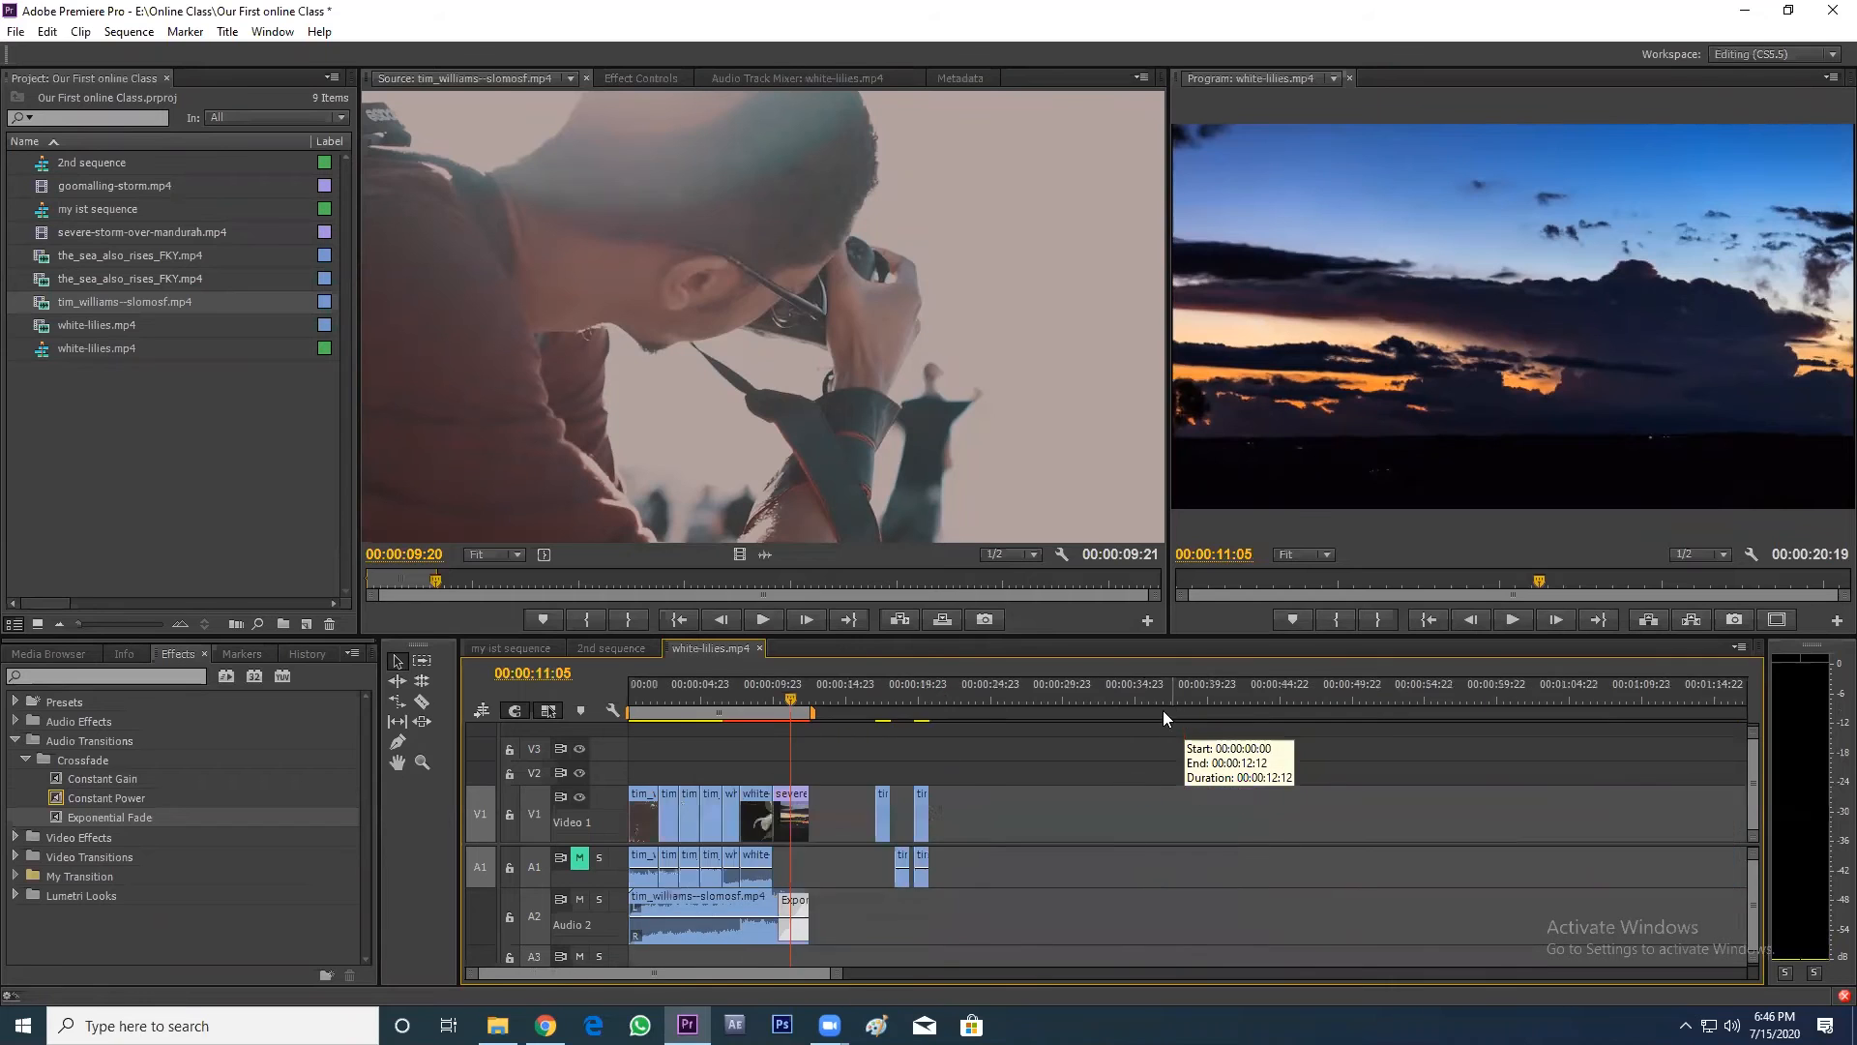
{"action": "key", "text": "equal"}
{"action": "key", "text": "equal"}
{"action": "left_click", "coordinate": [1158, 697]}
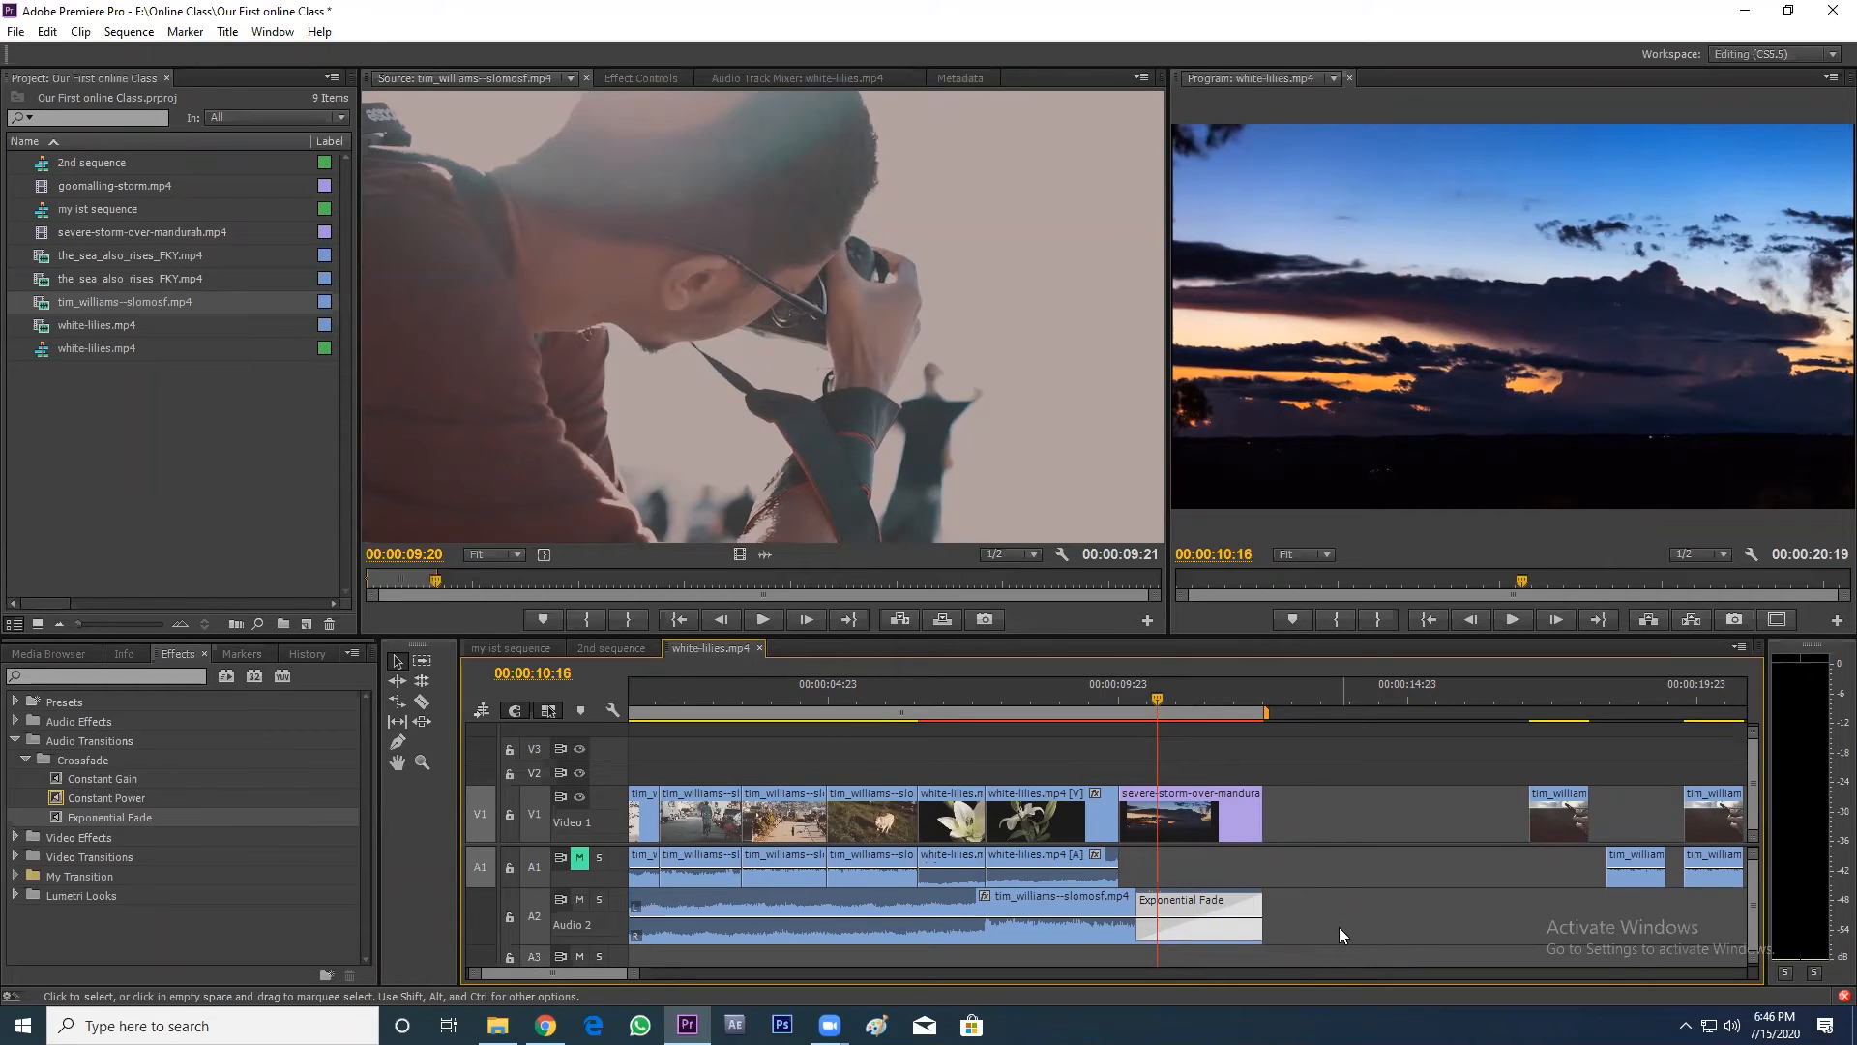
- Delete the Exponential Fade from the A2 audio and undo the deletion
{"action": "left_click", "coordinate": [1206, 912]}
{"action": "left_click", "coordinate": [1238, 936]}
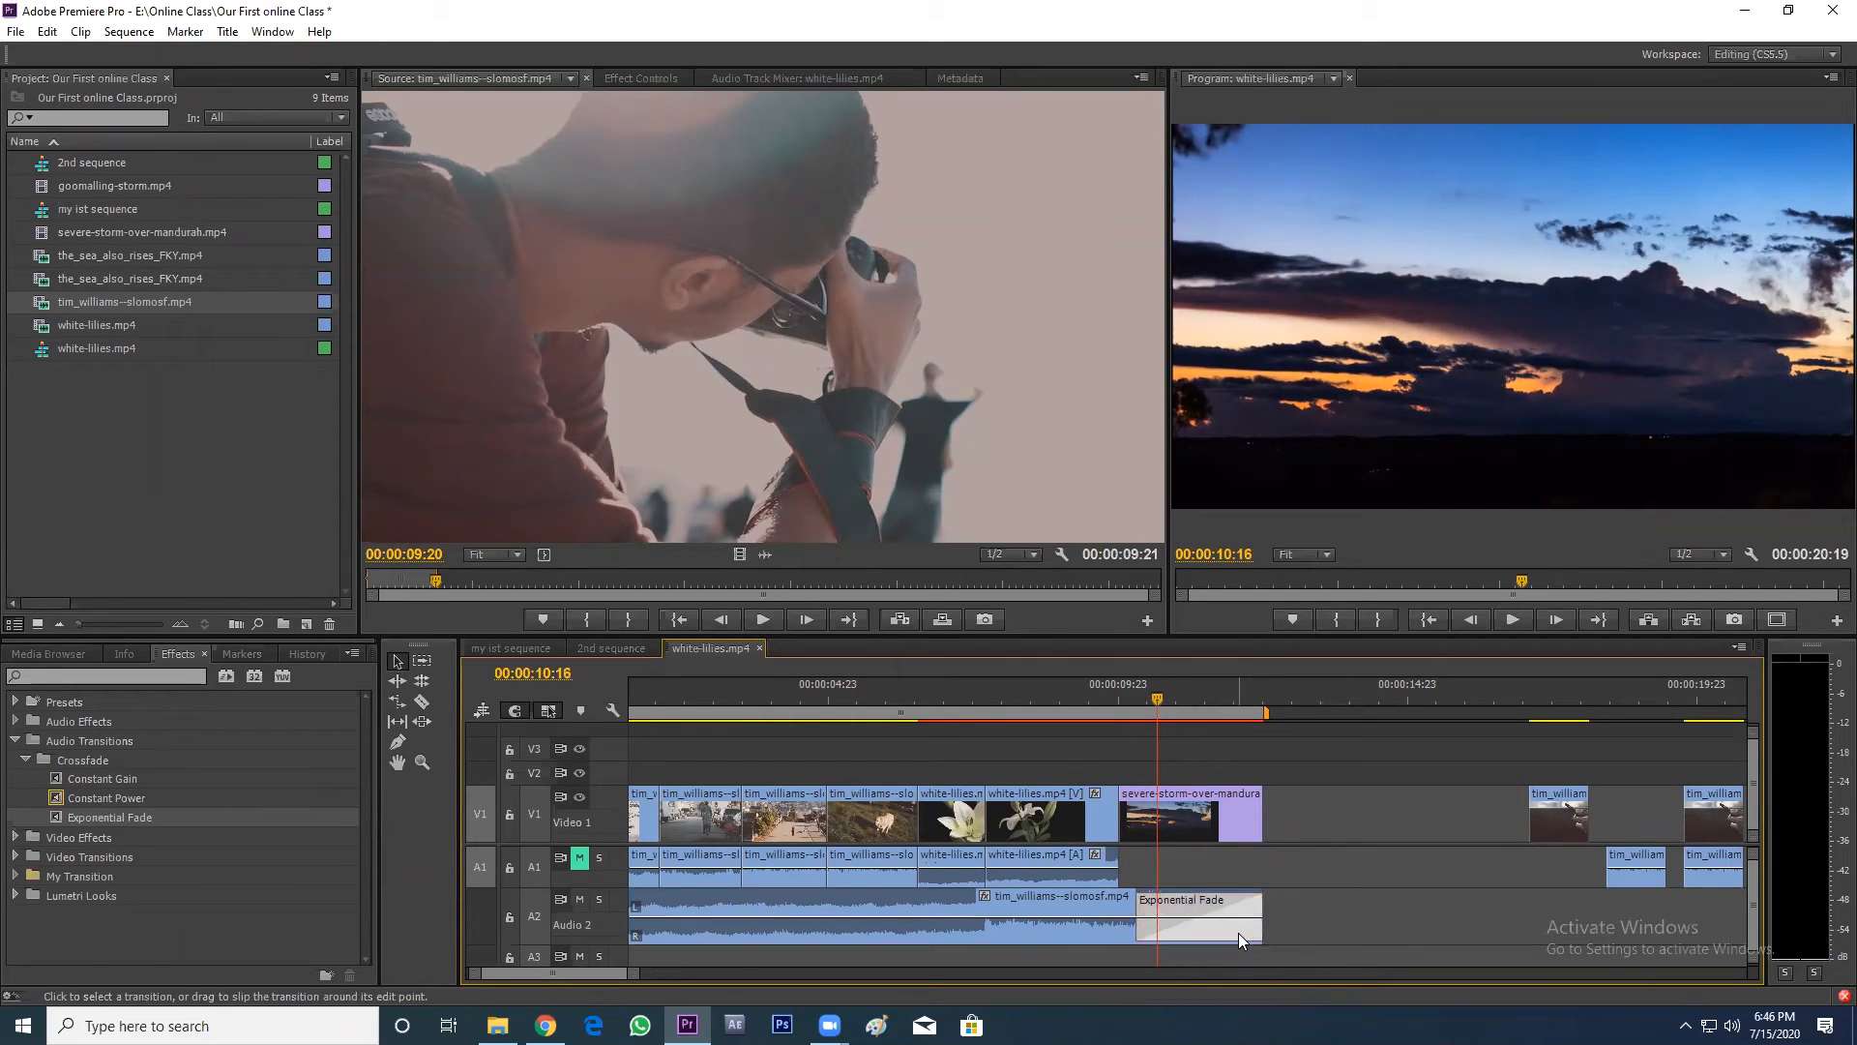
{"action": "key", "text": "Delete"}
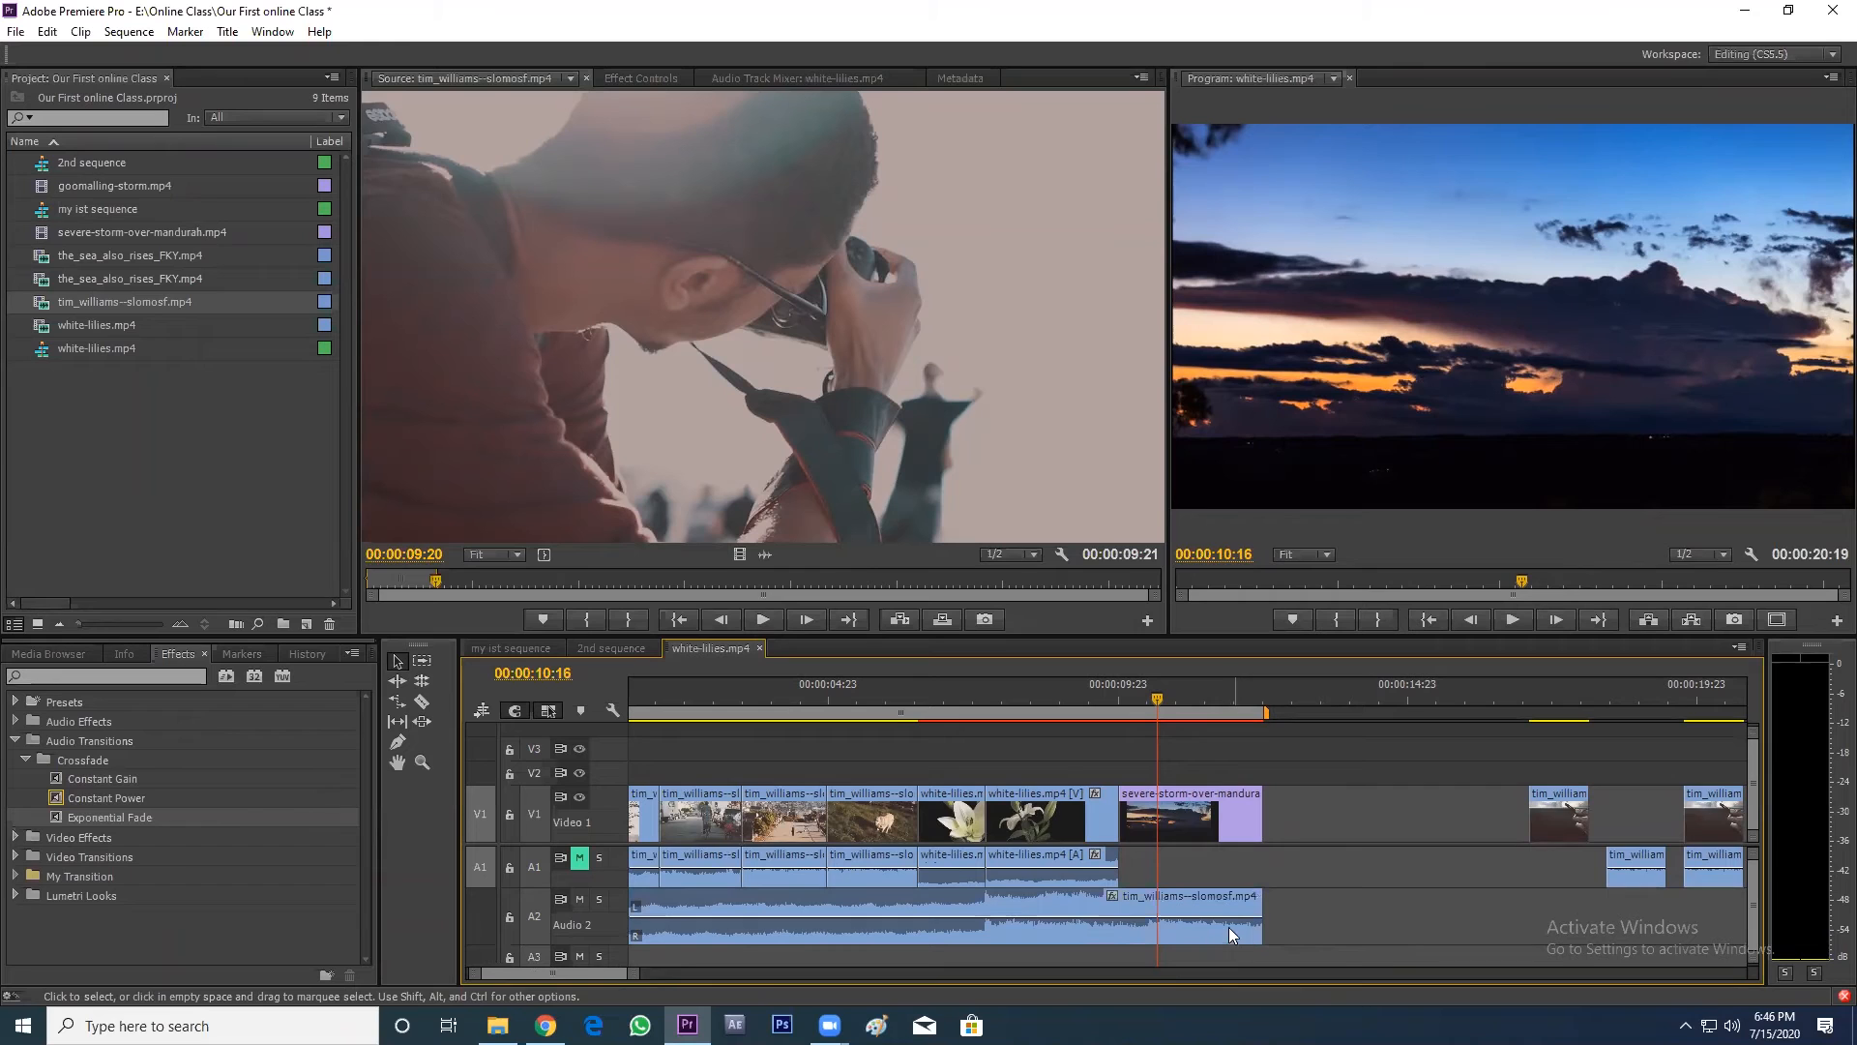
{"action": "key", "text": "ctrl+z"}
- Clear the Exponential Fade from the end of the A2 audio and set the playhead to 00:00:08:11
{"action": "right_click", "coordinate": [1225, 925]}
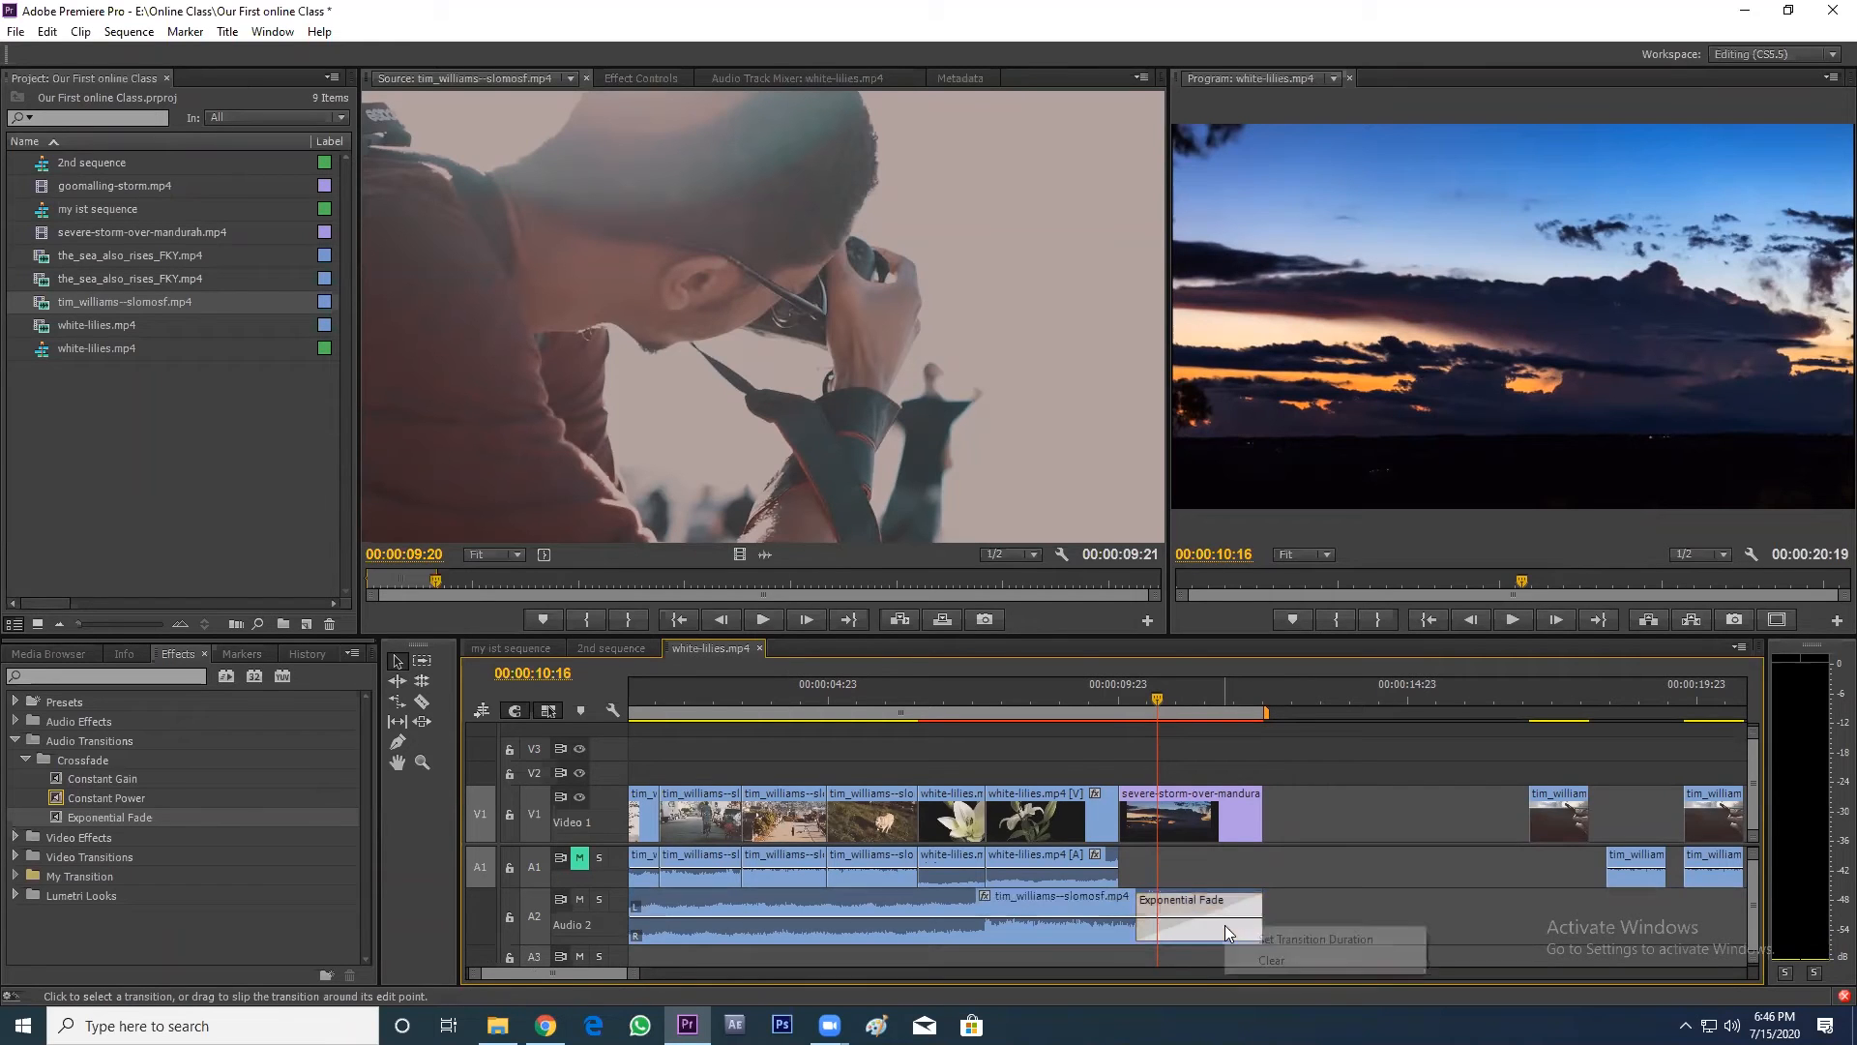
{"action": "left_click", "coordinate": [1263, 957]}
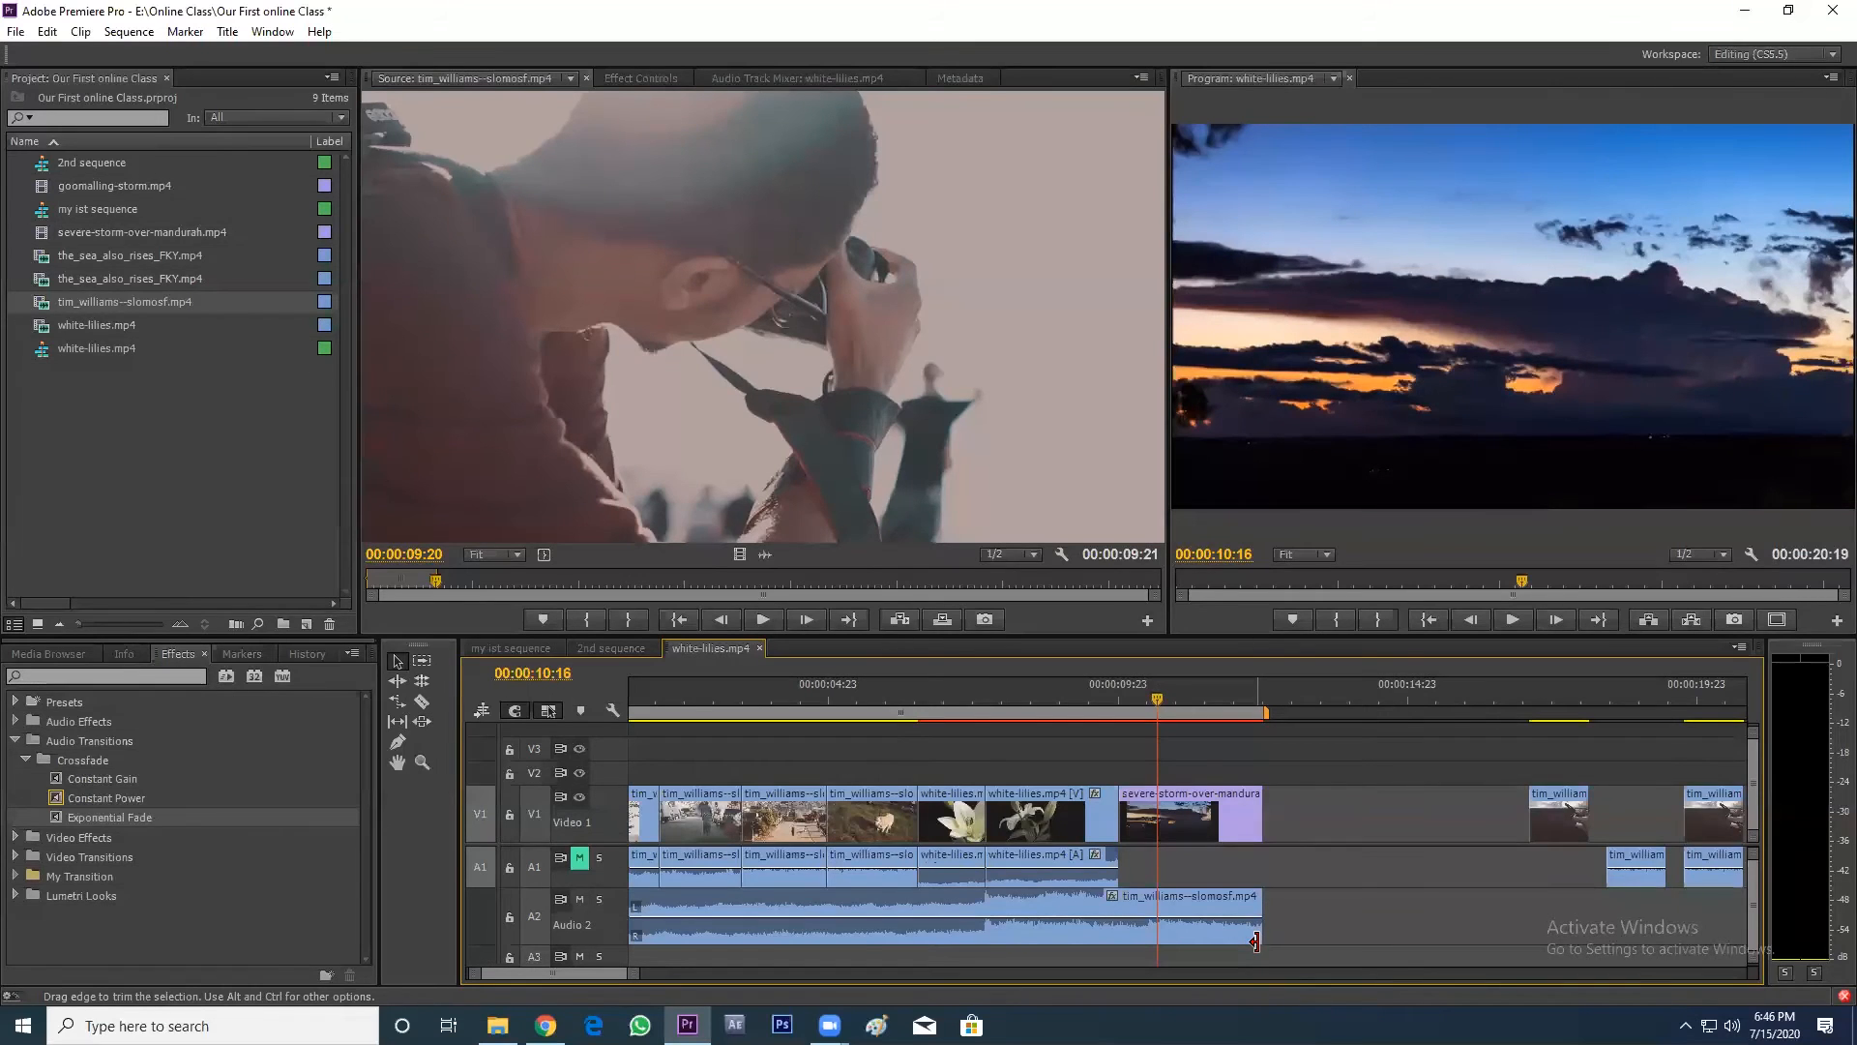
{"action": "left_click", "coordinate": [1029, 702]}
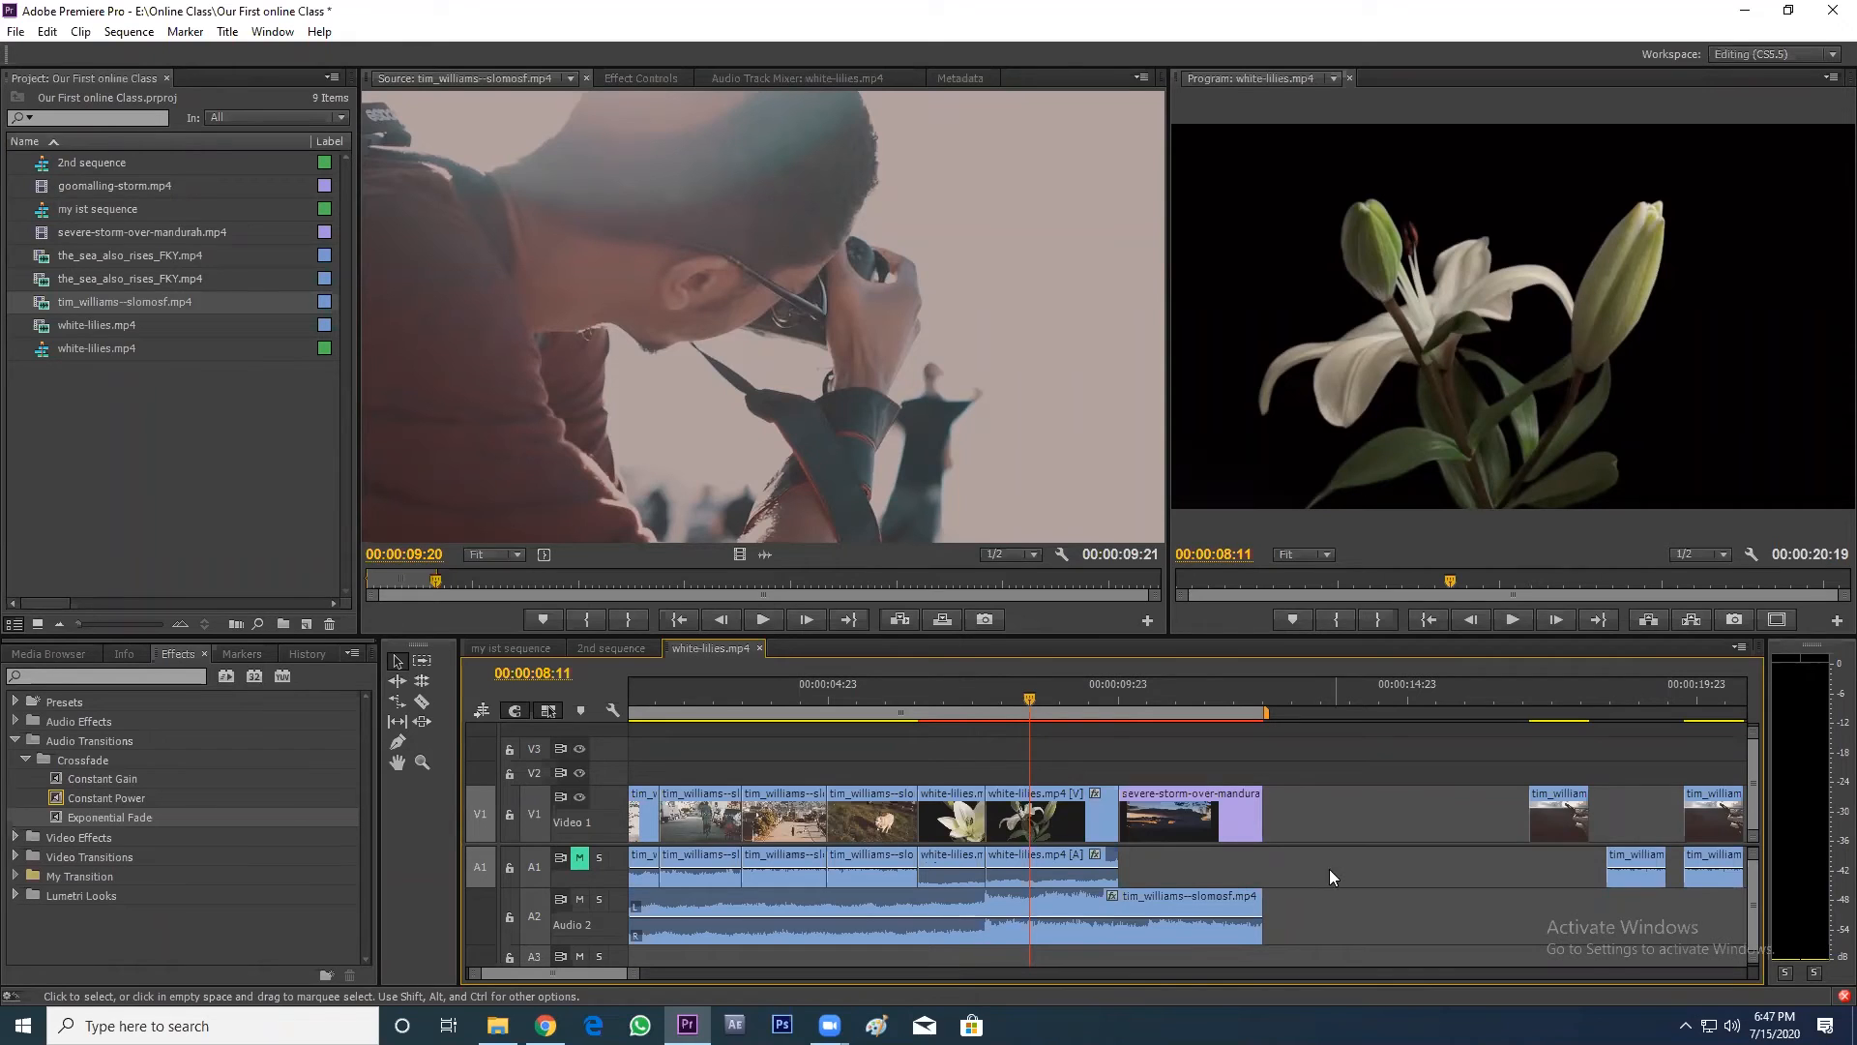
- Add a volume keyframe to the A2 audio at 00:00:07:17, where the second lily clip begins
{"action": "left_click_drag", "start_coordinate": [619, 945], "coordinate": [619, 949]}
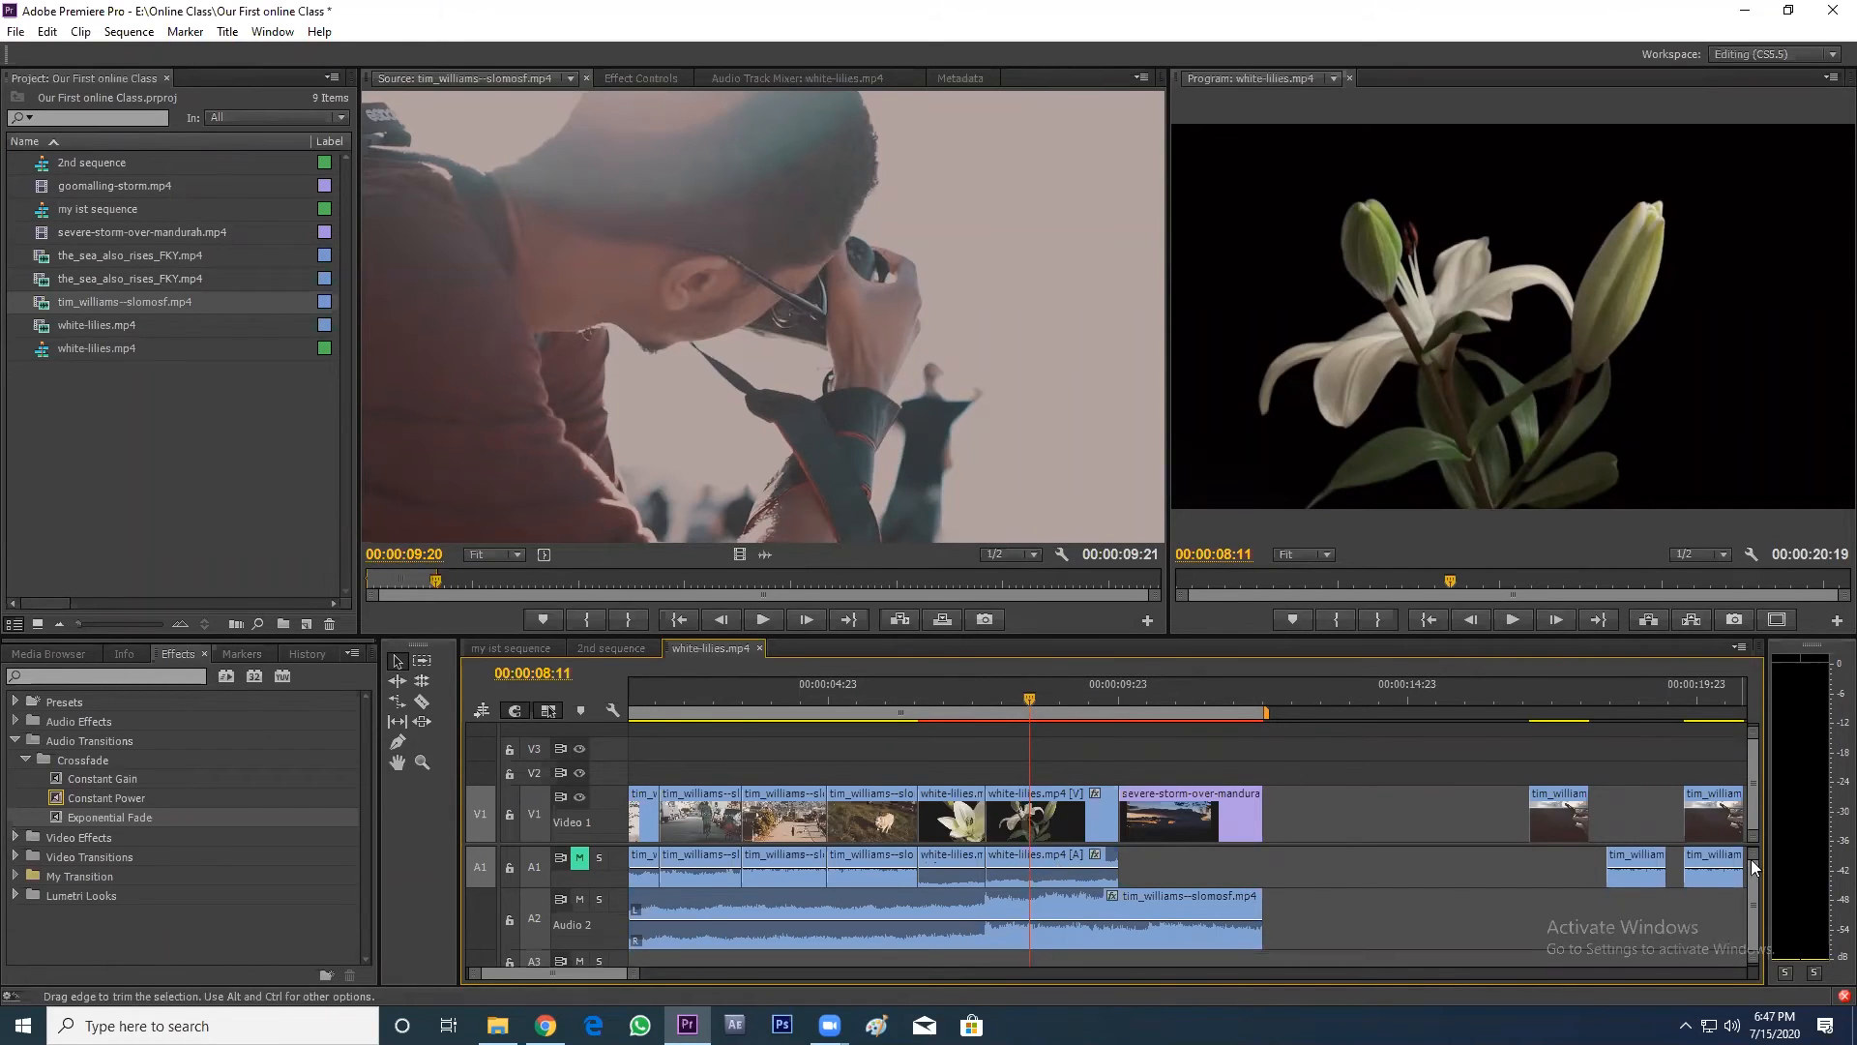
{"action": "scroll", "coordinate": [1759, 882], "scroll_direction": "down", "scroll_amount": 2}
{"action": "scroll", "coordinate": [1759, 881], "scroll_direction": "up", "scroll_amount": 2}
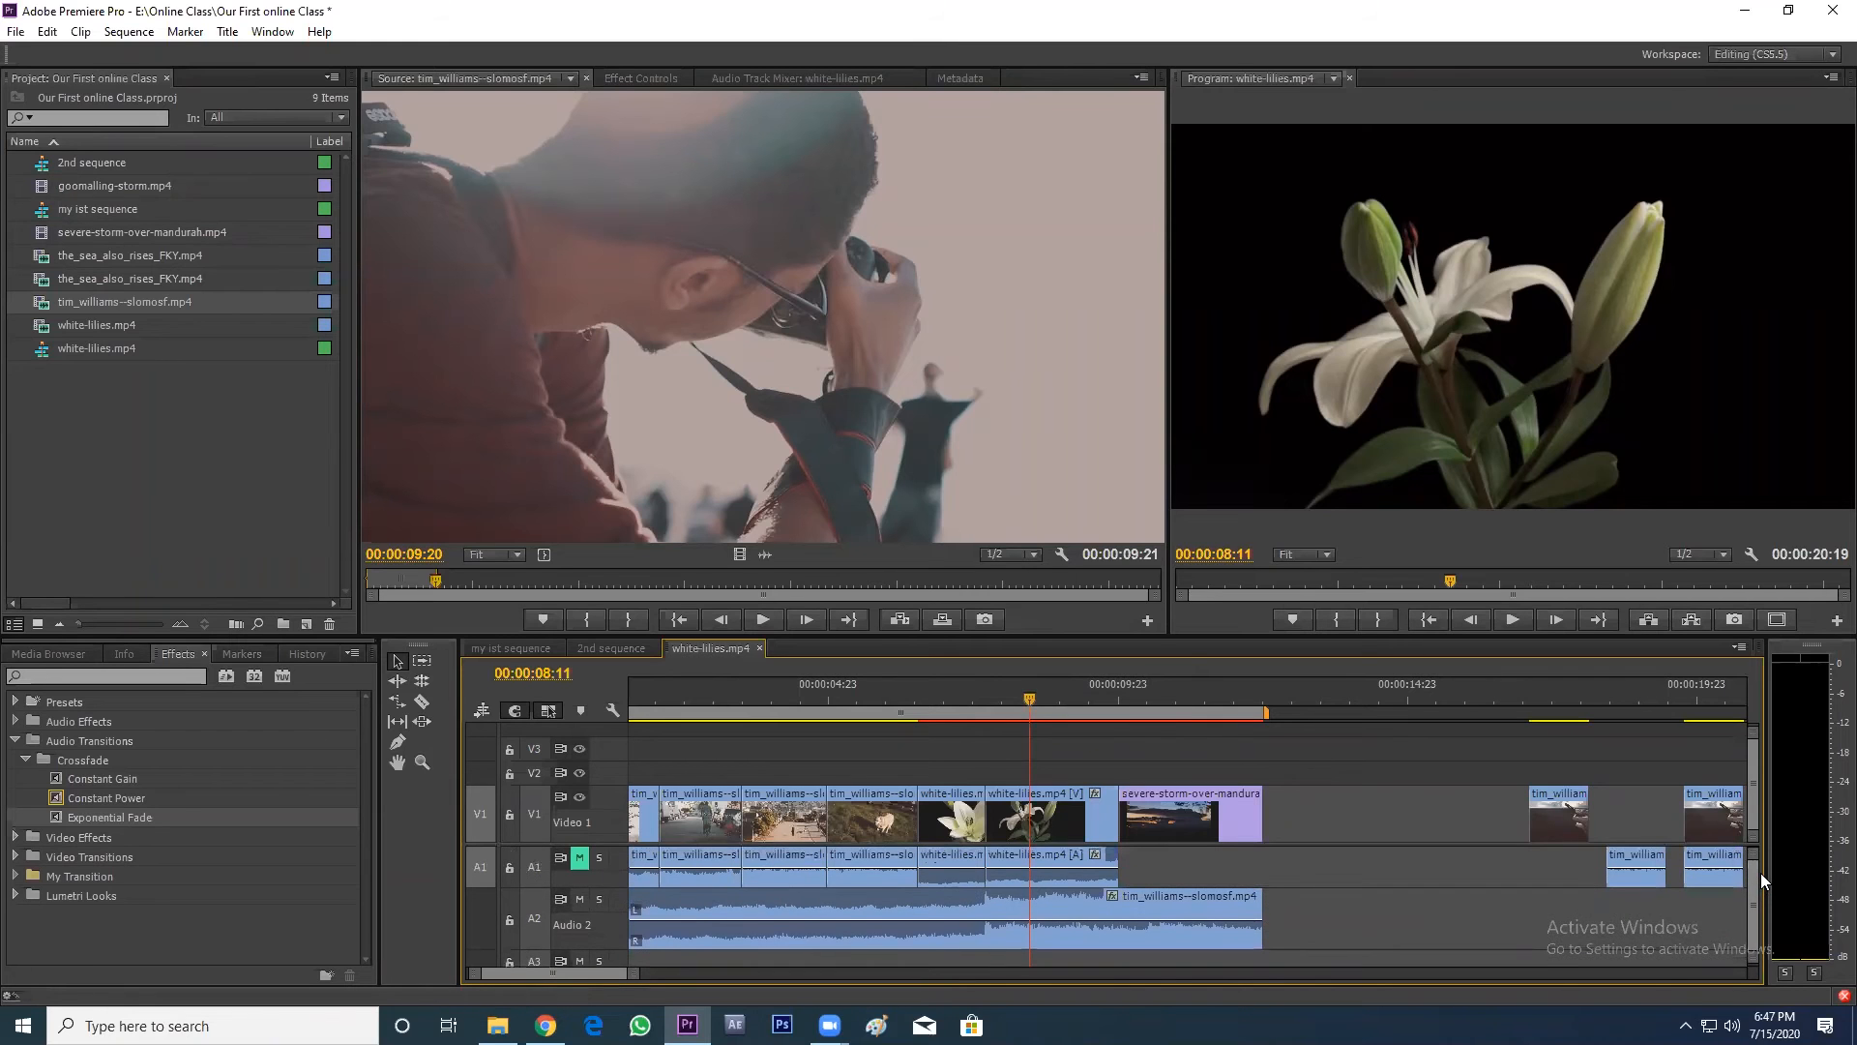
{"action": "left_click_drag", "start_coordinate": [1014, 695], "coordinate": [980, 706]}
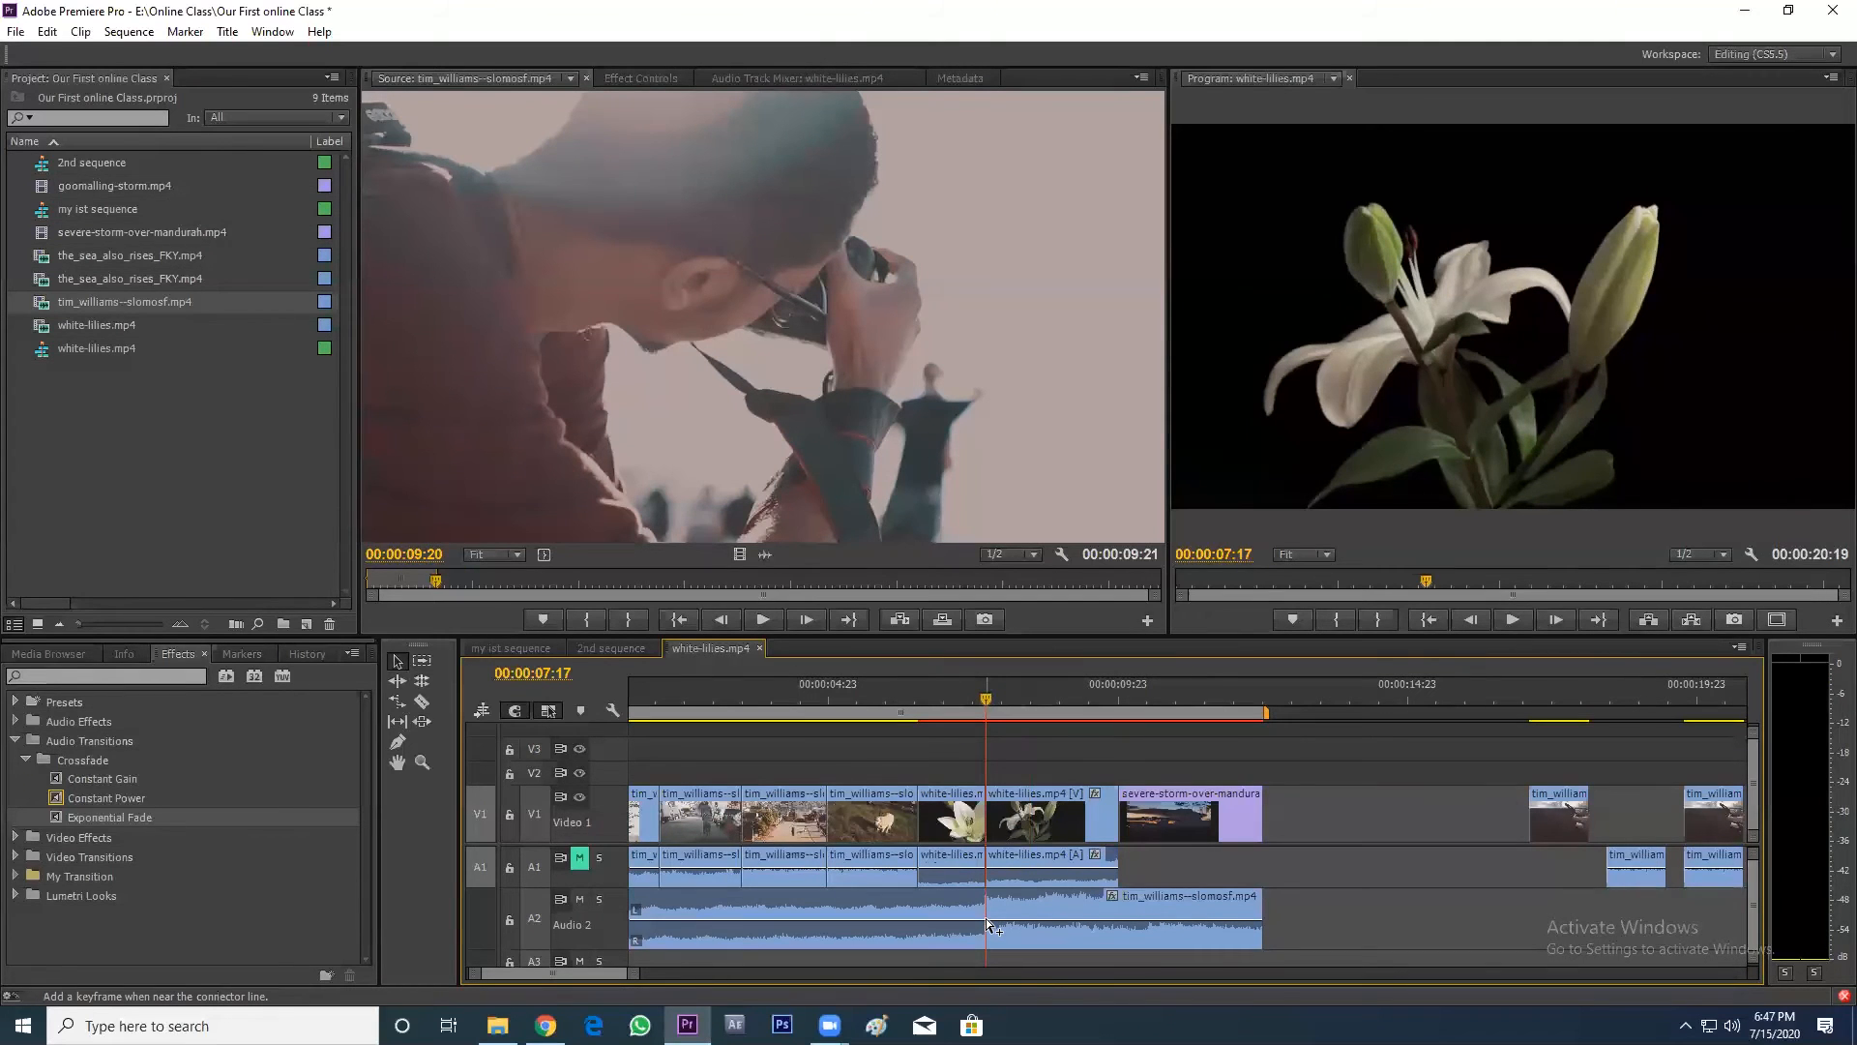
{"action": "left_click", "coordinate": [985, 919]}
- Add a second volume keyframe near the end of the A2 audio and lower it to ramp the volume down
{"action": "left_click", "coordinate": [959, 712]}
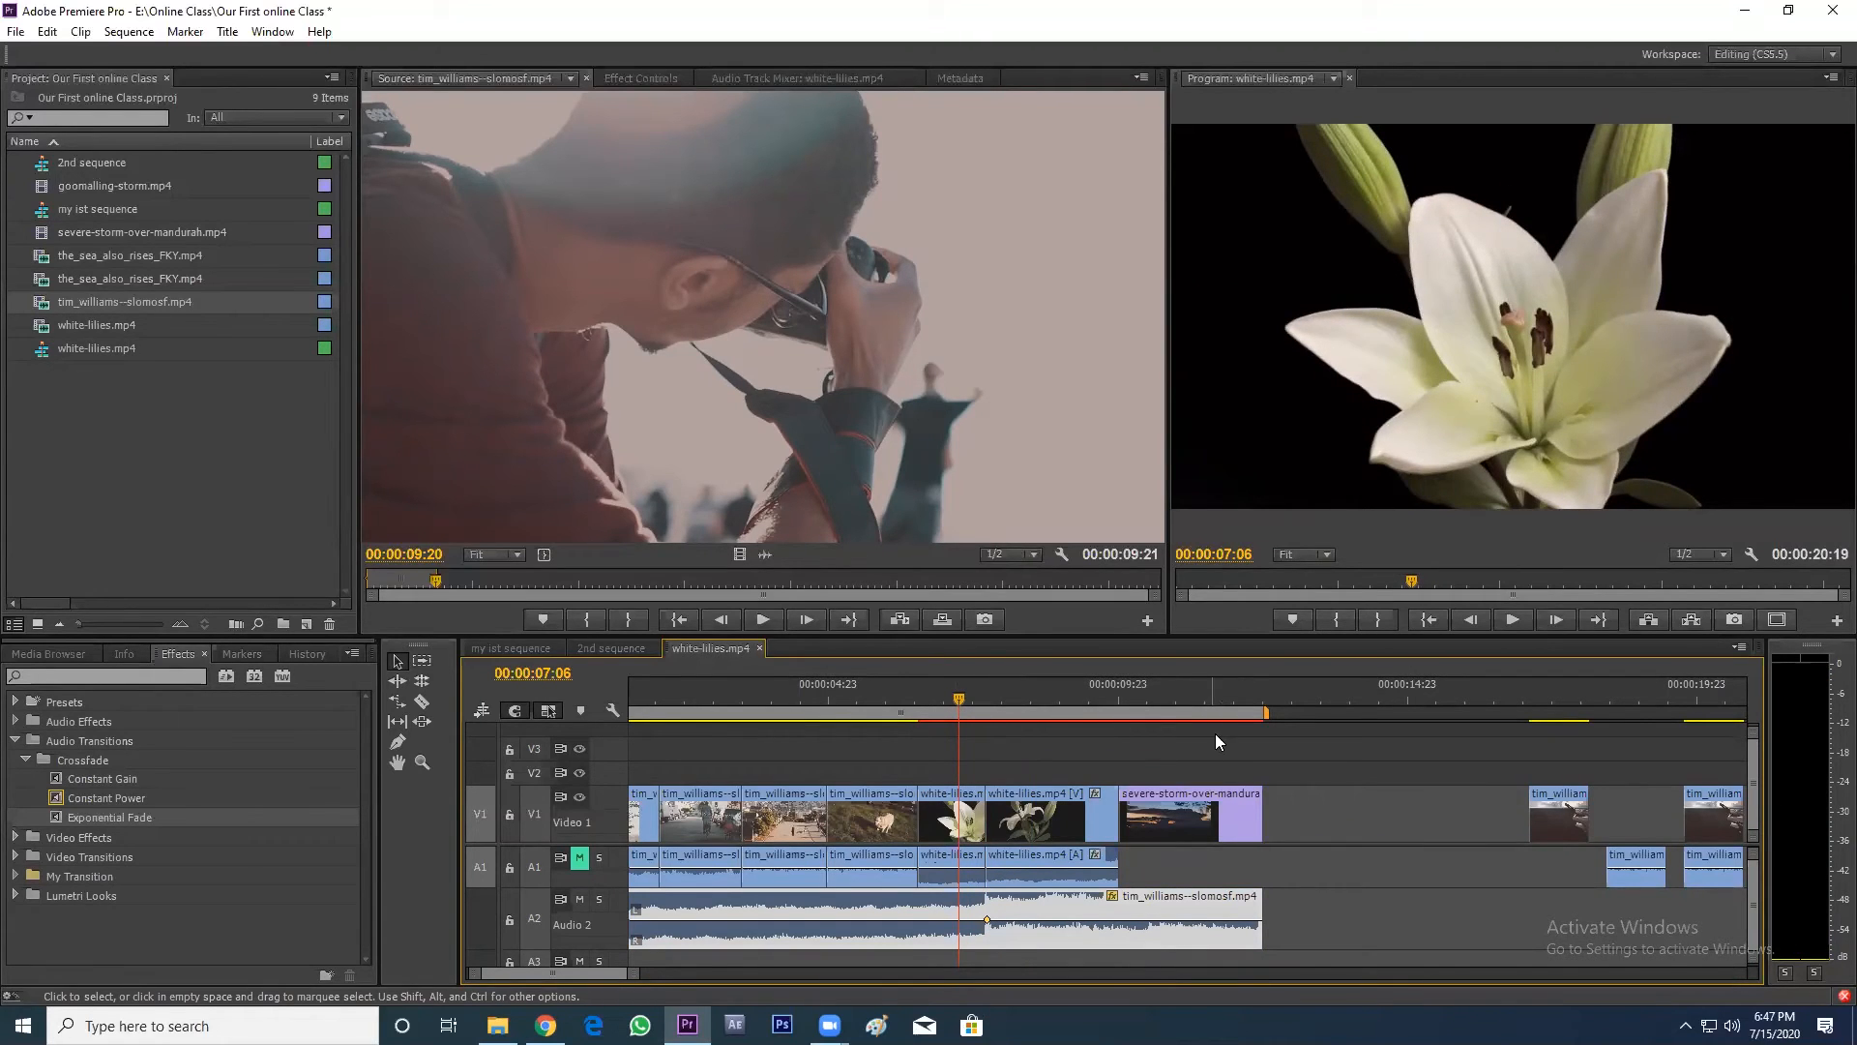
{"action": "left_click", "coordinate": [1233, 701]}
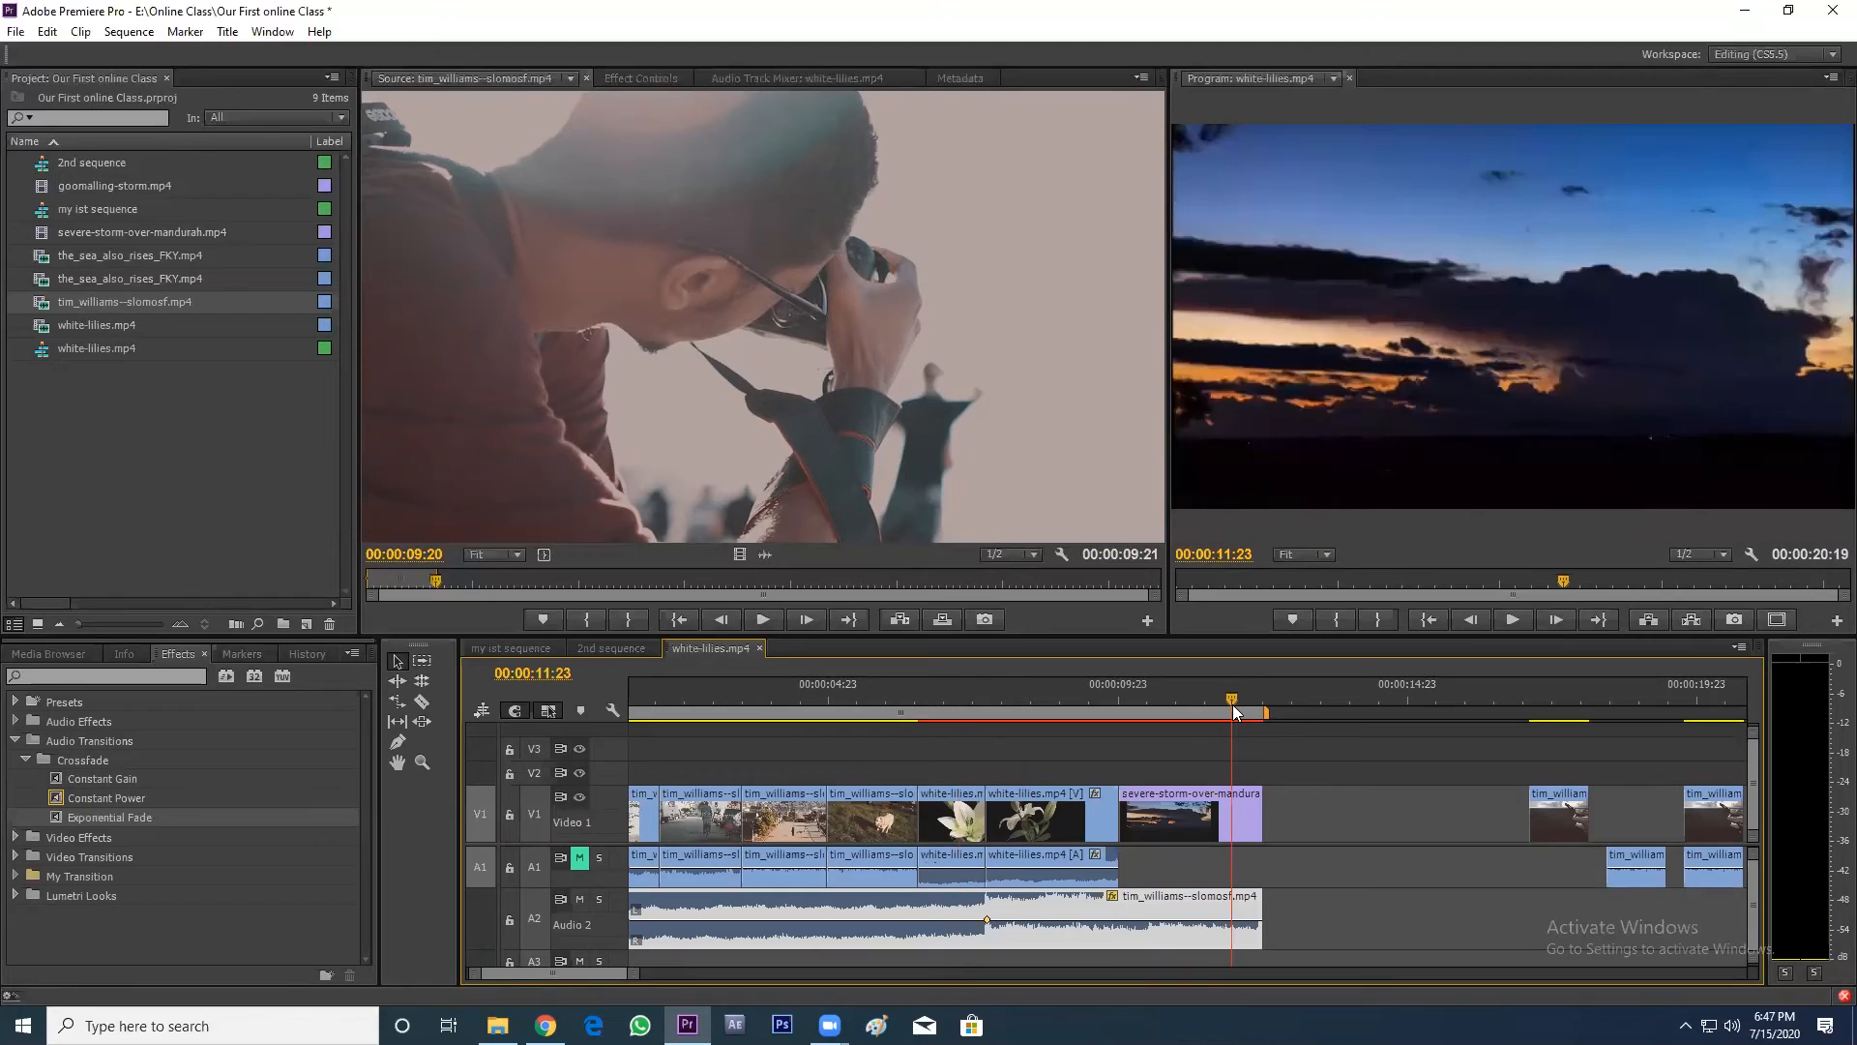
{"action": "left_click", "coordinate": [1250, 920], "text": "ctrl"}
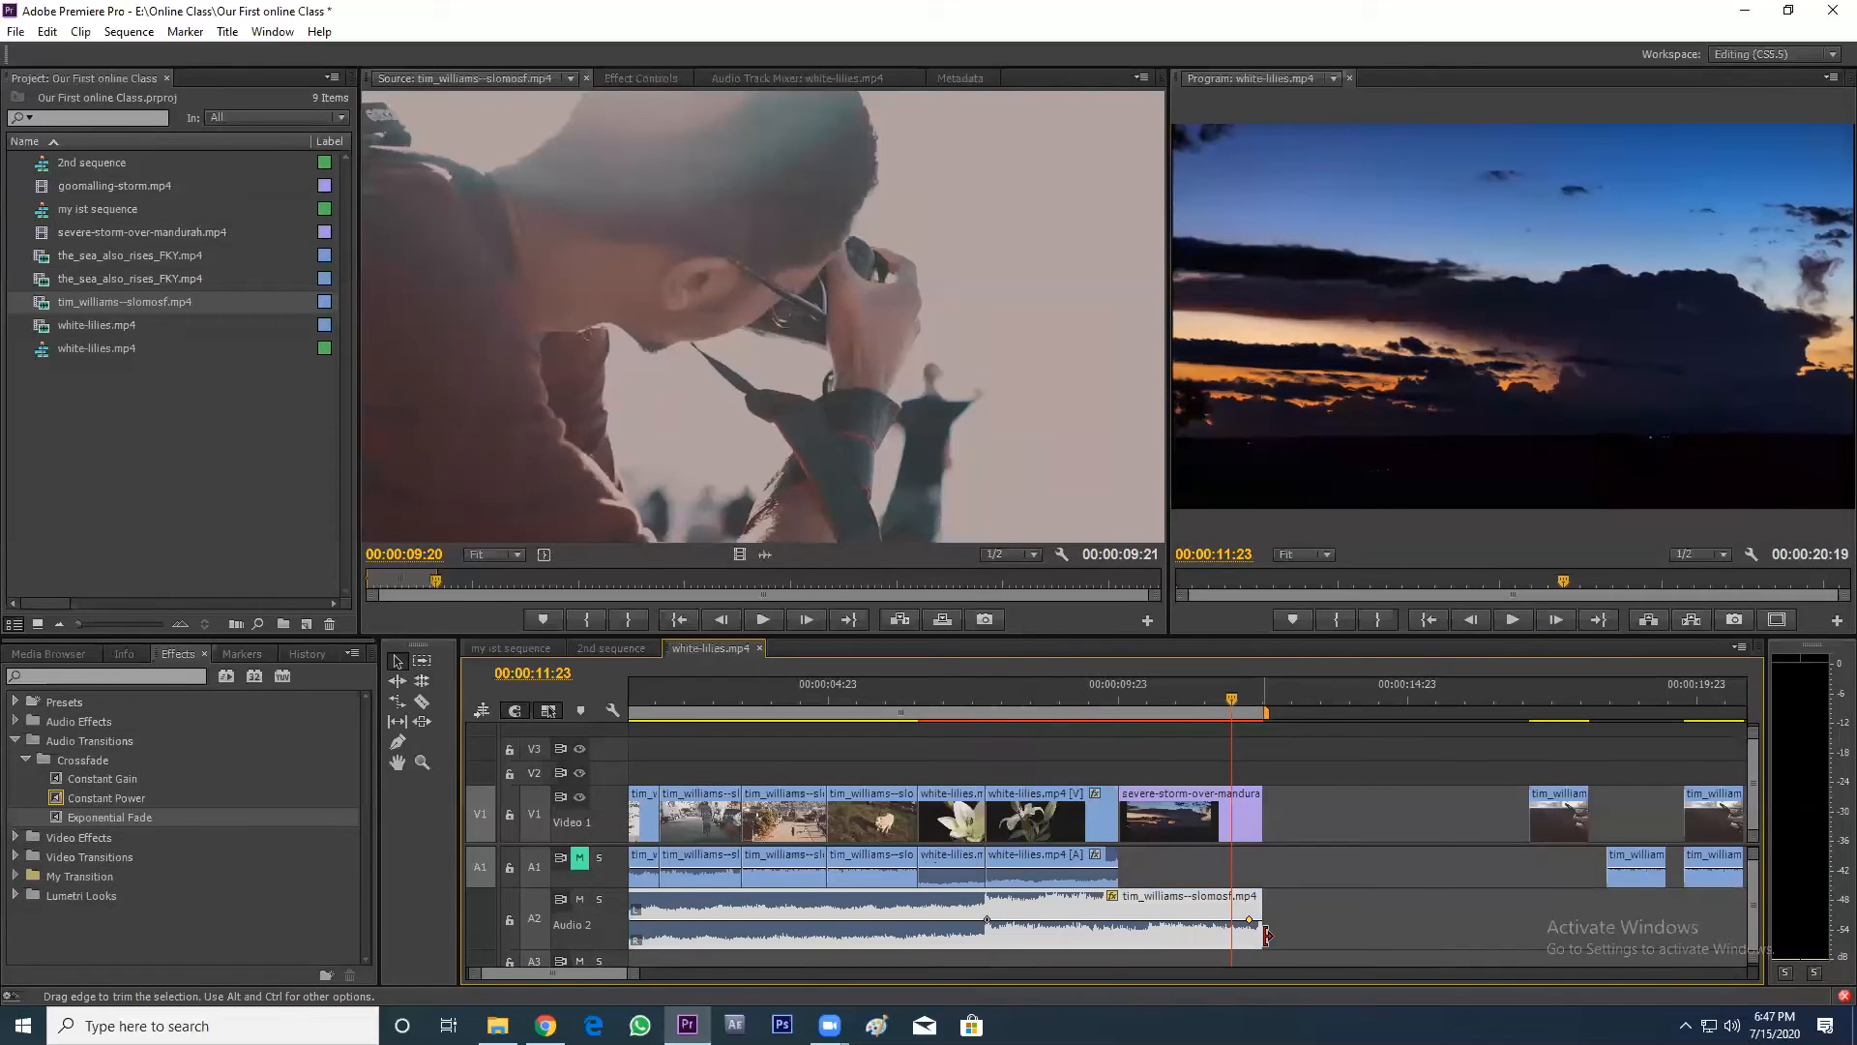
{"action": "left_click_drag", "start_coordinate": [1231, 700], "coordinate": [1184, 705]}
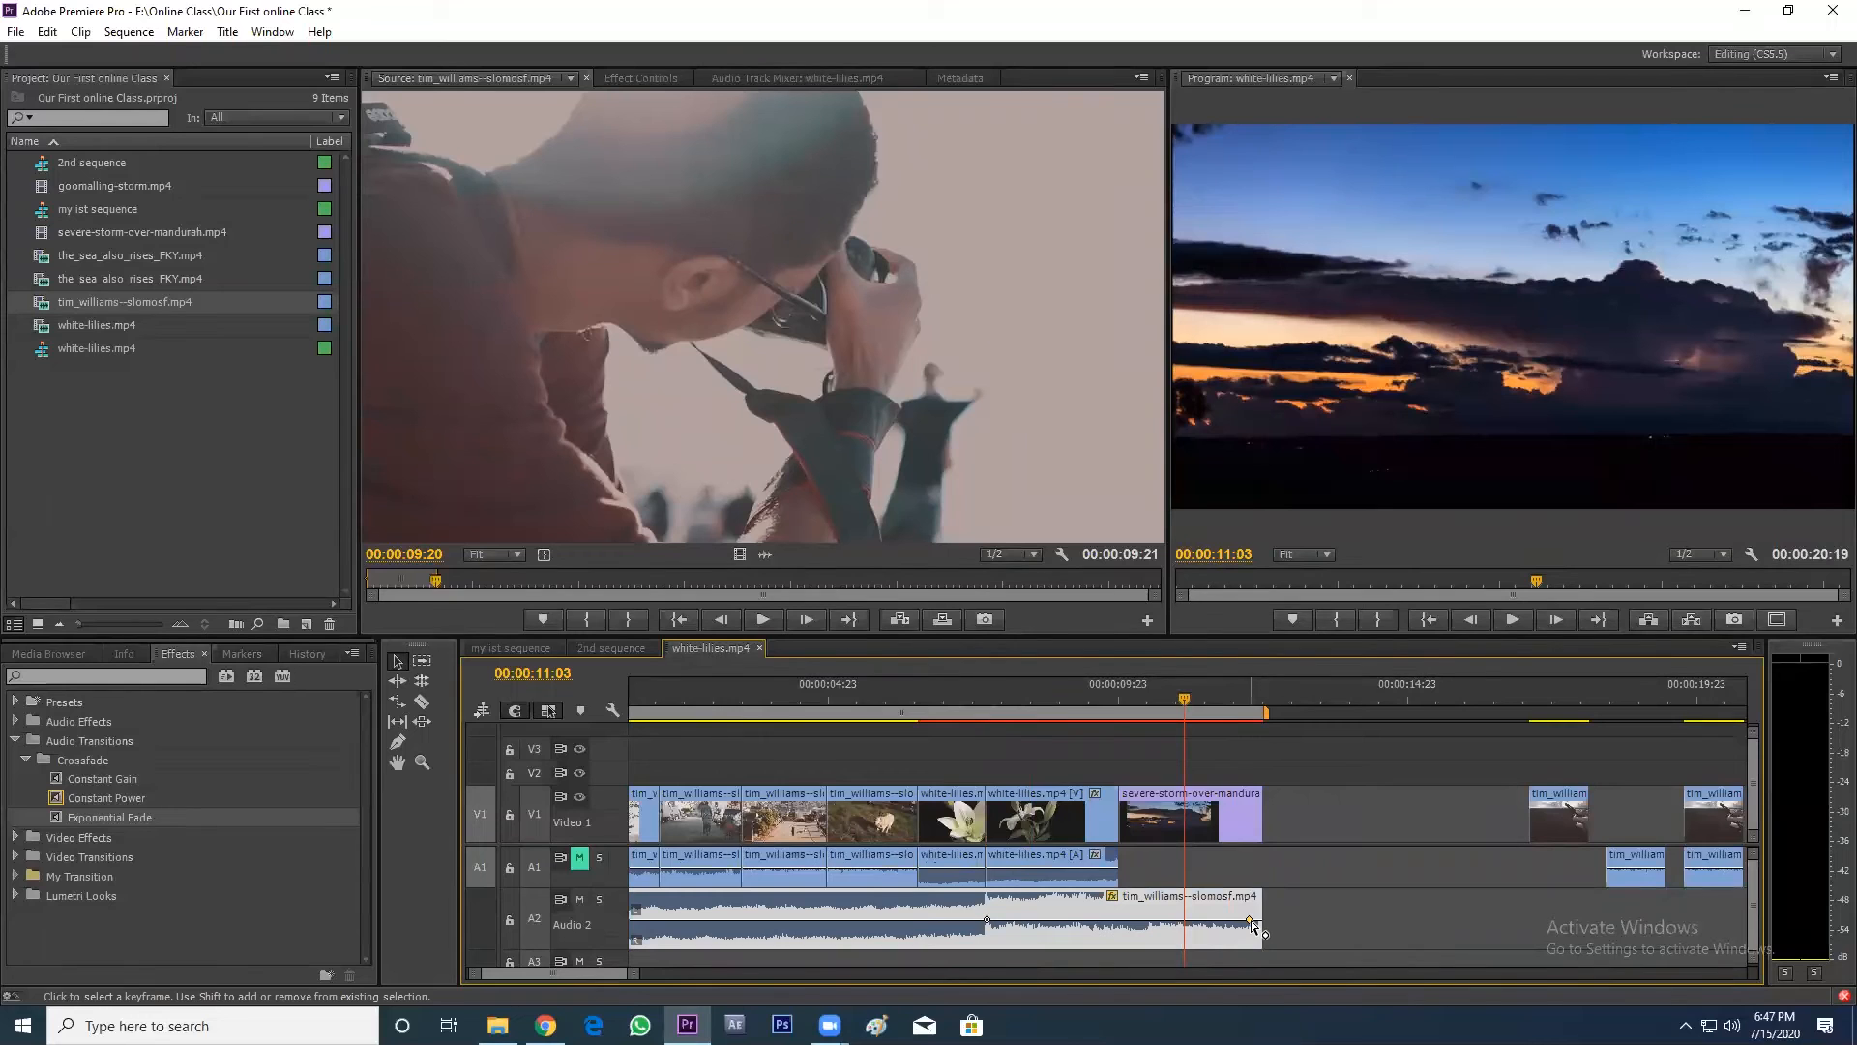
{"action": "left_click_drag", "start_coordinate": [1250, 920], "coordinate": [1250, 940]}
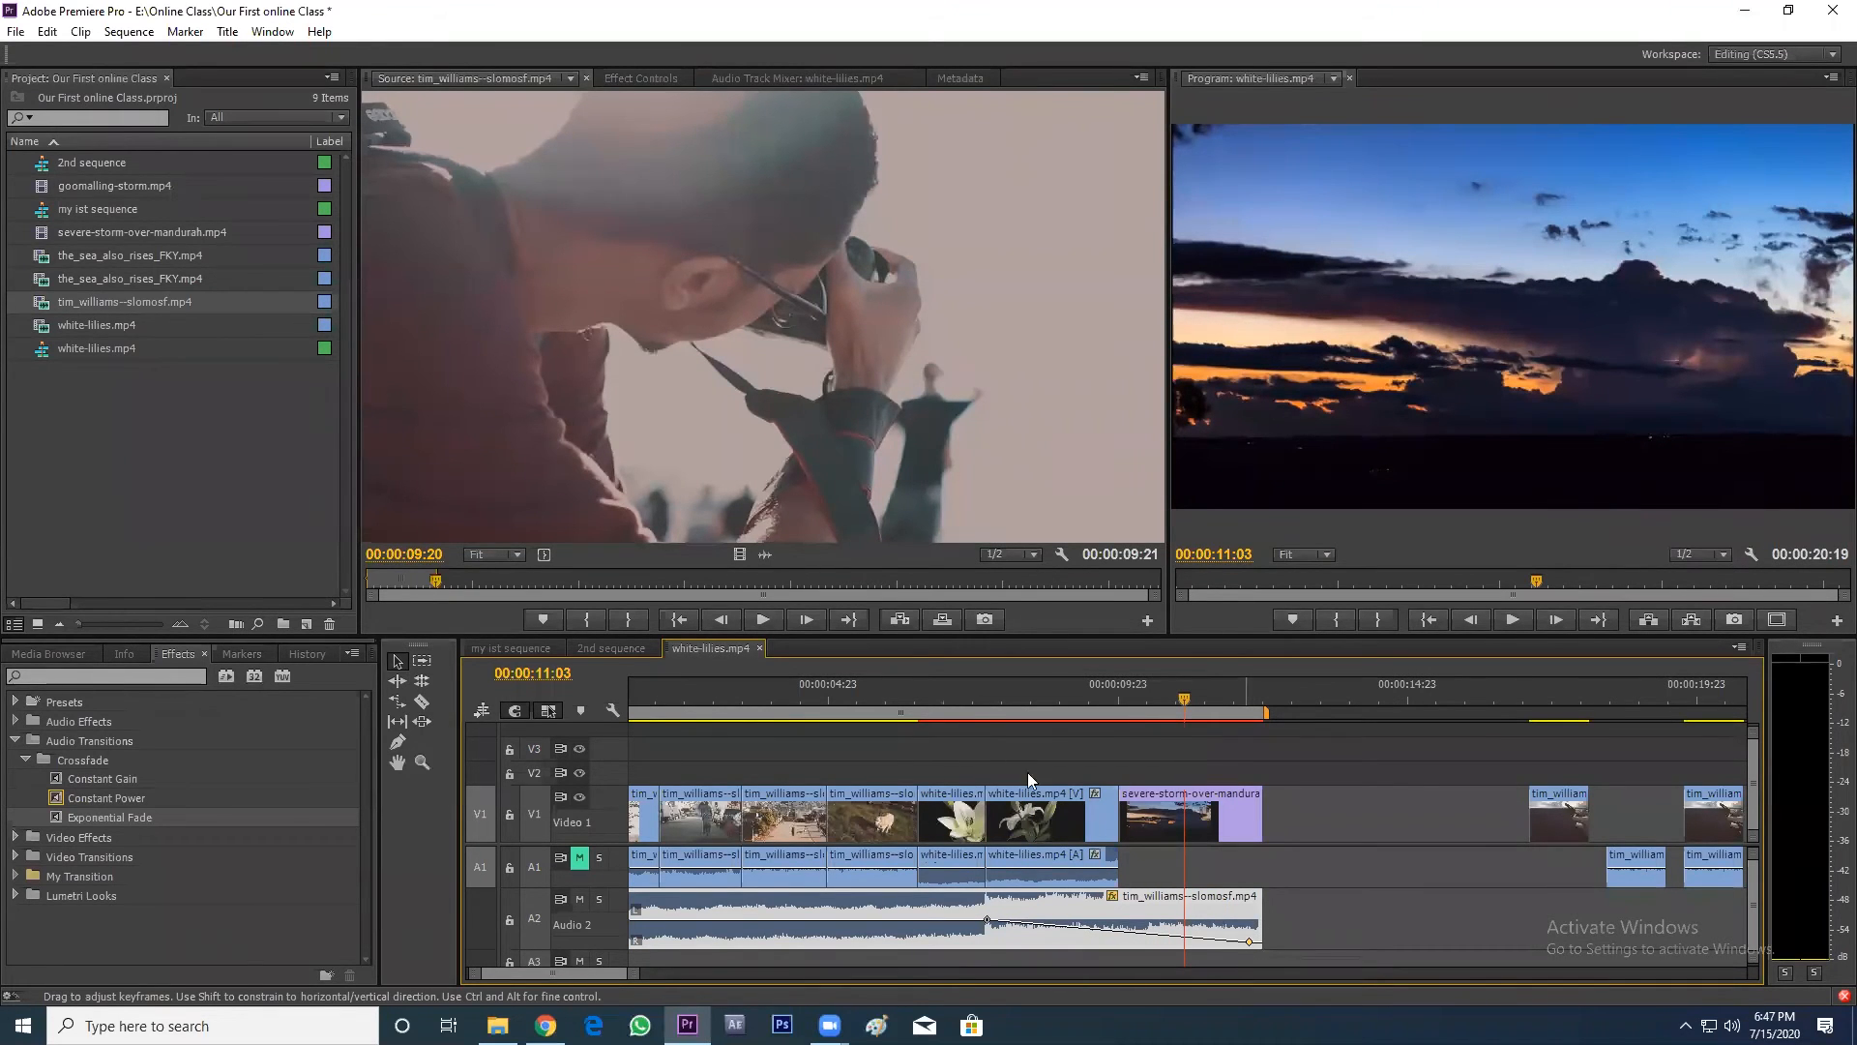
- Play the keyframed A2 fade-out from the start of the first lily clip into the storm clip
{"action": "left_click", "coordinate": [958, 710]}
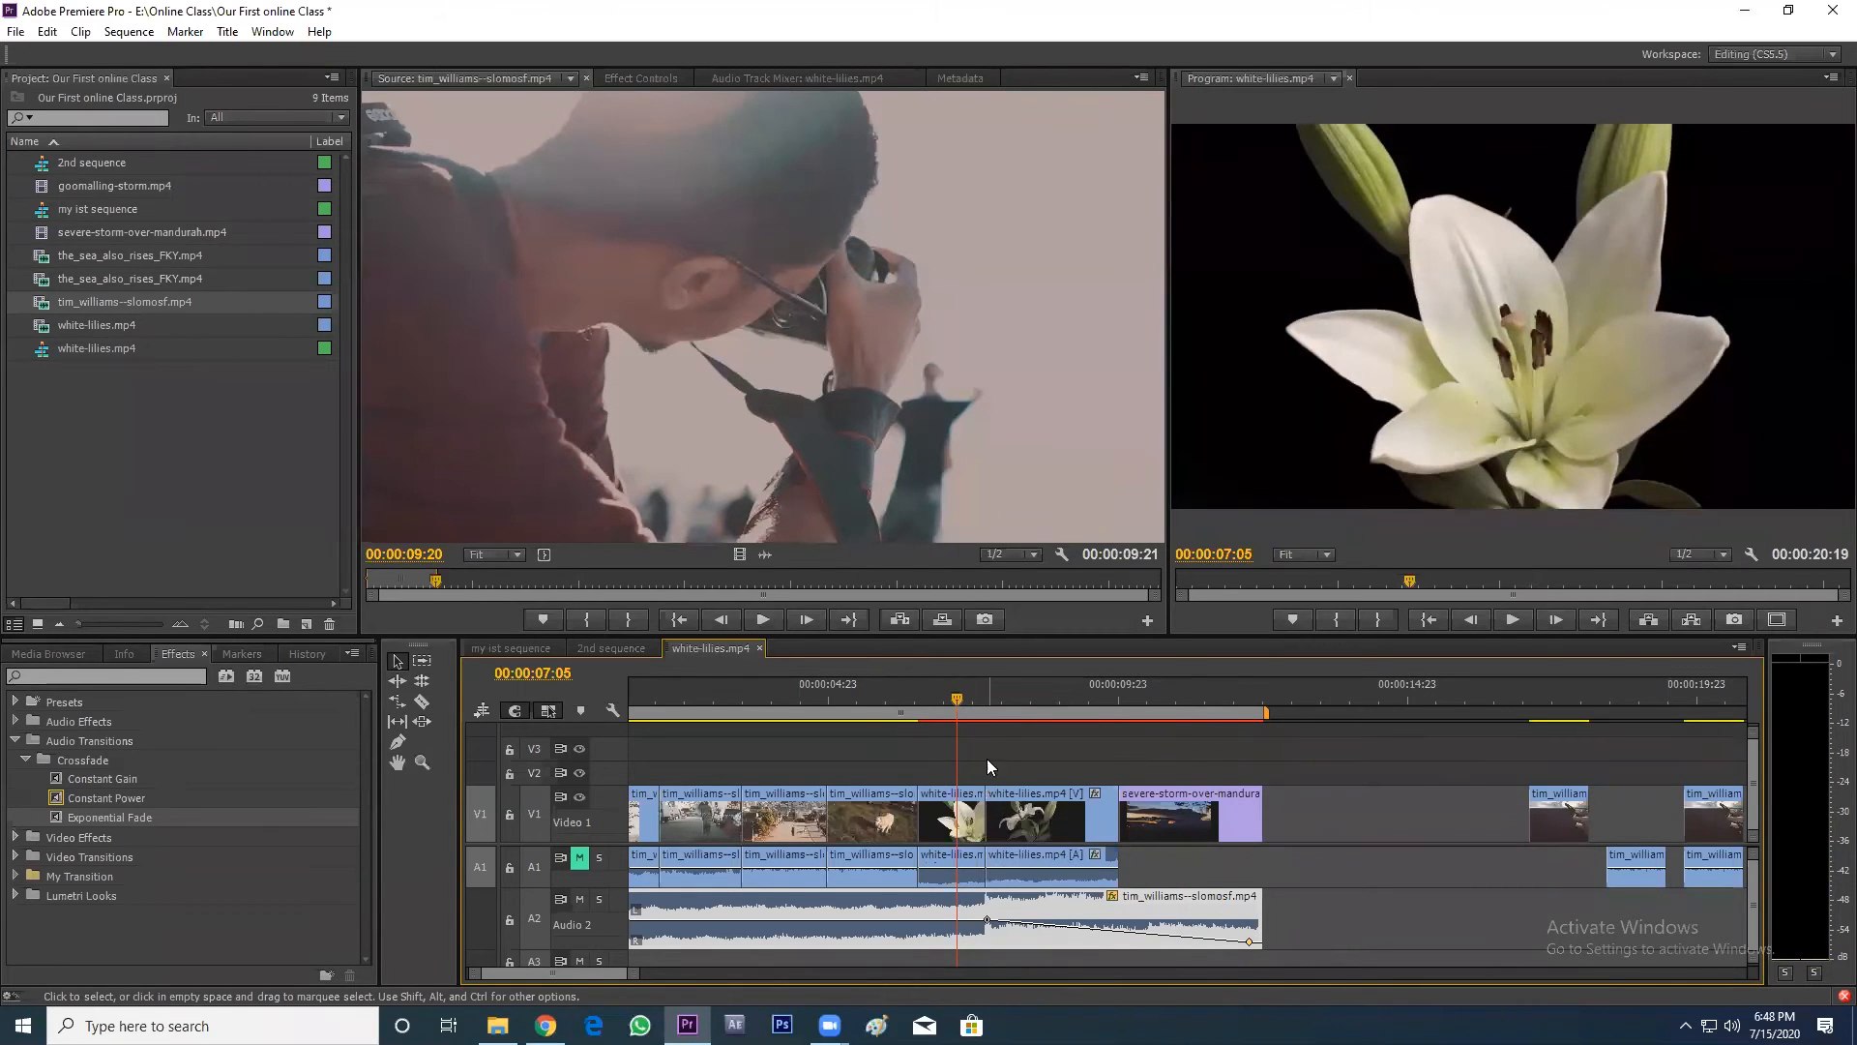
{"action": "left_click", "coordinate": [919, 706]}
{"action": "key", "text": "space"}
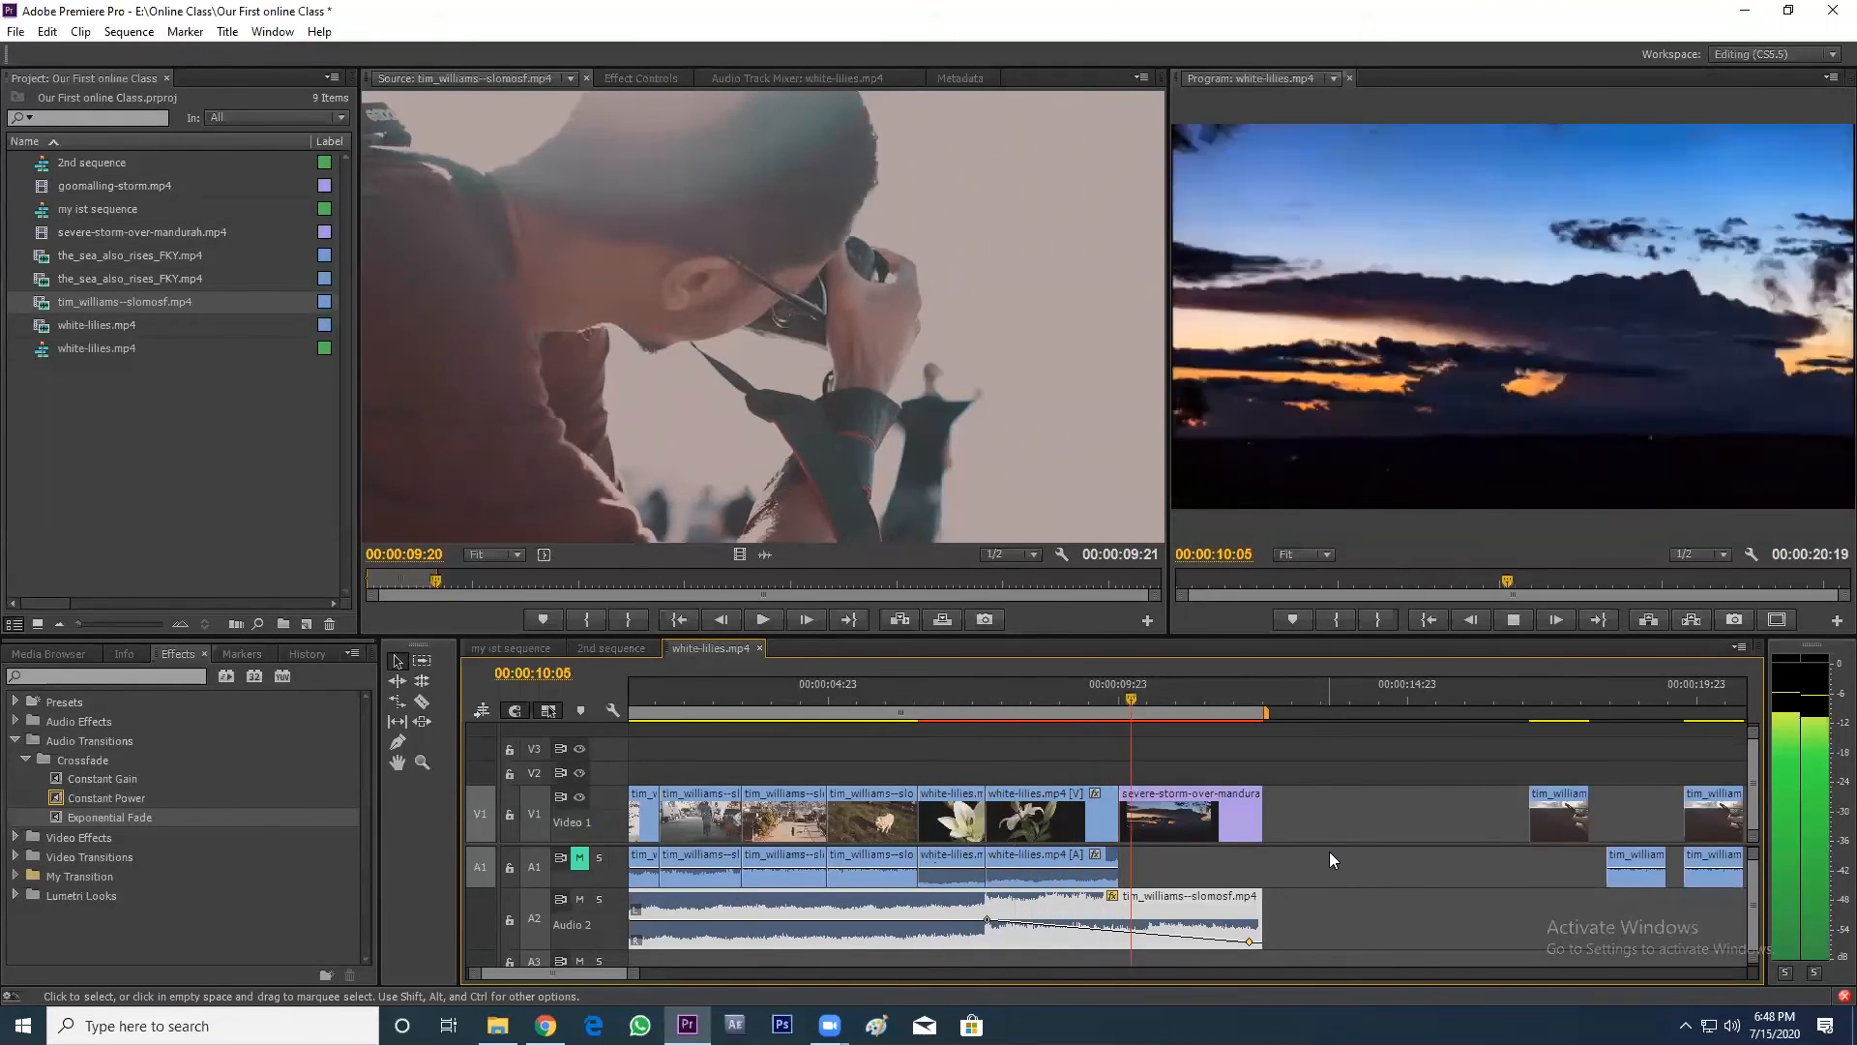
{"action": "key", "text": "space"}
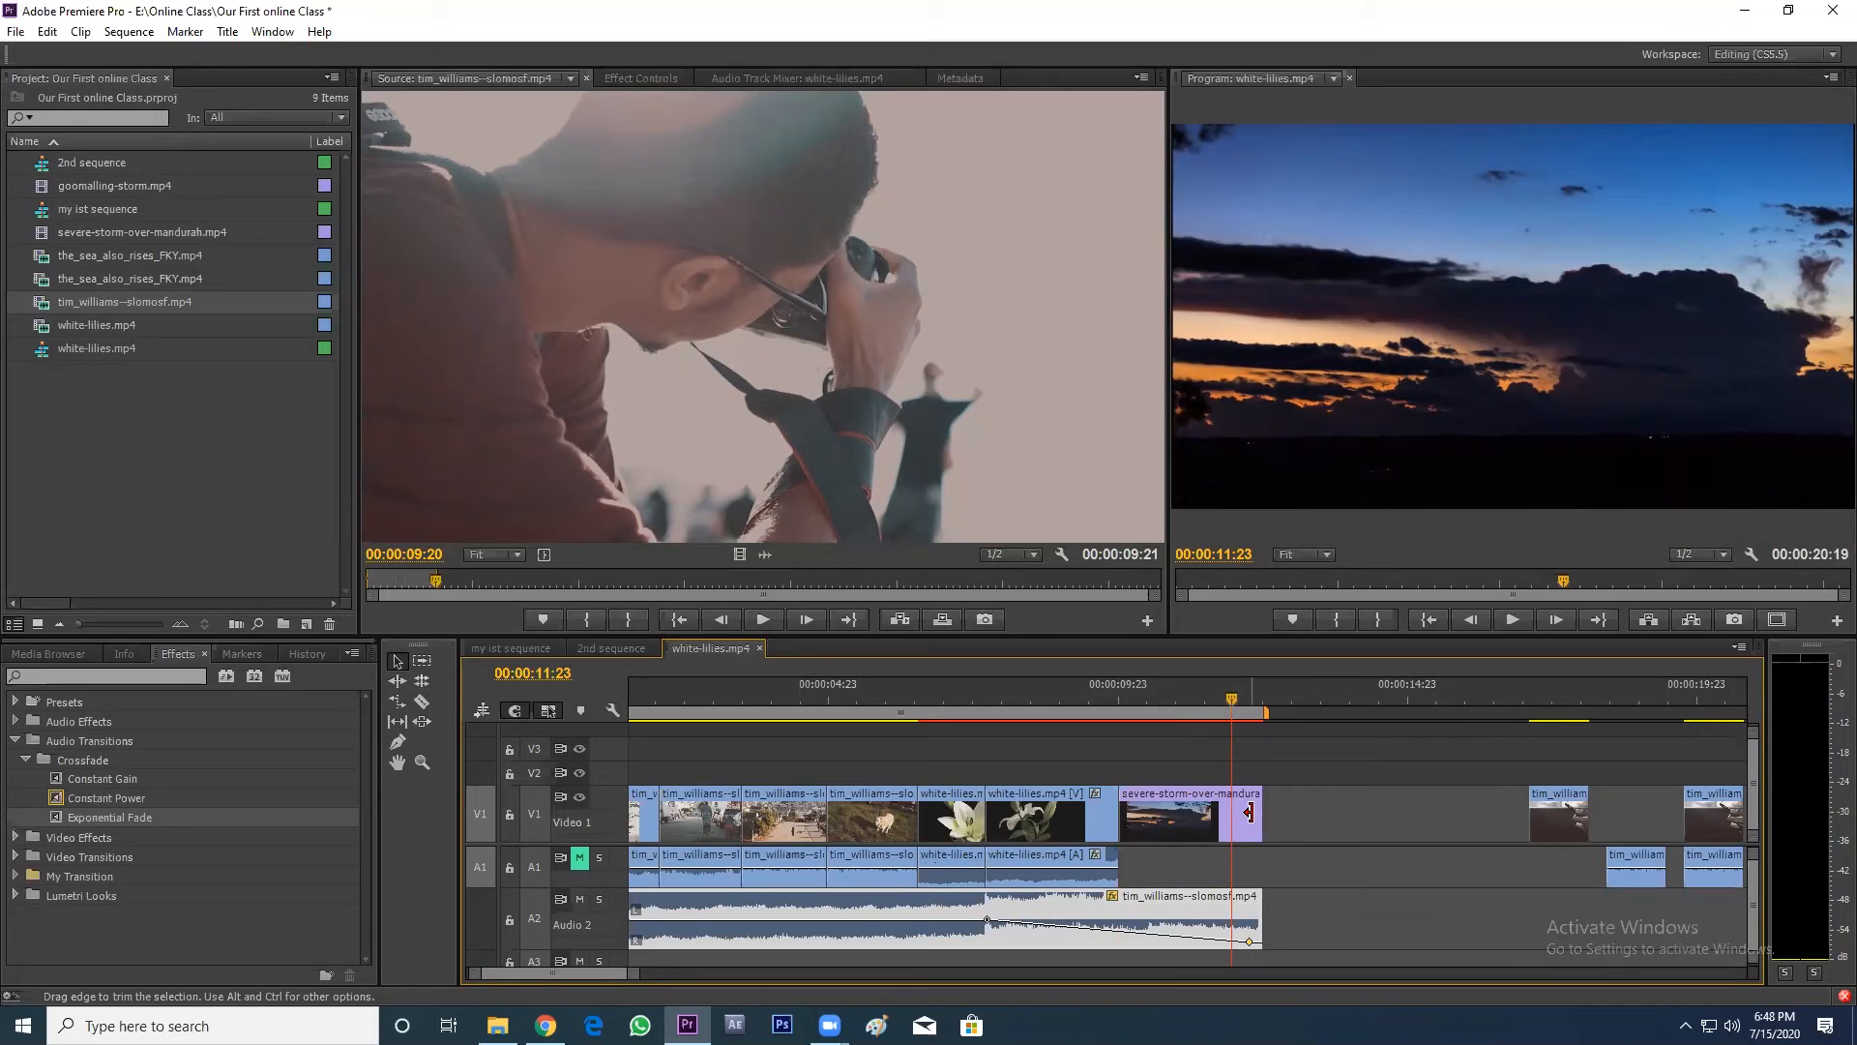
- Replay the A2 fade-out from the dog clip and stop over the storm clip at 00:00:10:12
{"action": "left_click", "coordinate": [885, 698]}
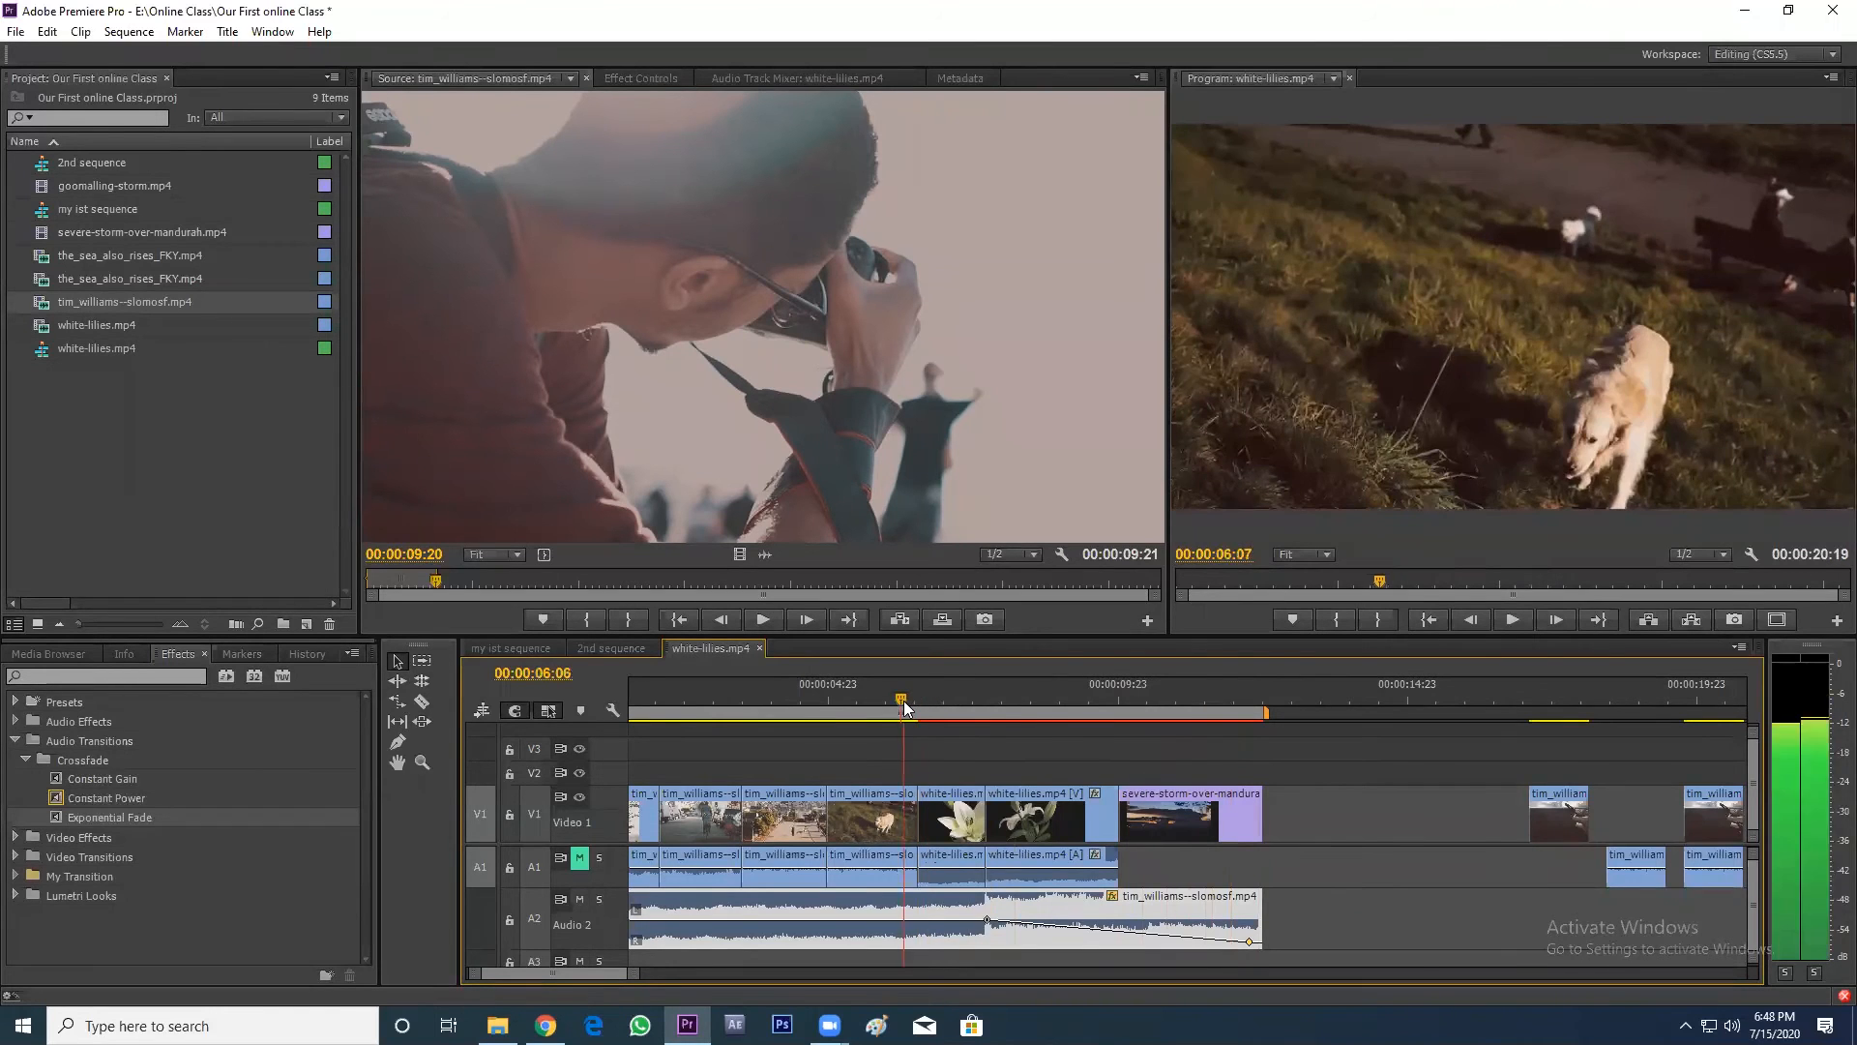
{"action": "key", "text": "minus"}
{"action": "key", "text": "equal"}
{"action": "left_click_drag", "start_coordinate": [989, 700], "coordinate": [955, 698]}
{"action": "key", "text": "space"}
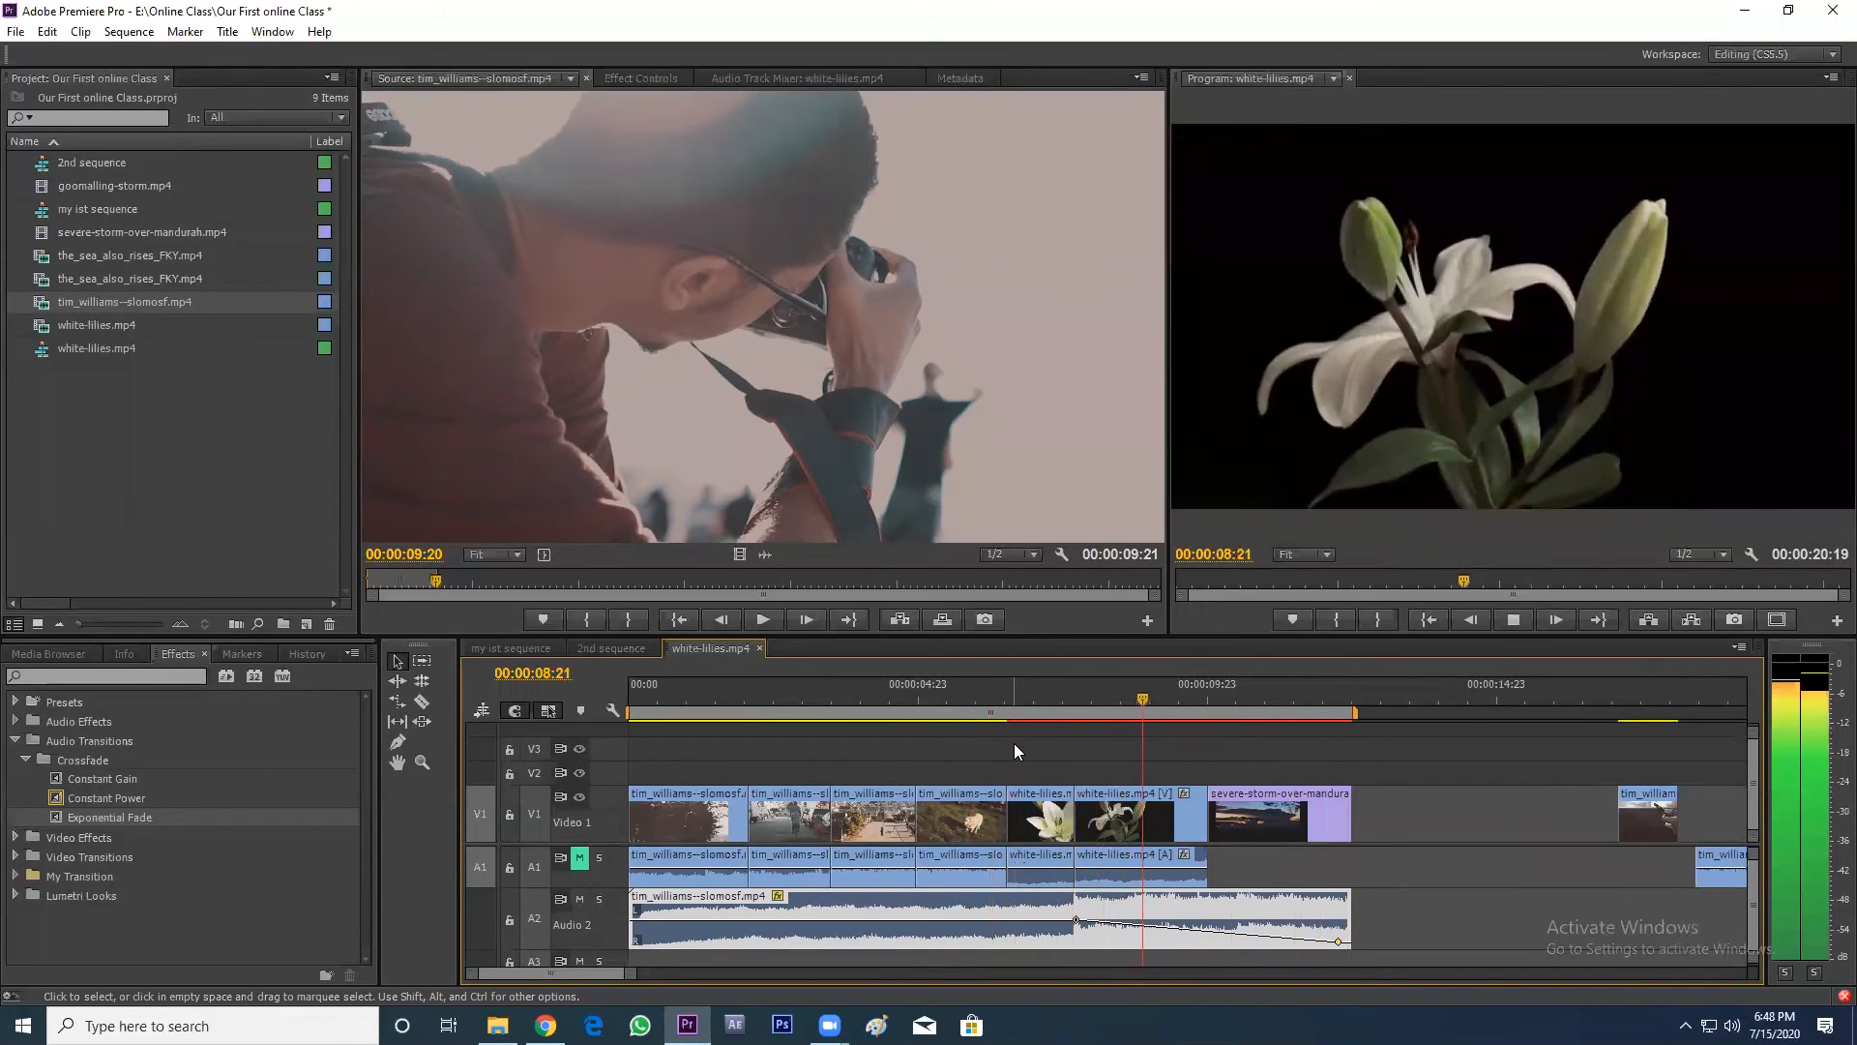
{"action": "key", "text": "space"}
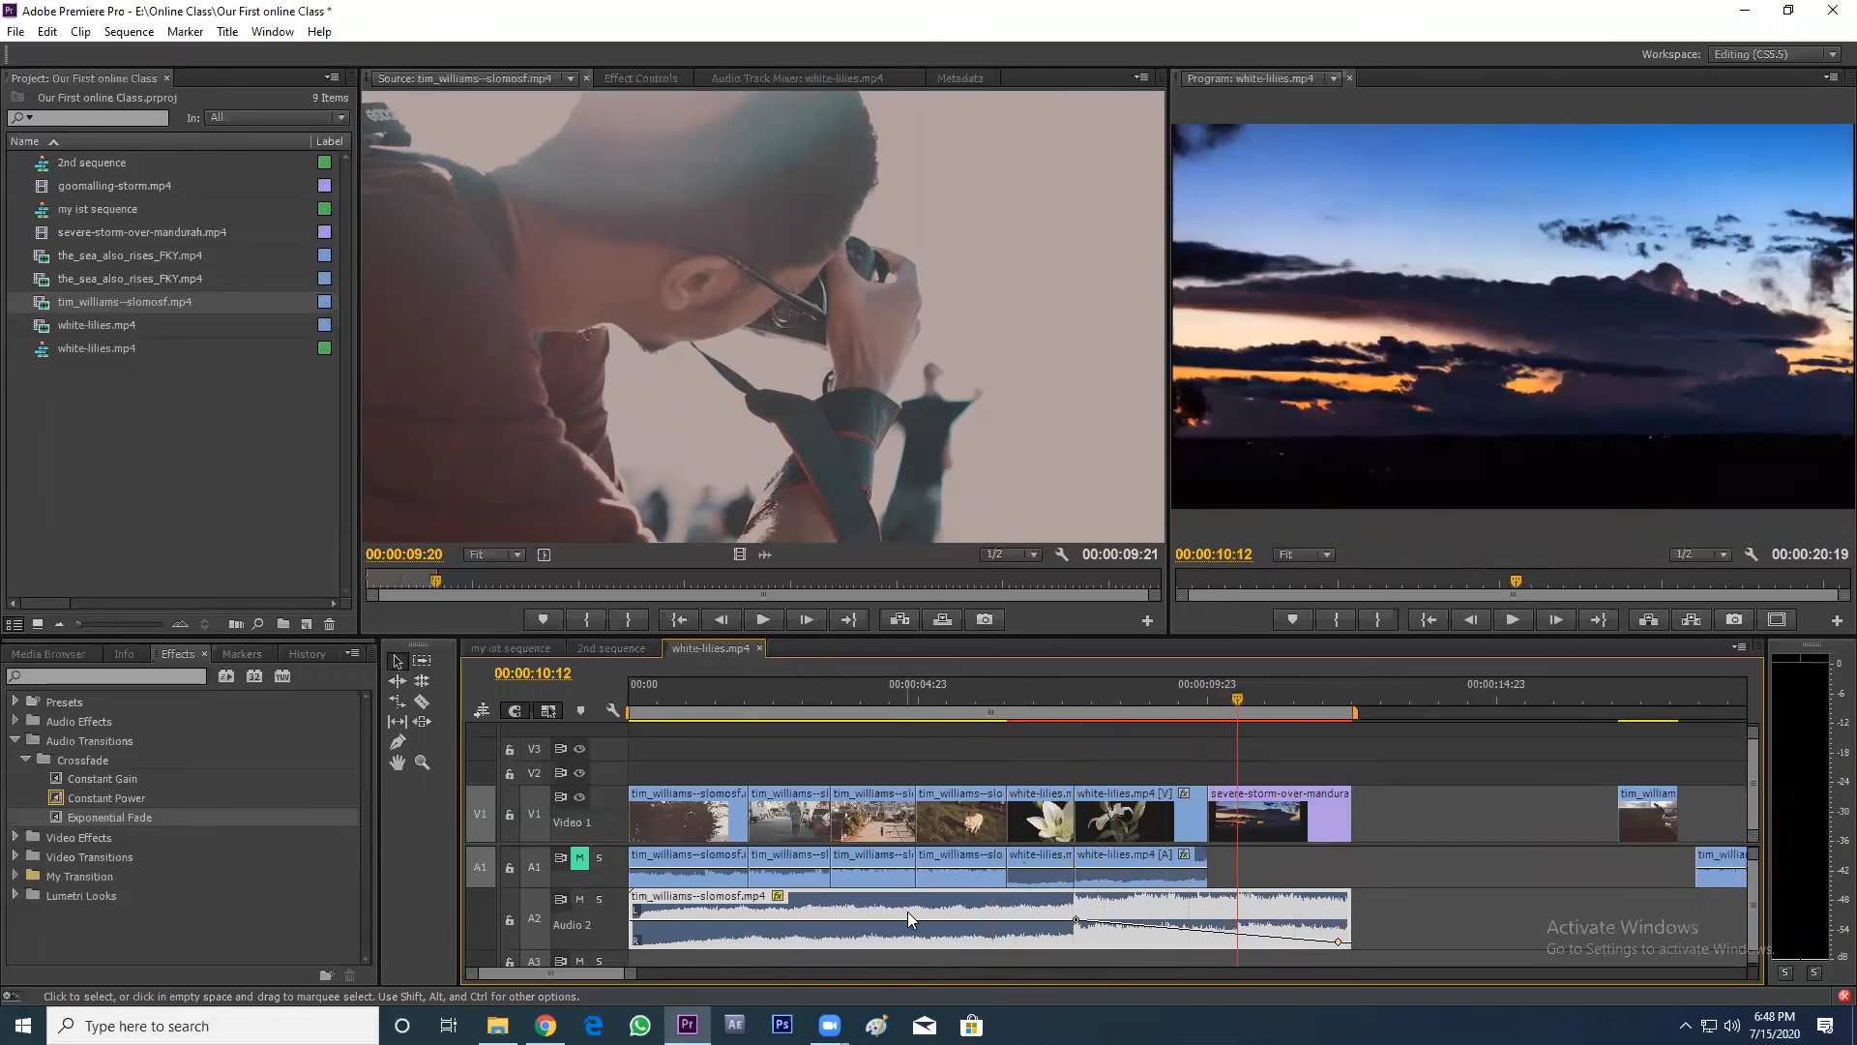
{"action": "key", "text": "Delete"}
{"action": "left_click", "coordinate": [452, 542]}
{"action": "left_click_drag", "start_coordinate": [435, 587], "coordinate": [404, 584]}
{"action": "key", "text": "space"}
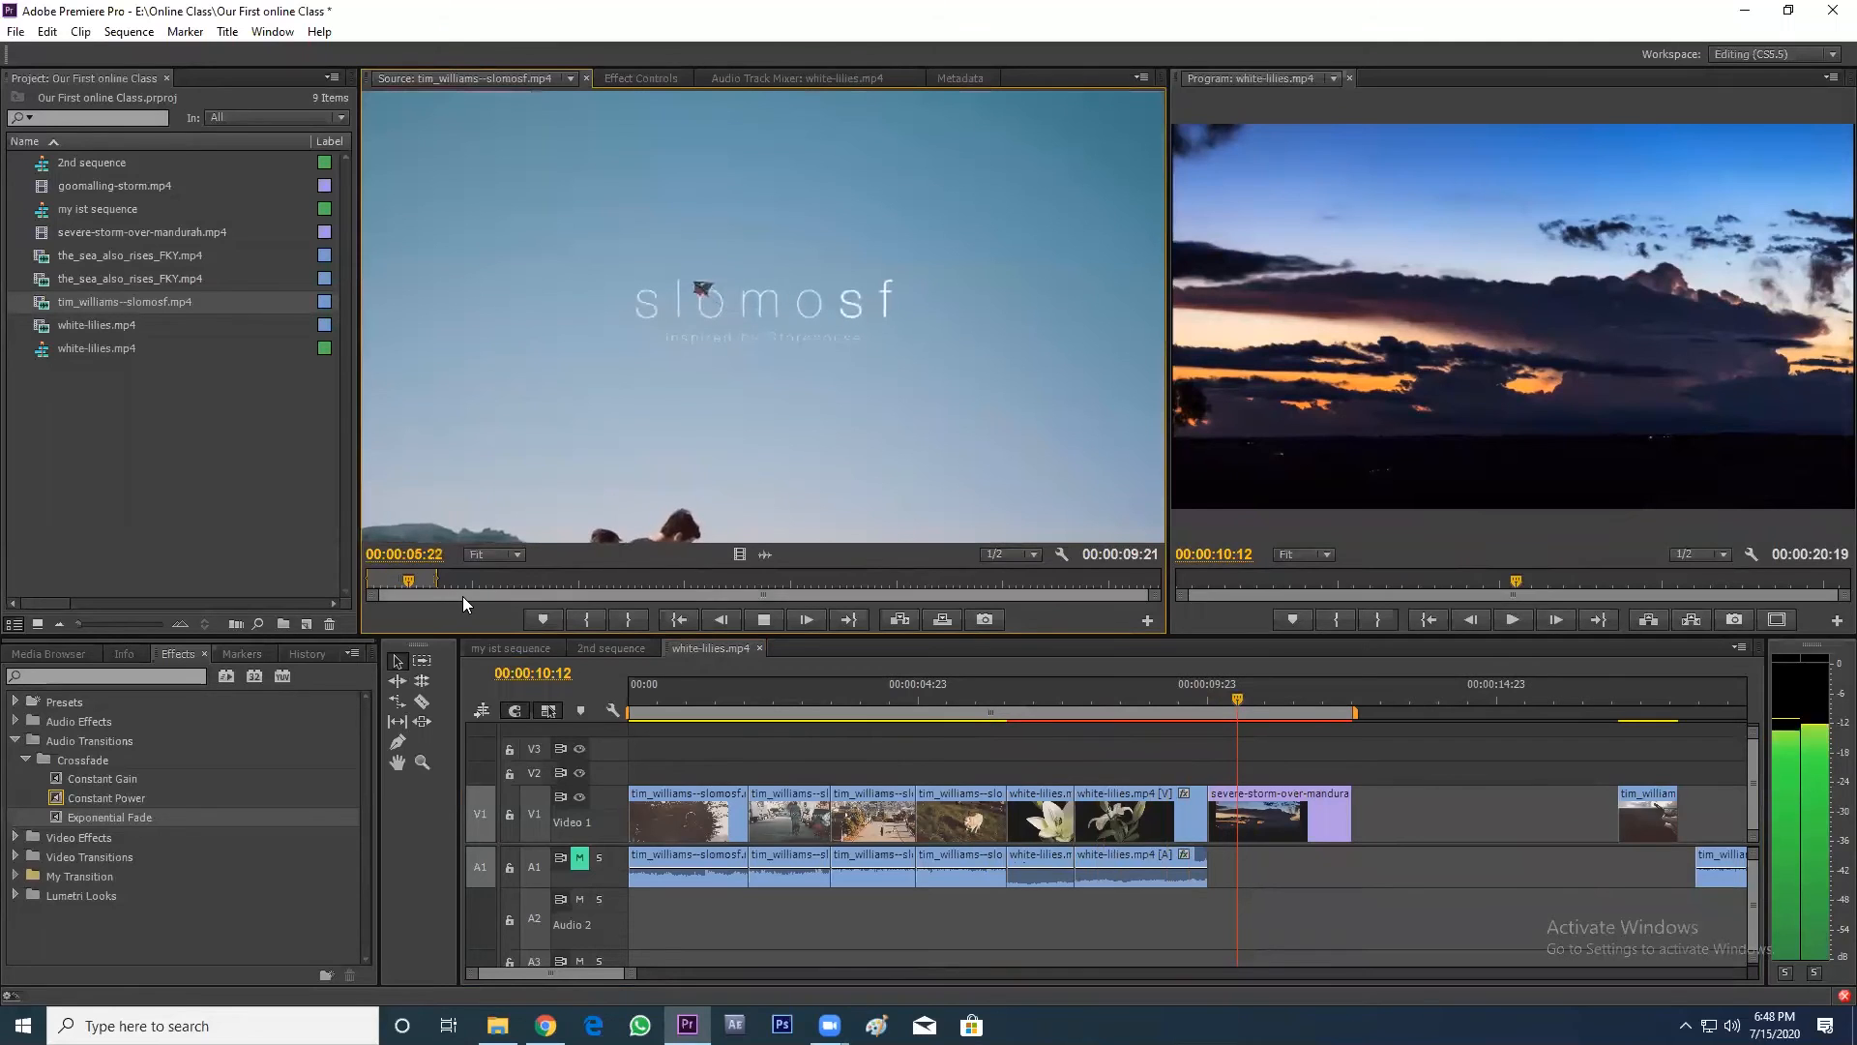
{"action": "key", "text": "space"}
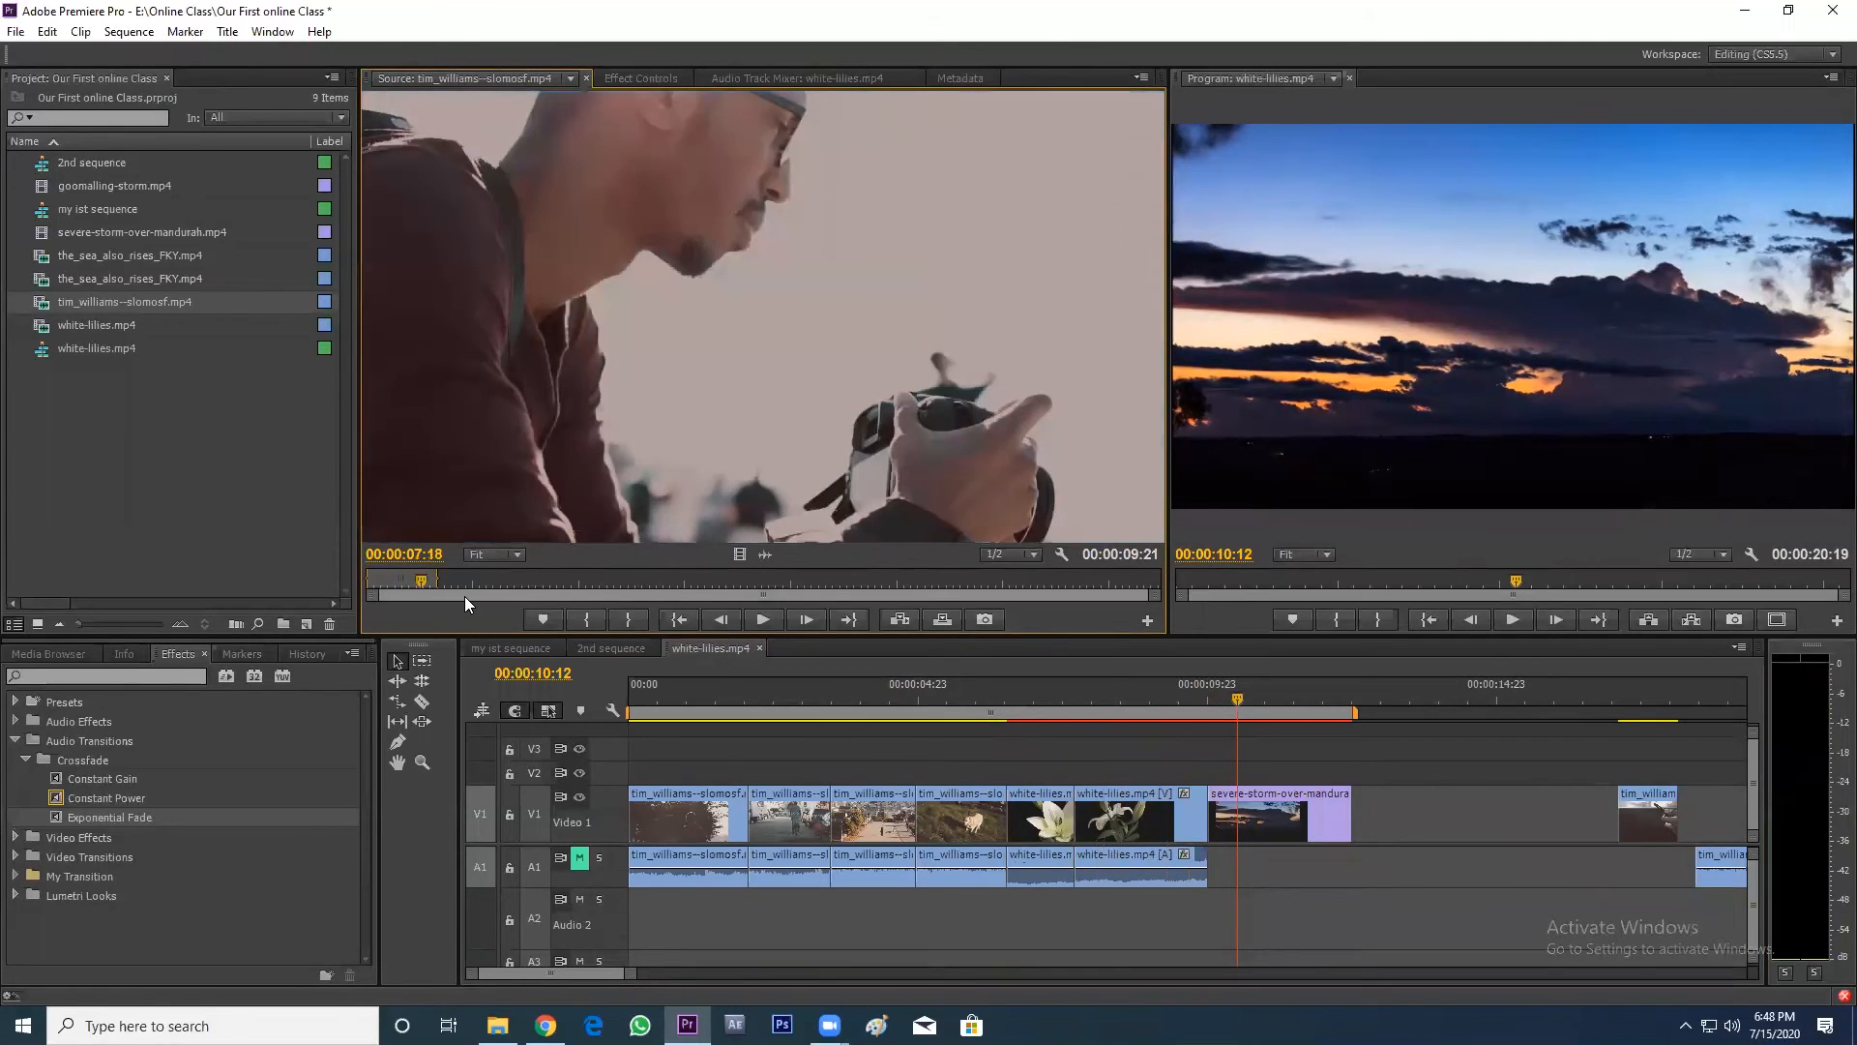
{"action": "key", "text": "Left"}
{"action": "key", "text": "Left"}
{"action": "key", "text": "Left"}
{"action": "key", "text": "Left"}
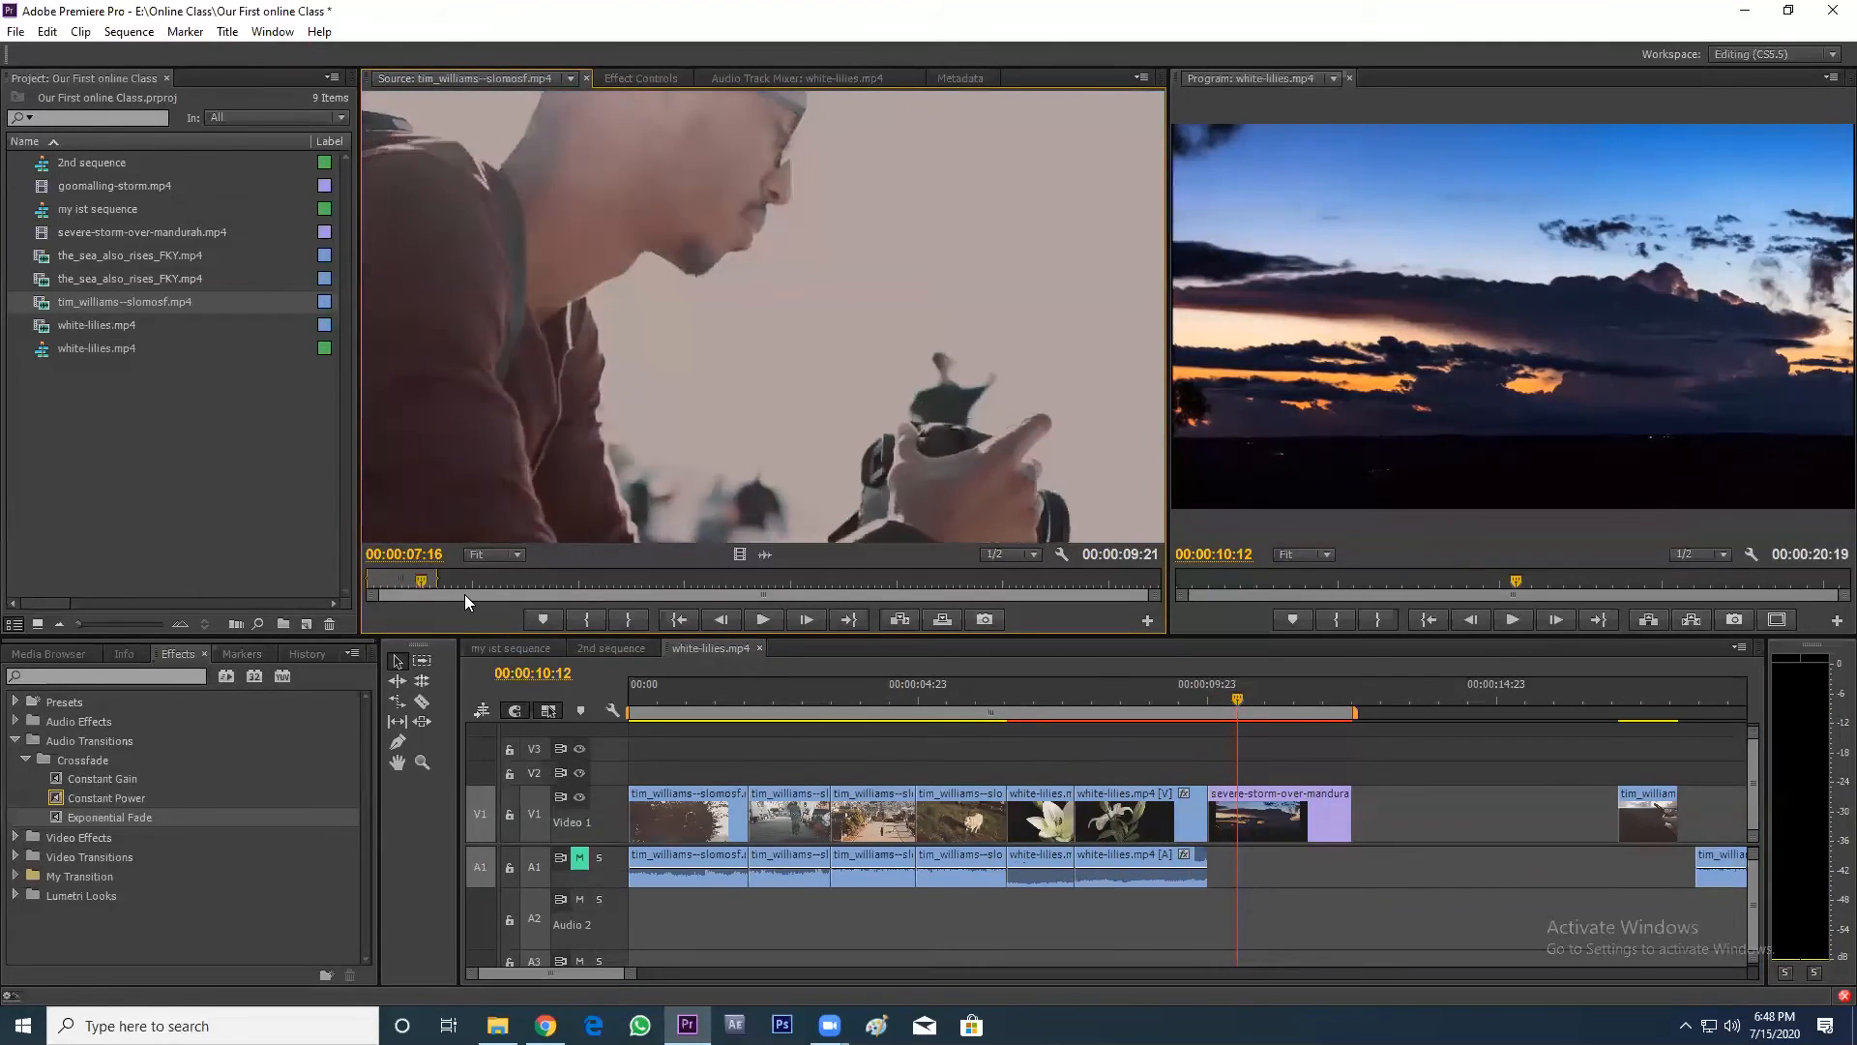
- Mark the source Out point at 00:00:13:17 and place only the audio of the marked range on A2
{"action": "key", "text": "space"}
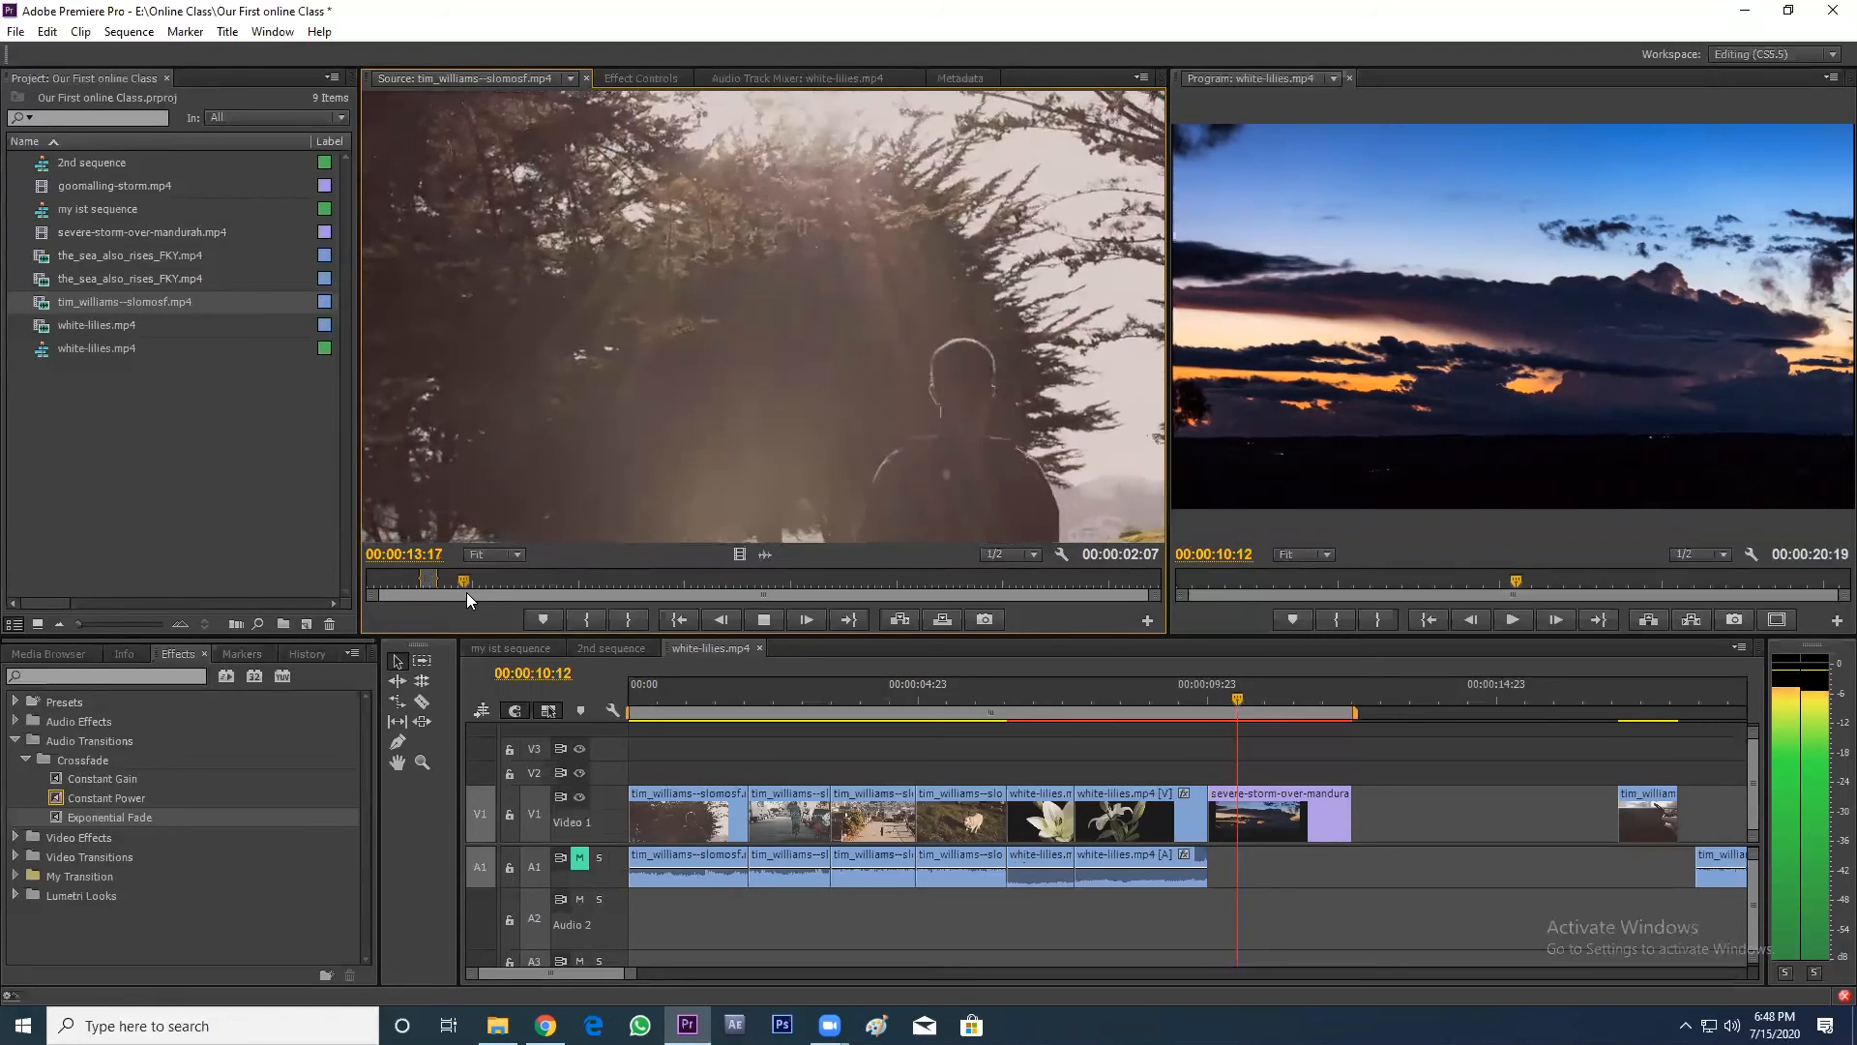
{"action": "key", "text": "space"}
{"action": "left_click", "coordinate": [628, 619]}
{"action": "left_click_drag", "start_coordinate": [765, 554], "coordinate": [851, 899]}
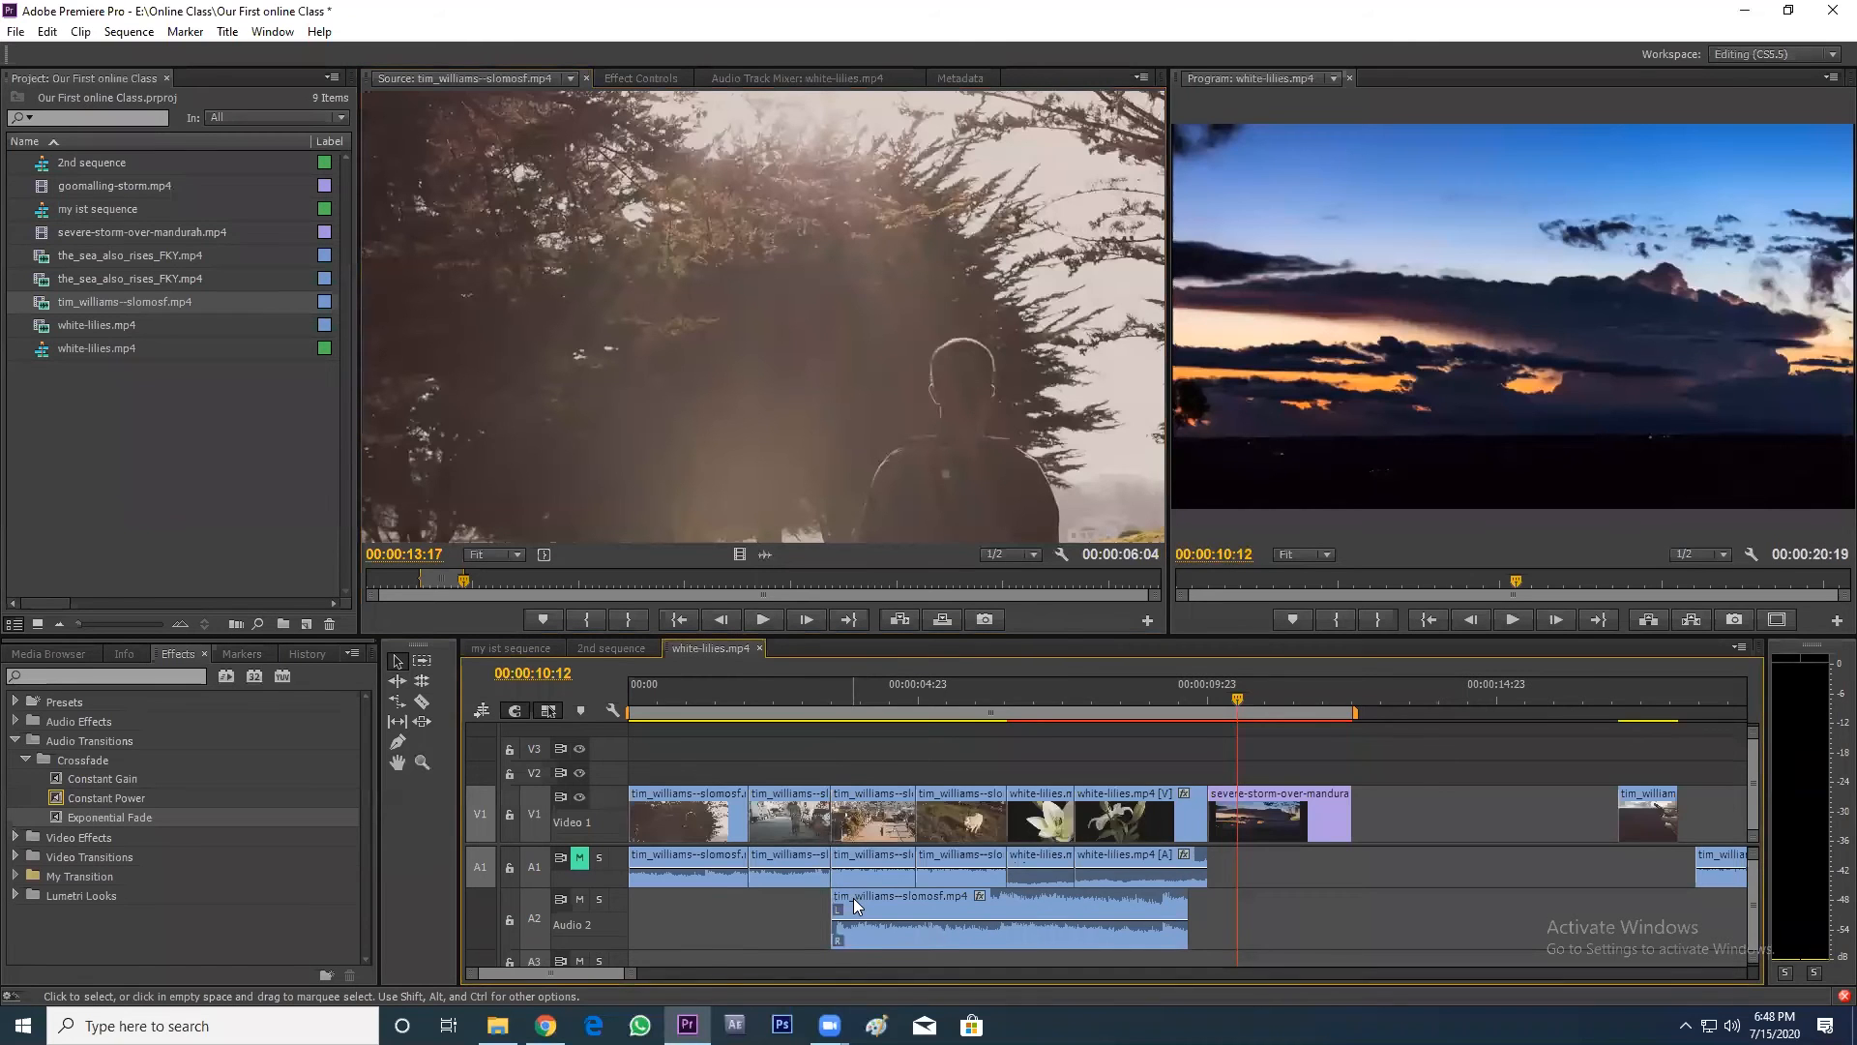
- Move the A2 audio to the sequence start and extend its end to match the end of the storm clip
{"action": "key", "text": "minus"}
{"action": "key", "text": "minus"}
{"action": "left_click_drag", "start_coordinate": [720, 902], "coordinate": [637, 906]}
{"action": "left_click", "coordinate": [654, 682]}
{"action": "key", "text": "equal"}
{"action": "key", "text": "equal"}
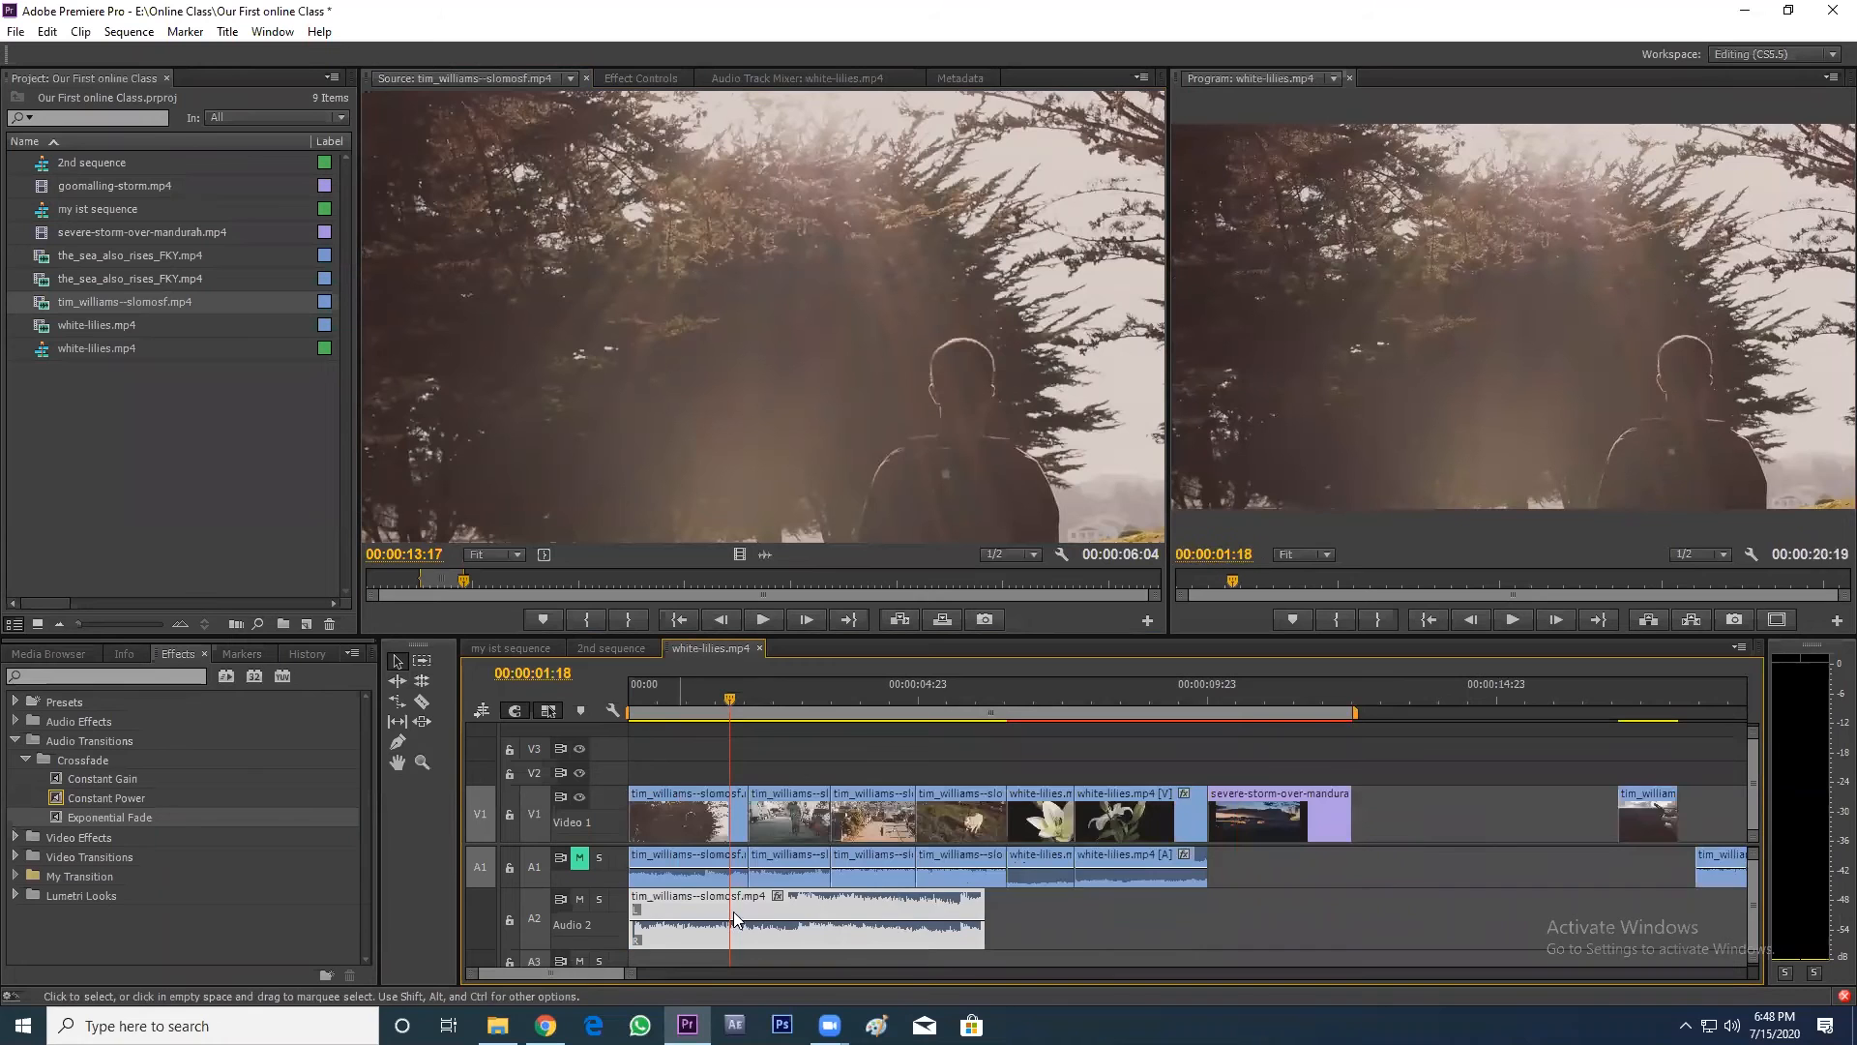
{"action": "key", "text": "minus"}
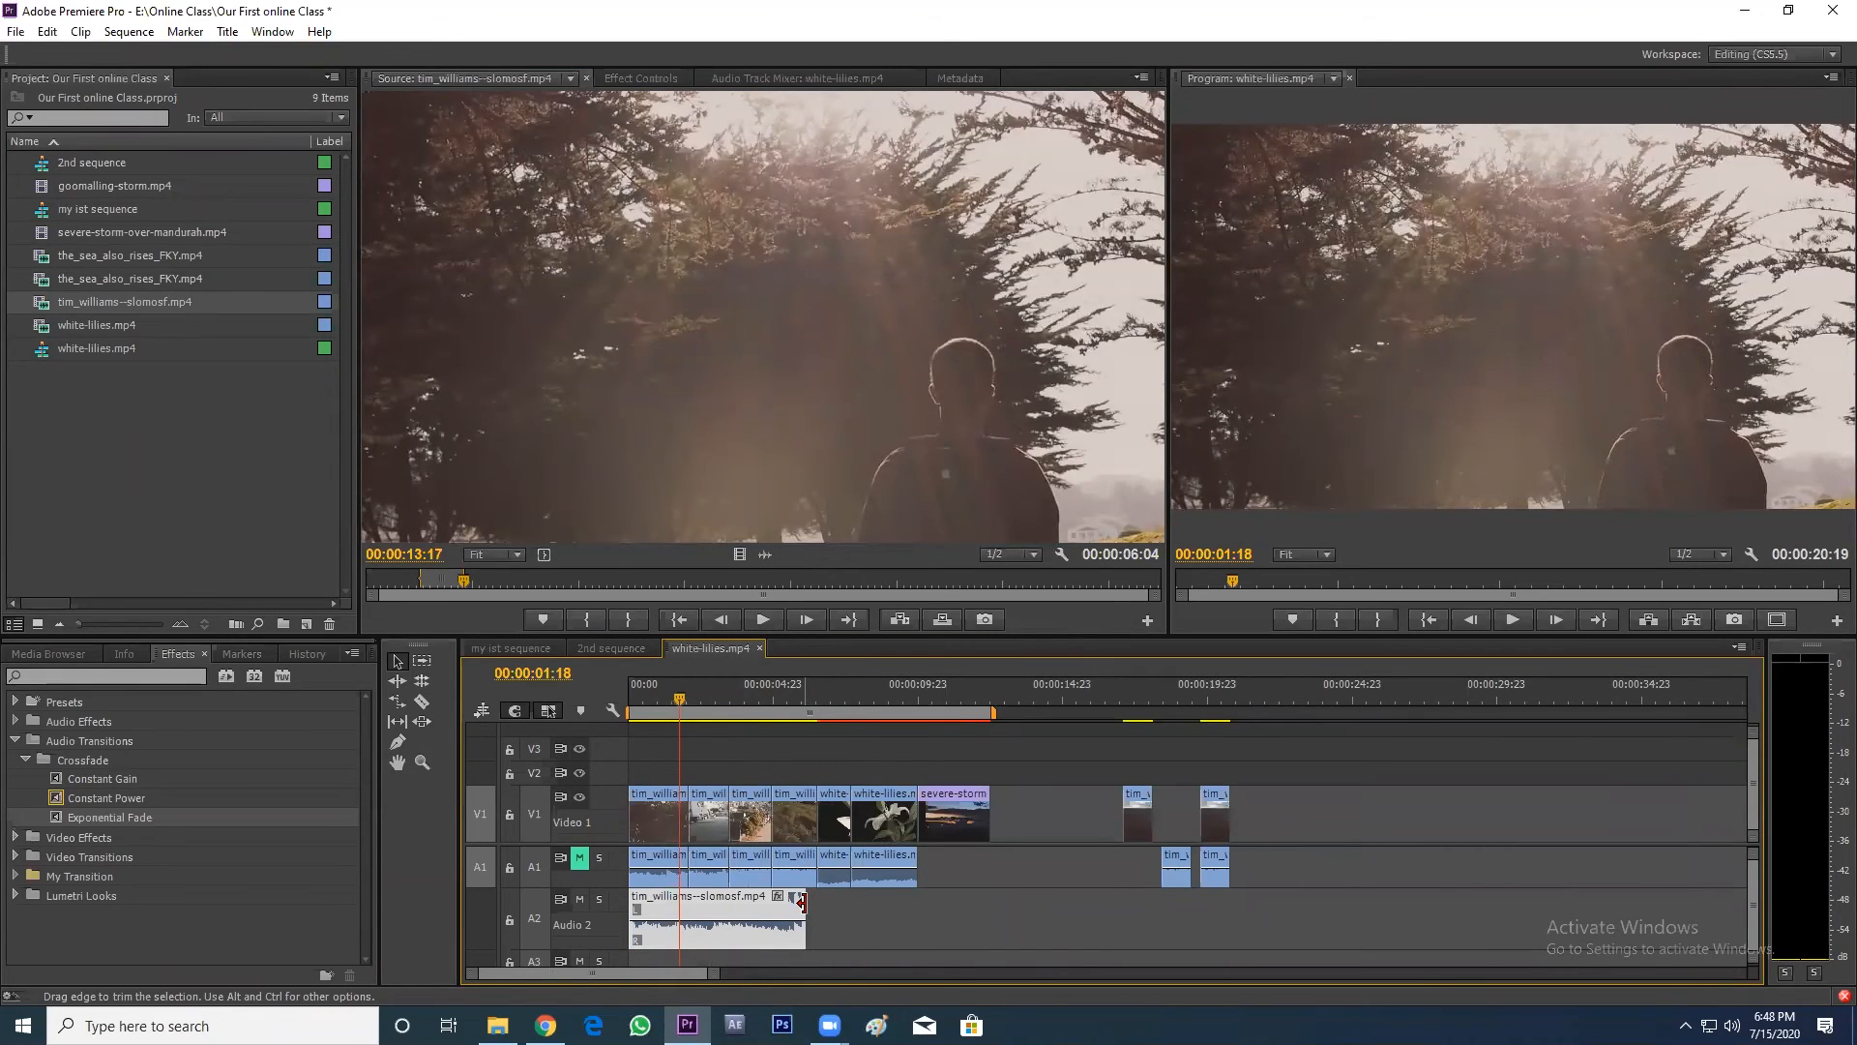
{"action": "left_click_drag", "start_coordinate": [802, 902], "coordinate": [988, 904]}
- Play the new A2 audio from the beginning of the sequence
{"action": "left_click_drag", "start_coordinate": [614, 708], "coordinate": [586, 710]}
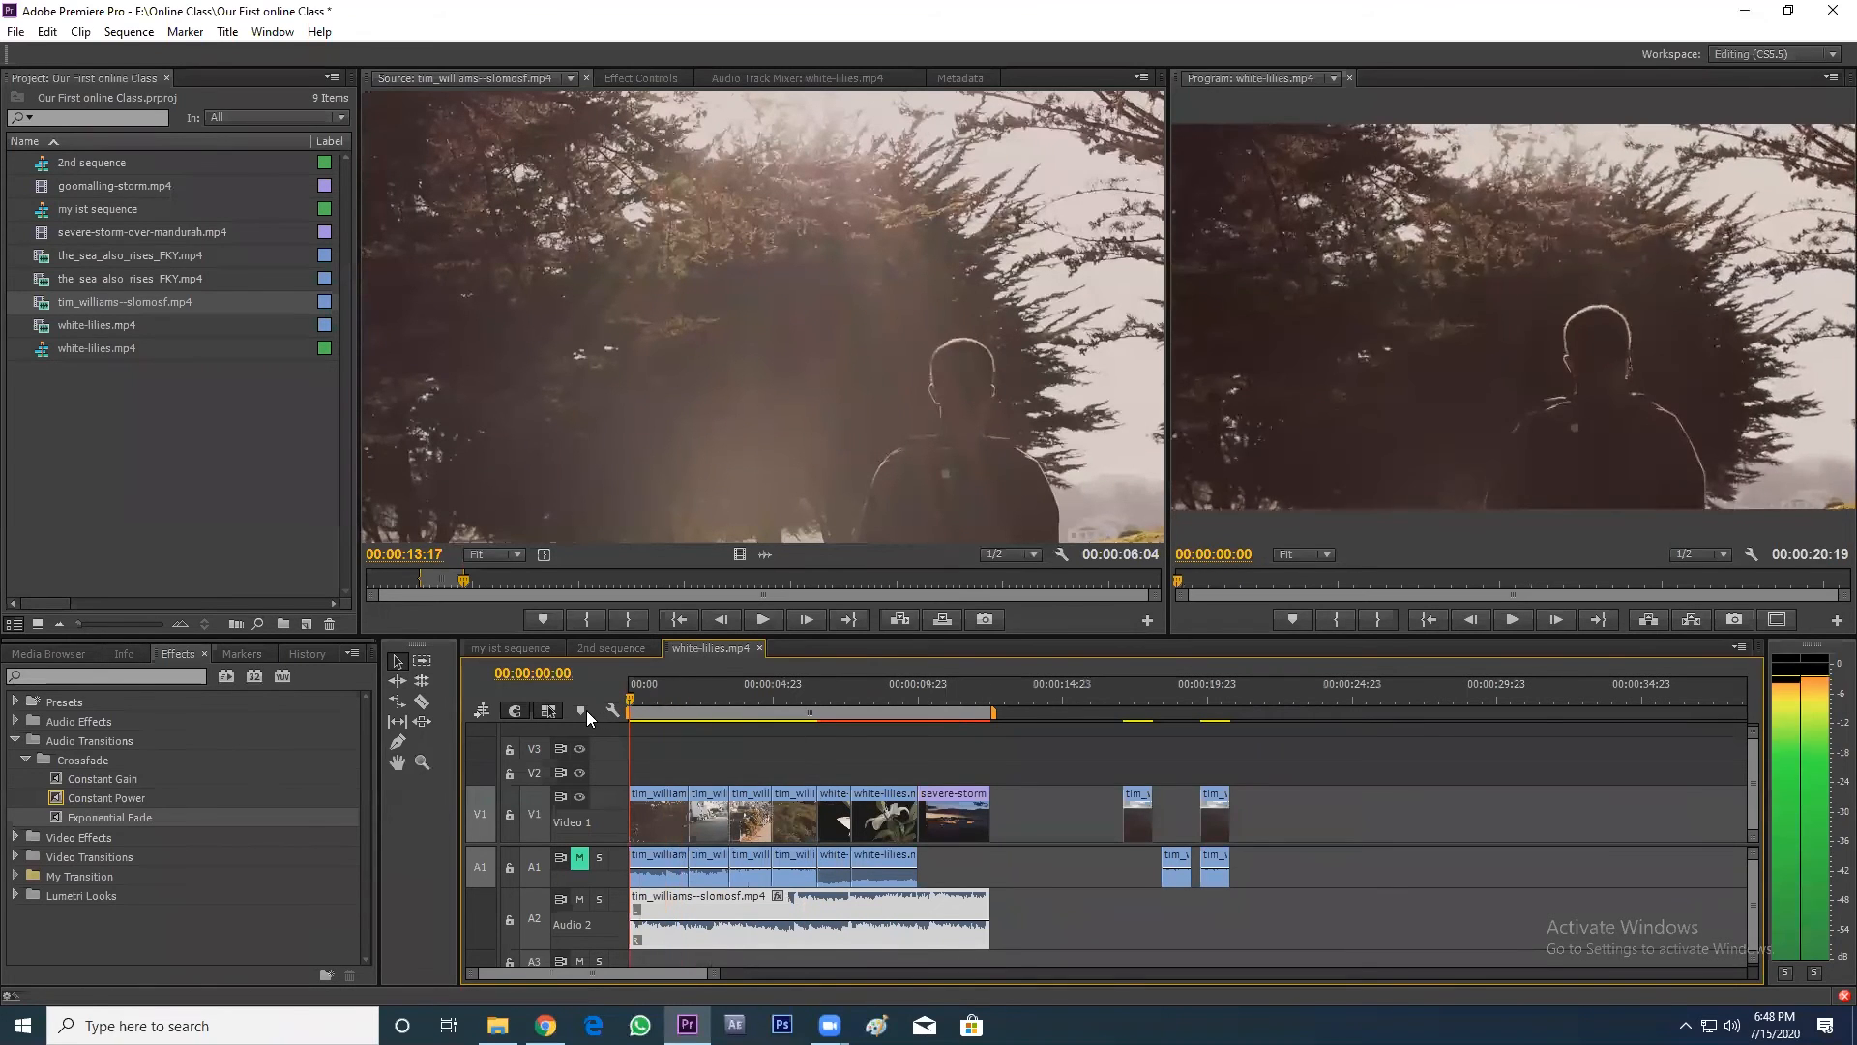
{"action": "key", "text": "space"}
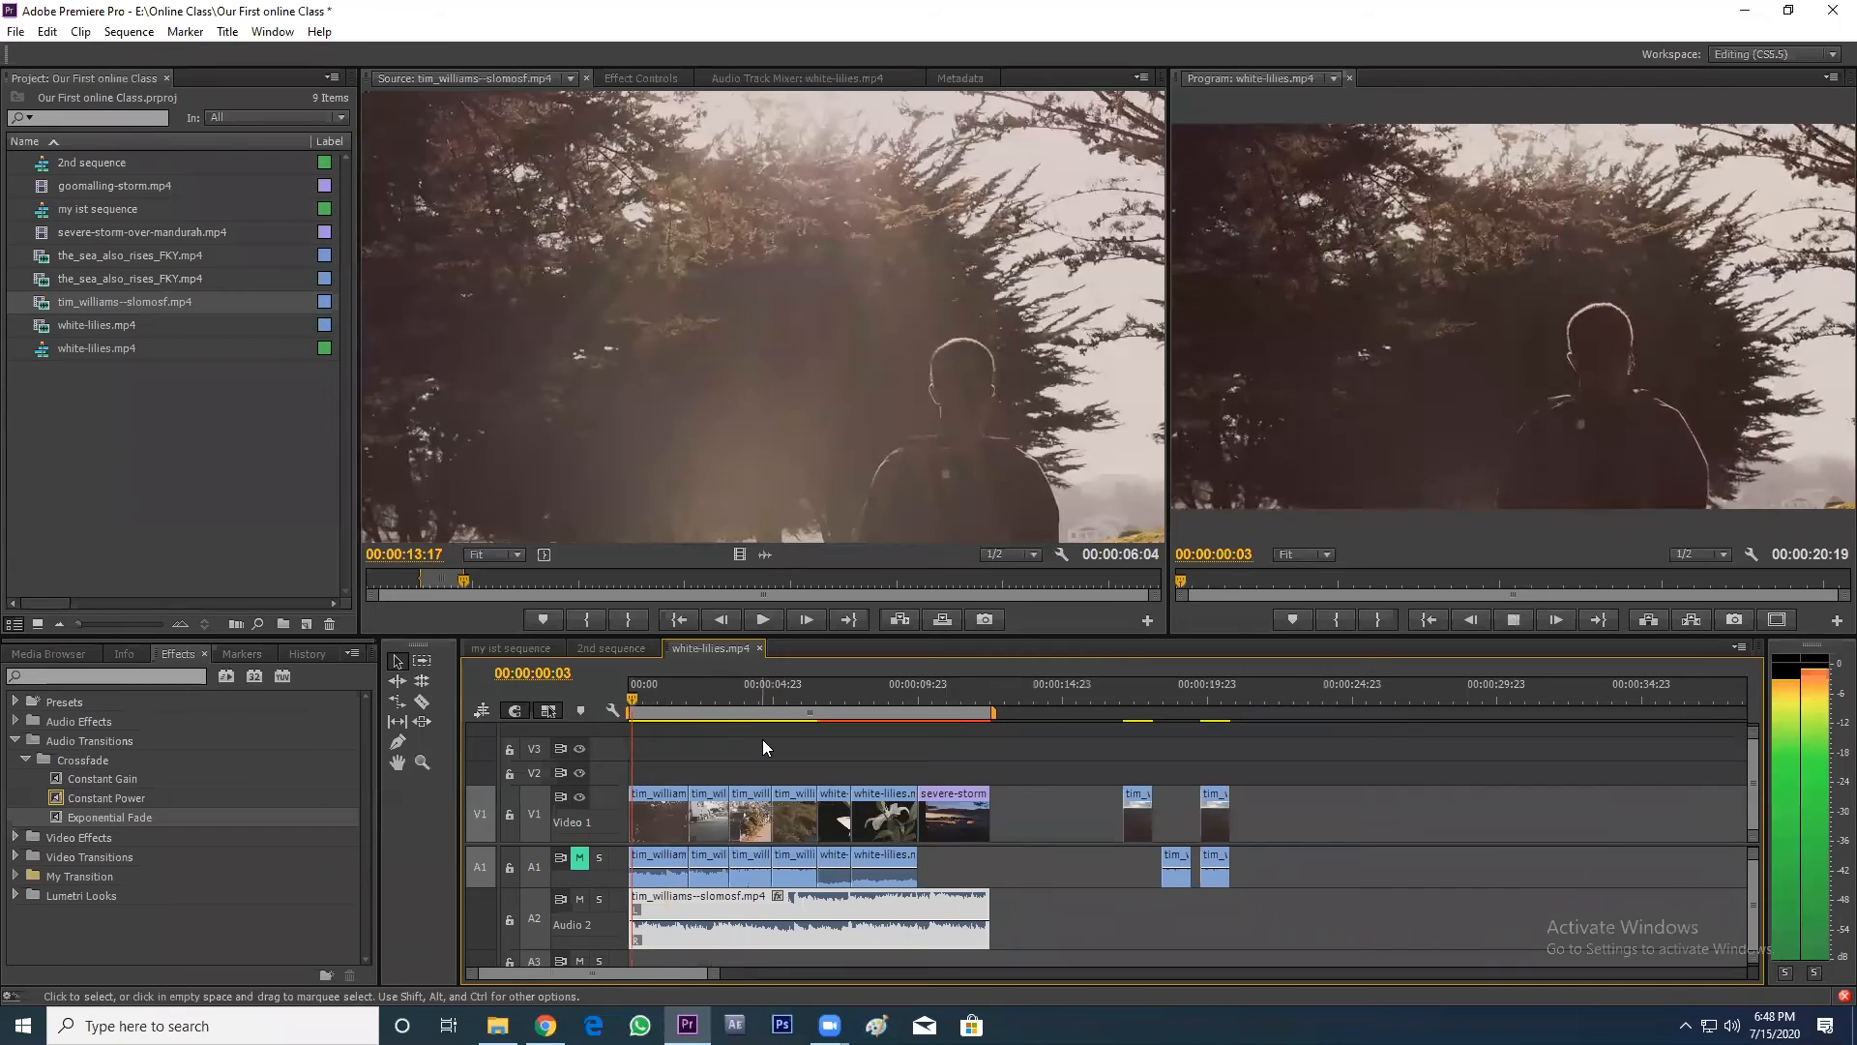
{"action": "key", "text": "space"}
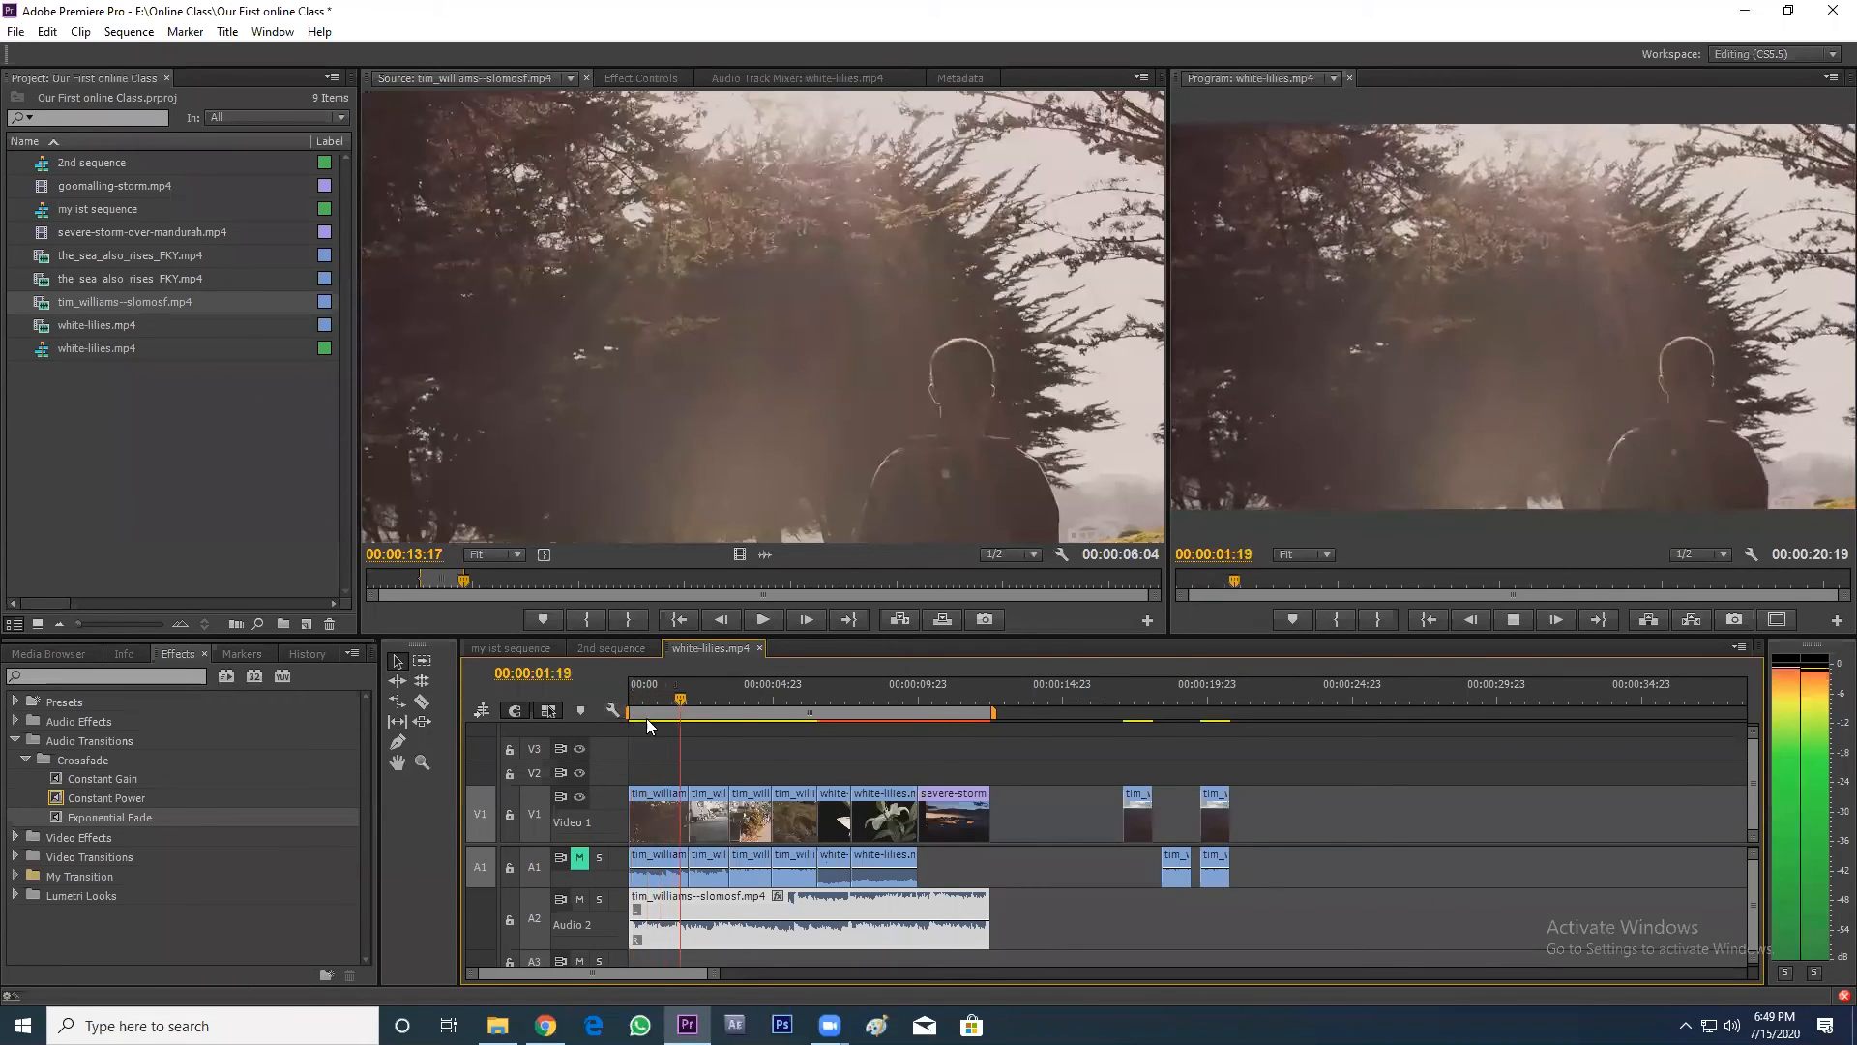
{"action": "key", "text": "space"}
- Create a fade-in on the A2 audio with a keyframe near the first clip's end and a lowered one at the start
{"action": "key", "text": "="}
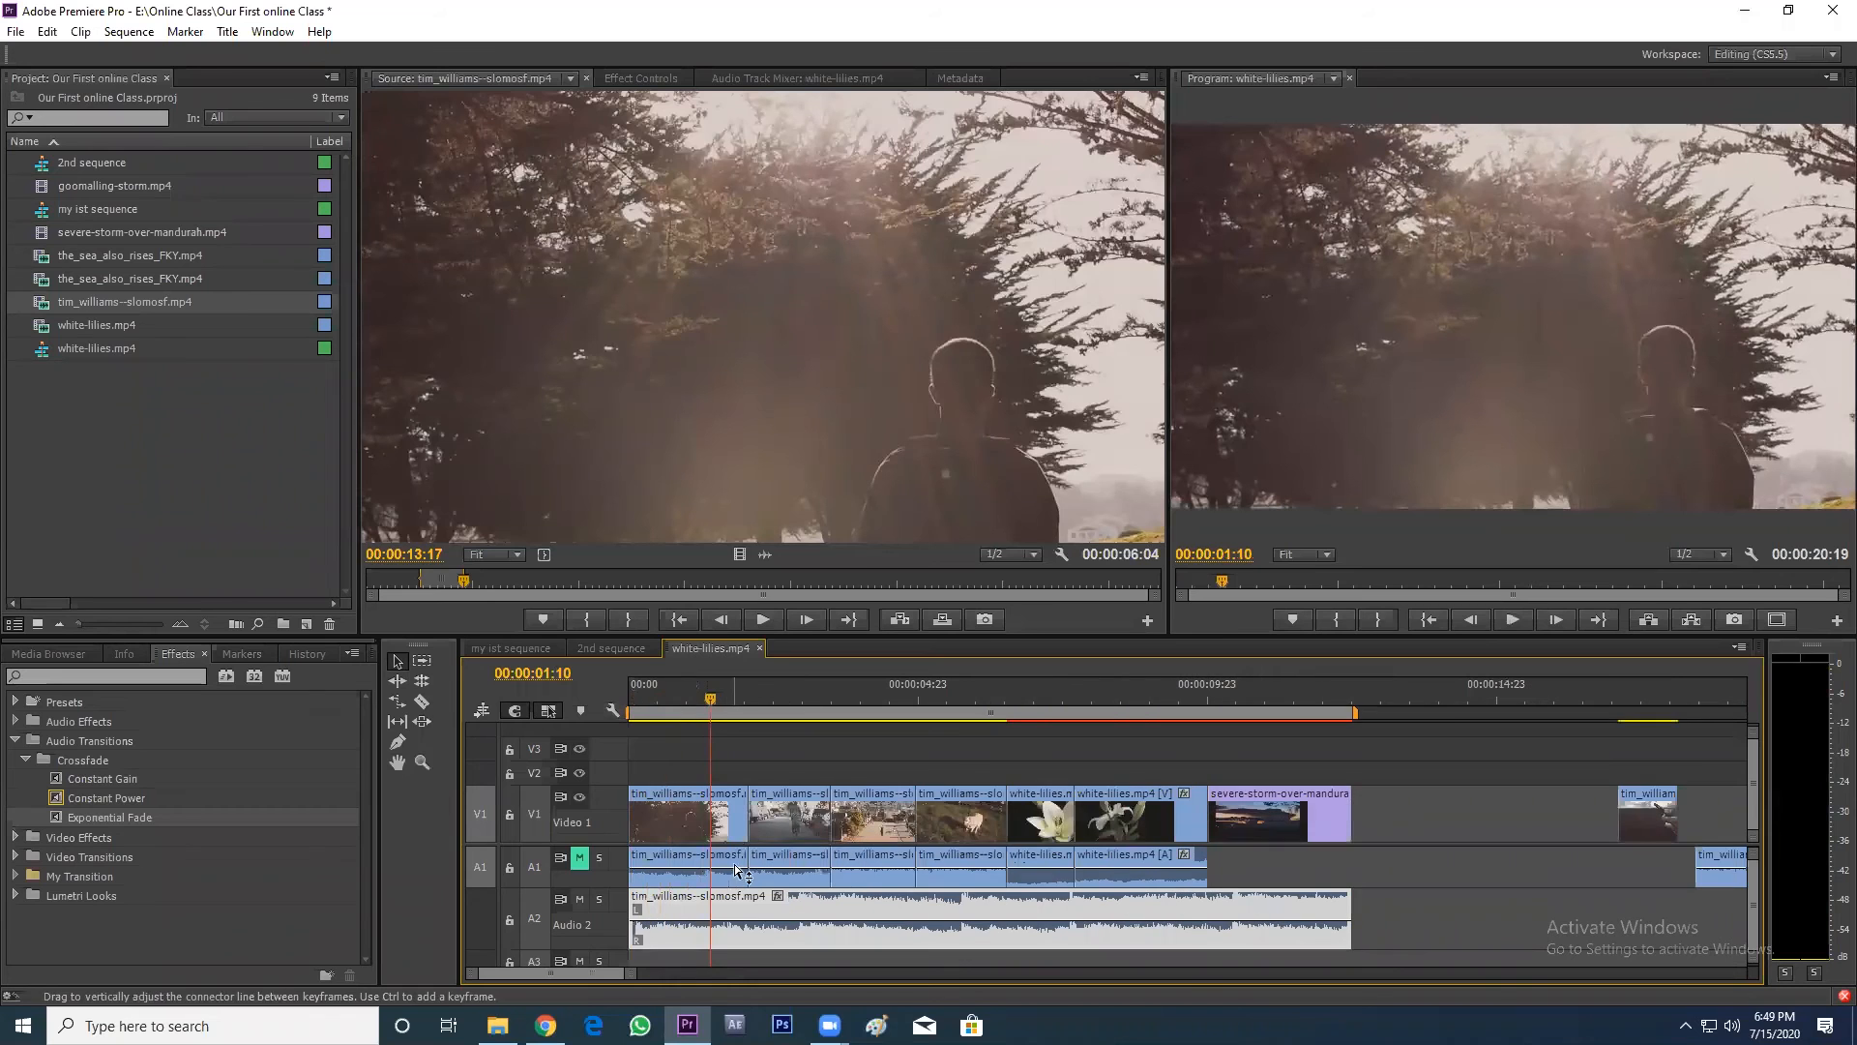
{"action": "left_click", "coordinate": [740, 920], "text": "ctrl"}
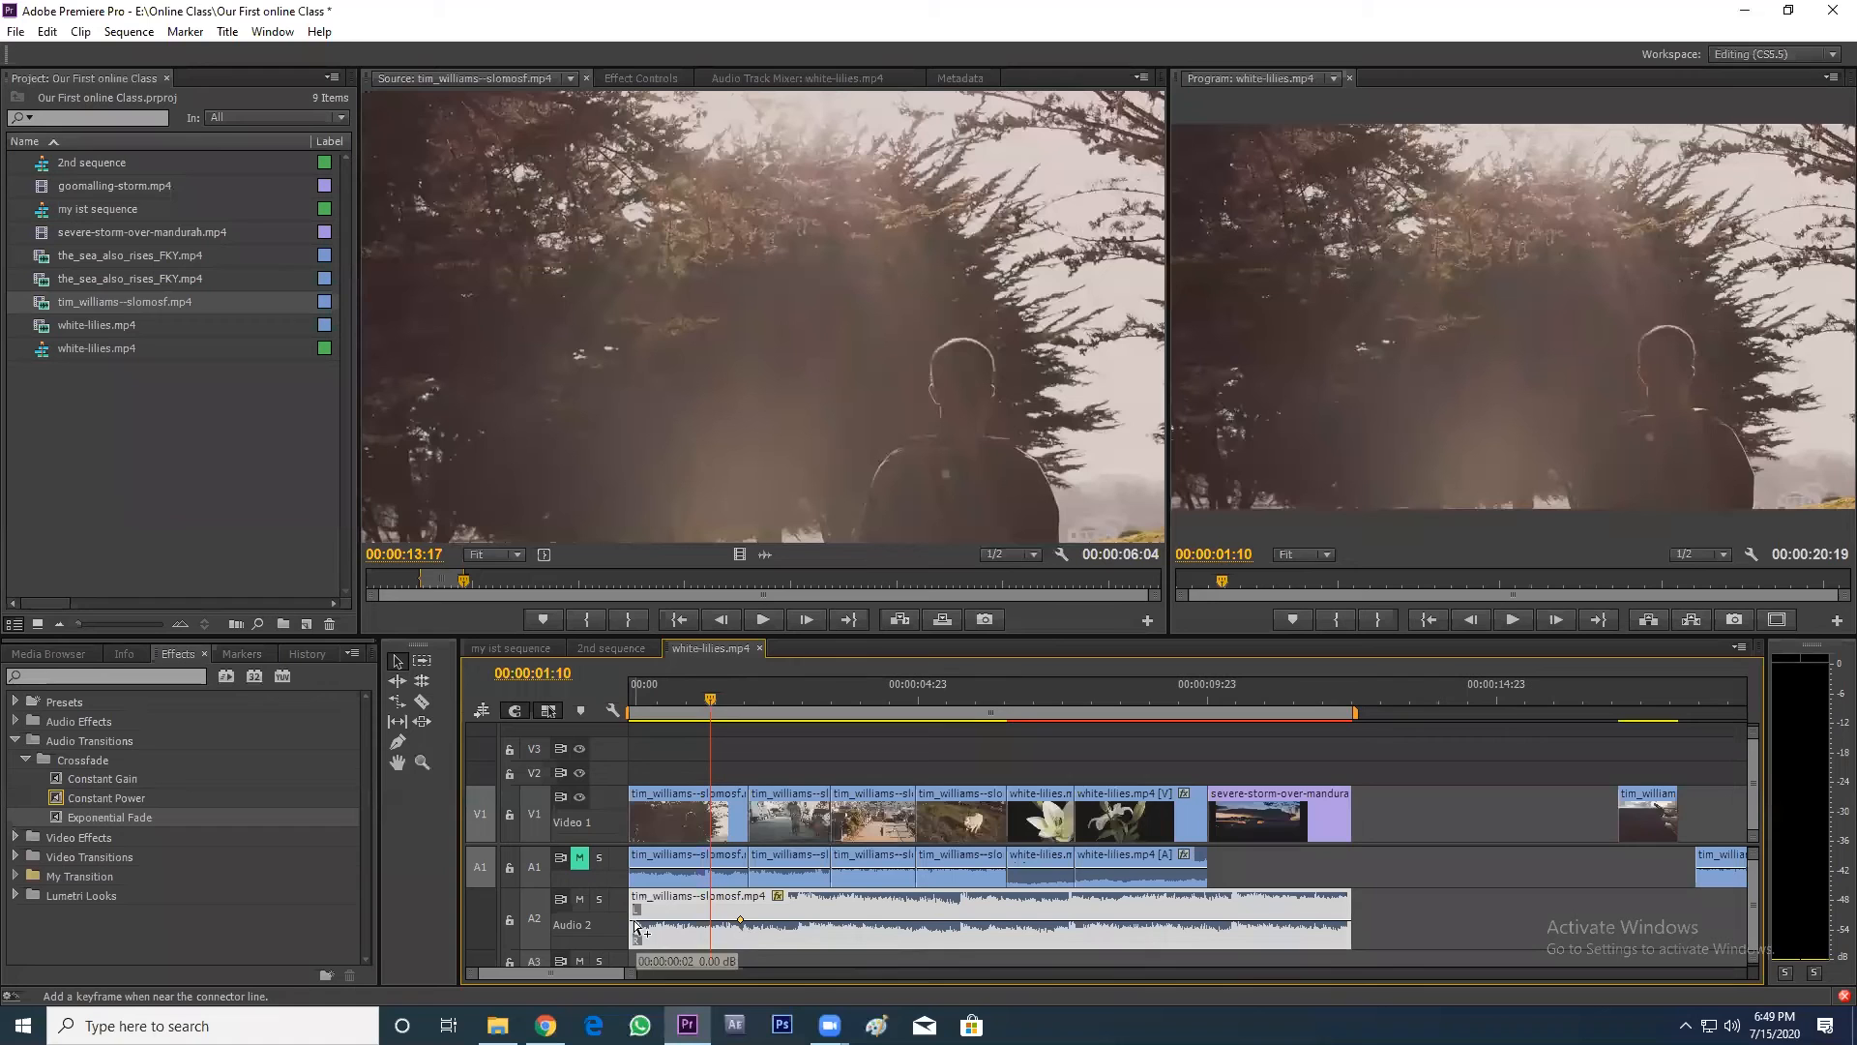
{"action": "left_click_drag", "start_coordinate": [636, 921], "coordinate": [635, 939]}
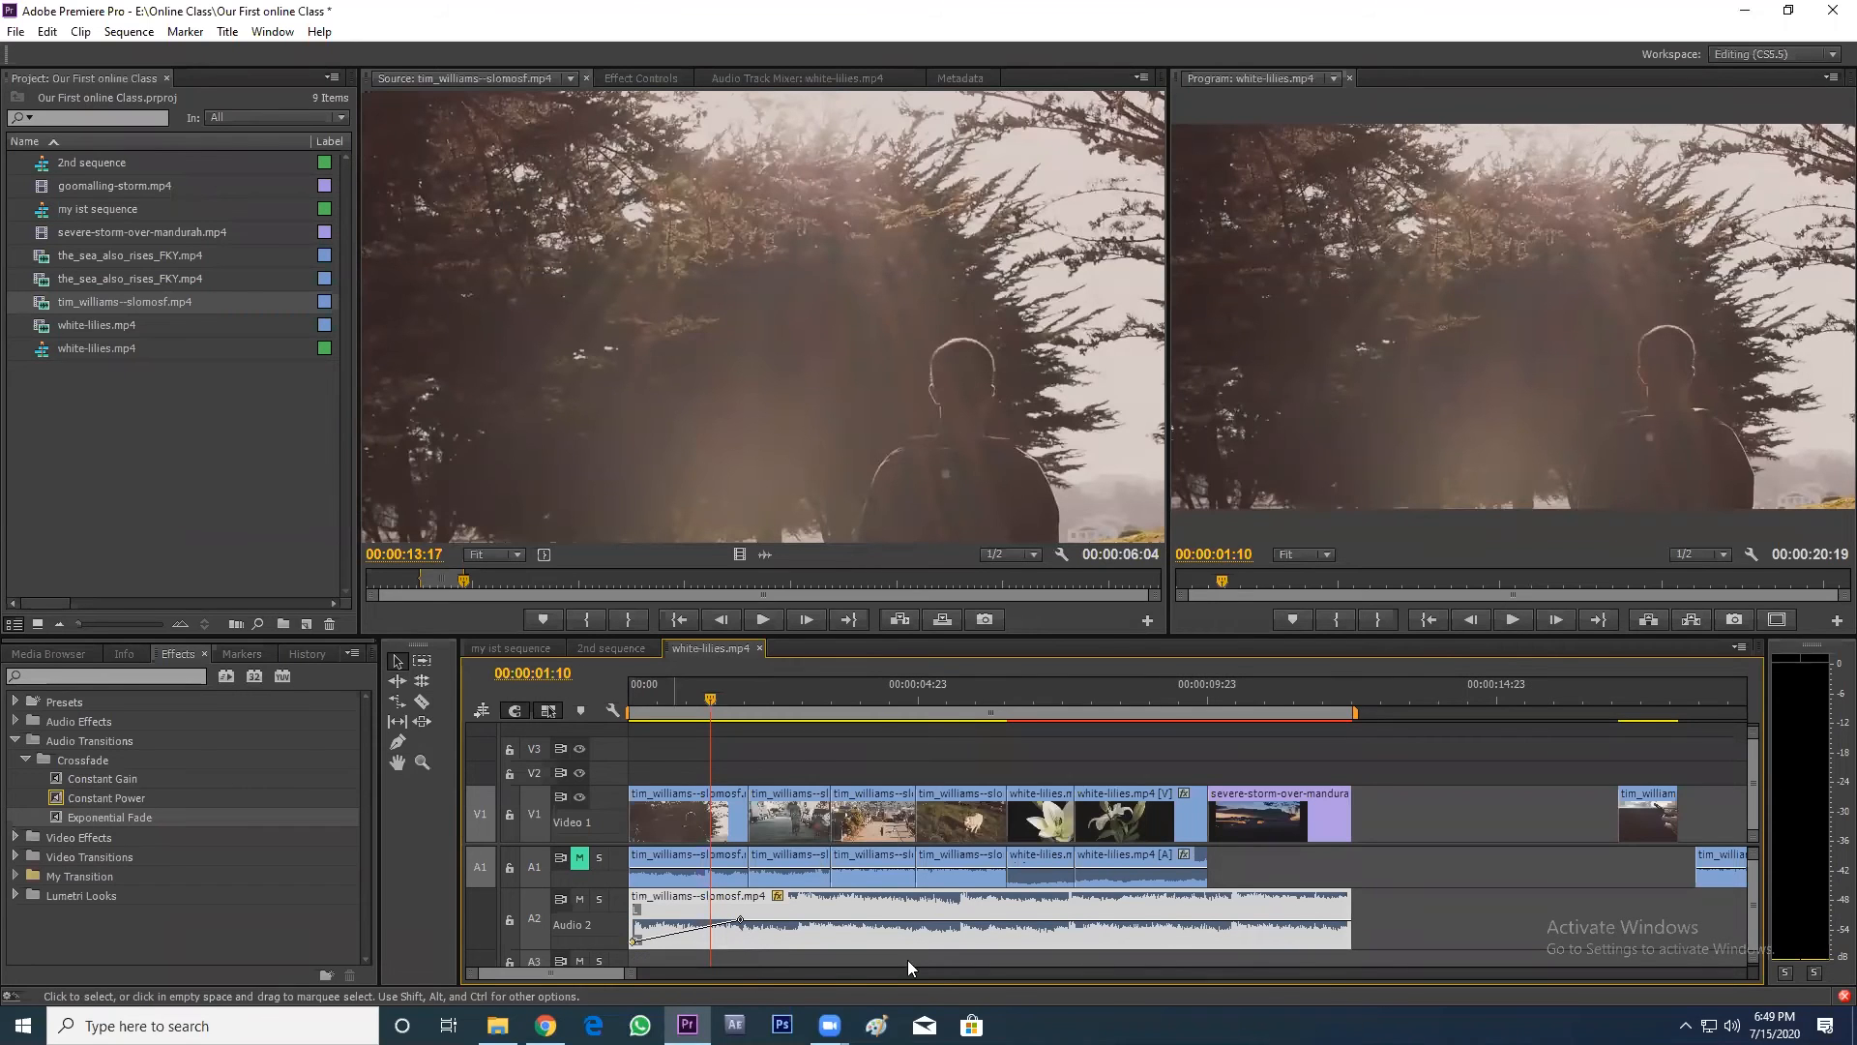
- Create a fade-out on the A2 audio with a keyframe just before the storm clip and a lowered one at the end
{"action": "left_click", "coordinate": [1196, 921]}
{"action": "left_click", "coordinate": [1344, 922], "text": "ctrl"}
{"action": "left_click_drag", "start_coordinate": [1344, 920], "coordinate": [1345, 940]}
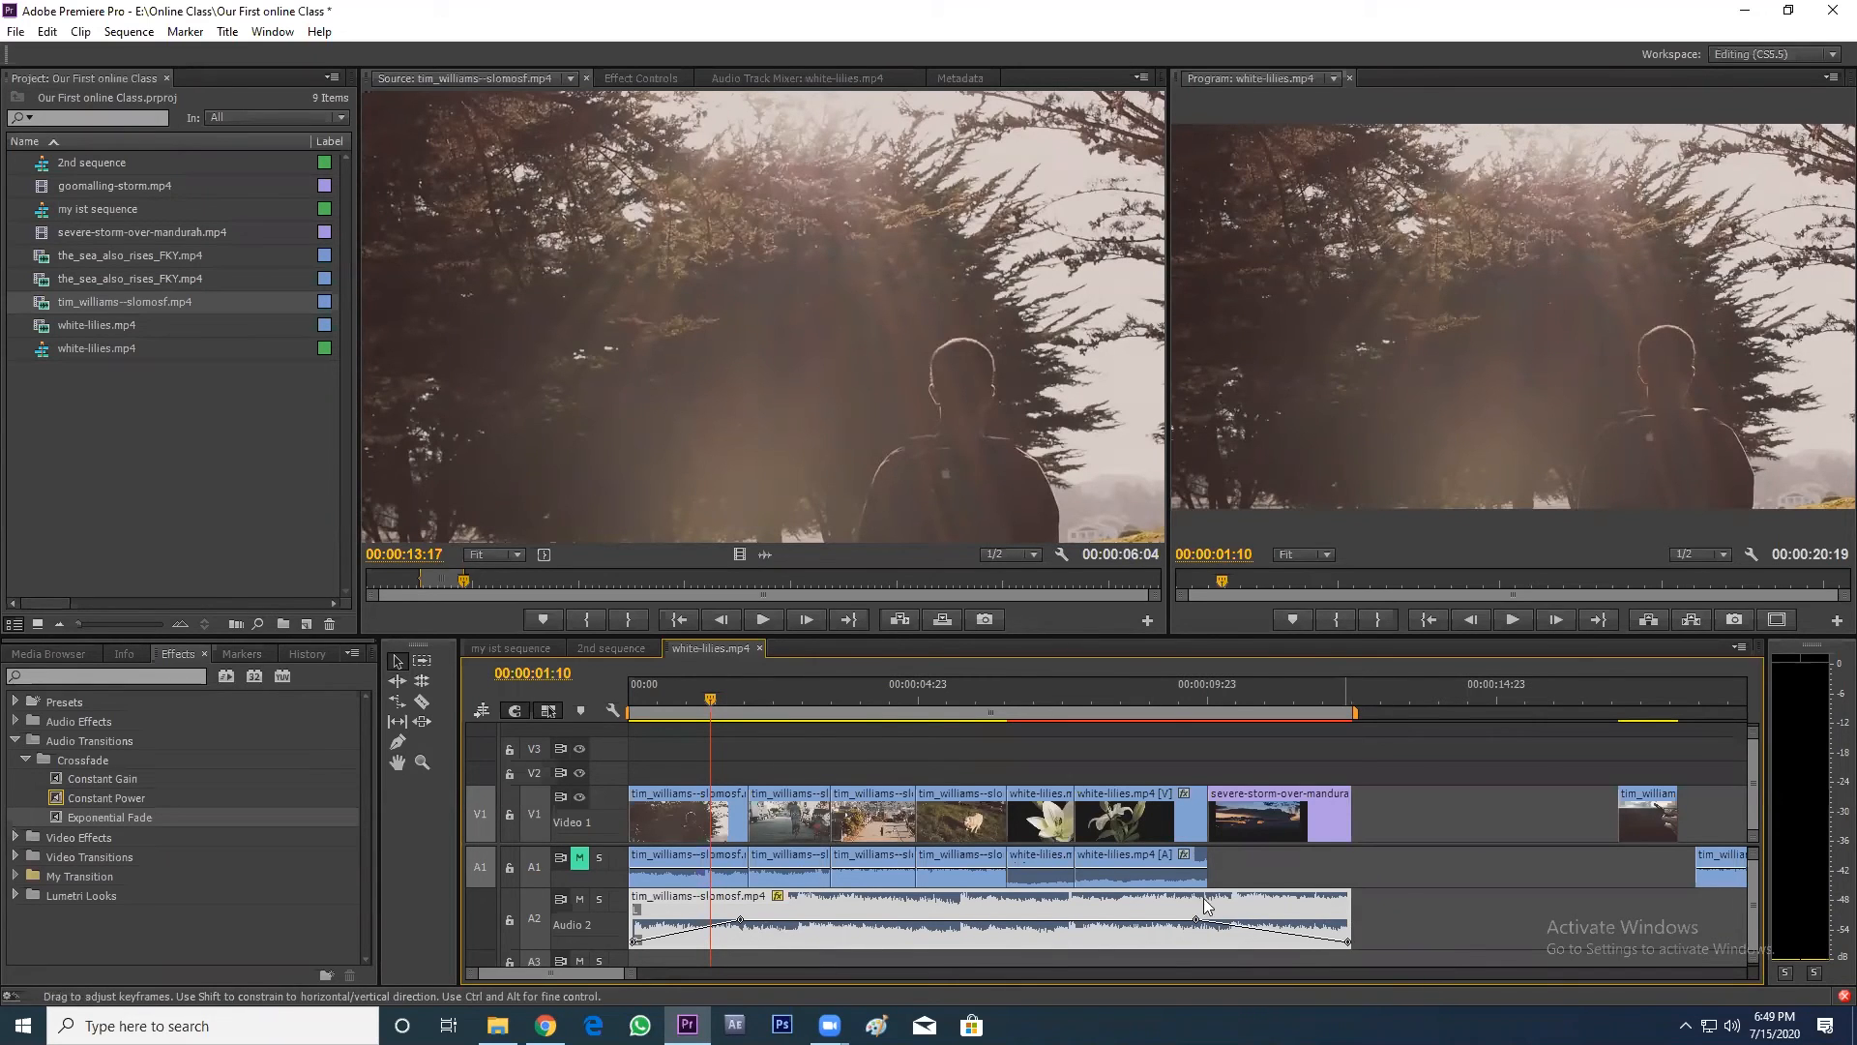
- Play the whole sequence from the beginning to check both A2 fades, and set the playhead to 00:00:11:00
{"action": "key", "text": "Home"}
{"action": "key", "text": "space"}
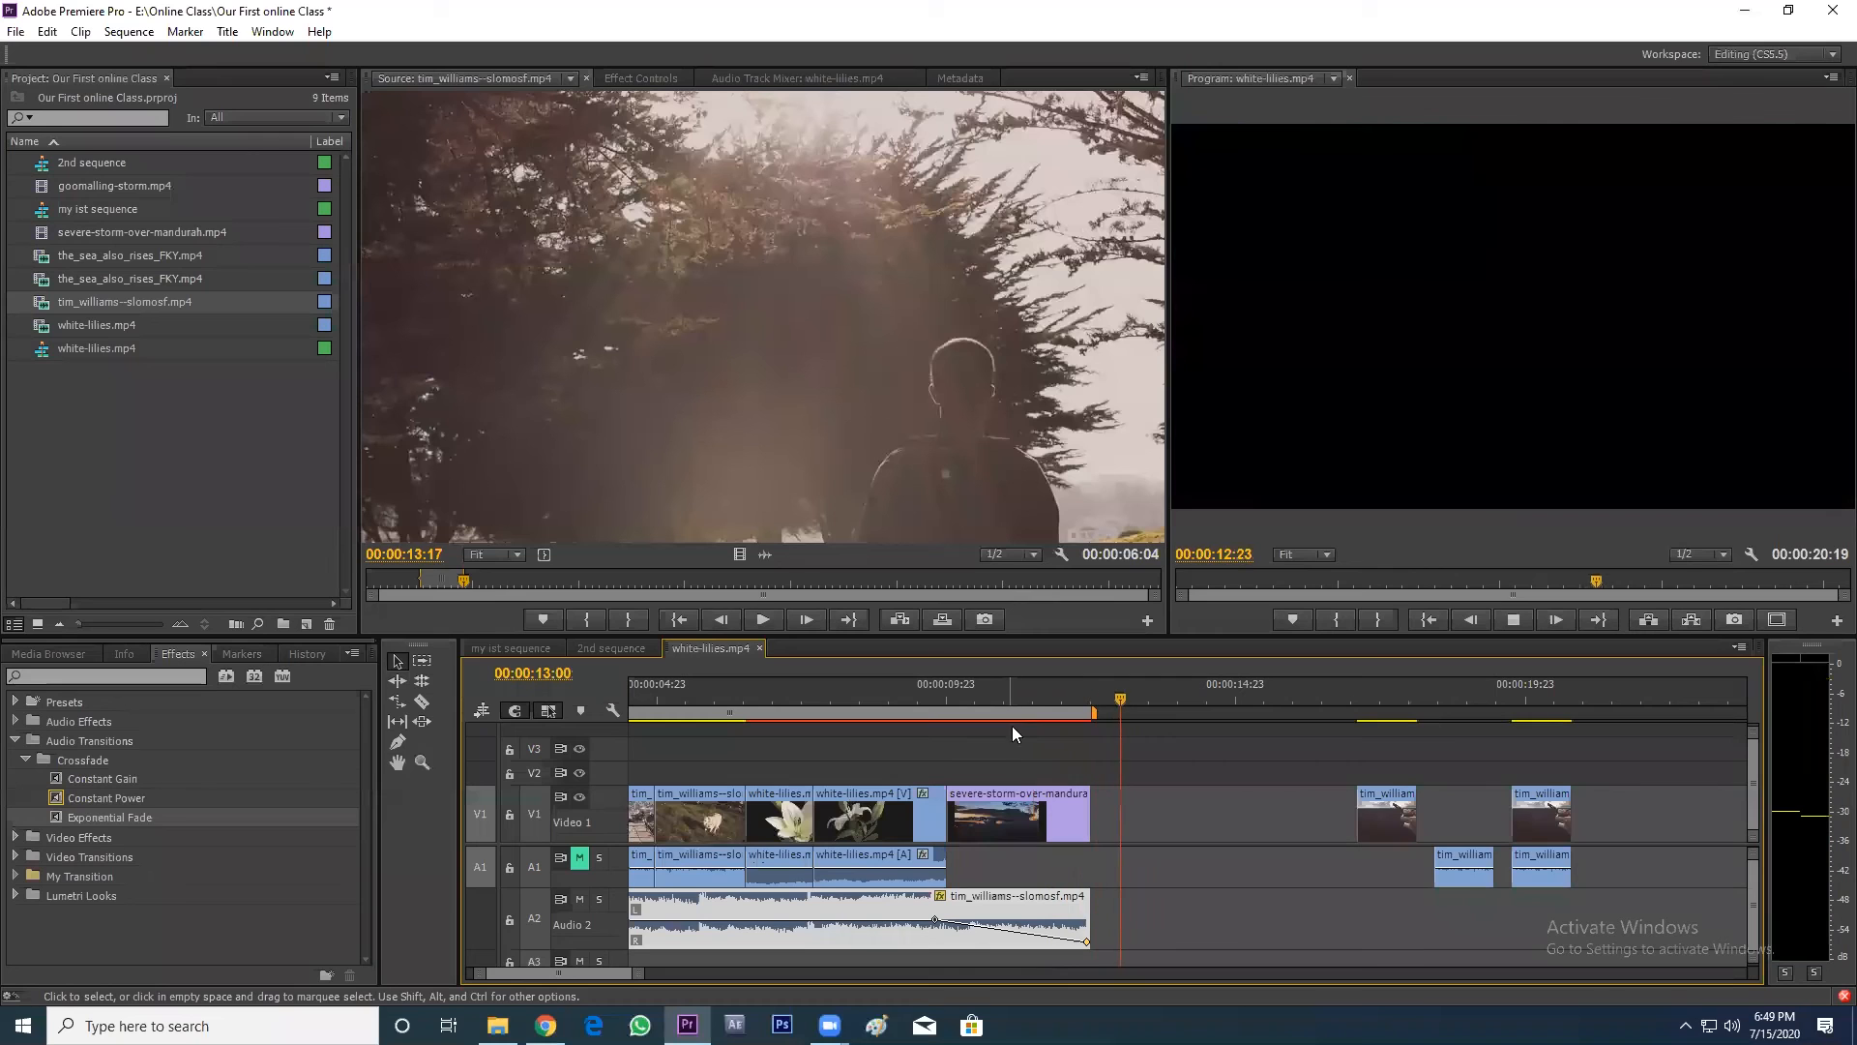
{"action": "left_click", "coordinate": [1028, 700]}
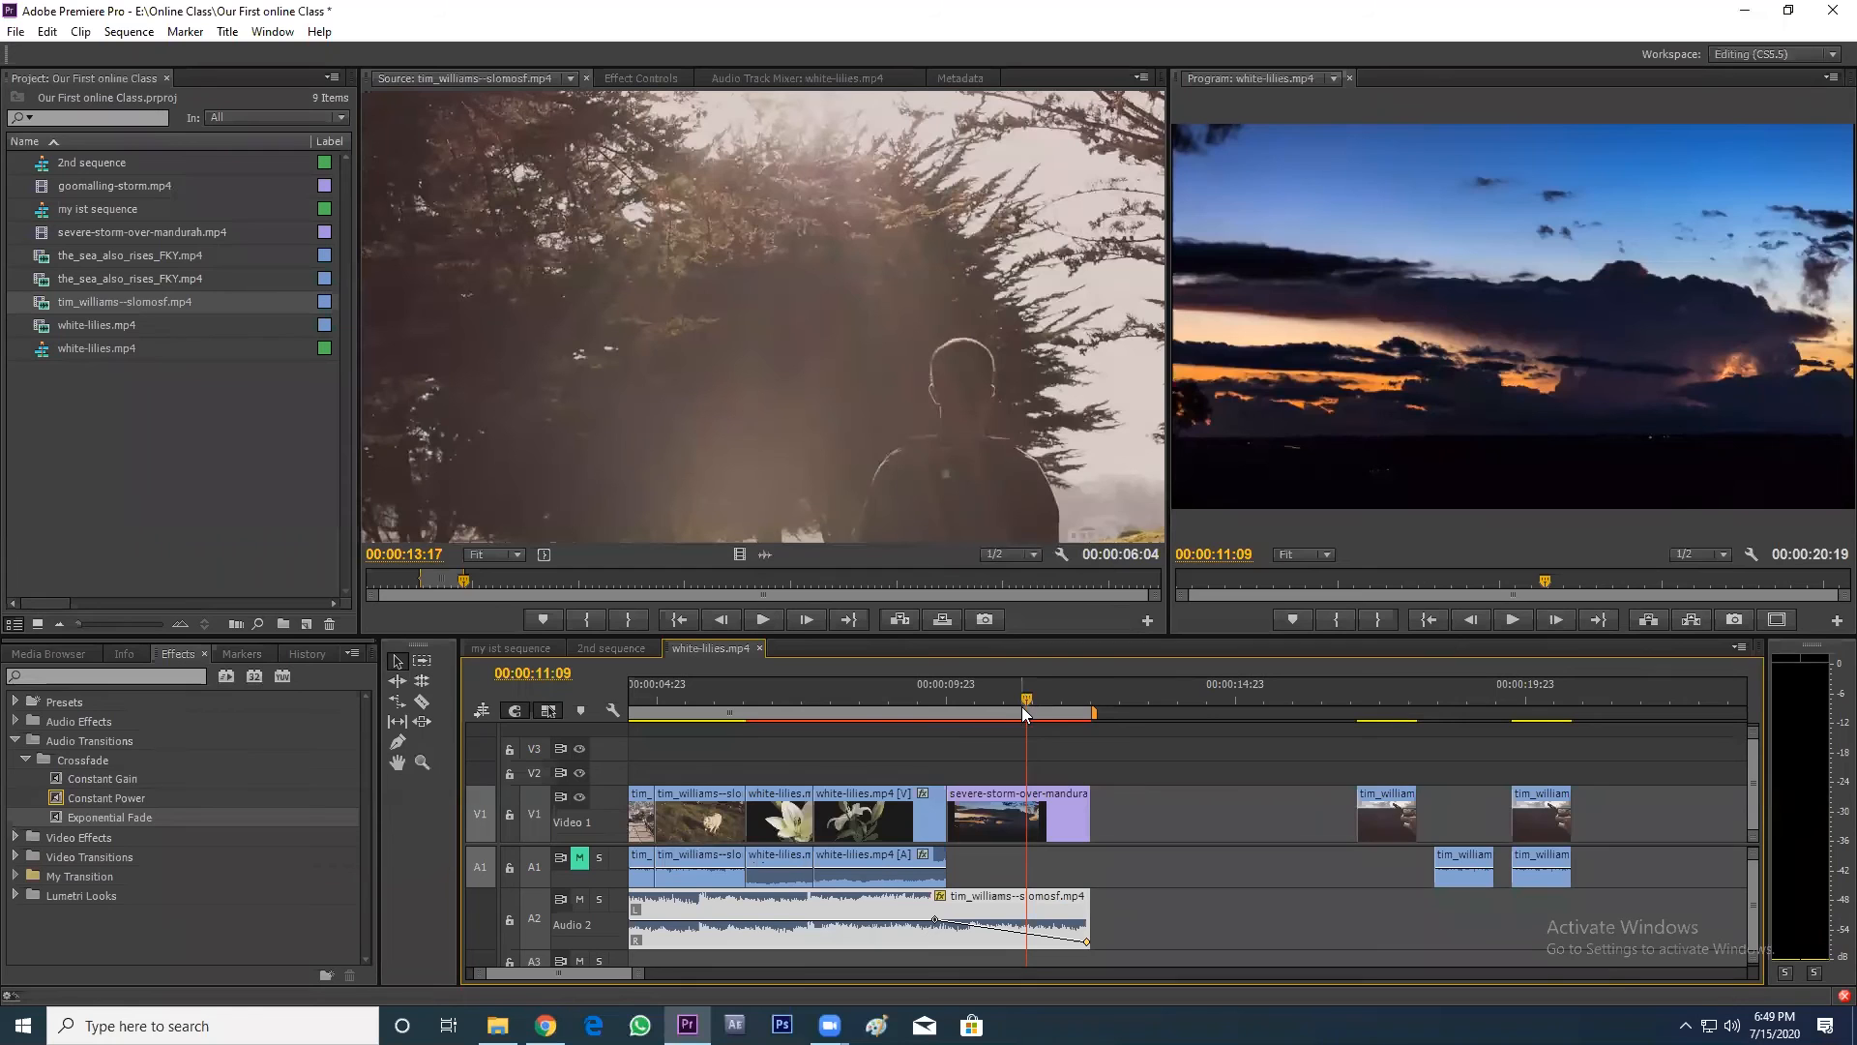
{"action": "left_click", "coordinate": [1004, 701]}
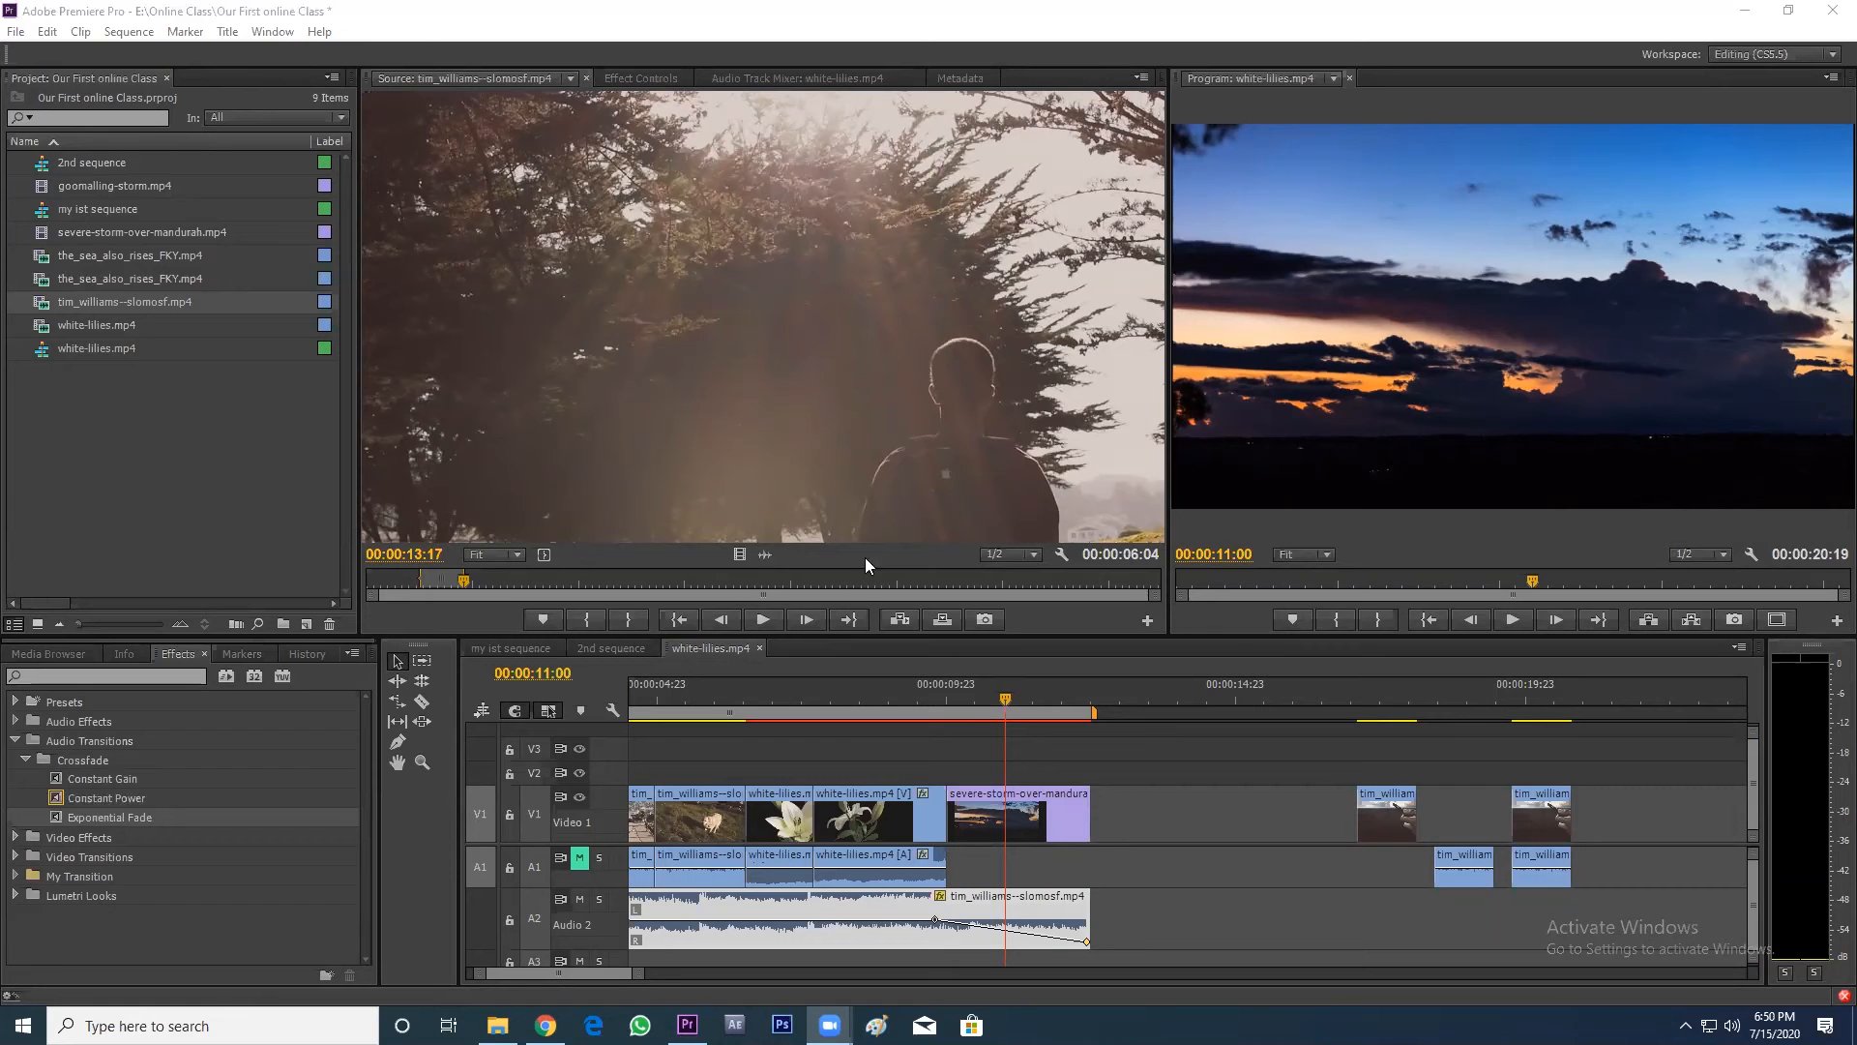
- Look over the clips and A2 fades at several points of the sequence, ending with the playhead at 00:00:01:08
{"action": "left_click_drag", "start_coordinate": [731, 682], "coordinate": [689, 686]}
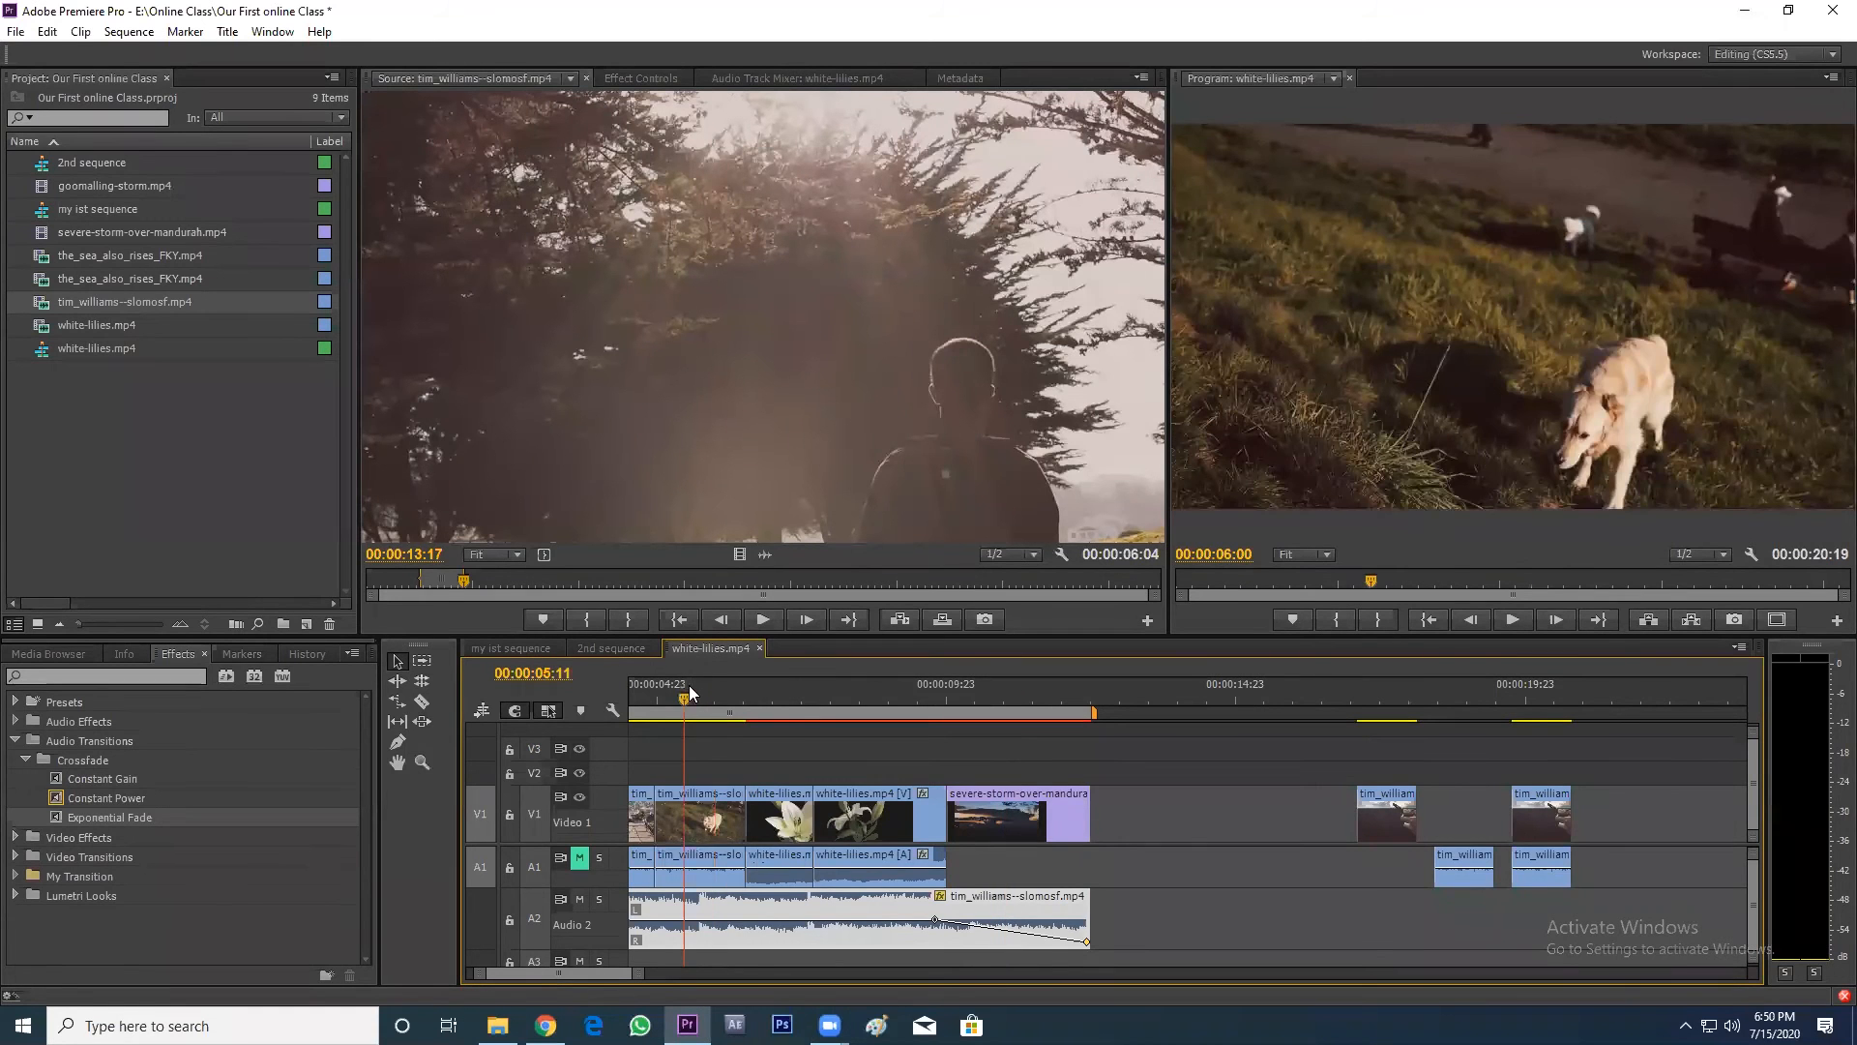
{"action": "key", "text": "="}
{"action": "left_click", "coordinate": [994, 706]}
{"action": "key", "text": "minus"}
{"action": "key", "text": "minus"}
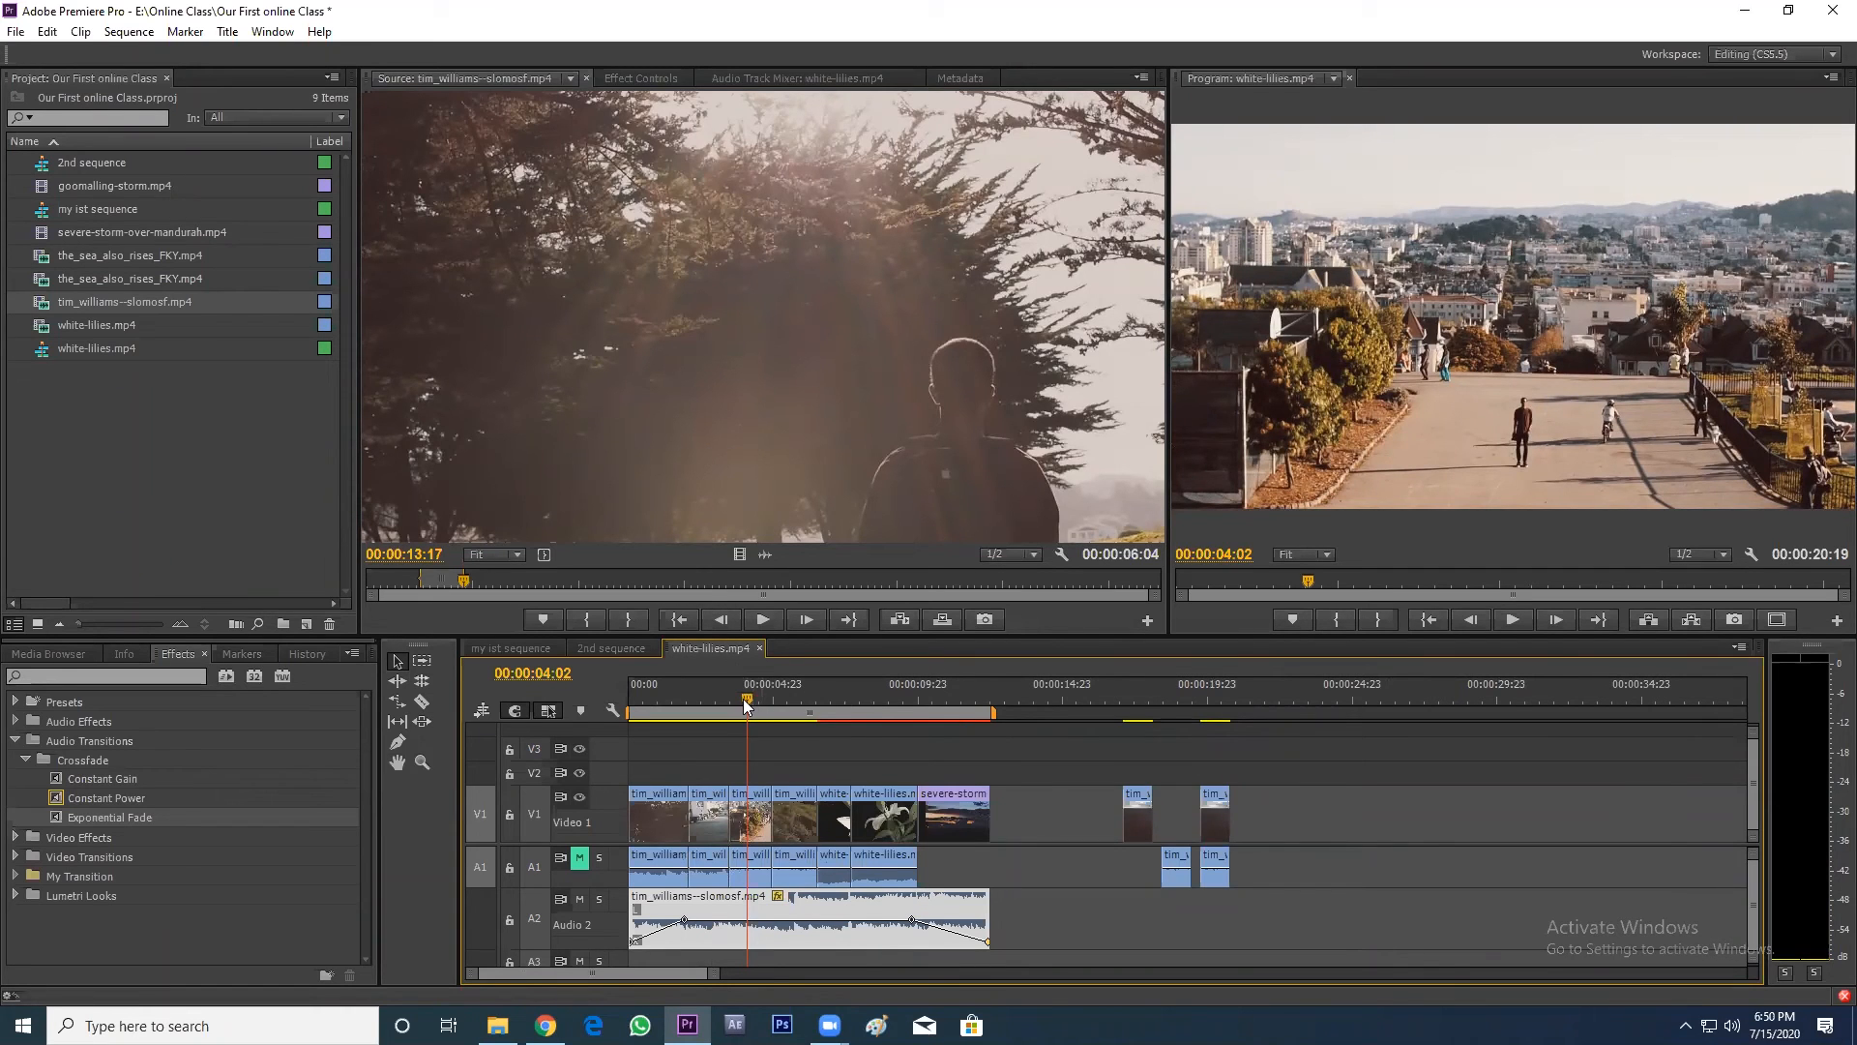
{"action": "key", "text": "="}
{"action": "left_click", "coordinate": [878, 706]}
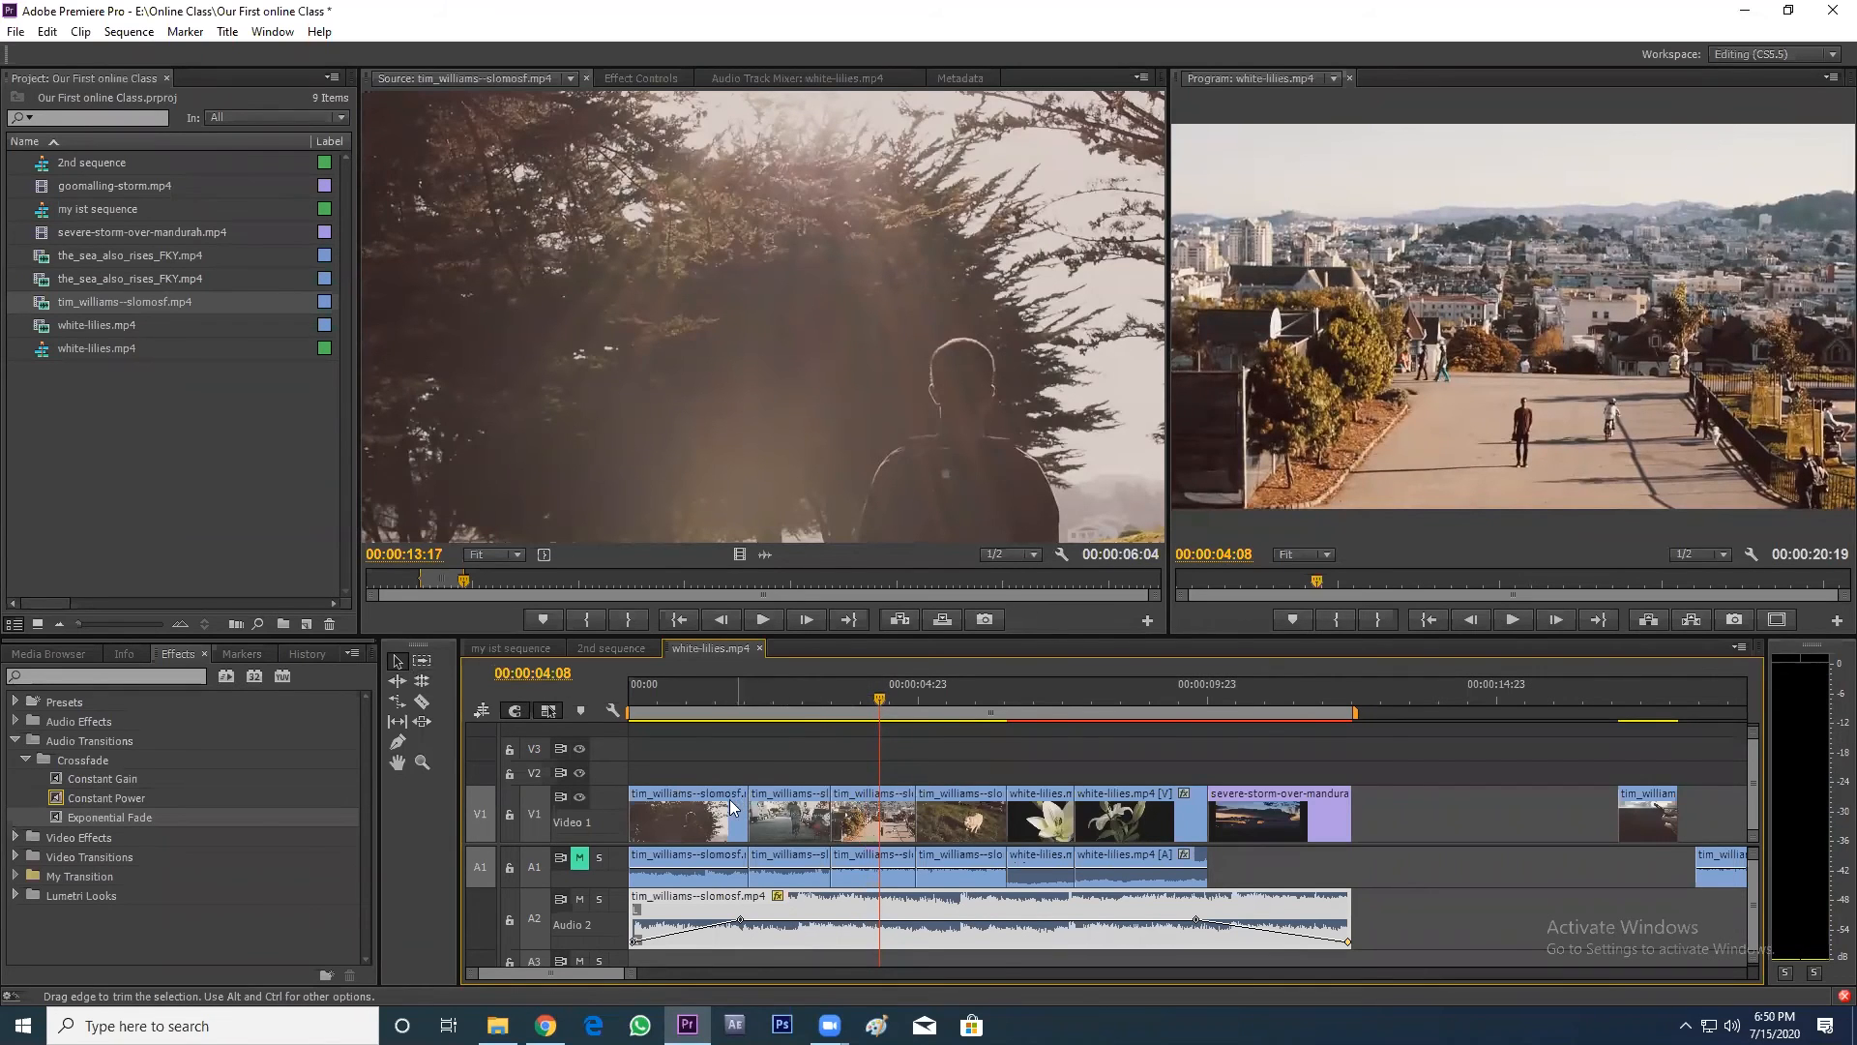
{"action": "left_click", "coordinate": [706, 706]}
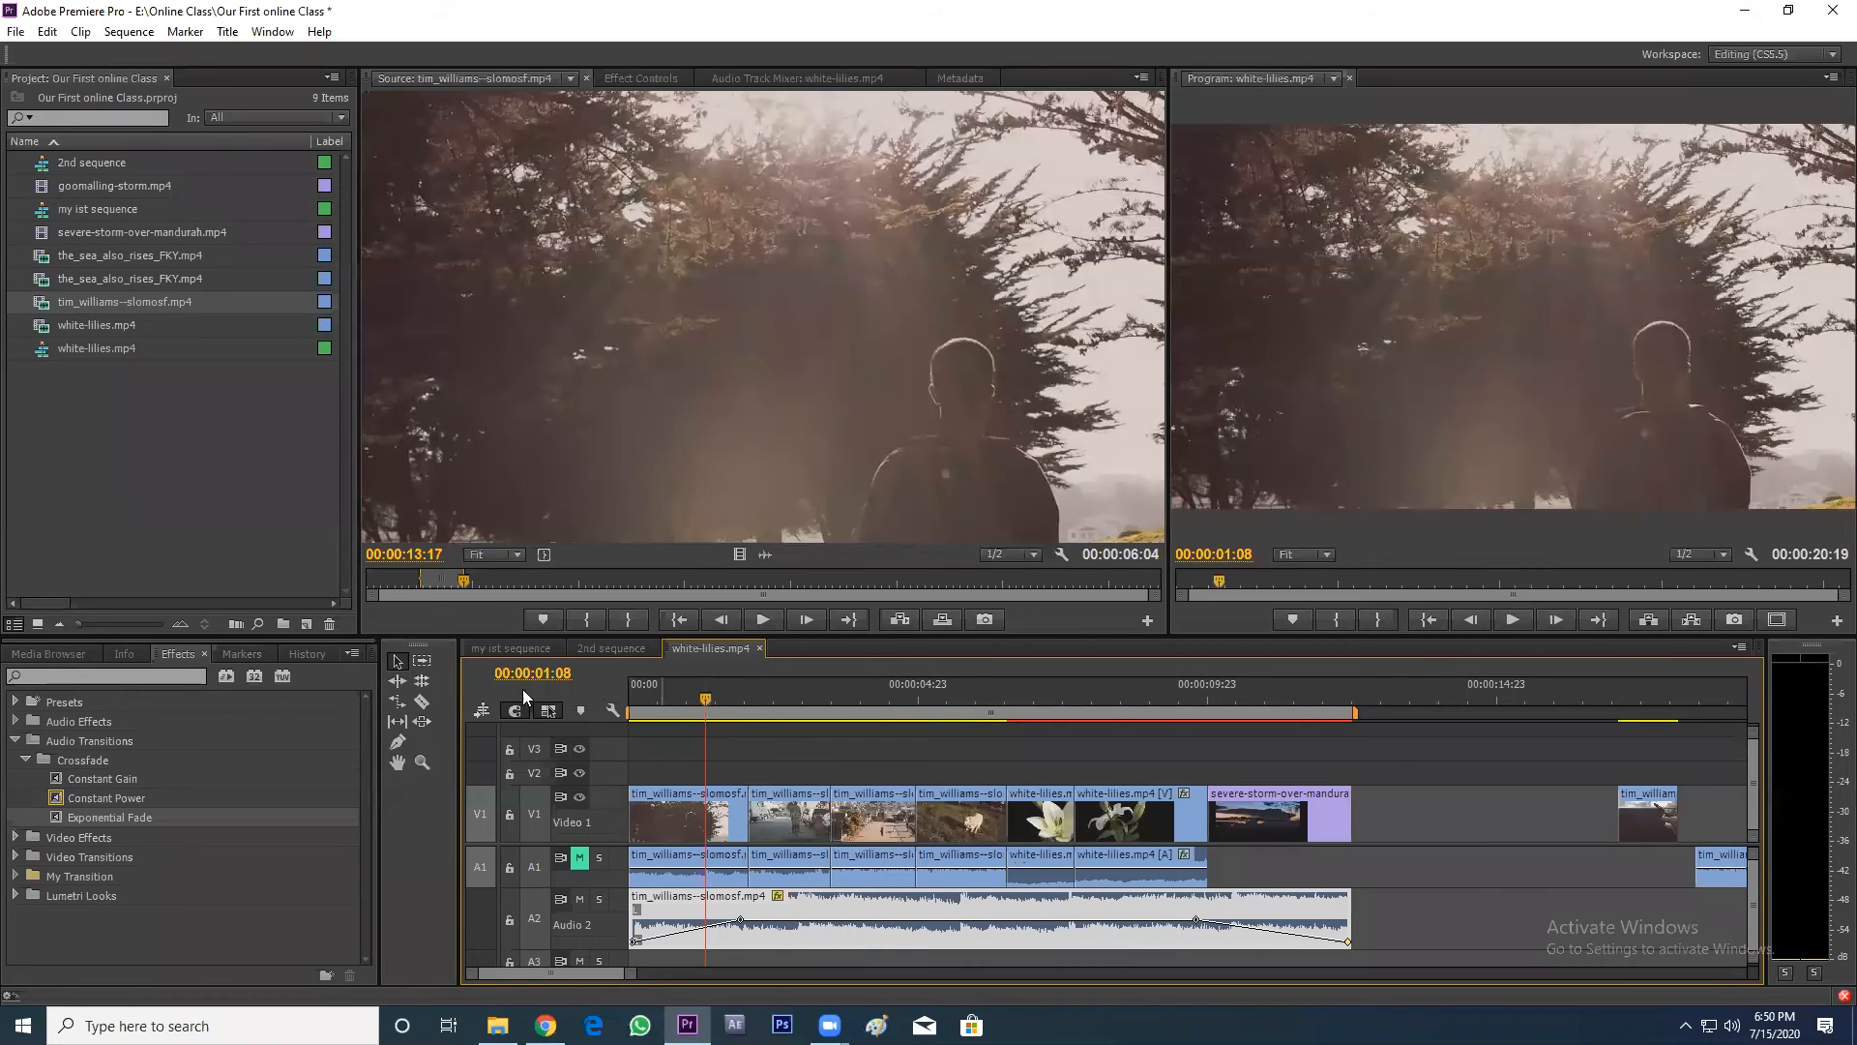
- Split the first V1 clip and its linked audio at 00:00:01:00 with the Razor tool
{"action": "left_click", "coordinate": [422, 707]}
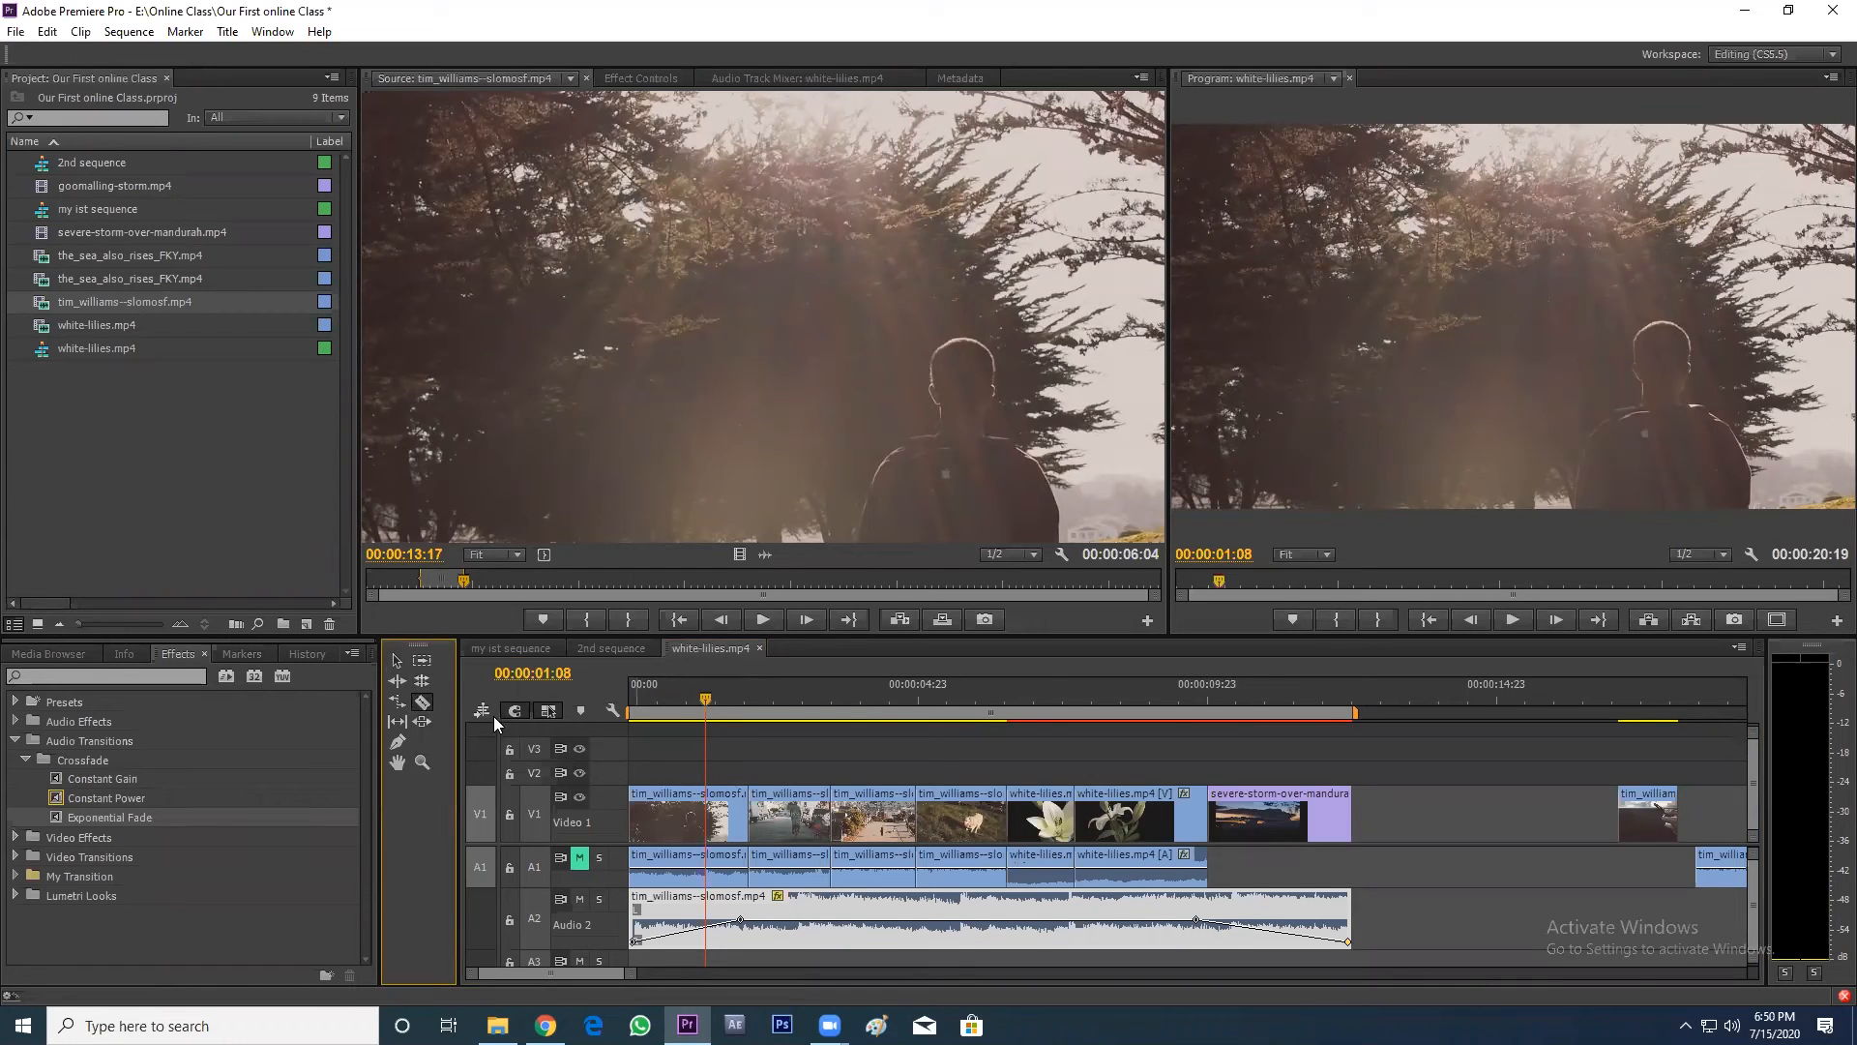
{"action": "left_click", "coordinate": [402, 657]}
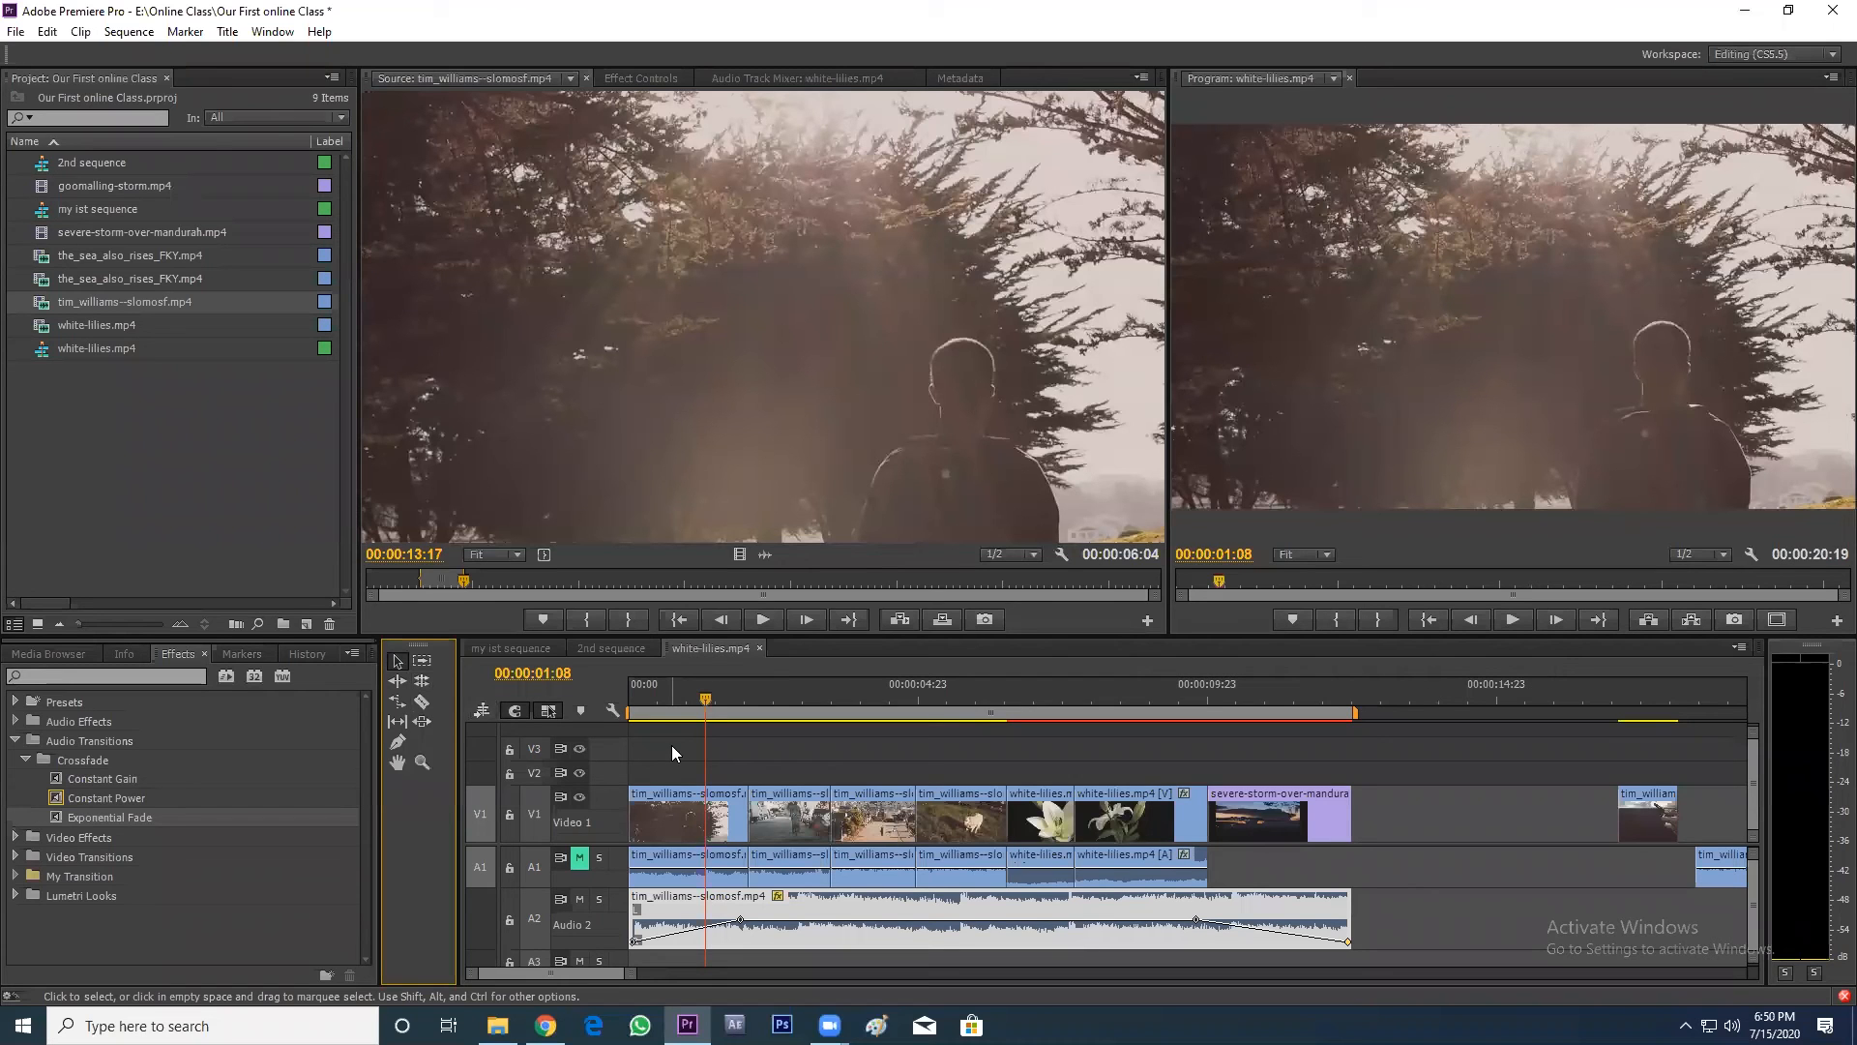
{"action": "key", "text": "c"}
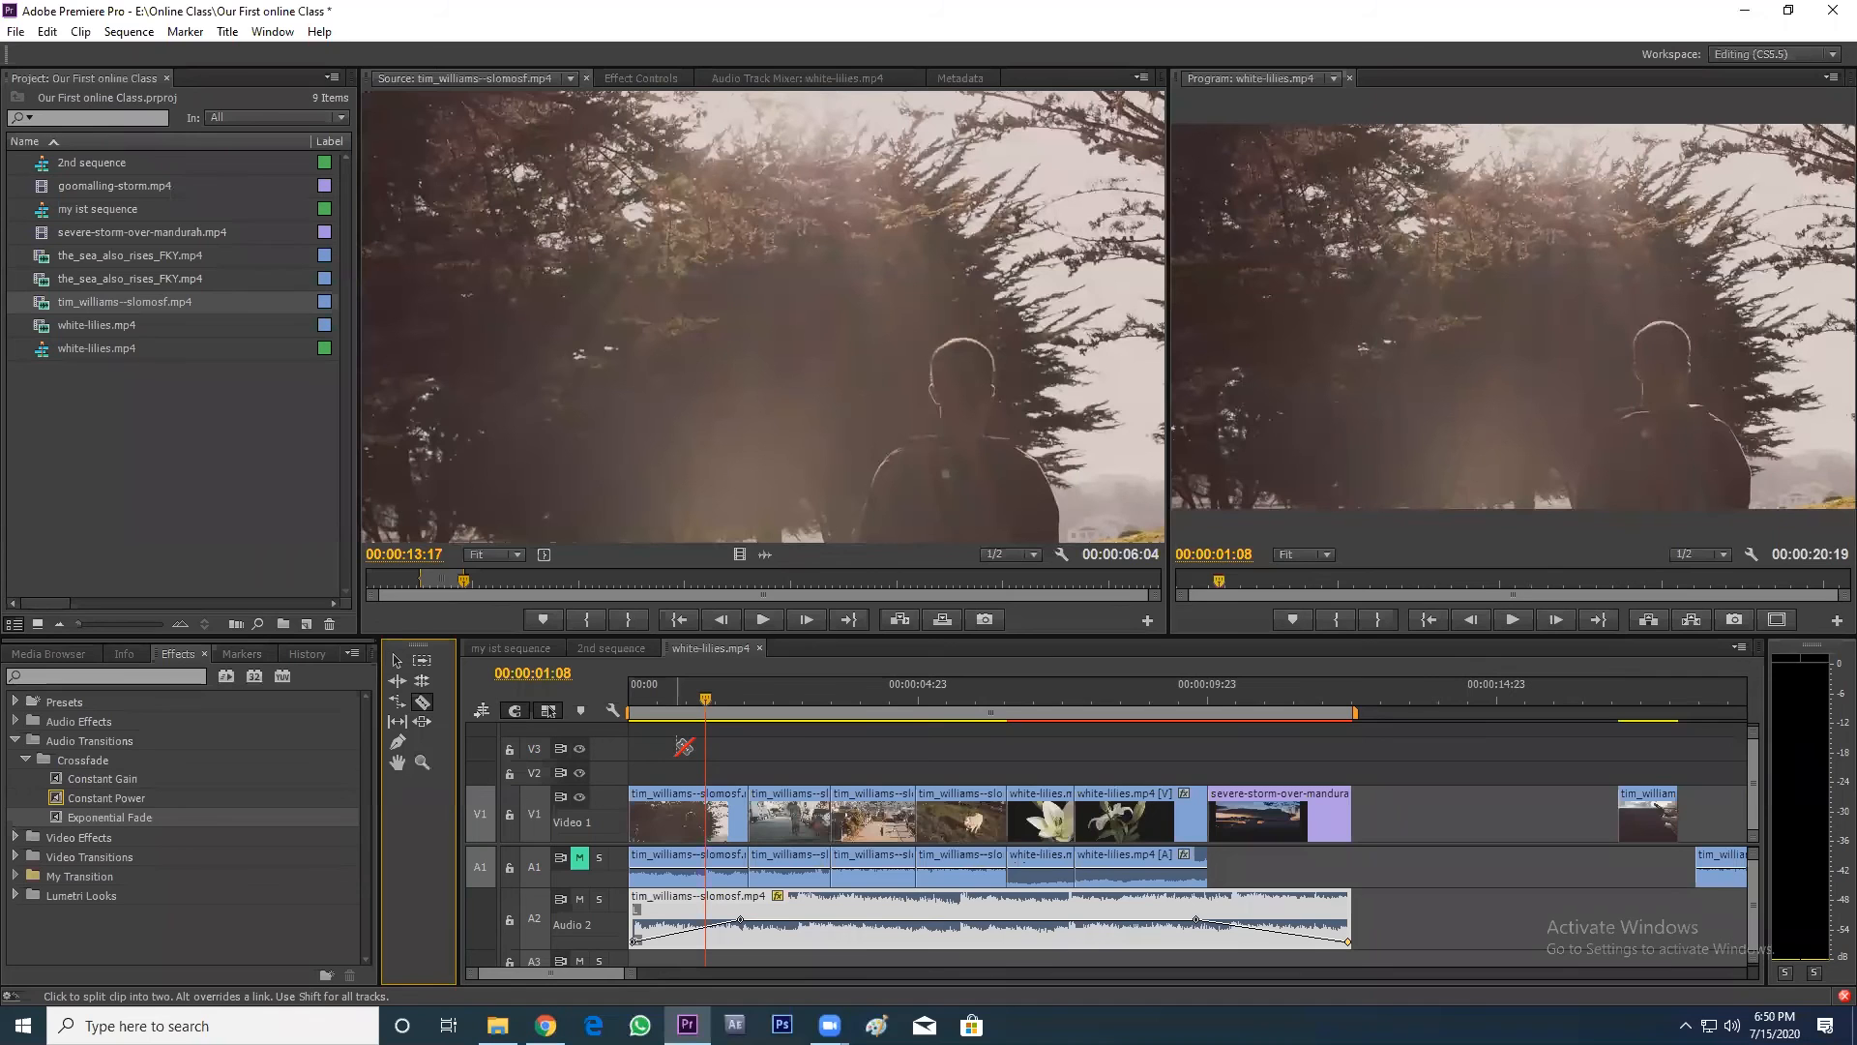
{"action": "left_click", "coordinate": [677, 700]}
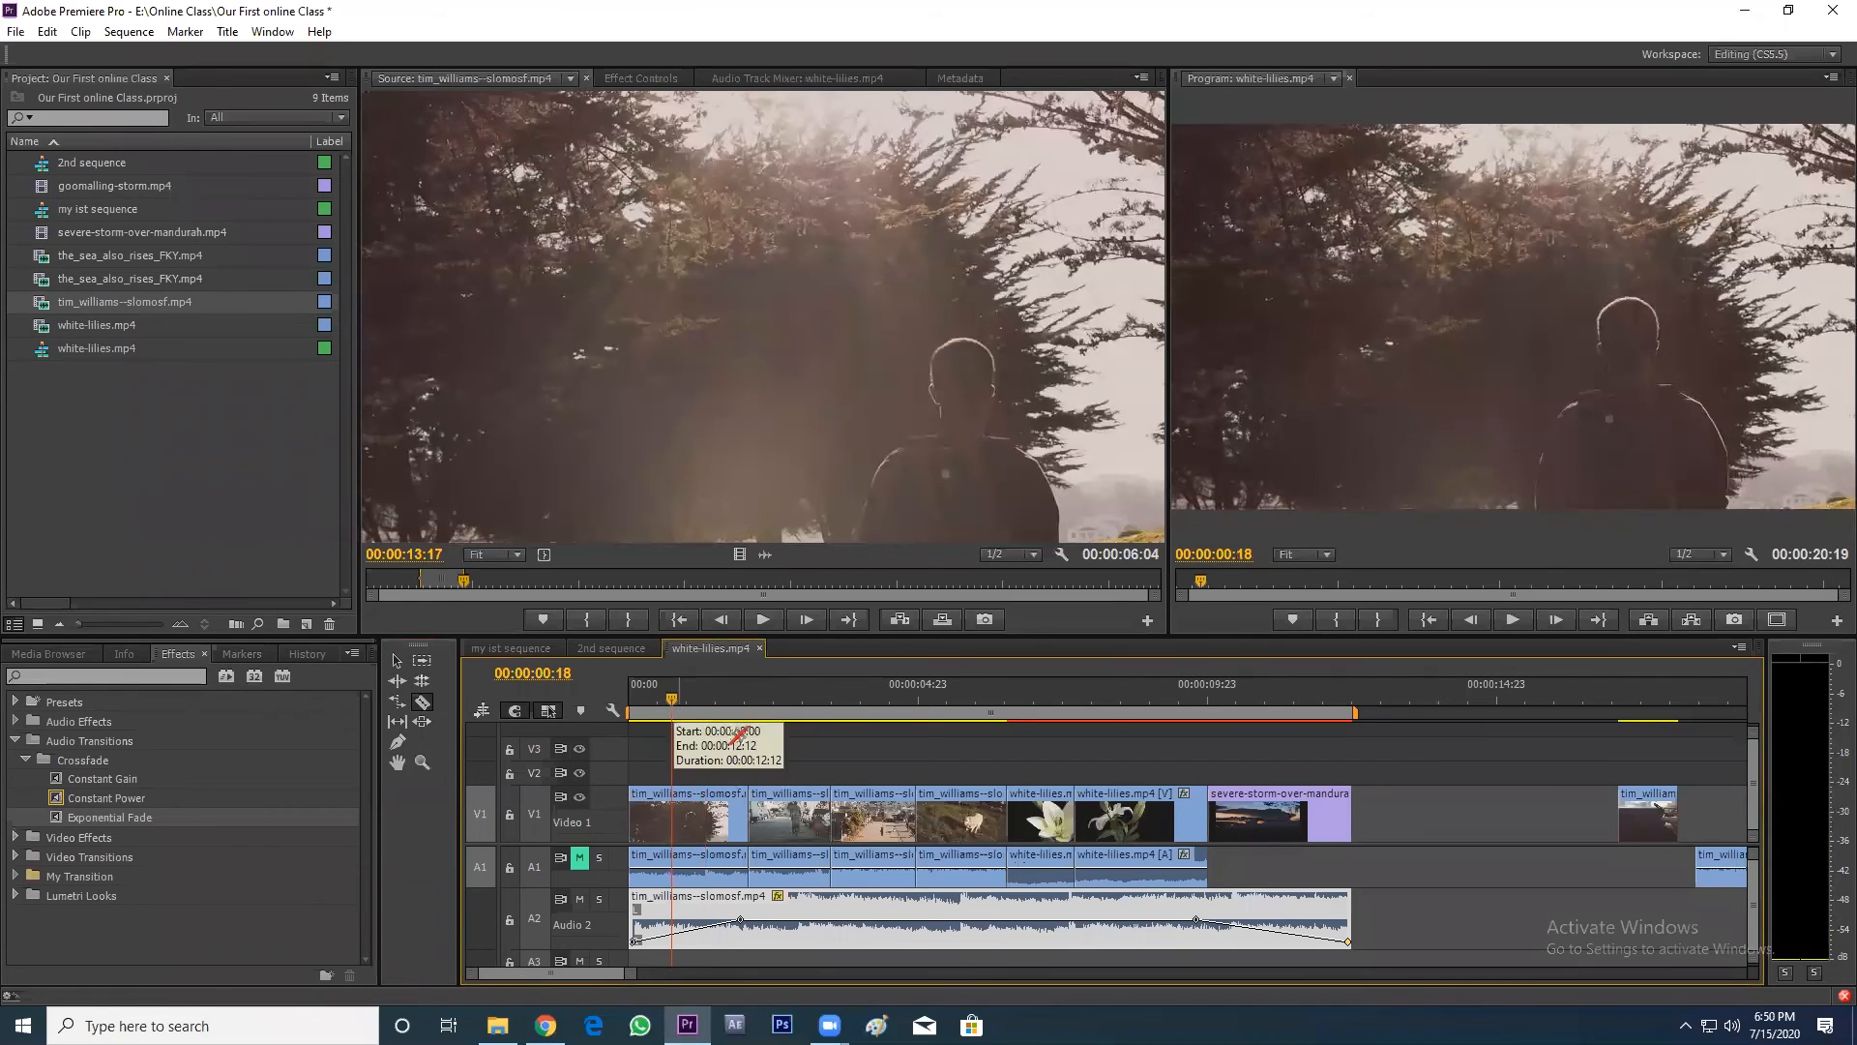
{"action": "key", "text": "="}
{"action": "left_click_drag", "start_coordinate": [715, 701], "coordinate": [743, 705]}
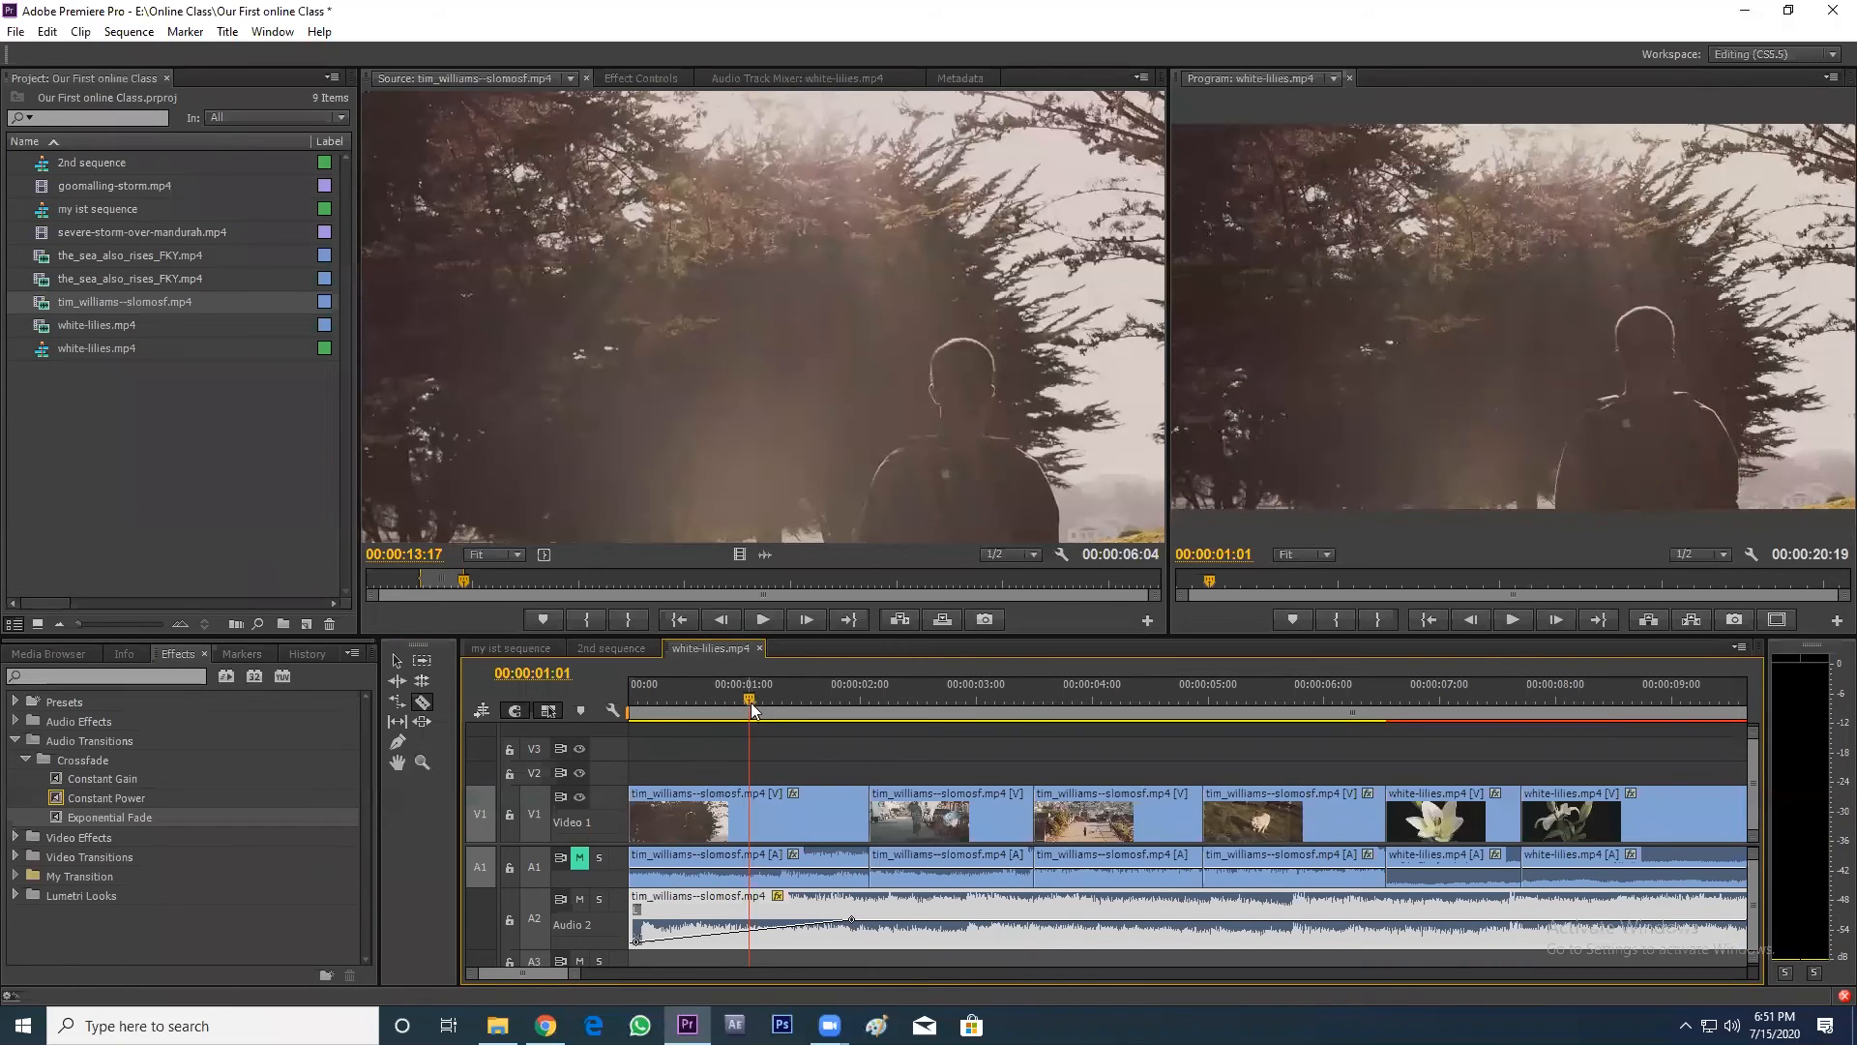
{"action": "left_click_drag", "start_coordinate": [754, 711], "coordinate": [745, 711]}
{"action": "left_click", "coordinate": [761, 803]}
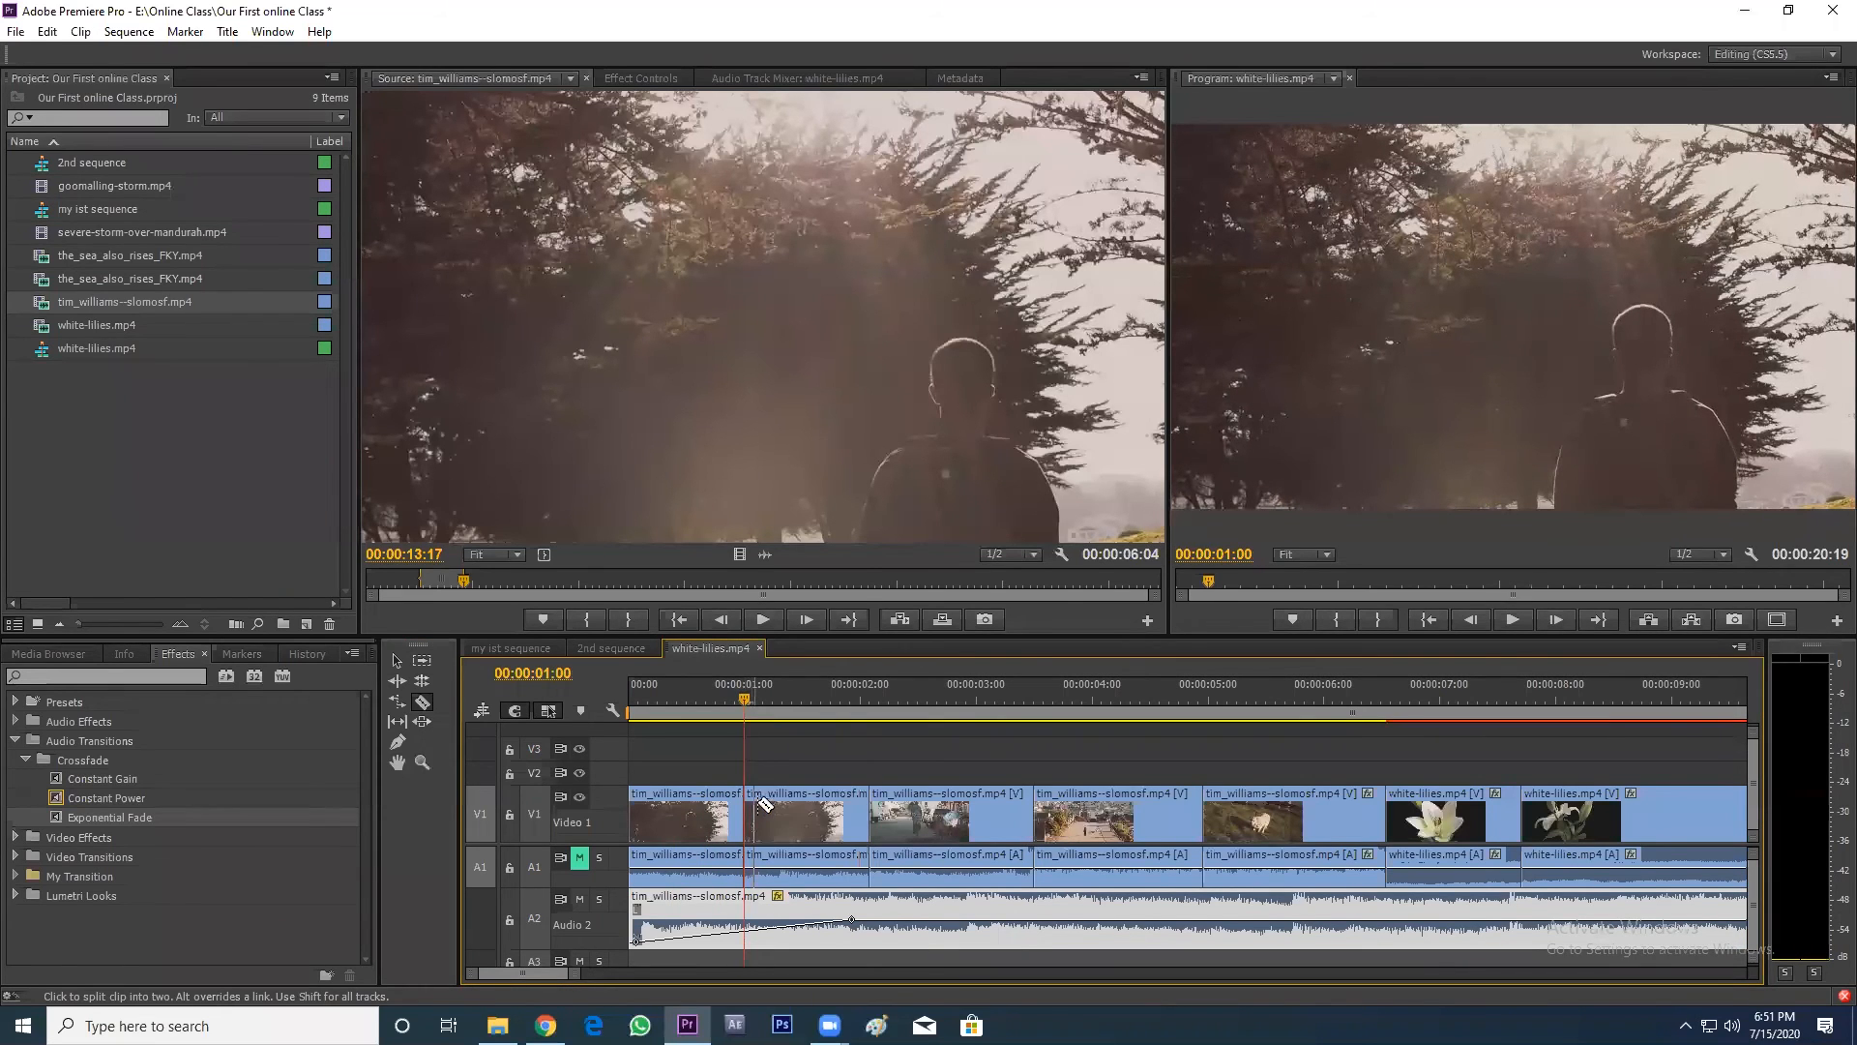
- Delete the second part of the split first clip and ripple delete the gap it leaves
{"action": "left_click", "coordinate": [397, 661]}
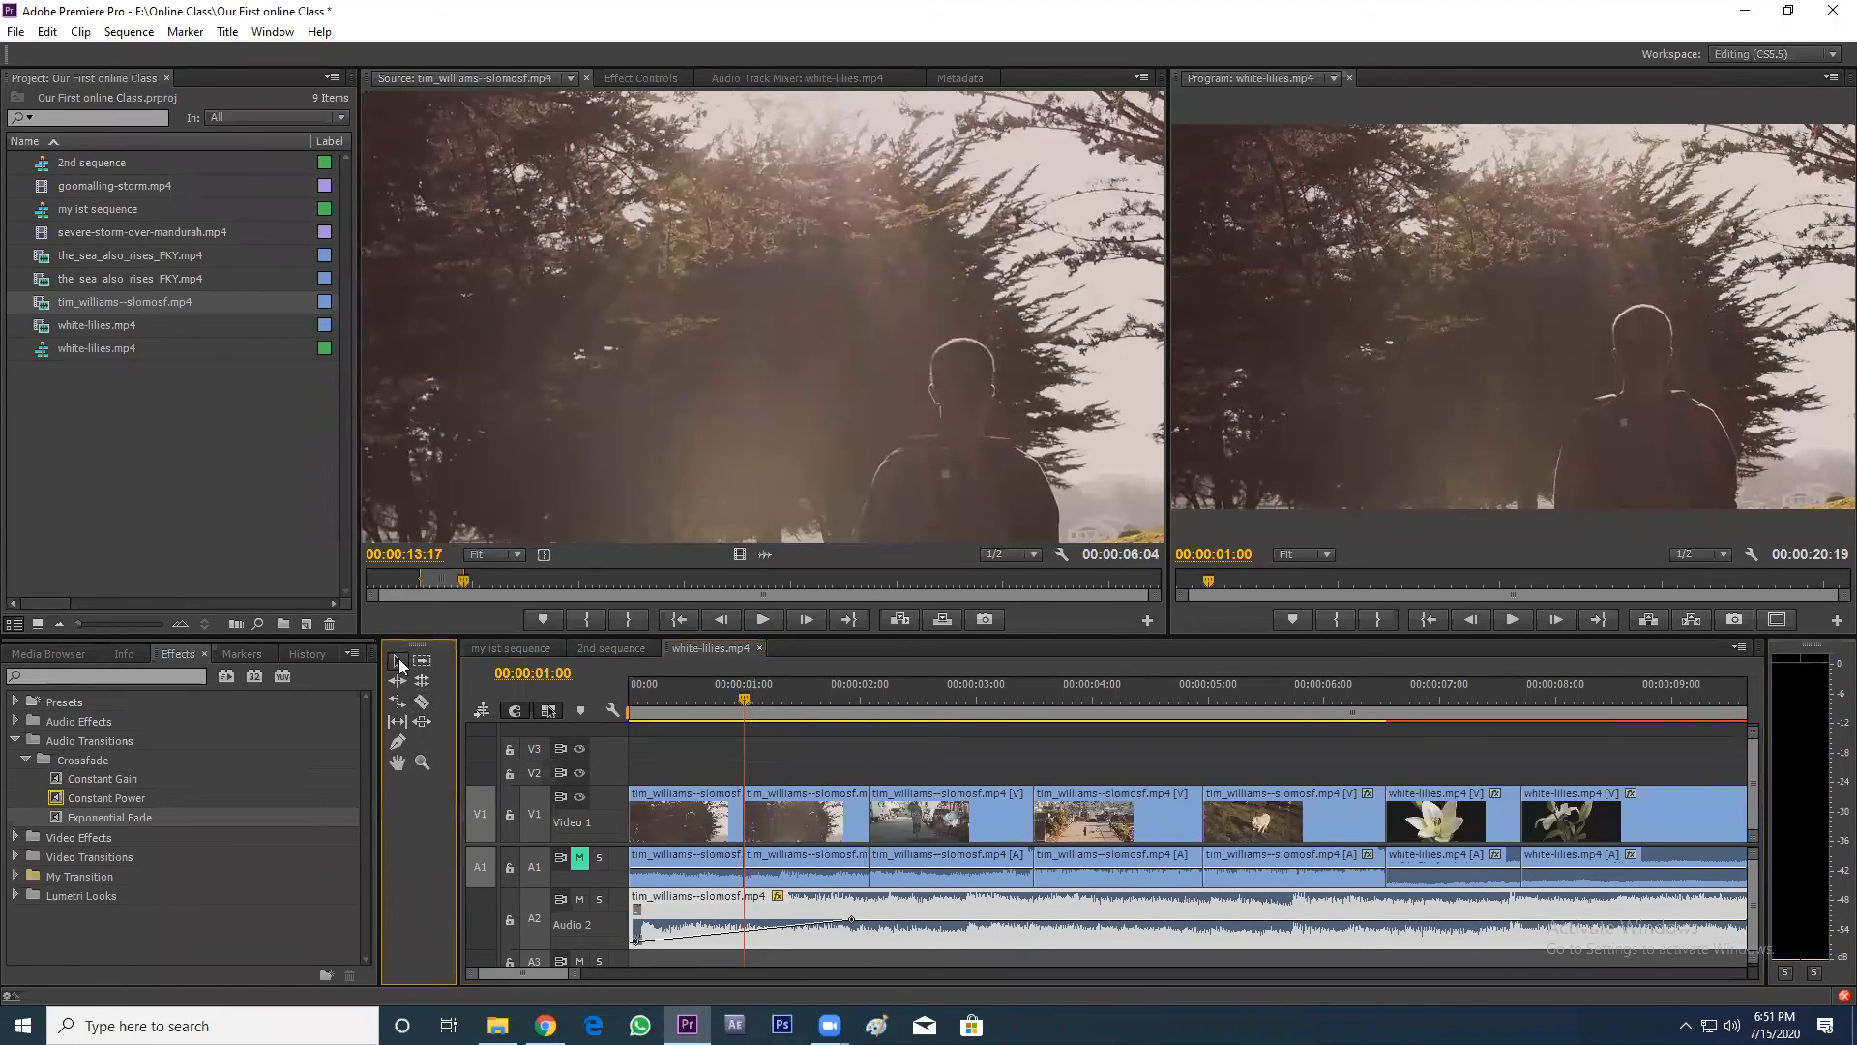
{"action": "left_click", "coordinate": [776, 824]}
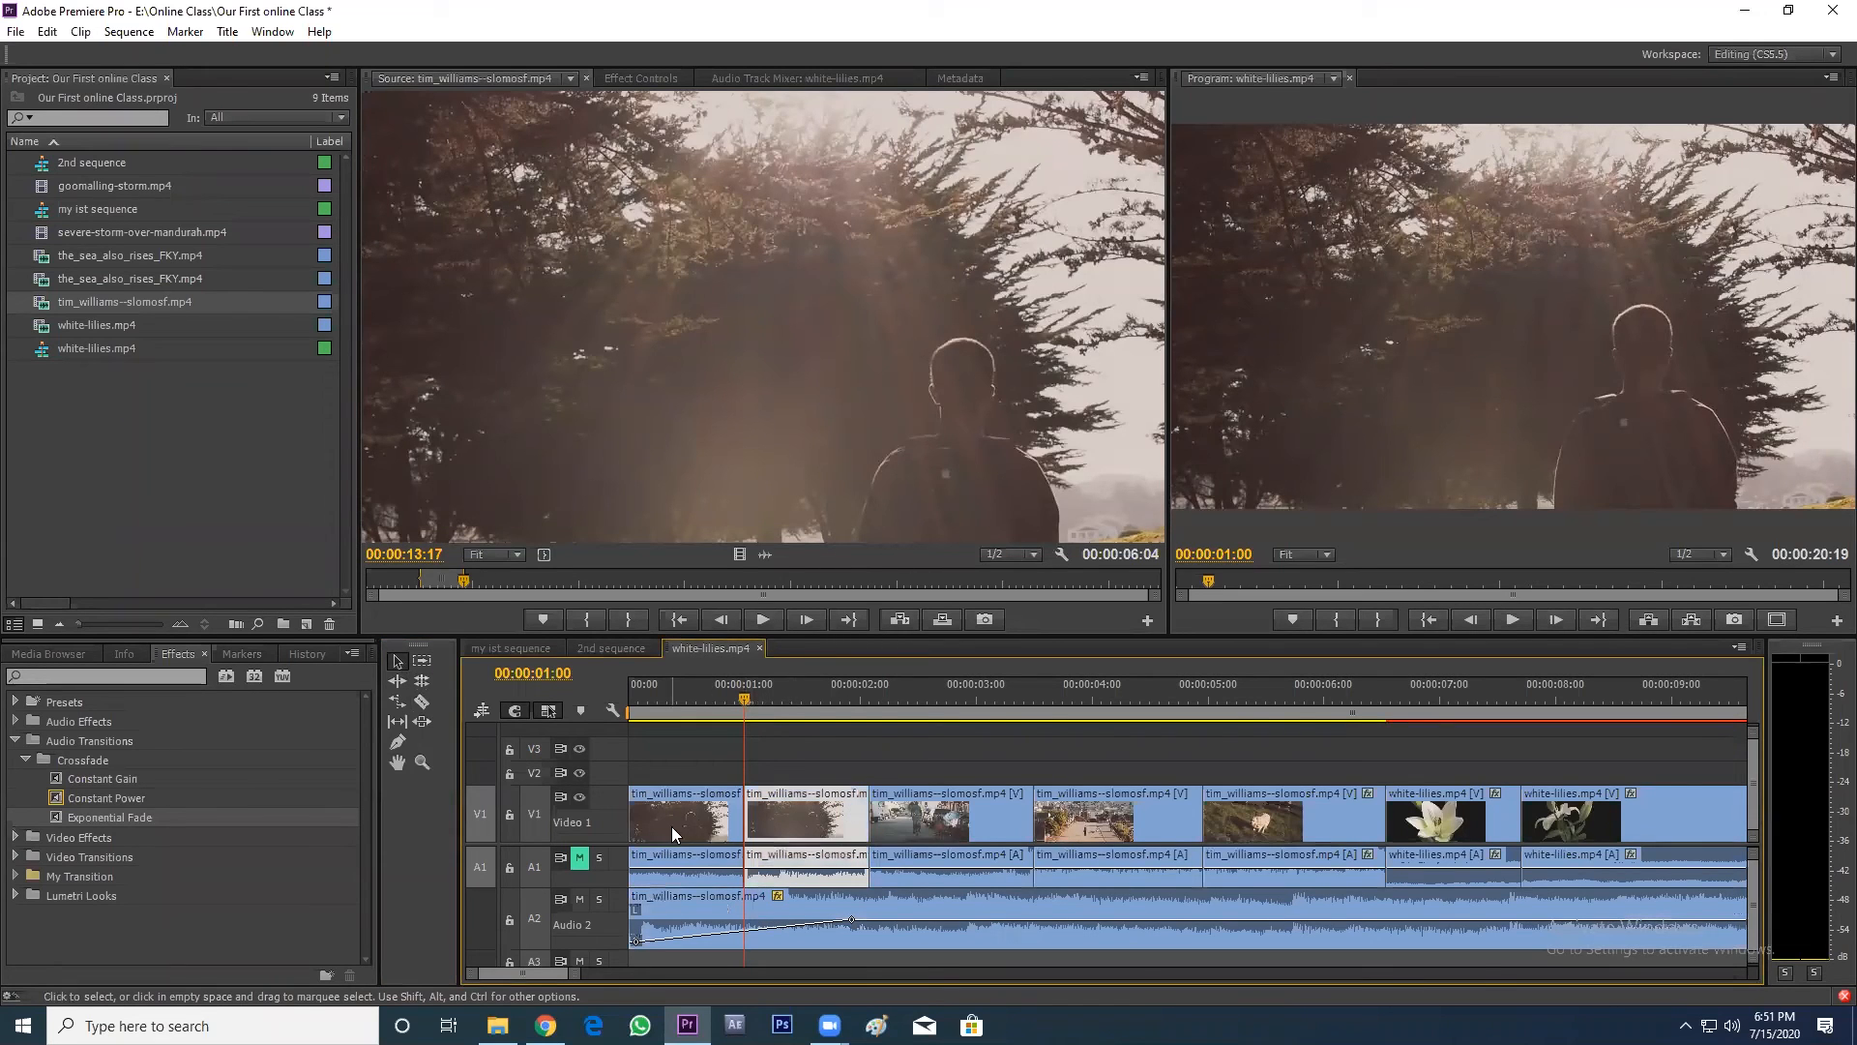
{"action": "left_click", "coordinate": [793, 706]}
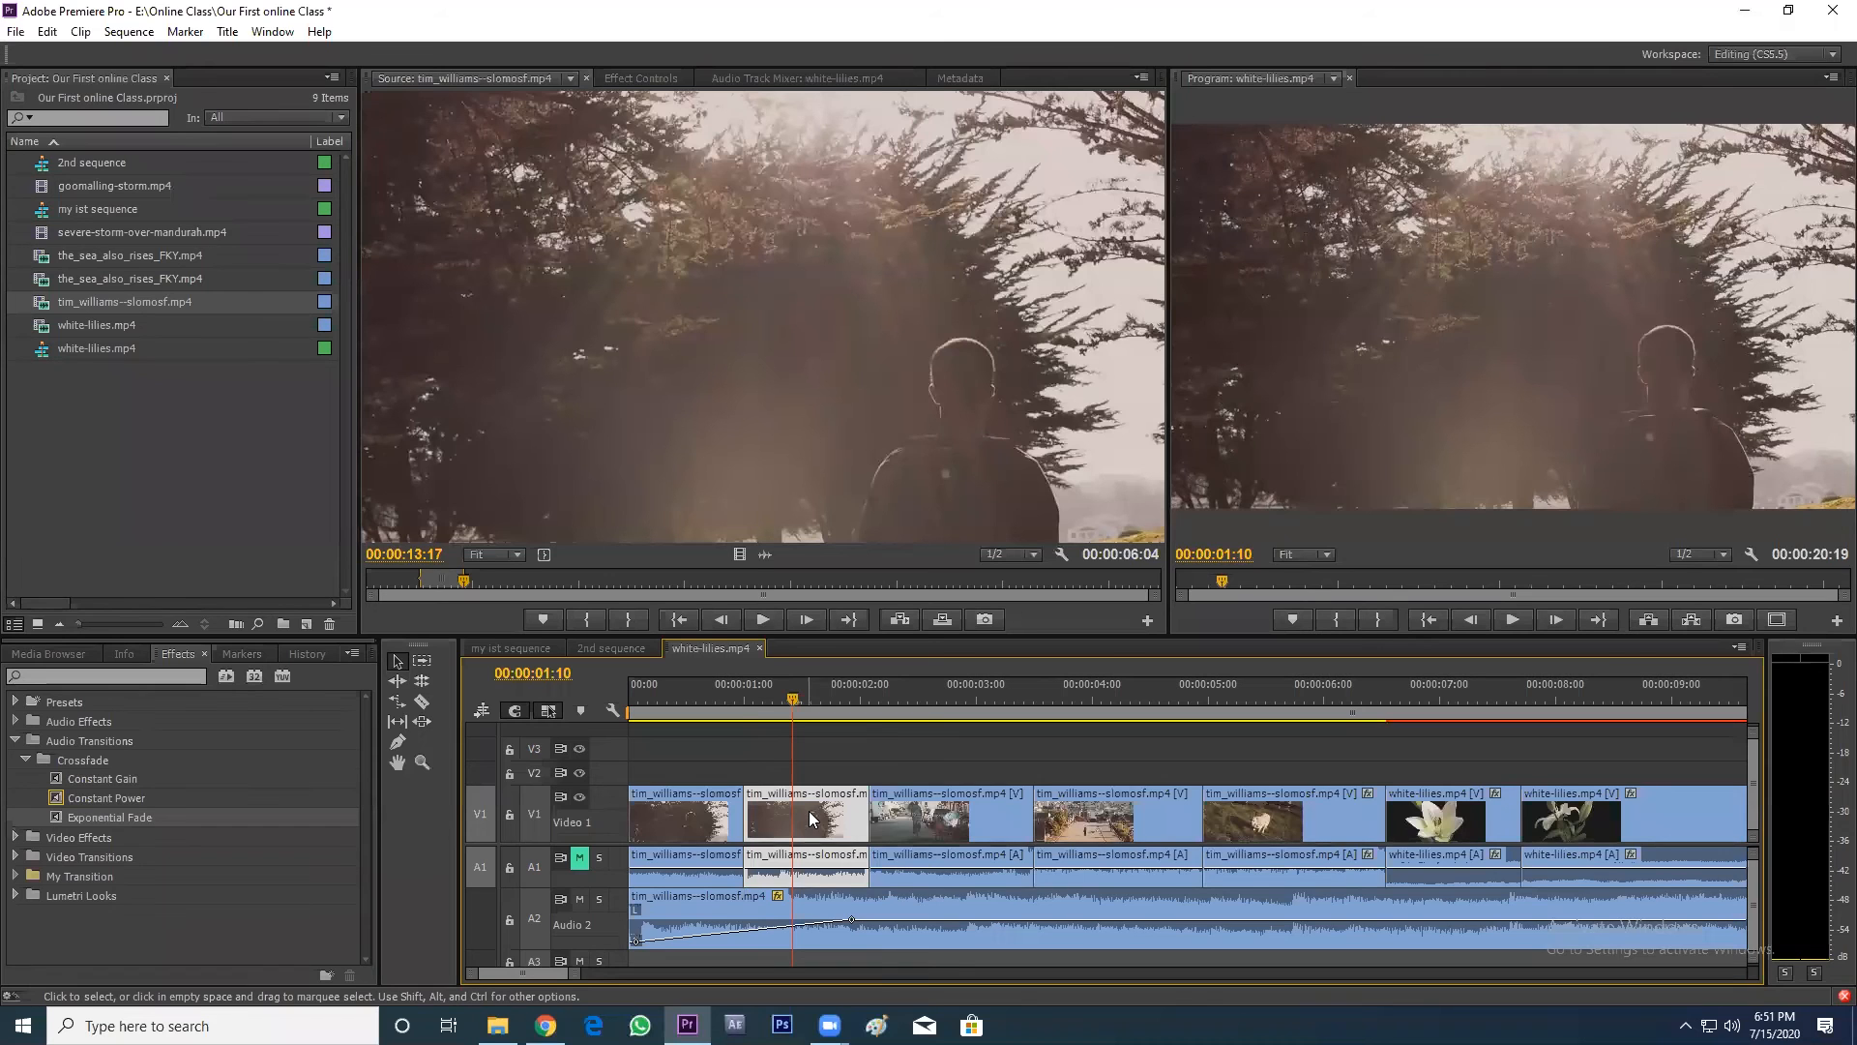
{"action": "key", "text": "Delete"}
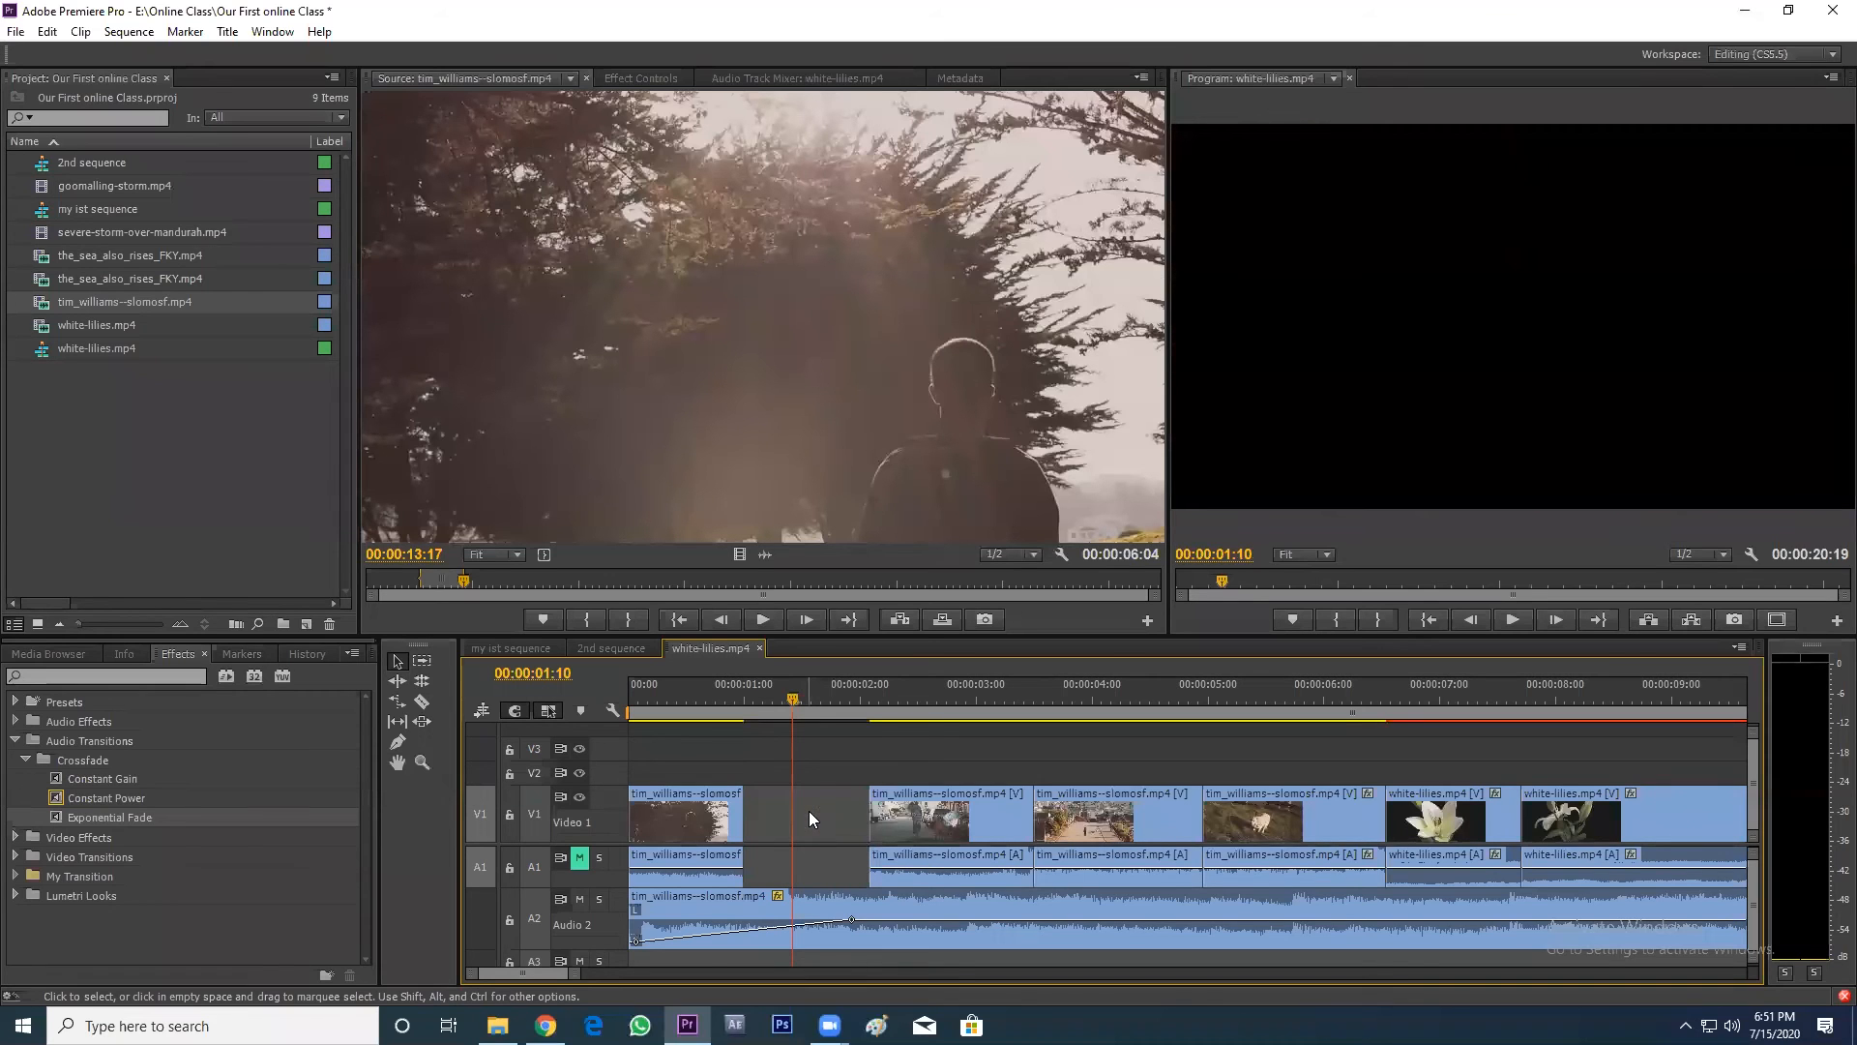
{"action": "right_click", "coordinate": [811, 813]}
{"action": "left_click", "coordinate": [834, 816]}
- Play the sequence from the beginning across the new cut, and check the storm and lily clips against the A2 audio
{"action": "key", "text": "Up"}
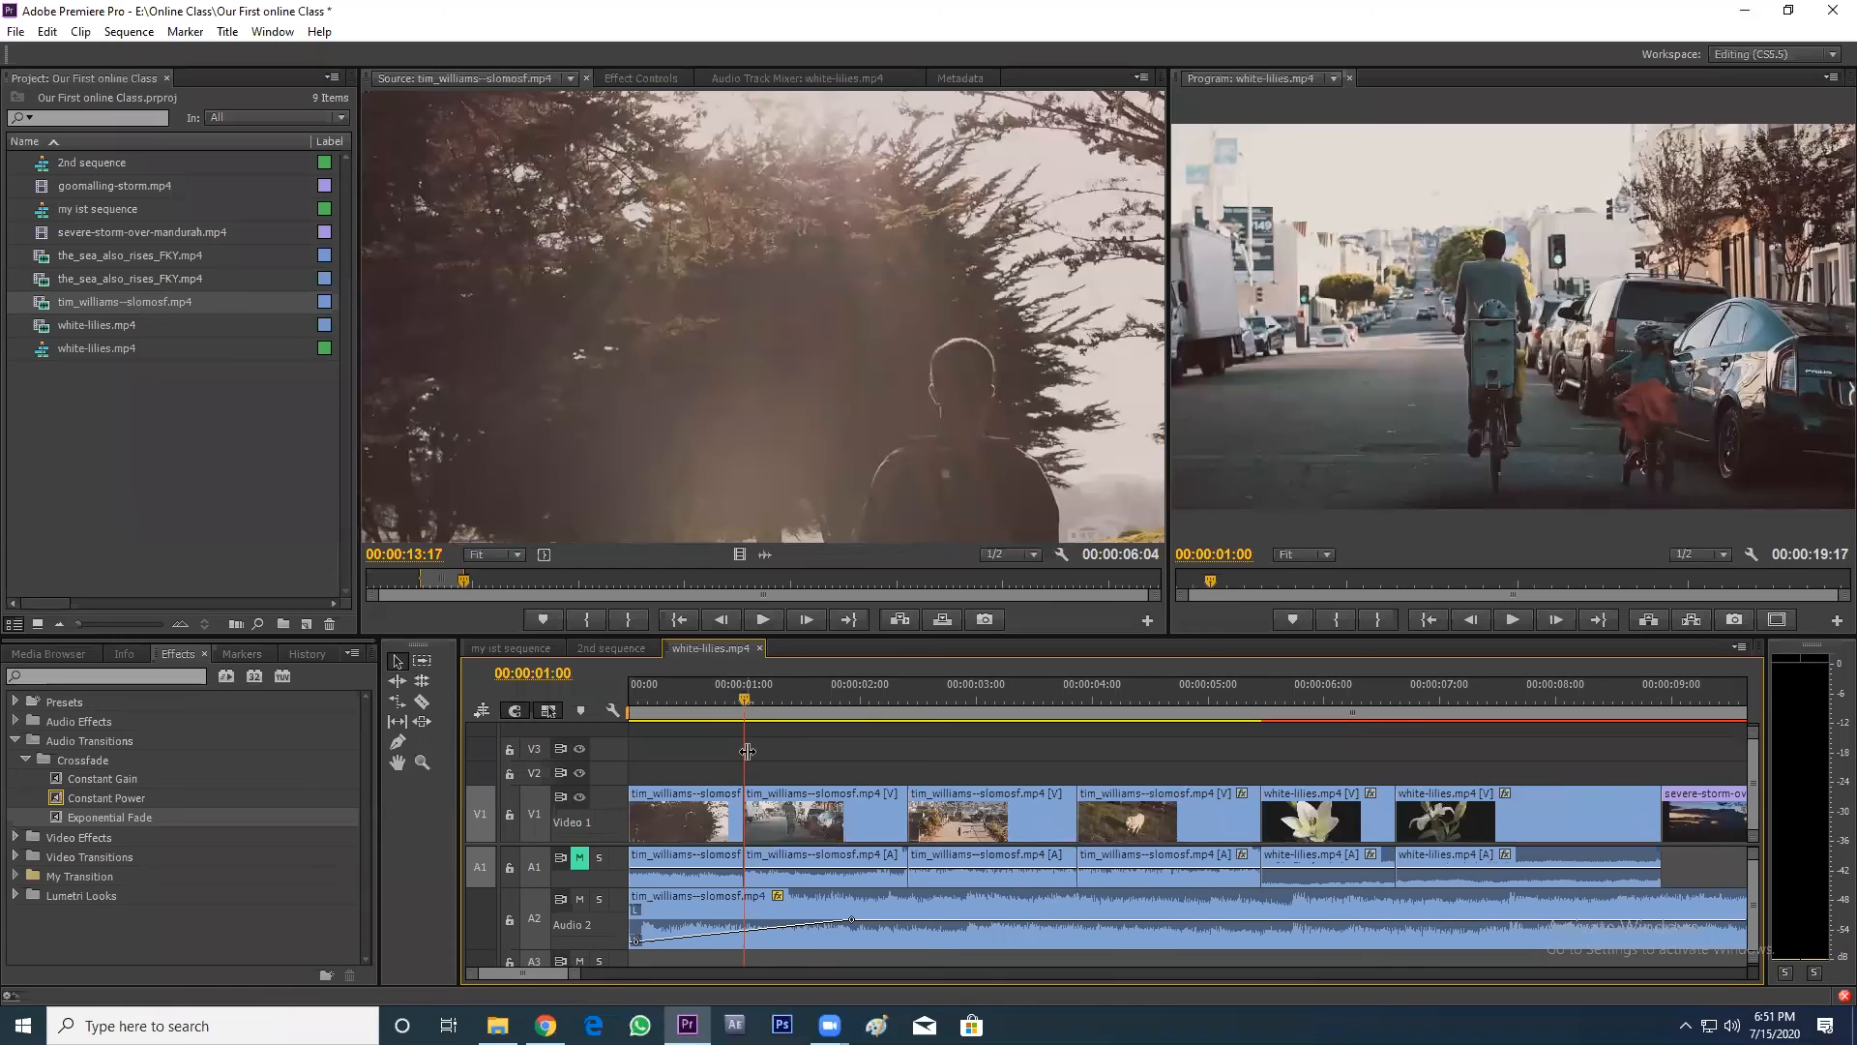
{"action": "key", "text": "Home"}
{"action": "key", "text": "space"}
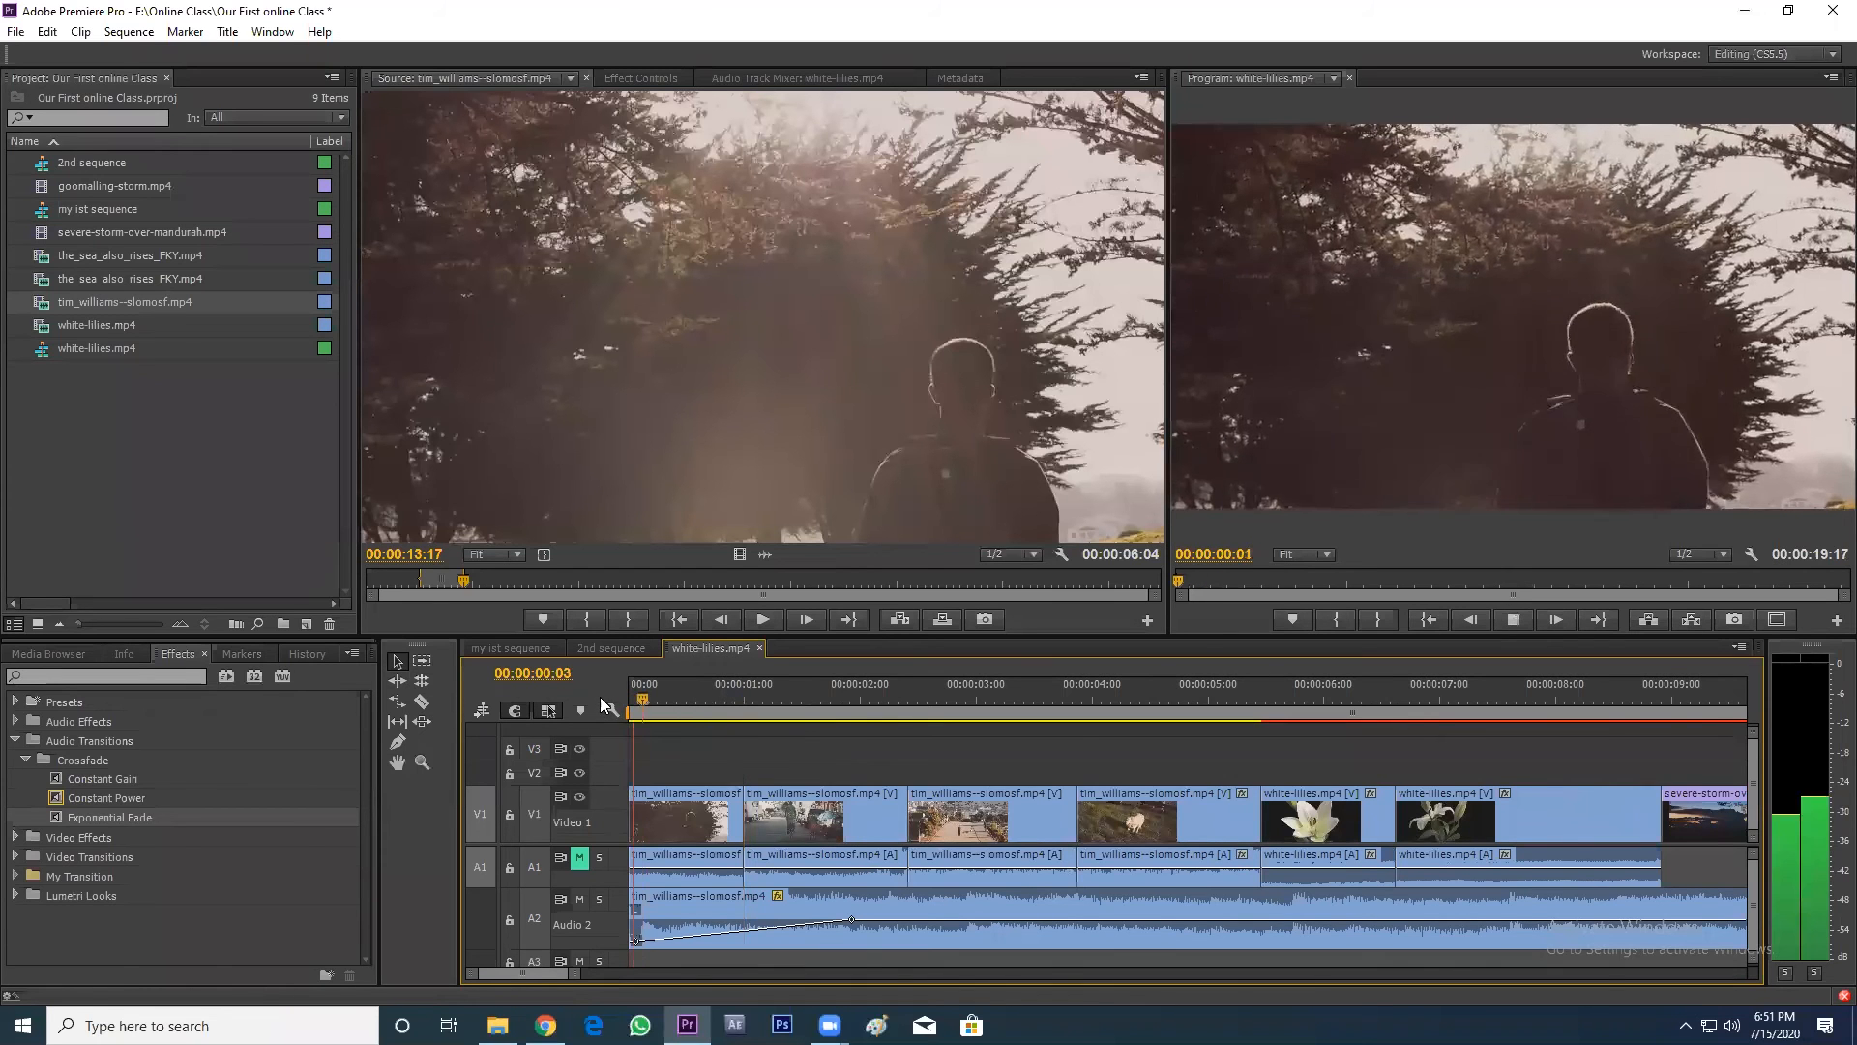
{"action": "key", "text": "space"}
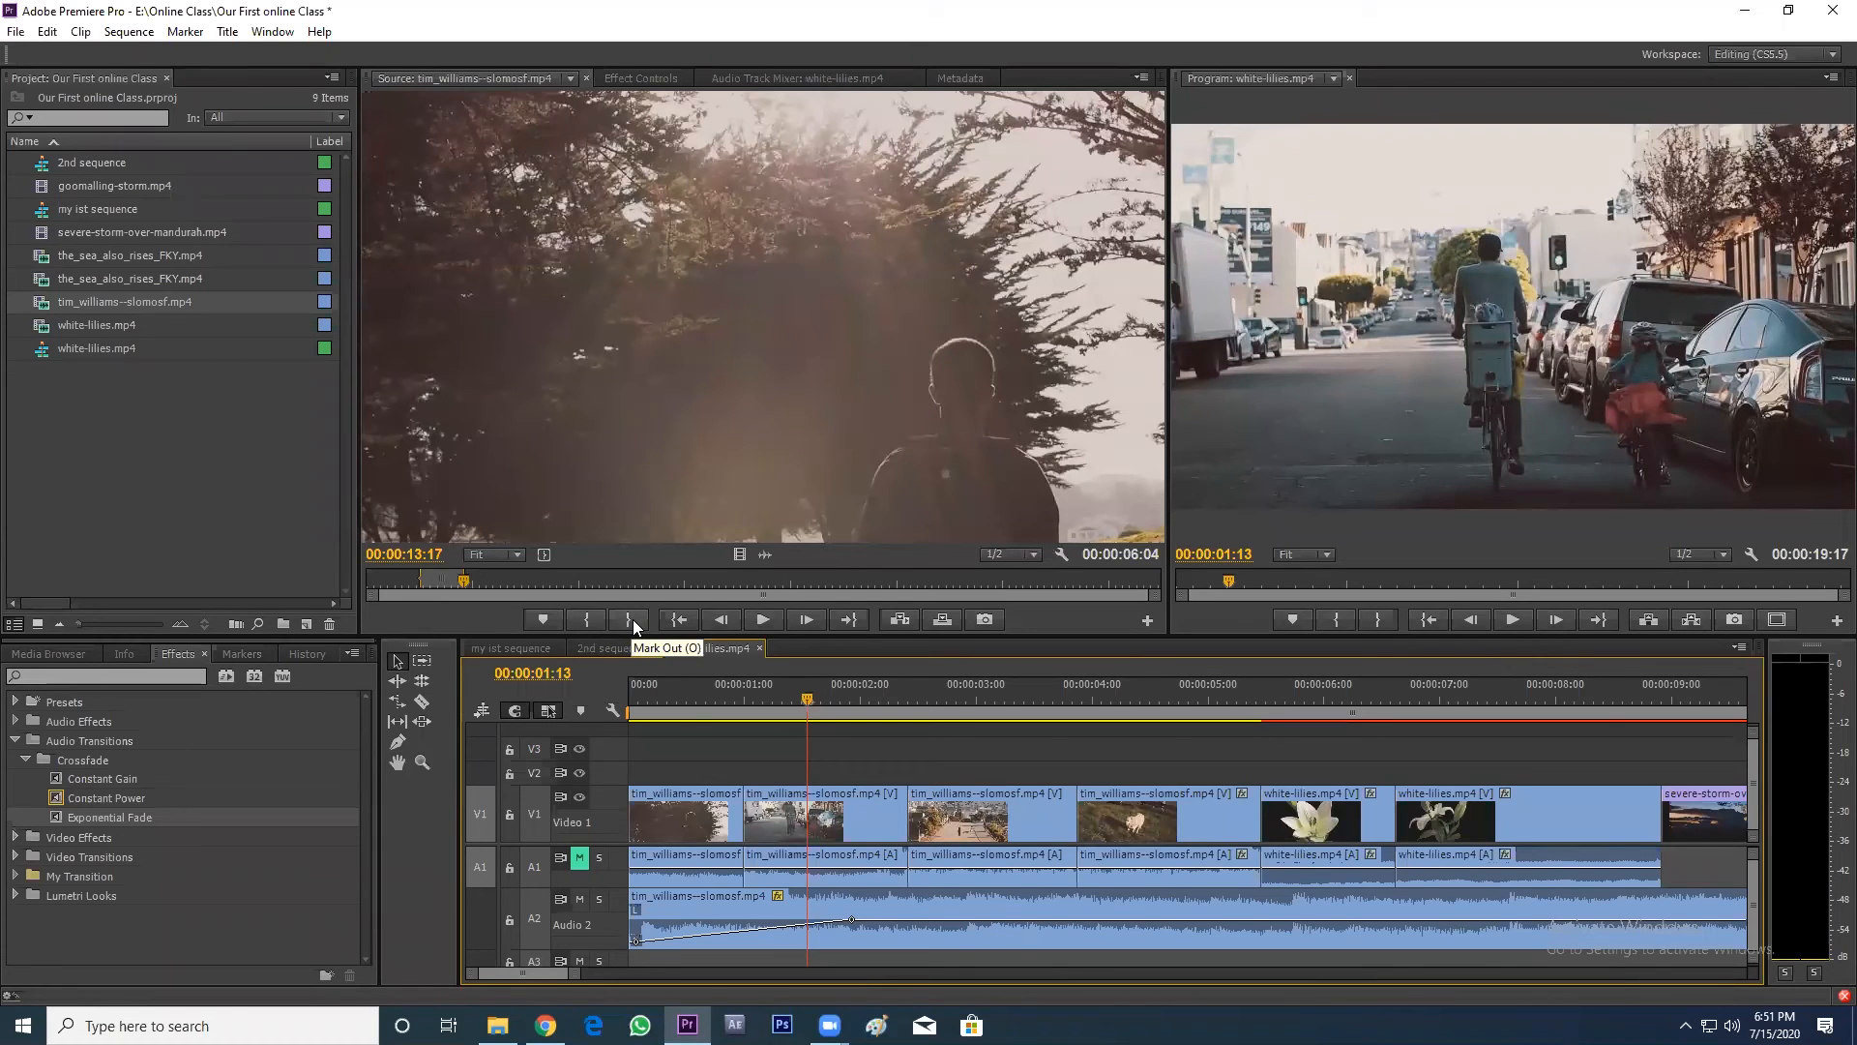
{"action": "left_click_drag", "start_coordinate": [885, 712], "coordinate": [1230, 762]}
{"action": "key", "text": "minus"}
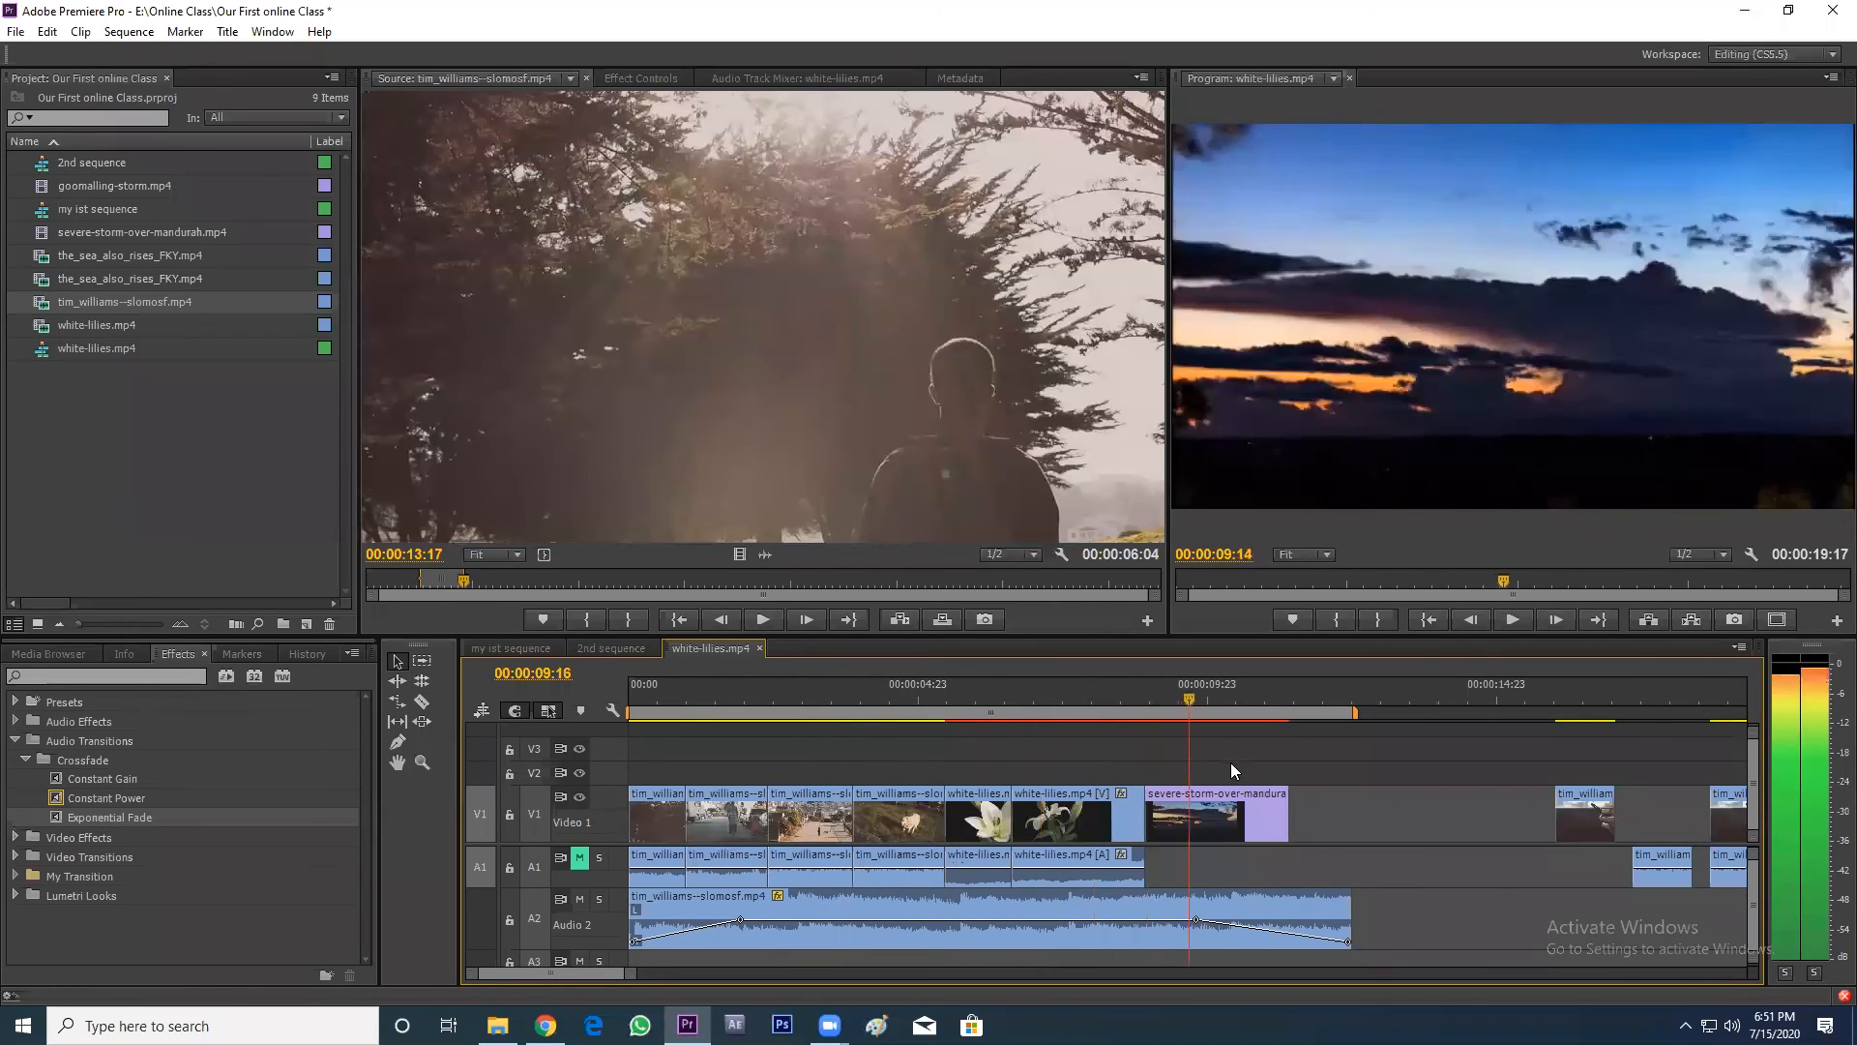
{"action": "left_click", "coordinate": [974, 706]}
{"action": "key", "text": "minus"}
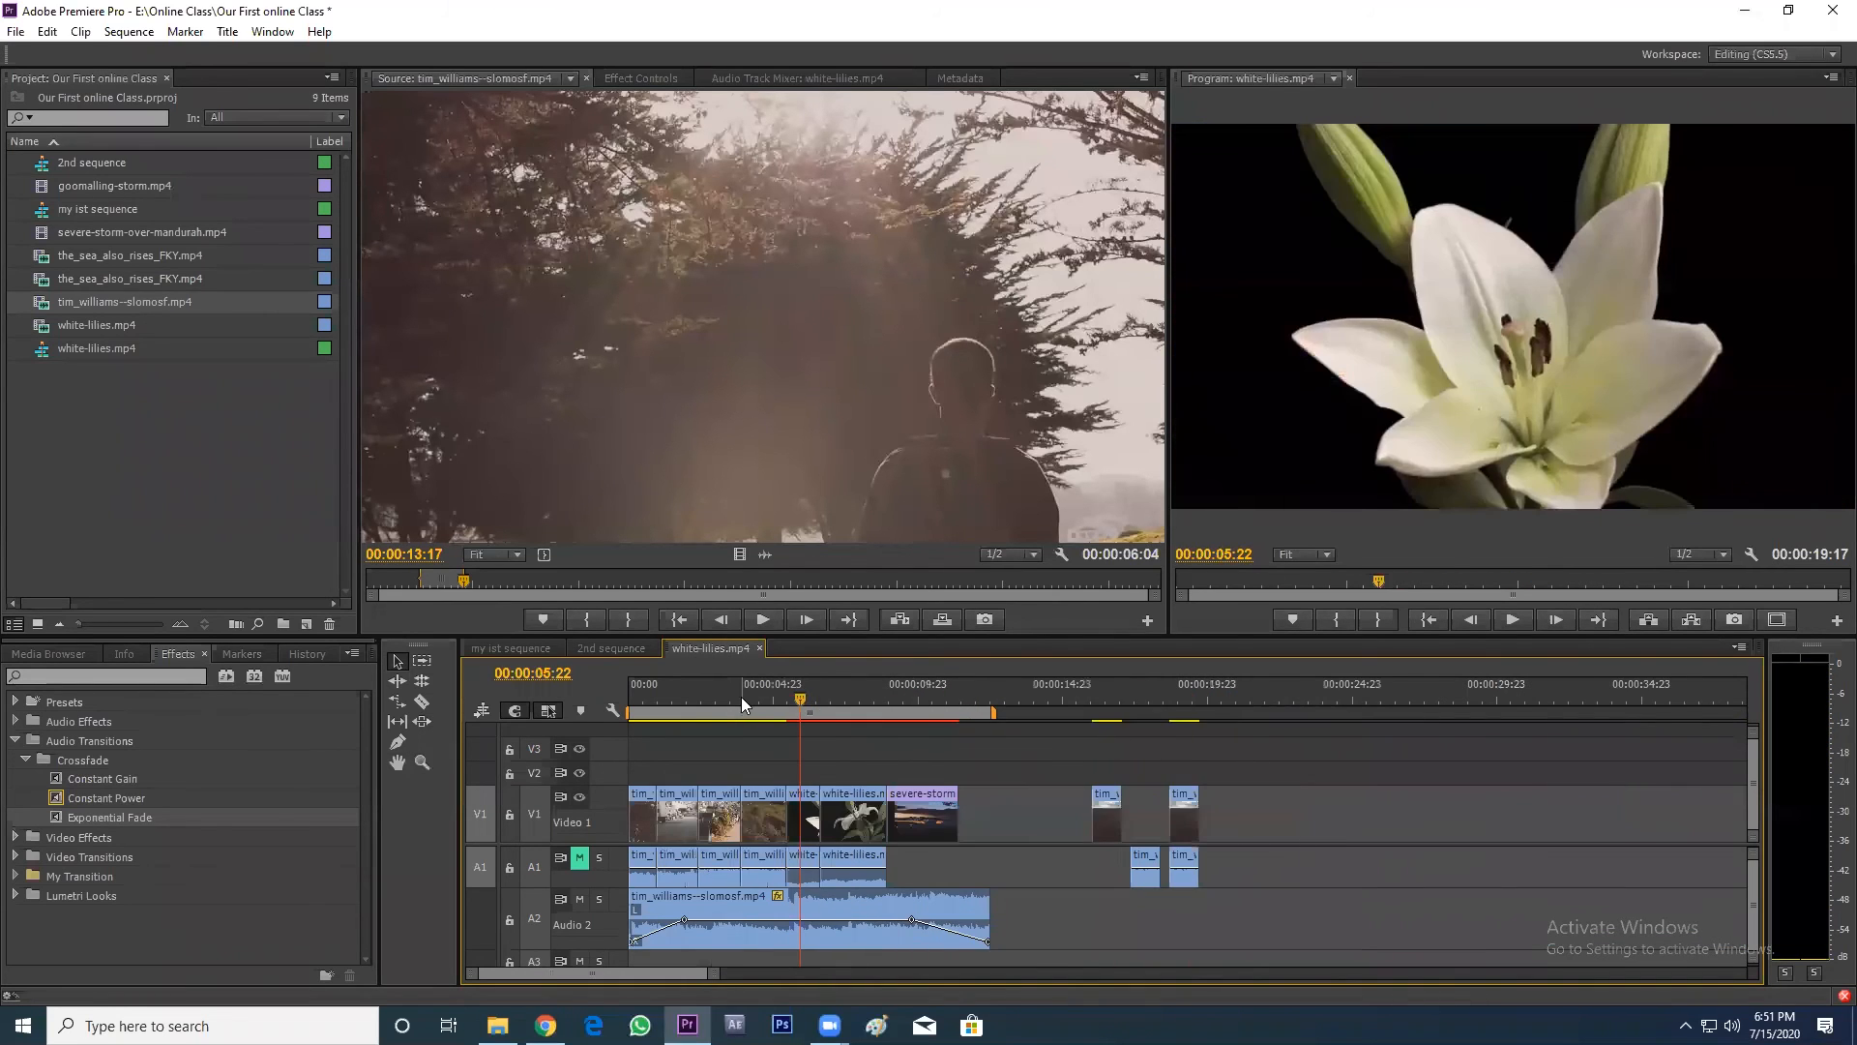
- Undo the gap removal, the deletion and the split of the first clip, and set the playhead to 00:00:00:23
{"action": "key", "text": "ctrl+z"}
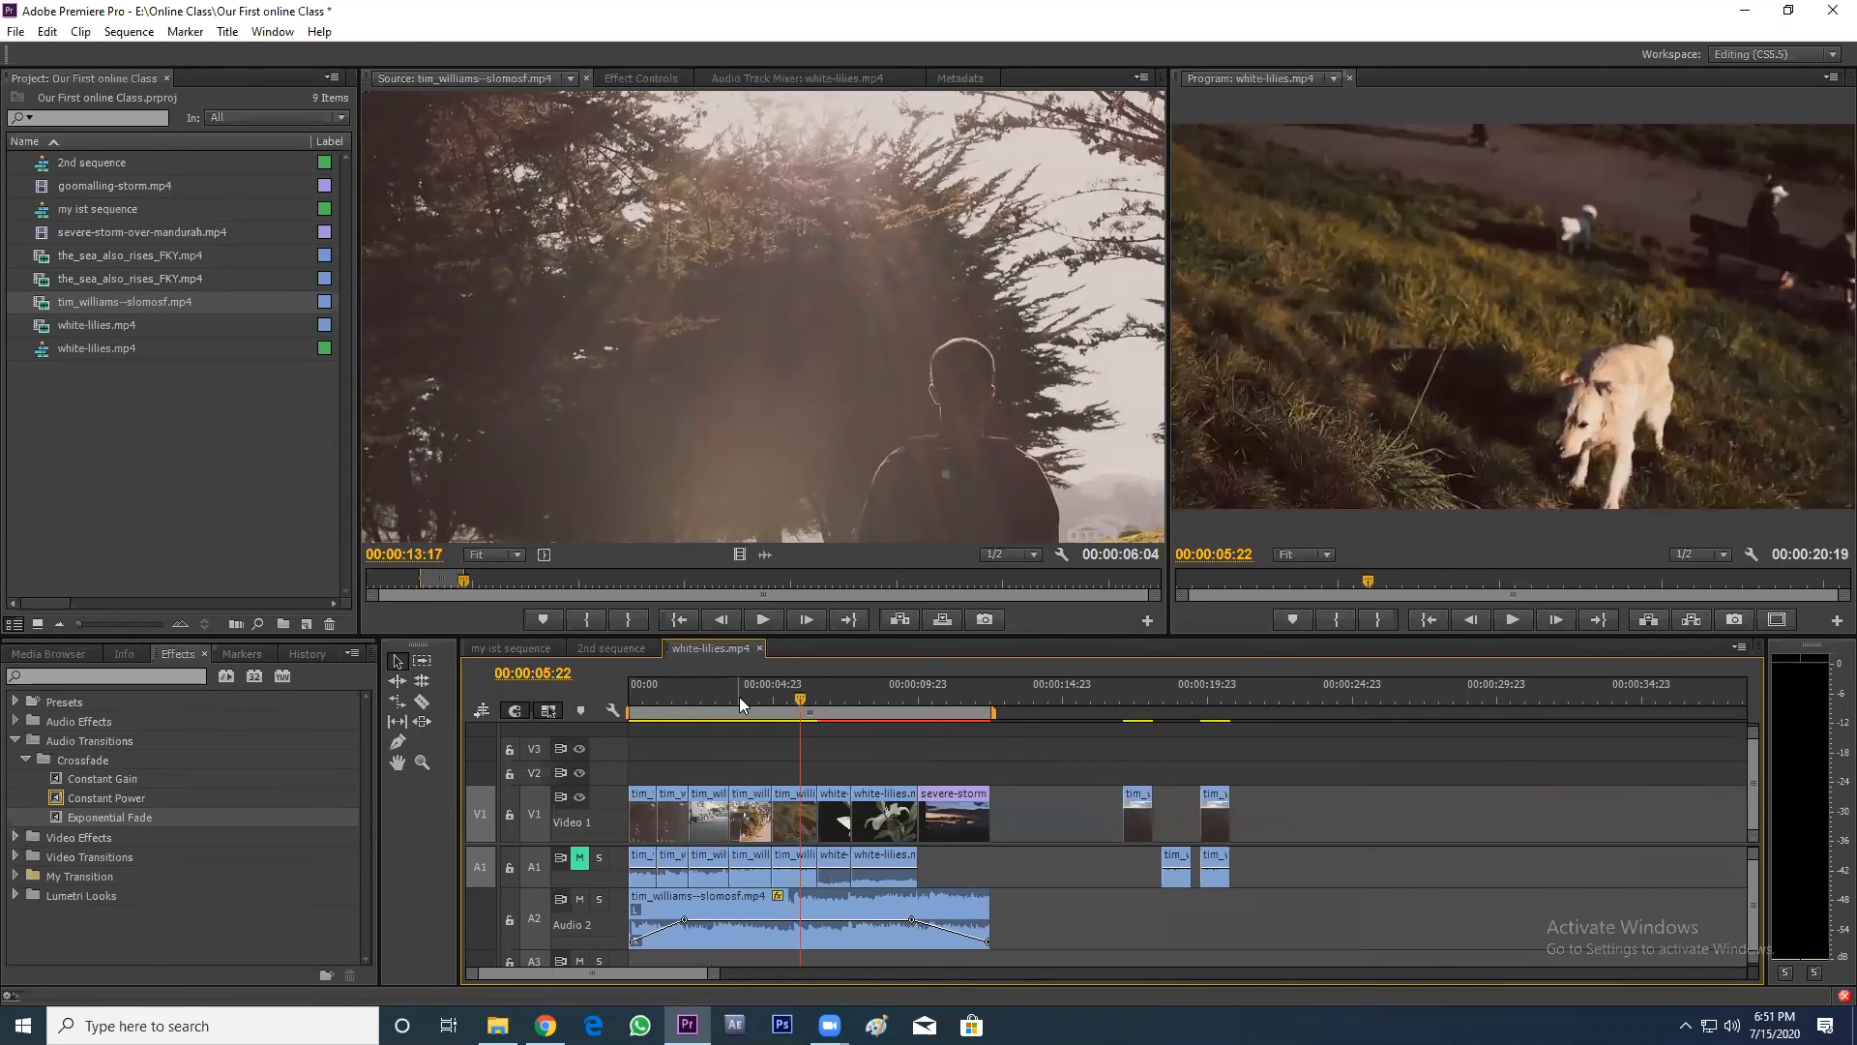
{"action": "left_click", "coordinate": [670, 695]}
{"action": "key", "text": "equal"}
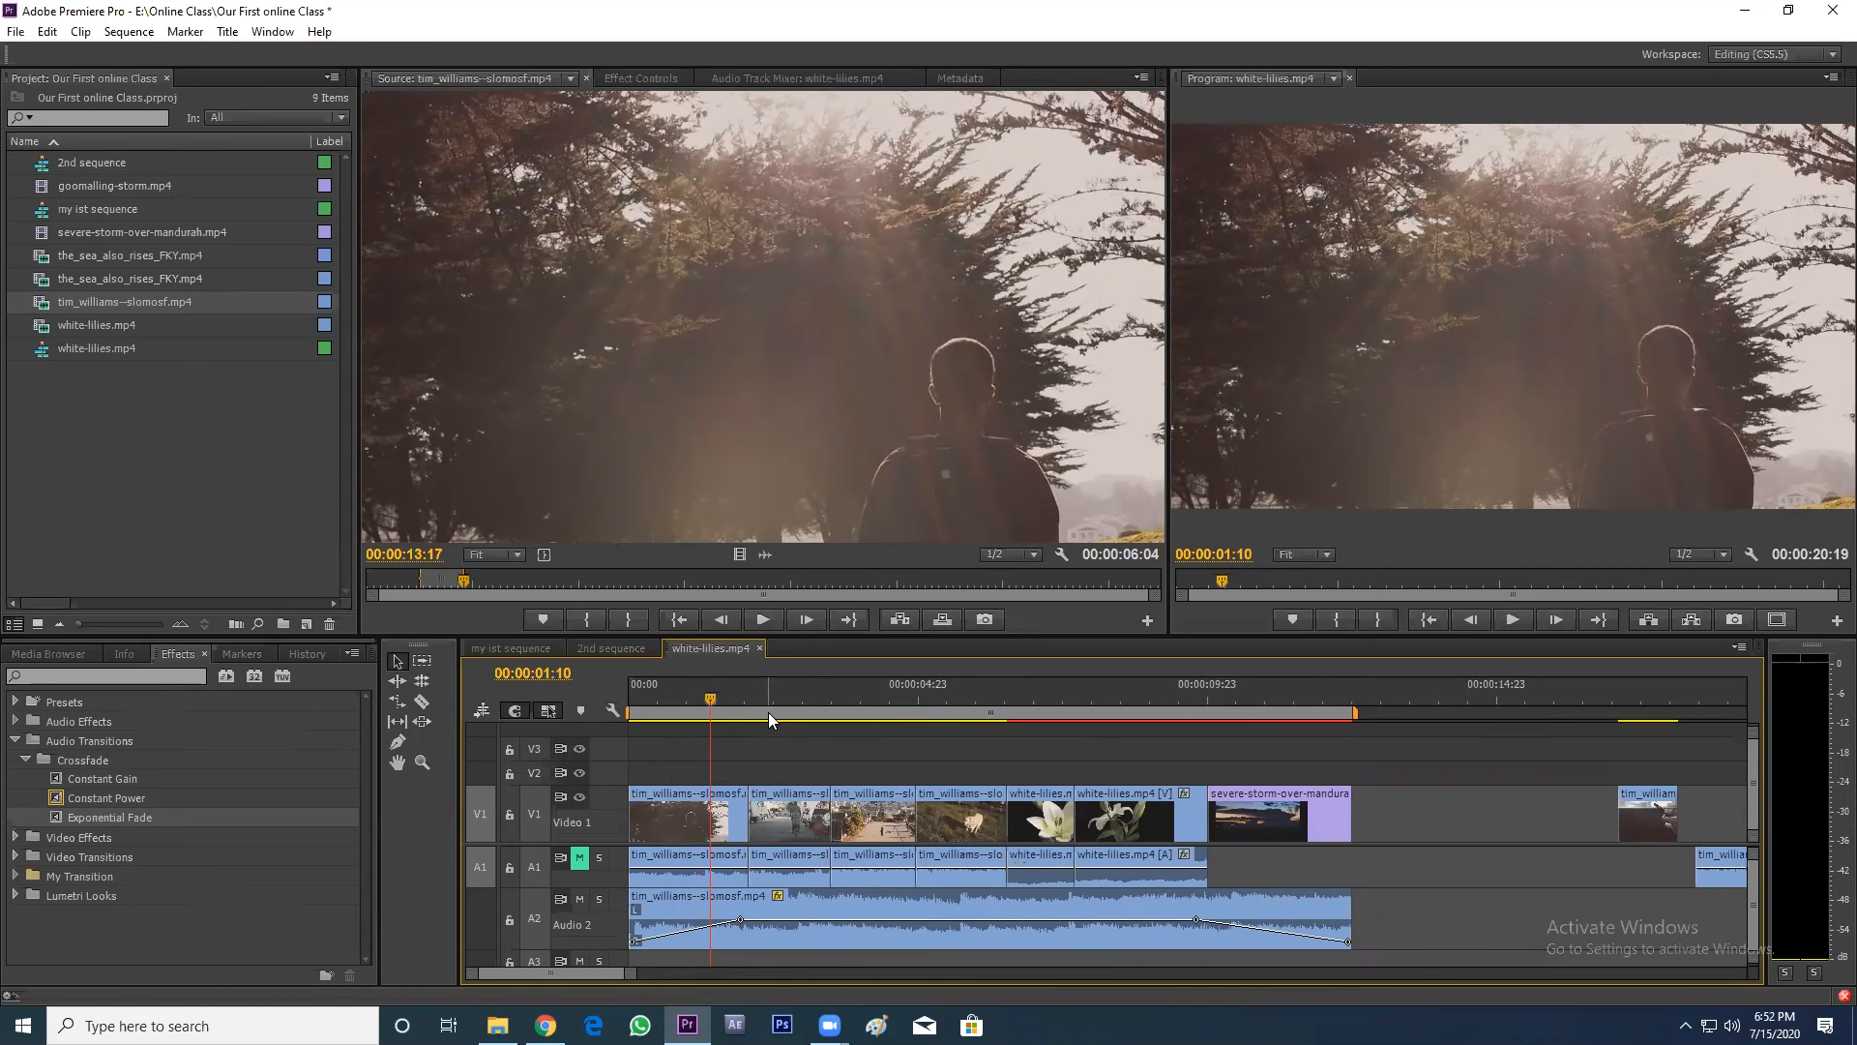
{"action": "left_click", "coordinate": [683, 704]}
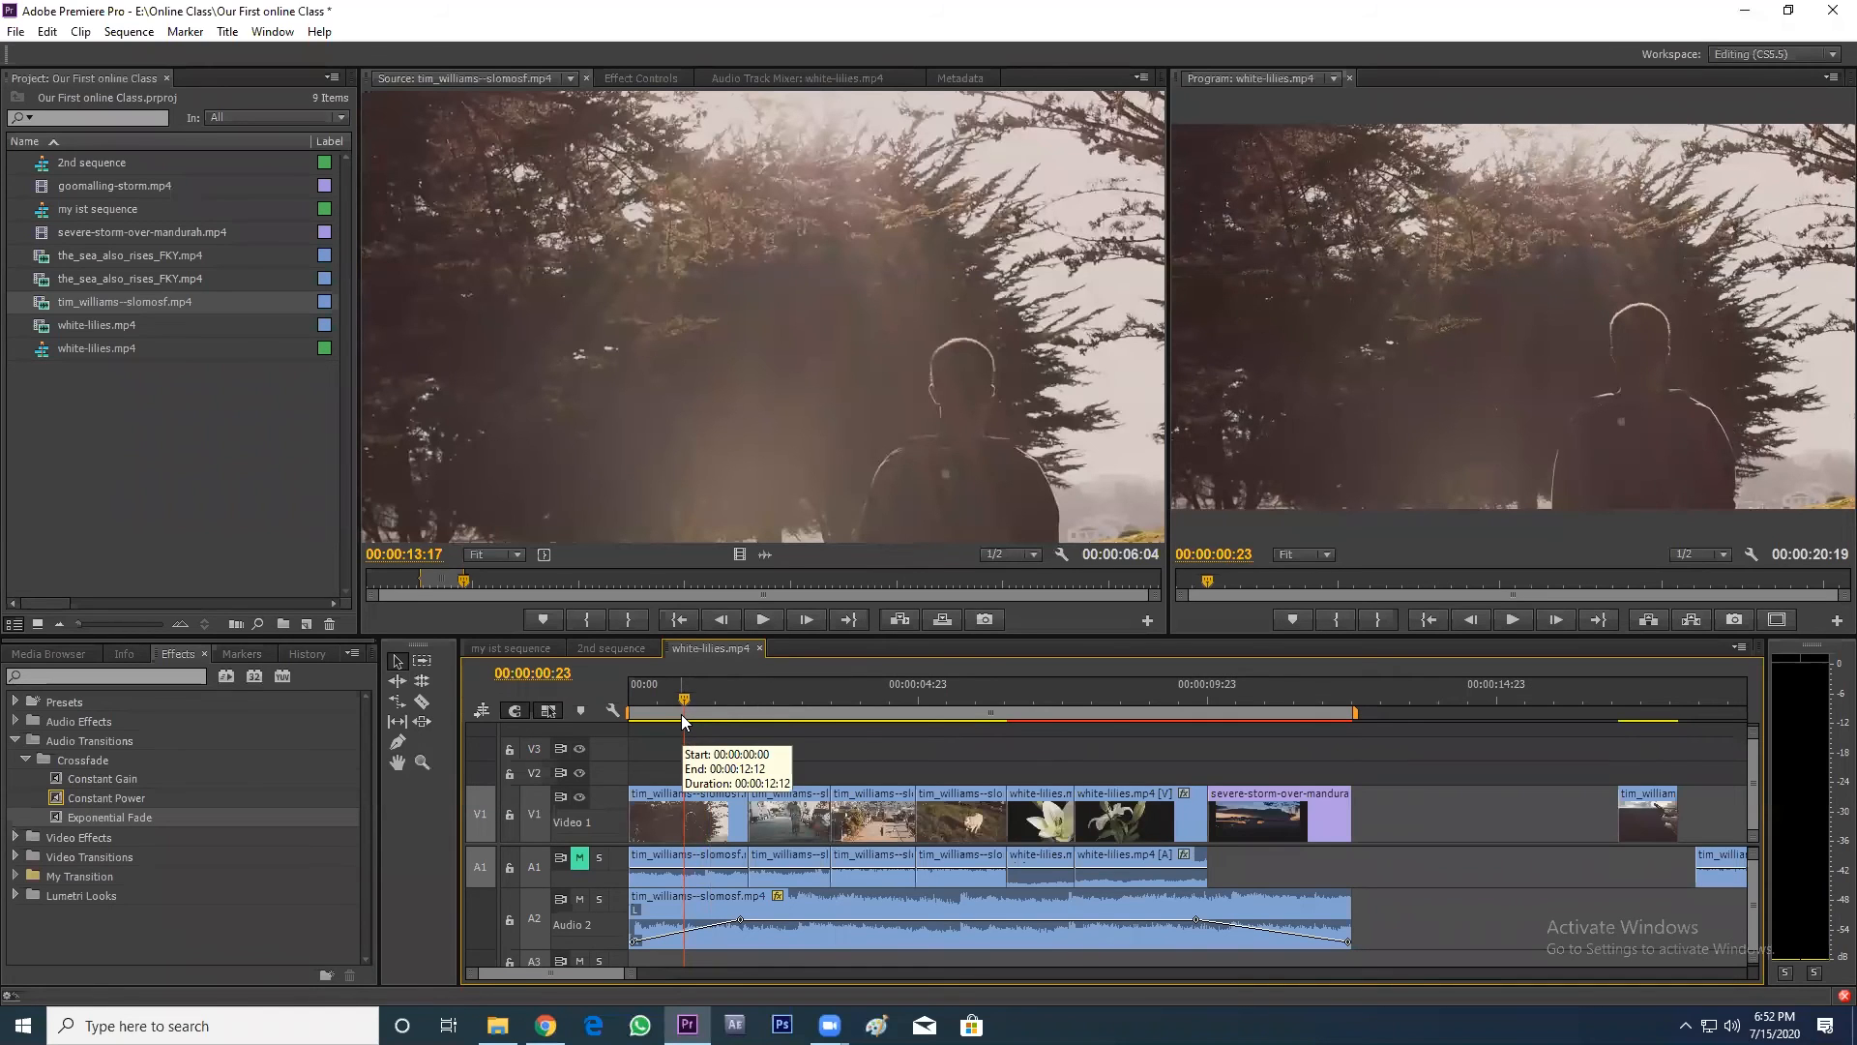
{"action": "left_click_drag", "start_coordinate": [678, 695], "coordinate": [680, 697]}
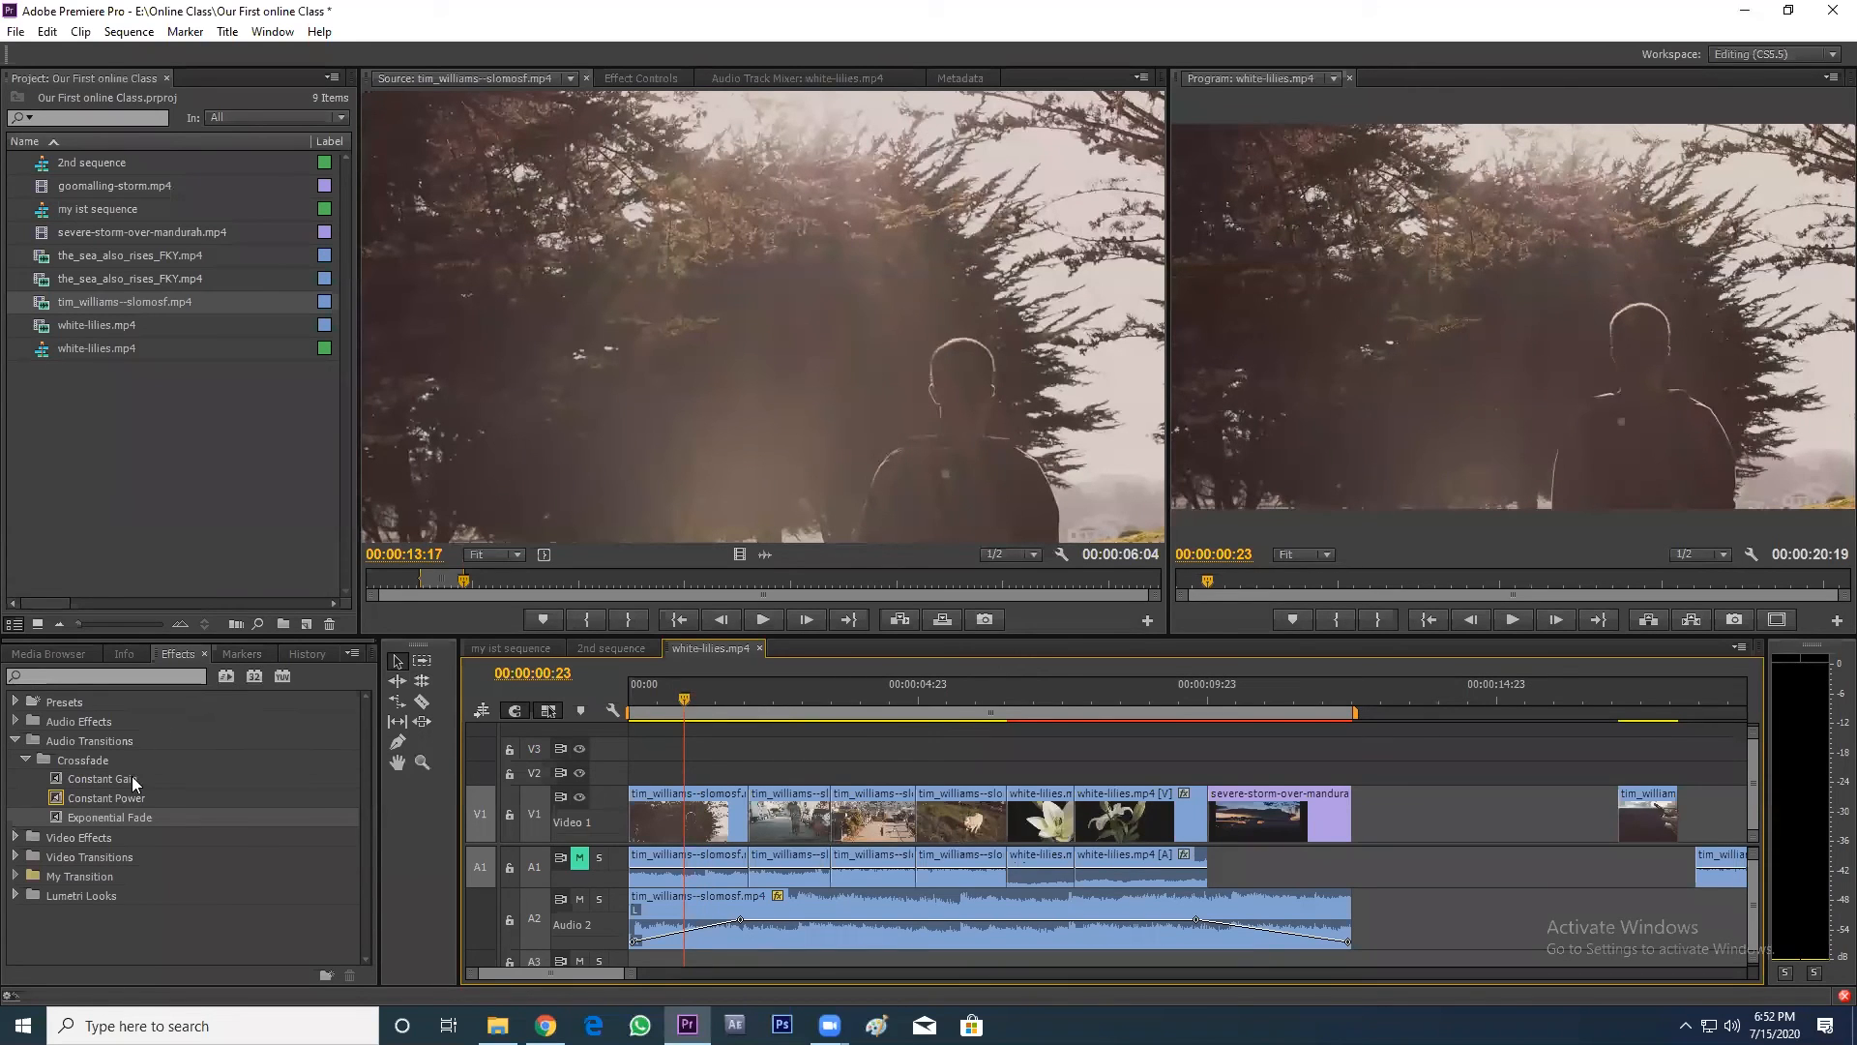
- Collapse the audio transitions and select Cube Spin among the 3D Motion video transitions
{"action": "left_click", "coordinate": [25, 760]}
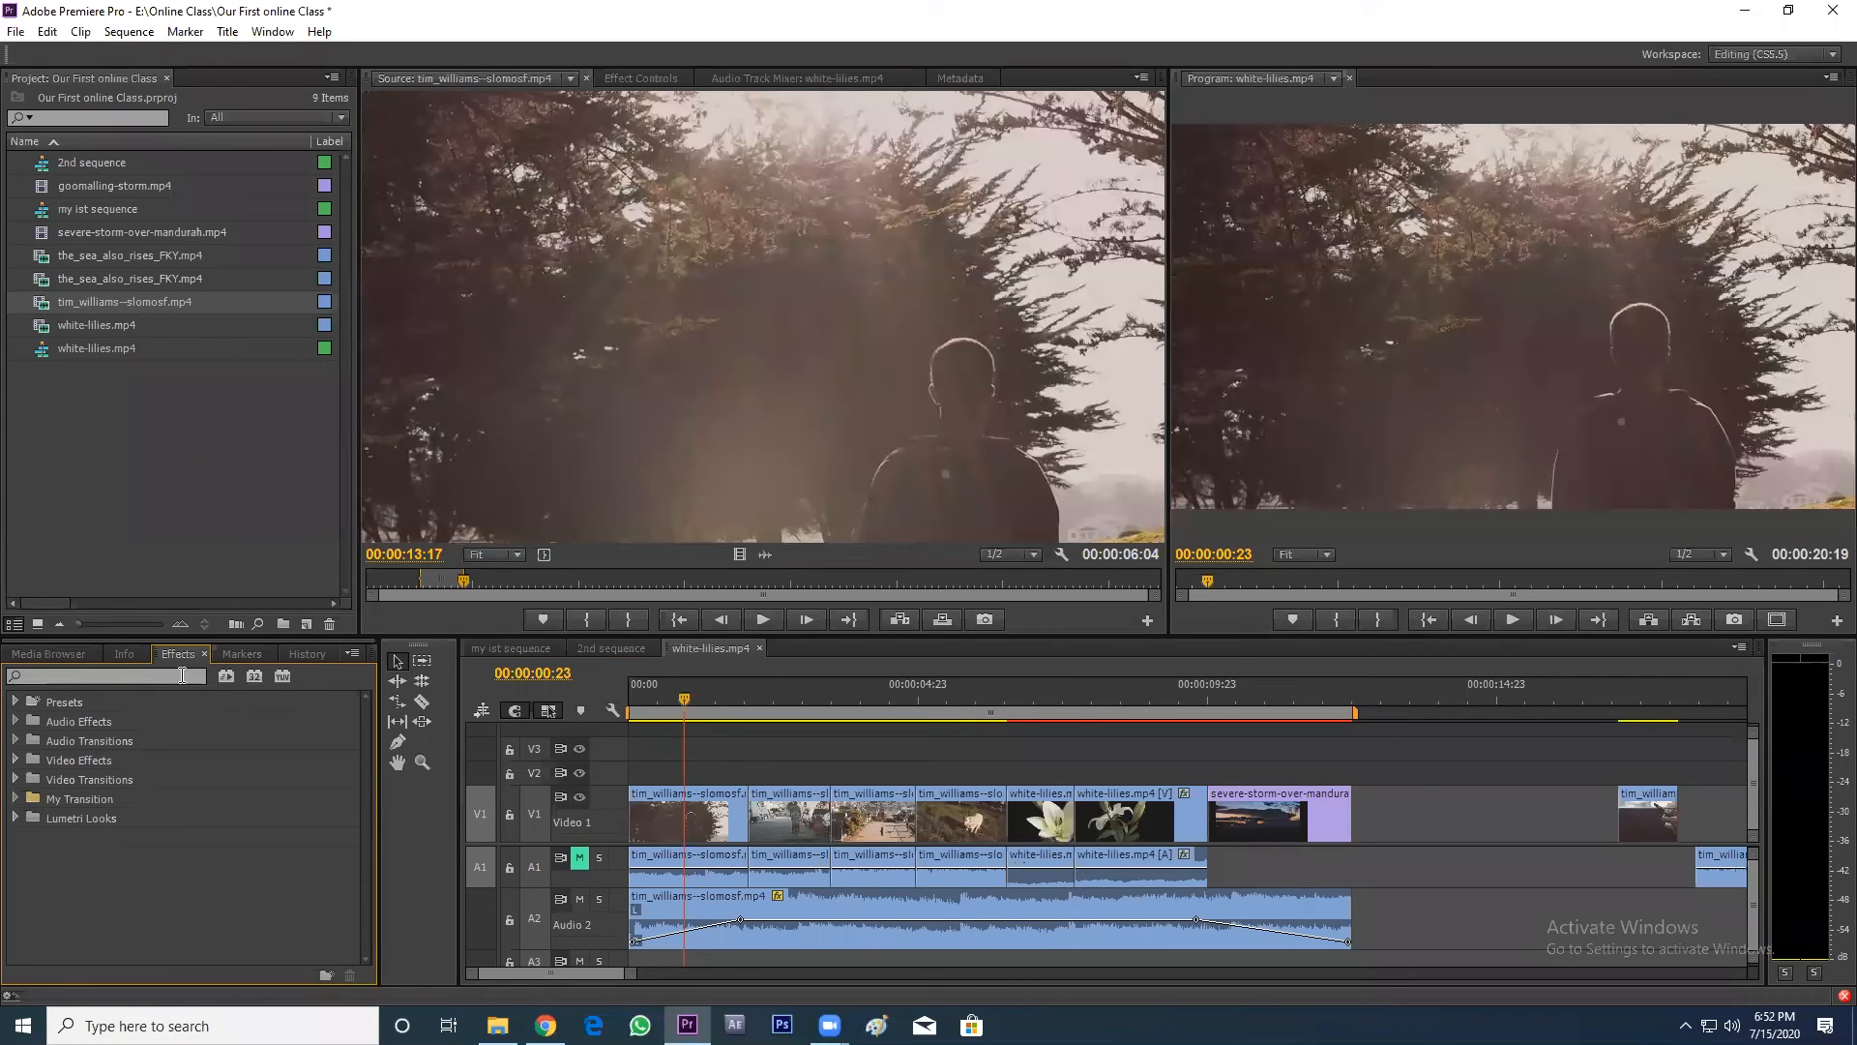
{"action": "left_click", "coordinate": [16, 779]}
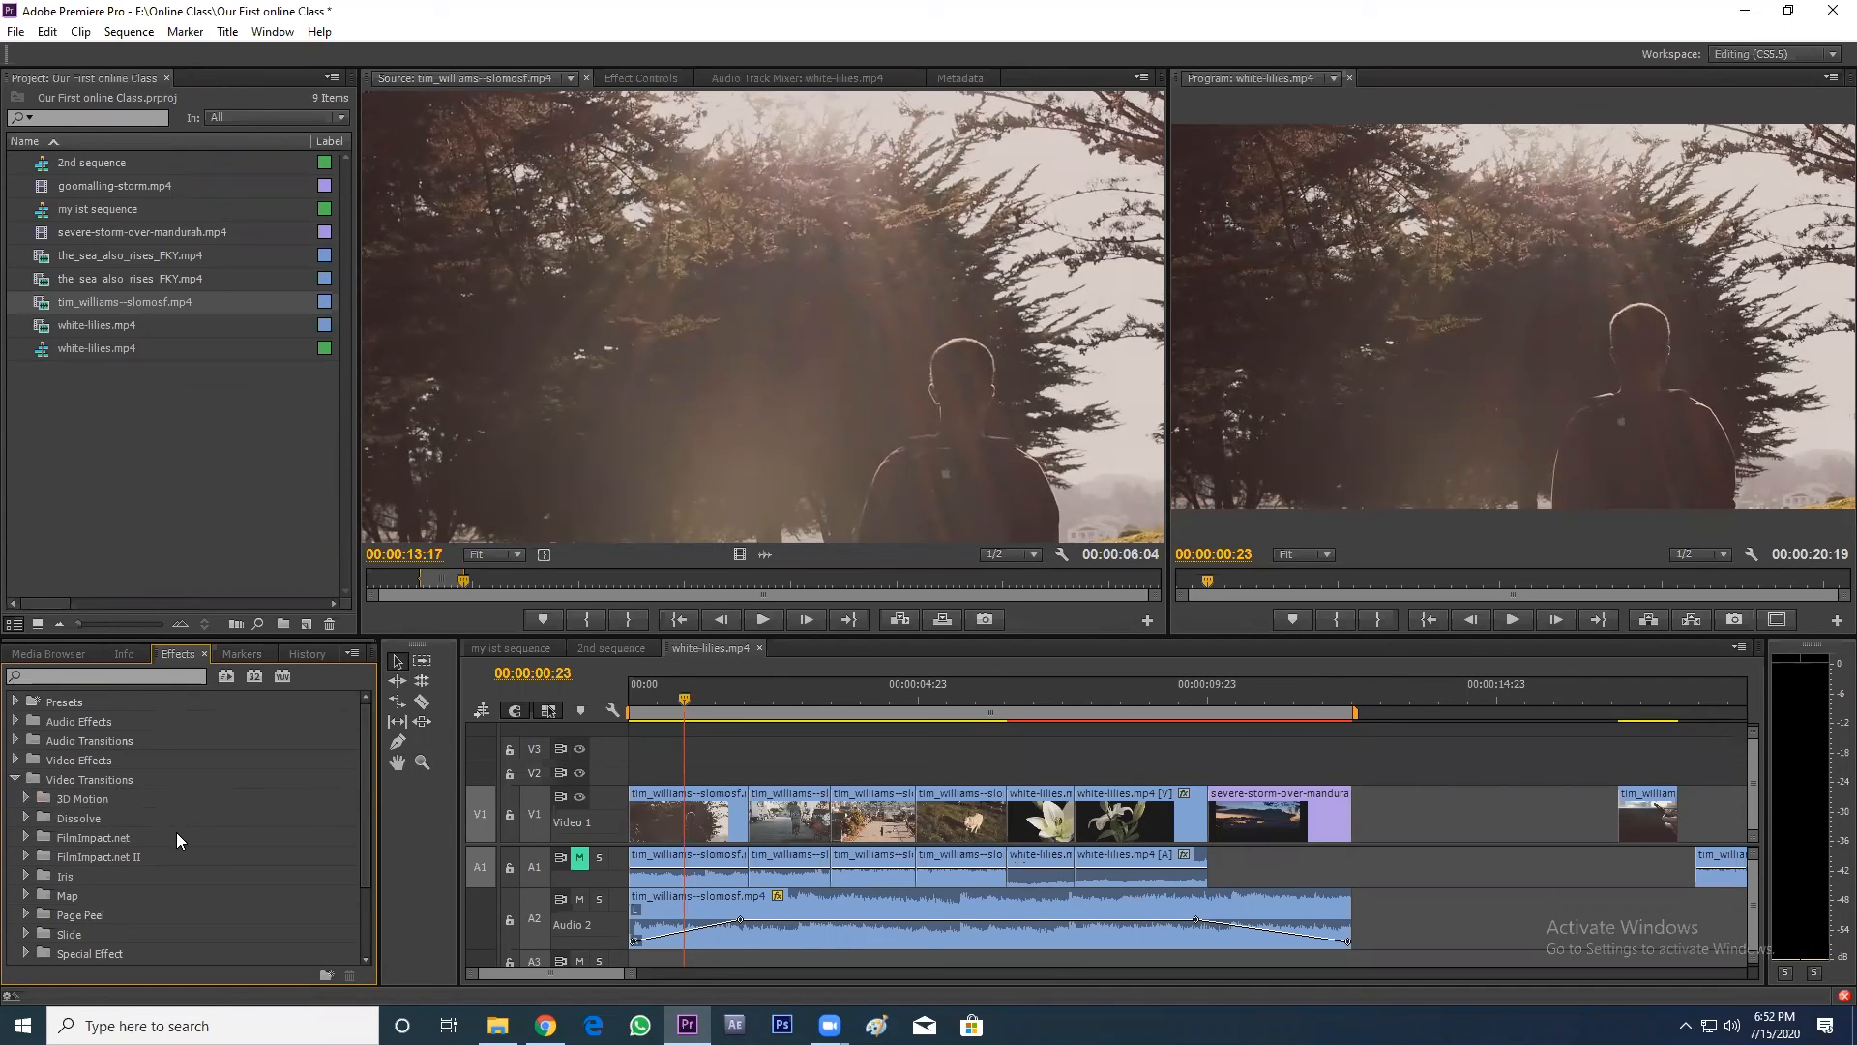
{"action": "scroll", "coordinate": [179, 840], "scroll_direction": "down", "scroll_amount": 1}
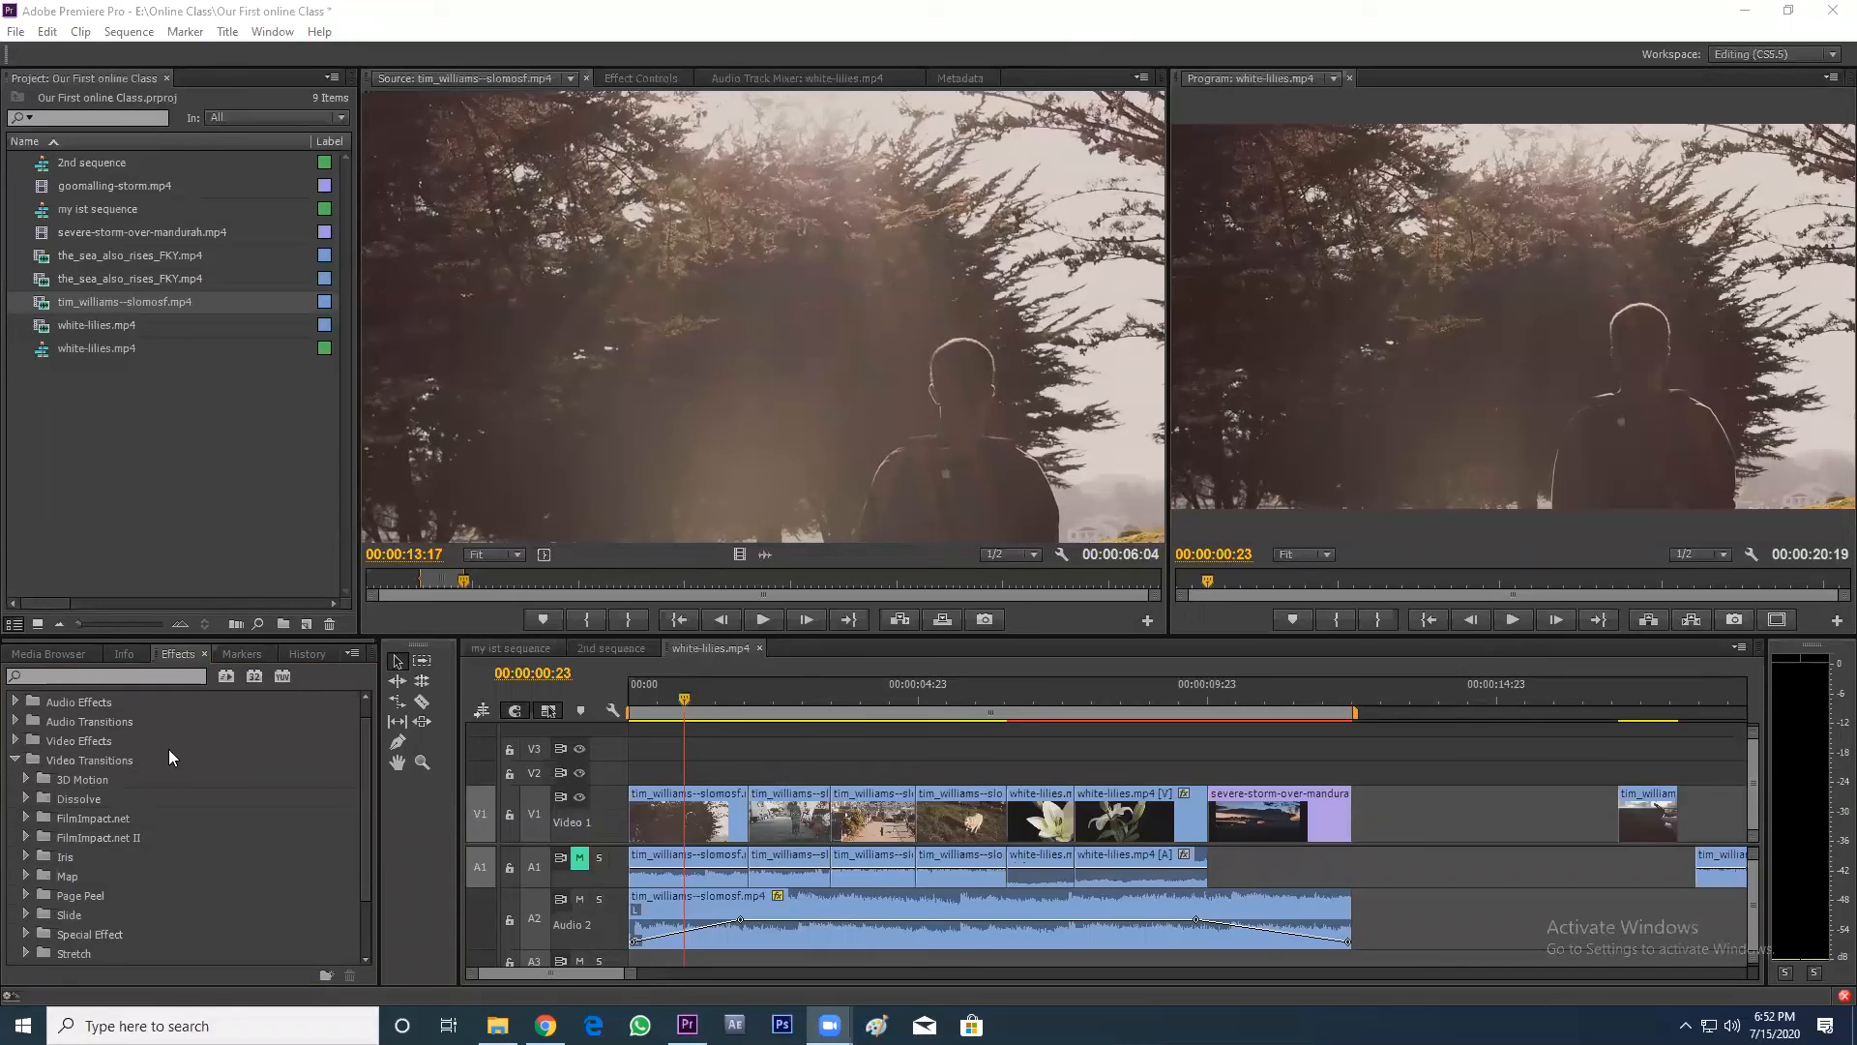
{"action": "left_click", "coordinate": [27, 780]}
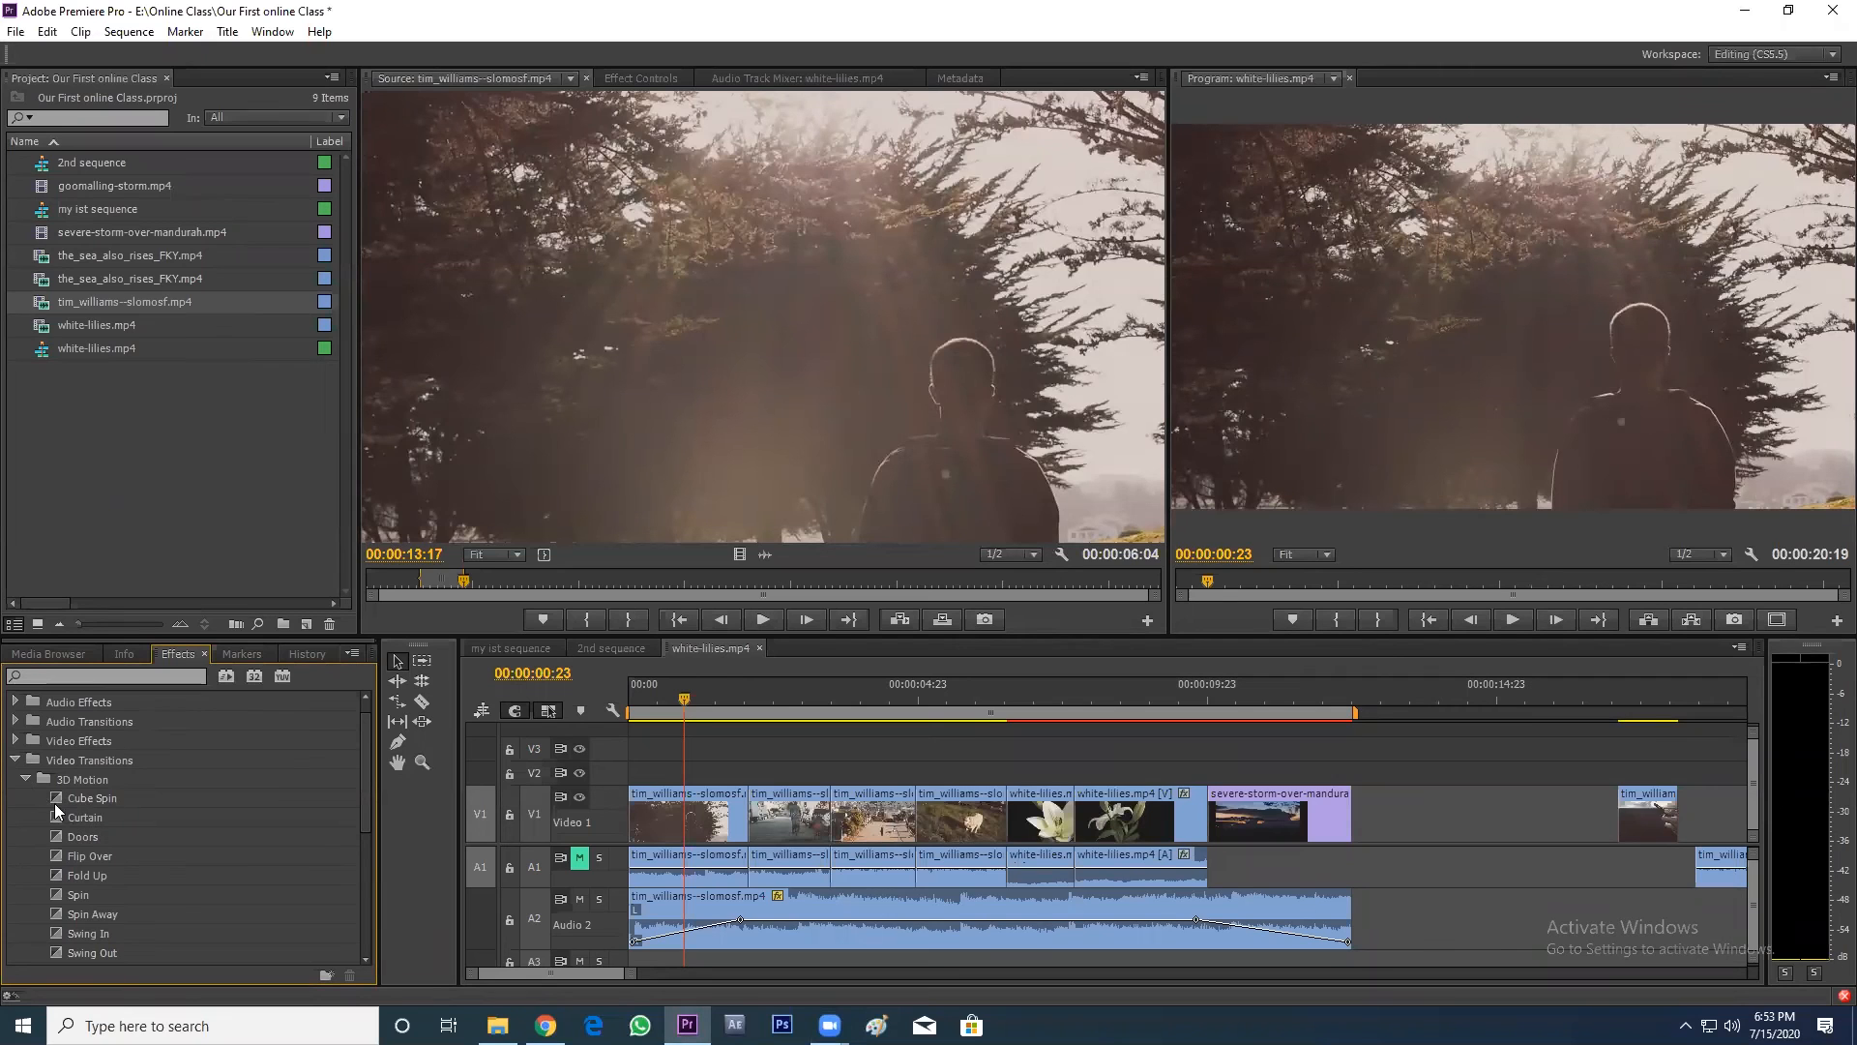
{"action": "left_click", "coordinate": [25, 779]}
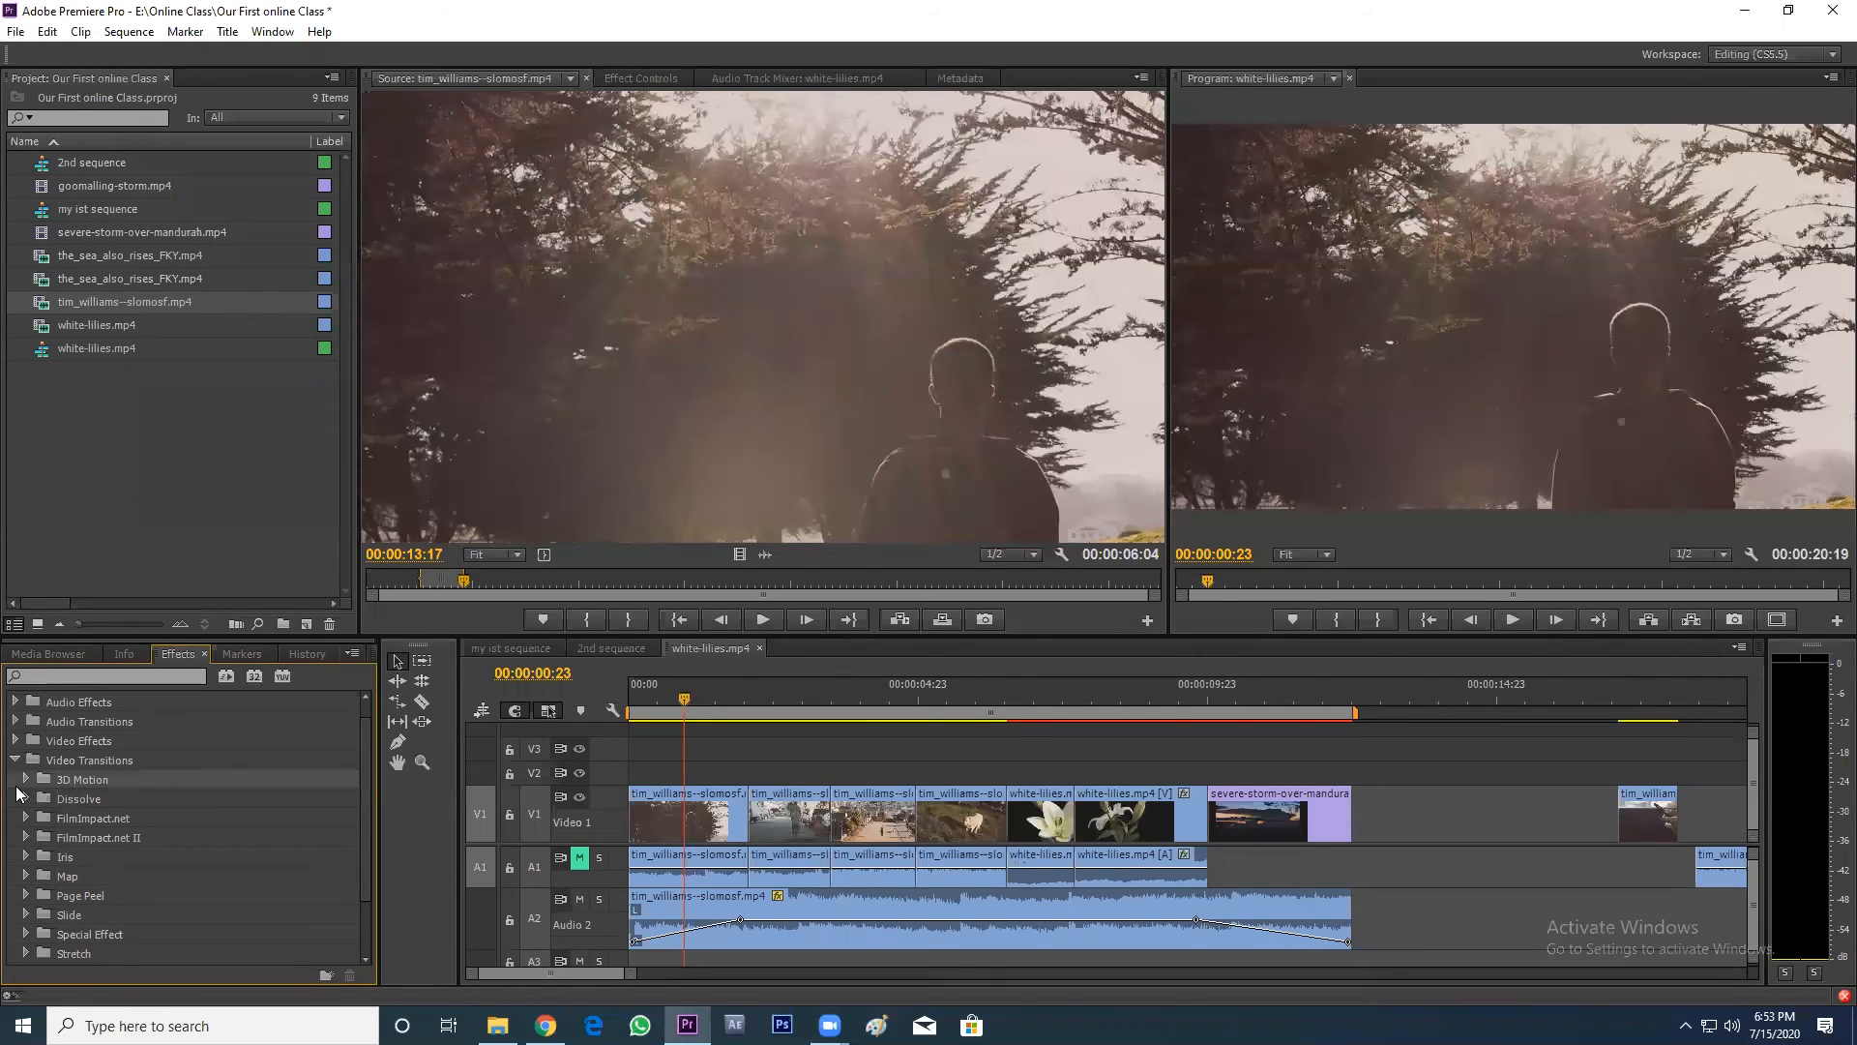
{"action": "left_click", "coordinate": [25, 780]}
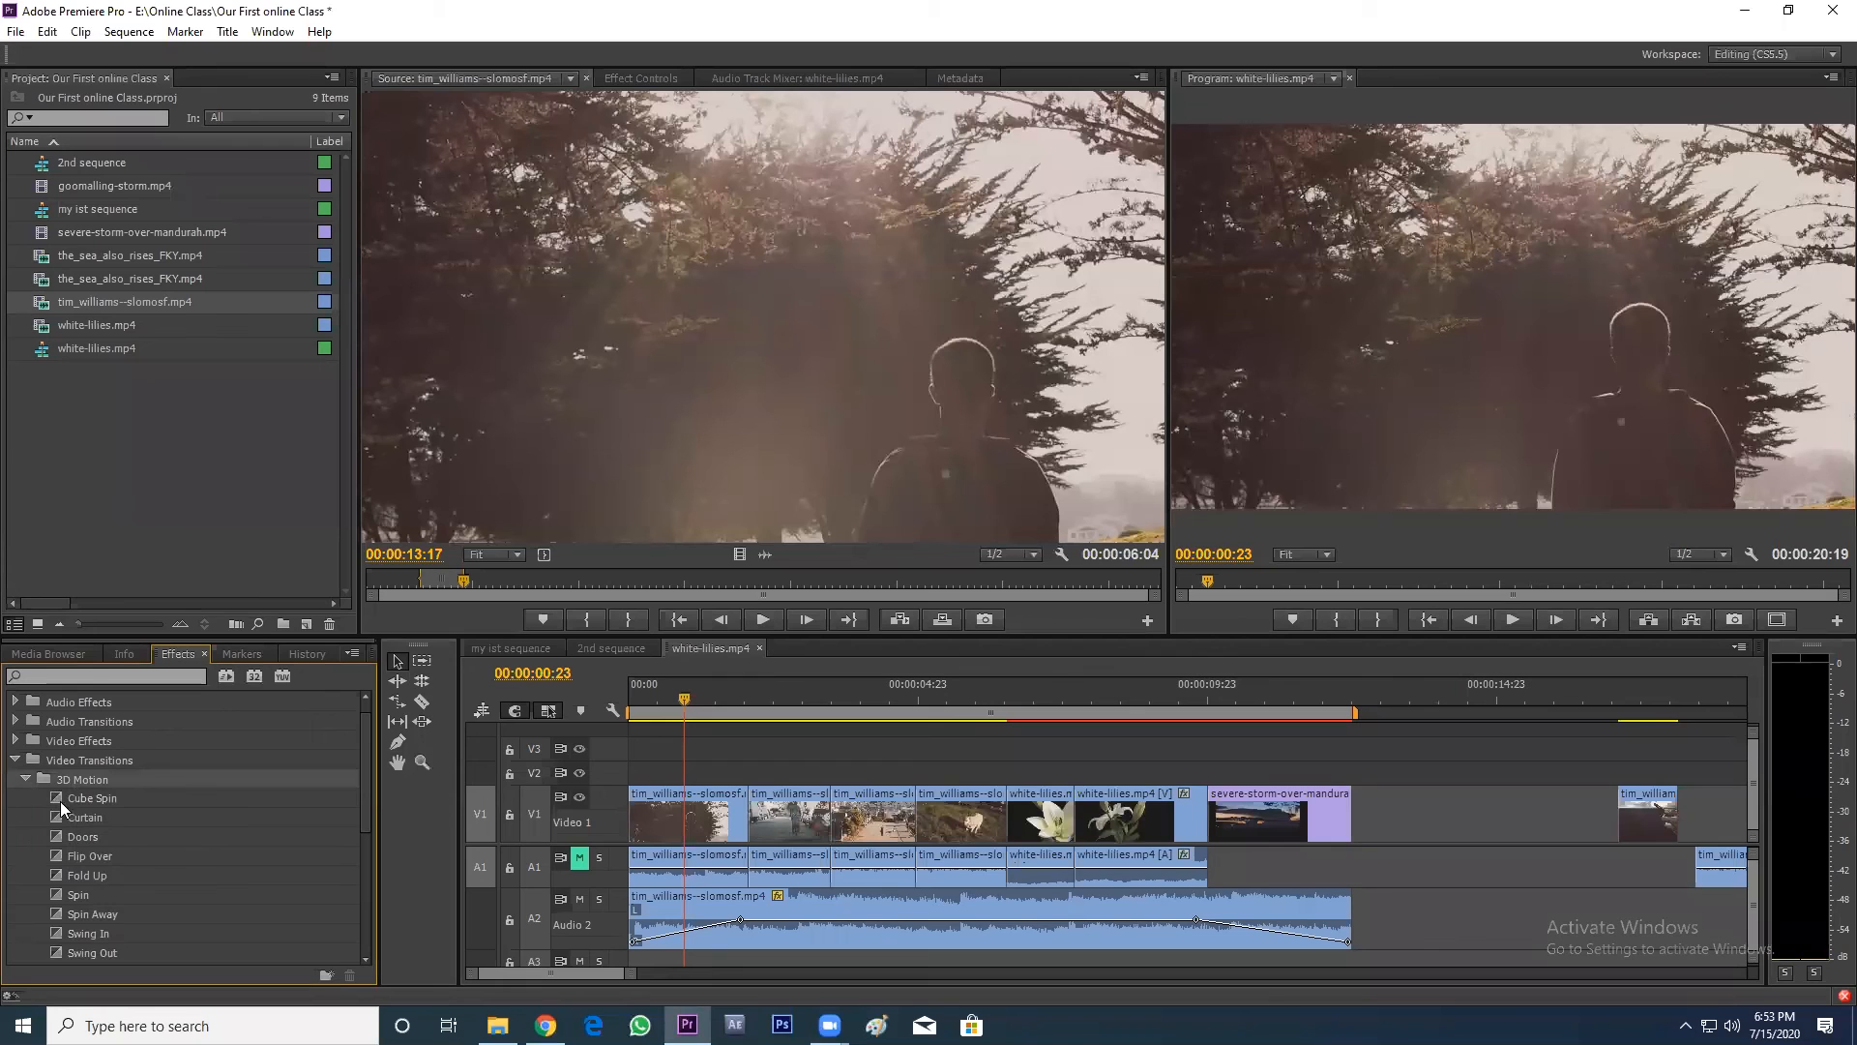
{"action": "left_click", "coordinate": [101, 797]}
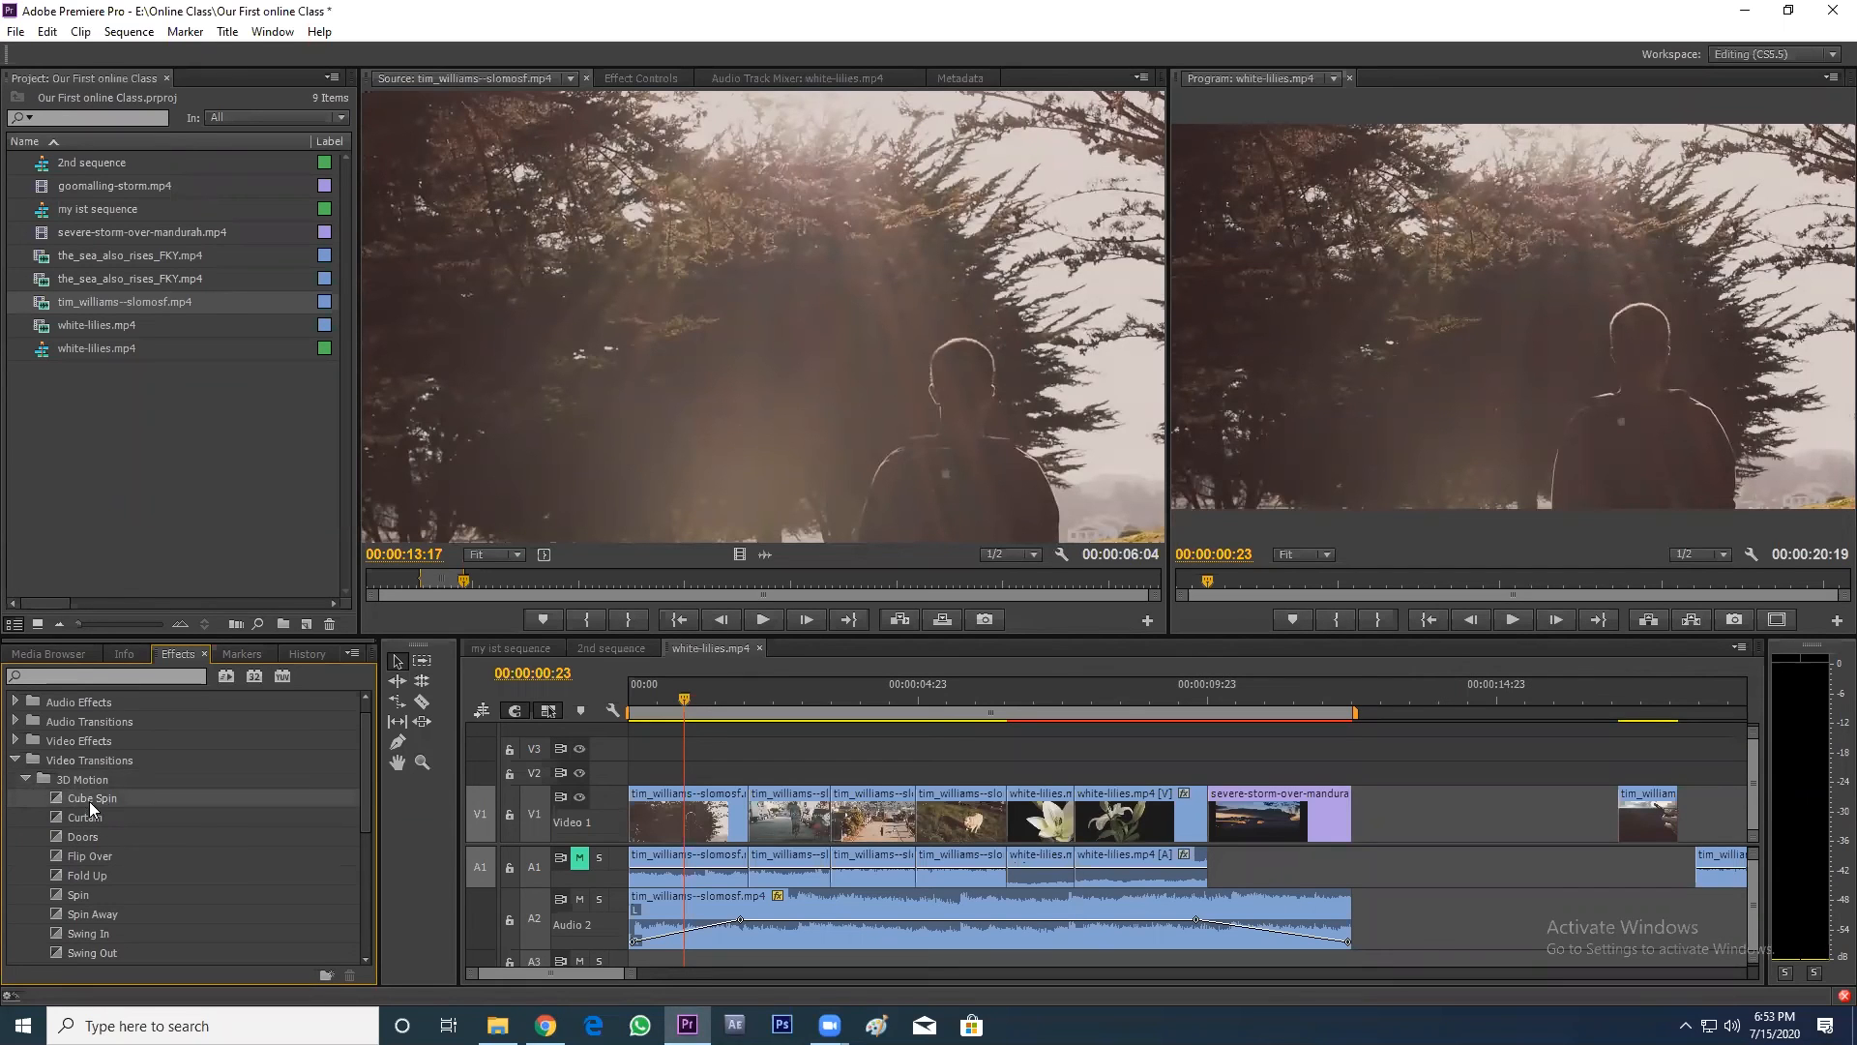
- Shift all clips on every track later so the first clip starts at 00:00:00:15
{"action": "left_click", "coordinate": [710, 708]}
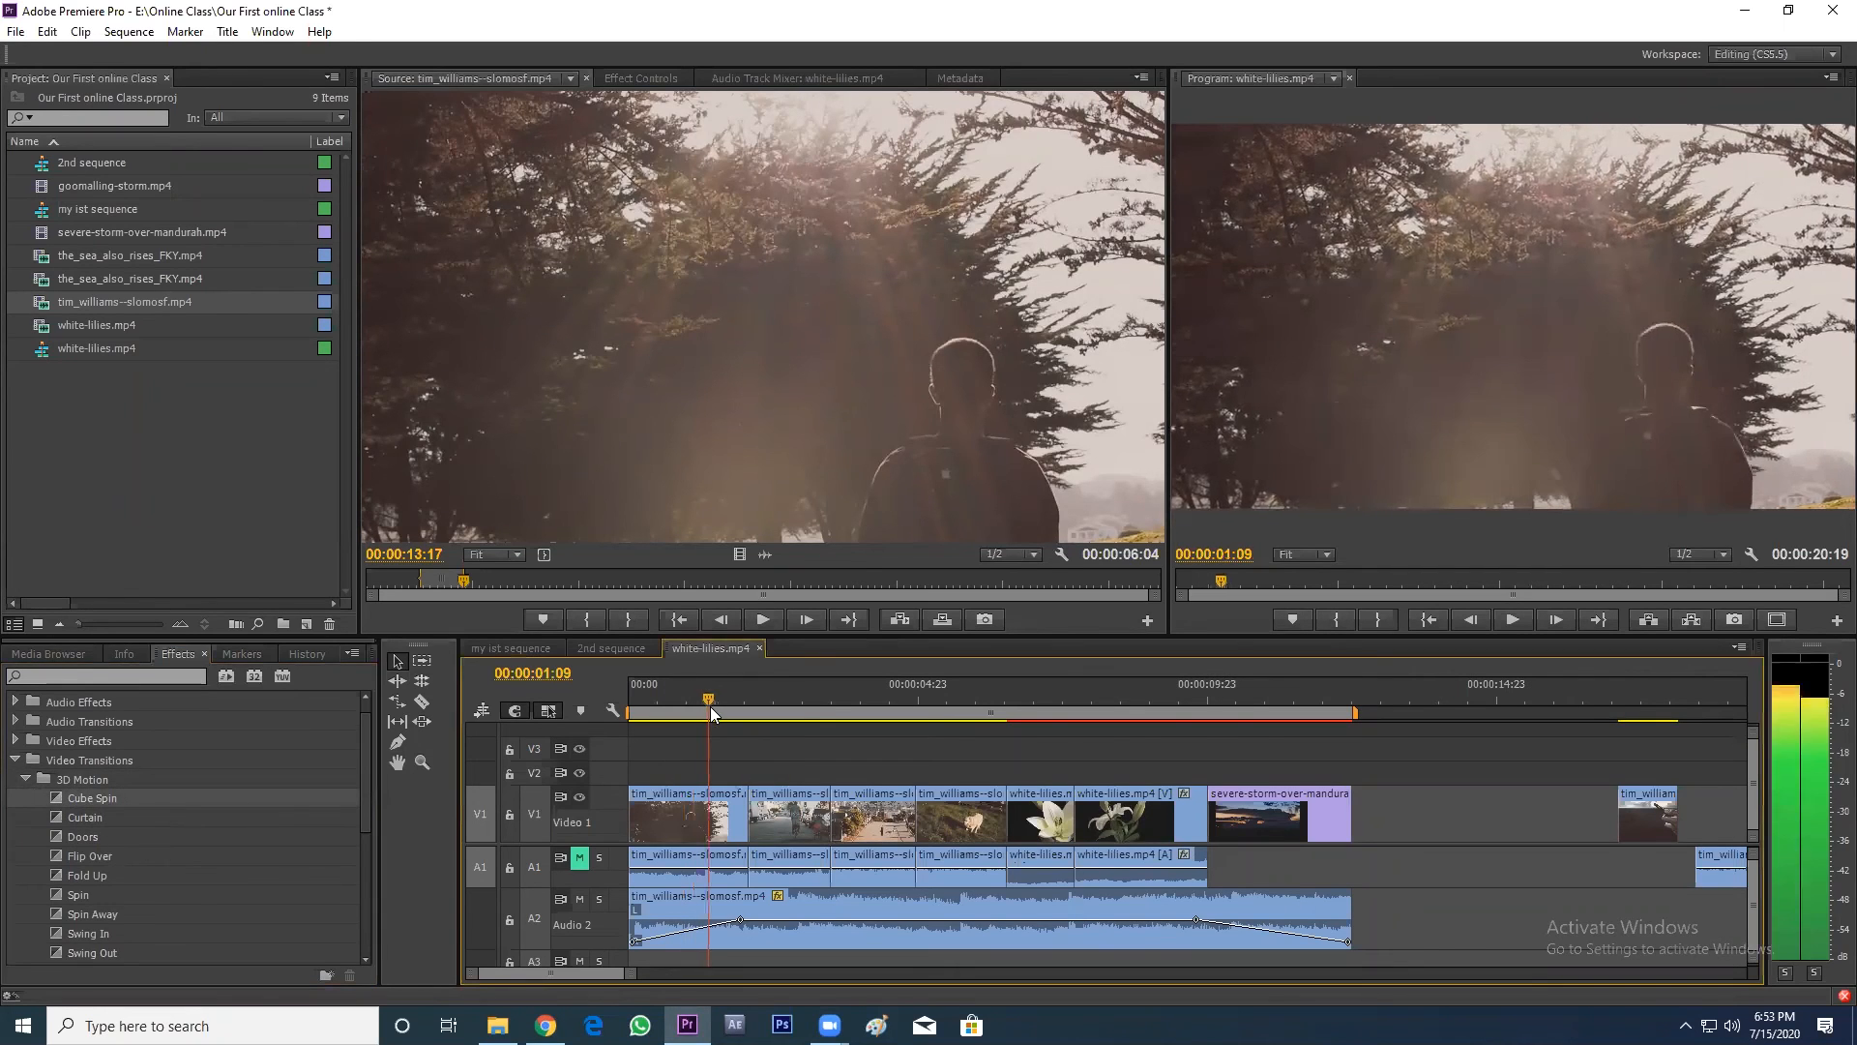
{"action": "key", "text": "equal"}
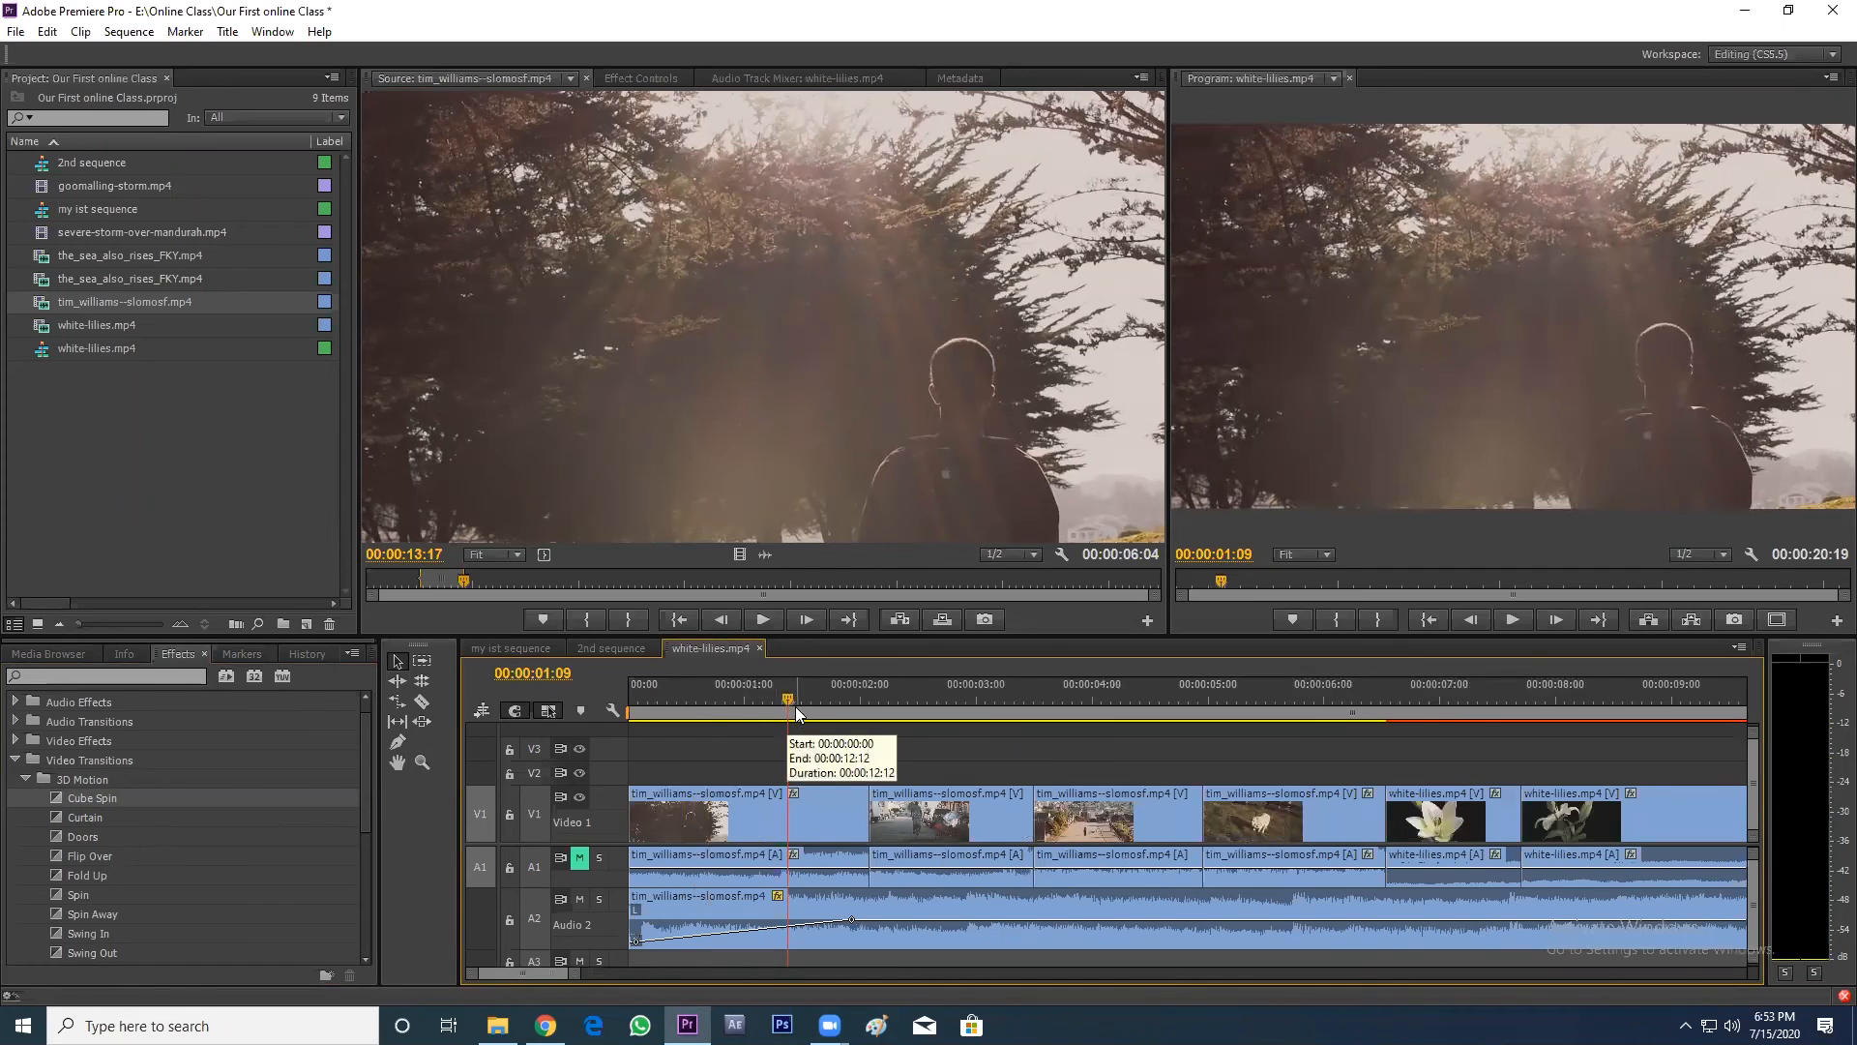
{"action": "left_click", "coordinate": [704, 702]}
{"action": "key", "text": "a"}
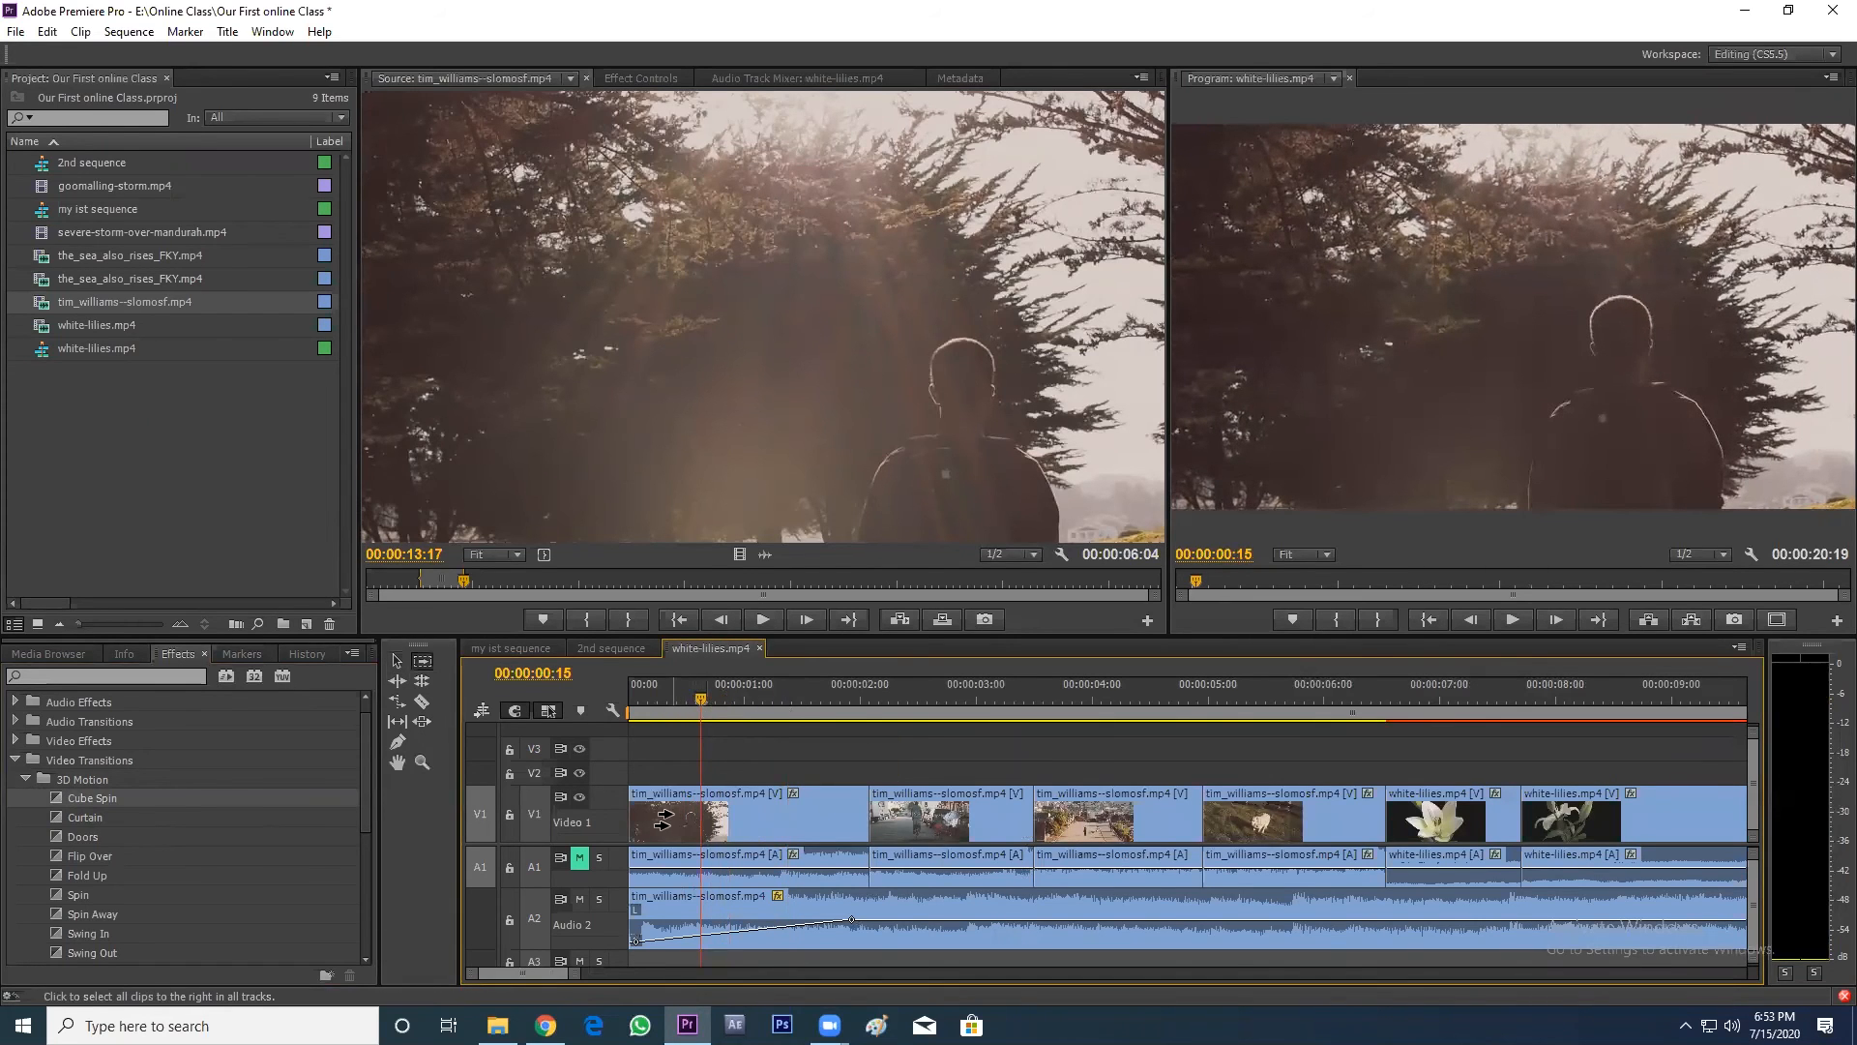
{"action": "left_click_drag", "start_coordinate": [664, 820], "coordinate": [745, 818]}
{"action": "key", "text": "v"}
{"action": "left_click", "coordinate": [757, 758]}
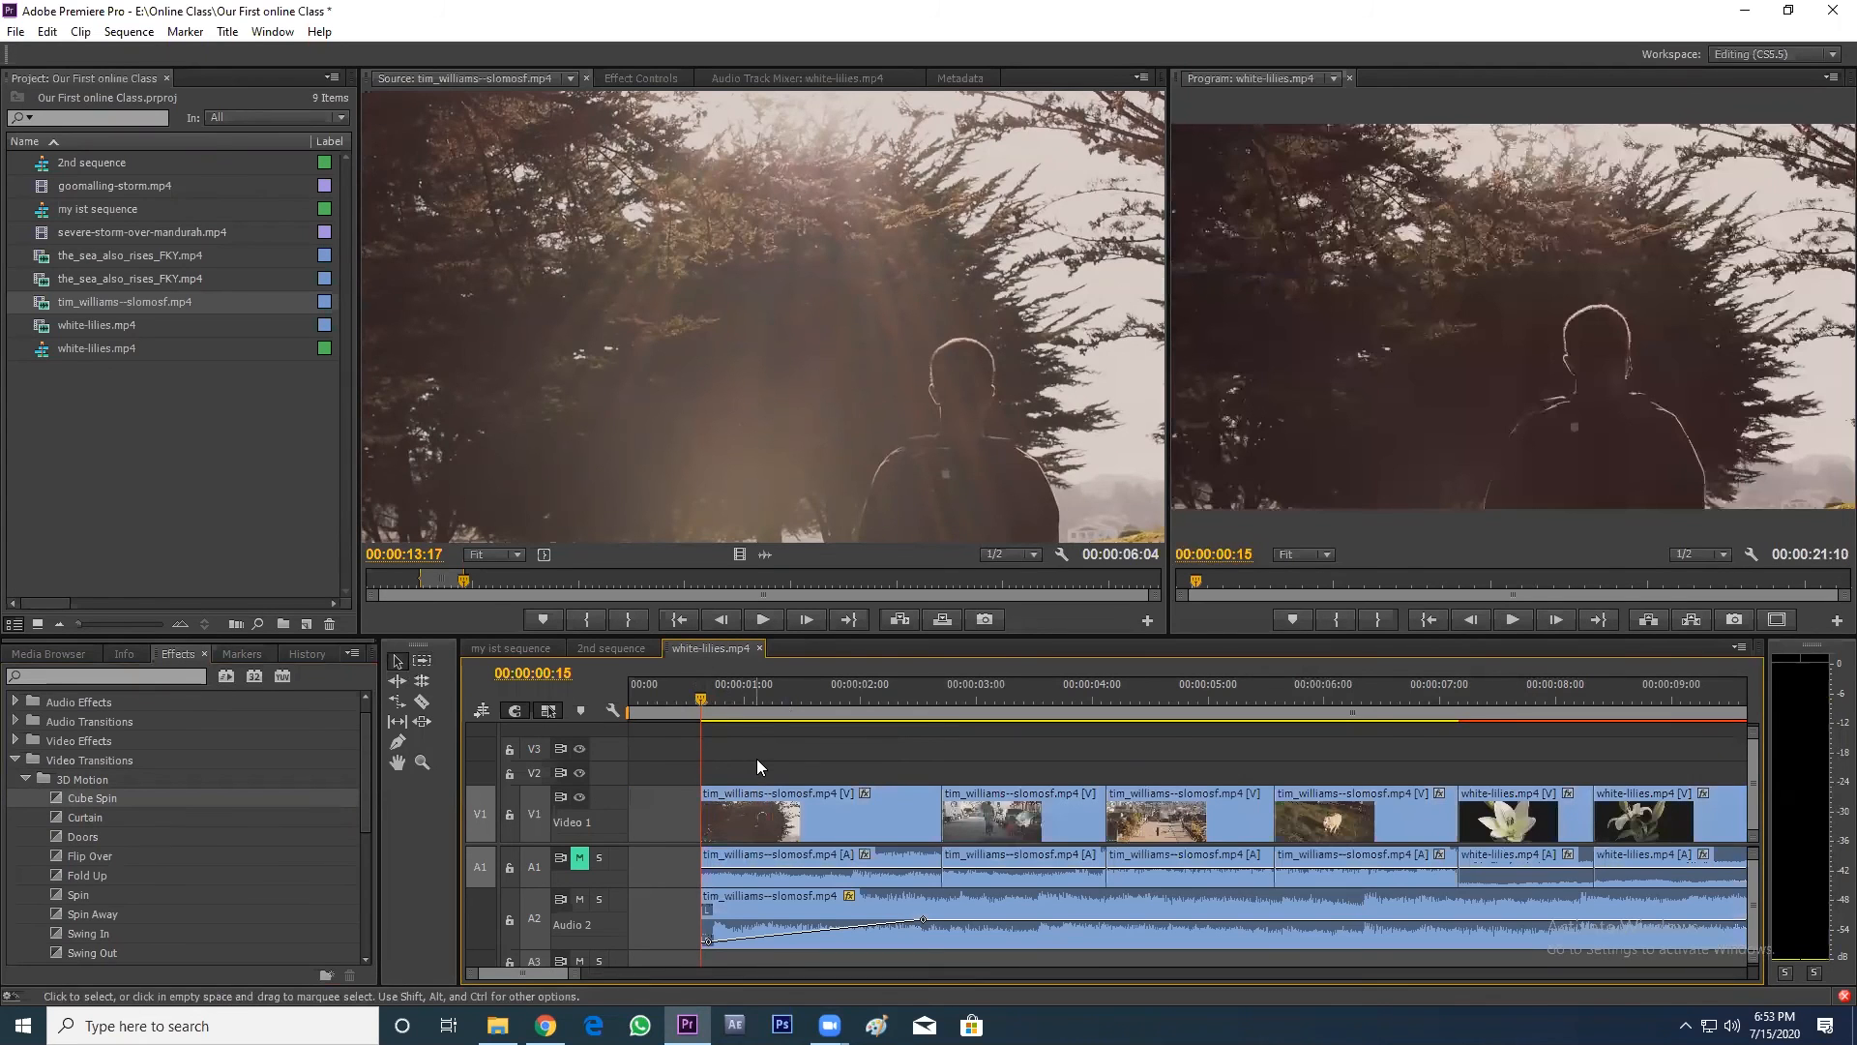
- Apply the Cube Spin transition to the start of the first V1 clip and preview it from just before the clip
{"action": "left_click", "coordinate": [101, 797]}
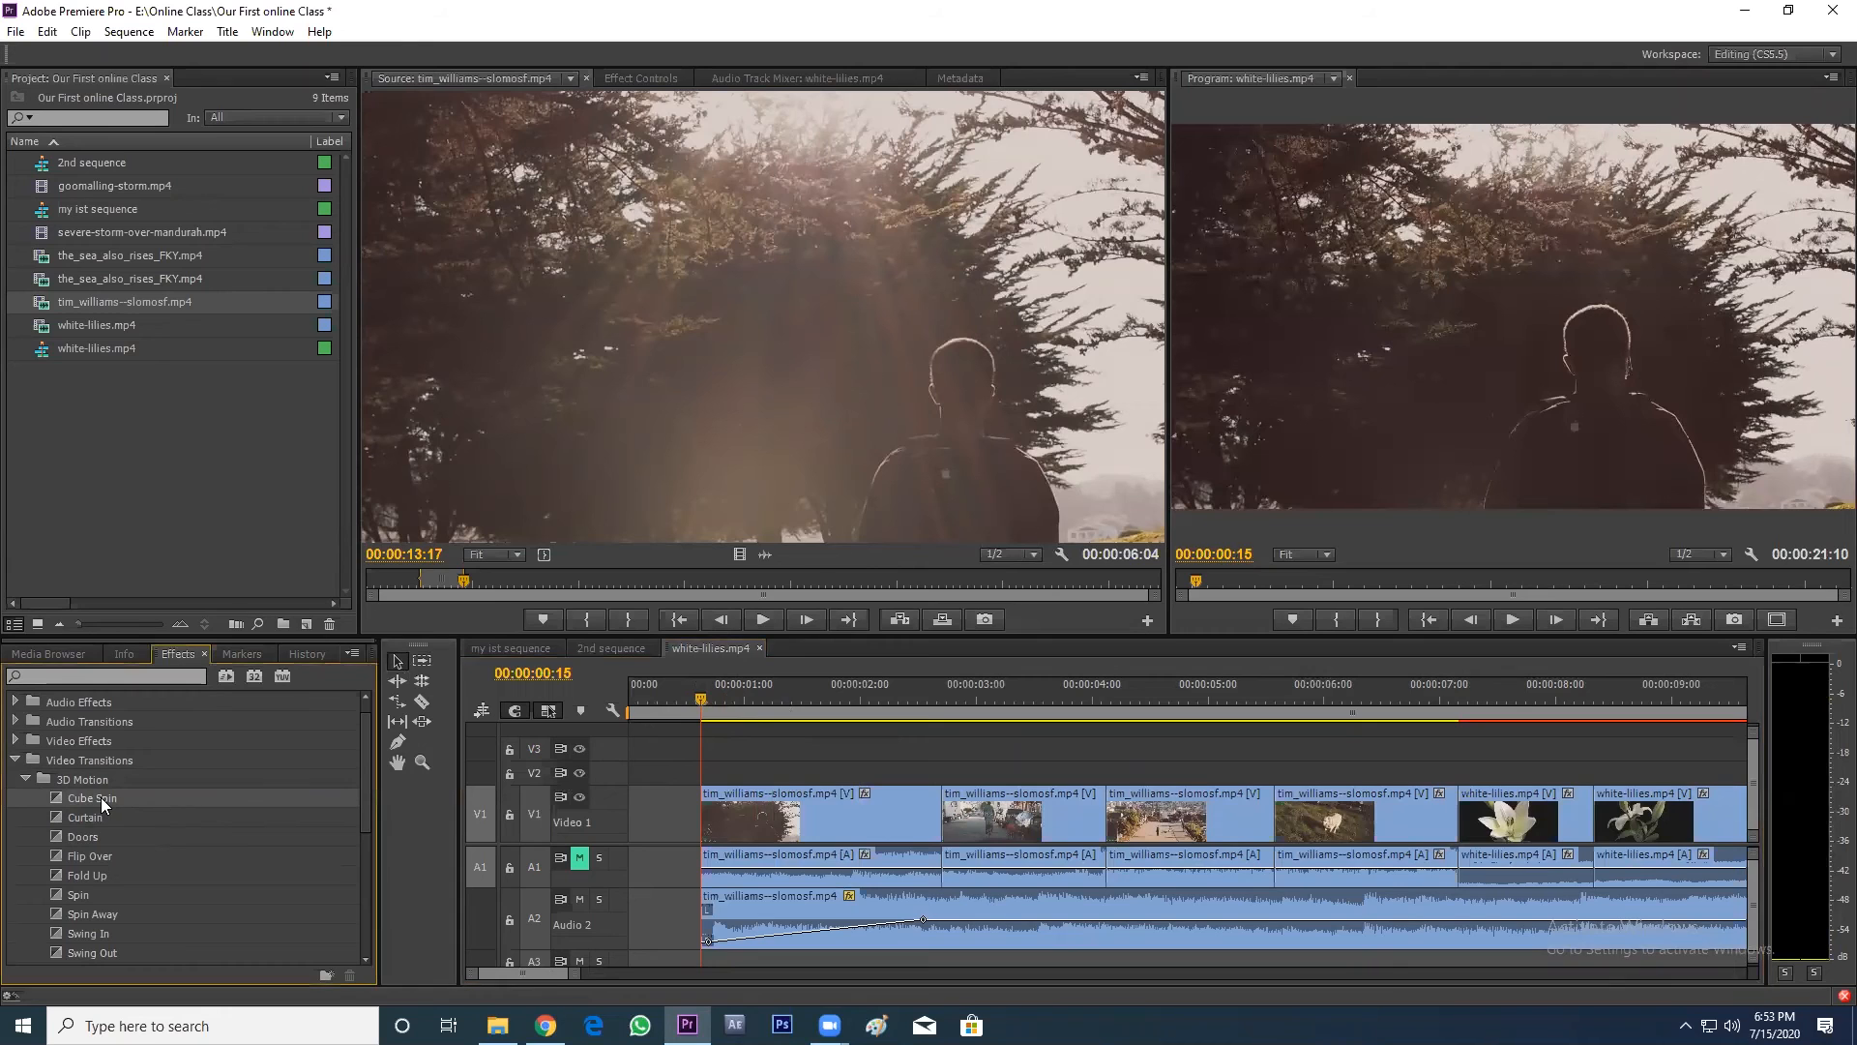
{"action": "left_click_drag", "start_coordinate": [98, 797], "coordinate": [709, 830]}
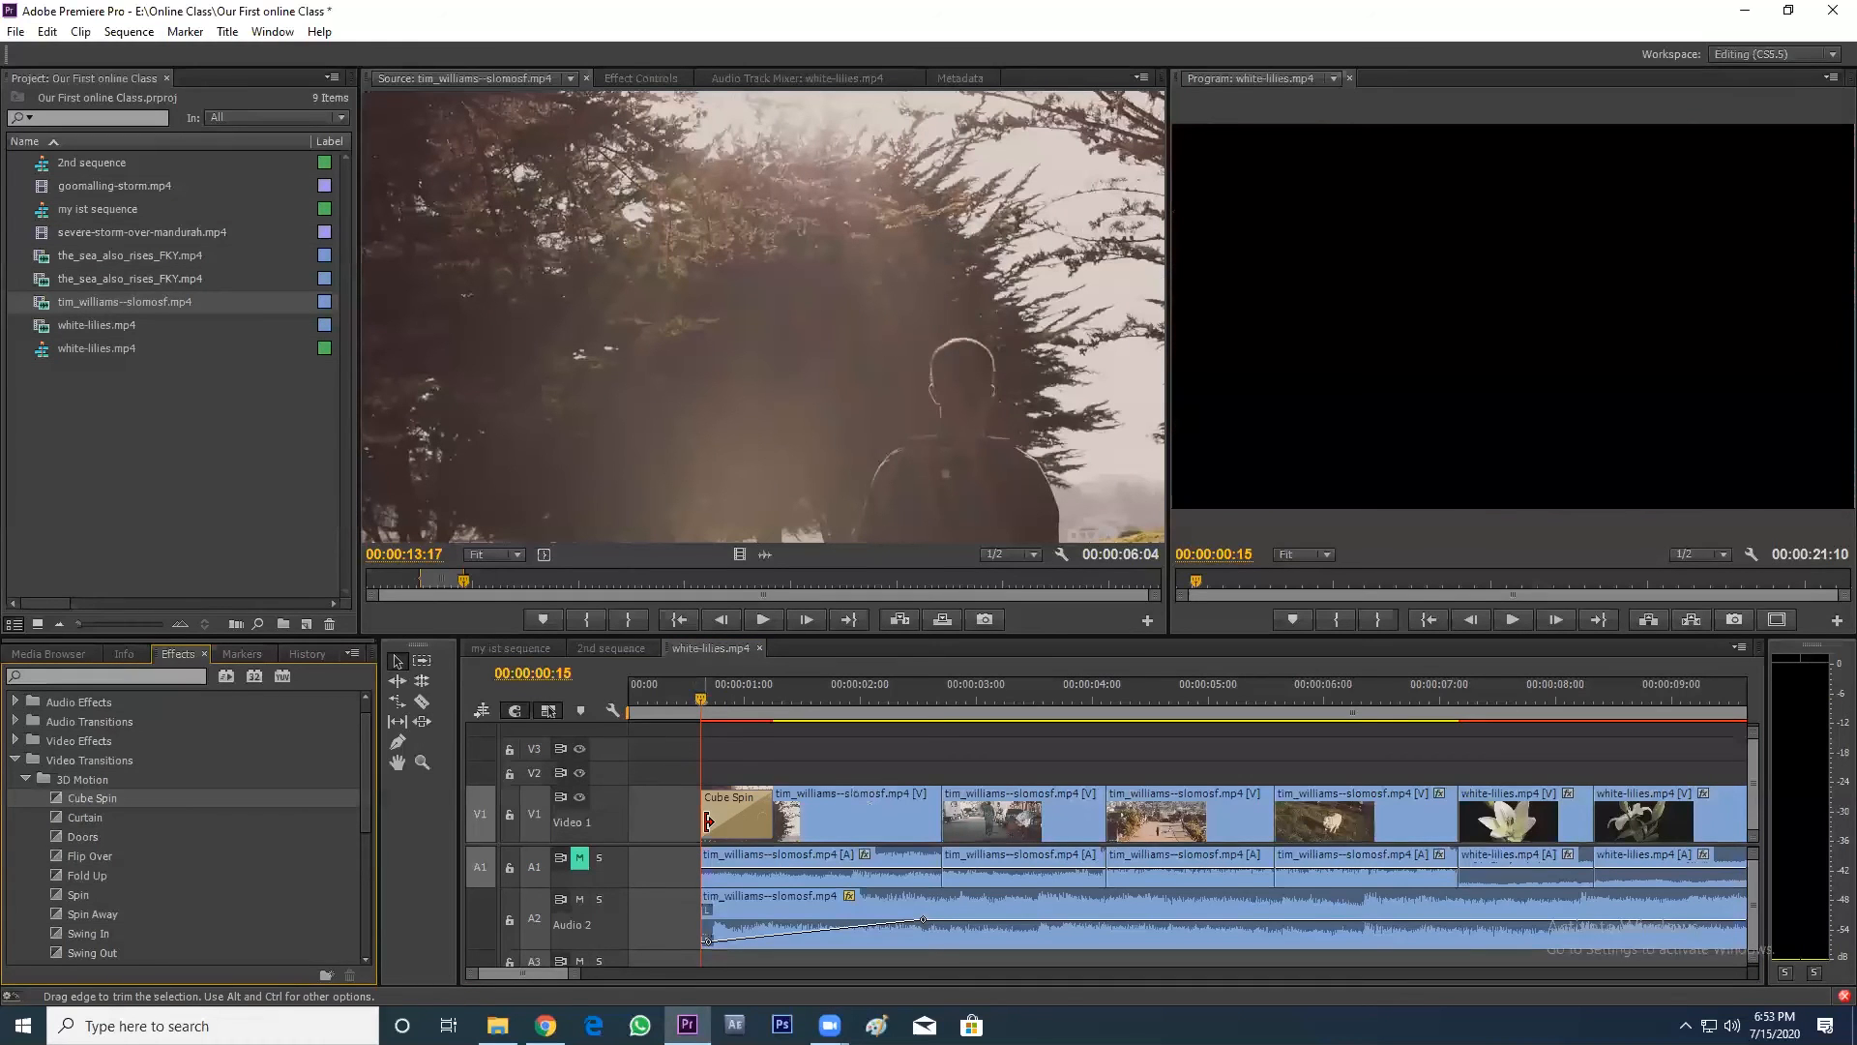
{"action": "left_click_drag", "start_coordinate": [704, 696], "coordinate": [697, 697]}
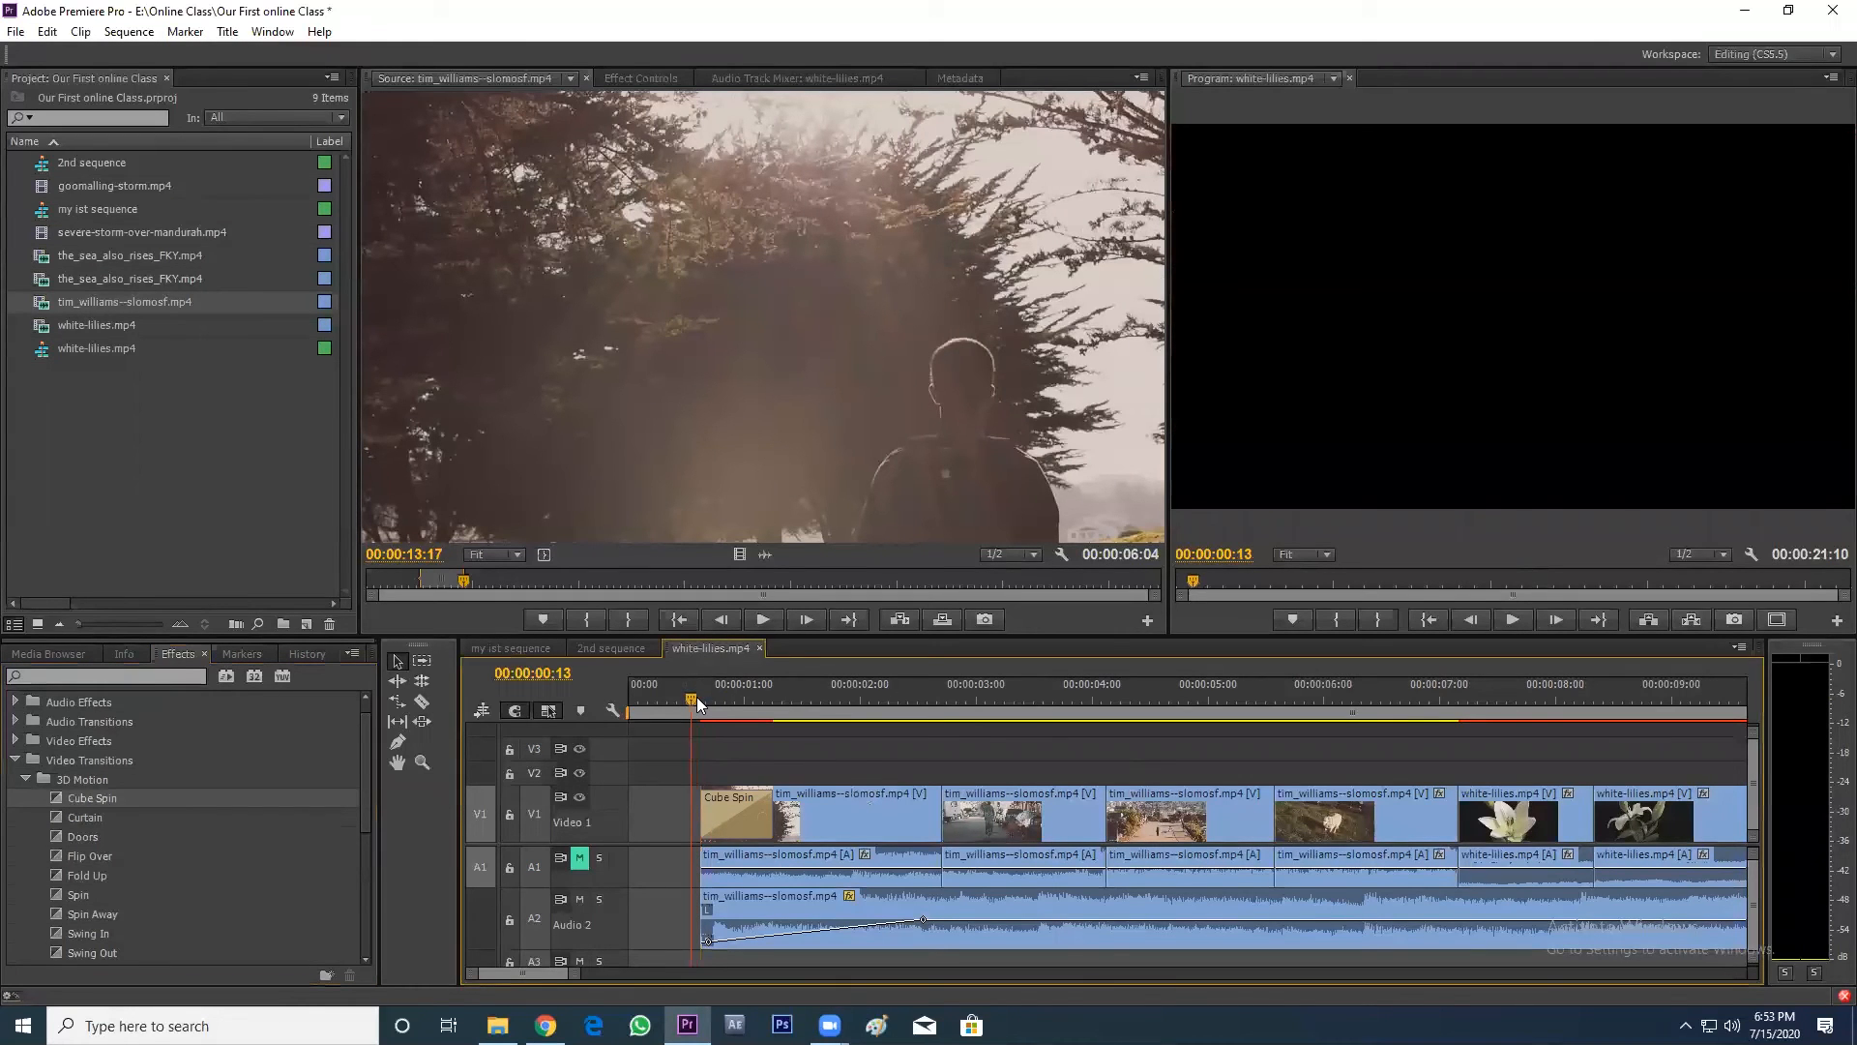
{"action": "key", "text": "space"}
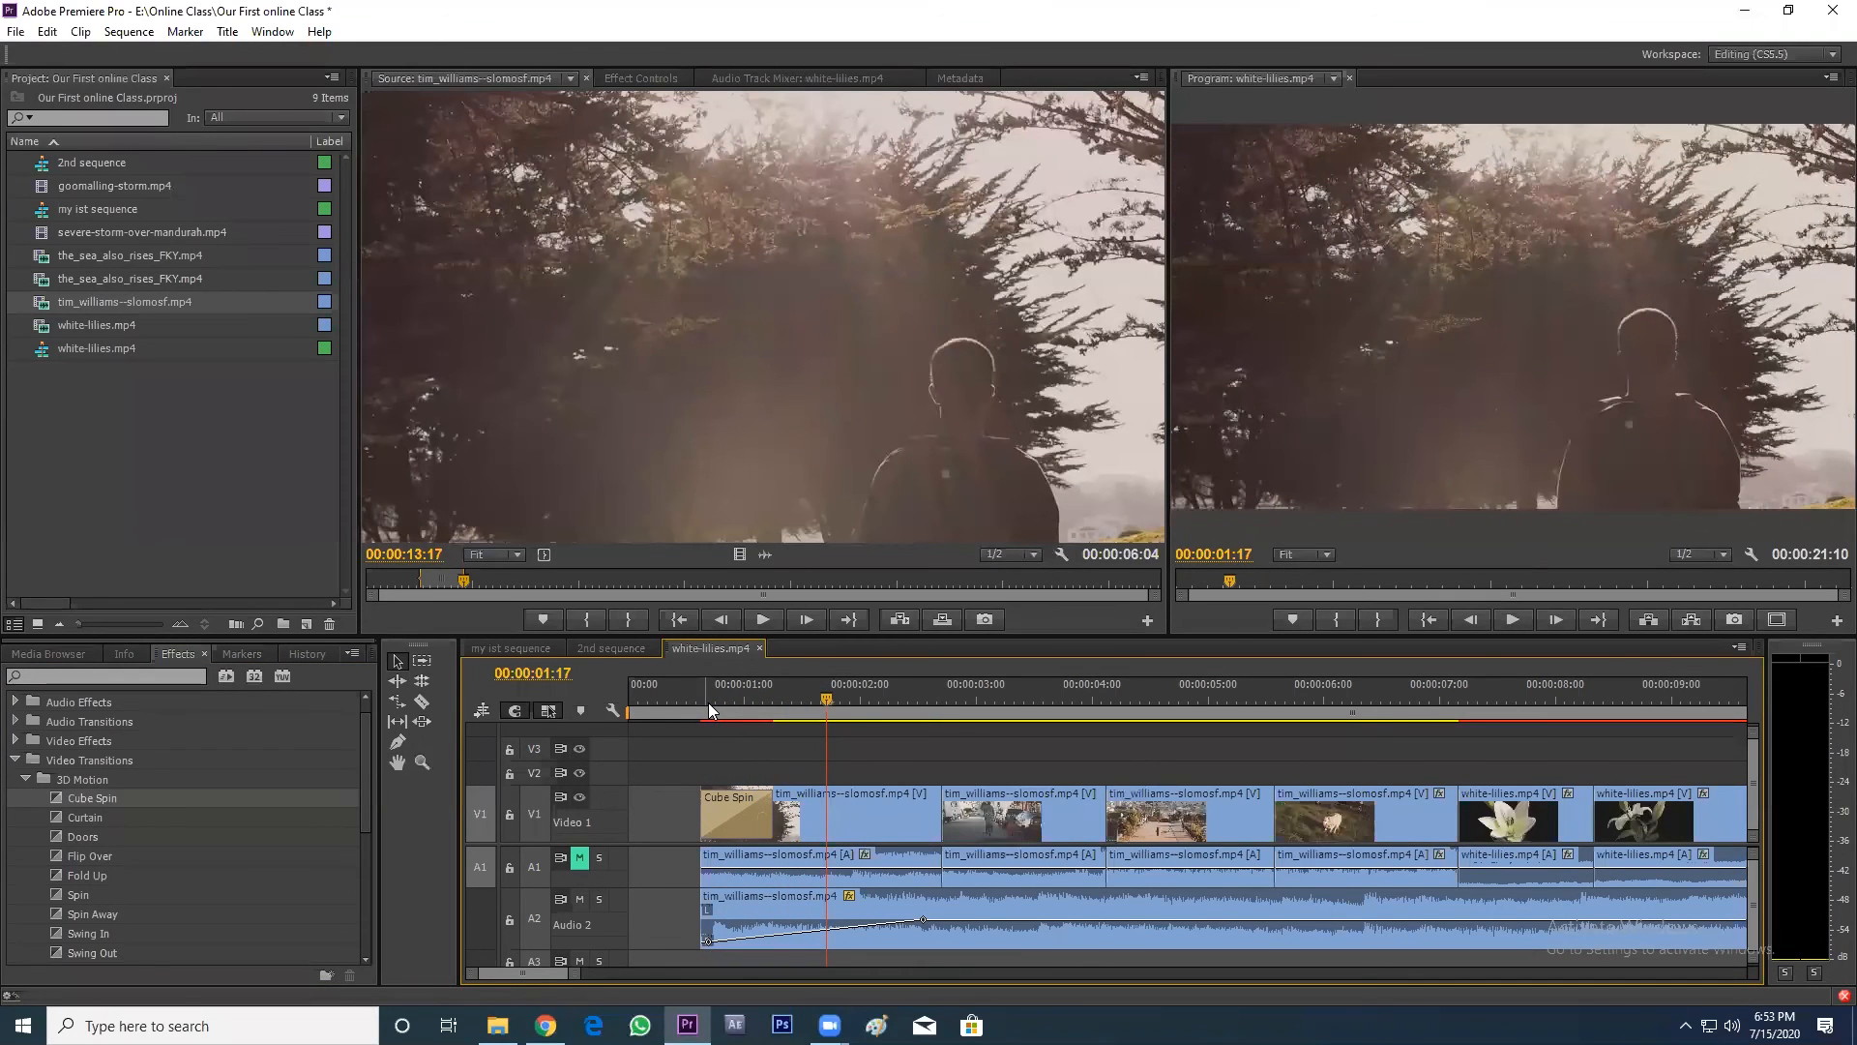
{"action": "left_click", "coordinate": [698, 704]}
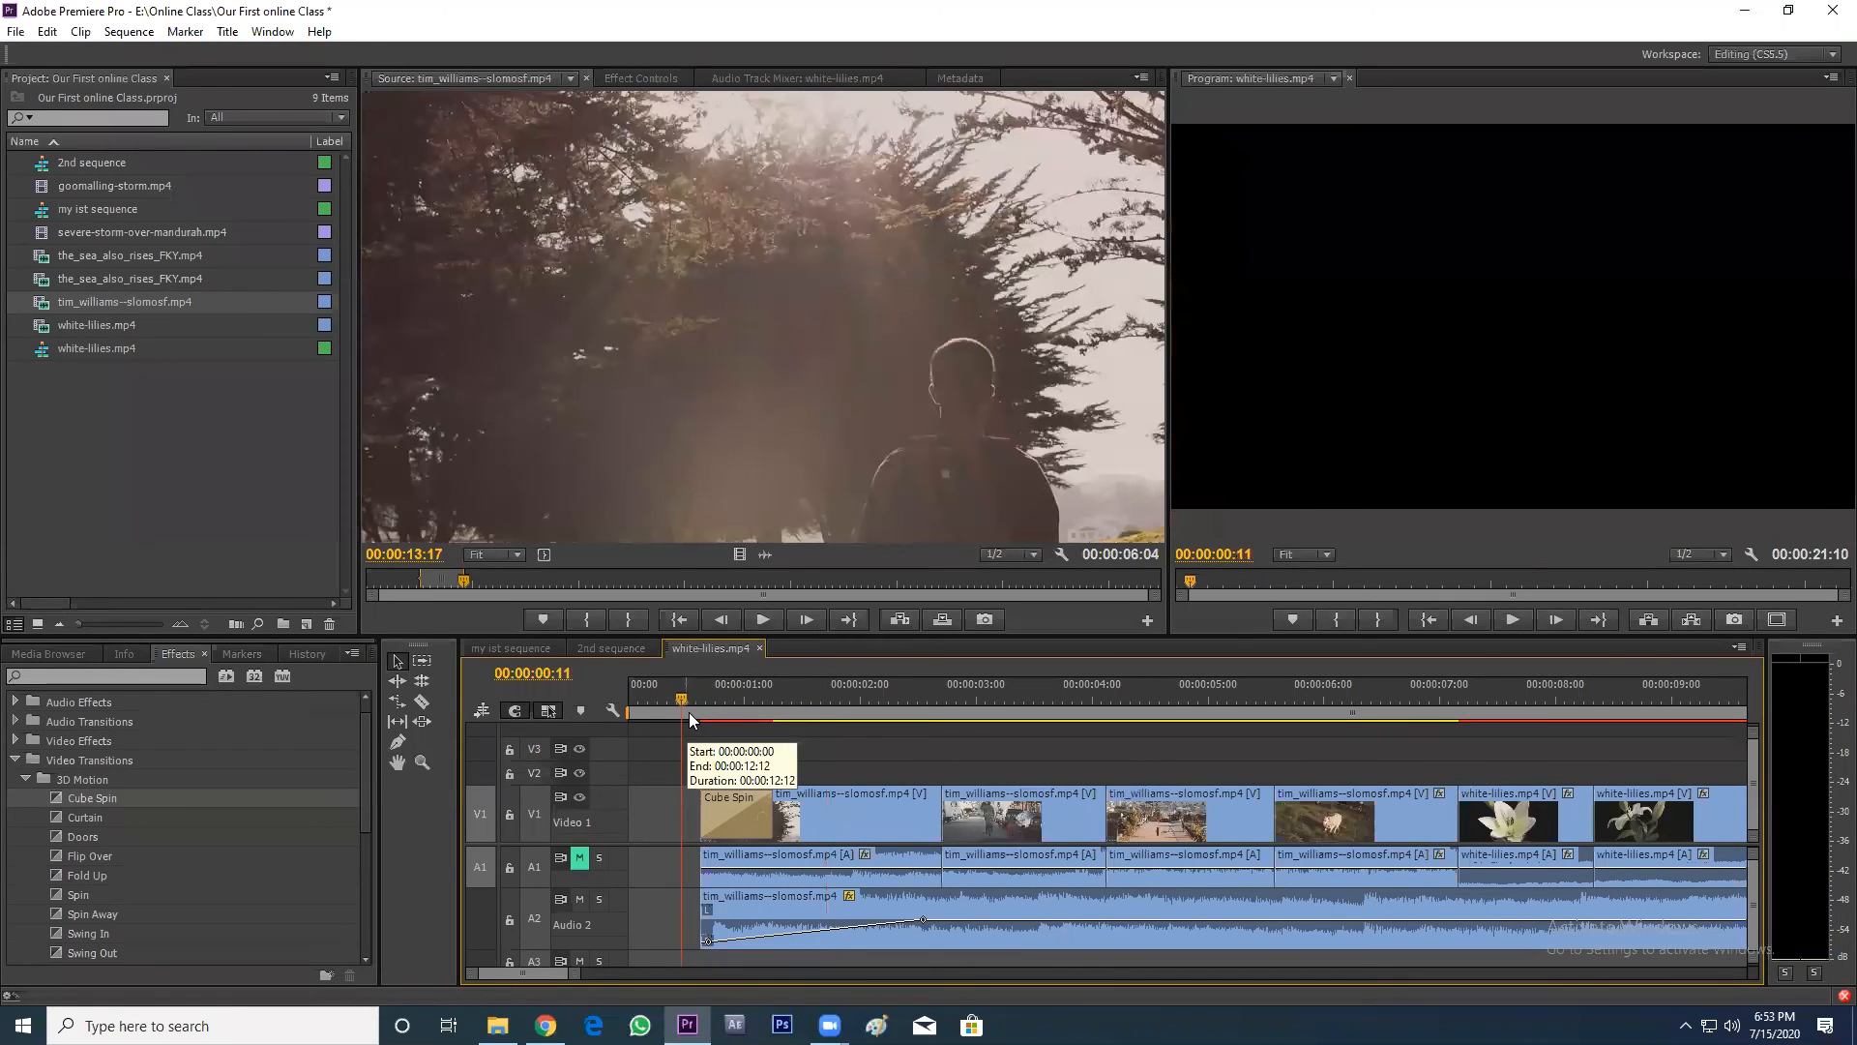
- Replace the Cube Spin transition at the start of the first V1 clip with Curtain and preview it from just before the clip
{"action": "key", "text": "space"}
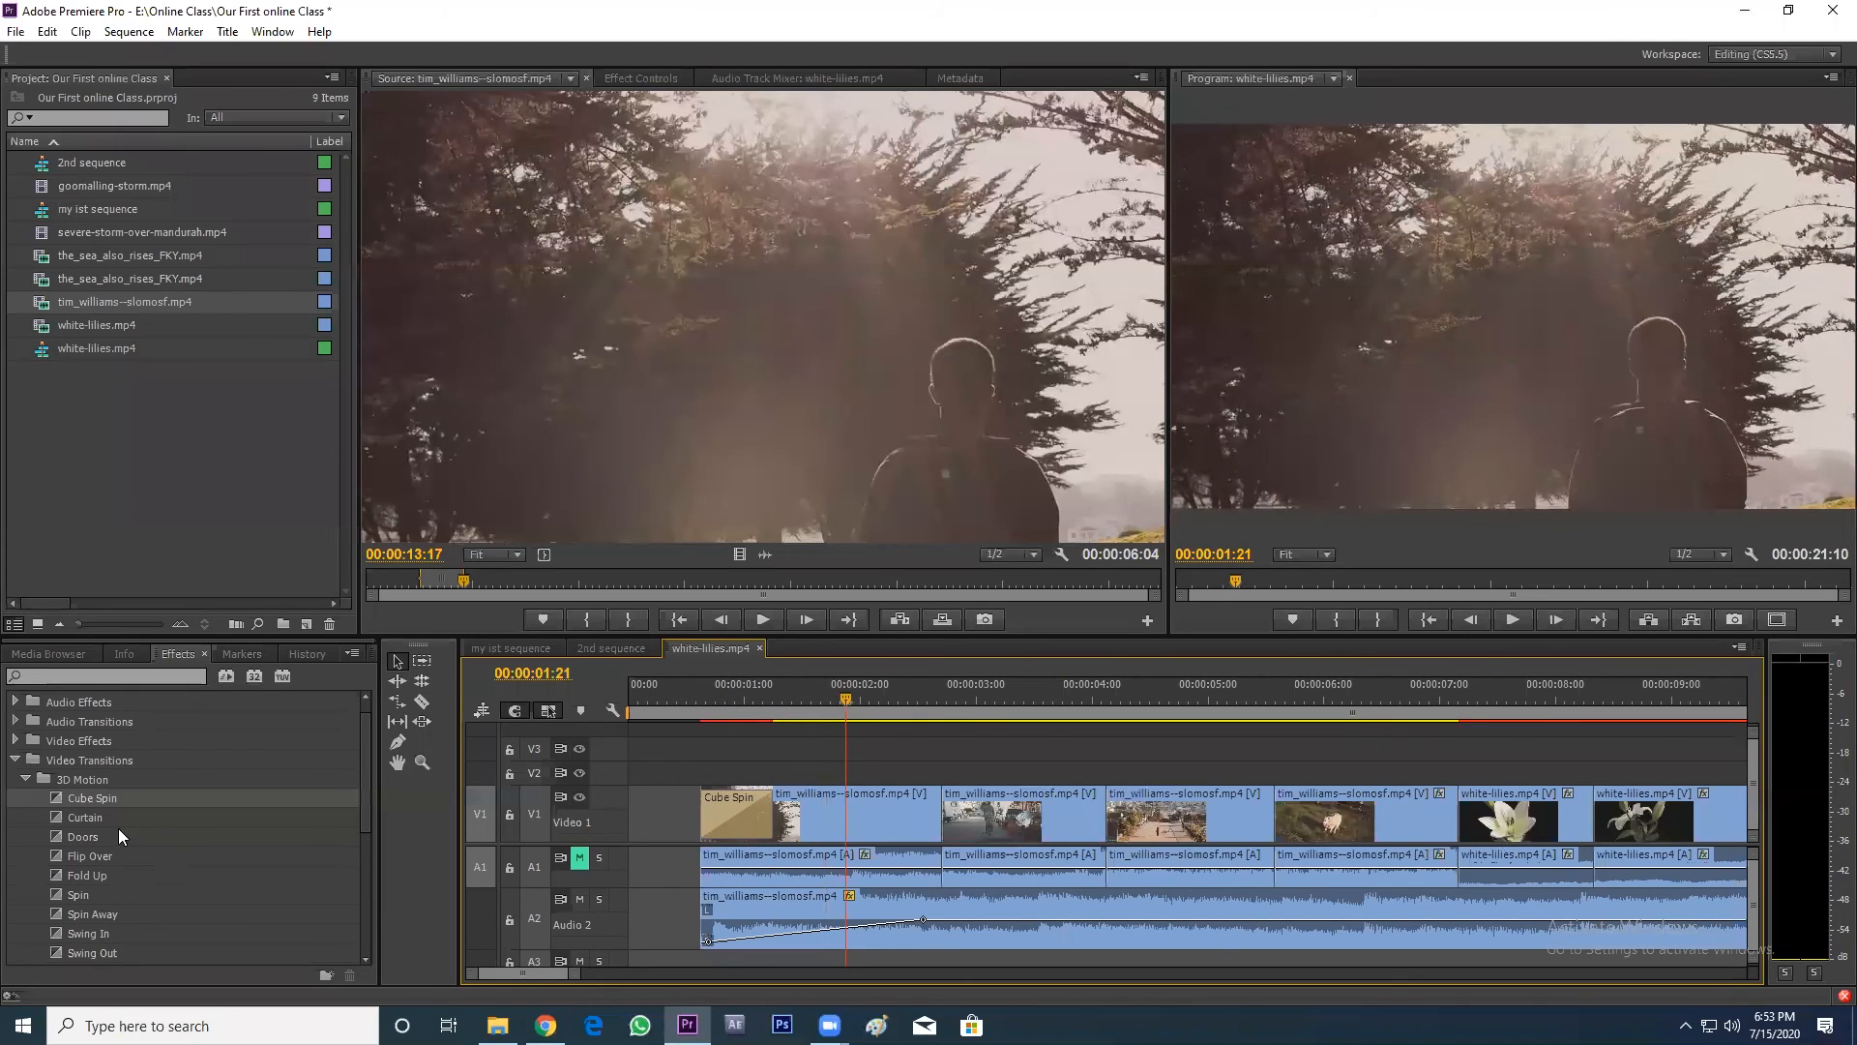
{"action": "left_click_drag", "start_coordinate": [93, 819], "coordinate": [718, 837]}
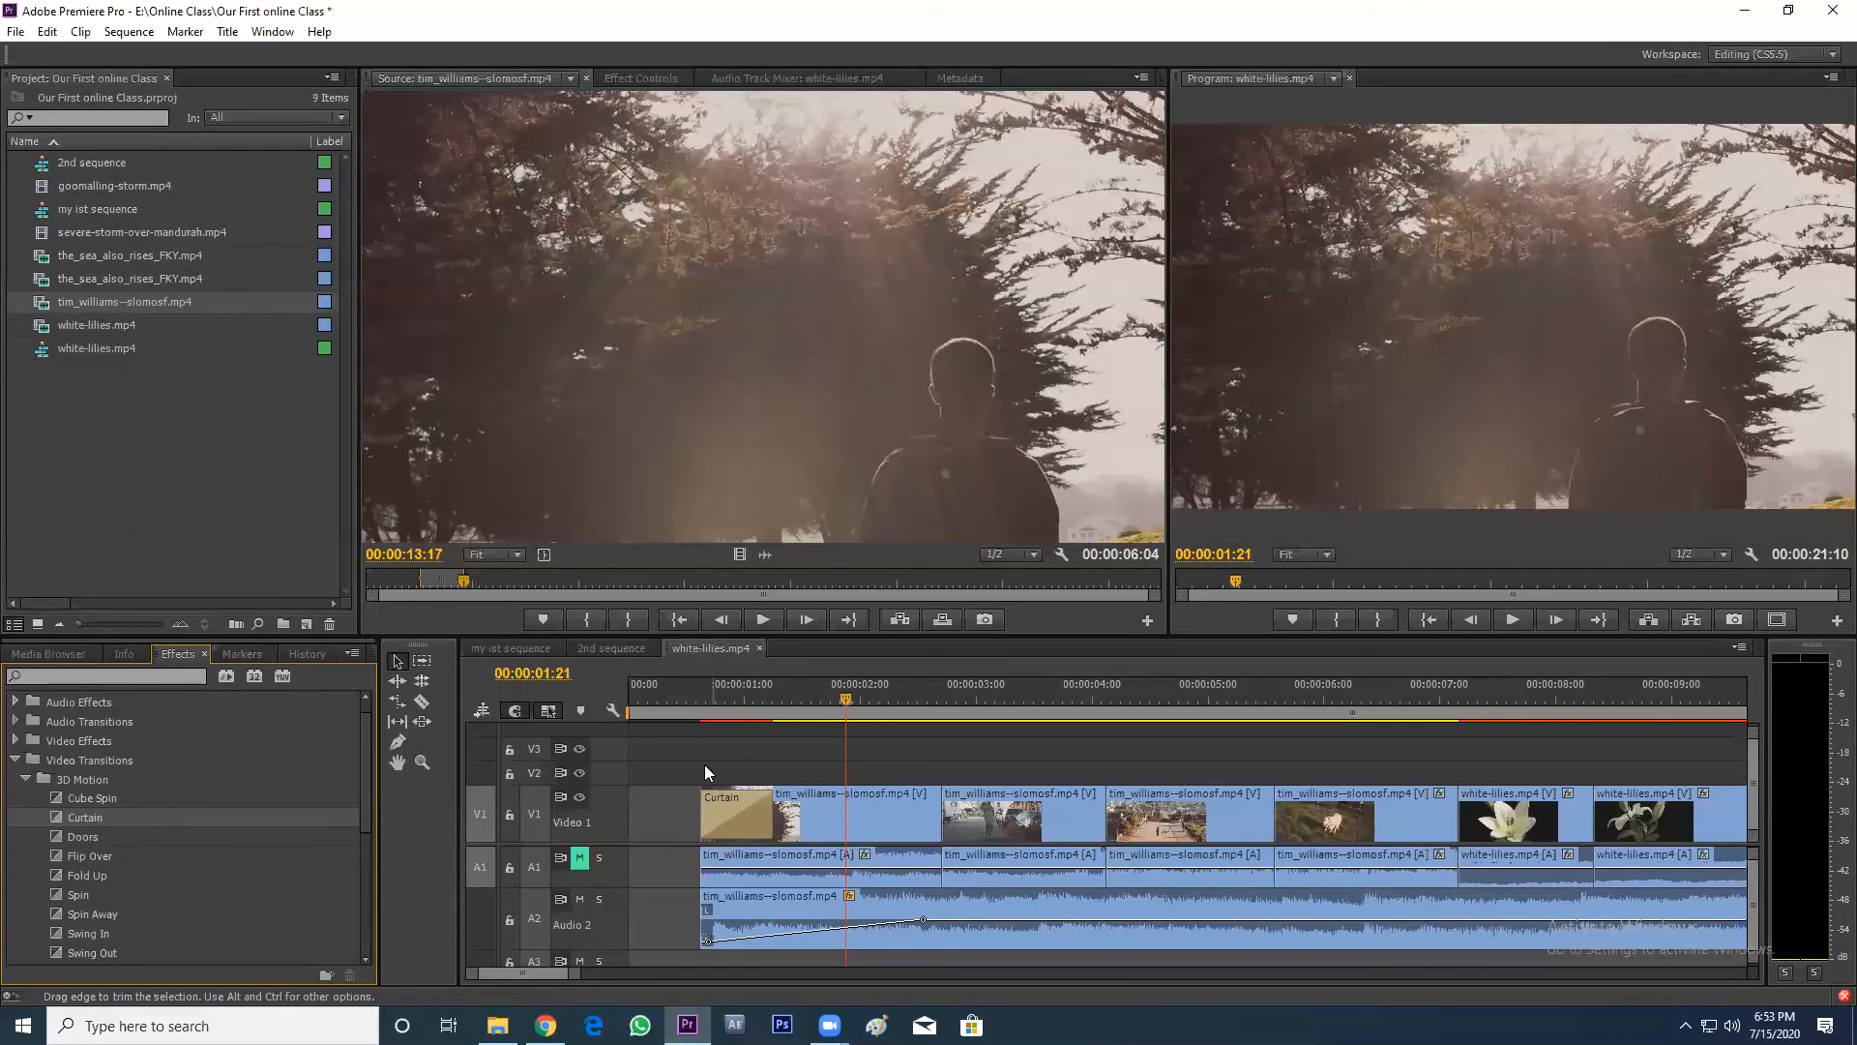
{"action": "left_click", "coordinate": [694, 698]}
{"action": "key", "text": "space"}
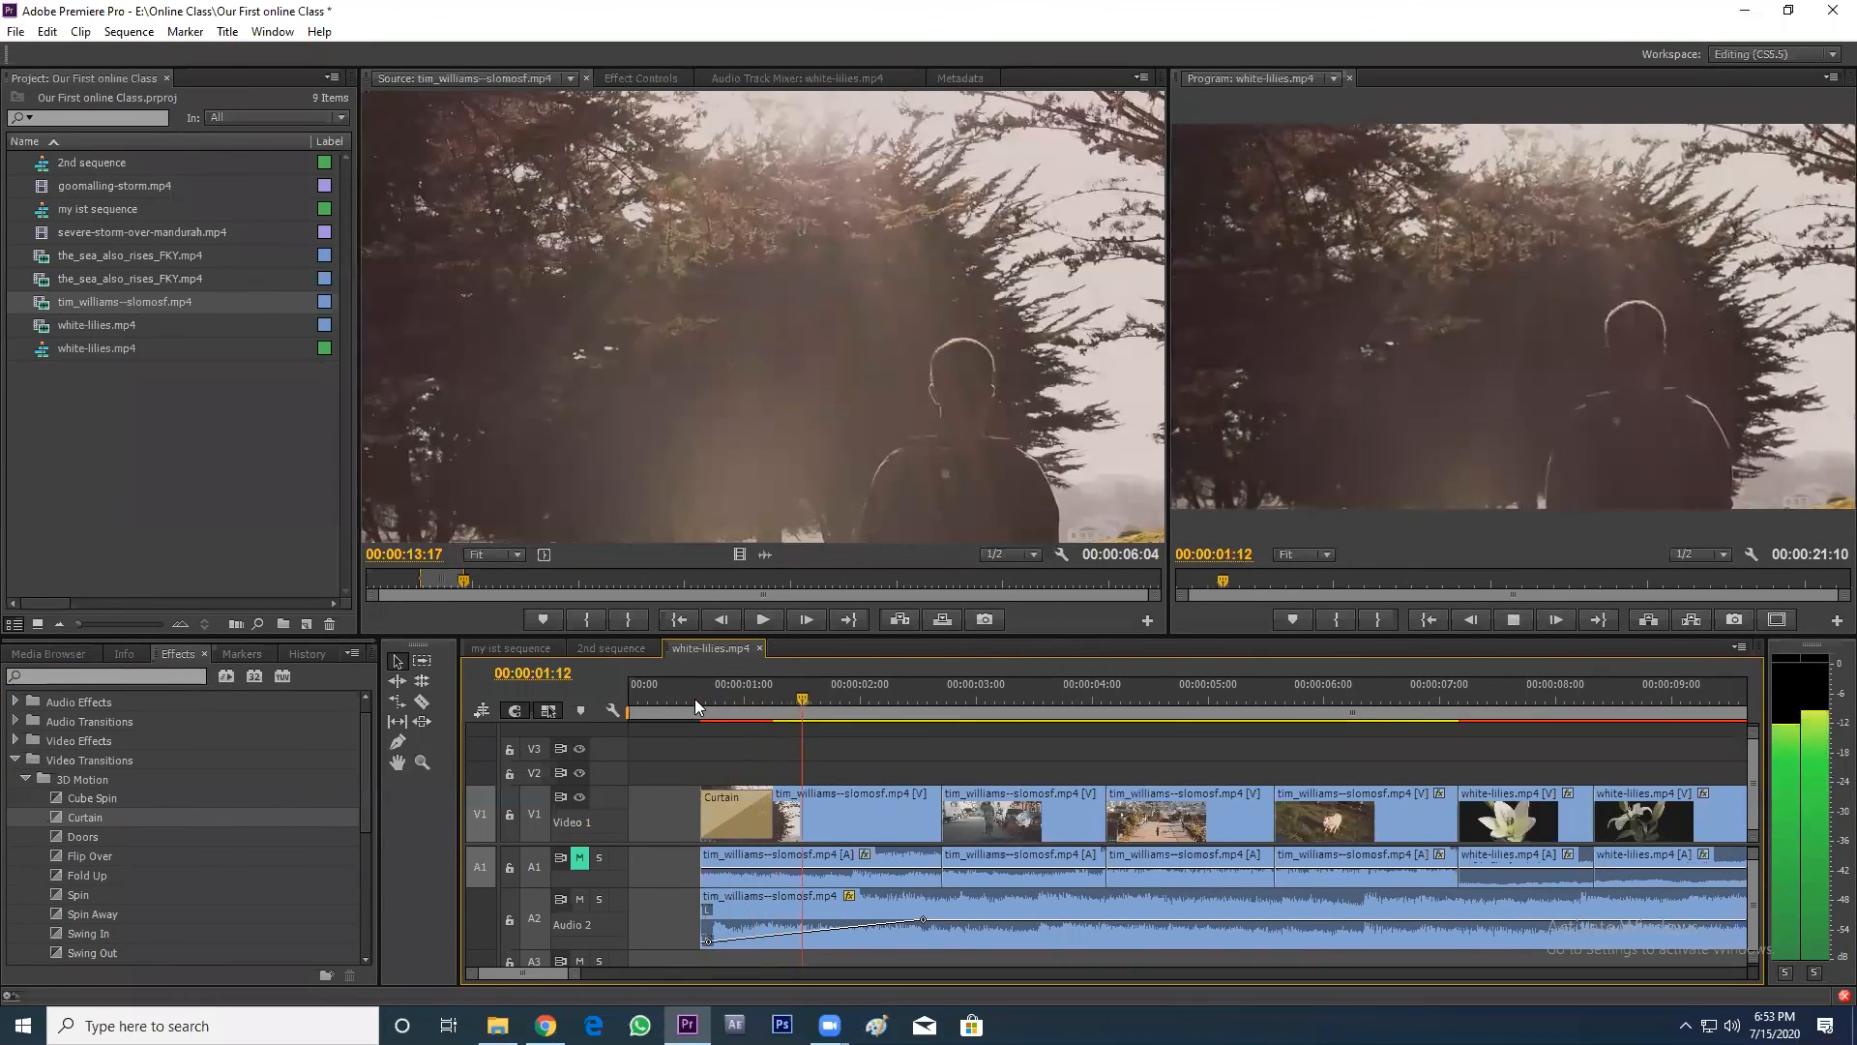
{"action": "key", "text": "space"}
- Replace the Curtain transition at the start of the first V1 clip with Doors and preview it from 00:00:00:12
{"action": "left_click_drag", "start_coordinate": [85, 836], "coordinate": [709, 849]}
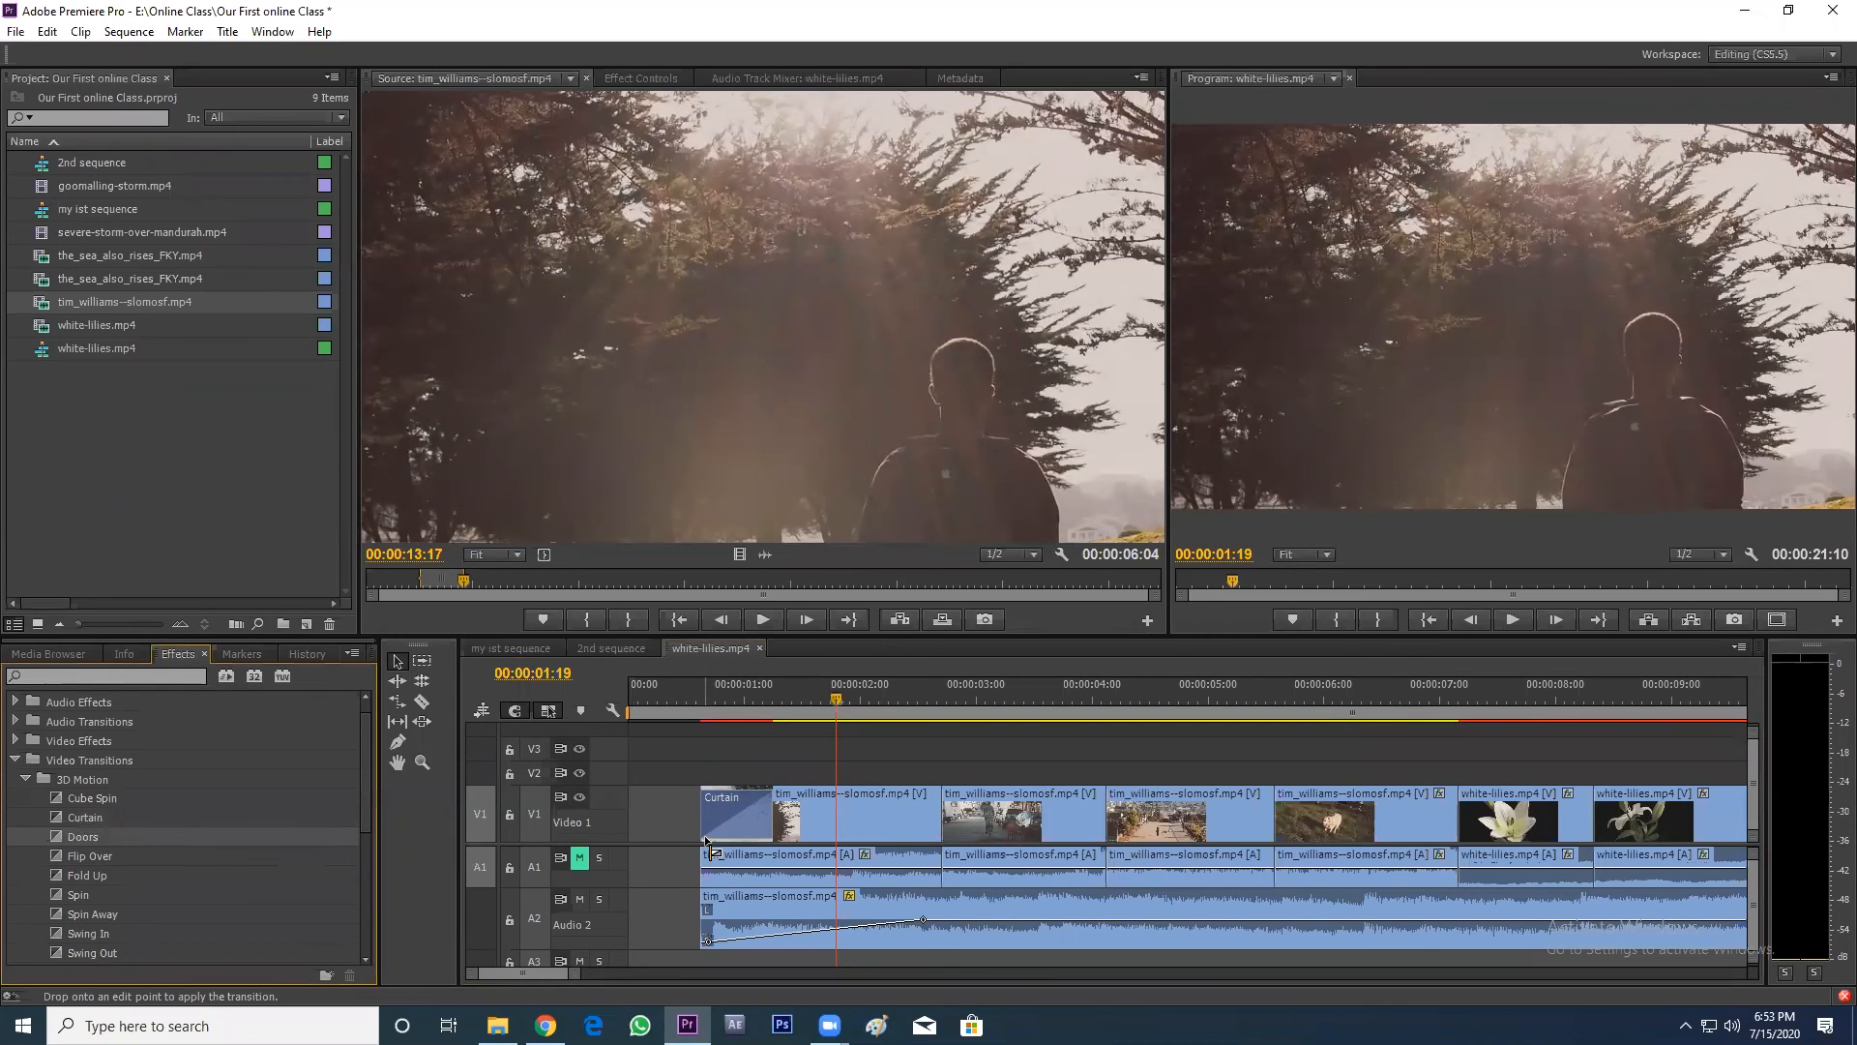
{"action": "left_click_drag", "start_coordinate": [709, 849], "coordinate": [711, 847]}
{"action": "left_click", "coordinate": [688, 704]}
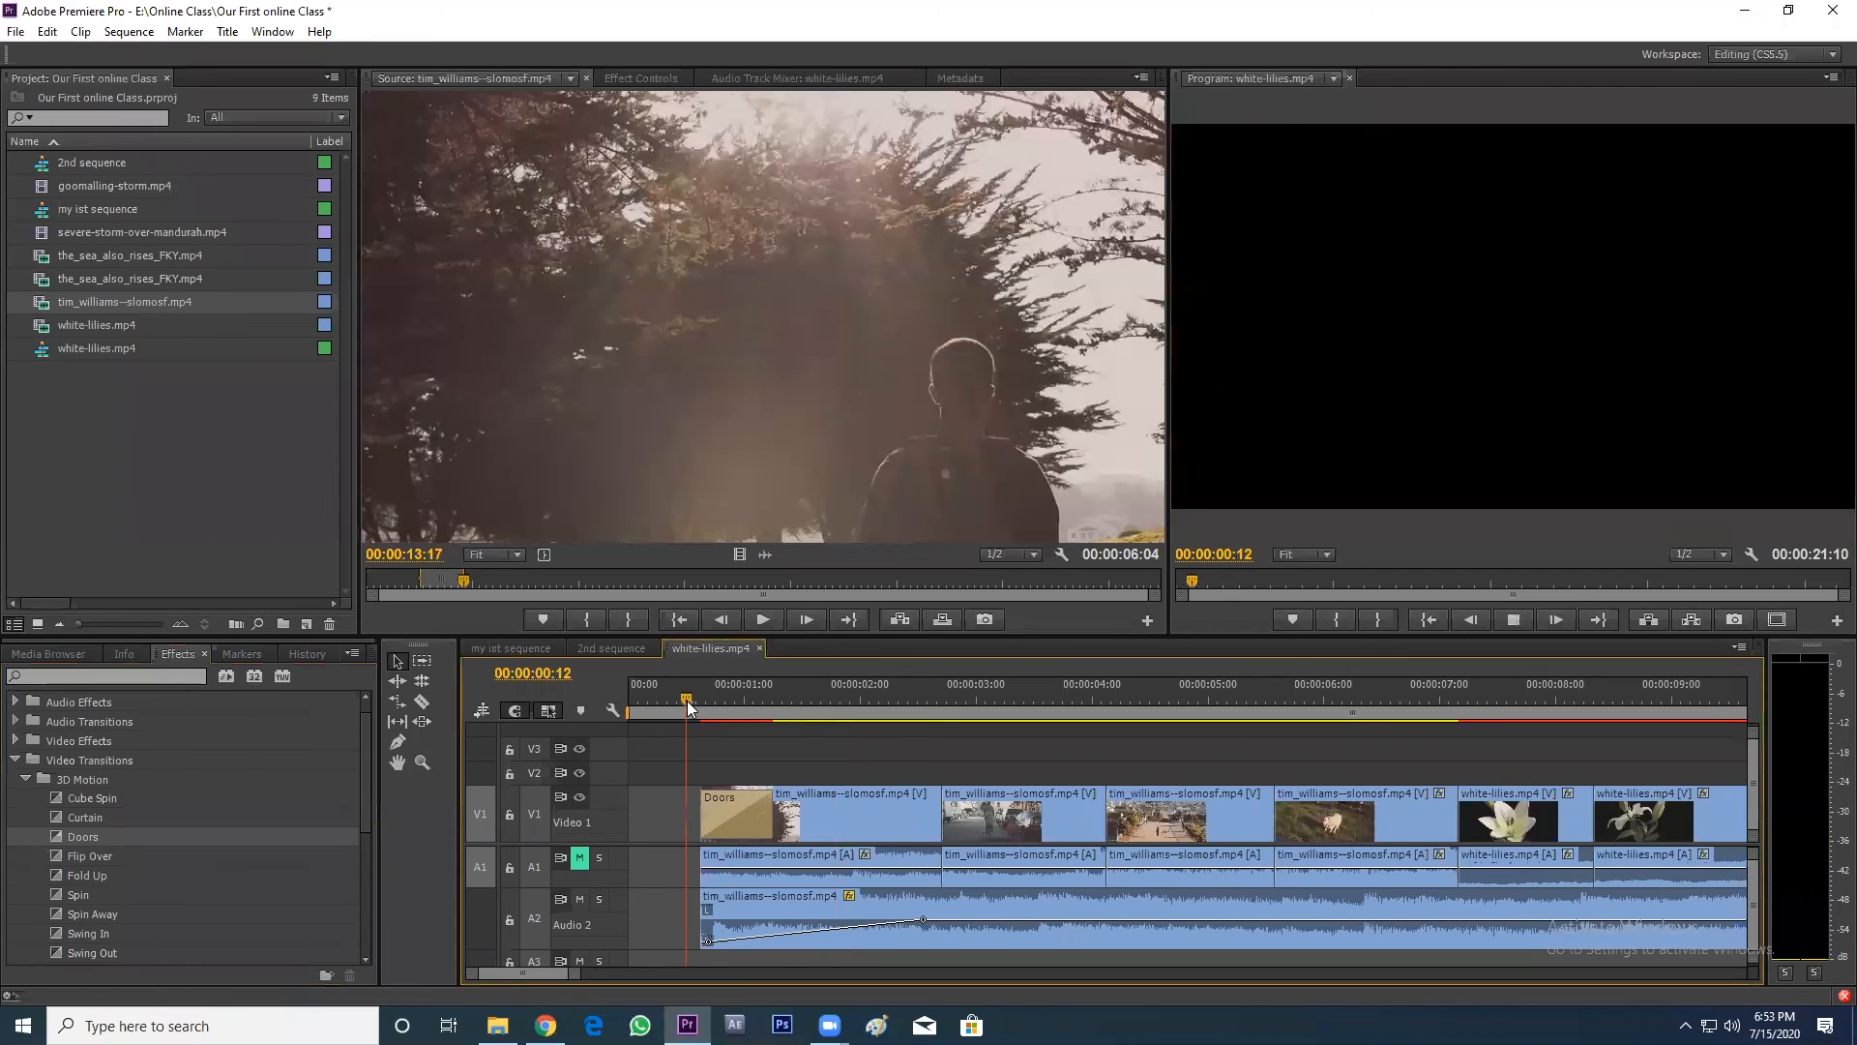
{"action": "key", "text": "space"}
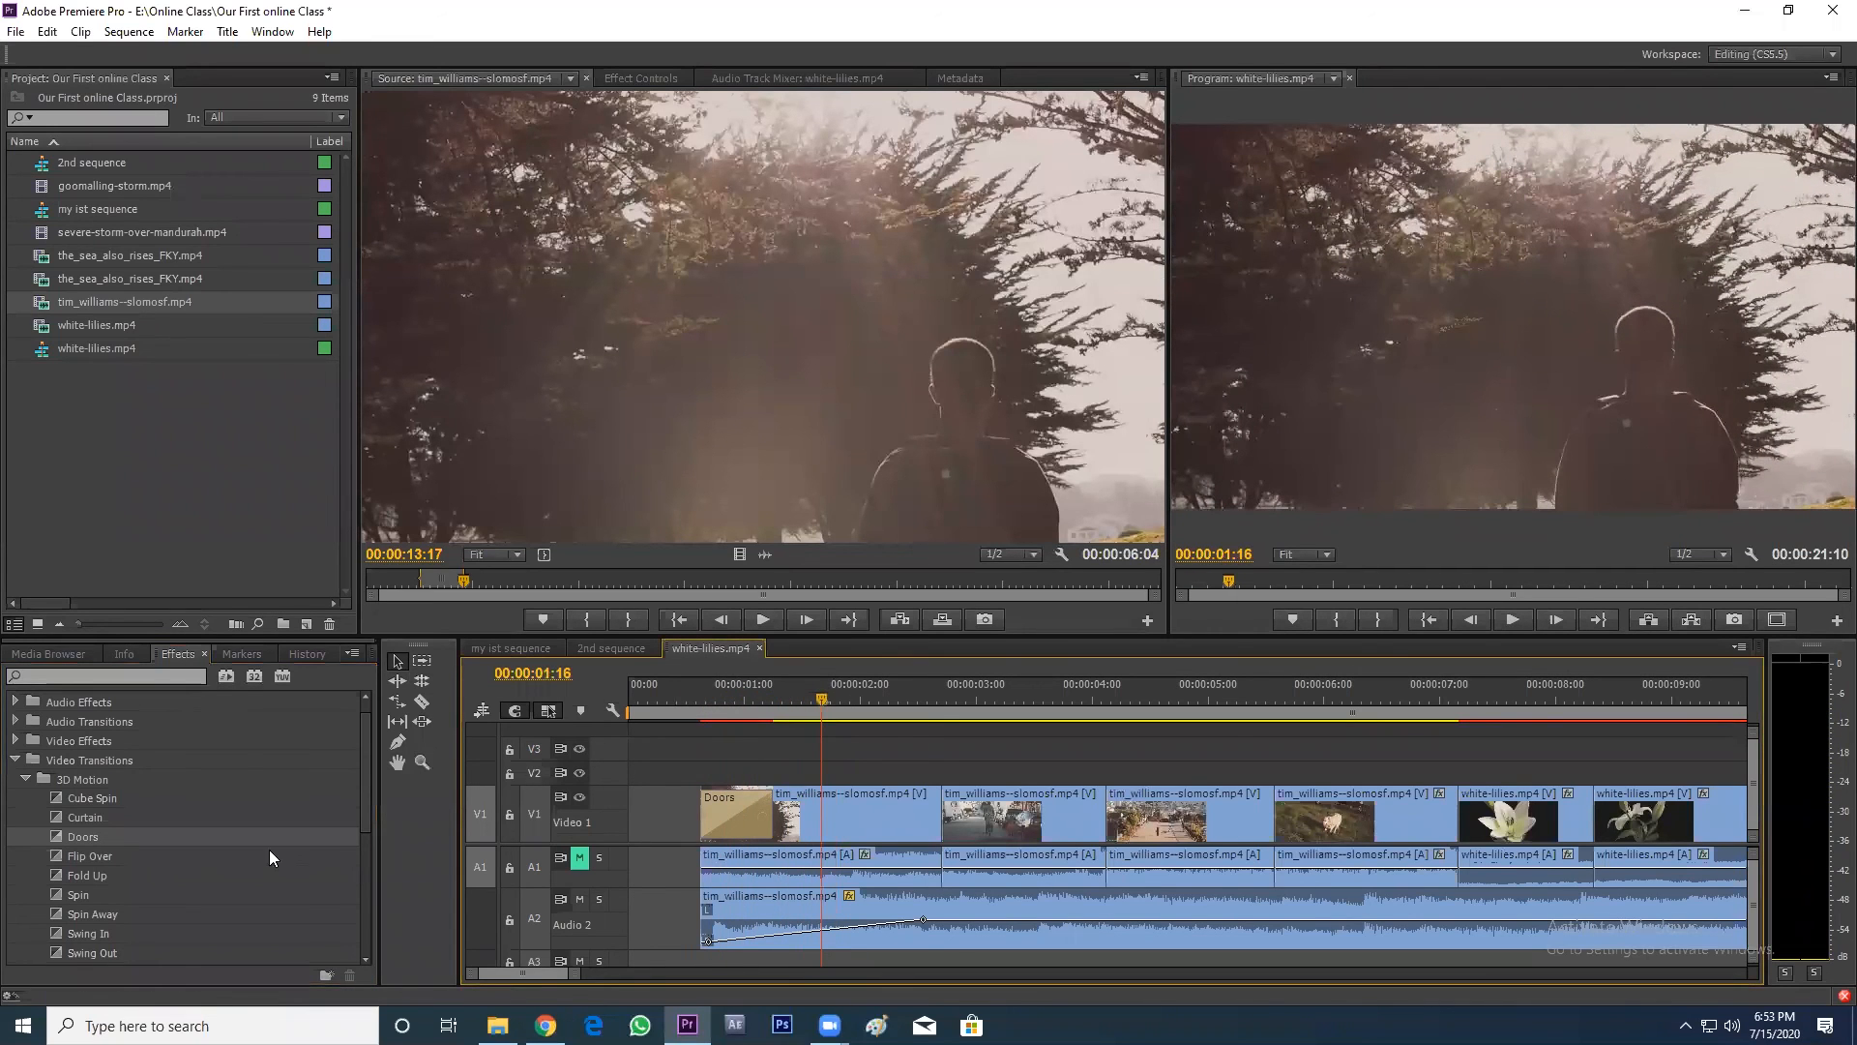
- Replace the Doors transition at the start of the first V1 clip with Flip Over and preview it
{"action": "left_click_drag", "start_coordinate": [91, 863], "coordinate": [711, 846]}
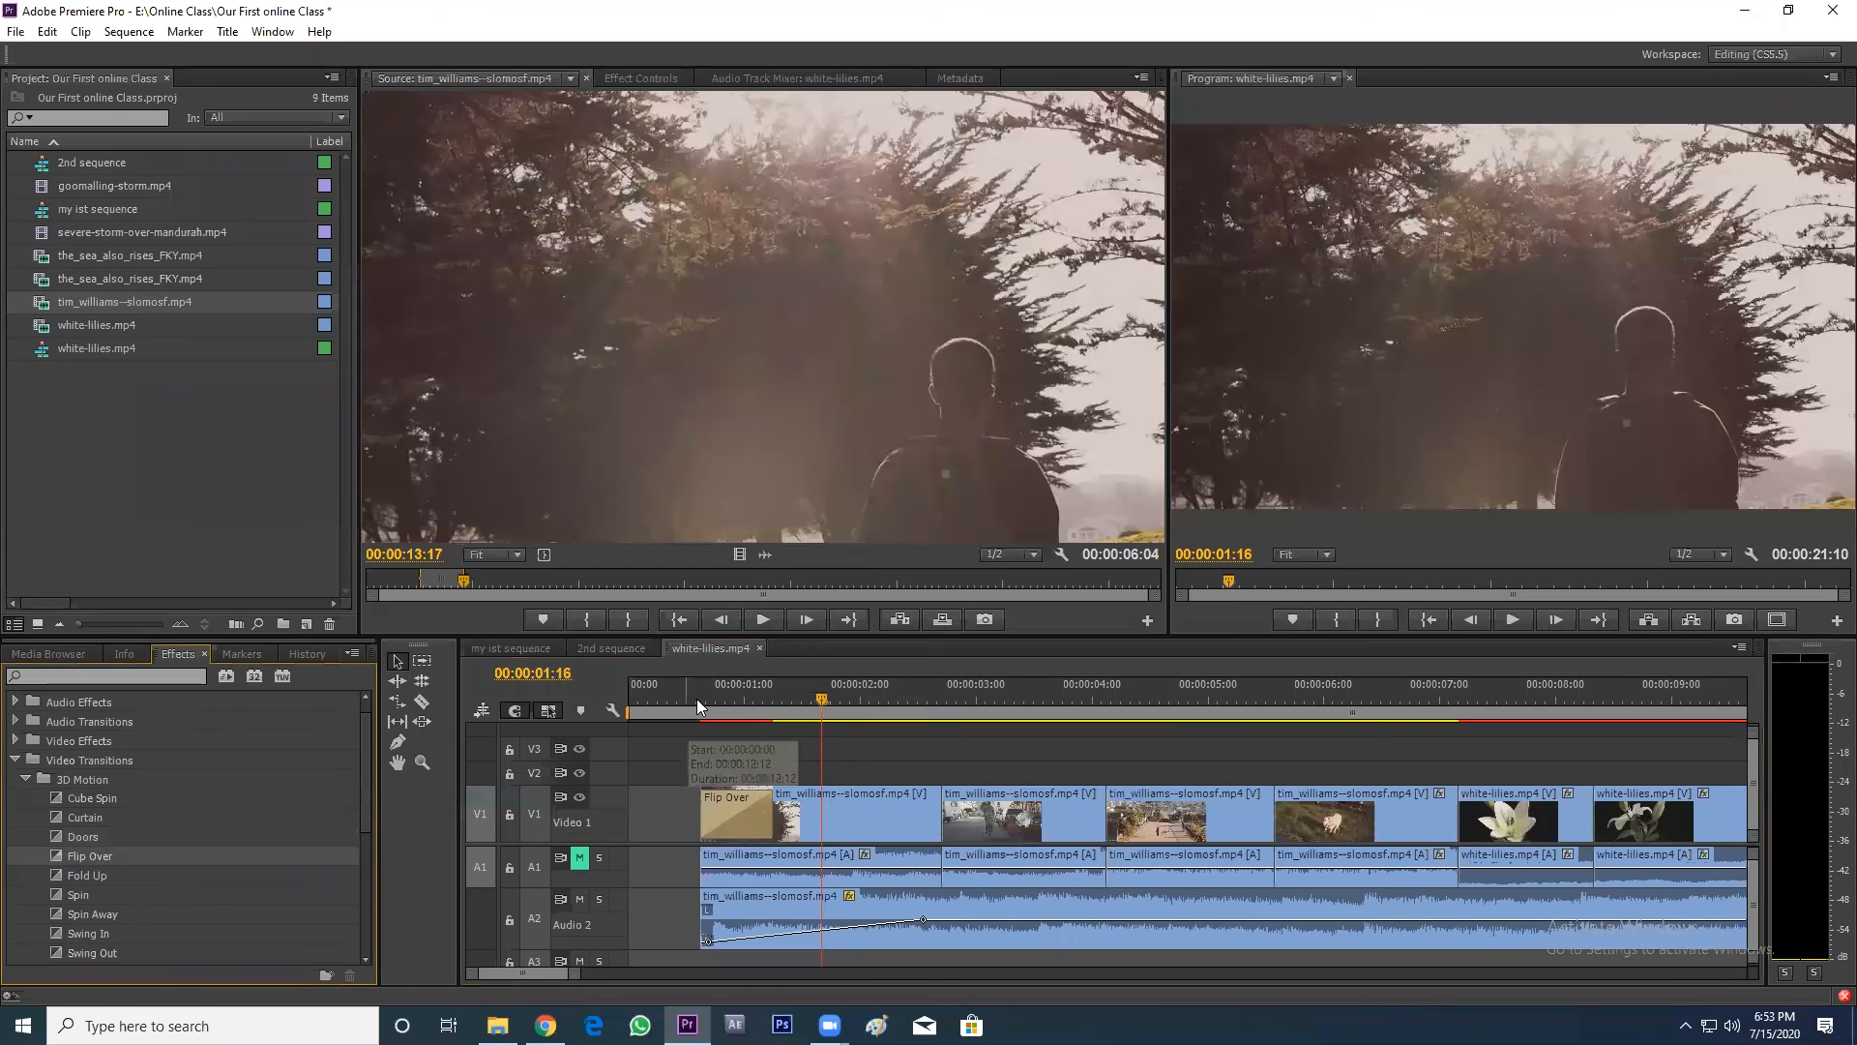
{"action": "left_click", "coordinate": [697, 699]}
{"action": "key", "text": "space"}
{"action": "key", "text": "space"}
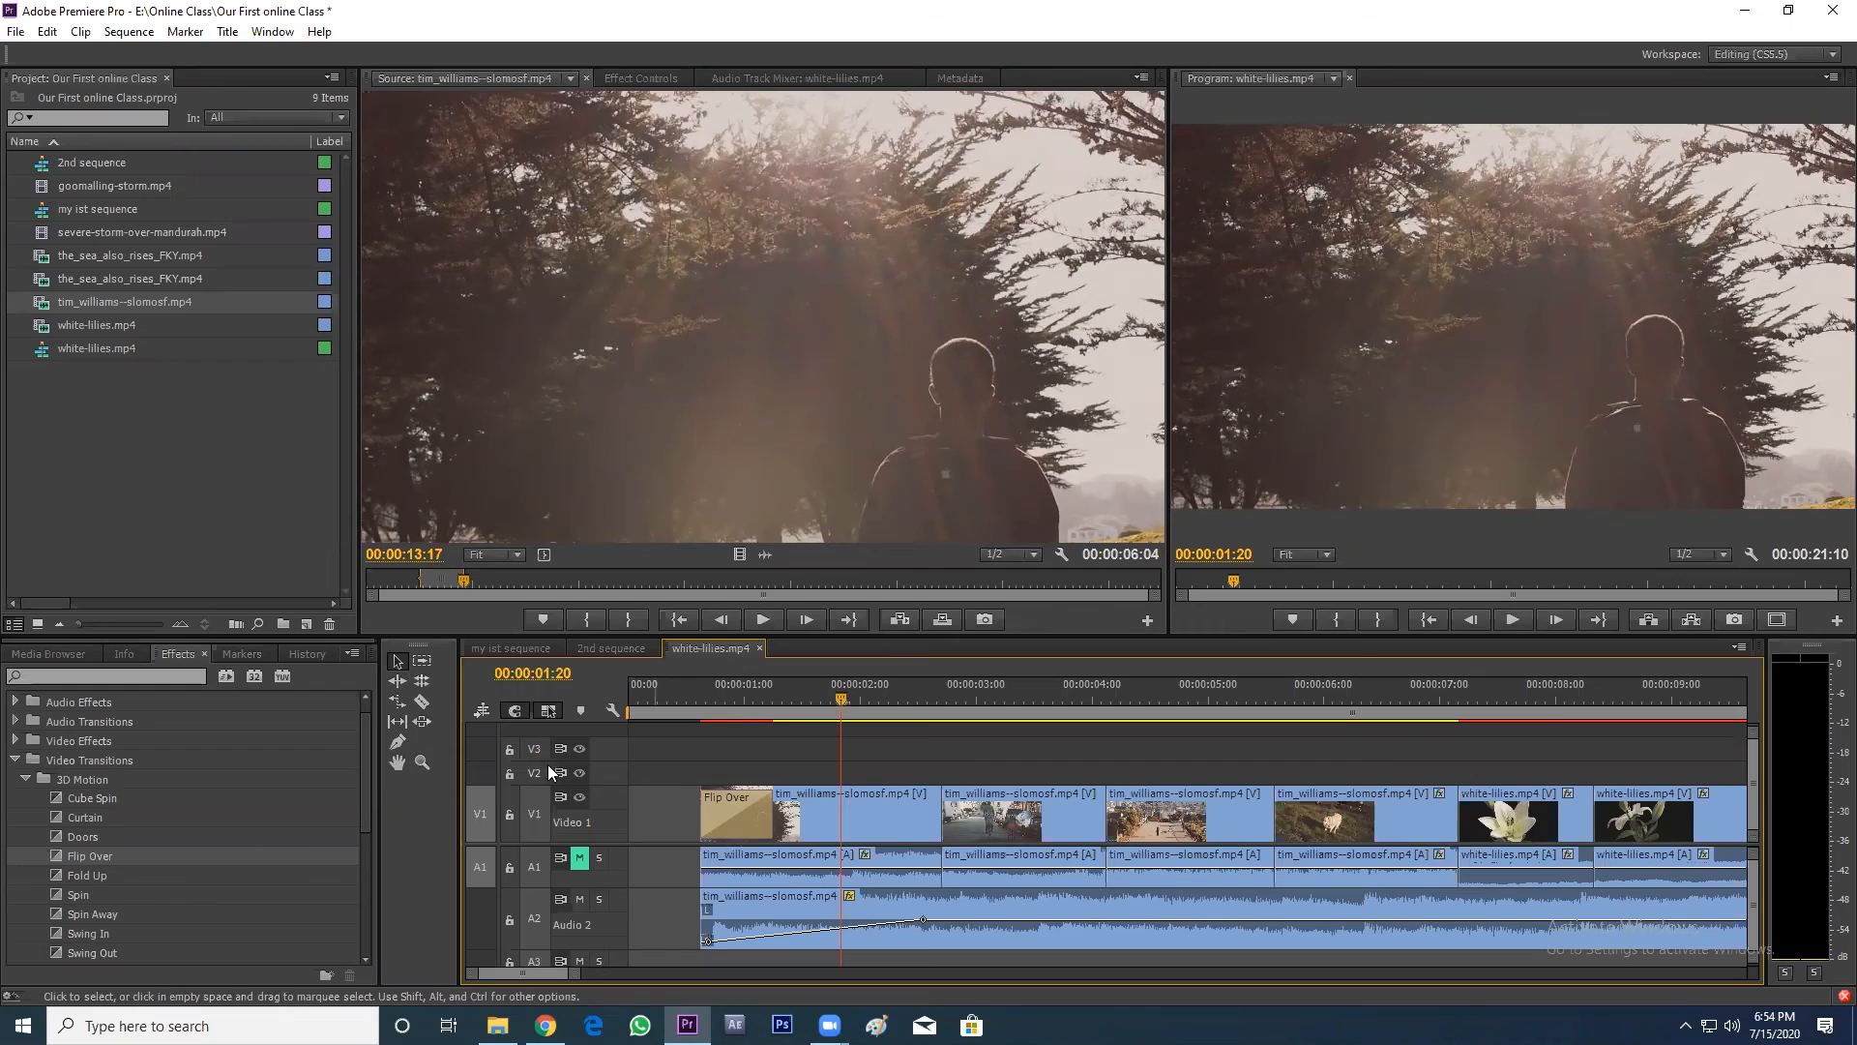
- Replace the Flip Over transition on the first V1 clip with Cross Dissolve from the Dissolve group and preview it twice
{"action": "left_click", "coordinate": [25, 778]}
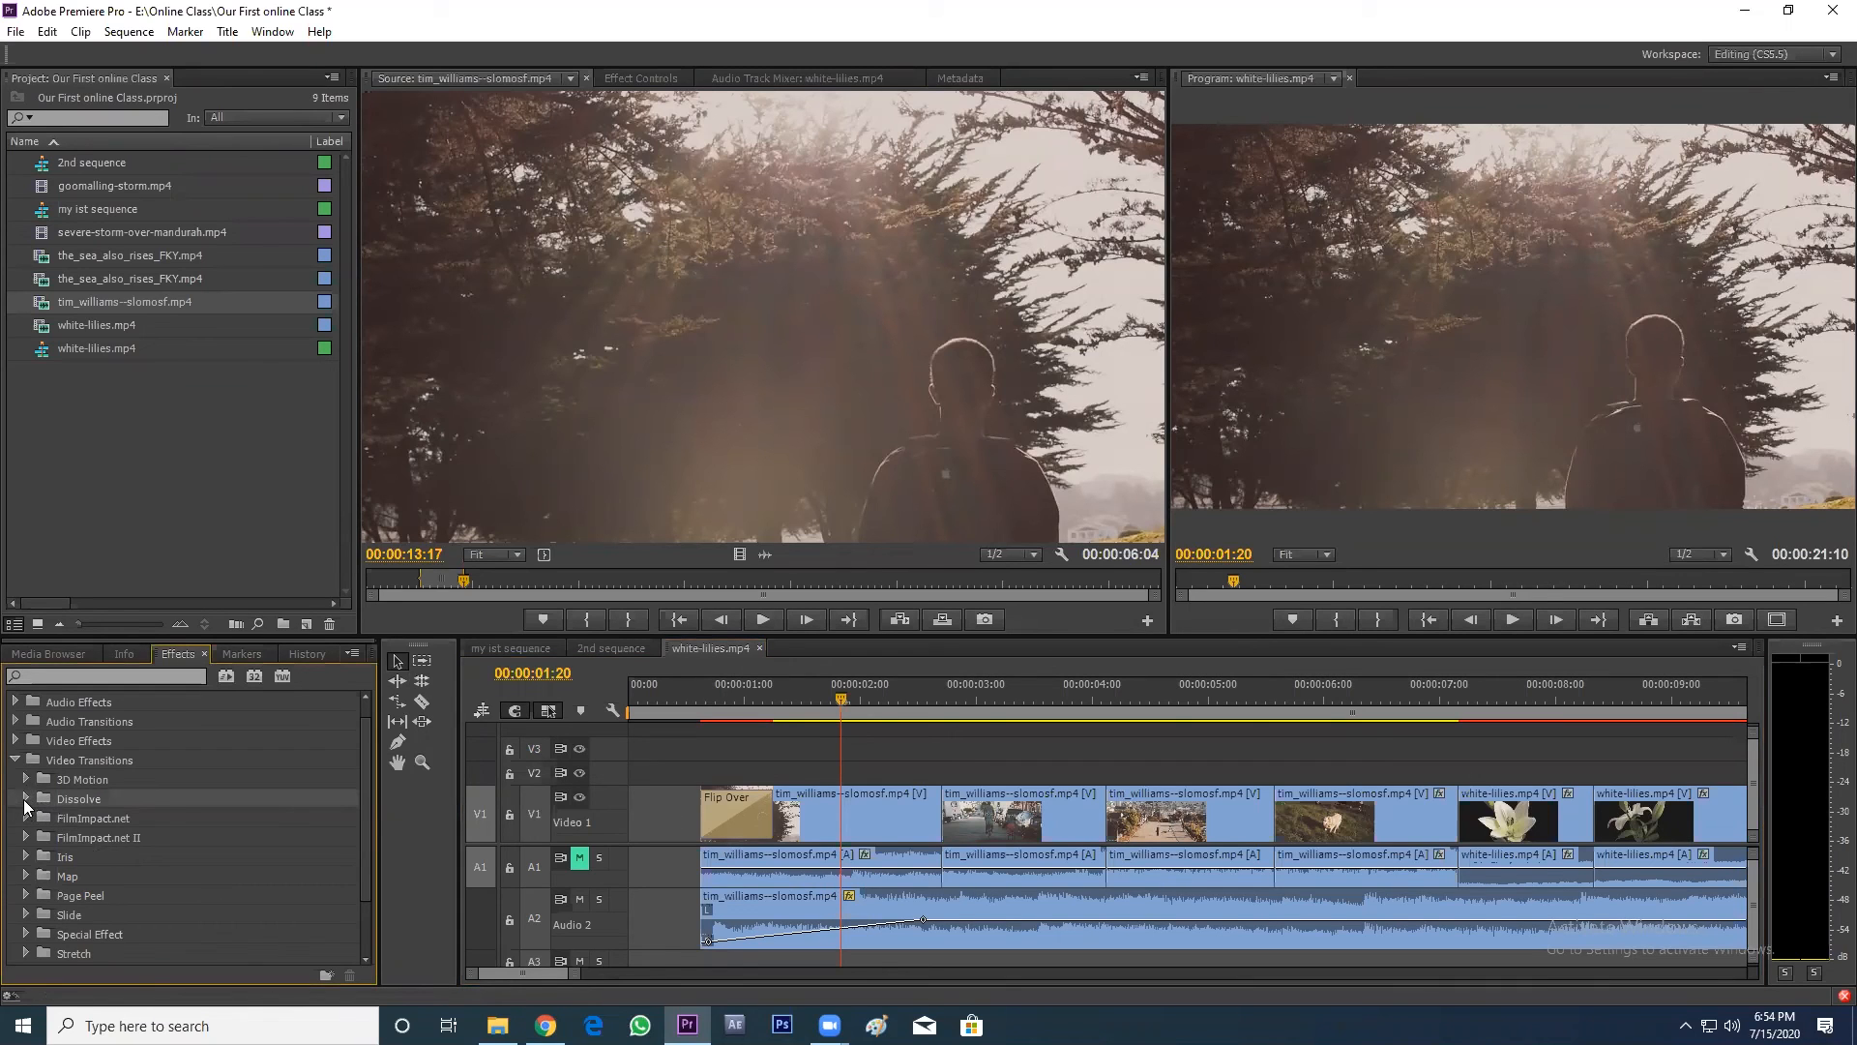
{"action": "left_click", "coordinate": [25, 799]}
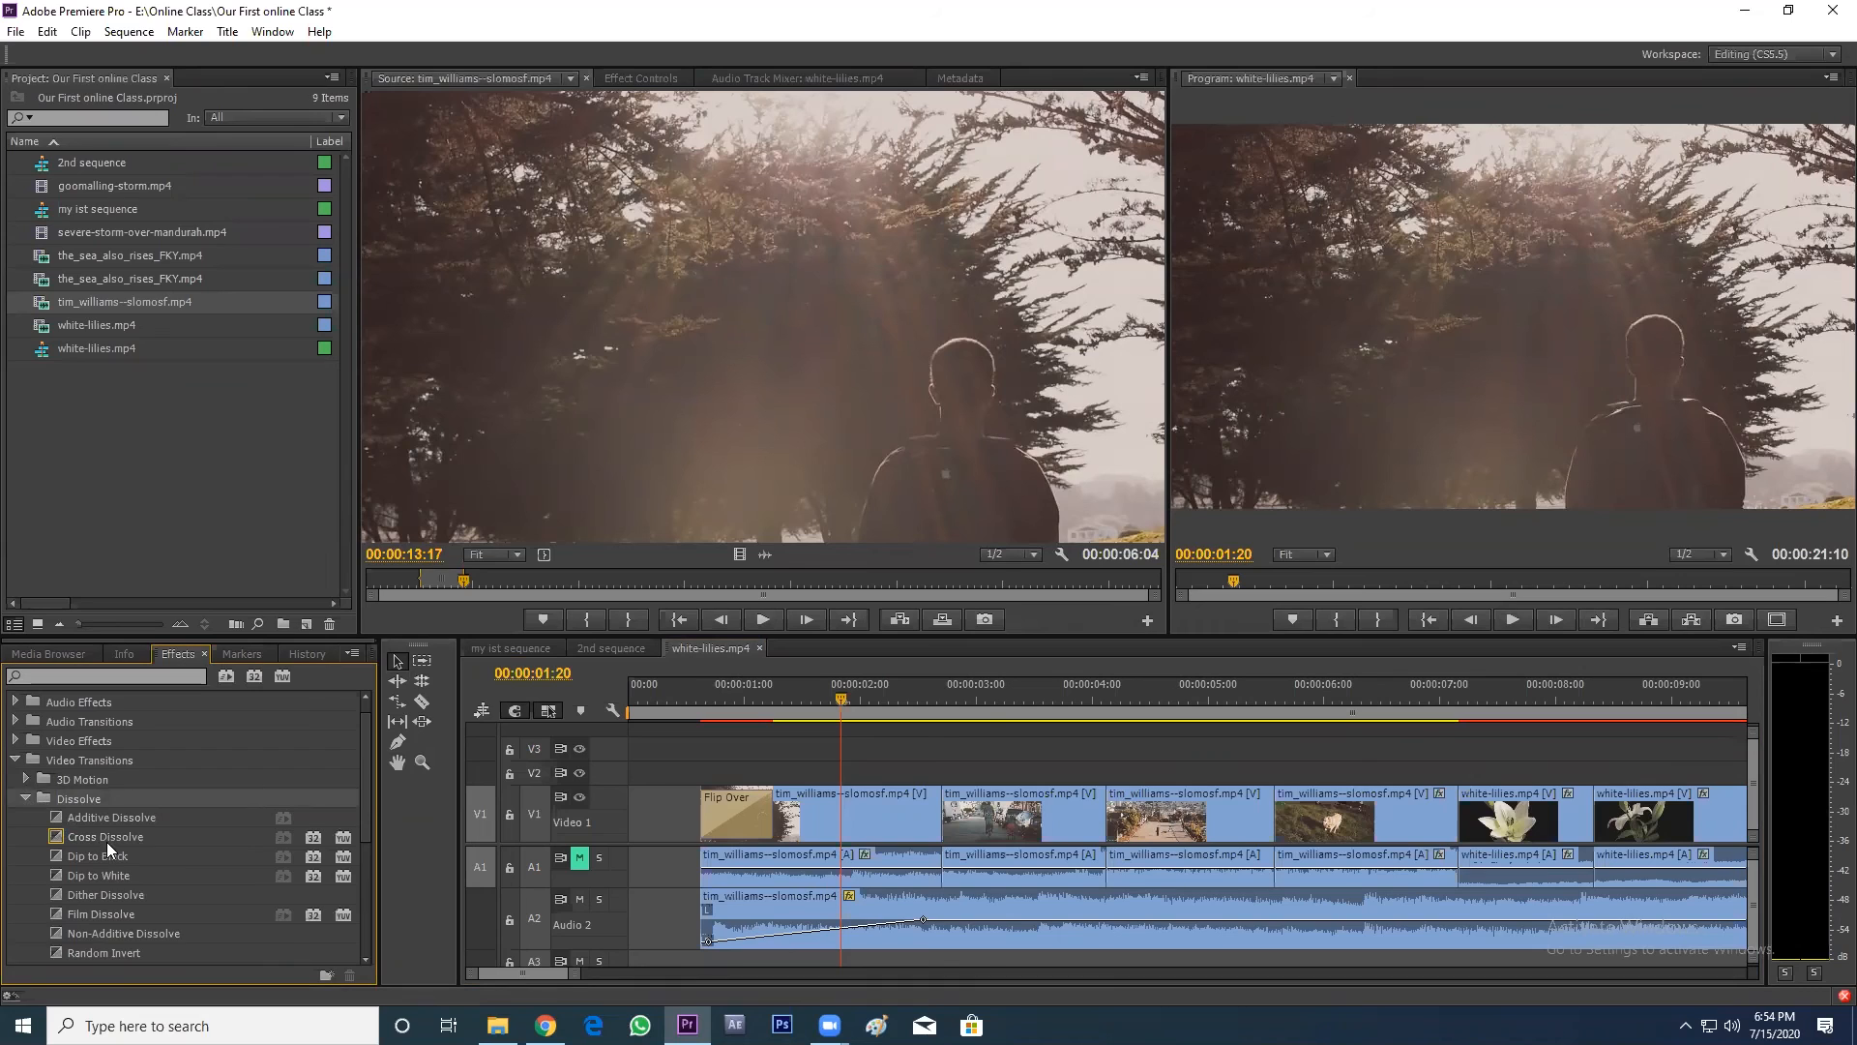
{"action": "left_click", "coordinate": [109, 839]}
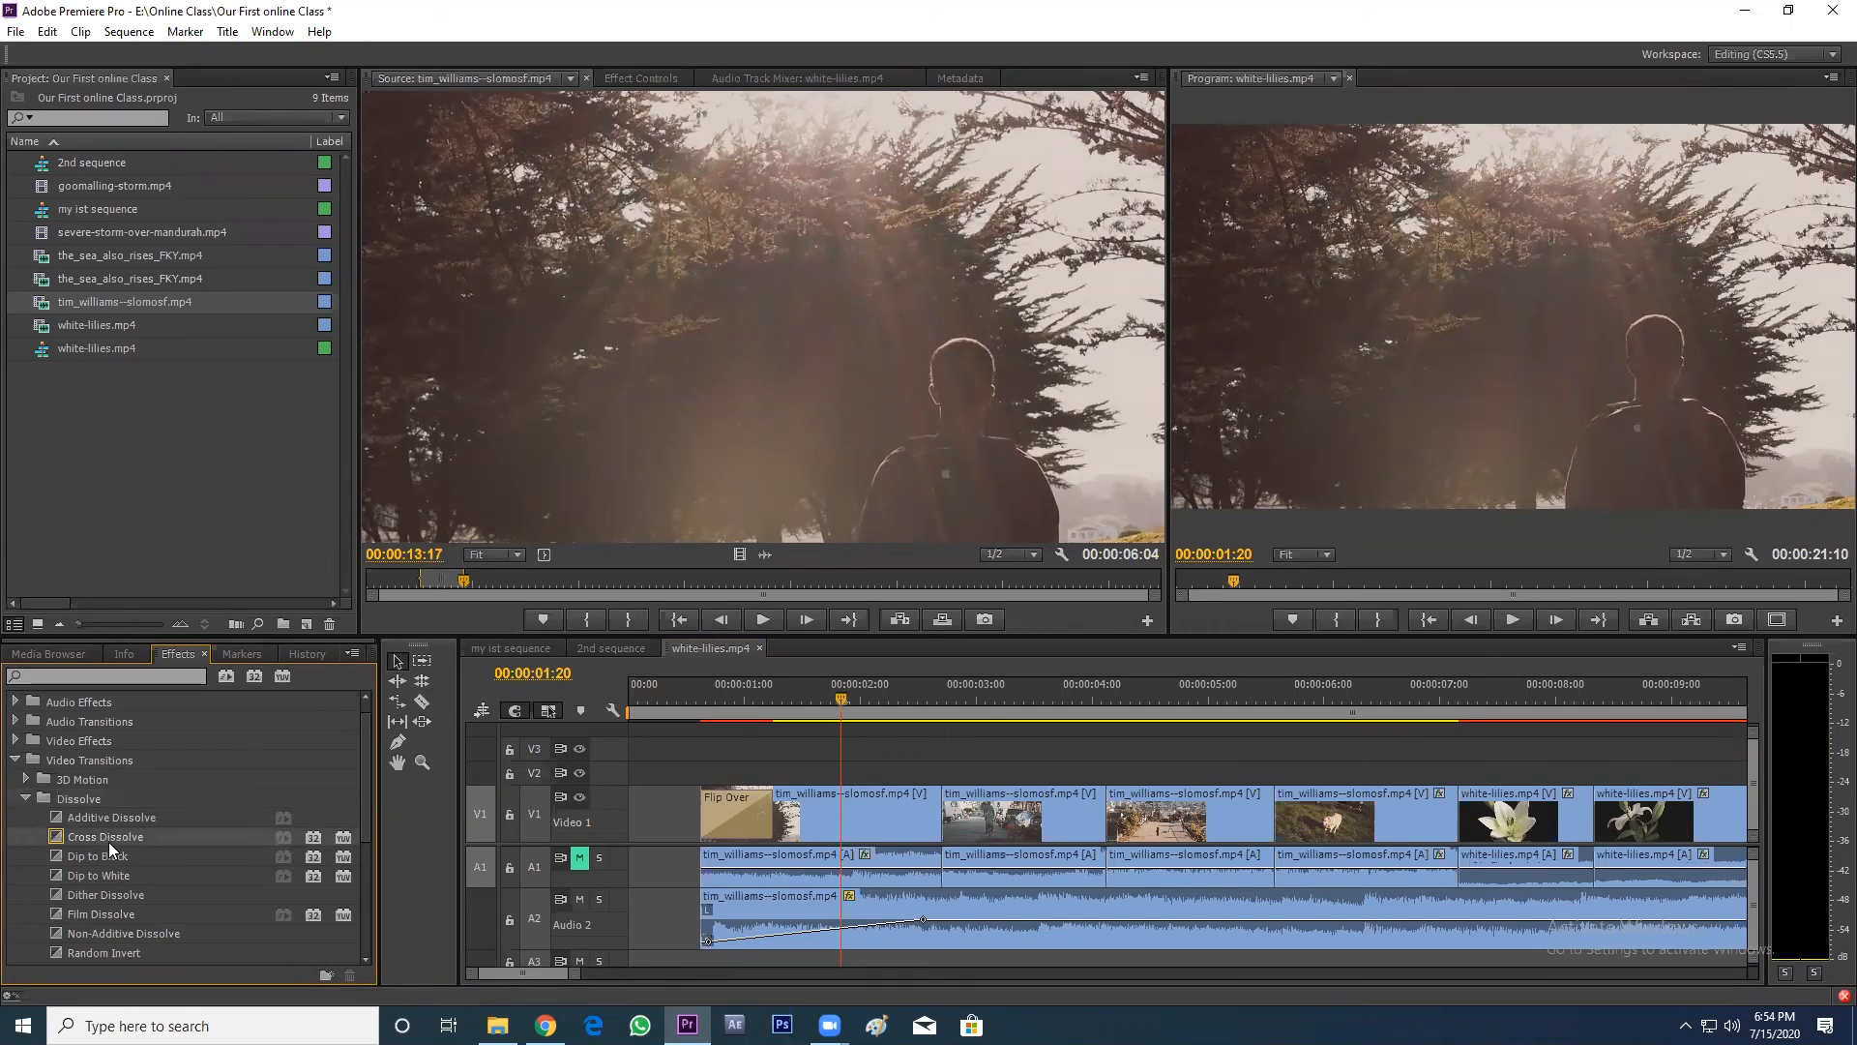
{"action": "left_click_drag", "start_coordinate": [113, 838], "coordinate": [723, 834]}
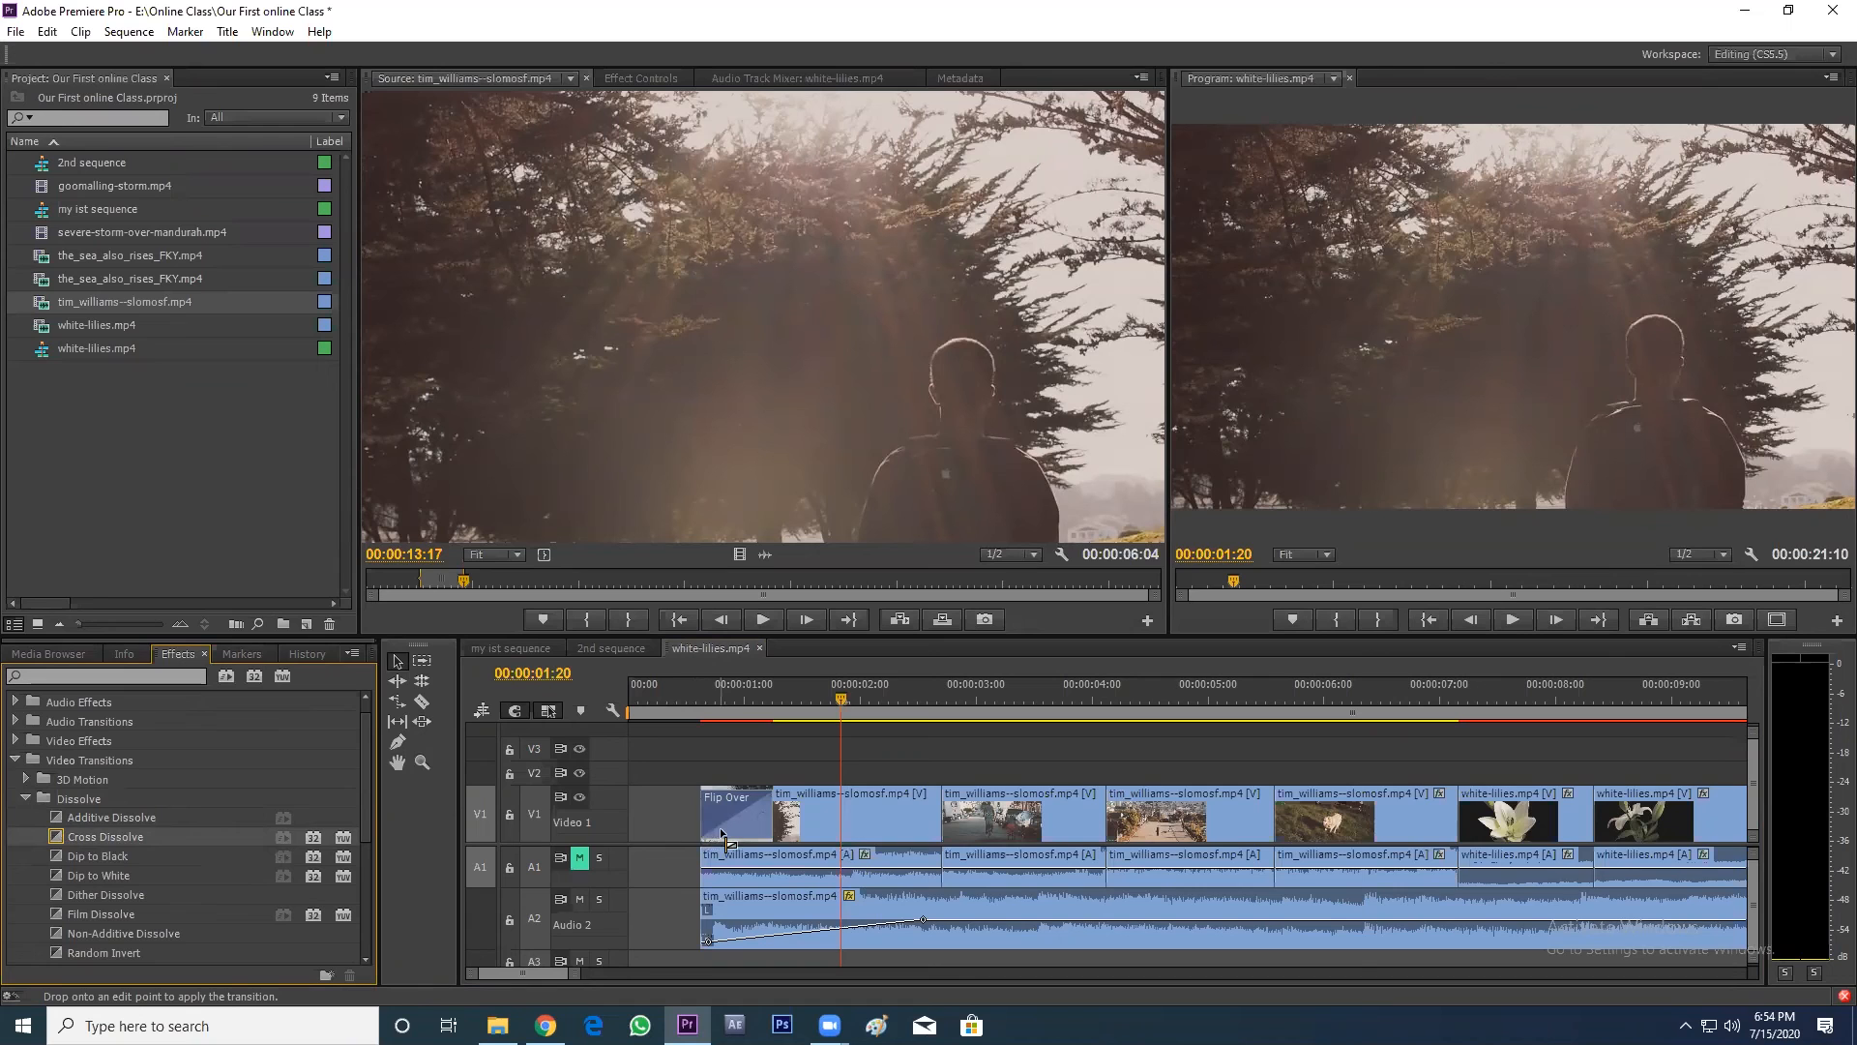
{"action": "left_click", "coordinate": [691, 695]}
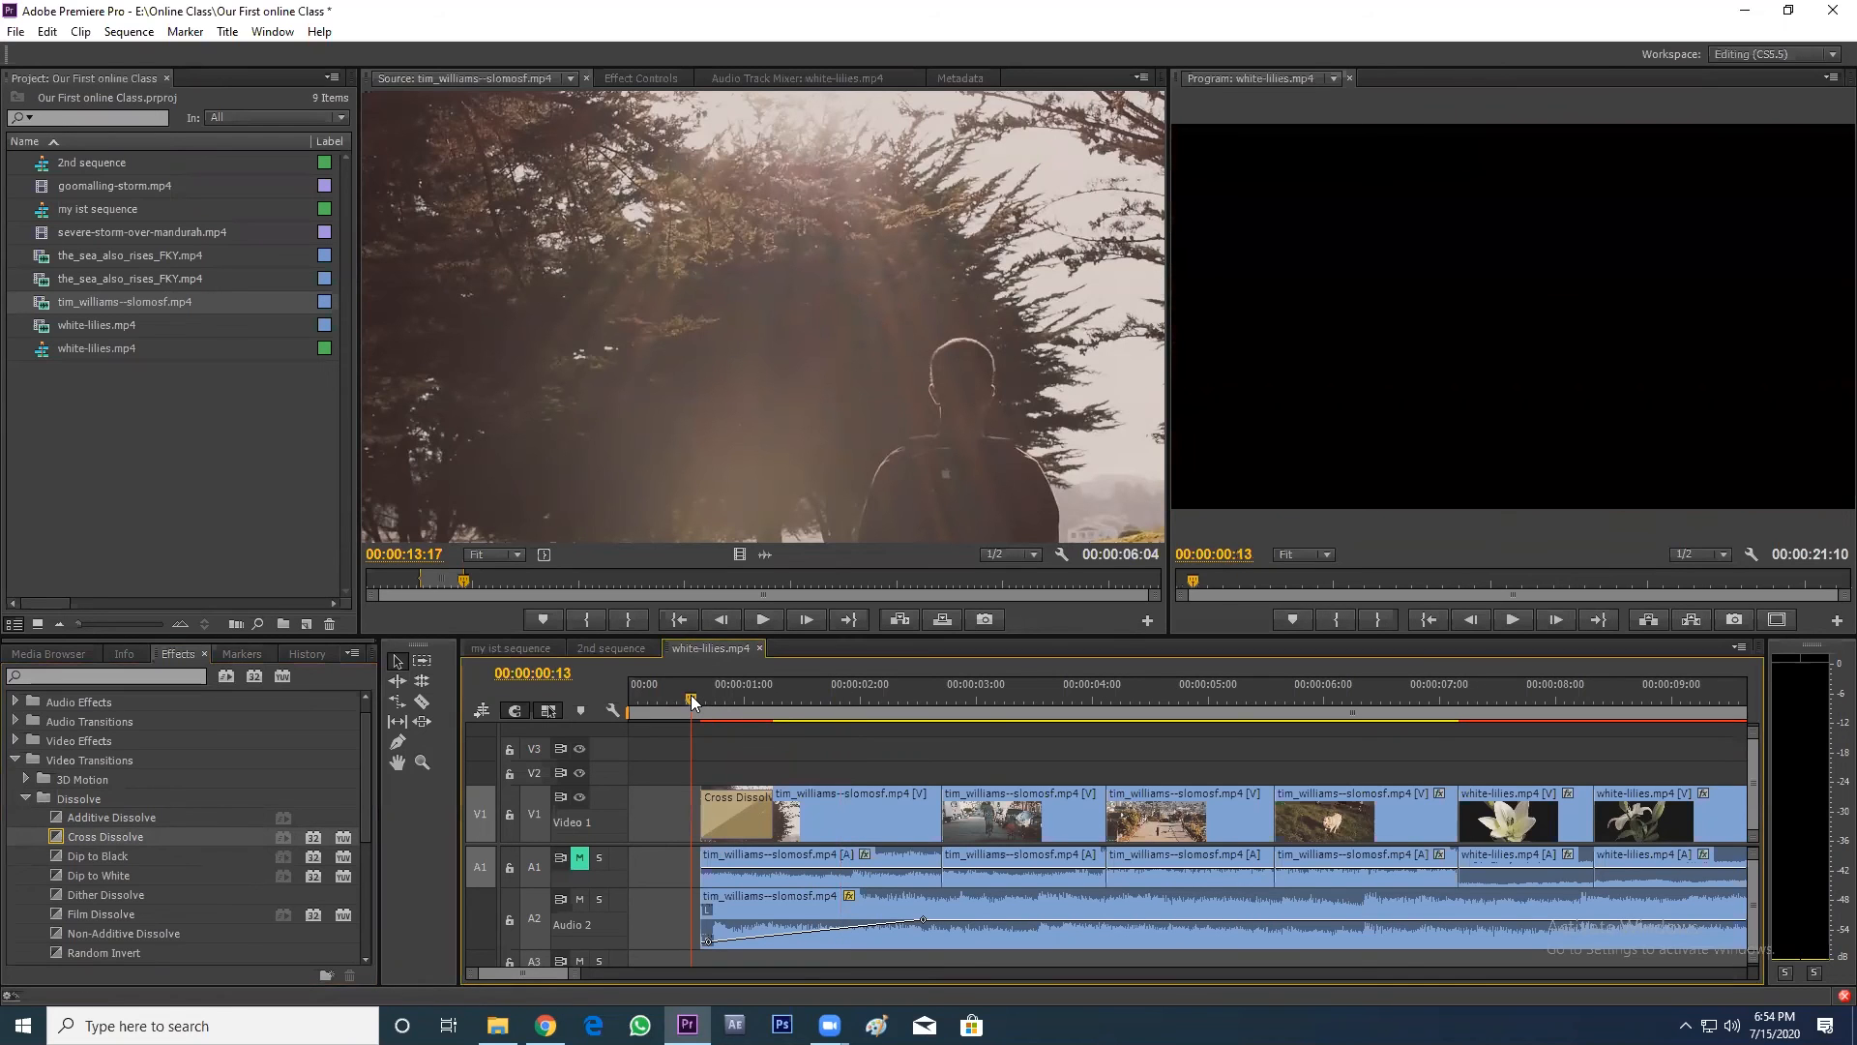
{"action": "key", "text": "space"}
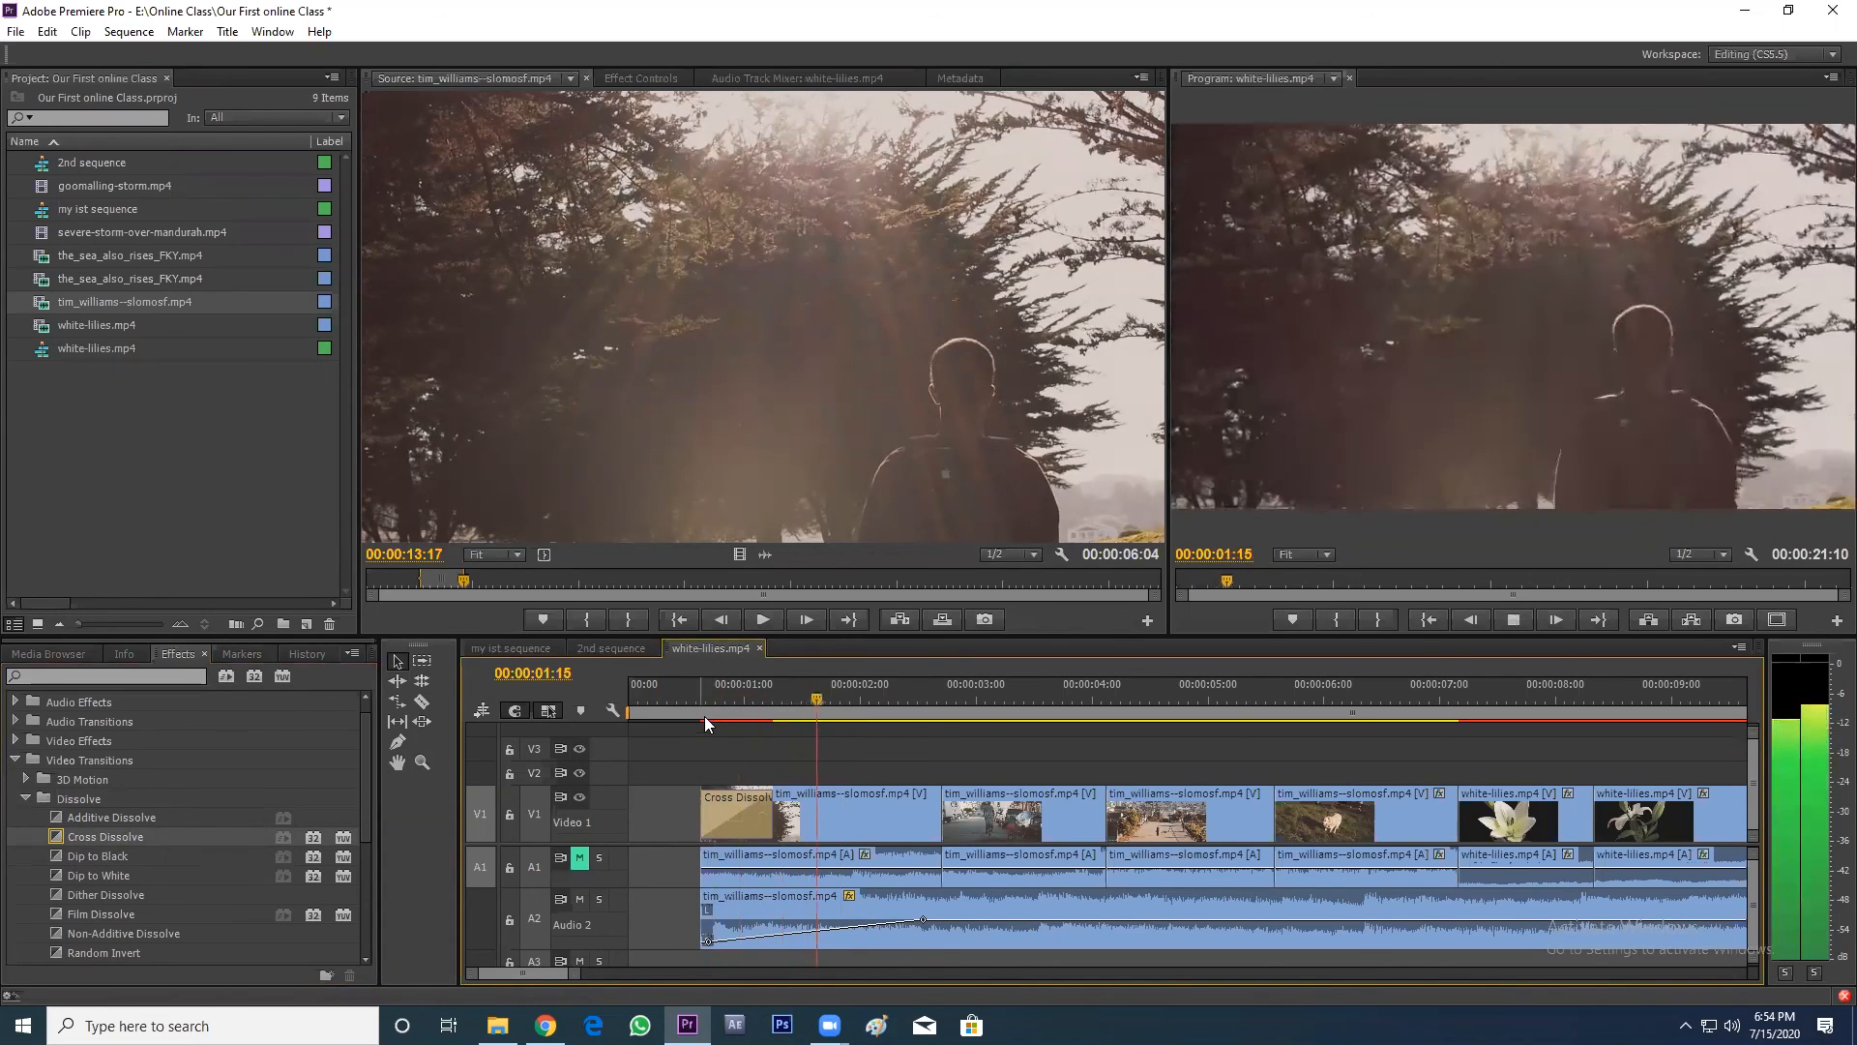
{"action": "left_click", "coordinate": [703, 710]}
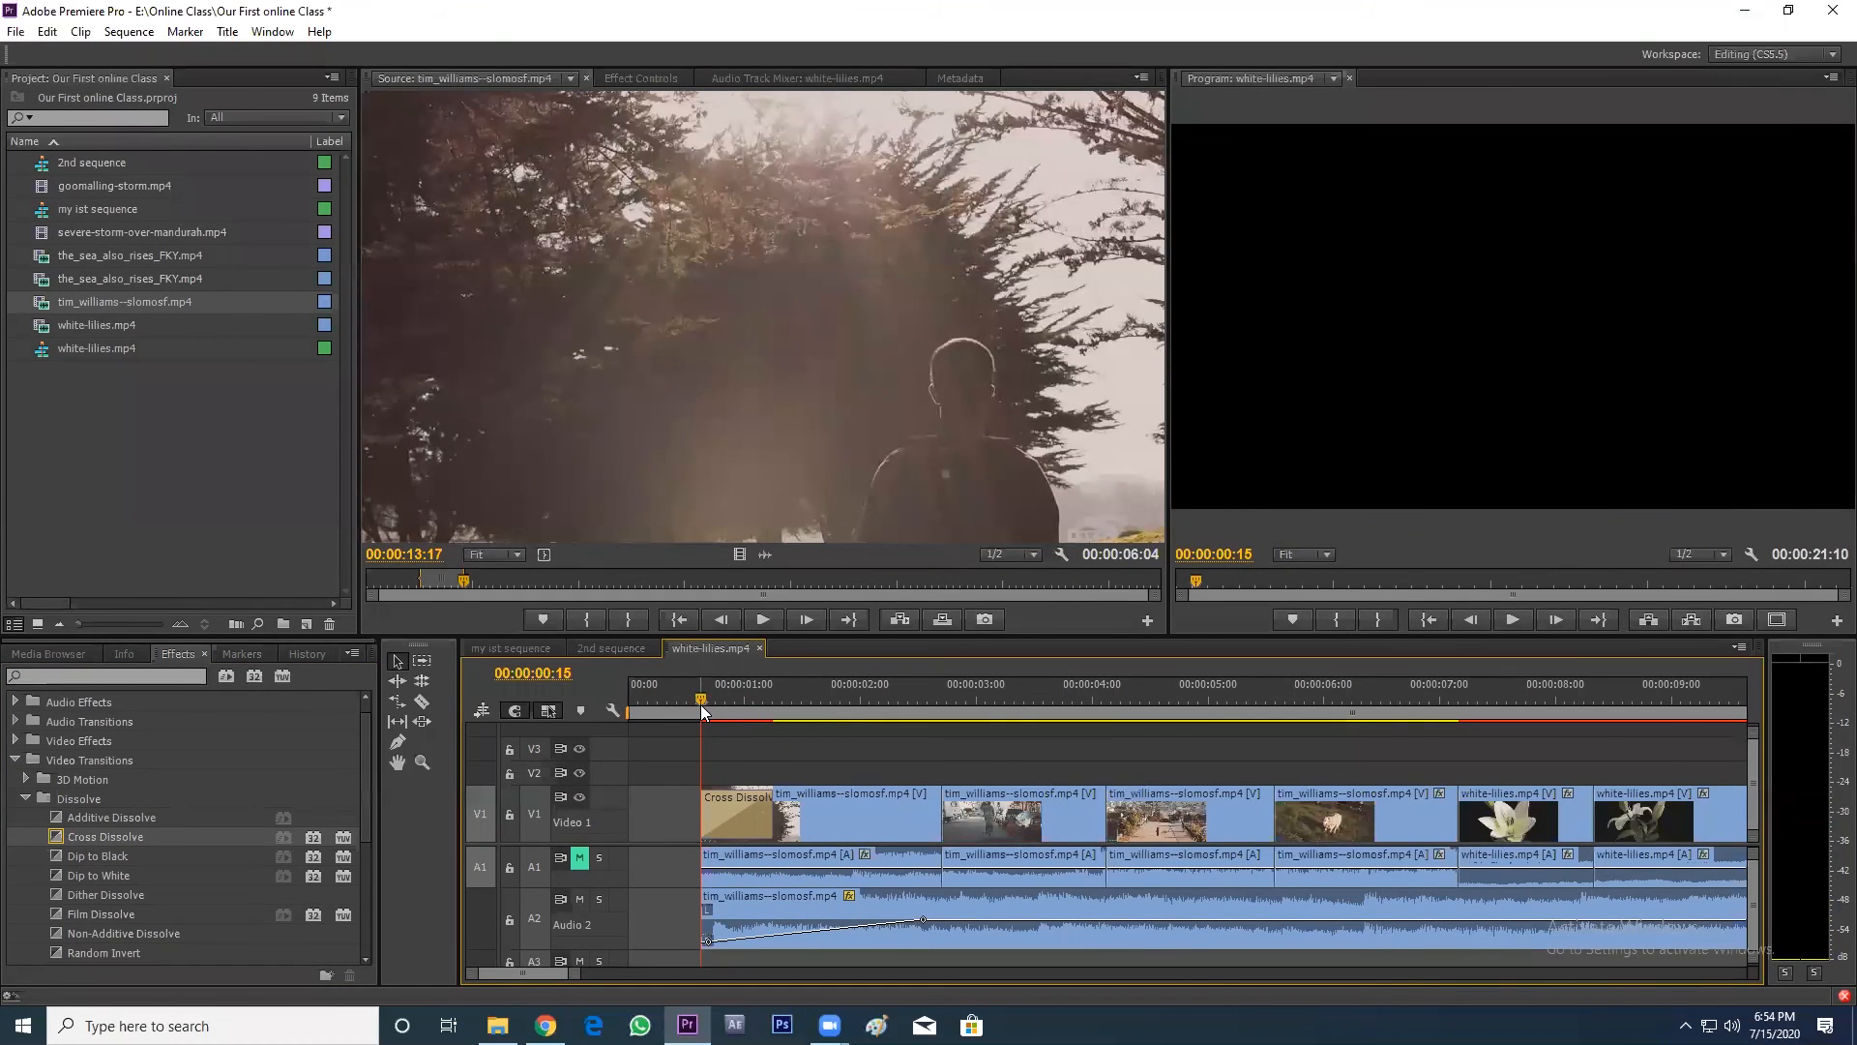
{"action": "key", "text": "space"}
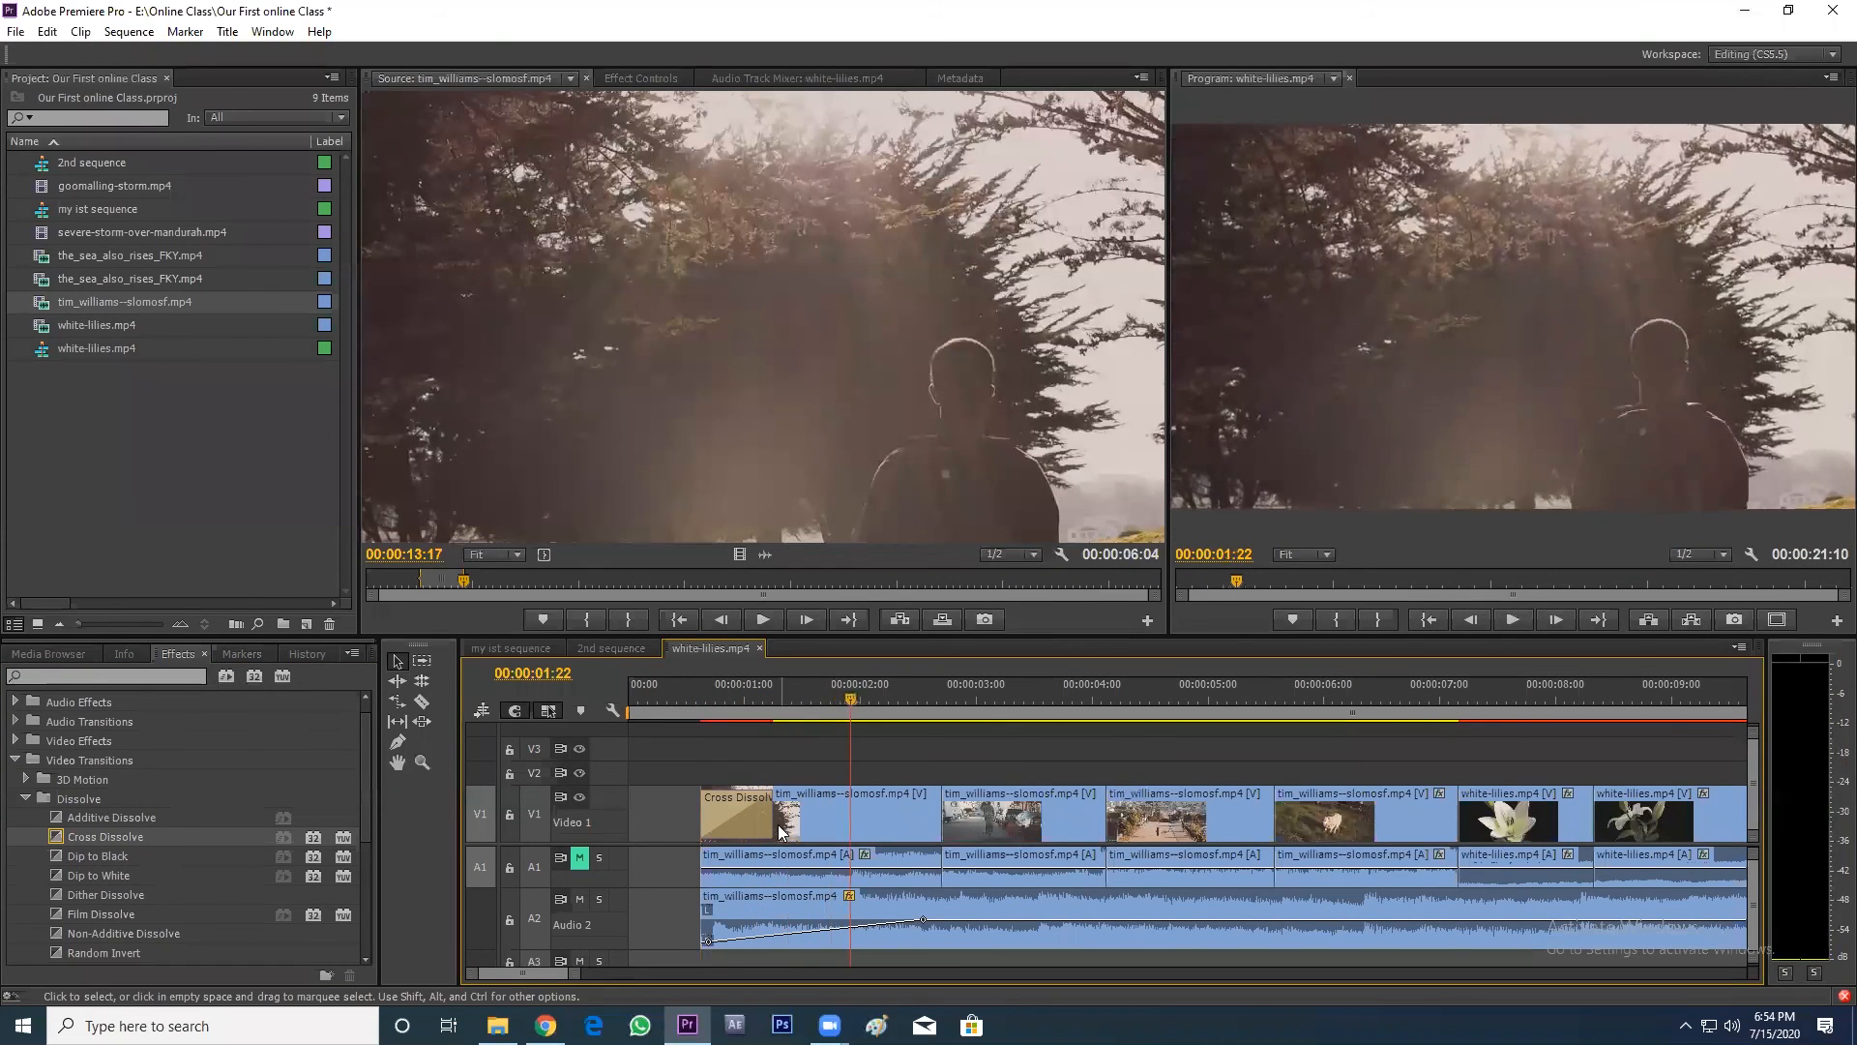
- Extend the Cross Dissolve on the first V1 clip to end at 00:00:01:22 and preview it from 00:00:00:12
{"action": "left_click_drag", "start_coordinate": [769, 821], "coordinate": [774, 821]}
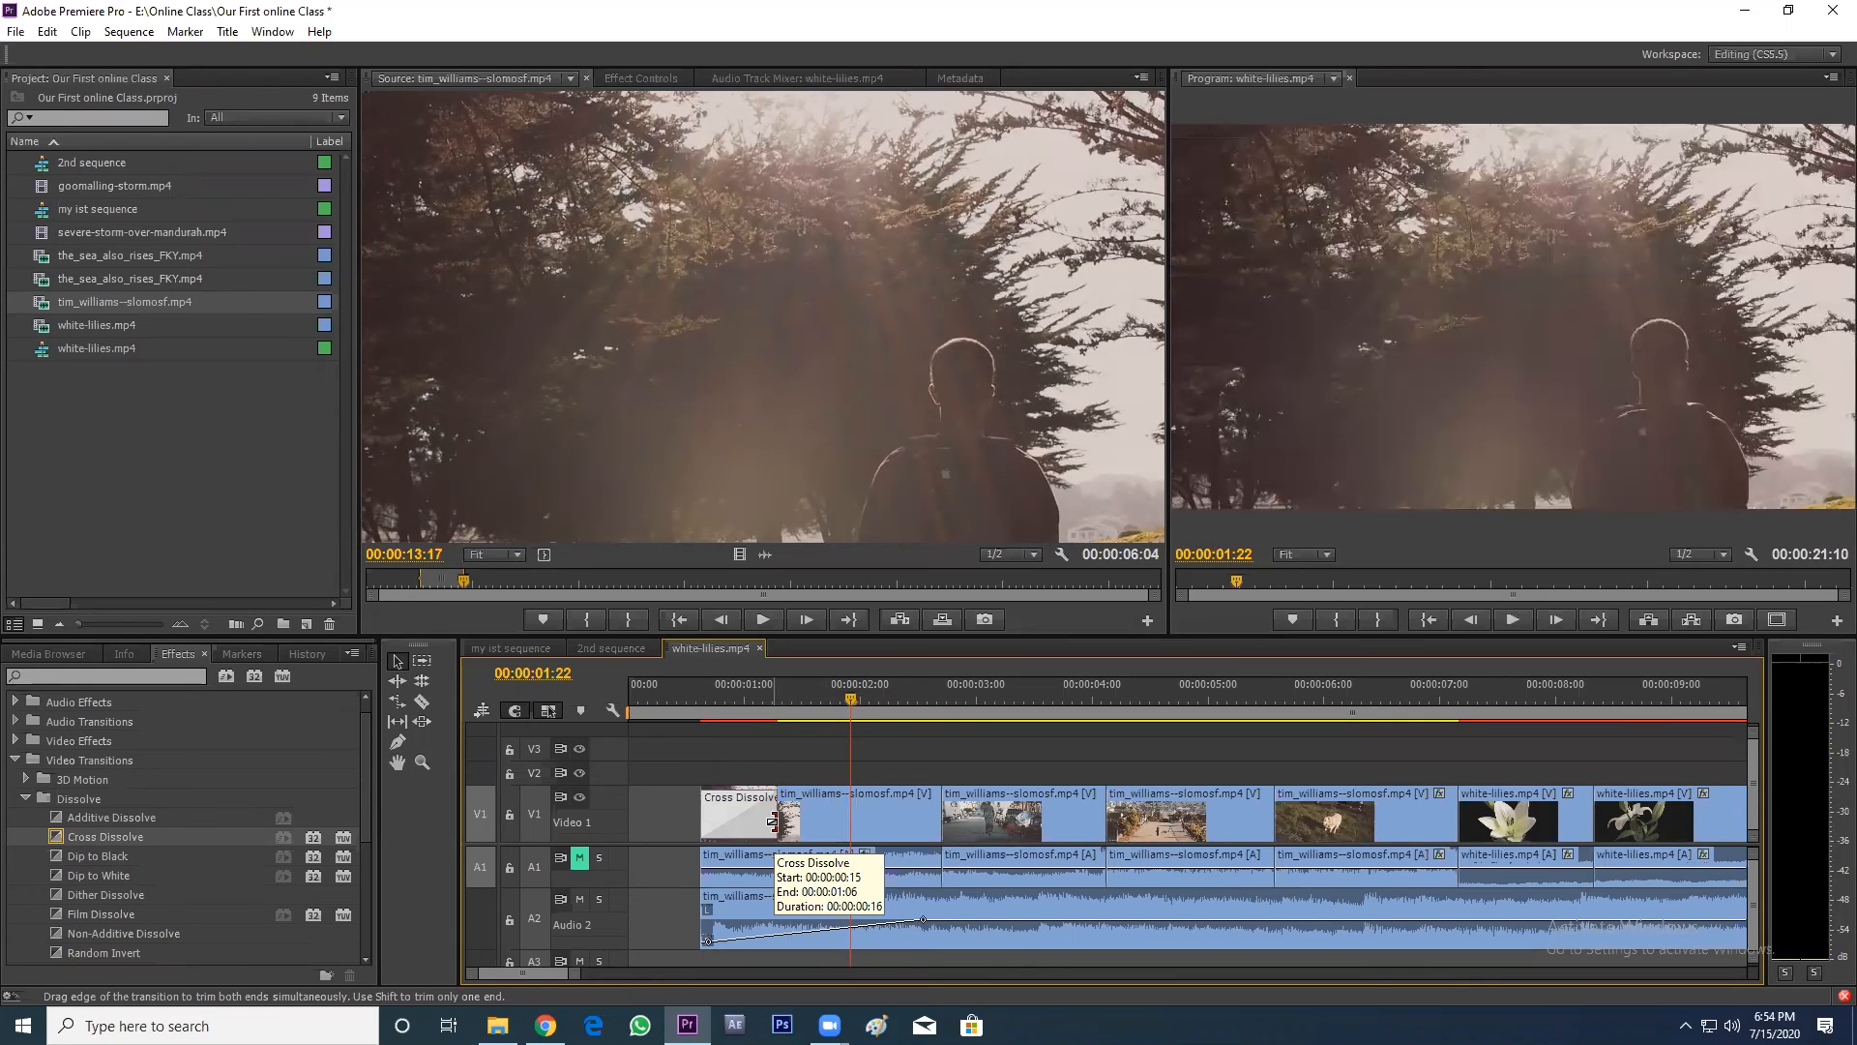
{"action": "left_click_drag", "start_coordinate": [774, 821], "coordinate": [850, 821]}
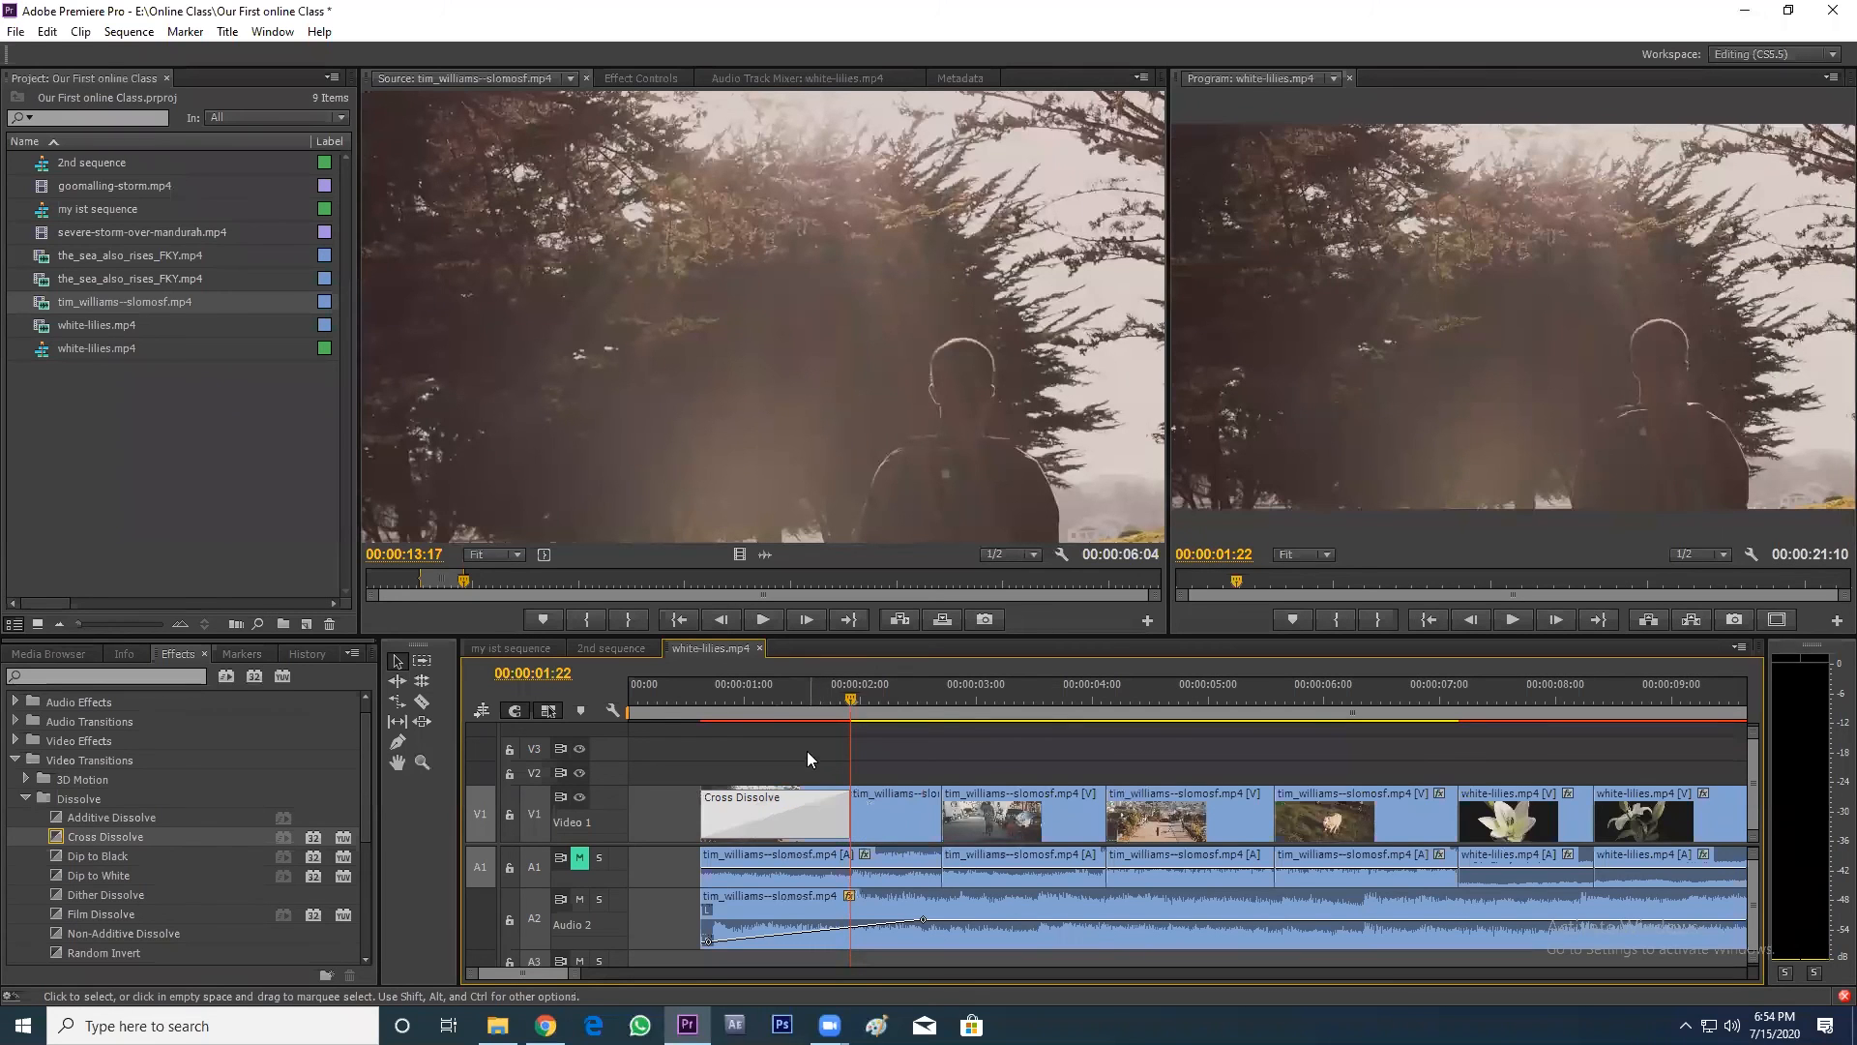
{"action": "left_click", "coordinate": [807, 758]}
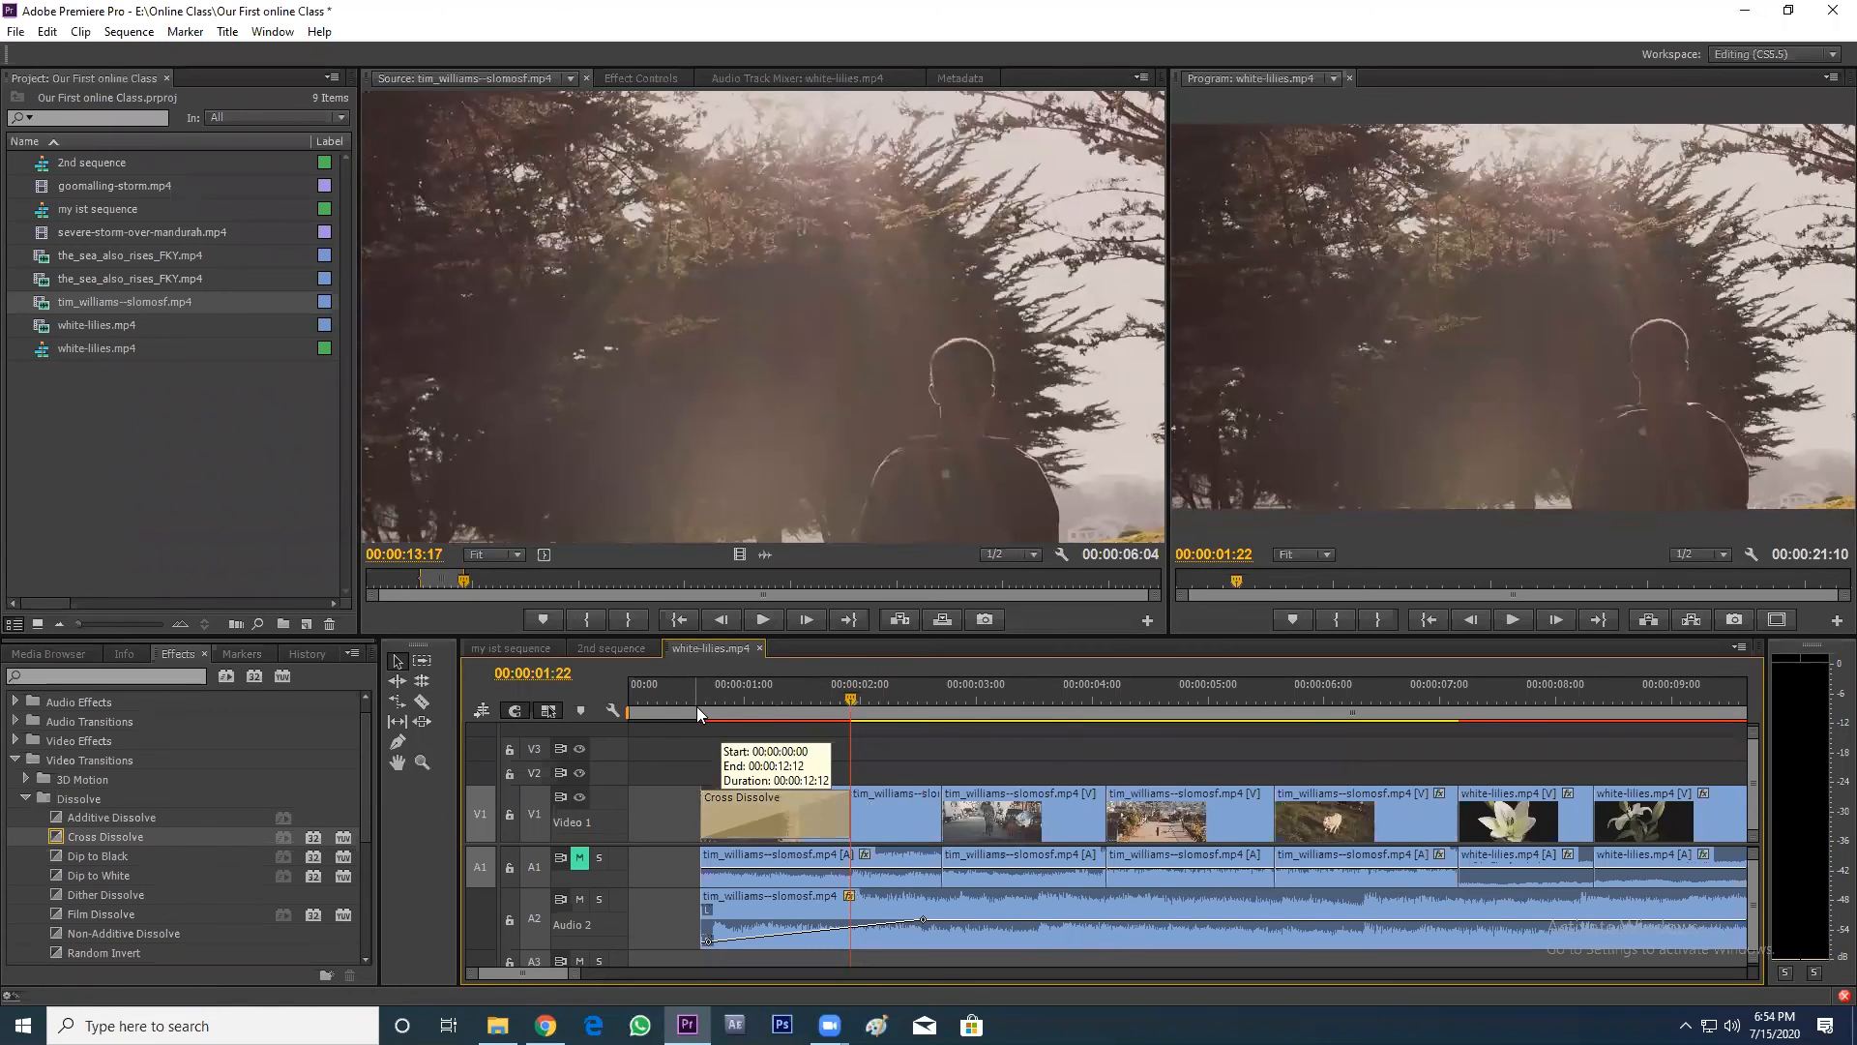
{"action": "left_click", "coordinate": [691, 700]}
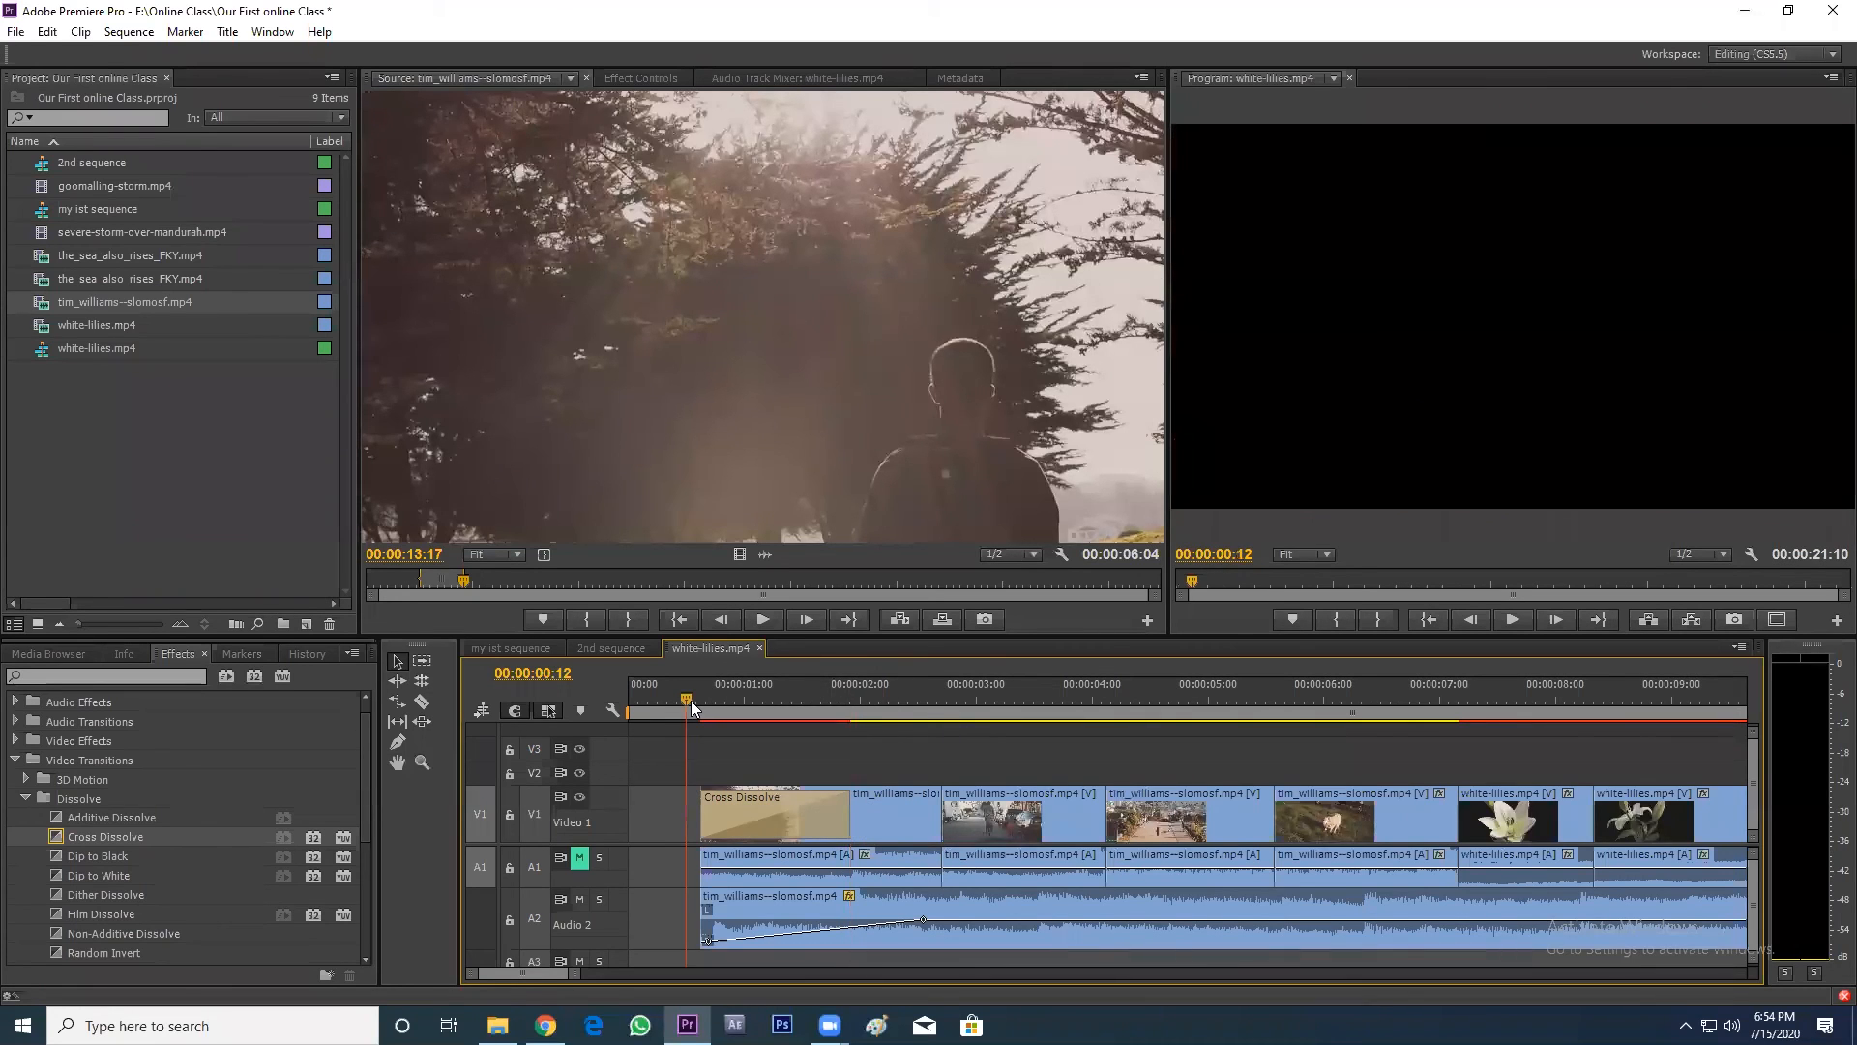
{"action": "key", "text": "space"}
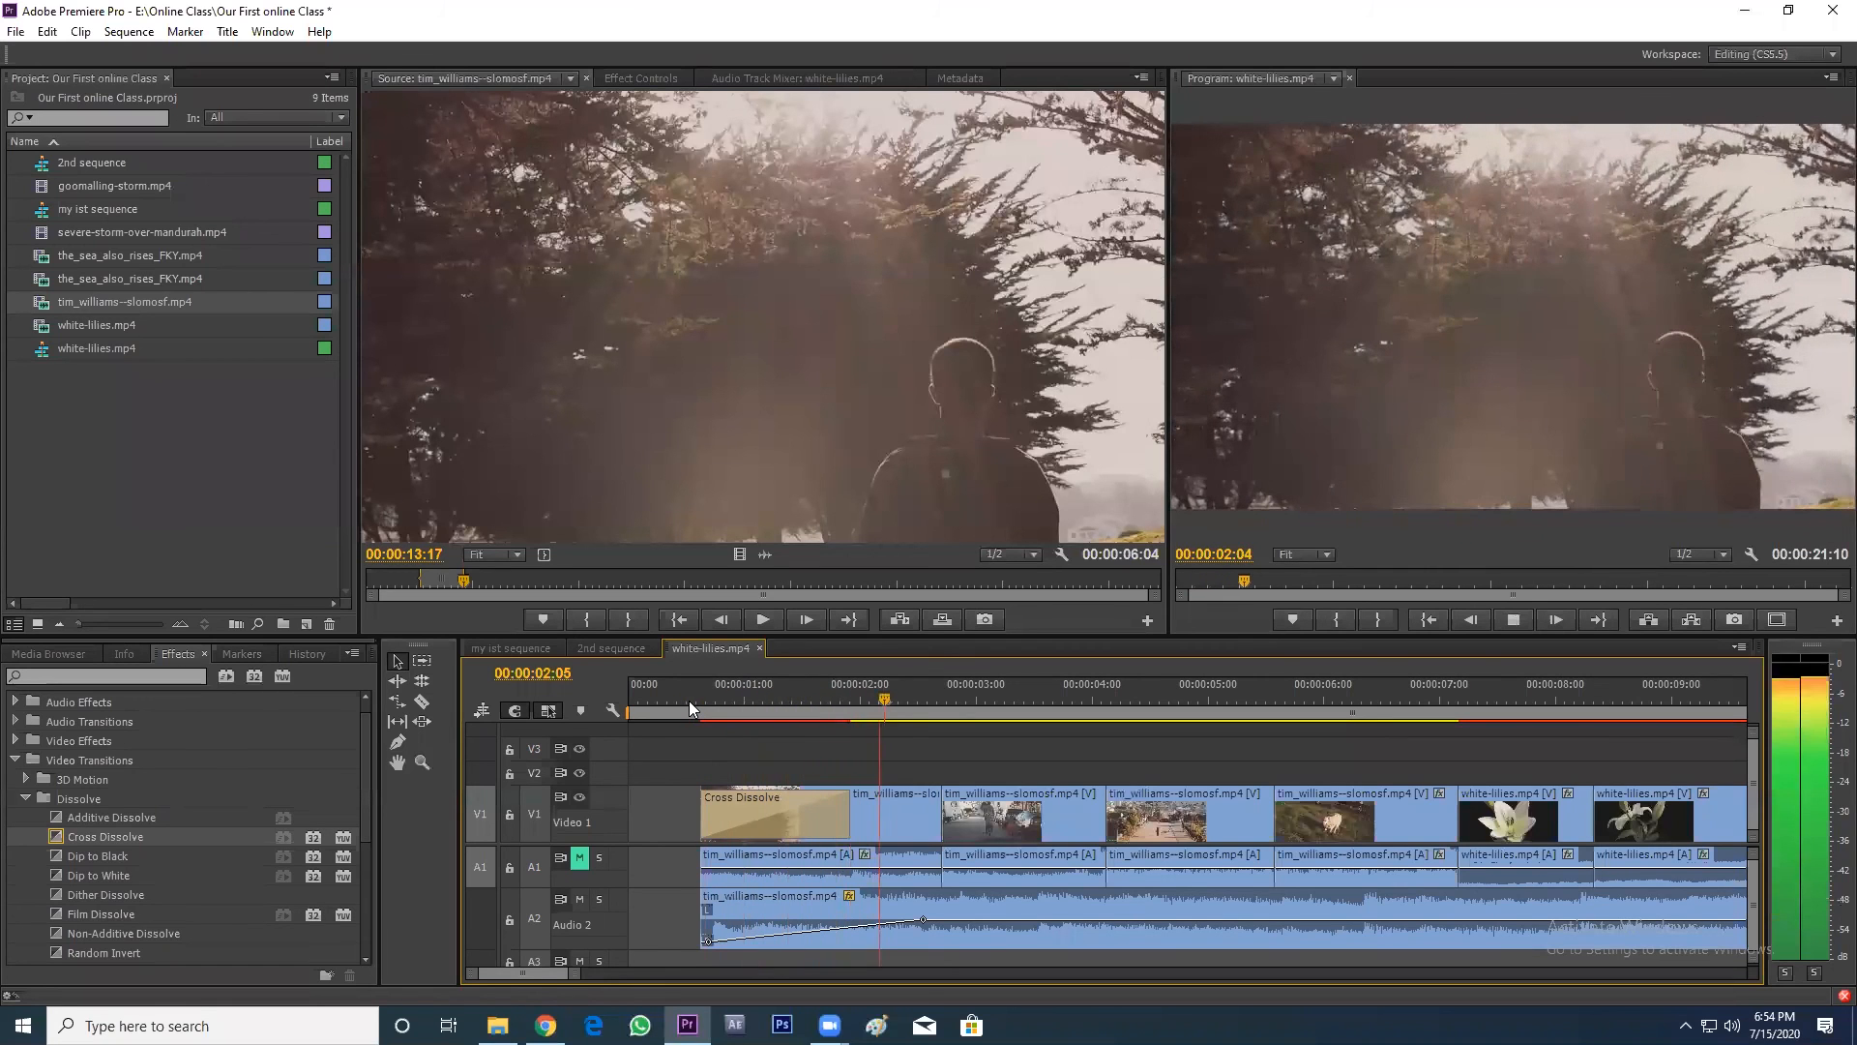
{"action": "key", "text": "space"}
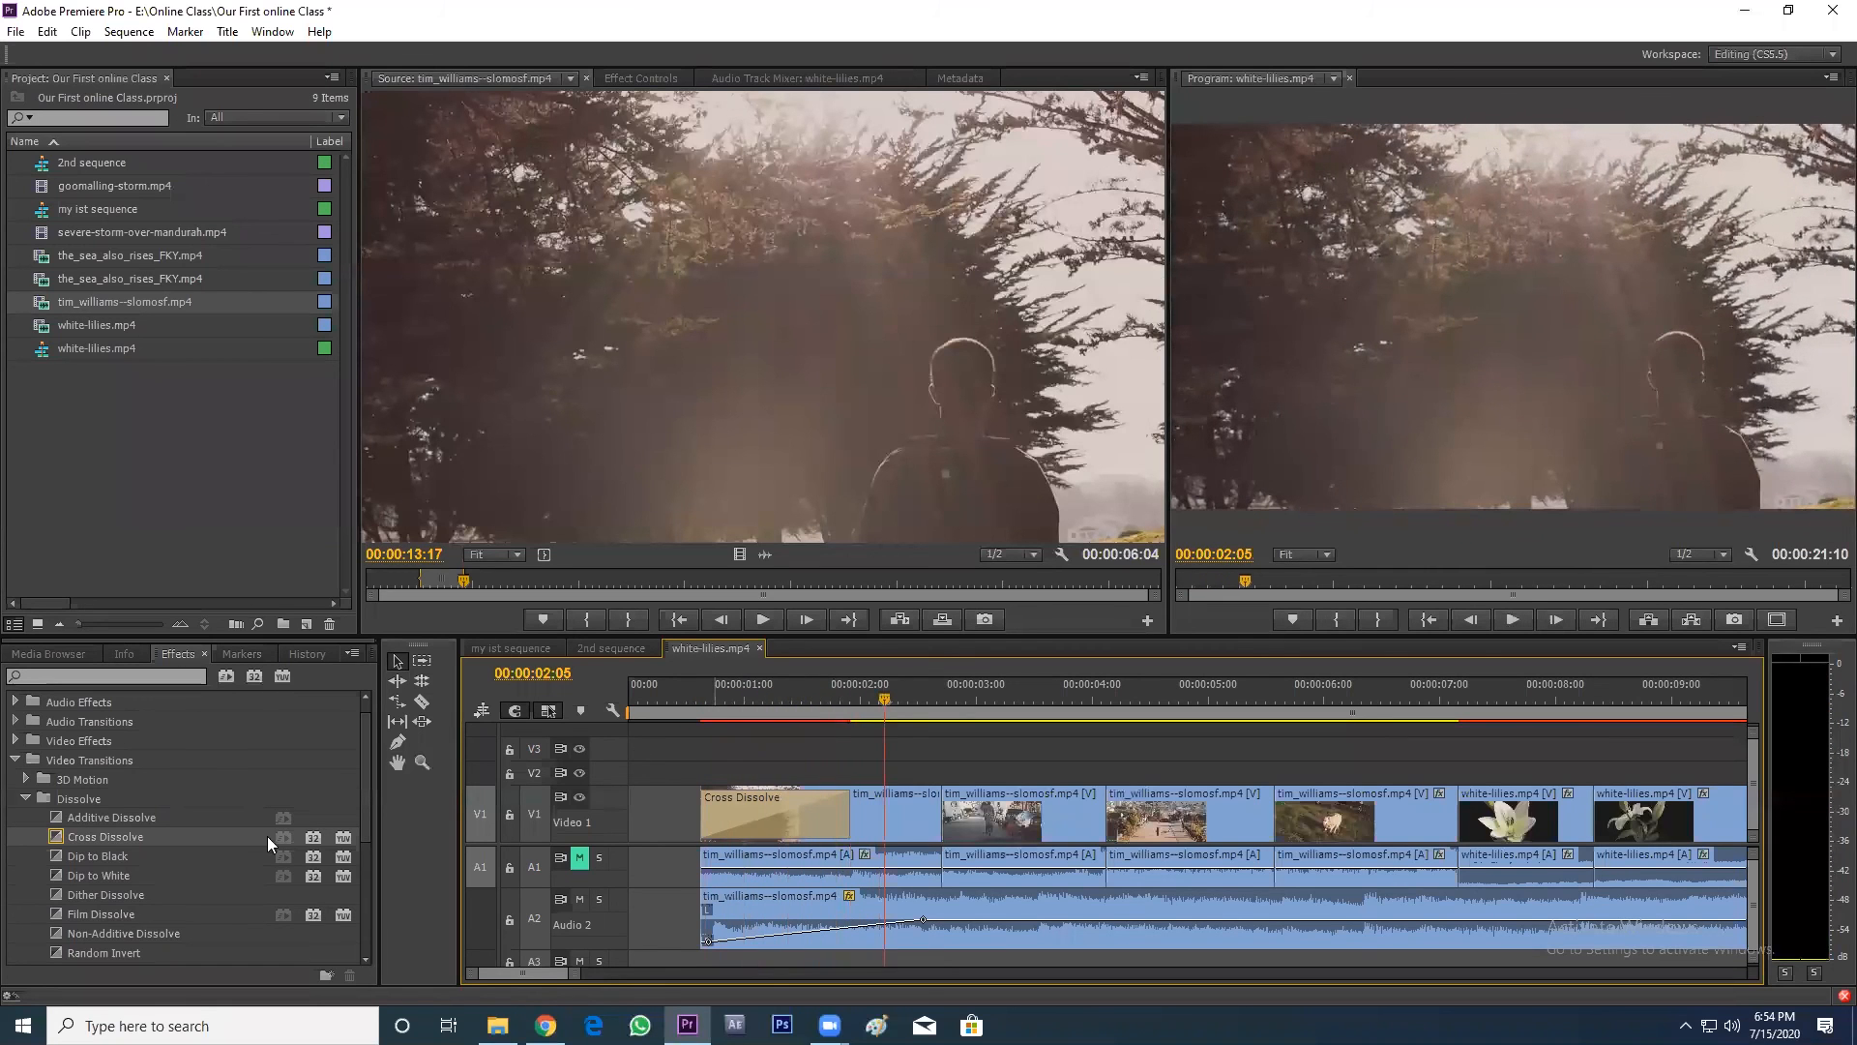
- Replace the Cross Dissolve at the start of the first V1 clip with Cube Spin from the 3D Motion group
{"action": "left_click", "coordinate": [25, 798]}
{"action": "left_click", "coordinate": [26, 779]}
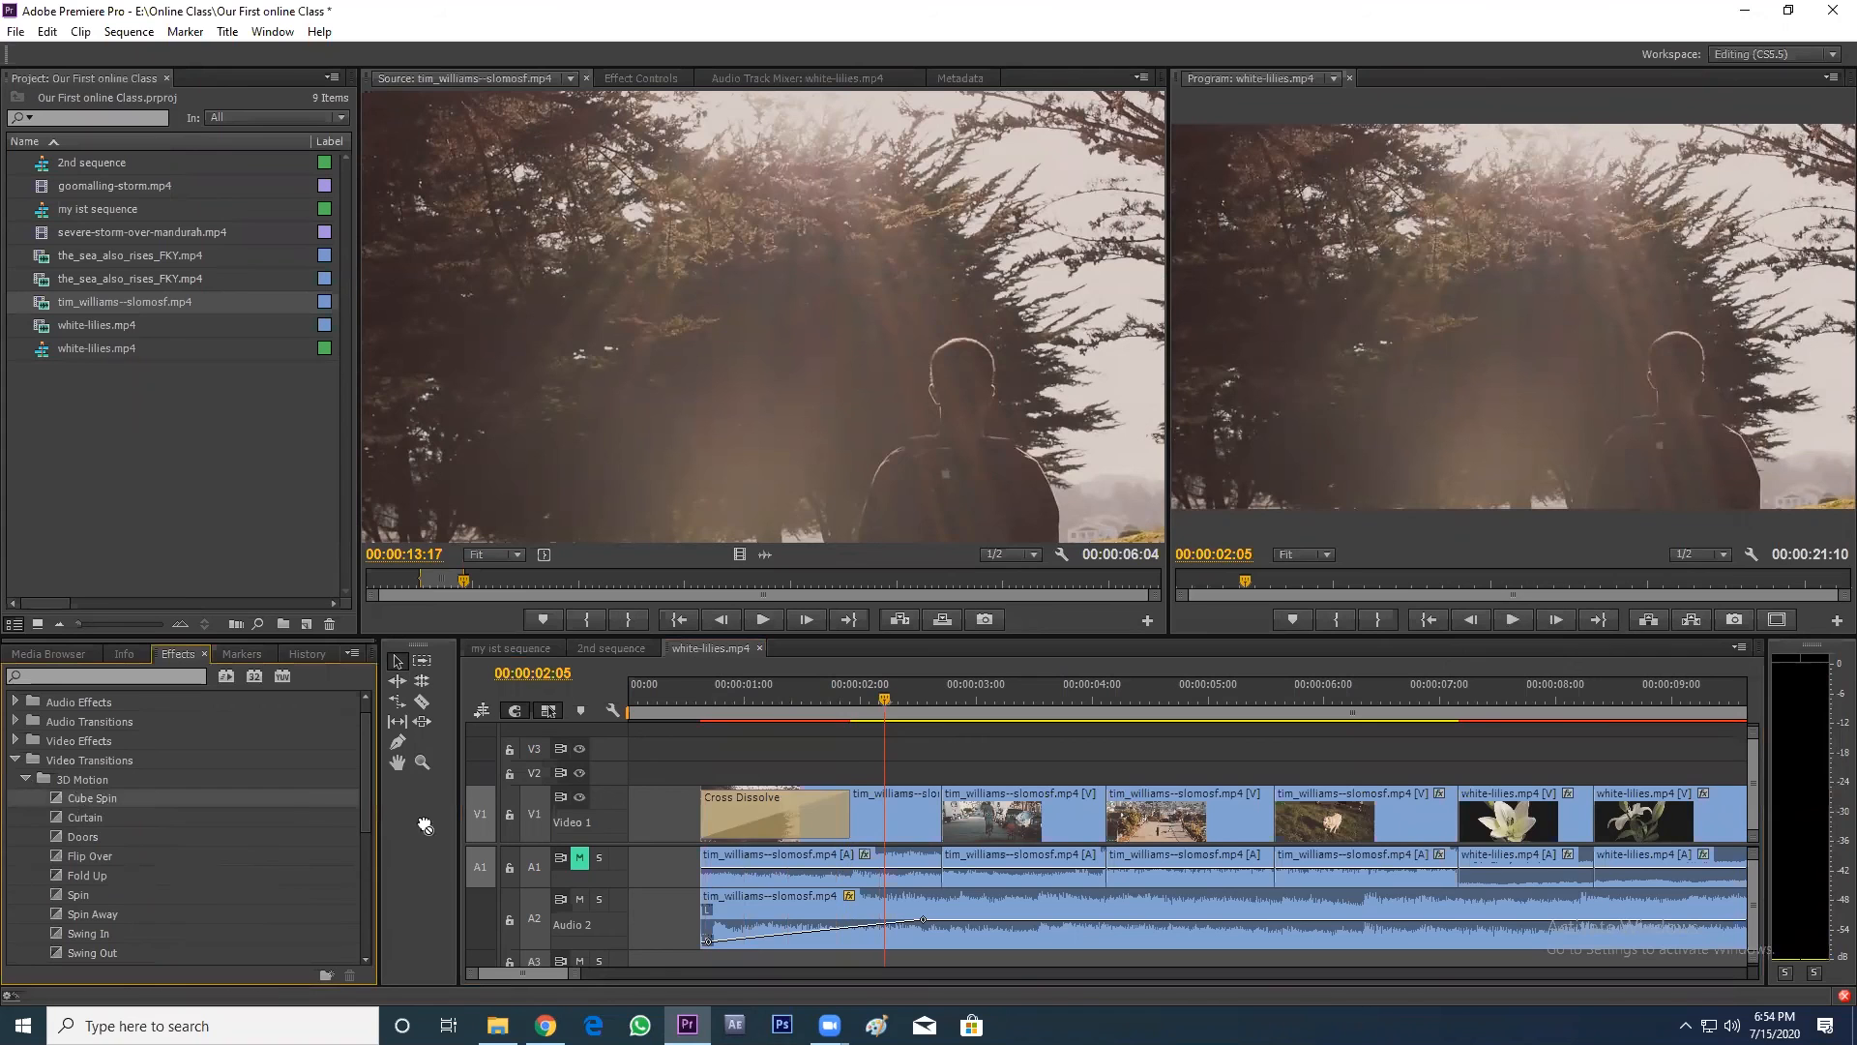
{"action": "left_click_drag", "start_coordinate": [424, 824], "coordinate": [774, 817]}
{"action": "left_click", "coordinate": [696, 688]}
{"action": "key", "text": "space"}
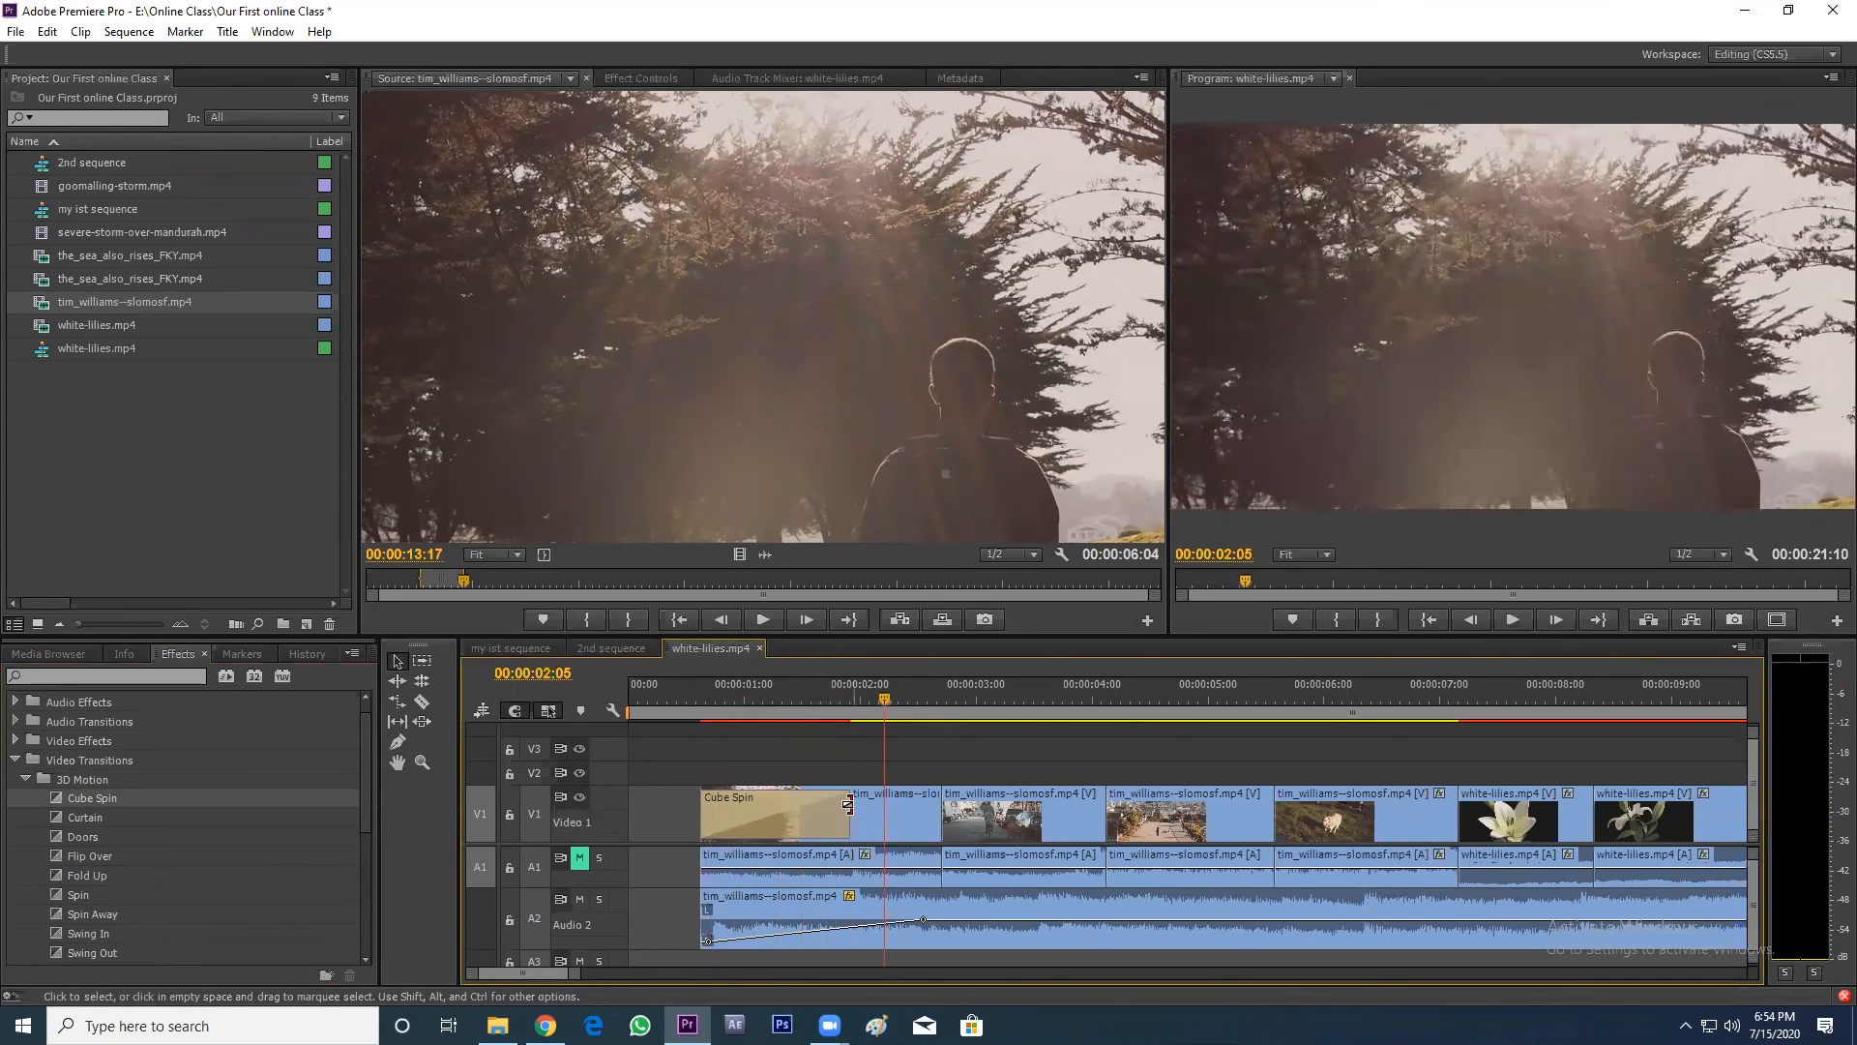
- Shorten the Cube Spin transition on the first V1 clip to about one second by trimming its end, and preview it
{"action": "left_click_drag", "start_coordinate": [849, 811], "coordinate": [810, 811]}
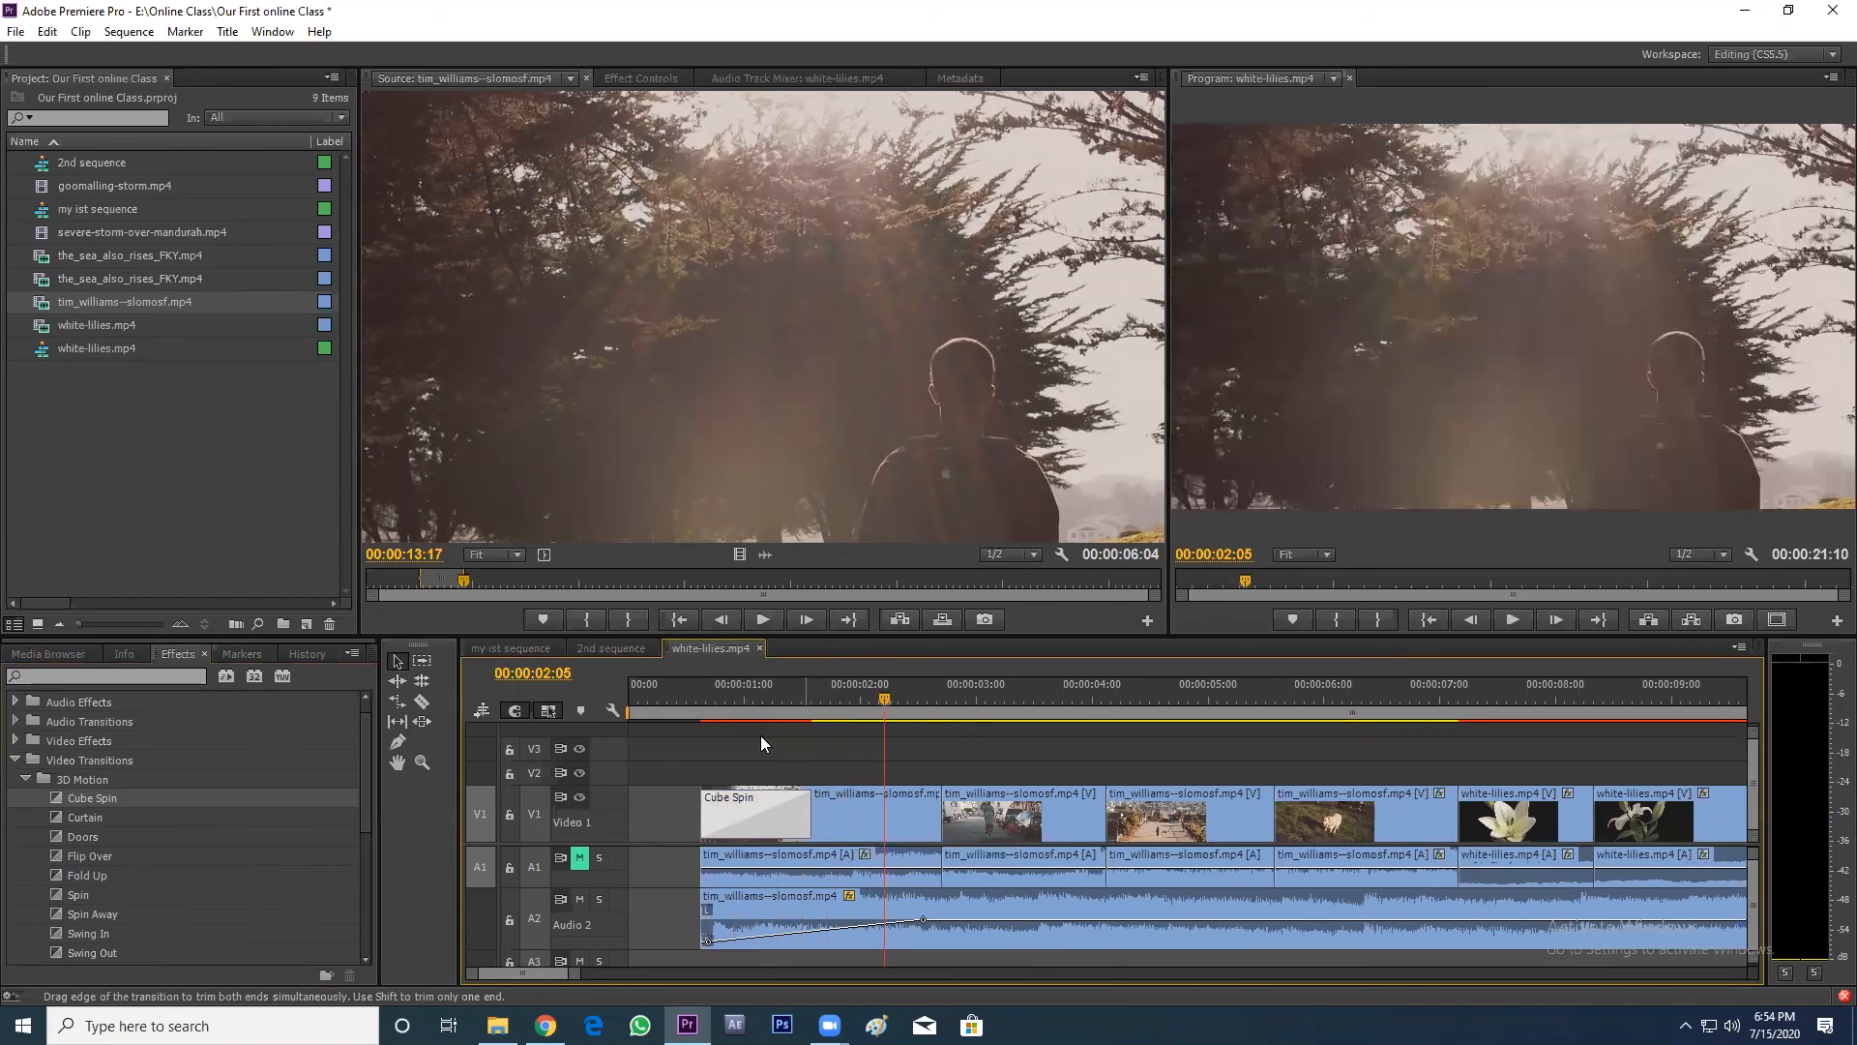
{"action": "left_click", "coordinate": [720, 696]}
{"action": "key", "text": "space"}
{"action": "key", "text": "space"}
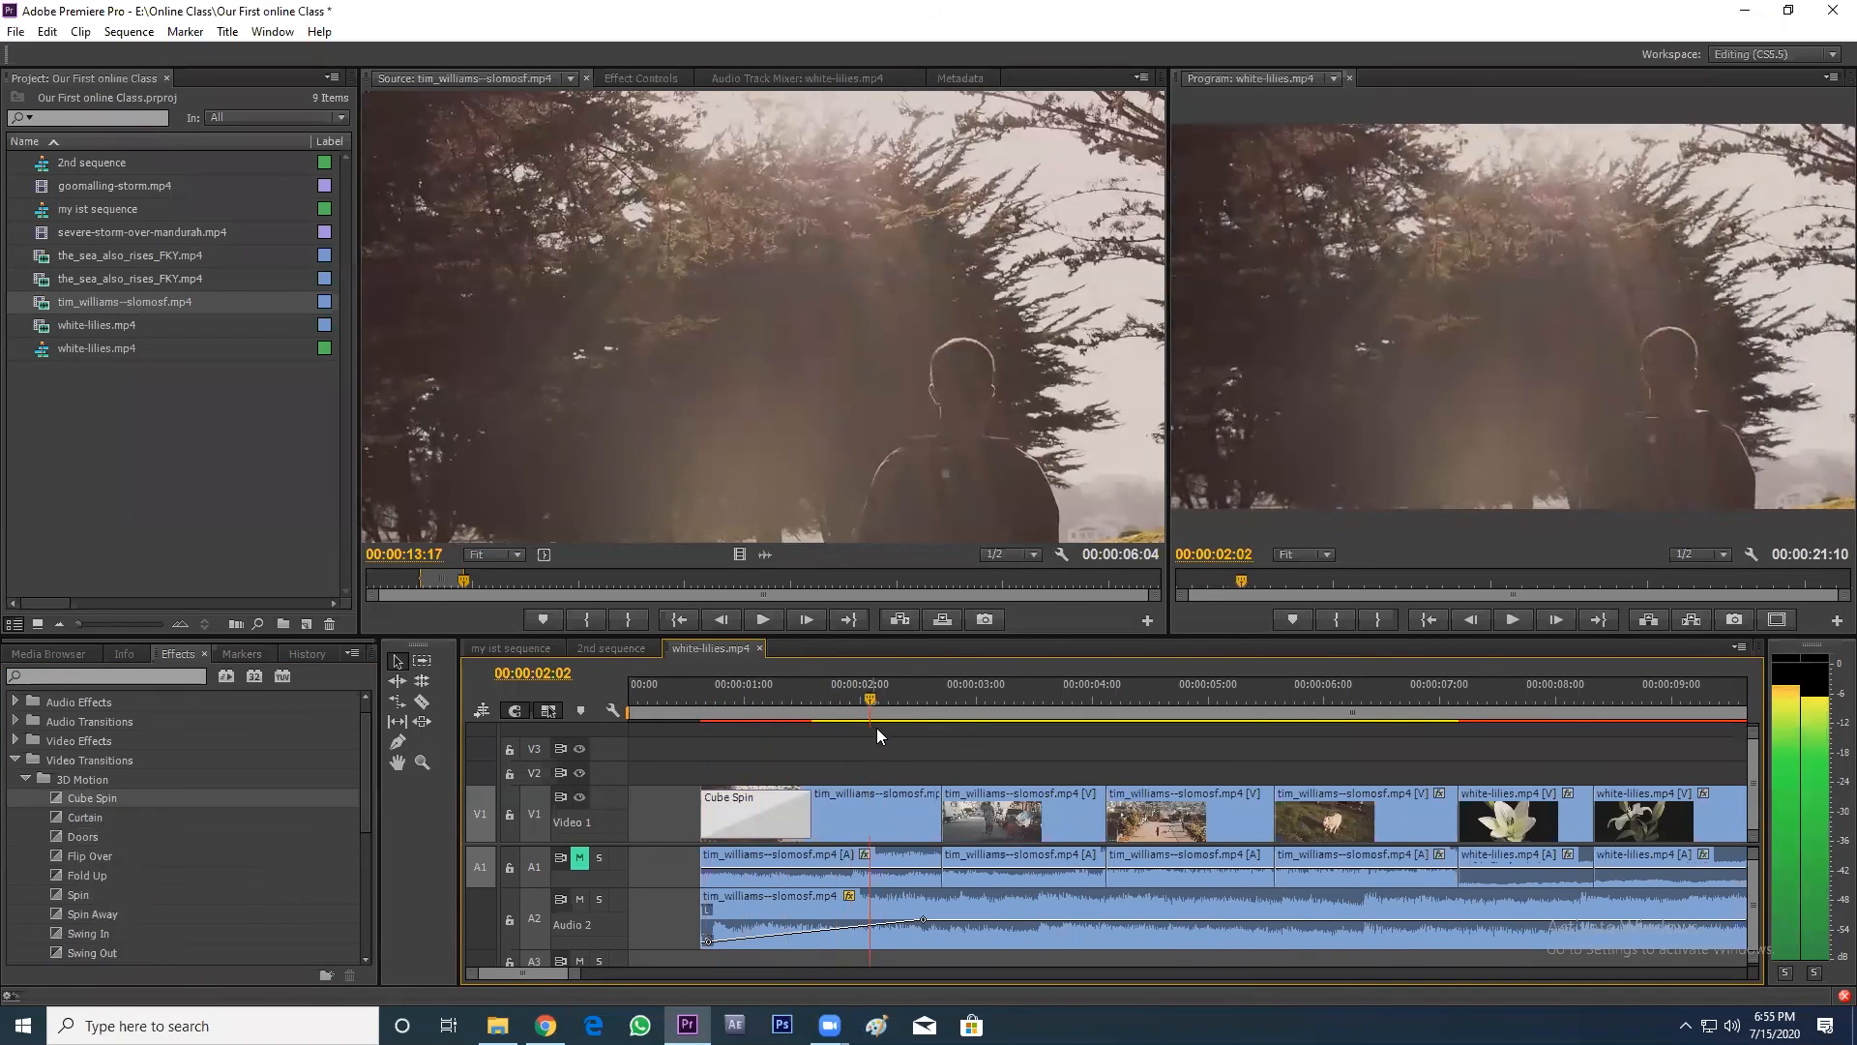
- Replace the Cube Spin on the first V1 clip with Cross Dissolve and move the playhead to 00:00:02:11
{"action": "scroll", "coordinate": [875, 735], "scroll_direction": "right", "scroll_amount": 2}
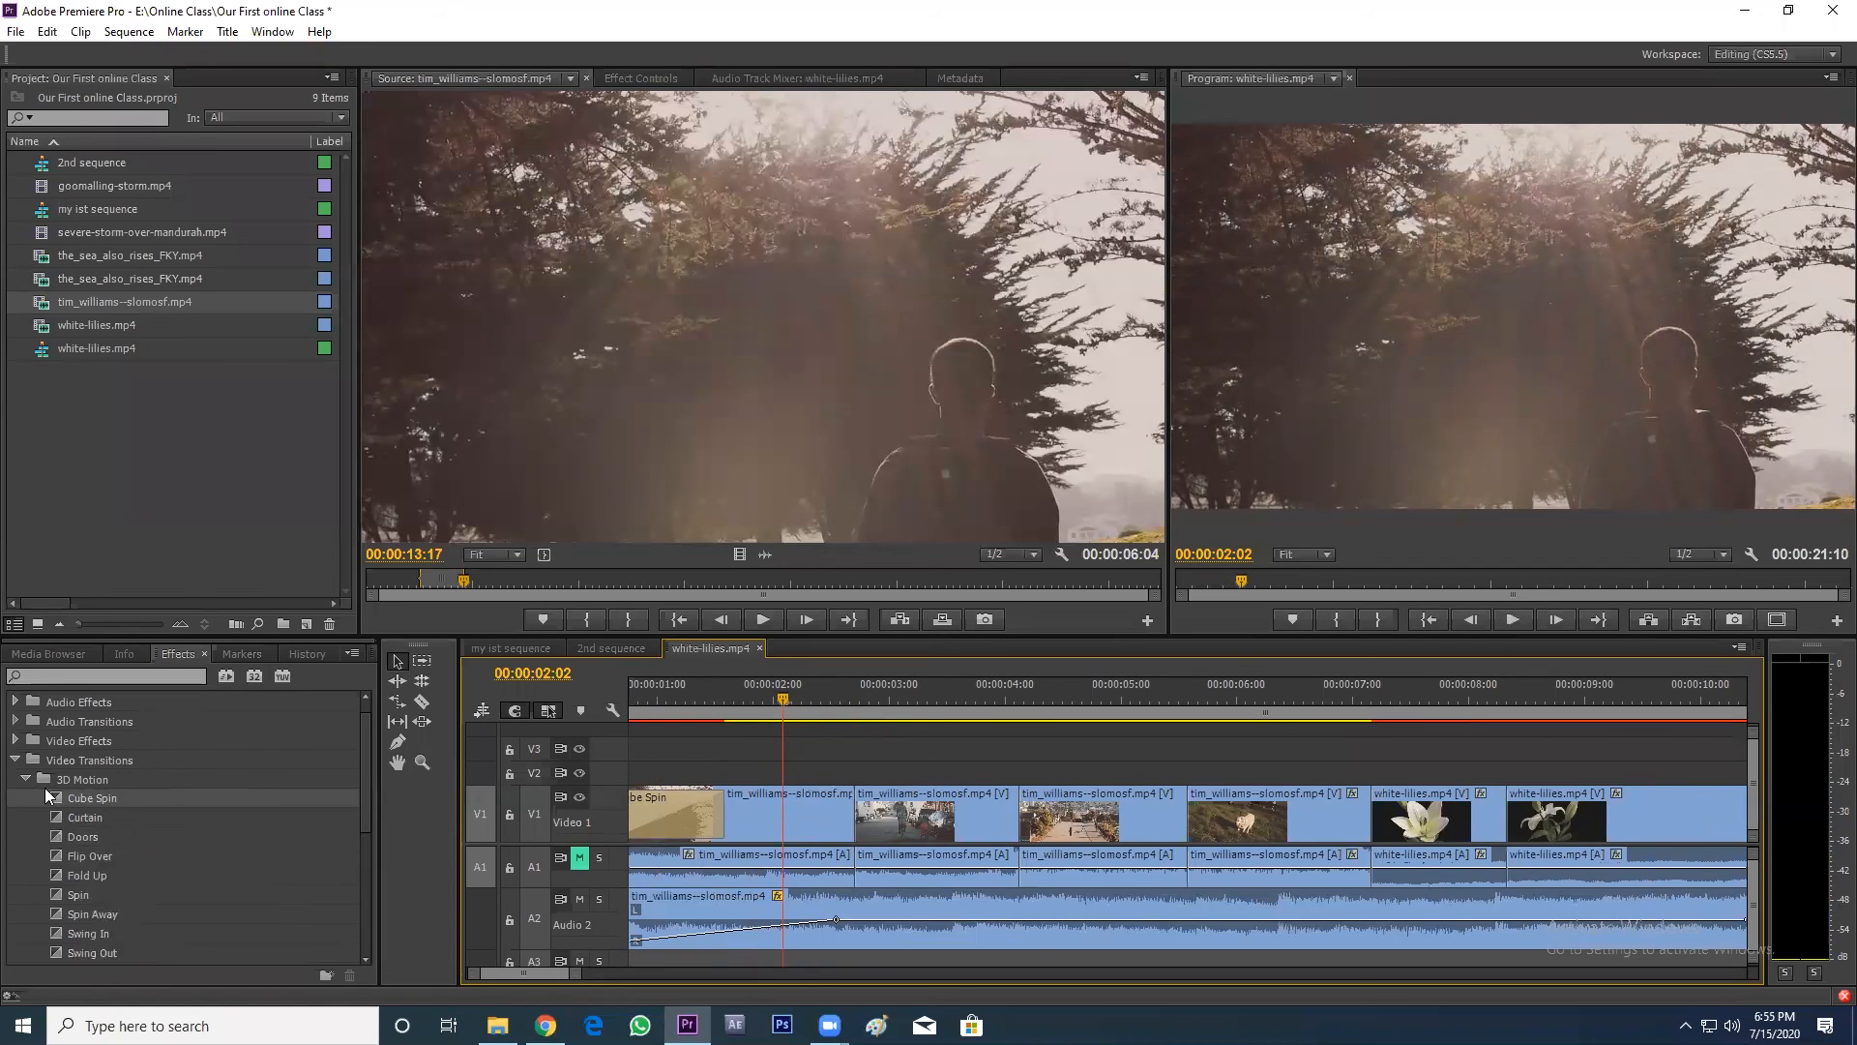
{"action": "left_click", "coordinate": [24, 779]}
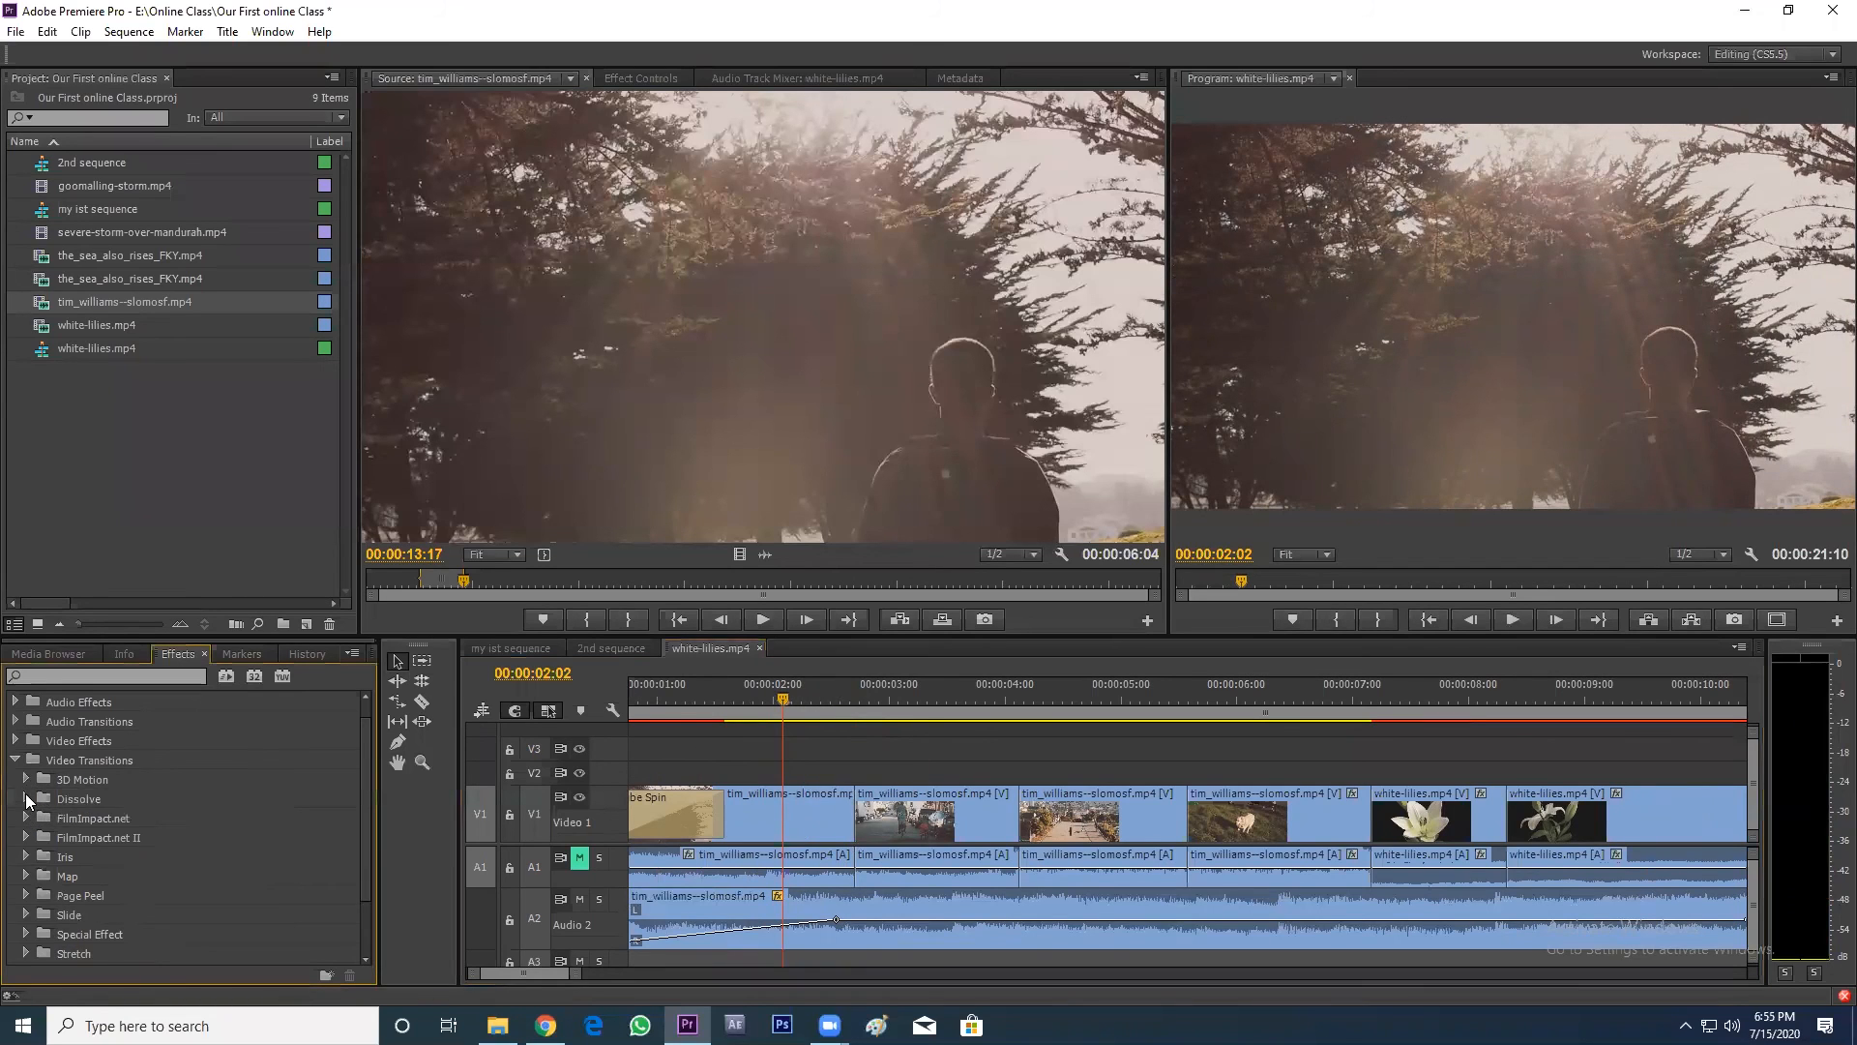
{"action": "left_click", "coordinate": [26, 799]}
{"action": "left_click_drag", "start_coordinate": [93, 836], "coordinate": [662, 830]}
{"action": "left_click_drag", "start_coordinate": [786, 711], "coordinate": [828, 708]}
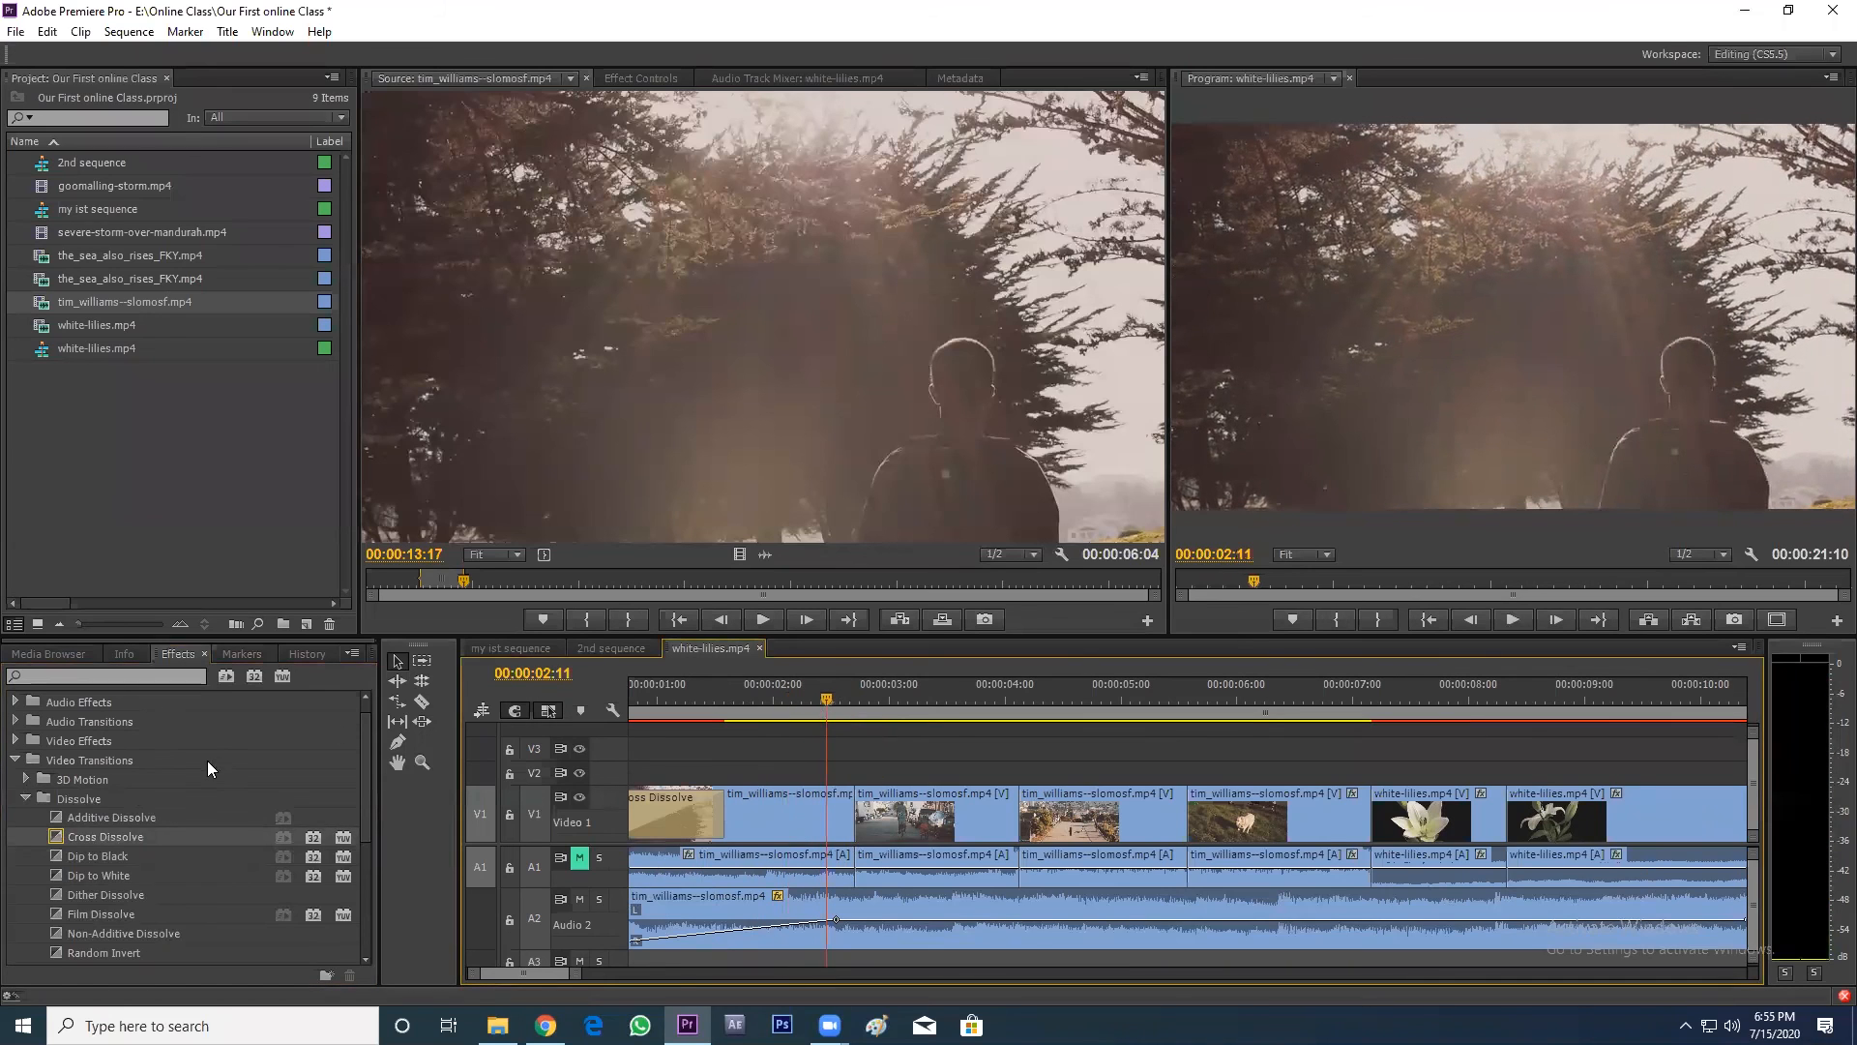
- Apply the Barn Doors wipe transition to the cut between the first and second V1 clips and preview the sequence
{"action": "left_click", "coordinate": [26, 799]}
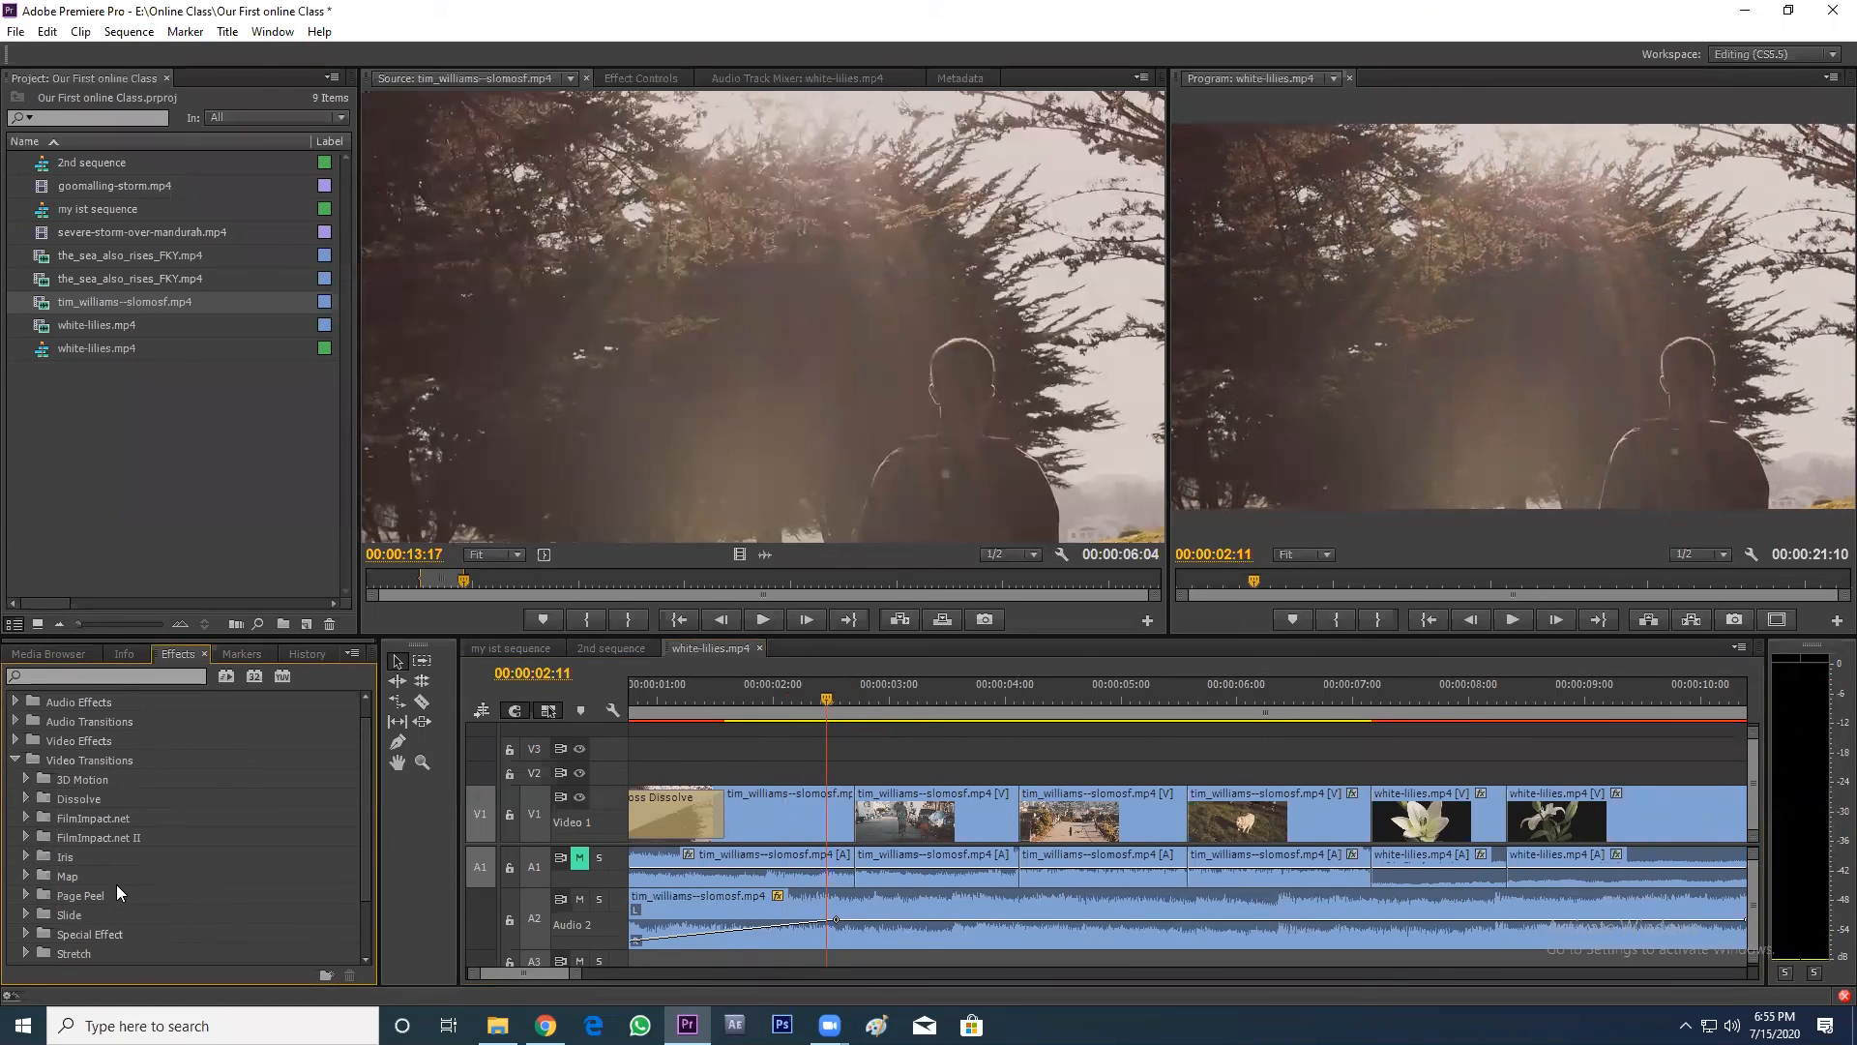
{"action": "scroll", "coordinate": [117, 887], "scroll_direction": "down", "scroll_amount": 1}
{"action": "left_click", "coordinate": [26, 914]}
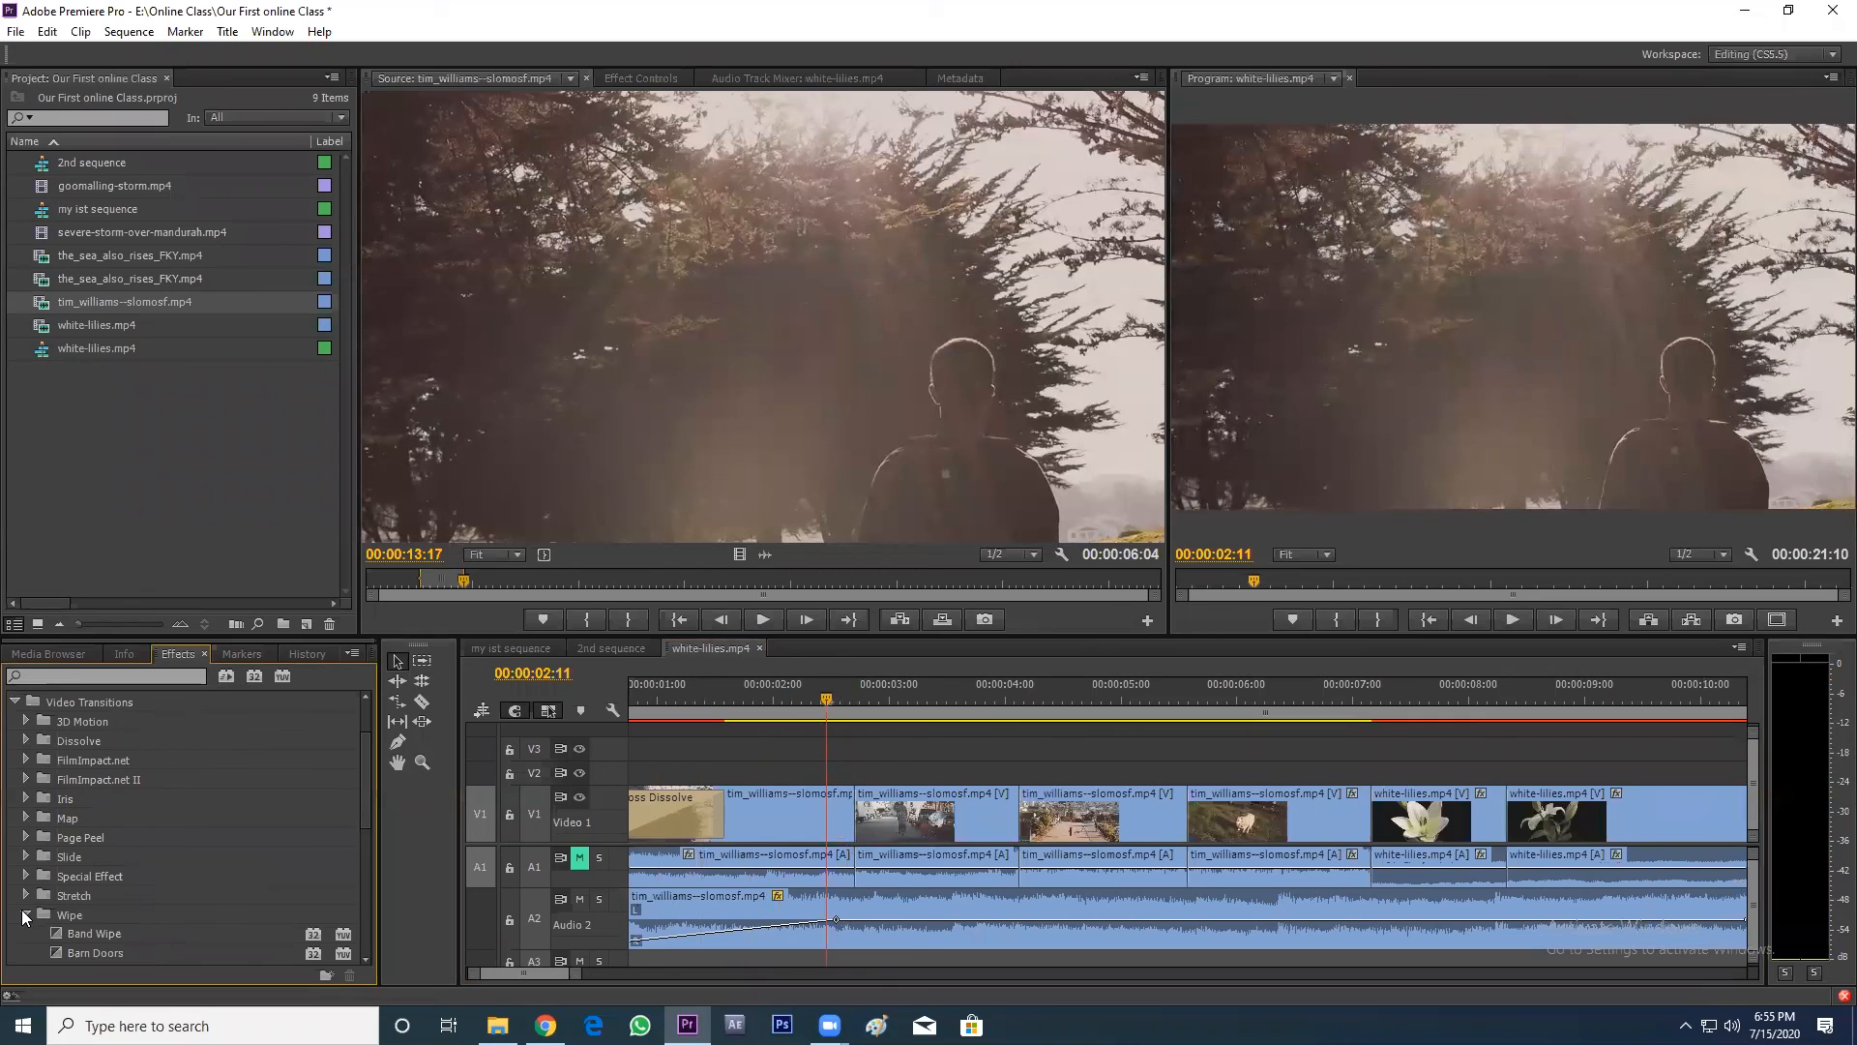
{"action": "scroll", "coordinate": [129, 923], "scroll_direction": "down", "scroll_amount": 1}
{"action": "left_click", "coordinate": [107, 896]}
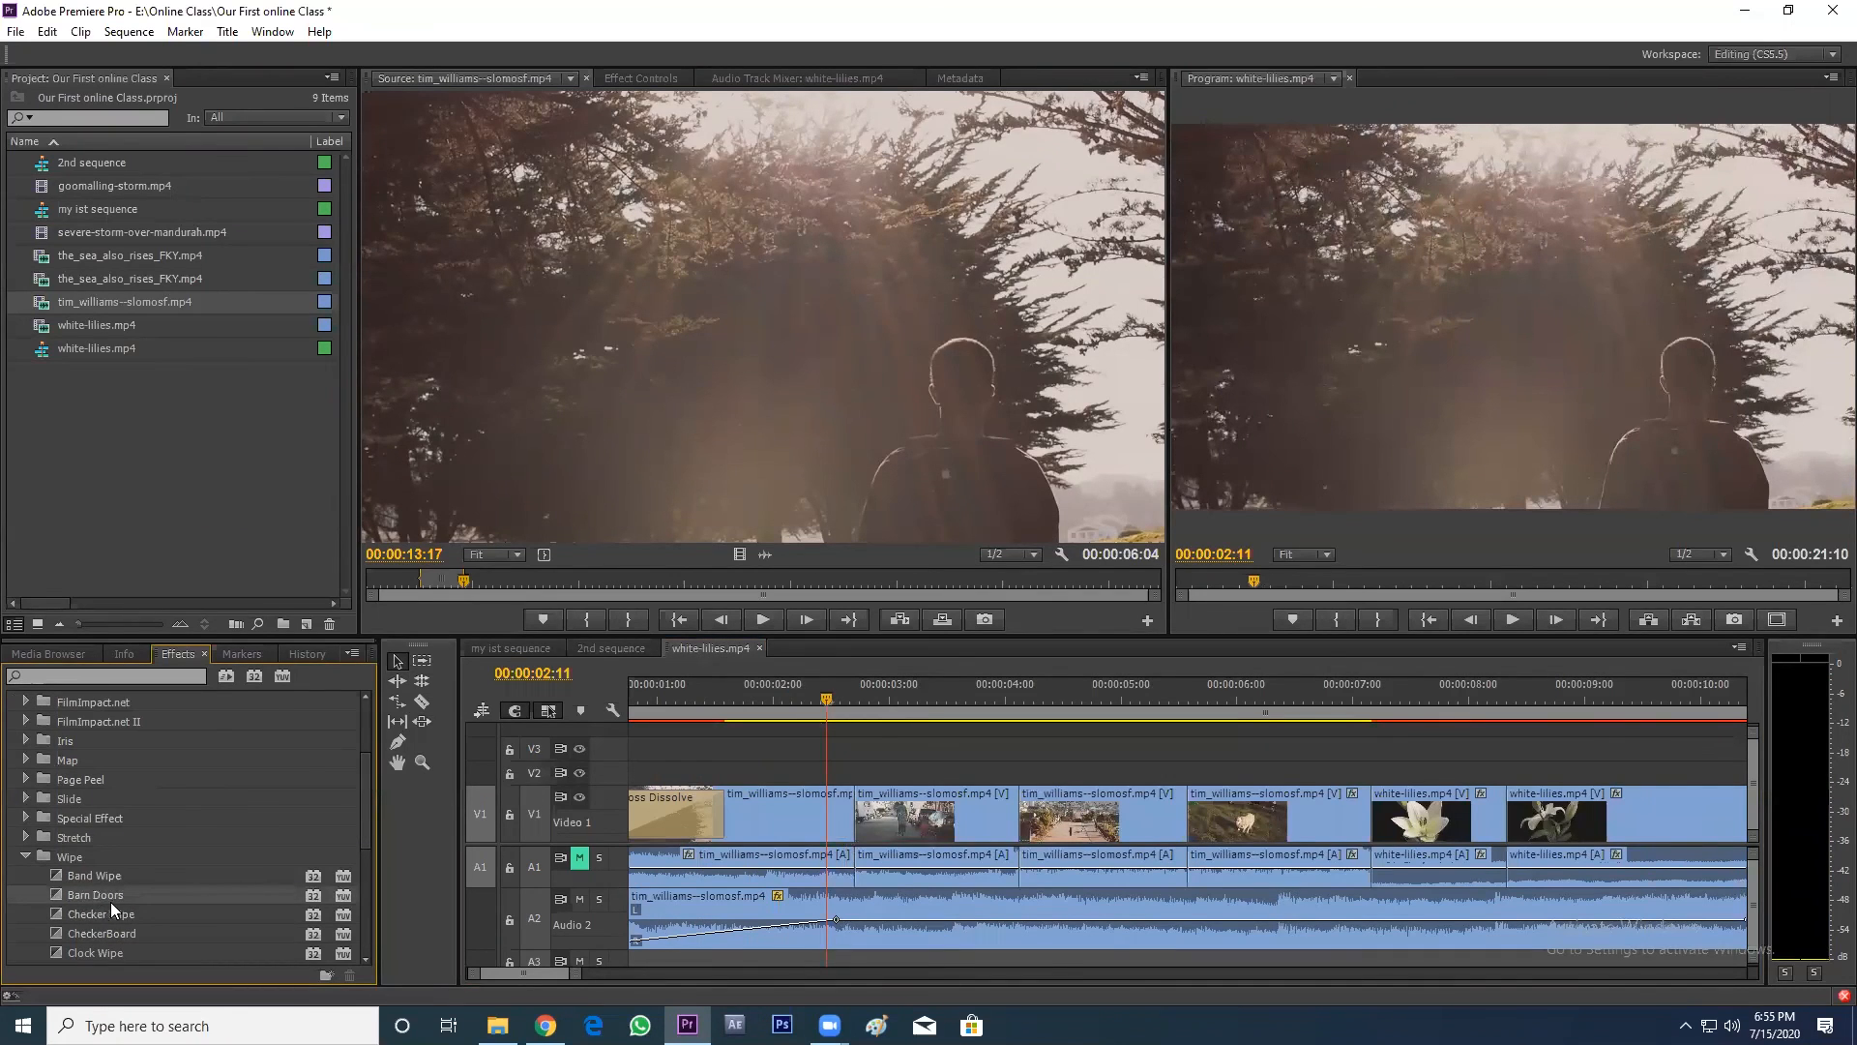
{"action": "left_click_drag", "start_coordinate": [110, 897], "coordinate": [848, 830]}
{"action": "left_click", "coordinate": [711, 688]}
{"action": "scroll", "coordinate": [757, 753], "scroll_direction": "up", "scroll_amount": 3}
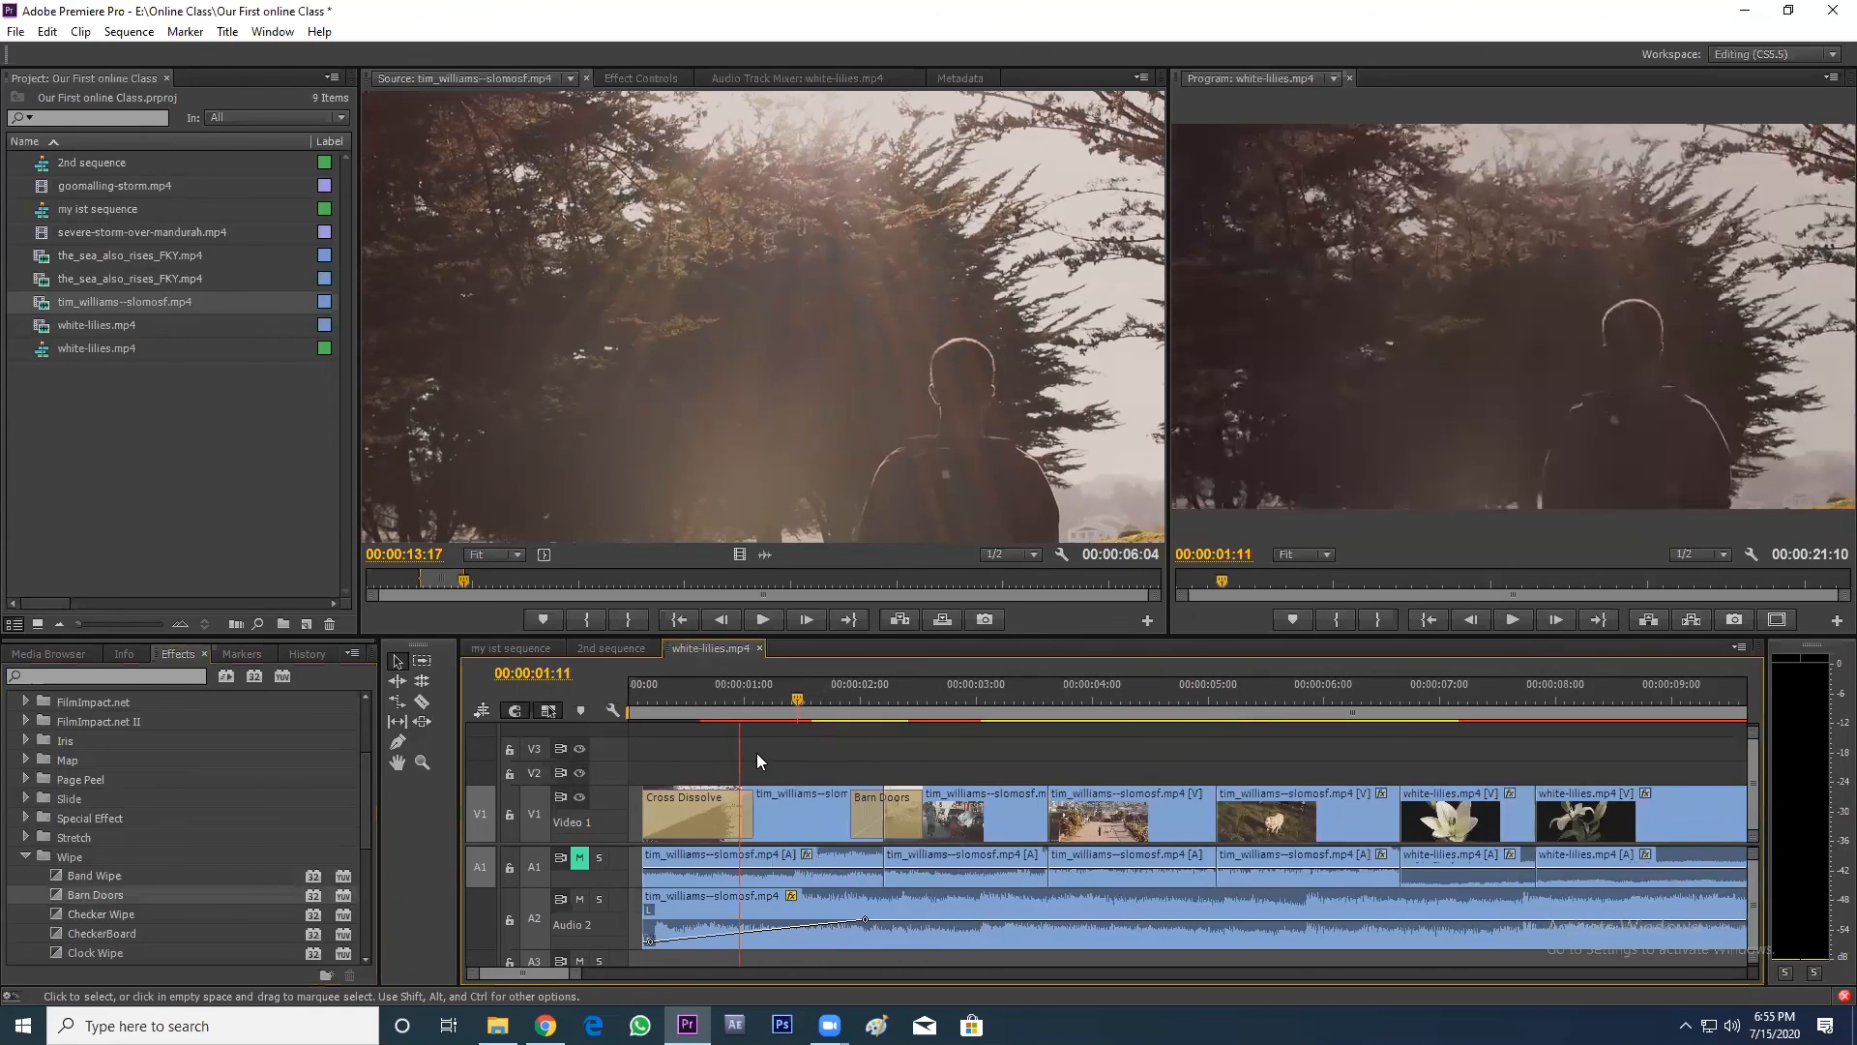
{"action": "key", "text": "space"}
{"action": "scroll", "coordinate": [689, 711], "scroll_direction": "down", "scroll_amount": 1}
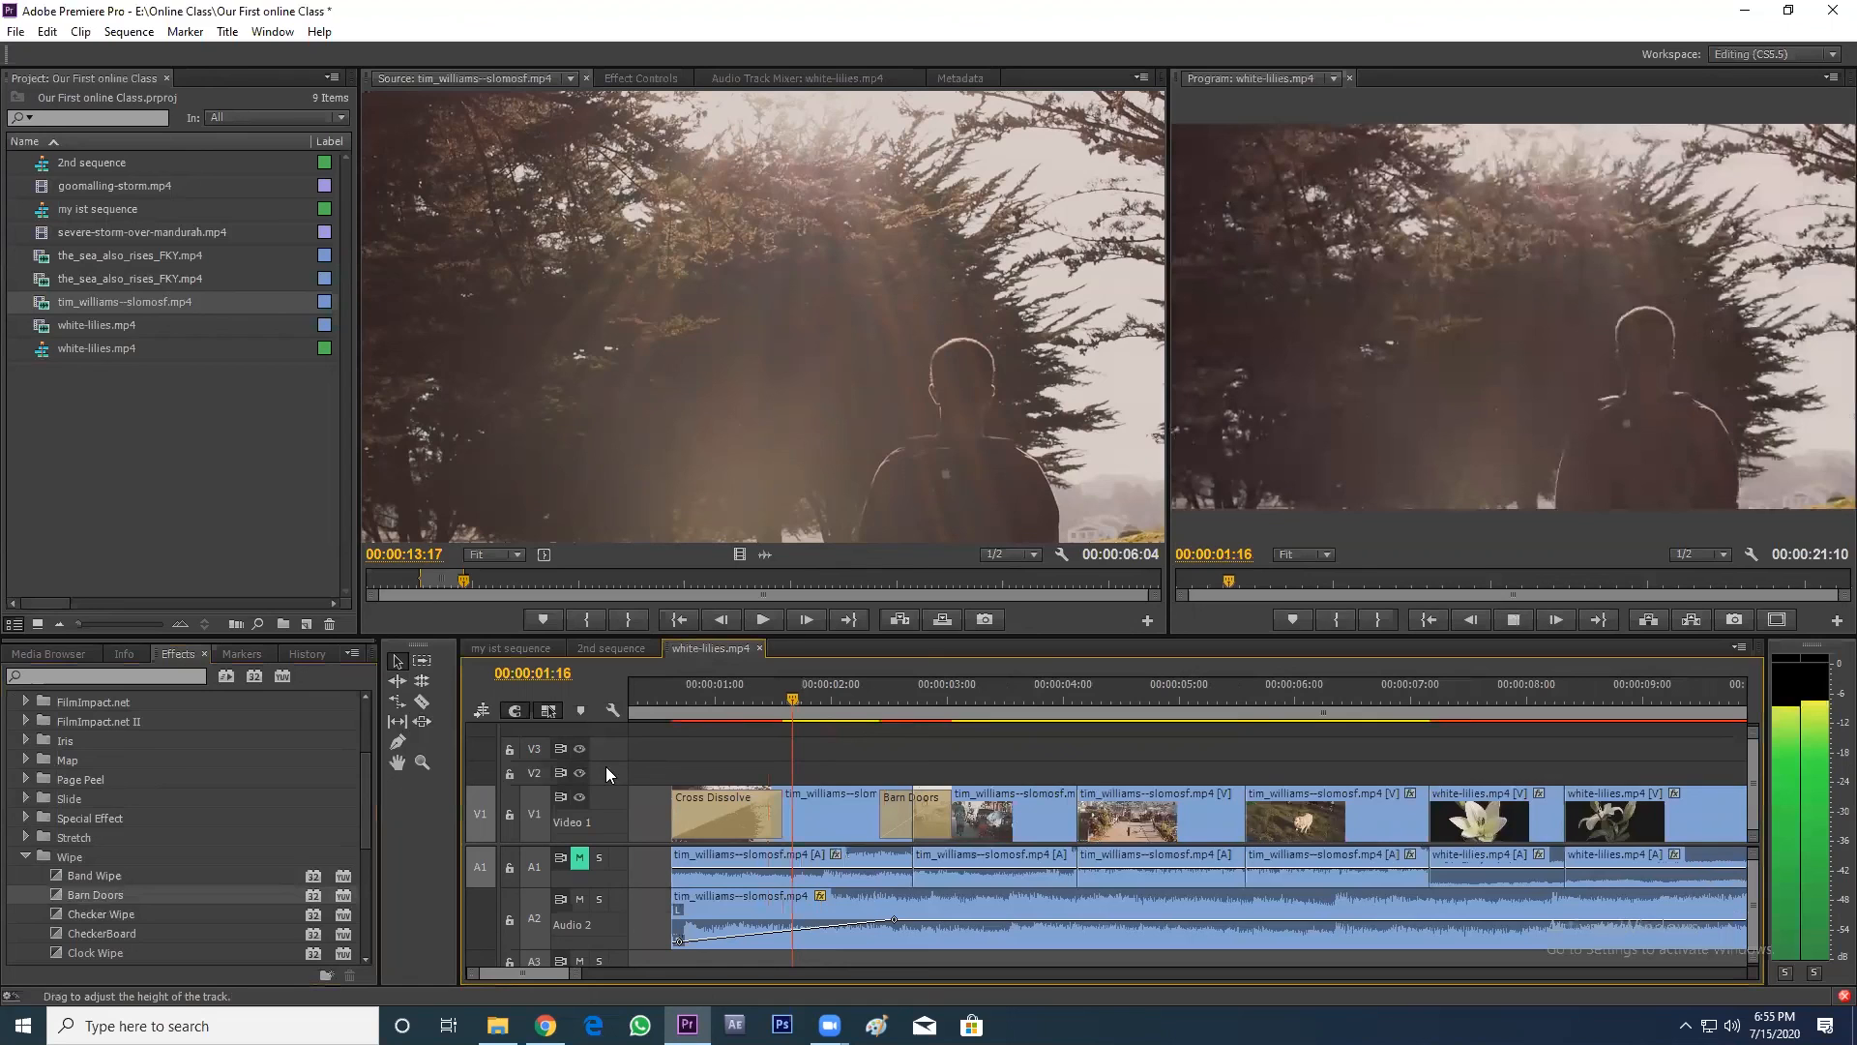
{"action": "key", "text": "space"}
- Apply the Checker Wipe transition to the cut between the second and third V1 clips
{"action": "left_click_drag", "start_coordinate": [1076, 827], "coordinate": [1077, 828]}
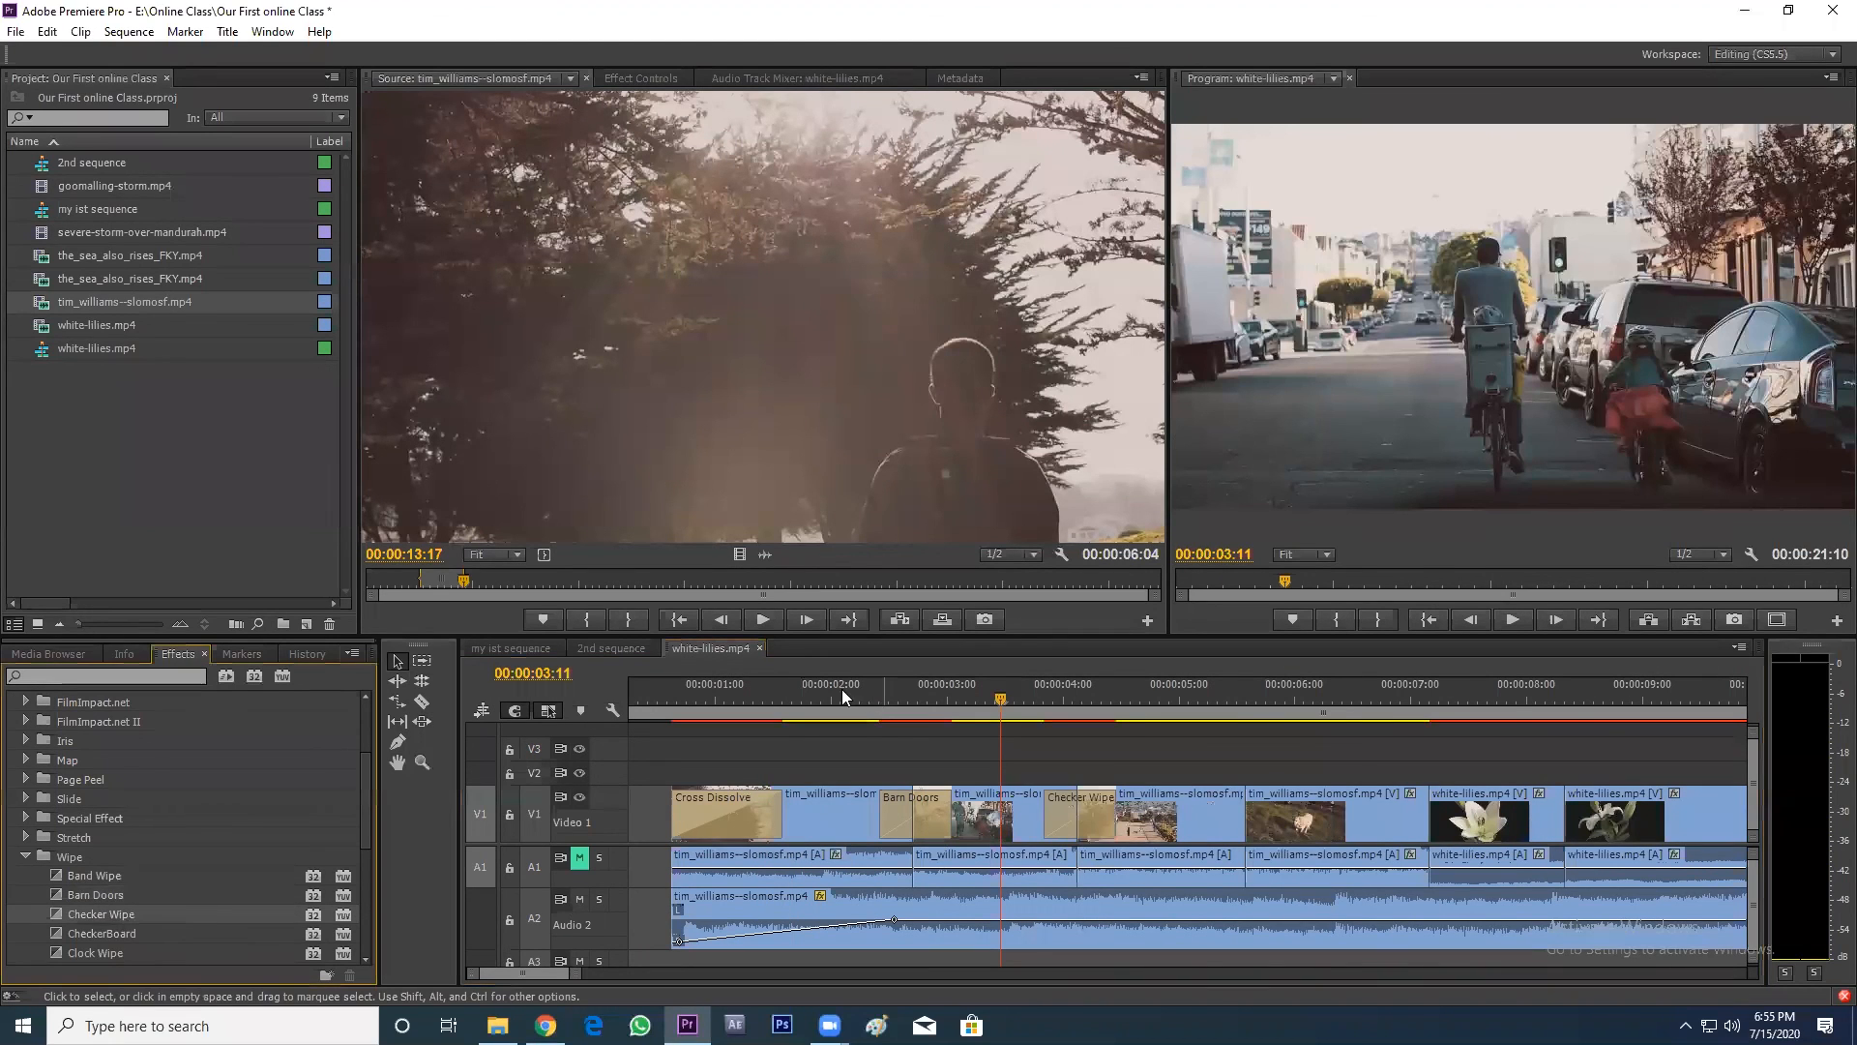
- Apply Iris Round, Iris Shapes, Iris Star and Iris Diamond in order to the V1 cuts from the third clip through the severe-storm clip
{"action": "key", "text": "space"}
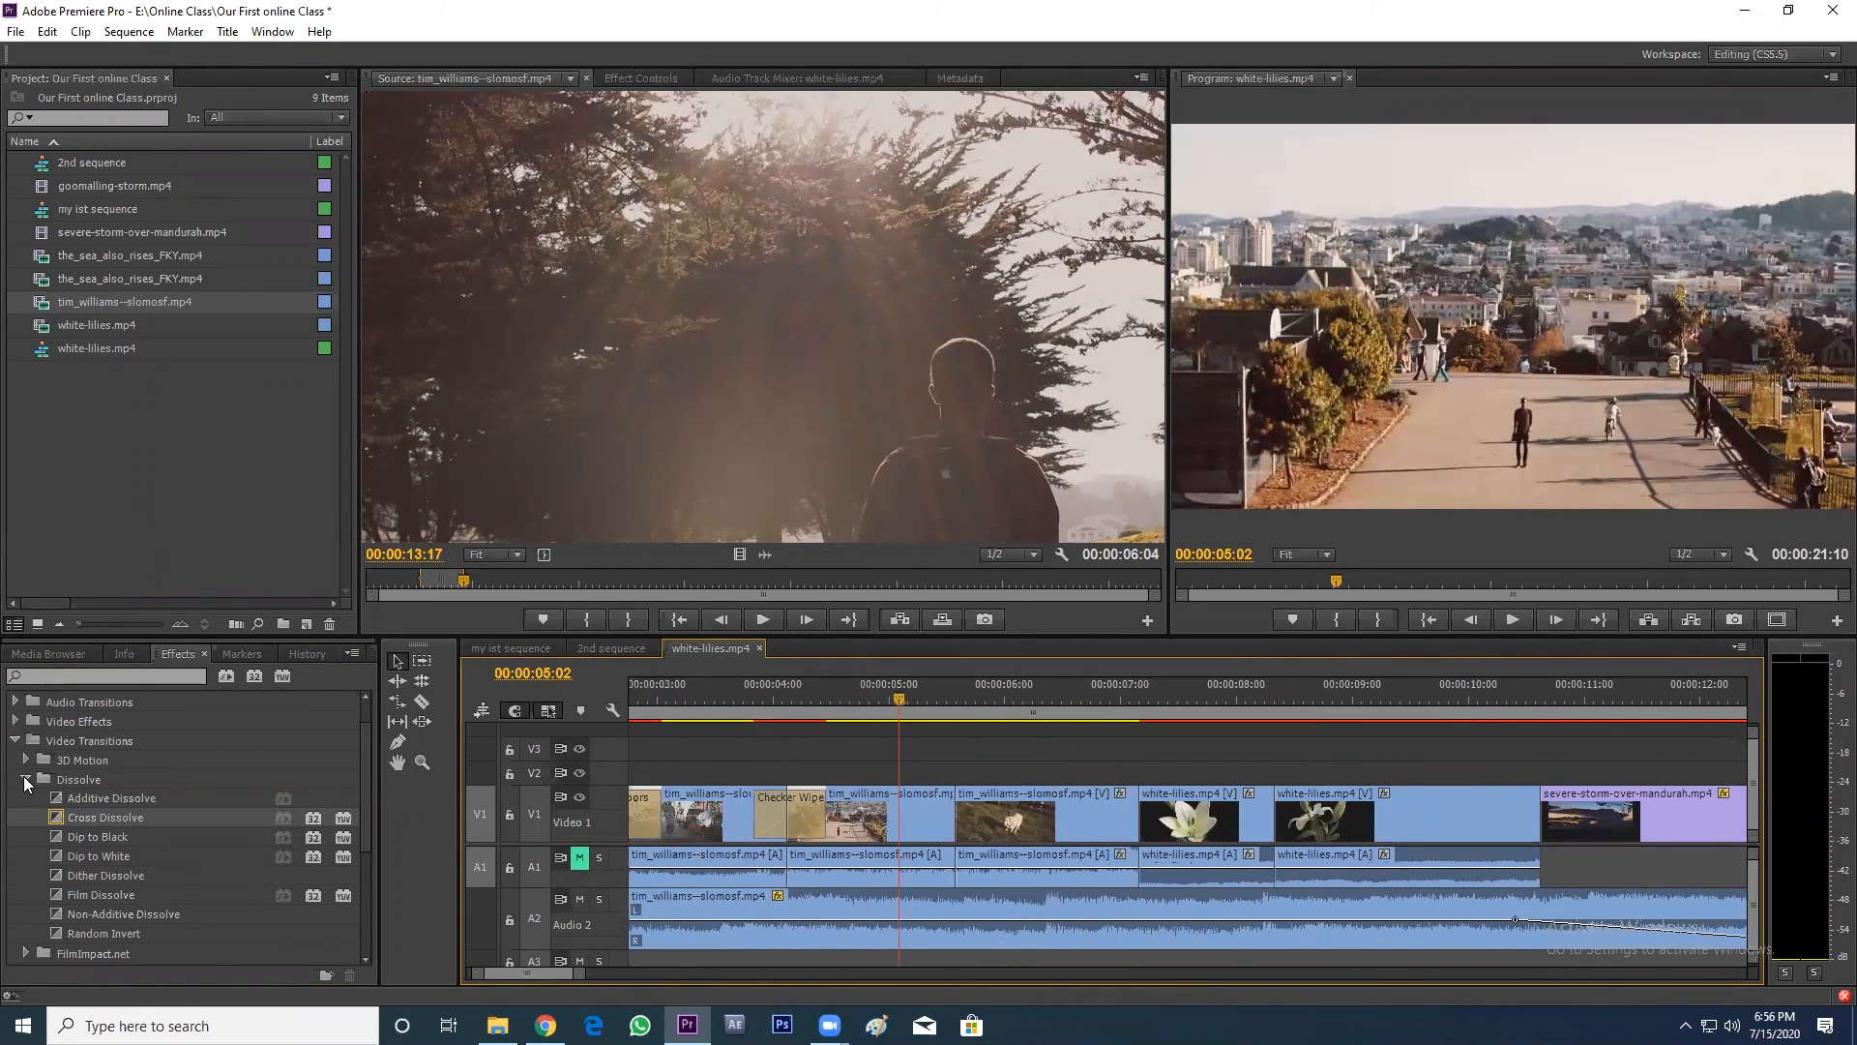
{"action": "left_click", "coordinate": [26, 779]}
{"action": "left_click", "coordinate": [26, 837]}
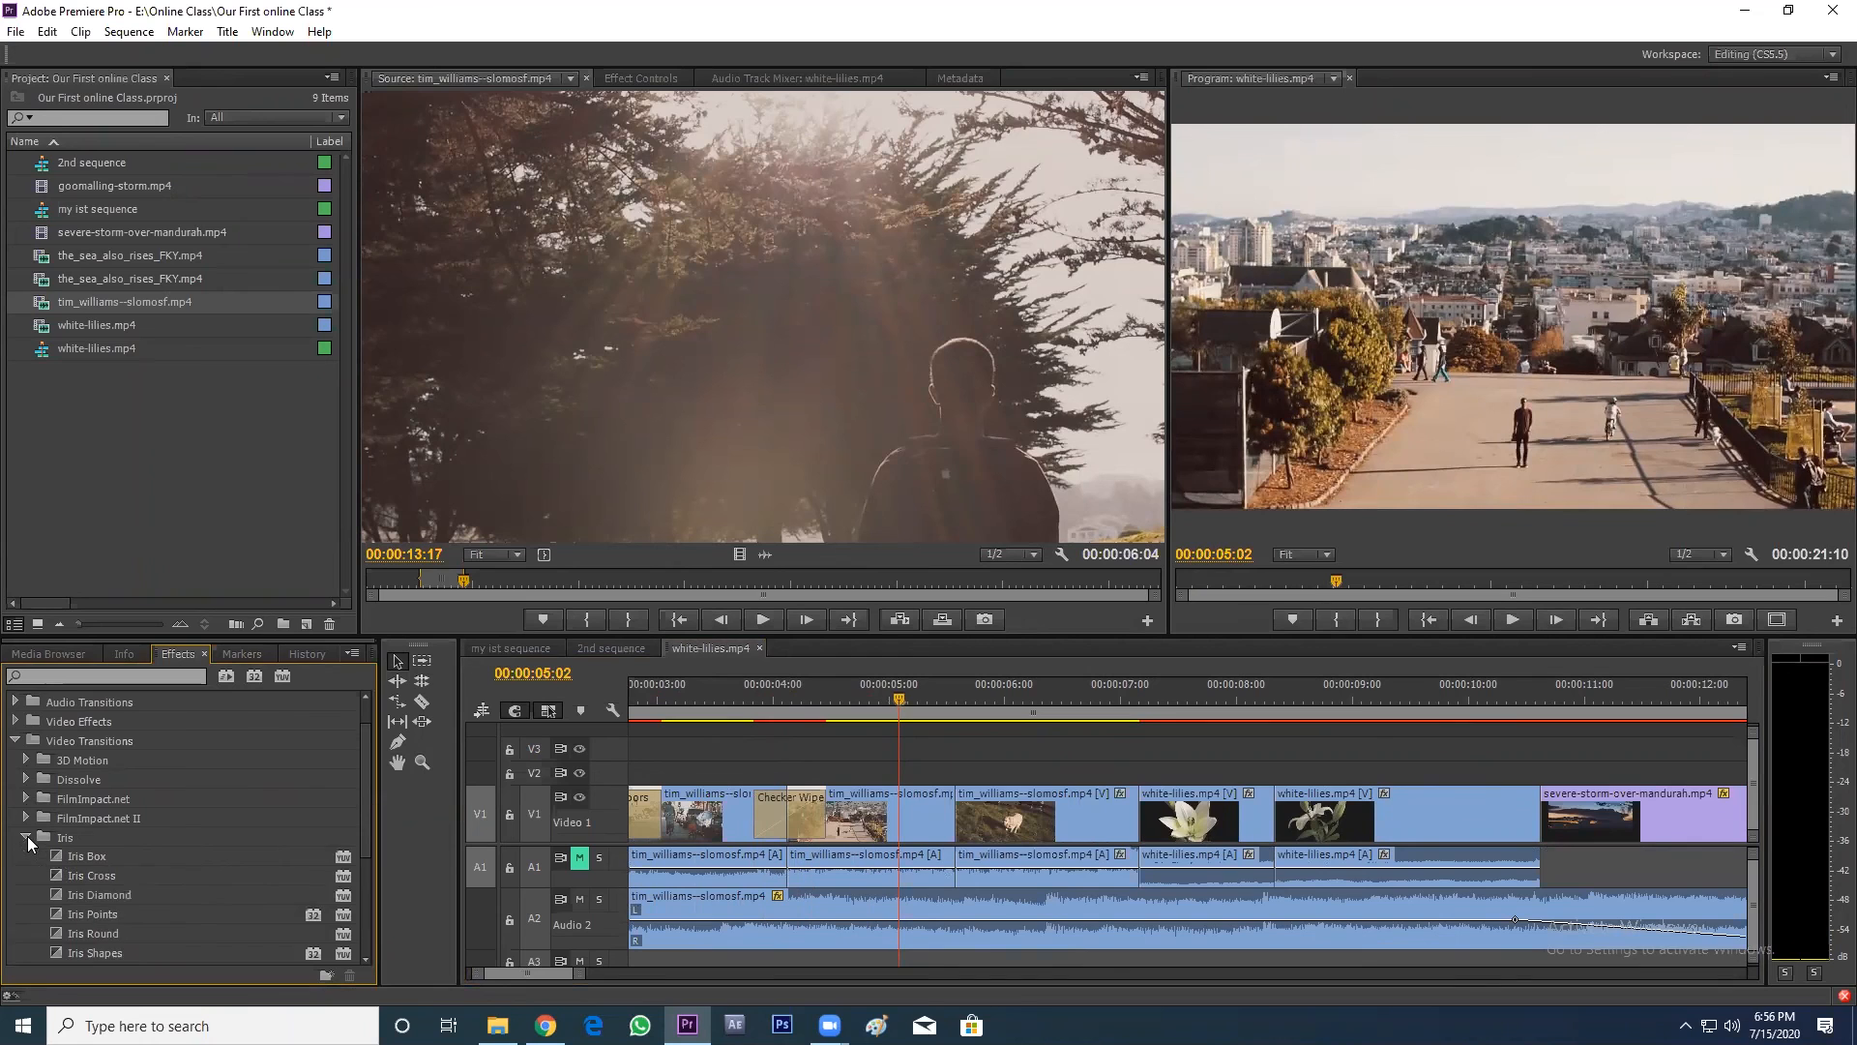
{"action": "scroll", "coordinate": [145, 886], "scroll_direction": "down", "scroll_amount": 1}
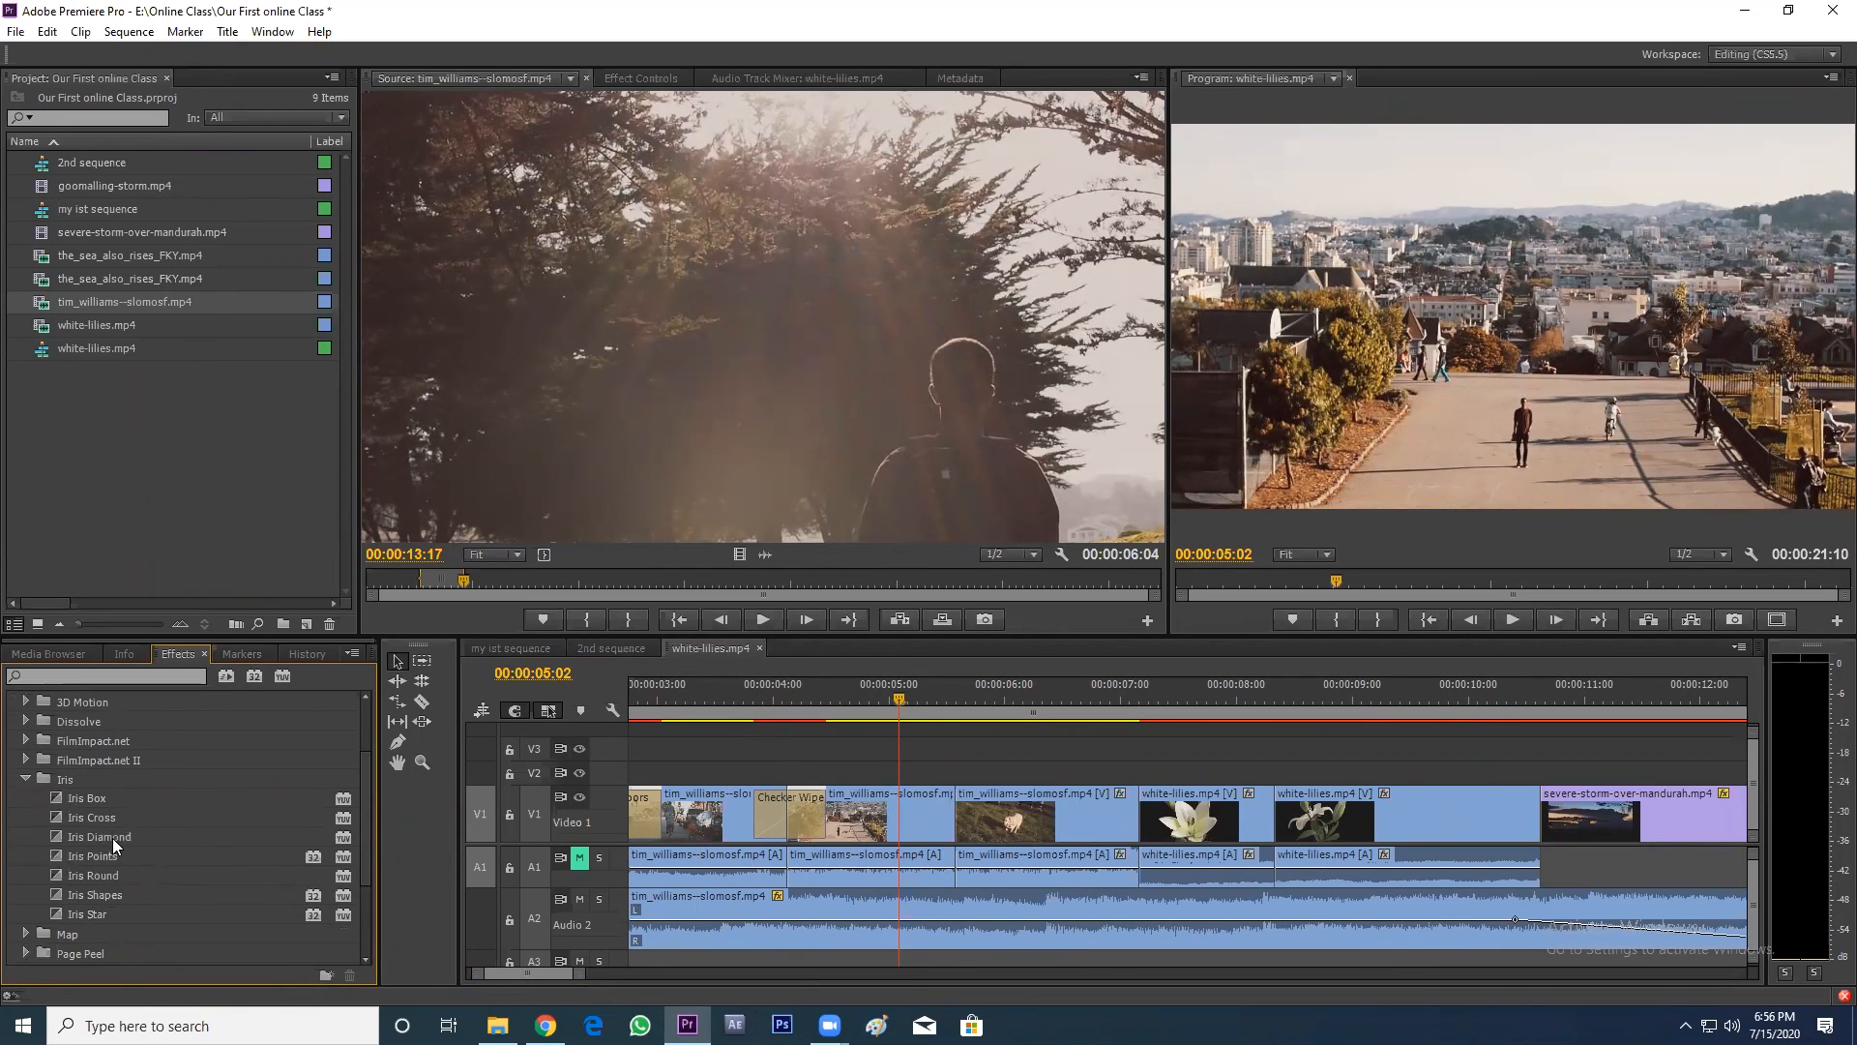
{"action": "left_click_drag", "start_coordinate": [105, 875], "coordinate": [931, 838]}
{"action": "left_click_drag", "start_coordinate": [108, 895], "coordinate": [1143, 838]}
{"action": "left_click_drag", "start_coordinate": [166, 917], "coordinate": [1277, 840]}
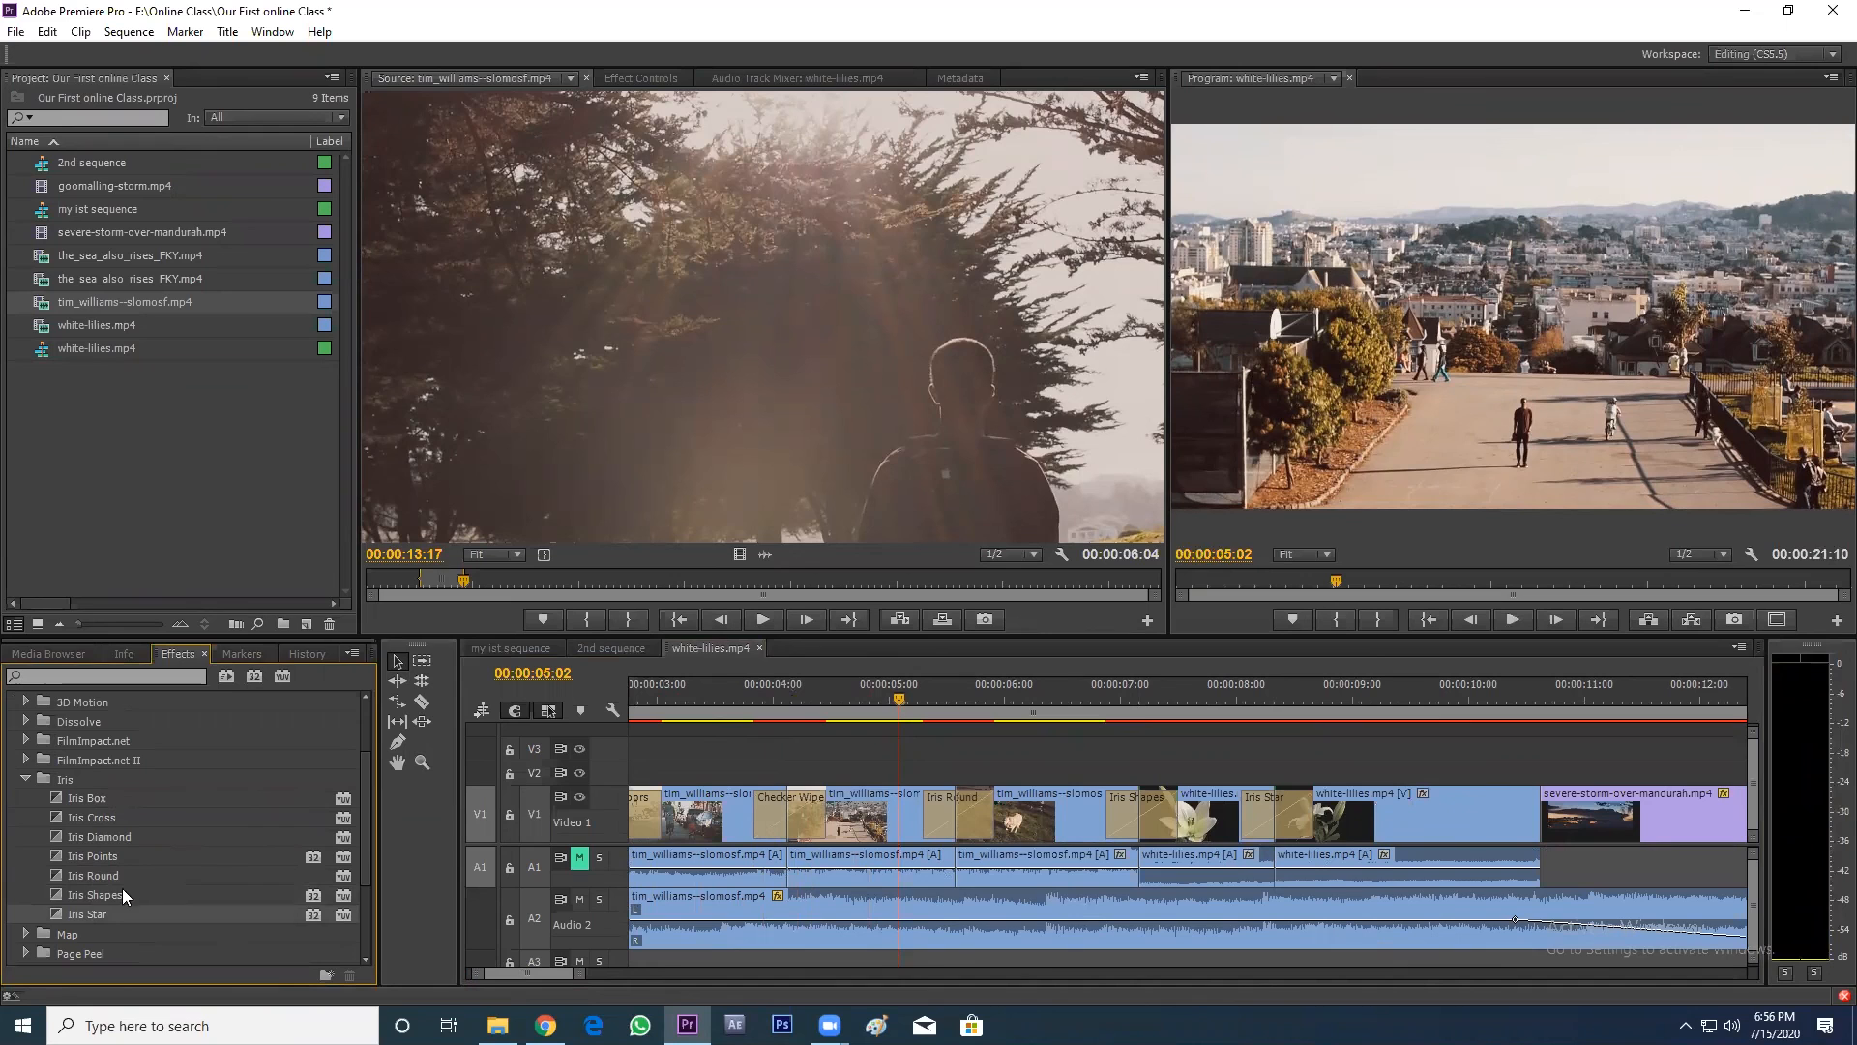
{"action": "left_click_drag", "start_coordinate": [106, 836], "coordinate": [1540, 815]}
- Preview the sequence from the start of the first V1 clip into the severe-storm clip to check all transitions
{"action": "key", "text": "minus"}
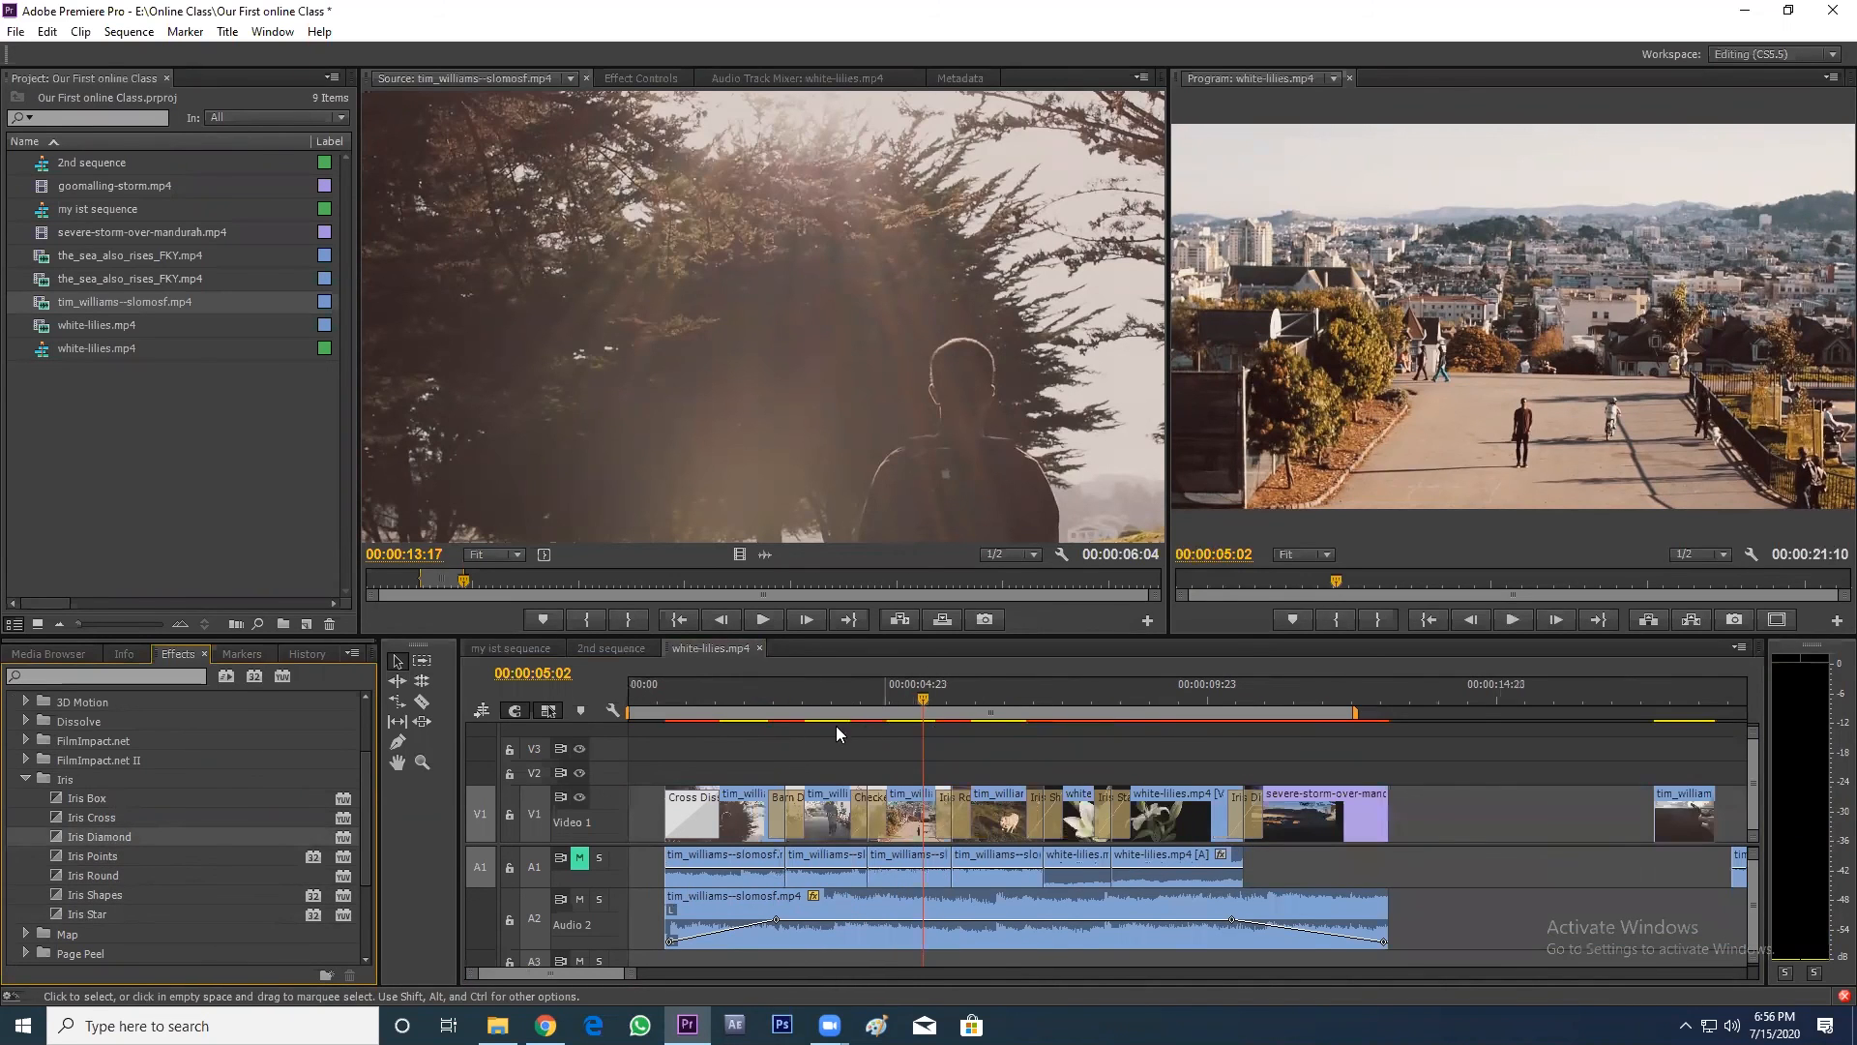
{"action": "left_click", "coordinate": [668, 694]}
{"action": "key", "text": "space"}
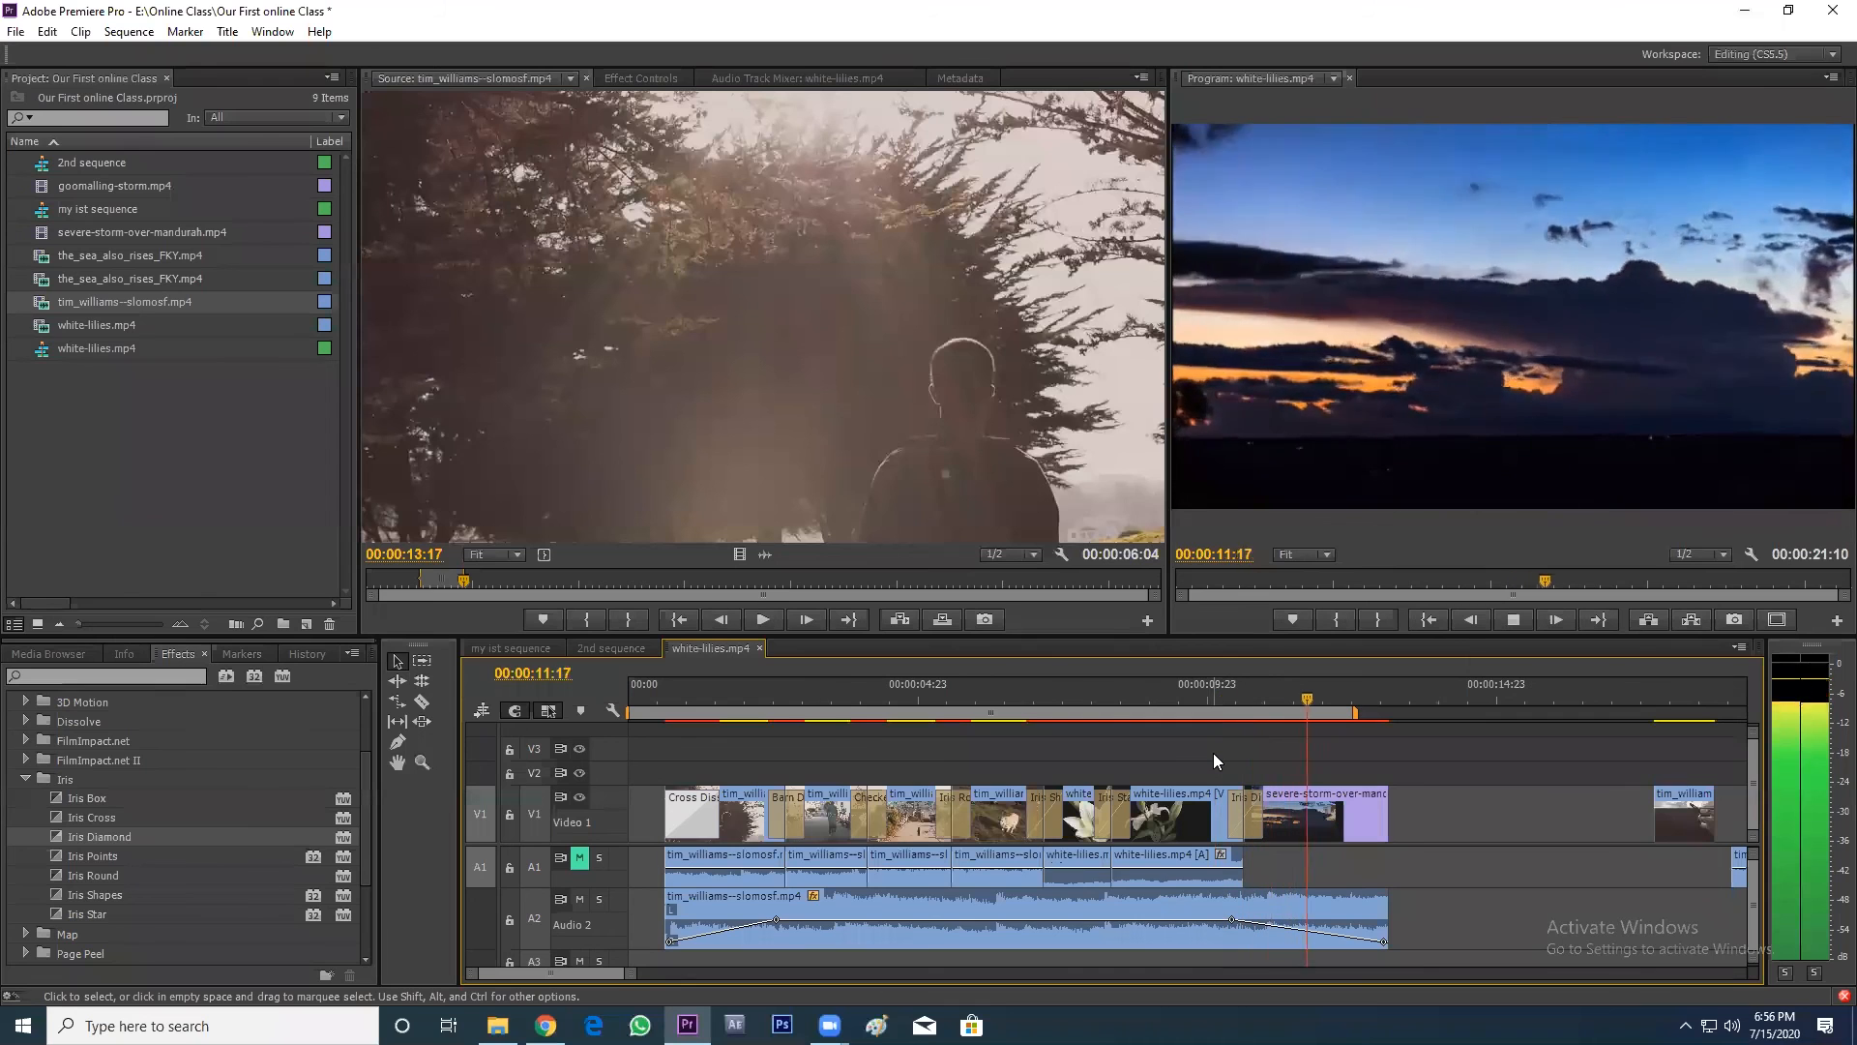
{"action": "key", "text": "space"}
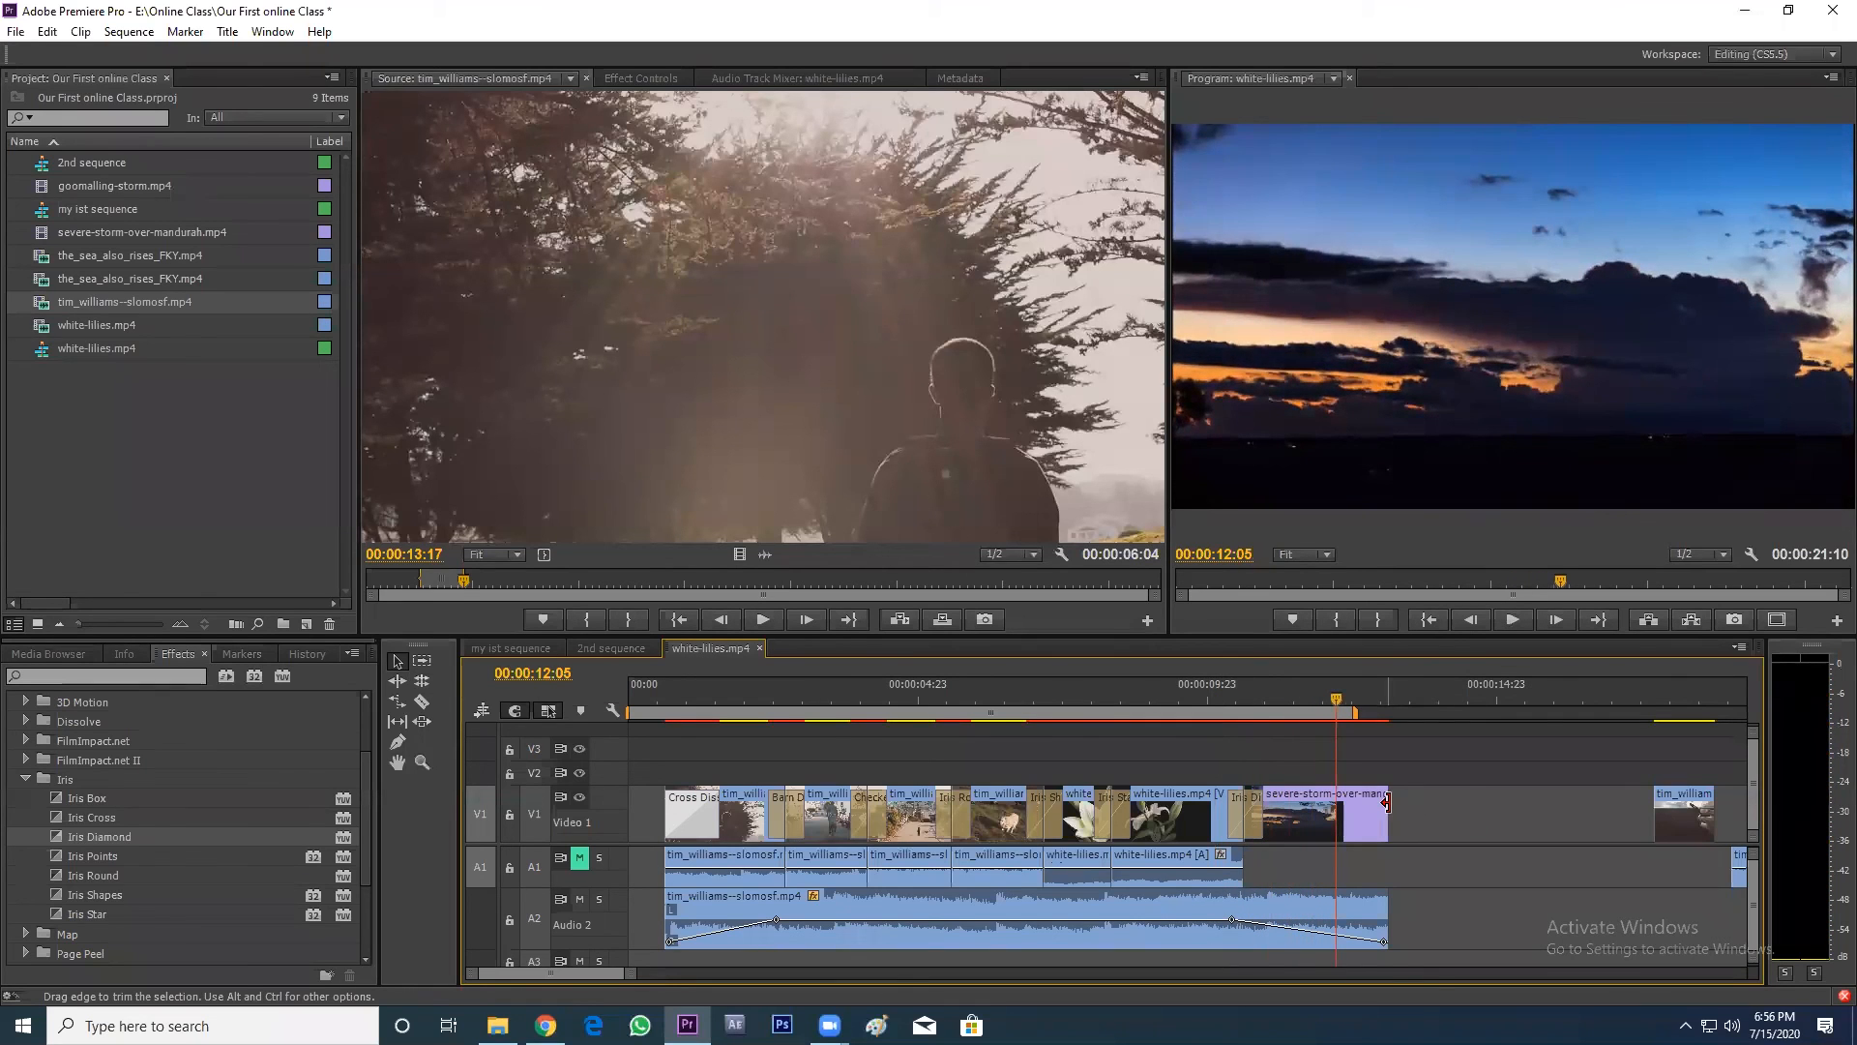
- Apply Cross Dissolve to the end of the severe-storm clip on V1 and preview the closing fade
{"action": "left_click", "coordinate": [1386, 802]}
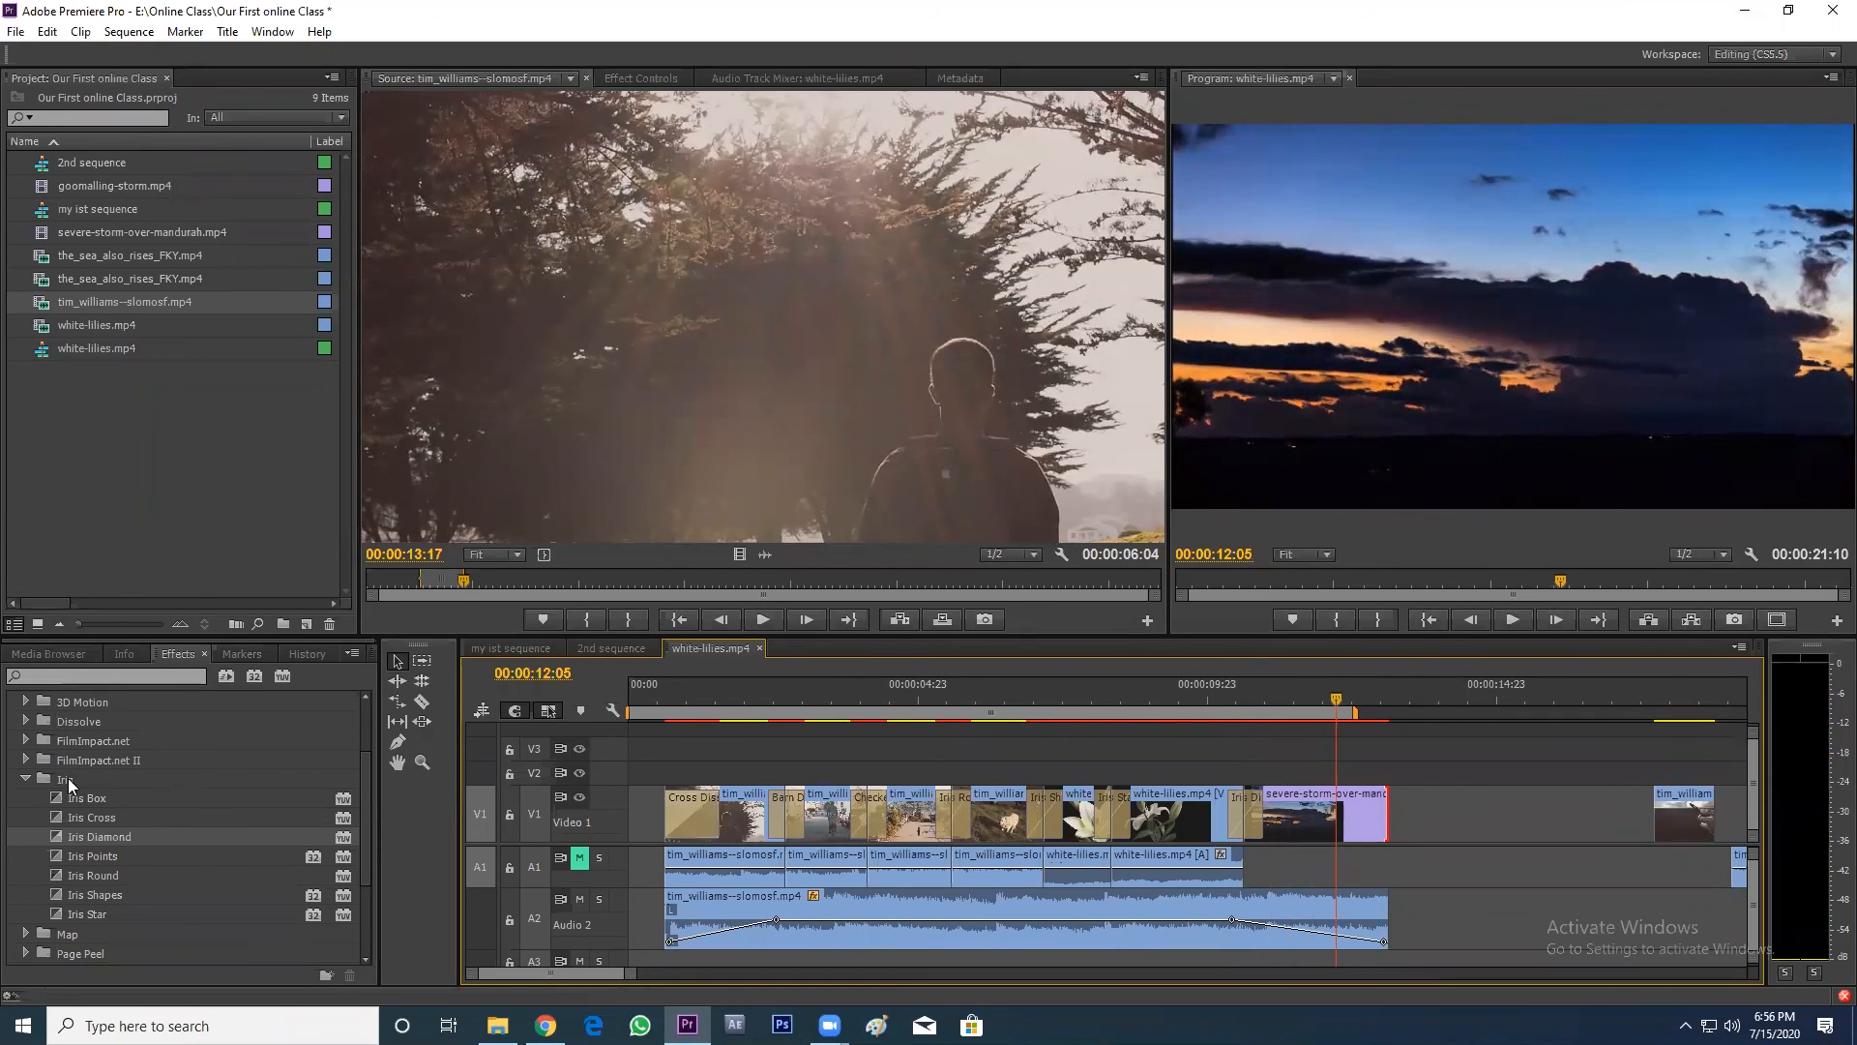
{"action": "left_click", "coordinate": [25, 780]}
{"action": "scroll", "coordinate": [78, 811], "scroll_direction": "up", "scroll_amount": 2}
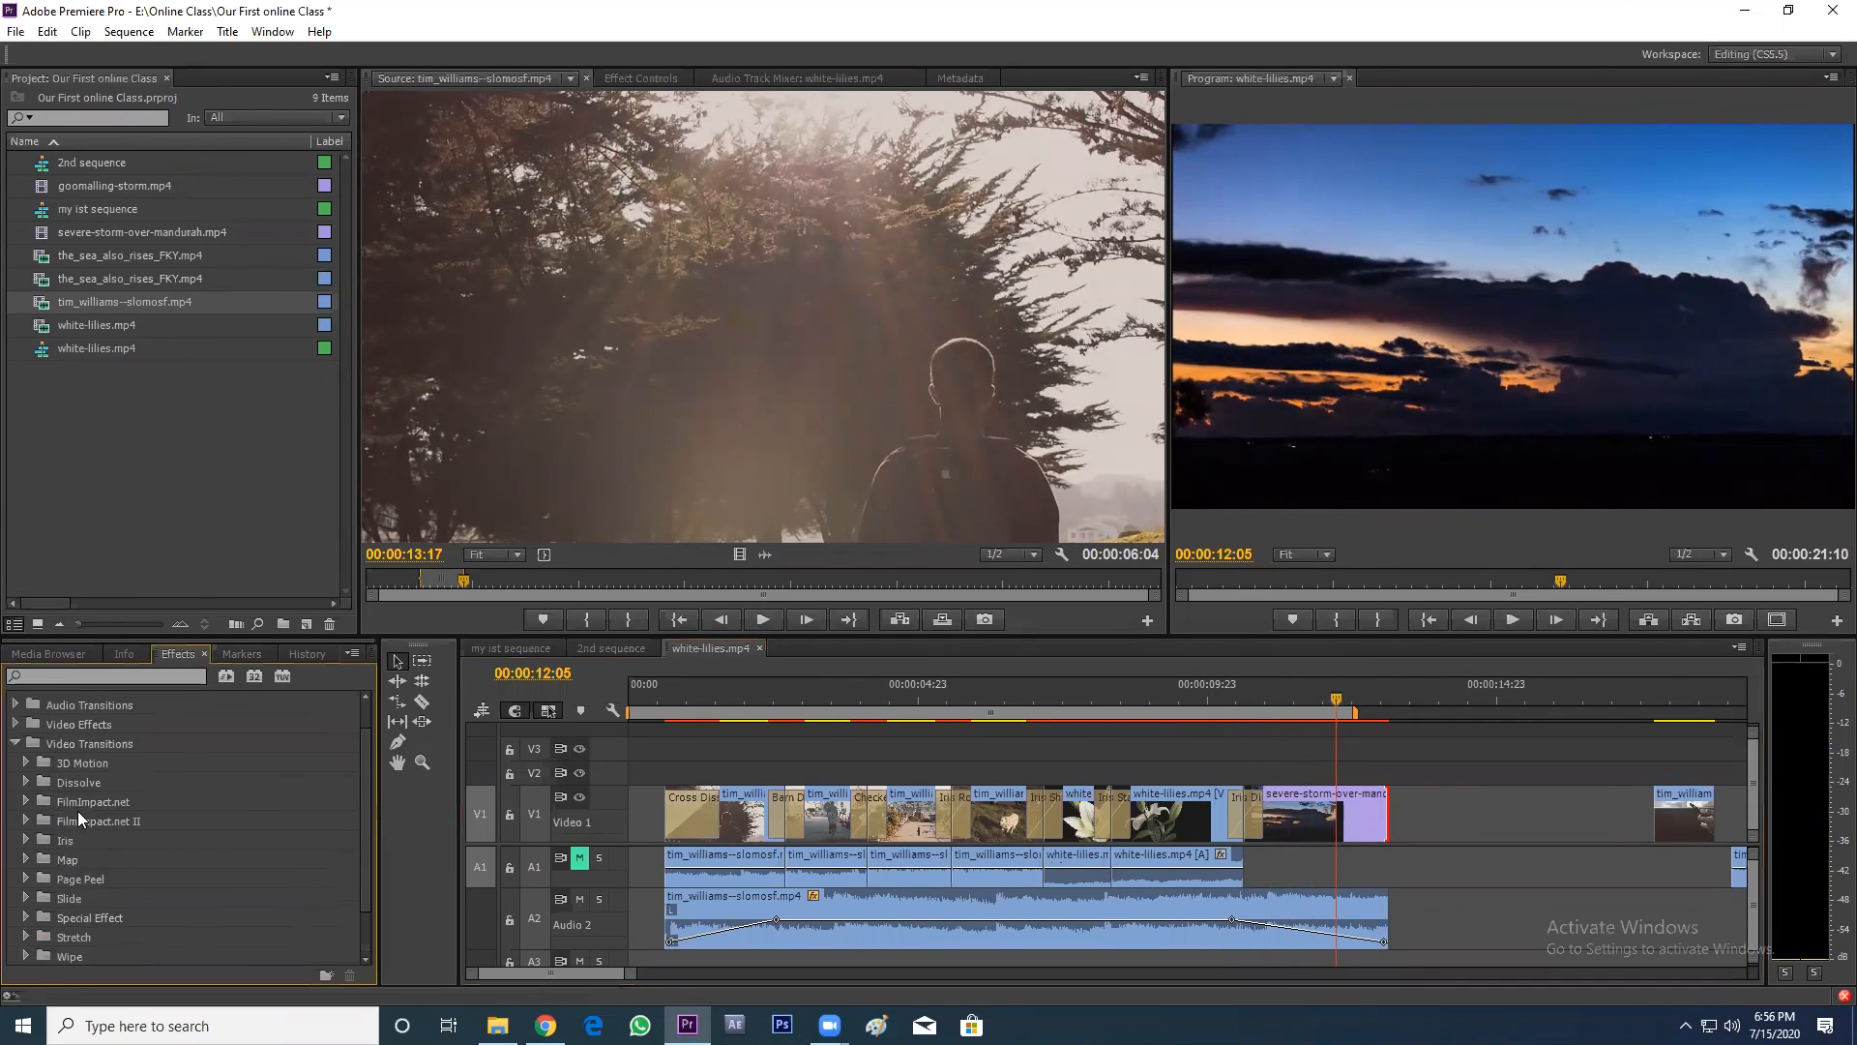
{"action": "left_click", "coordinate": [26, 802]}
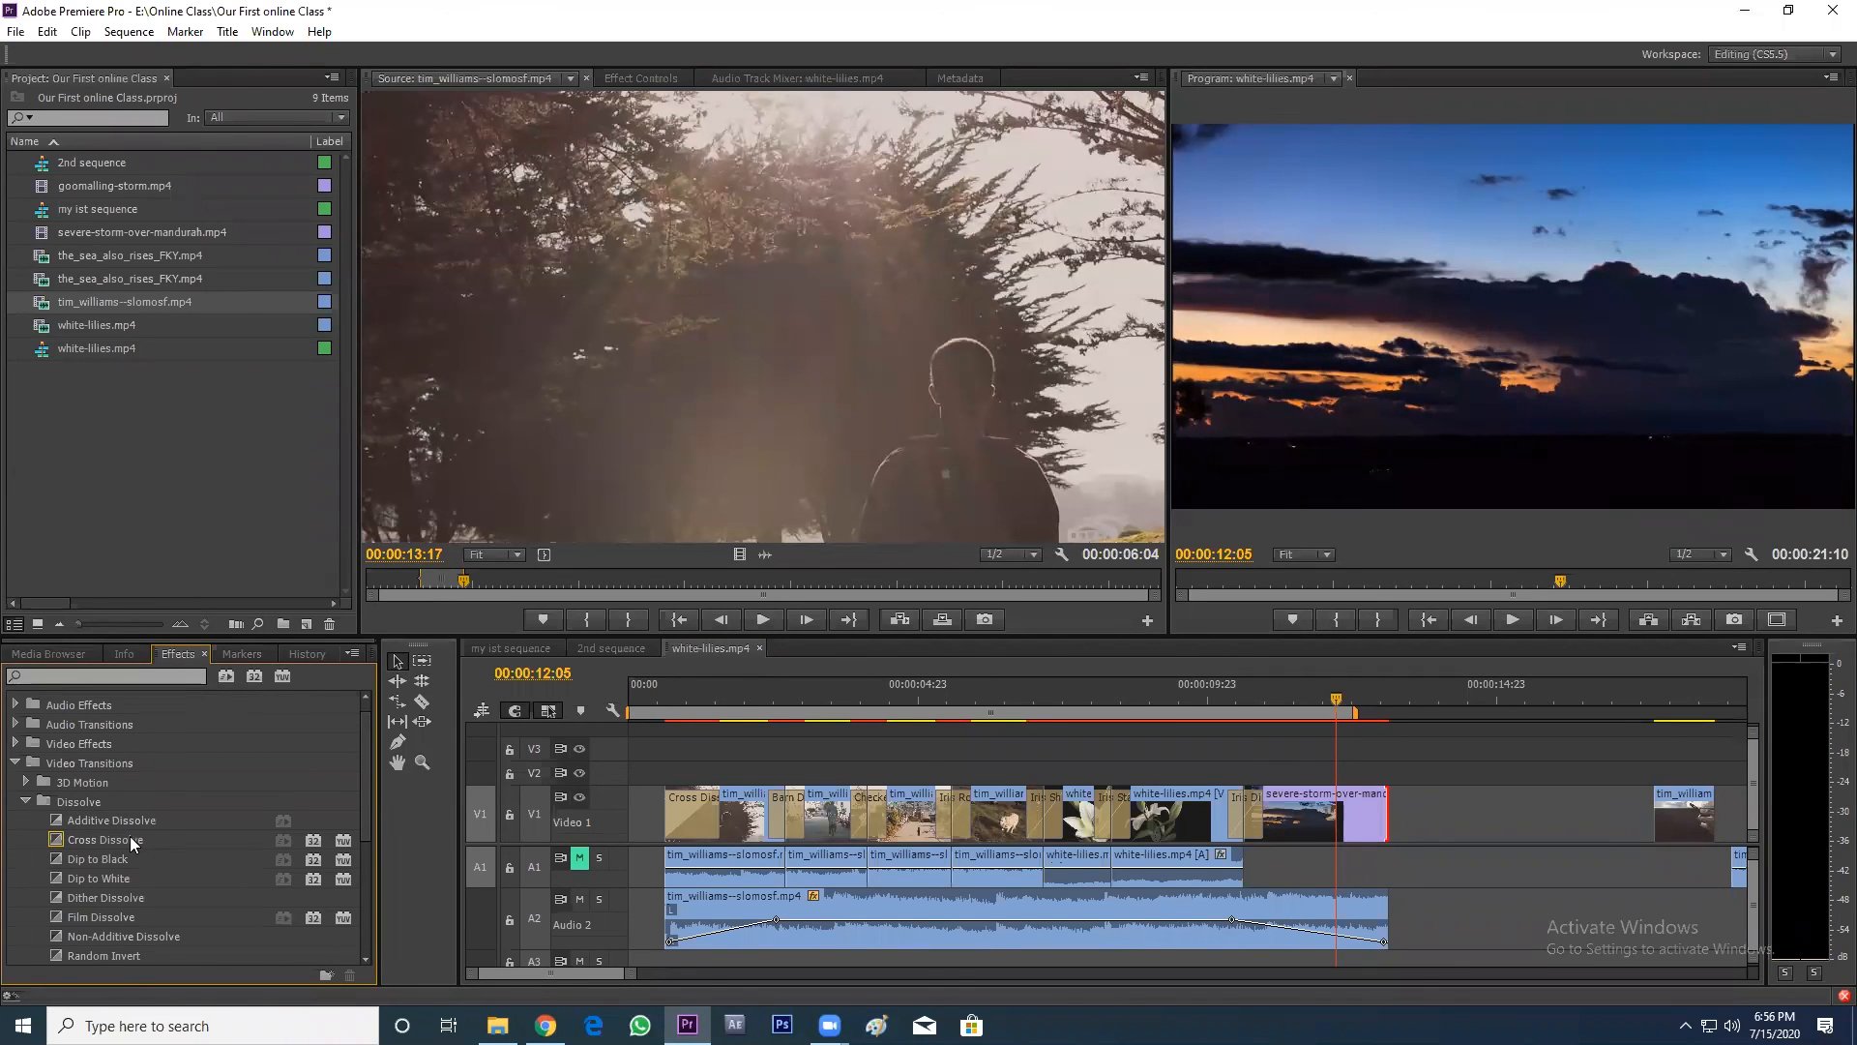
{"action": "left_click_drag", "start_coordinate": [130, 836], "coordinate": [1331, 810]}
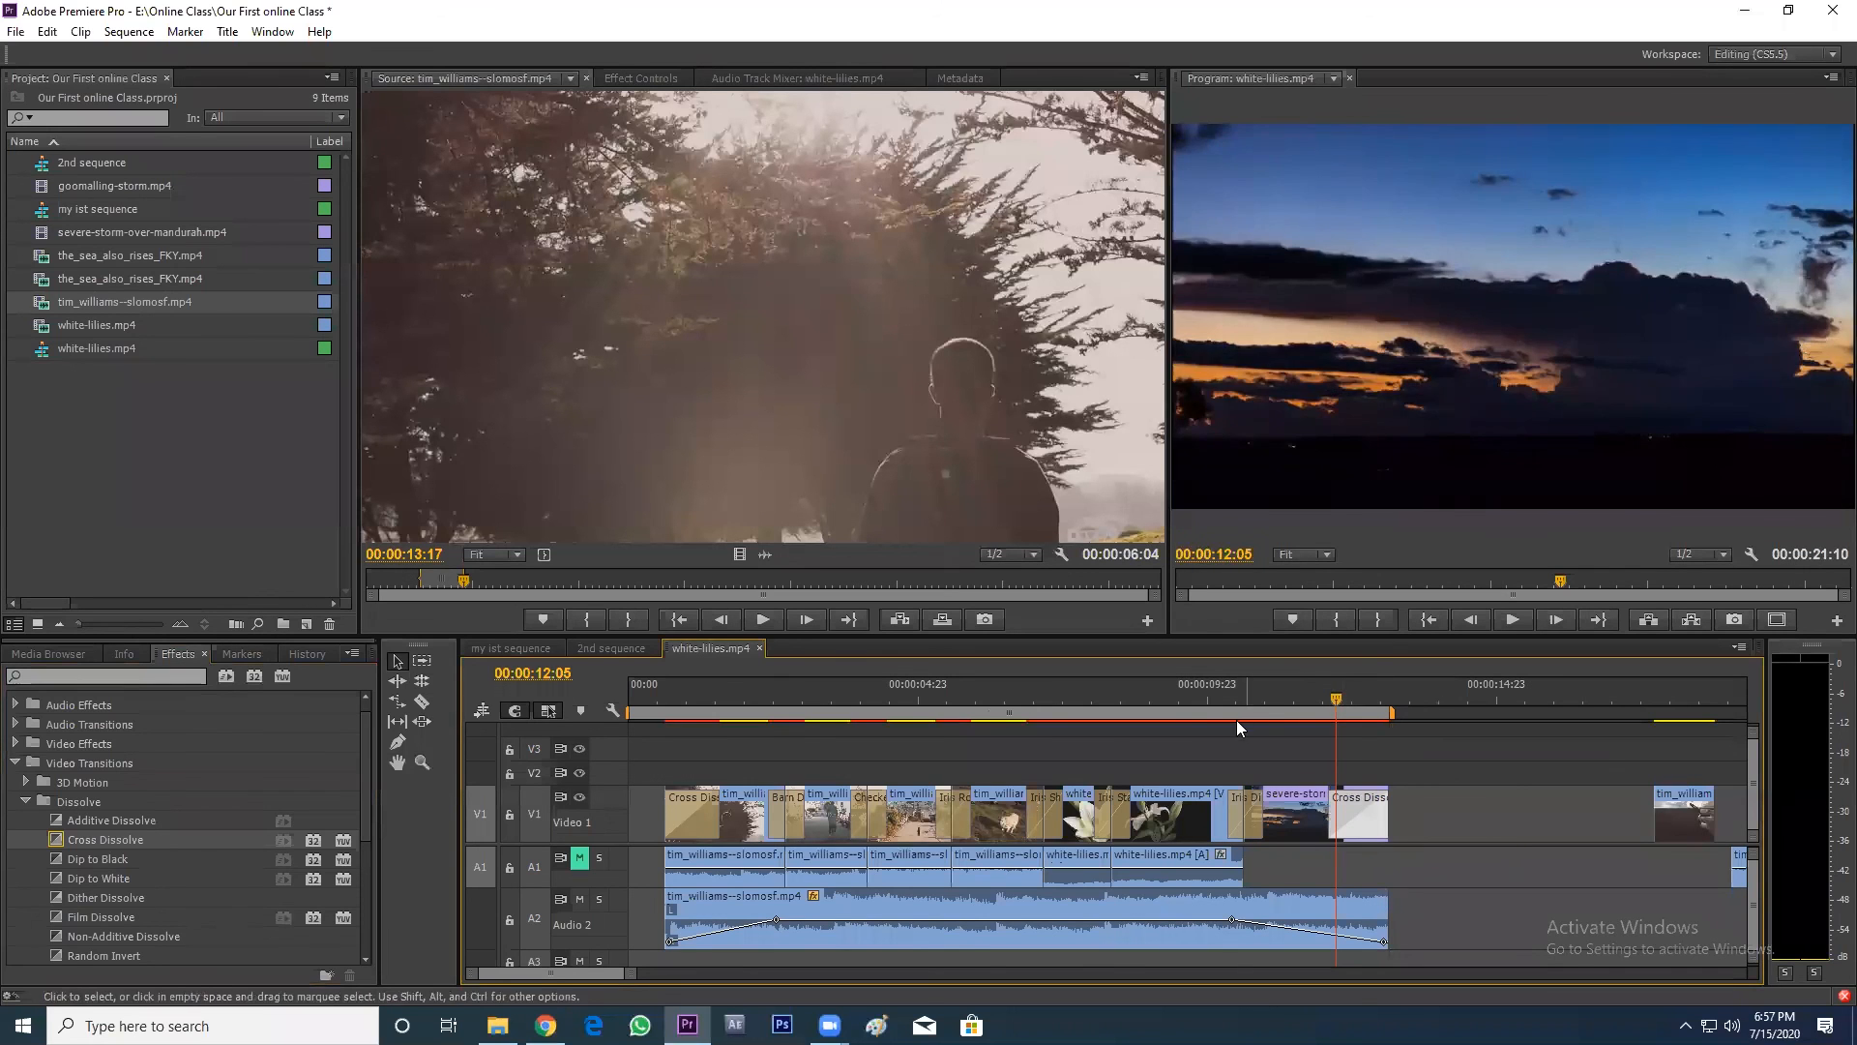
{"action": "left_click", "coordinate": [1216, 690]}
{"action": "key", "text": "space"}
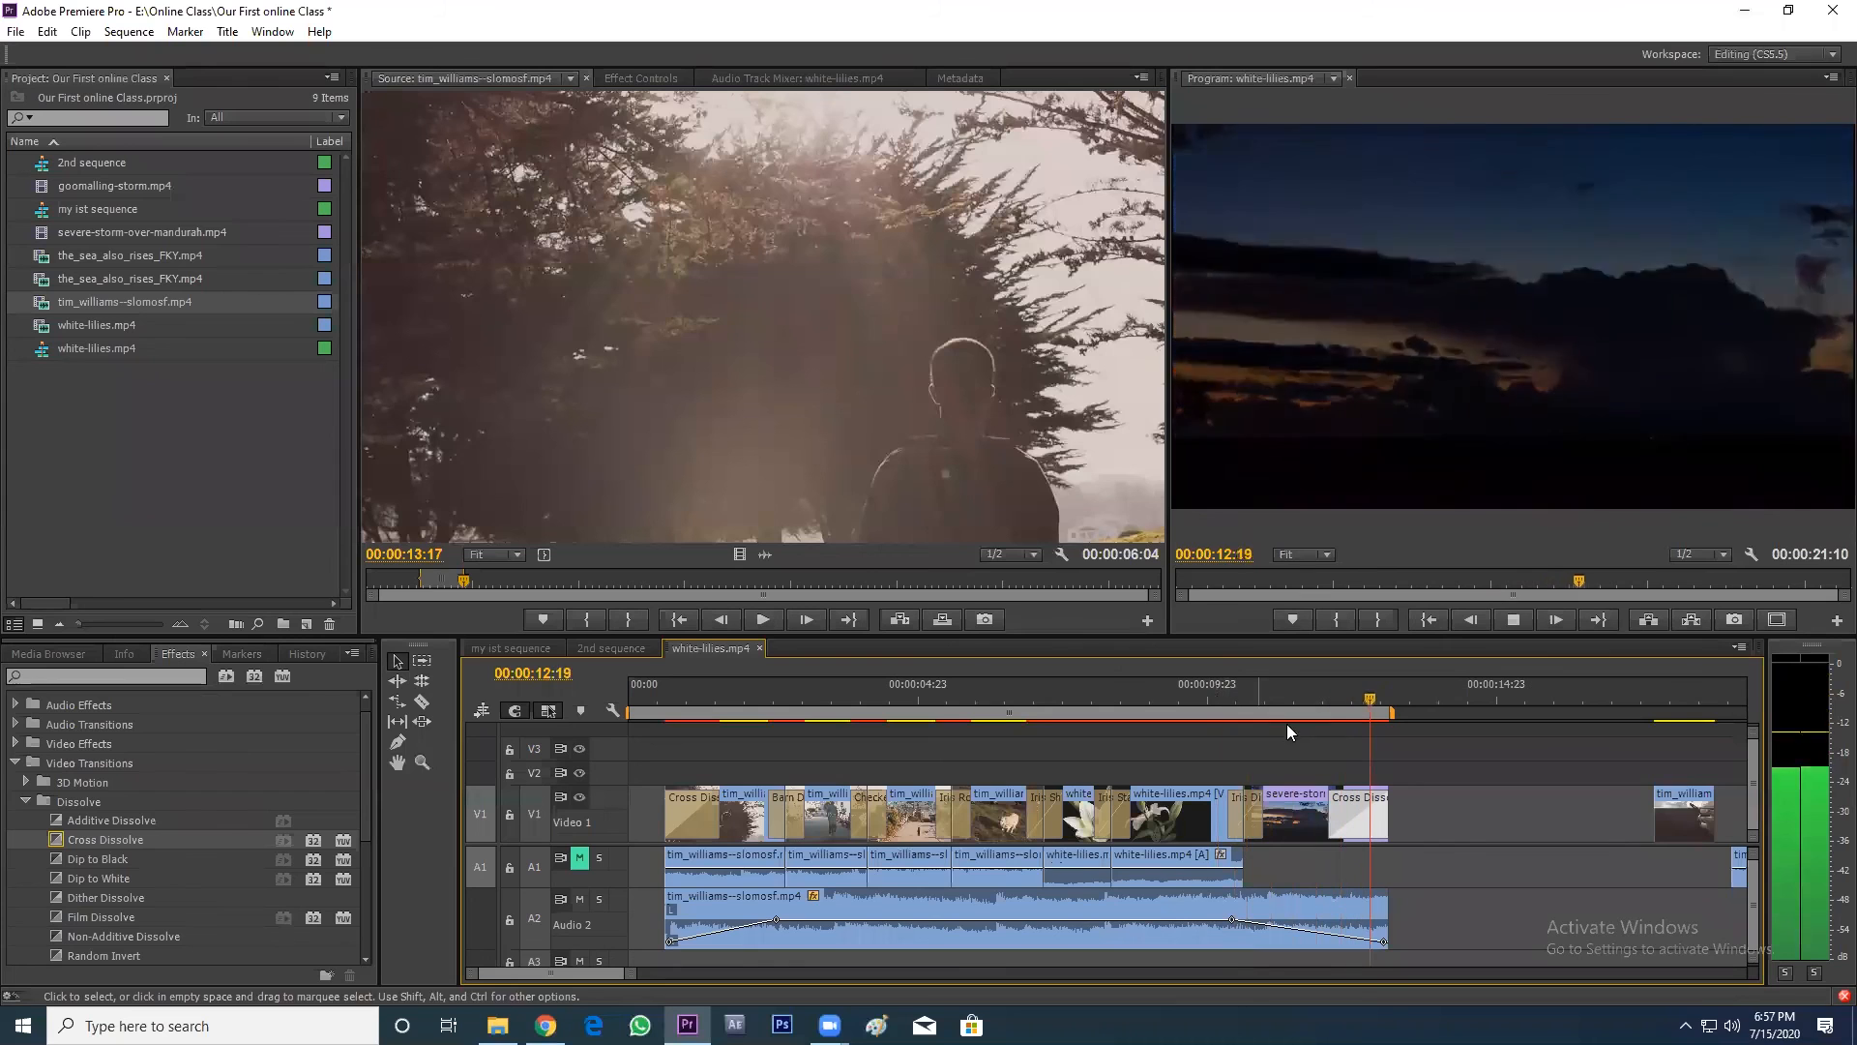
- Move the playhead to 00:00:02:05 and trim the work area's start to the beginning of the first V1 clip
{"action": "left_click", "coordinate": [1310, 700]}
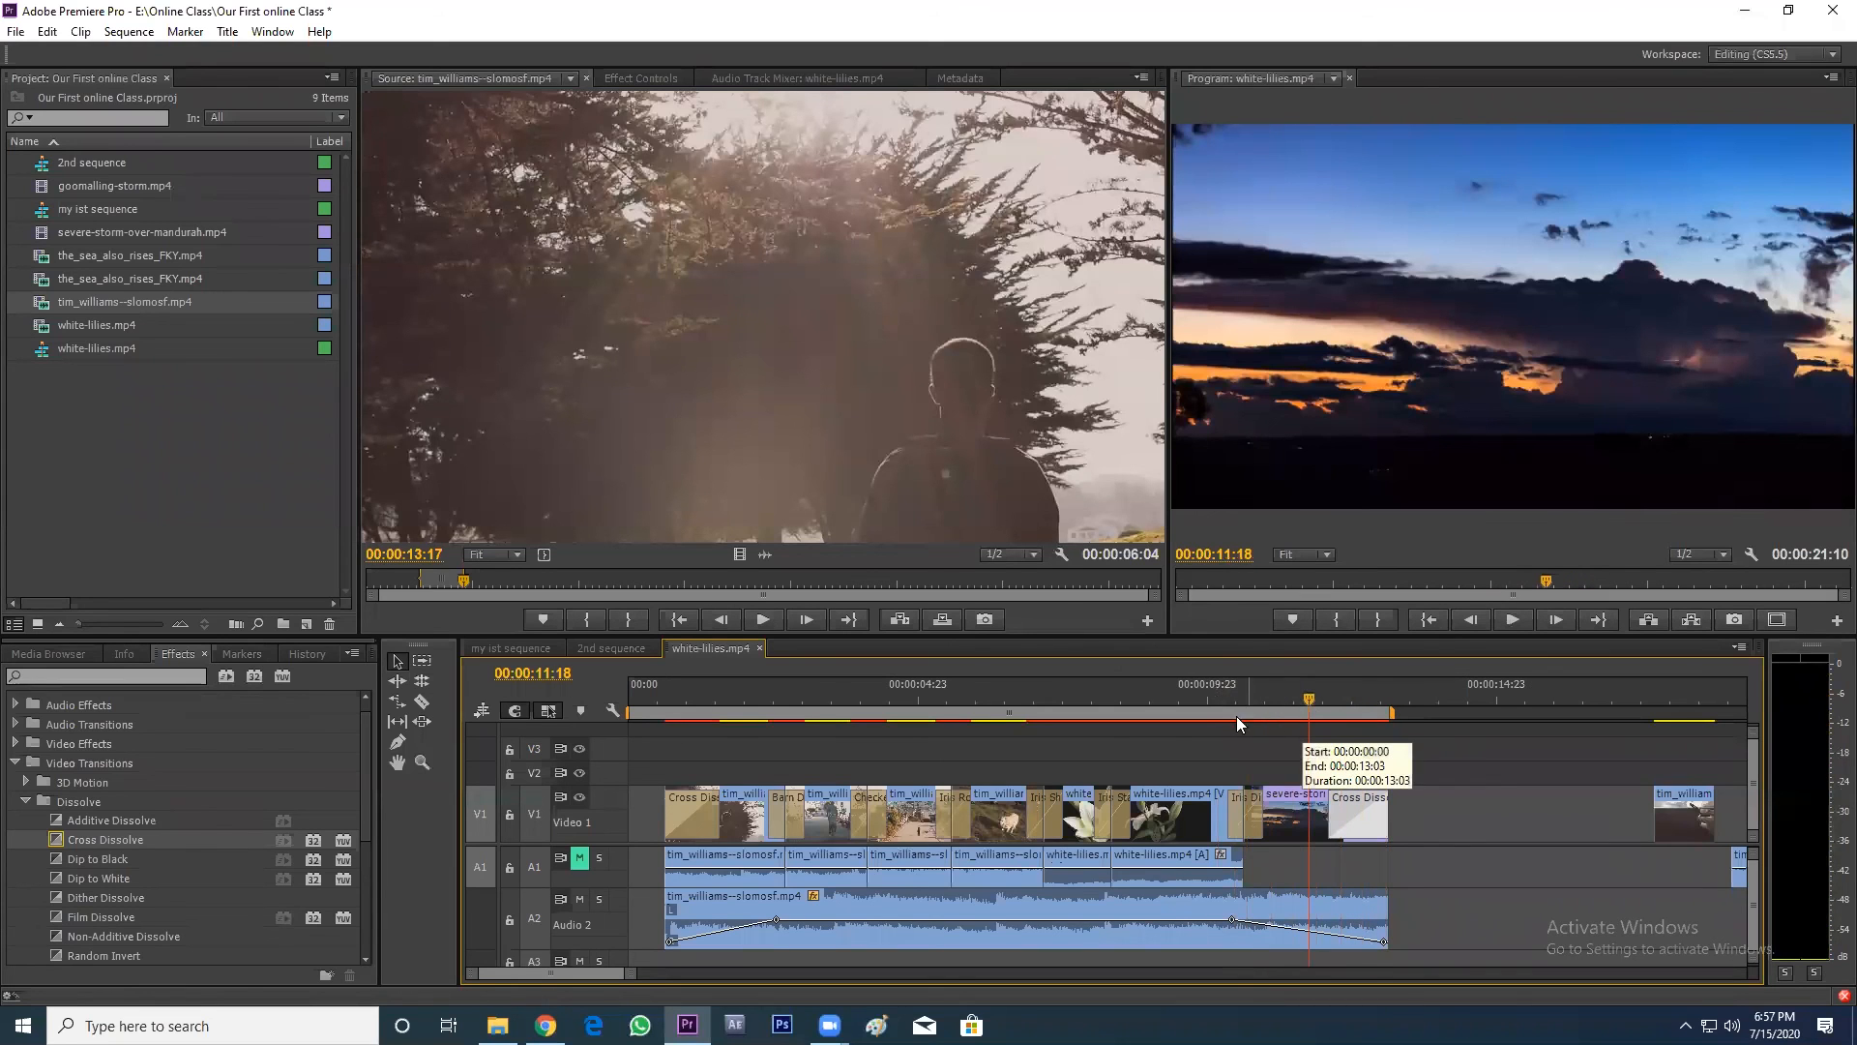
{"action": "left_click", "coordinate": [756, 698]}
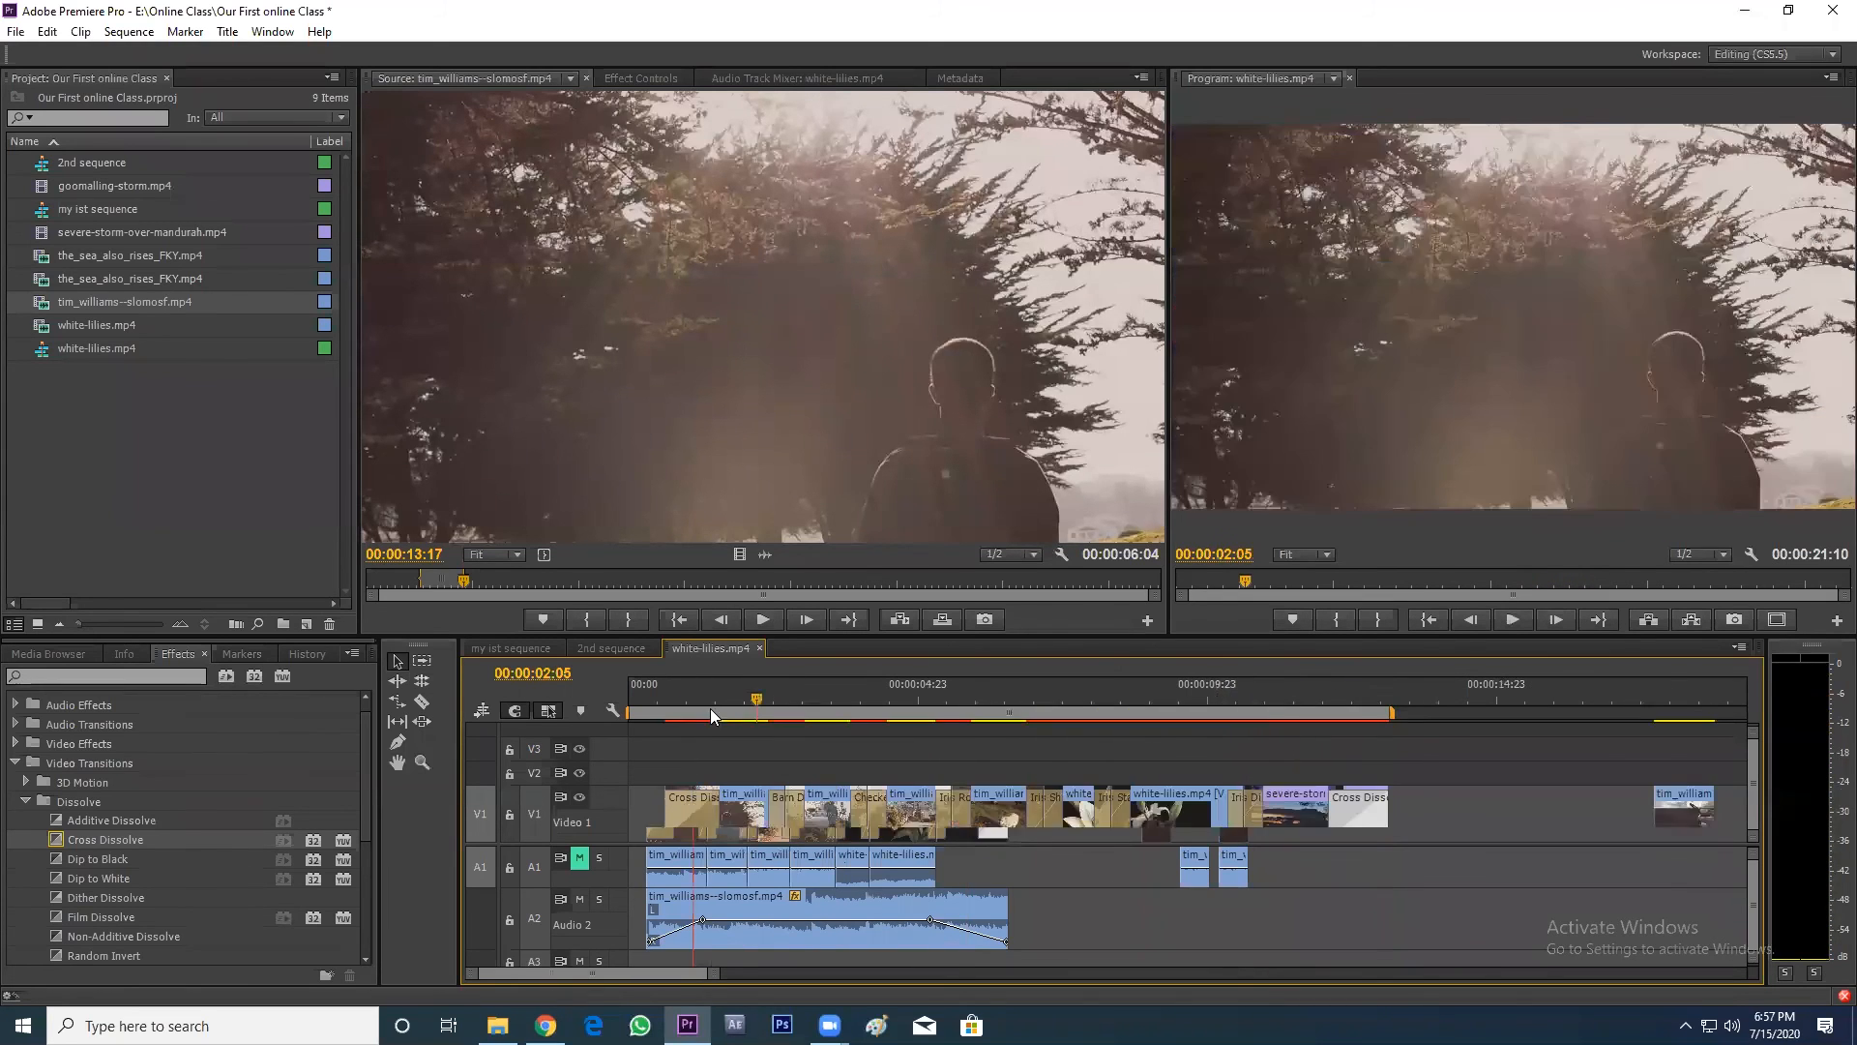
{"action": "left_click_drag", "start_coordinate": [630, 721], "coordinate": [665, 718]}
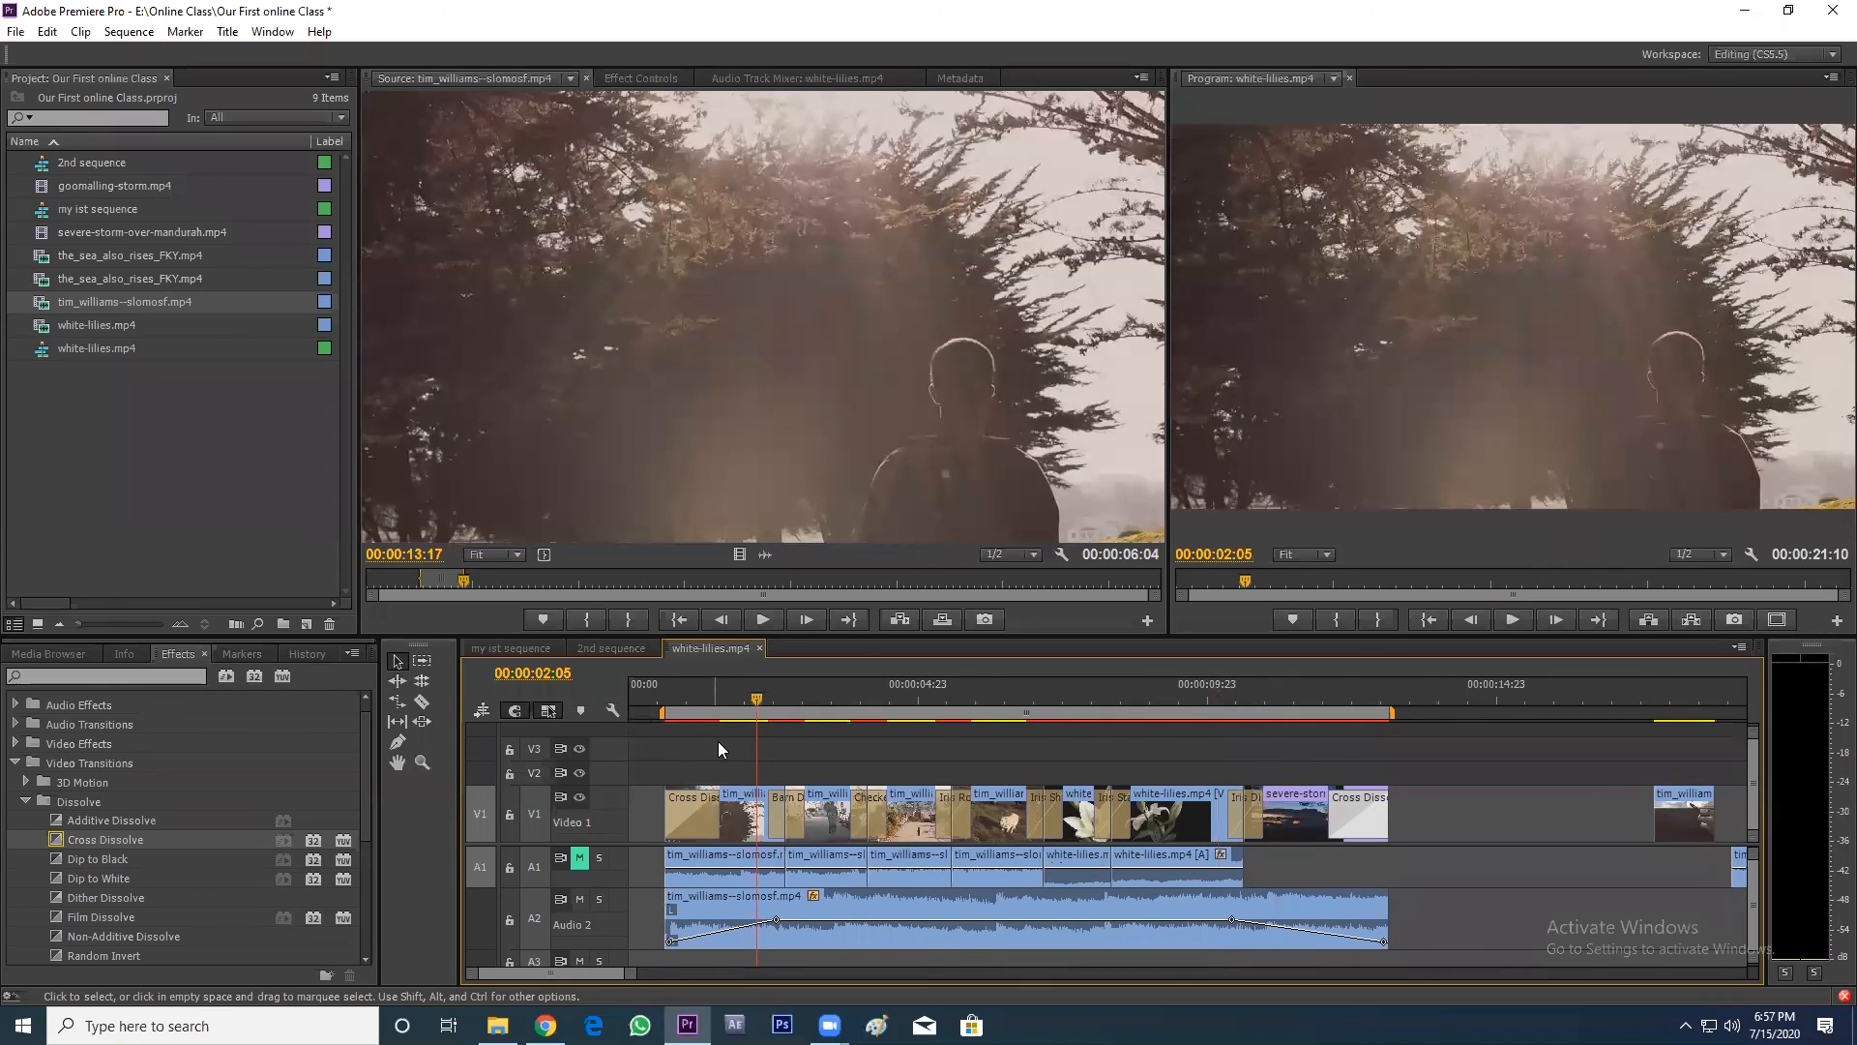